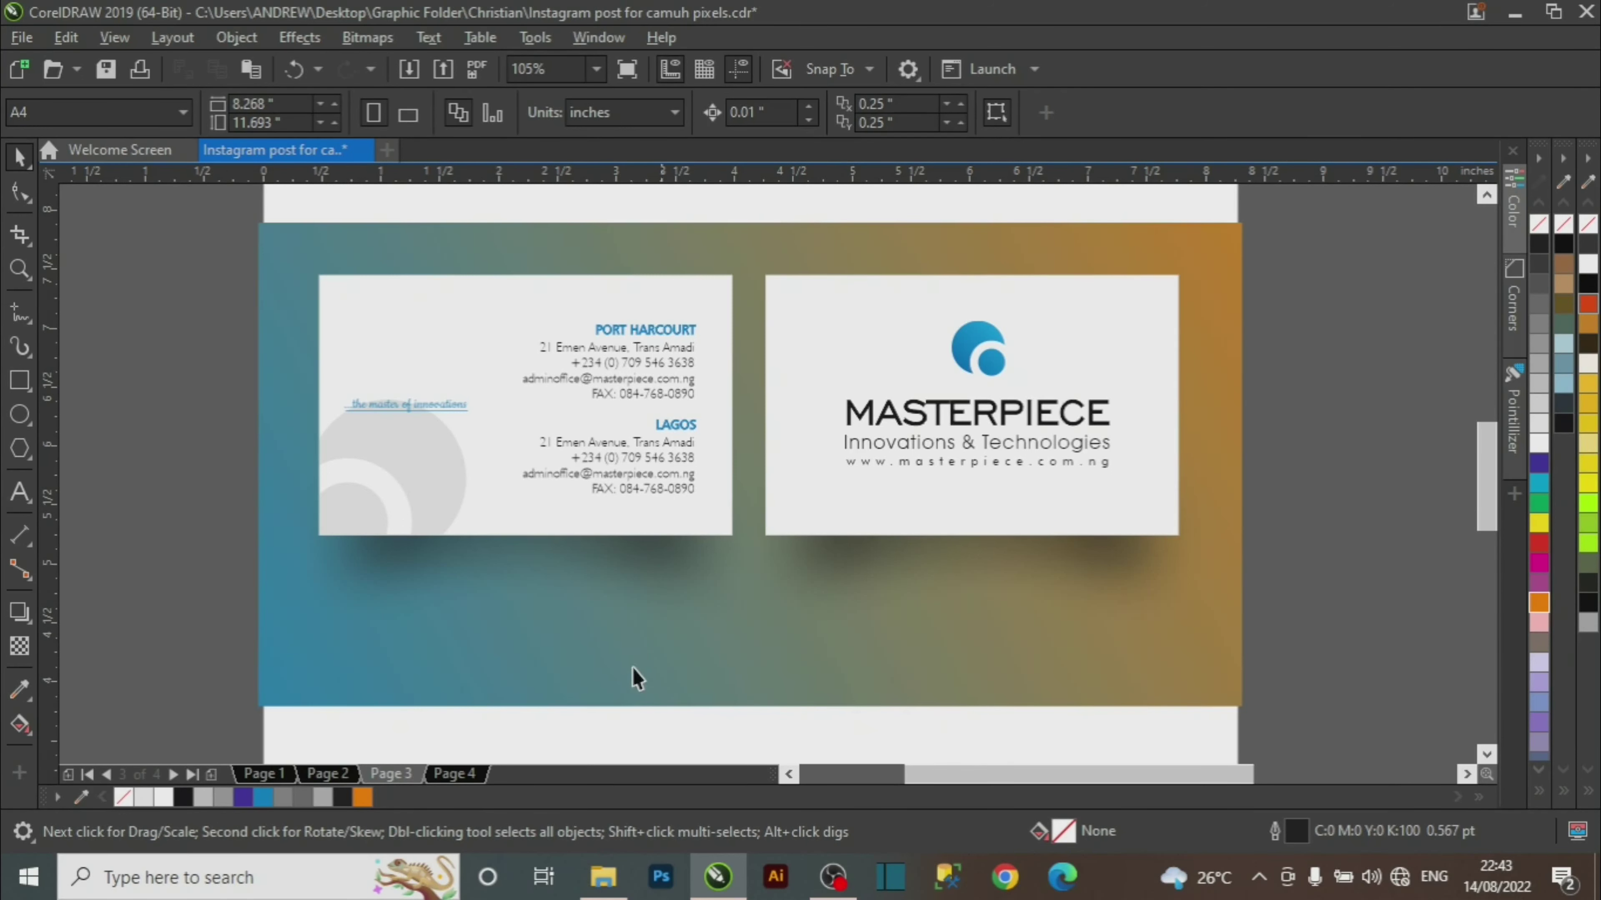
Show the blank Page 4, then start a new blank A4 document, Untitled-1.
{"action": "left_click", "coordinate": [454, 773]}
{"action": "key", "text": "shift+F4"}
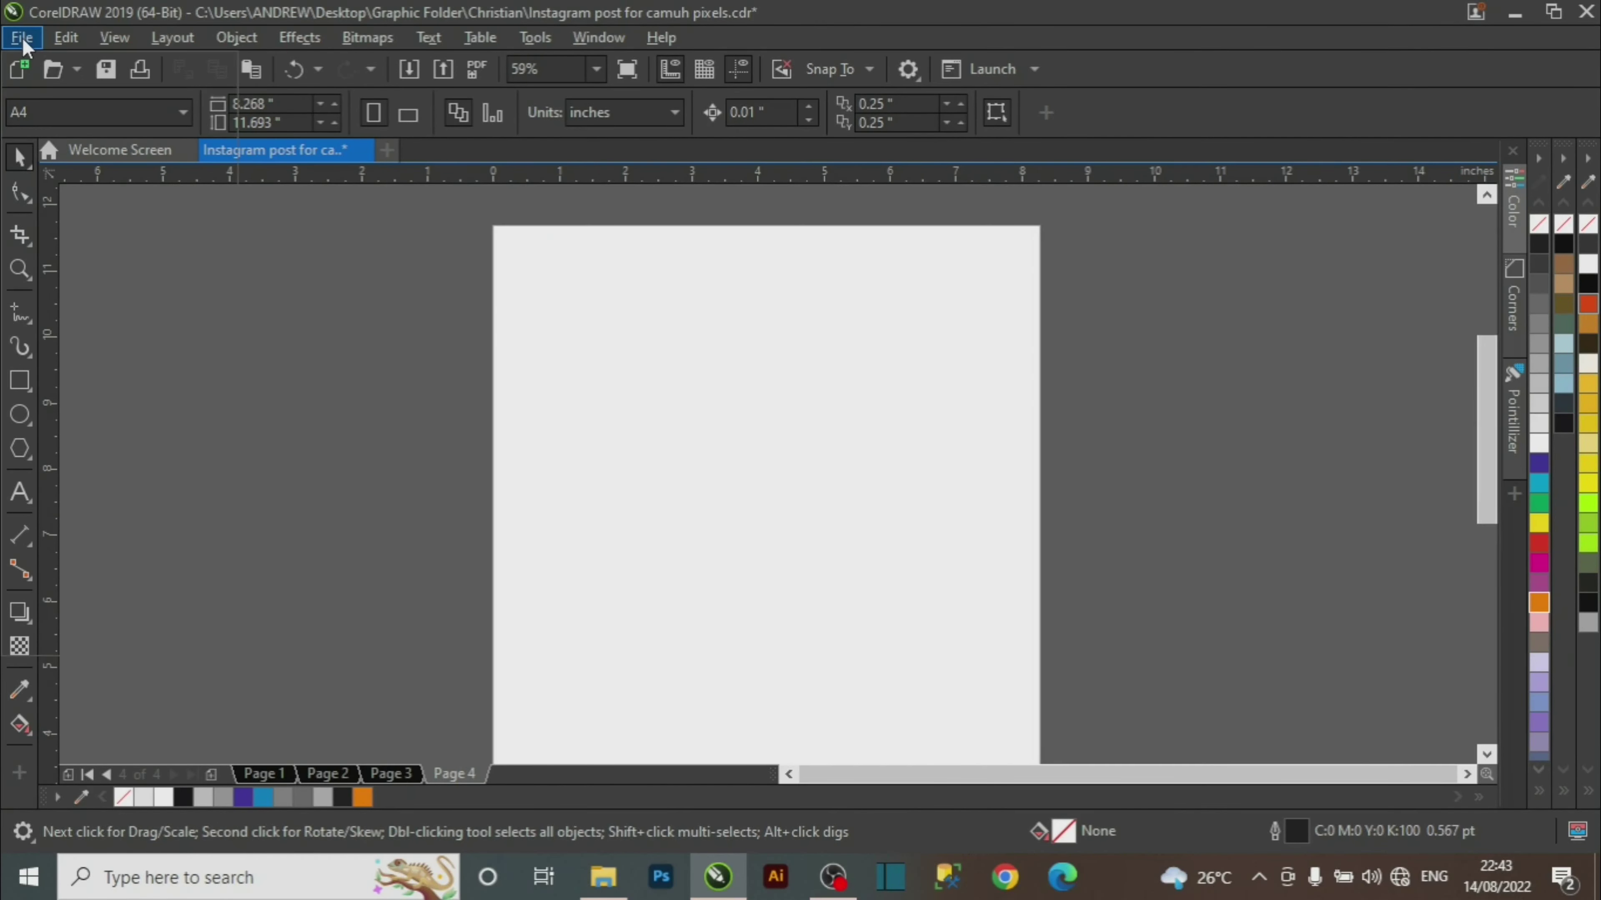
{"action": "left_click", "coordinate": [22, 38]}
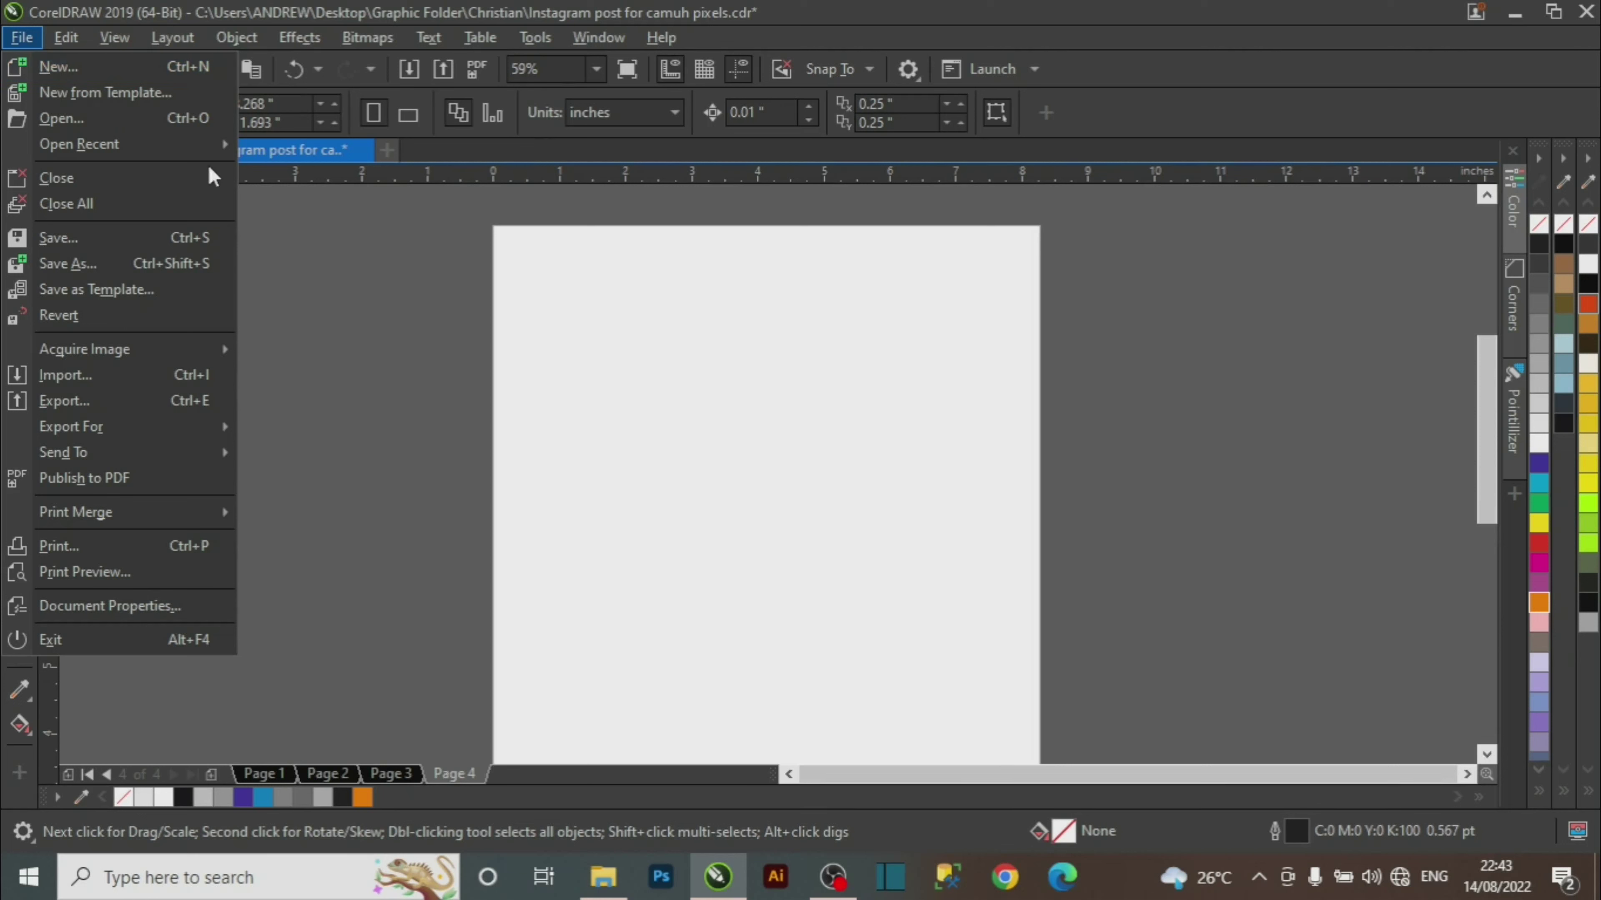
{"action": "left_click", "coordinate": [445, 429]}
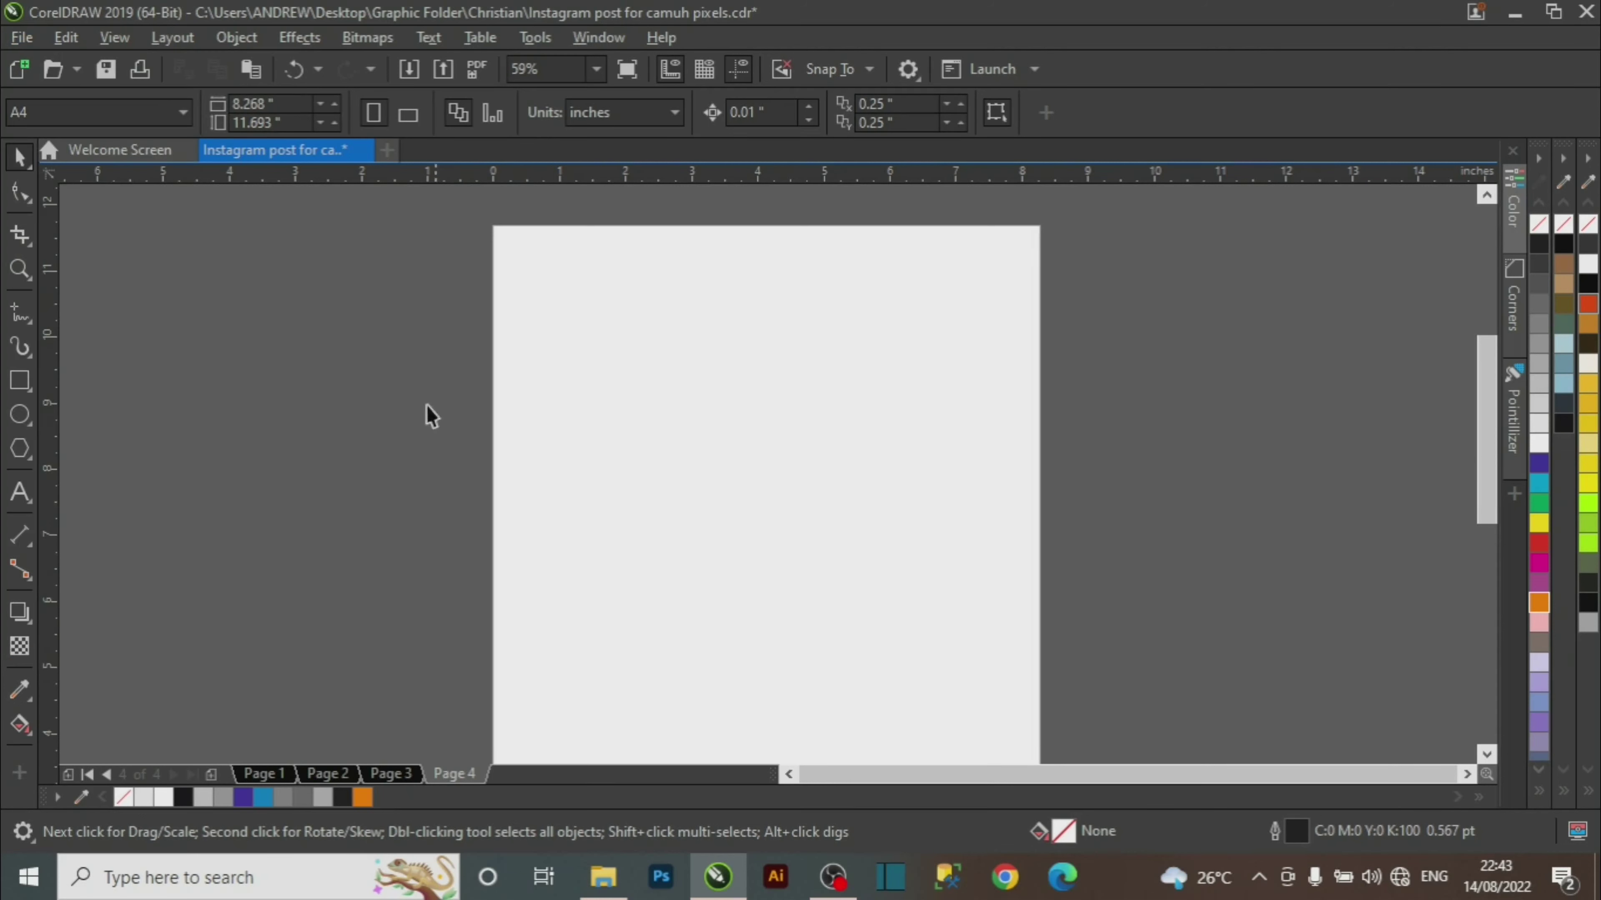
{"action": "left_click", "coordinate": [22, 74]}
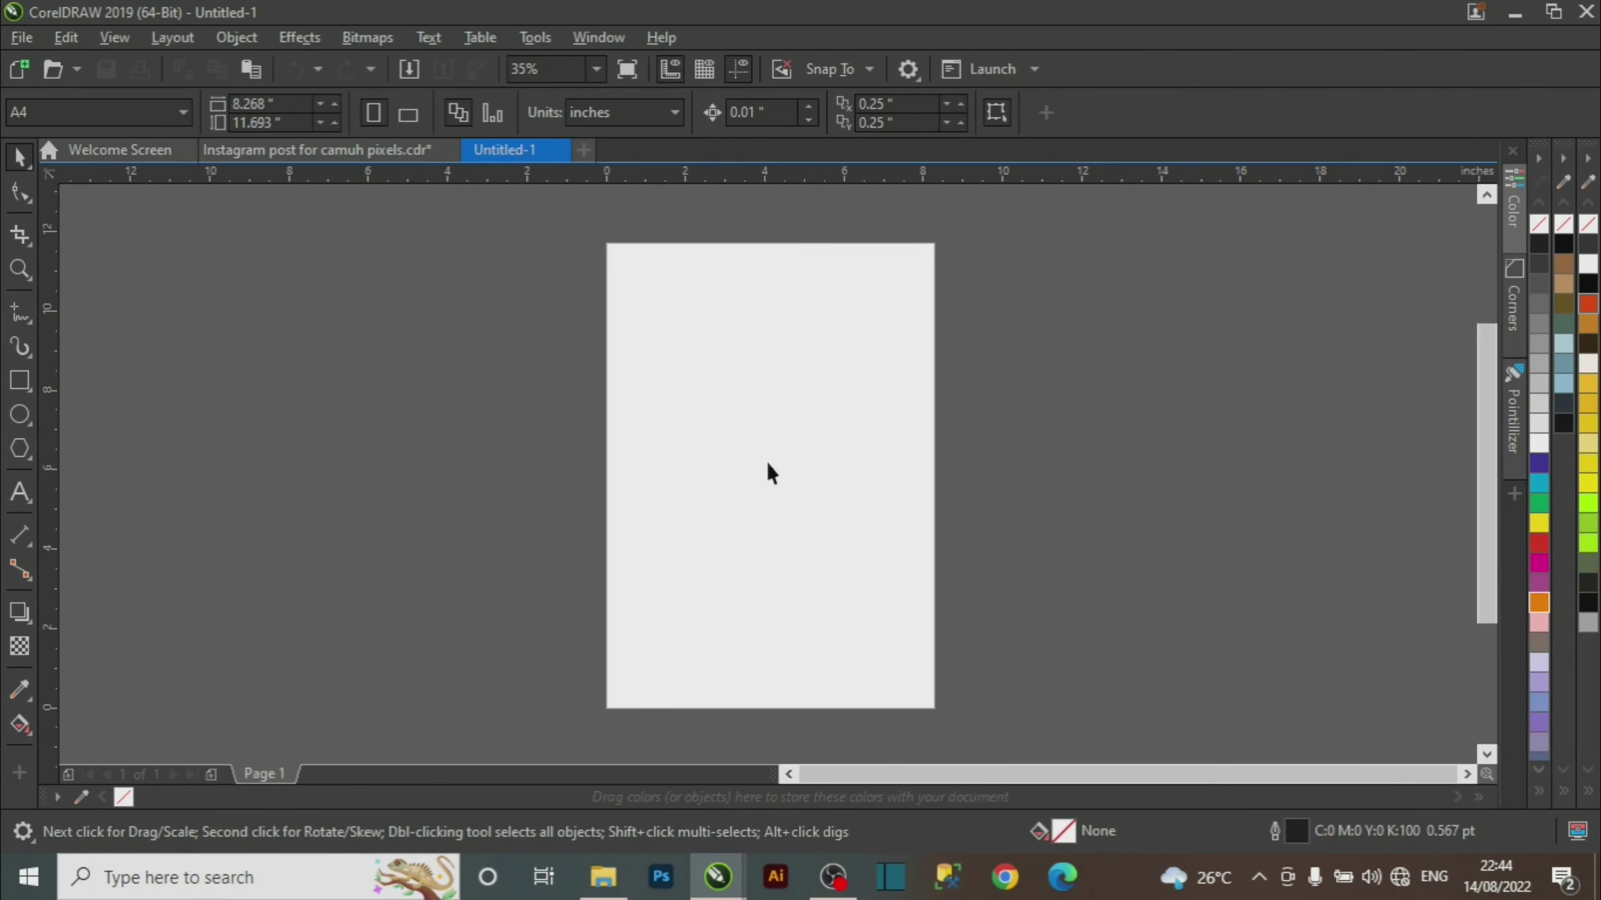
Draw a rectangle on the new page and zoom in on it.
{"action": "left_click", "coordinate": [20, 390]}
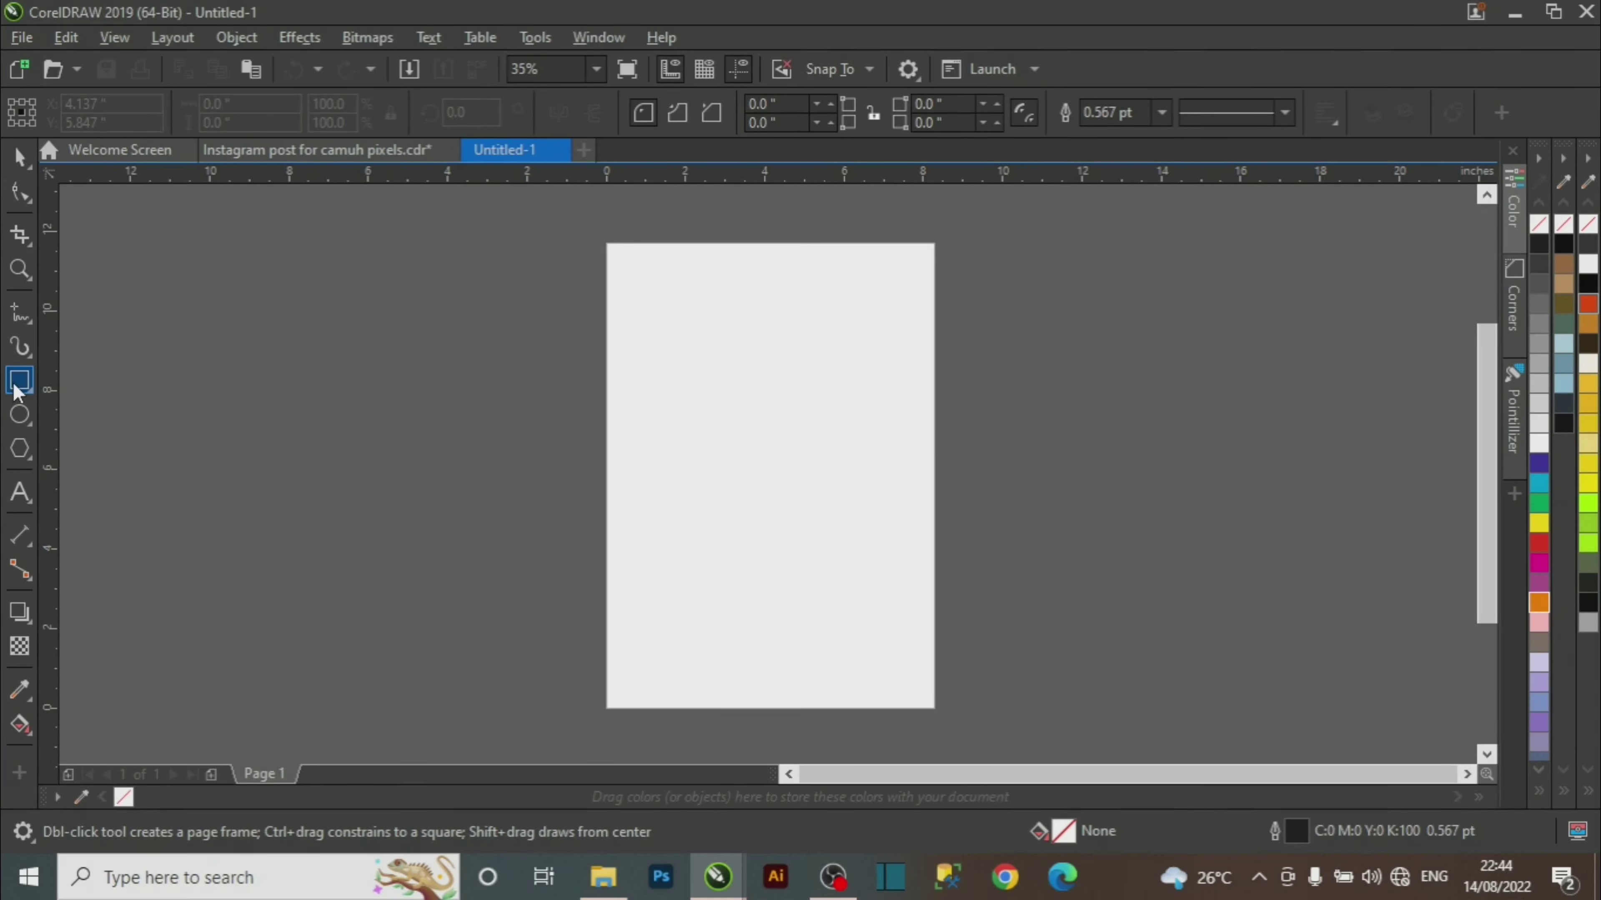
{"action": "left_click_drag", "start_coordinate": [669, 364], "coordinate": [878, 507]}
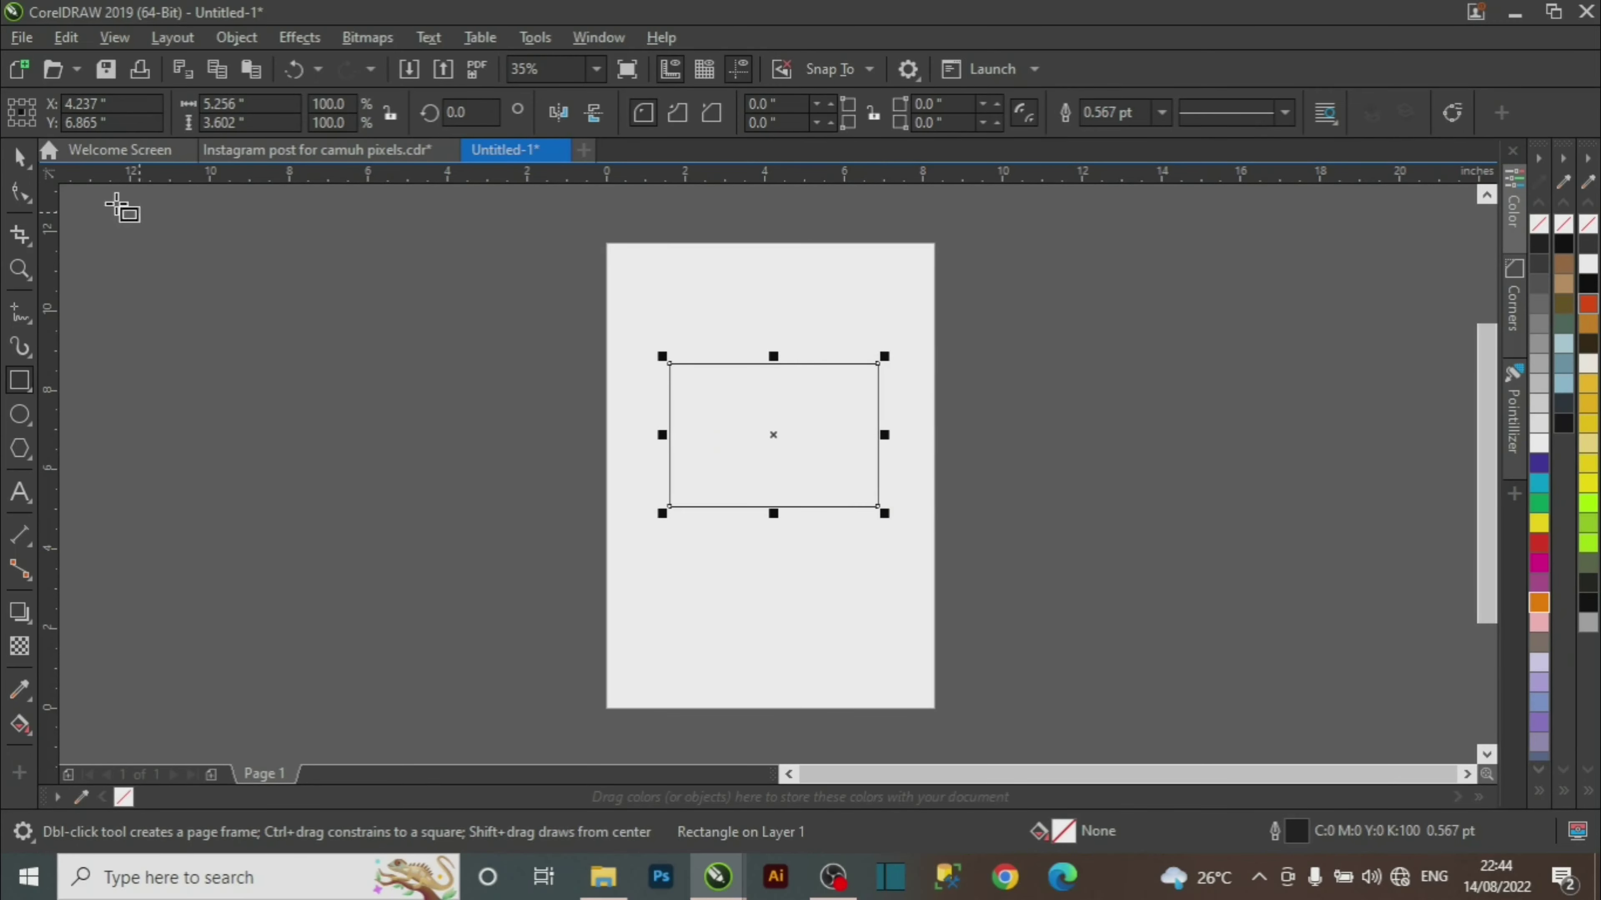
{"action": "left_click", "coordinate": [25, 161]}
{"action": "key", "text": "z"}
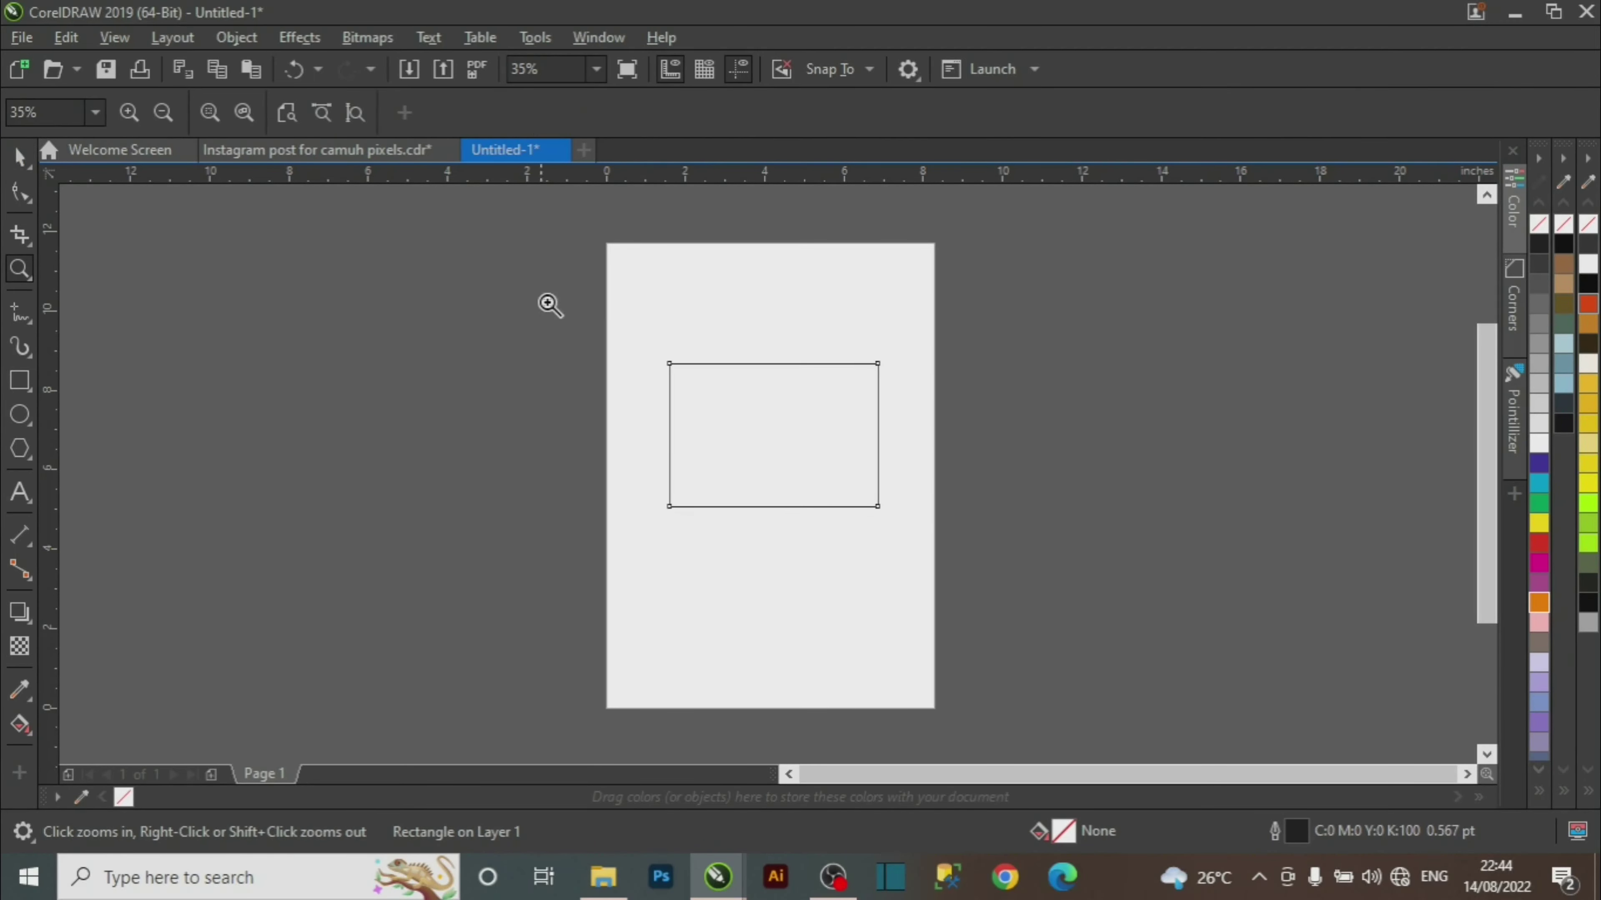
{"action": "left_click_drag", "start_coordinate": [546, 301], "coordinate": [1004, 616]}
{"action": "key", "text": "space"}
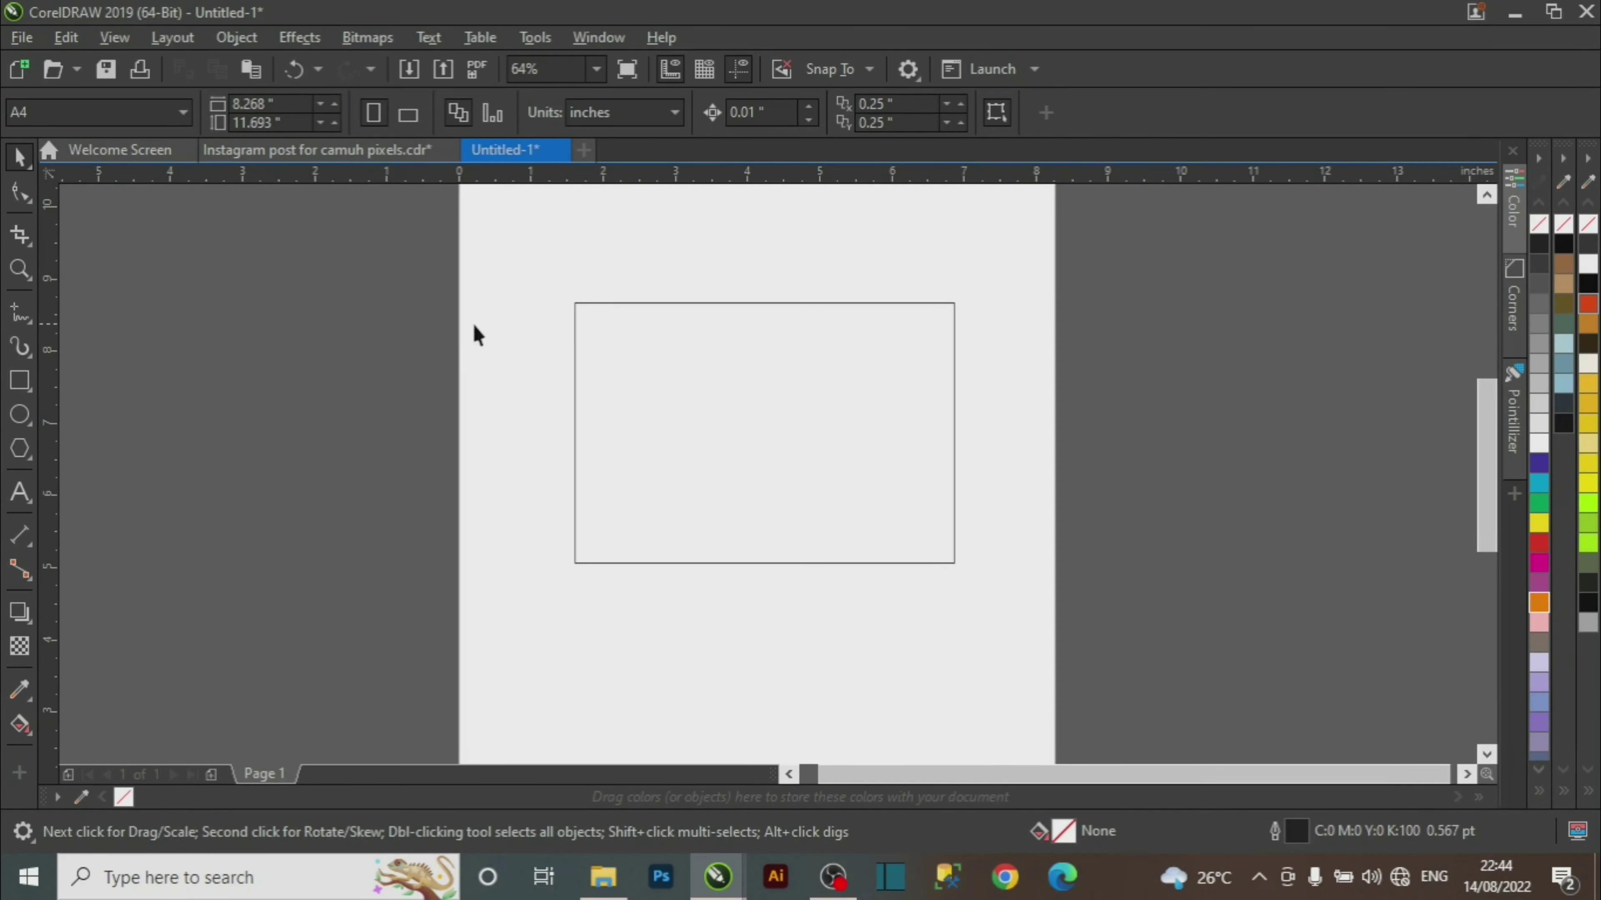
Resize the rectangle to 3.5 × 2.2 inches.
{"action": "left_click", "coordinate": [772, 424]}
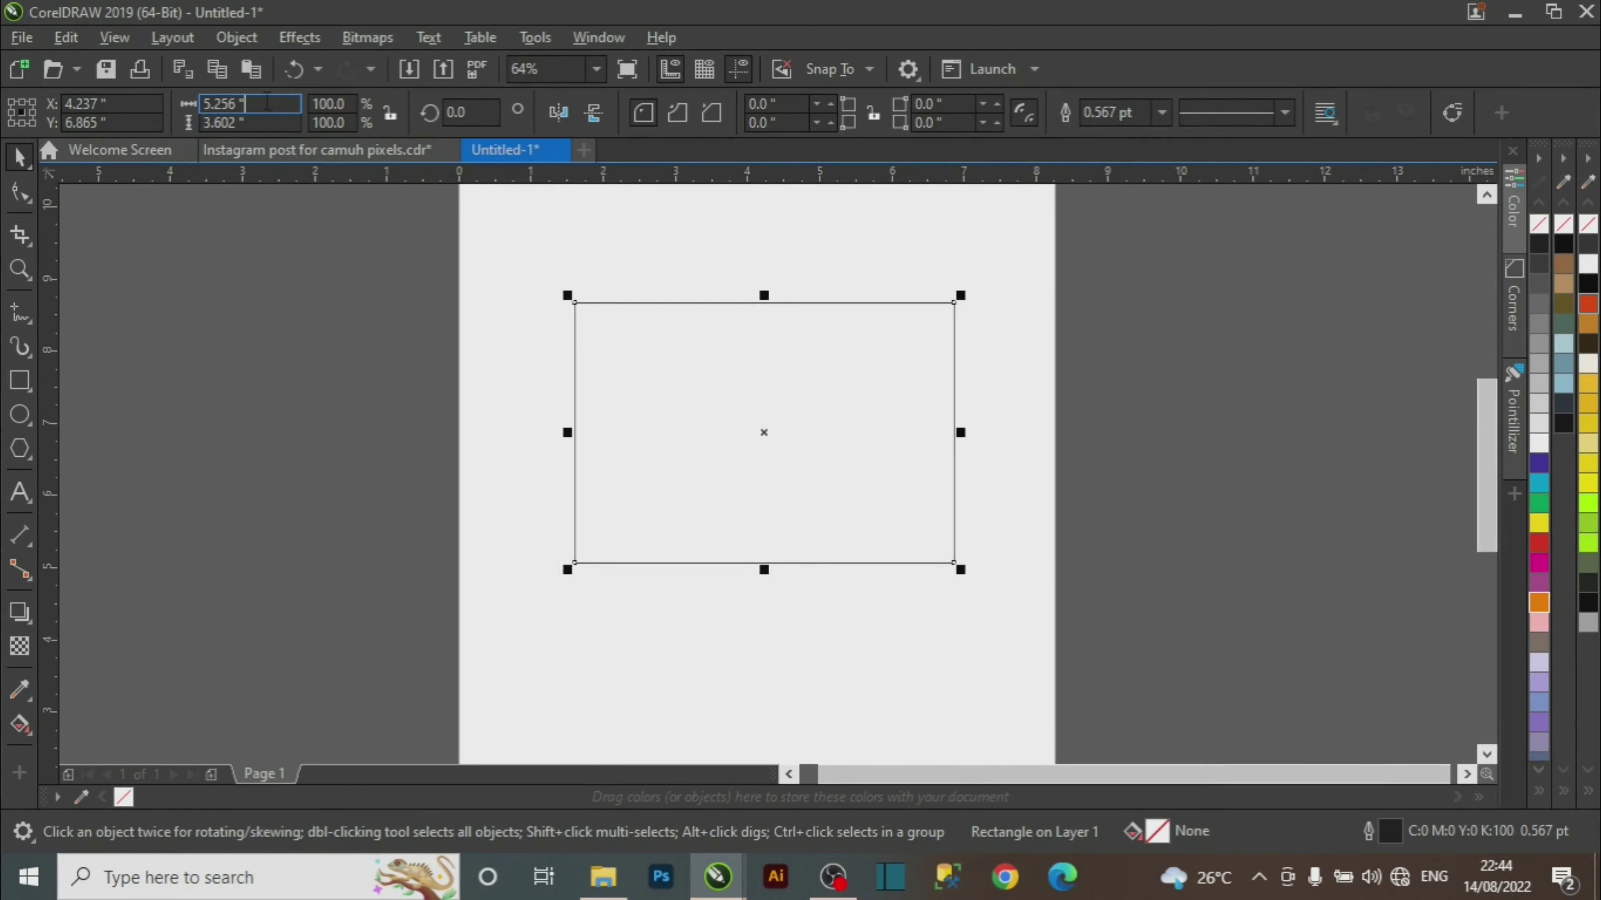
{"action": "key", "text": "BackSpace"}
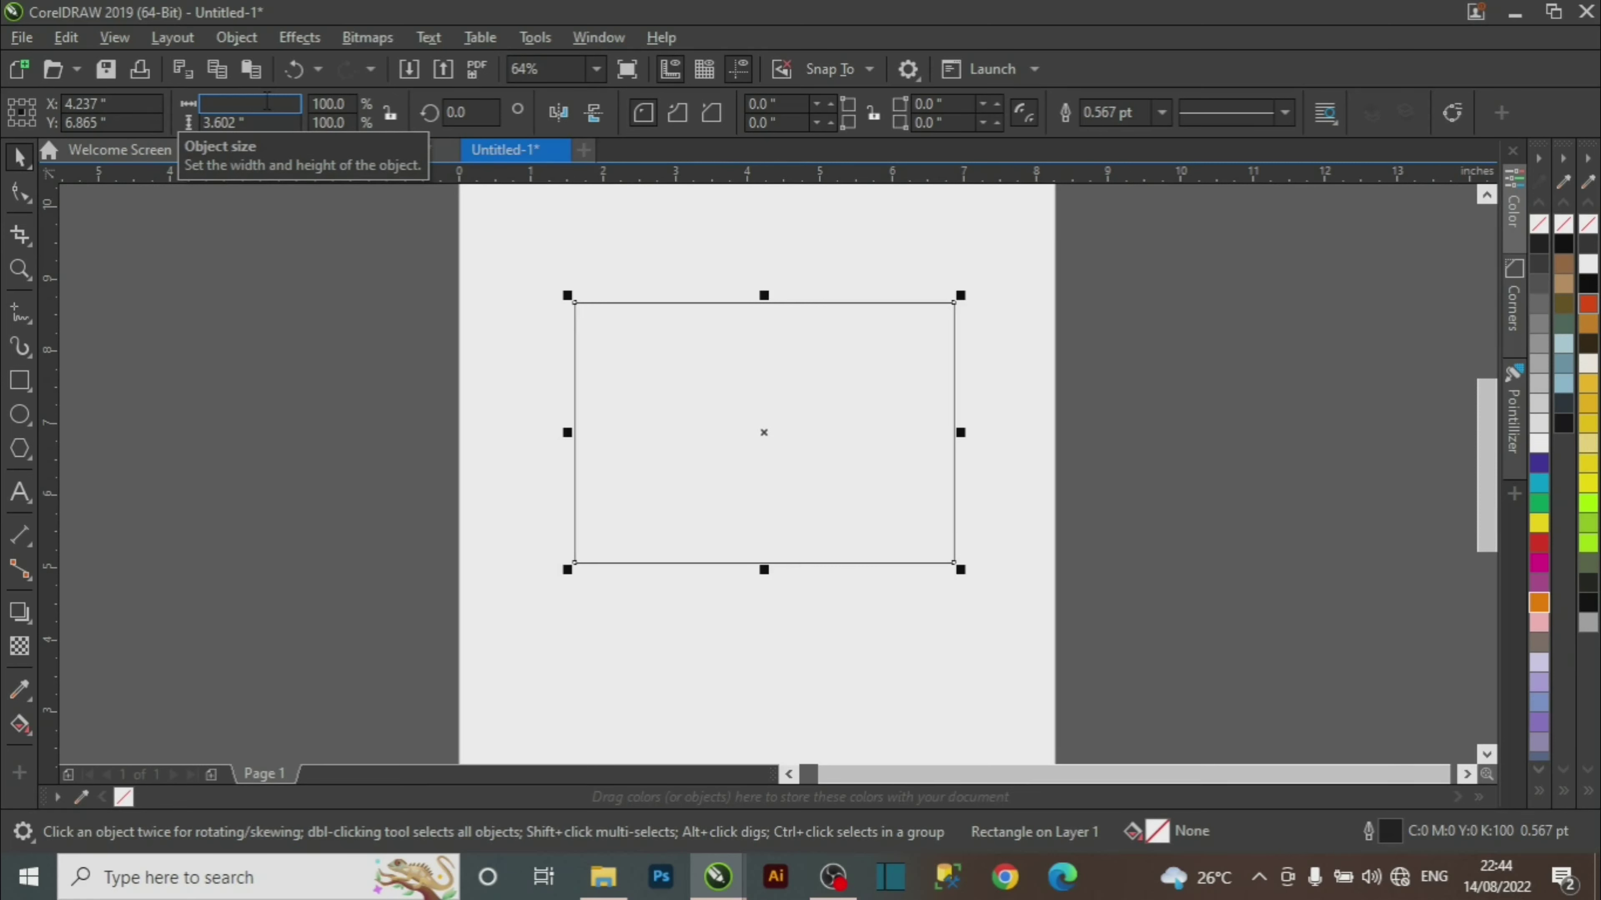
{"action": "key", "text": "Tab"}
{"action": "type", "text": "2"}
{"action": "key", "text": "Return"}
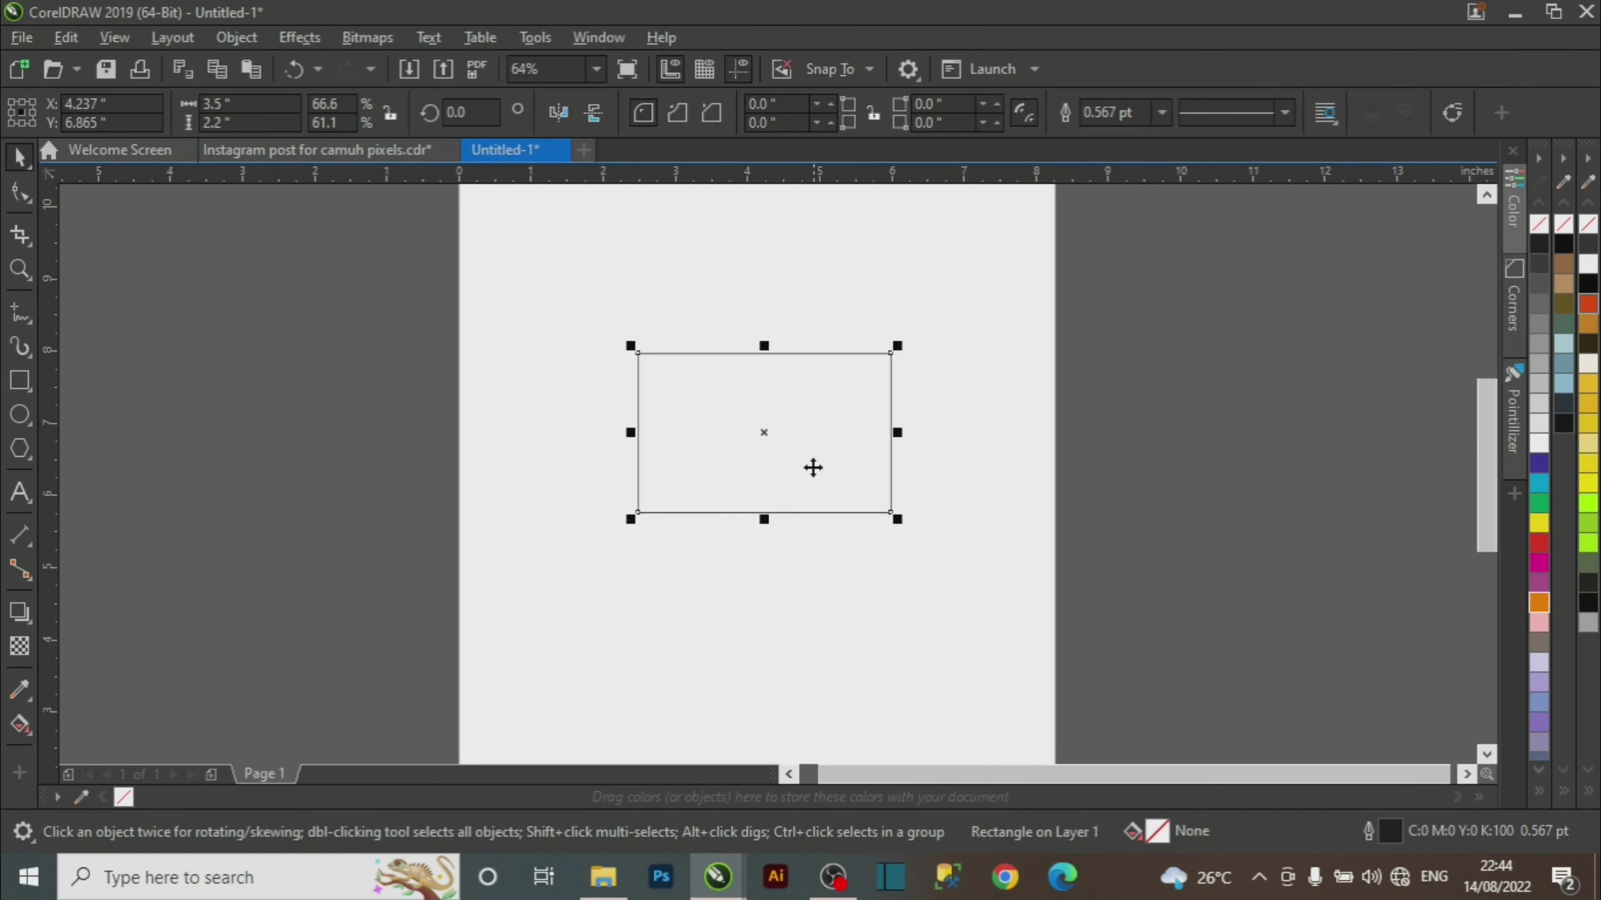
Move the card rectangle up and left on the page.
{"action": "left_click_drag", "start_coordinate": [775, 456], "coordinate": [688, 411]}
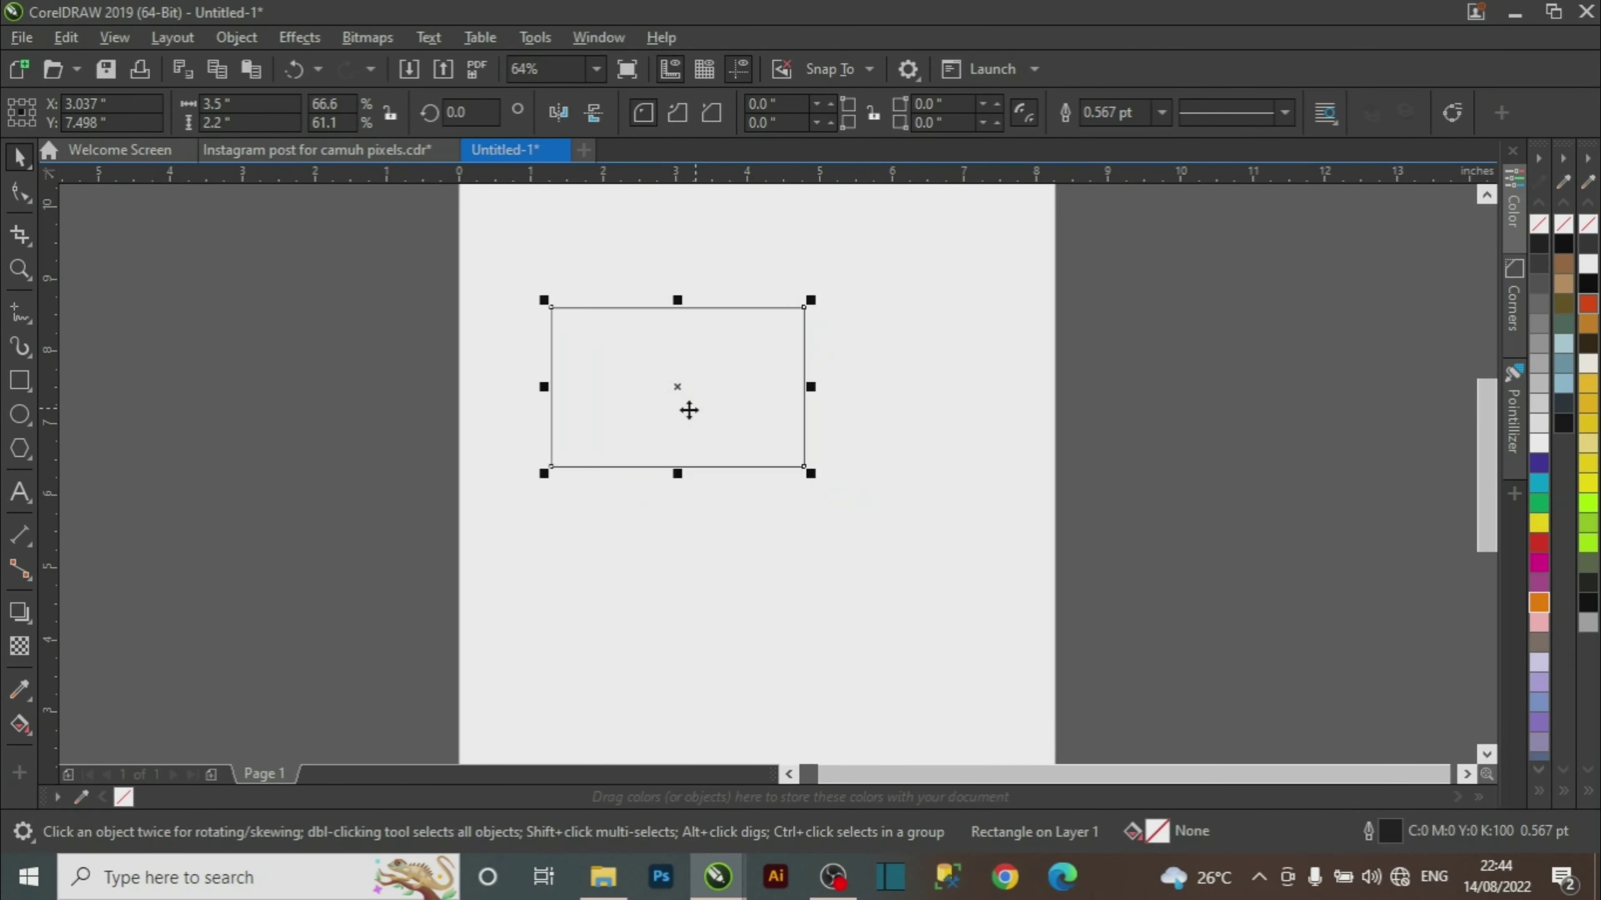
{"action": "left_click", "coordinate": [19, 270]}
{"action": "left_click_drag", "start_coordinate": [483, 260], "coordinate": [904, 566]}
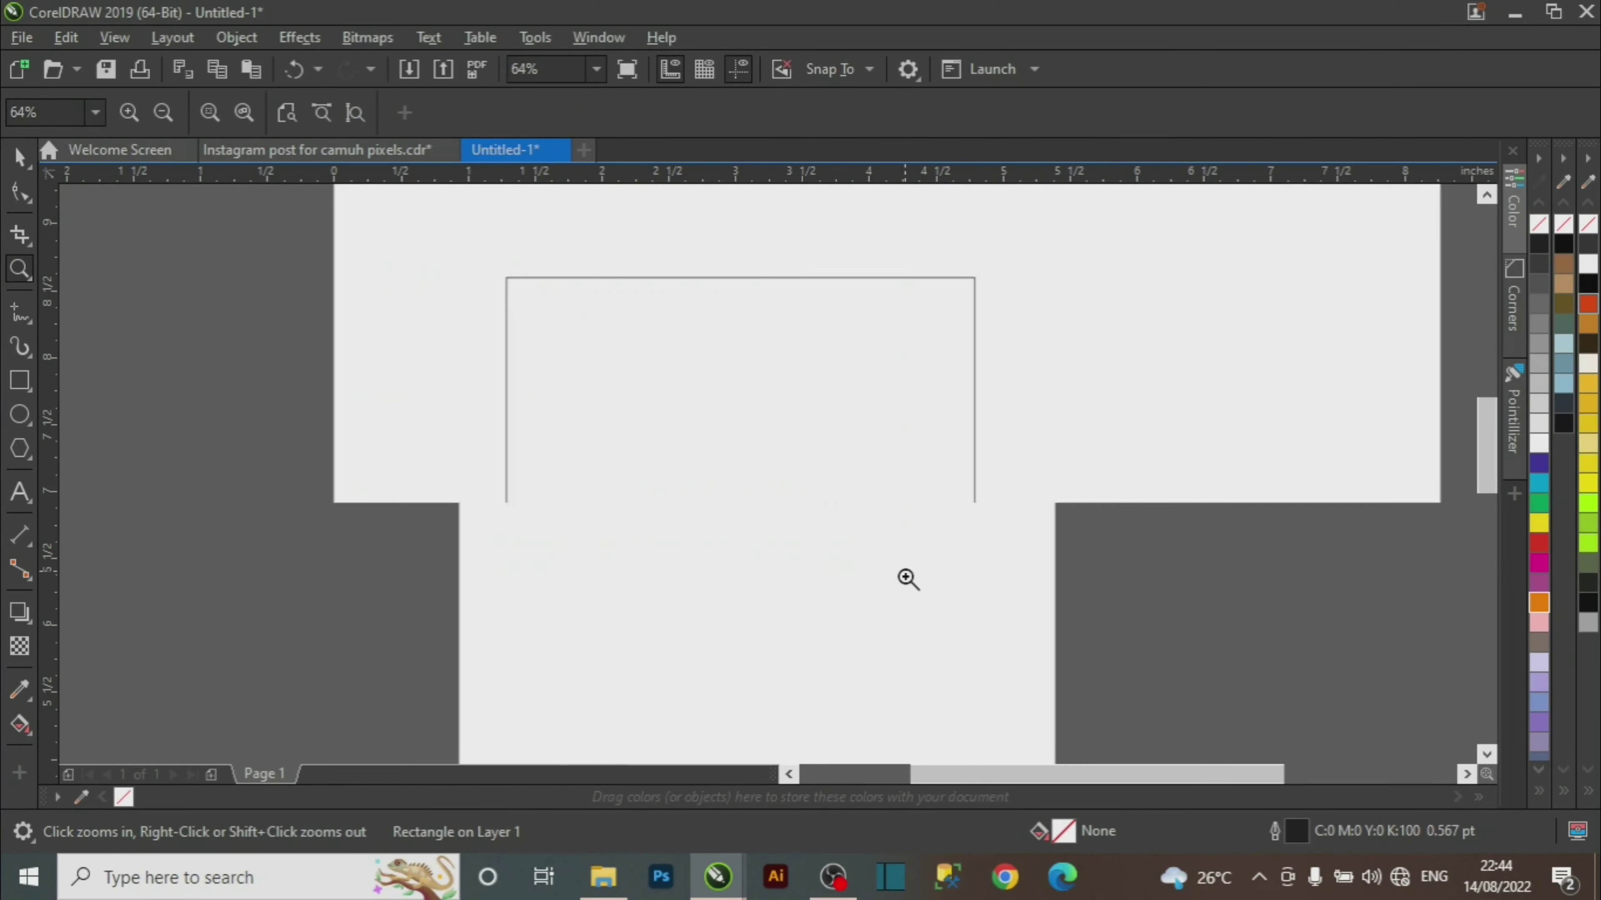
{"action": "key", "text": "space"}
{"action": "left_click_drag", "start_coordinate": [875, 435], "coordinate": [752, 403]}
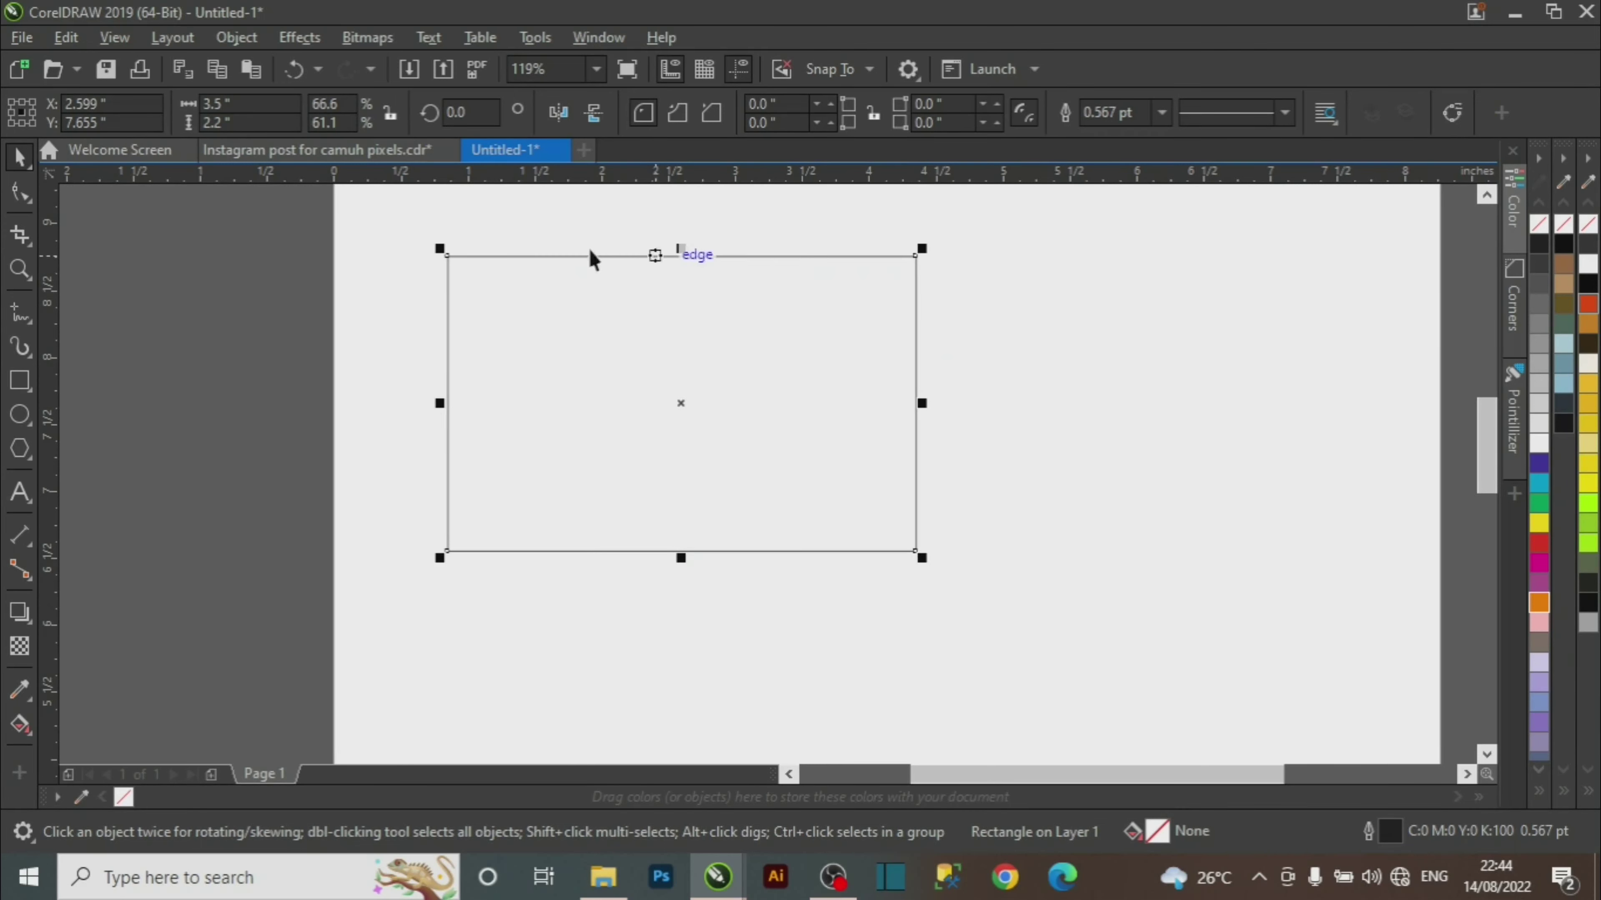
{"action": "left_click", "coordinate": [1094, 383]}
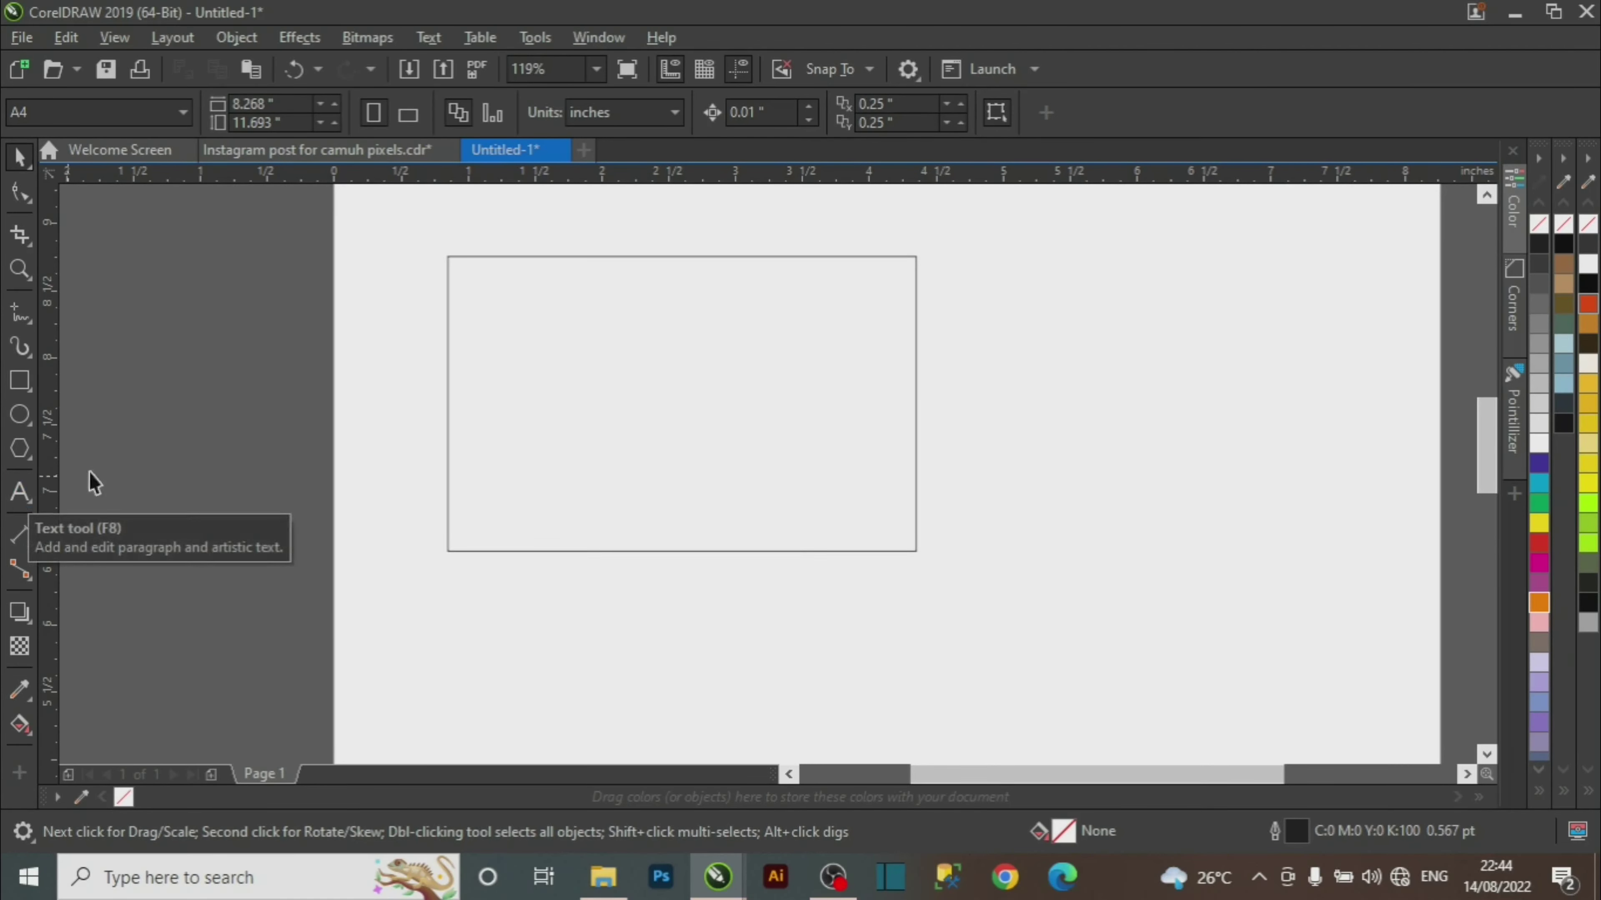
{"action": "left_click", "coordinate": [372, 149]}
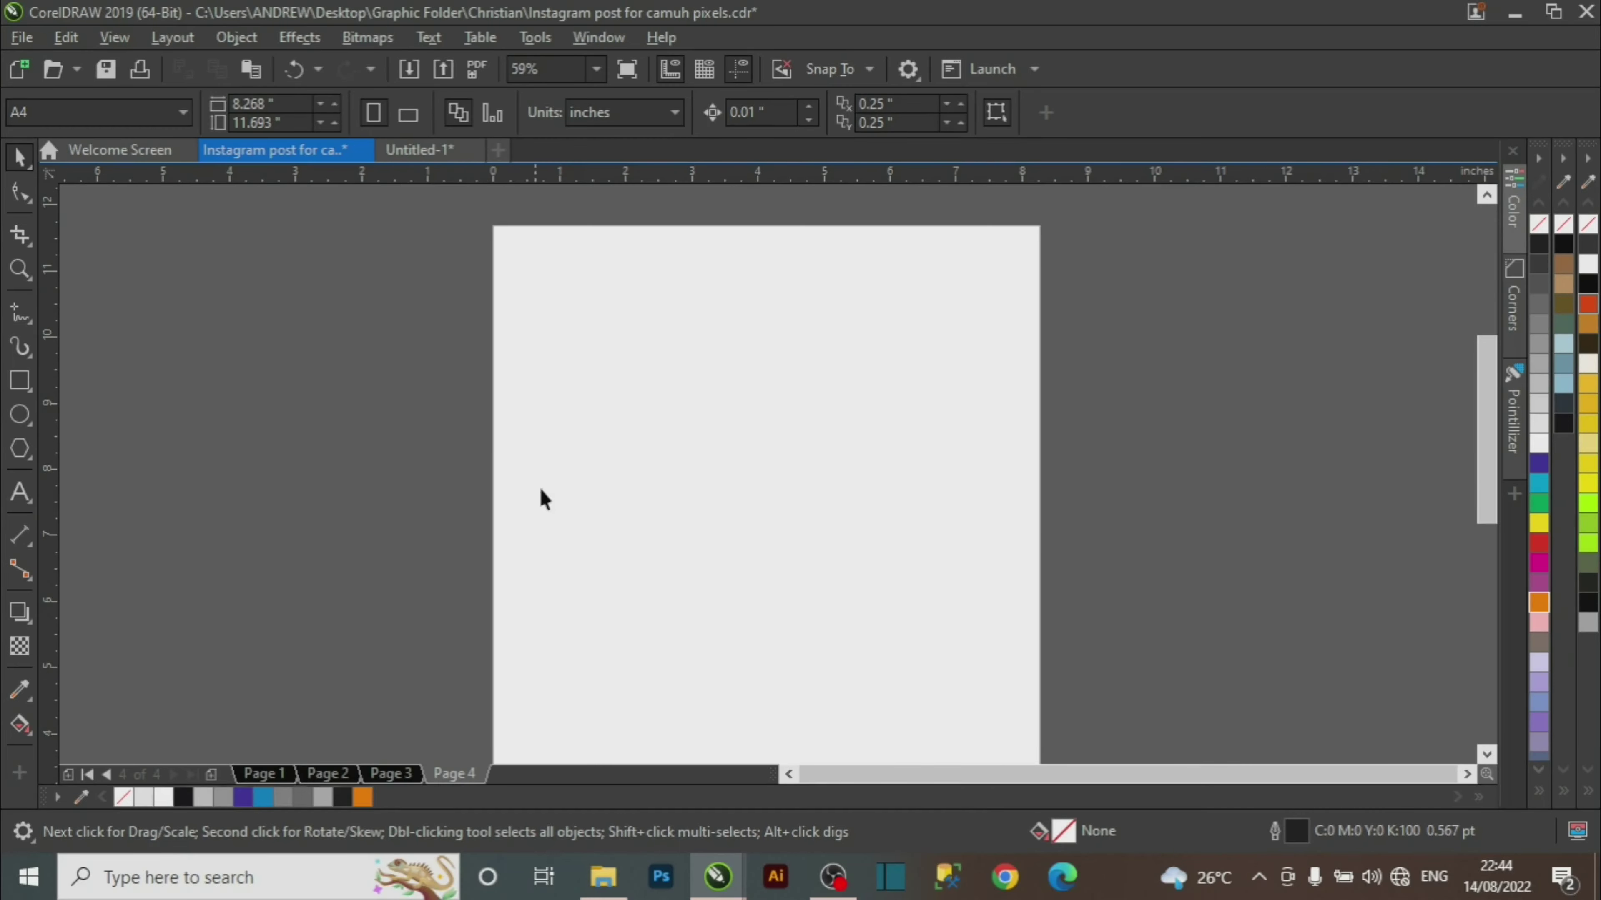
{"action": "left_click", "coordinate": [401, 778]}
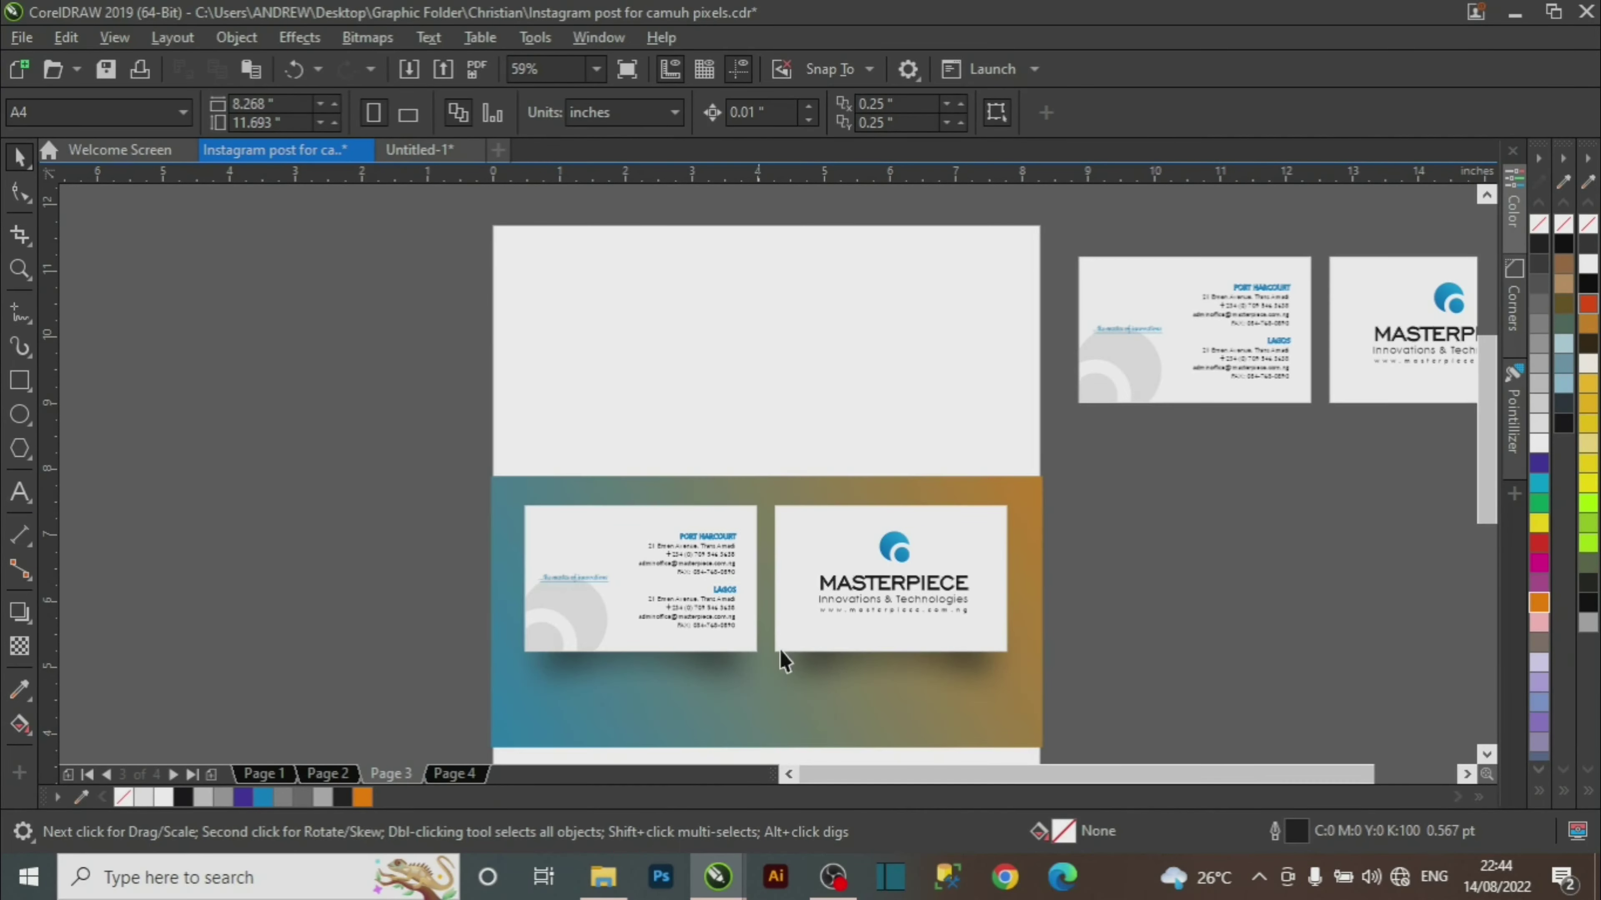
{"action": "key", "text": "z"}
{"action": "left_click_drag", "start_coordinate": [479, 493], "coordinate": [1100, 706]}
{"action": "key", "text": "space"}
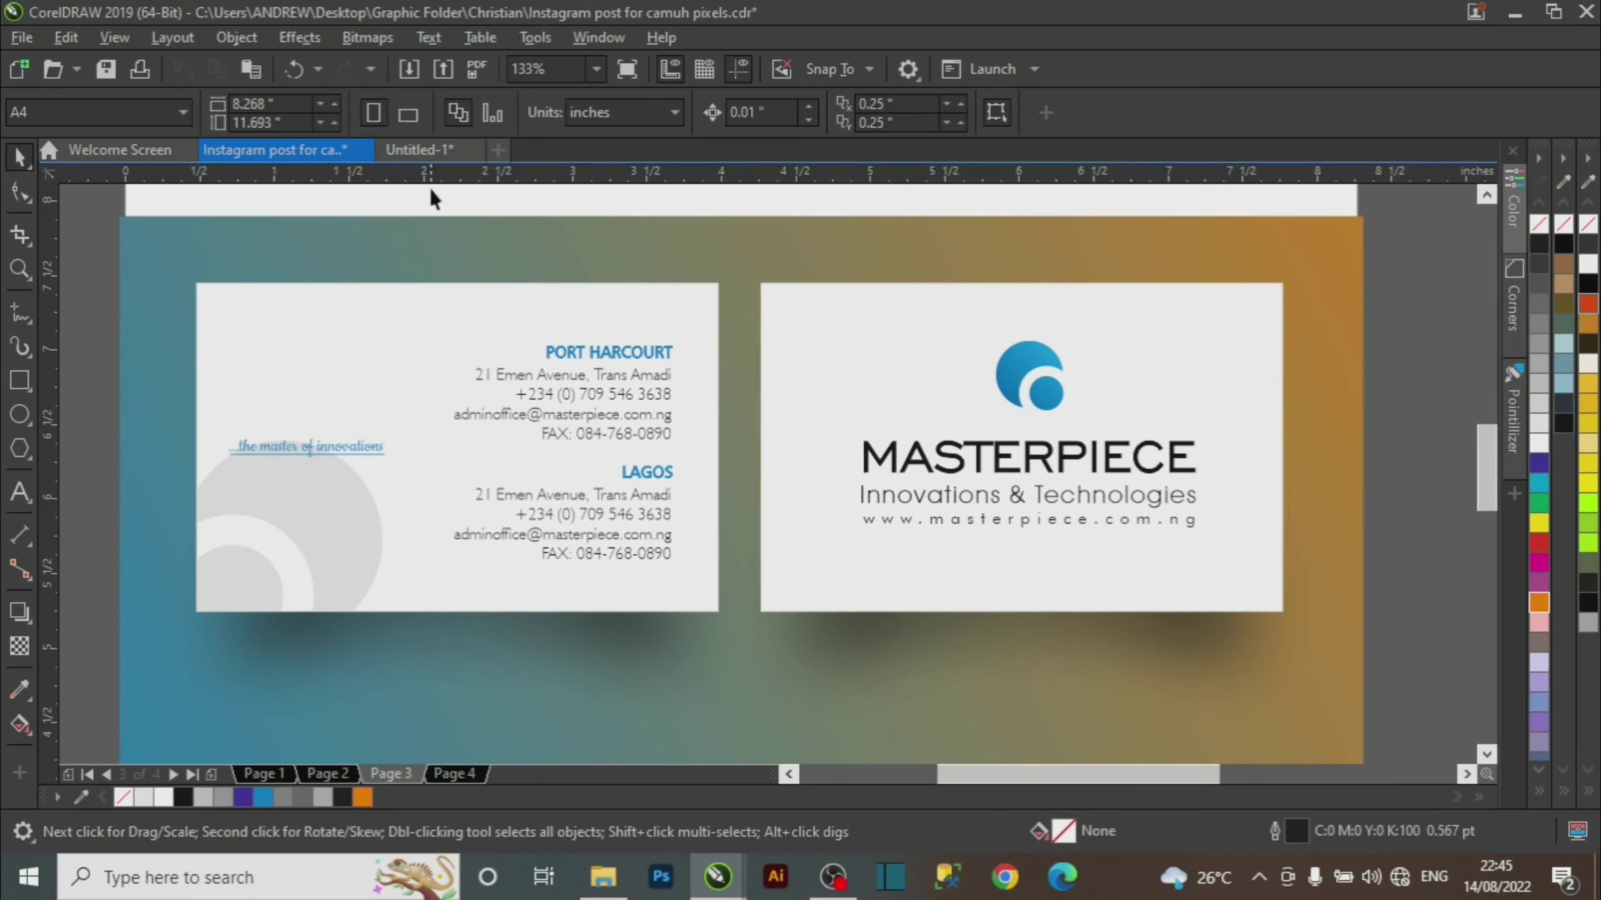
{"action": "left_click", "coordinate": [431, 152]}
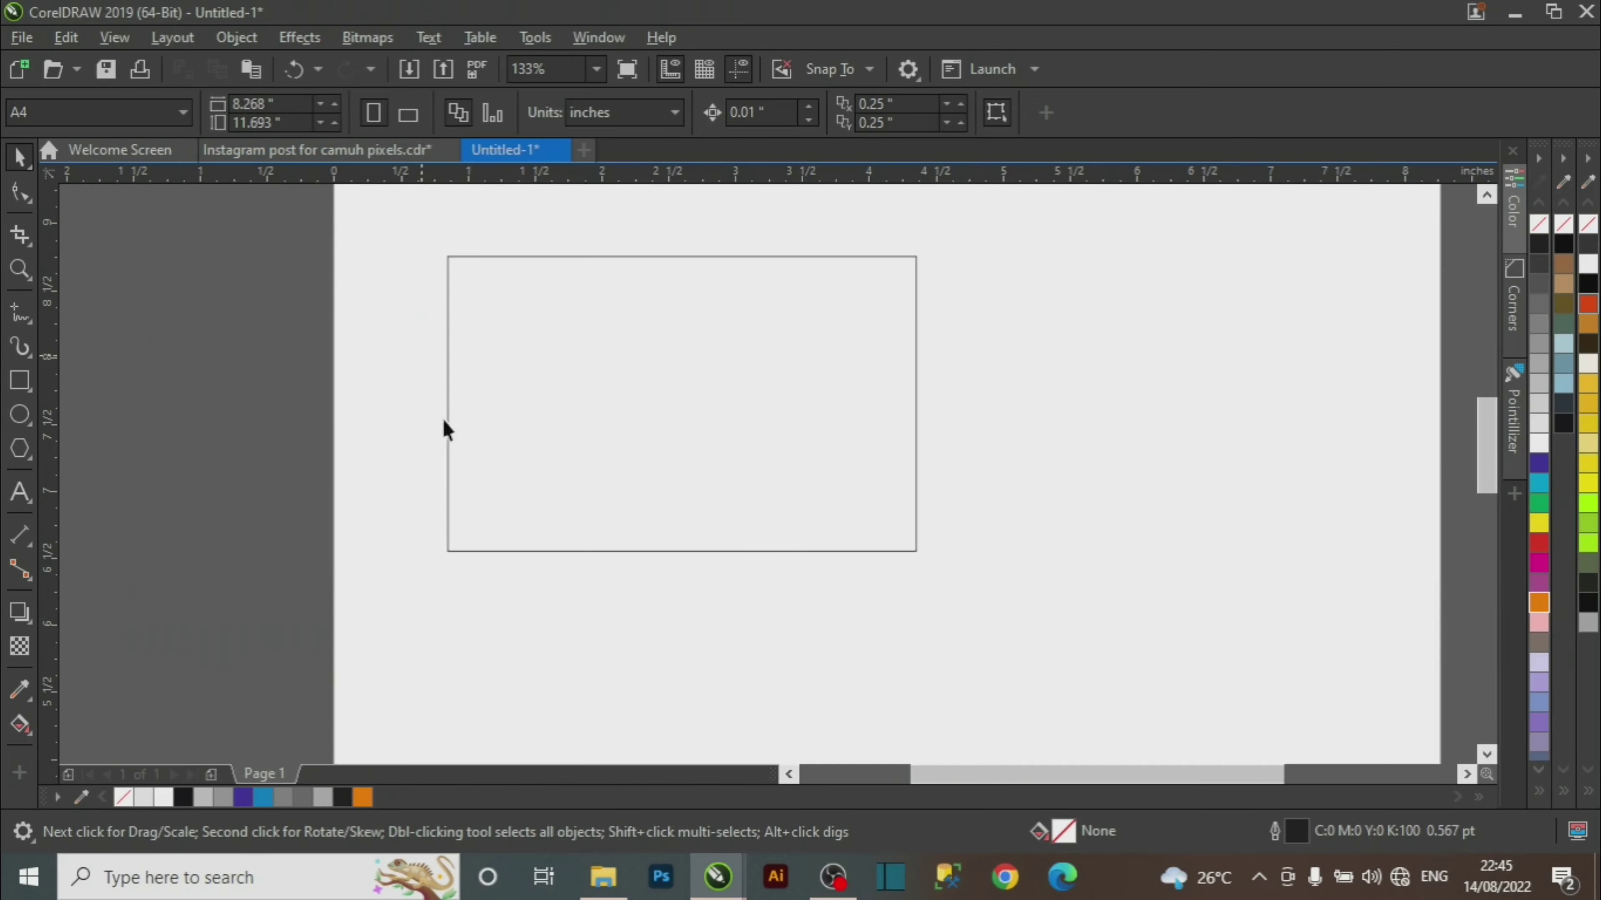
Draw a circle to the right of the card rectangle.
{"action": "left_click", "coordinate": [20, 414]}
{"action": "left_click_drag", "start_coordinate": [1016, 339], "coordinate": [1139, 483]}
{"action": "key", "text": "space"}
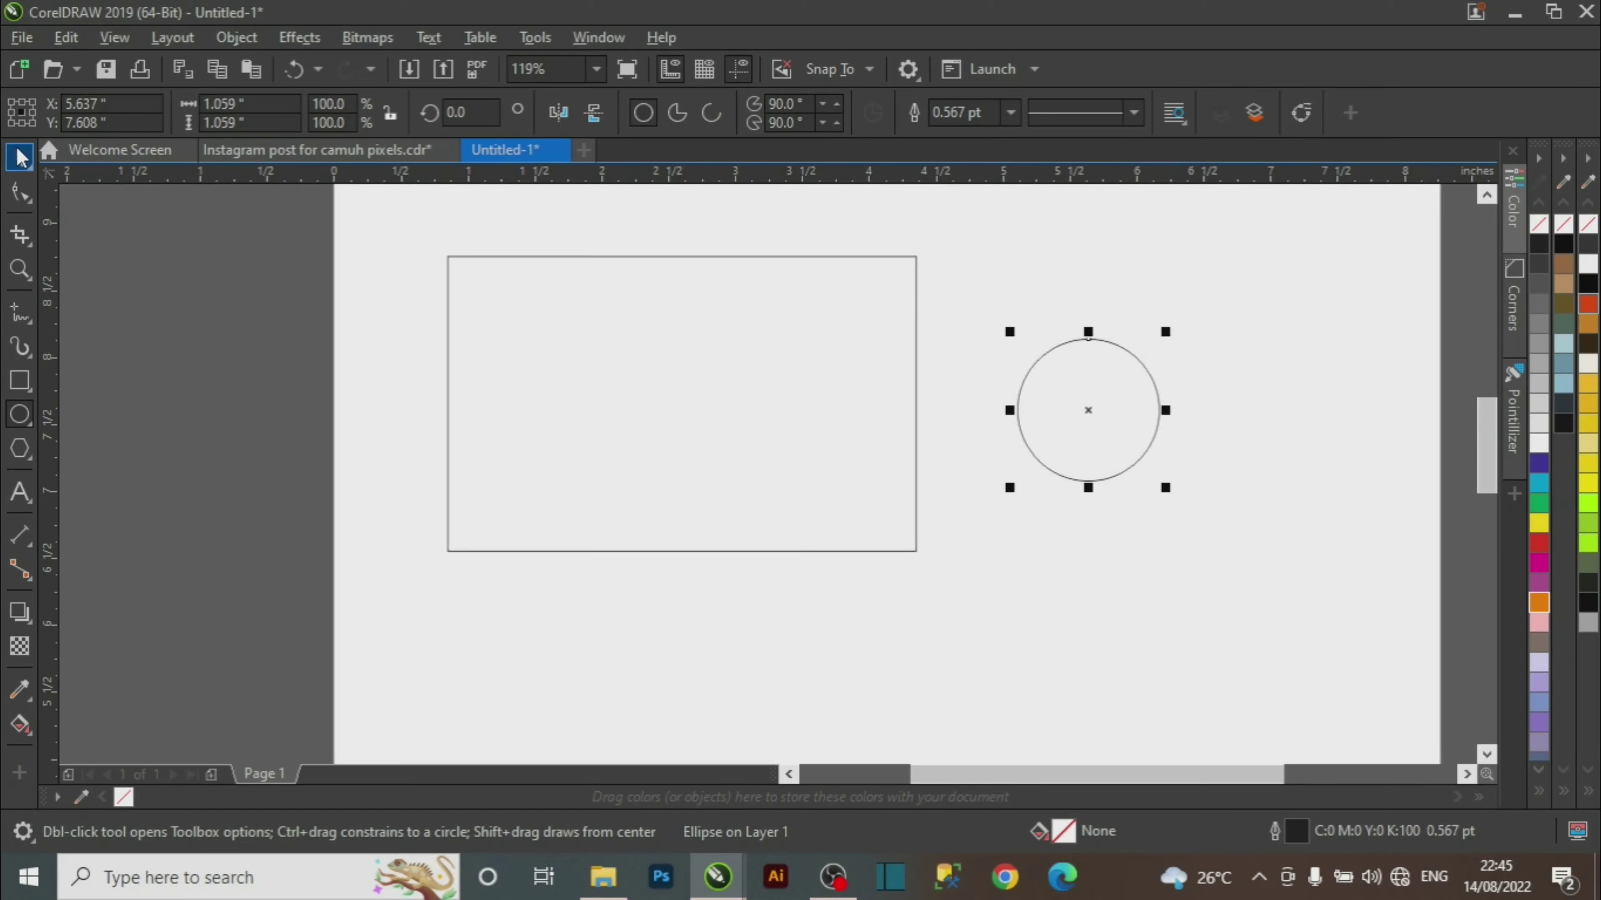
{"action": "left_click", "coordinate": [999, 485]}
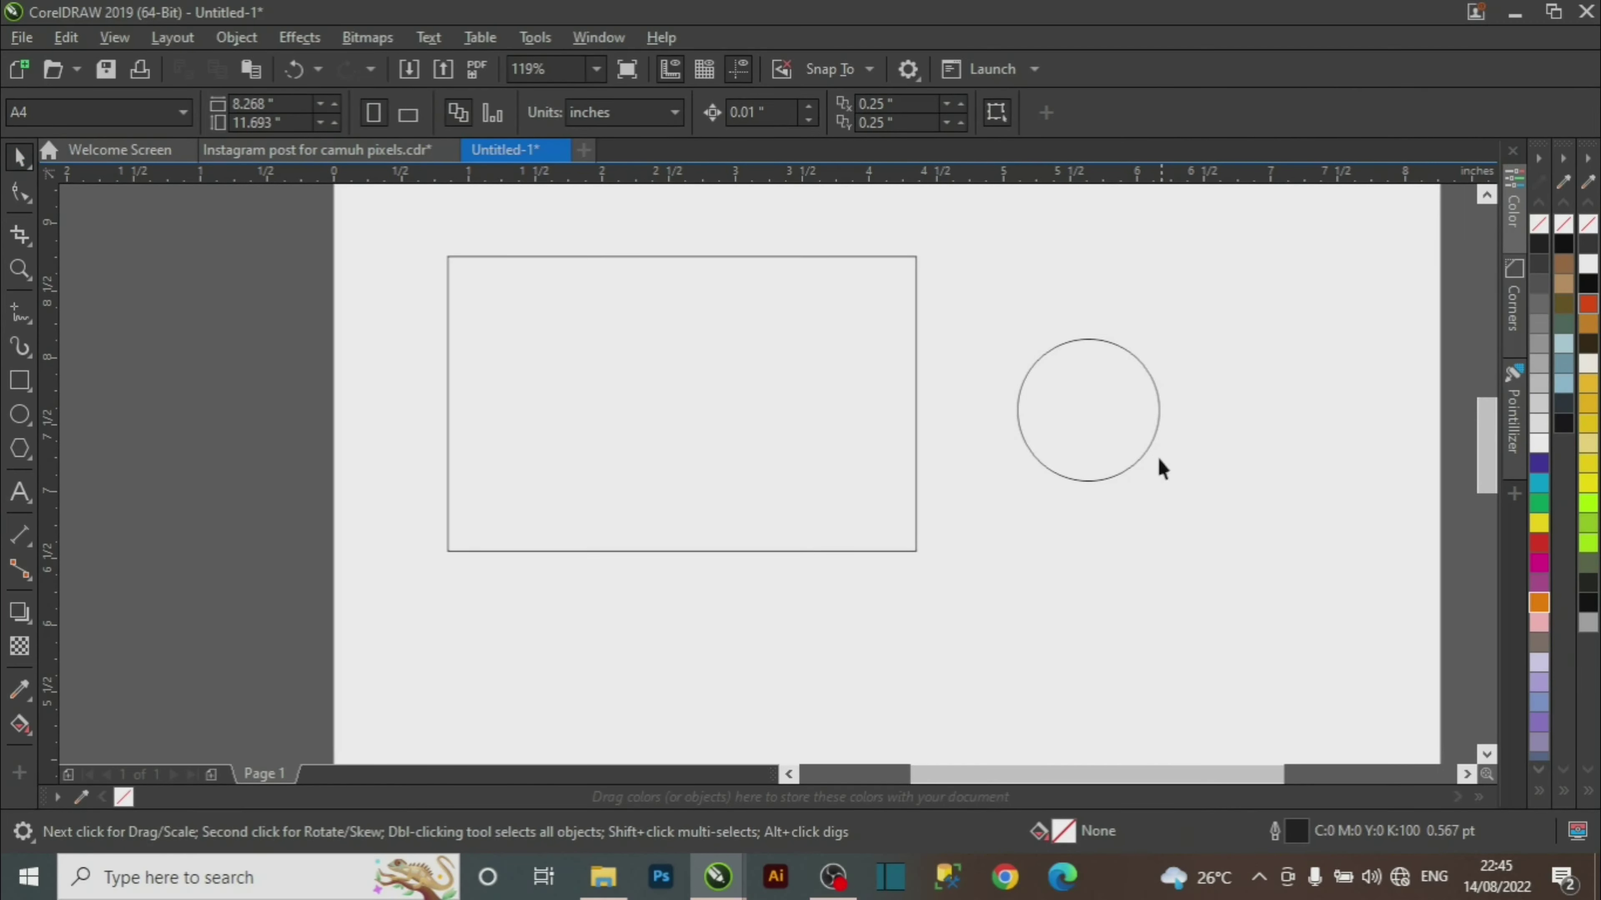
{"action": "left_click_drag", "start_coordinate": [1139, 456], "coordinate": [1118, 424]}
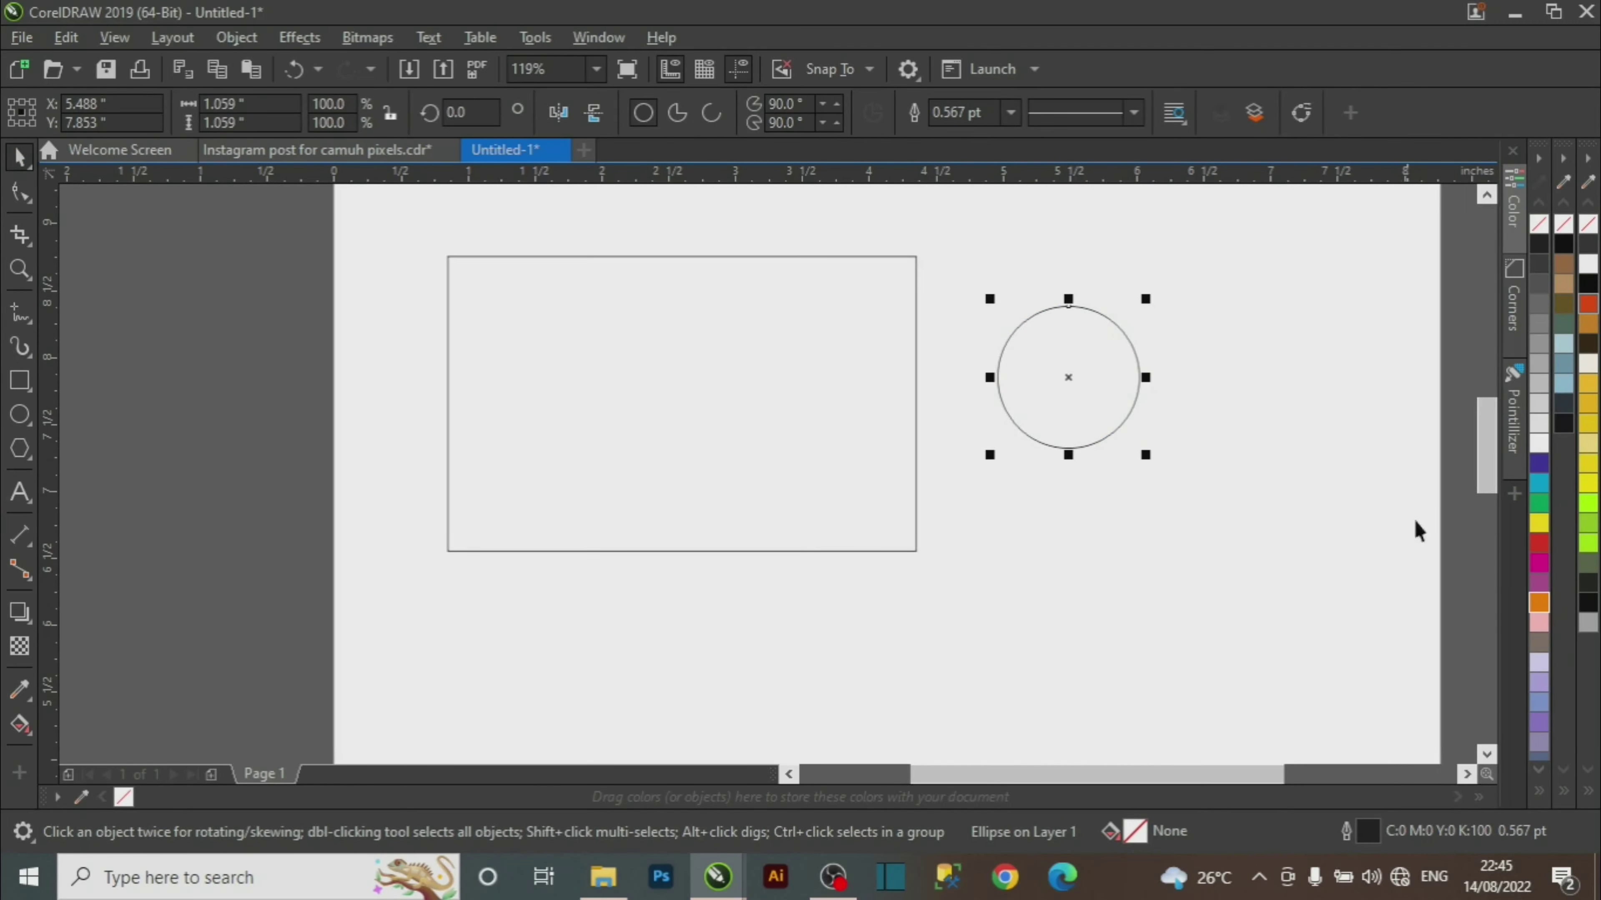
Fill the circle cyan with no outline and add a smaller overlapping copy at its lower right.
{"action": "left_click", "coordinate": [1538, 486]}
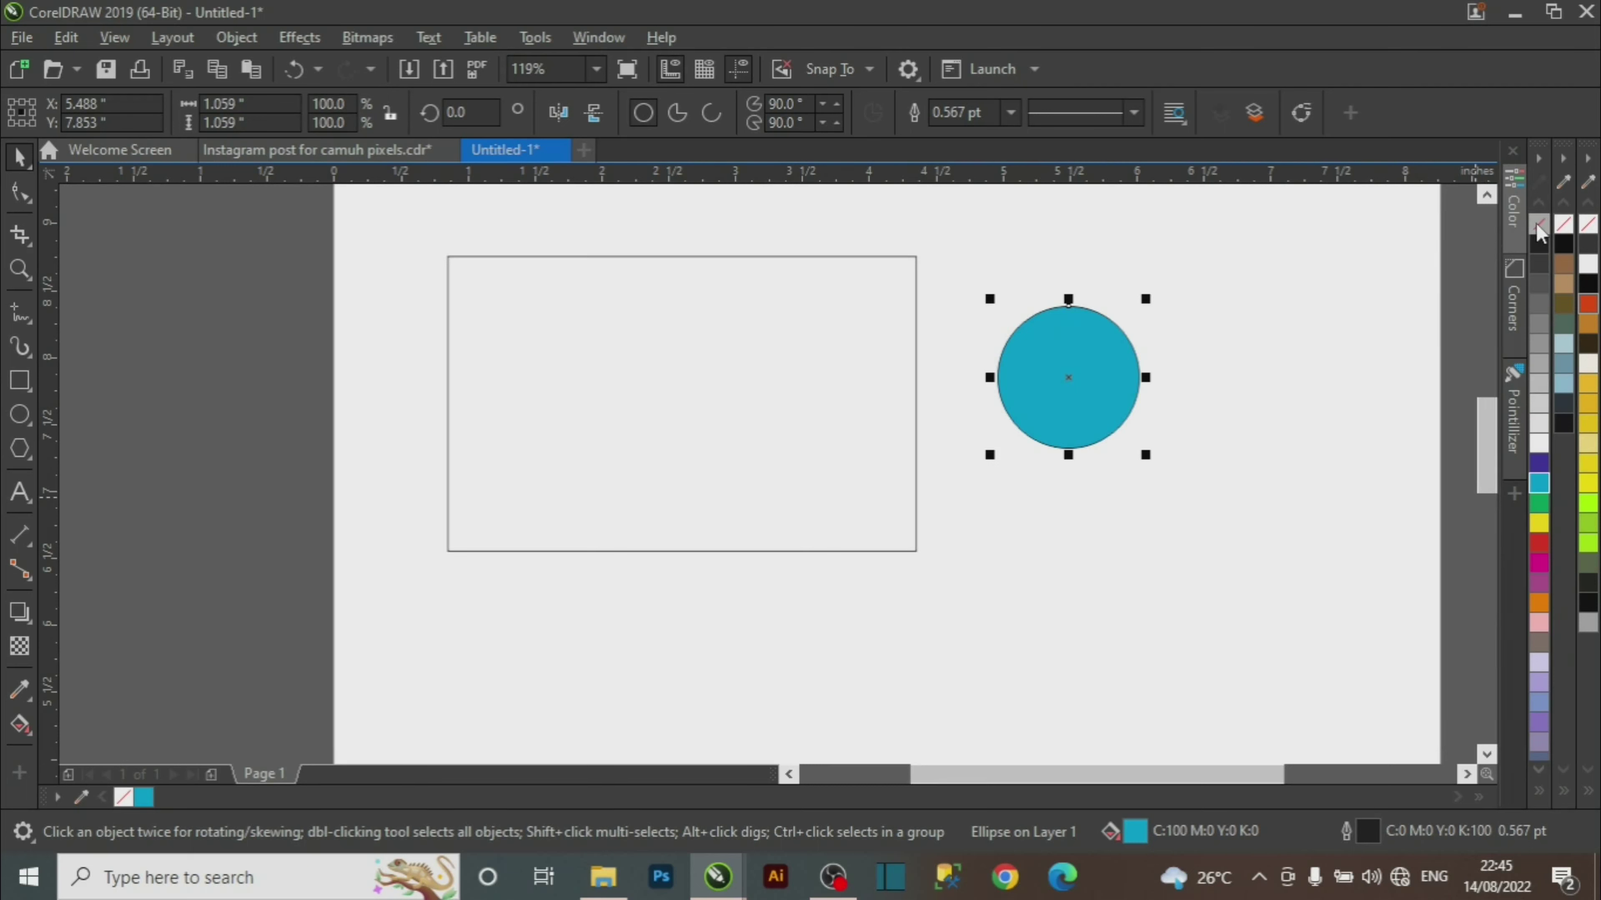
{"action": "right_click", "coordinate": [1538, 227]}
{"action": "left_click_drag", "start_coordinate": [1079, 422], "coordinate": [1050, 377]}
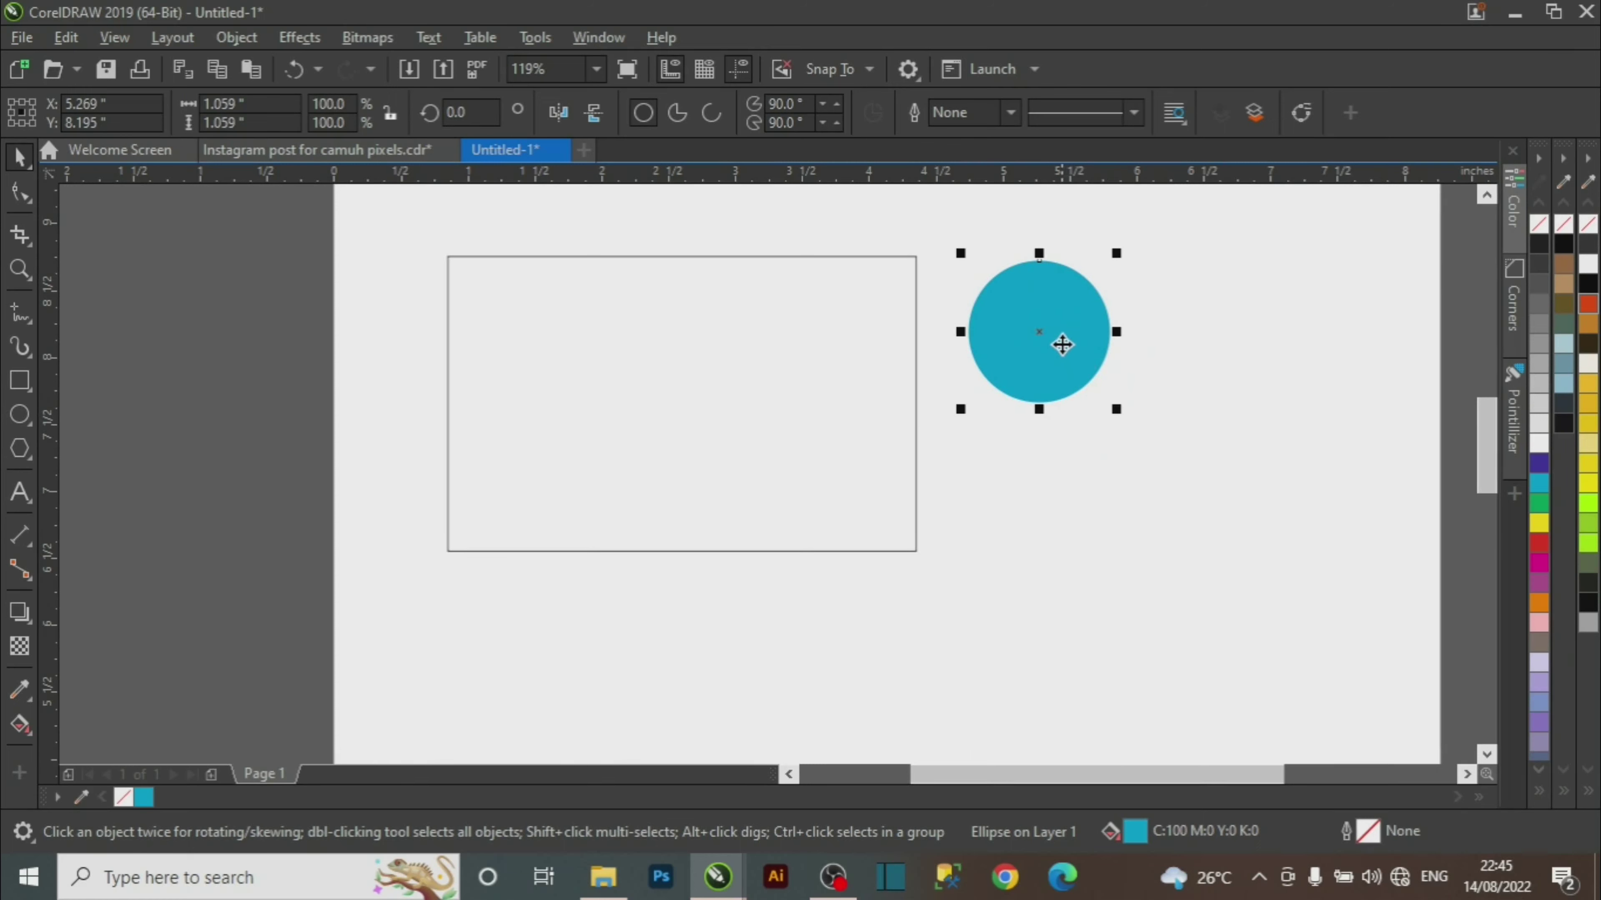
{"action": "left_click_drag", "start_coordinate": [1043, 331], "coordinate": [1060, 360]}
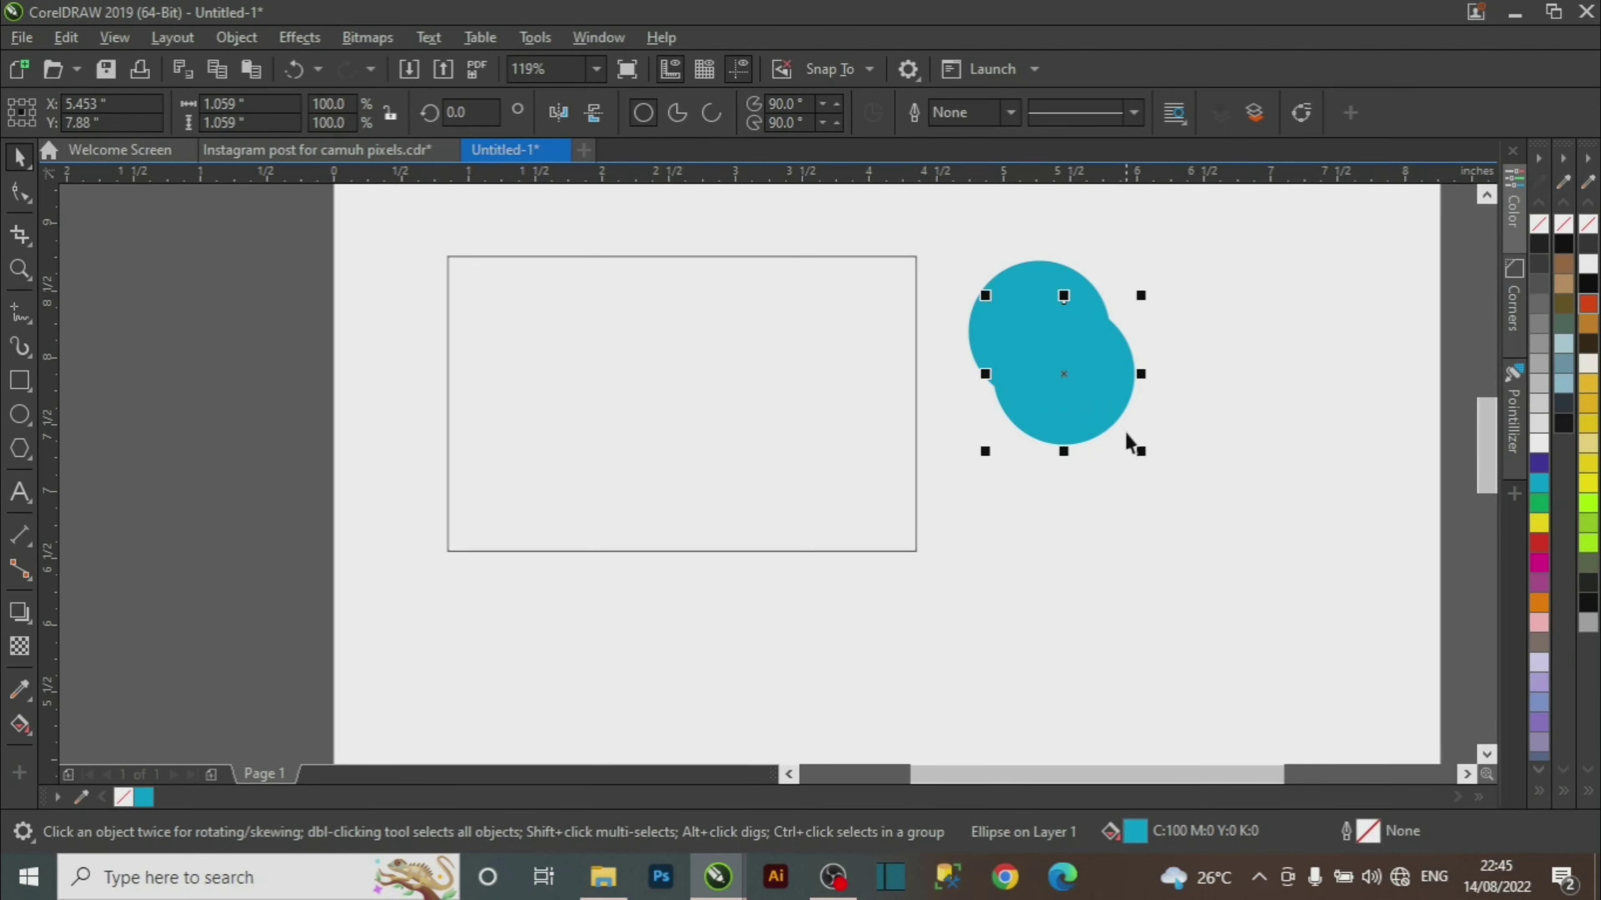
{"action": "left_click_drag", "start_coordinate": [1138, 451], "coordinate": [1124, 444]}
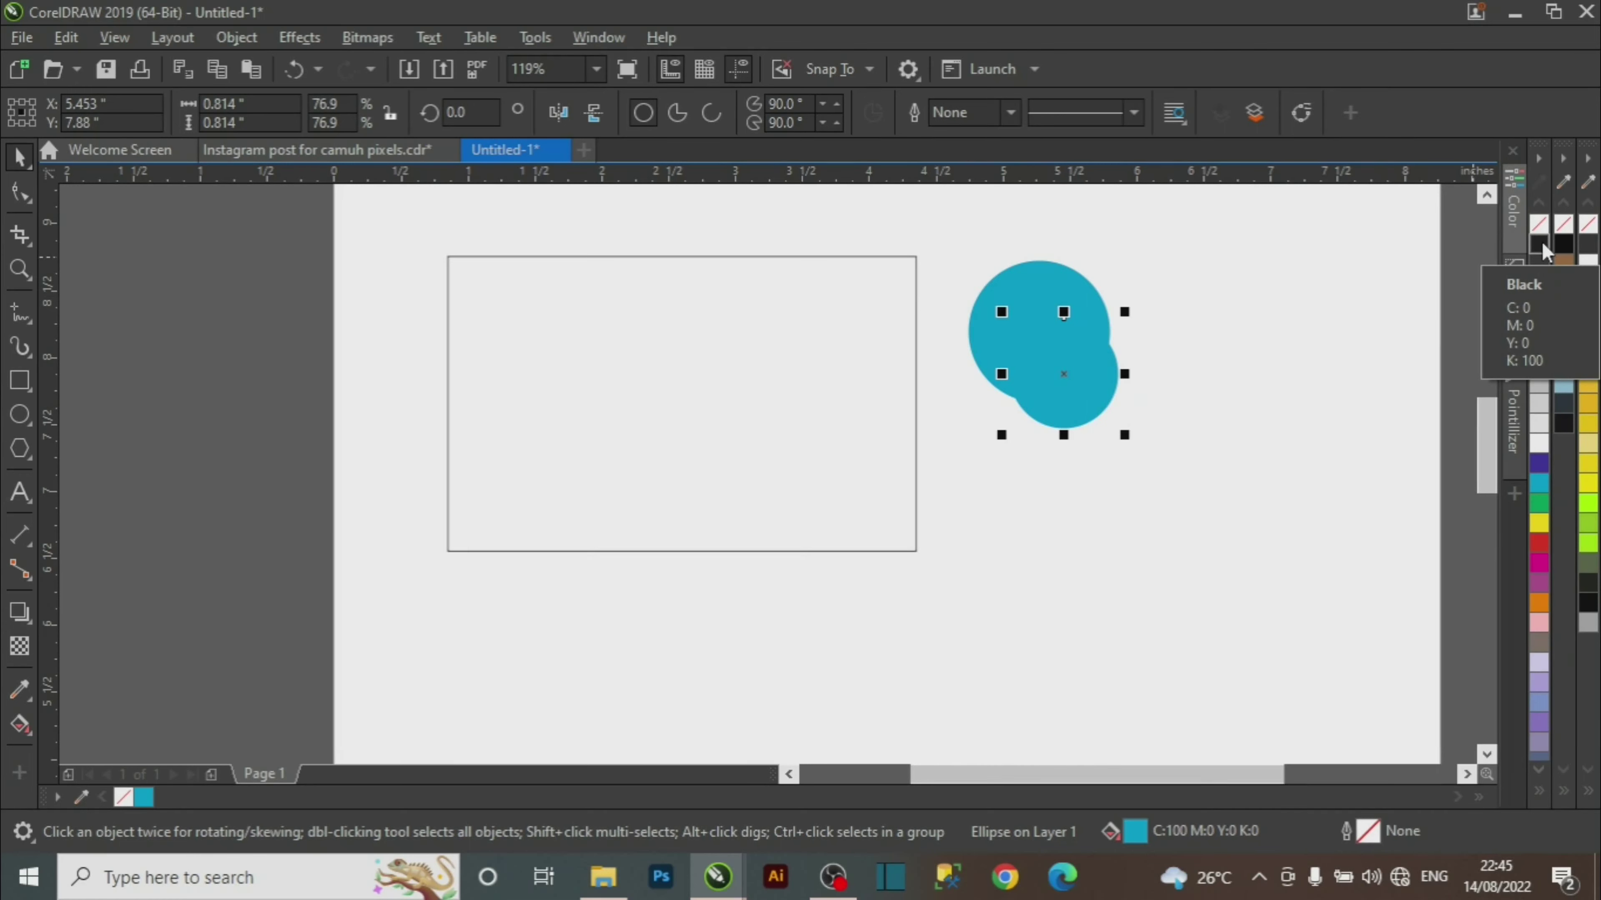
Give the smaller circle a black outline and leave a smaller copy inside it.
{"action": "right_click", "coordinate": [1542, 246]}
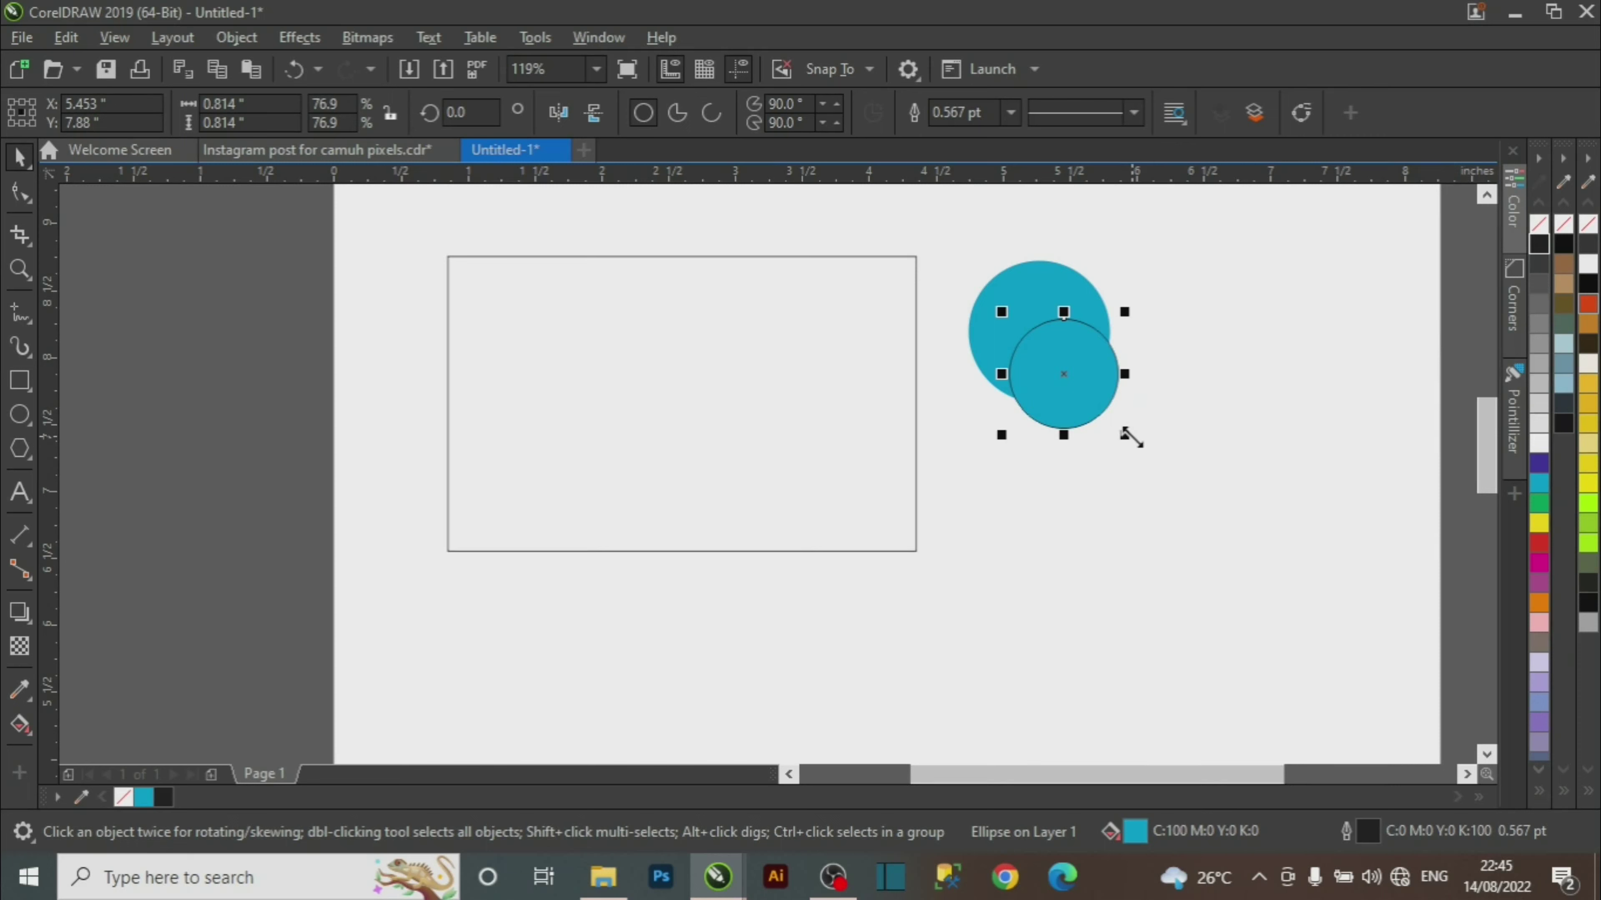
{"action": "left_click_drag", "start_coordinate": [1131, 438], "coordinate": [1154, 456]}
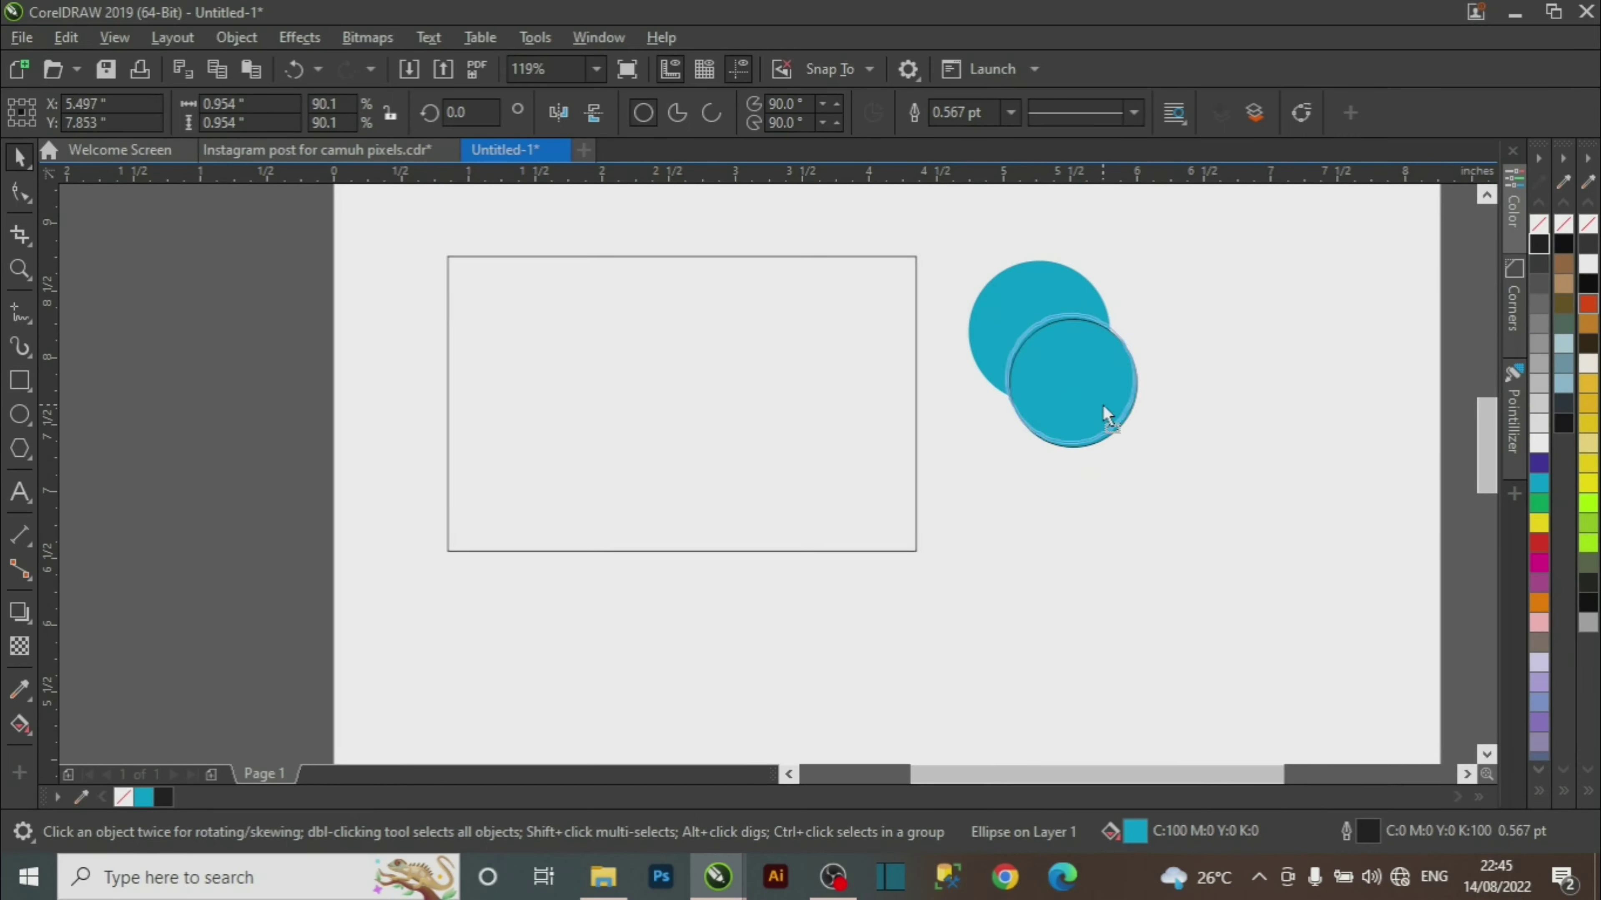
{"action": "left_click", "coordinate": [1103, 405]}
{"action": "left_click", "coordinate": [1098, 443]}
{"action": "left_click", "coordinate": [1094, 408]}
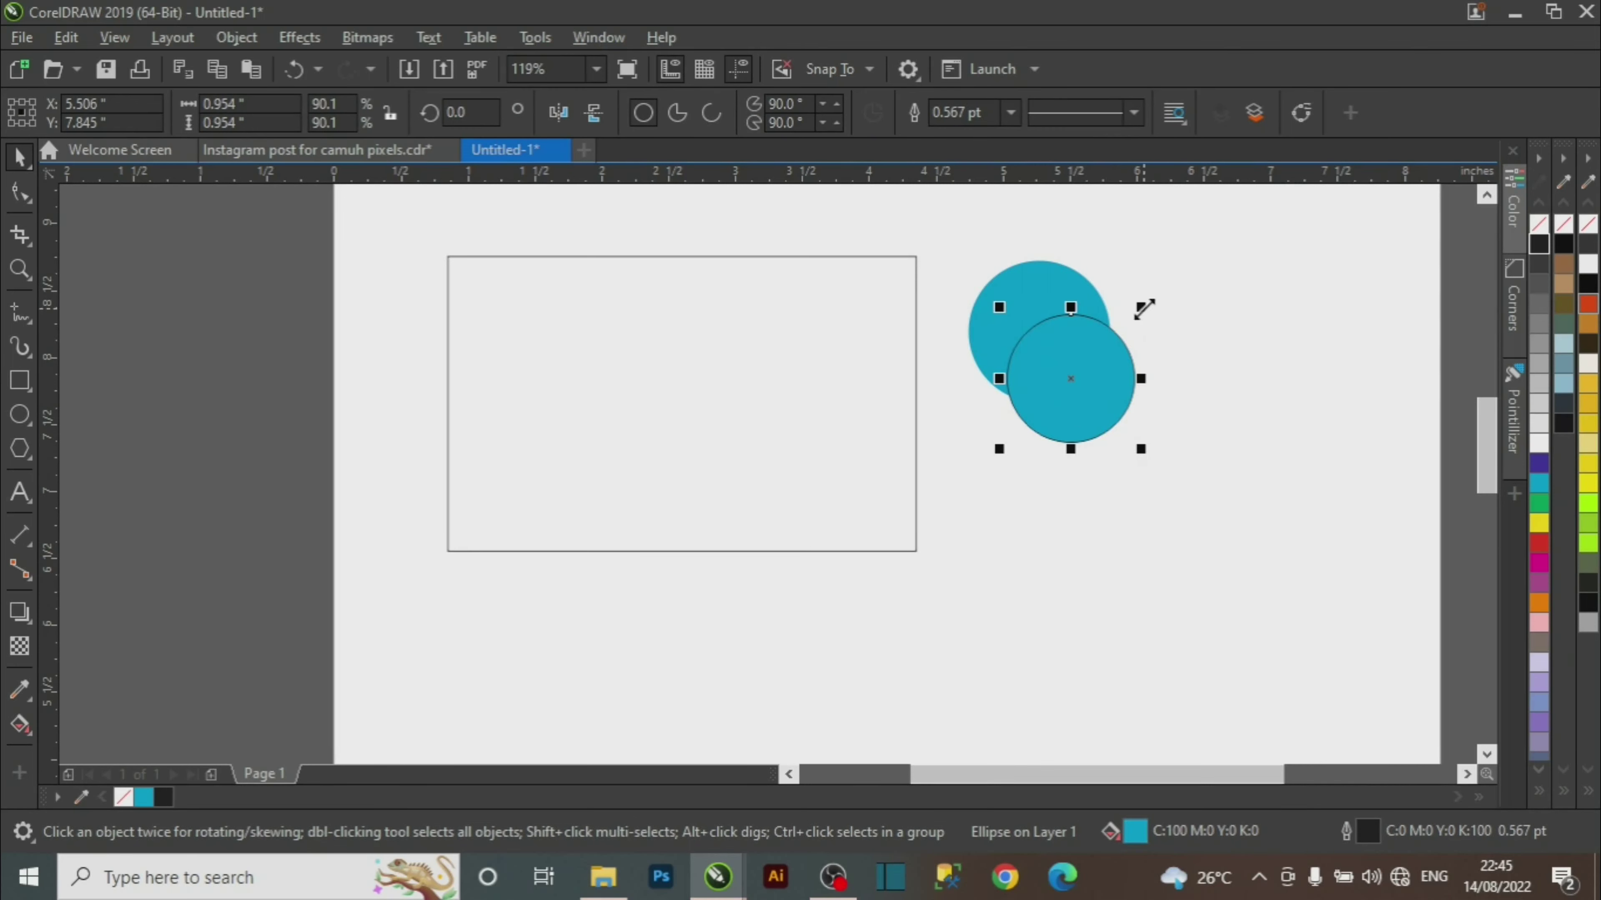
{"action": "left_click_drag", "start_coordinate": [1144, 309], "coordinate": [1146, 333]}
{"action": "right_click", "coordinate": [1146, 333]}
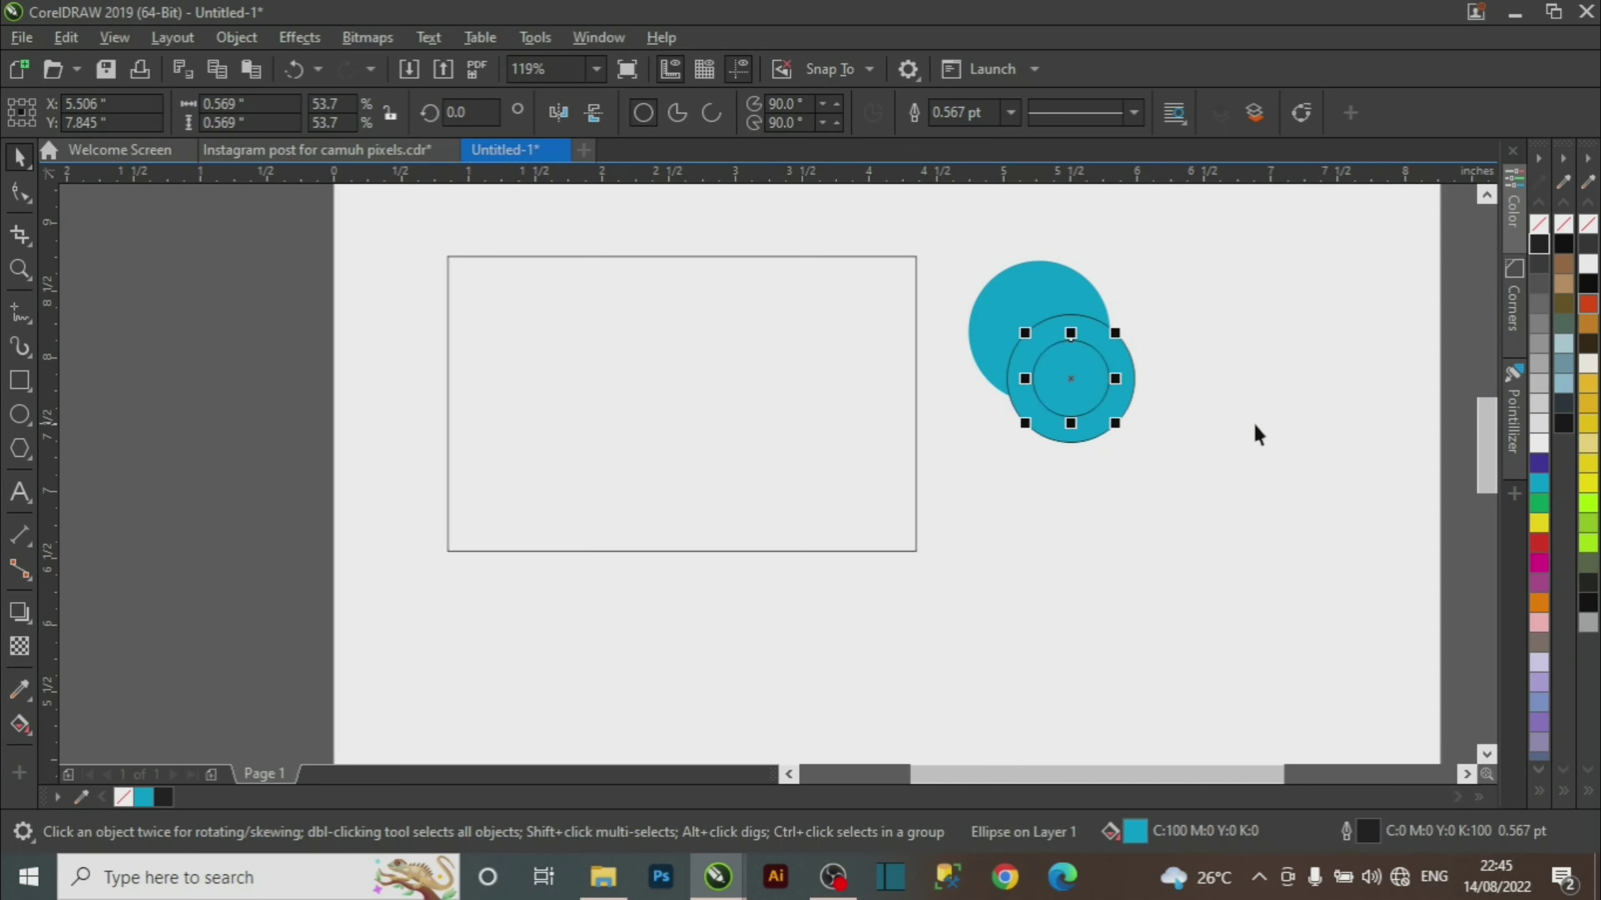
{"action": "left_click", "coordinate": [1264, 410]}
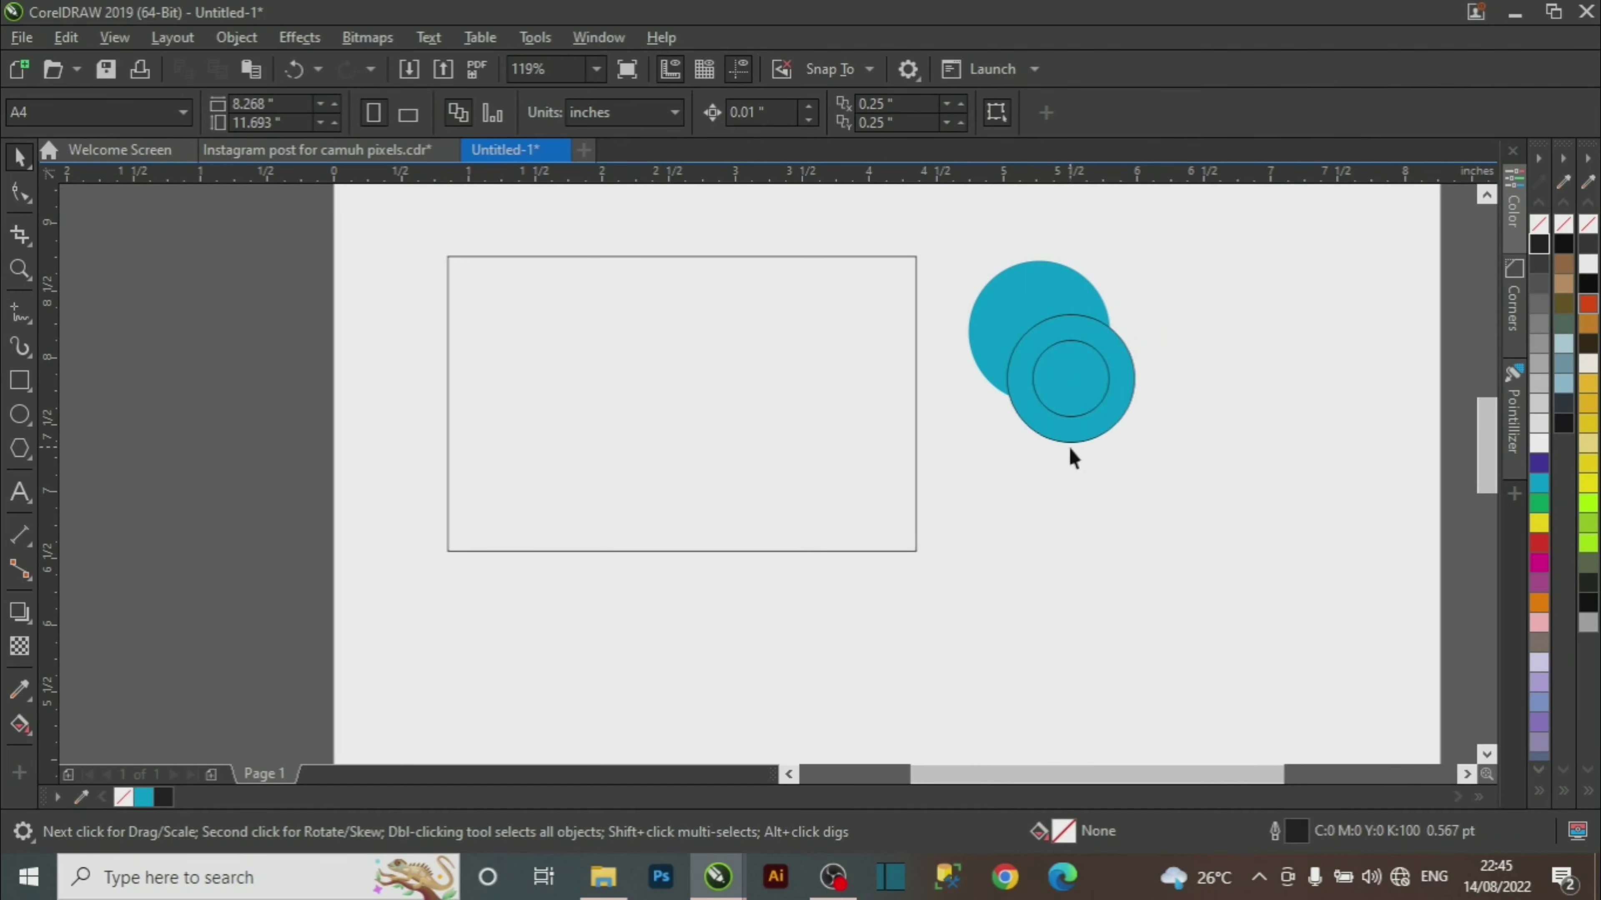
Fill the outer front circle red and nudge it and its inner circle slightly up.
{"action": "left_click", "coordinate": [1106, 437]}
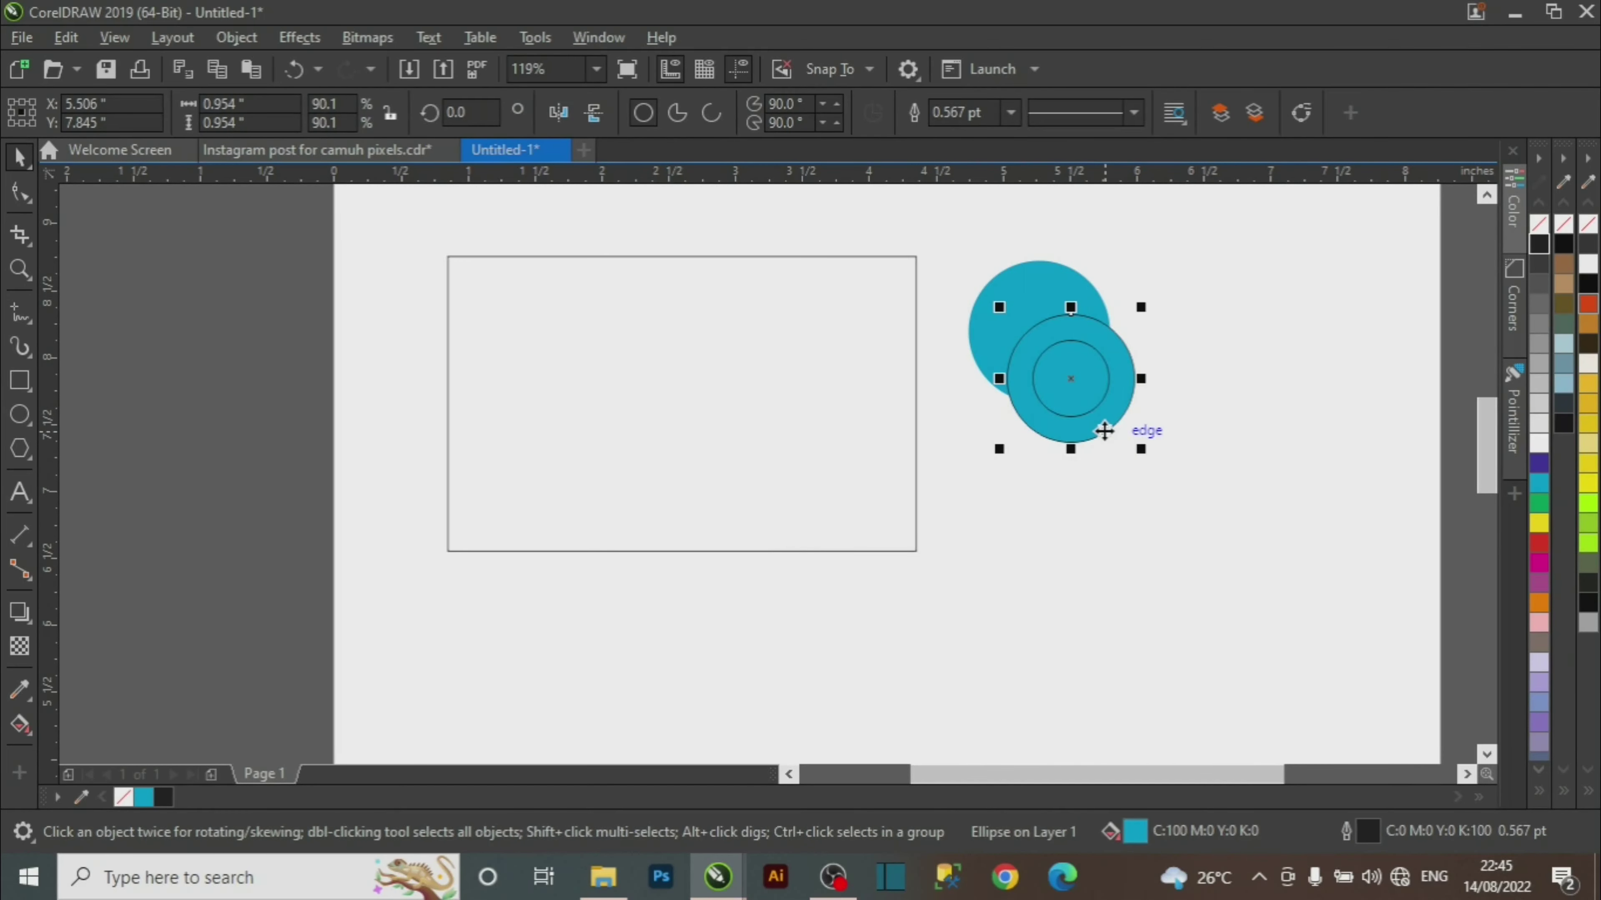
{"action": "left_click", "coordinate": [1127, 421]}
{"action": "left_click", "coordinate": [1117, 419]}
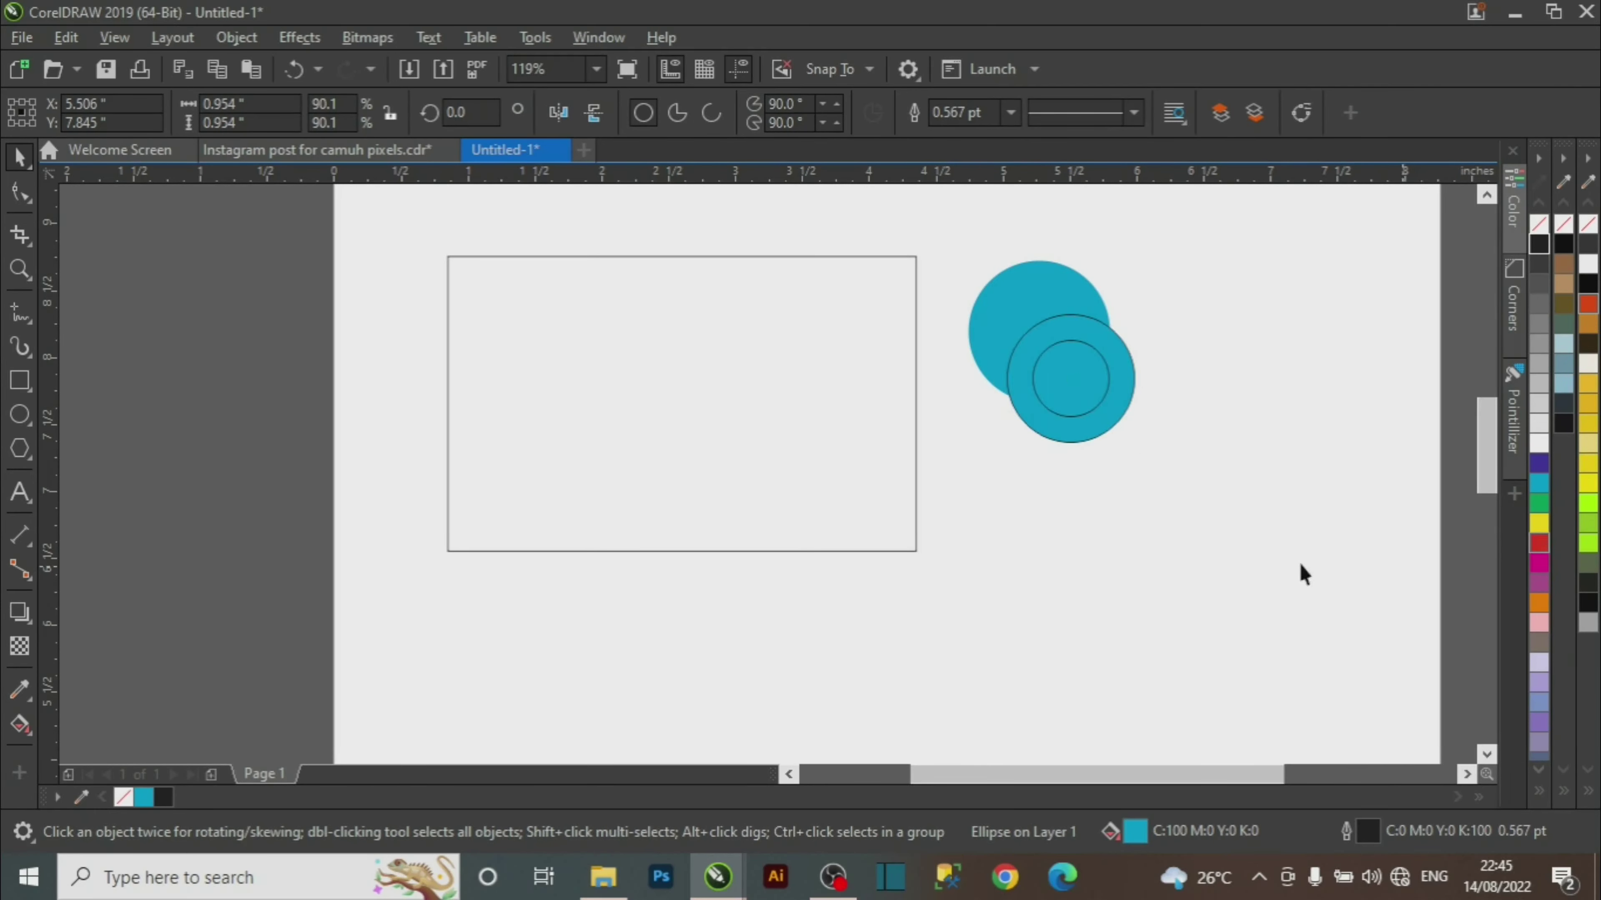
{"action": "left_click", "coordinate": [1539, 543]}
{"action": "left_click", "coordinate": [1353, 425]}
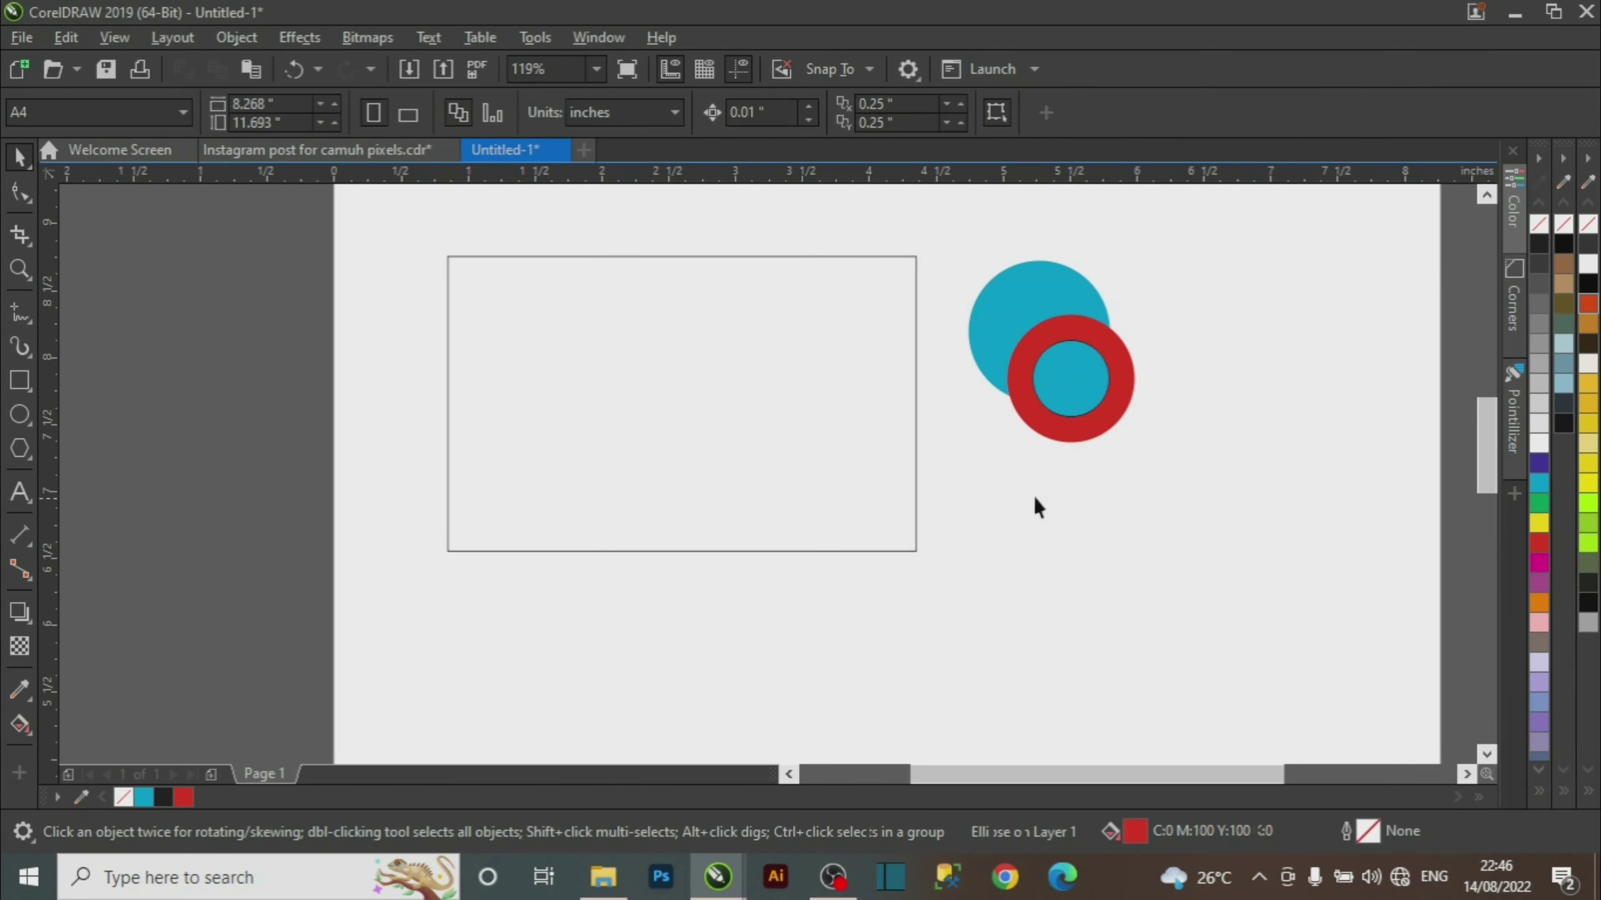
{"action": "left_click", "coordinate": [1100, 426]}
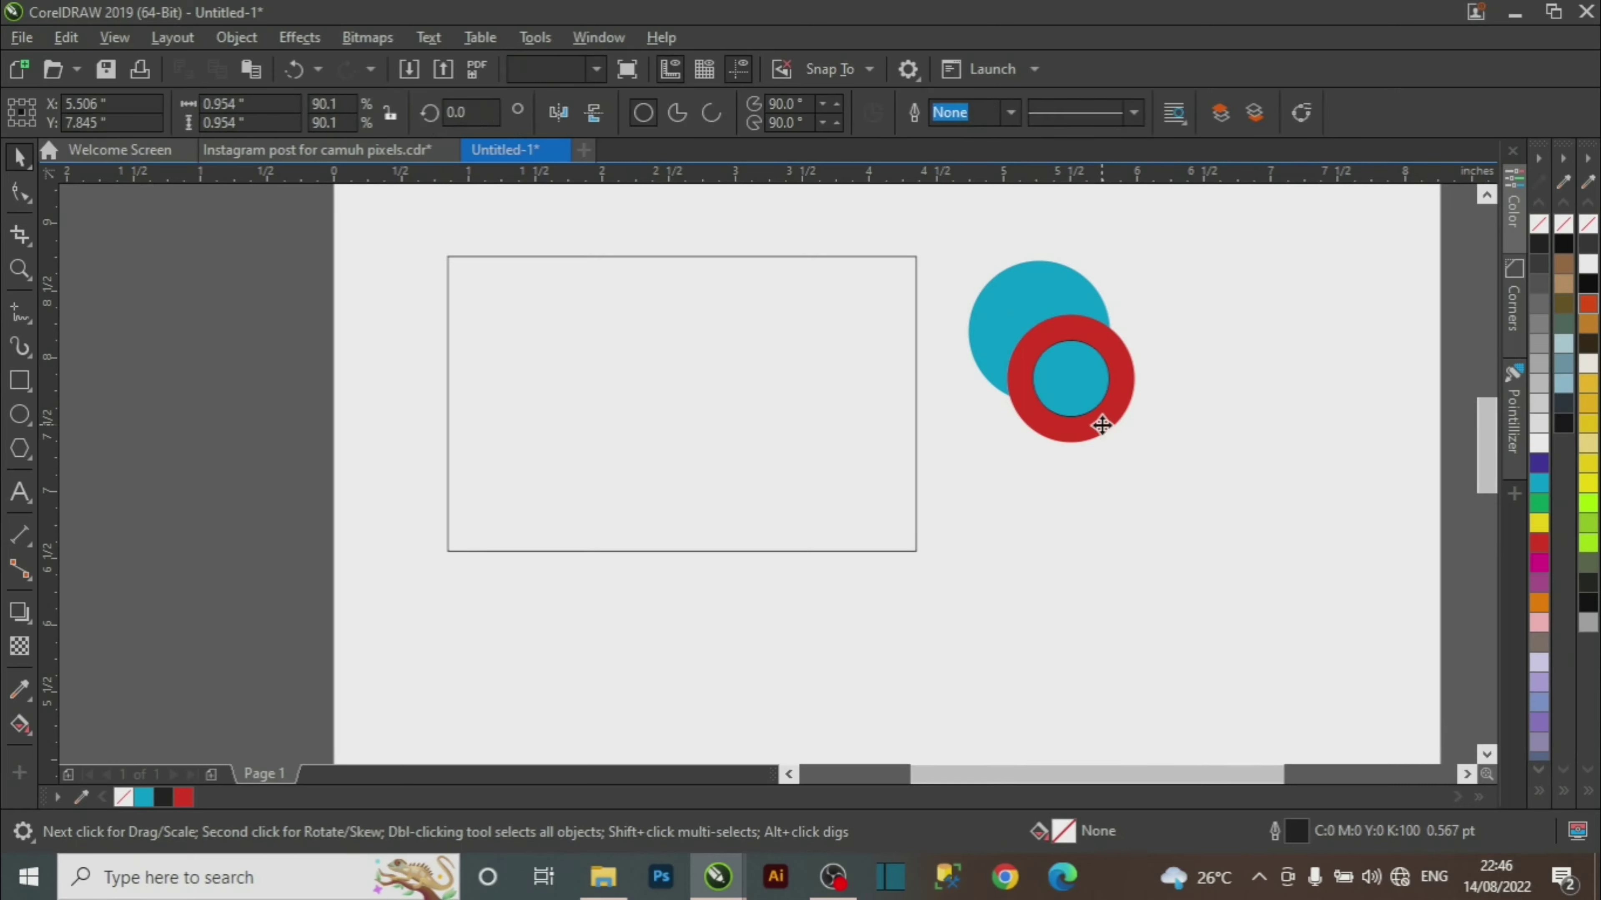
{"action": "left_click_drag", "start_coordinate": [1248, 273], "coordinate": [1037, 454]}
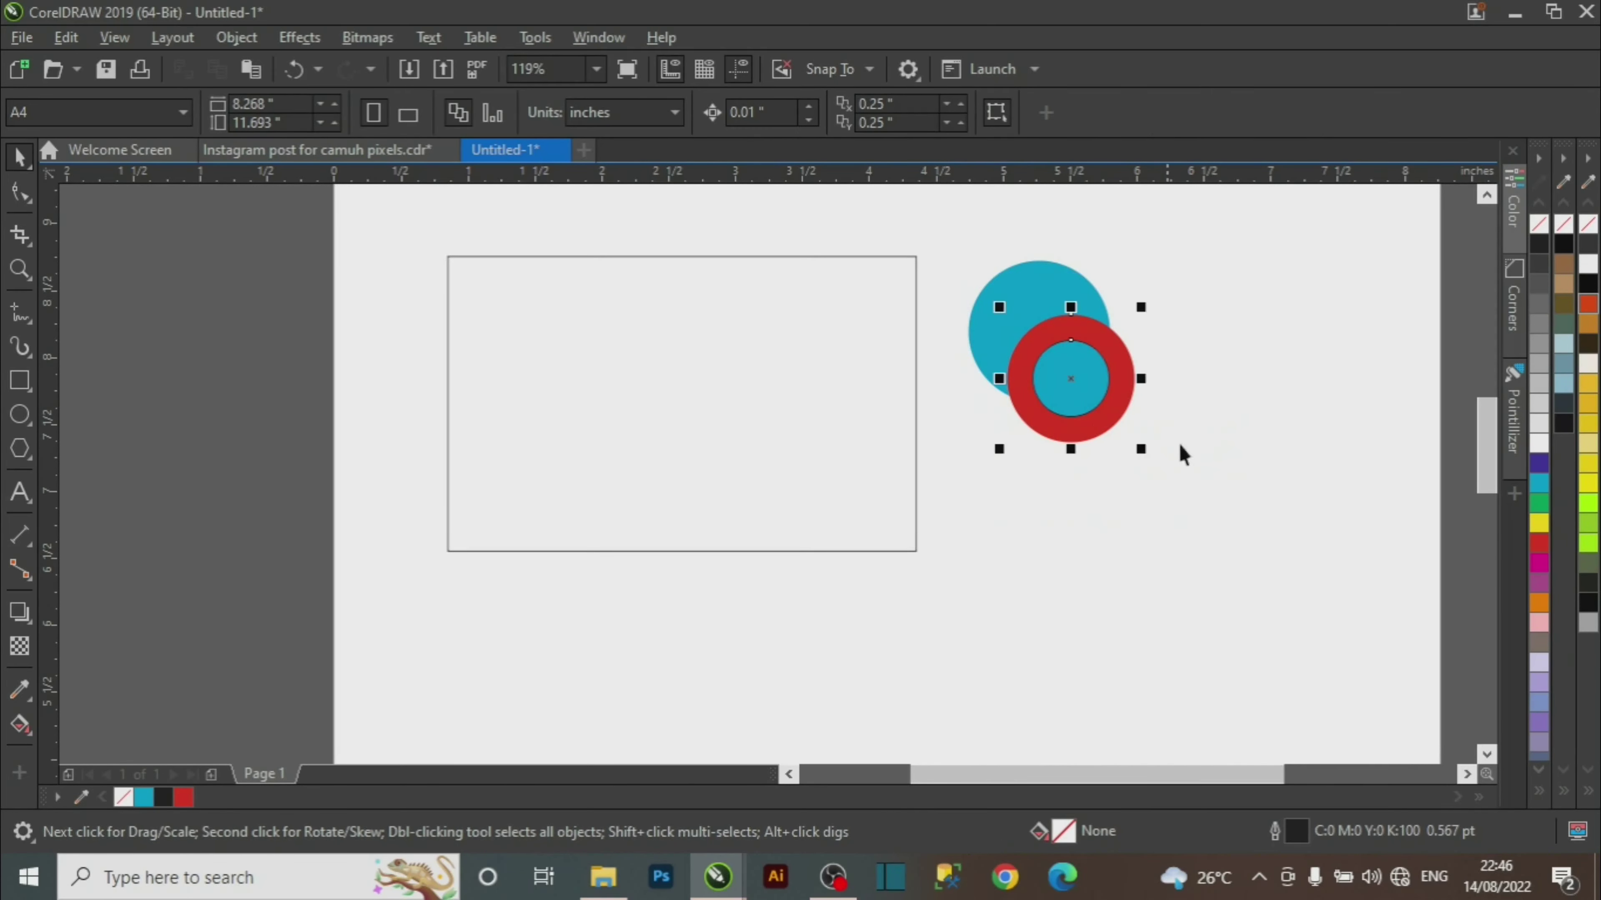
{"action": "left_click_drag", "start_coordinate": [1086, 386], "coordinate": [1083, 373]}
Trim the large blue circle with the red ring to leave a crescent.
{"action": "left_click", "coordinate": [1090, 450]}
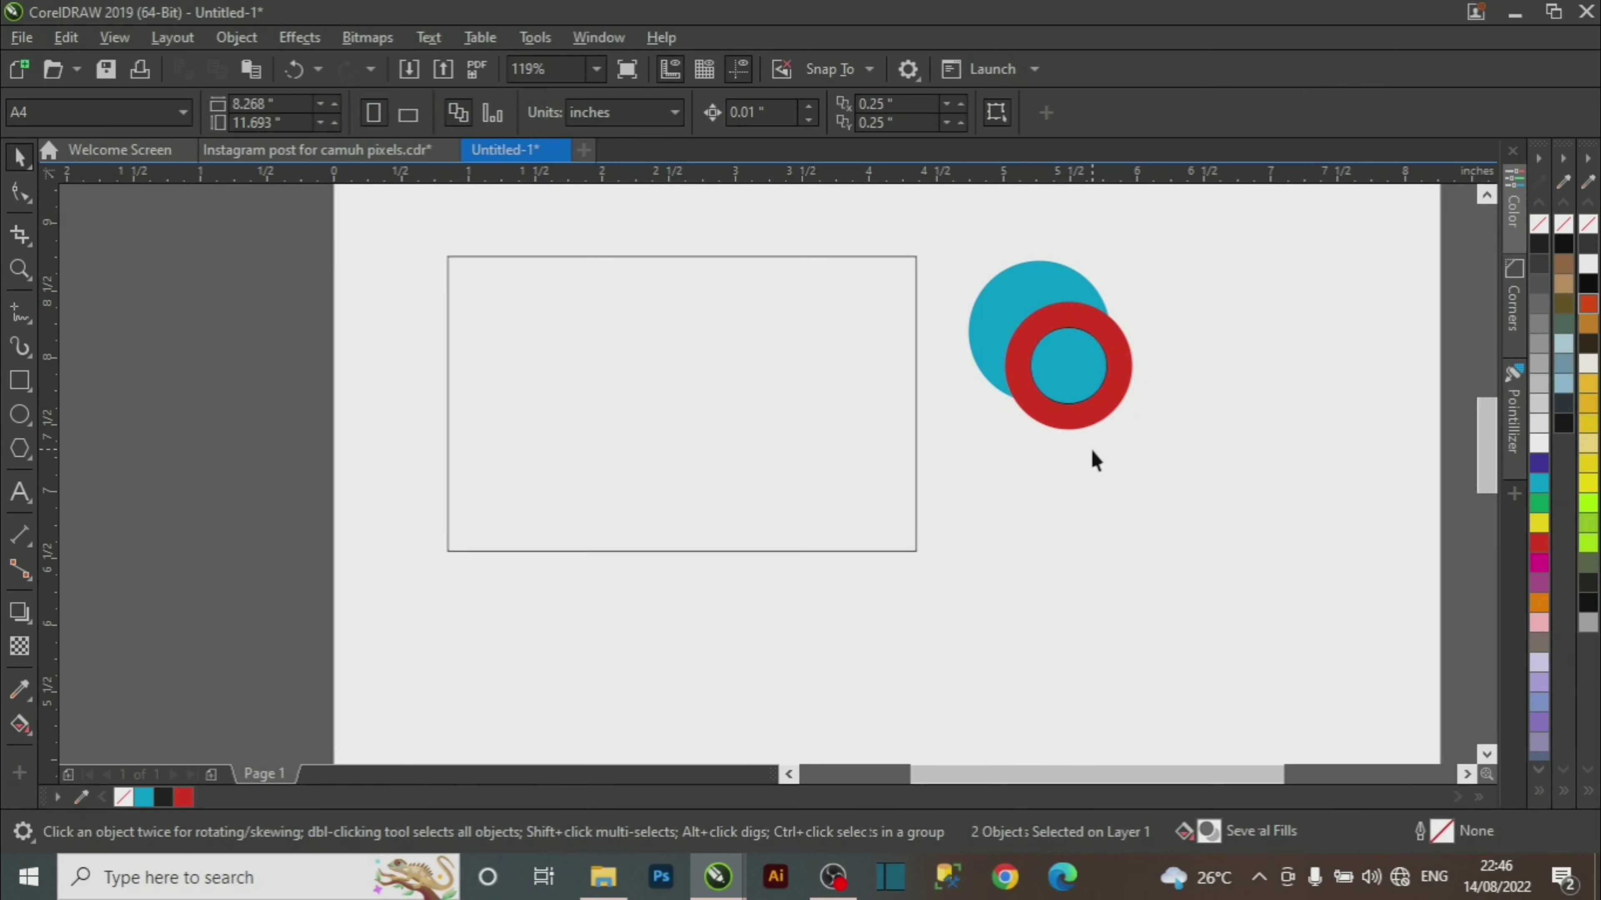
{"action": "left_click", "coordinate": [1101, 411]}
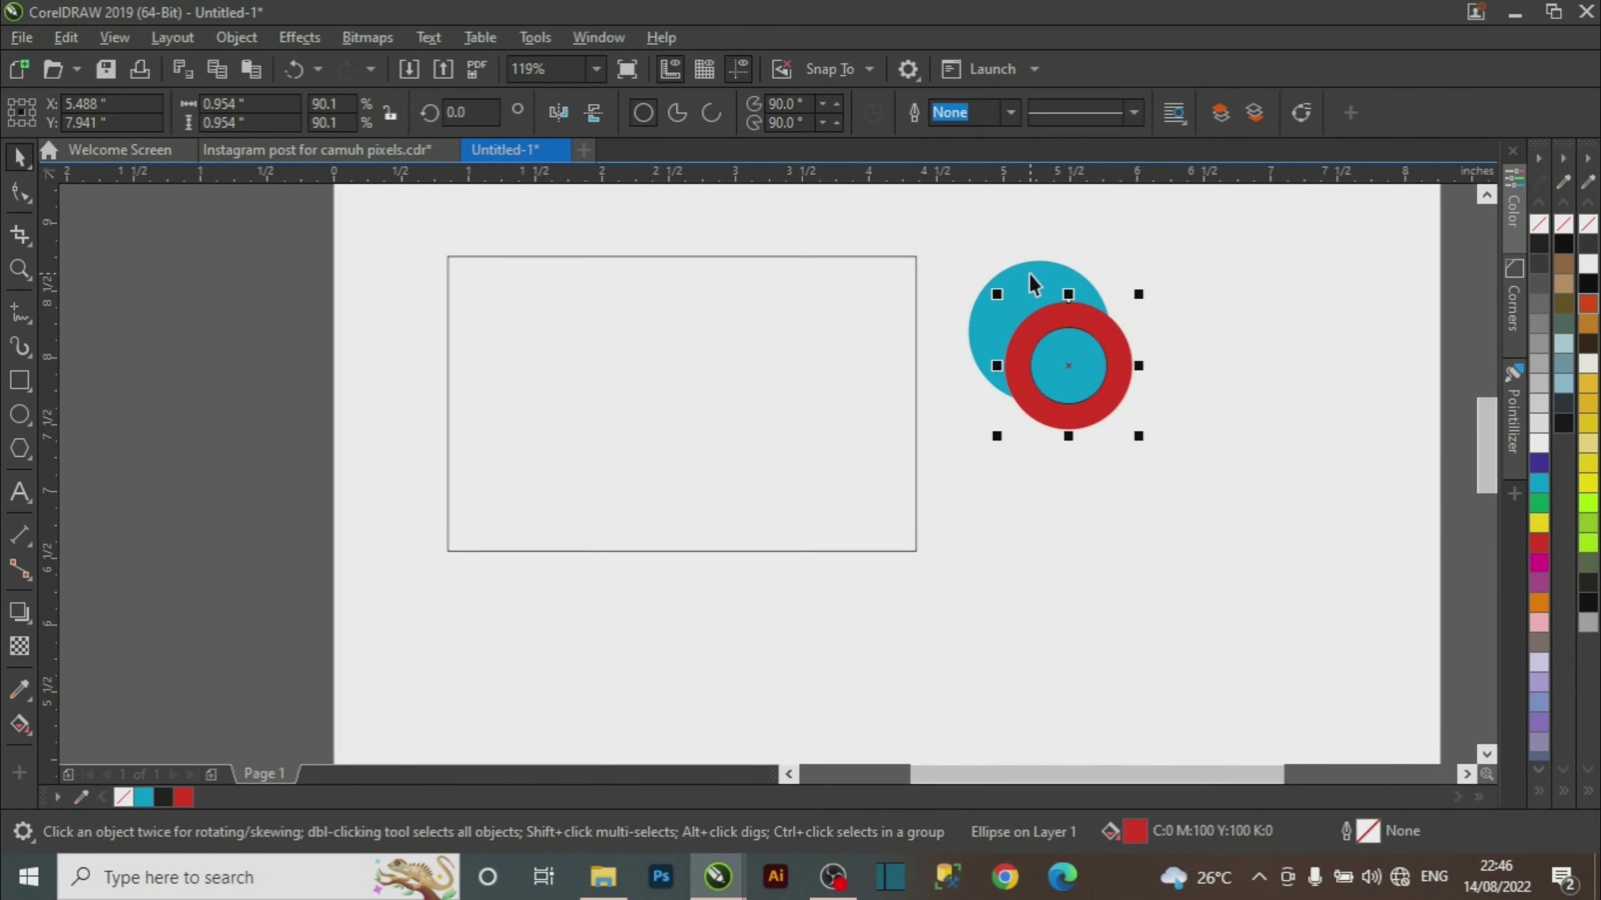
{"action": "left_click", "coordinate": [1034, 285], "text": "shift"}
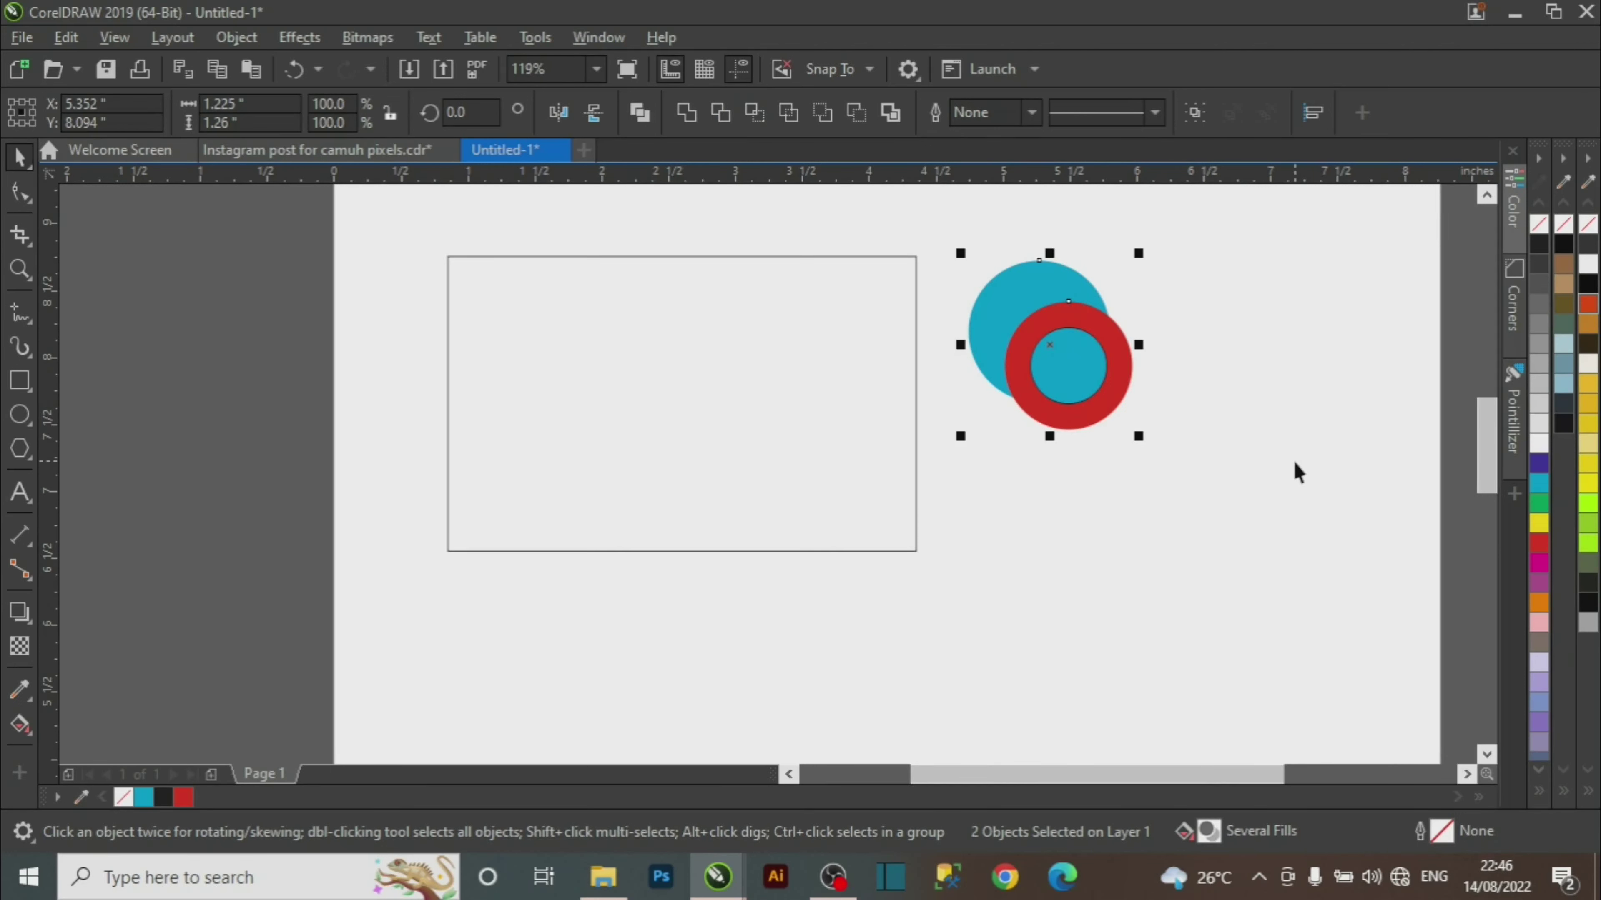
{"action": "left_click", "coordinate": [1296, 472]}
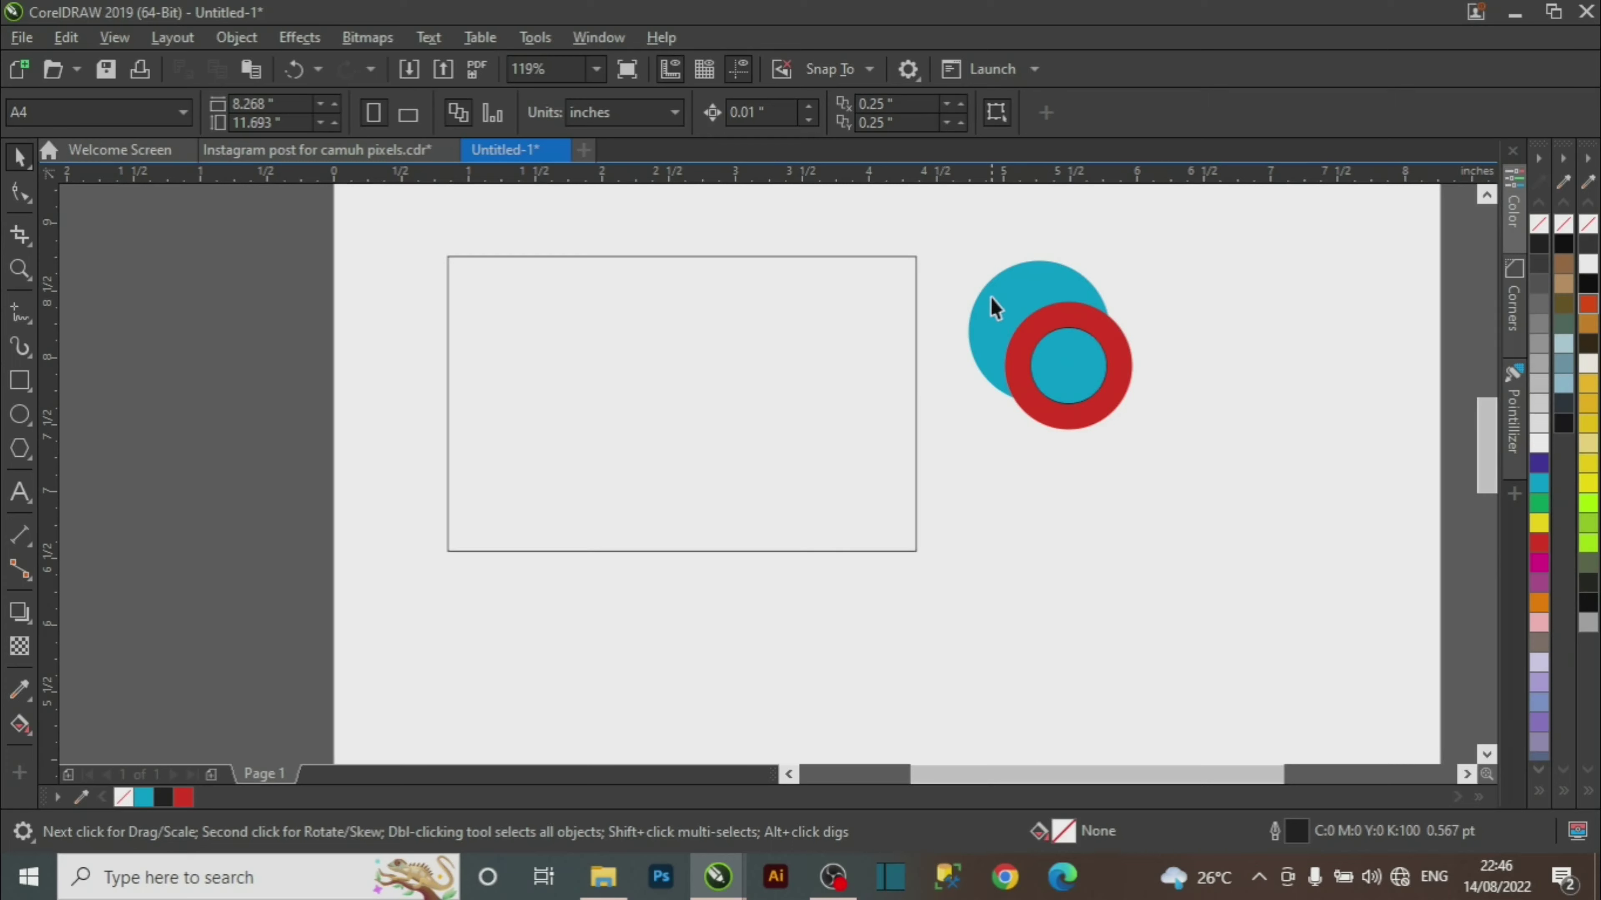
{"action": "left_click", "coordinate": [1065, 407]}
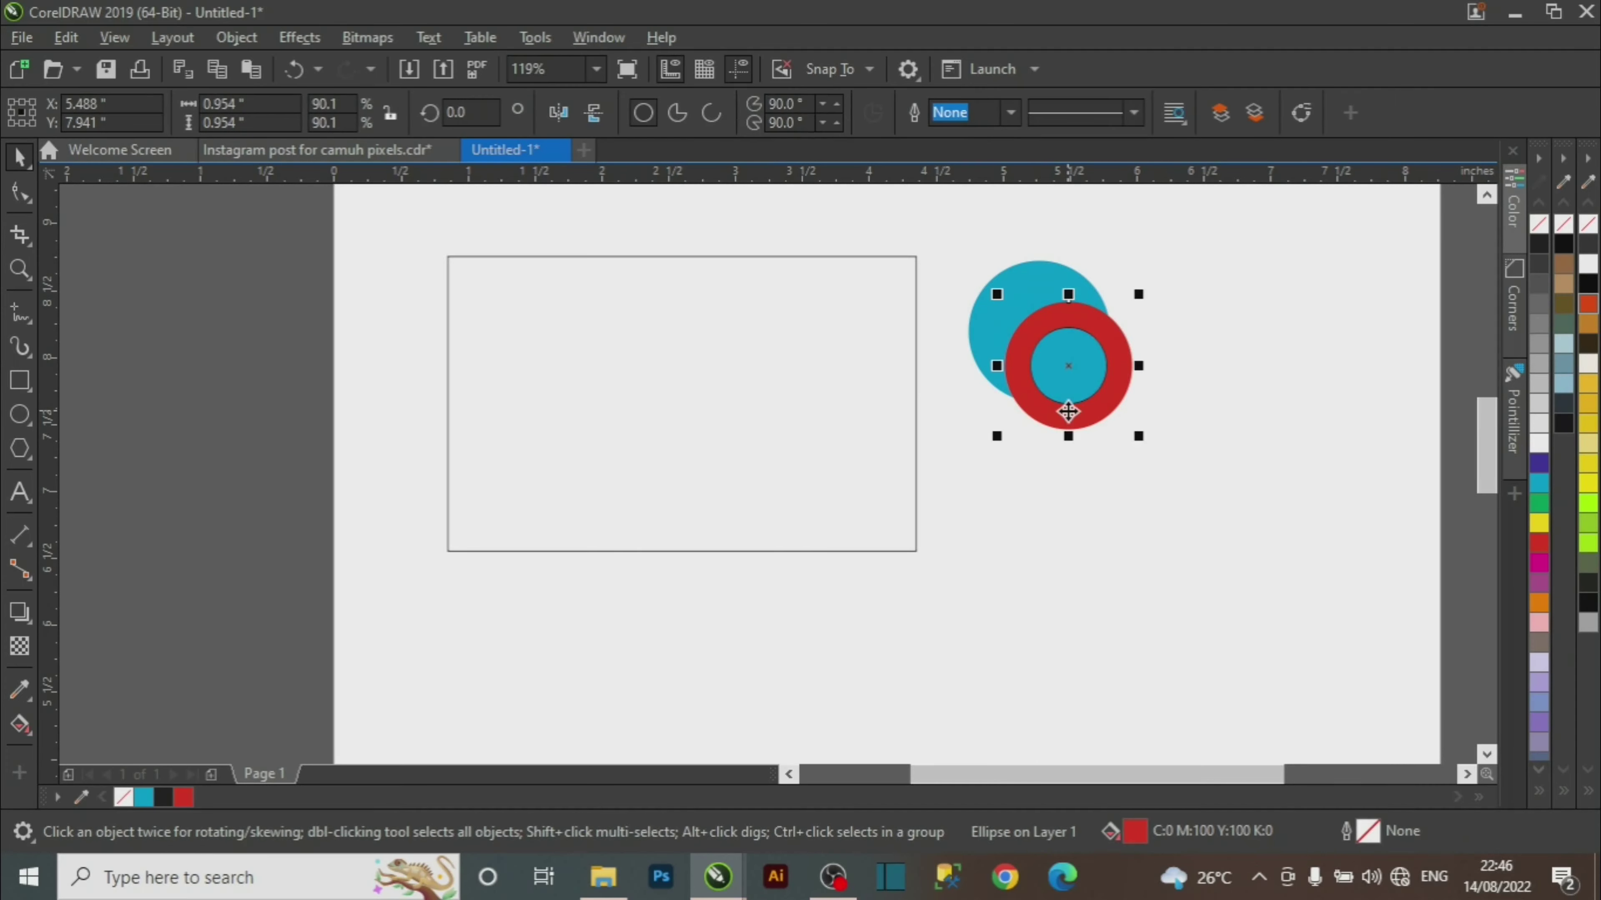
{"action": "left_click", "coordinate": [1031, 281], "text": "shift"}
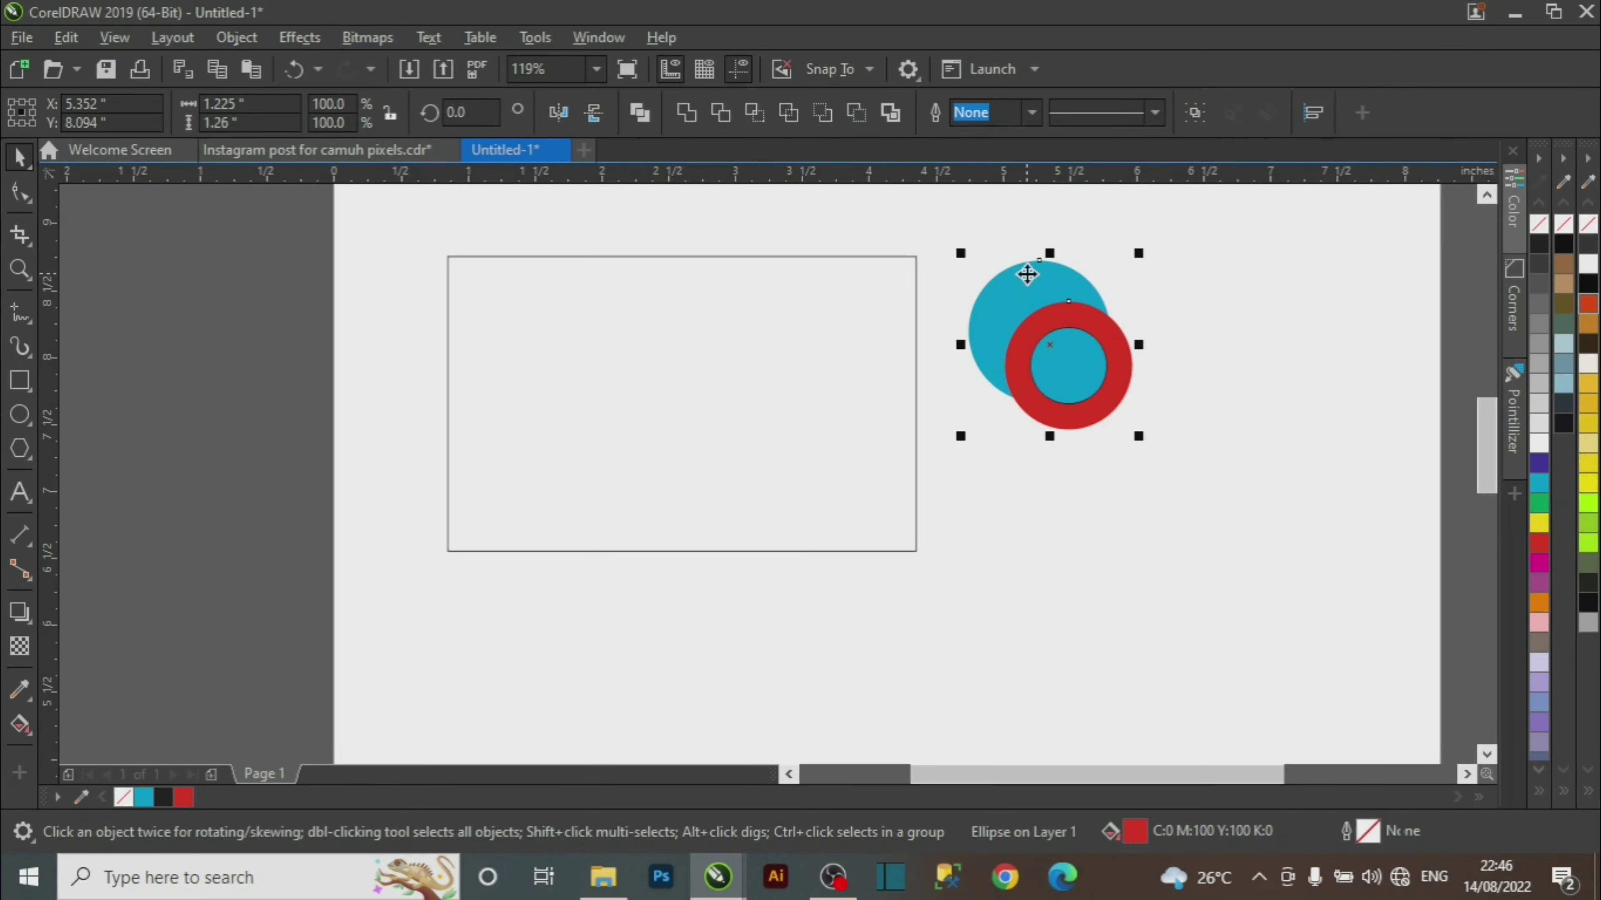
{"action": "left_click", "coordinate": [720, 112]}
Move the red circle off to the right and switch to the Masterpiece reference card.
{"action": "left_click", "coordinate": [1218, 547]}
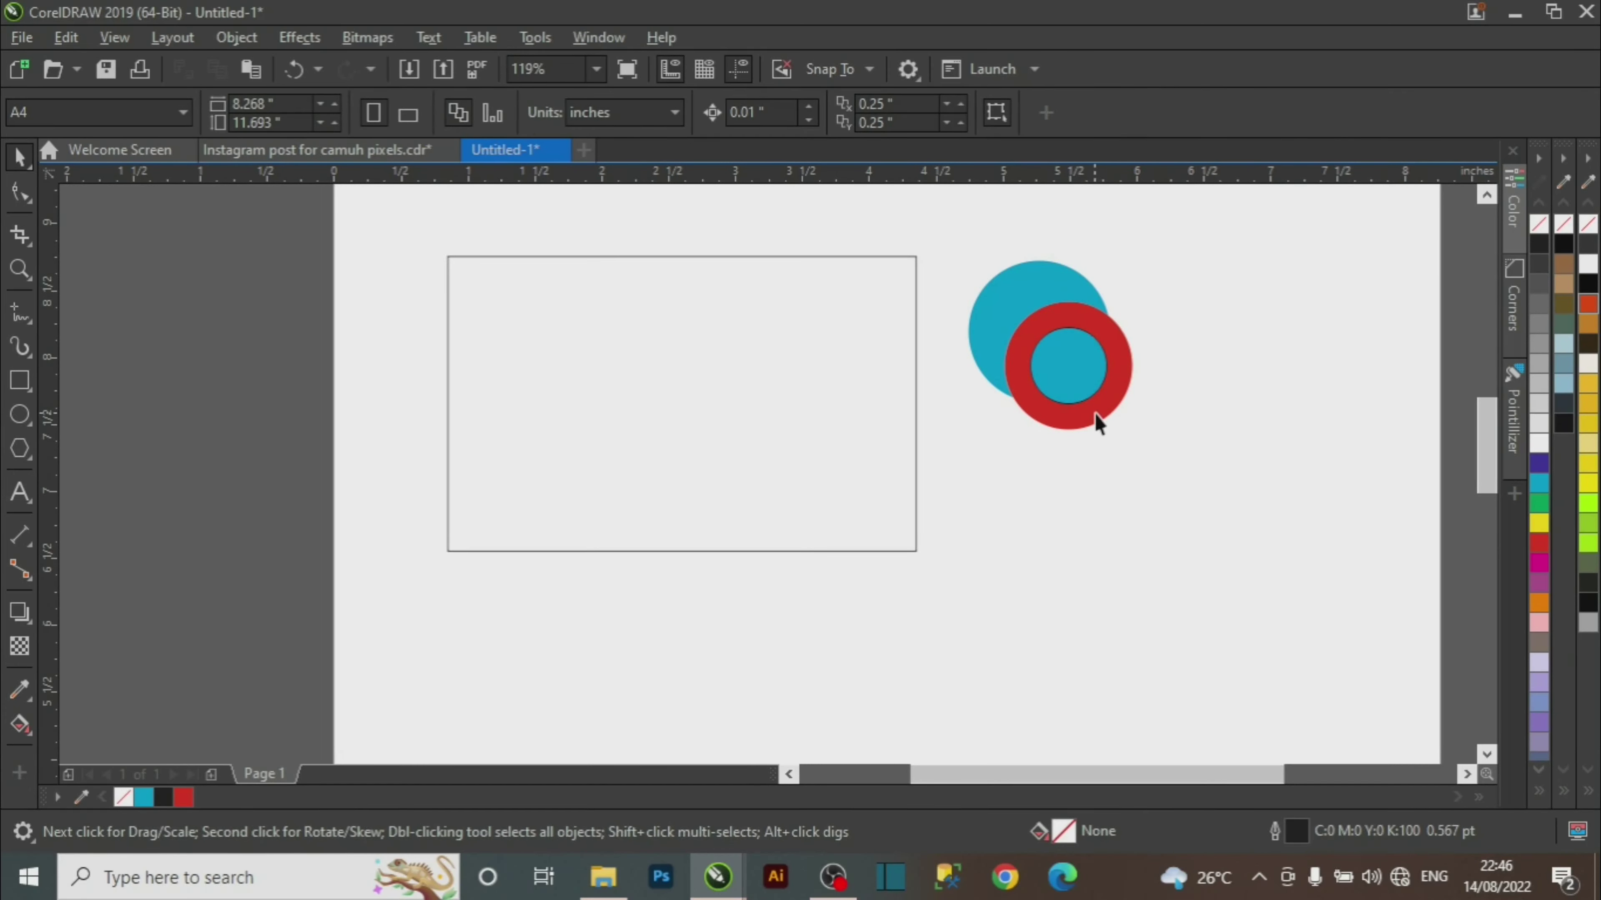
{"action": "left_click_drag", "start_coordinate": [1098, 422], "coordinate": [1301, 389]}
{"action": "left_click", "coordinate": [1021, 501]}
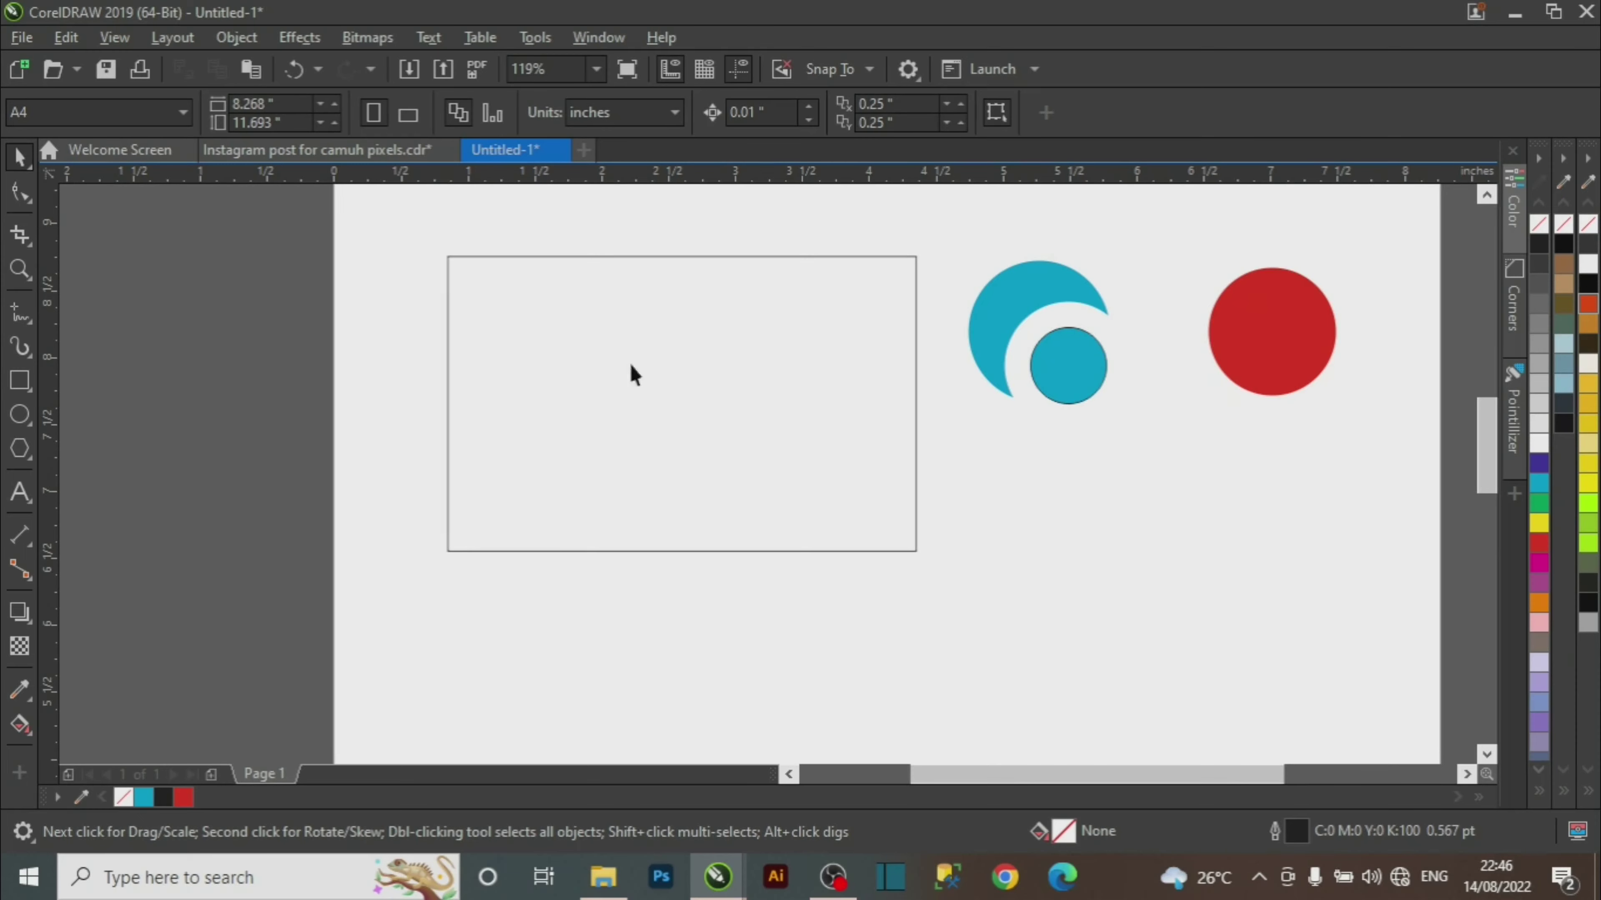
{"action": "left_click", "coordinate": [357, 150]}
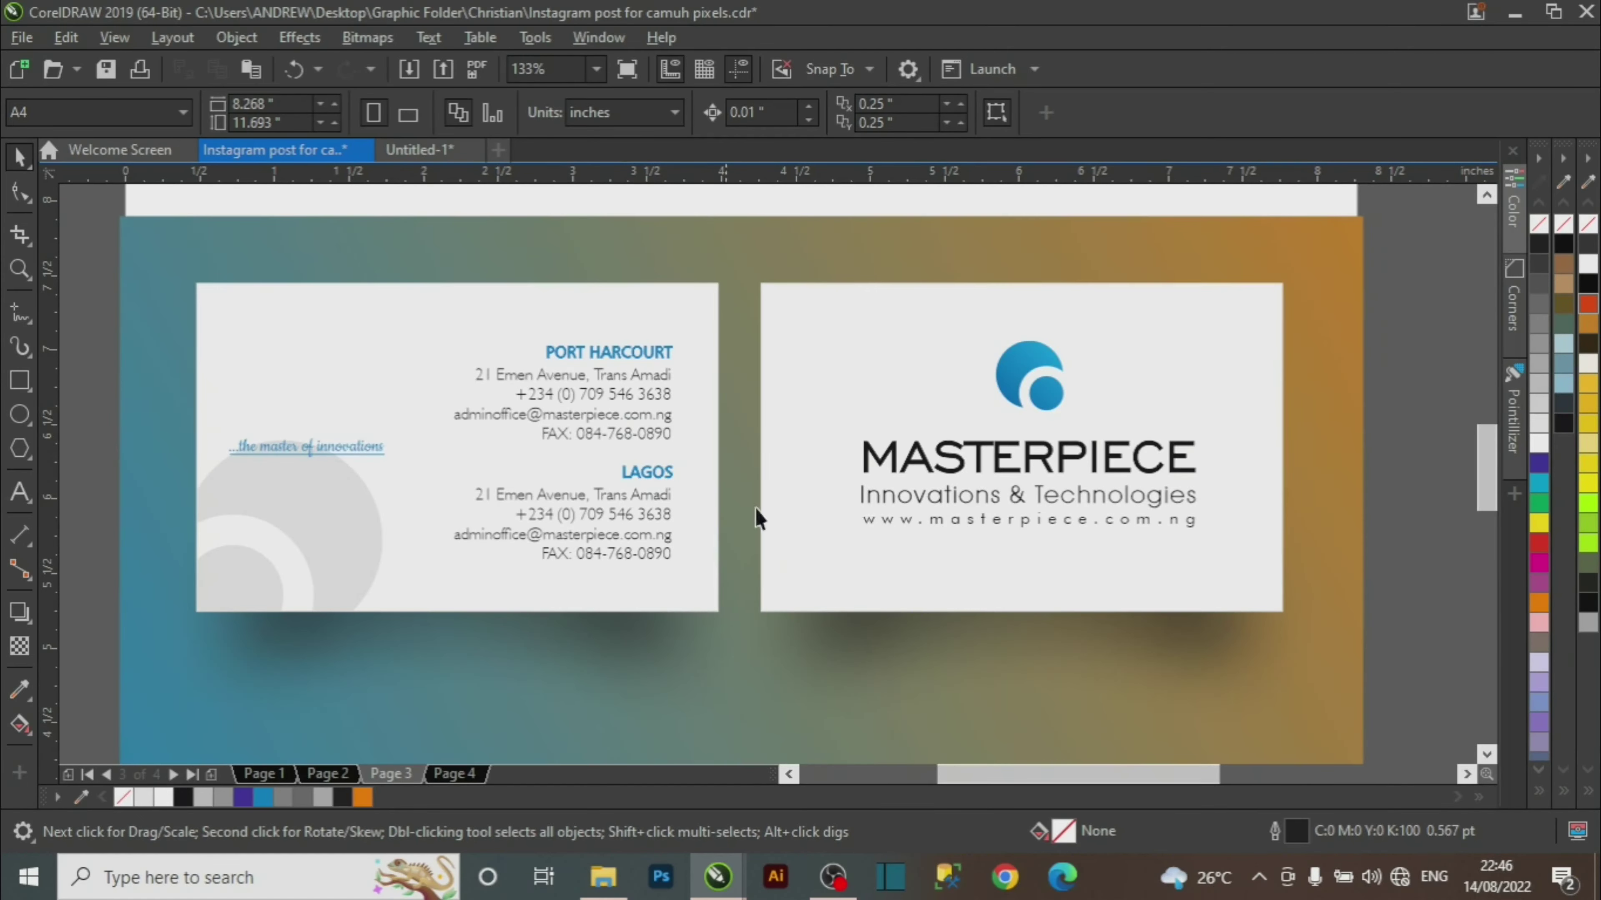
Zoom in on the reference logo, then return to Untitled-1 and undo the trim.
{"action": "key", "text": "z"}
{"action": "left_click", "coordinate": [1163, 489]}
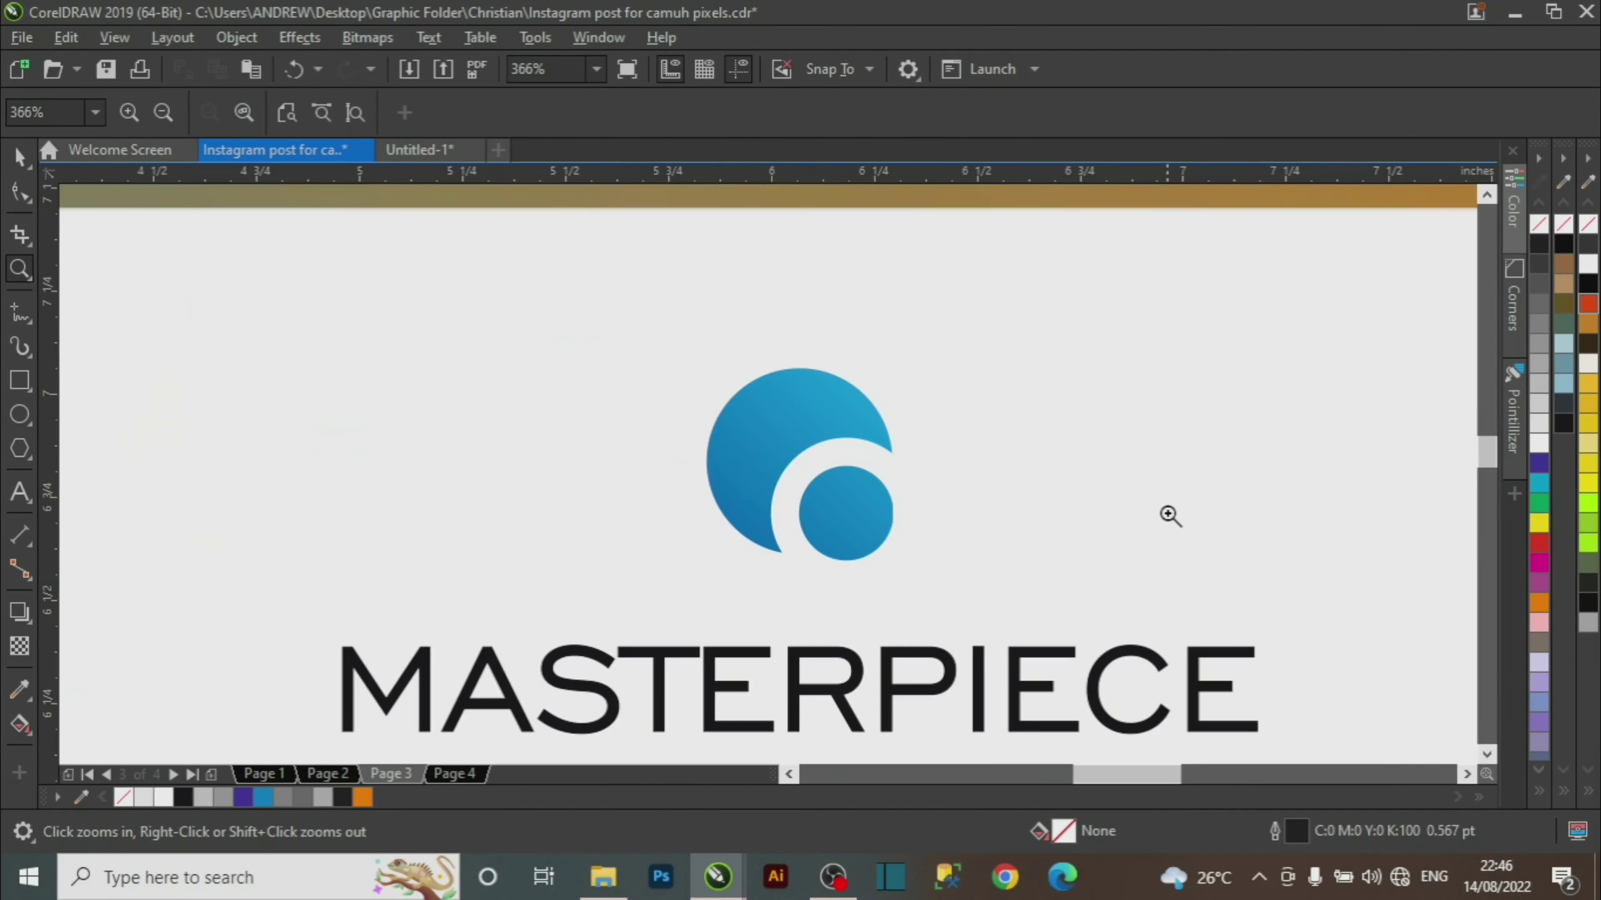
{"action": "key", "text": "F3"}
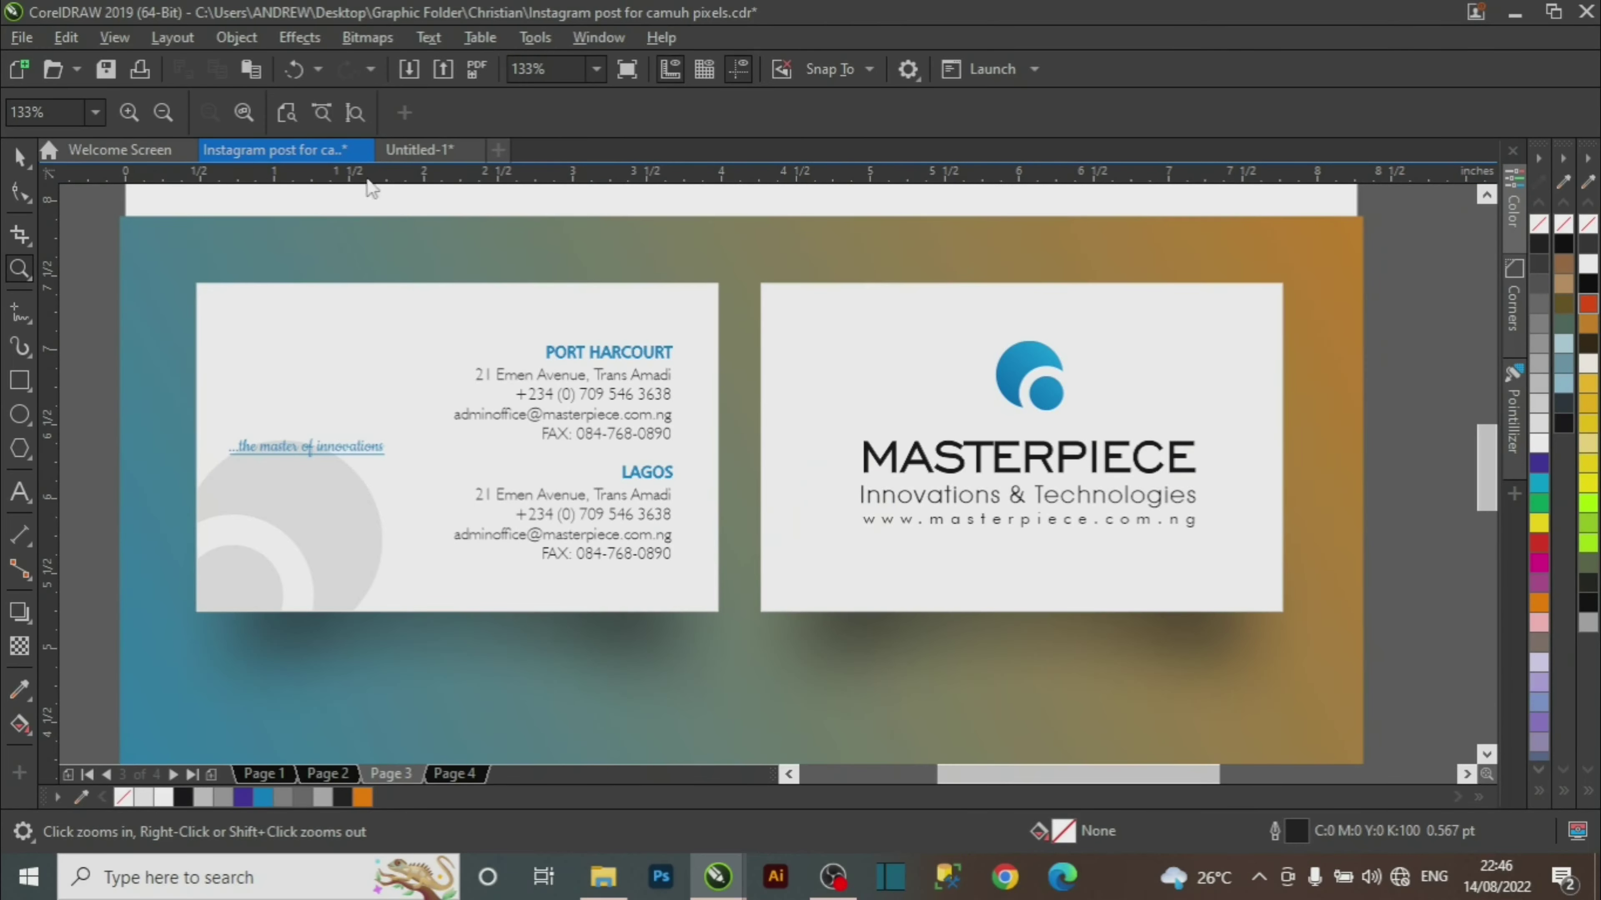
{"action": "key", "text": "space"}
{"action": "left_click", "coordinate": [426, 152]}
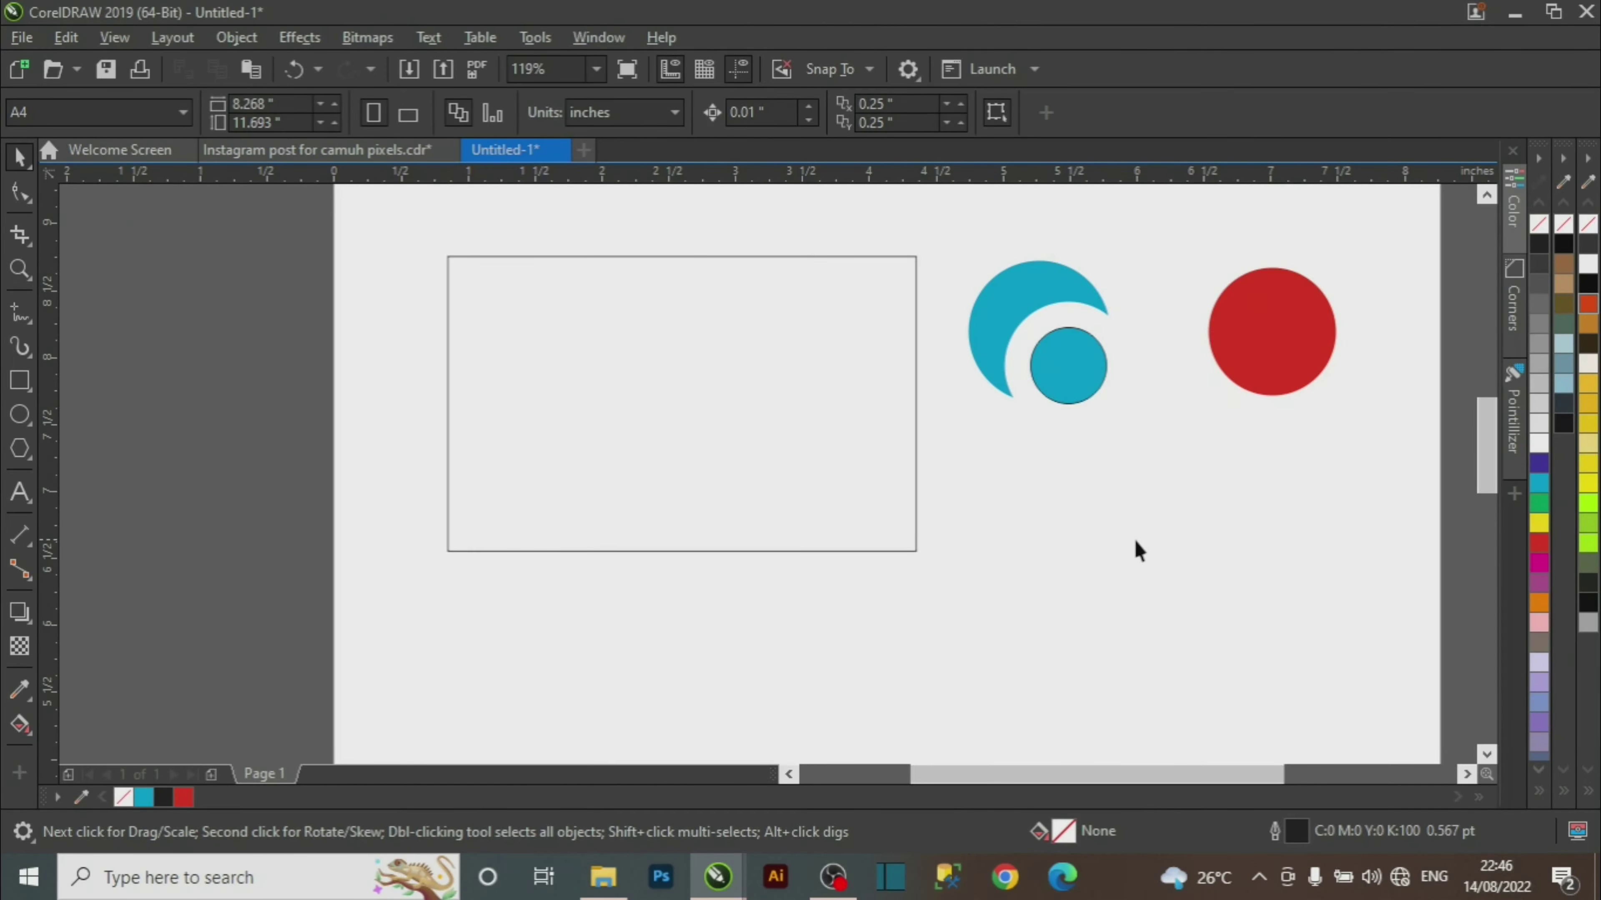
{"action": "key", "text": "ctrl+z"}
{"action": "key", "text": "ctrl+z"}
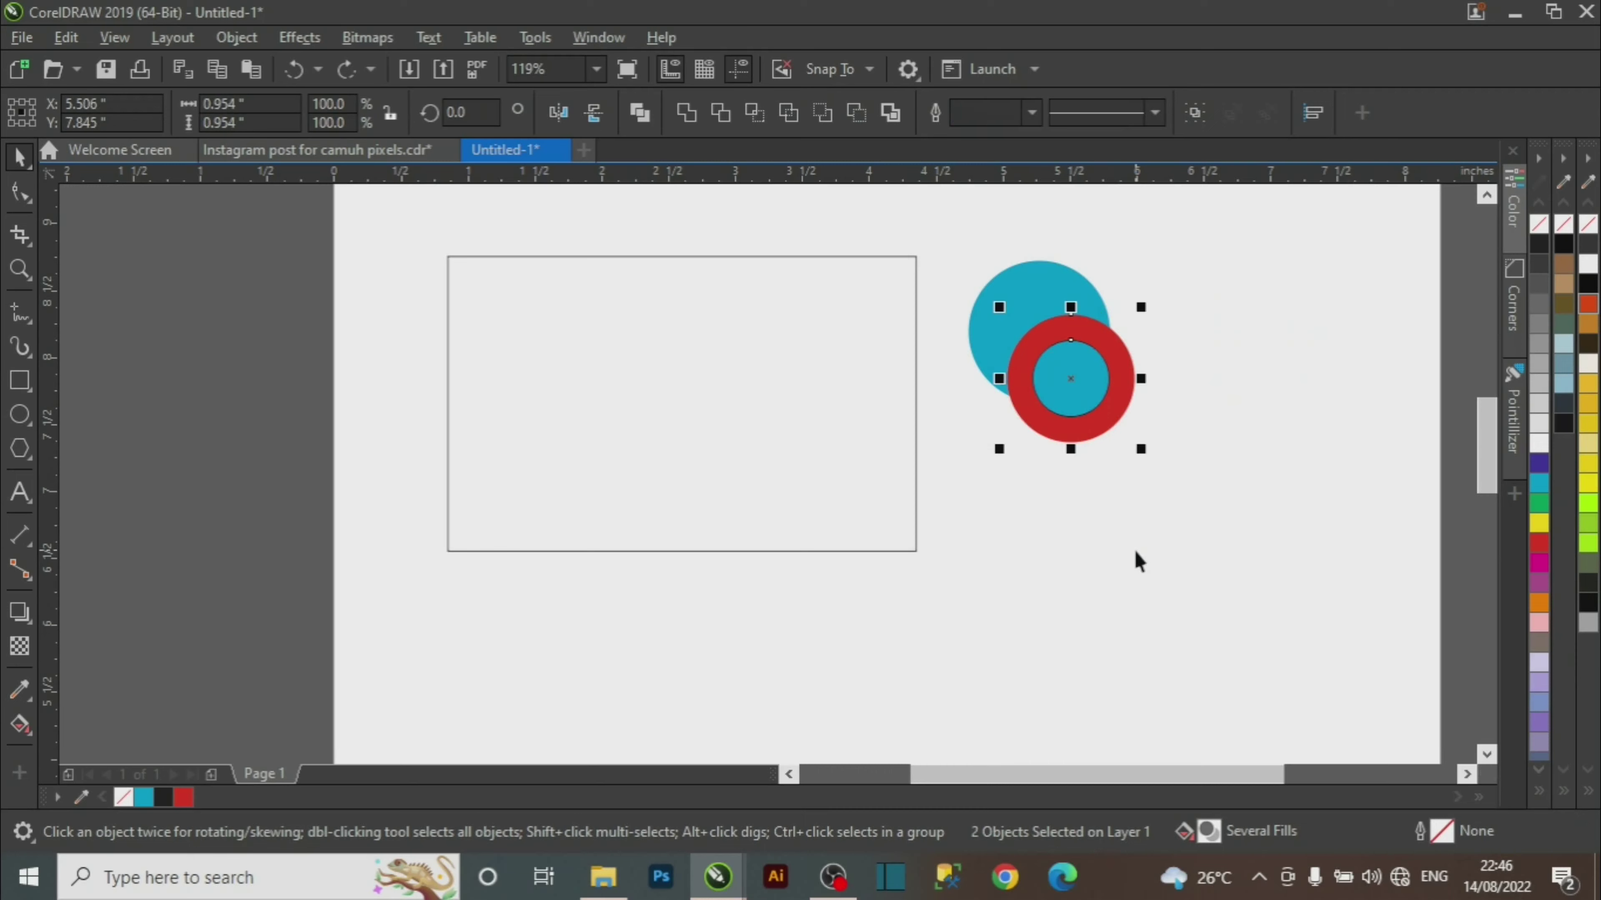
Shift the ring pair slightly right and trim the blue circle with it again.
{"action": "left_click", "coordinate": [1141, 546]}
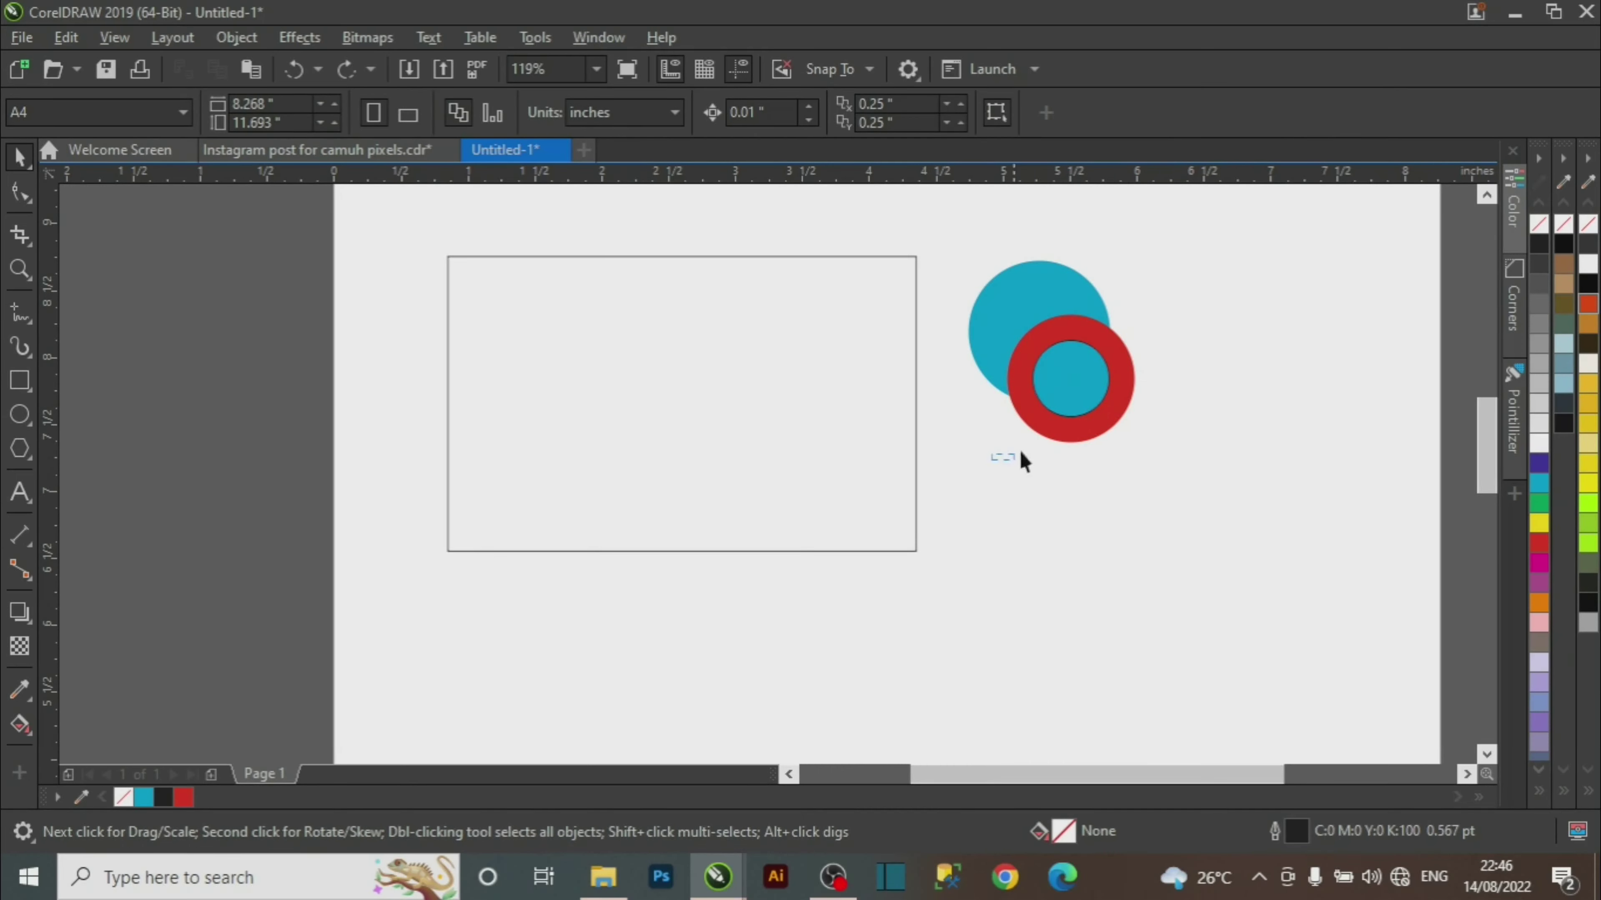
{"action": "left_click_drag", "start_coordinate": [1019, 451], "coordinate": [1165, 268]}
{"action": "left_click_drag", "start_coordinate": [1083, 372], "coordinate": [1078, 378]}
{"action": "key", "text": "Escape"}
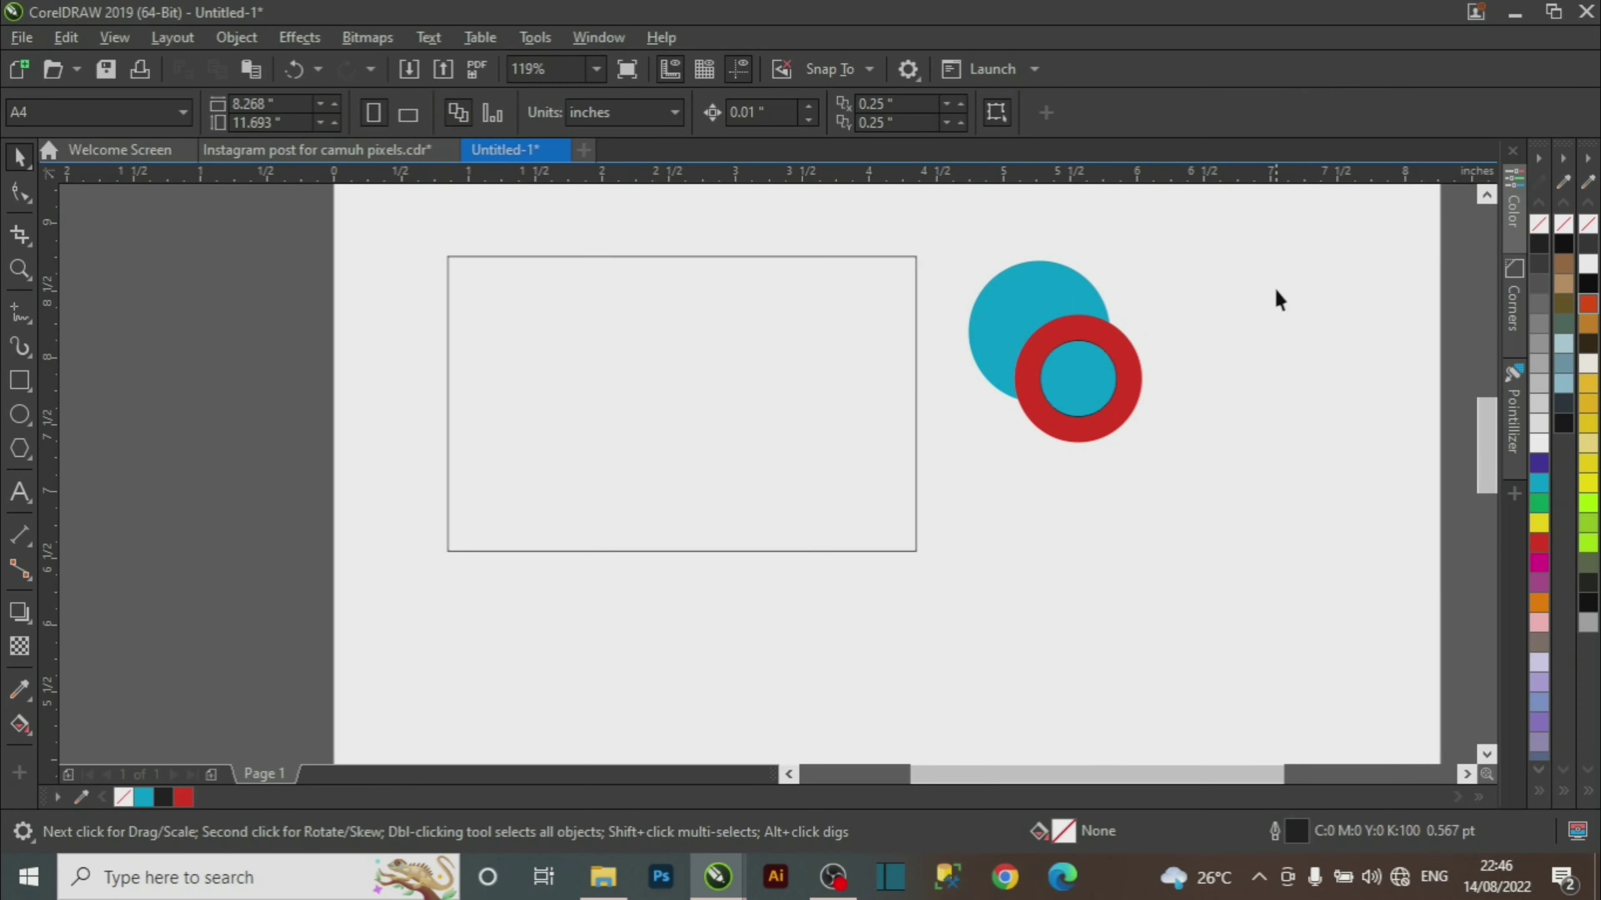
{"action": "left_click_drag", "start_coordinate": [996, 486], "coordinate": [996, 487]}
{"action": "key", "text": "Escape"}
{"action": "left_click", "coordinate": [1108, 423]}
{"action": "left_click", "coordinate": [1024, 287], "text": "shift"}
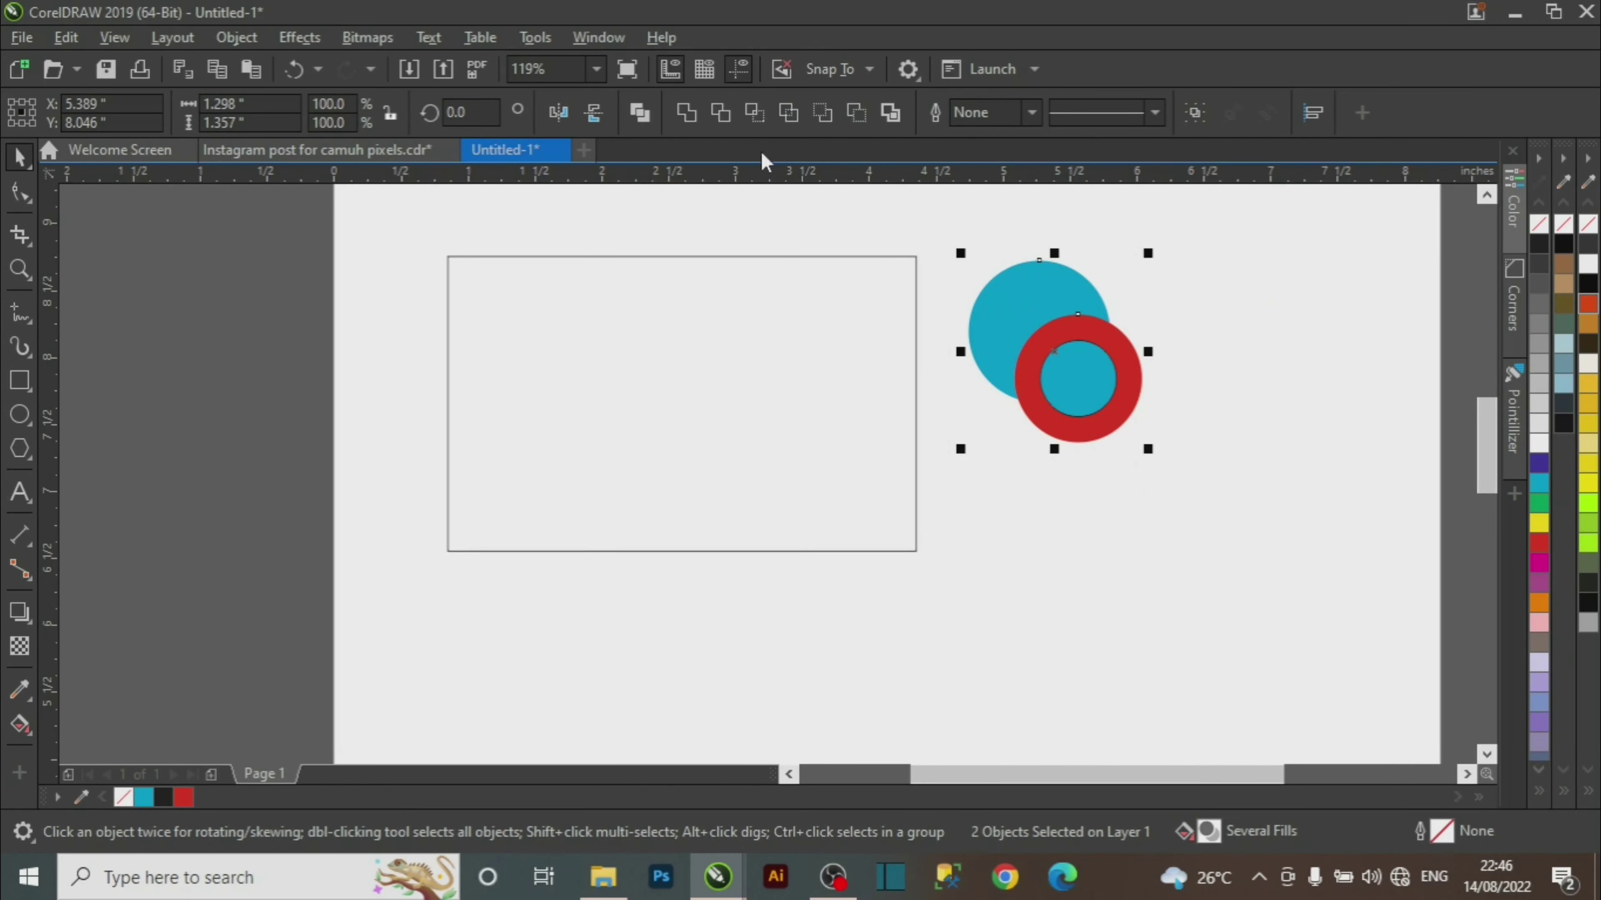
{"action": "left_click", "coordinate": [719, 112]}
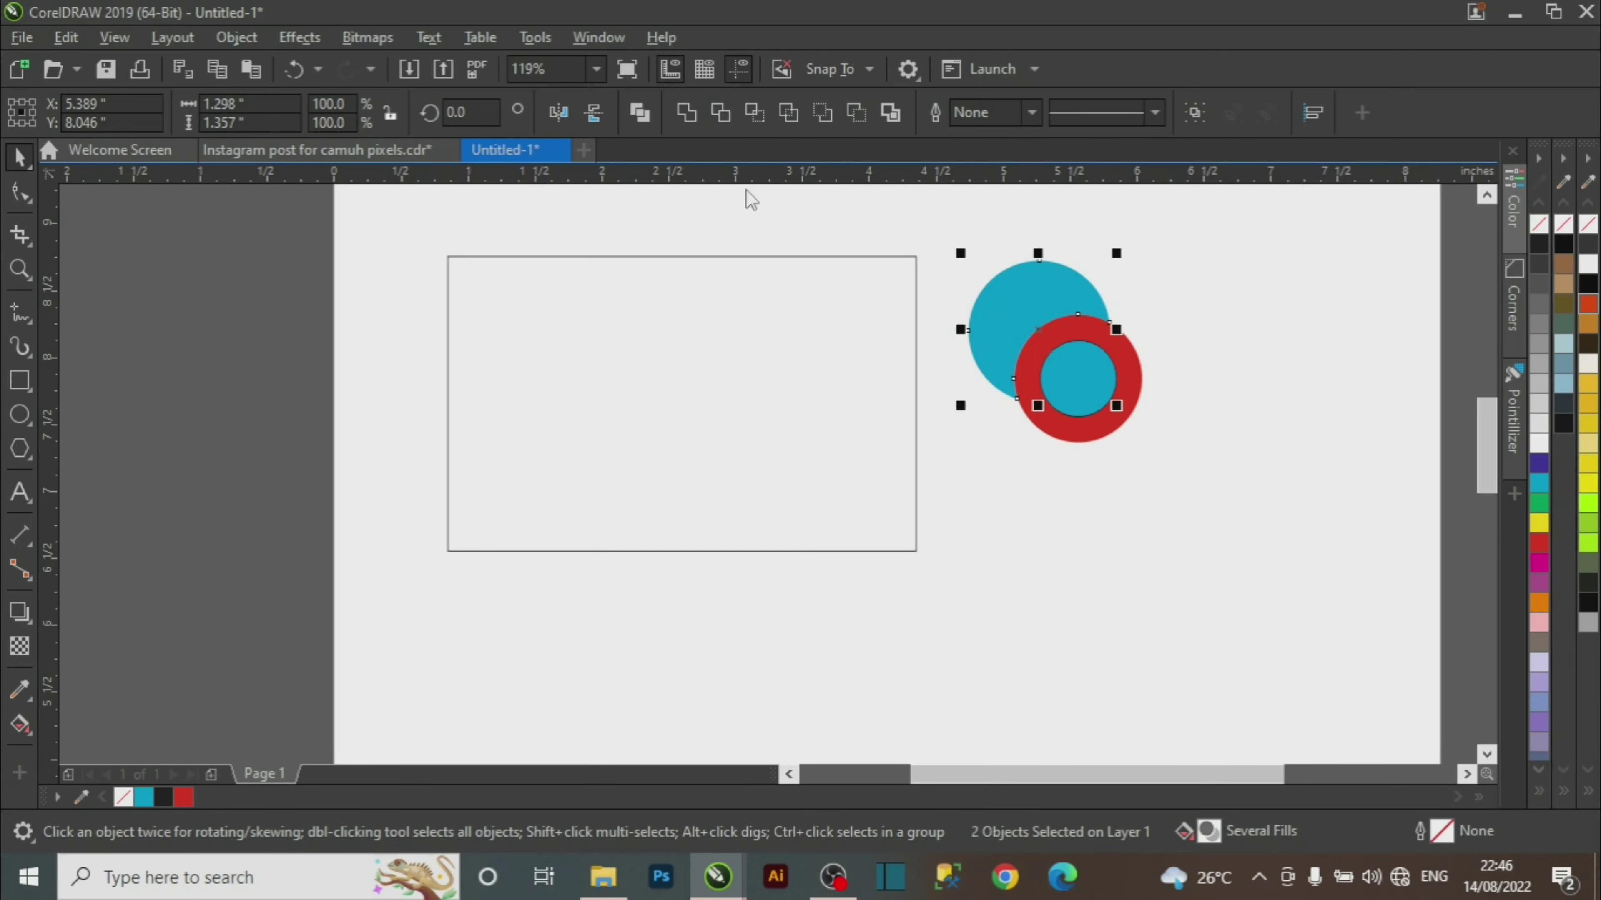
Remove the small circle's outline and delete the red circle.
{"action": "left_click", "coordinate": [1097, 501]}
{"action": "left_click_drag", "start_coordinate": [1086, 422], "coordinate": [1254, 370]}
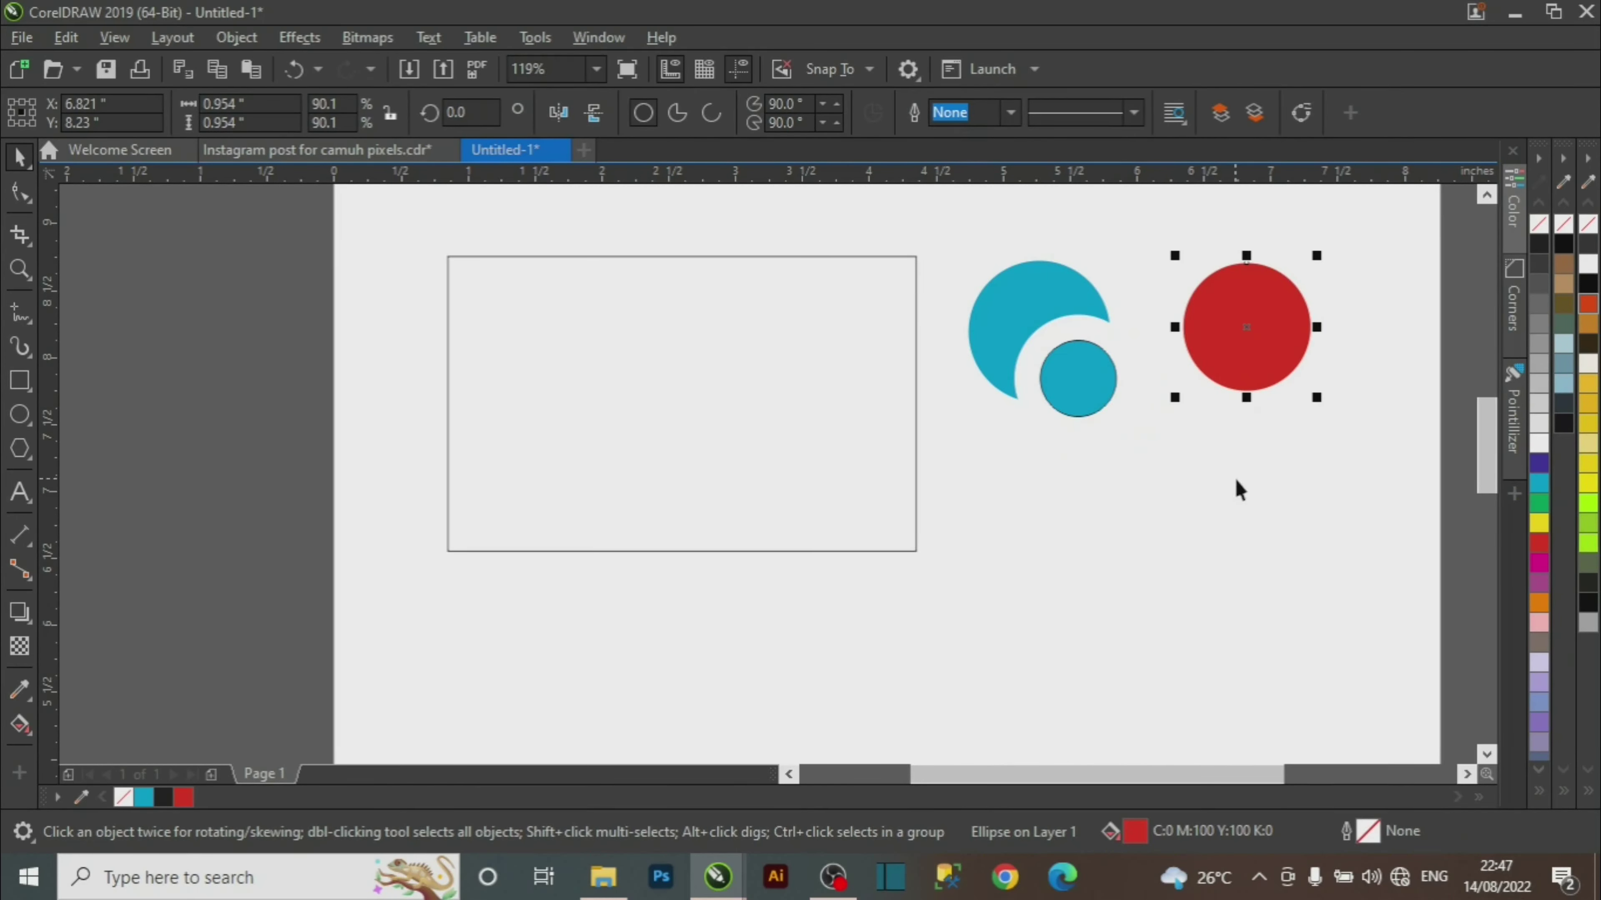
{"action": "left_click", "coordinate": [1207, 592]}
{"action": "left_click_drag", "start_coordinate": [958, 235], "coordinate": [1209, 536]}
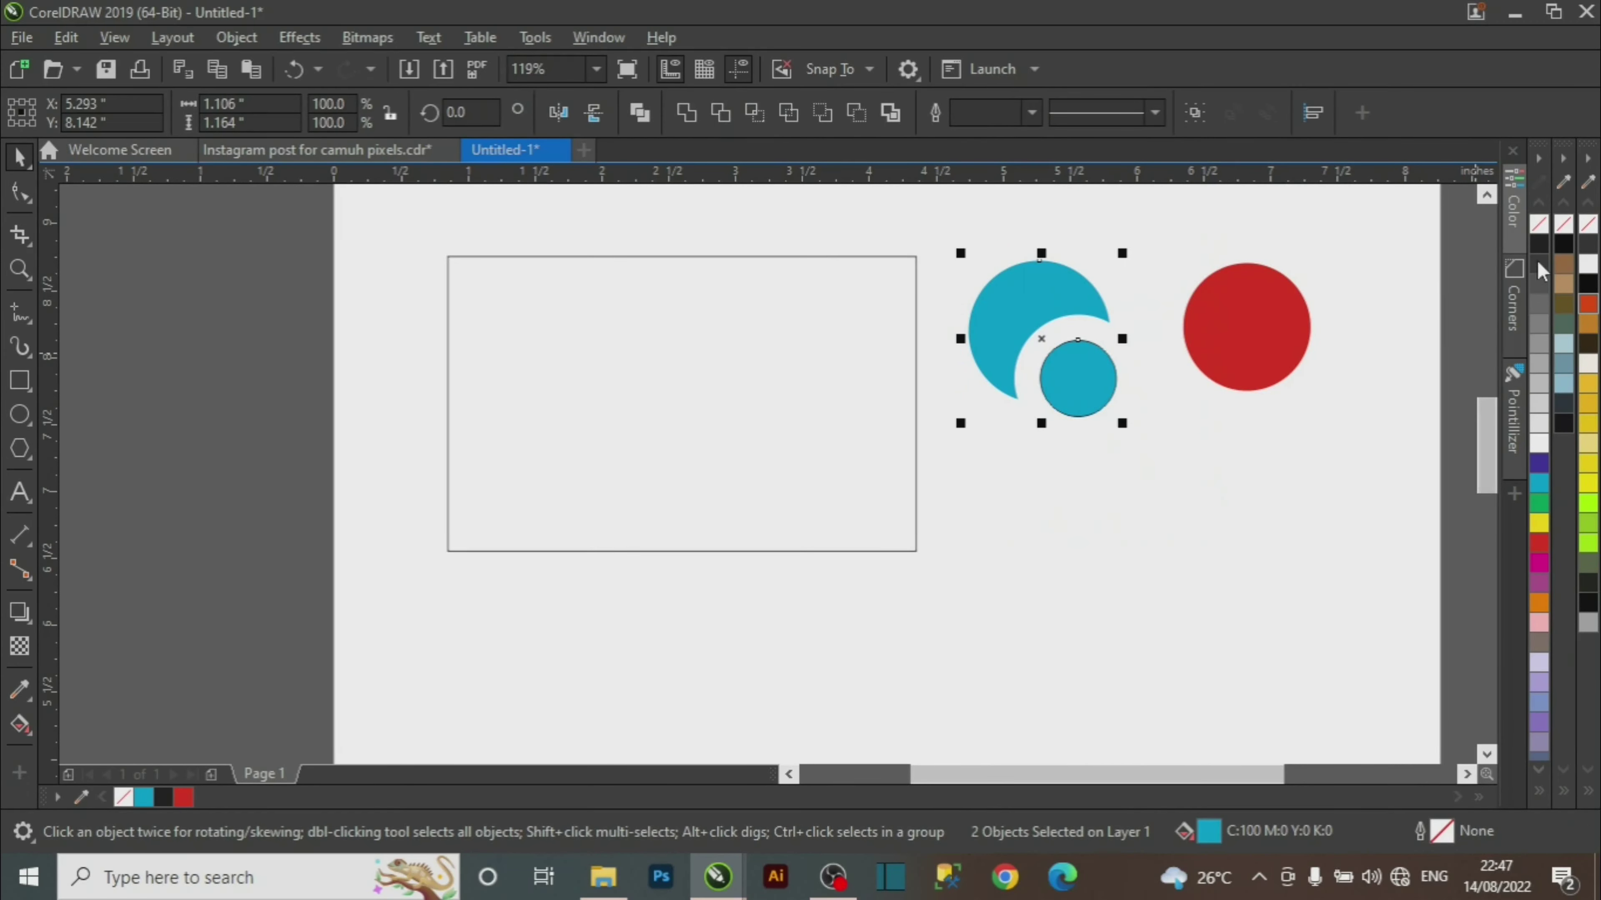
{"action": "right_click", "coordinate": [1539, 225]}
{"action": "left_click", "coordinate": [1196, 379]}
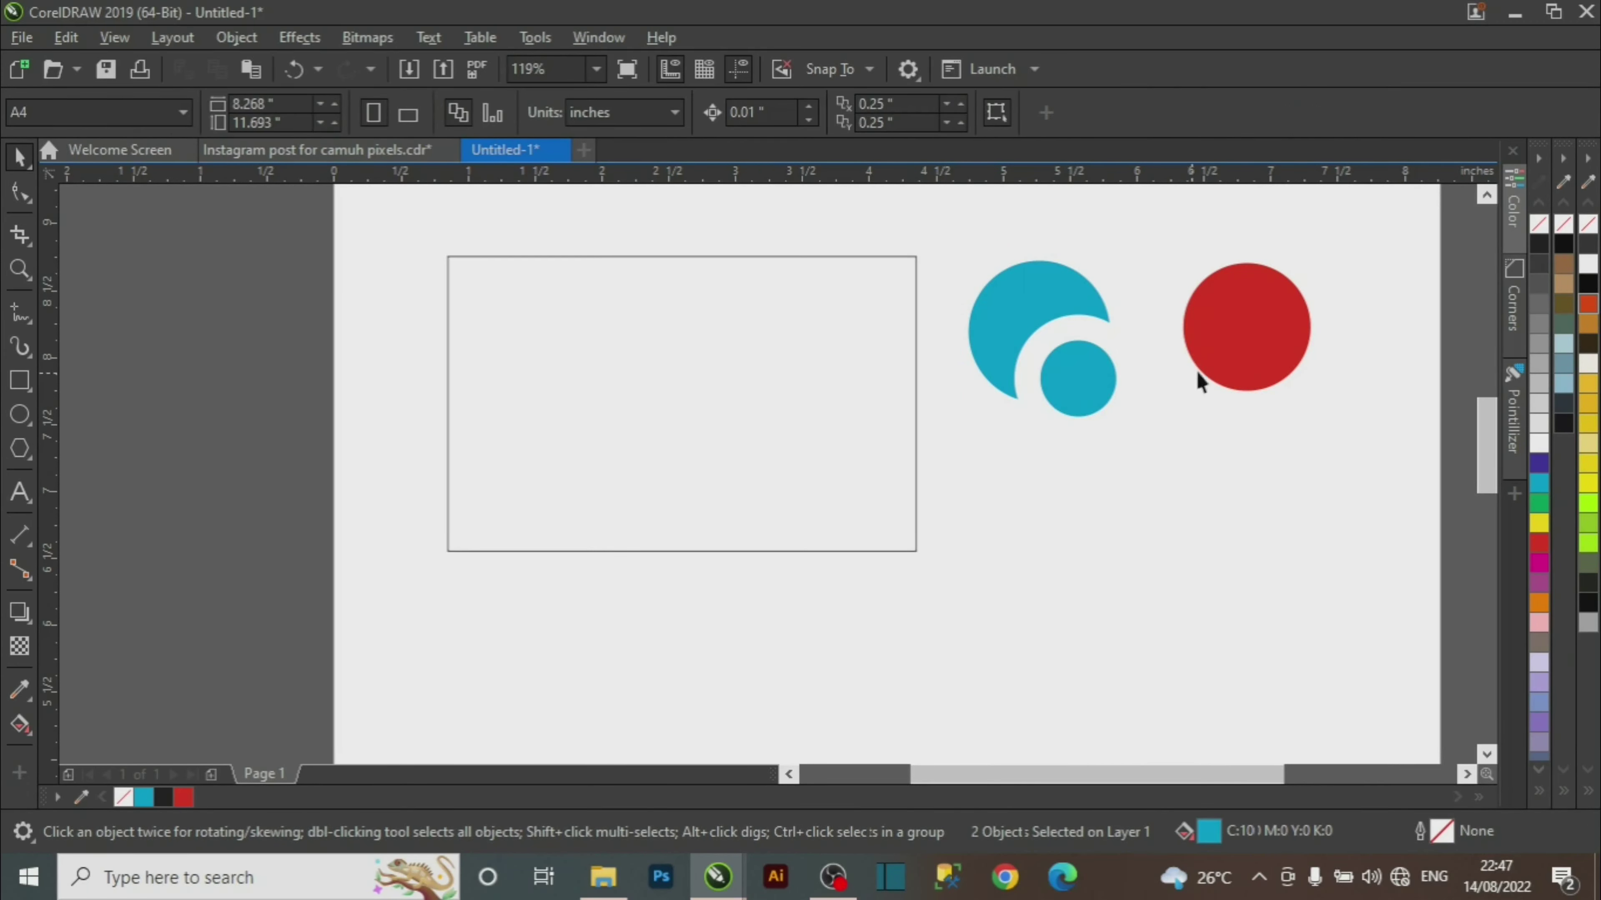
{"action": "left_click", "coordinate": [1269, 347]}
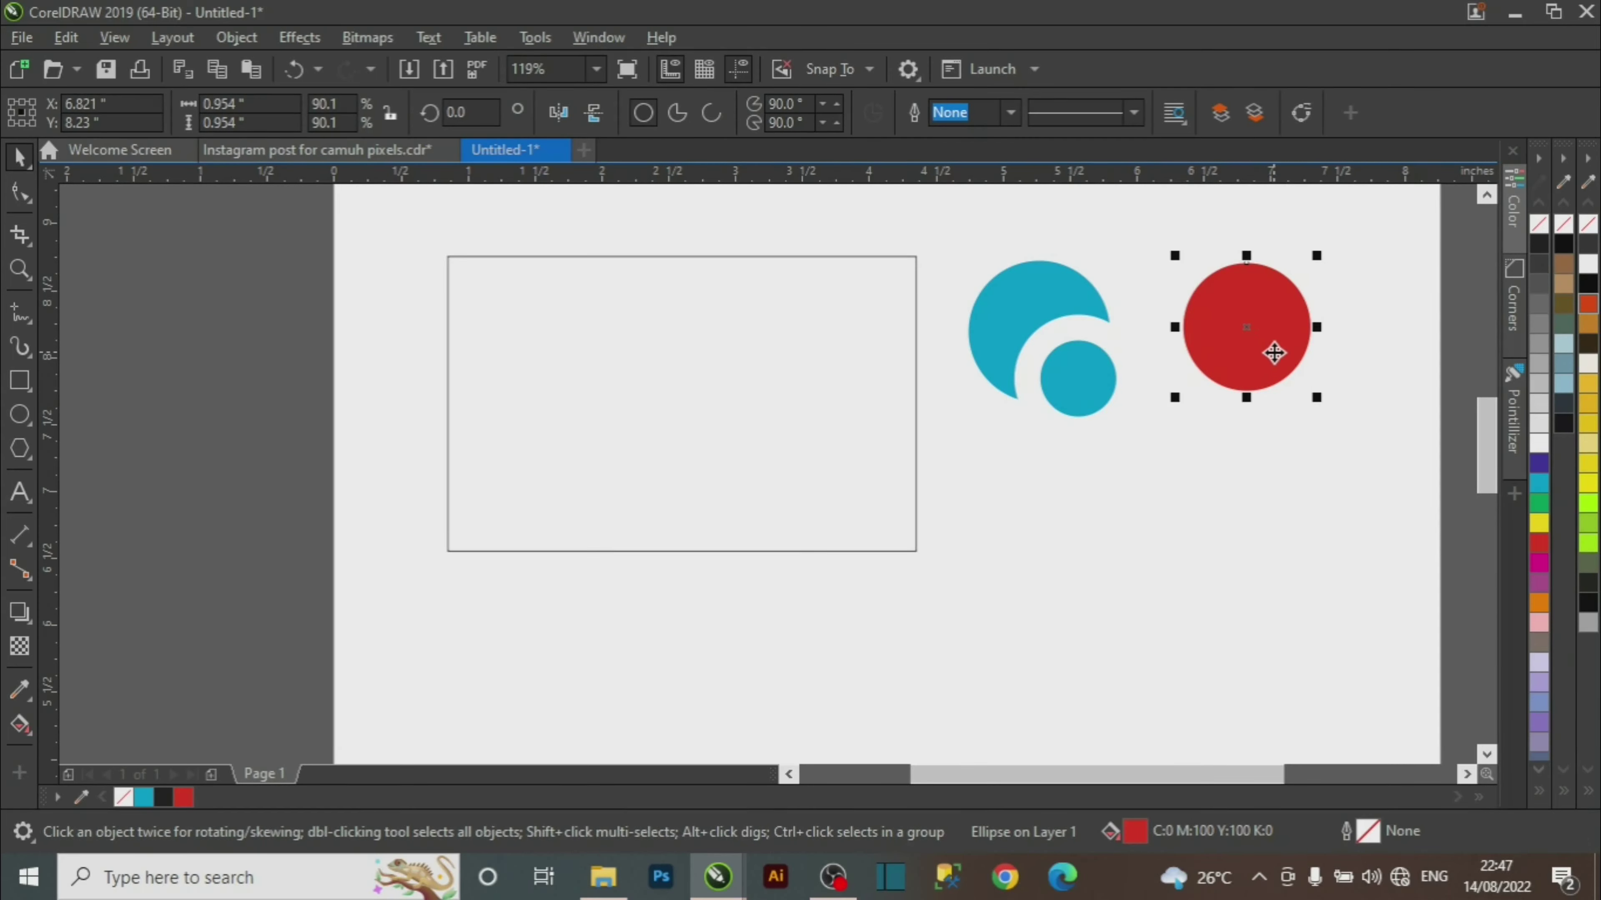
{"action": "key", "text": "Delete"}
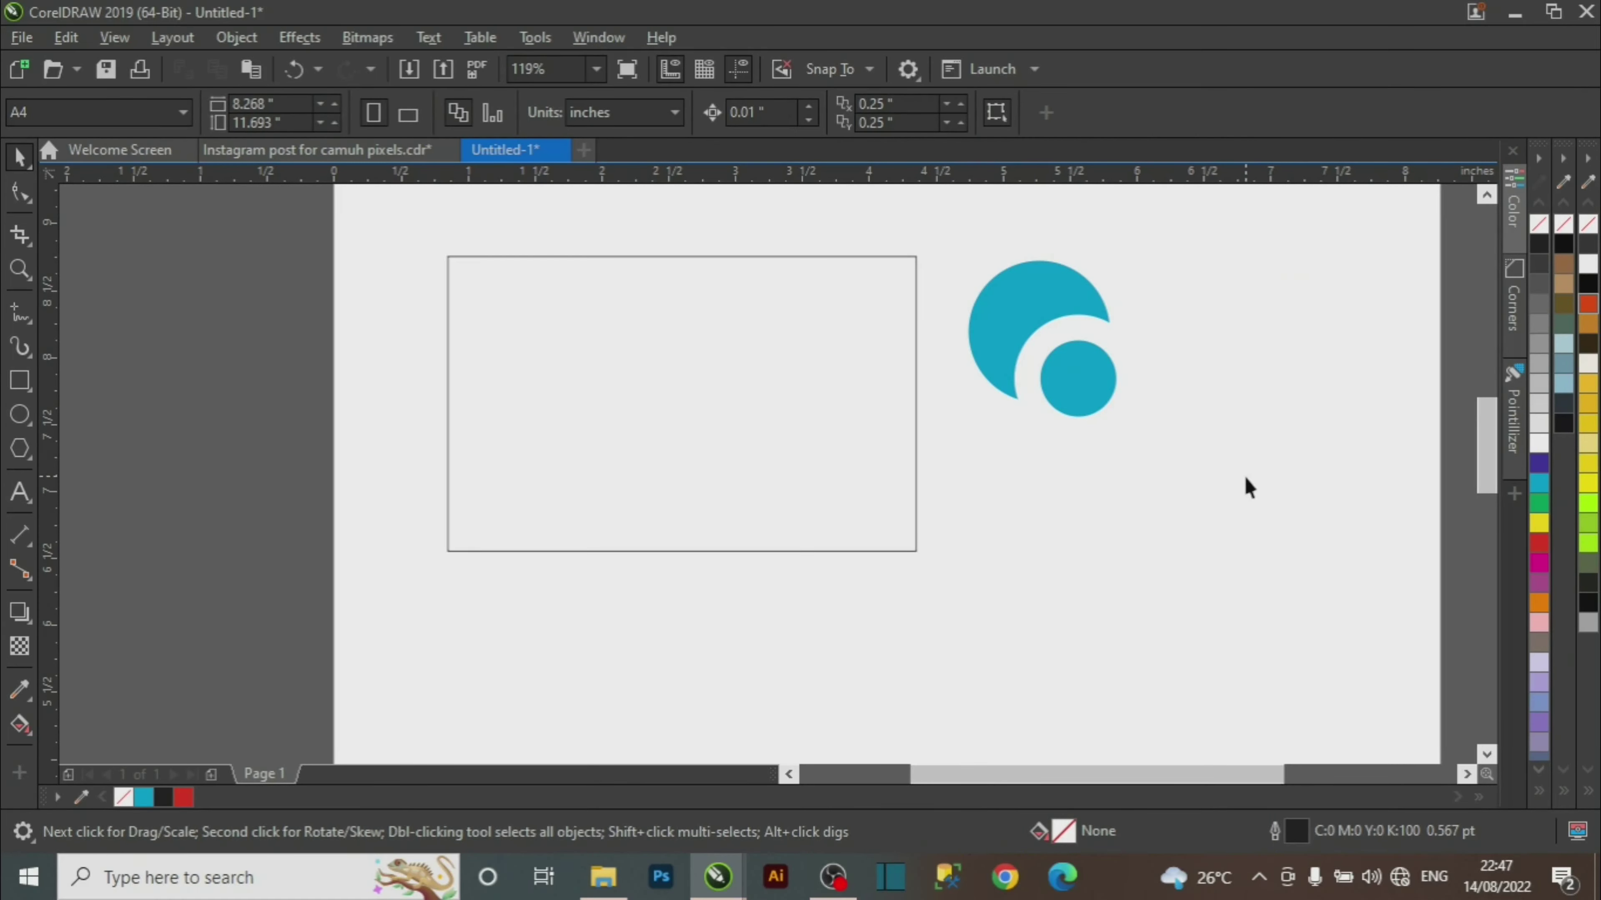
Weld the blue crescent and small circle into one shape.
{"action": "left_click_drag", "start_coordinate": [1293, 226], "coordinate": [1197, 368]}
{"action": "mouse_move", "coordinate": [908, 491]}
{"action": "left_mouse_down"}
{"action": "mouse_move", "coordinate": [897, 500]}
{"action": "mouse_move", "coordinate": [928, 504]}
{"action": "left_mouse_up"}
{"action": "left_click_drag", "start_coordinate": [1290, 226], "coordinate": [941, 418]}
{"action": "left_click_drag", "start_coordinate": [854, 500], "coordinate": [854, 522]}
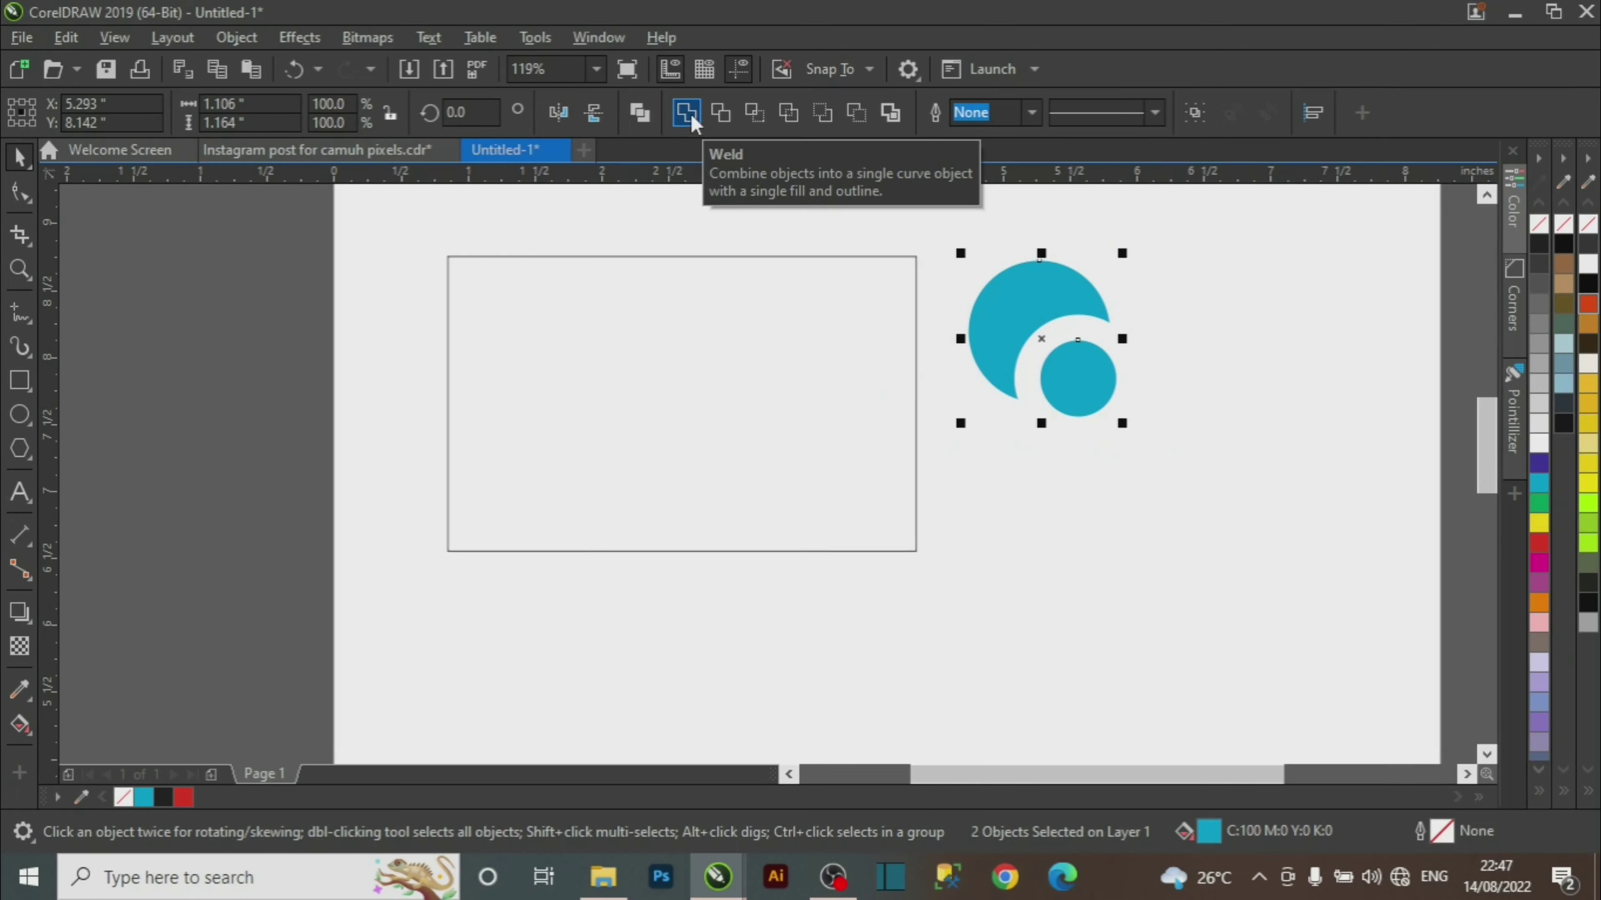
{"action": "left_click", "coordinate": [693, 120]}
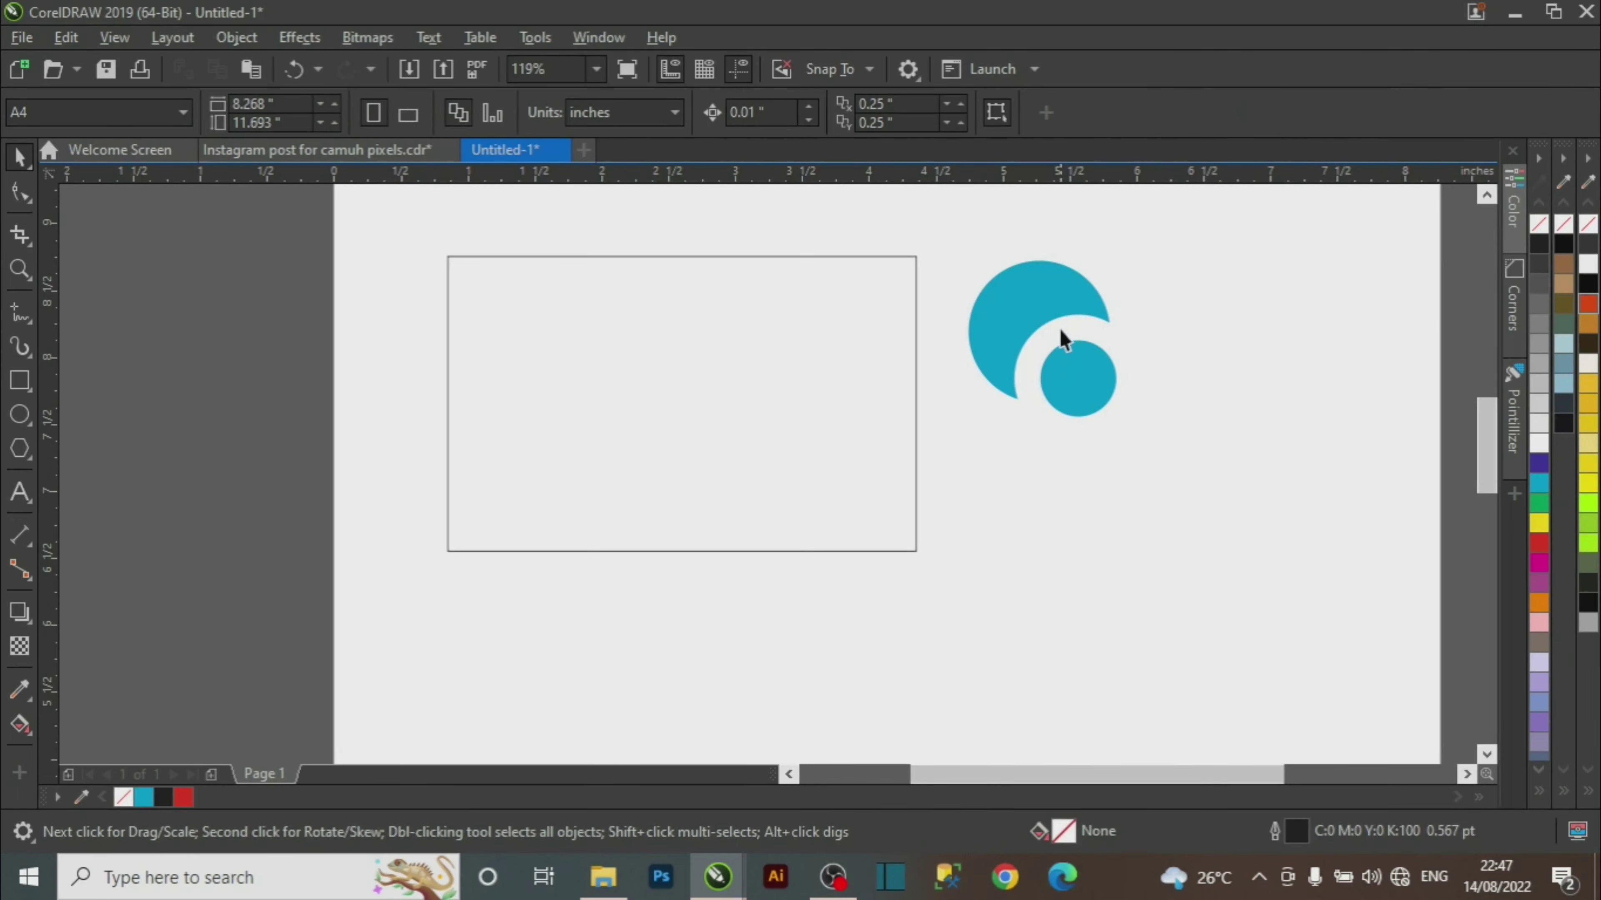
Reposition the welded logo and scale it down to about 54.5%.
{"action": "left_click_drag", "start_coordinate": [1059, 329], "coordinate": [1166, 278]}
{"action": "left_click_drag", "start_coordinate": [1126, 285], "coordinate": [1024, 295]}
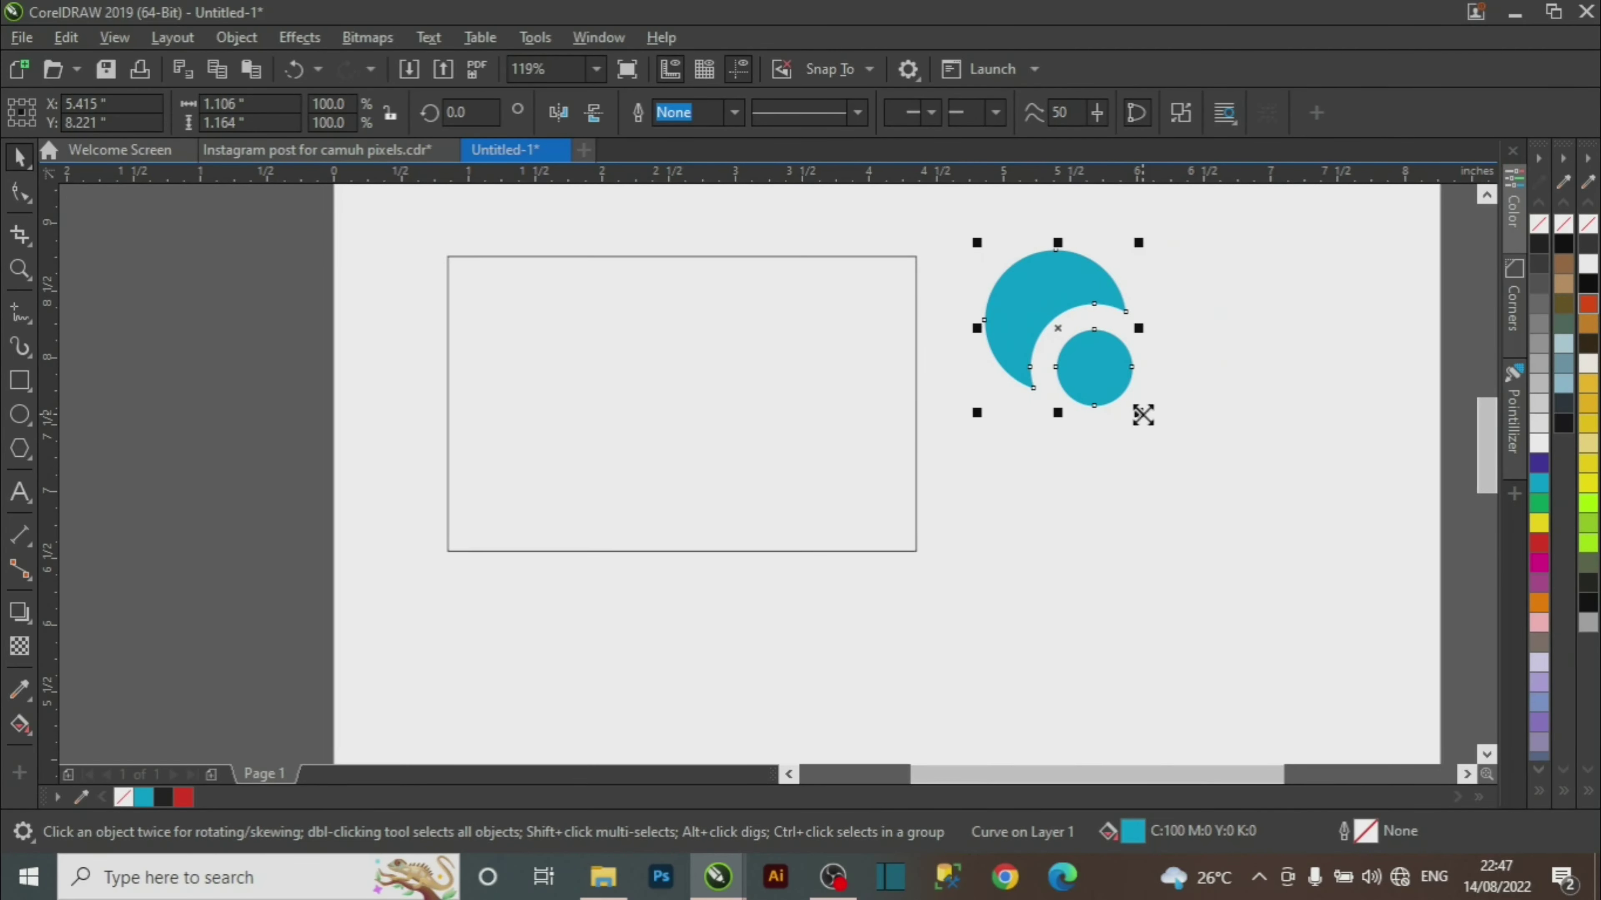
{"action": "mouse_move", "coordinate": [1142, 415]}
{"action": "left_mouse_down"}
{"action": "mouse_move", "coordinate": [1097, 368]}
{"action": "mouse_move", "coordinate": [1090, 385]}
{"action": "mouse_move", "coordinate": [1145, 449]}
{"action": "mouse_move", "coordinate": [1124, 402]}
{"action": "left_mouse_up"}
{"action": "left_click_drag", "start_coordinate": [1097, 379], "coordinate": [1007, 336]}
{"action": "left_click", "coordinate": [318, 150]}
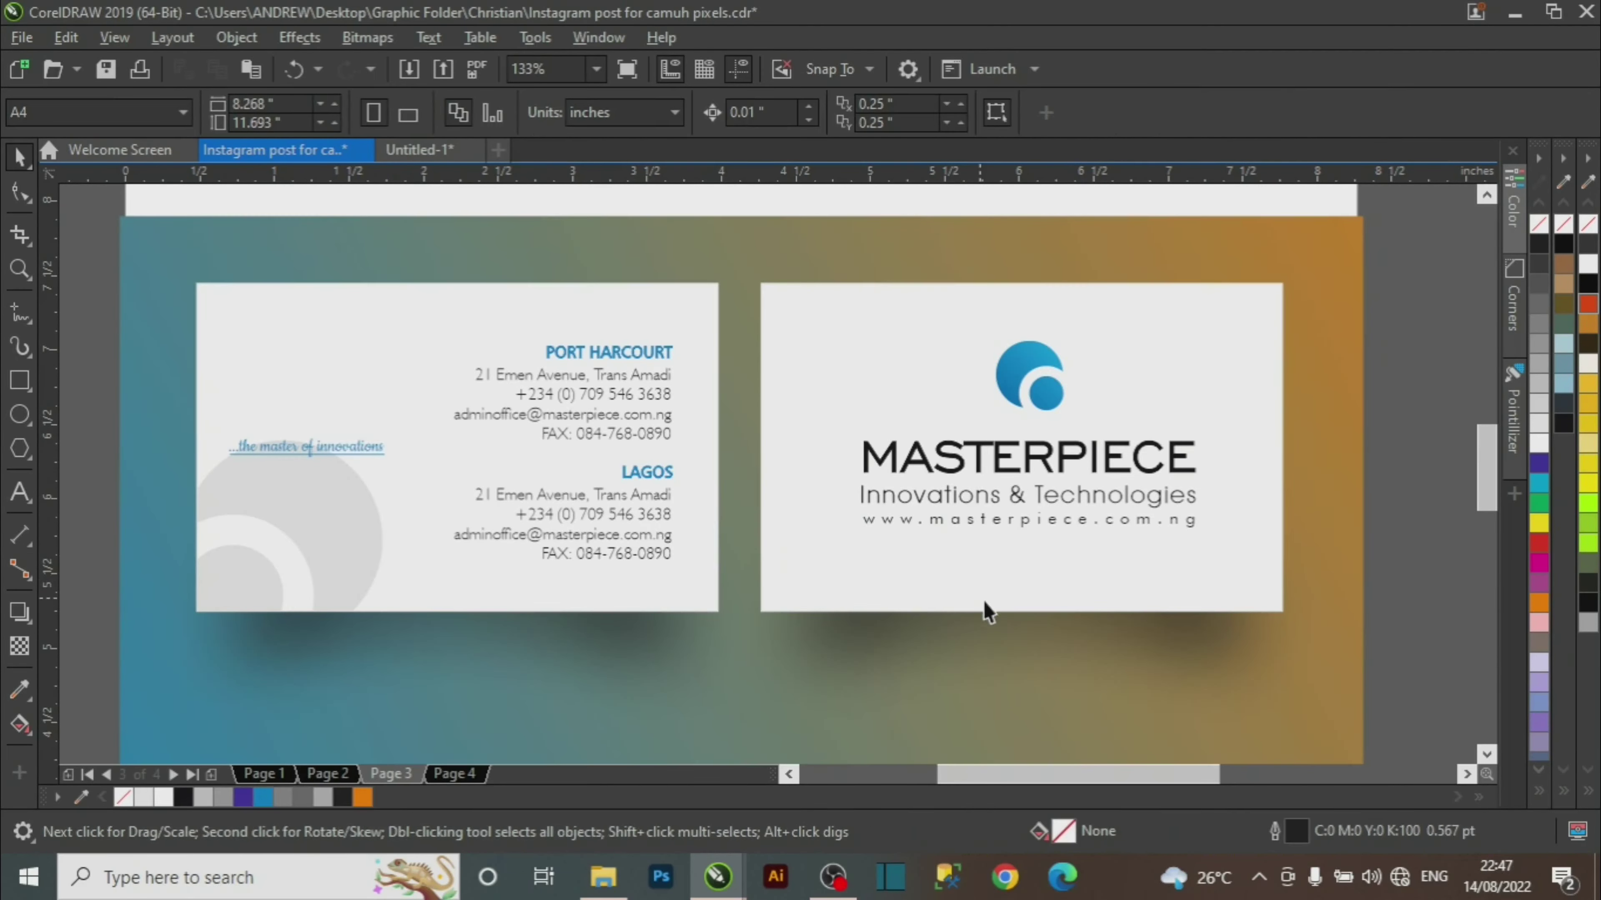
Draw a small rectangle at the right edge of the card background.
{"action": "left_click", "coordinate": [1028, 372]}
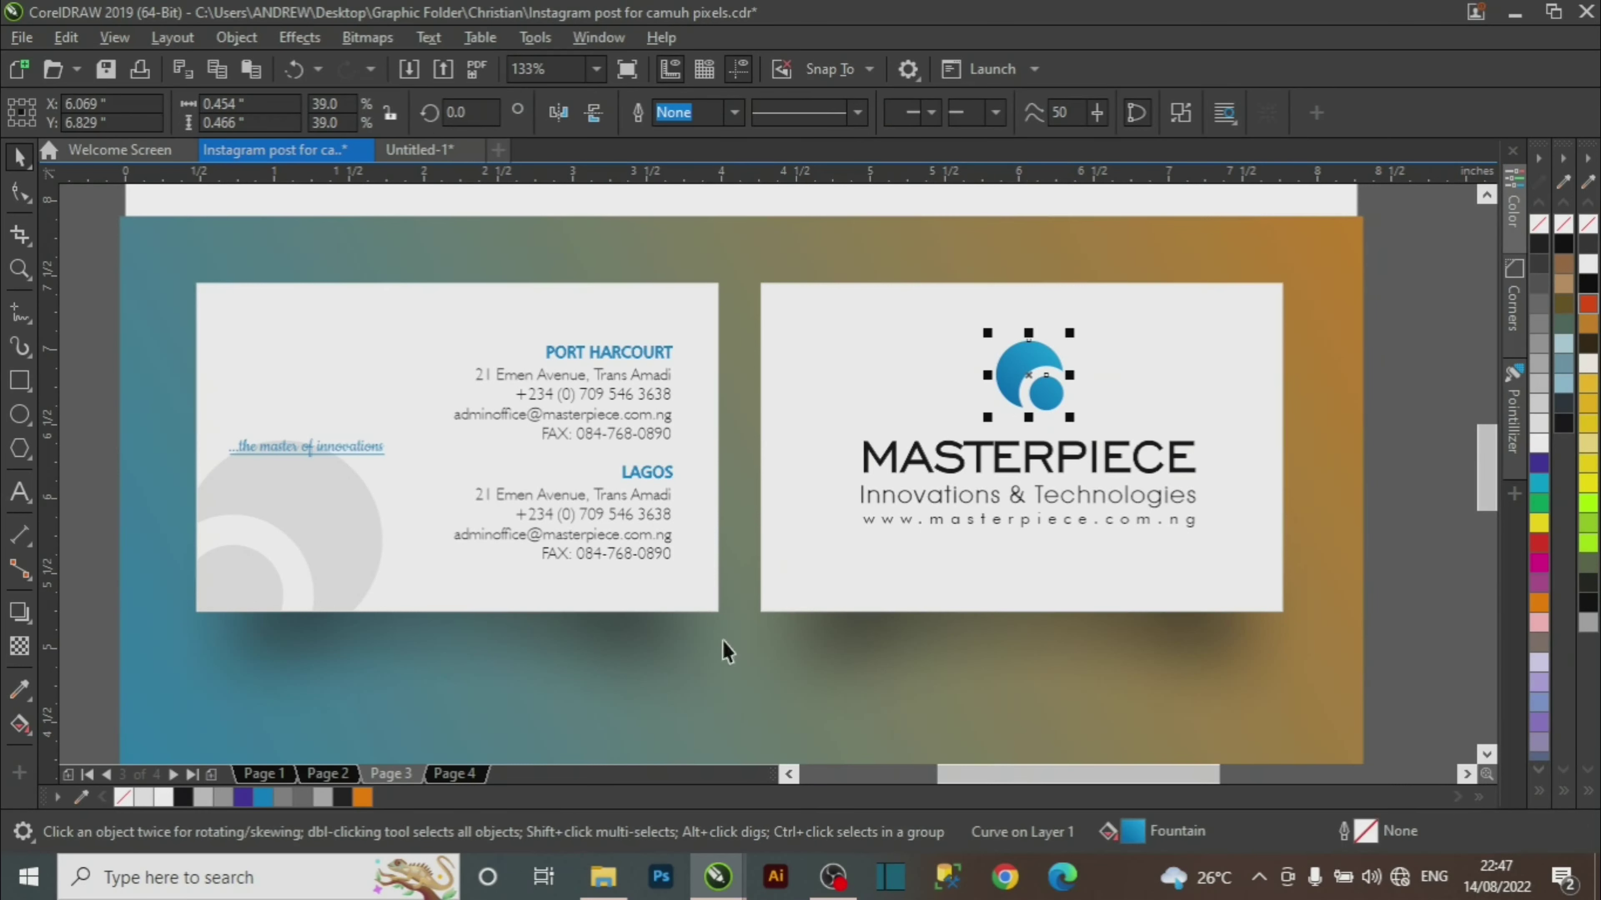
{"action": "left_click", "coordinate": [19, 380]}
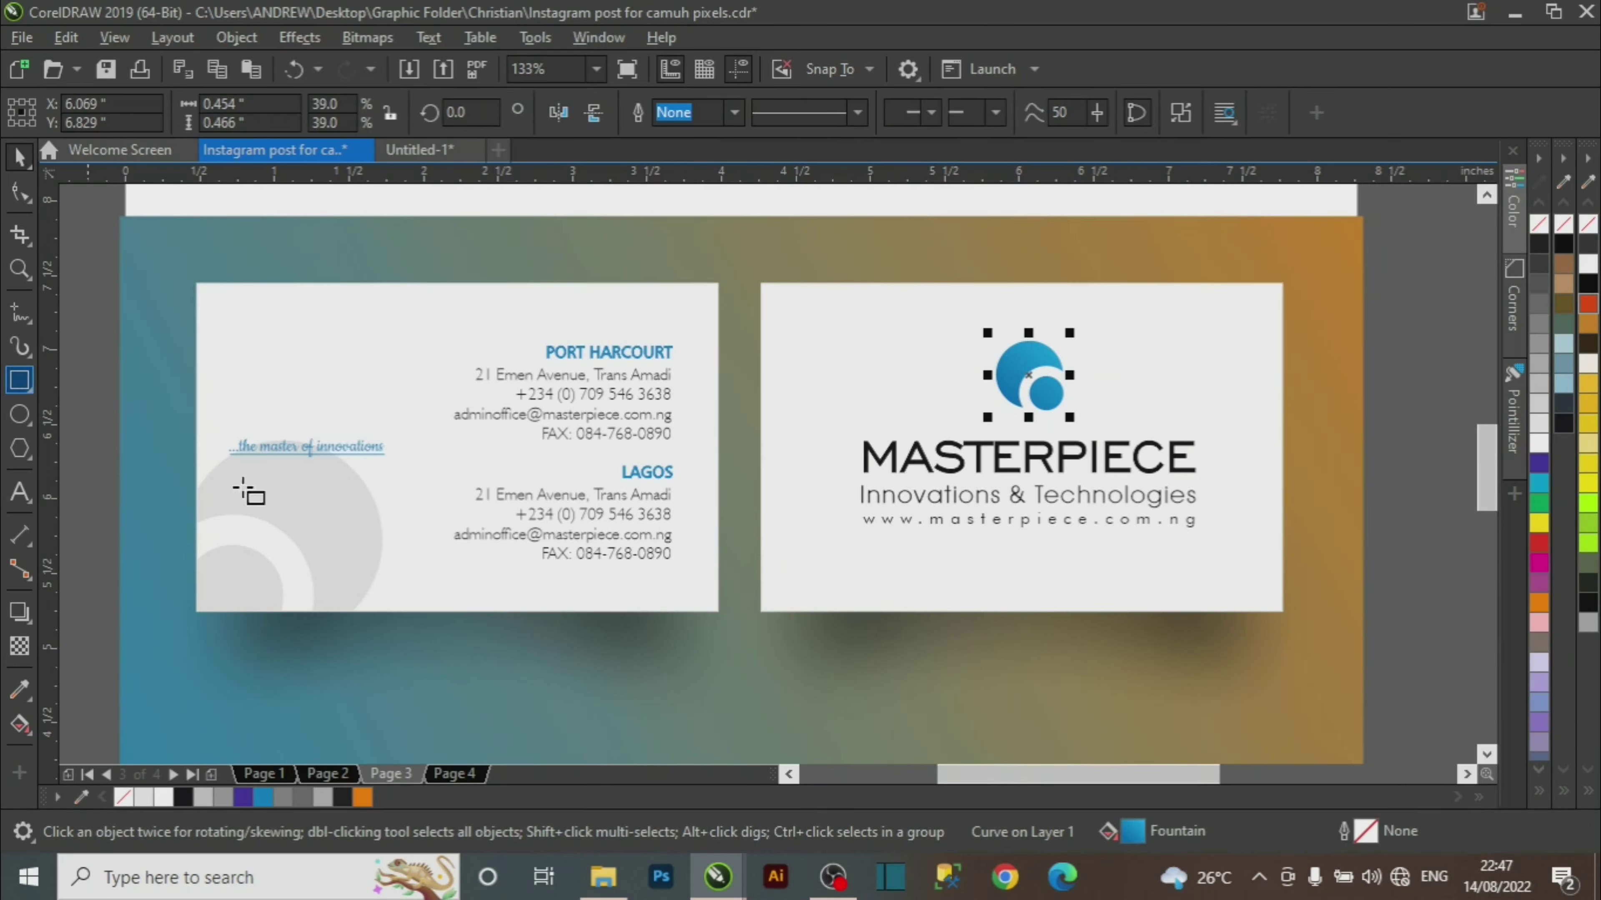
{"action": "left_click_drag", "start_coordinate": [1391, 344], "coordinate": [1455, 439]}
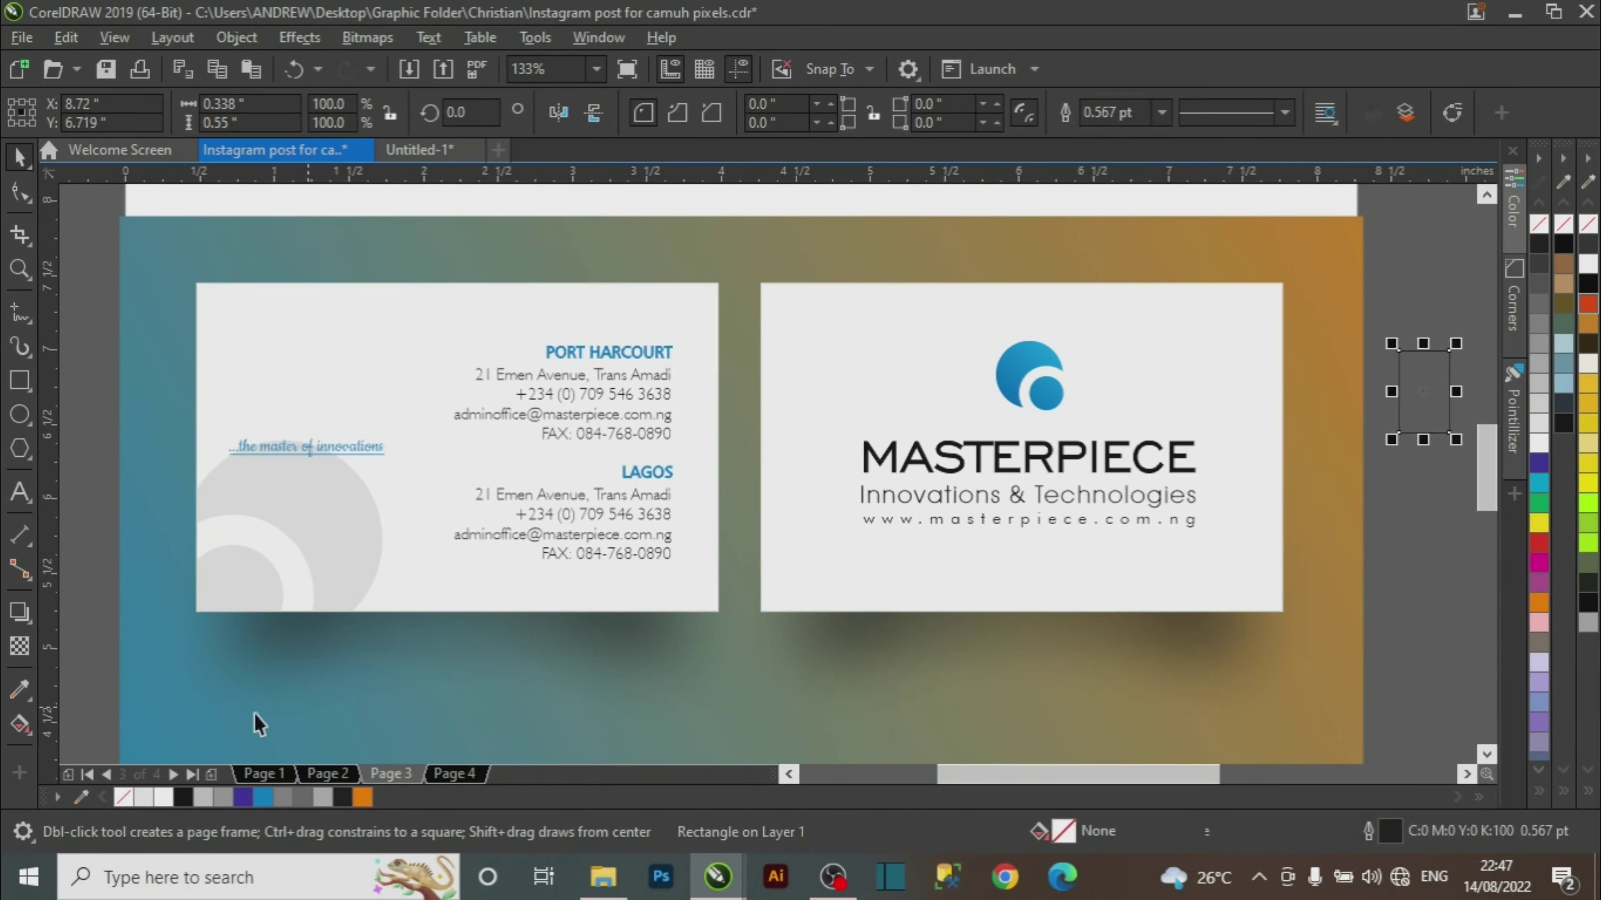
{"action": "key", "text": "space"}
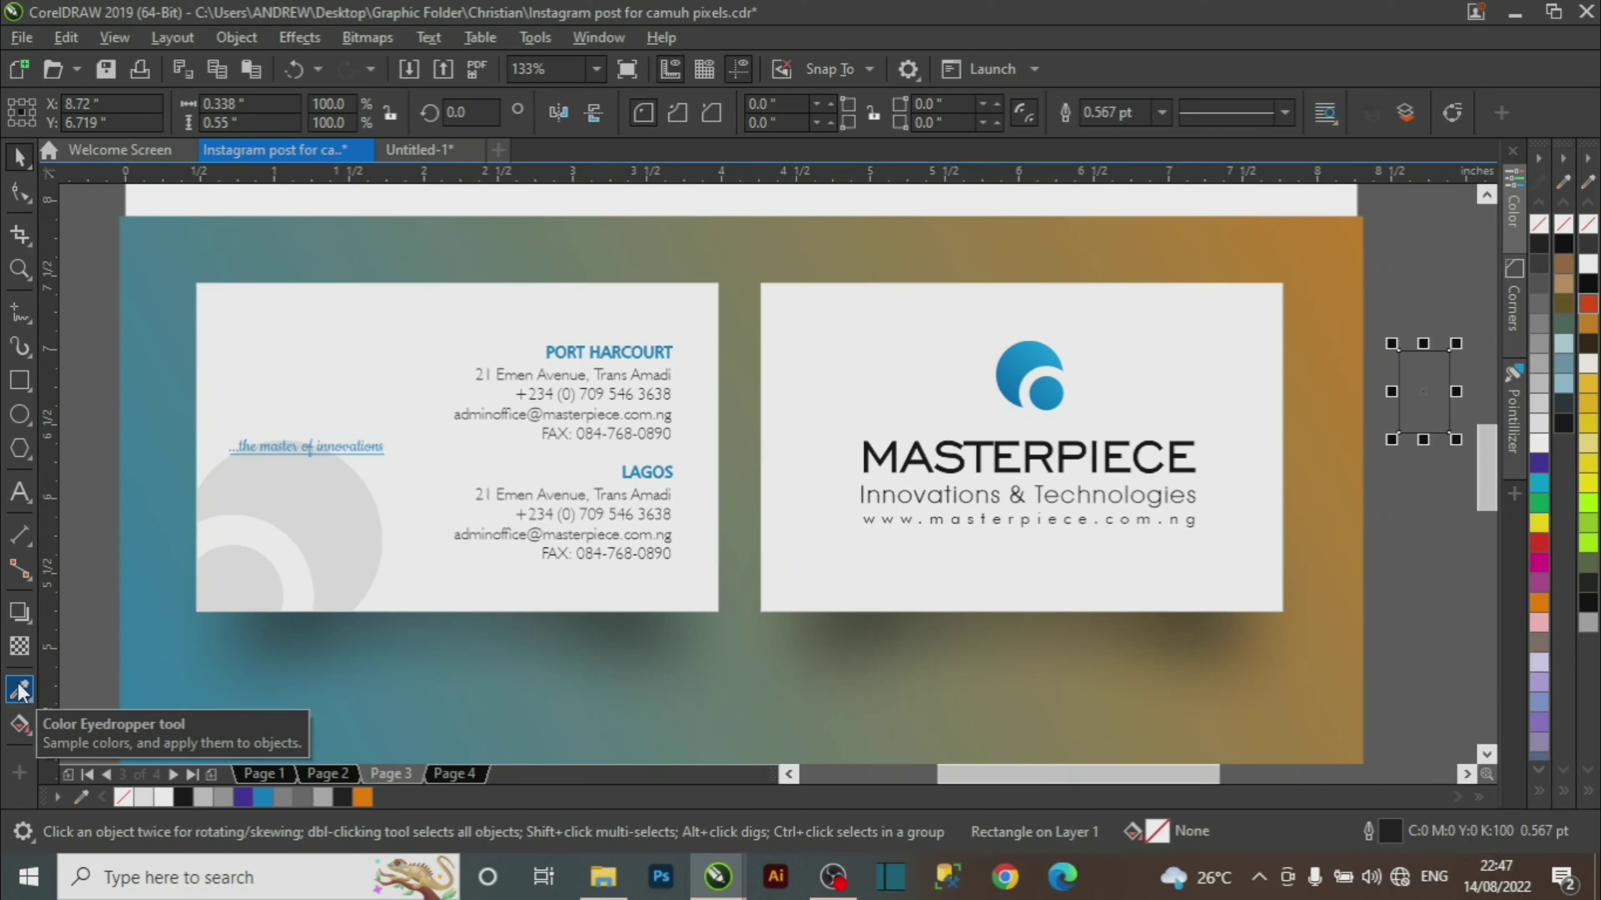
Fill the rectangle with the logo's sampled blue #0780C6 and cut it to the clipboard.
{"action": "left_click", "coordinate": [19, 690]}
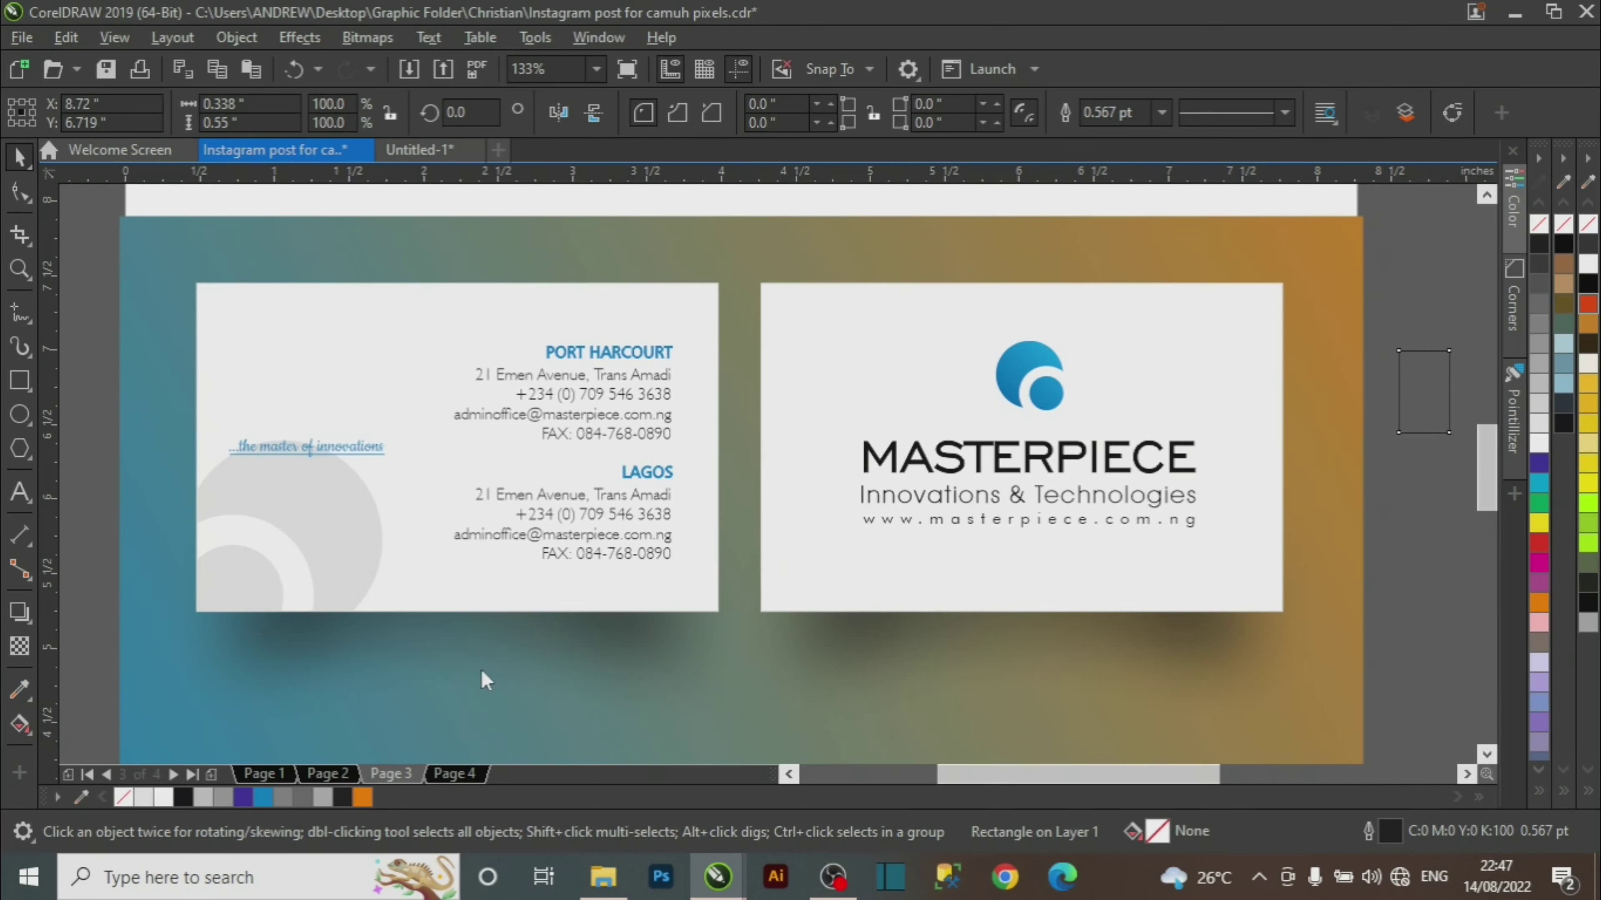
{"action": "left_click", "coordinate": [1018, 371]}
{"action": "left_click", "coordinate": [1419, 401]}
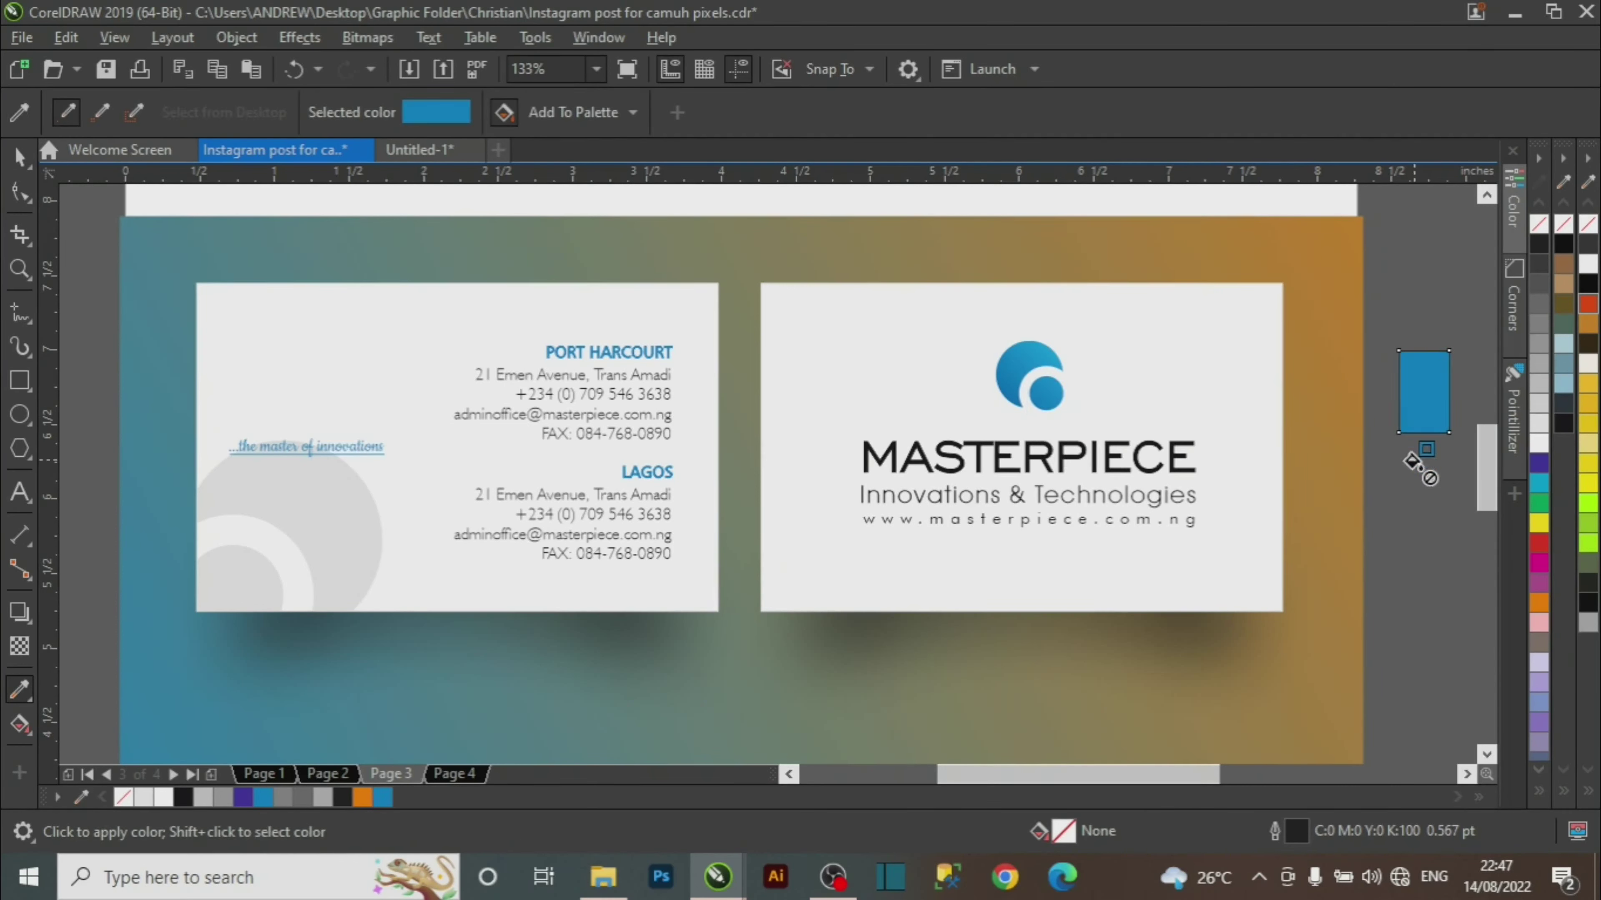
{"action": "key", "text": "space"}
{"action": "left_click", "coordinate": [1444, 458]}
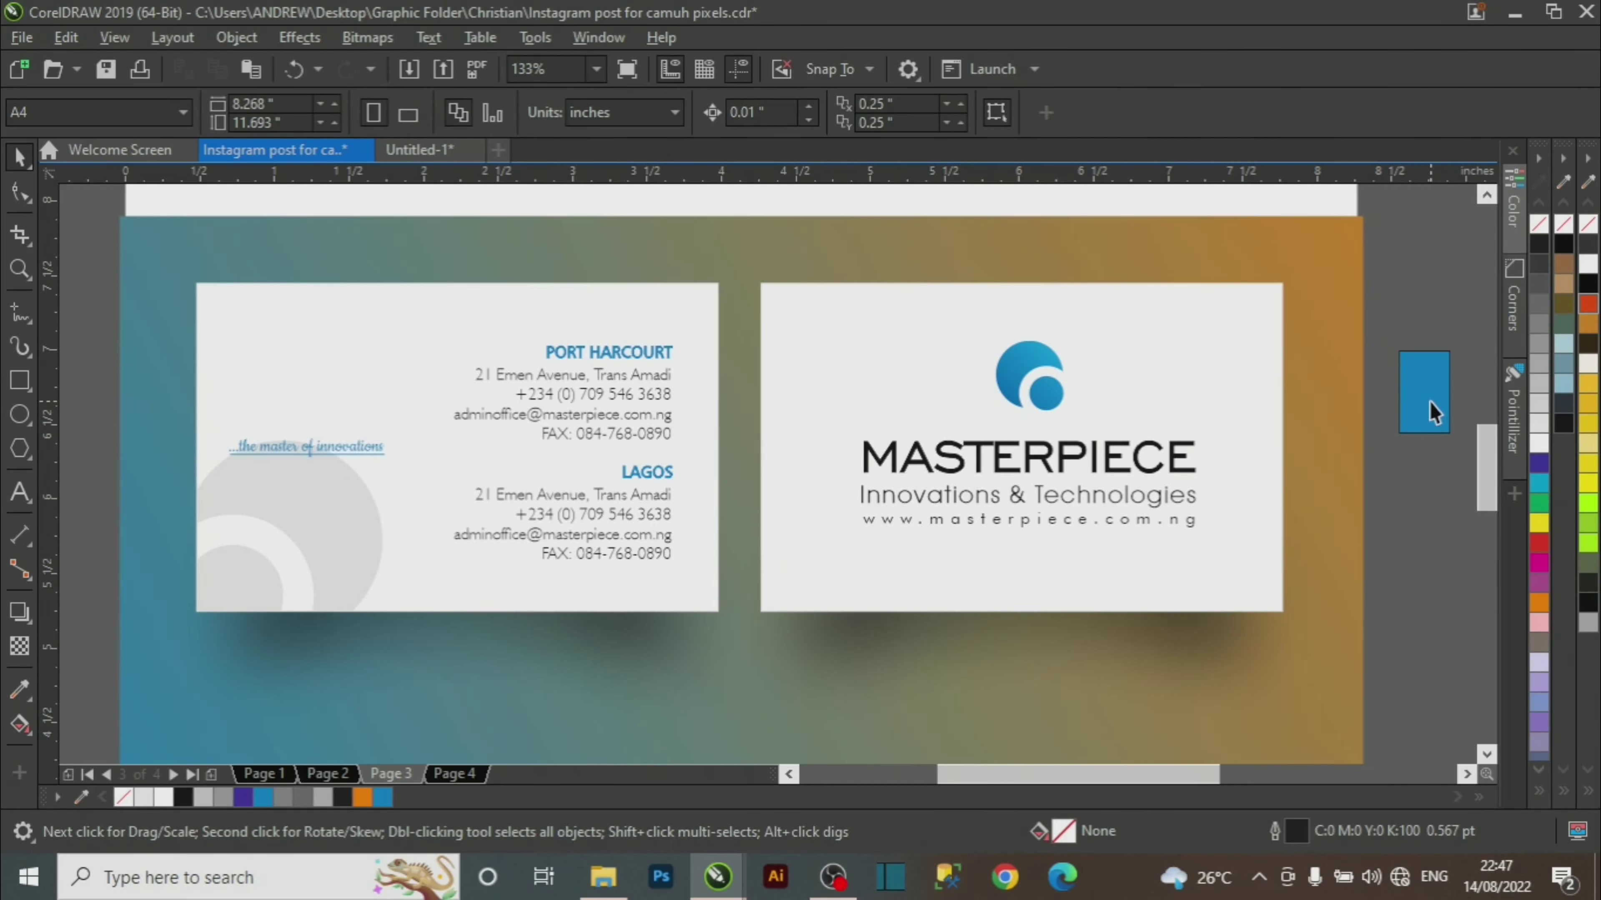
{"action": "left_click", "coordinate": [1433, 413]}
{"action": "left_click_drag", "start_coordinate": [1432, 416], "coordinate": [1429, 398]}
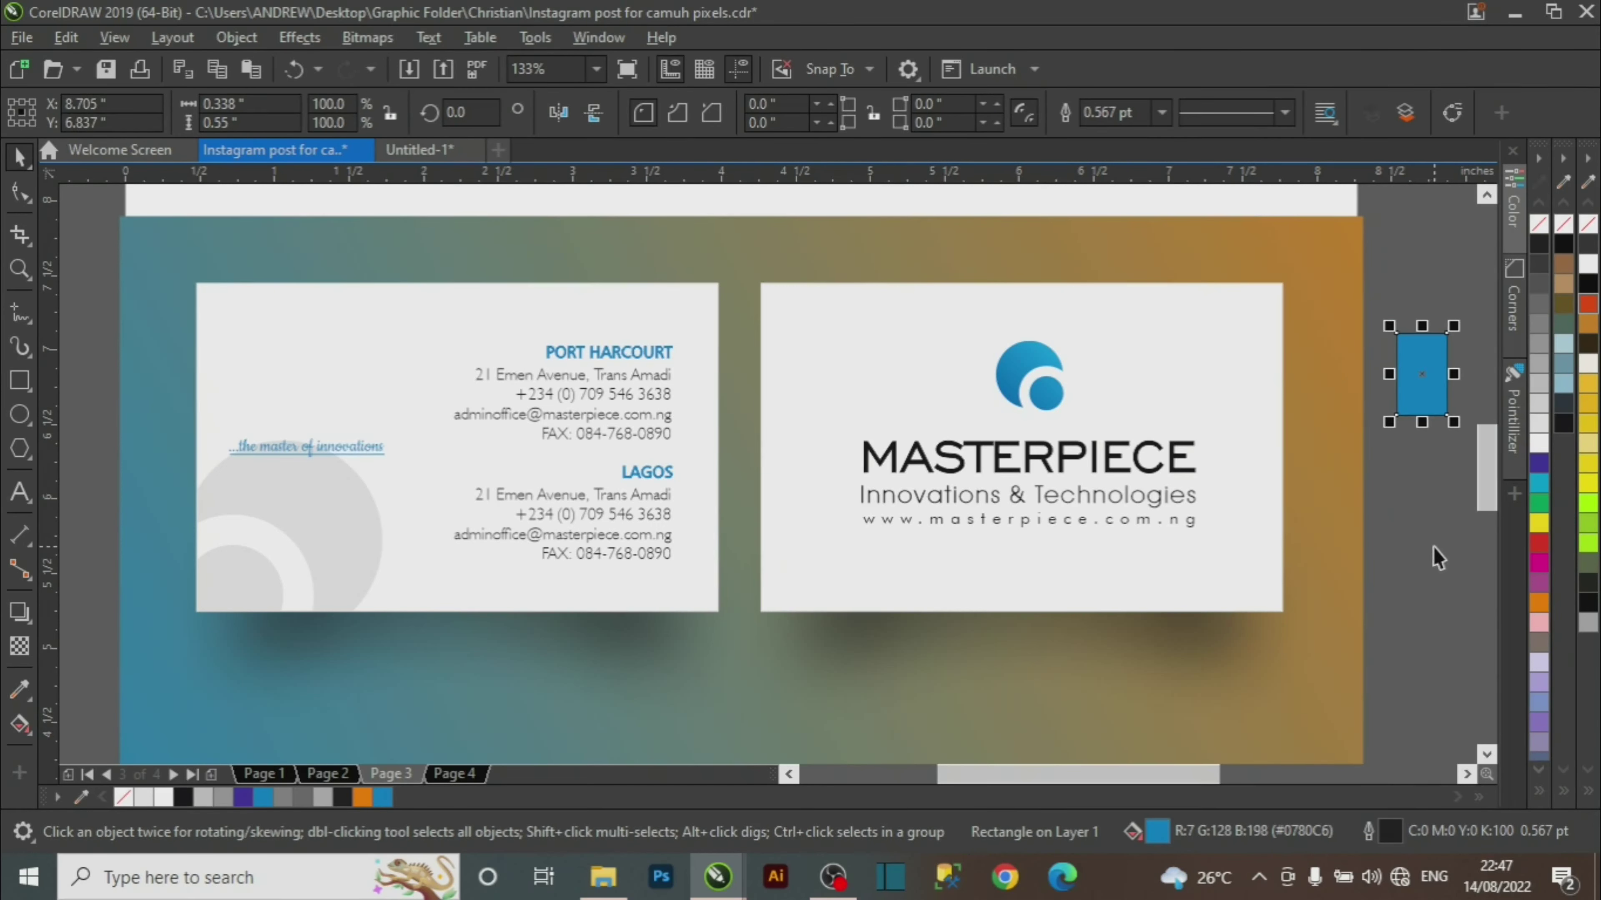
{"action": "key", "text": "Delete"}
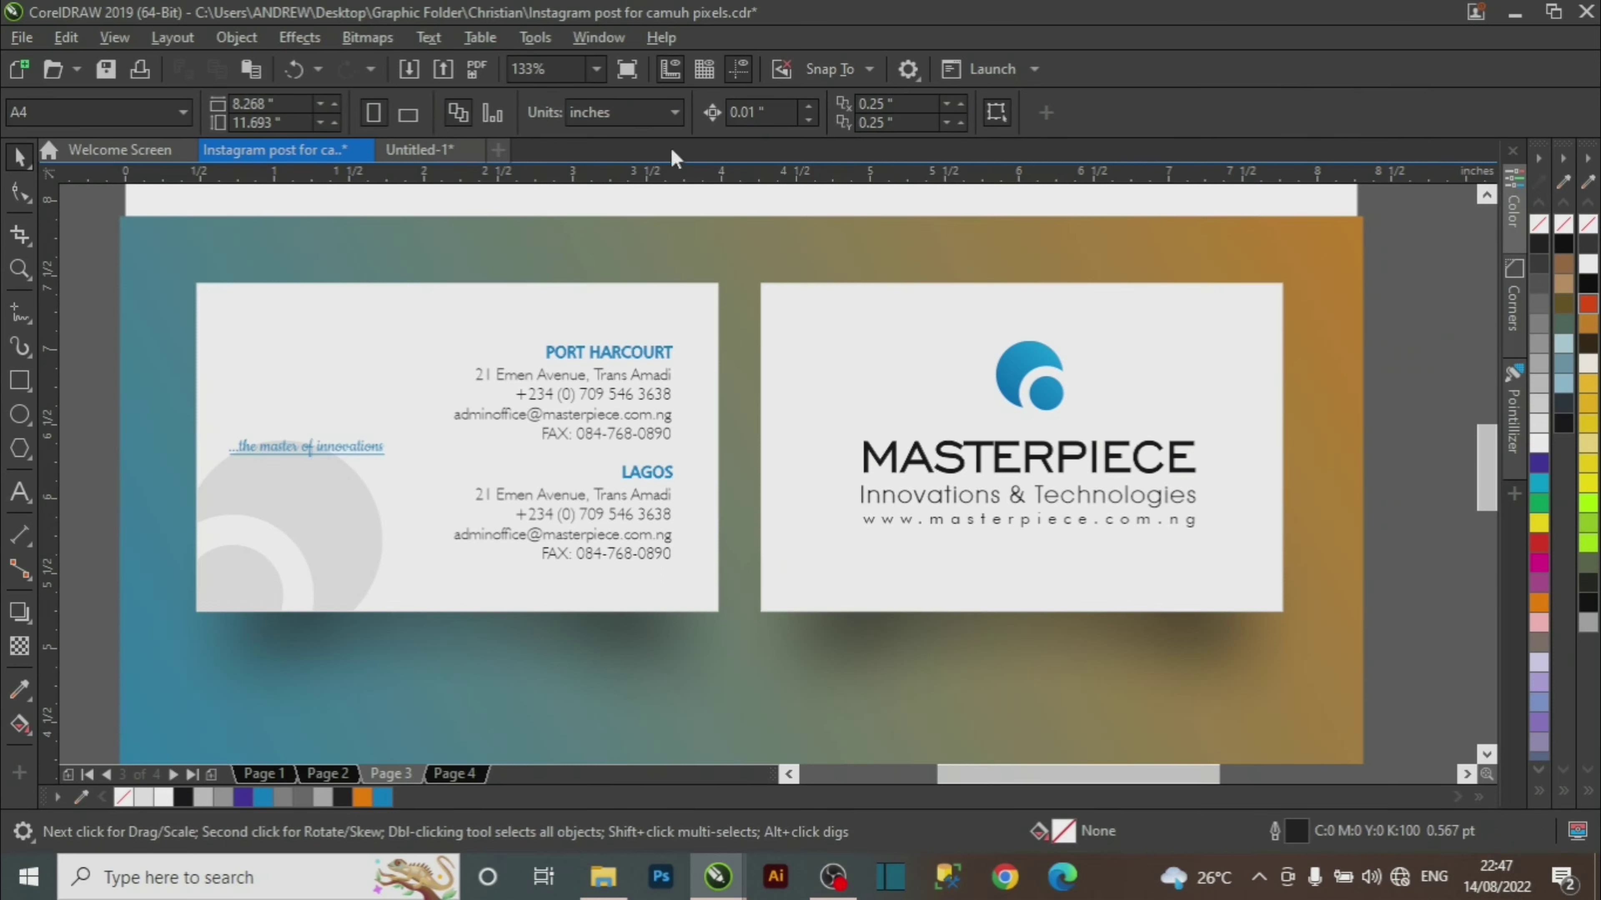
{"action": "left_click", "coordinate": [435, 151]}
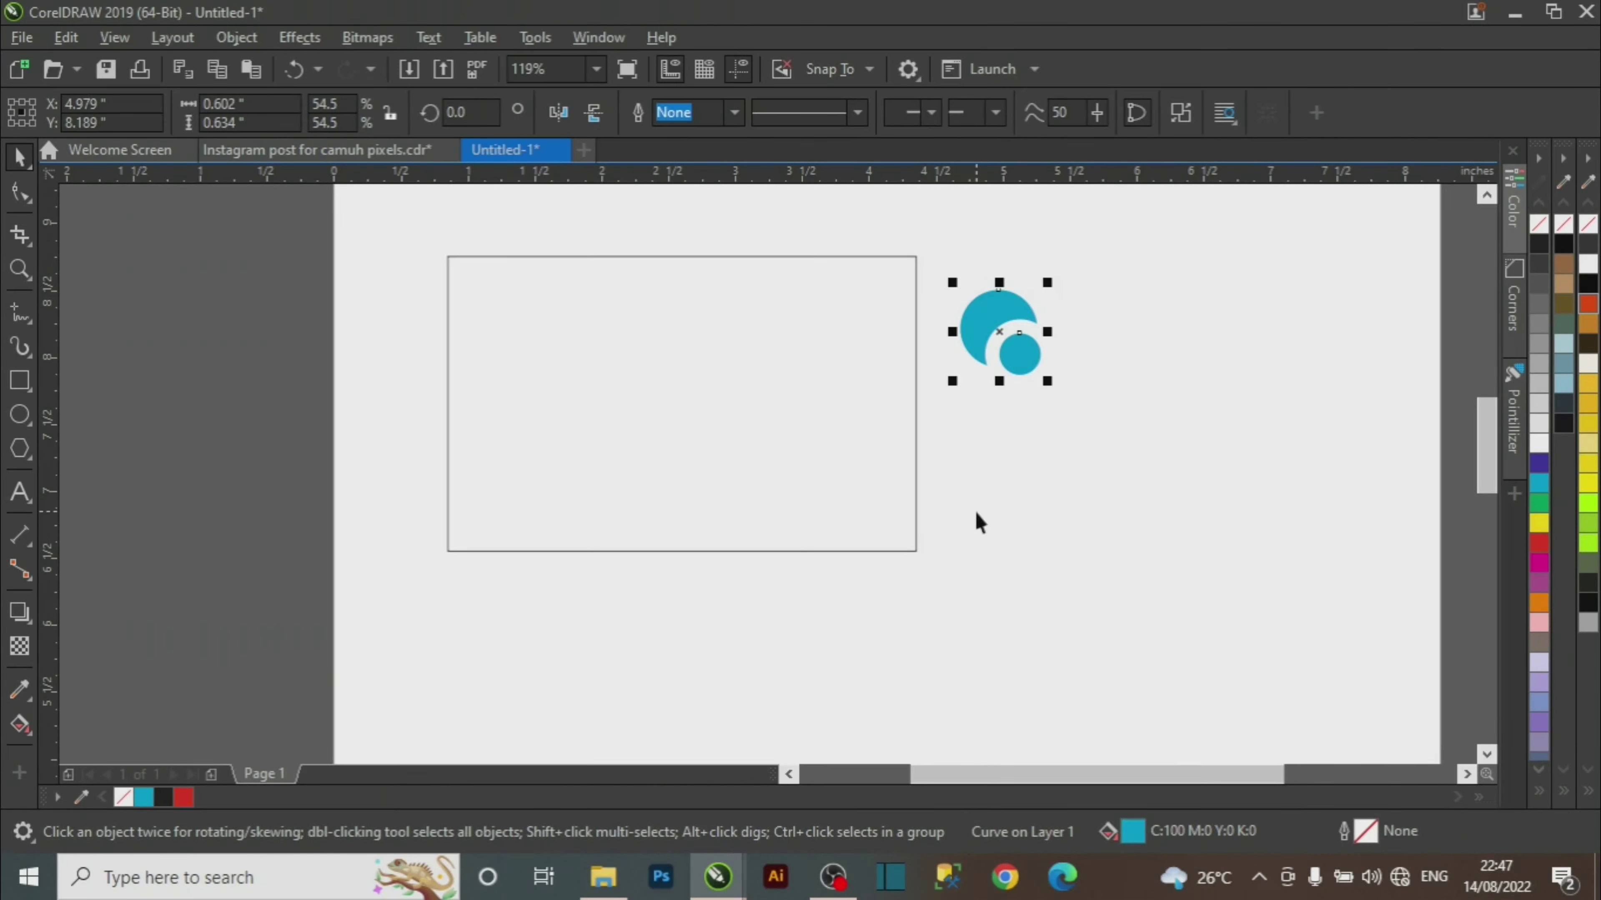
Paste the #0780C6 swatch rectangle into Untitled-1 and set it just right of the logo.
{"action": "key", "text": "Tab"}
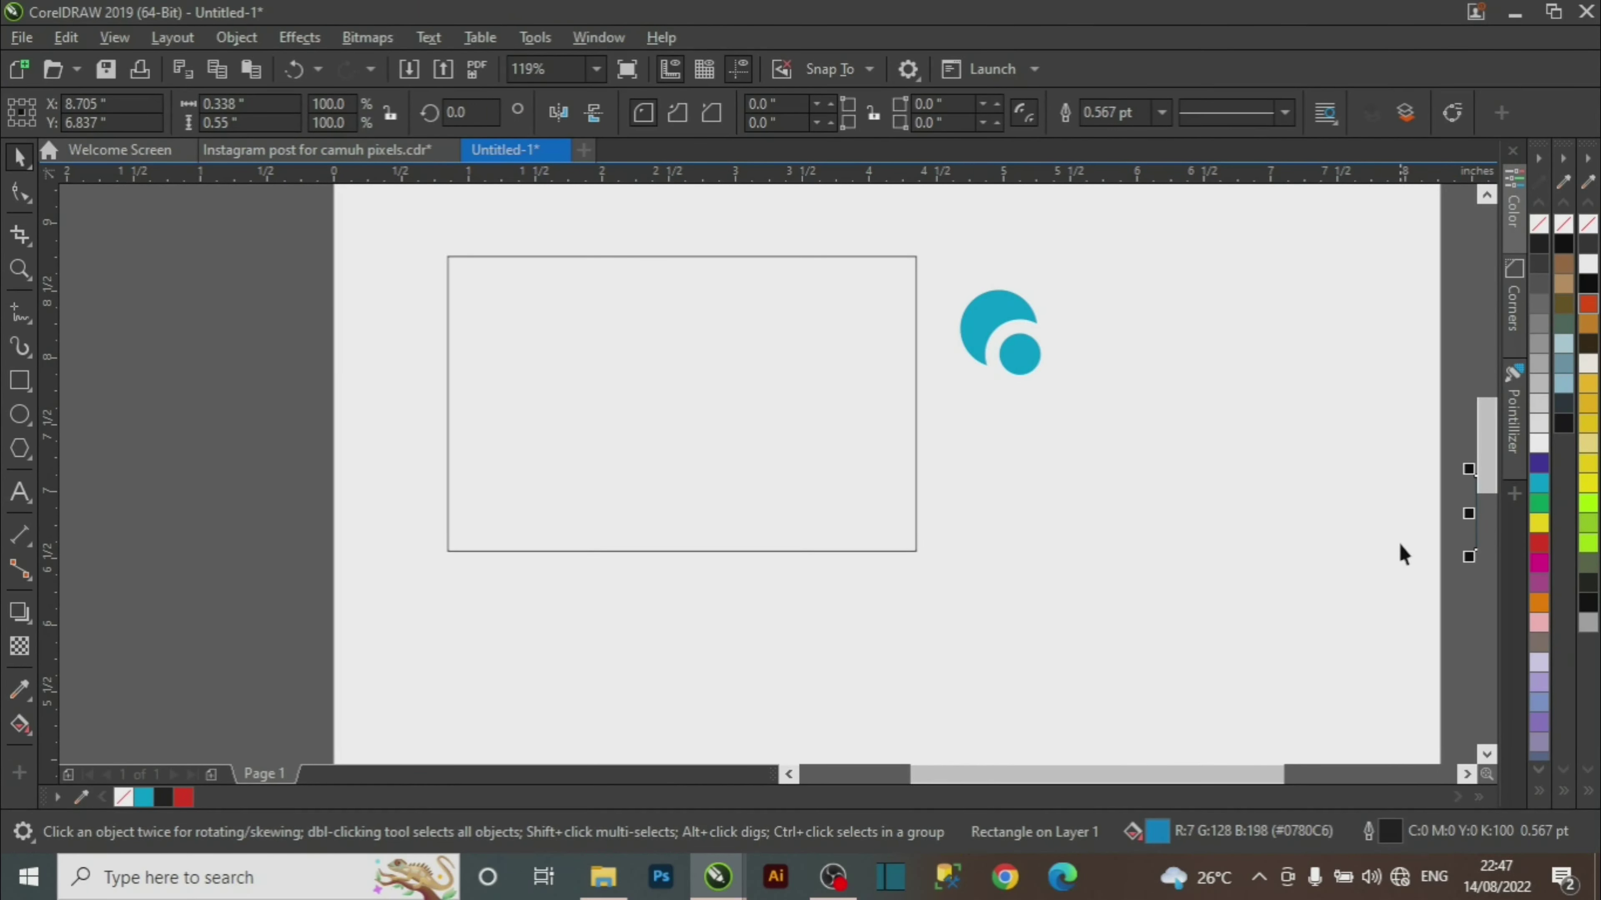
{"action": "key", "text": "z"}
{"action": "right_click", "coordinate": [1260, 542]}
{"action": "key", "text": "space"}
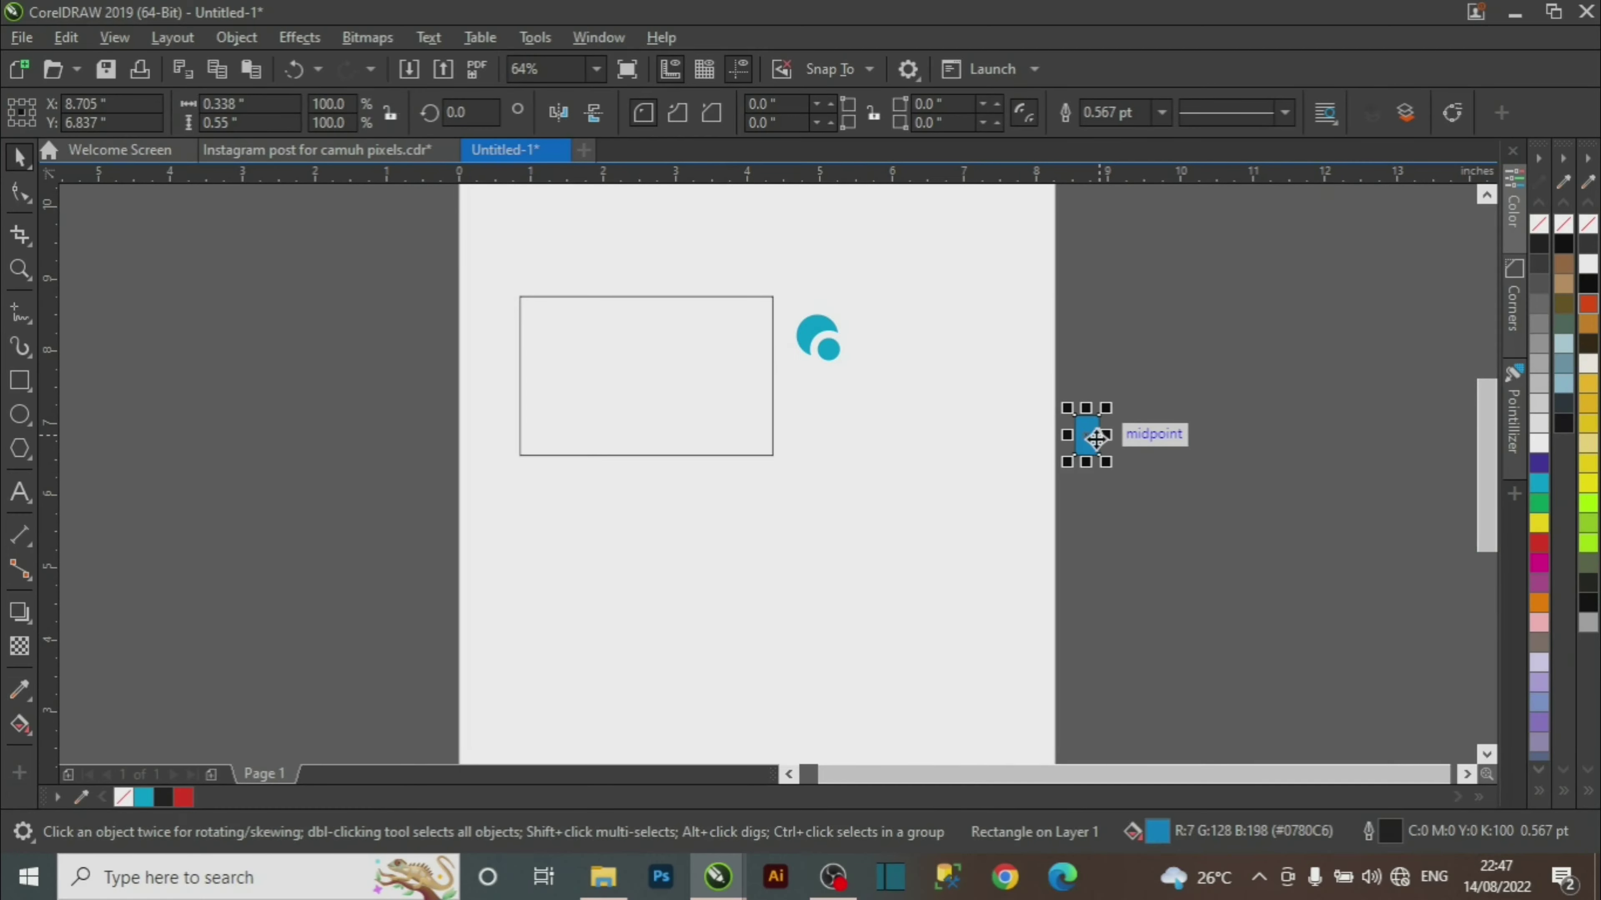
{"action": "left_click_drag", "start_coordinate": [1087, 436], "coordinate": [882, 341]}
{"action": "key", "text": "z"}
{"action": "left_click_drag", "start_coordinate": [688, 291], "coordinate": [992, 451]}
{"action": "key", "text": "space"}
{"action": "left_click_drag", "start_coordinate": [984, 389], "coordinate": [1036, 428]}
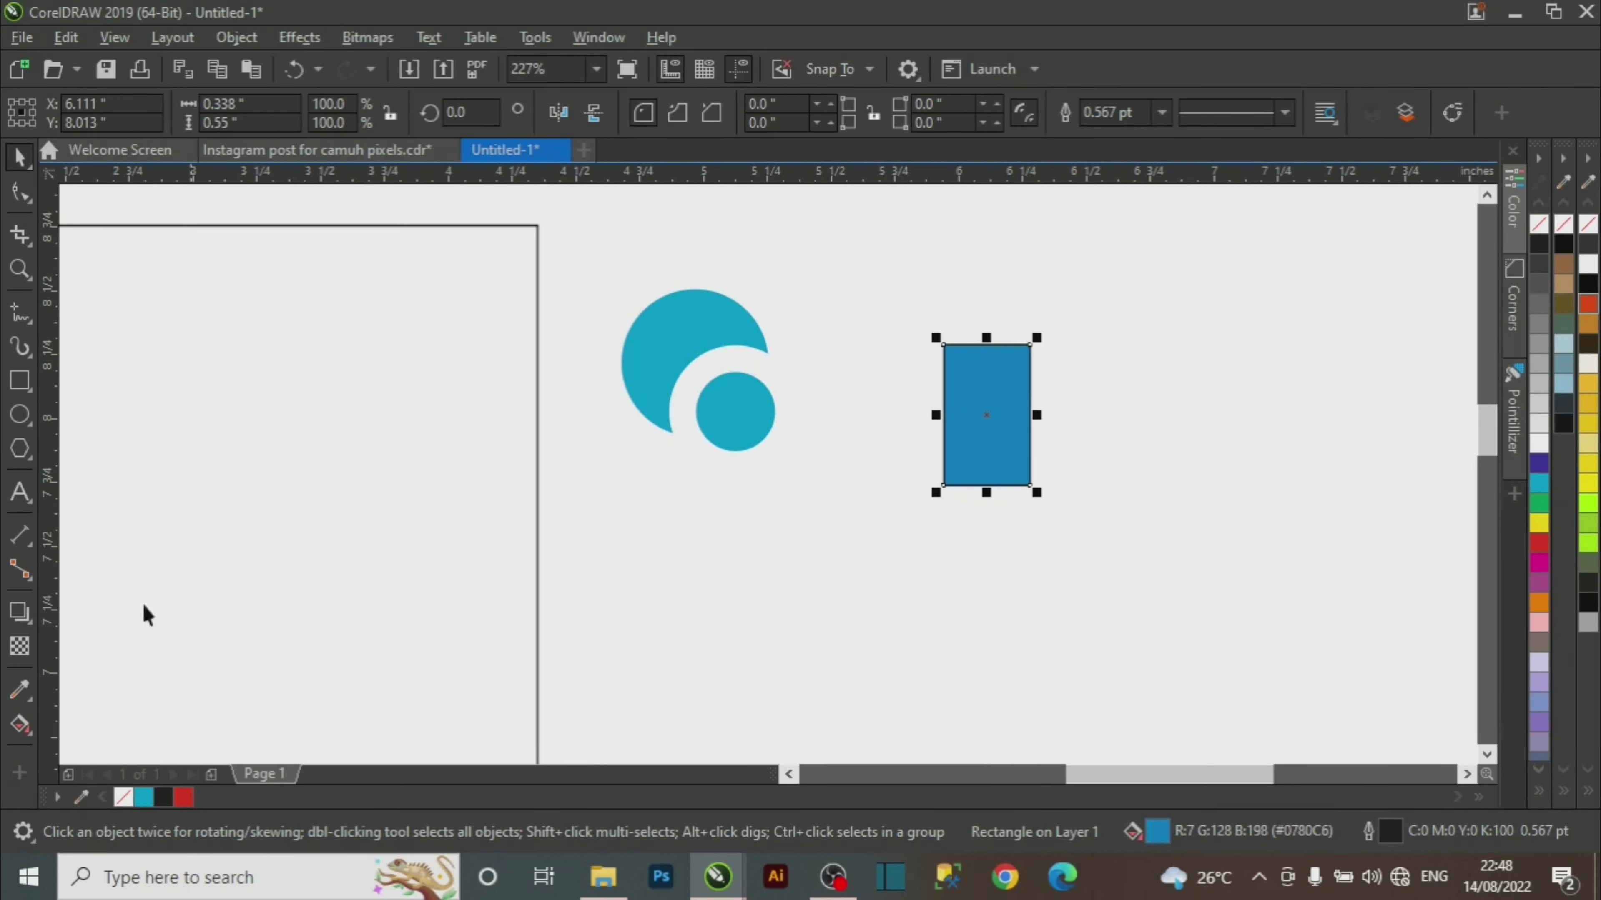
Recolour the logo with the swatch's #0780C6 blue and open Edit > Copy Properties From.
{"action": "left_click", "coordinate": [20, 692]}
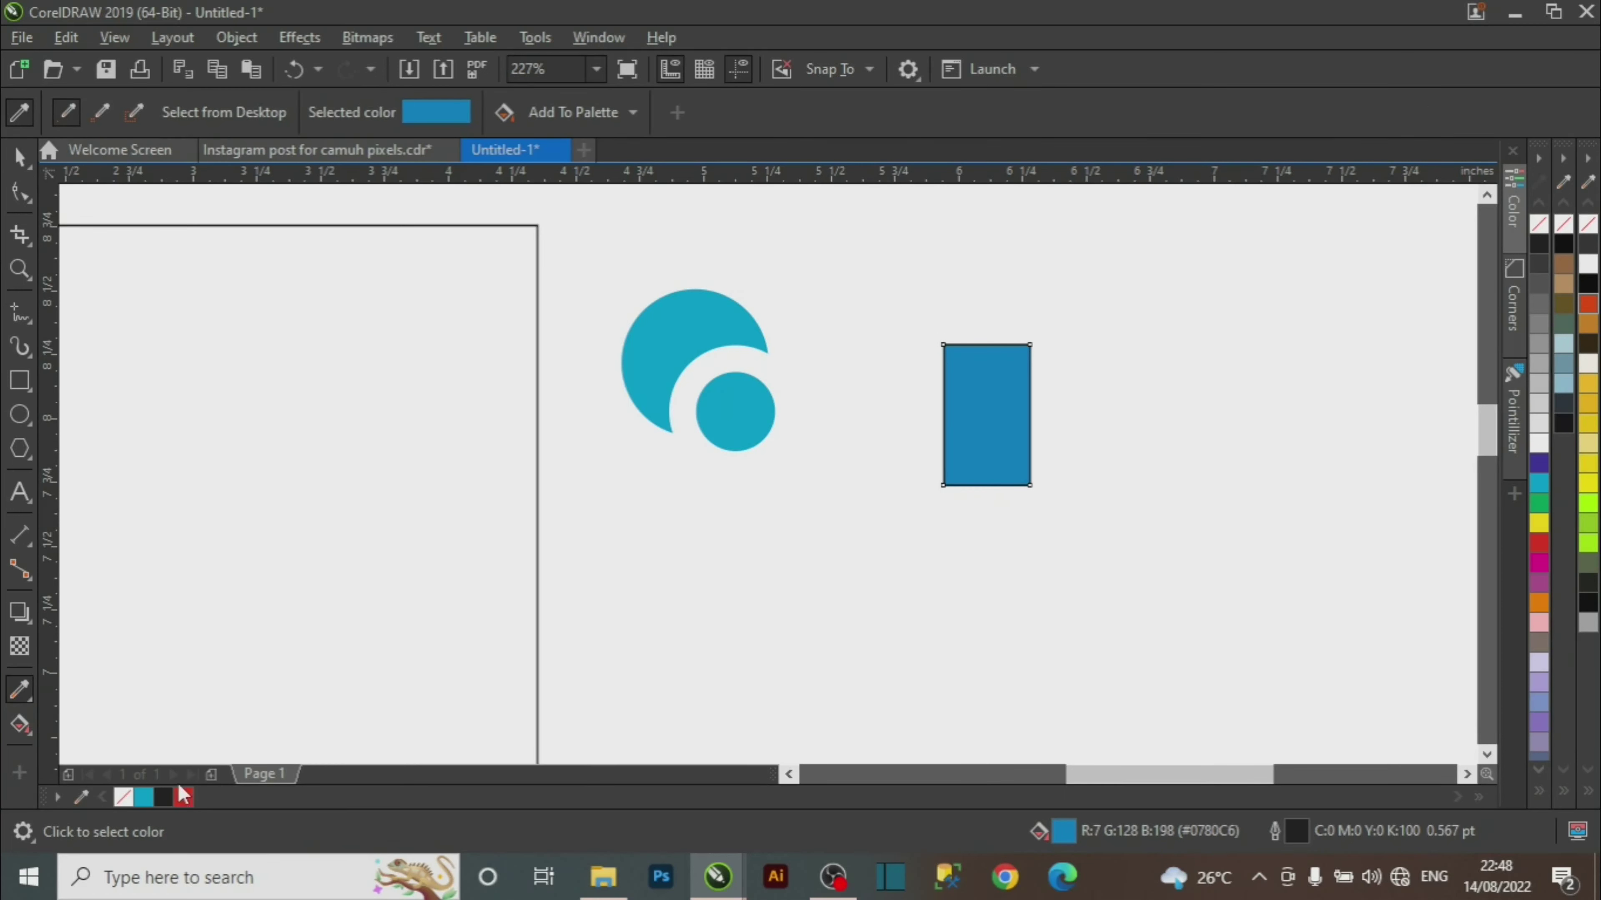
{"action": "left_click", "coordinate": [984, 406]}
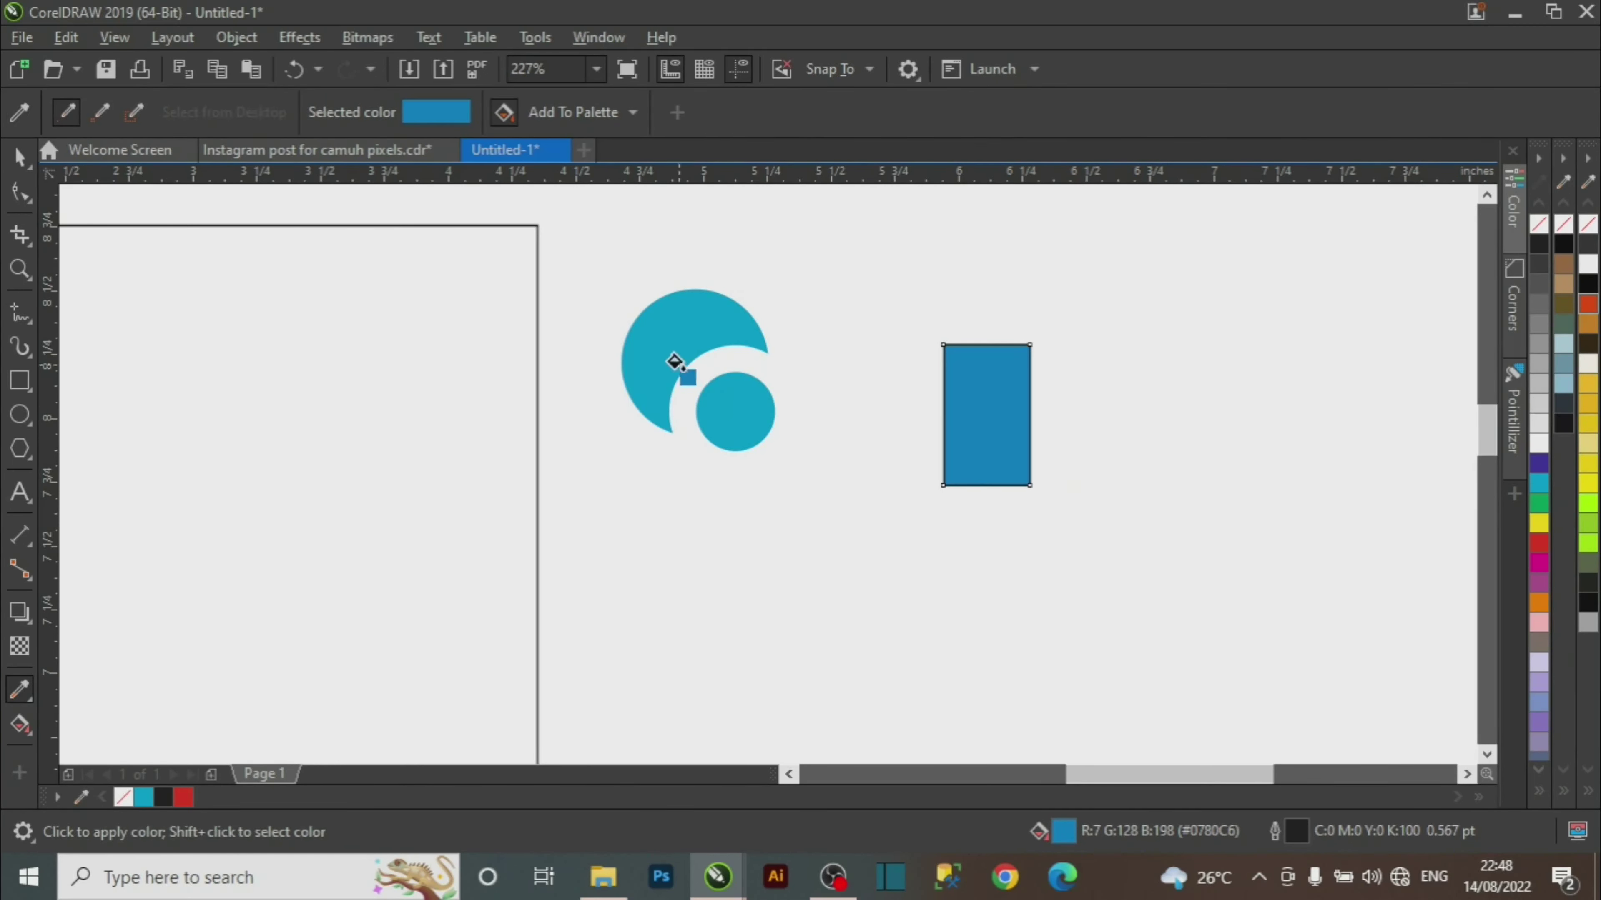
{"action": "left_click", "coordinate": [672, 329]}
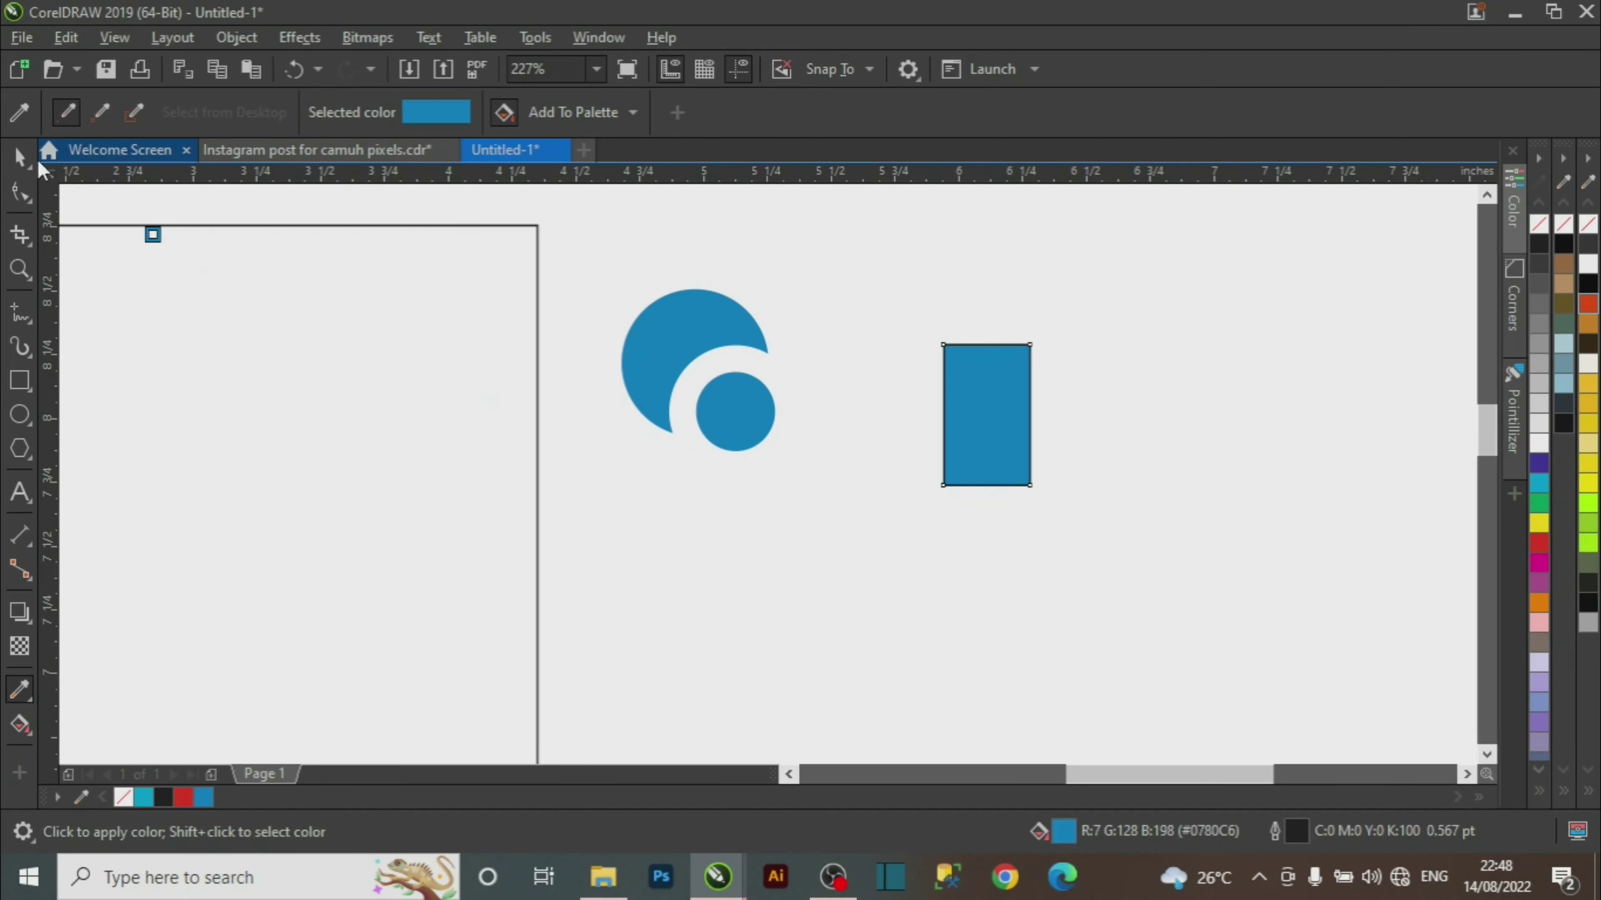
{"action": "left_click", "coordinate": [19, 157]}
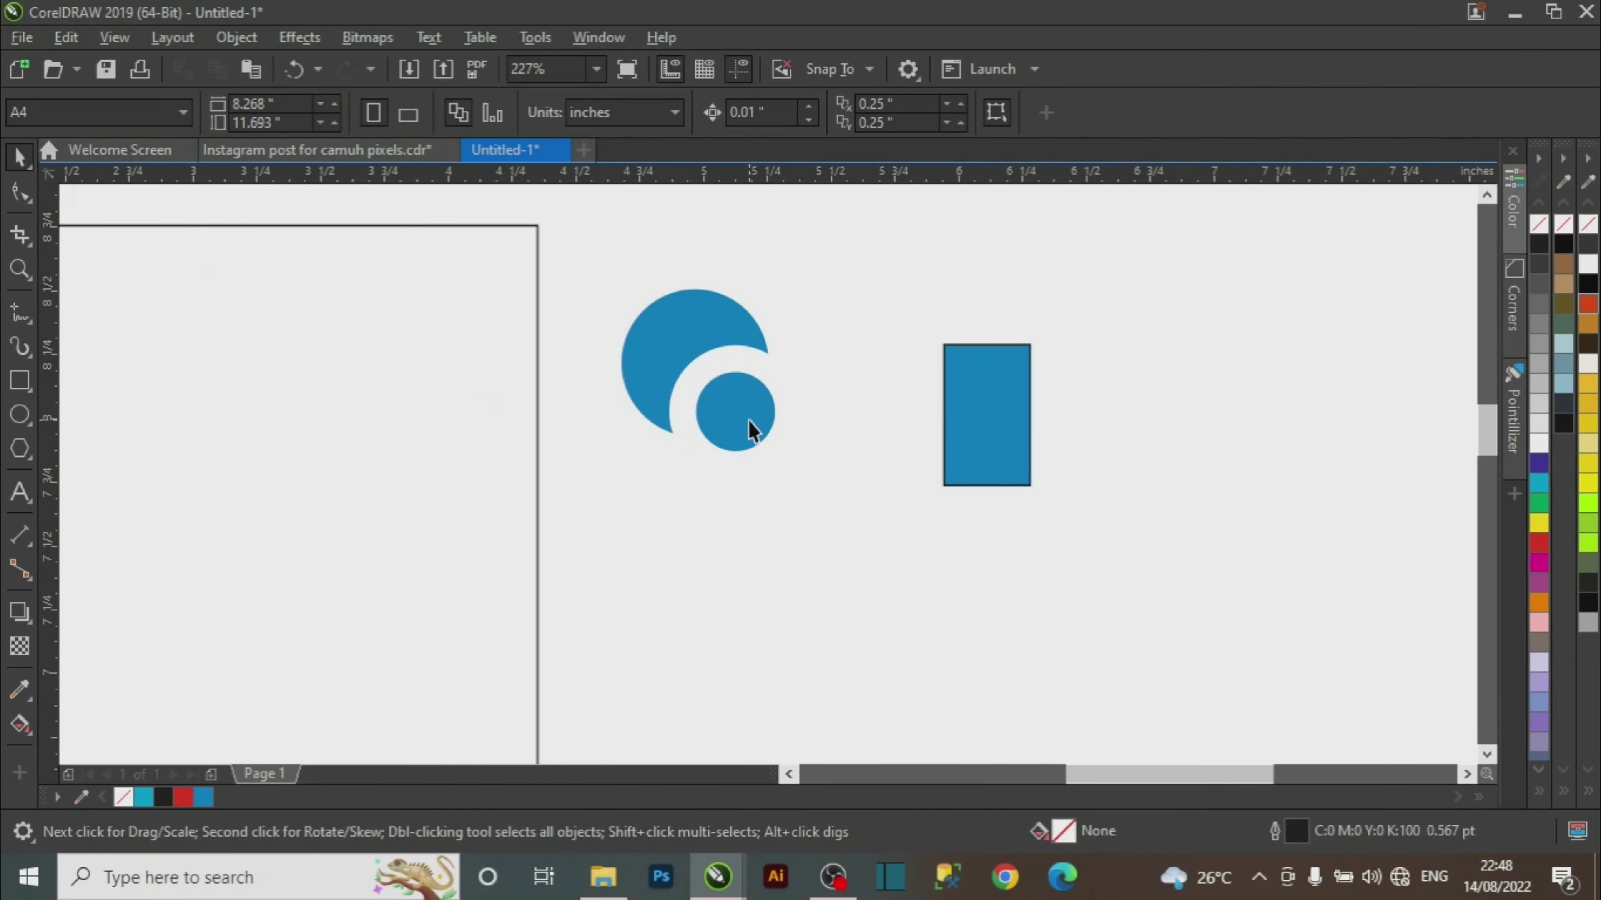
{"action": "left_click_drag", "start_coordinate": [743, 429], "coordinate": [779, 487]}
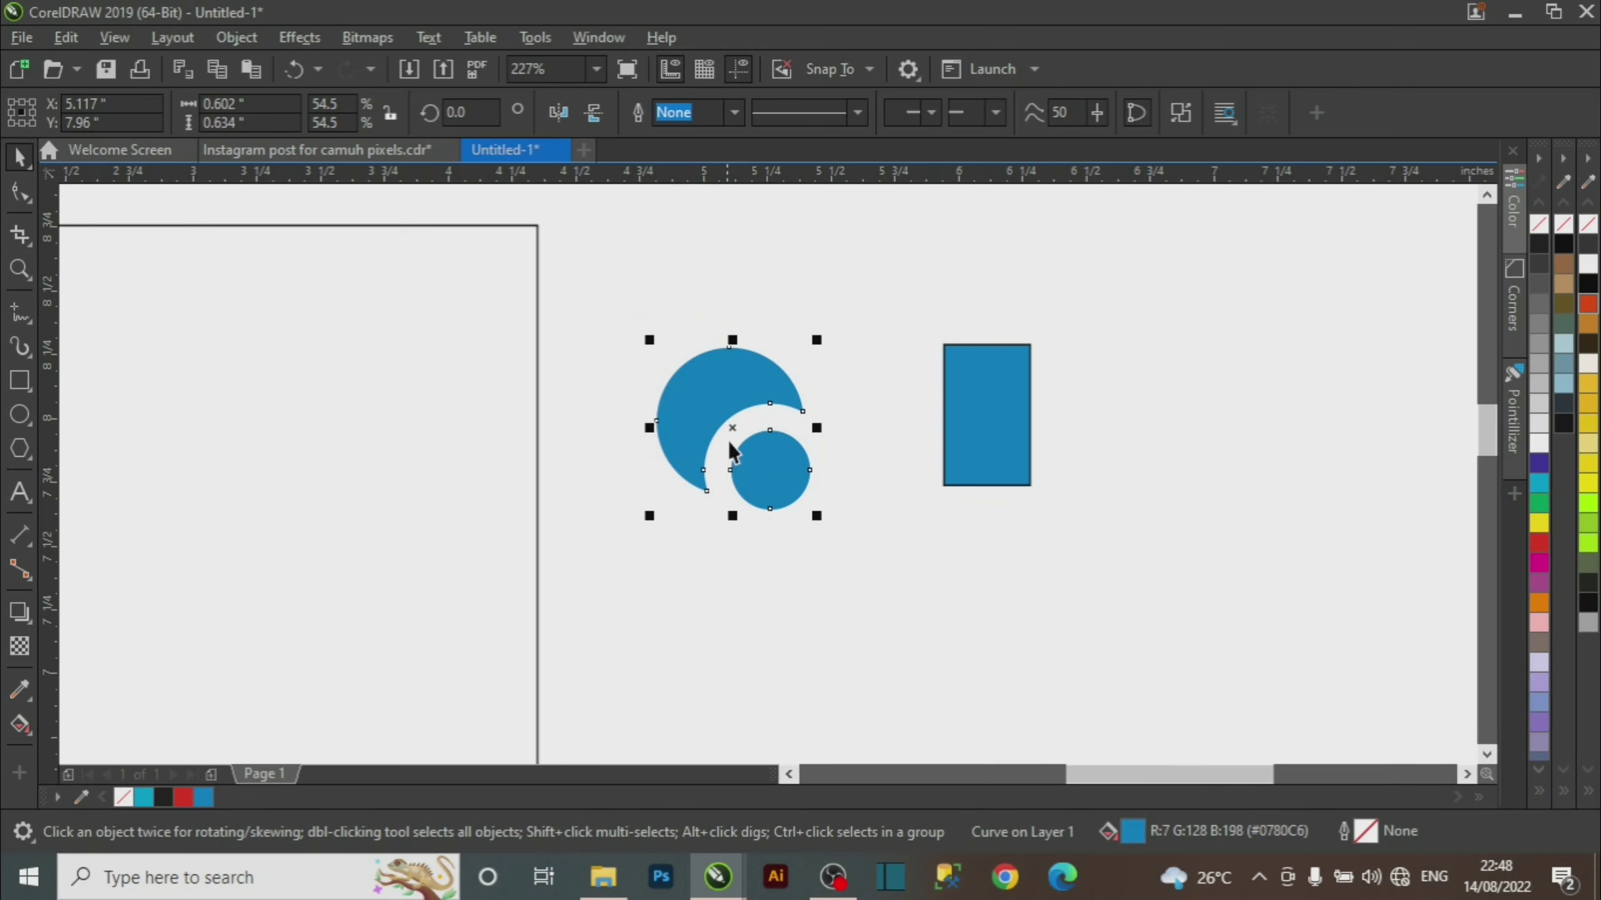
{"action": "left_click_drag", "start_coordinate": [715, 404], "coordinate": [694, 339]}
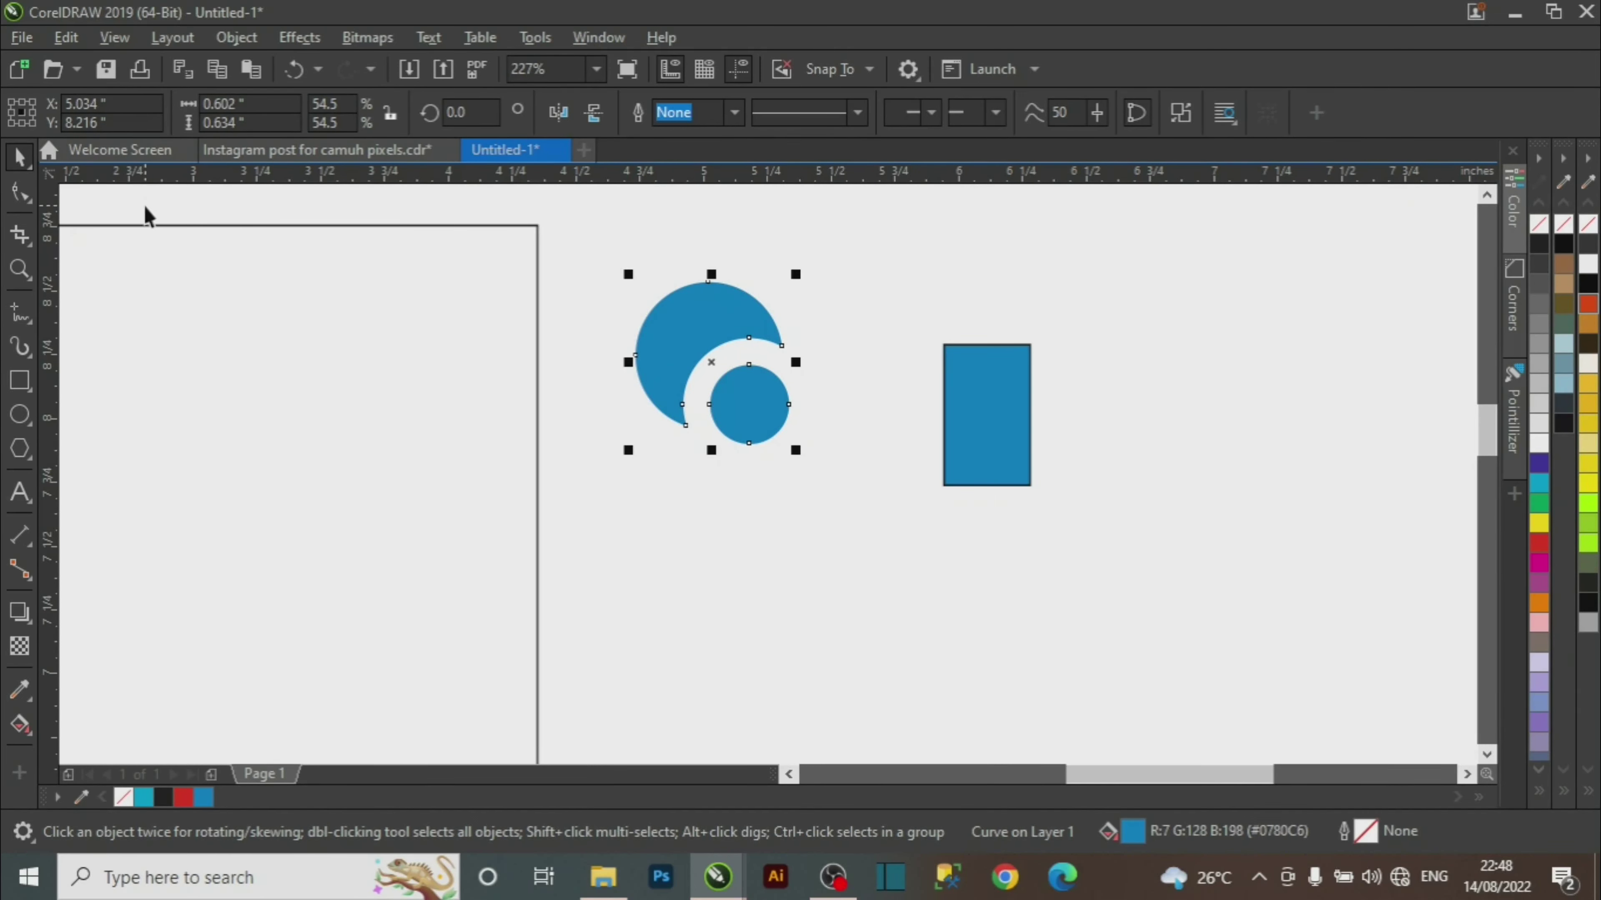
{"action": "left_click", "coordinate": [76, 36]}
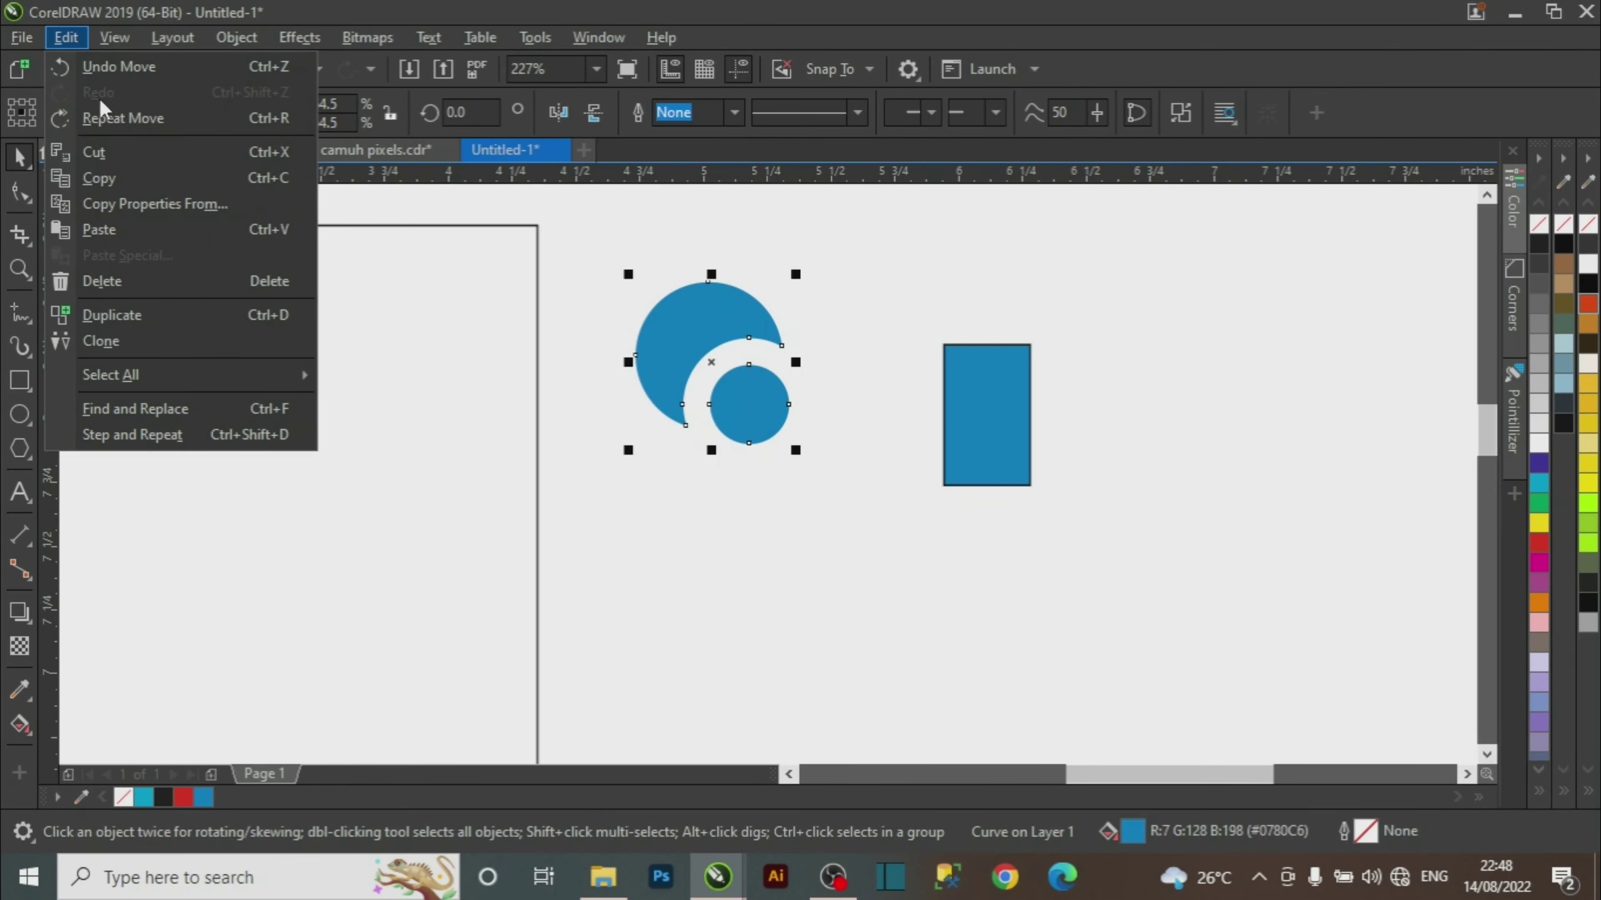
{"action": "left_click", "coordinate": [185, 204]}
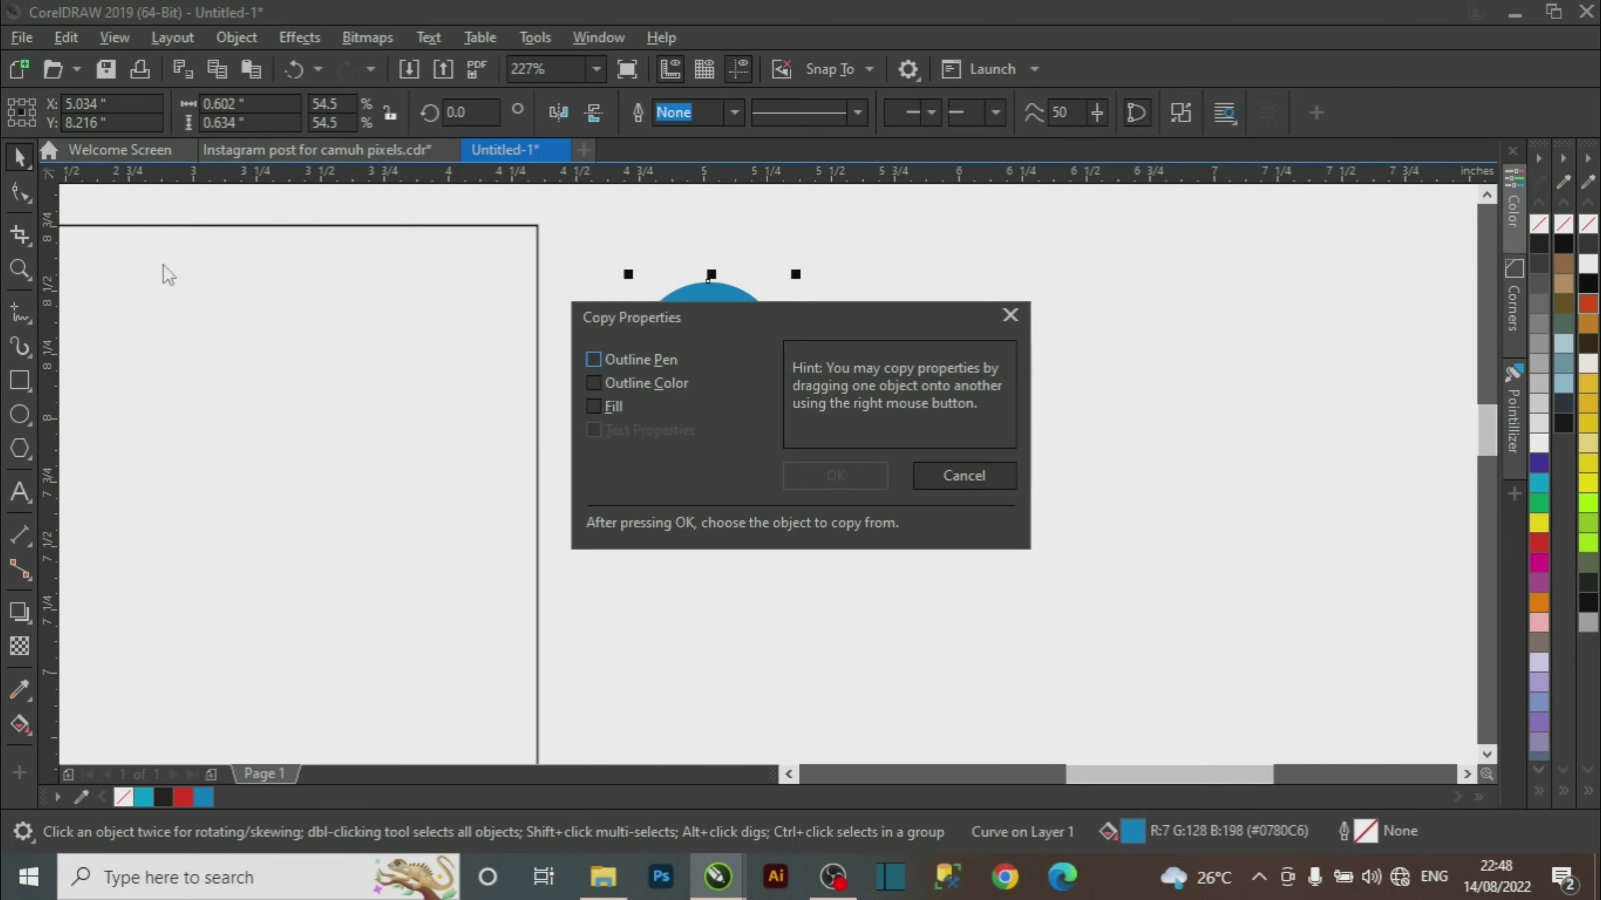
Copy the blue rectangle's outline onto the logo, then strip it using the None swatch.
{"action": "left_click", "coordinate": [612, 357]}
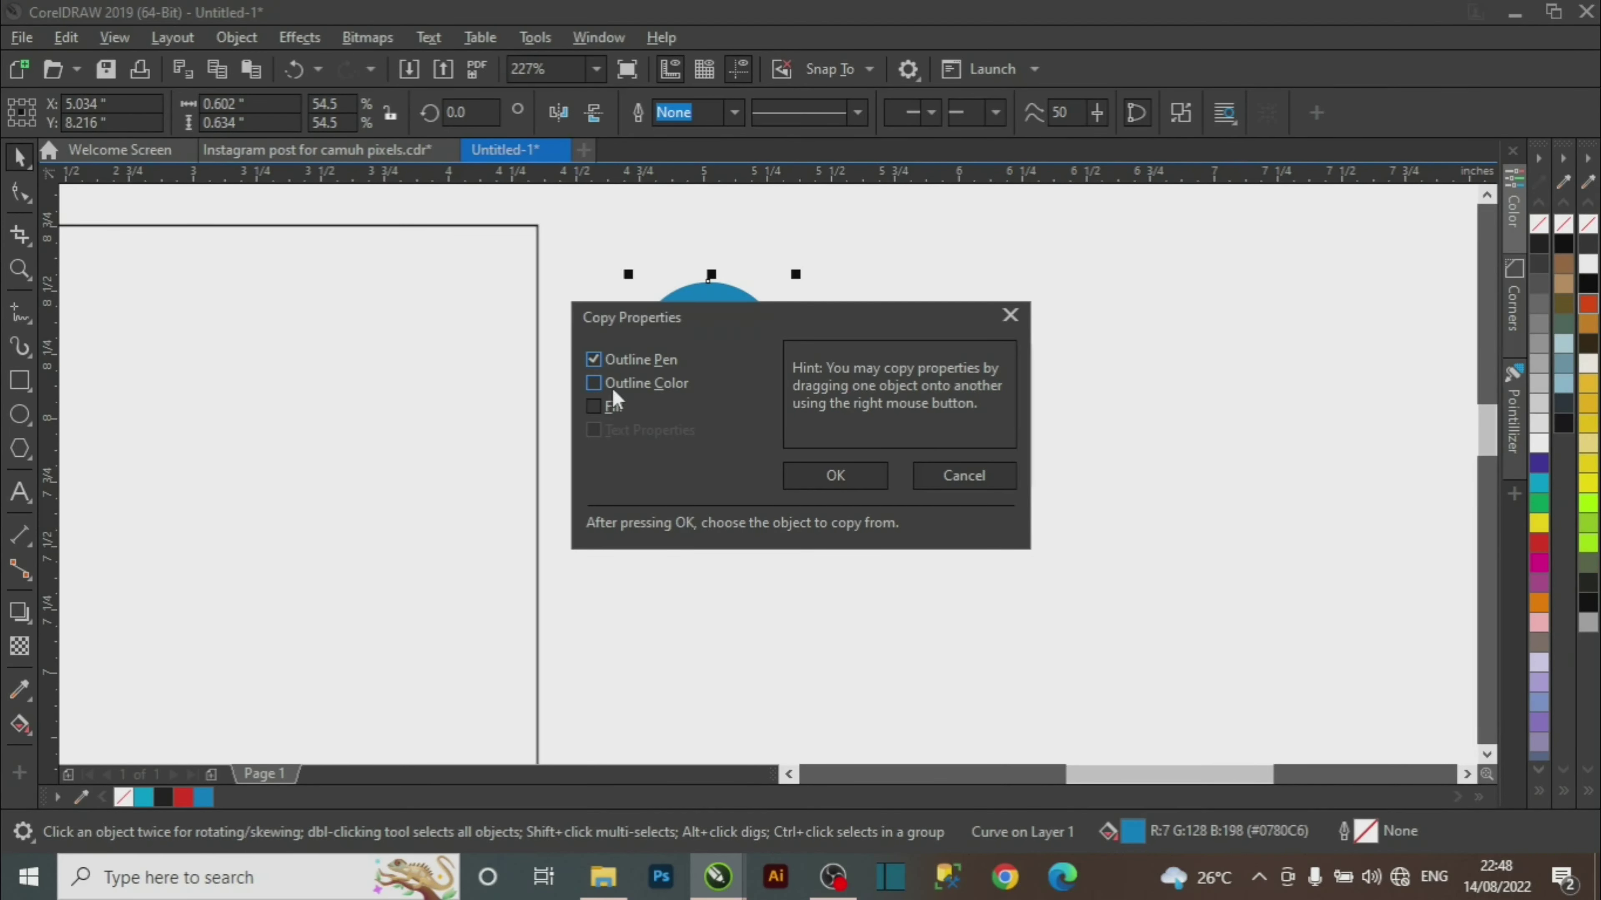
{"action": "left_click", "coordinate": [808, 474]}
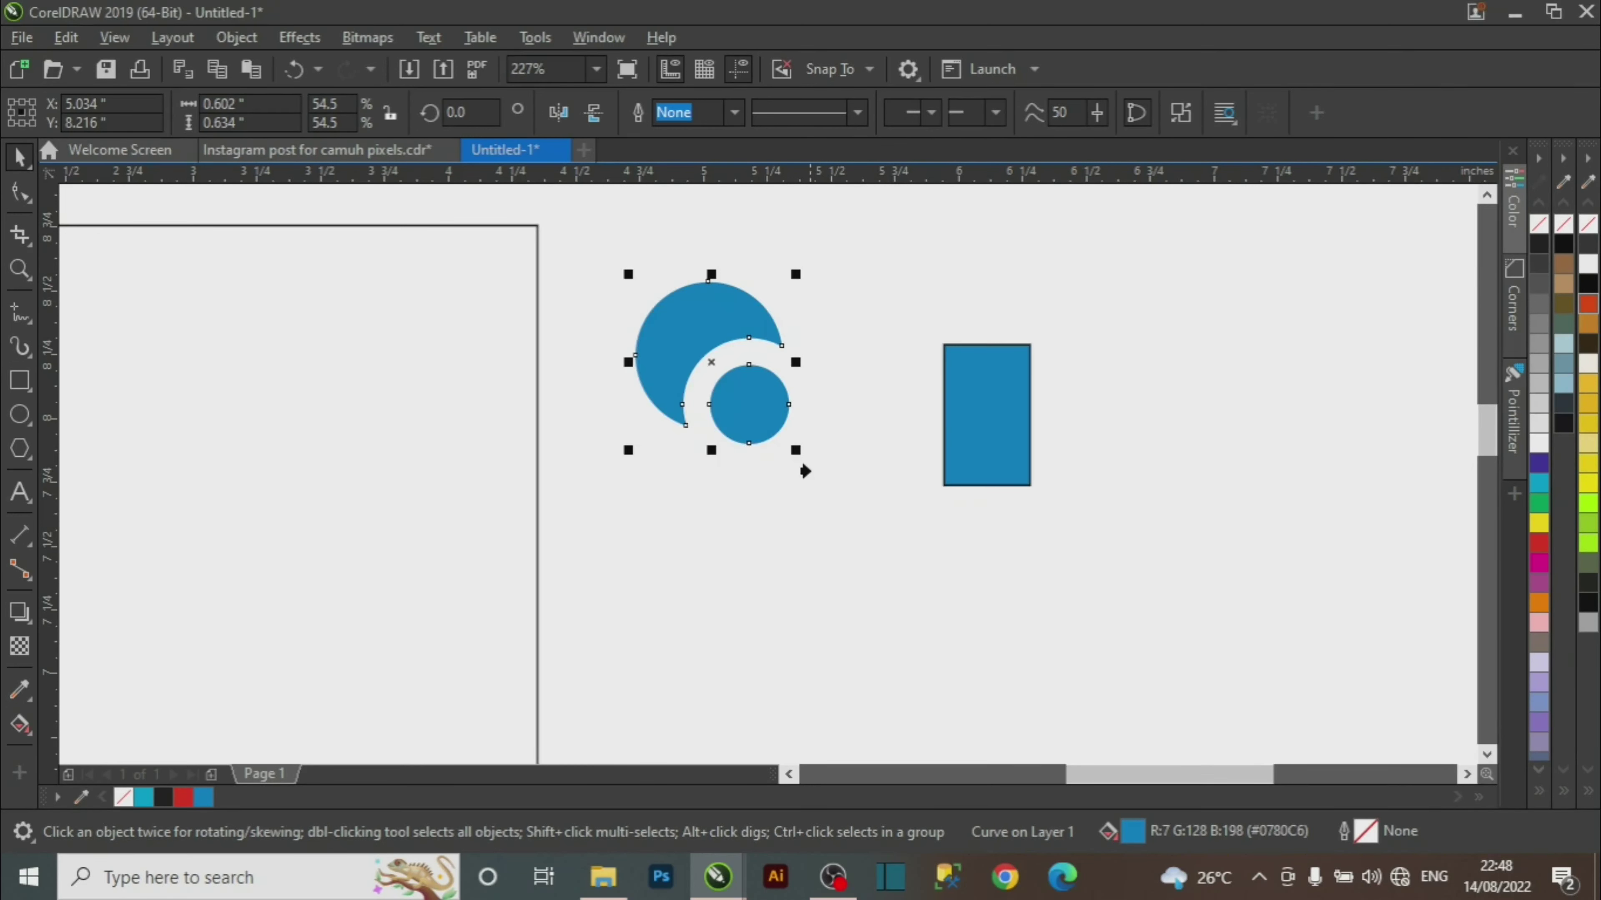
{"action": "left_click", "coordinate": [976, 377]}
{"action": "left_click", "coordinate": [818, 379]}
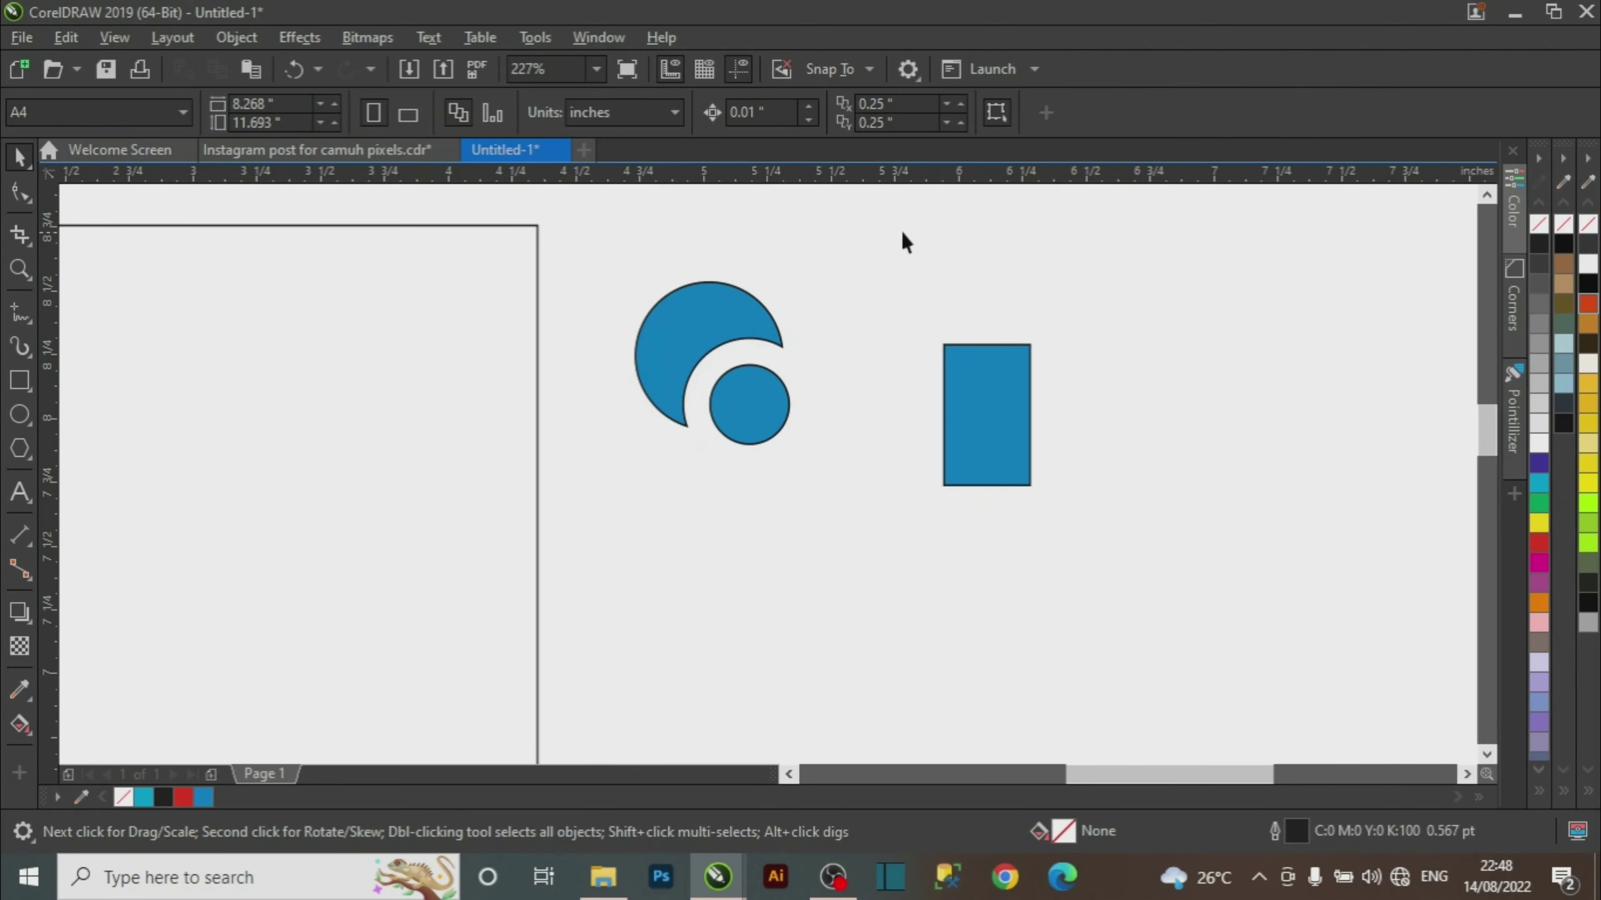
{"action": "left_click_drag", "start_coordinate": [554, 528], "coordinate": [554, 529]}
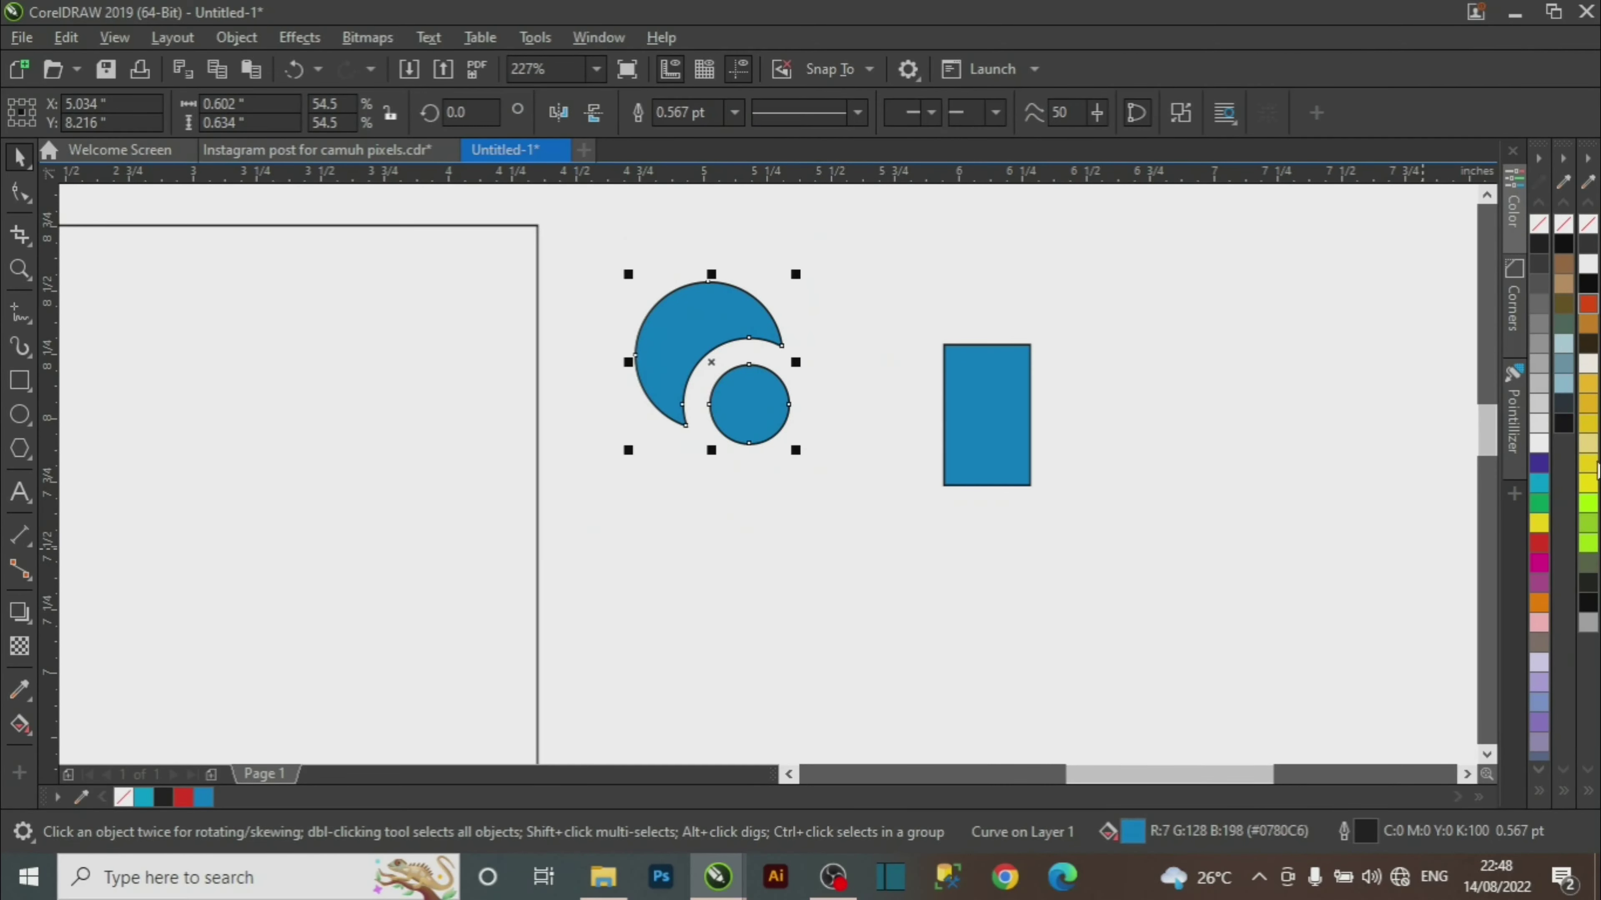
{"action": "right_click", "coordinate": [1539, 223]}
Move the blue logo into the card rectangle.
{"action": "key", "text": "z"}
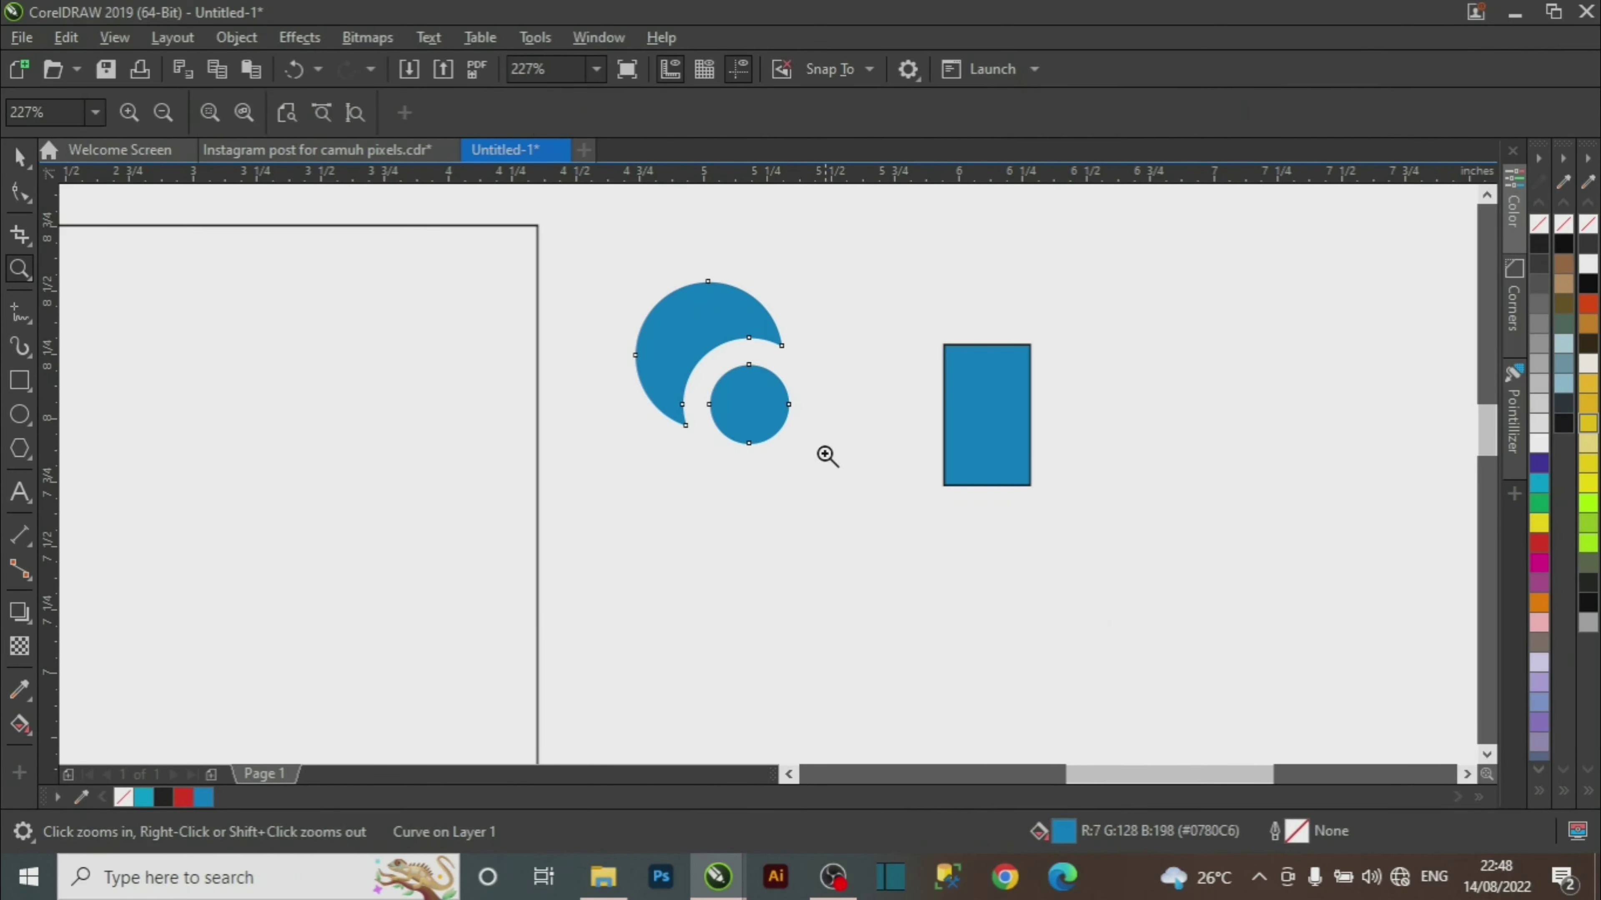
{"action": "right_click", "coordinate": [857, 480]}
{"action": "key", "text": "space"}
{"action": "left_click_drag", "start_coordinate": [823, 343], "coordinate": [647, 361]}
Scale the logo to about 53% and centre it near the rectangle's top.
{"action": "key", "text": "z"}
{"action": "left_click_drag", "start_coordinate": [471, 257], "coordinate": [876, 527]}
{"action": "key", "text": "space"}
{"action": "left_click_drag", "start_coordinate": [1108, 276], "coordinate": [694, 448]}
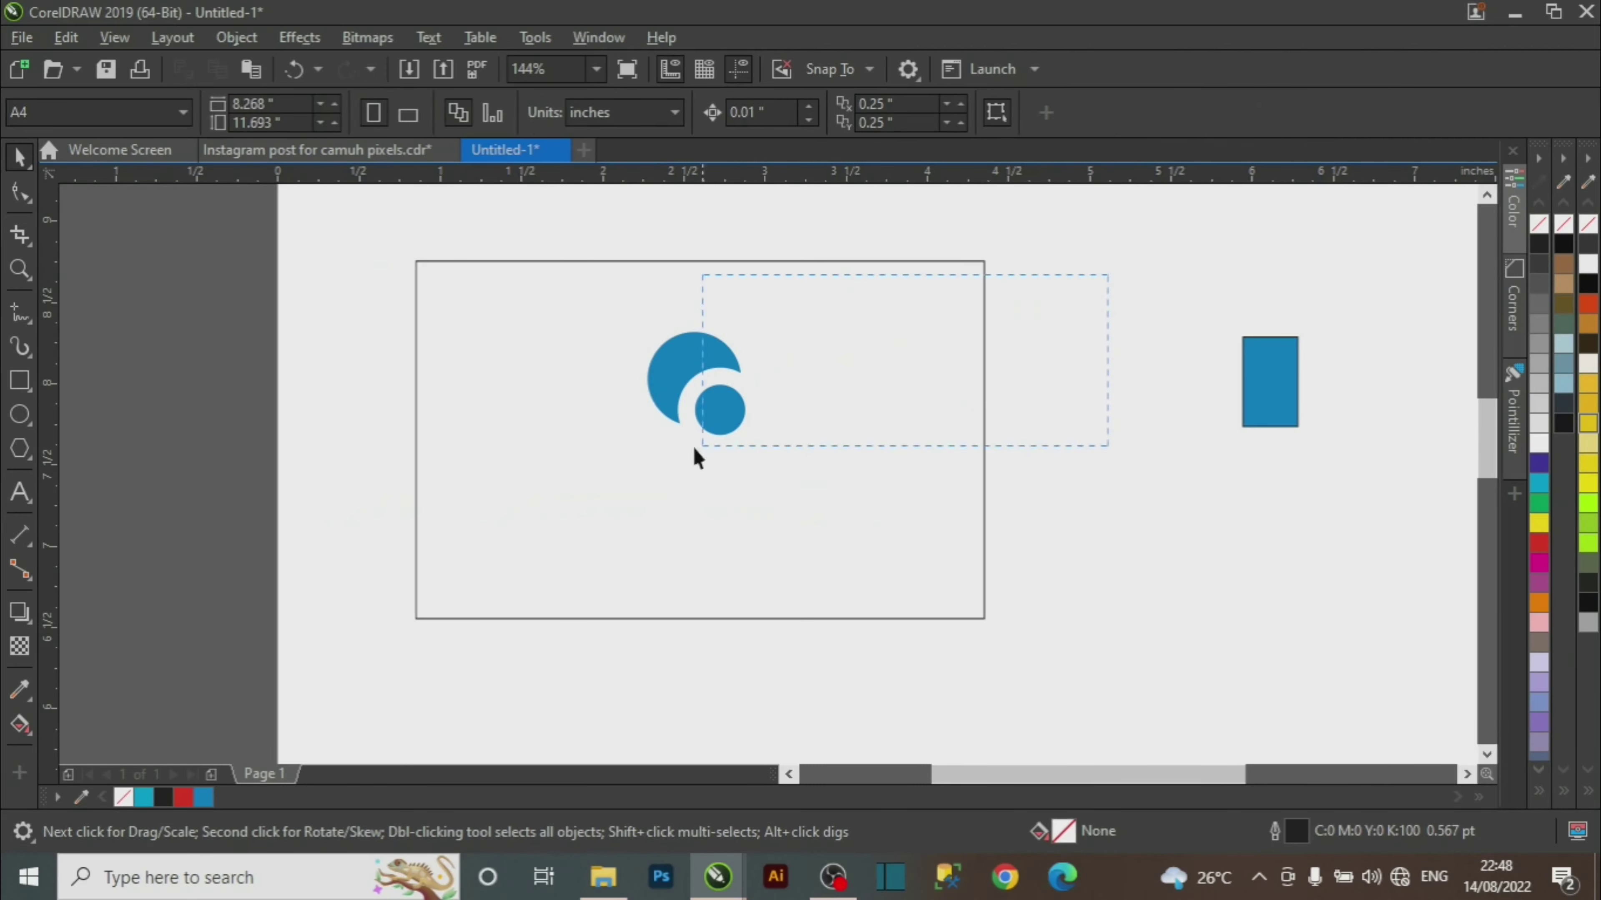
{"action": "left_click_drag", "start_coordinate": [526, 531], "coordinate": [527, 531]}
{"action": "mouse_move", "coordinate": [751, 445]}
{"action": "left_mouse_down"}
{"action": "mouse_move", "coordinate": [747, 425]}
{"action": "mouse_move", "coordinate": [736, 435]}
{"action": "left_mouse_up"}
{"action": "left_click_drag", "start_coordinate": [672, 348], "coordinate": [683, 368]}
{"action": "key", "text": "z"}
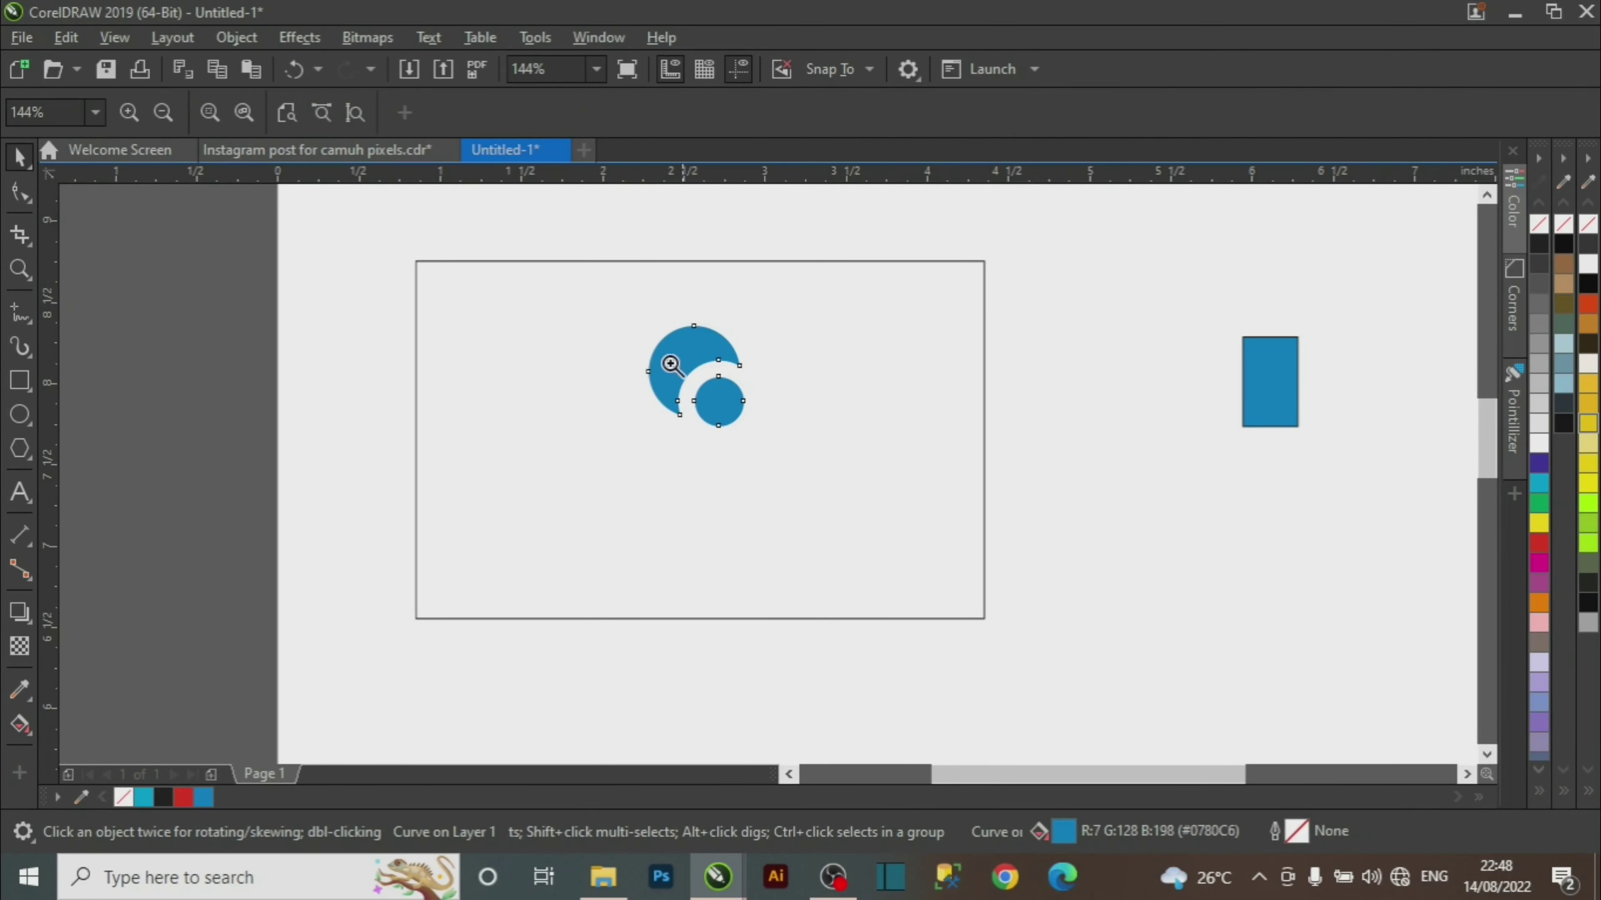
{"action": "left_click_drag", "start_coordinate": [334, 235], "coordinate": [1088, 689]}
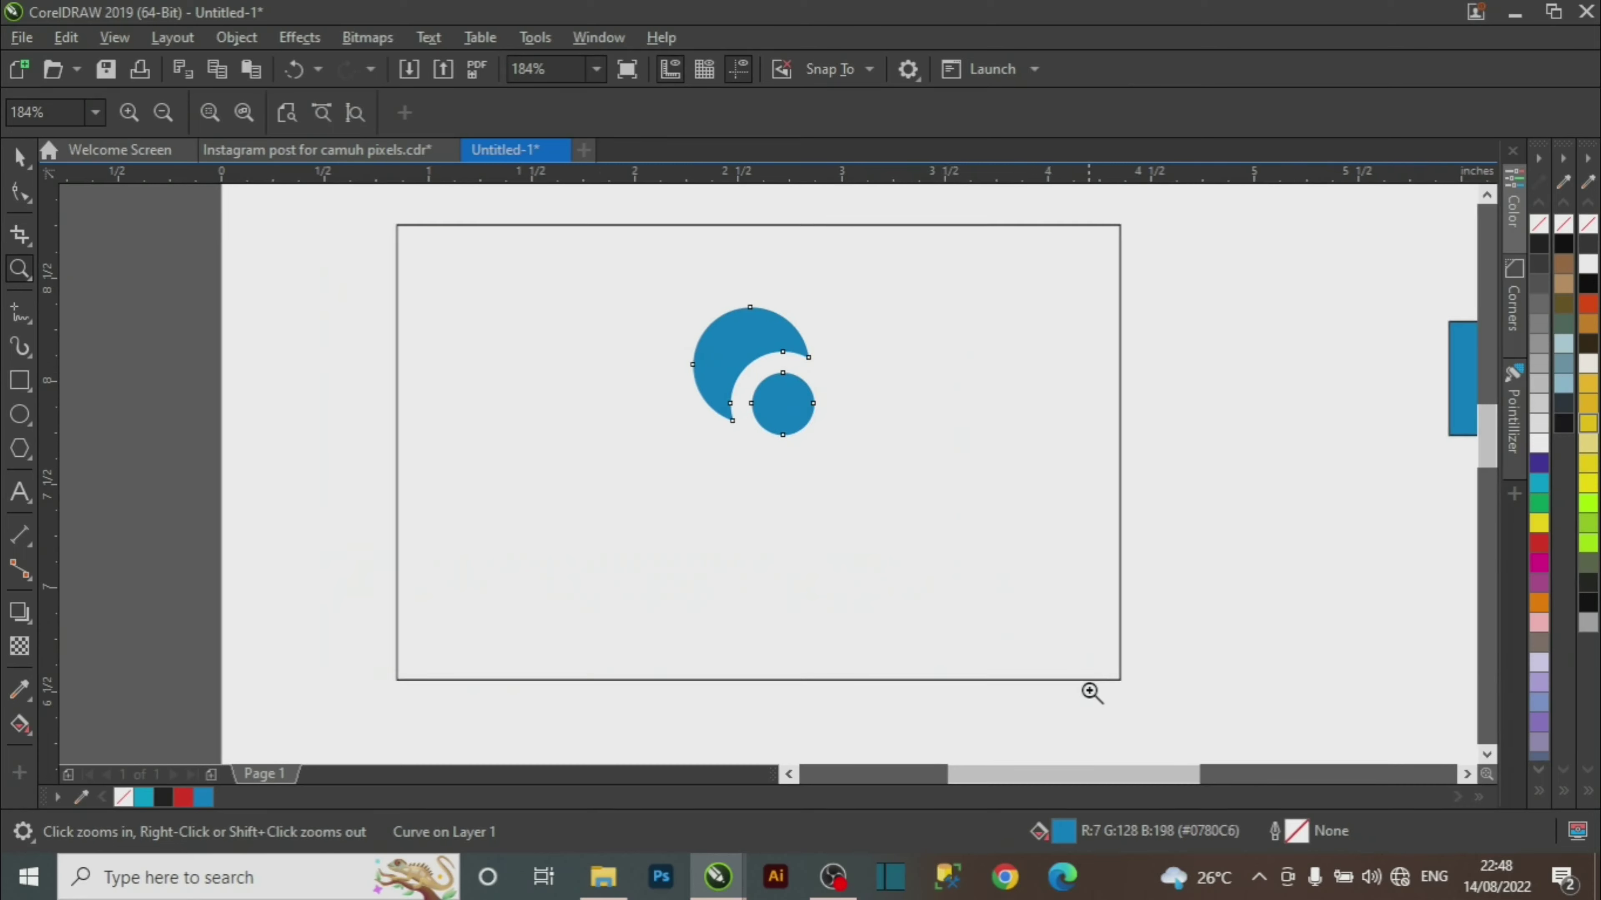
{"action": "key", "text": "space"}
{"action": "left_click", "coordinate": [1217, 478]}
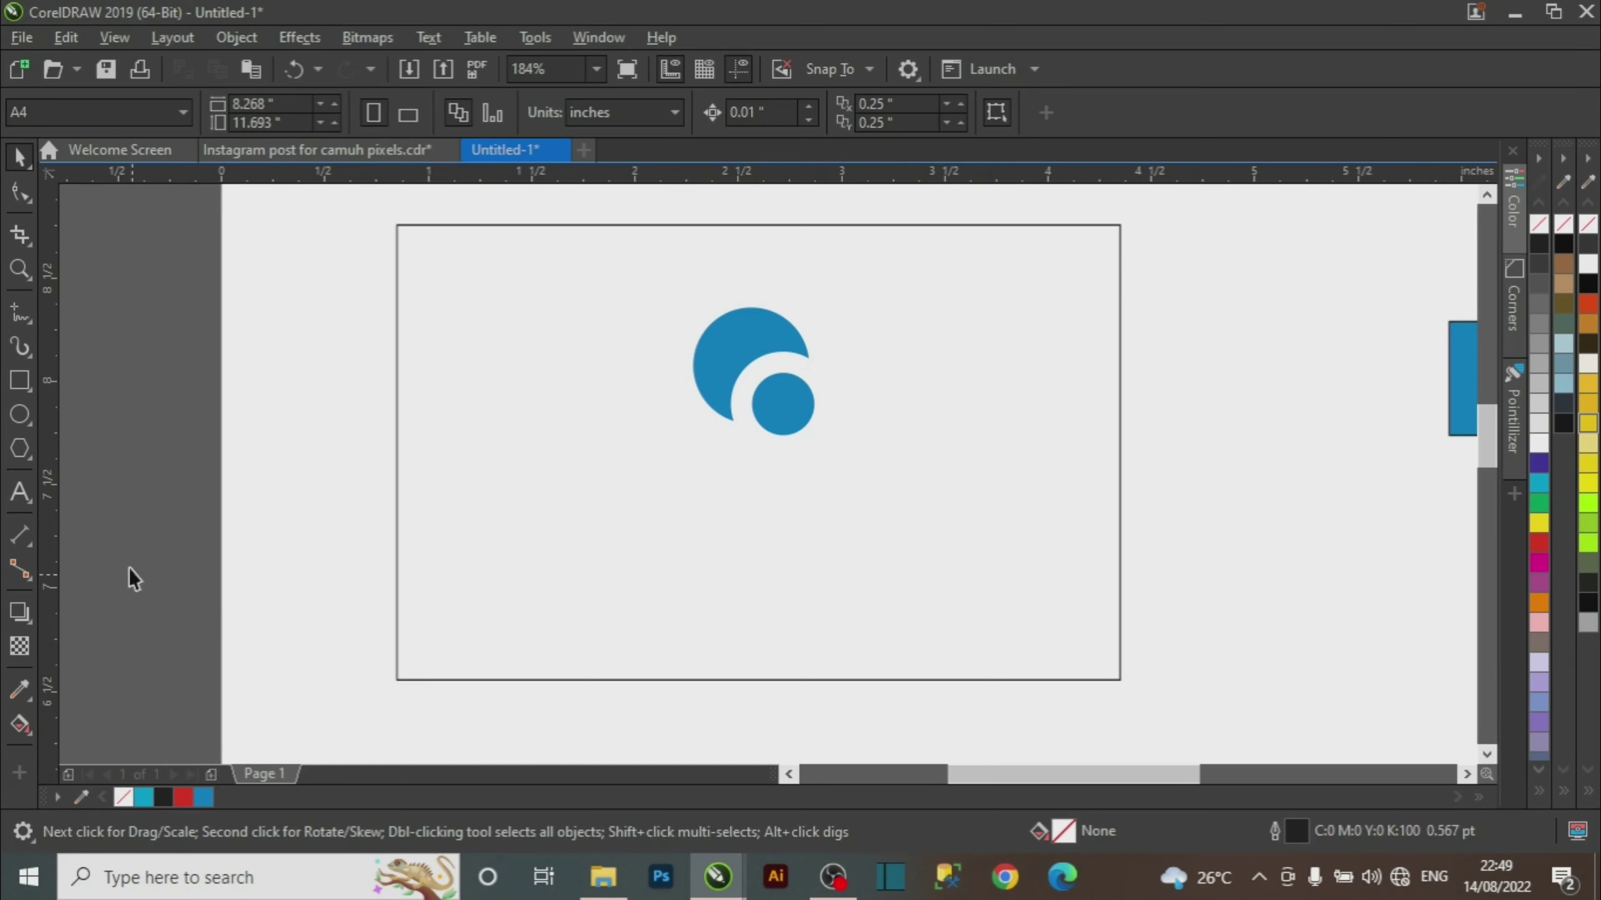
In the new card document, type MASTERPIECE below the blue logo.
{"action": "left_click", "coordinate": [363, 160]}
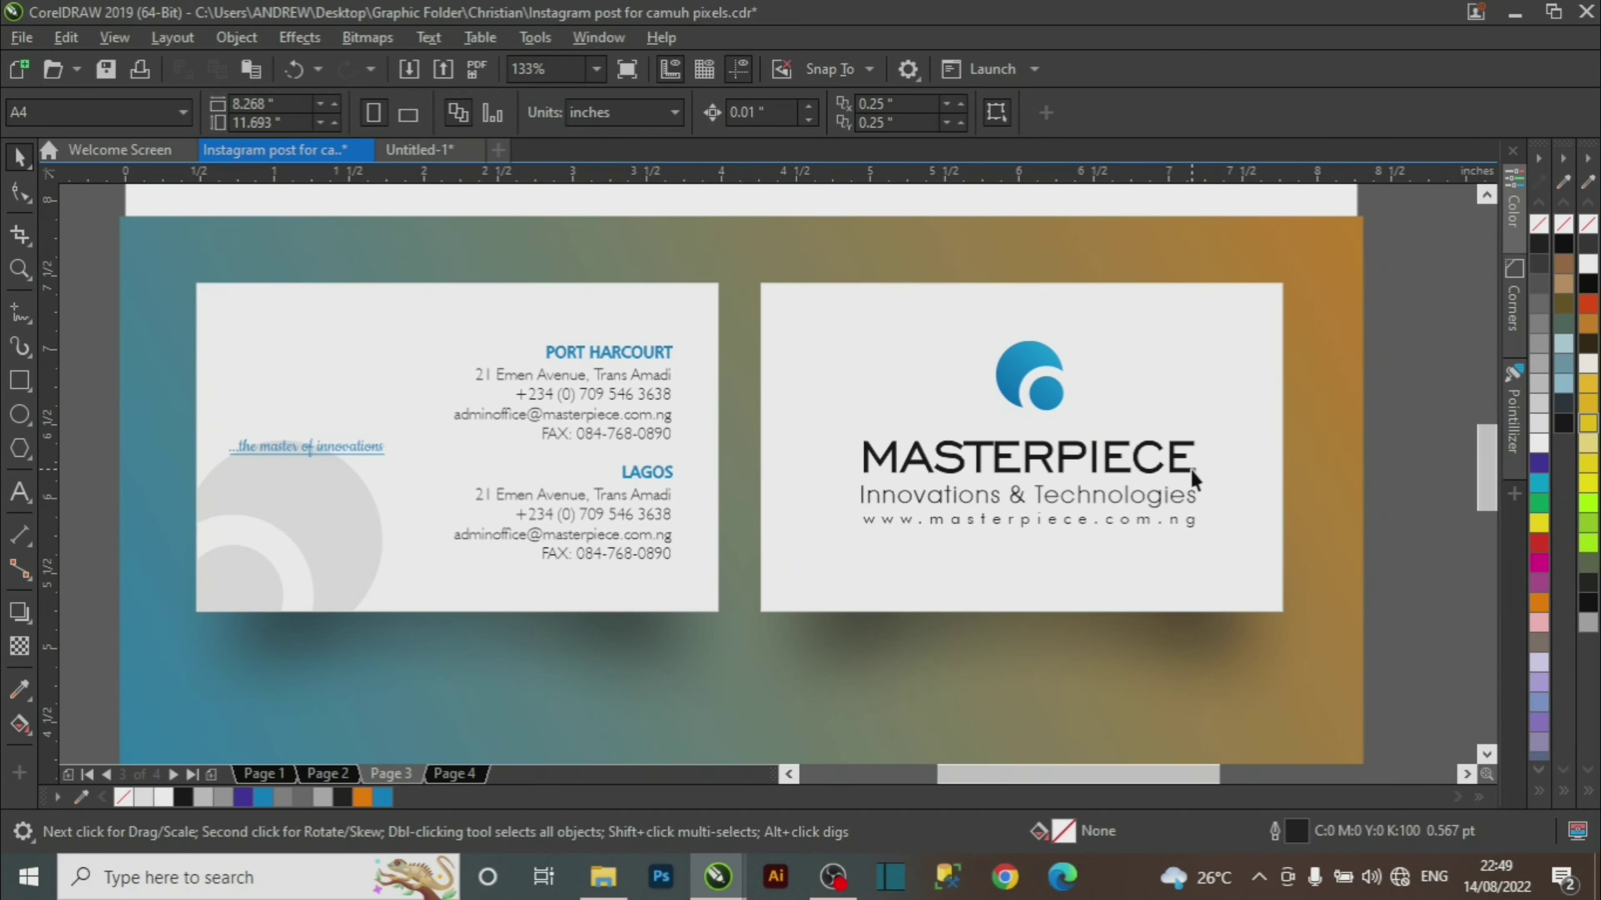
{"action": "left_click", "coordinate": [420, 150]}
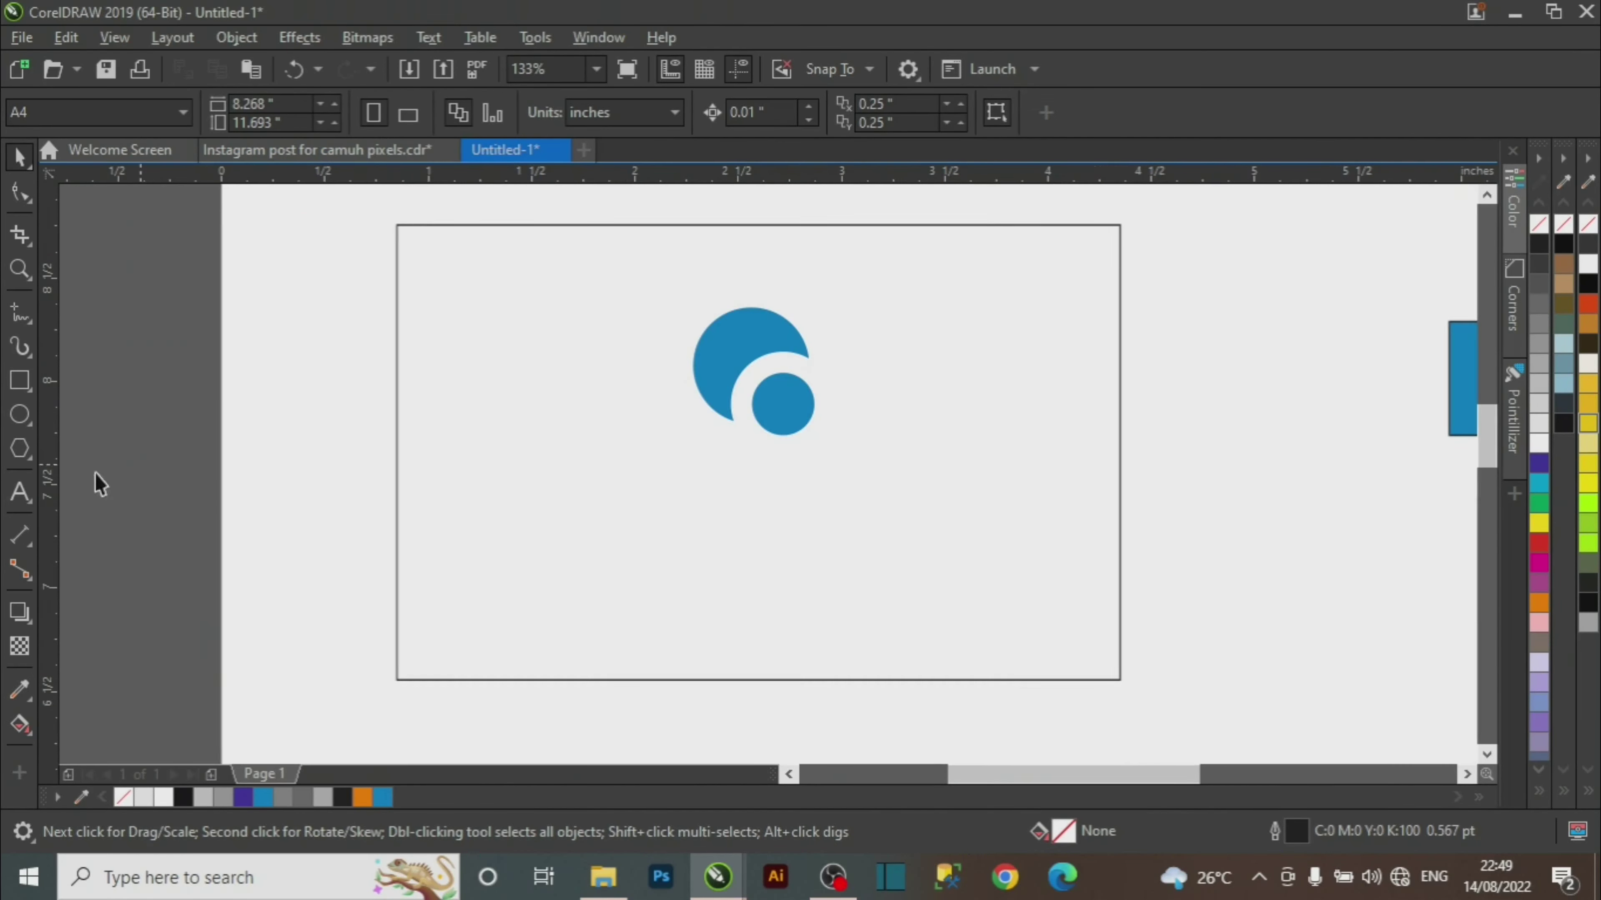
{"action": "left_click", "coordinate": [20, 493]}
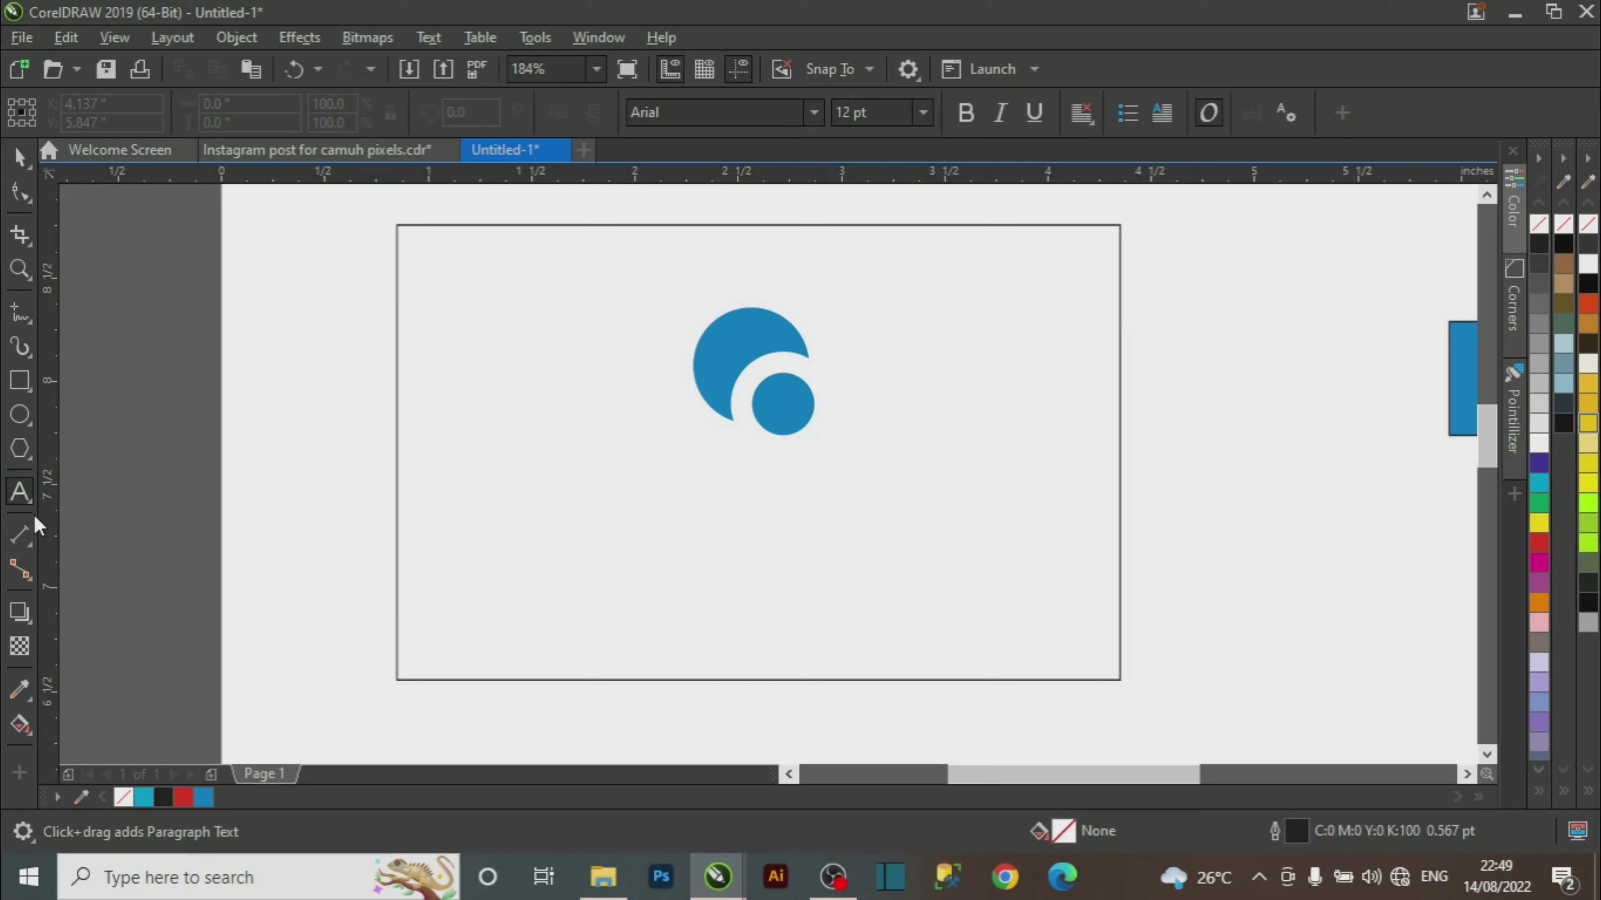
{"action": "left_click", "coordinate": [492, 548]}
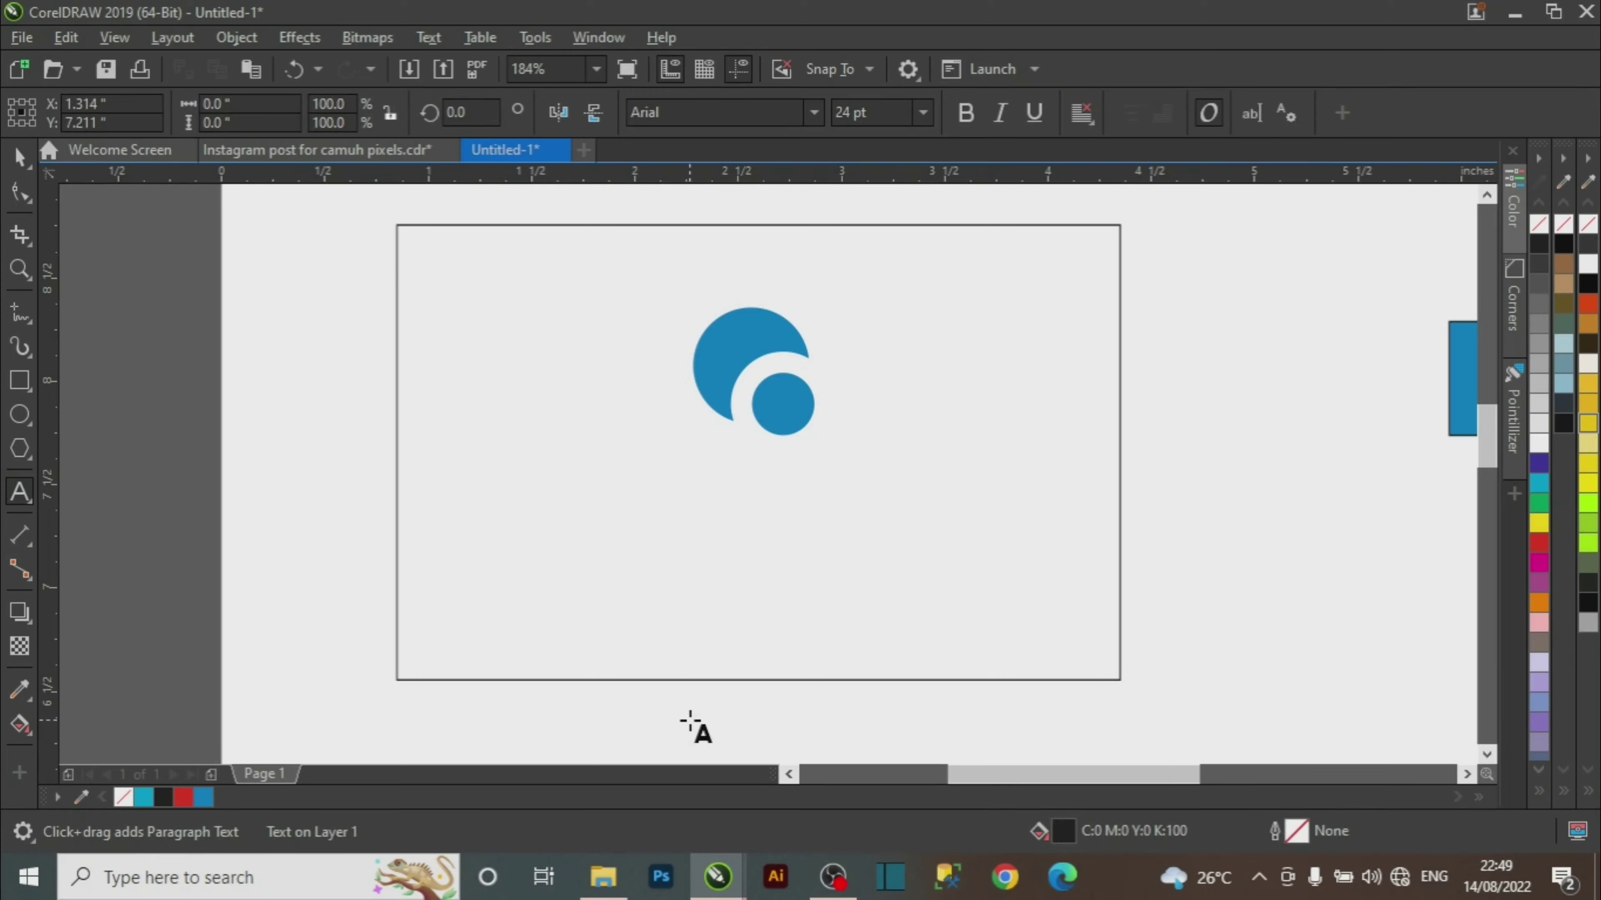
{"action": "type", "text": "MASTE"}
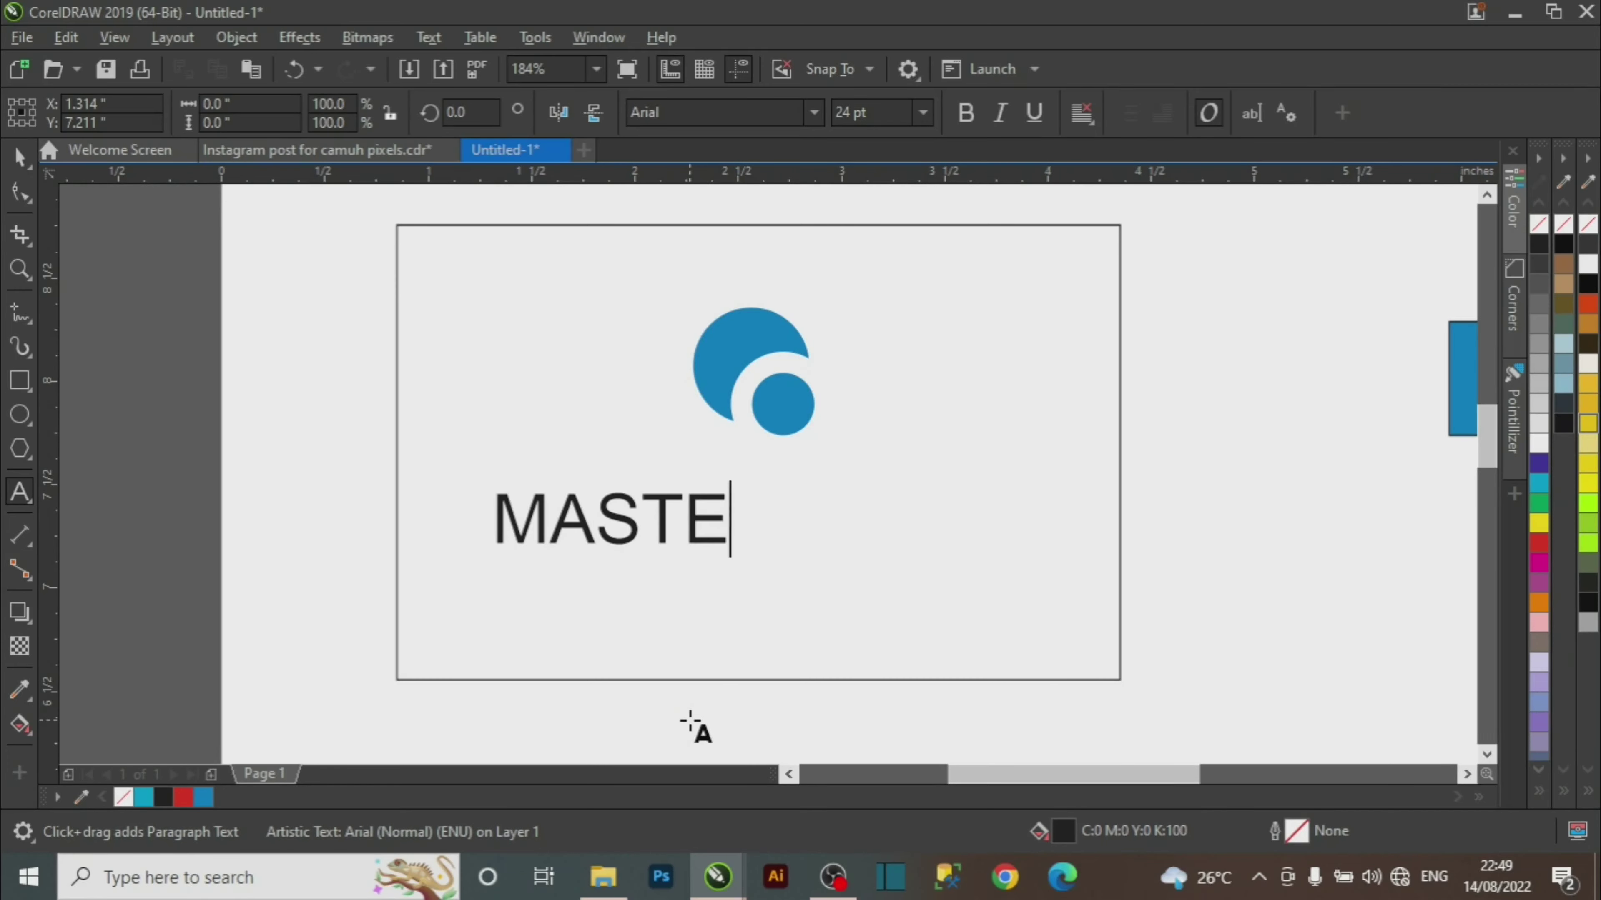
{"action": "type", "text": "RPIECE"}
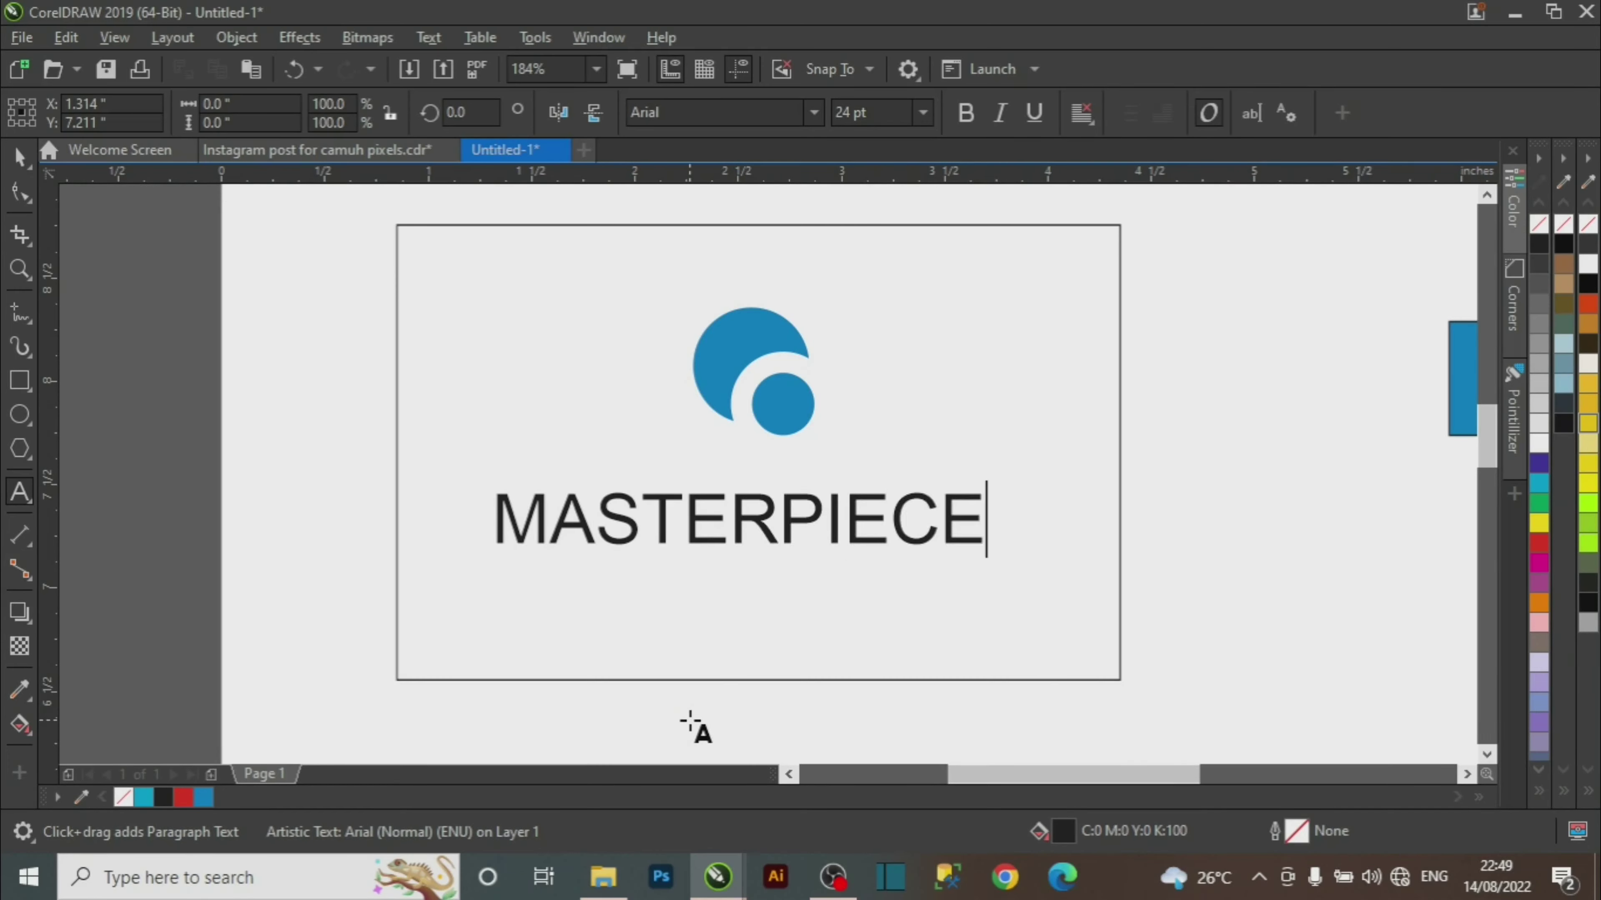
{"action": "key", "text": "ctrl+space"}
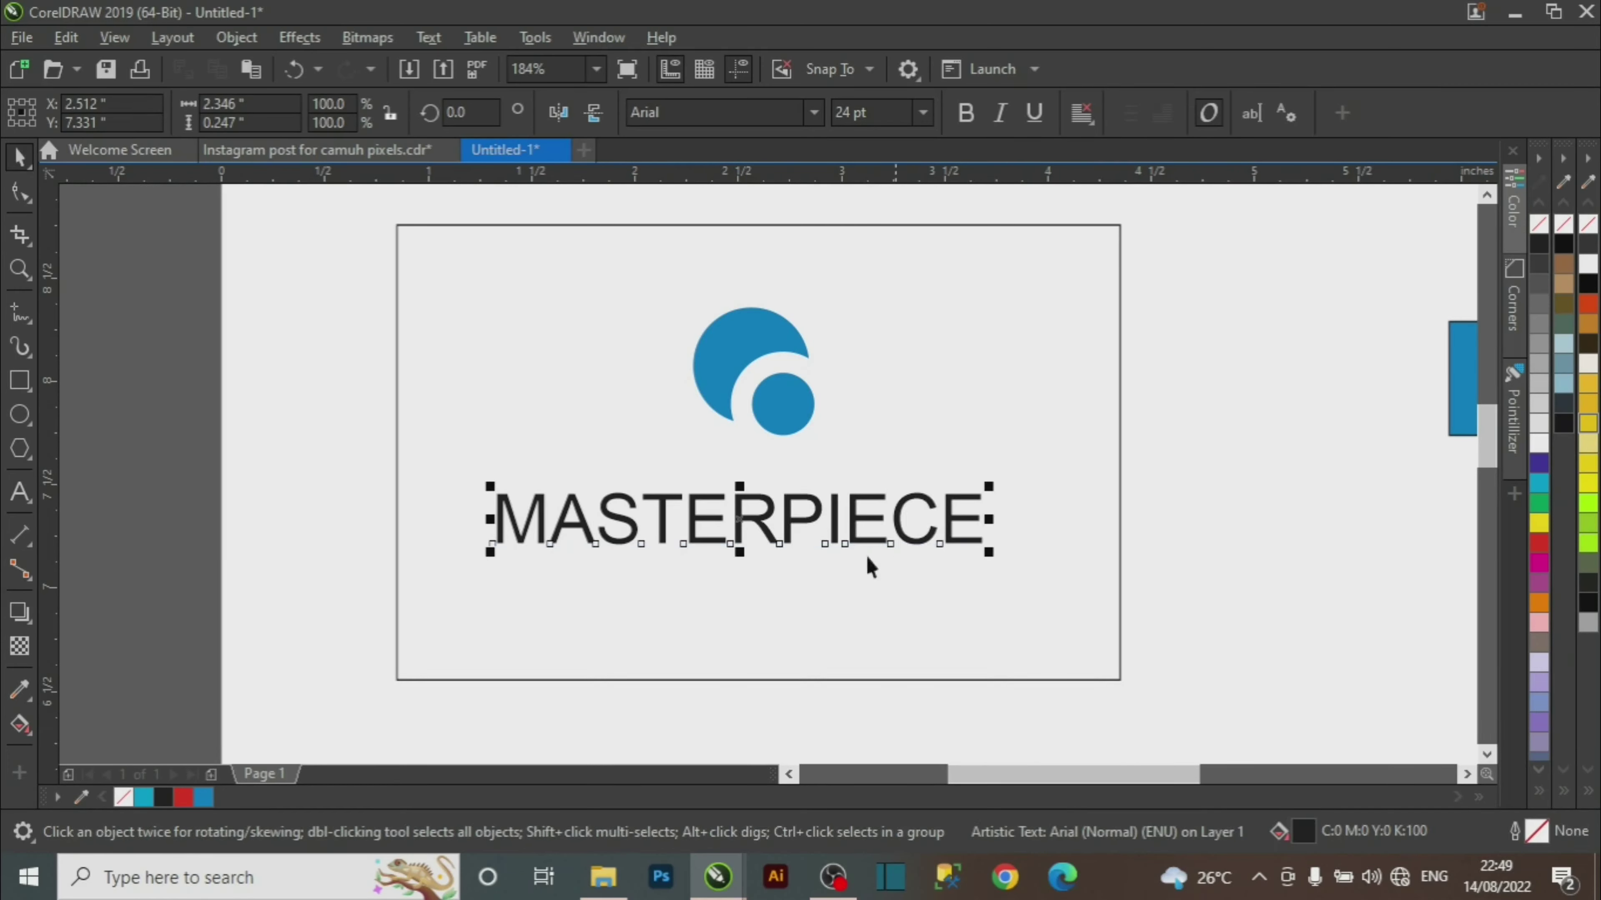
{"action": "mouse_move", "coordinate": [742, 523]}
{"action": "left_mouse_down"}
{"action": "mouse_move", "coordinate": [767, 498]}
{"action": "mouse_move", "coordinate": [746, 509]}
{"action": "left_mouse_up"}
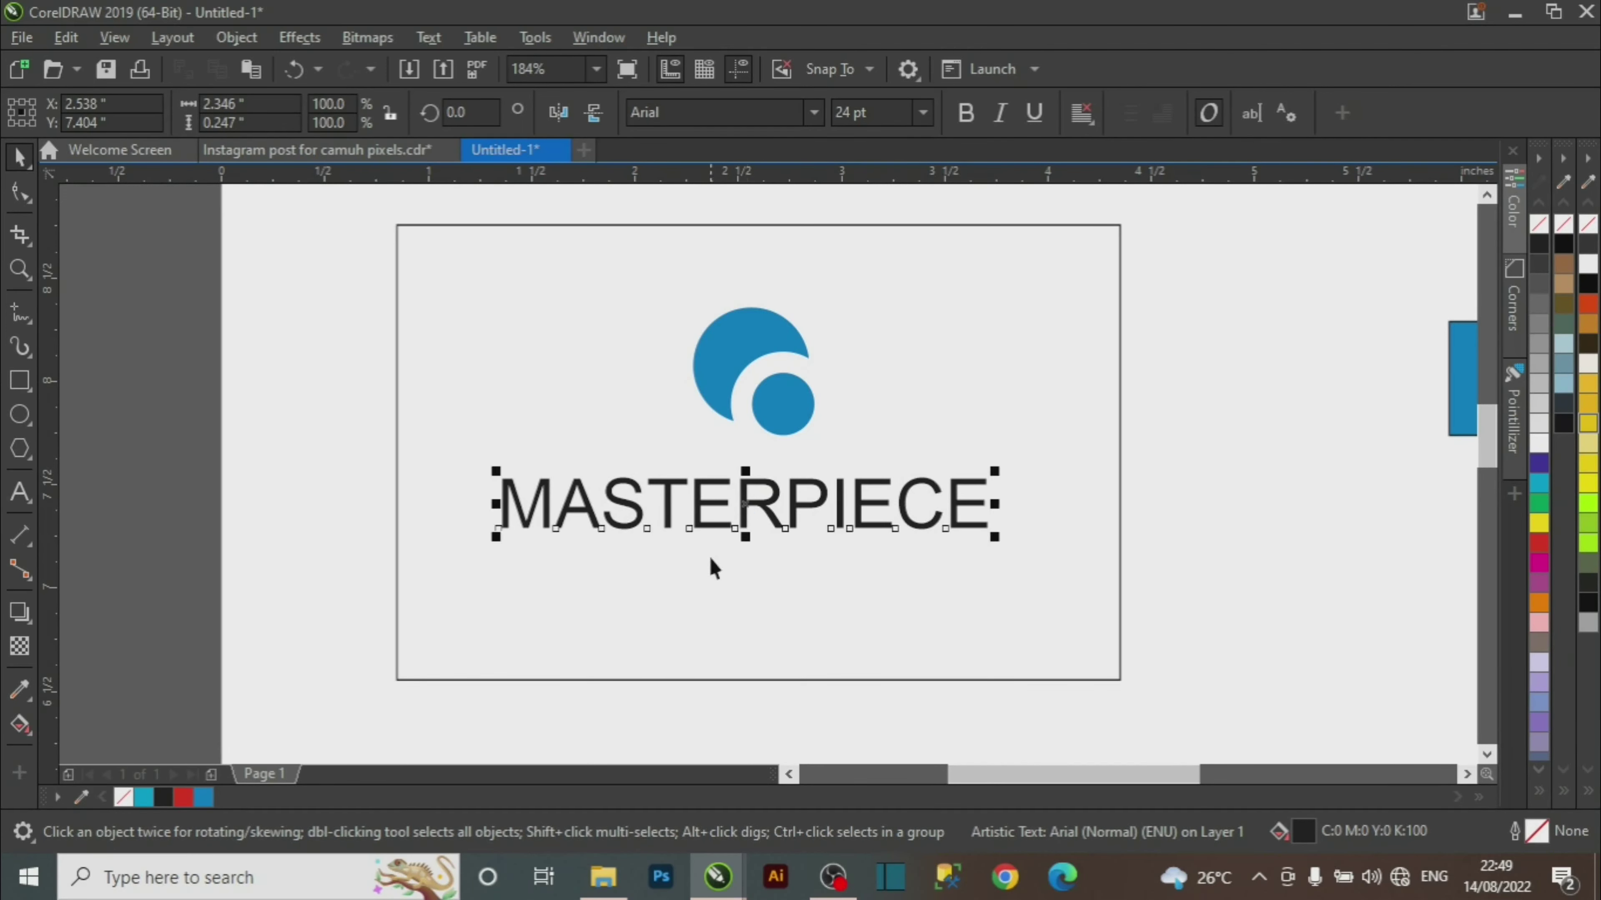
Set MASTERPIECE in EngraversGothic BT and shift it under the logo.
{"action": "left_click", "coordinate": [813, 111]}
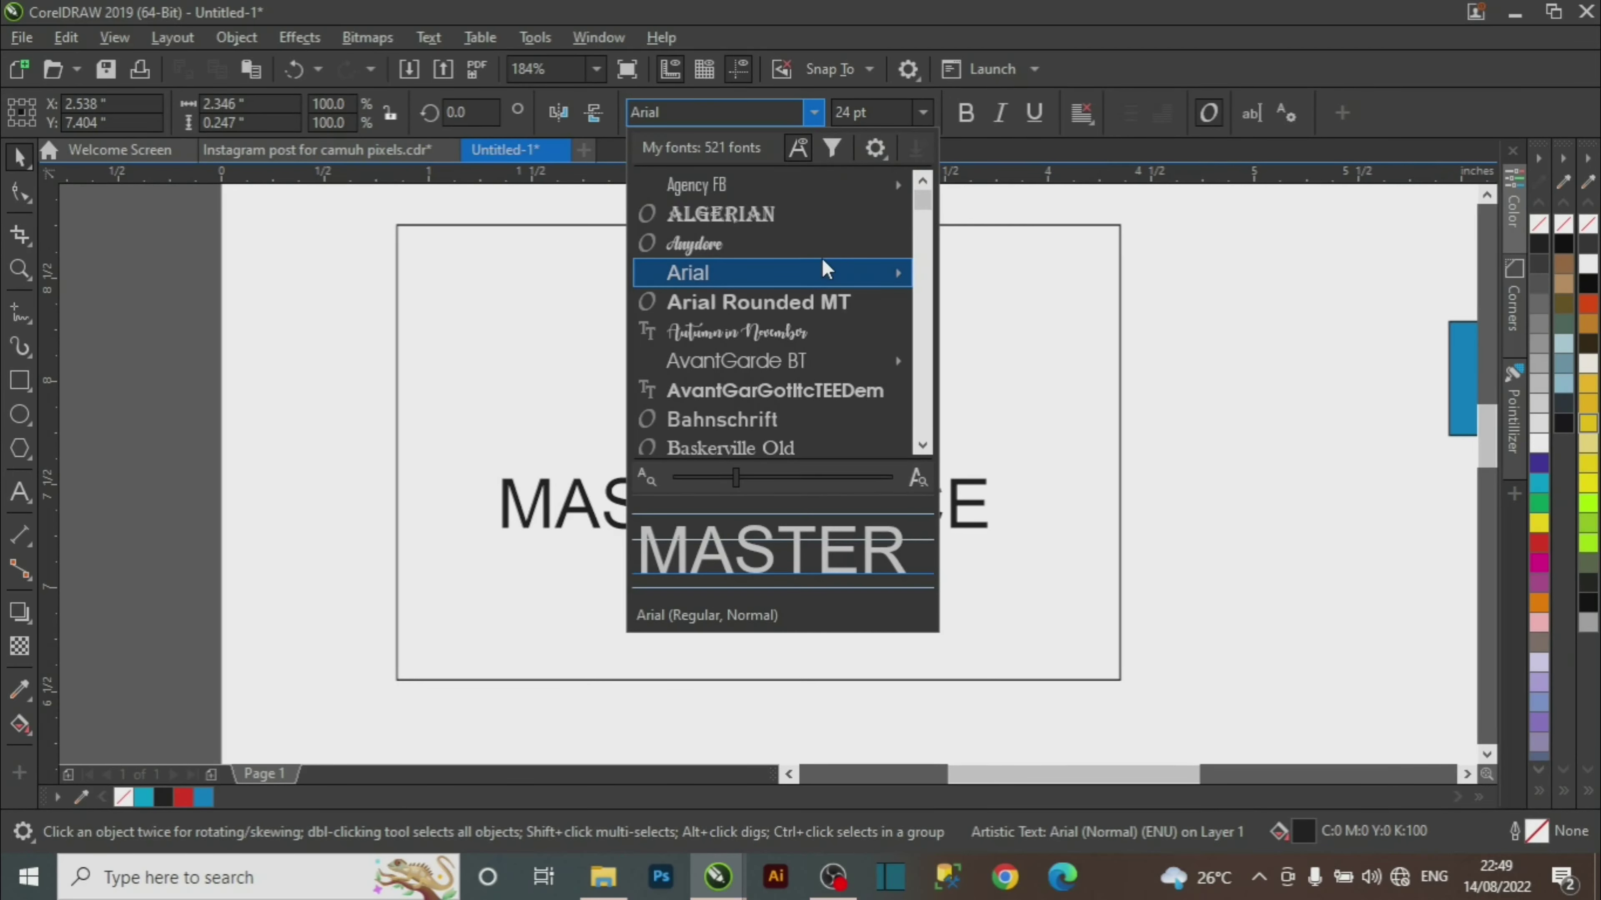
{"action": "type", "text": "eng"}
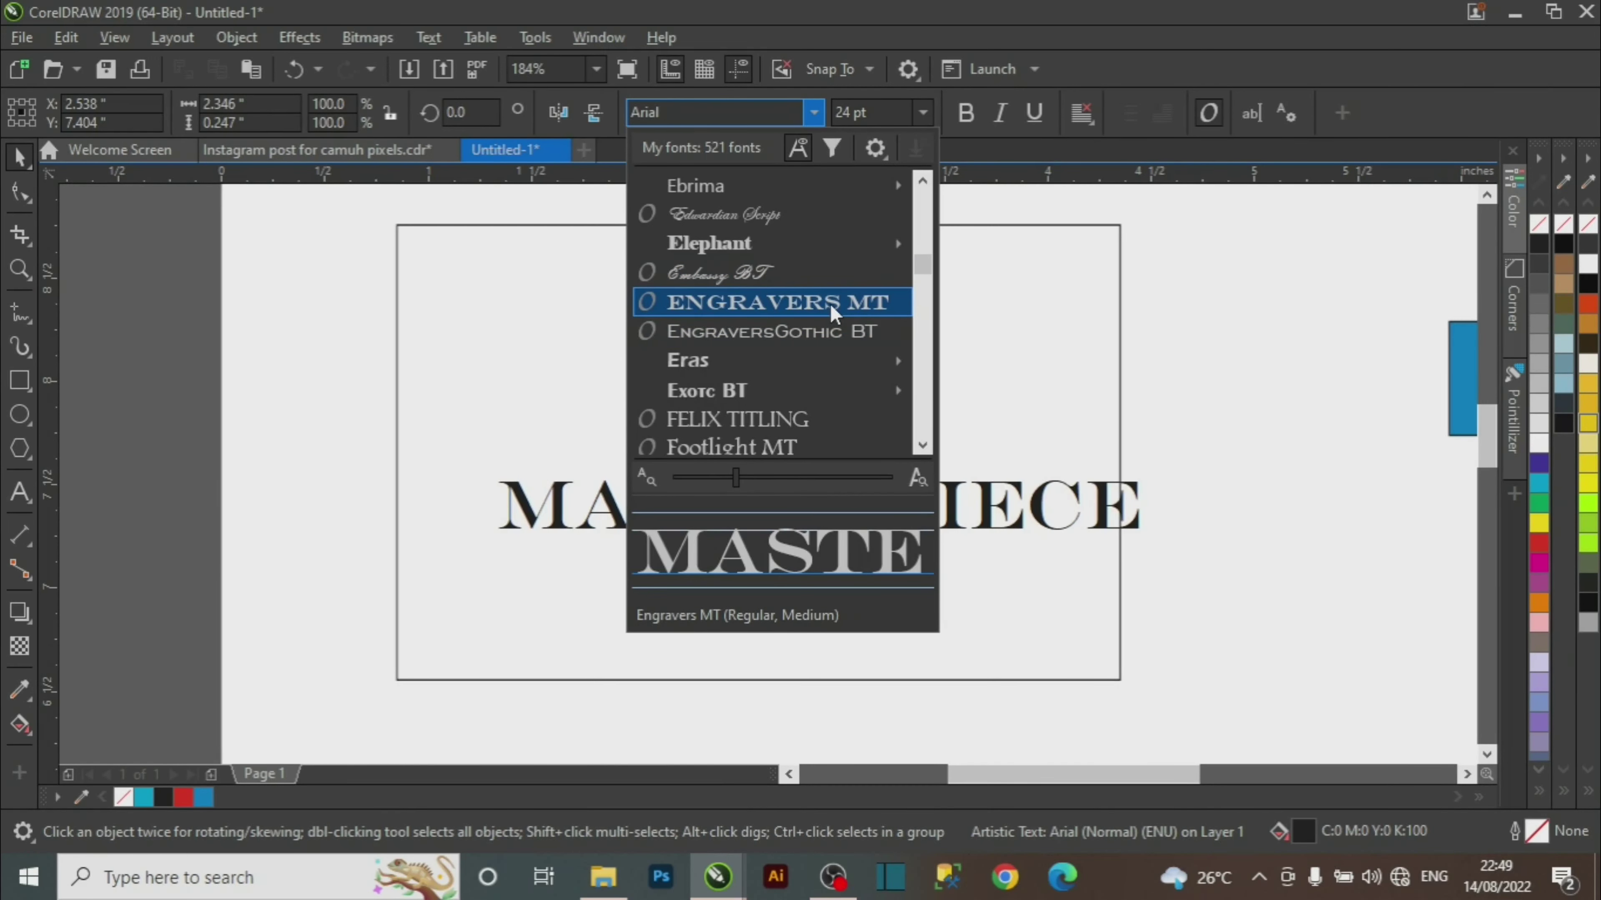
{"action": "left_click", "coordinate": [831, 333]}
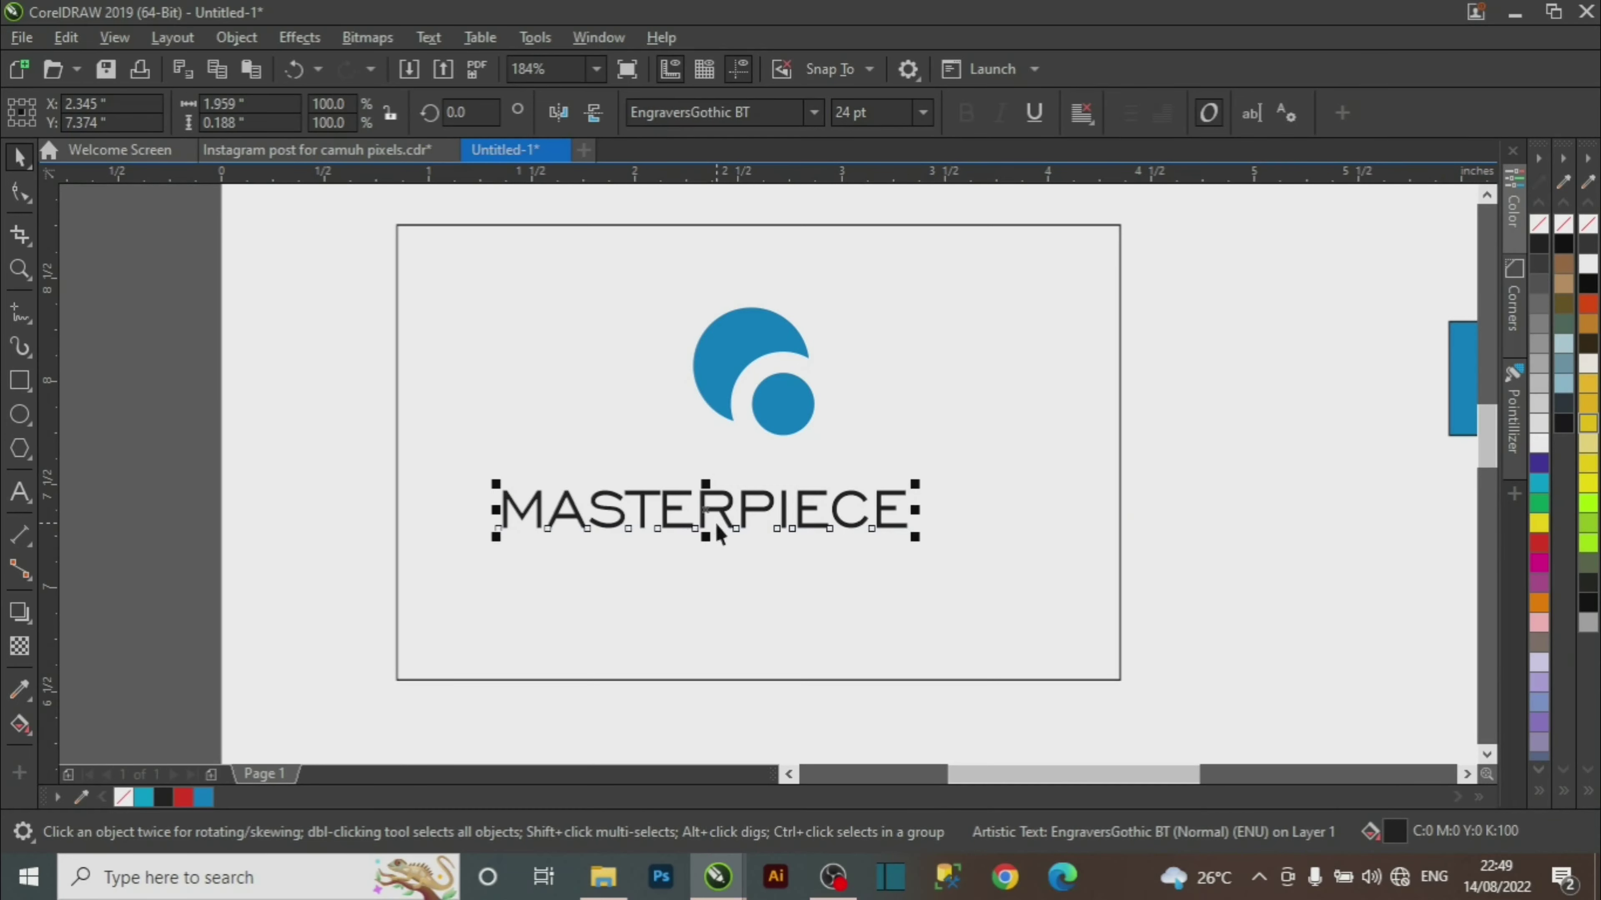
{"action": "left_click_drag", "start_coordinate": [711, 507], "coordinate": [769, 494]}
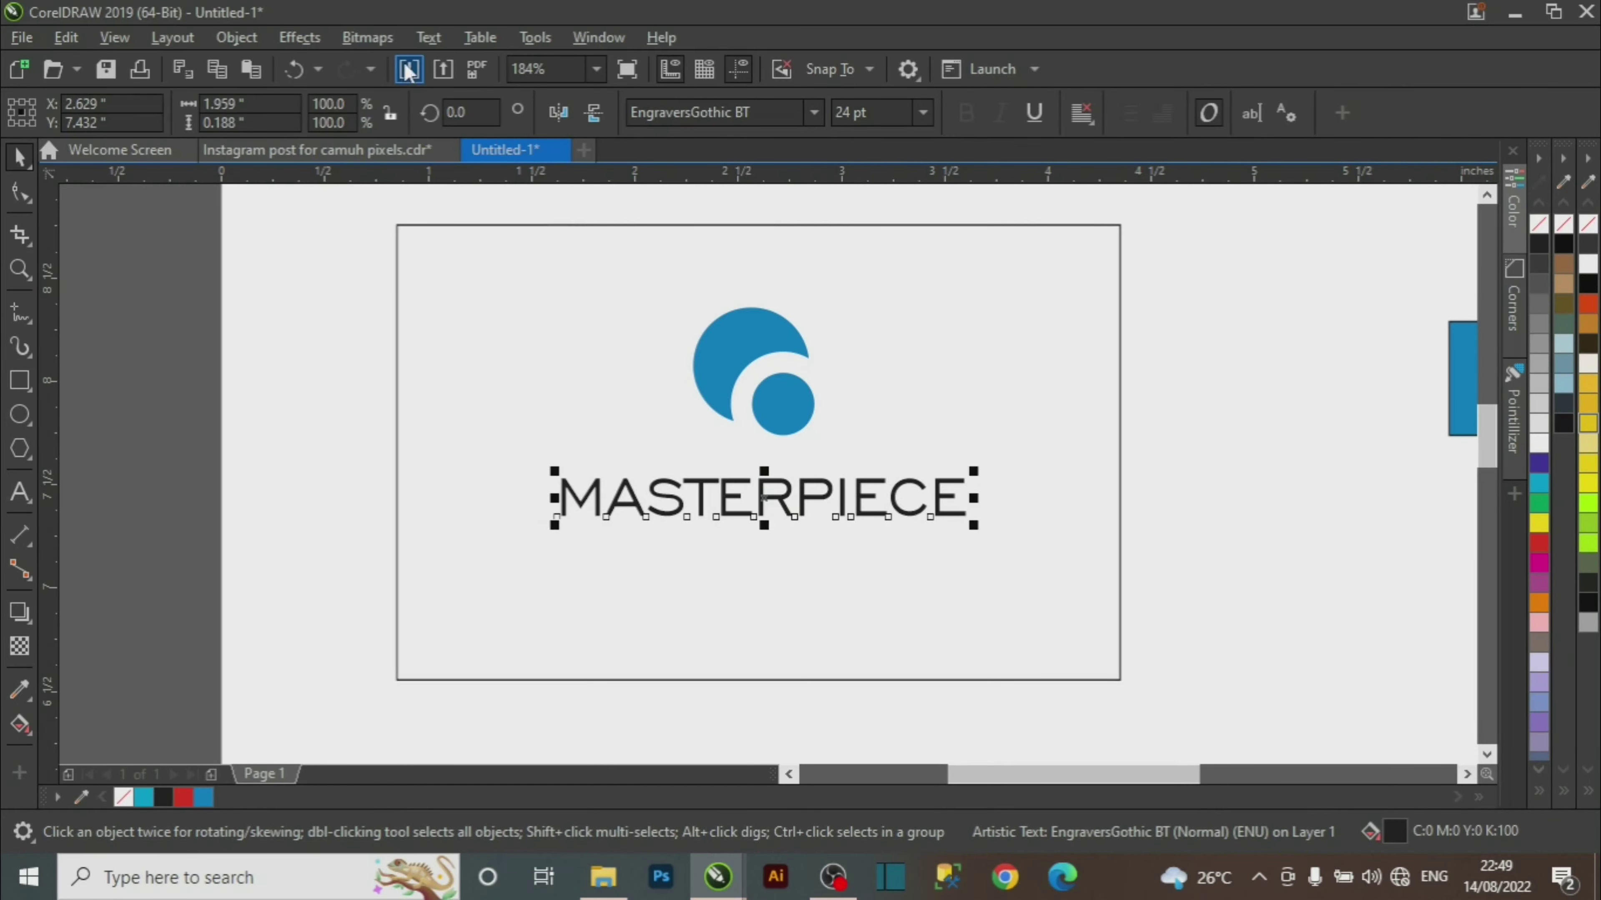
Match the reference by enlarging MASTERPIECE to about 29 pt and shrinking the logo above it.
{"action": "left_click", "coordinate": [344, 151]}
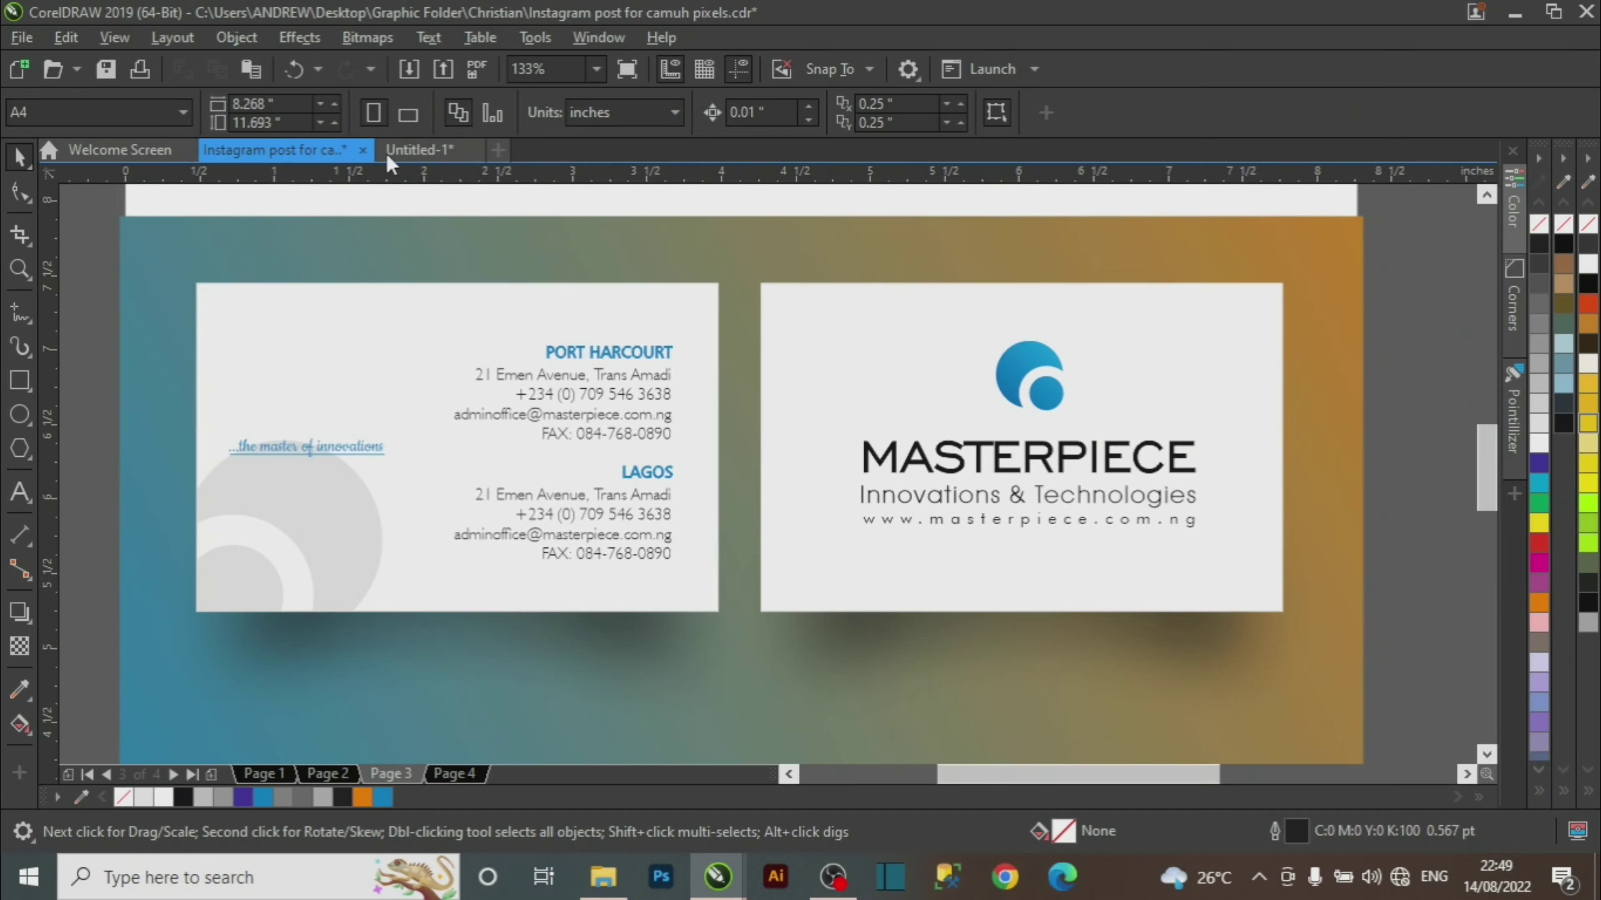
{"action": "left_click", "coordinate": [997, 456]}
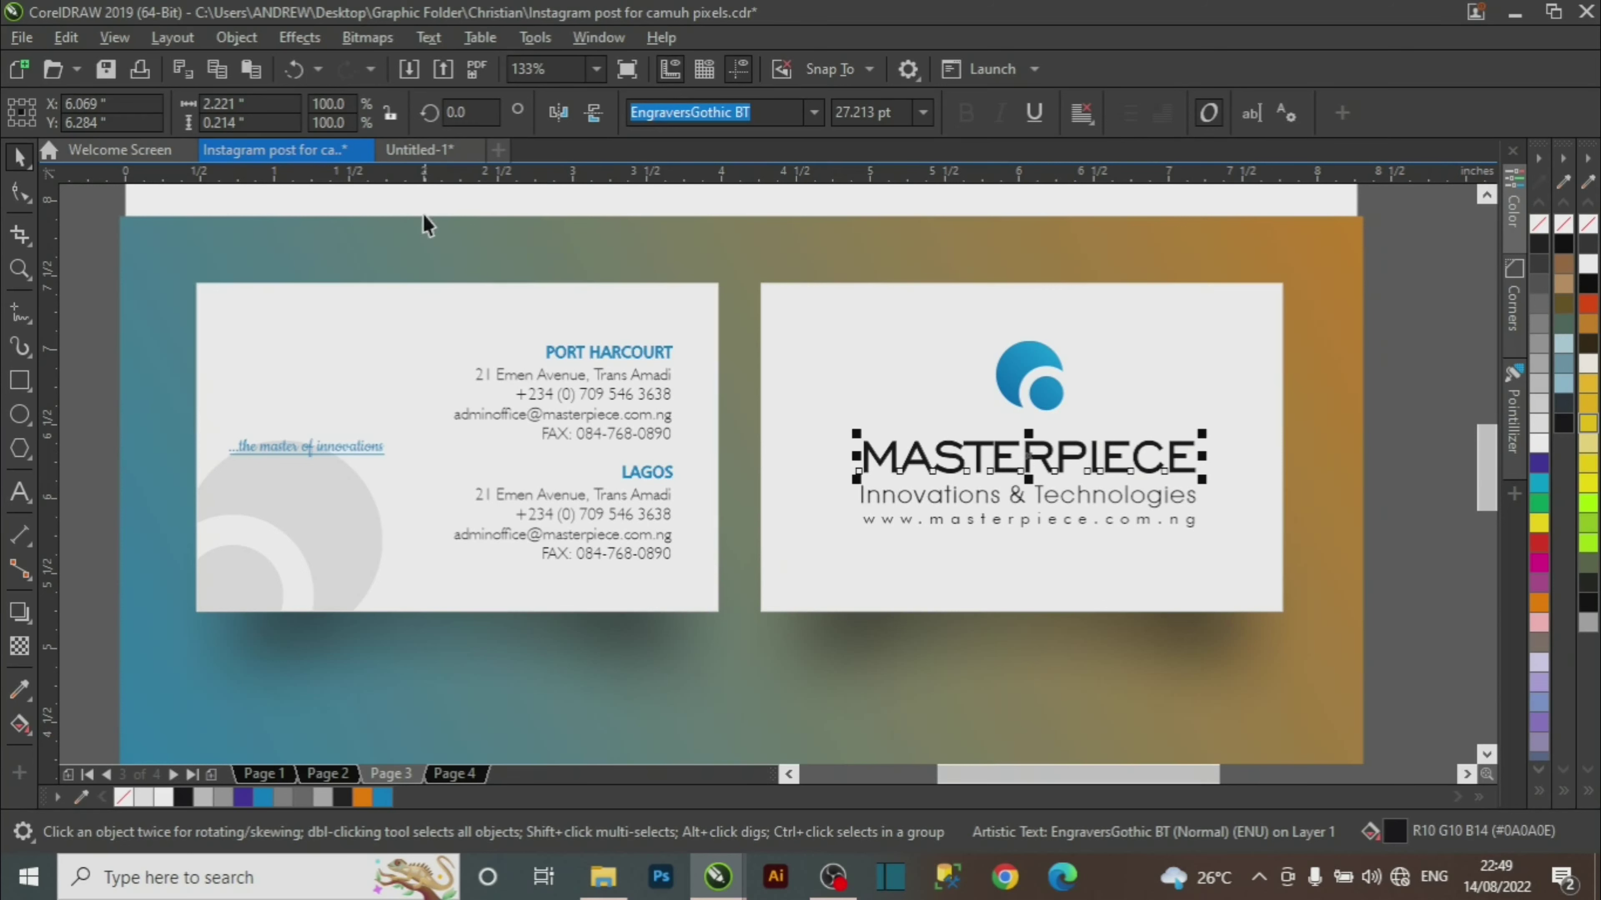
{"action": "left_click", "coordinate": [422, 150]}
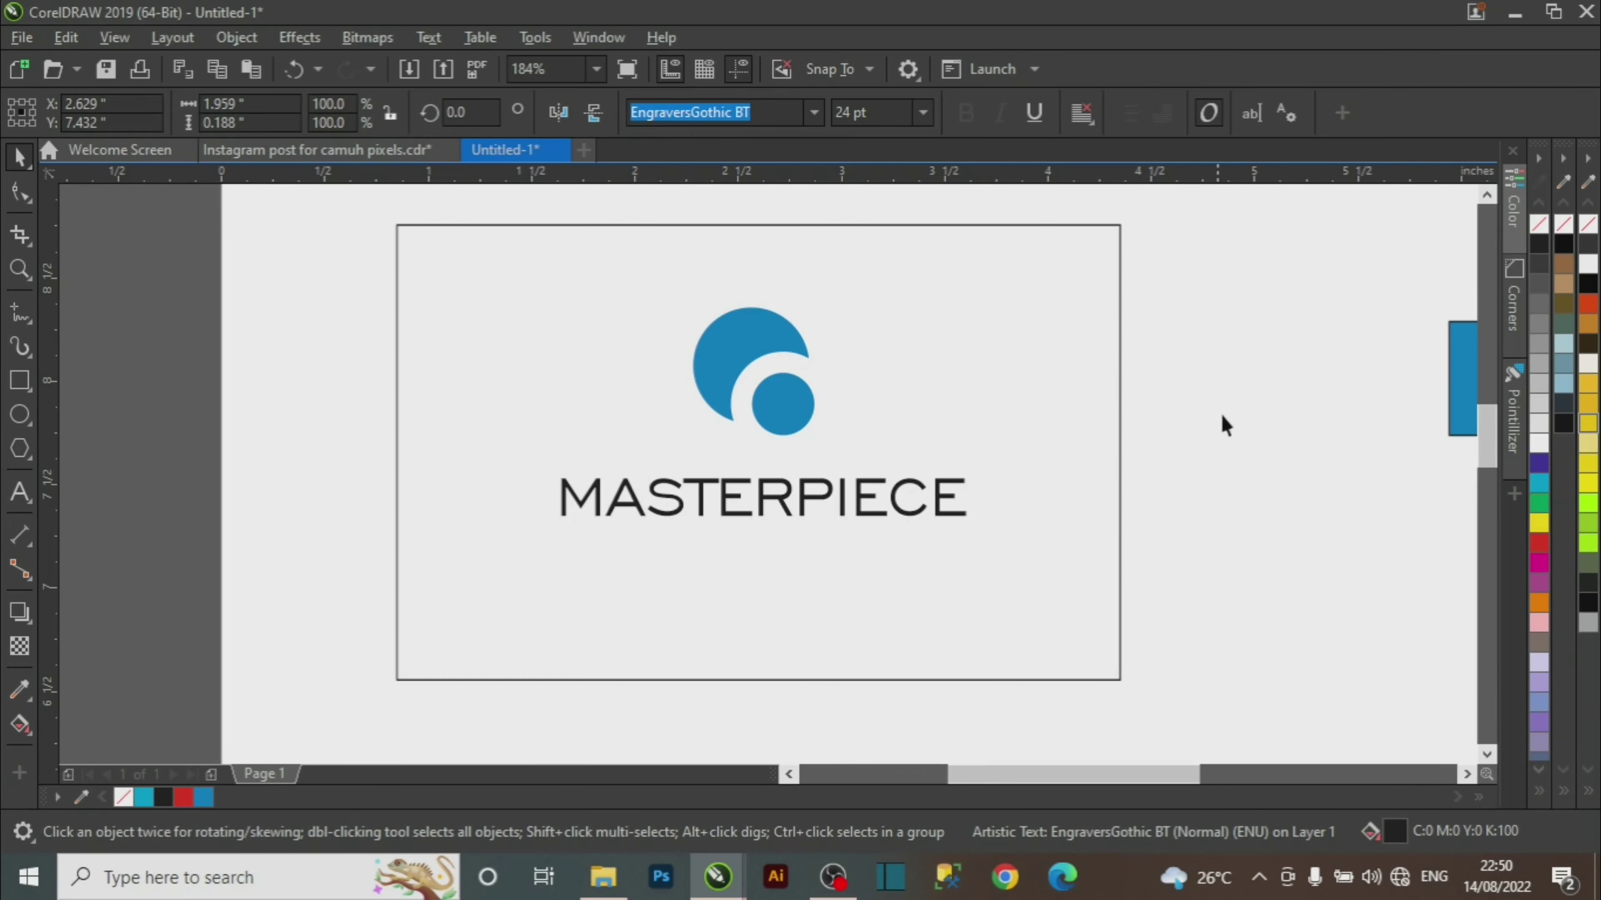
{"action": "left_click_drag", "start_coordinate": [1221, 450], "coordinate": [443, 571]}
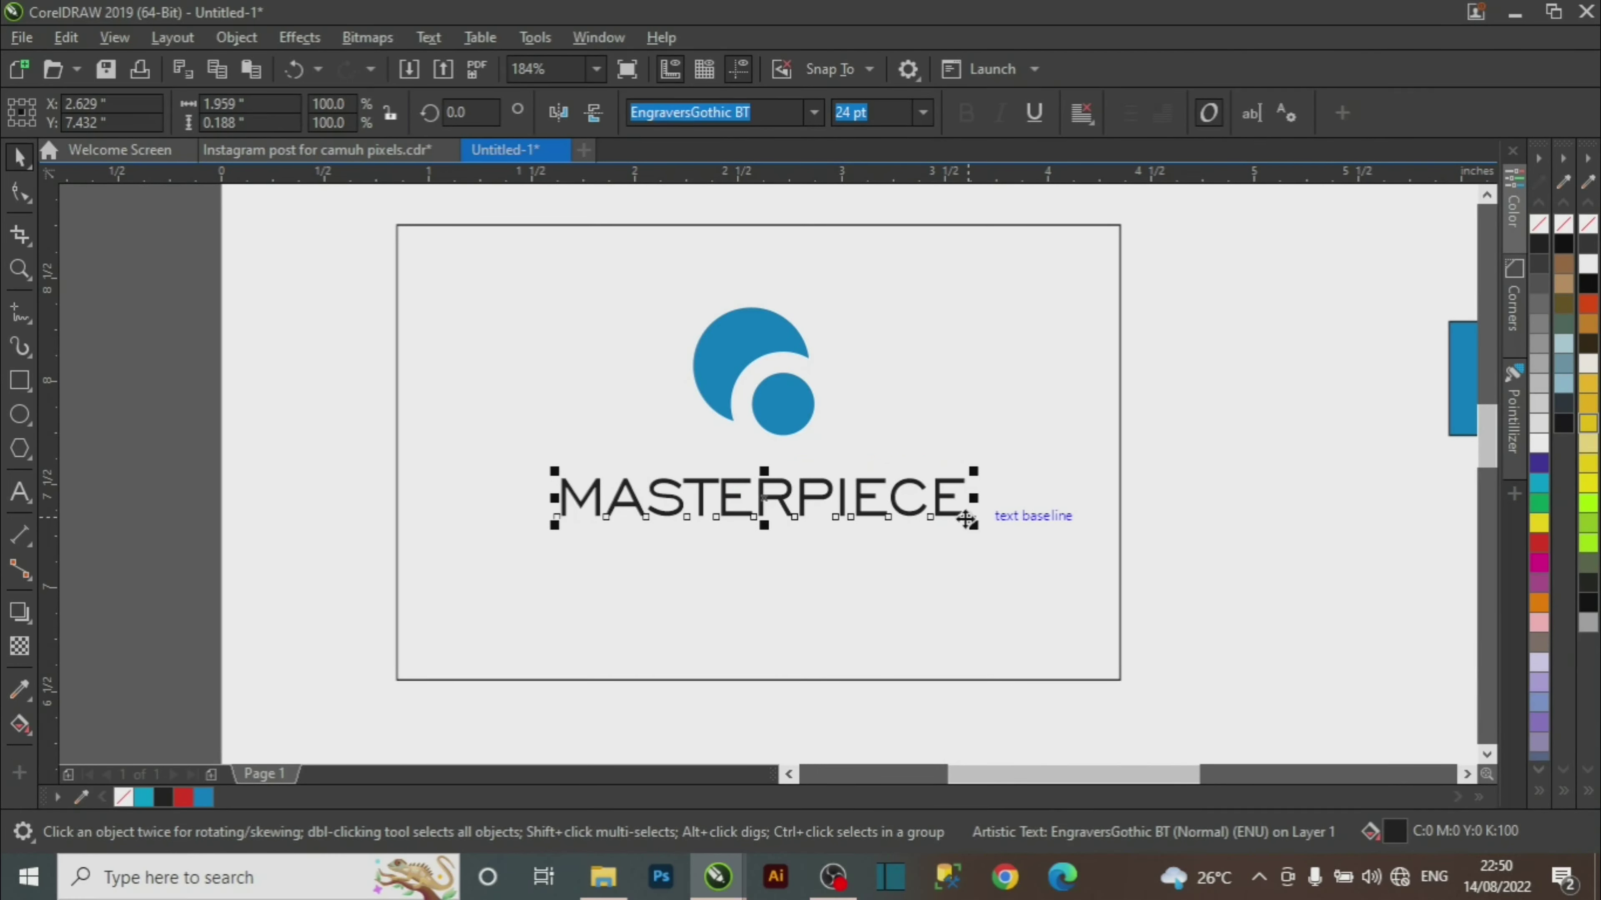
{"action": "left_click_drag", "start_coordinate": [974, 525], "coordinate": [1010, 545]}
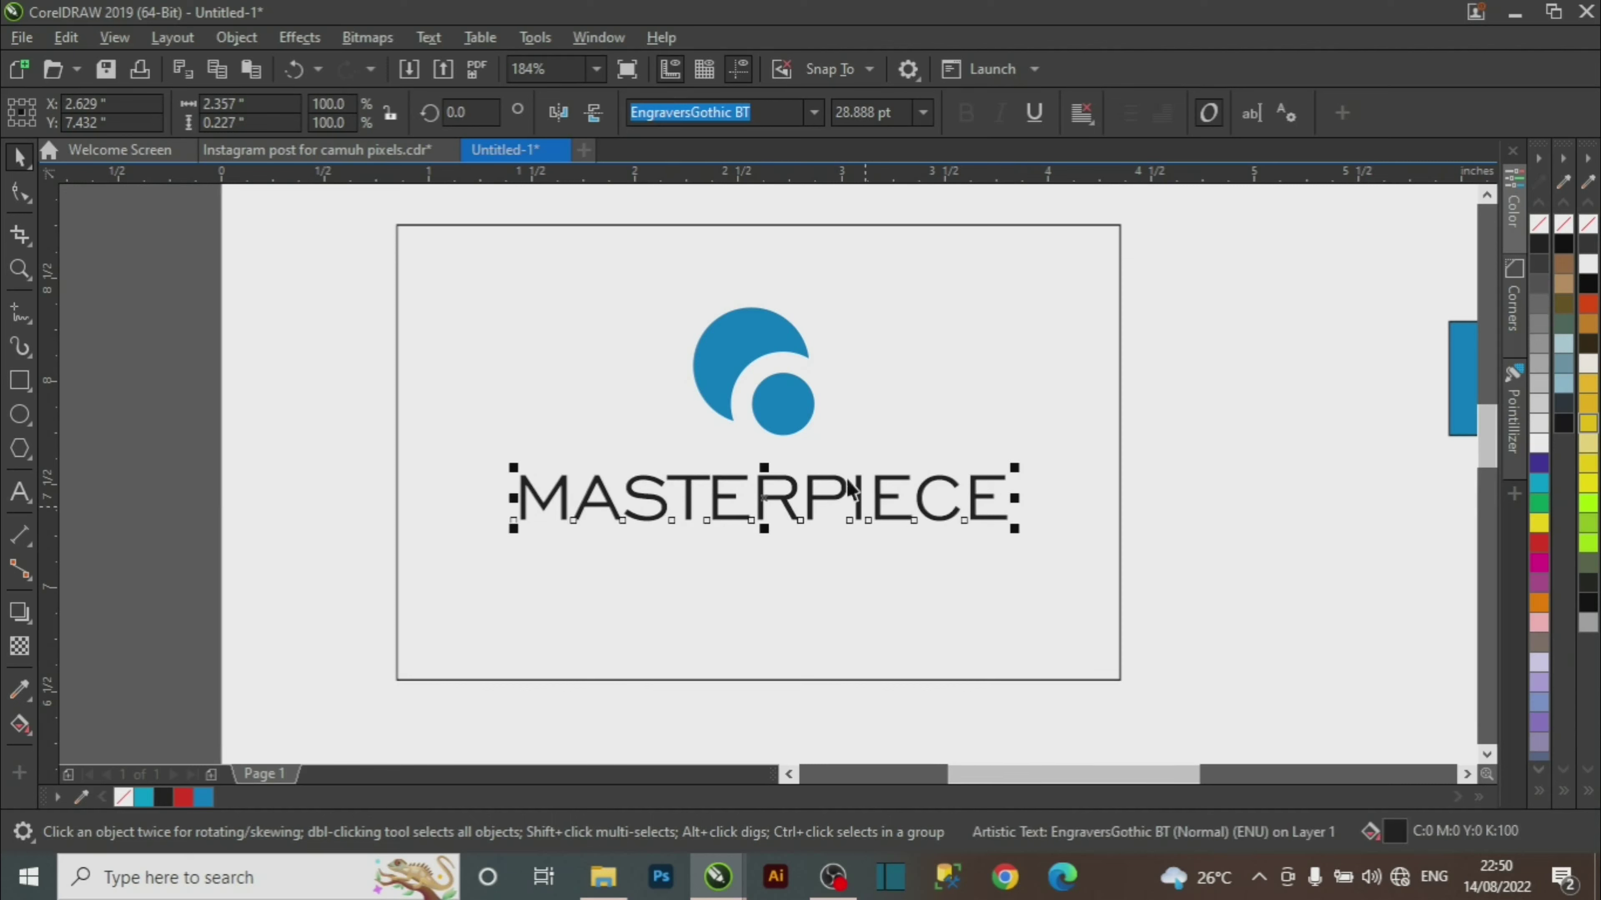
{"action": "left_click", "coordinate": [786, 410]}
{"action": "left_click_drag", "start_coordinate": [820, 443], "coordinate": [742, 334]}
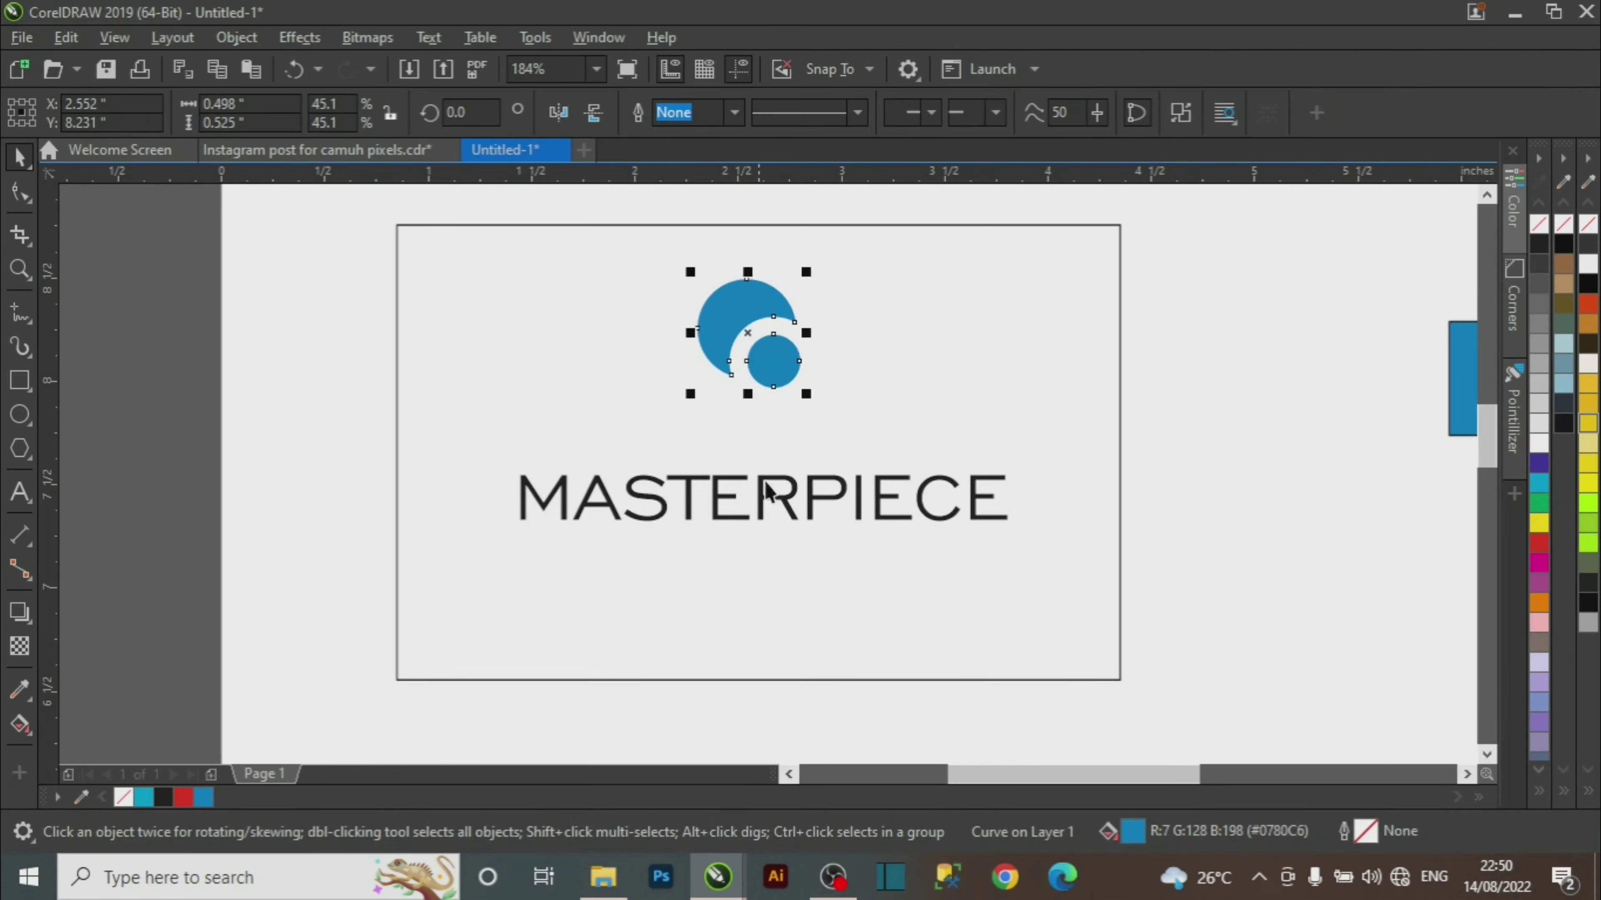
{"action": "left_click_drag", "start_coordinate": [775, 512], "coordinate": [766, 443]}
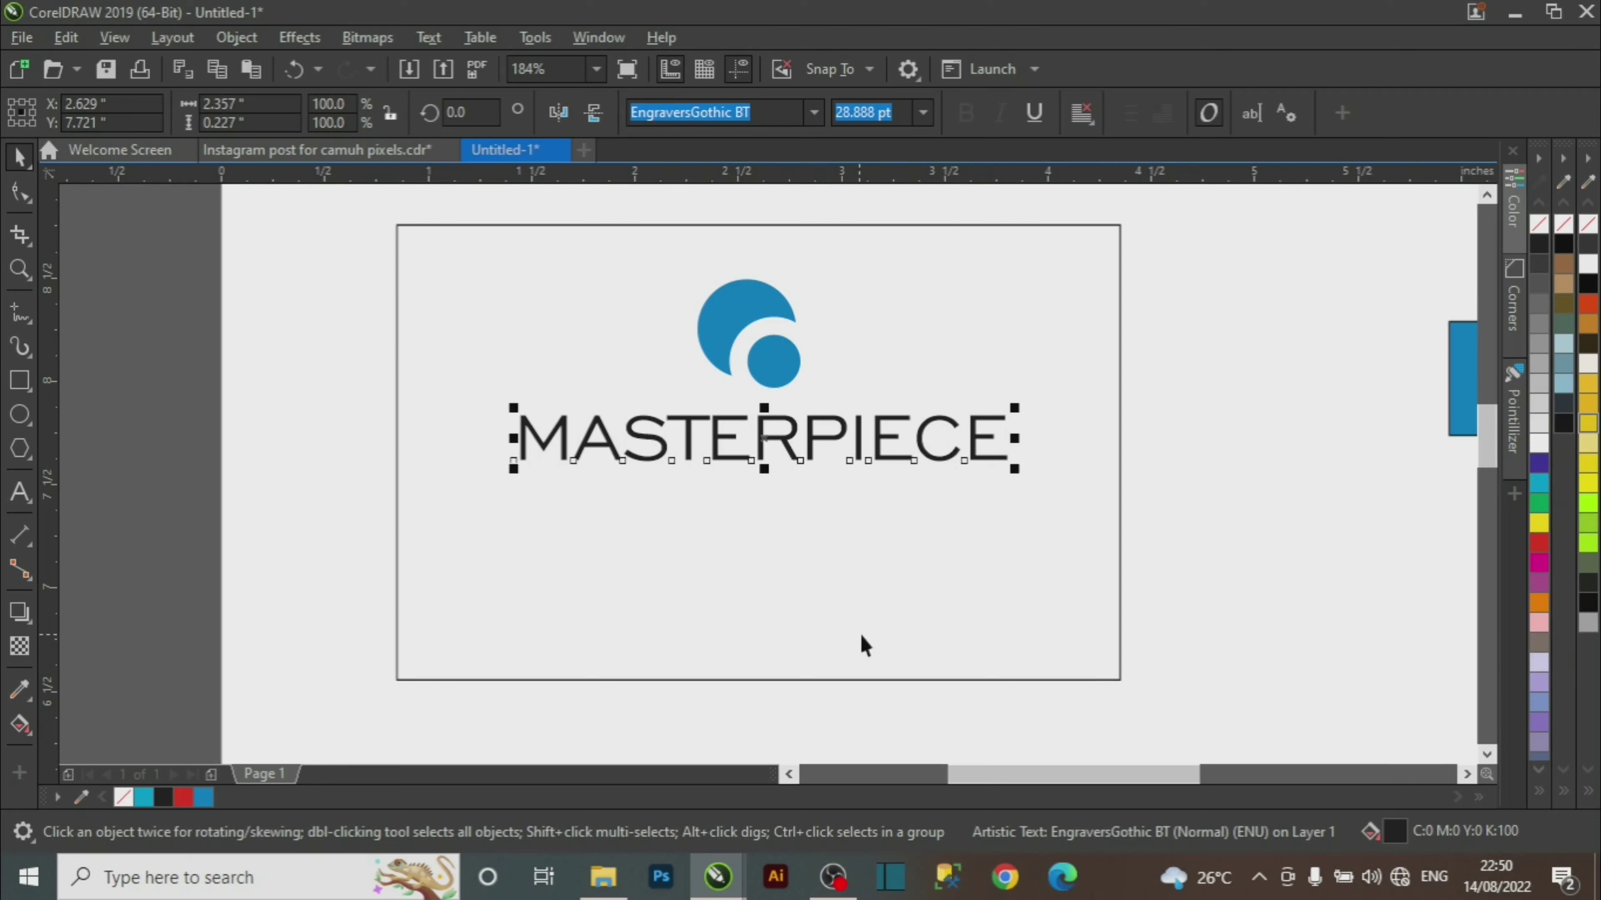
Centre the blue logo horizontally on the card frame.
{"action": "left_click", "coordinate": [1052, 596], "text": "shift"}
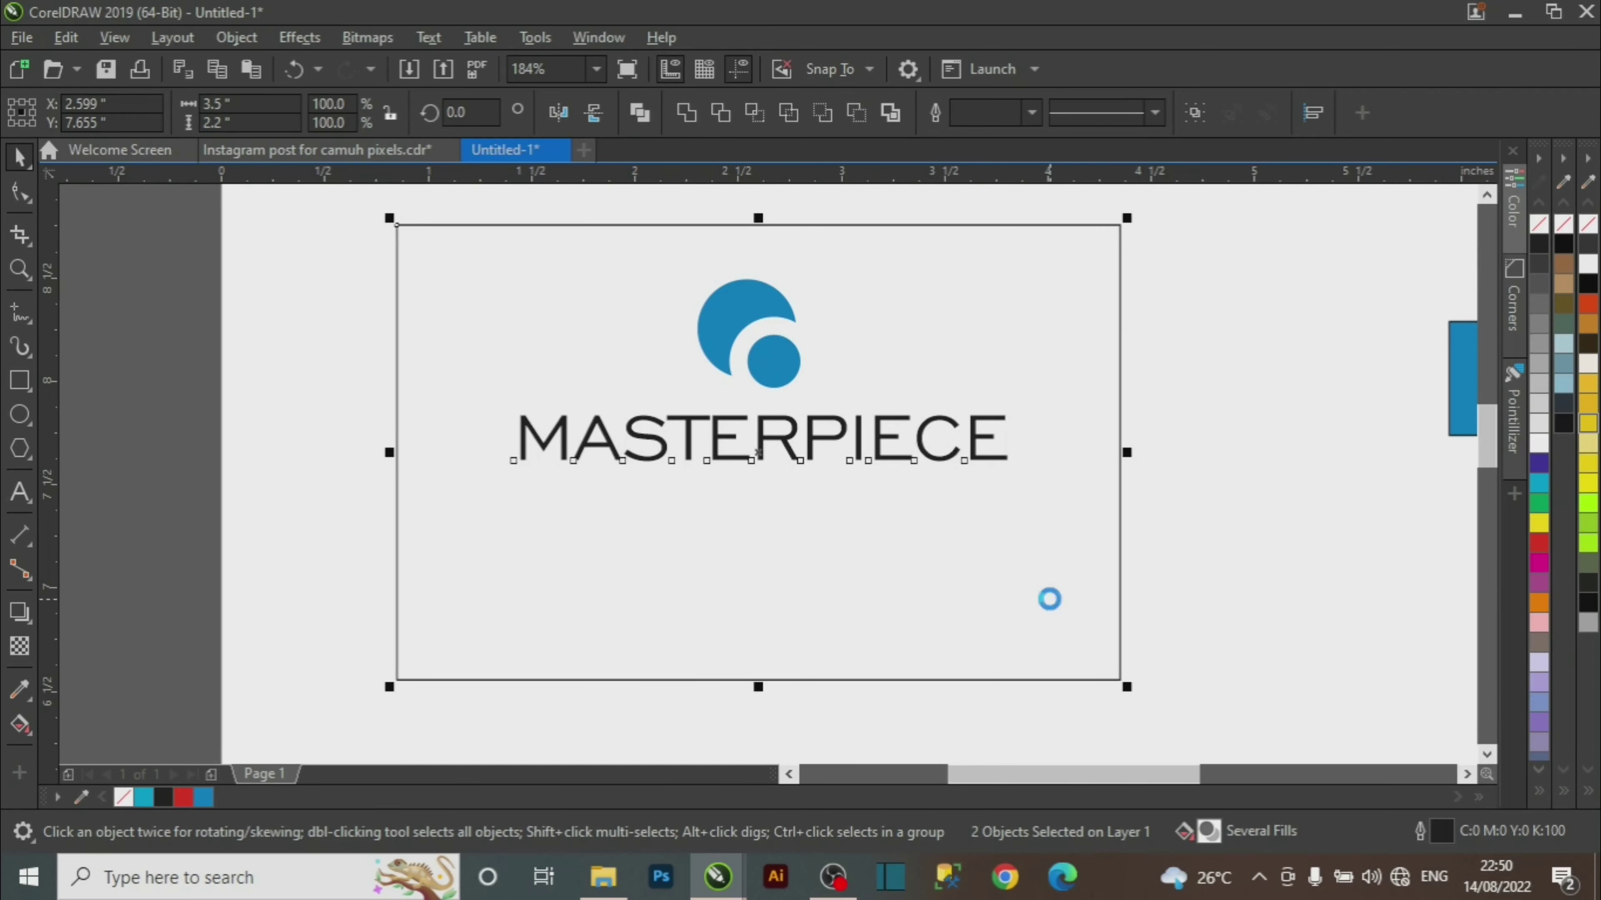
{"action": "left_click", "coordinate": [1218, 415]}
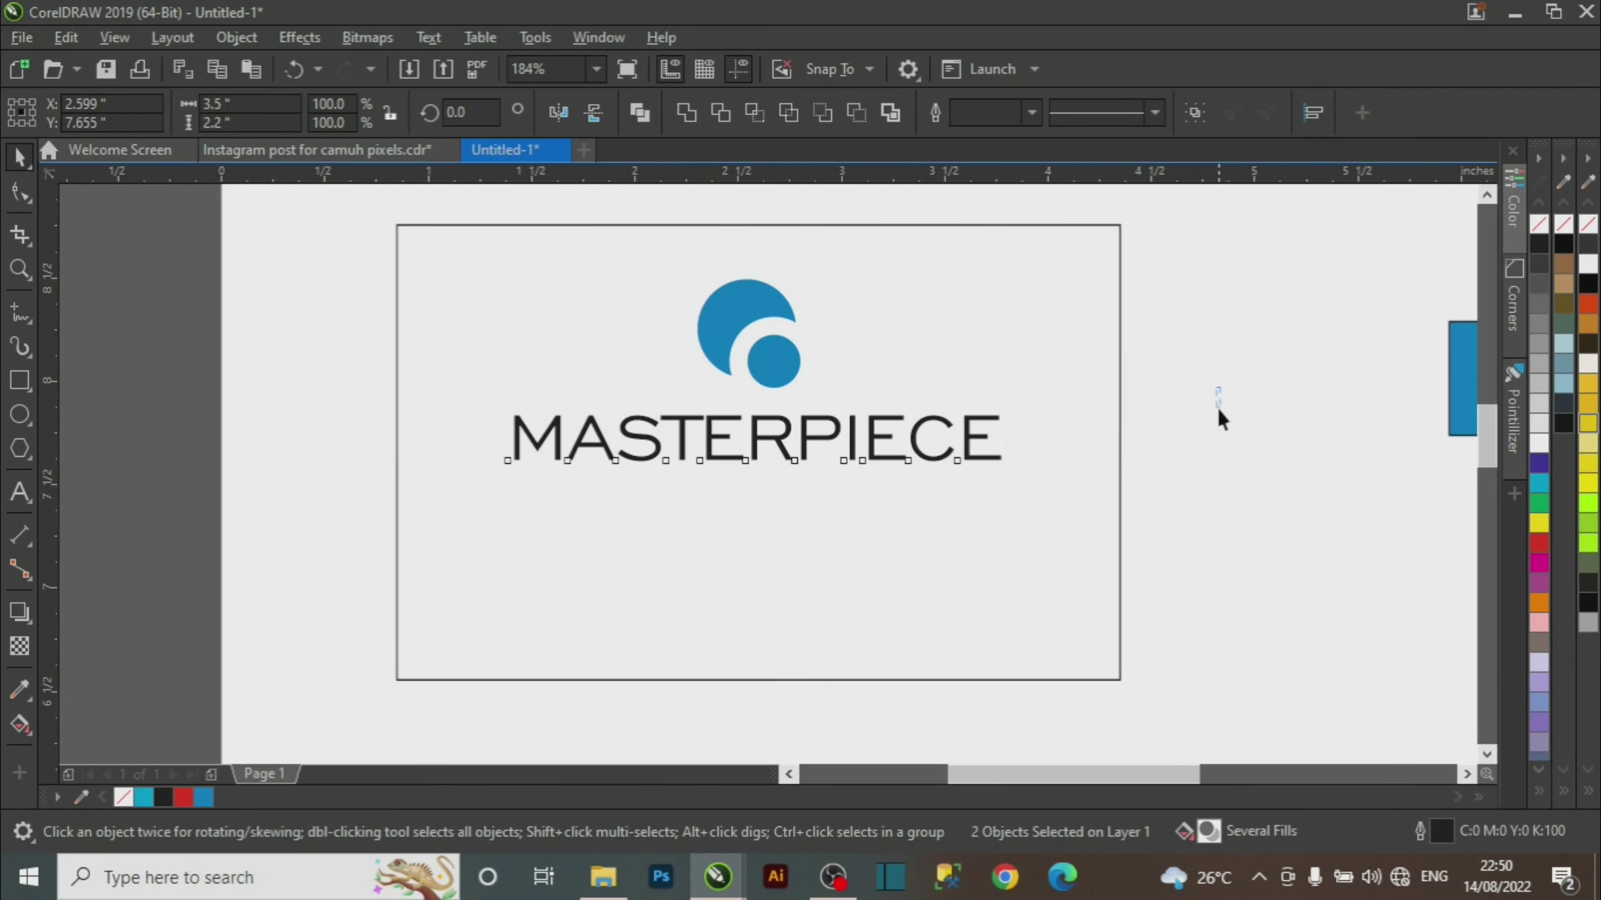
{"action": "left_click", "coordinate": [747, 313]}
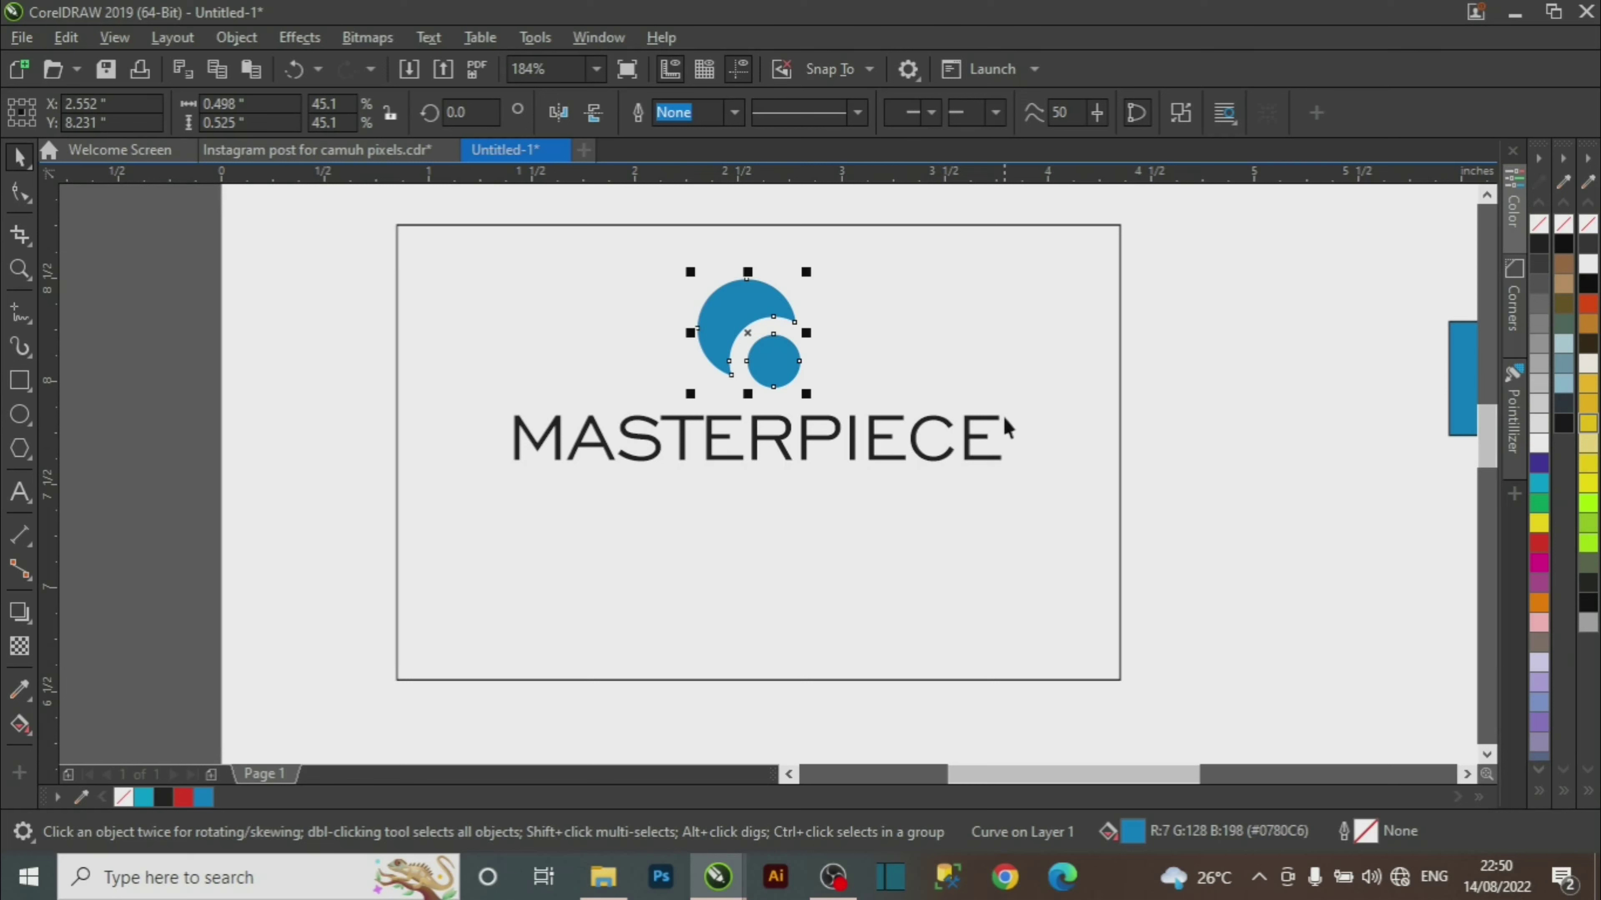
{"action": "left_click", "coordinate": [1006, 329], "text": "shift"}
{"action": "key", "text": "c"}
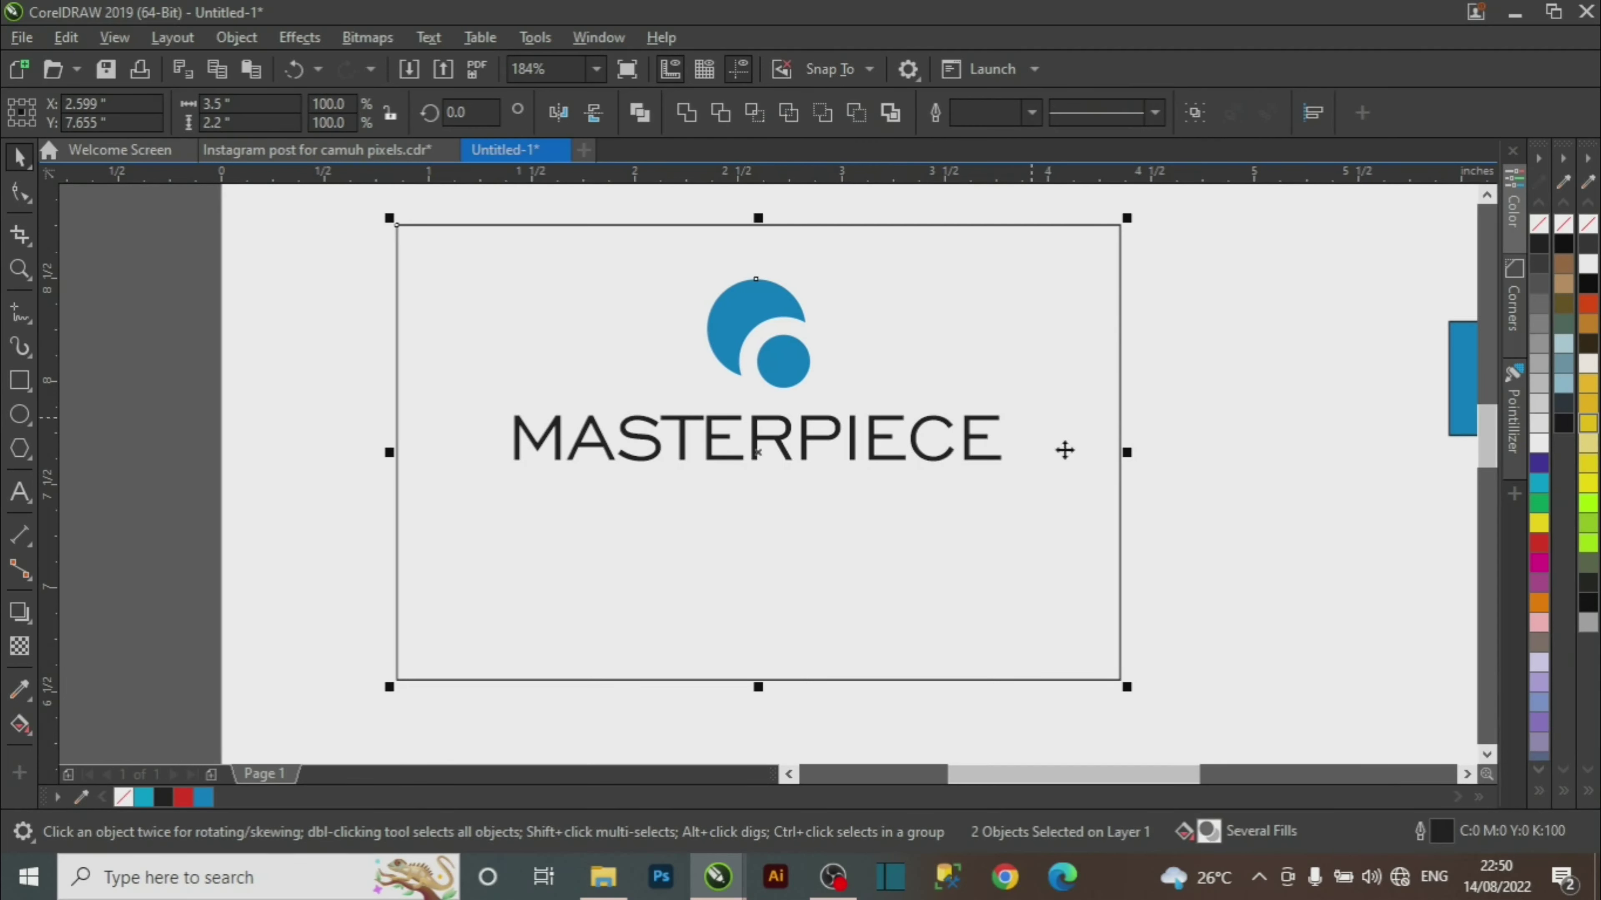
{"action": "left_click", "coordinate": [1239, 364]}
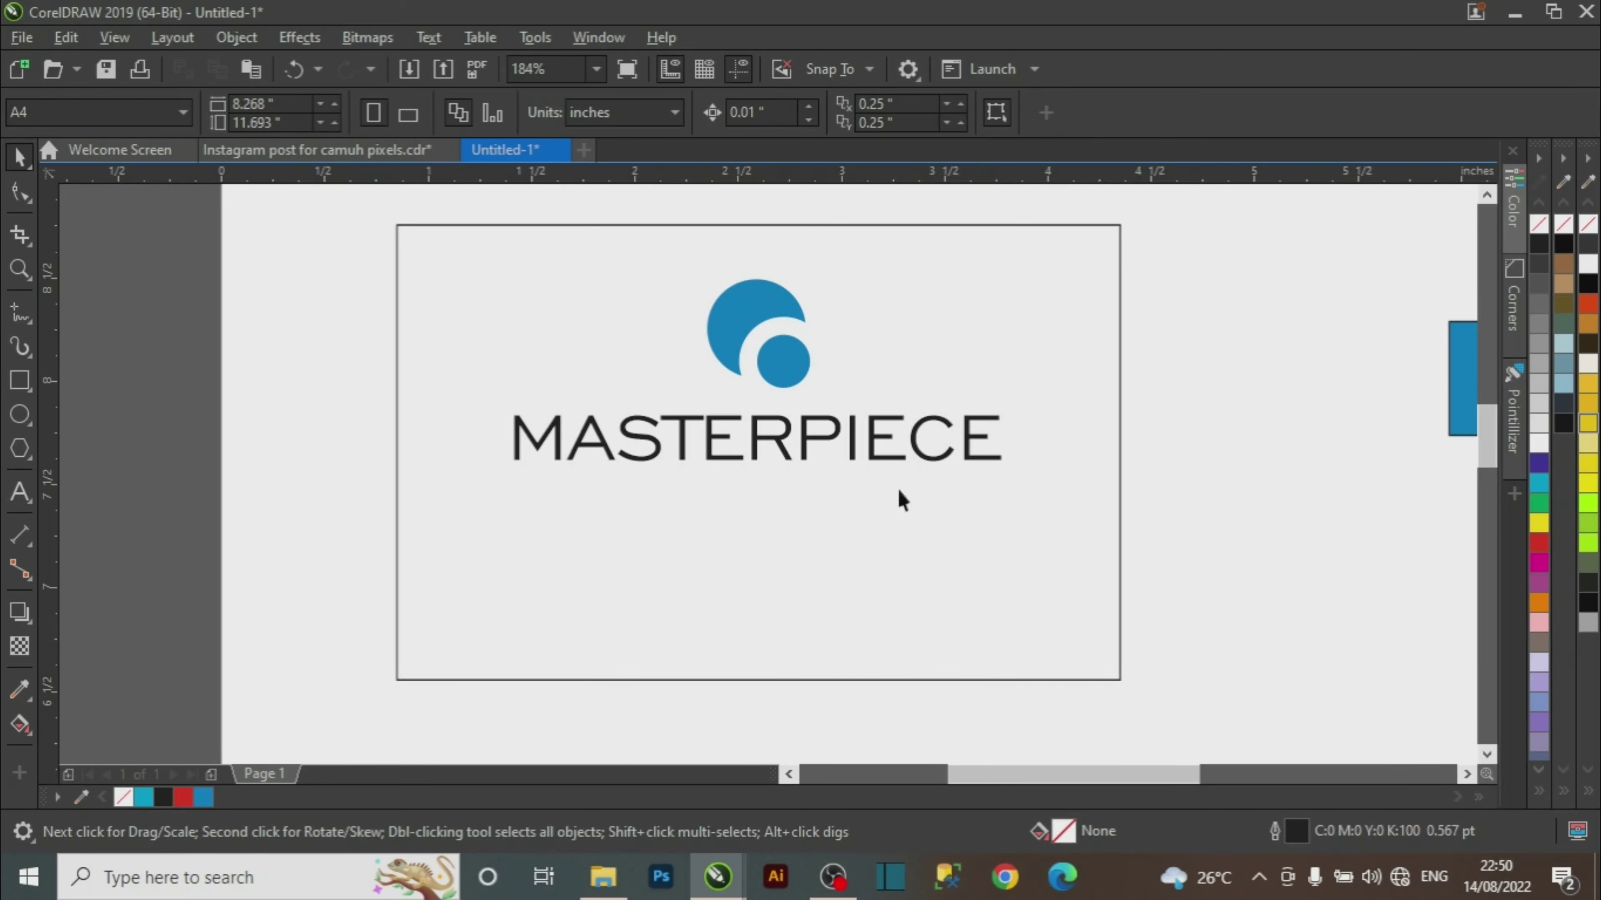
Give MASTERPIECE a black fill, checking it against the reference card.
{"action": "left_click", "coordinate": [352, 153]}
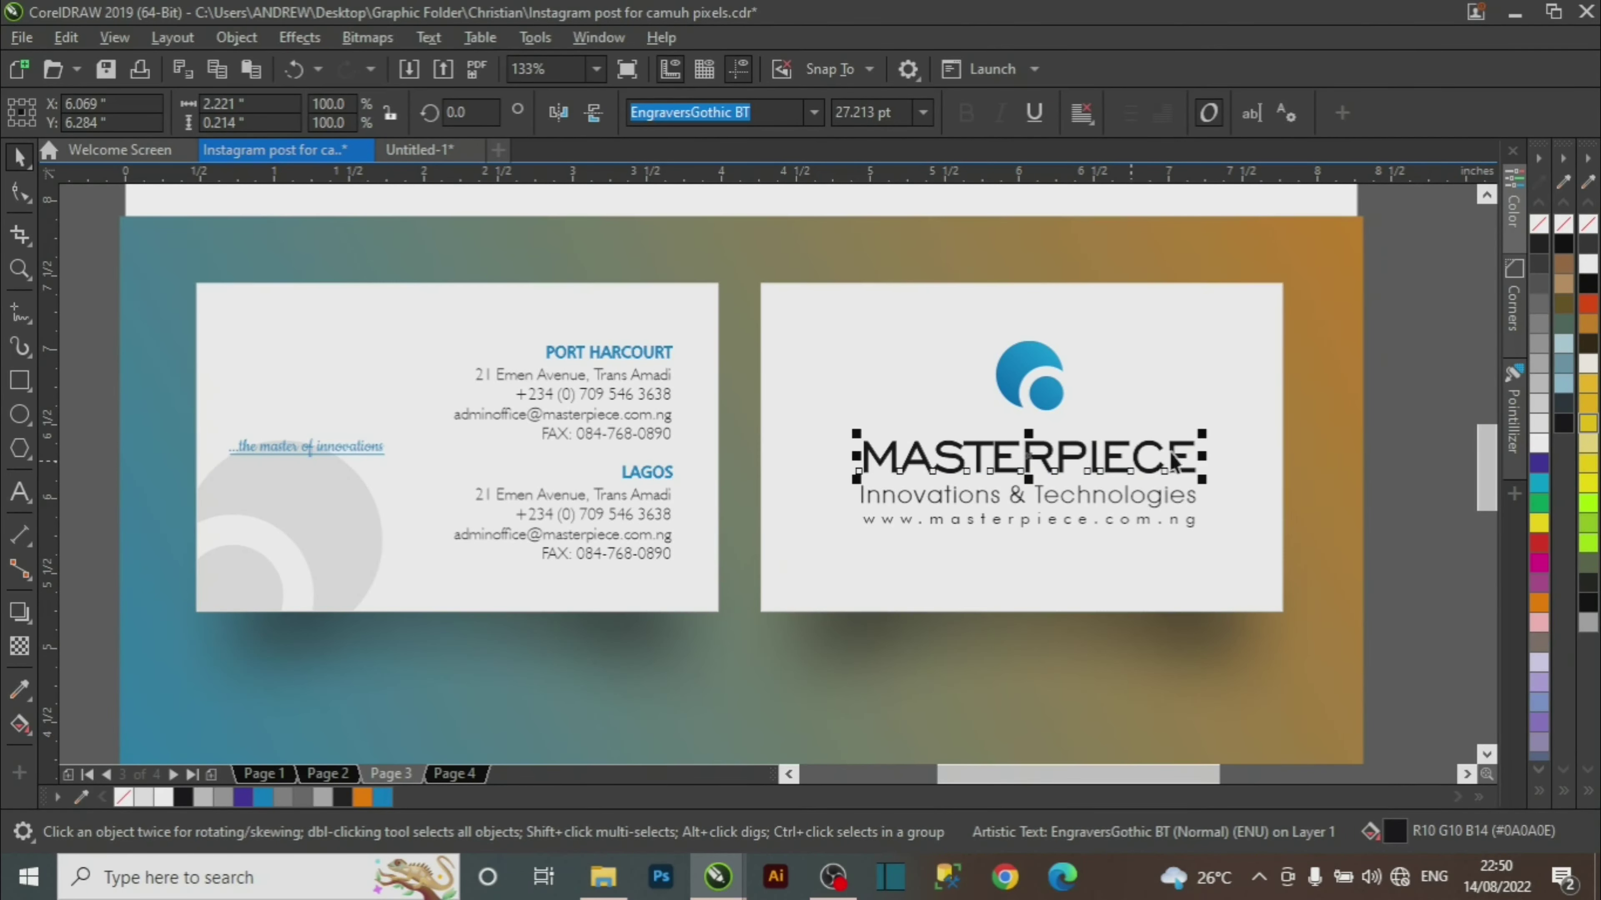
{"action": "left_click", "coordinate": [419, 150]}
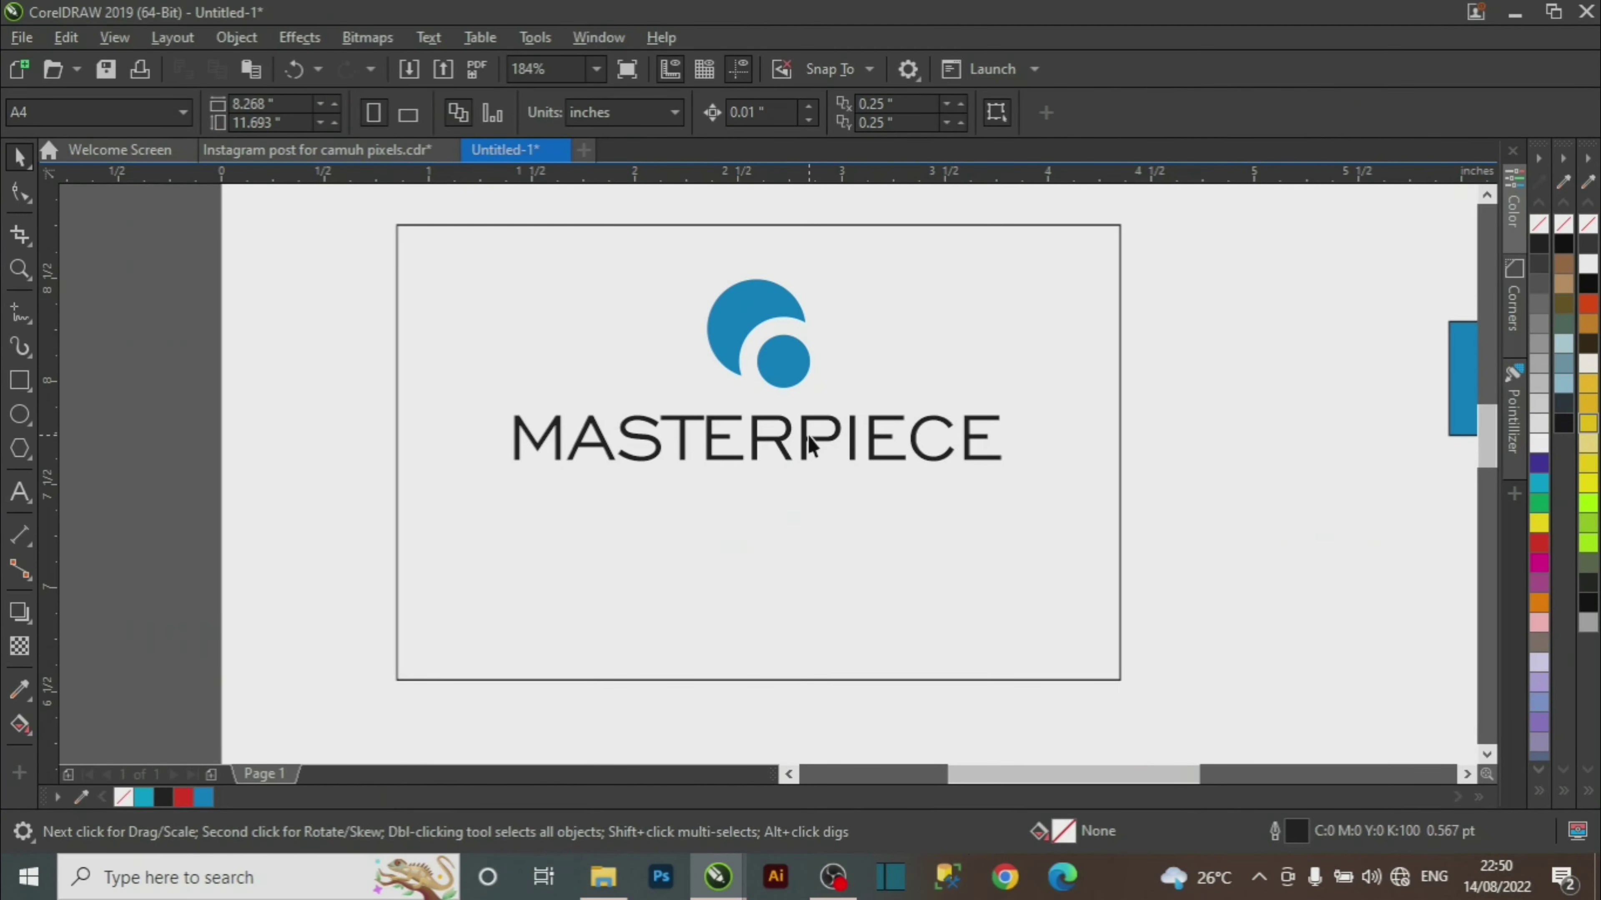
{"action": "left_click", "coordinate": [806, 449]}
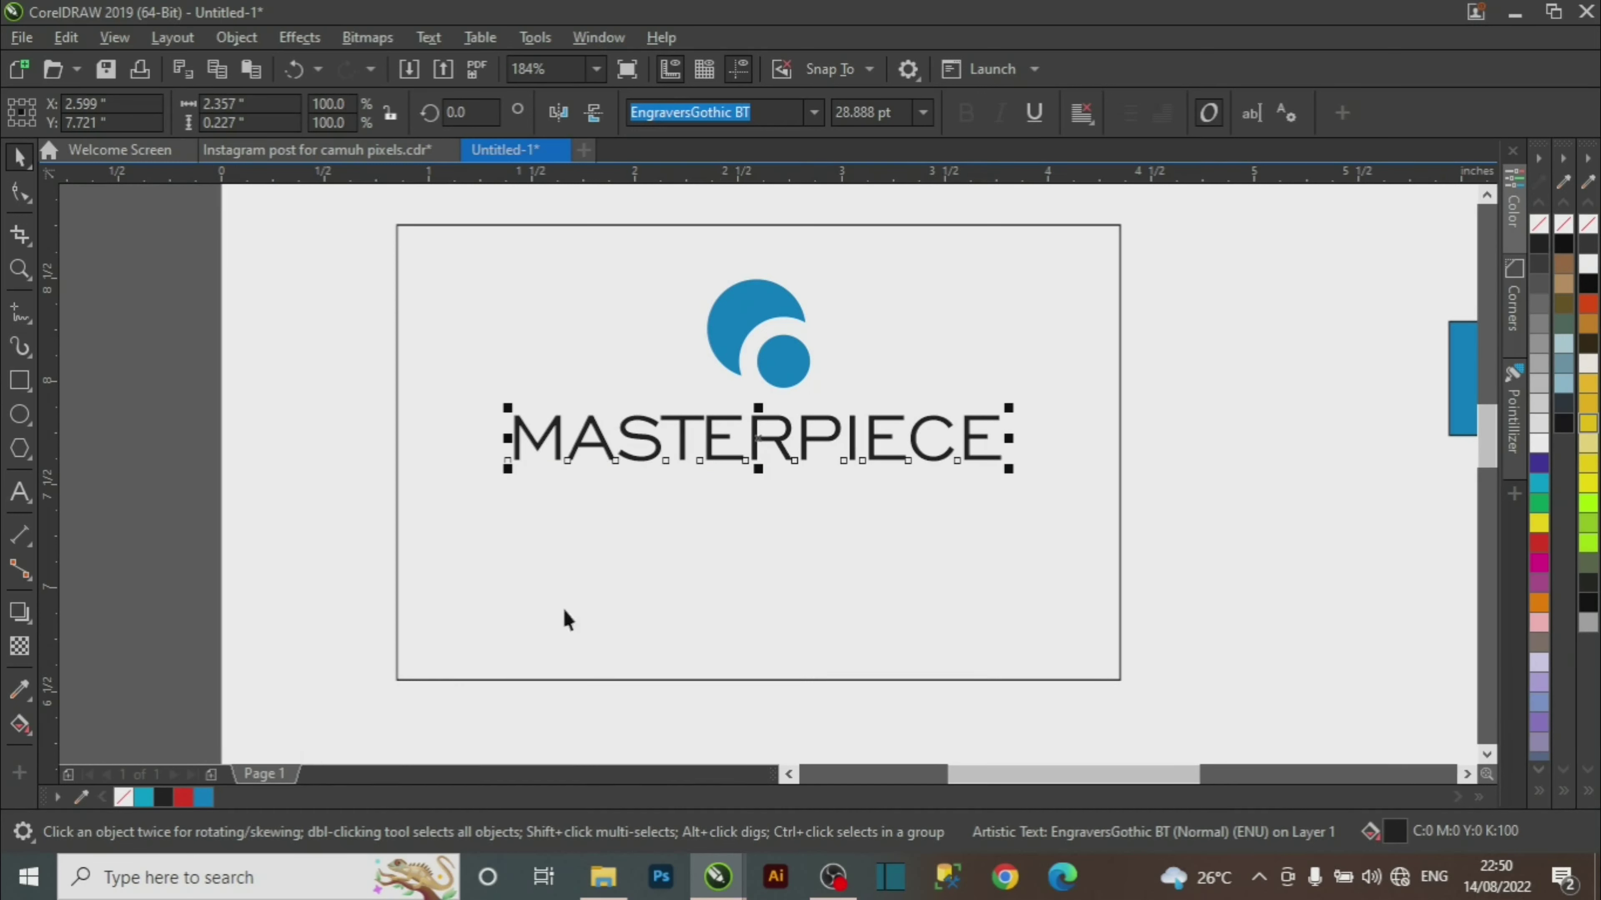
{"action": "left_click", "coordinate": [1535, 248]}
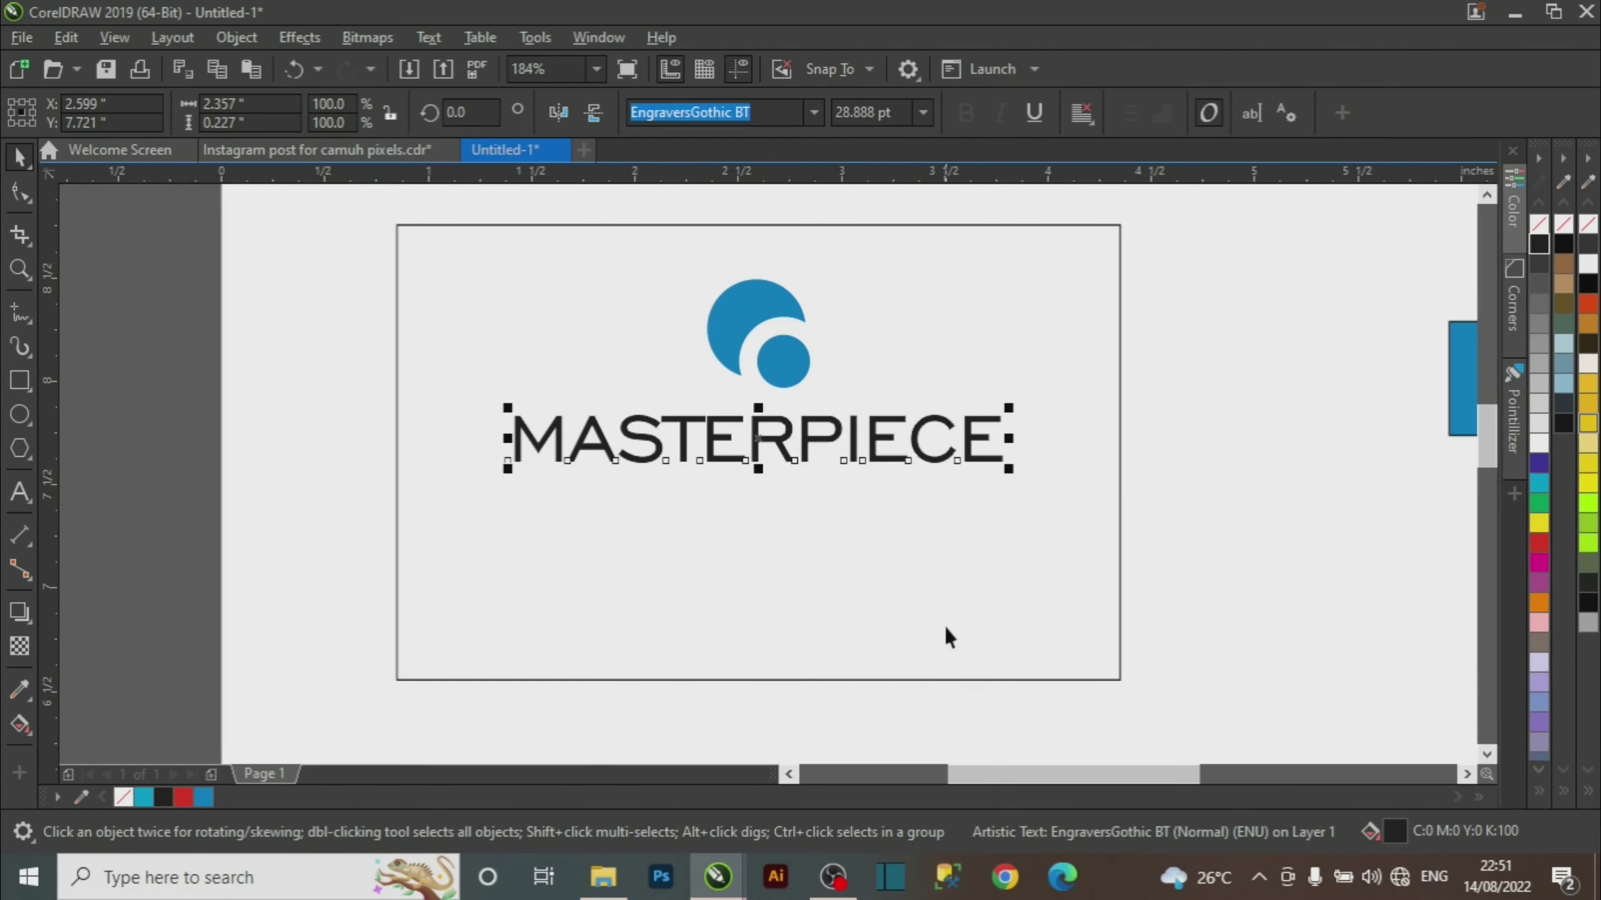
{"action": "left_click", "coordinate": [850, 633], "text": "shift"}
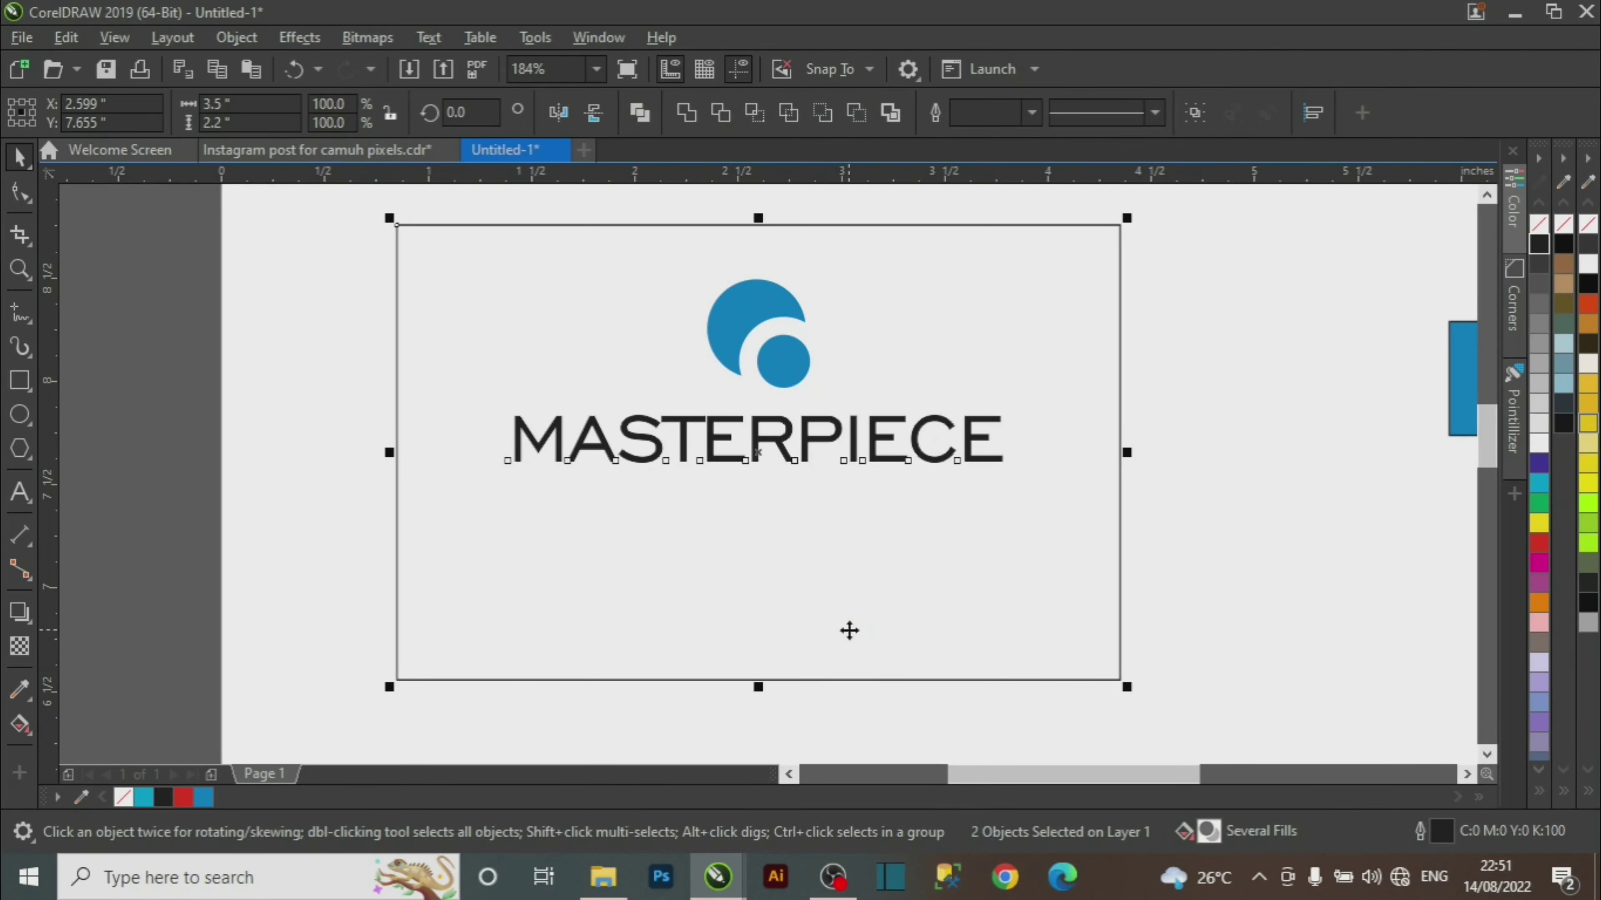
{"action": "left_click", "coordinate": [1240, 497]}
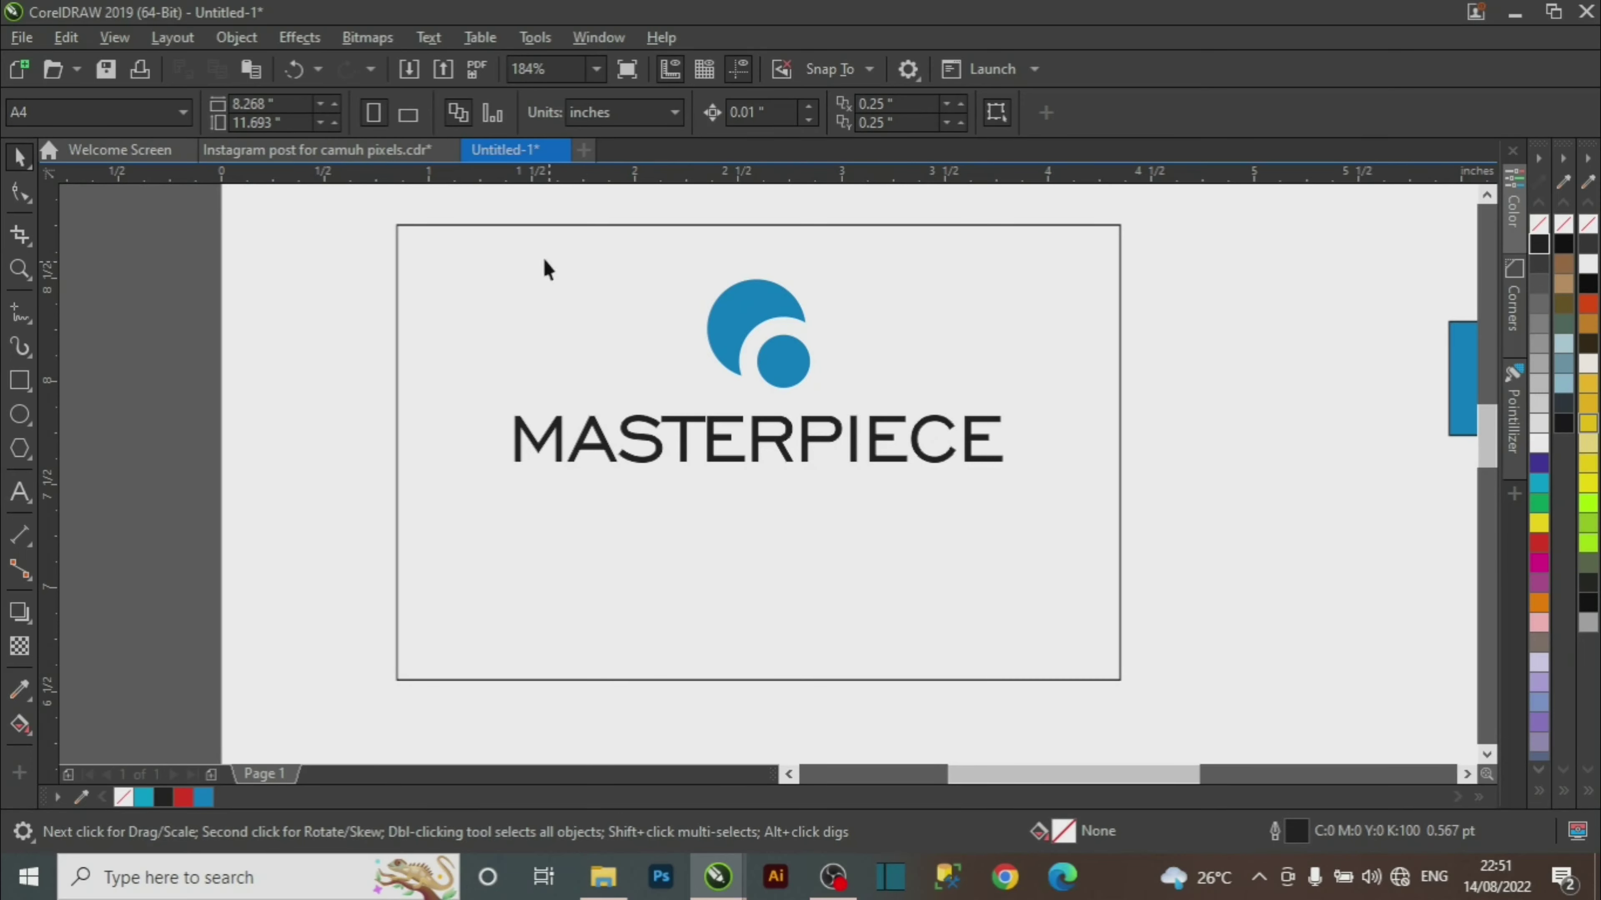
{"action": "left_click", "coordinate": [353, 152]}
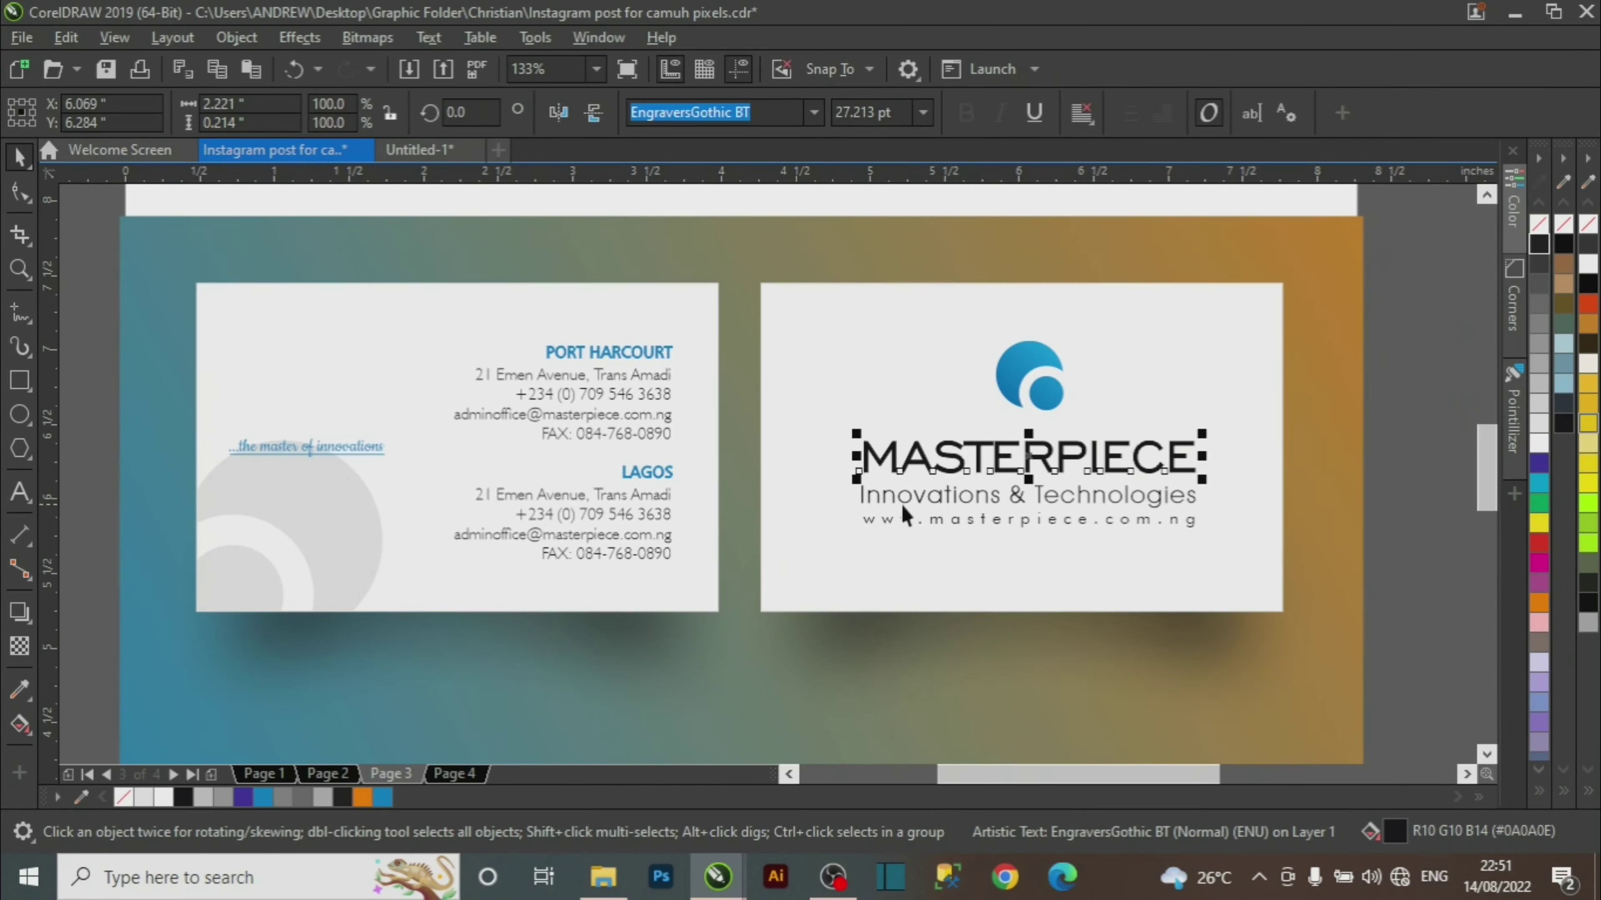
{"action": "left_click", "coordinate": [421, 152]}
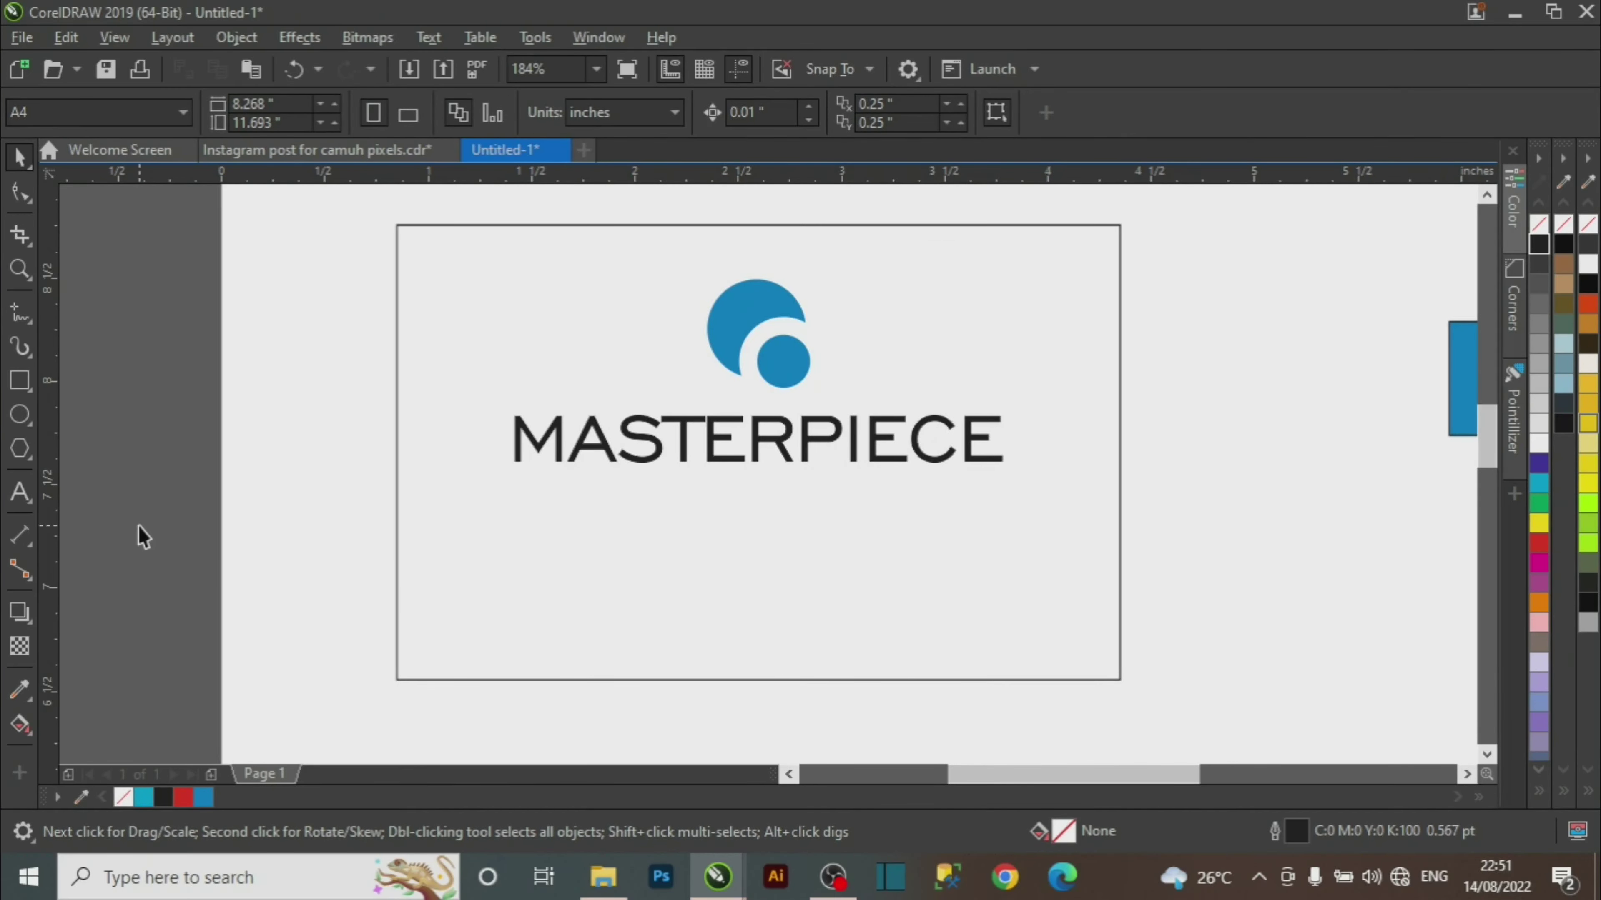
Type the tagline 'Innovations & Technology' below MASTERPIECE.
{"action": "left_click", "coordinate": [19, 492]}
{"action": "left_click", "coordinate": [516, 555]}
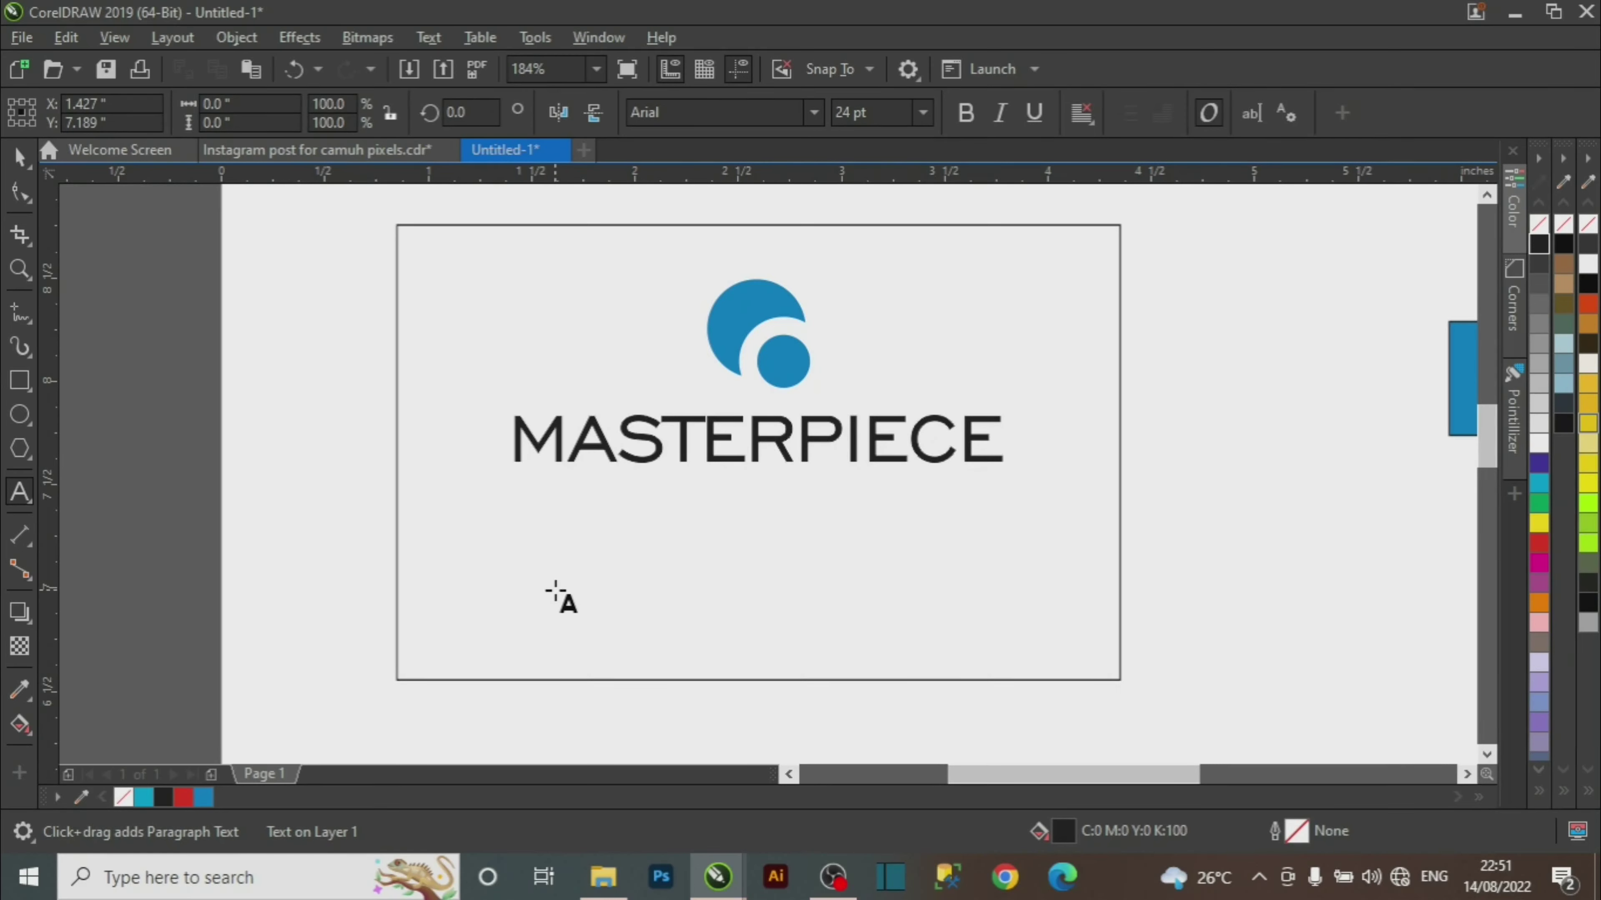
{"action": "type", "text": "Inno"}
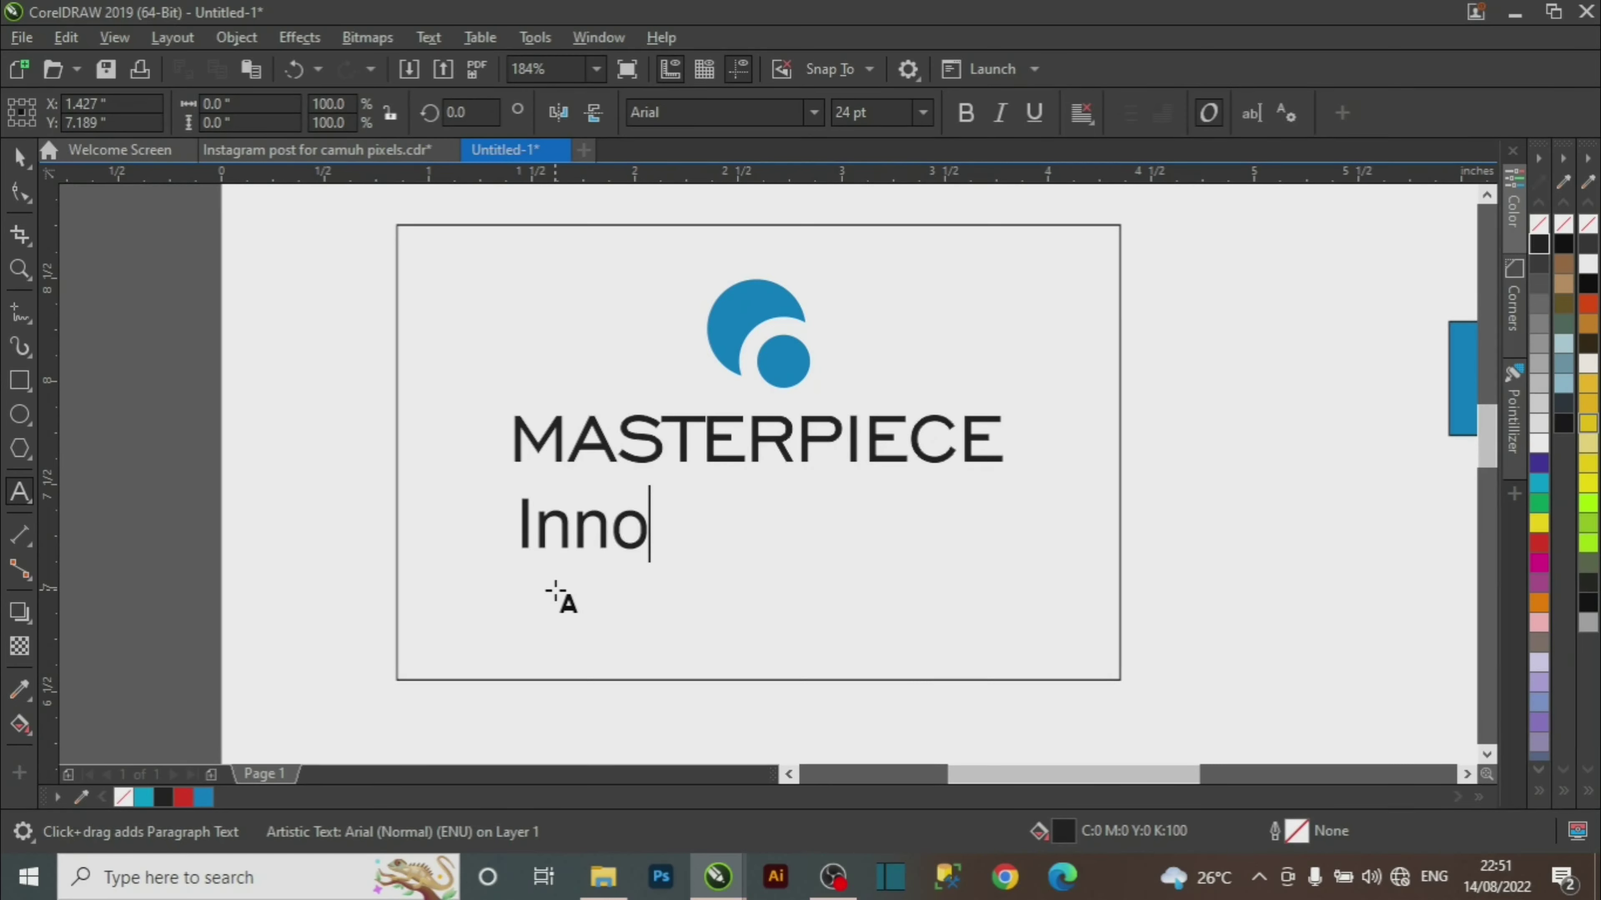
{"action": "type", "text": "vations"}
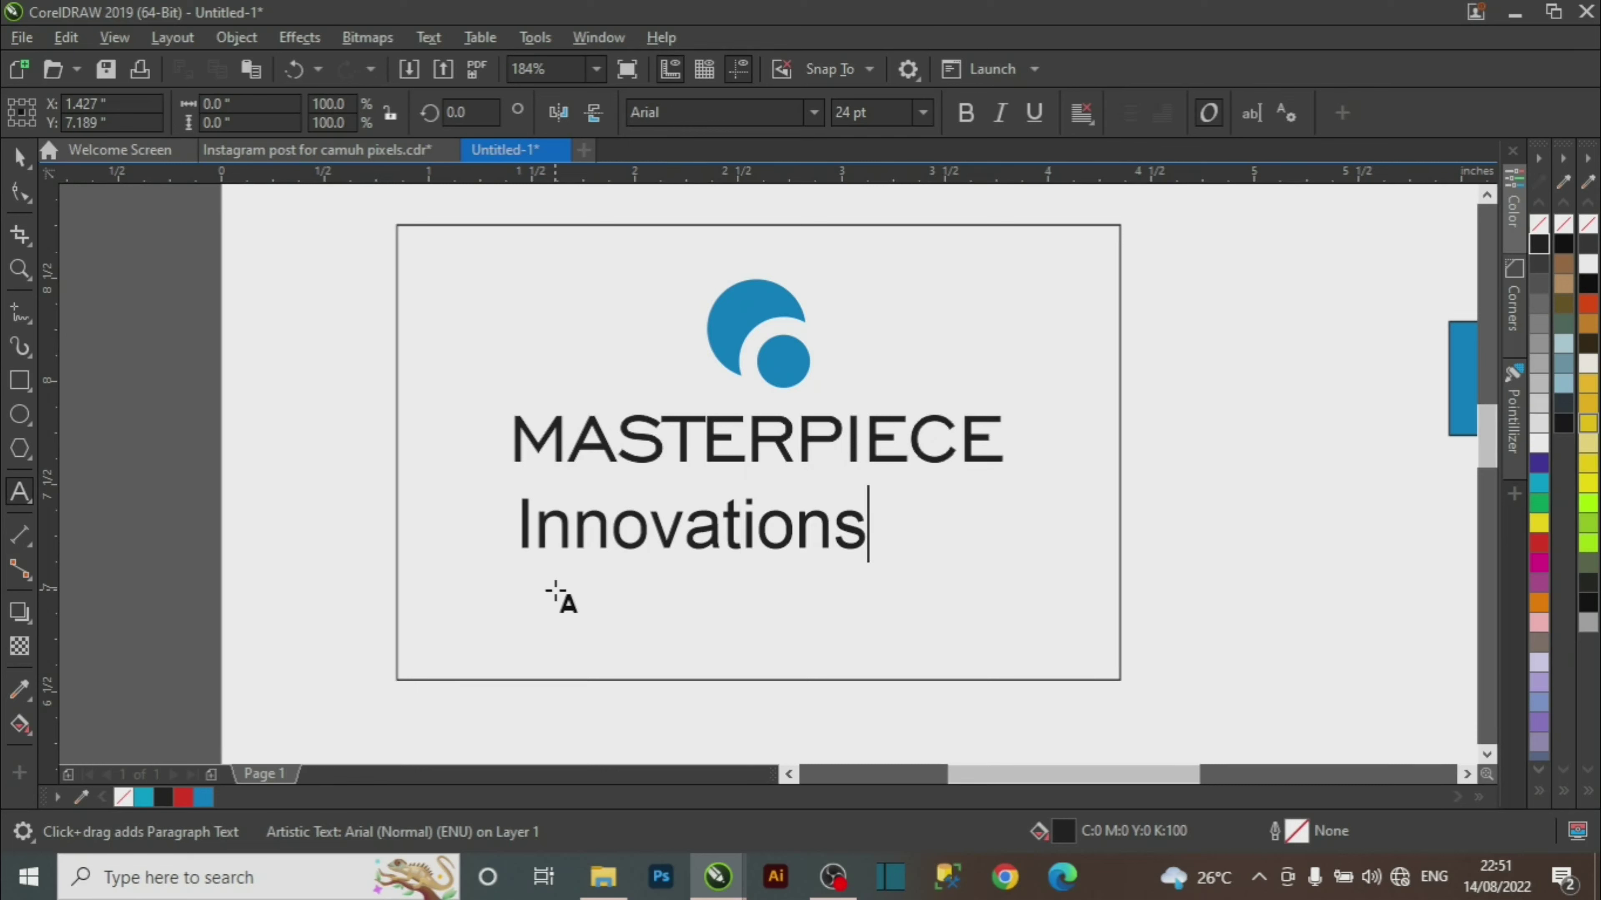
{"action": "type", "text": " & "}
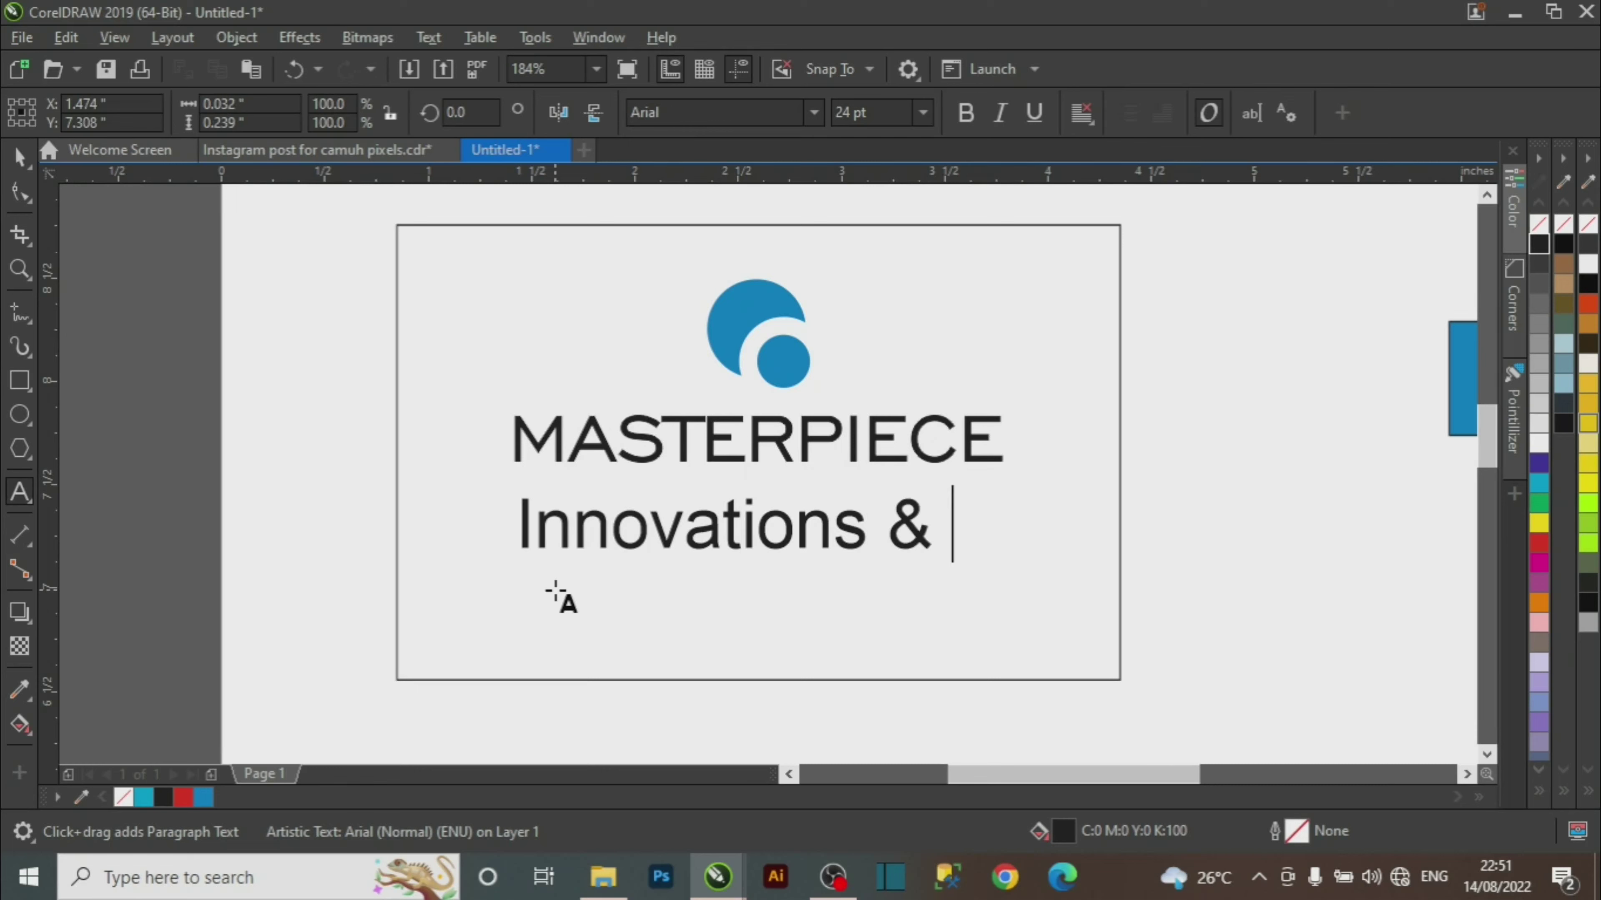
{"action": "type", "text": "Techn"}
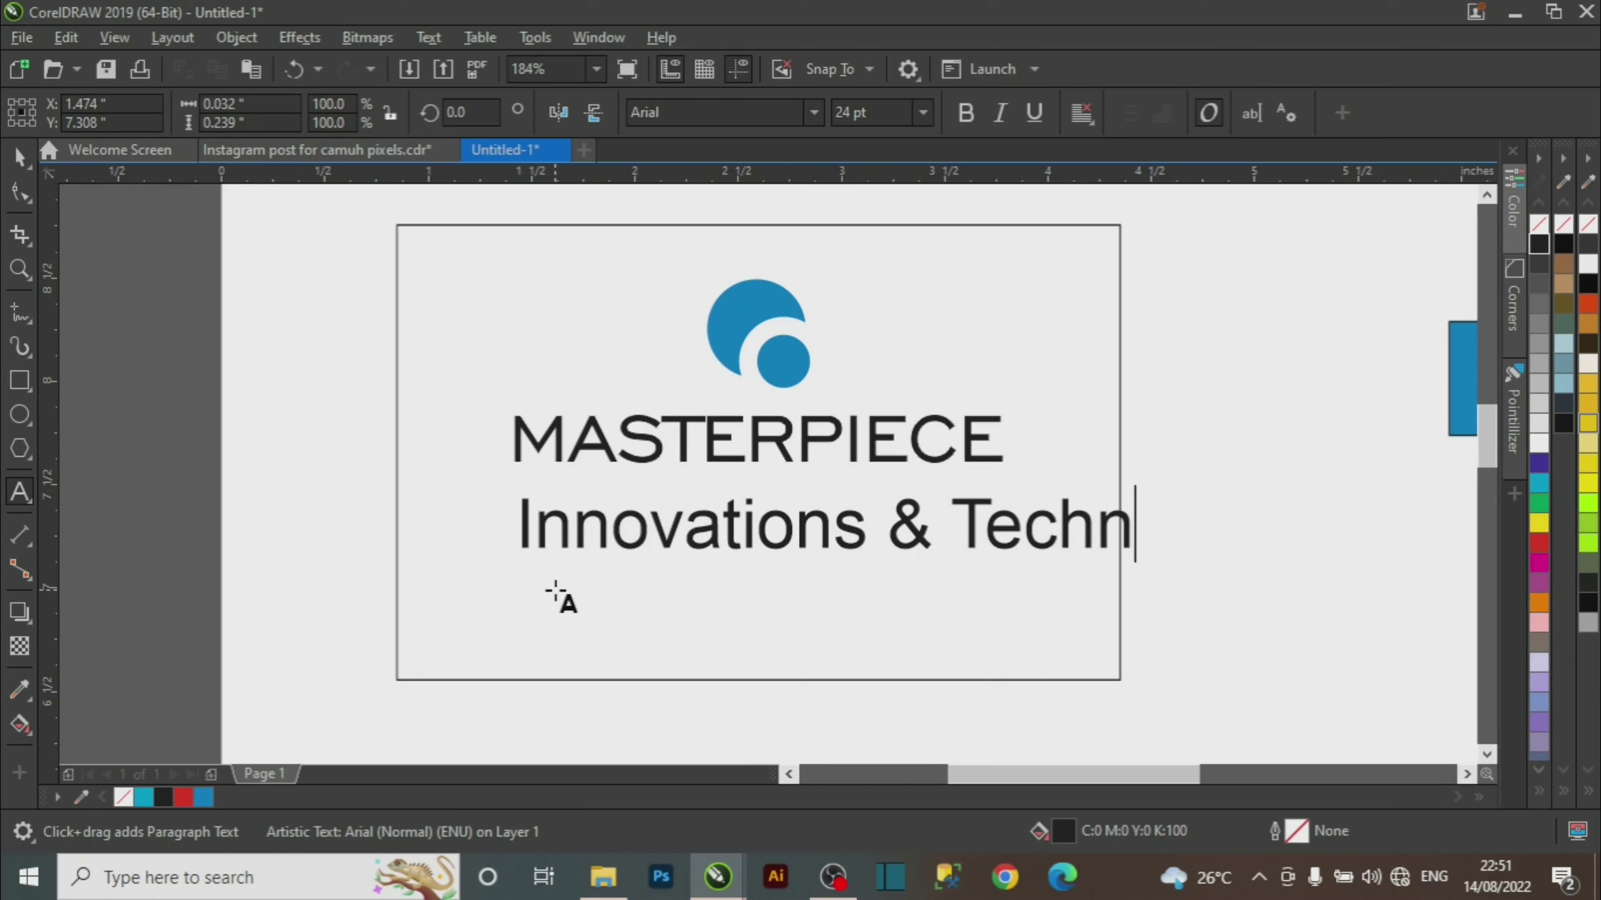
{"action": "type", "text": "ology"}
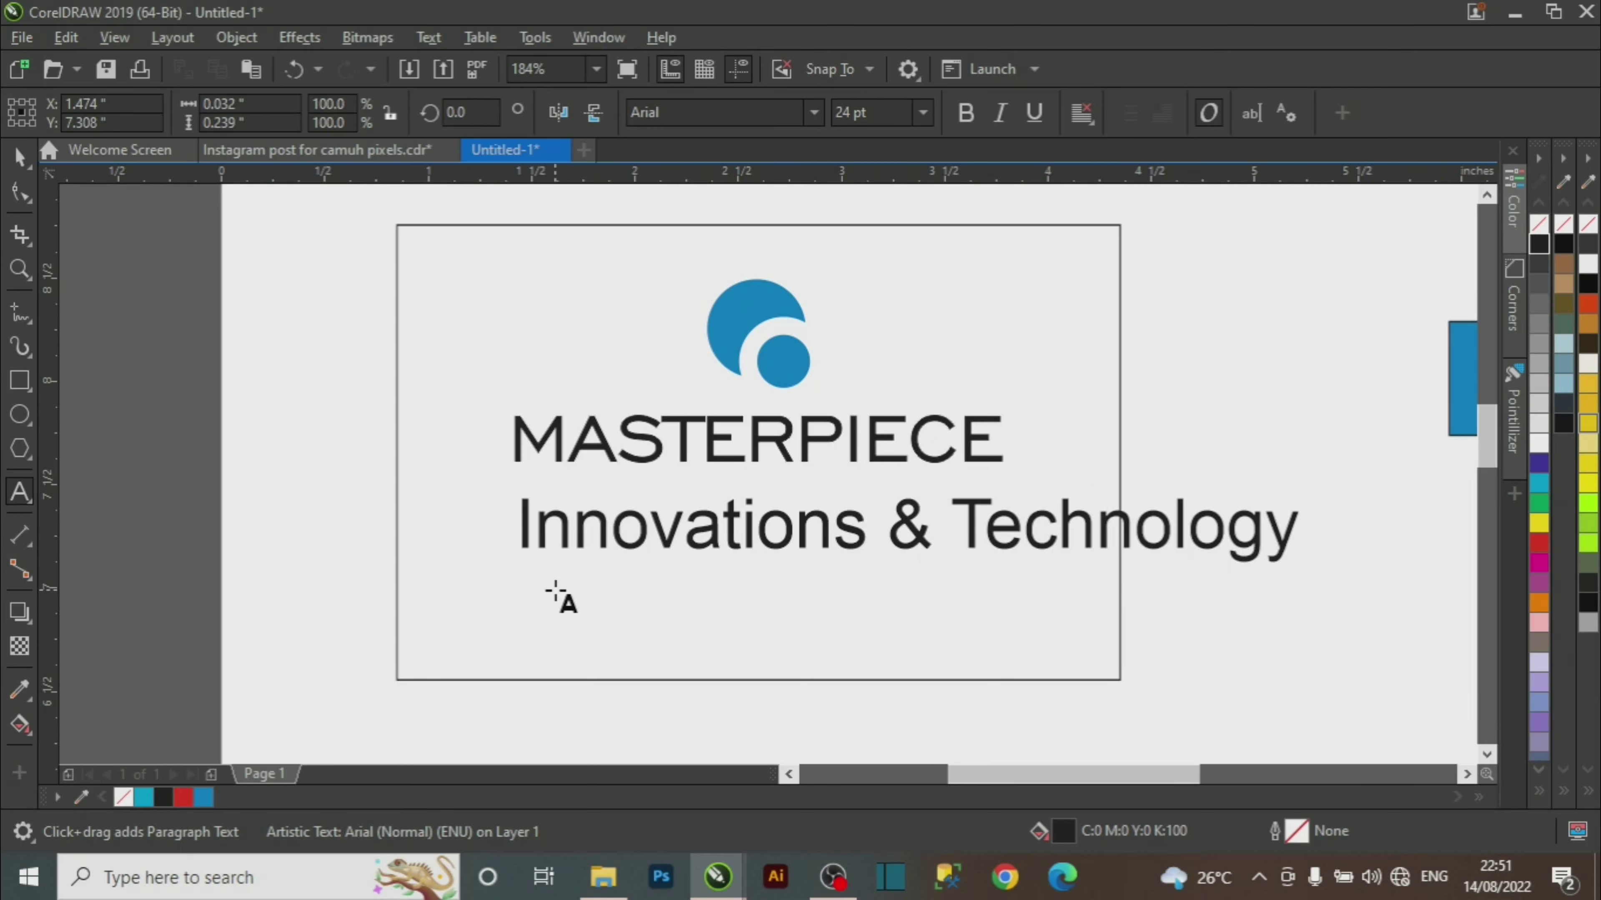
{"action": "key", "text": "ctrl+space"}
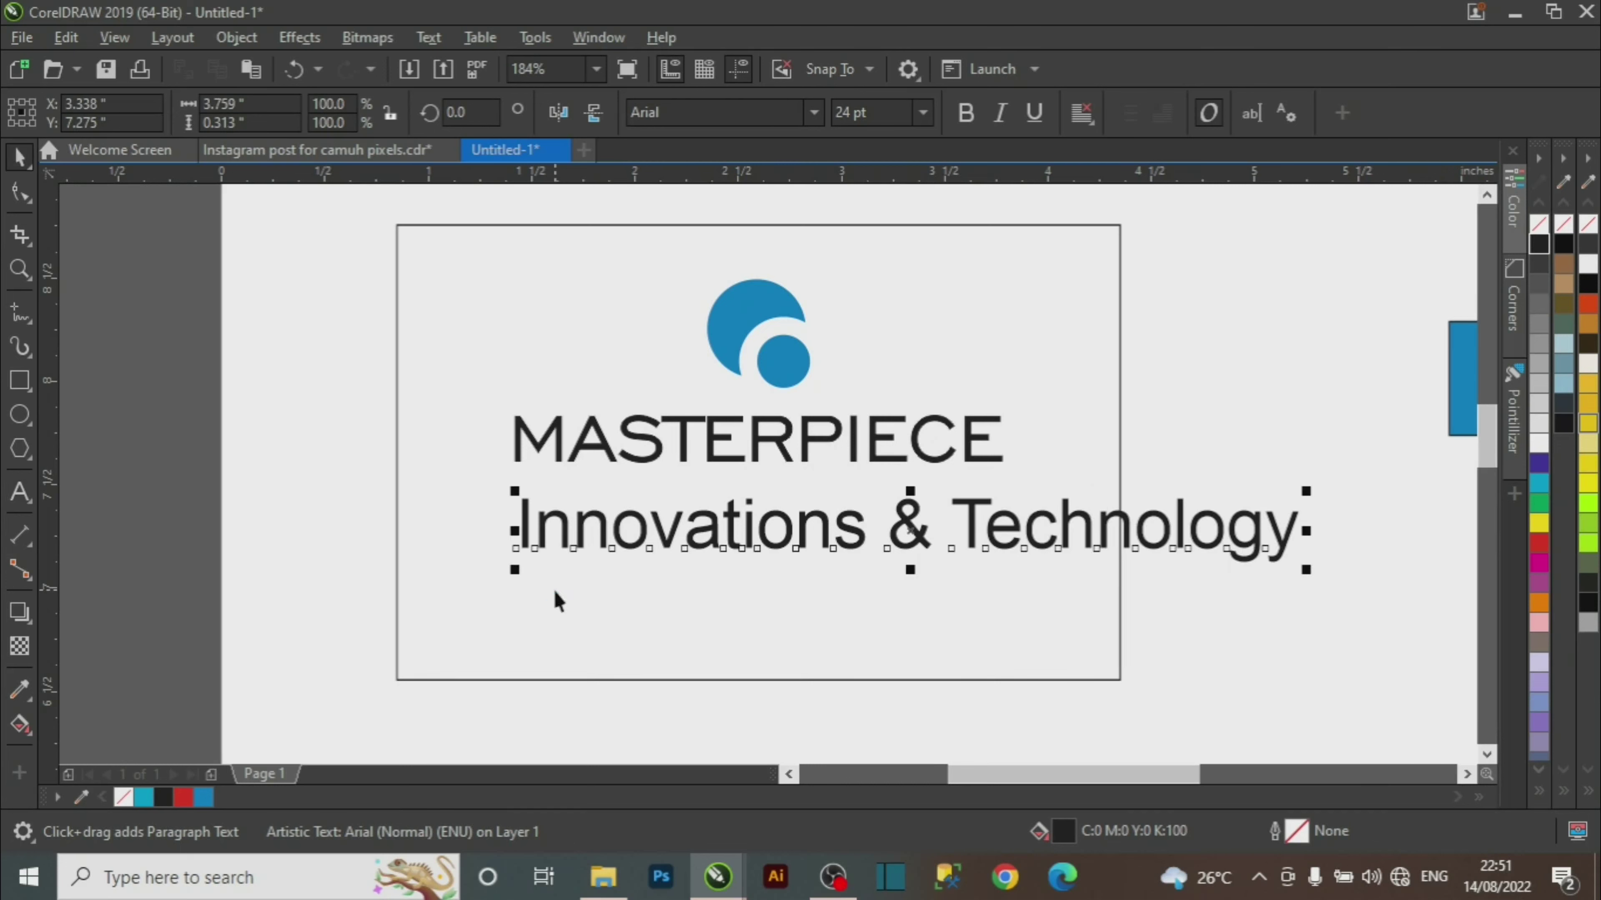
Set the tagline in AvantGarGotItcTEEDem, scaled to about 18 pt to fit the card.
{"action": "left_click", "coordinate": [816, 113]}
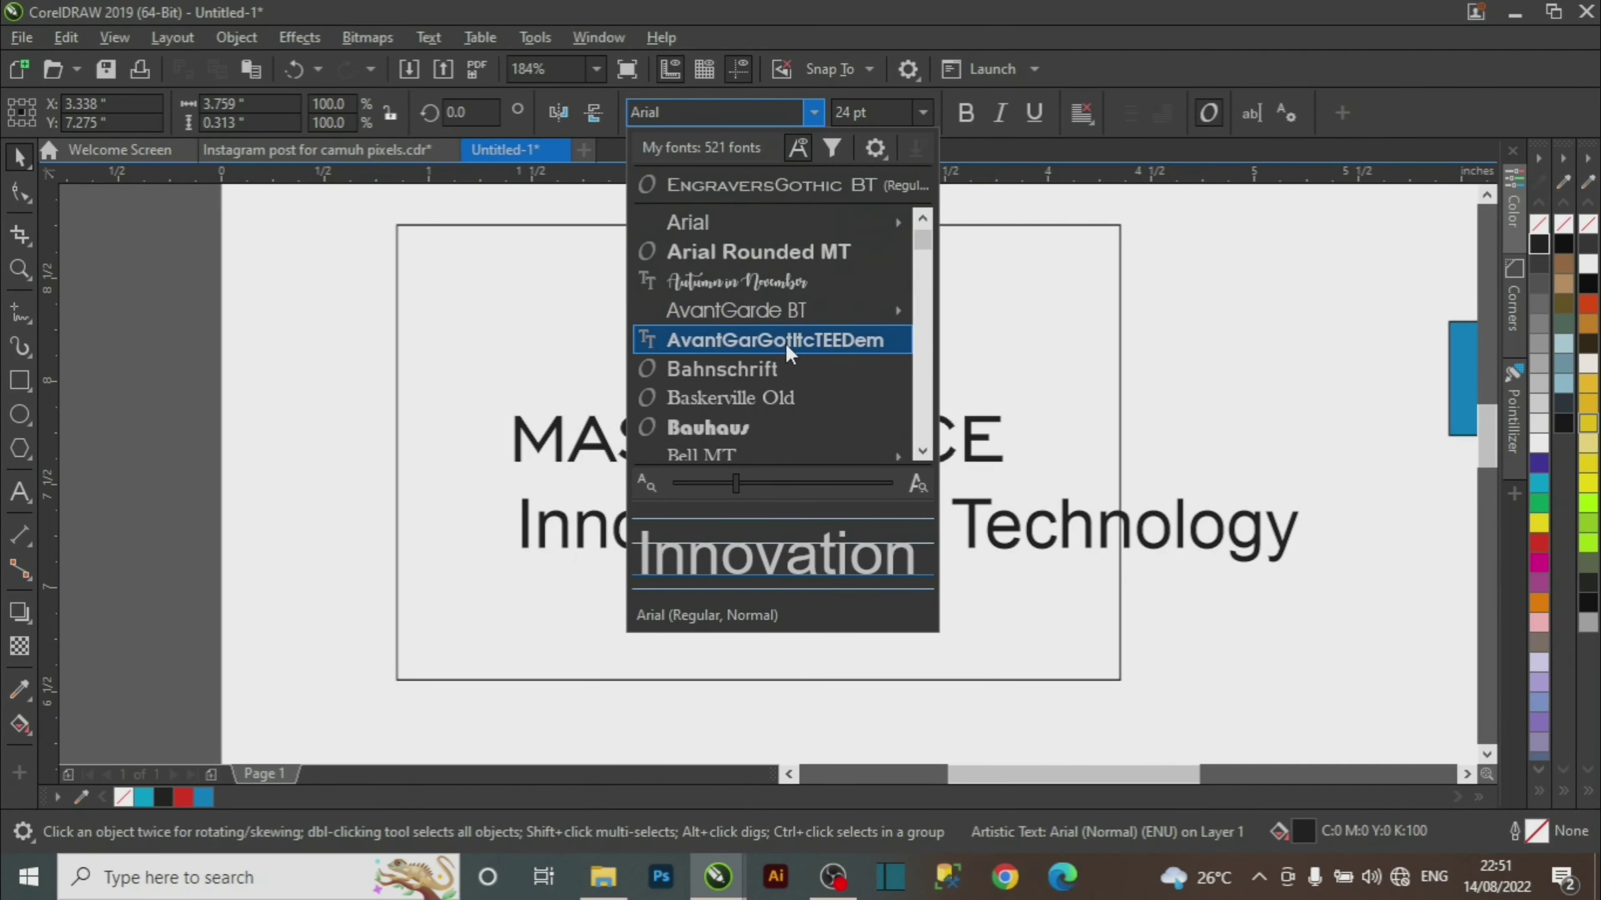
{"action": "left_click", "coordinate": [793, 353]}
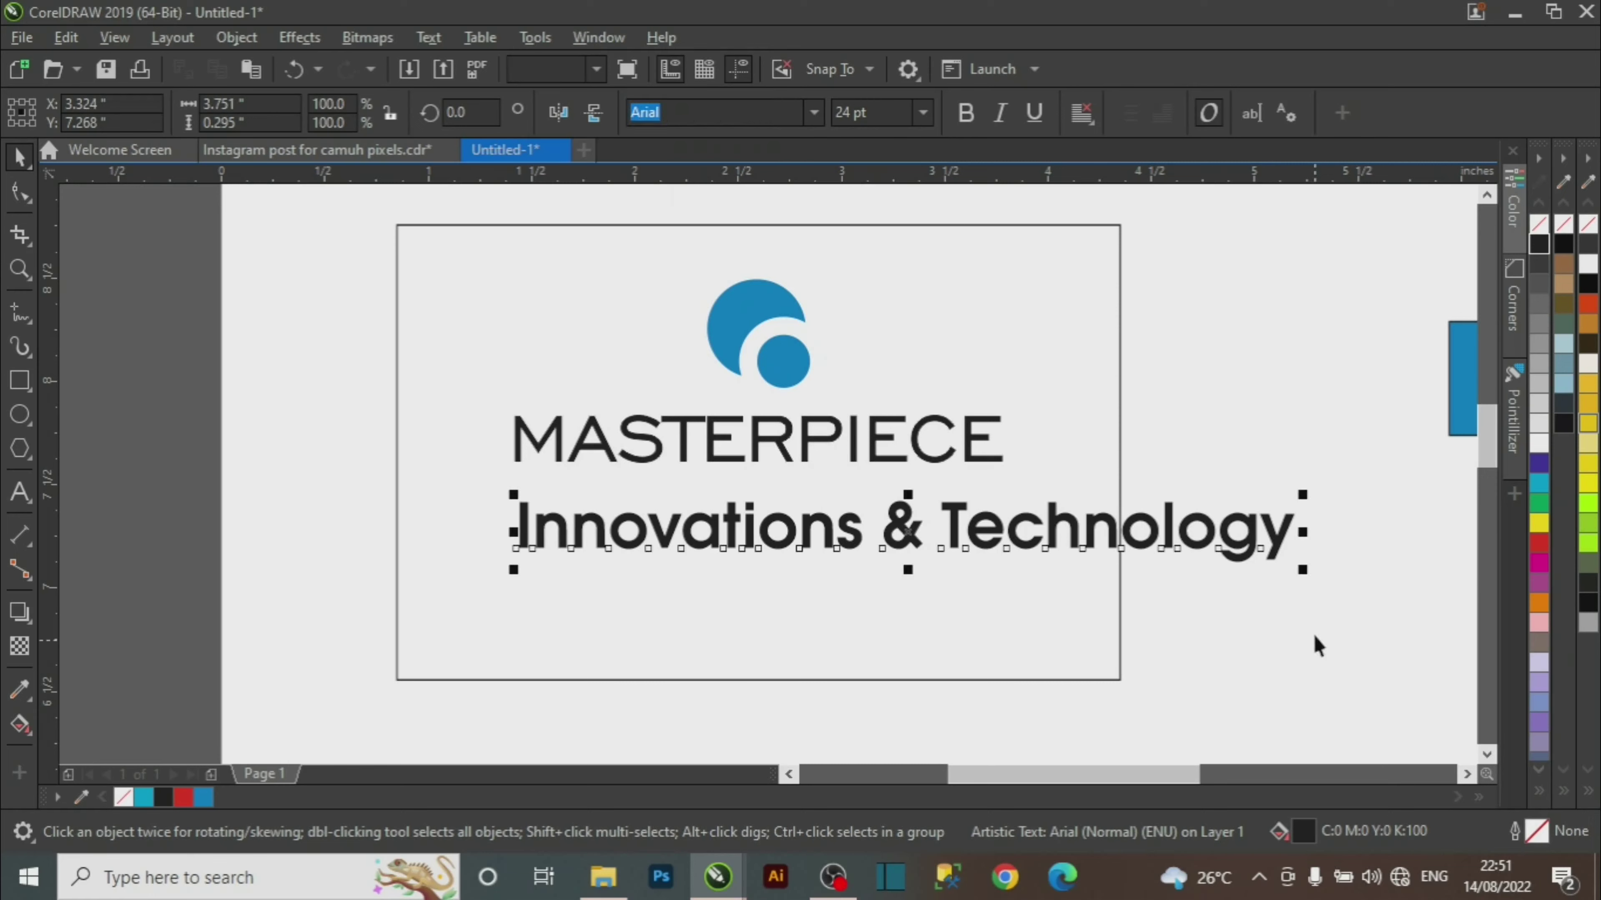
{"action": "left_click_drag", "start_coordinate": [1302, 572], "coordinate": [1111, 582]}
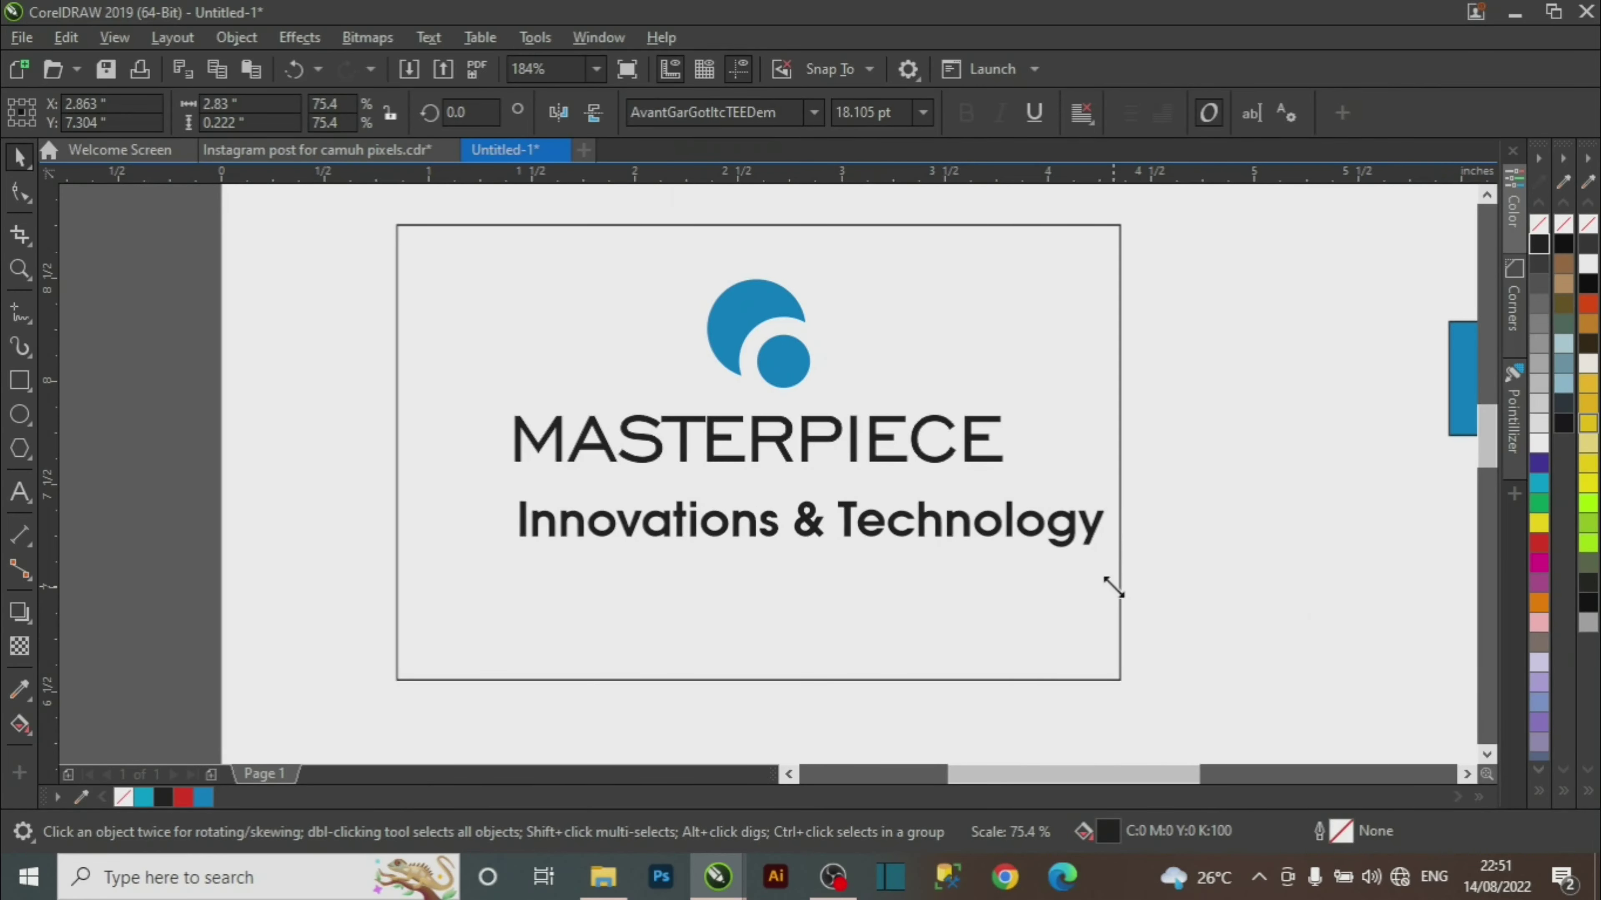
{"action": "left_click", "coordinate": [813, 112]}
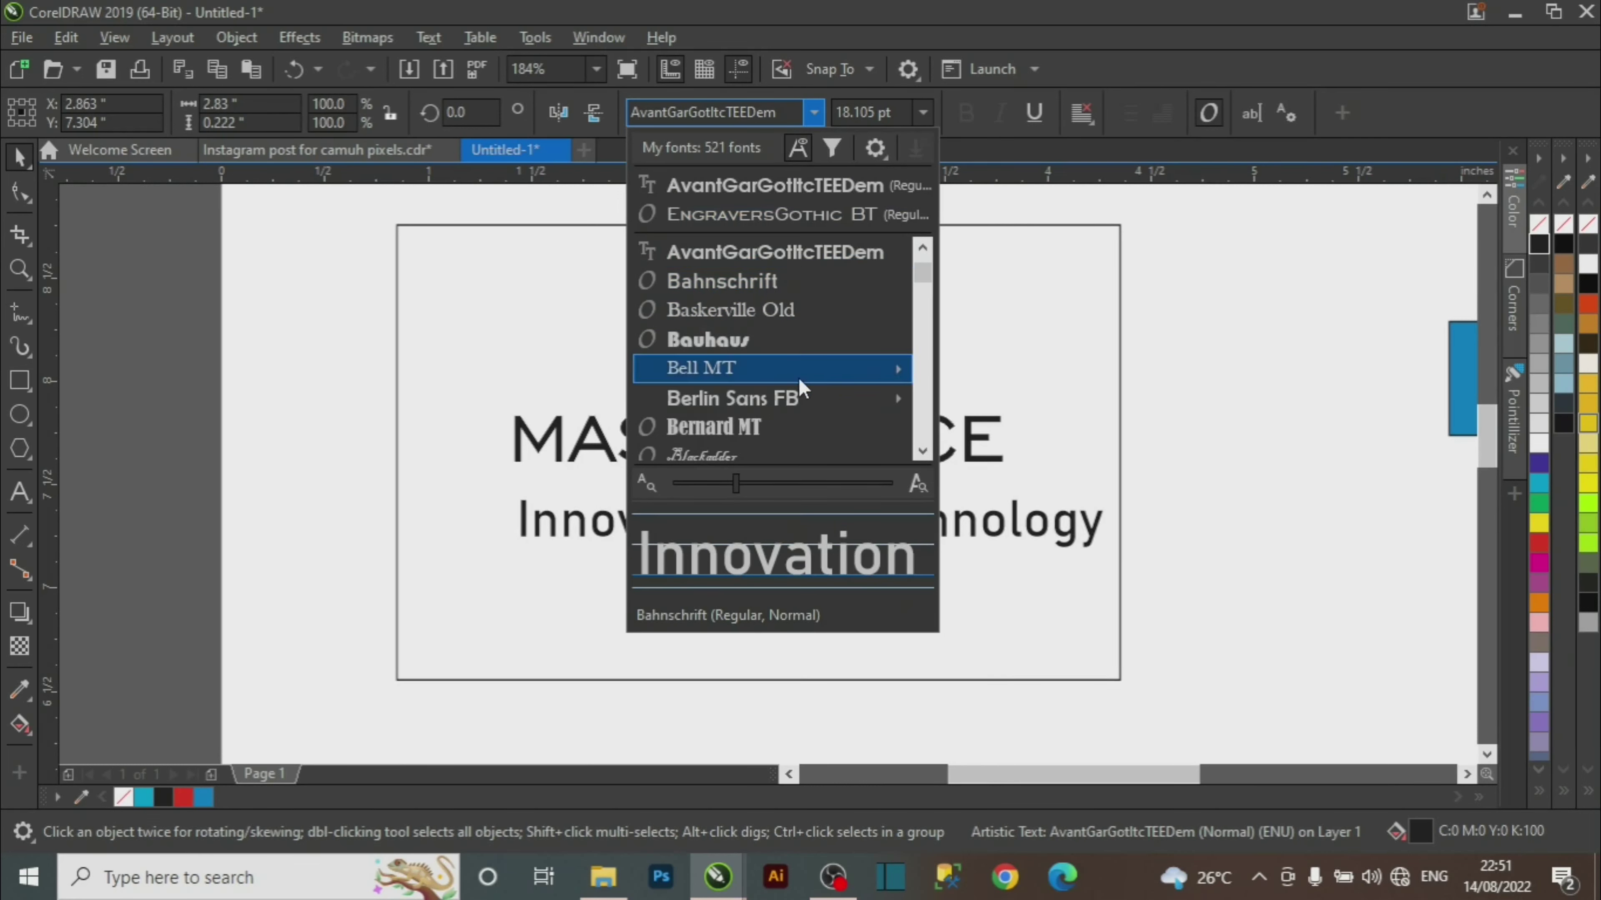
{"action": "mouse_move", "coordinate": [798, 380]}
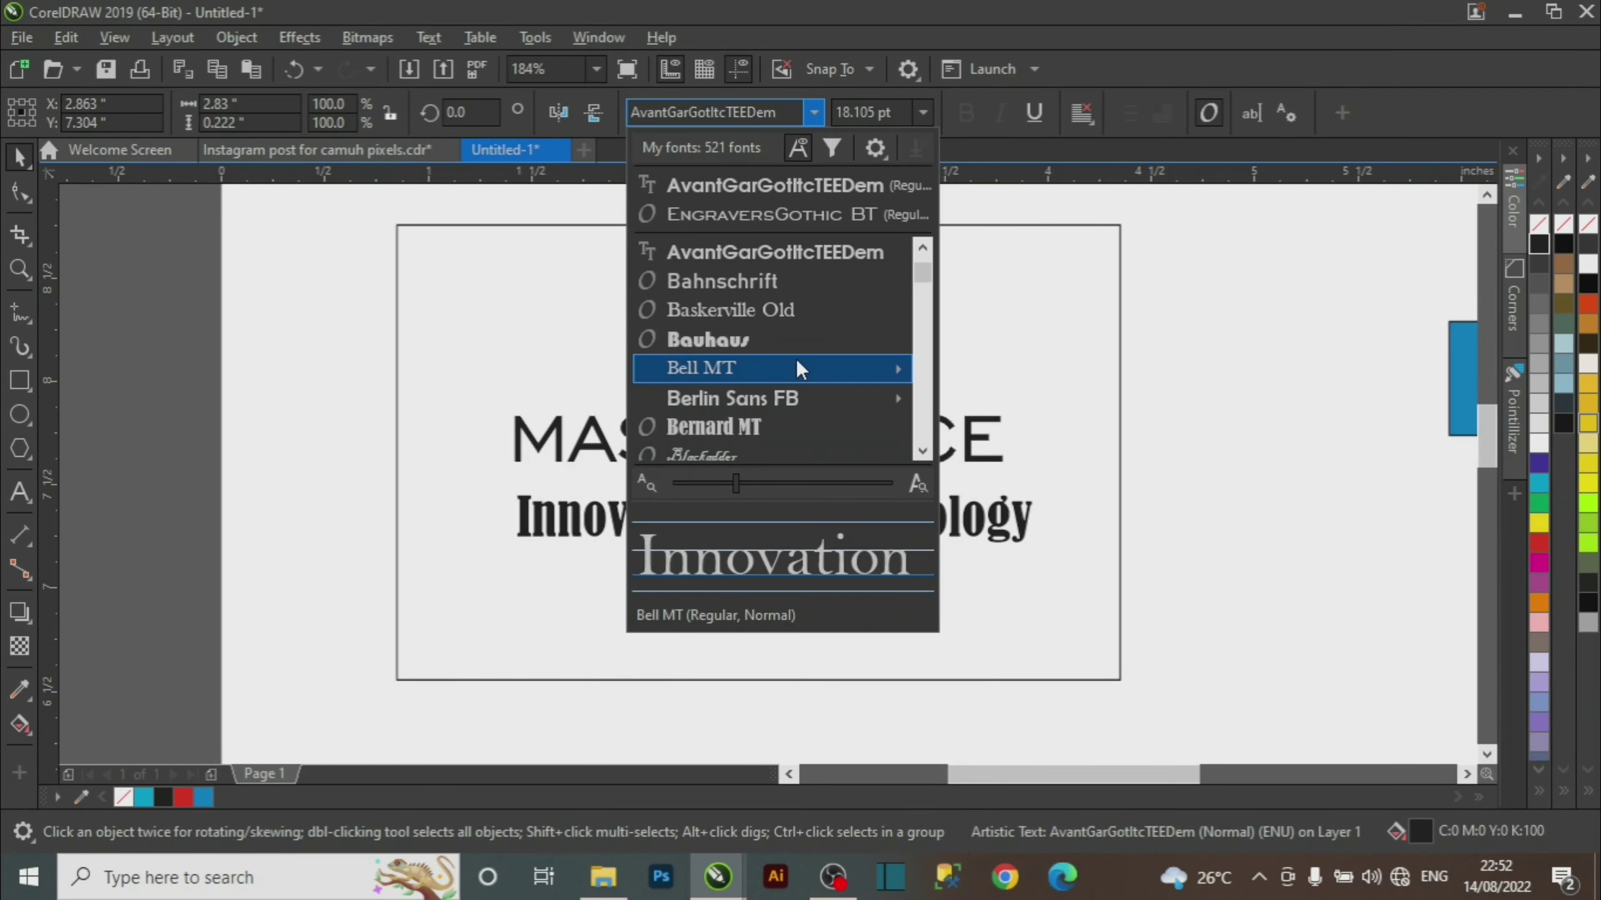
{"action": "key", "text": "Escape"}
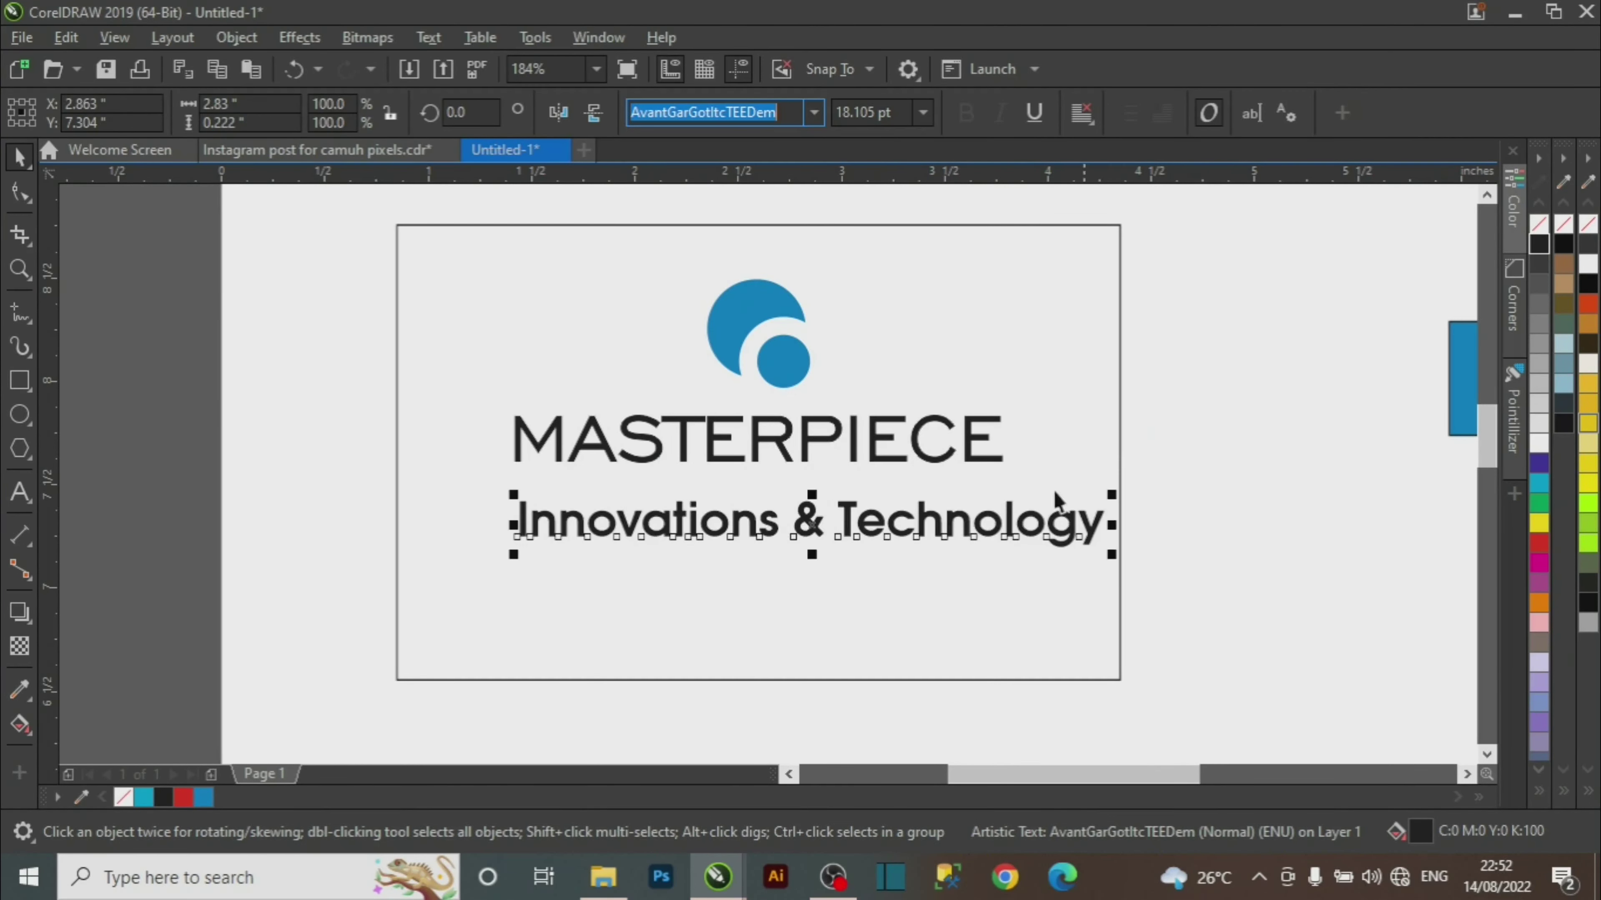
{"action": "left_click", "coordinate": [358, 151]}
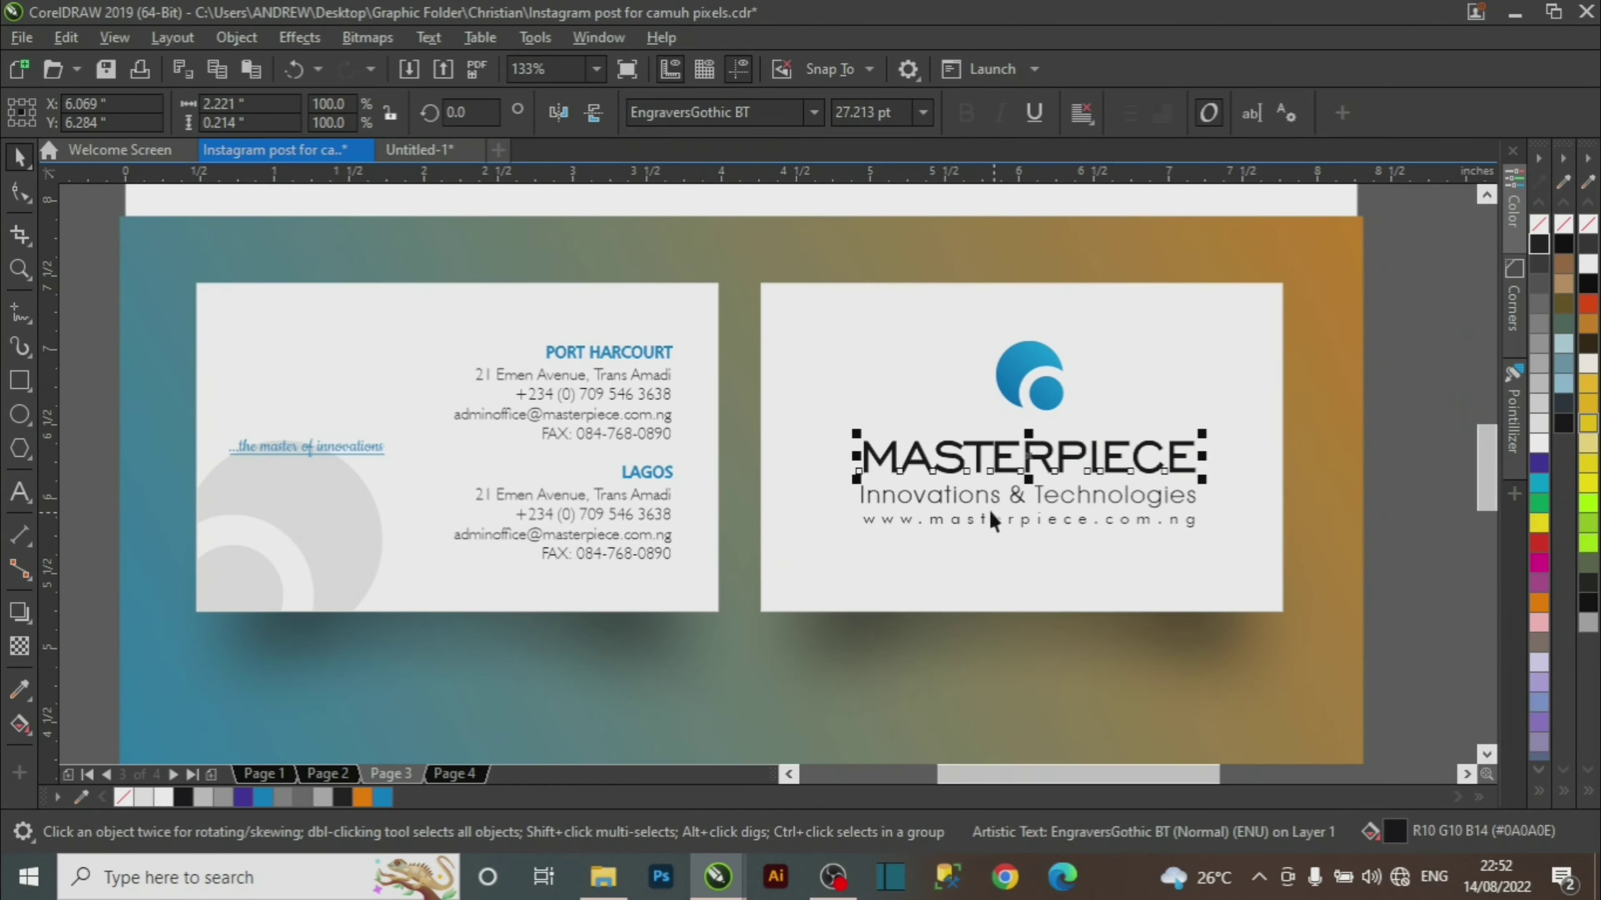
Read the reference tagline's font, then set the new card's tagline in AvantGarde Bk BT.
{"action": "left_click", "coordinate": [1225, 508]}
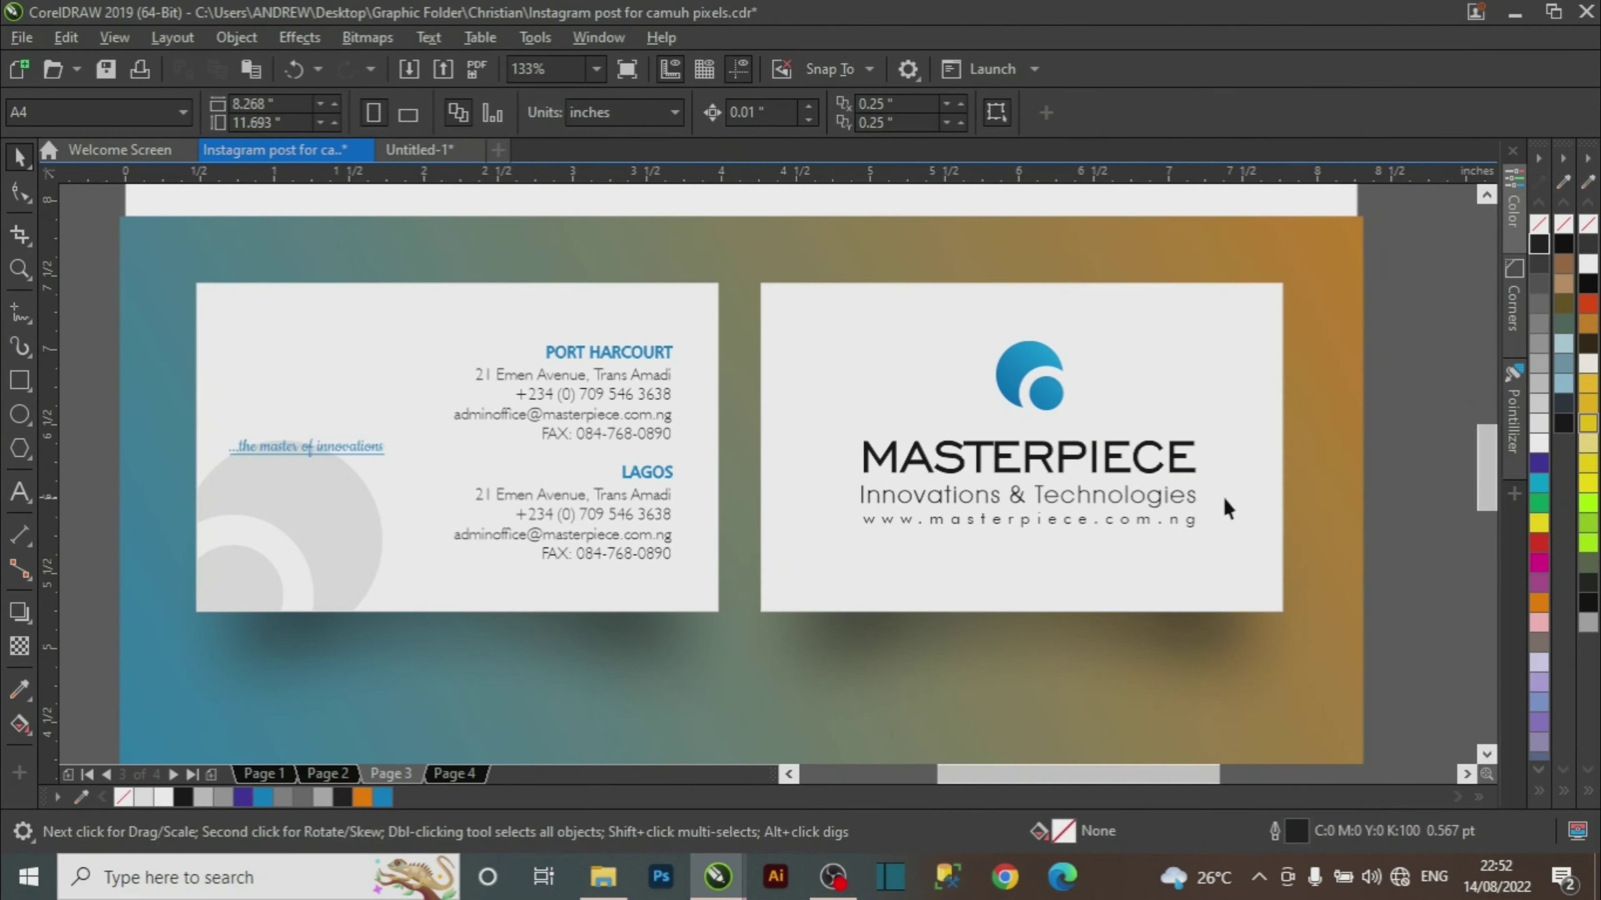
{"action": "left_click", "coordinate": [1191, 499]}
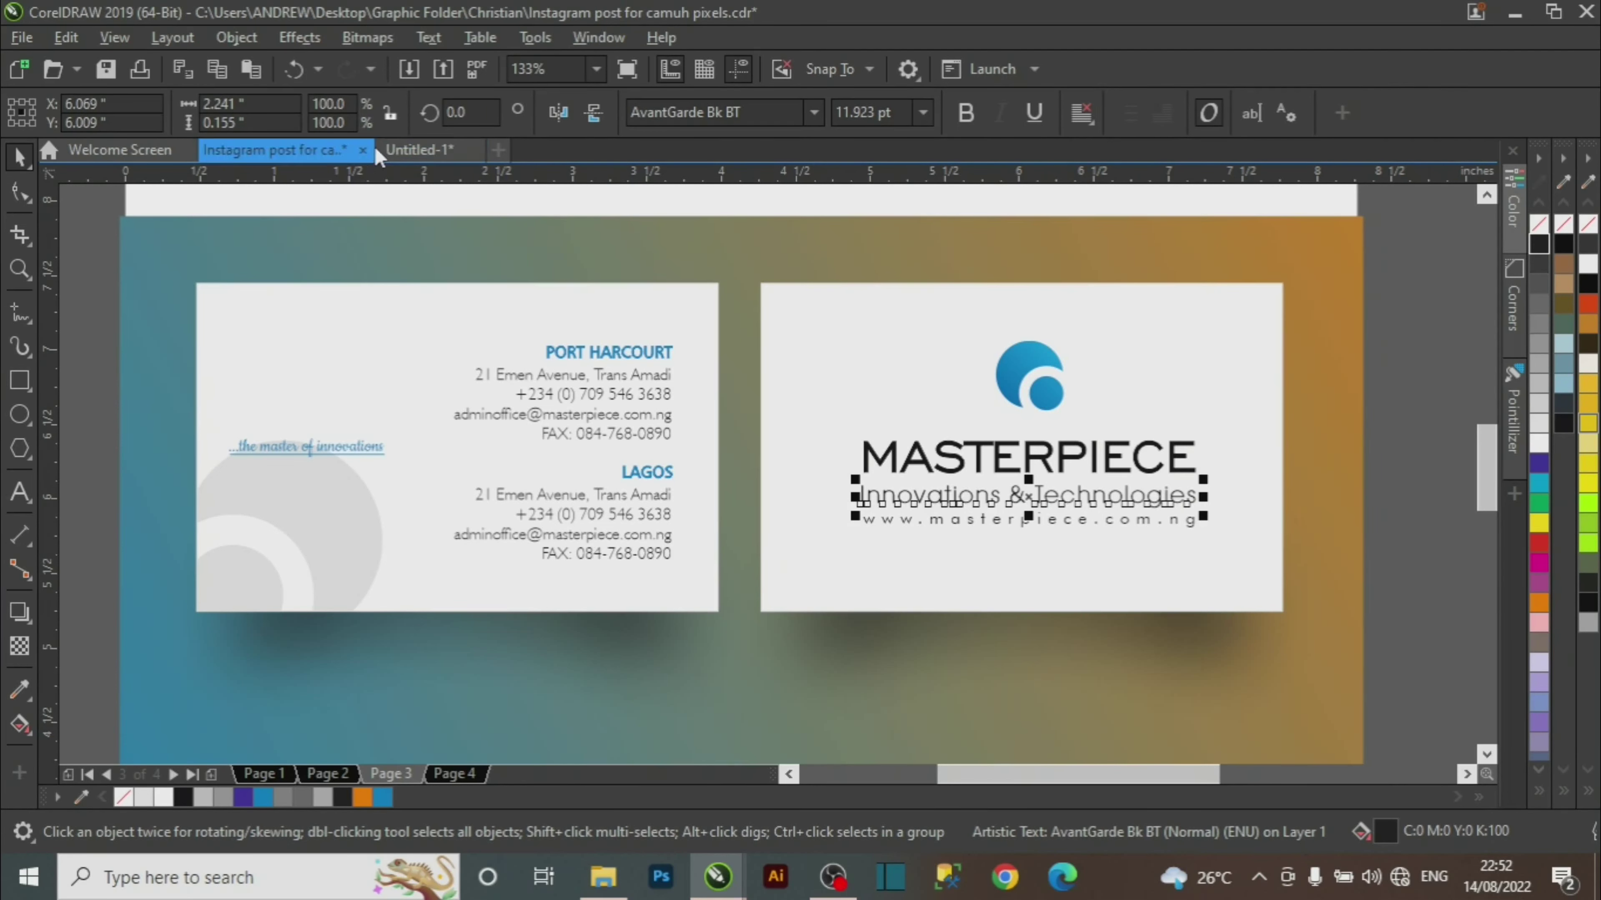
{"action": "left_click", "coordinate": [418, 149]}
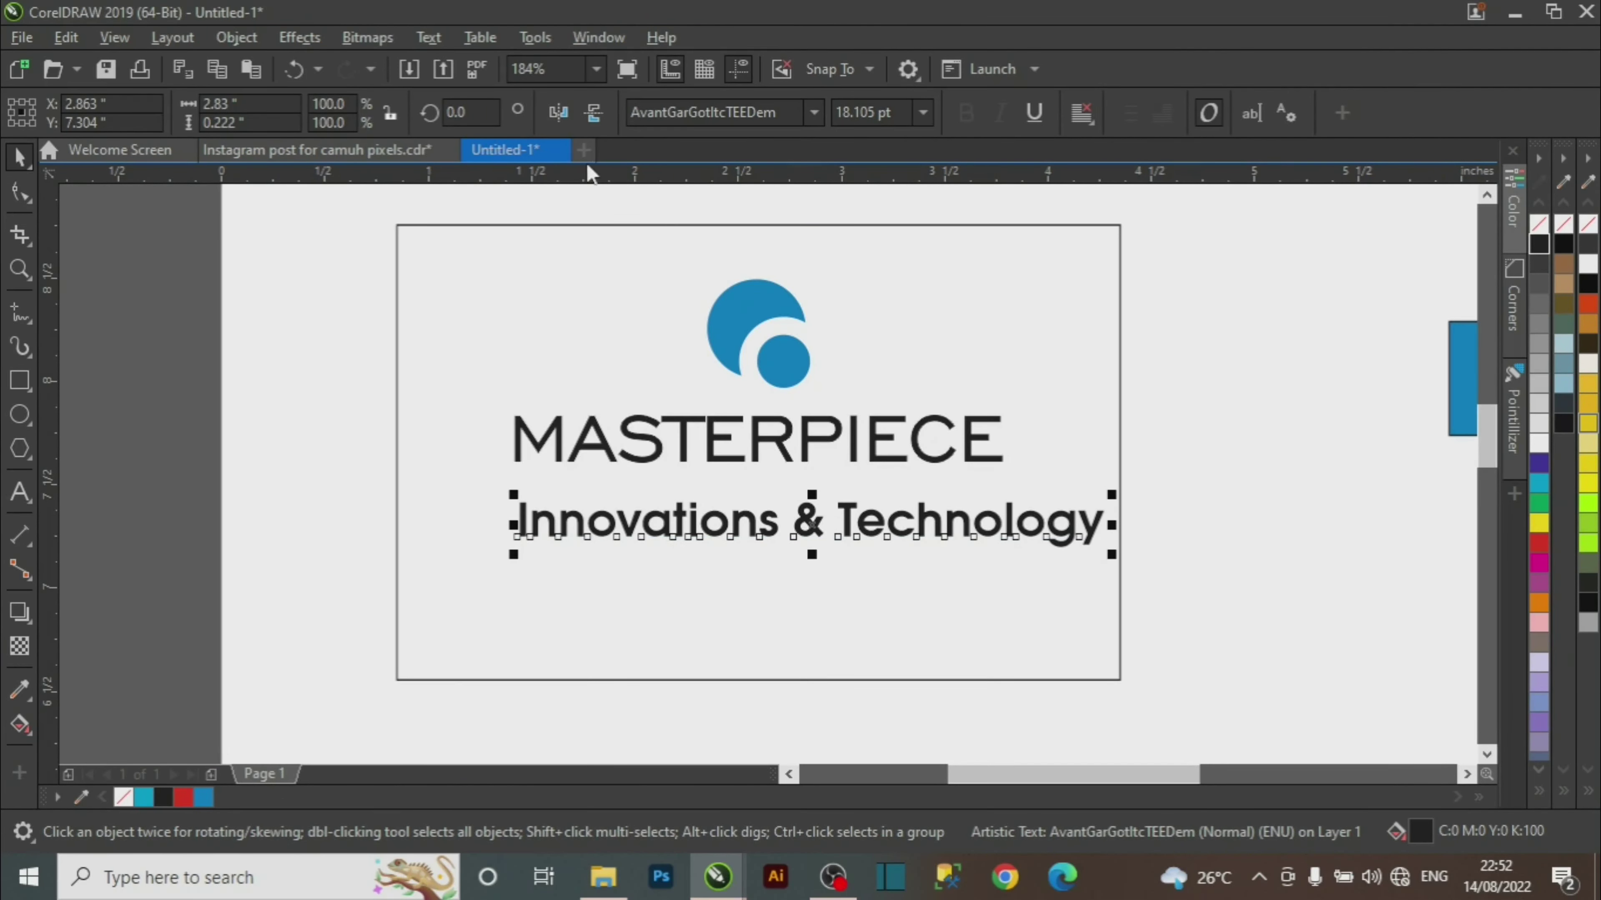
{"action": "left_click", "coordinate": [811, 113]}
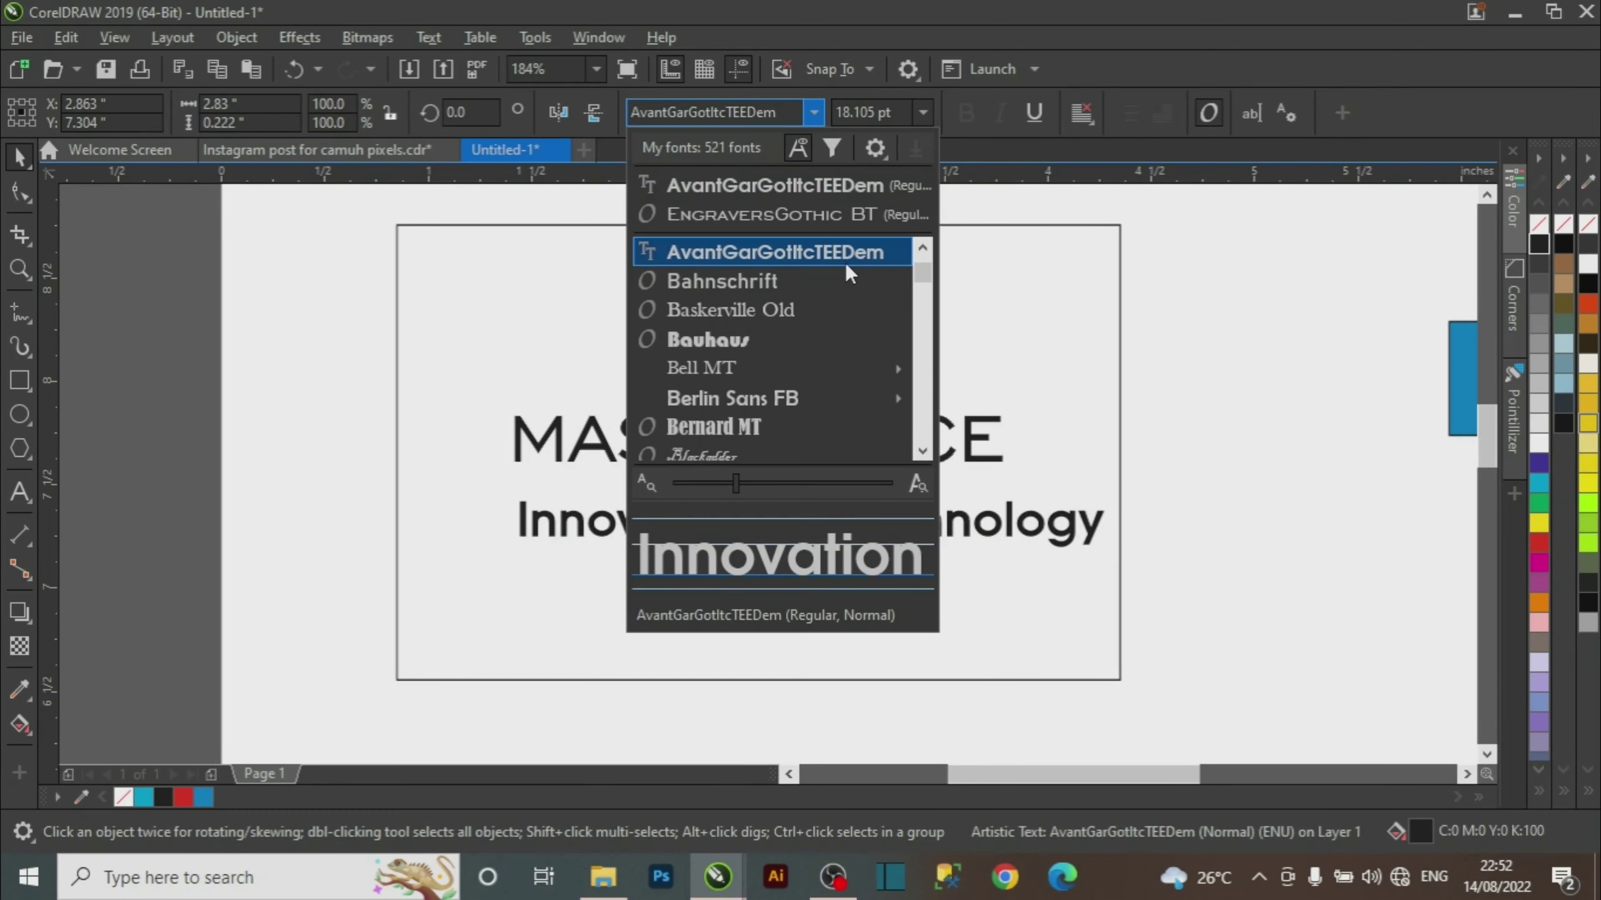
{"action": "scroll", "coordinate": [805, 336], "scroll_direction": "up", "scroll_amount": 2}
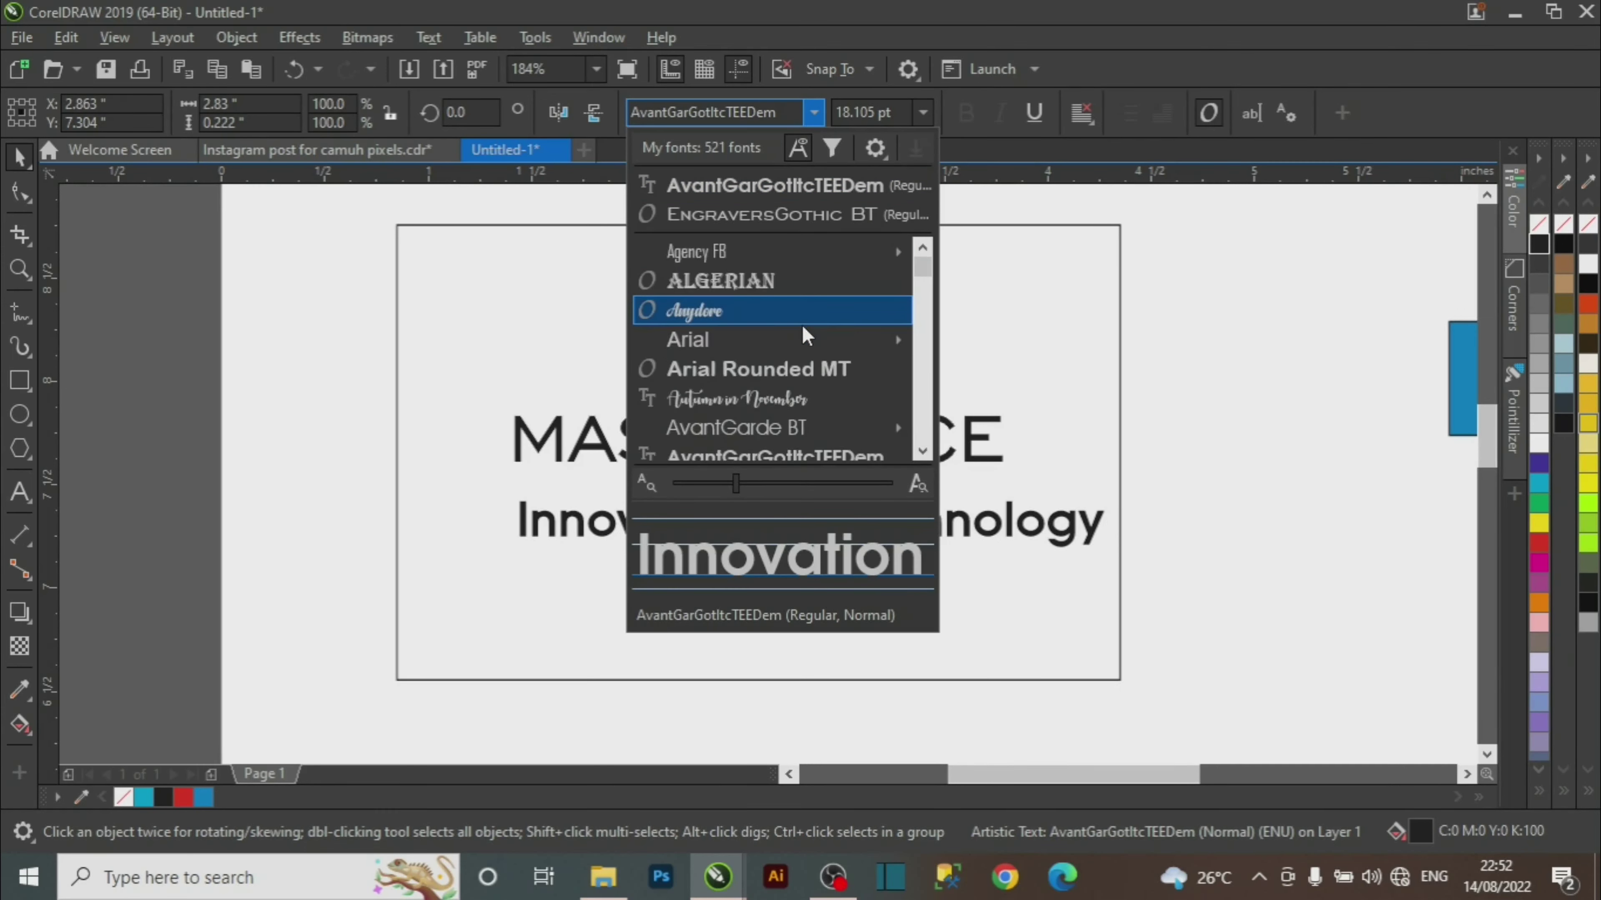
{"action": "scroll", "coordinate": [819, 372], "scroll_direction": "down", "scroll_amount": 1}
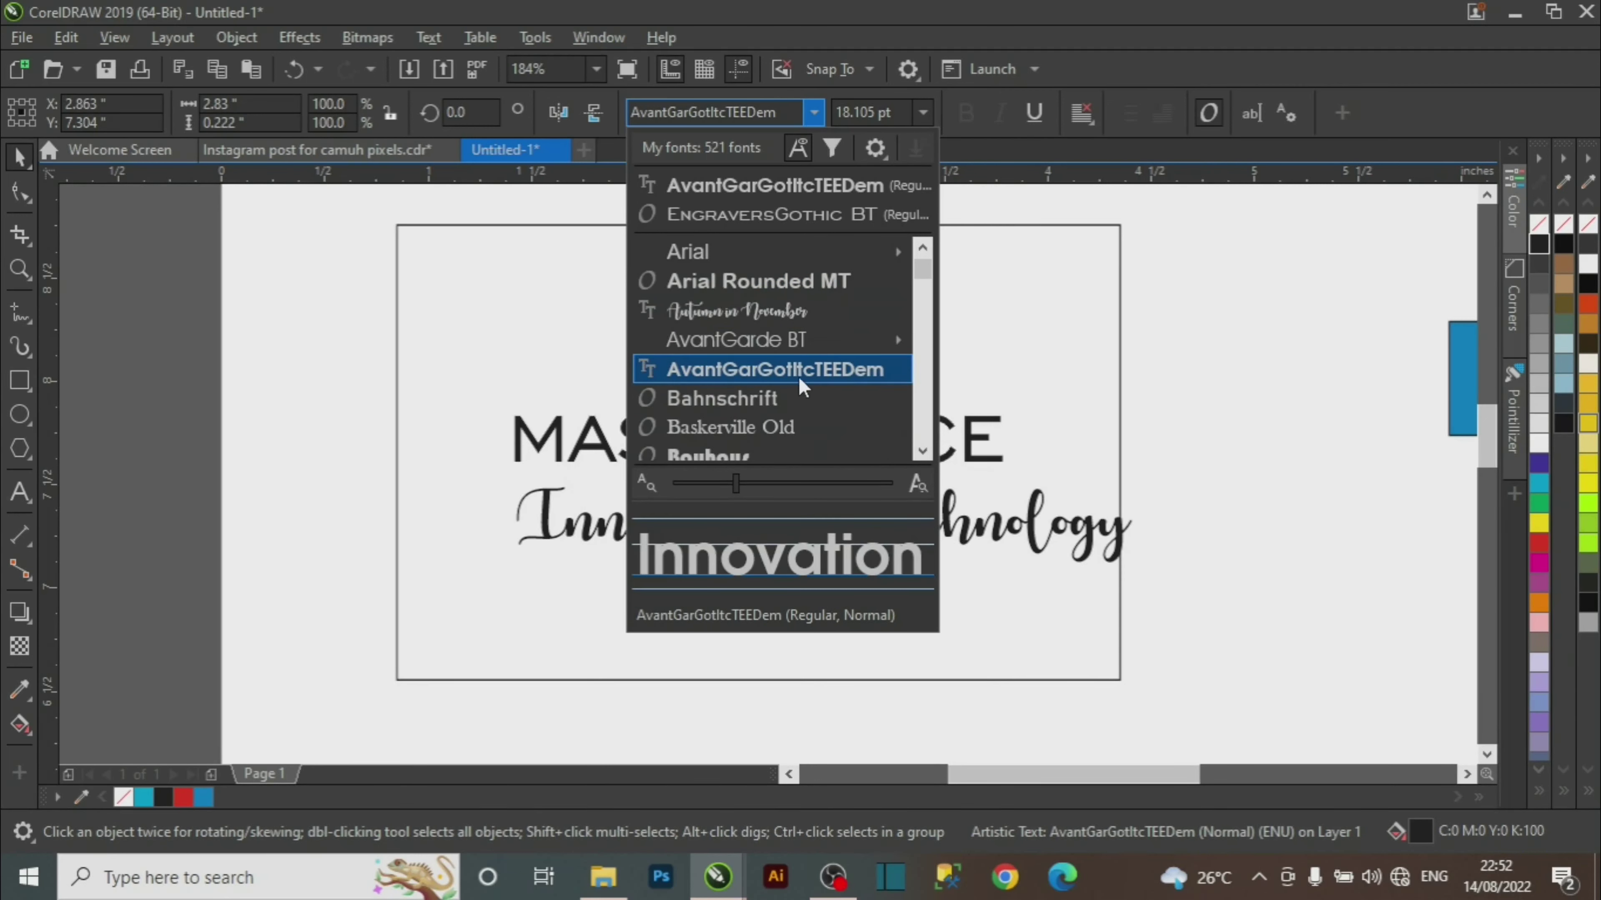
{"action": "left_click", "coordinate": [780, 342]}
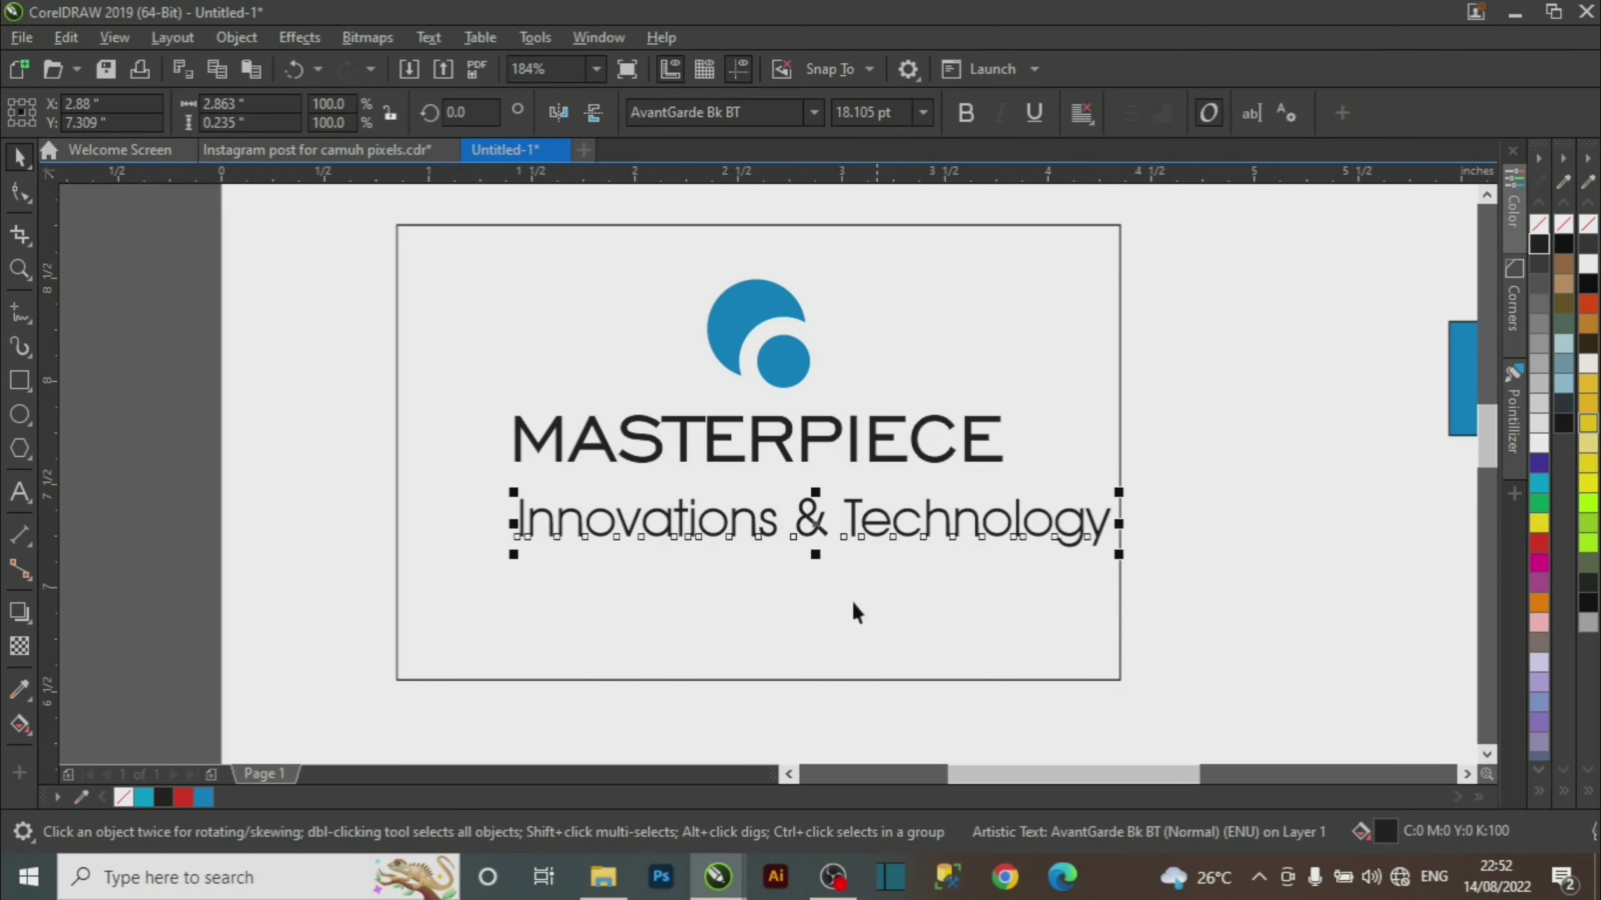
Shrink the tagline to about 74% and move it just under MASTERPIECE.
{"action": "key", "text": "z"}
{"action": "left_click_drag", "start_coordinate": [300, 343], "coordinate": [1024, 539]}
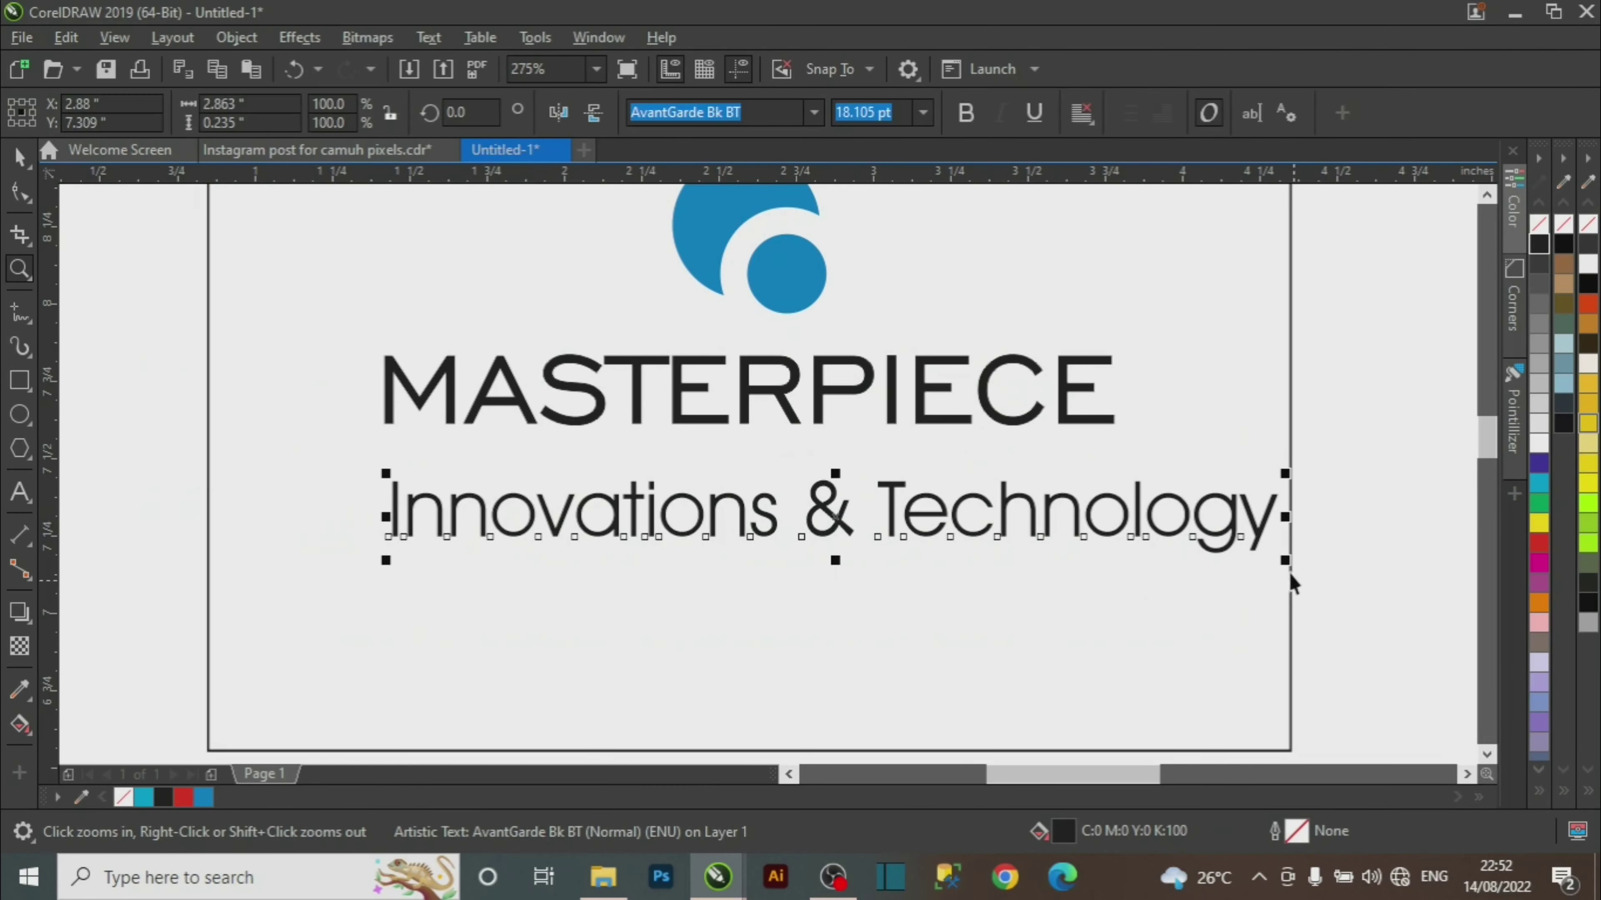
{"action": "key", "text": "space"}
{"action": "left_click_drag", "start_coordinate": [1284, 559], "coordinate": [1197, 542]}
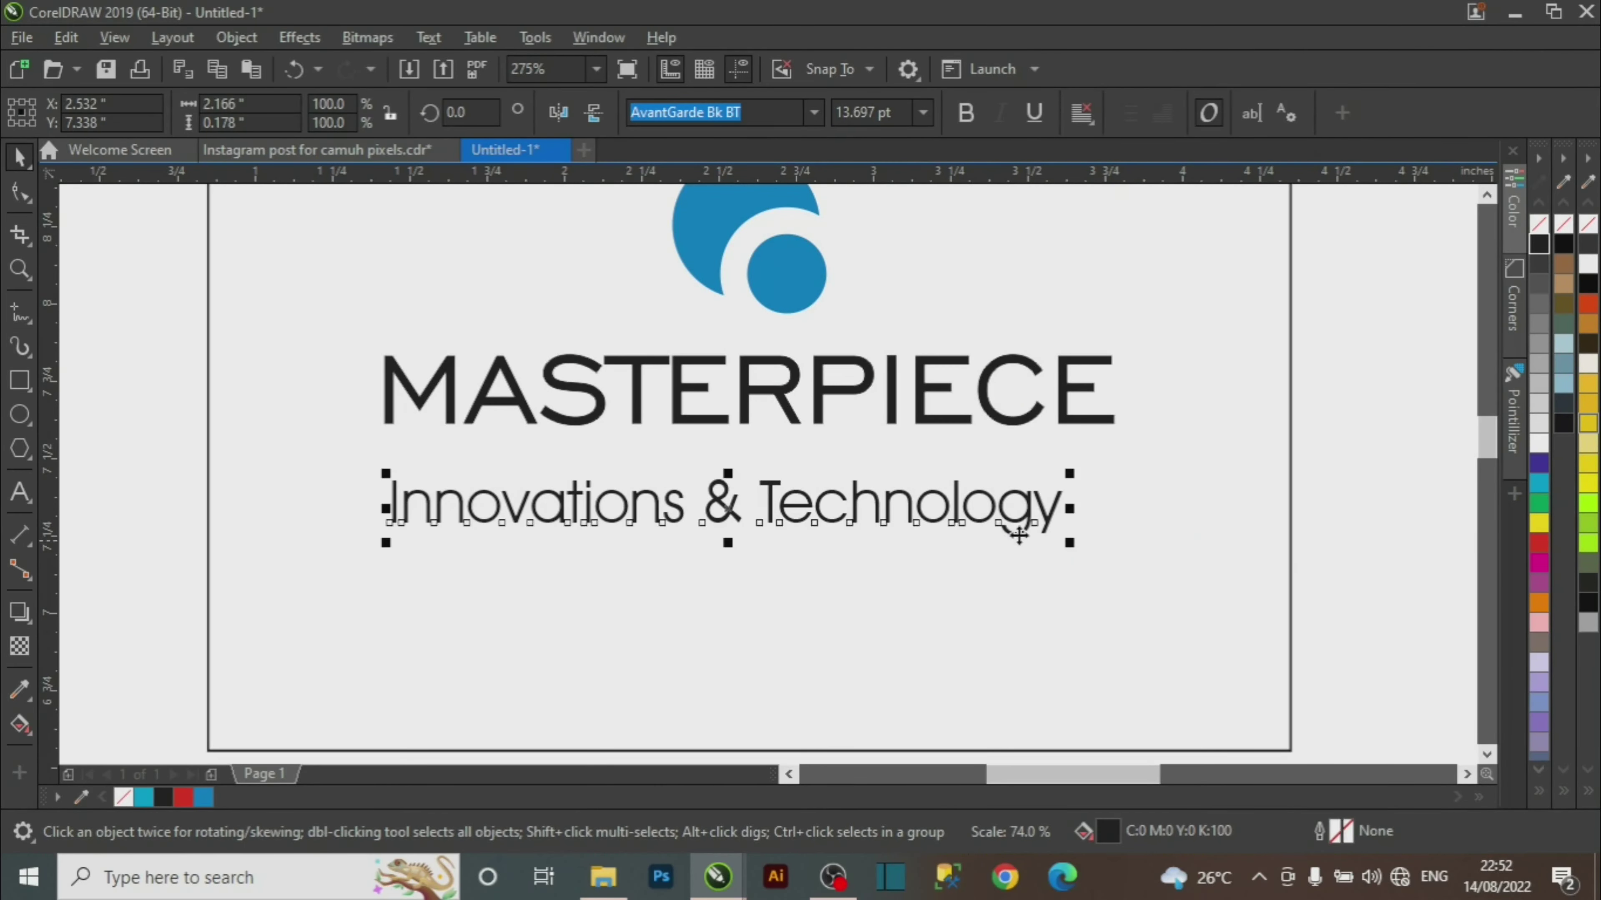
{"action": "left_click_drag", "start_coordinate": [1019, 535], "coordinate": [1029, 488]}
Change the tagline text to 'Innovations & Technologies'.
{"action": "double_click", "coordinate": [1055, 485]}
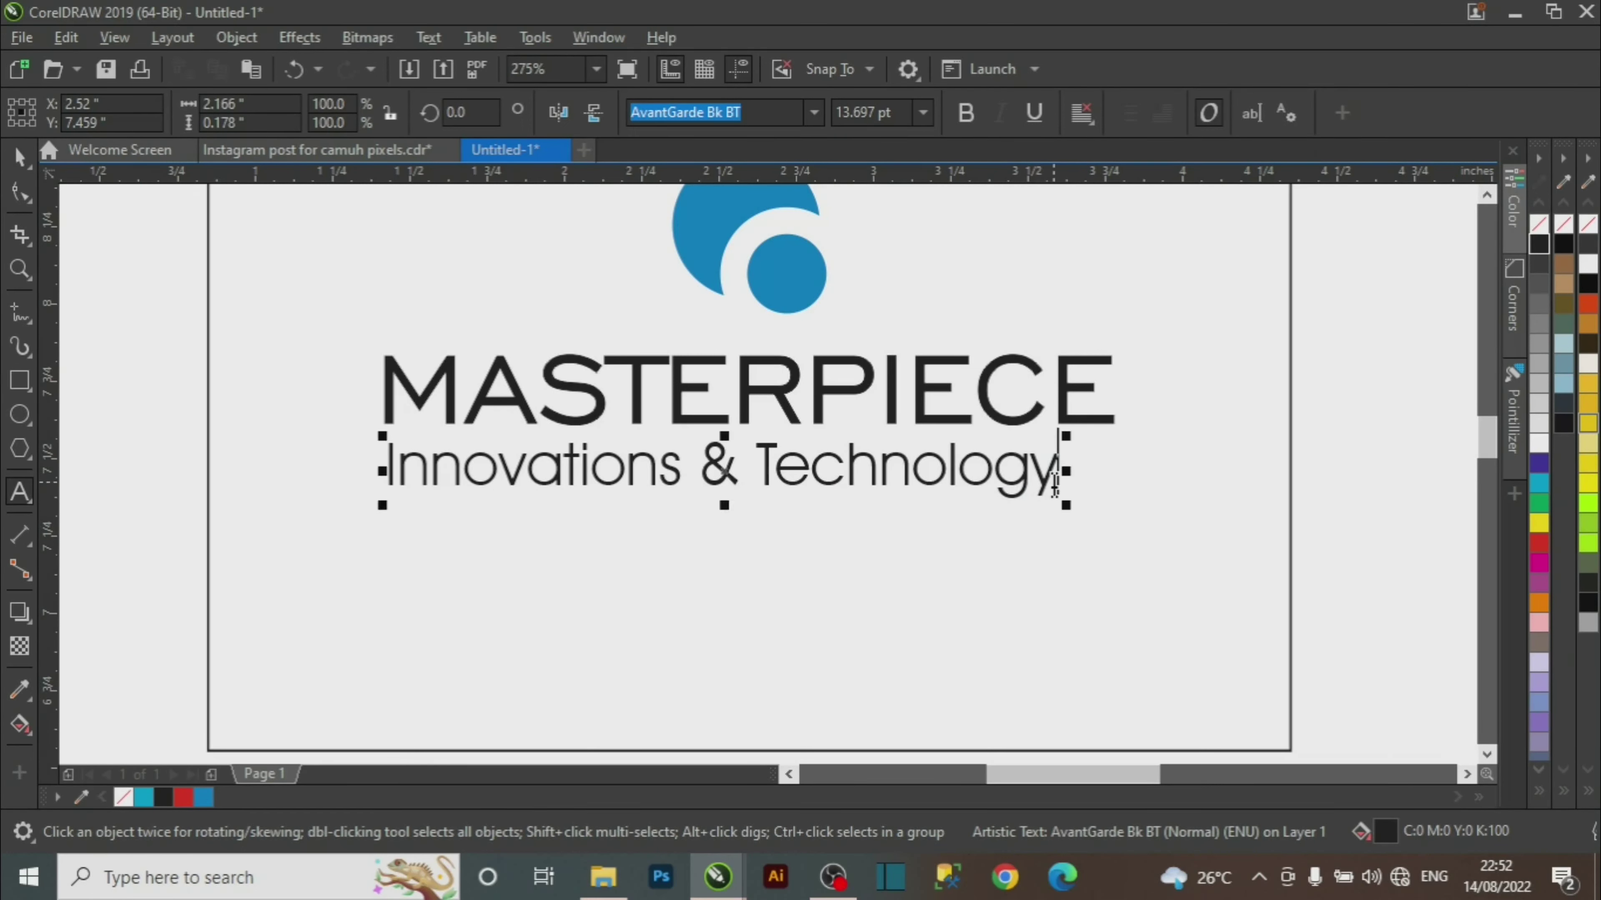
{"action": "key", "text": "BackSpace"}
{"action": "type", "text": "ies"}
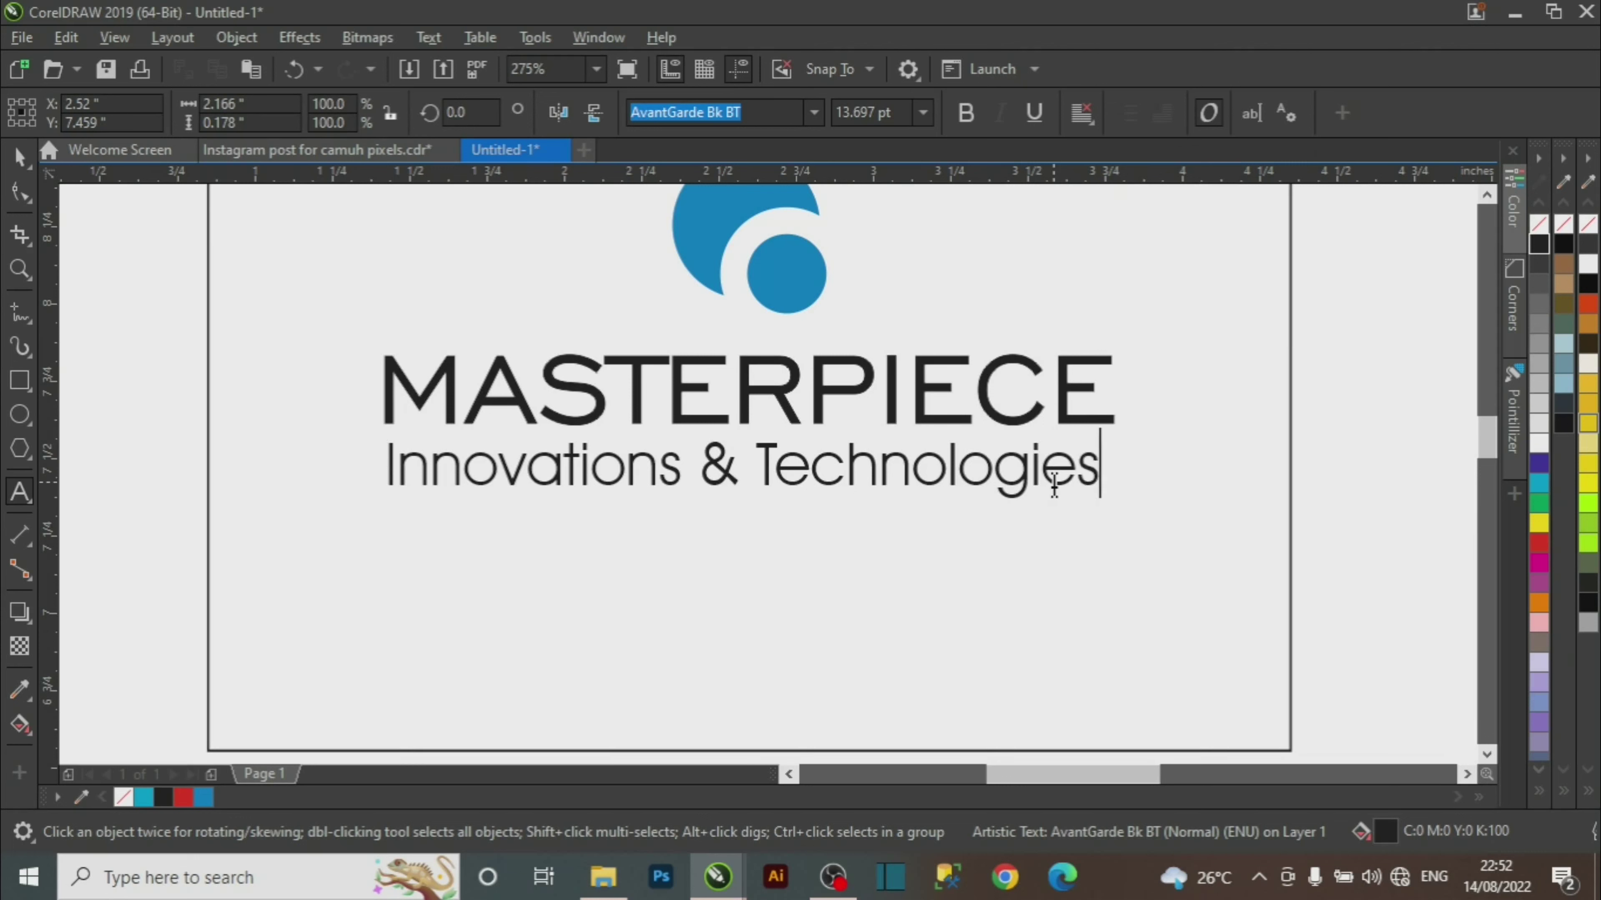
{"action": "key", "text": "ctrl+space"}
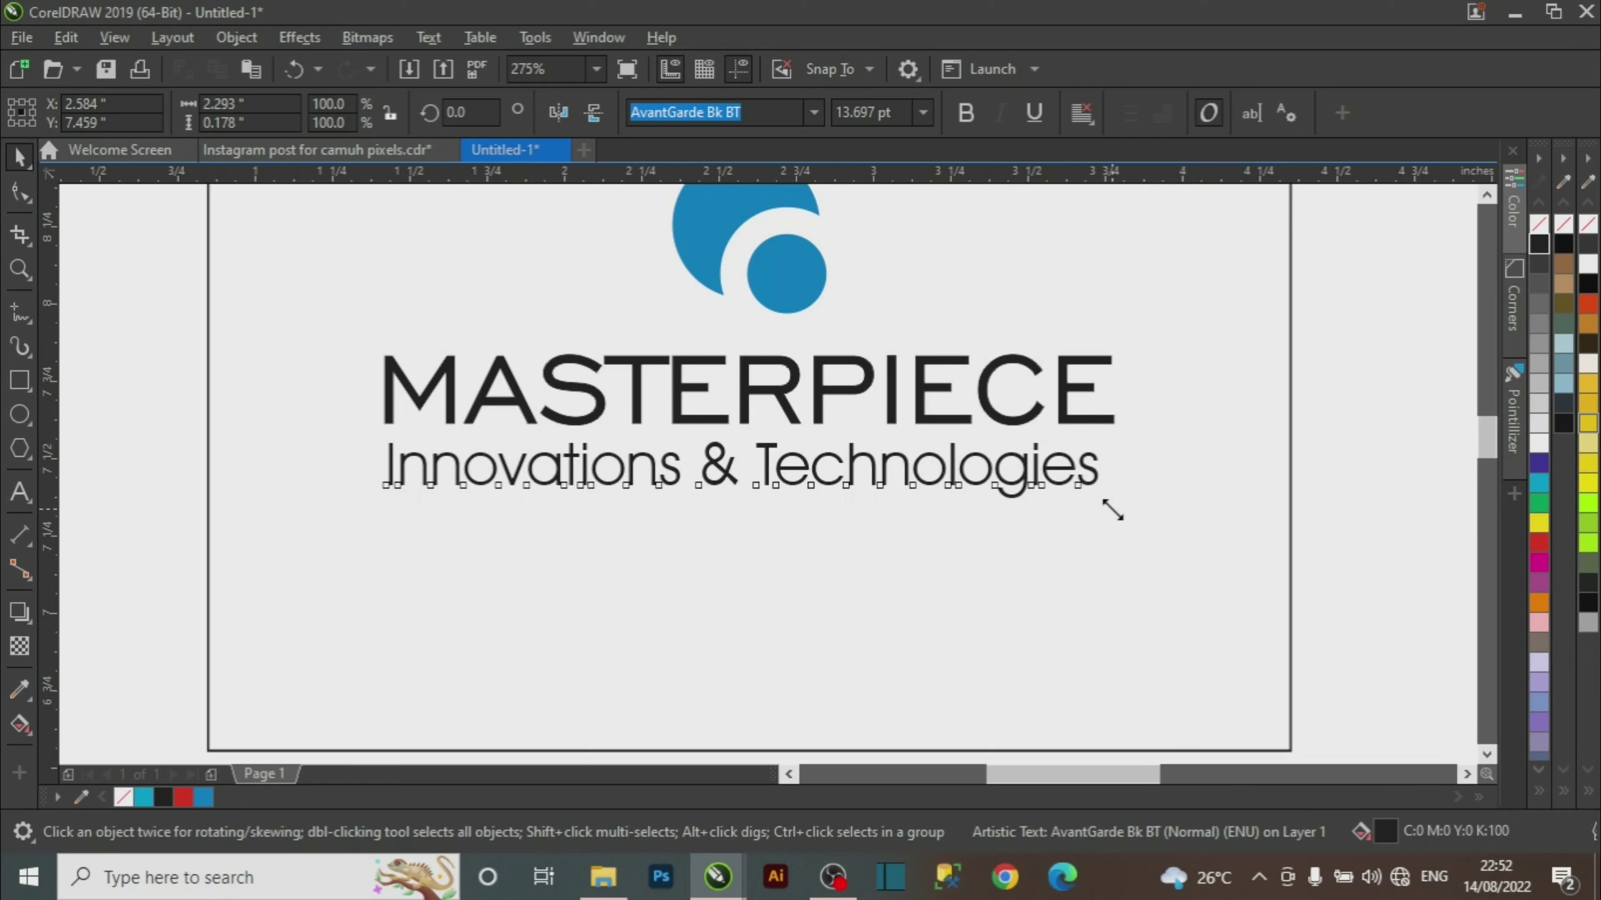
Resize the tagline to 13.5 pt, then down to about 12.6 pt.
{"action": "left_click_drag", "start_coordinate": [1112, 511], "coordinate": [1136, 522]}
{"action": "key", "text": "Escape"}
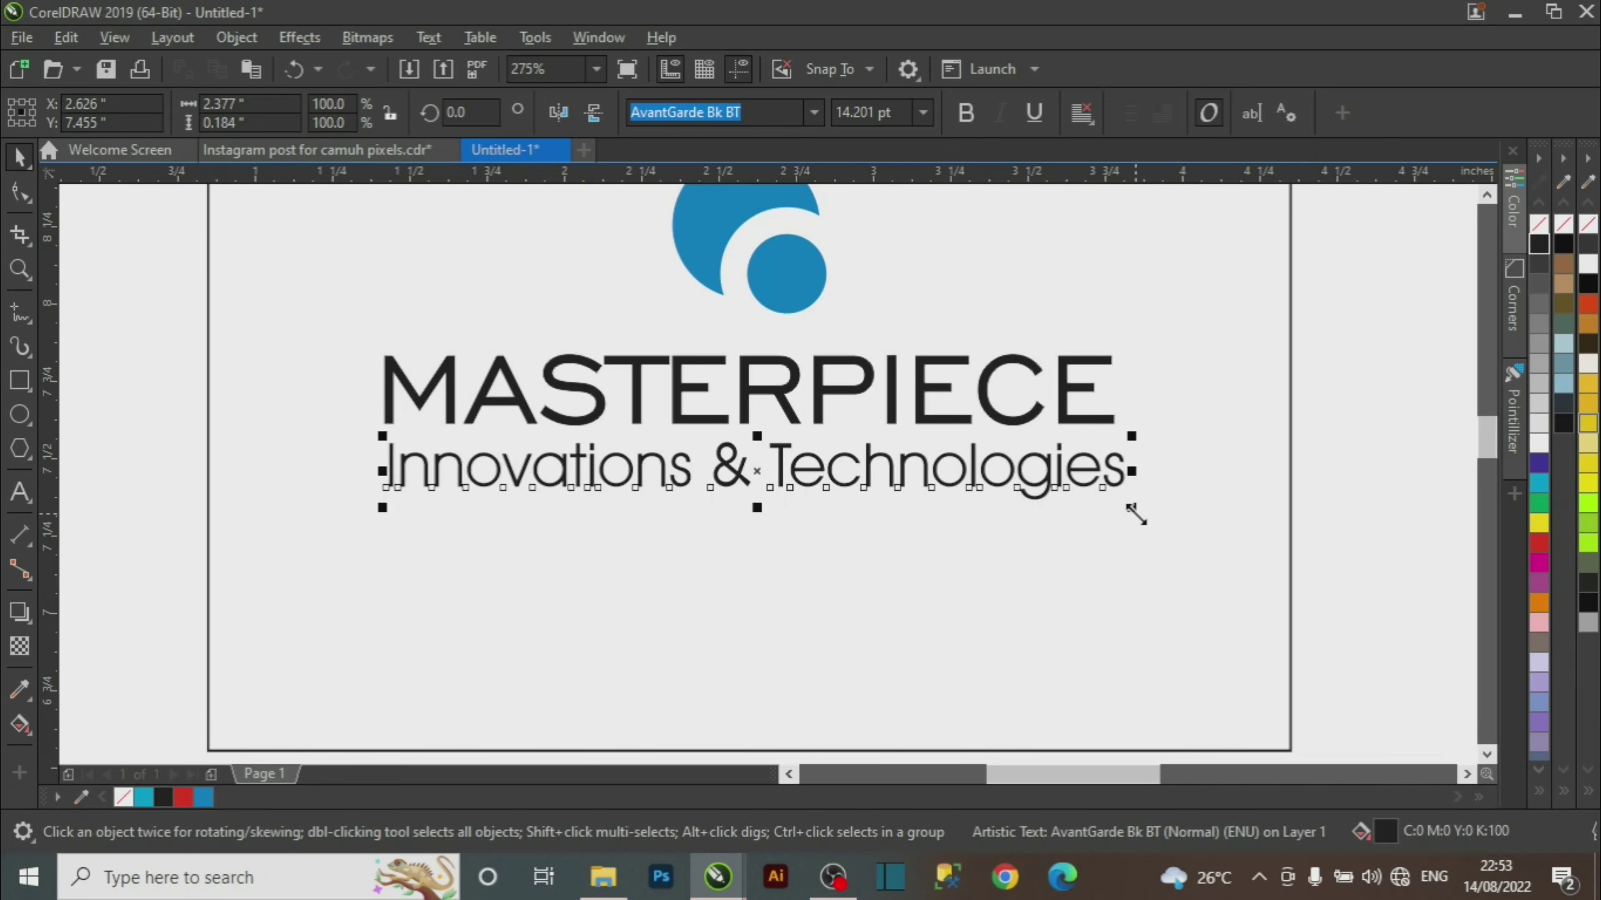
{"action": "left_click_drag", "start_coordinate": [1134, 514], "coordinate": [1107, 508]}
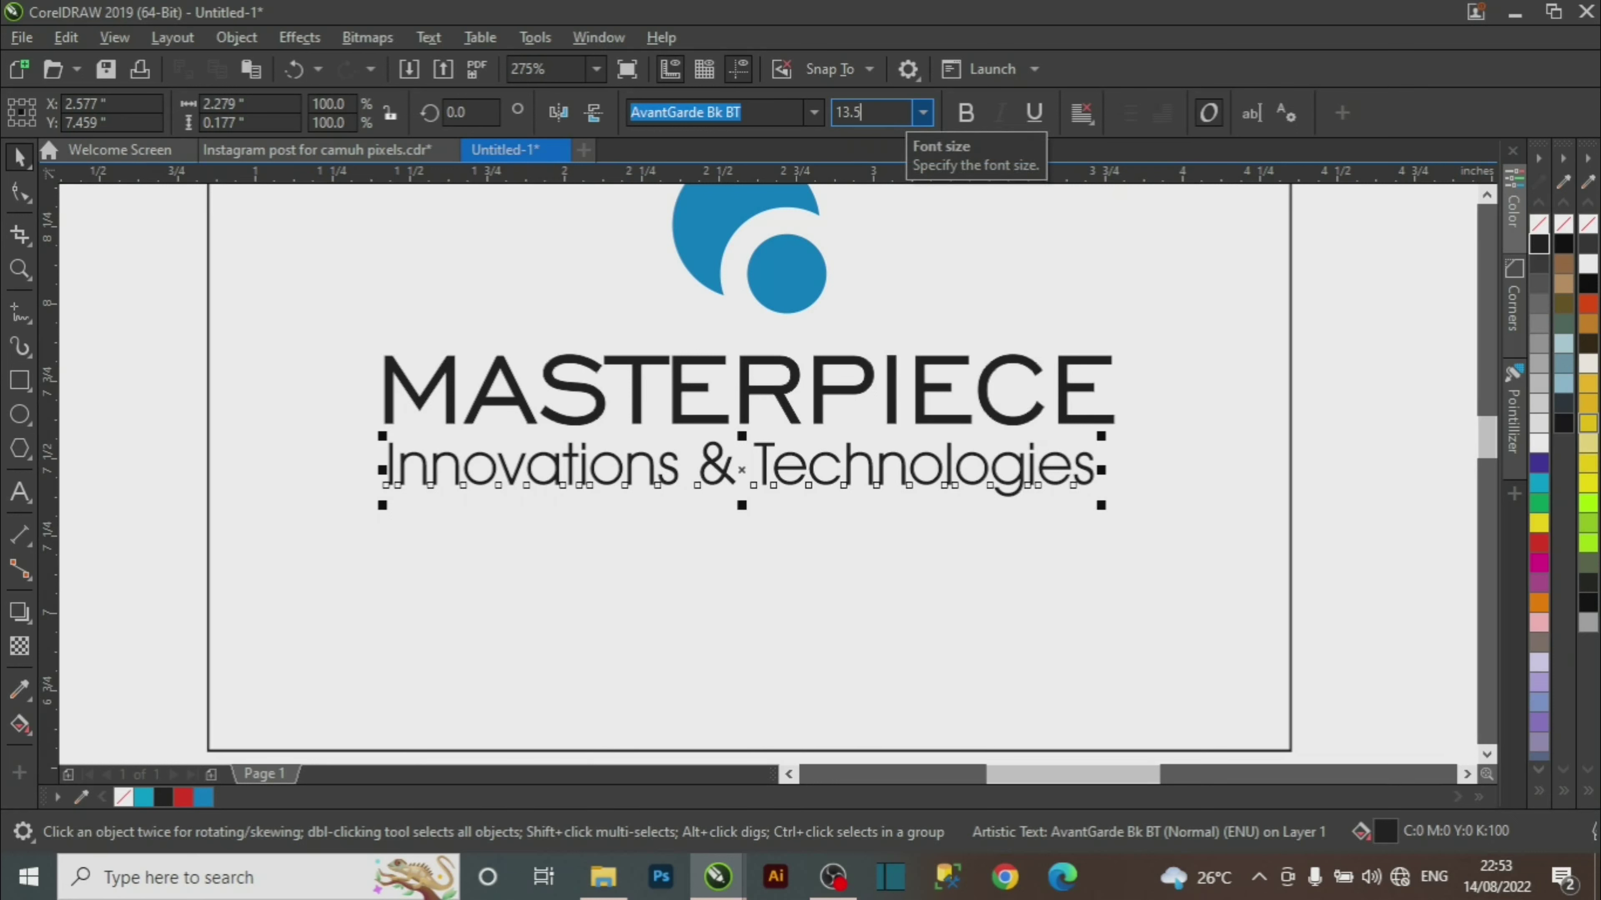
{"action": "key", "text": "Return"}
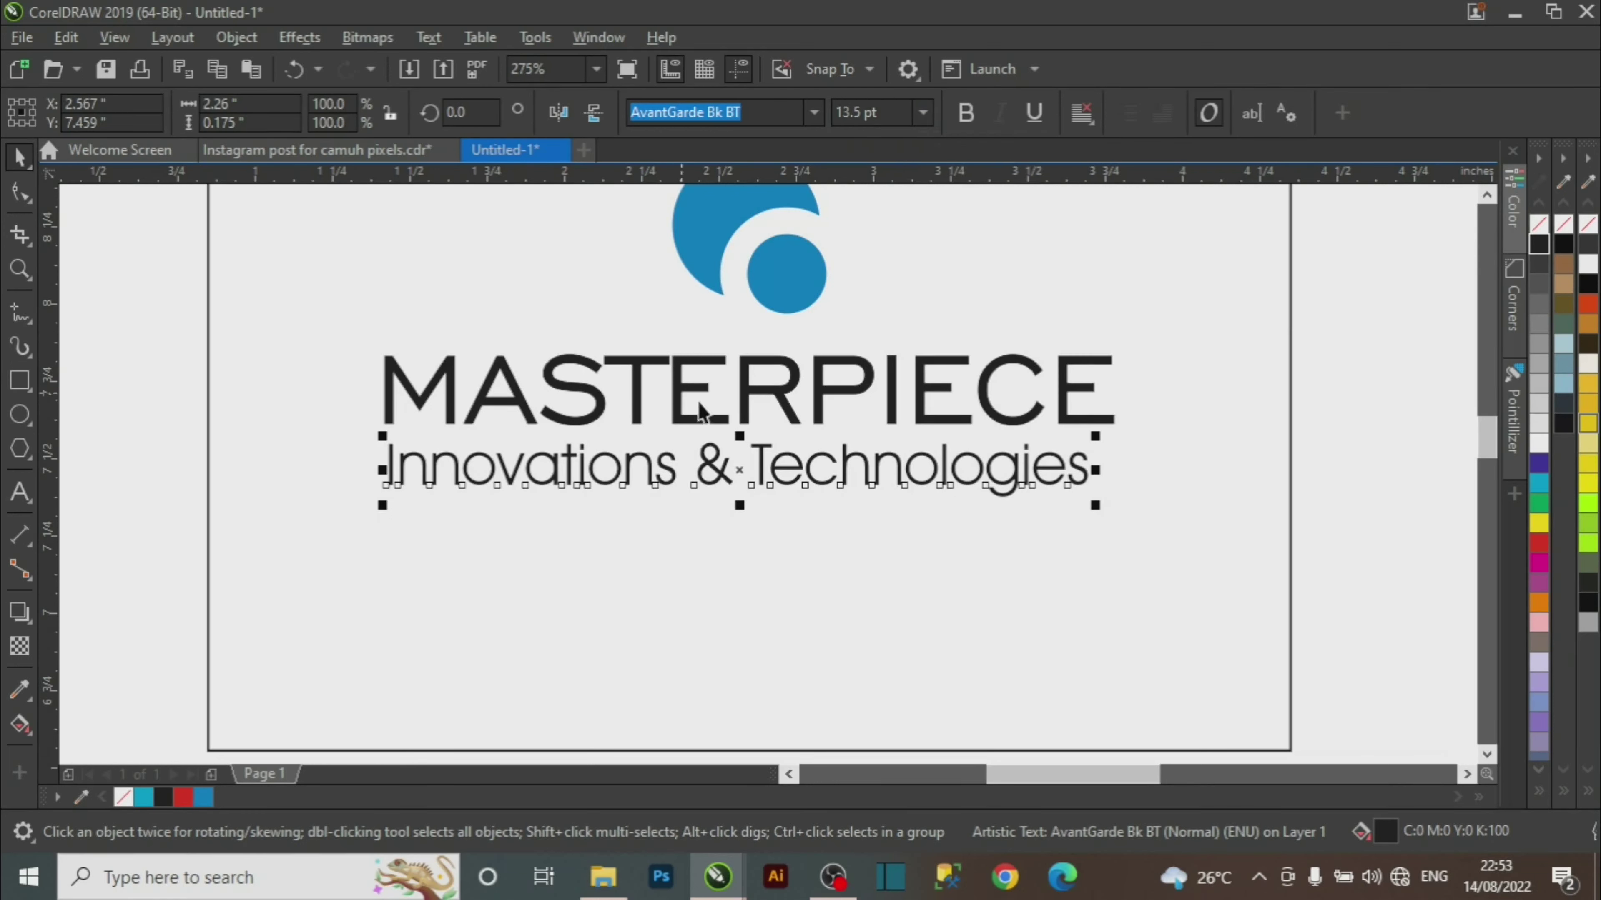
{"action": "left_click_drag", "start_coordinate": [1095, 508], "coordinate": [1047, 502]}
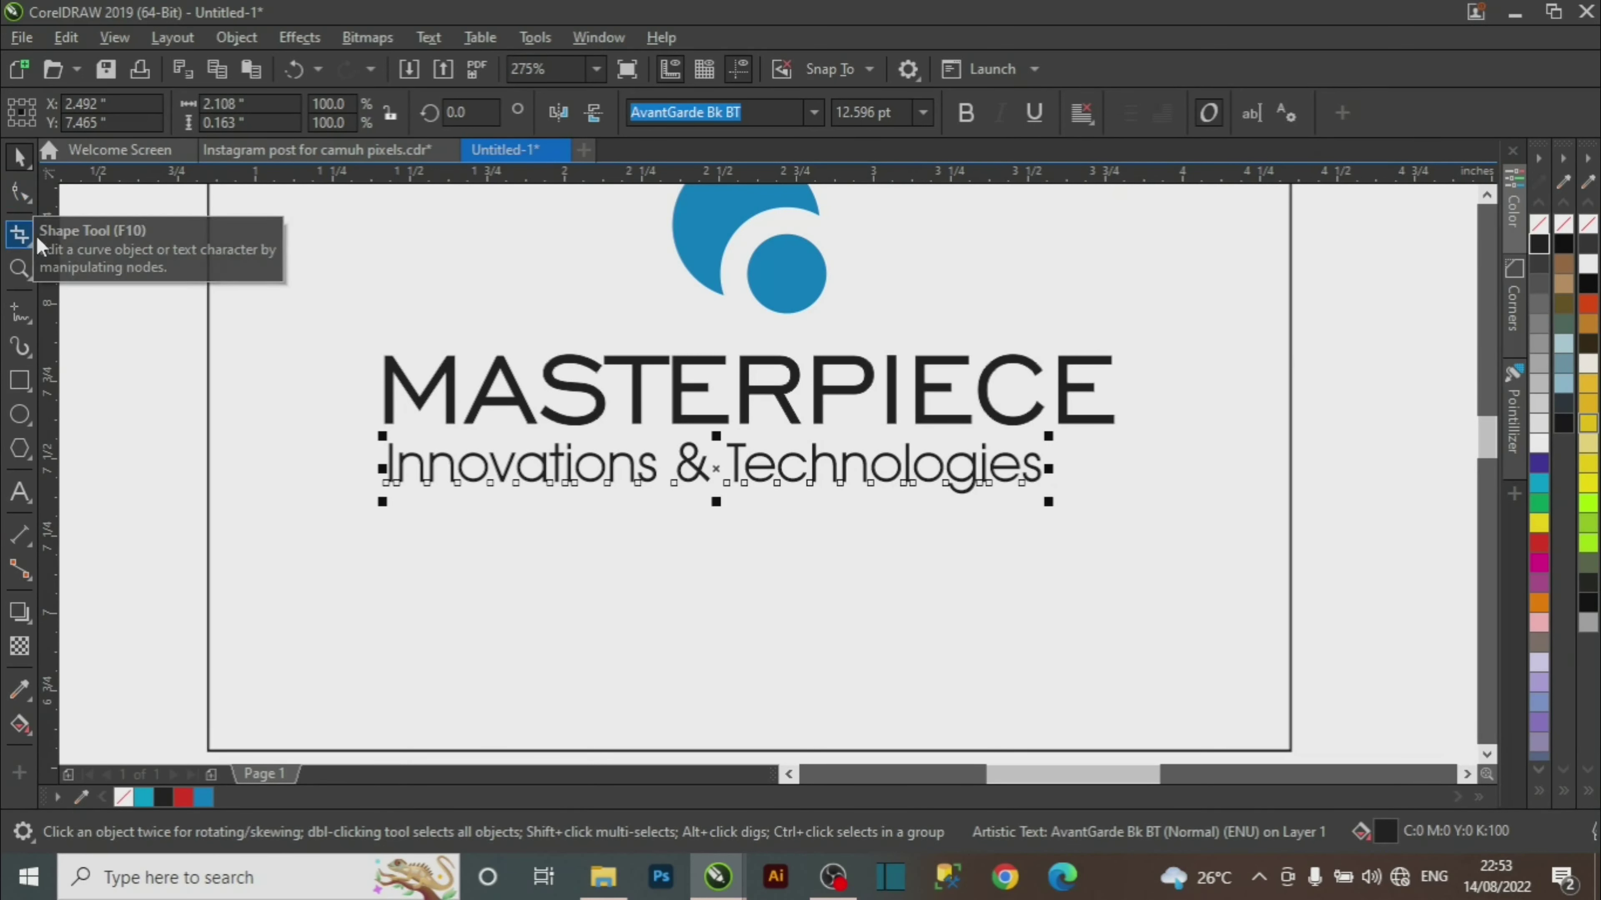
Widen the tagline's letter spacing so it spans the width of MASTERPIECE.
{"action": "left_click", "coordinate": [21, 192]}
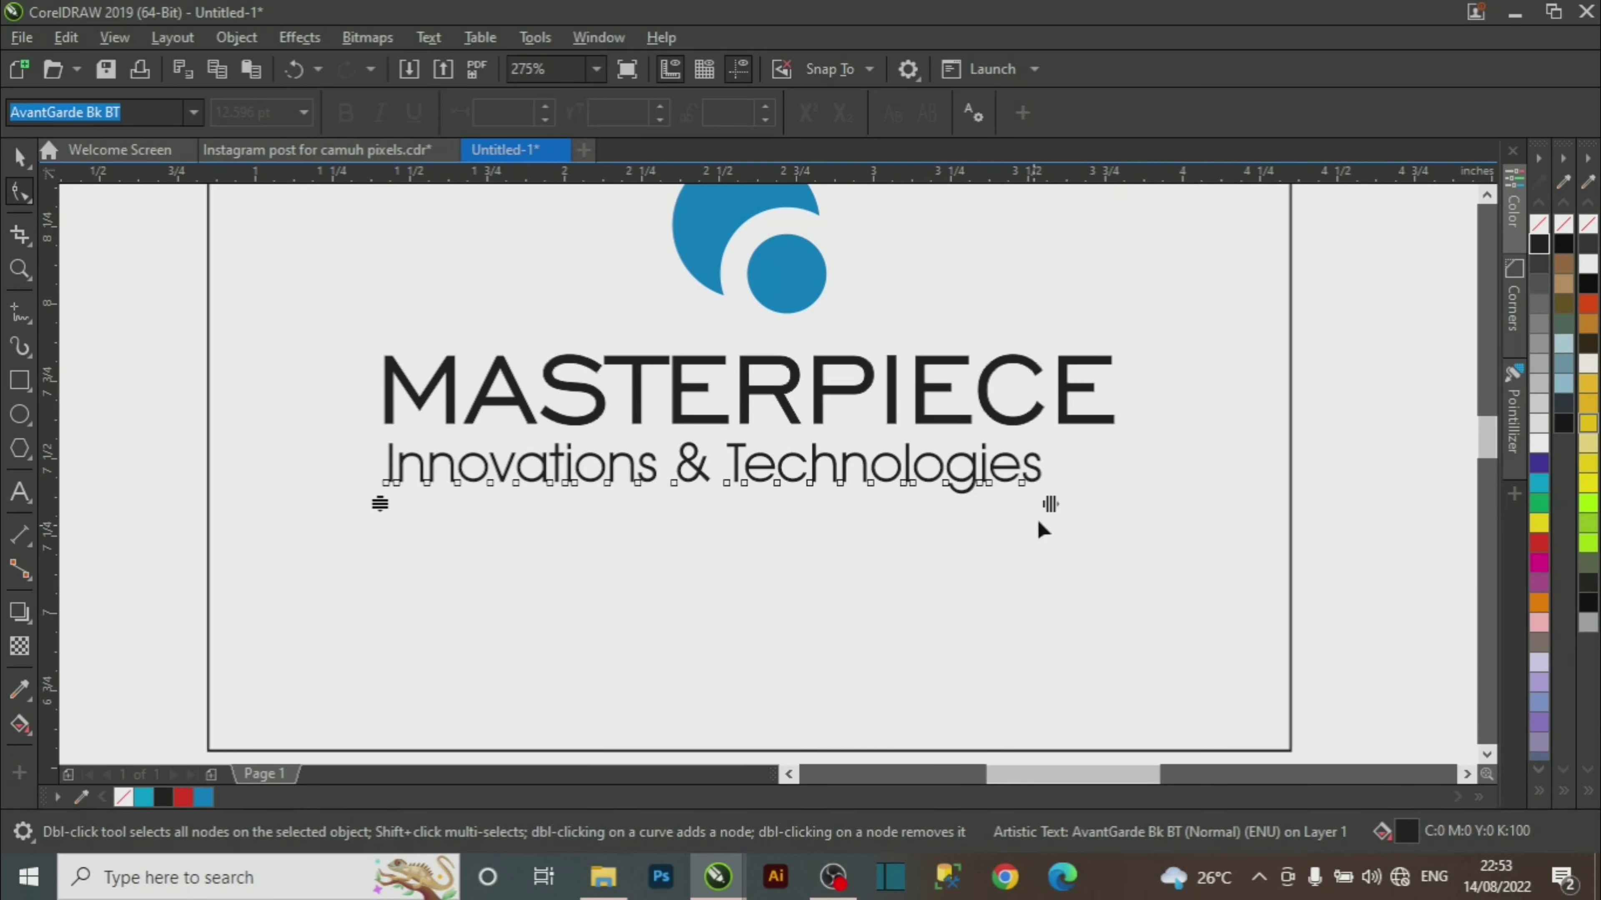
{"action": "left_click_drag", "start_coordinate": [1052, 507], "coordinate": [1139, 495]}
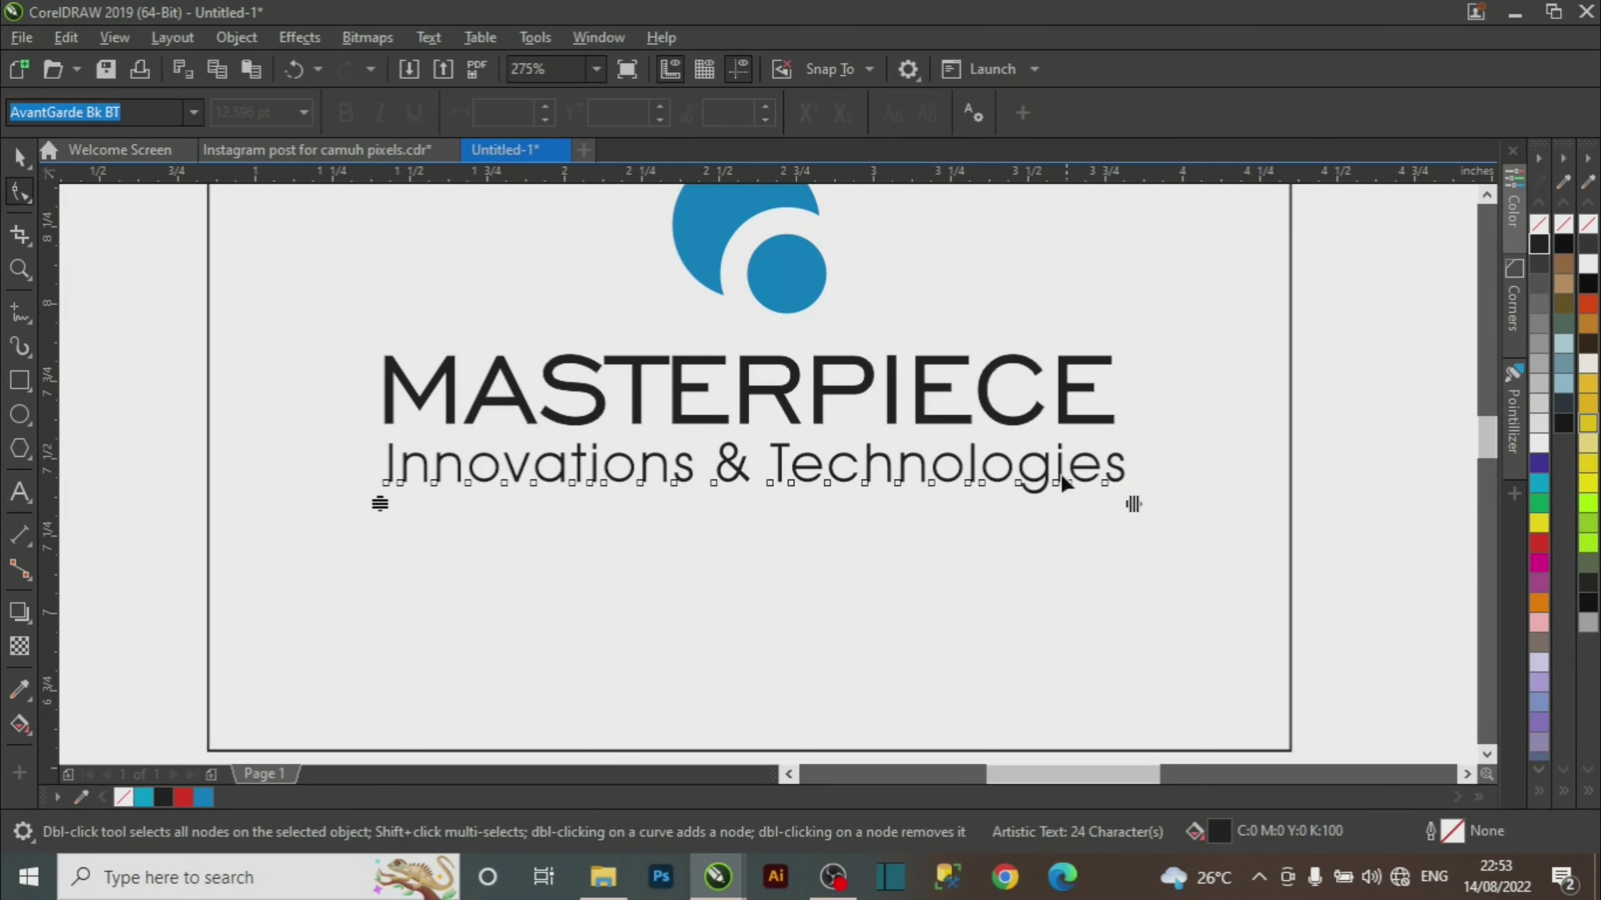
{"action": "left_click", "coordinate": [19, 156]}
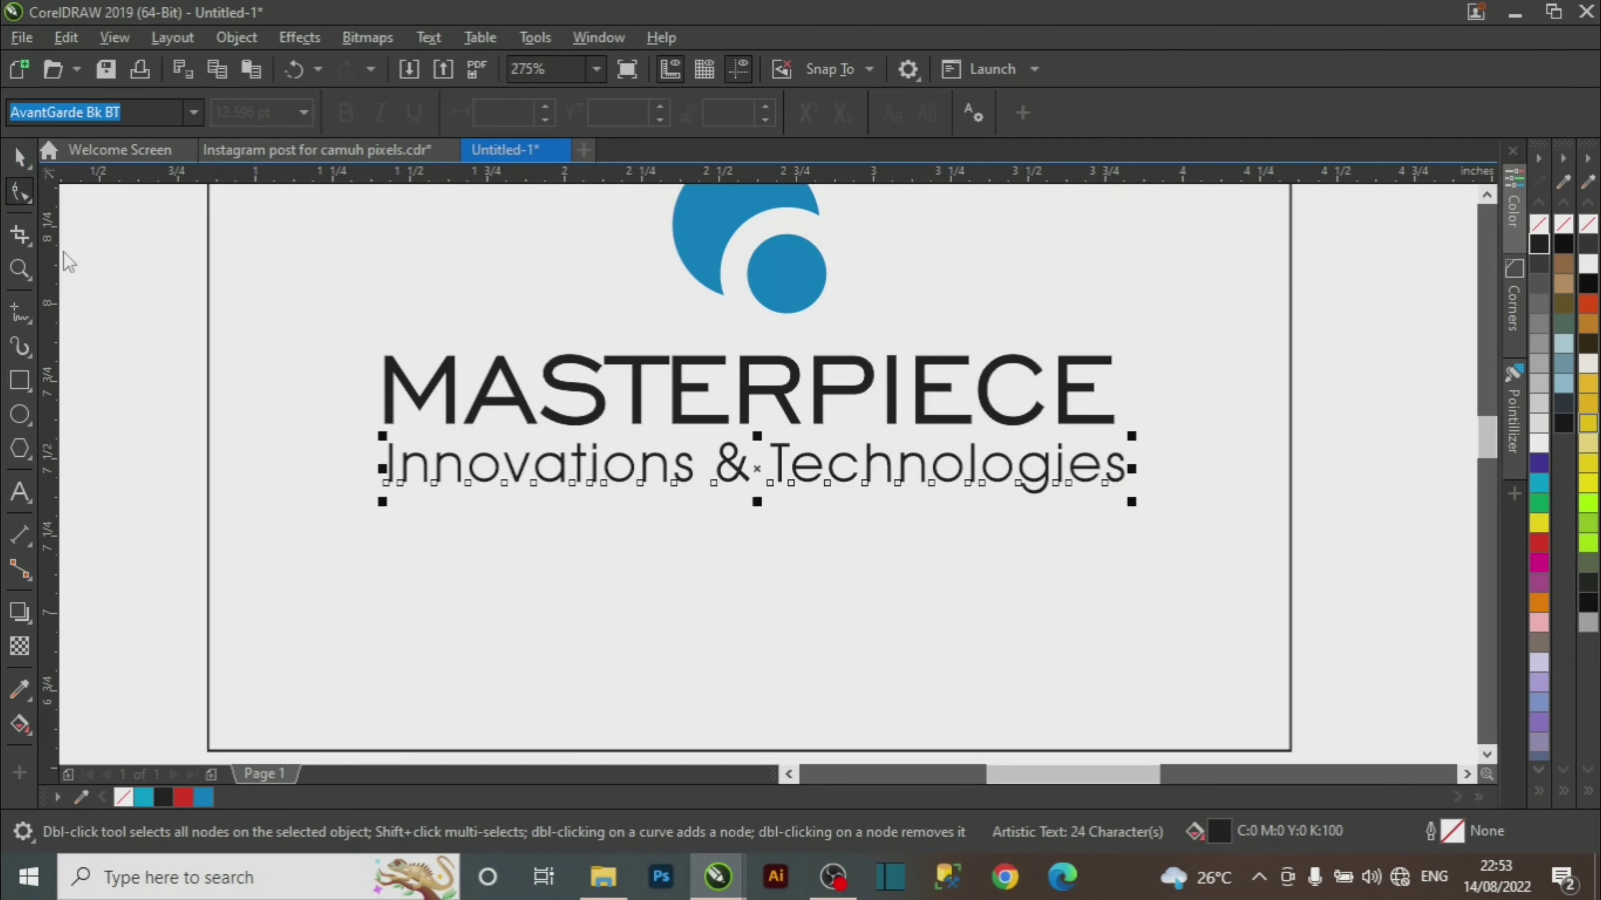
{"action": "left_click", "coordinate": [932, 648]}
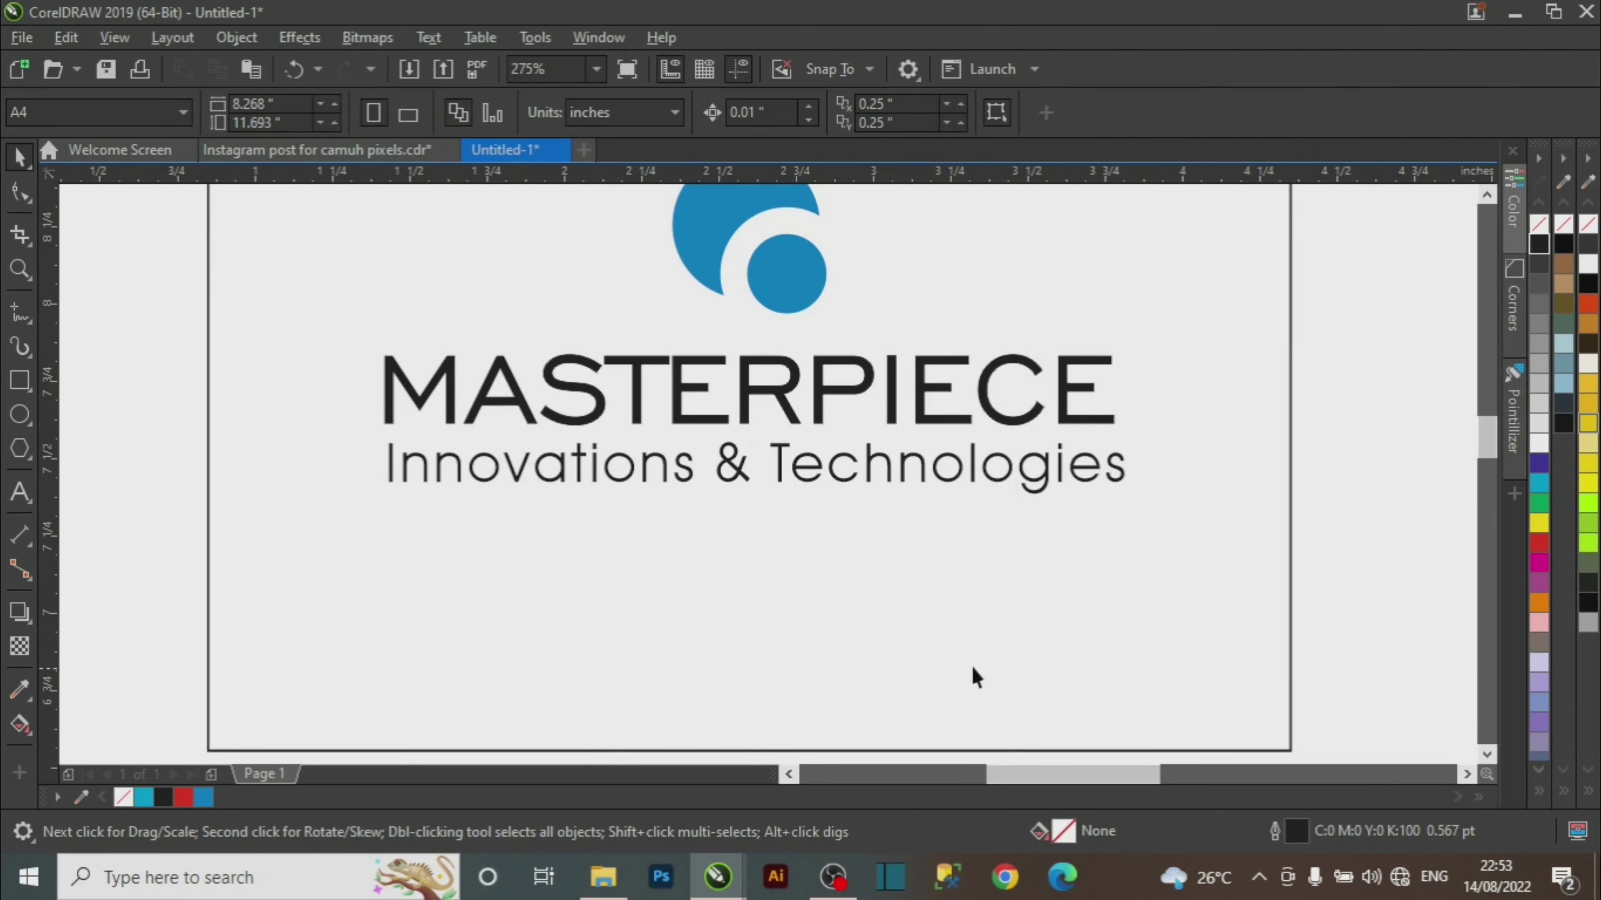
Zoom out to frame the whole business card.
{"action": "key", "text": "z"}
{"action": "scroll", "coordinate": [951, 572], "scroll_direction": "down", "scroll_amount": 1}
{"action": "left_click_drag", "start_coordinate": [348, 210], "coordinate": [1160, 712]}
{"action": "key", "text": "space"}
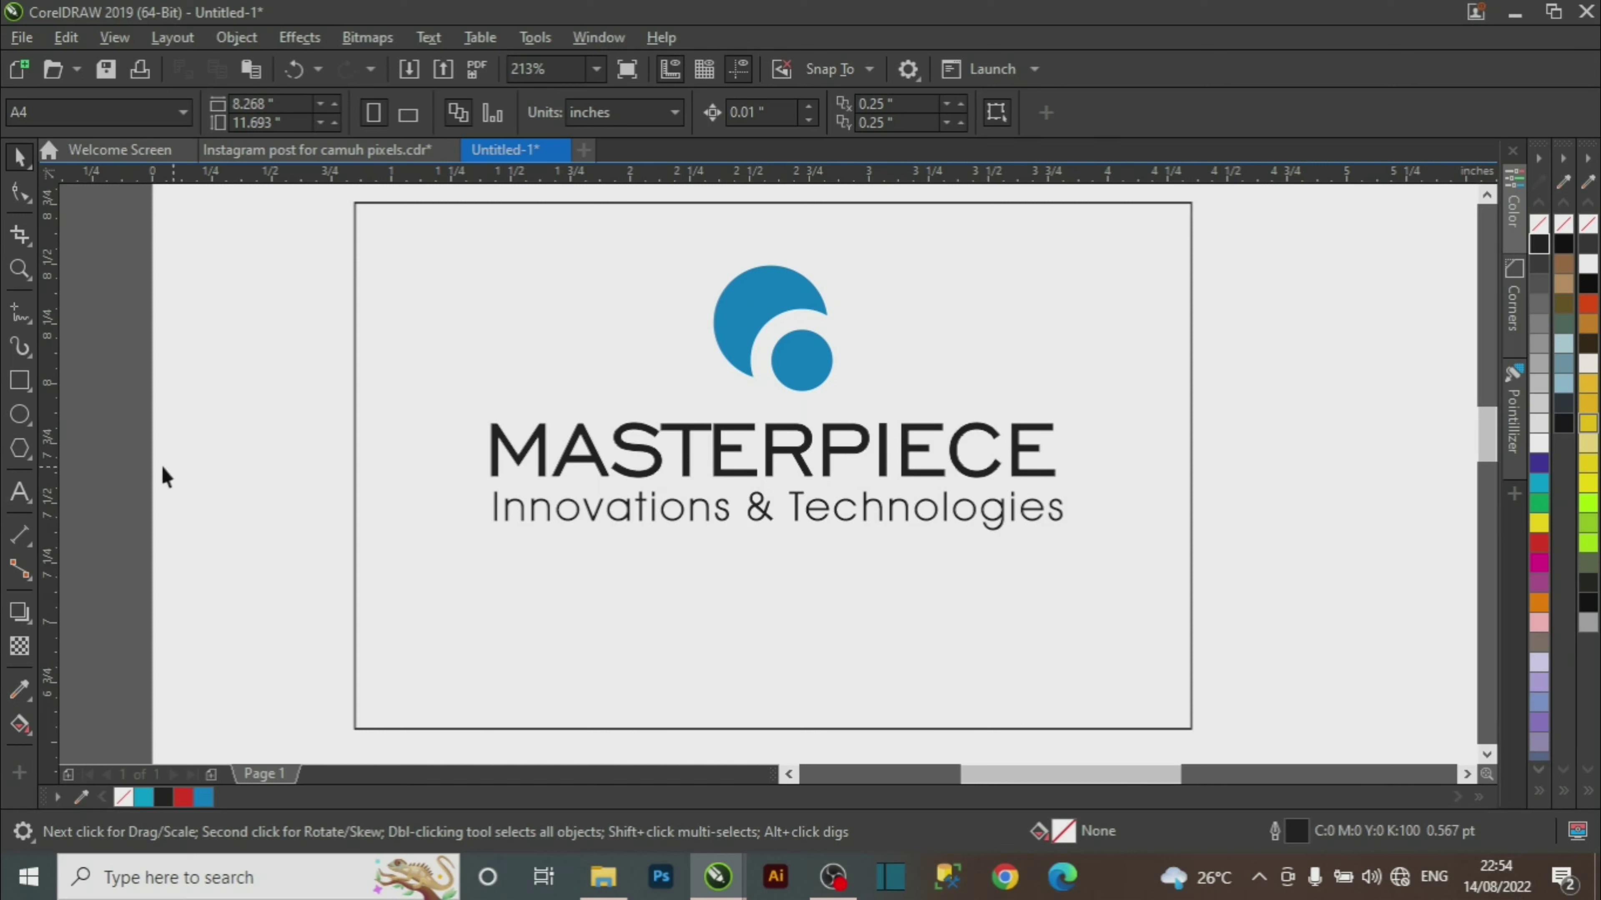
{"action": "left_click", "coordinate": [526, 590]}
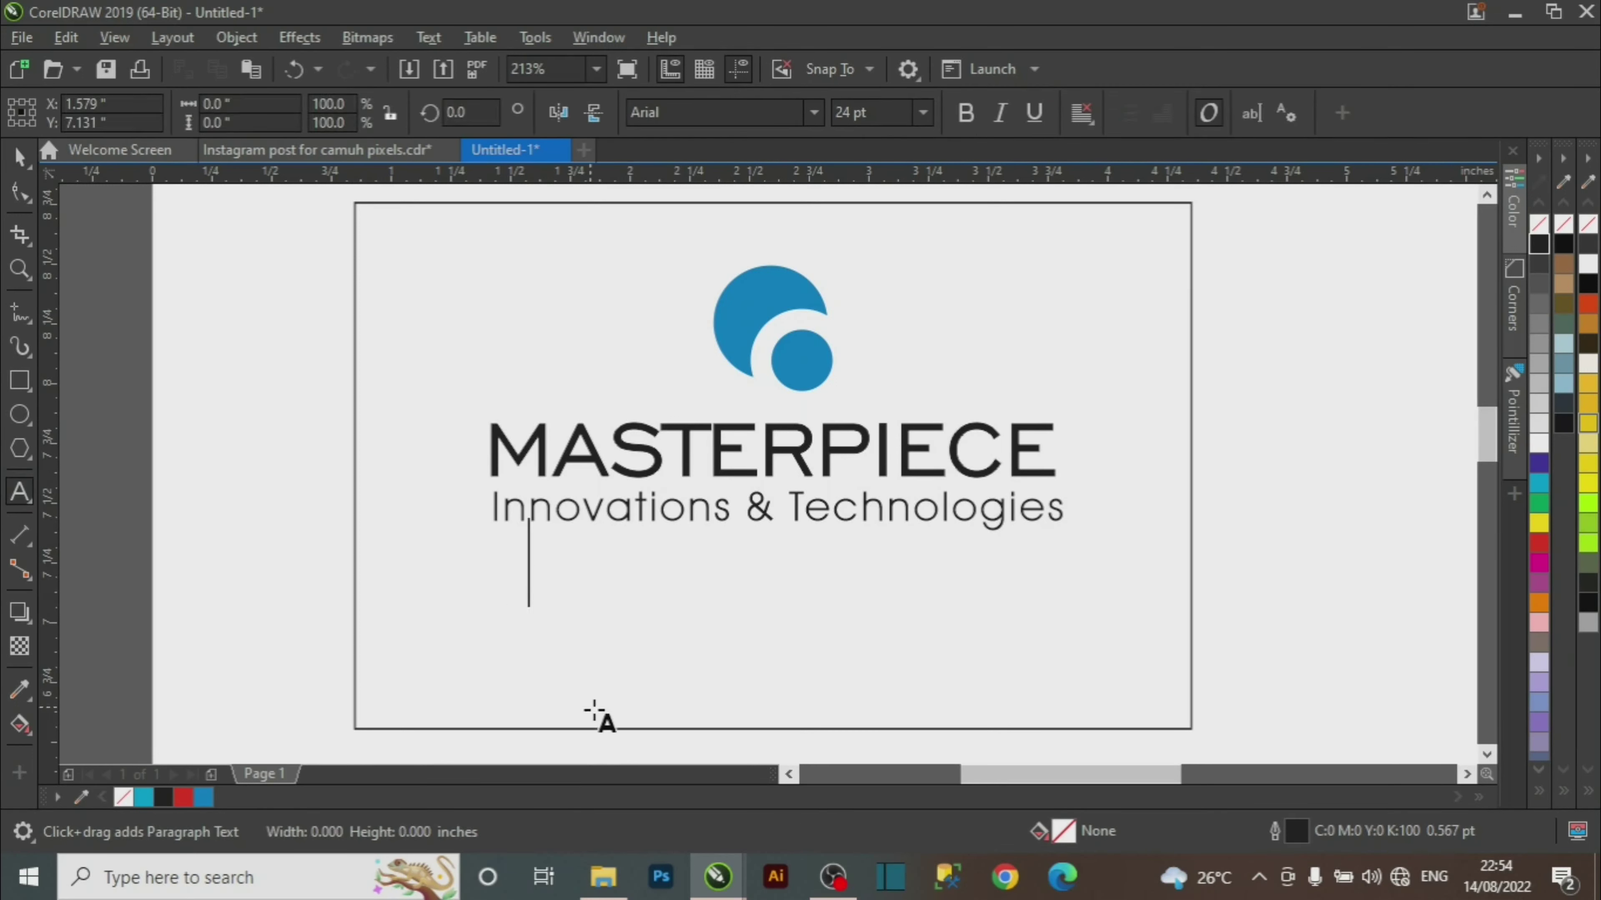
{"action": "type", "text": "2ww"}
{"action": "key", "text": "BackSpace"}
{"action": "key", "text": "BackSpace"}
{"action": "key", "text": "BackSpace"}
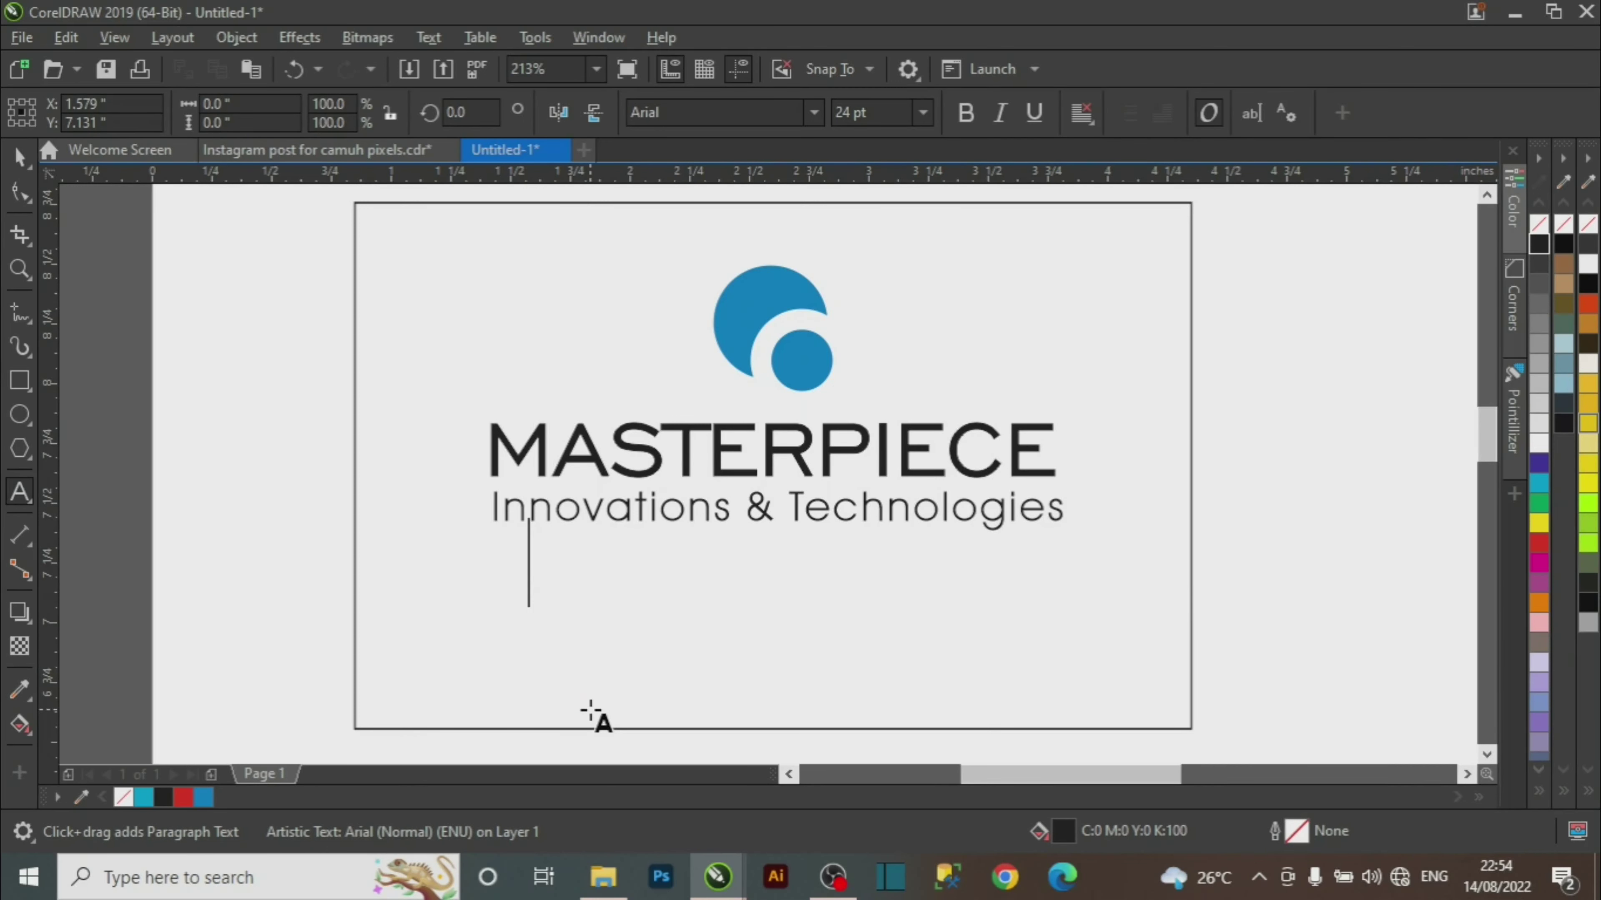
{"action": "type", "text": "www"}
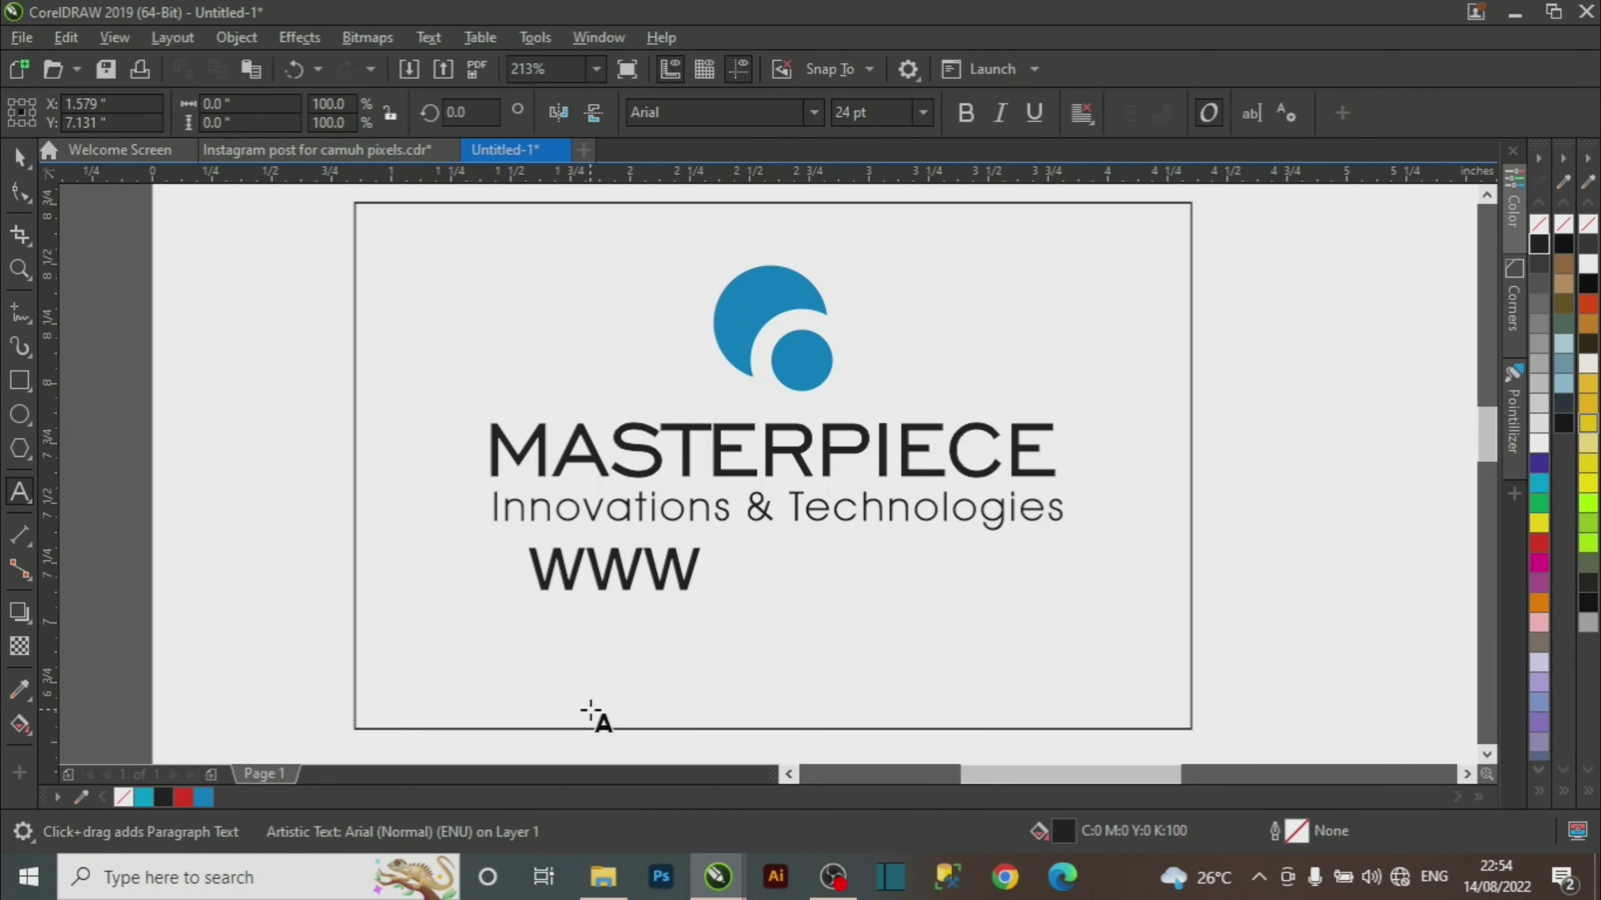
{"action": "type", "text": ".master"}
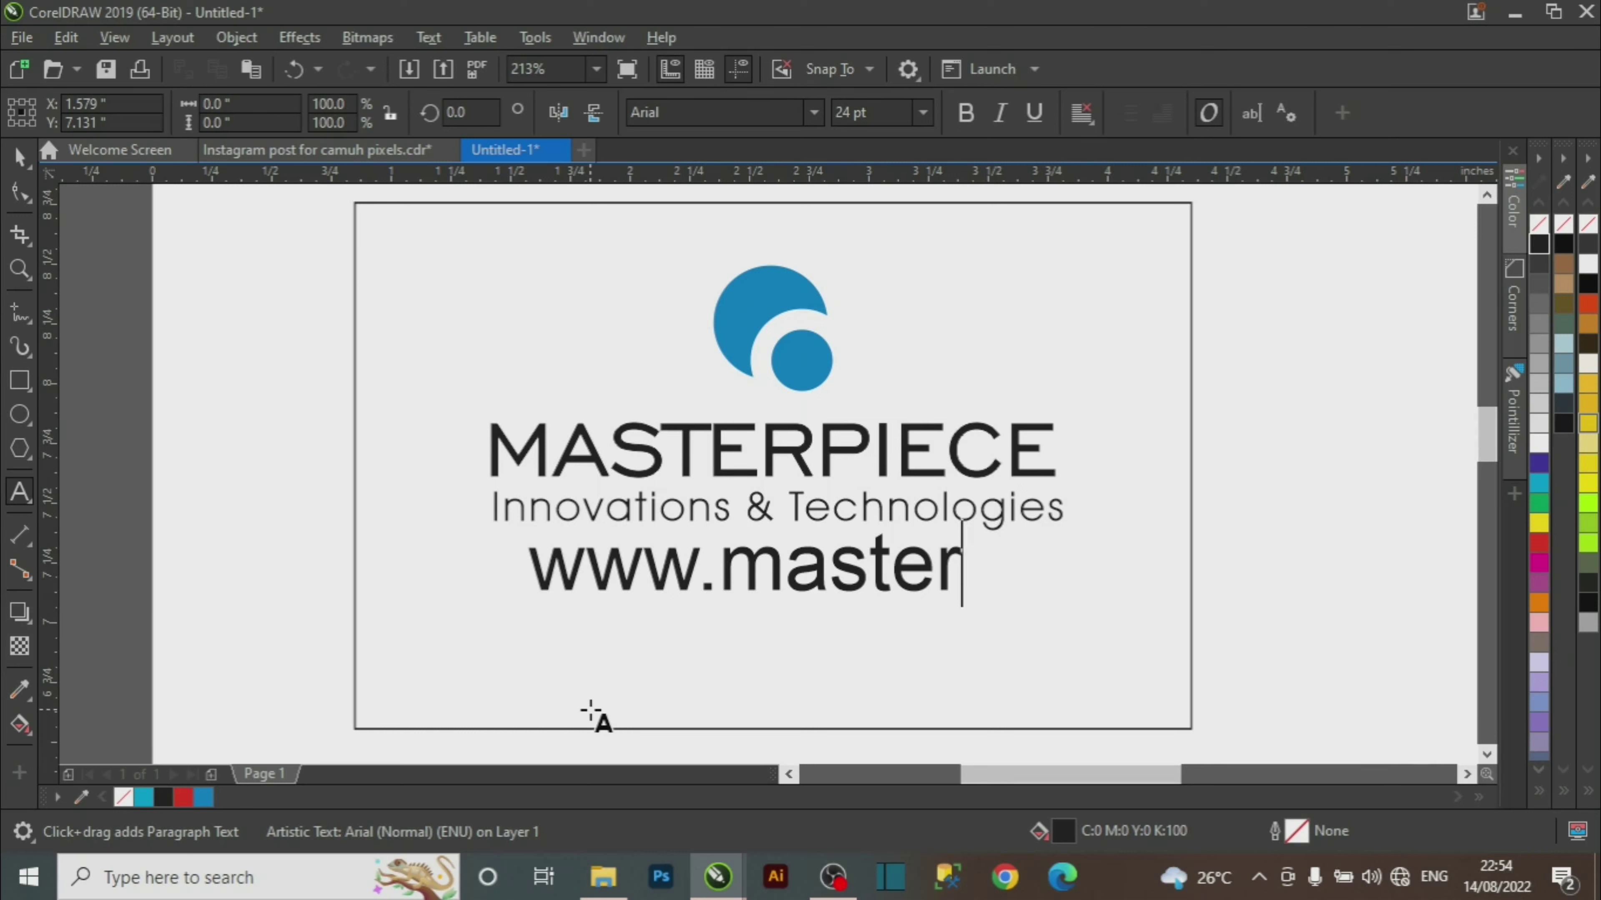
{"action": "type", "text": "piece"}
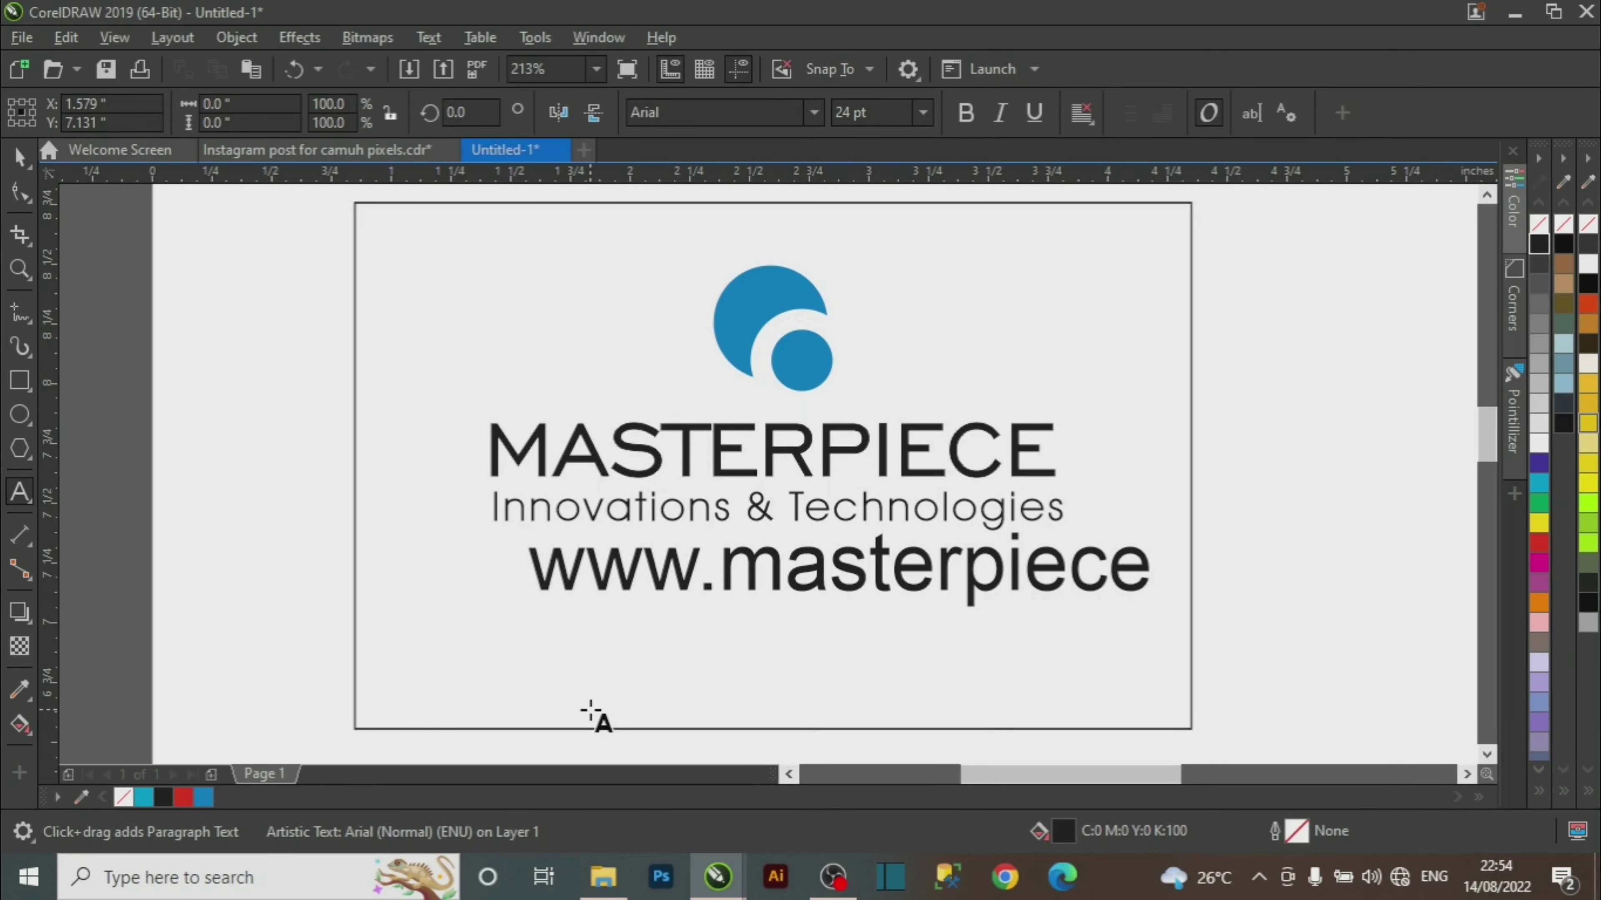
{"action": "type", "text": ".com."}
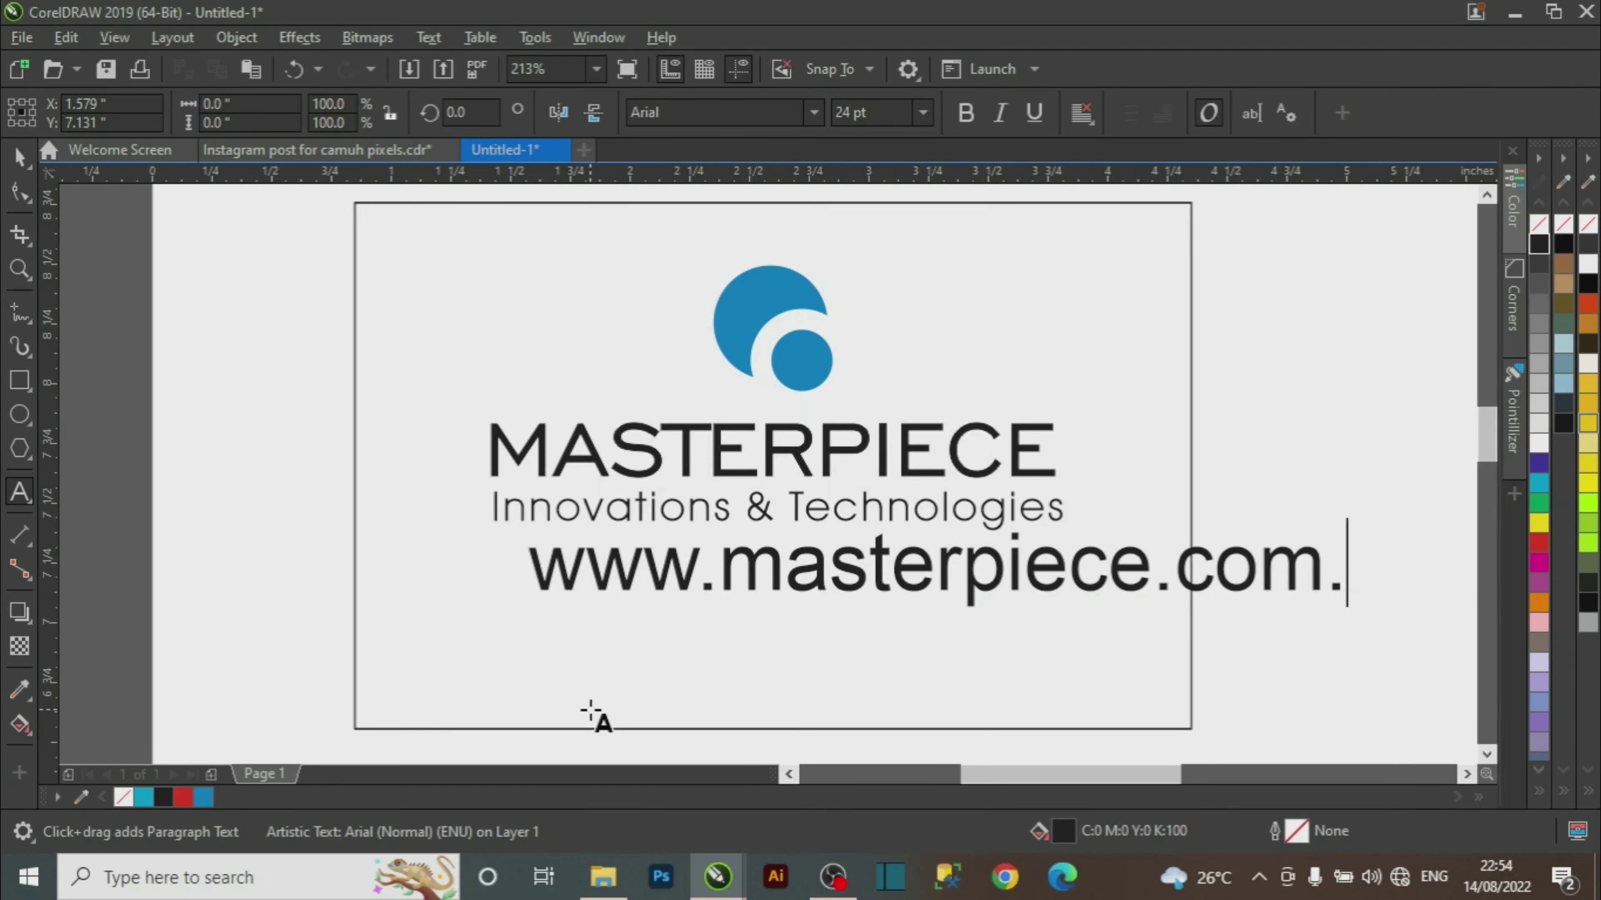
{"action": "type", "text": "ng"}
{"action": "key", "text": "ctrl+space"}
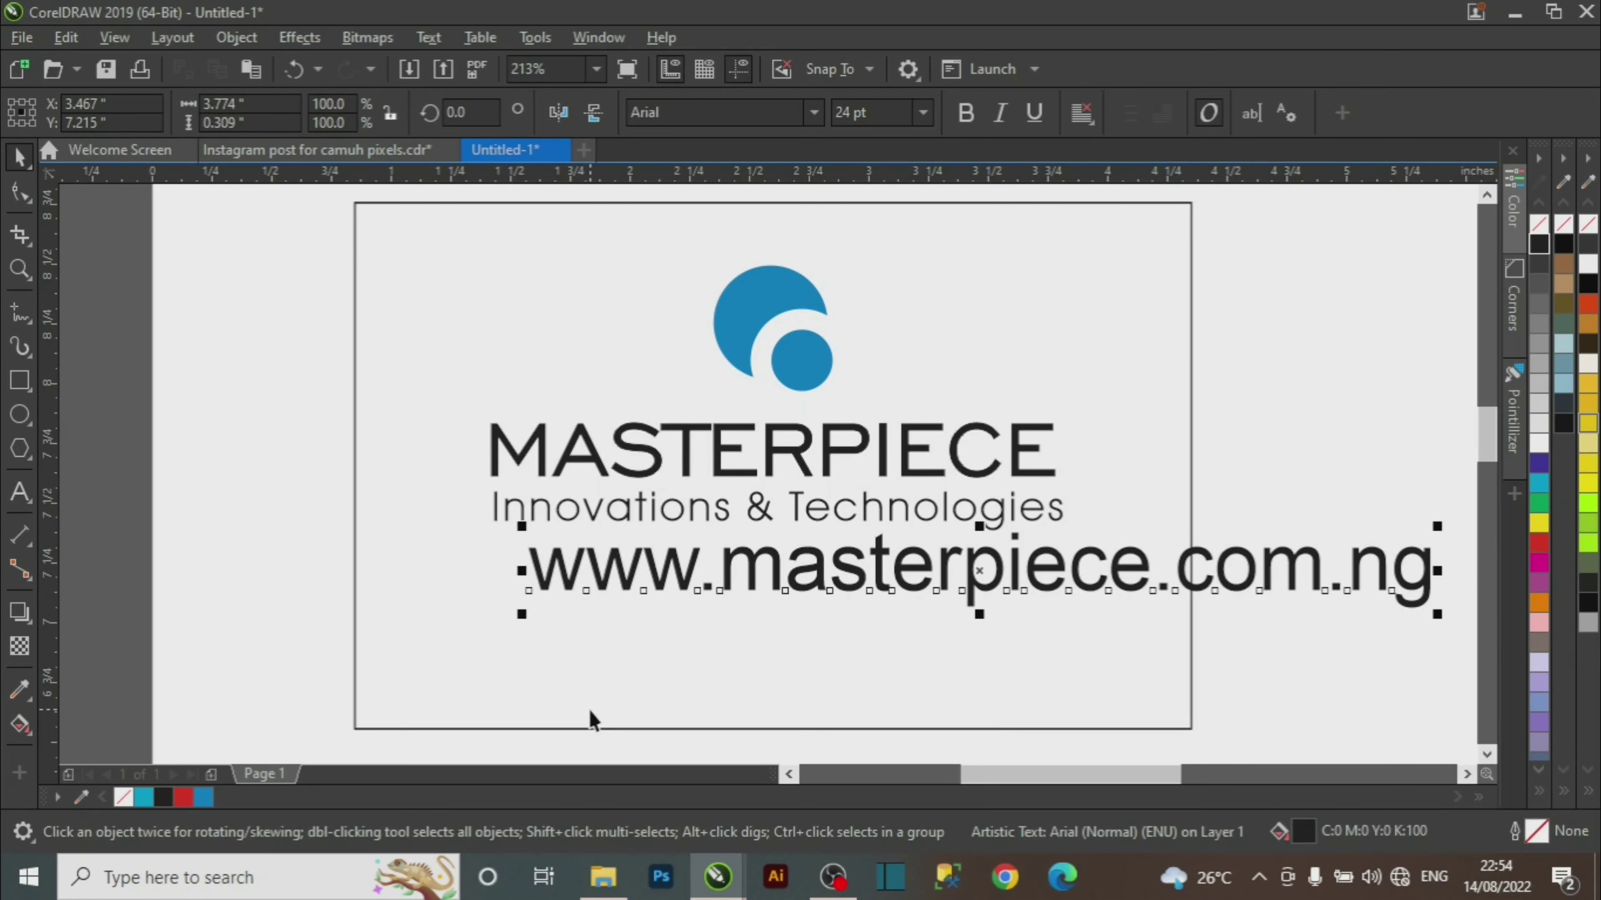
{"action": "left_click", "coordinate": [922, 113]}
{"action": "left_click", "coordinate": [864, 212]}
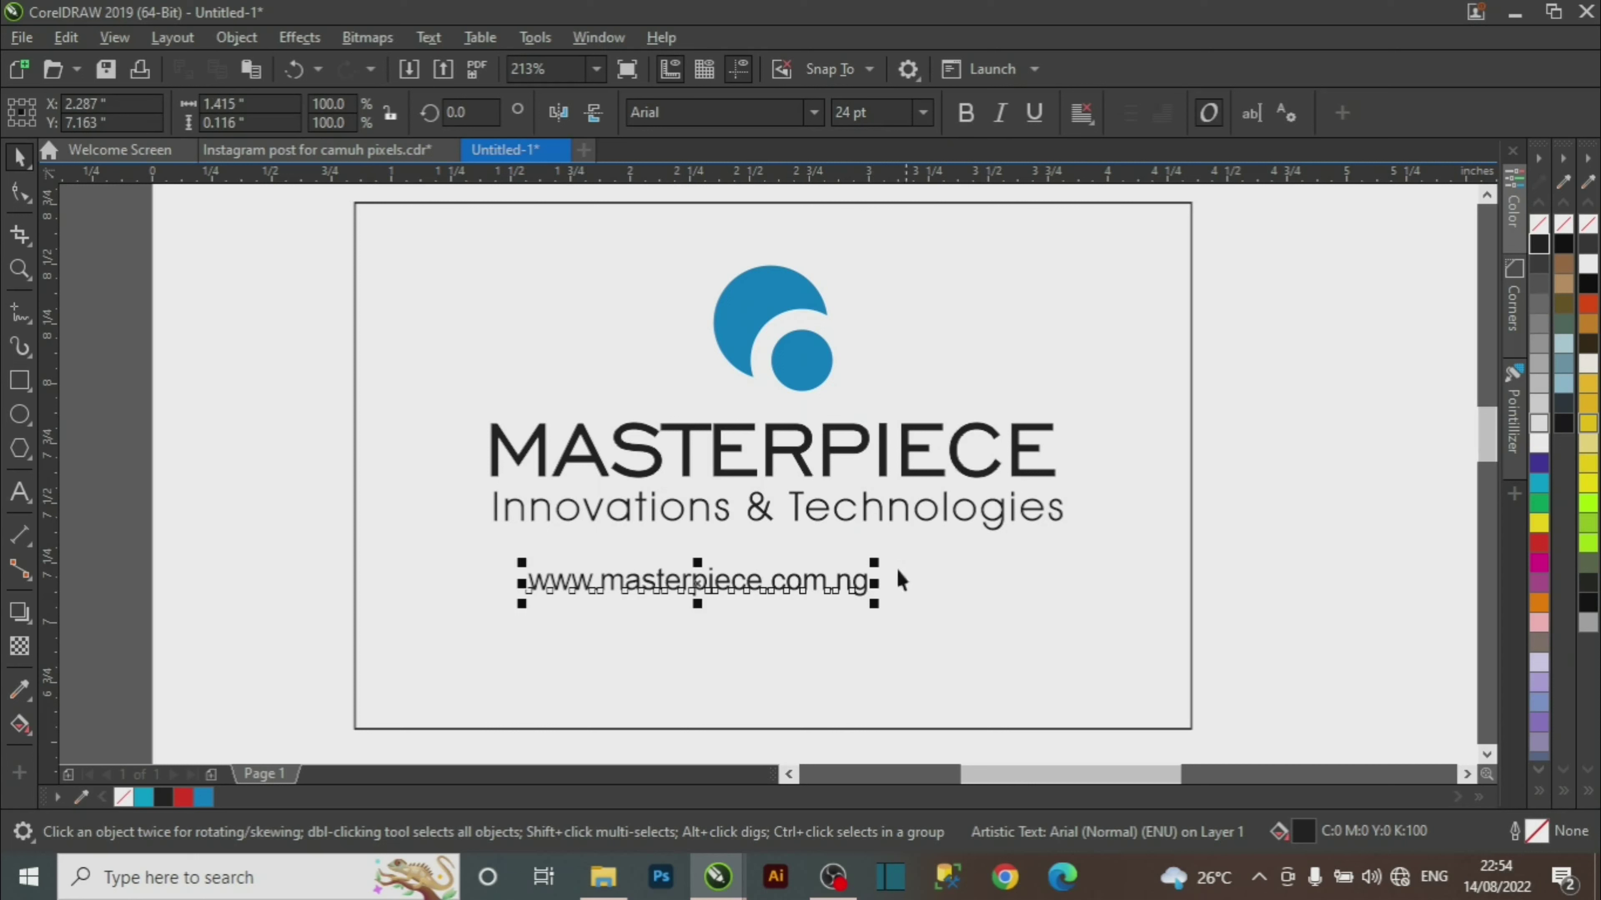
{"action": "mouse_move", "coordinate": [698, 578]}
{"action": "left_mouse_down"}
{"action": "mouse_move", "coordinate": [716, 552]}
{"action": "mouse_move", "coordinate": [671, 561]}
{"action": "left_mouse_up"}
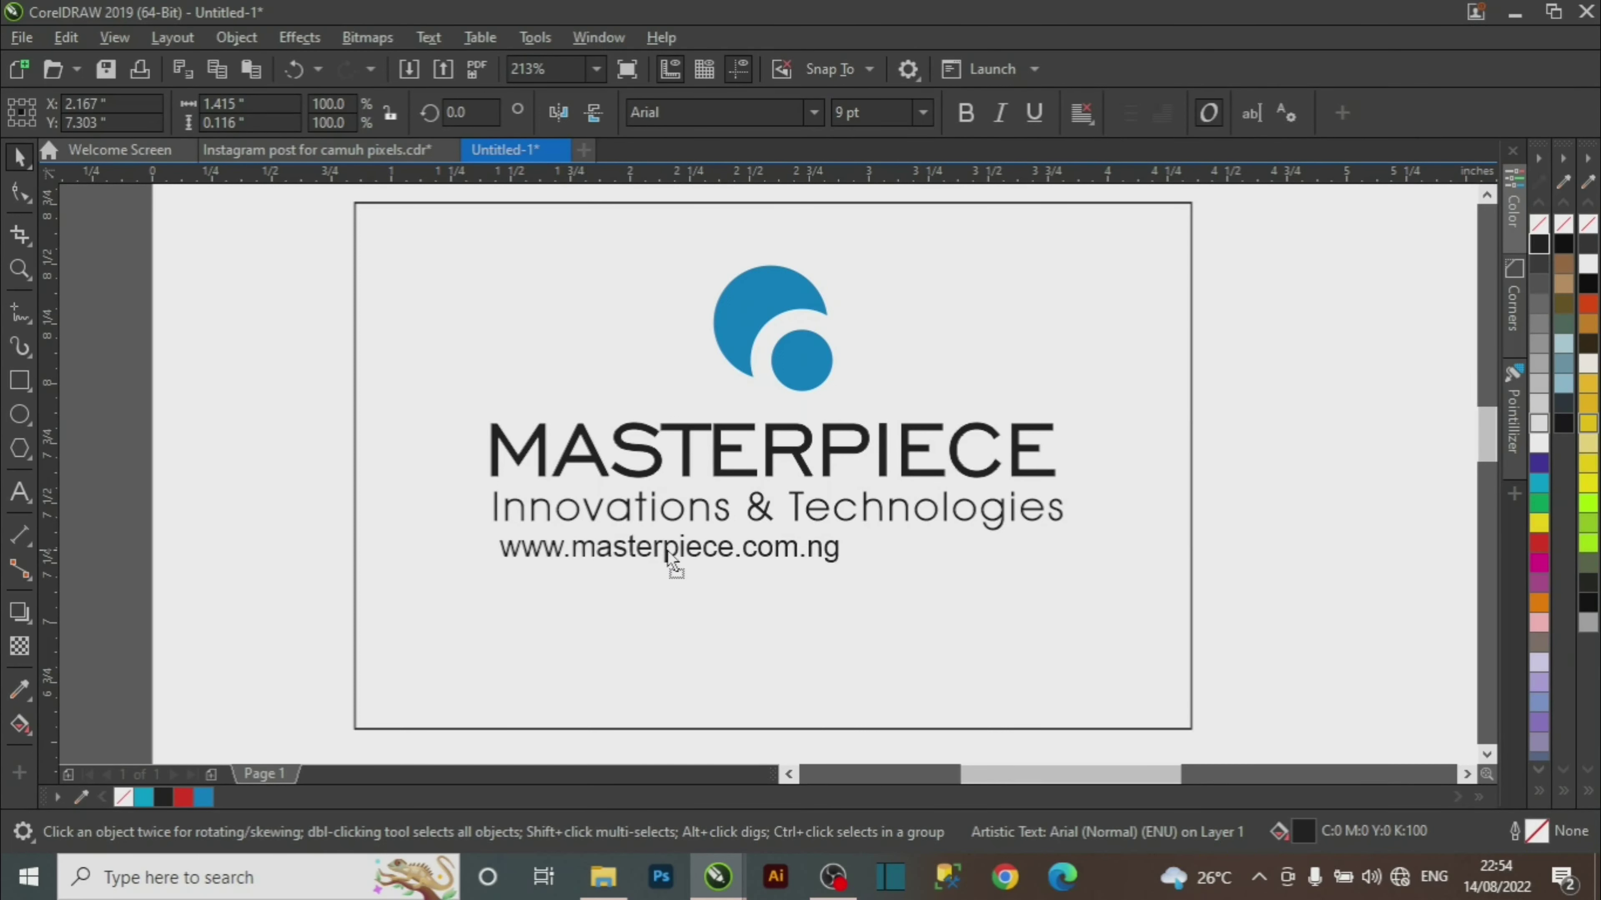
{"action": "left_click", "coordinate": [357, 154]}
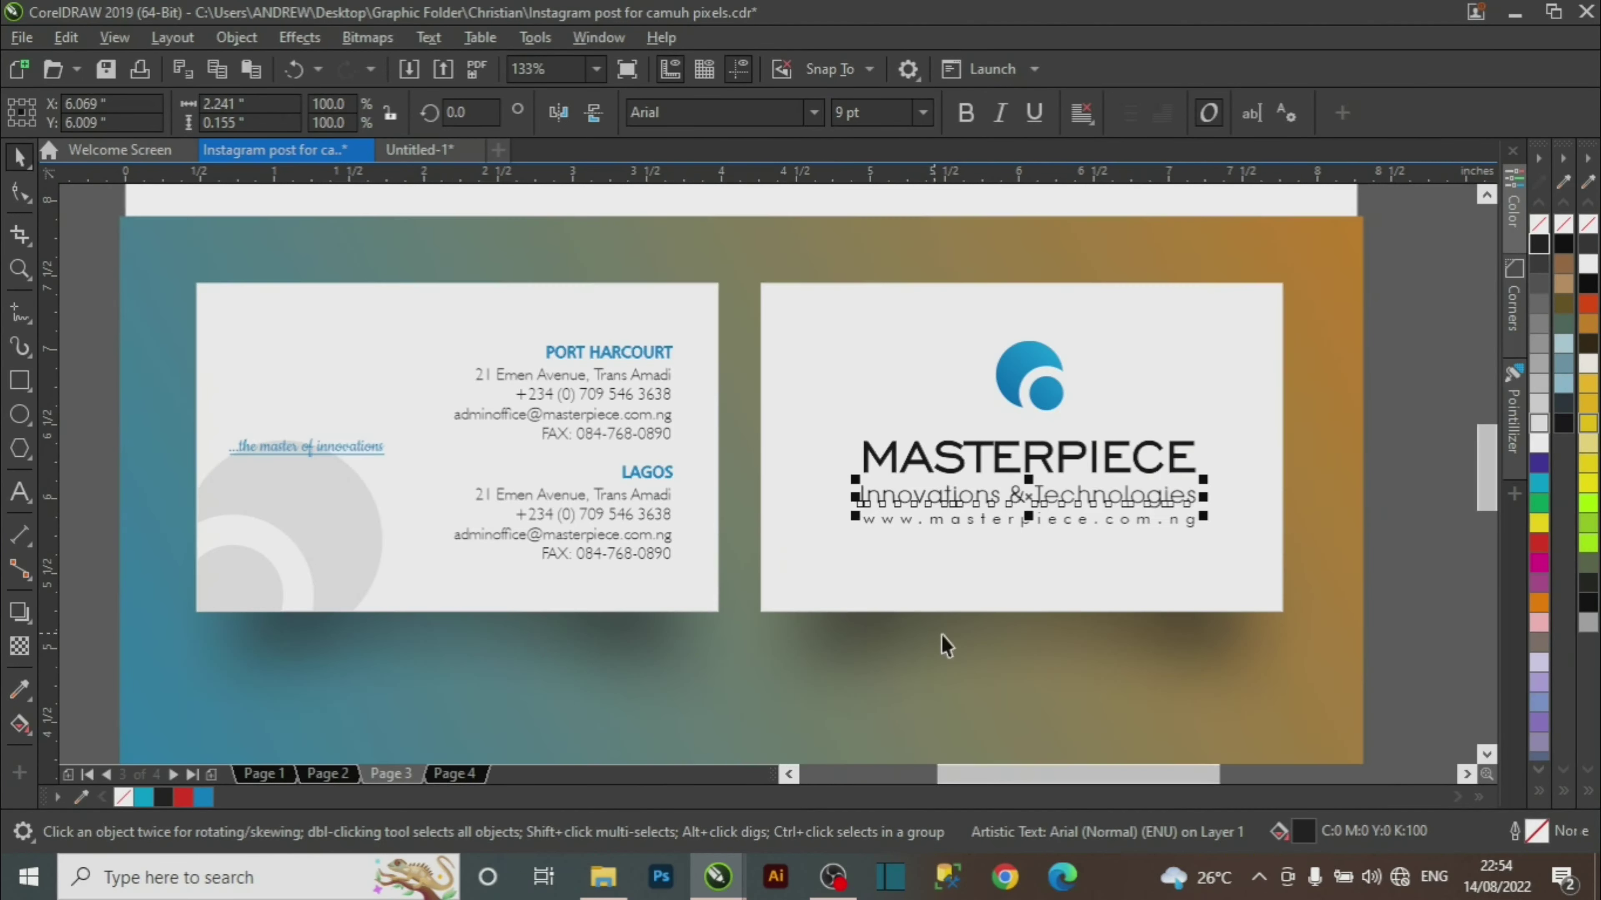
{"action": "left_click", "coordinate": [956, 528]}
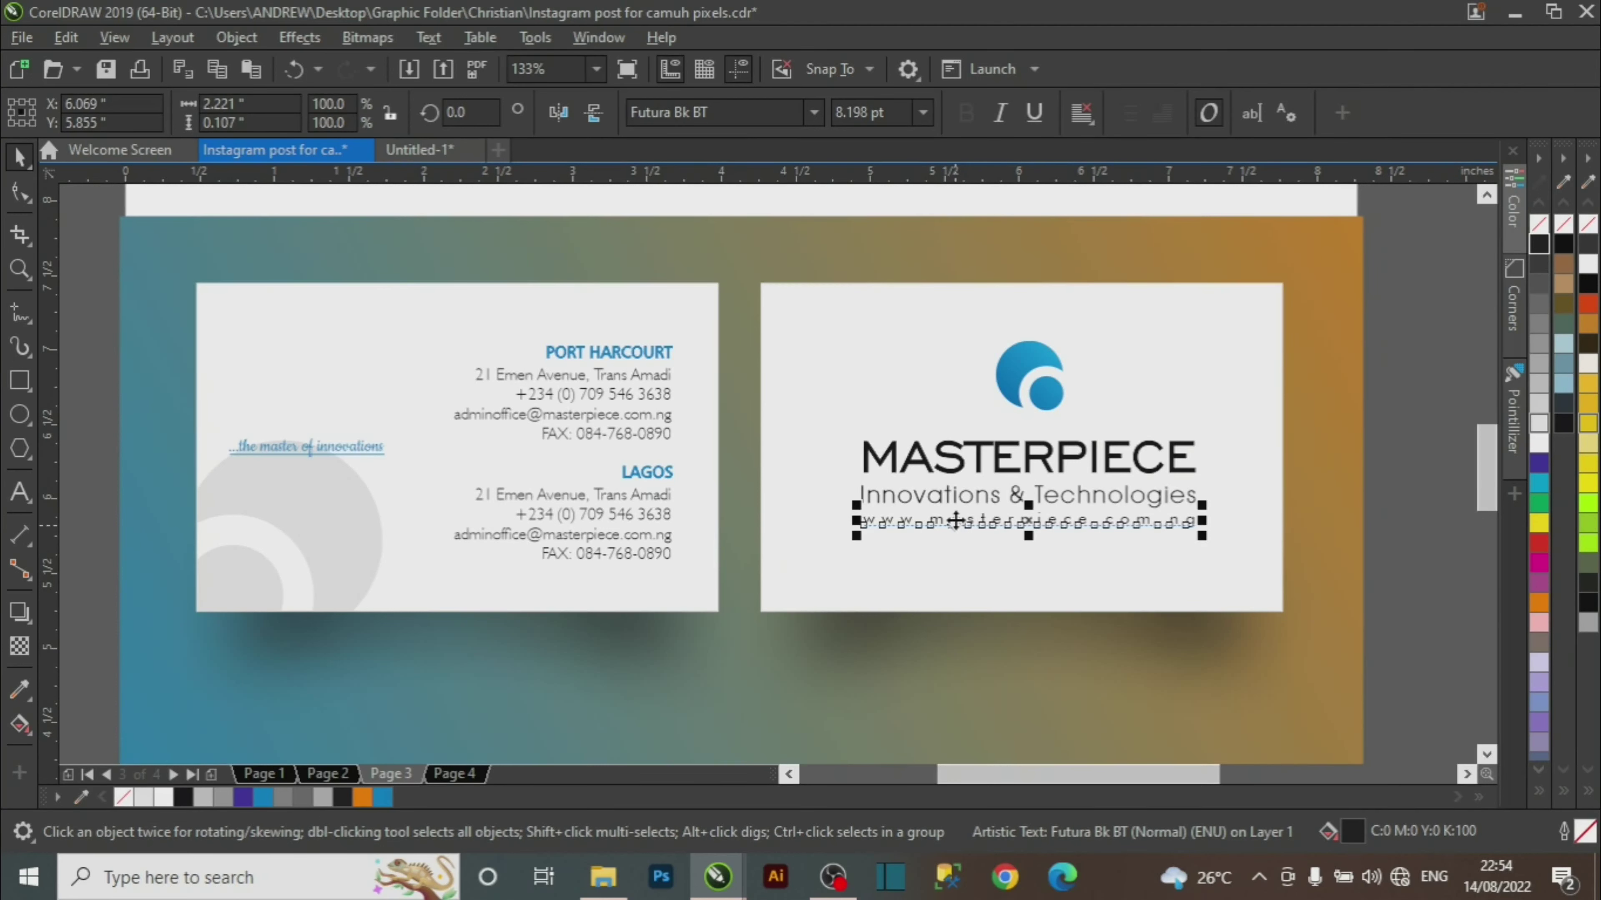
{"action": "left_click", "coordinate": [433, 152]}
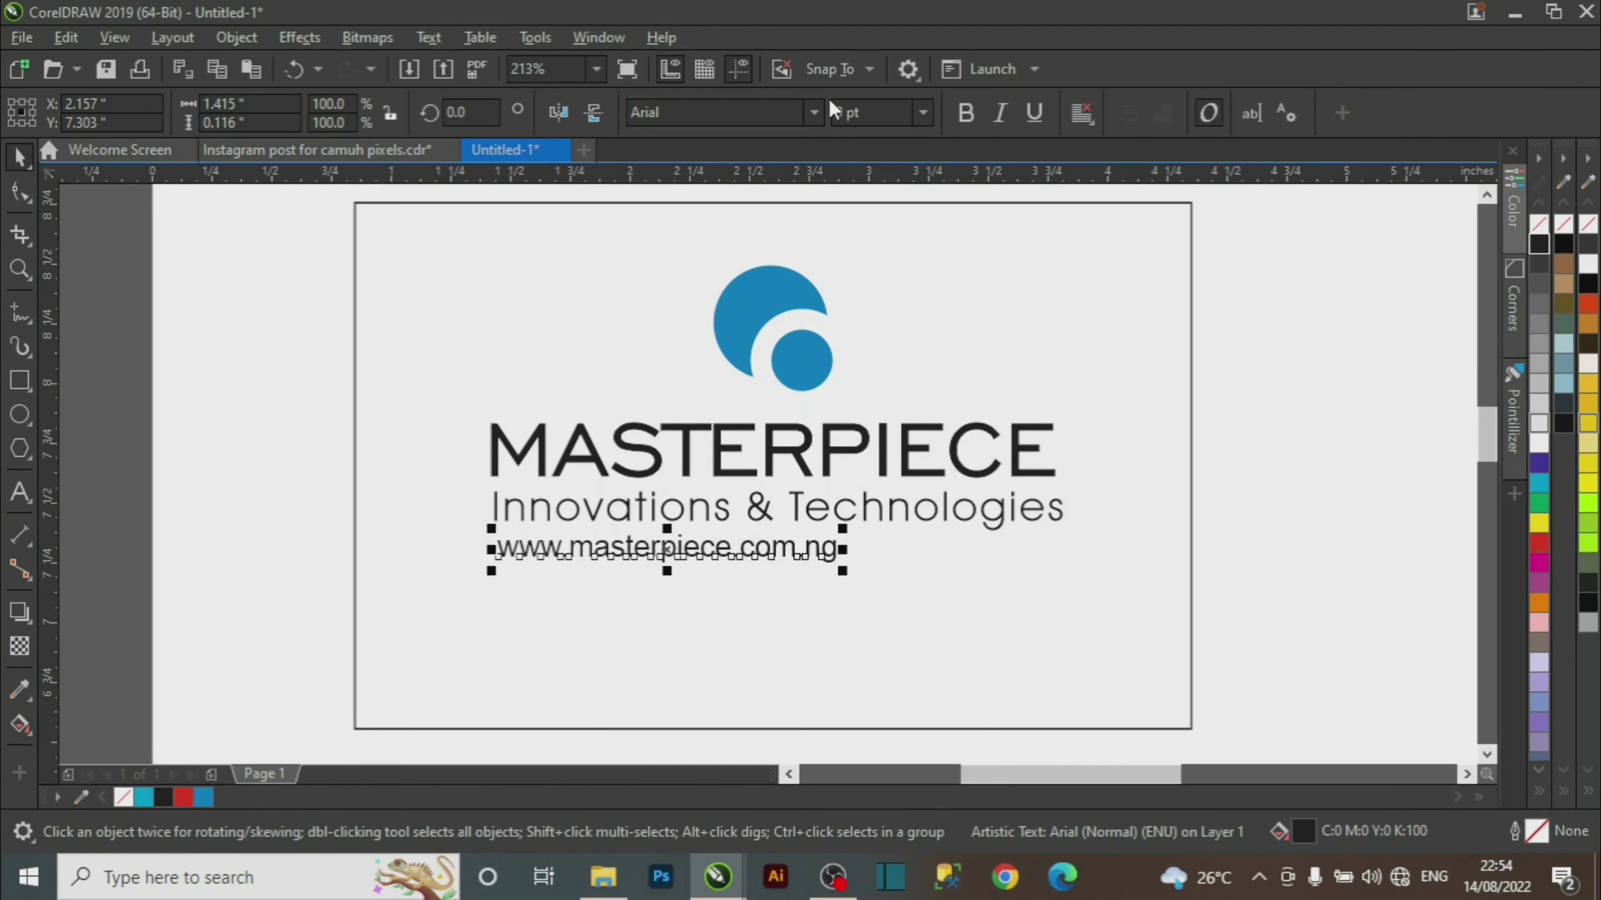
{"action": "left_click", "coordinate": [814, 103]}
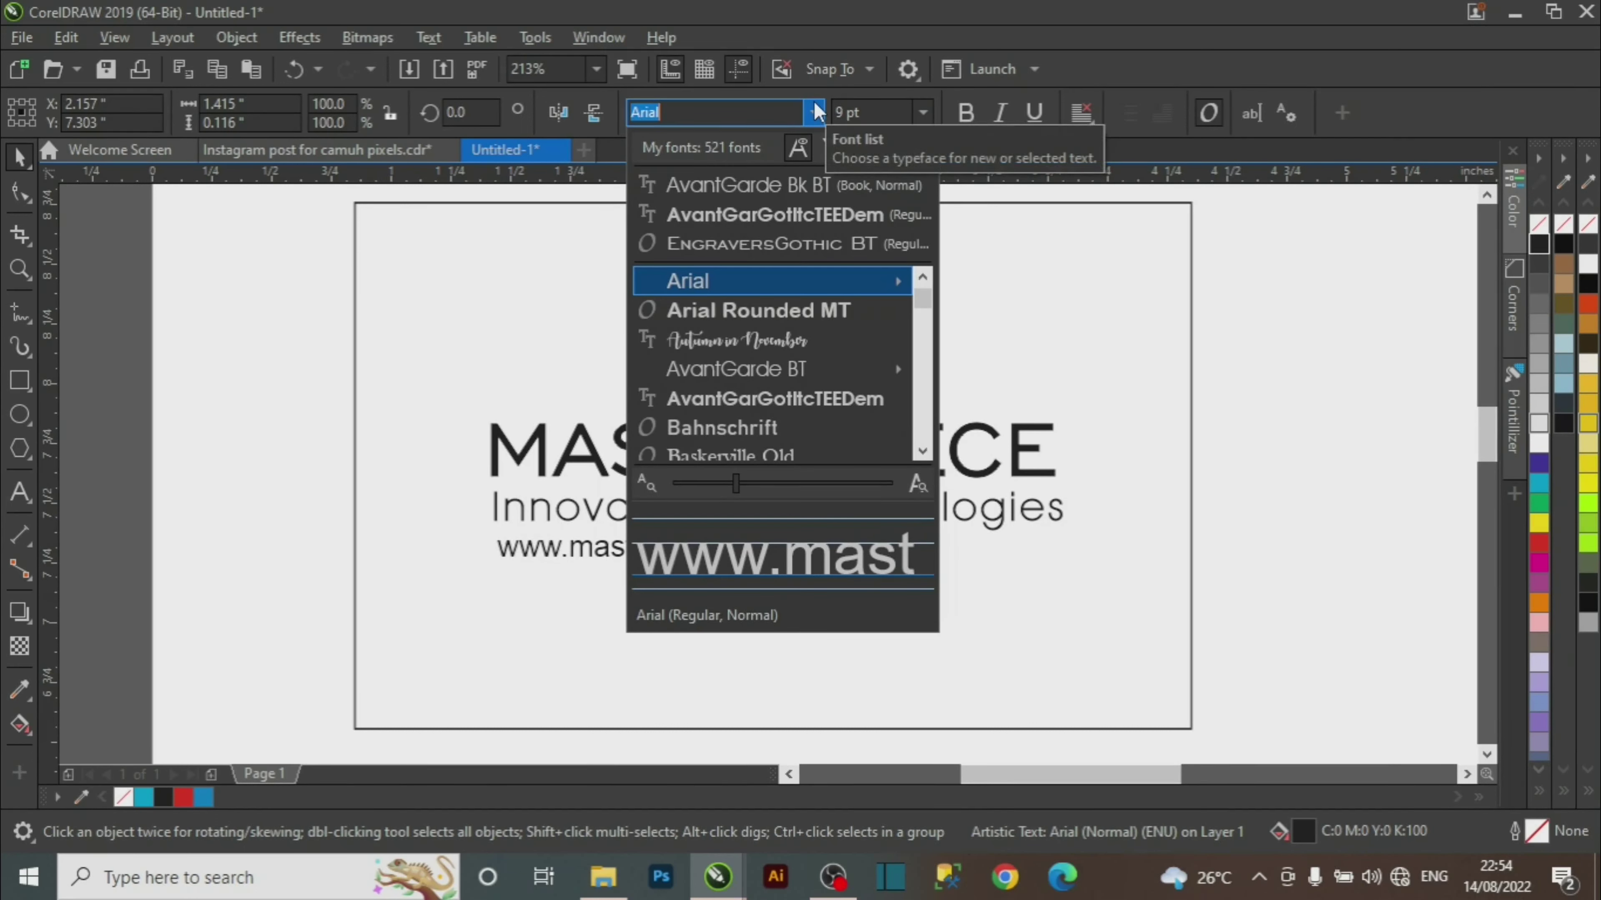
{"action": "type", "text": "fut"}
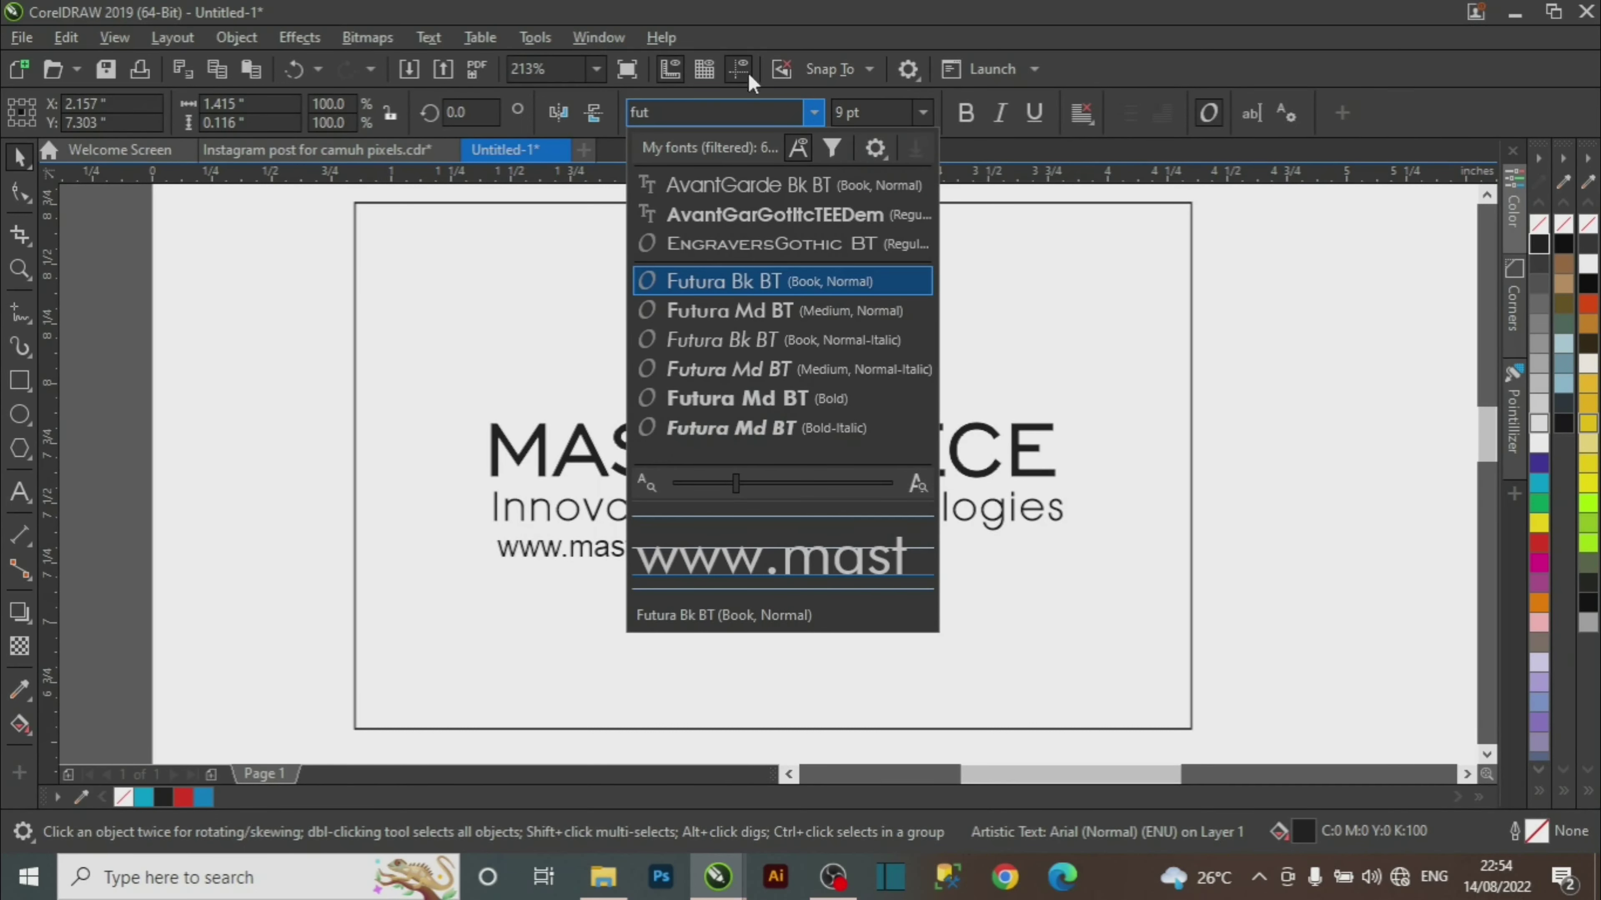
{"action": "left_click", "coordinate": [774, 284]}
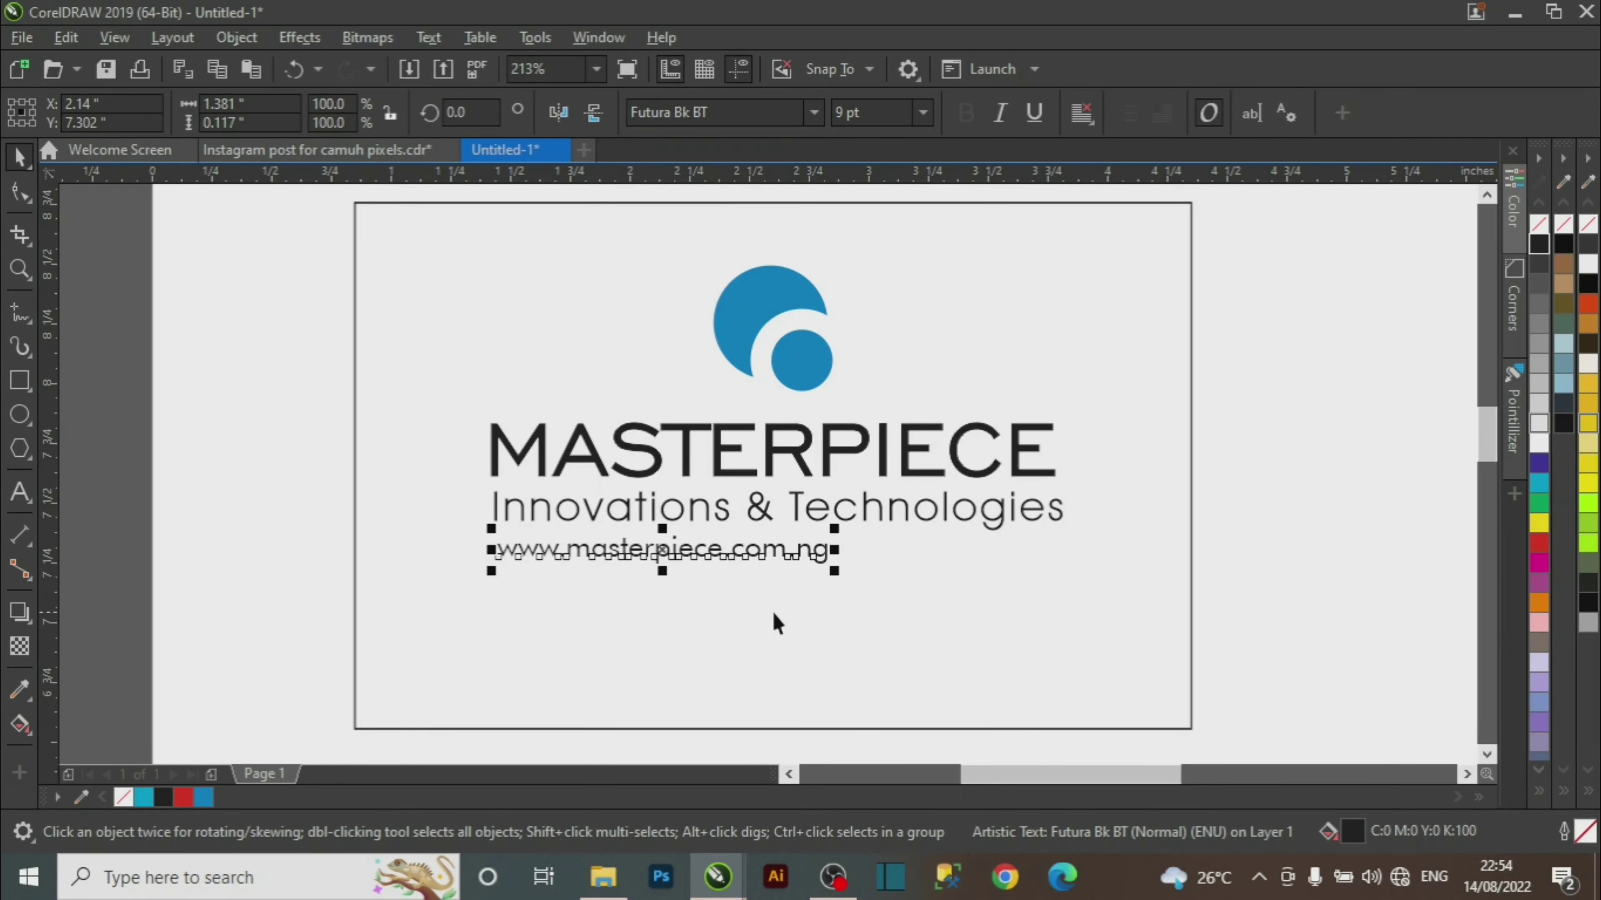
Zoom in on the text lines and align the web address under the tagline's left edge.
{"action": "key", "text": "z"}
{"action": "left_click_drag", "start_coordinate": [221, 377], "coordinate": [1364, 669]}
{"action": "key", "text": "space"}
{"action": "left_click_drag", "start_coordinate": [621, 526], "coordinate": [610, 507]}
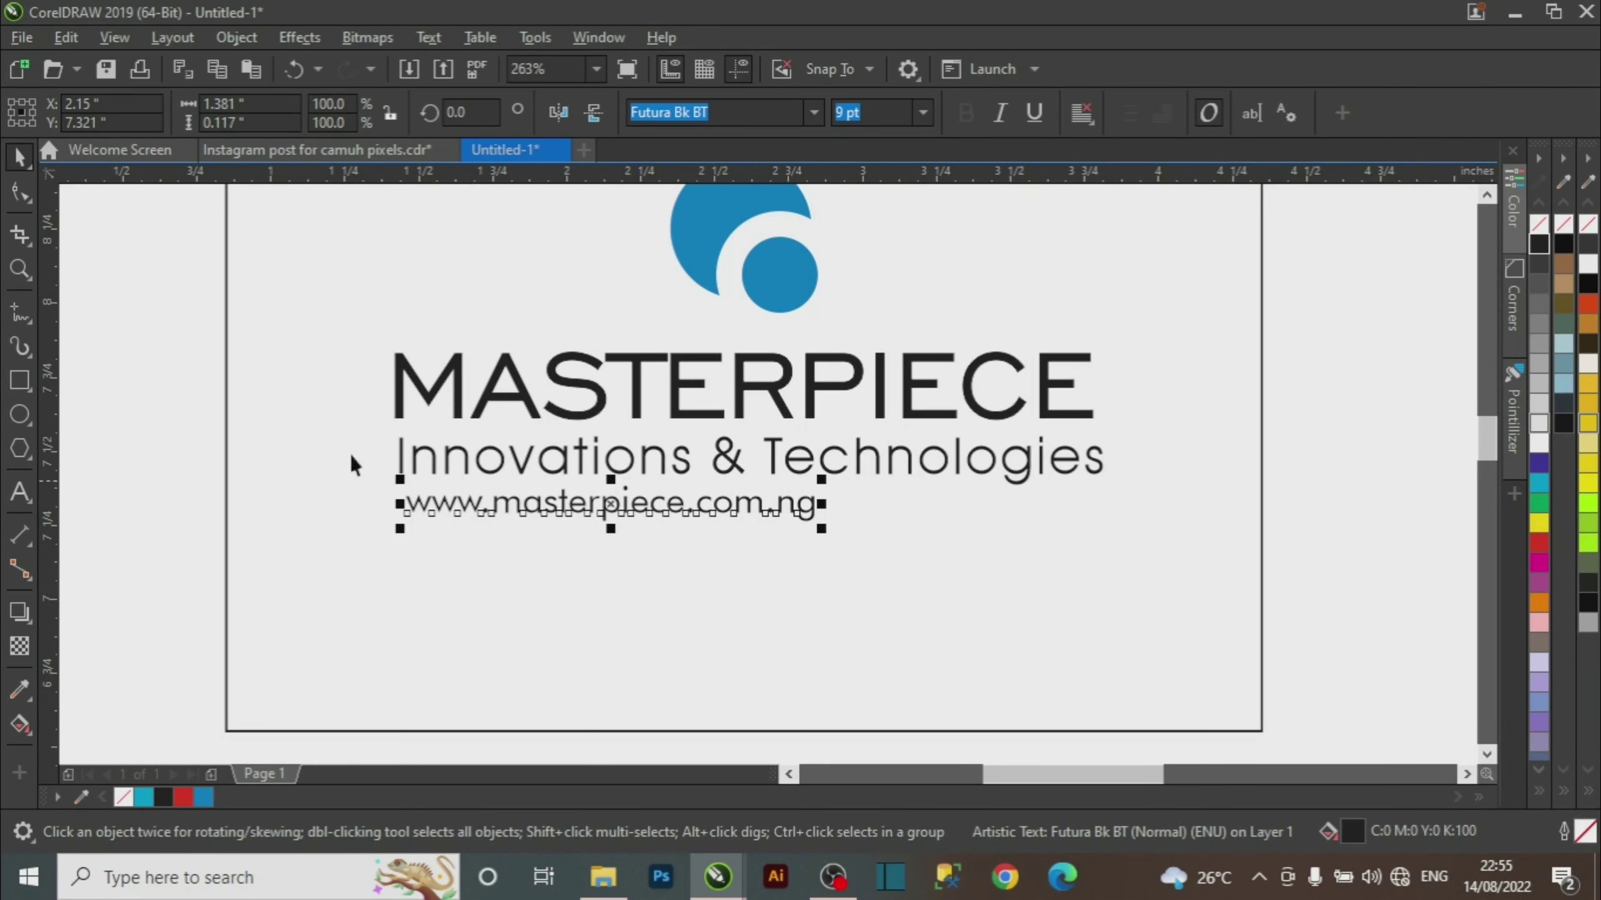
Widen the web address's letter spacing so it spans the tagline's full width.
{"action": "left_click", "coordinate": [20, 193]}
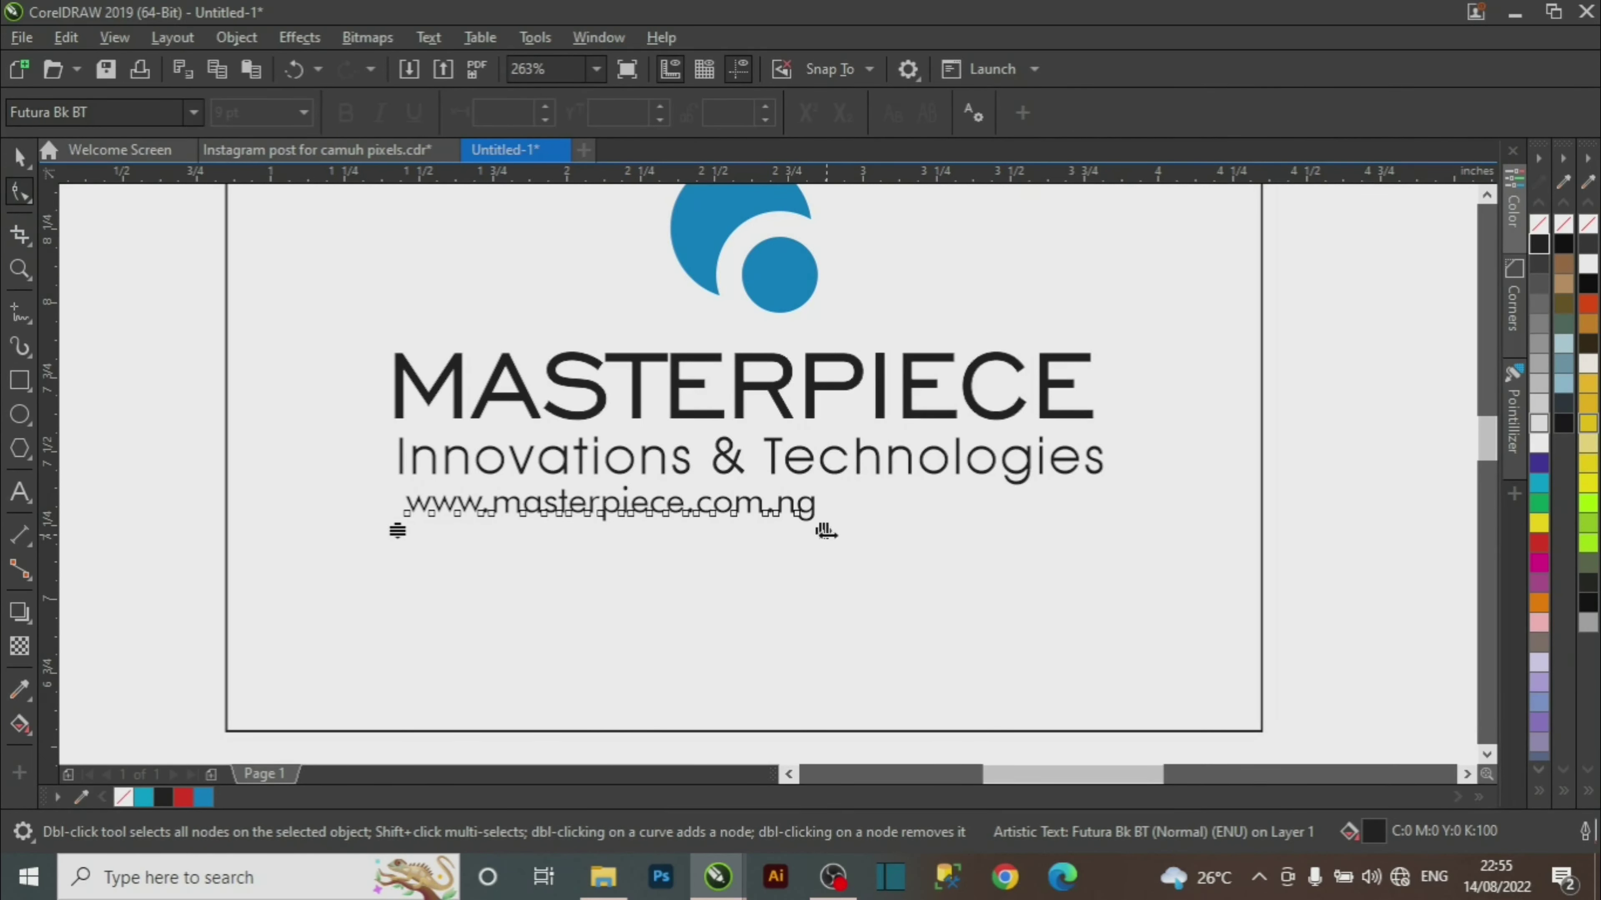
{"action": "left_click_drag", "start_coordinate": [825, 532], "coordinate": [1100, 515]}
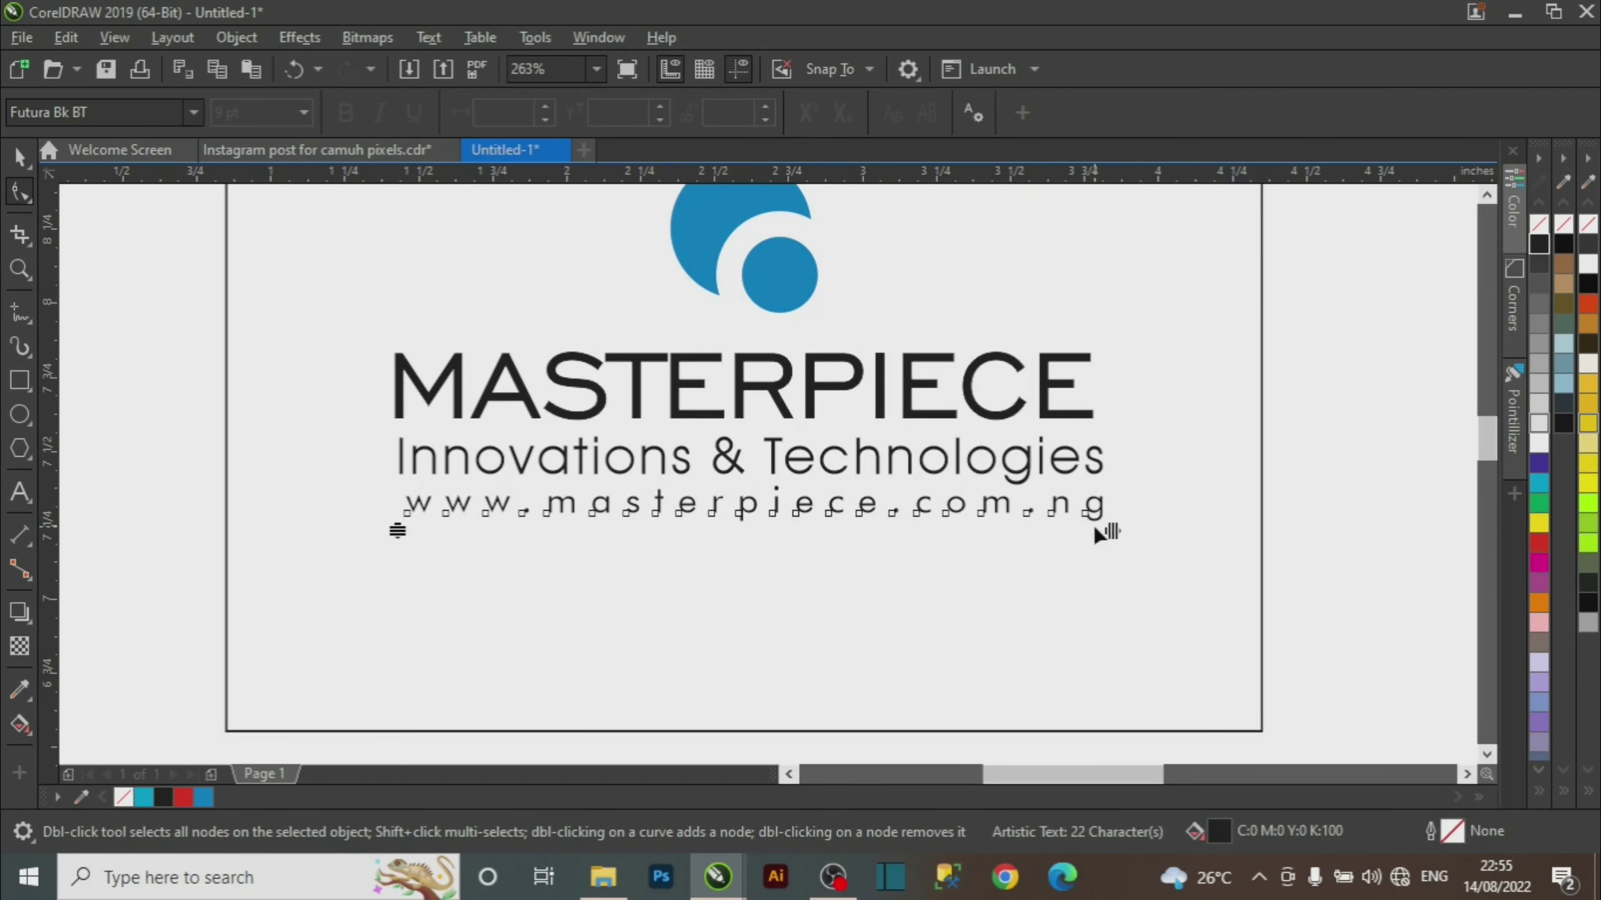
{"action": "left_click", "coordinate": [21, 157]}
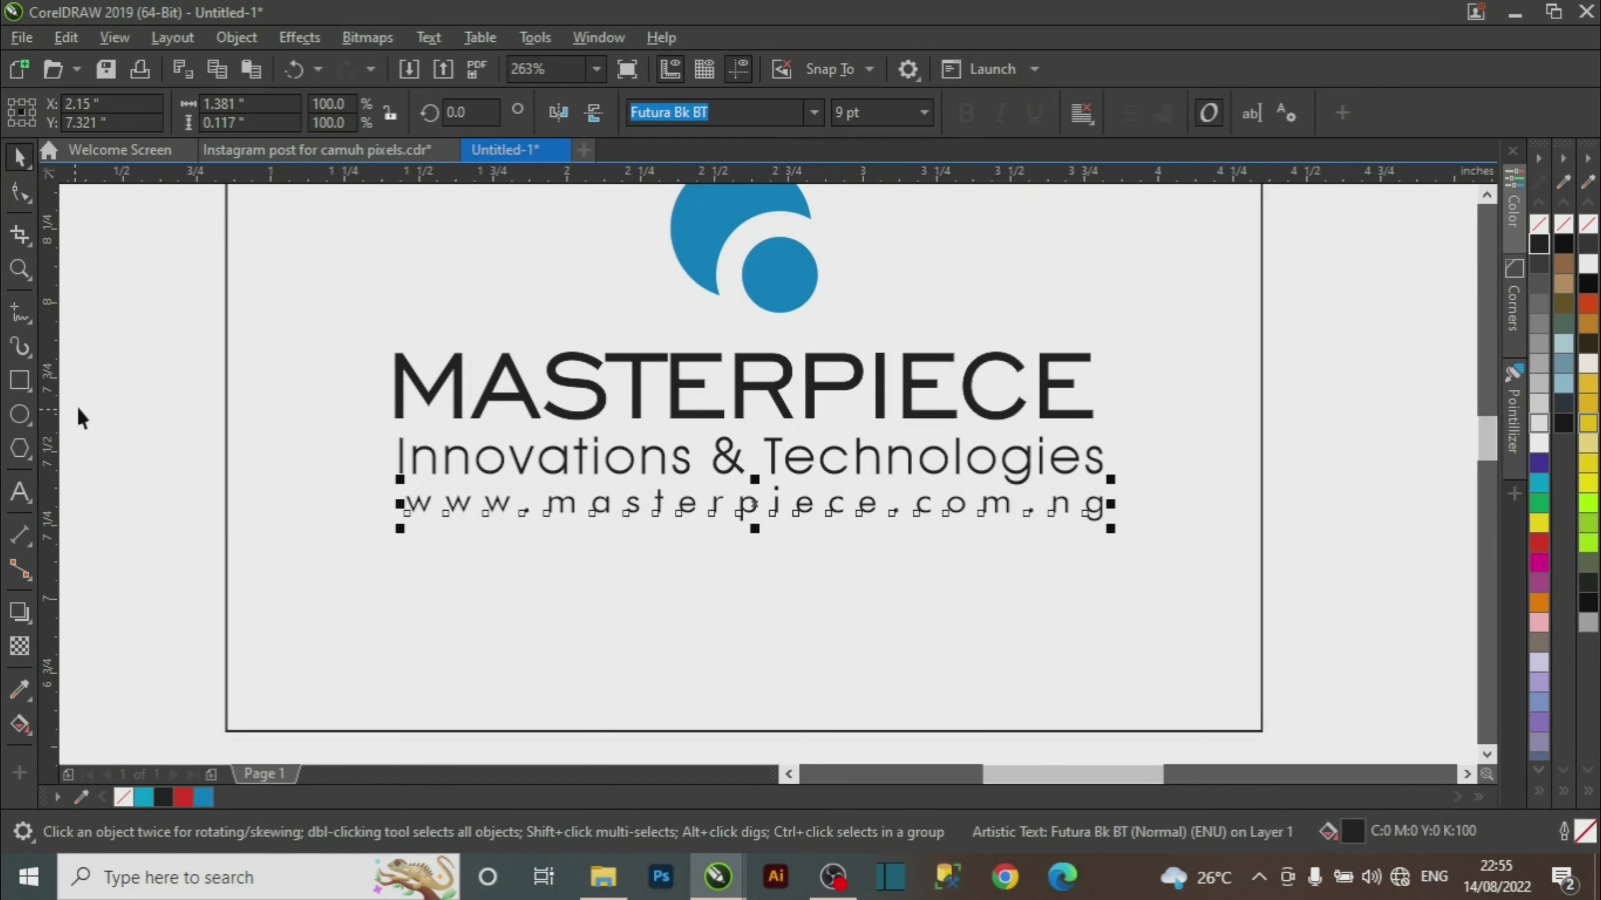
{"action": "left_click", "coordinate": [1179, 411]}
Zoom out to frame the logo, wordmark, tagline and web address, then select the blue logo.
{"action": "left_click", "coordinate": [1487, 194]}
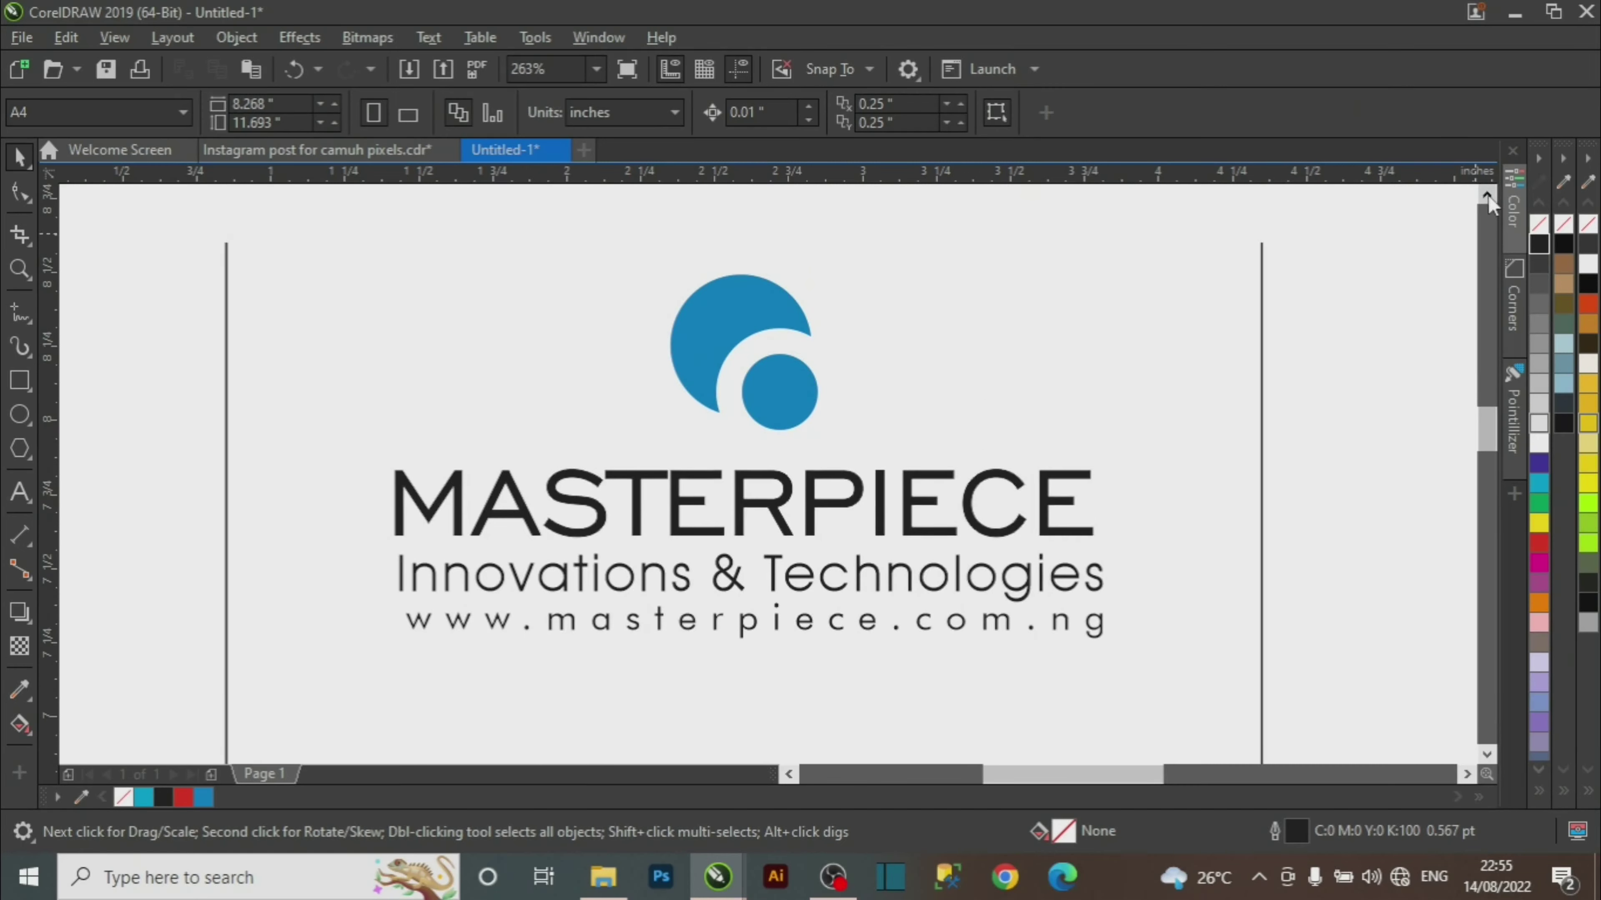
{"action": "key", "text": "z"}
{"action": "scroll", "coordinate": [693, 428], "scroll_direction": "down", "scroll_amount": 1}
{"action": "scroll", "coordinate": [688, 430], "scroll_direction": "down", "scroll_amount": 1}
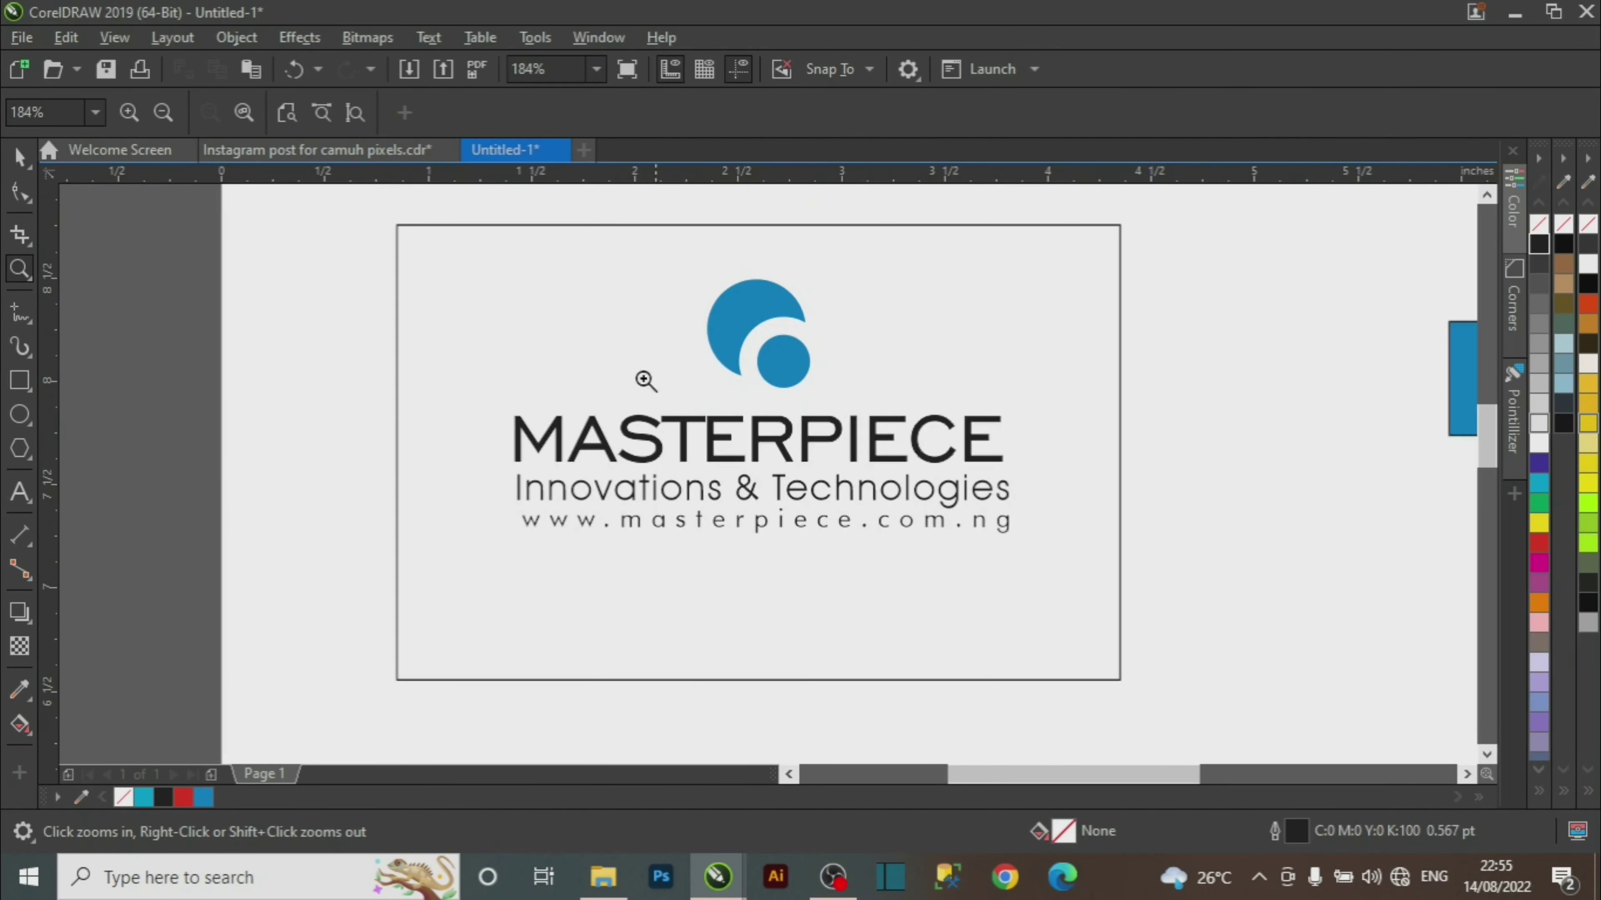
{"action": "left_click_drag", "start_coordinate": [354, 202], "coordinate": [1185, 716]}
{"action": "key", "text": "space"}
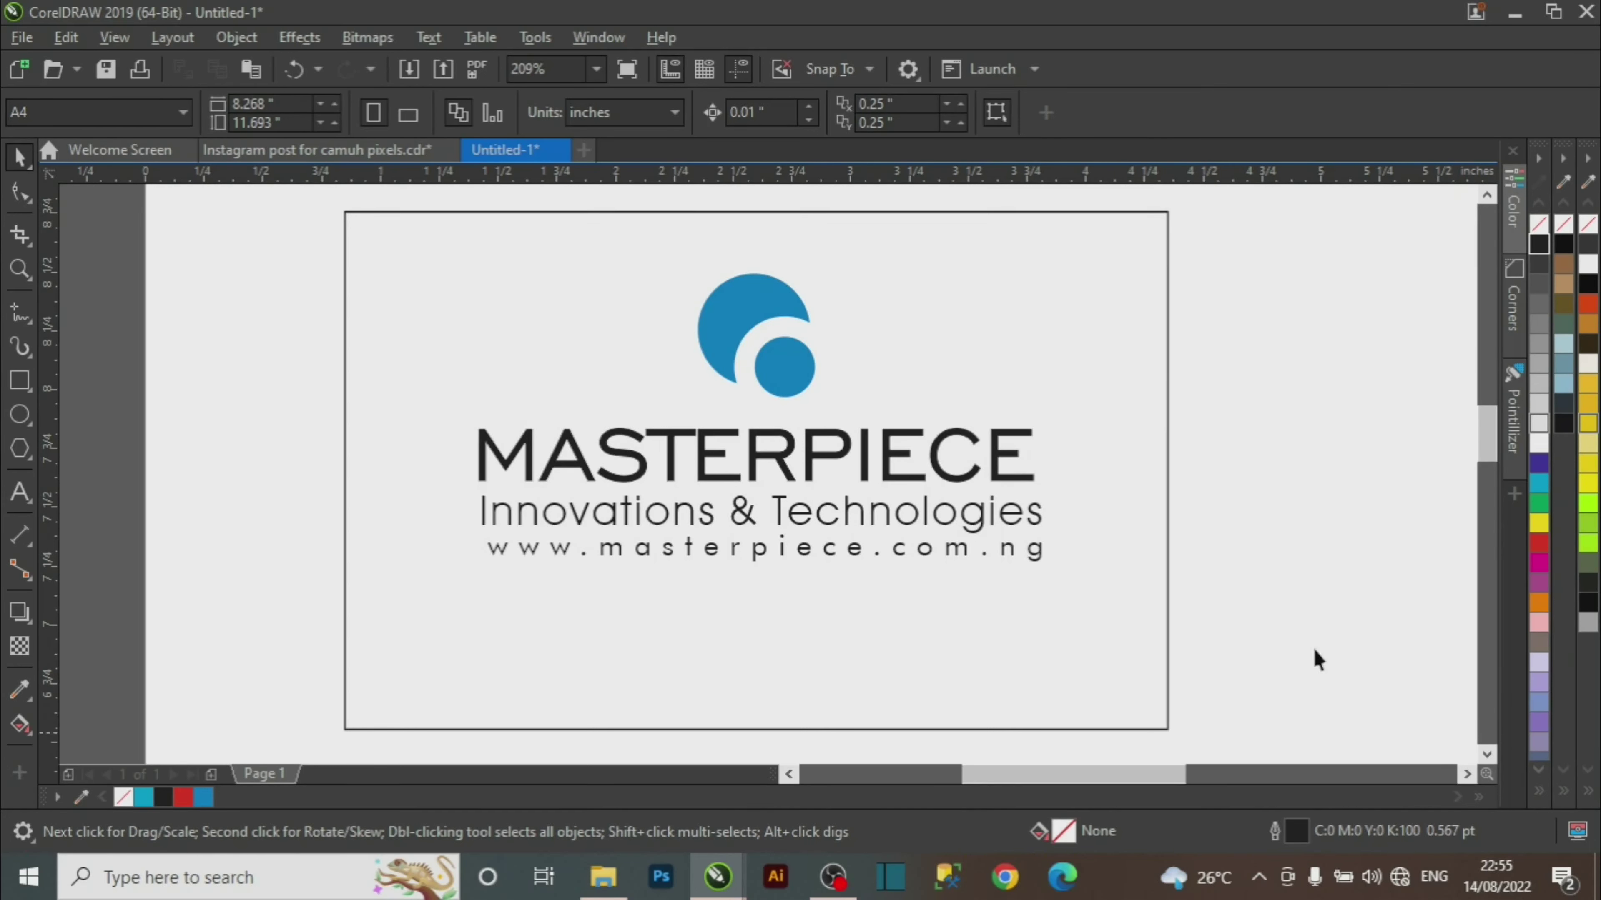
{"action": "left_click", "coordinate": [776, 350]}
Drop a copy of the blue logo at the card's lower-left, enlarge it and rotate it 180°.
{"action": "left_click_drag", "start_coordinate": [731, 323], "coordinate": [399, 655]}
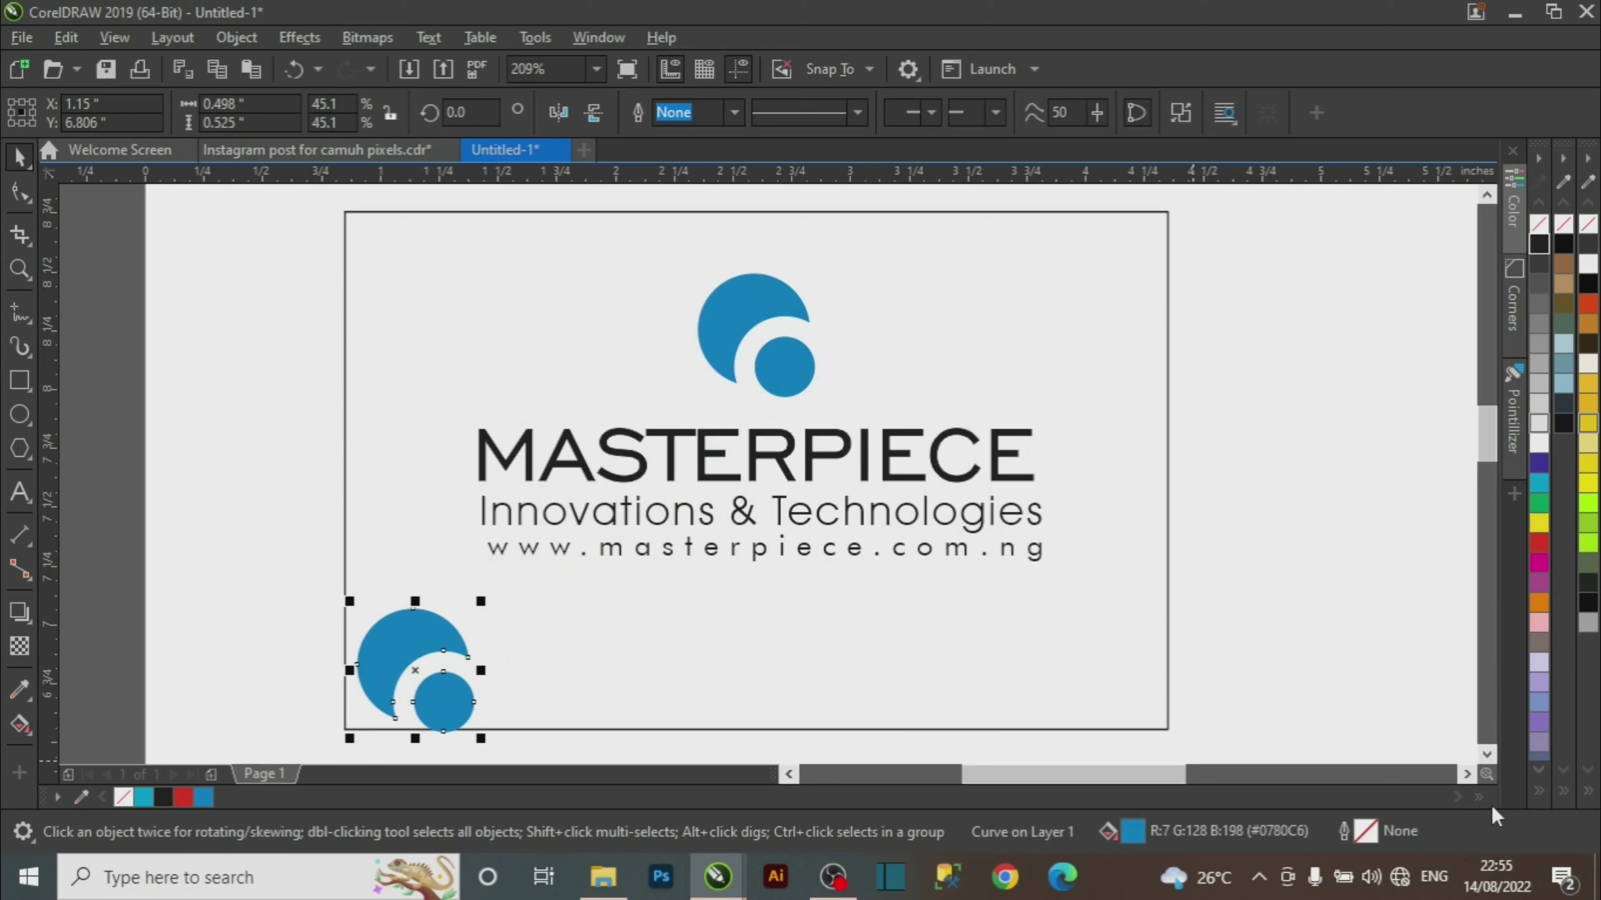
{"action": "left_click", "coordinate": [1486, 755]}
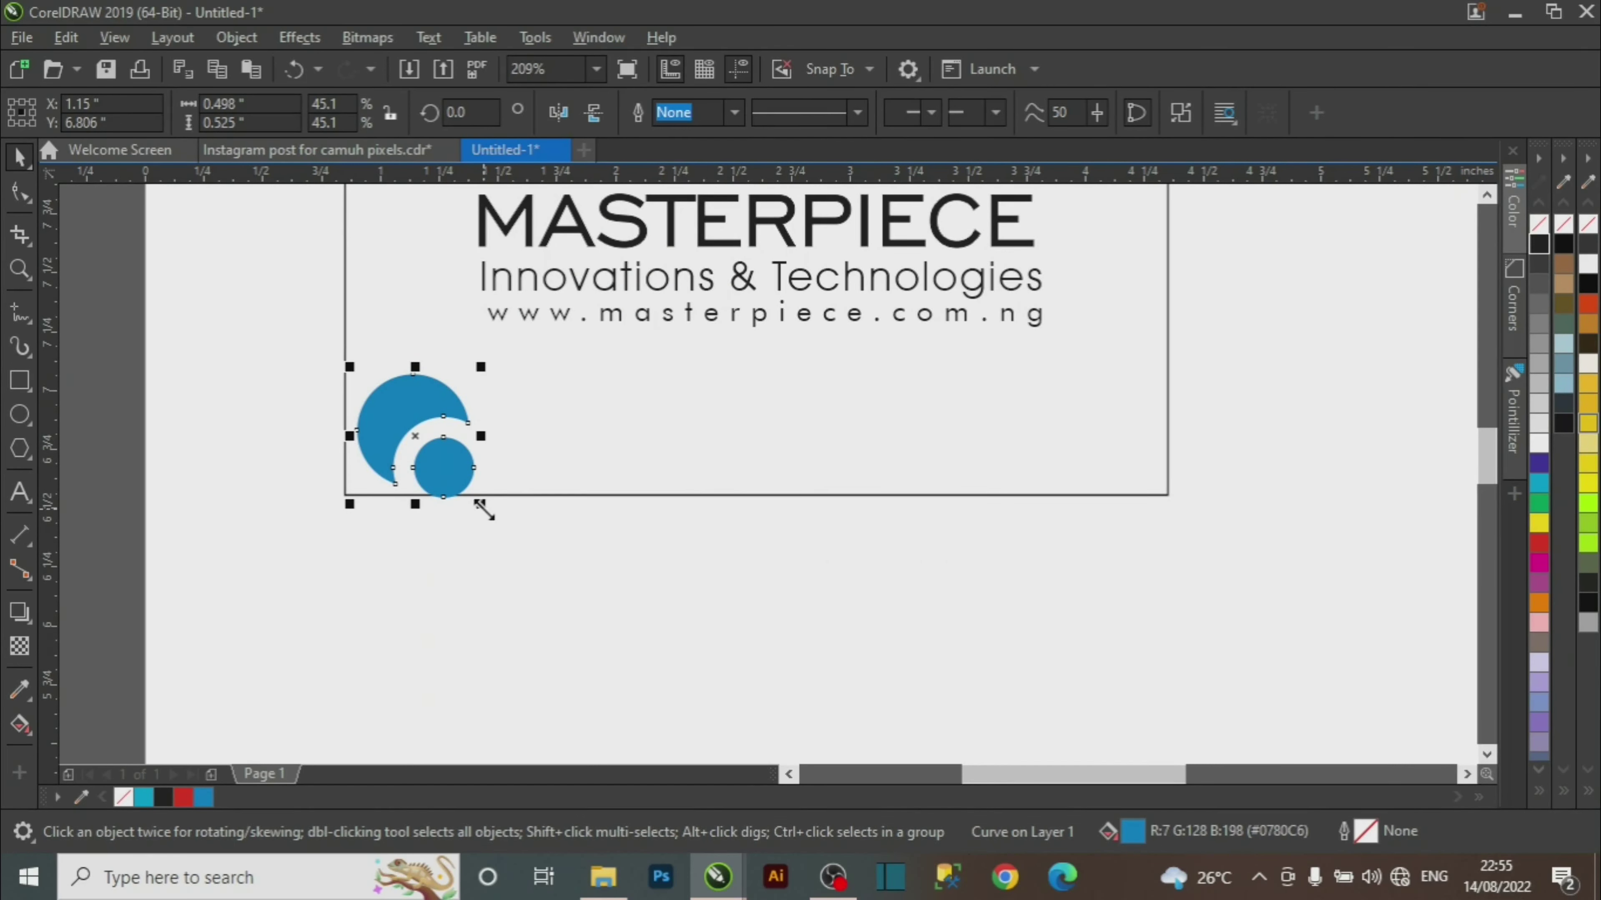
{"action": "left_click_drag", "start_coordinate": [483, 509], "coordinate": [590, 596]}
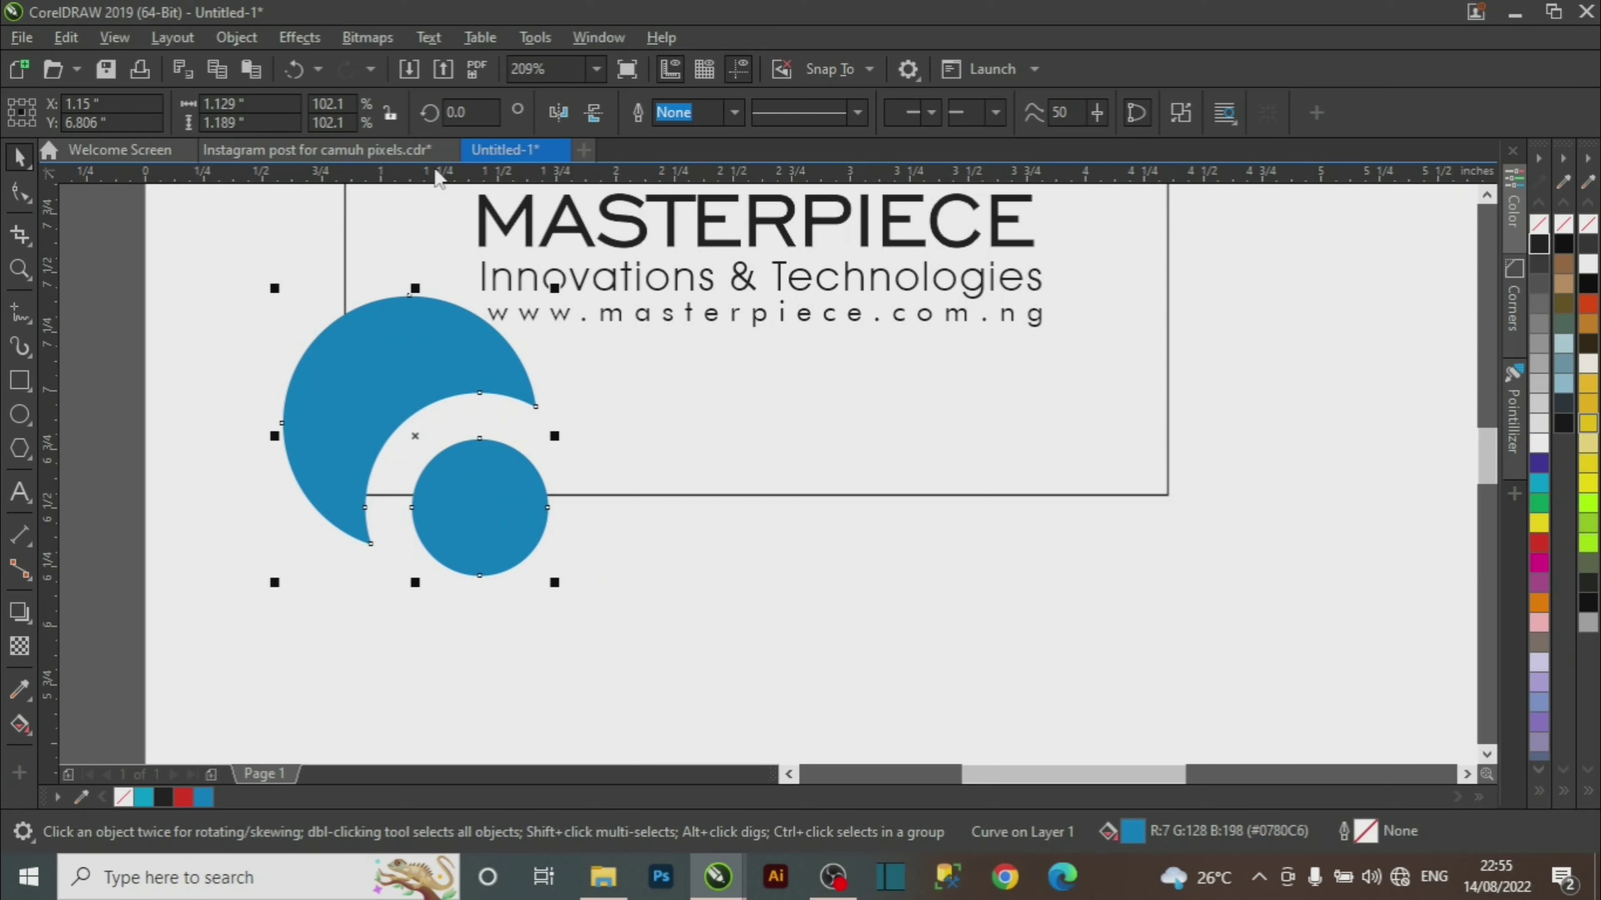
{"action": "left_click", "coordinate": [559, 114]}
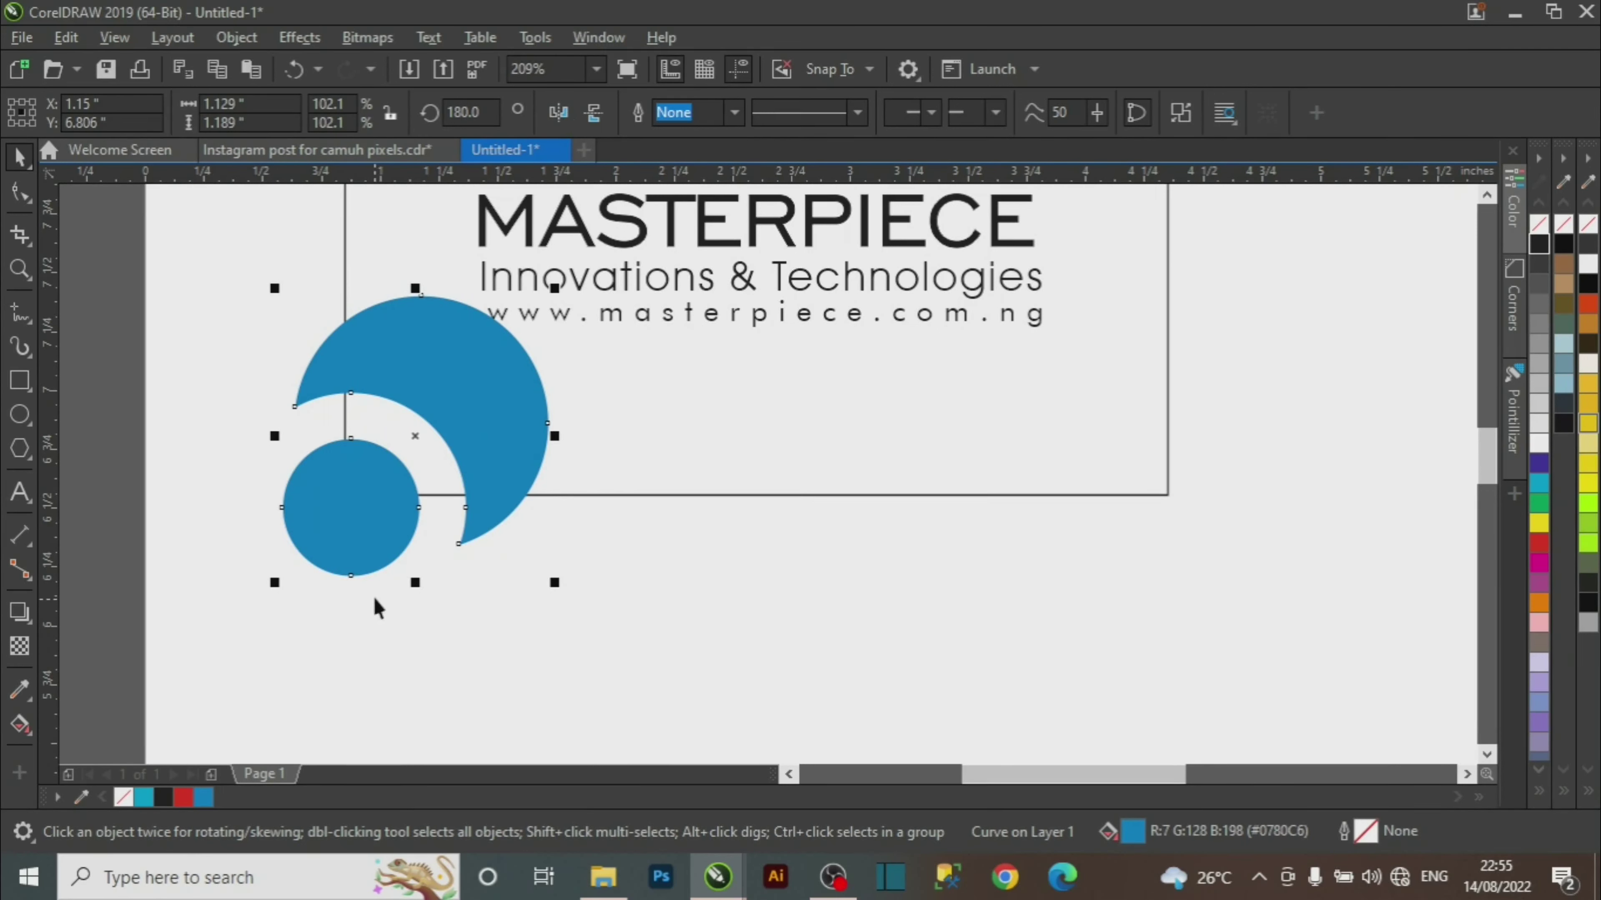
{"action": "mouse_move", "coordinate": [363, 537]}
{"action": "left_mouse_down"}
{"action": "mouse_move", "coordinate": [406, 543]}
{"action": "mouse_move", "coordinate": [393, 532]}
{"action": "left_mouse_up"}
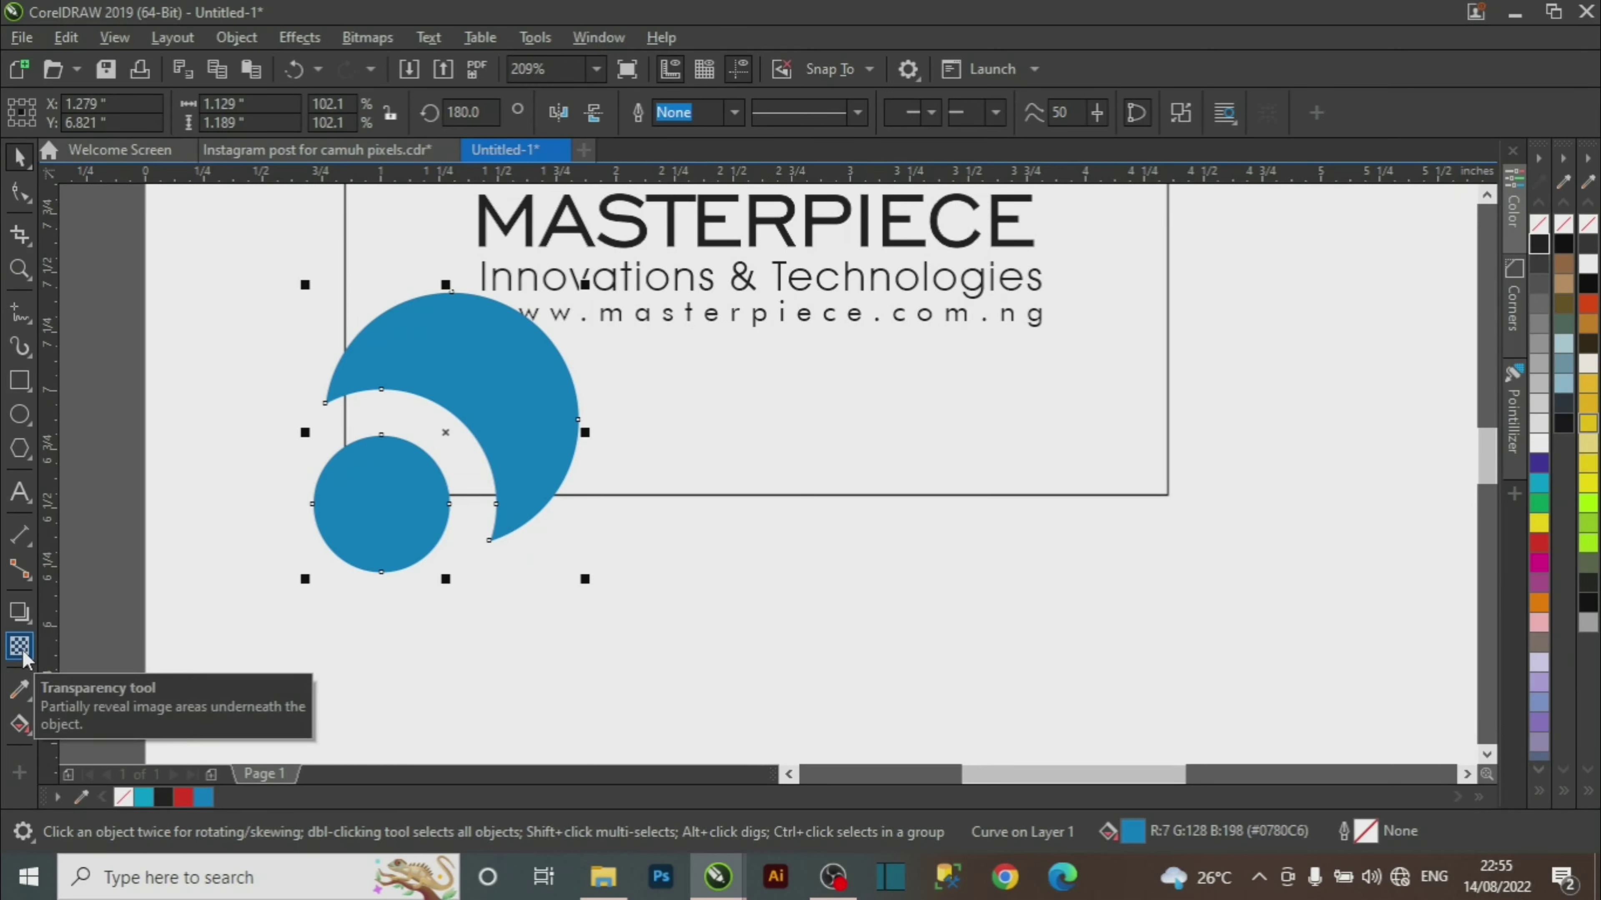
{"action": "left_click", "coordinate": [34, 626]}
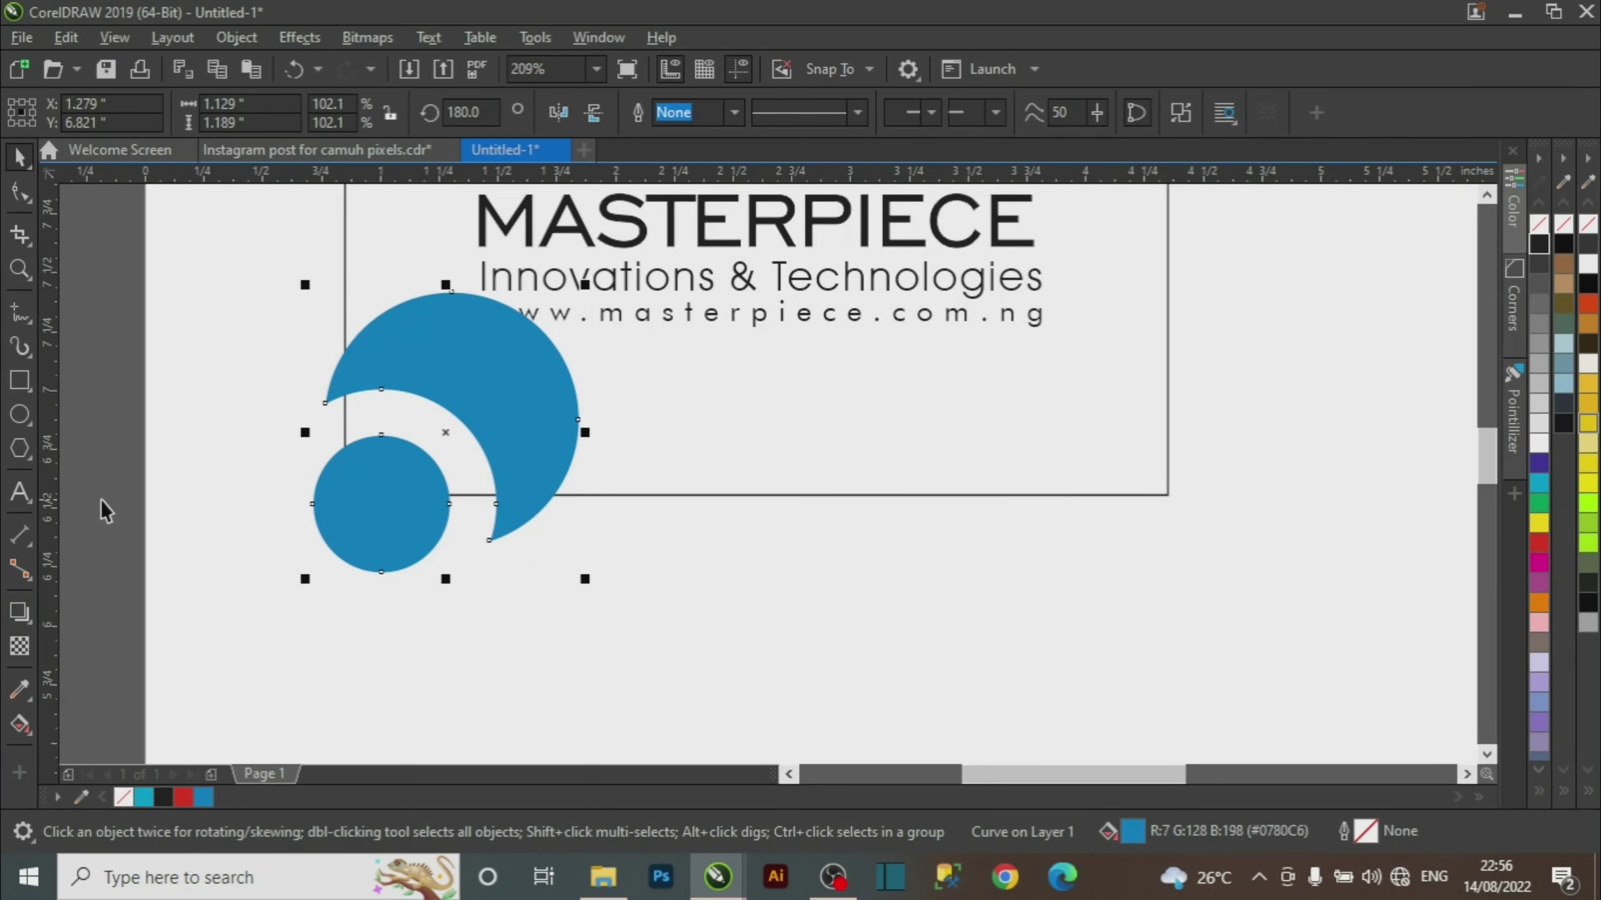
{"action": "left_click", "coordinate": [107, 510]}
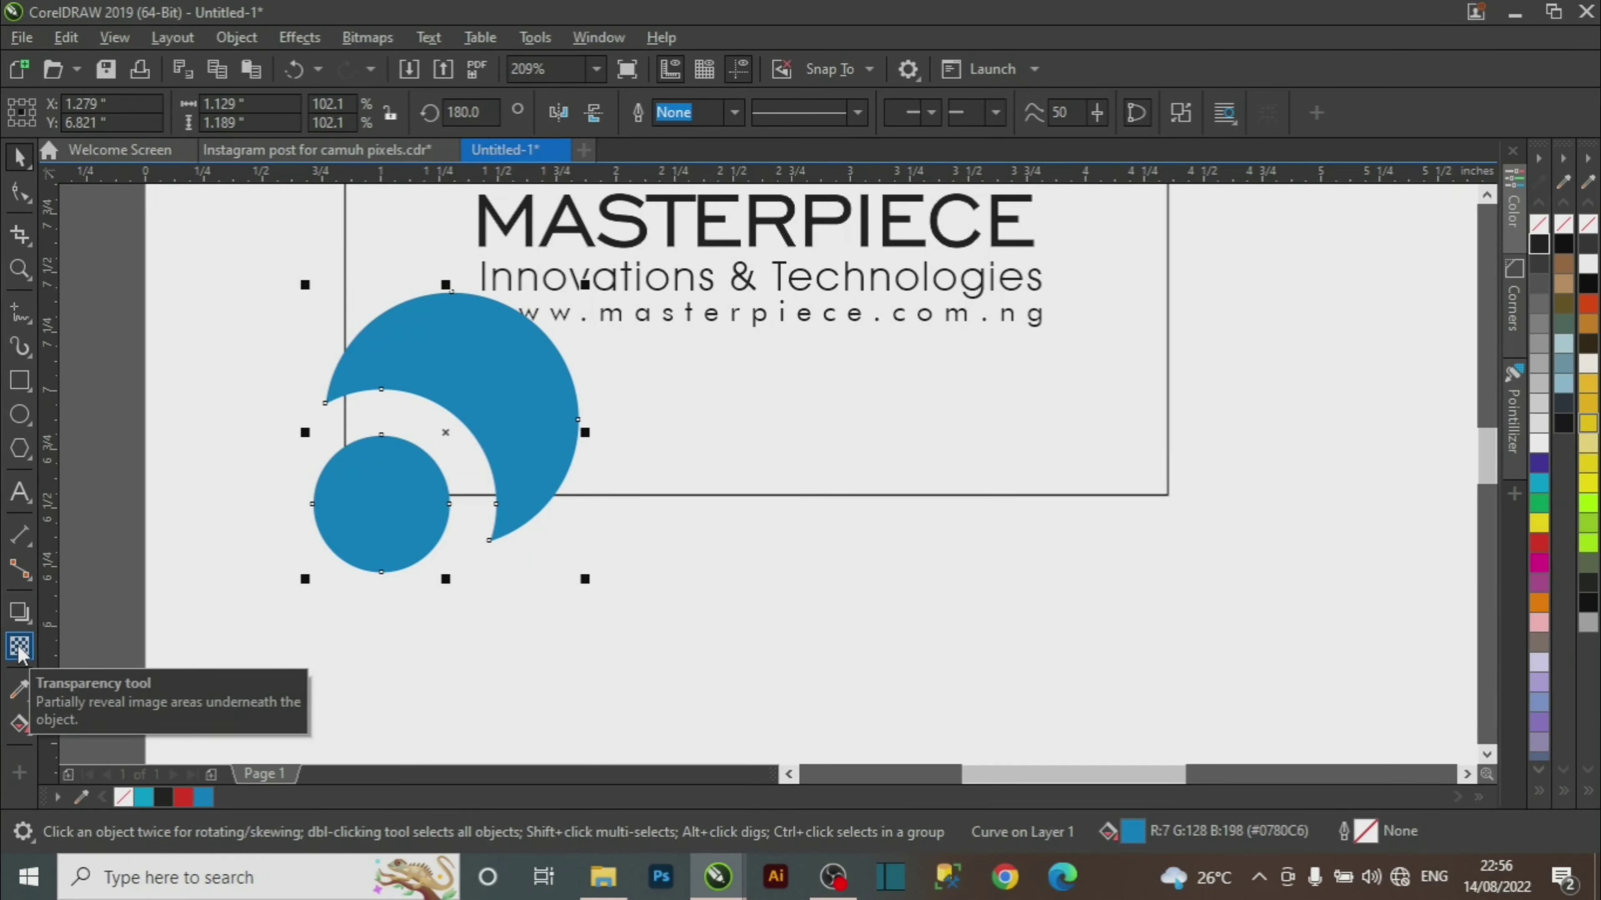
Set the rotated logo copy's transparency to 85.
{"action": "left_click", "coordinate": [22, 652]}
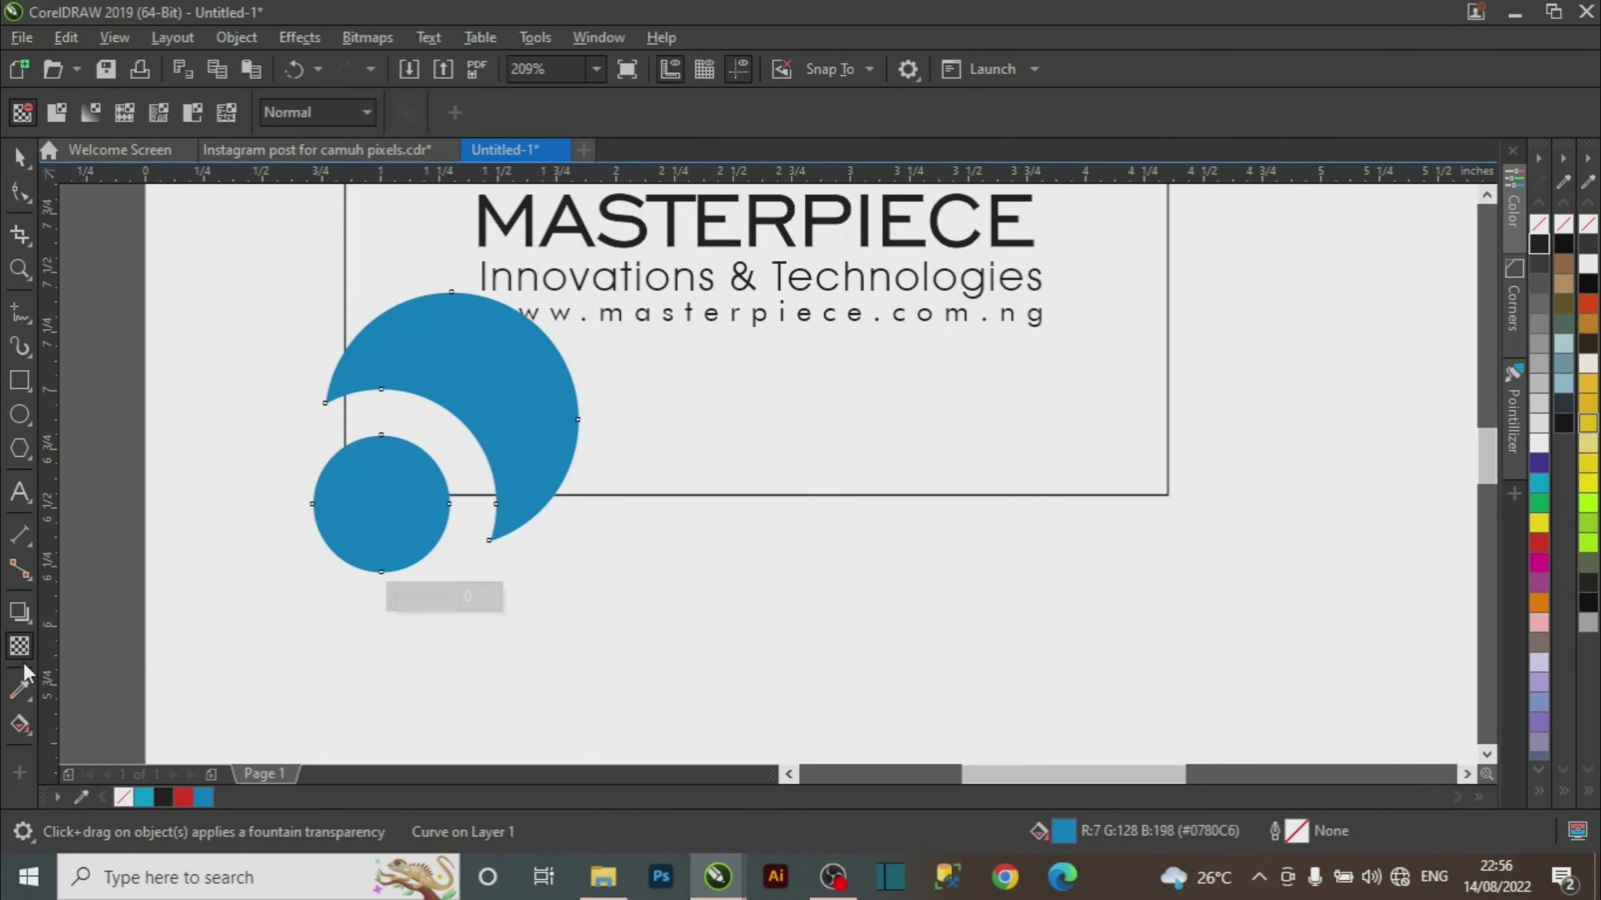
{"action": "left_click", "coordinate": [421, 599]}
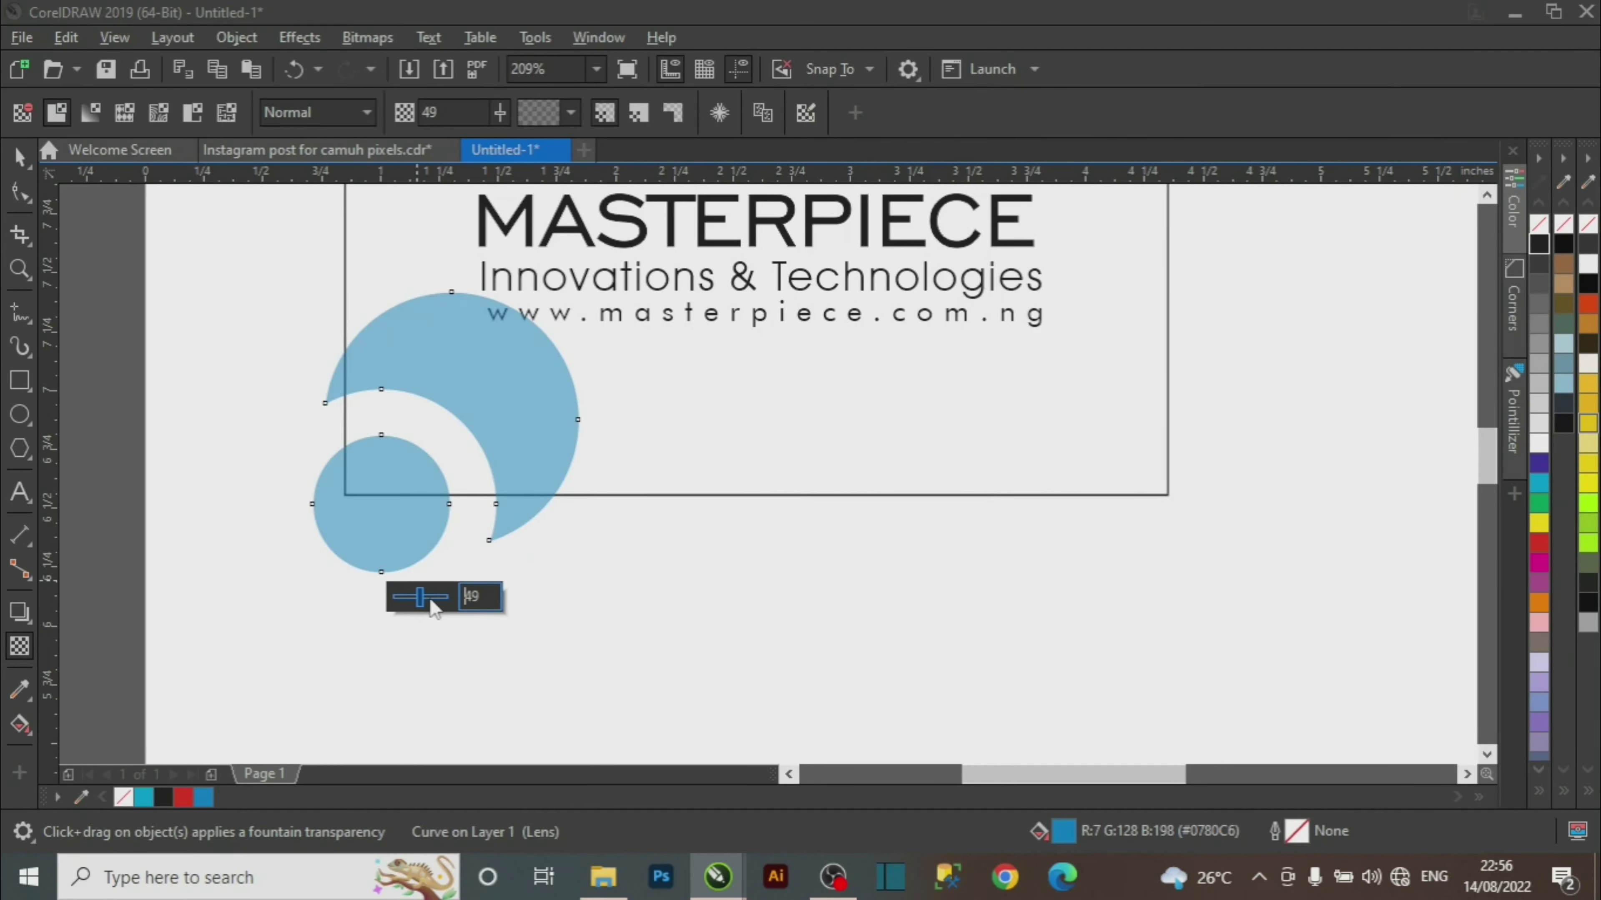
{"action": "left_click", "coordinate": [435, 602]}
{"action": "left_click", "coordinate": [441, 599]}
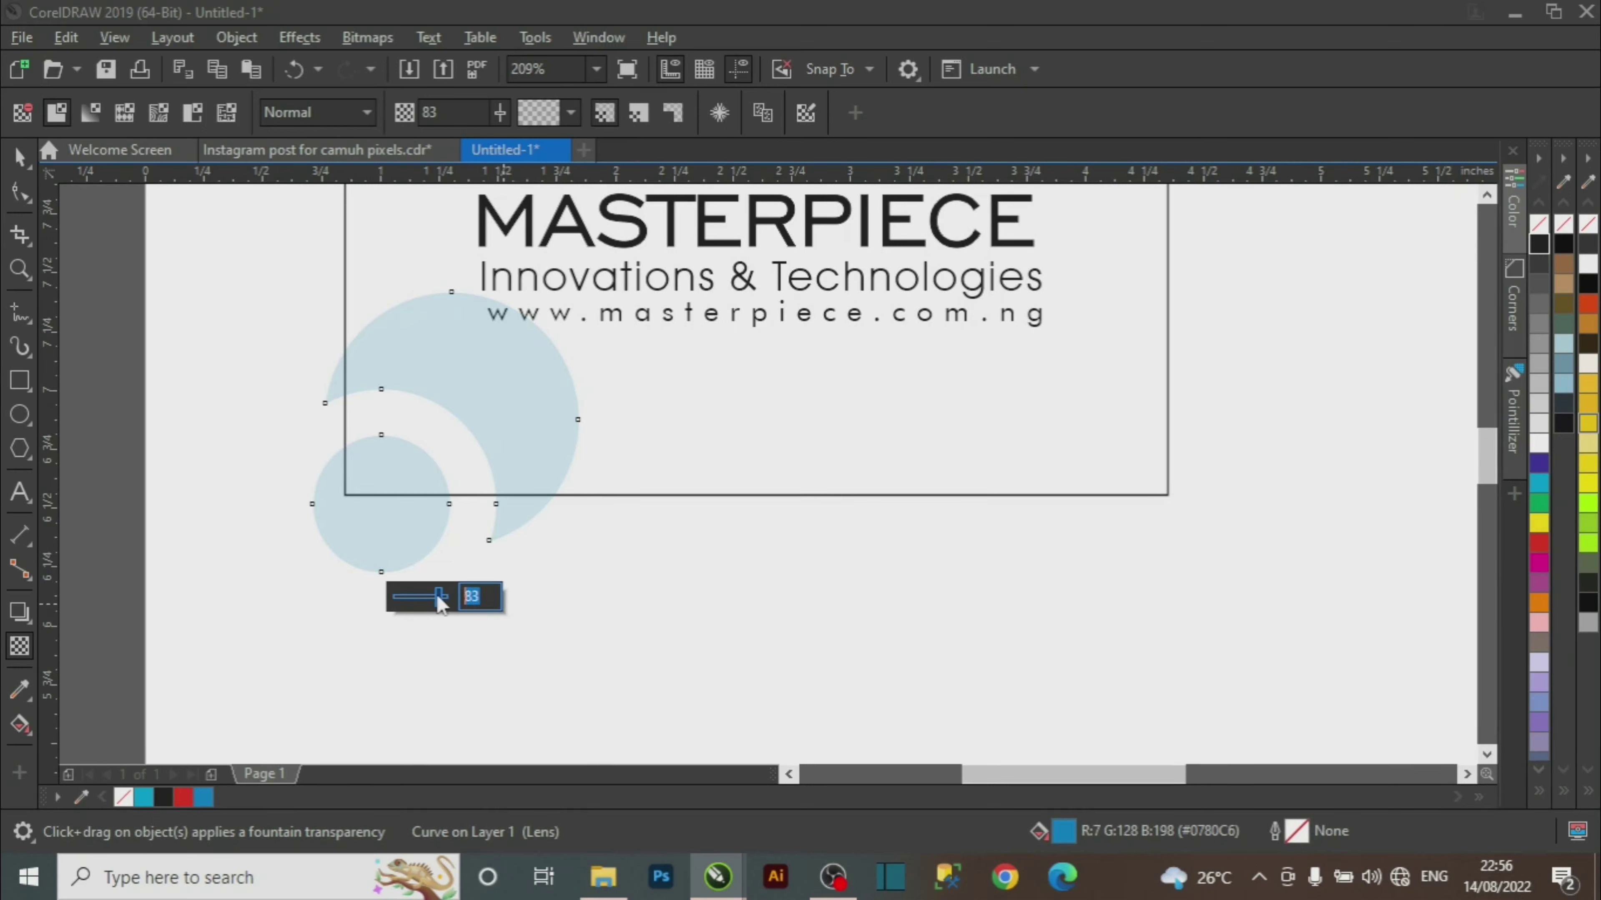
{"action": "type", "text": "85"}
{"action": "key", "text": "Return"}
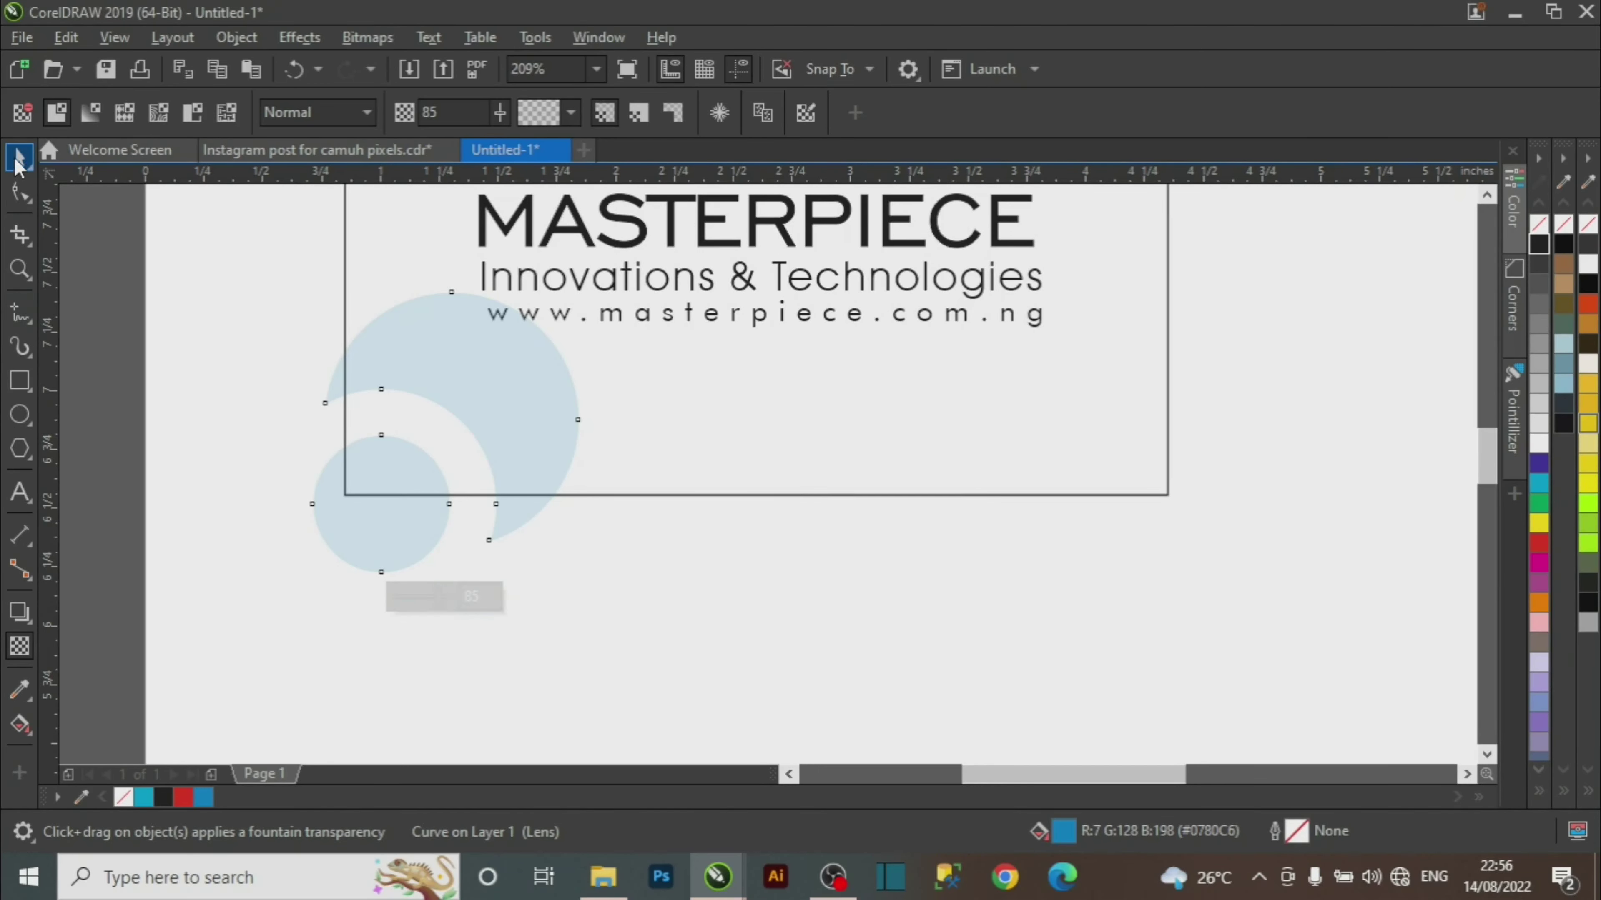
Reposition the faded copy at the lower left, enlarge it slightly and fill it 20% black.
{"action": "left_click", "coordinate": [18, 157]}
{"action": "key", "text": "z"}
{"action": "right_click", "coordinate": [622, 594]}
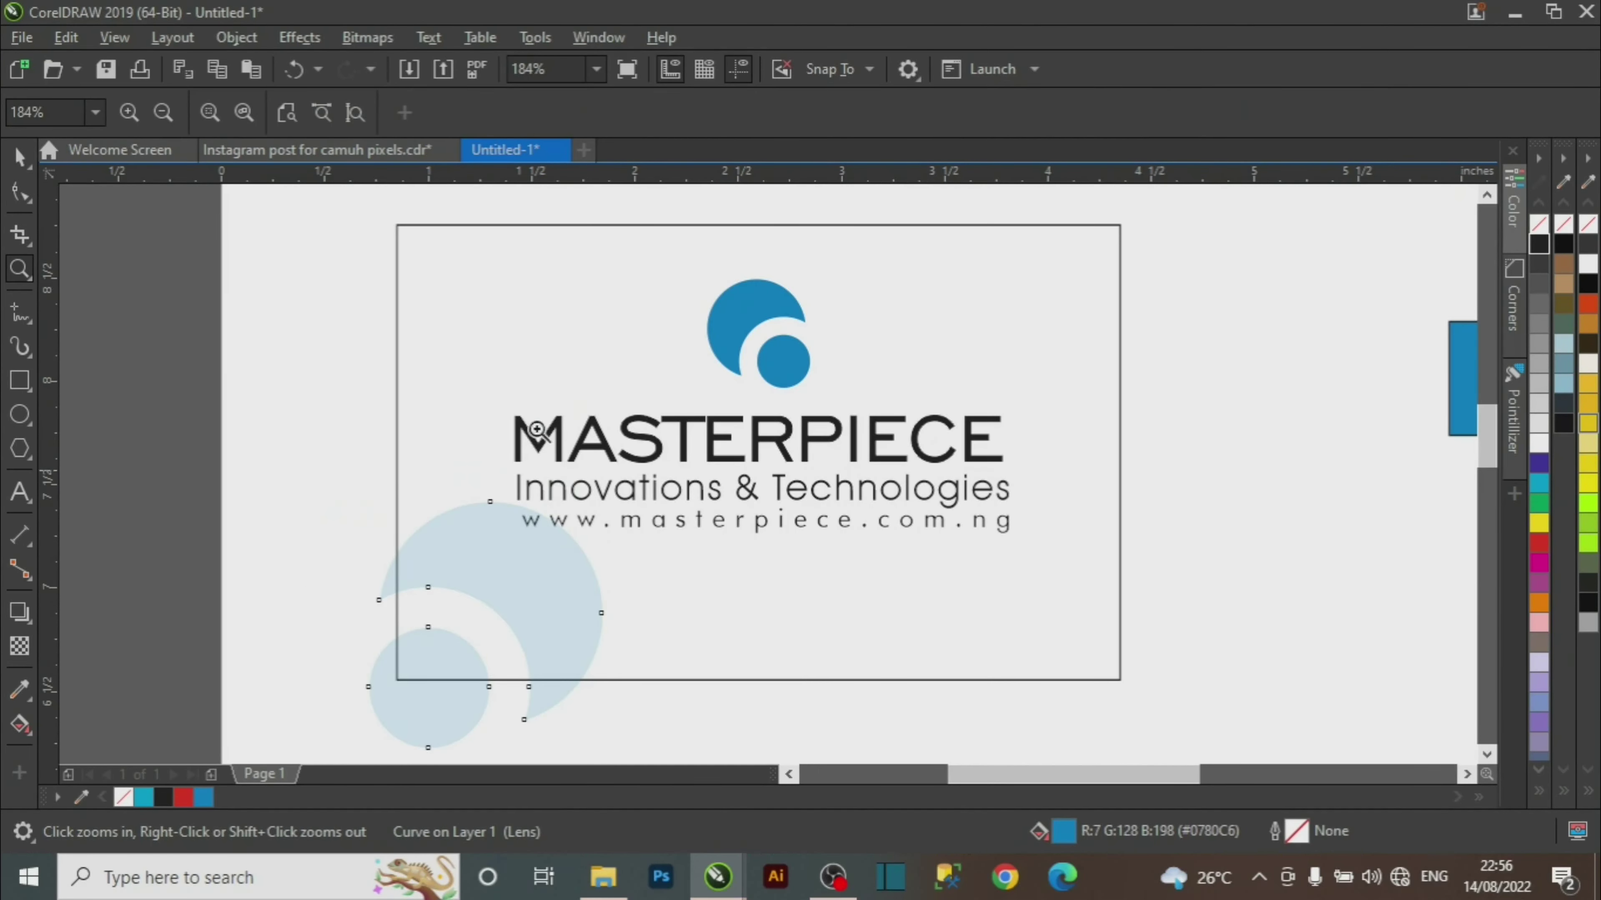
{"action": "key", "text": "space"}
{"action": "mouse_move", "coordinate": [574, 613]}
{"action": "left_mouse_down"}
{"action": "mouse_move", "coordinate": [600, 607]}
{"action": "mouse_move", "coordinate": [574, 598]}
{"action": "left_mouse_up"}
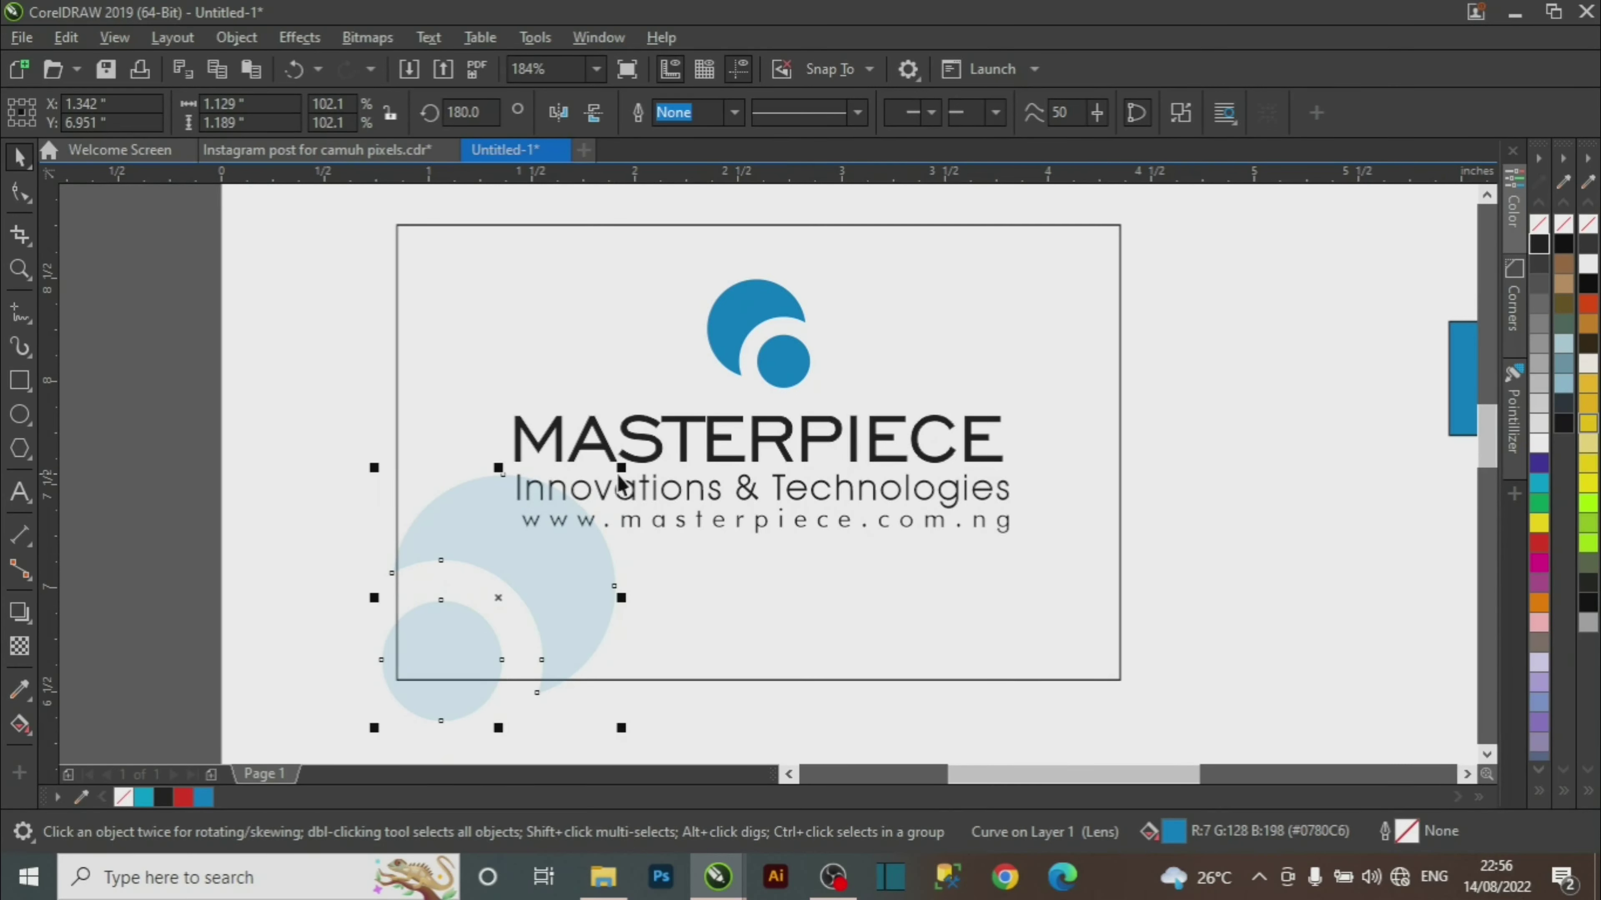
{"action": "left_click_drag", "start_coordinate": [621, 469], "coordinate": [633, 464]}
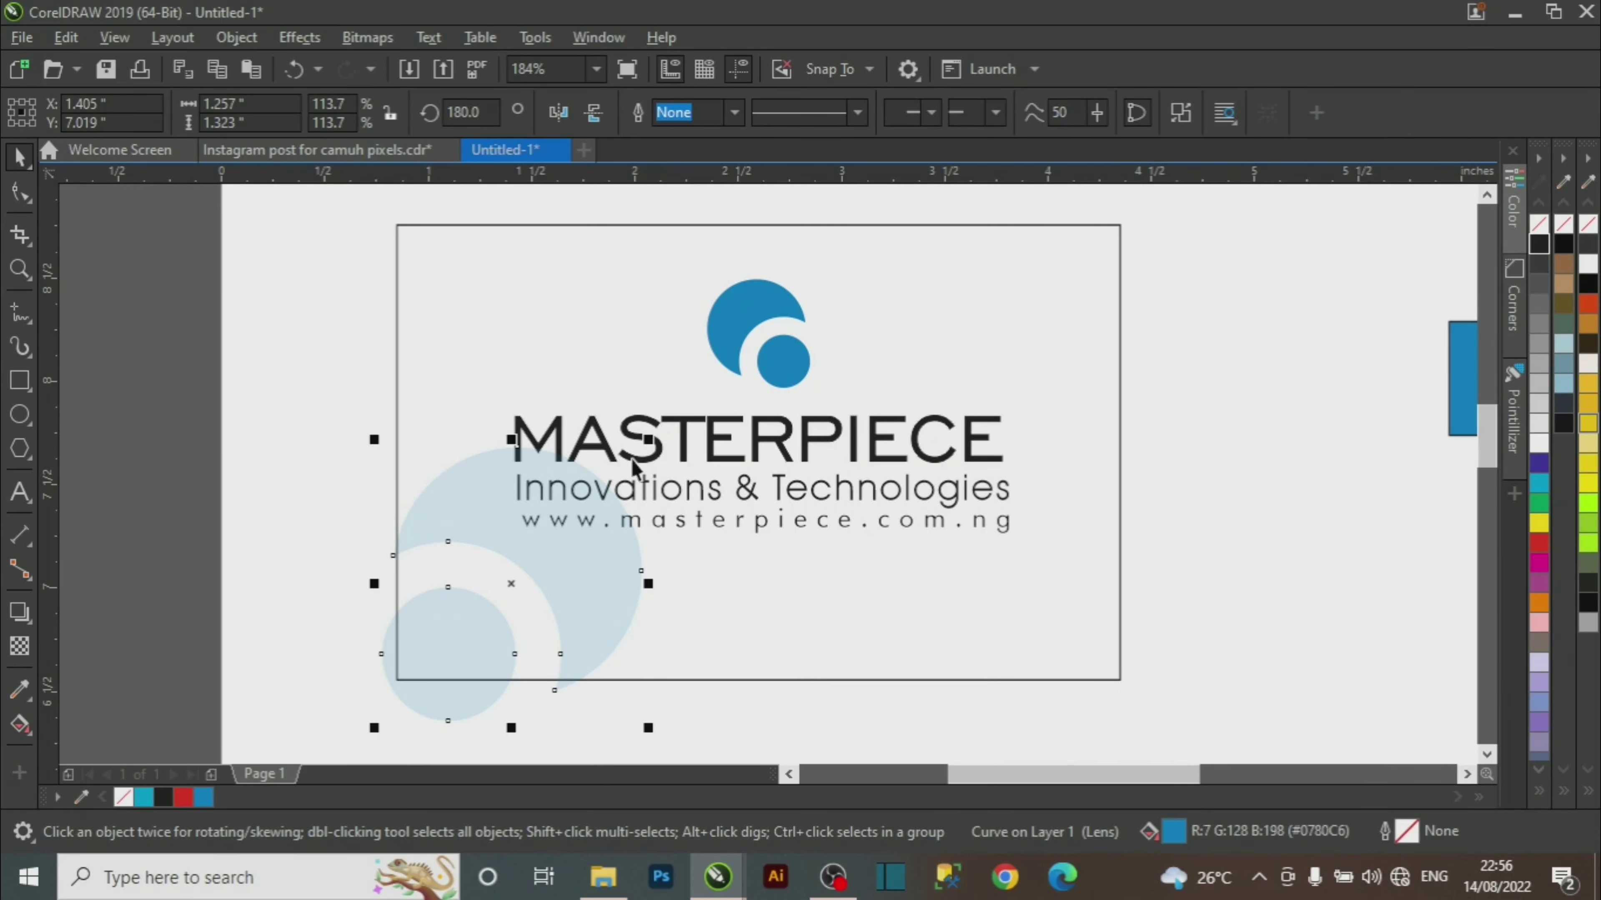
{"action": "left_click", "coordinate": [1539, 405]}
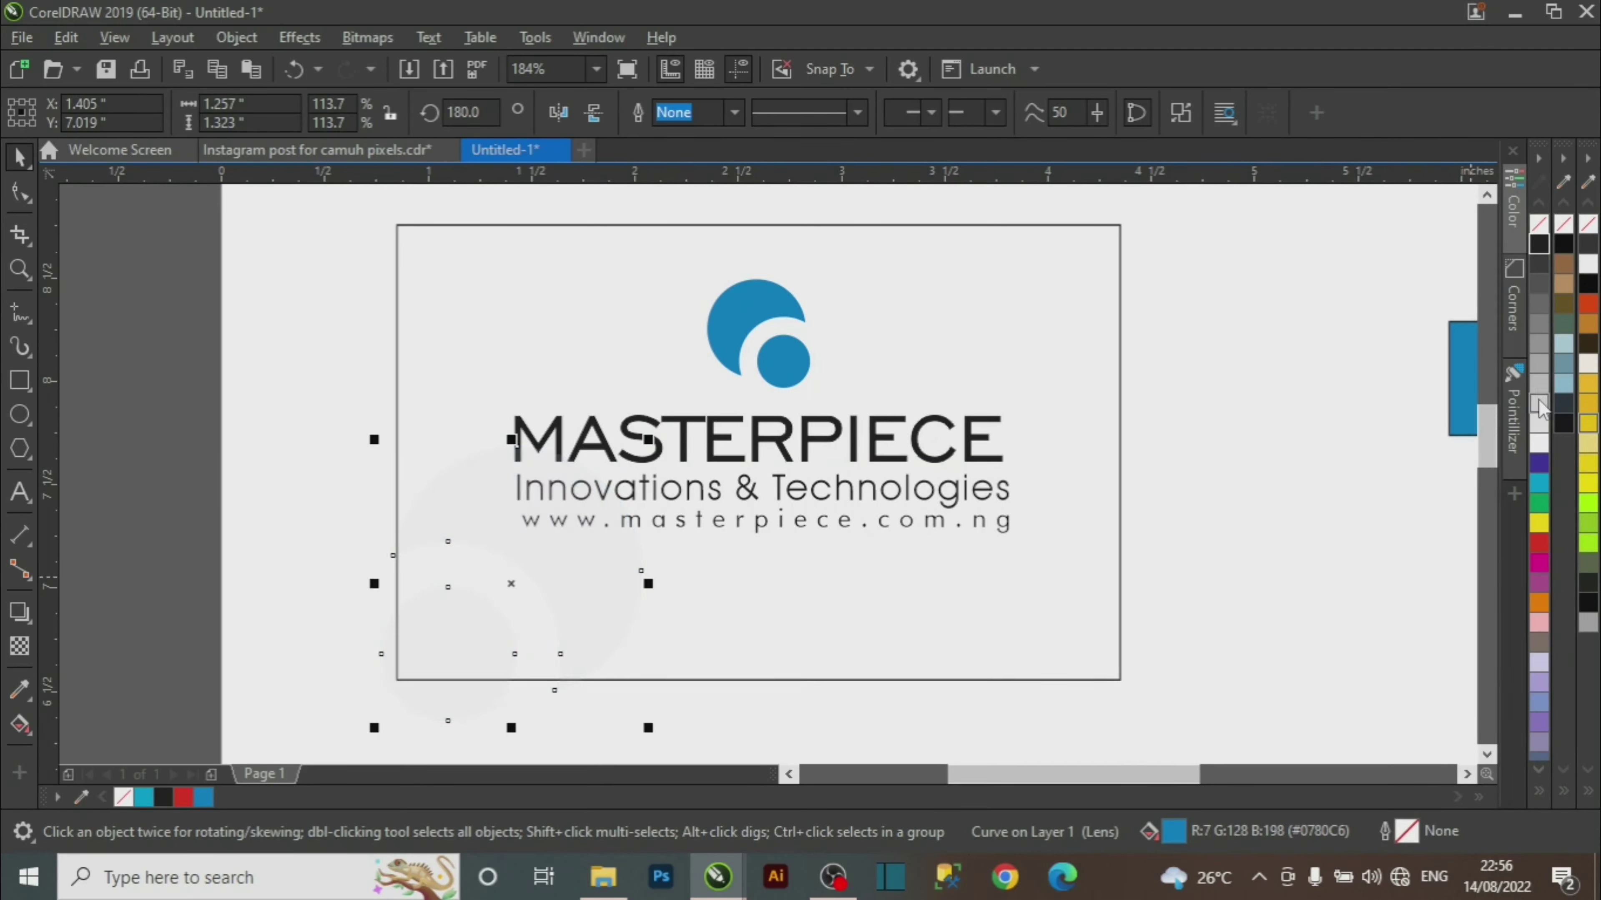
Darken the watermark copy to 60% black and, after checking the reference, shrink it slightly.
{"action": "left_click", "coordinate": [1539, 365]}
{"action": "left_click", "coordinate": [1539, 345]}
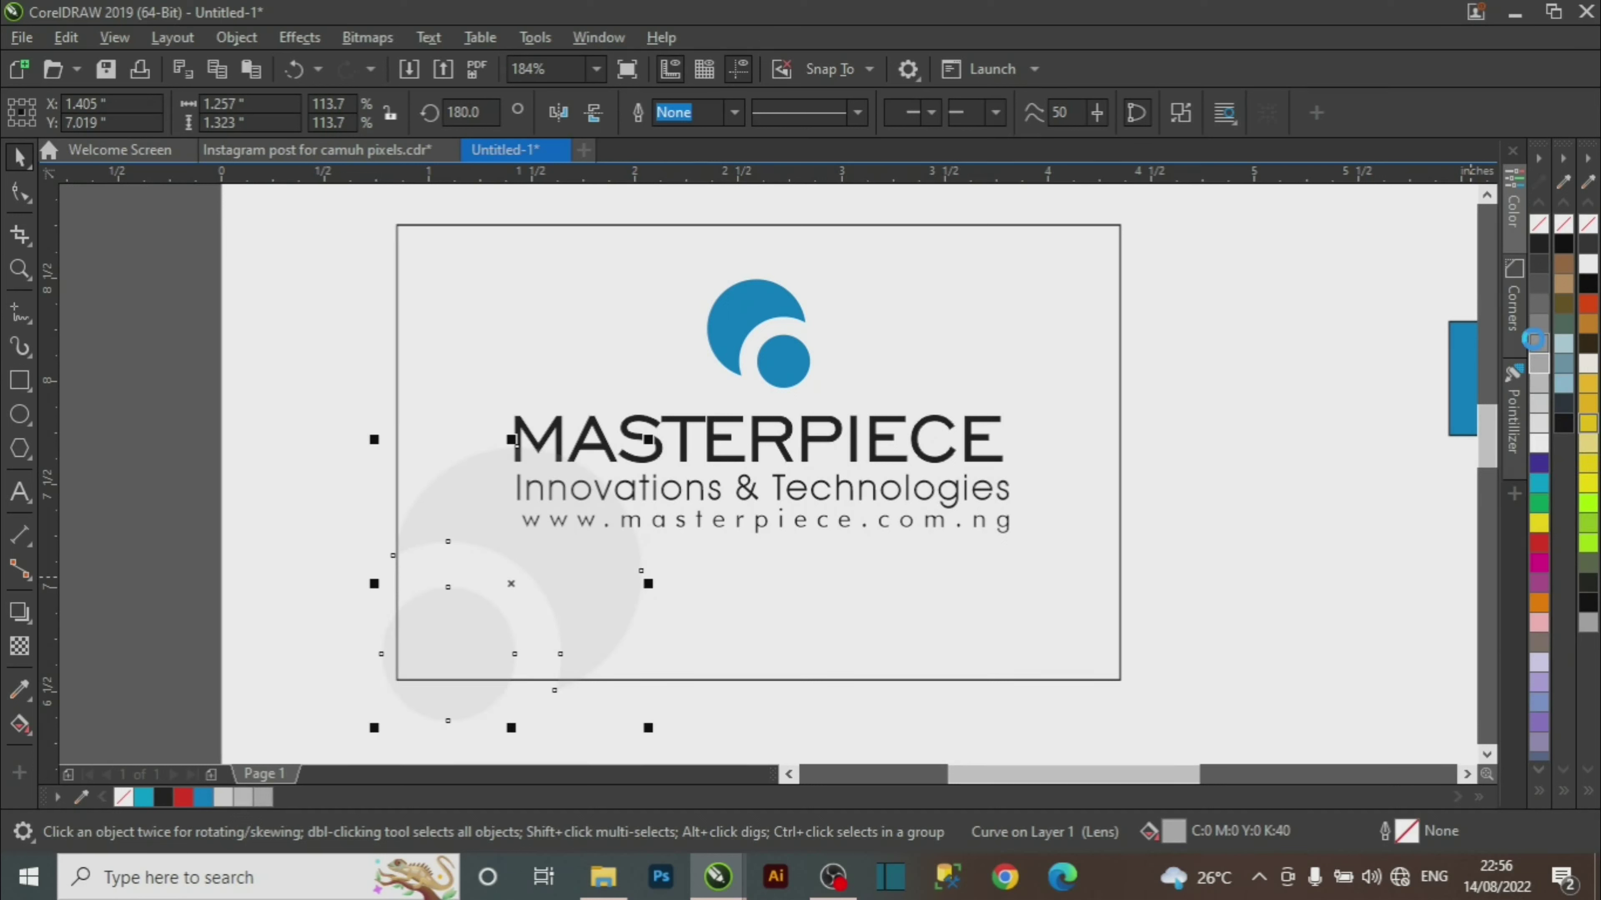
{"action": "left_click", "coordinate": [1535, 342]}
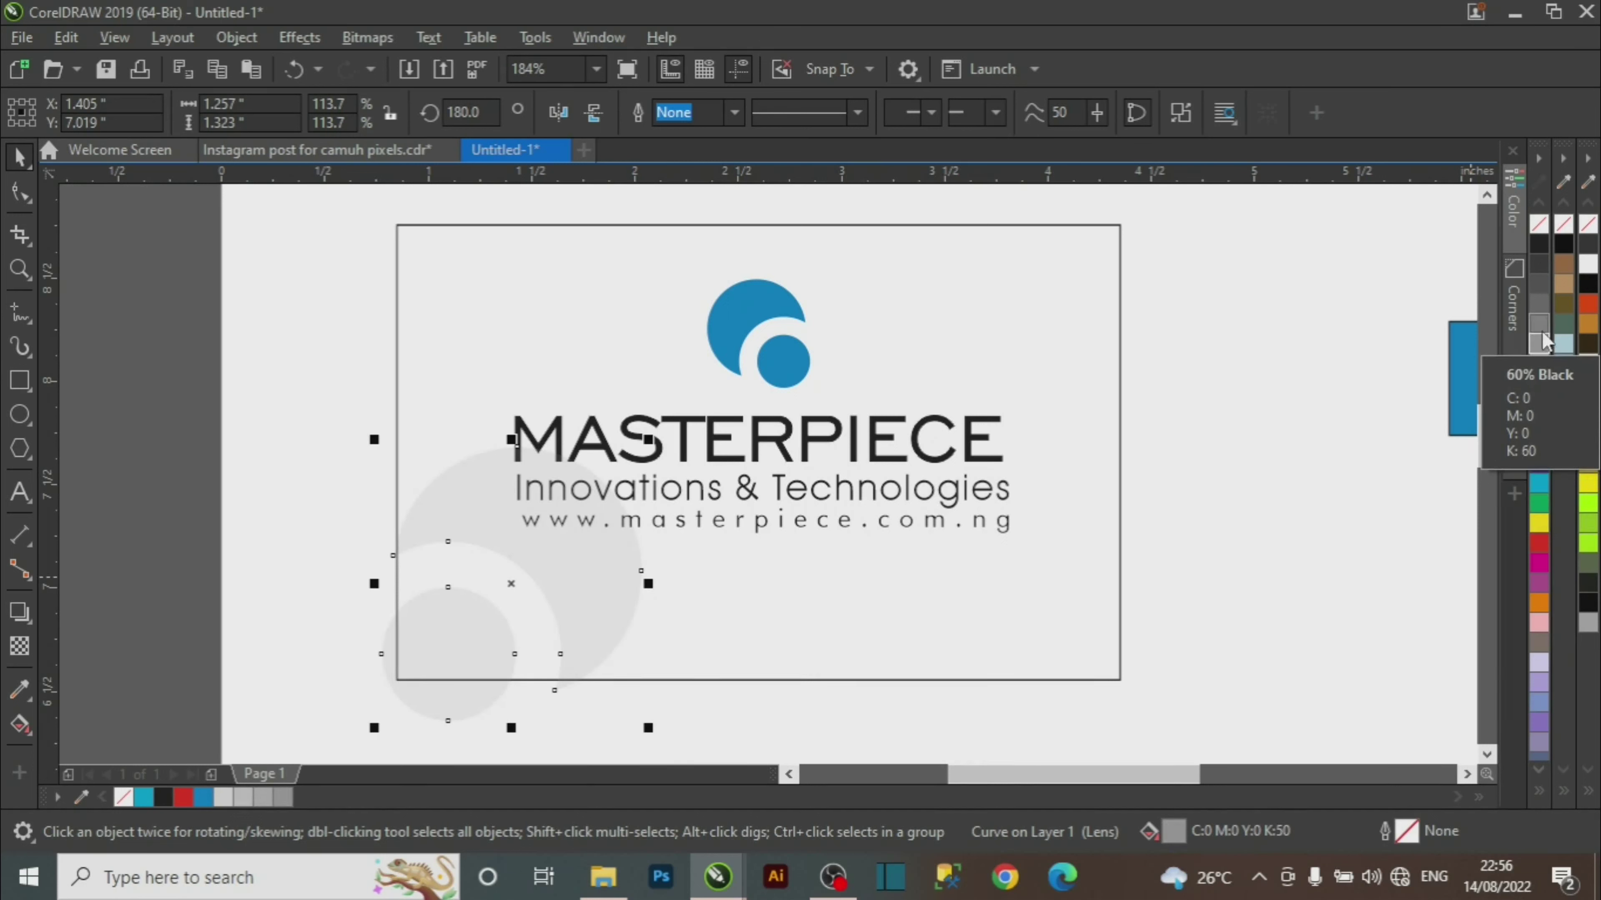
{"action": "left_click", "coordinate": [1539, 323]}
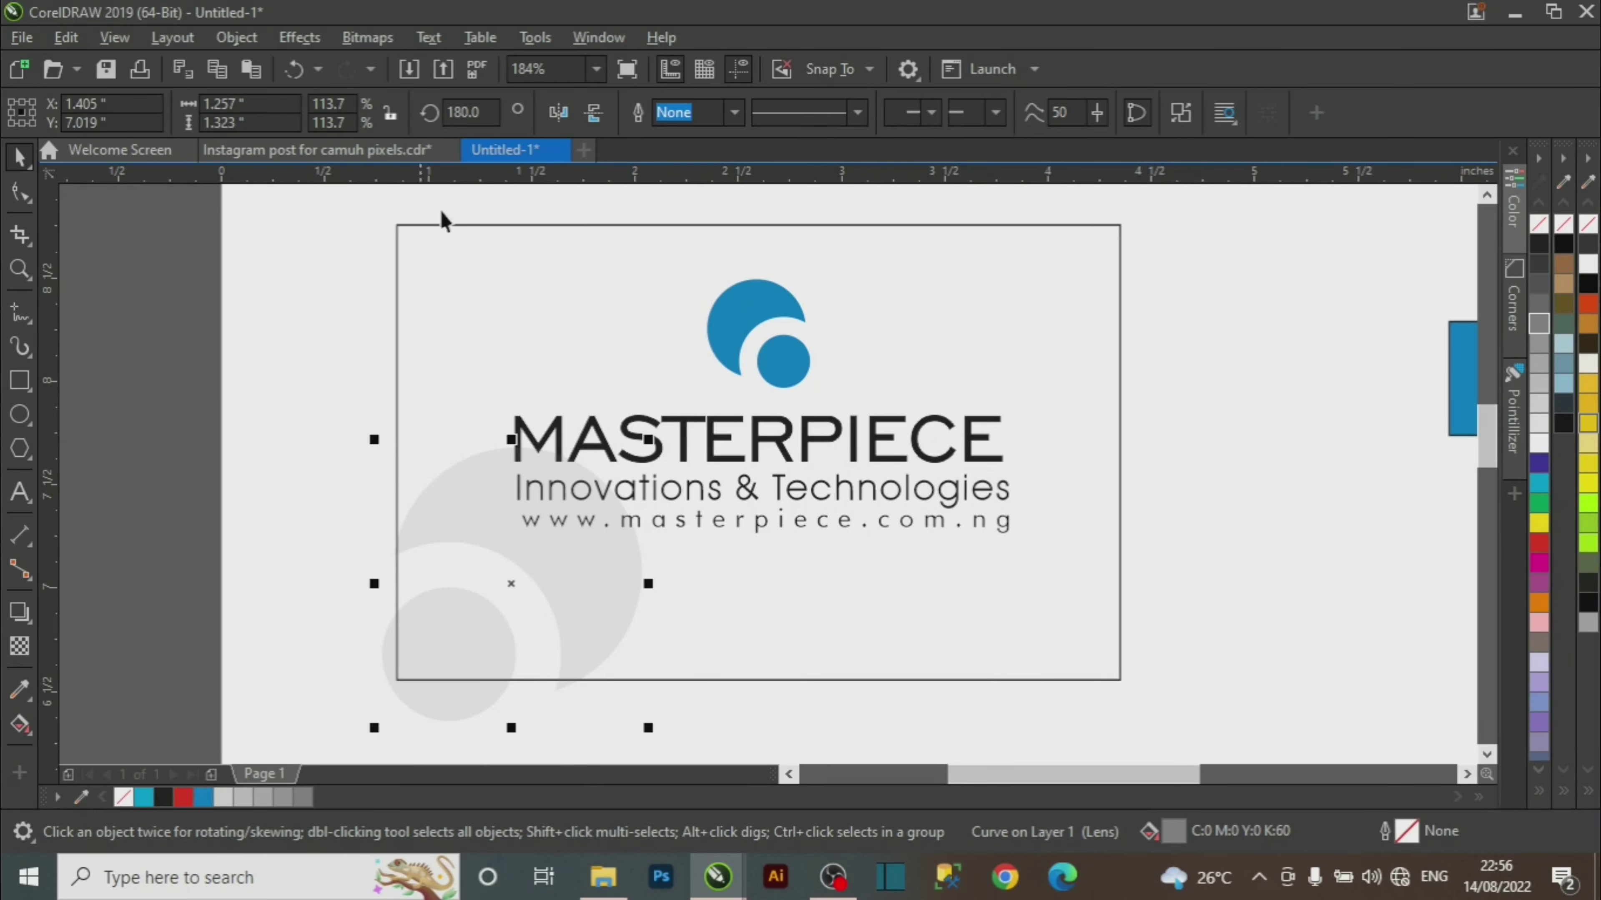
{"action": "left_click", "coordinate": [378, 152]}
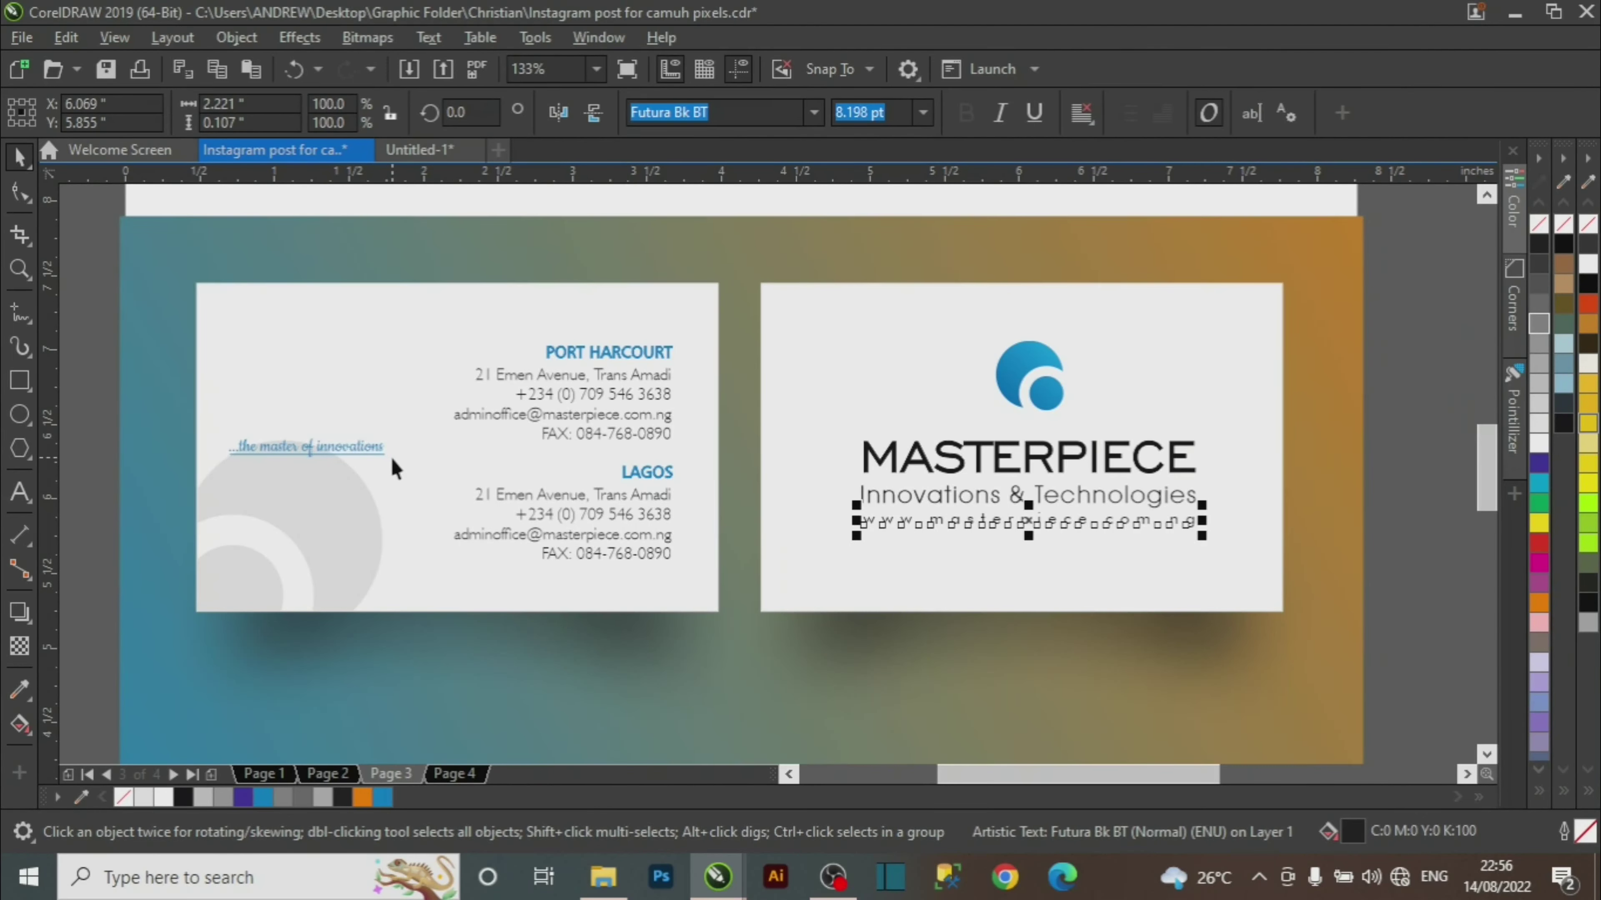
{"action": "left_click", "coordinate": [440, 149]}
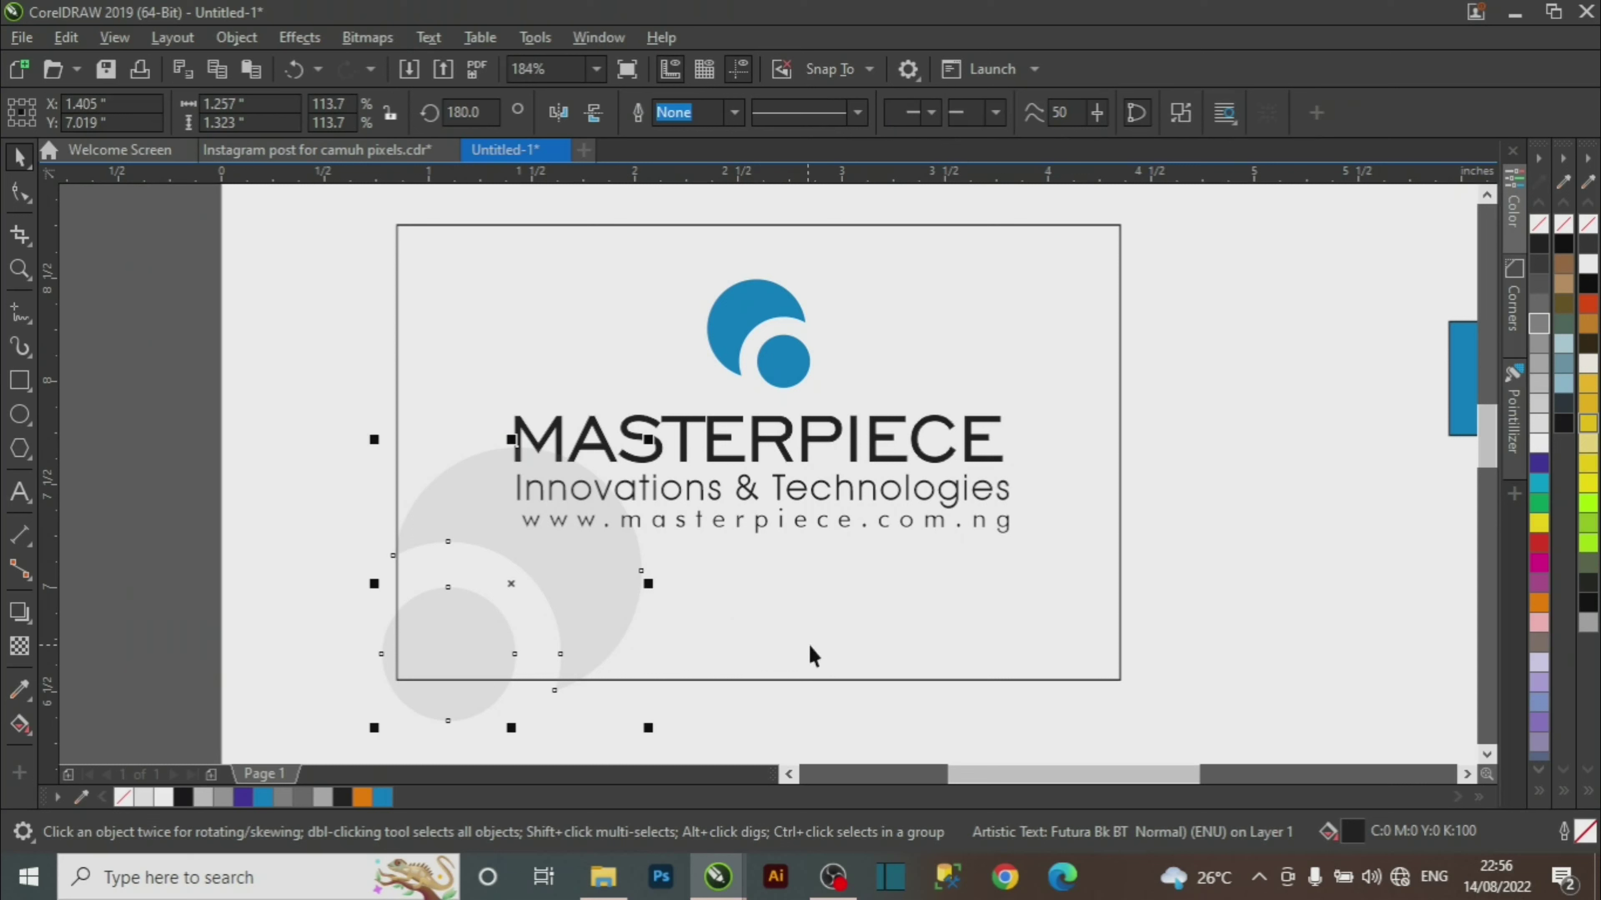
{"action": "left_click_drag", "start_coordinate": [648, 439], "coordinate": [628, 460]}
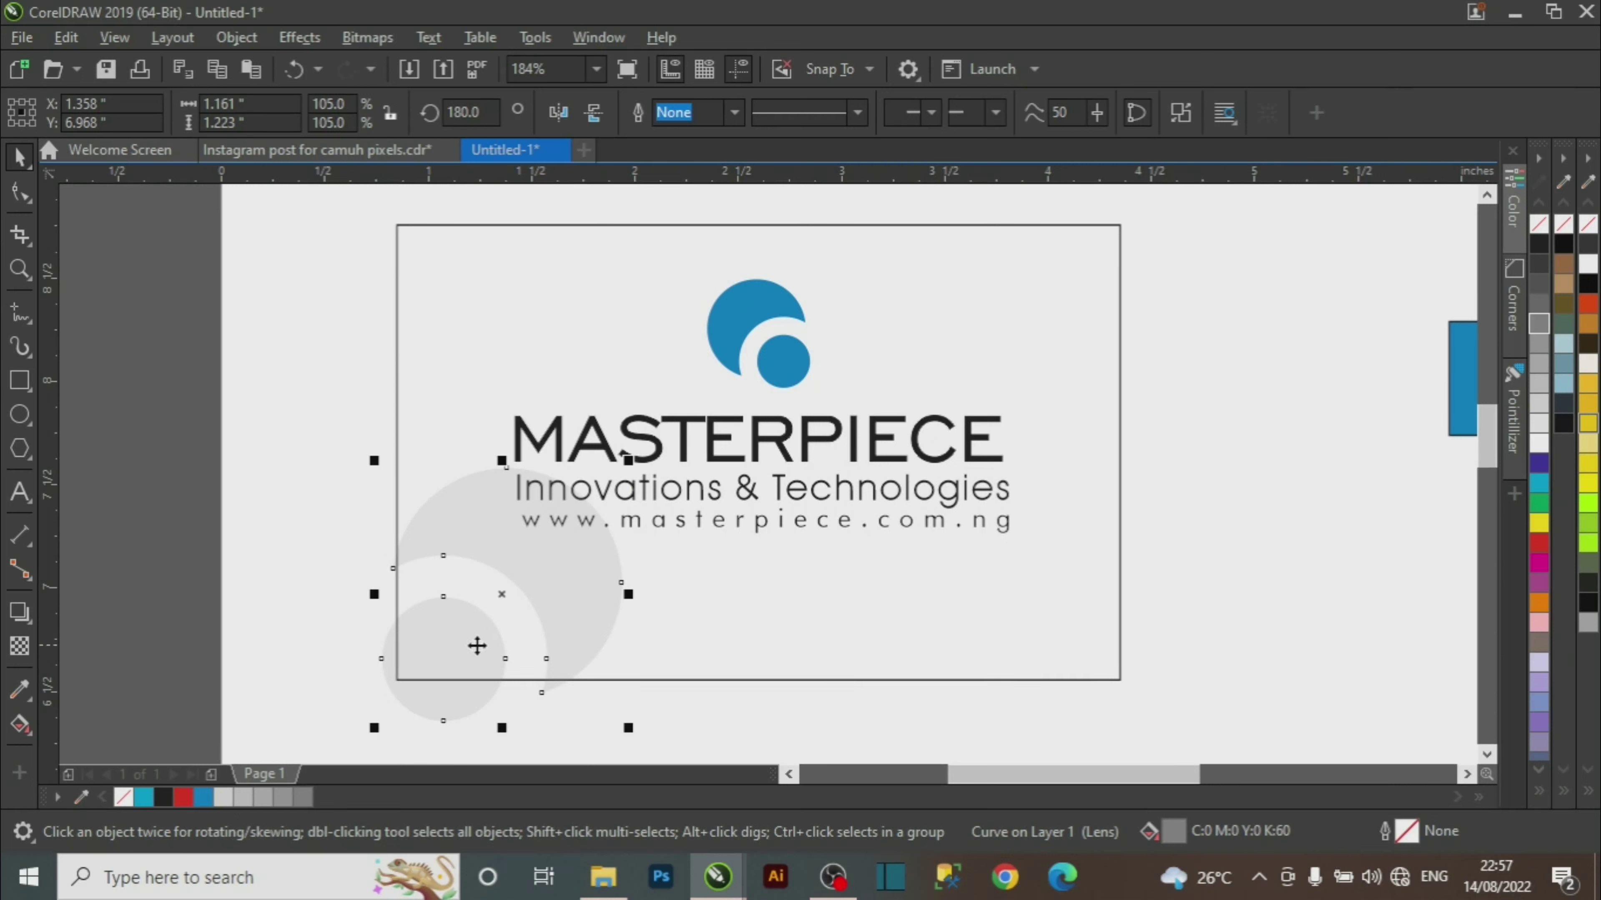
Reselect the watermark copy and browse the Object, Effects and Bitmaps menus without choosing anything.
{"action": "left_click", "coordinate": [278, 618]}
{"action": "left_click", "coordinate": [442, 704]}
{"action": "left_click", "coordinate": [236, 38]}
{"action": "mouse_move", "coordinate": [334, 79]}
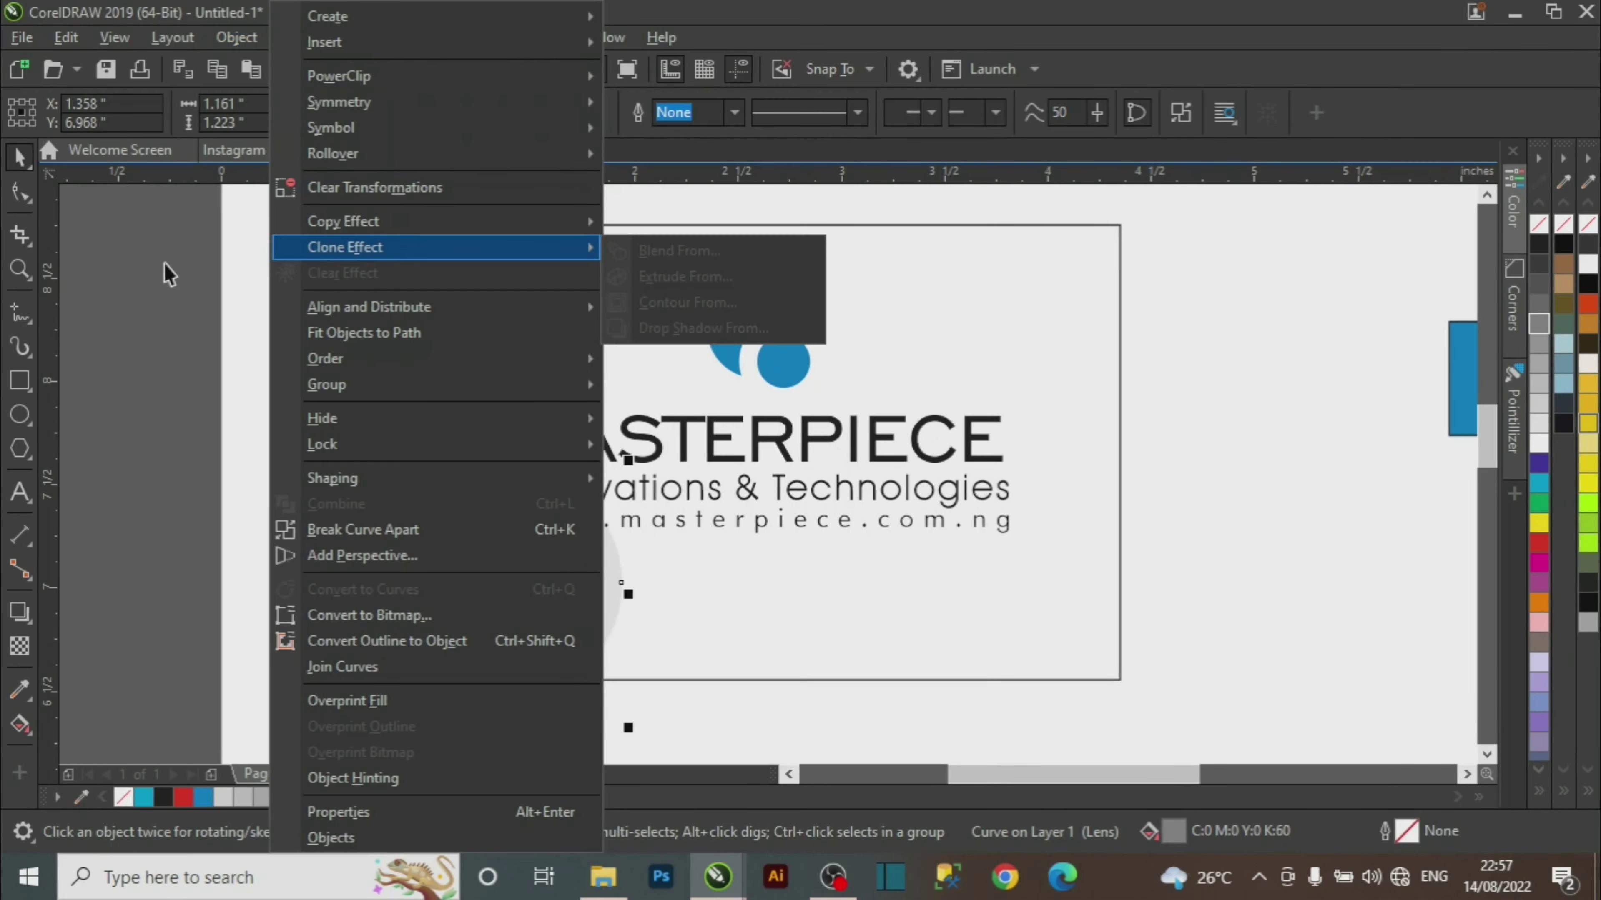
{"action": "left_click", "coordinate": [176, 261]}
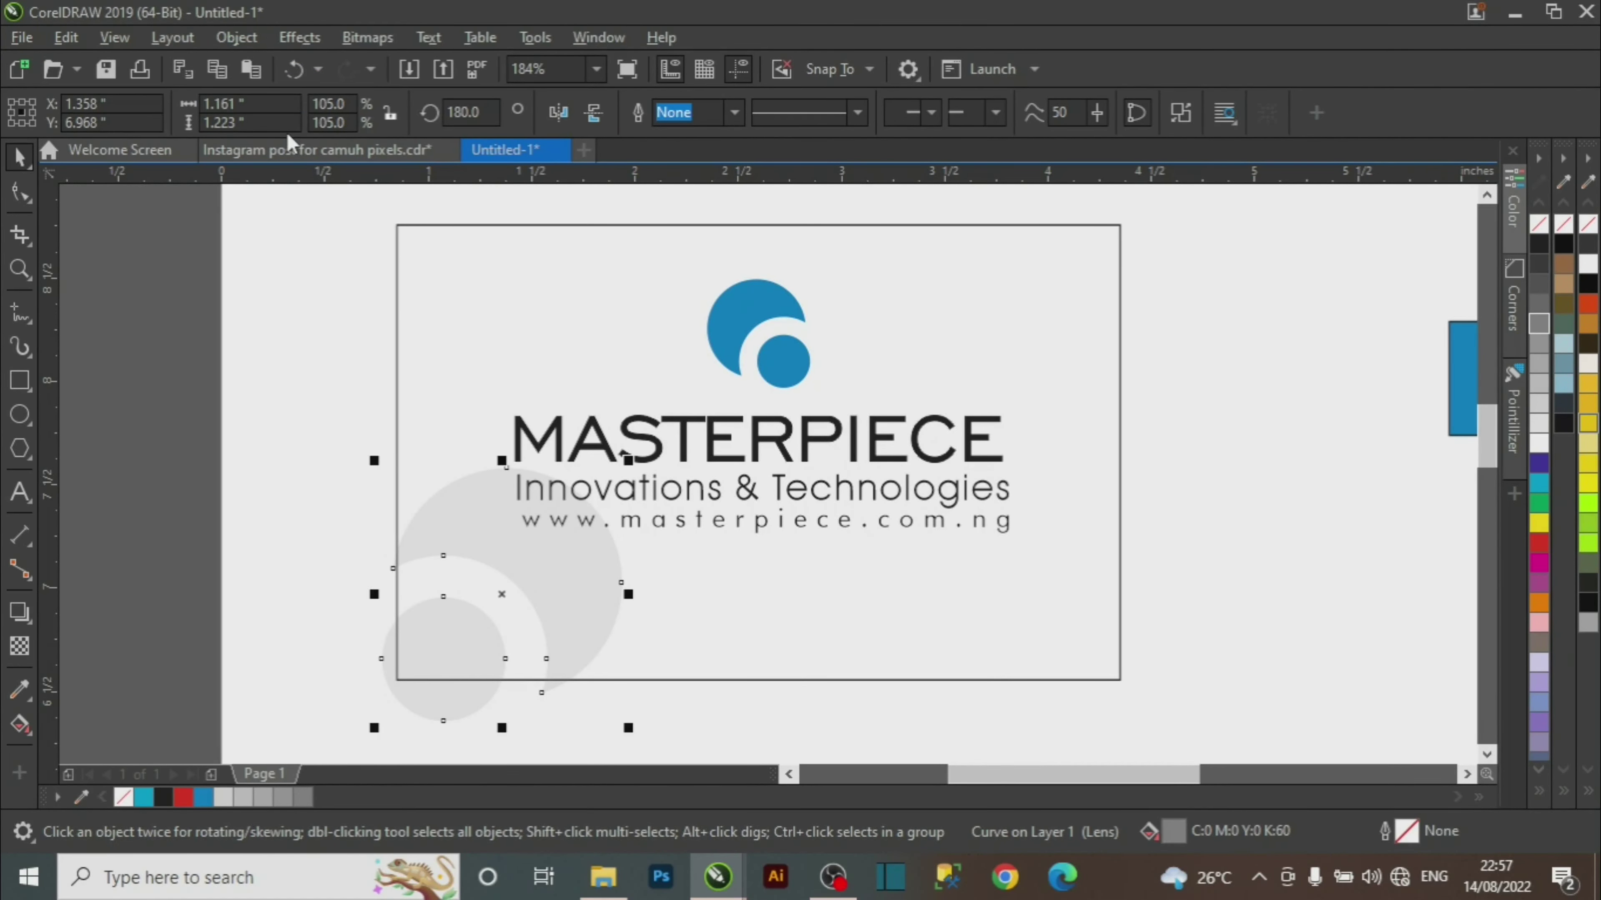
{"action": "left_click", "coordinate": [300, 38]}
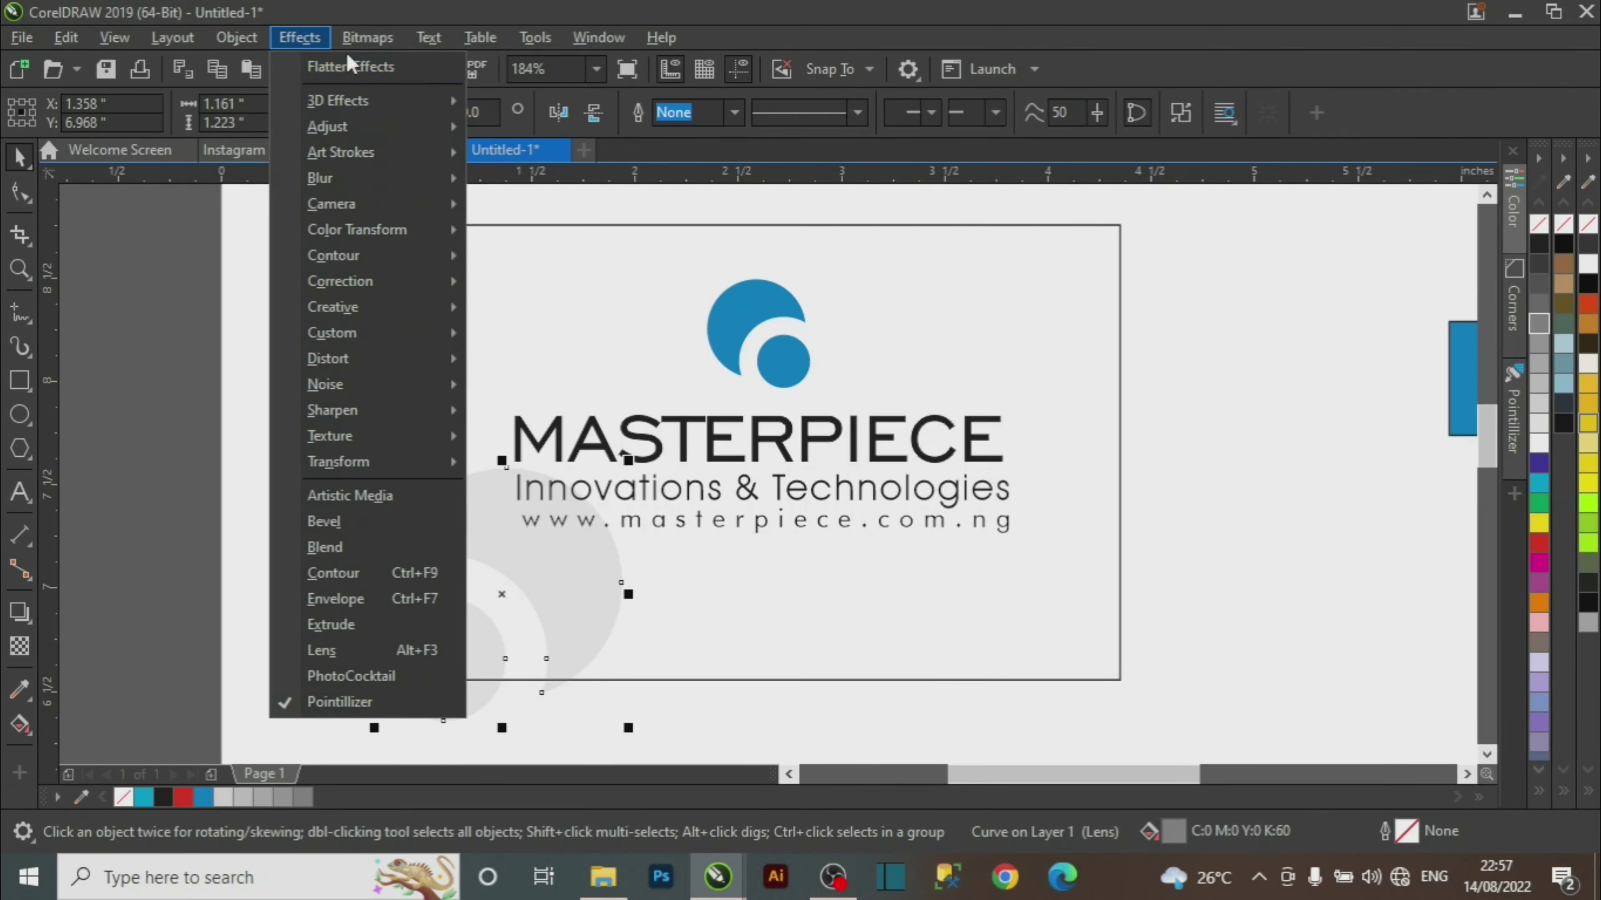
{"action": "key", "text": "Escape"}
{"action": "left_click", "coordinate": [362, 39]}
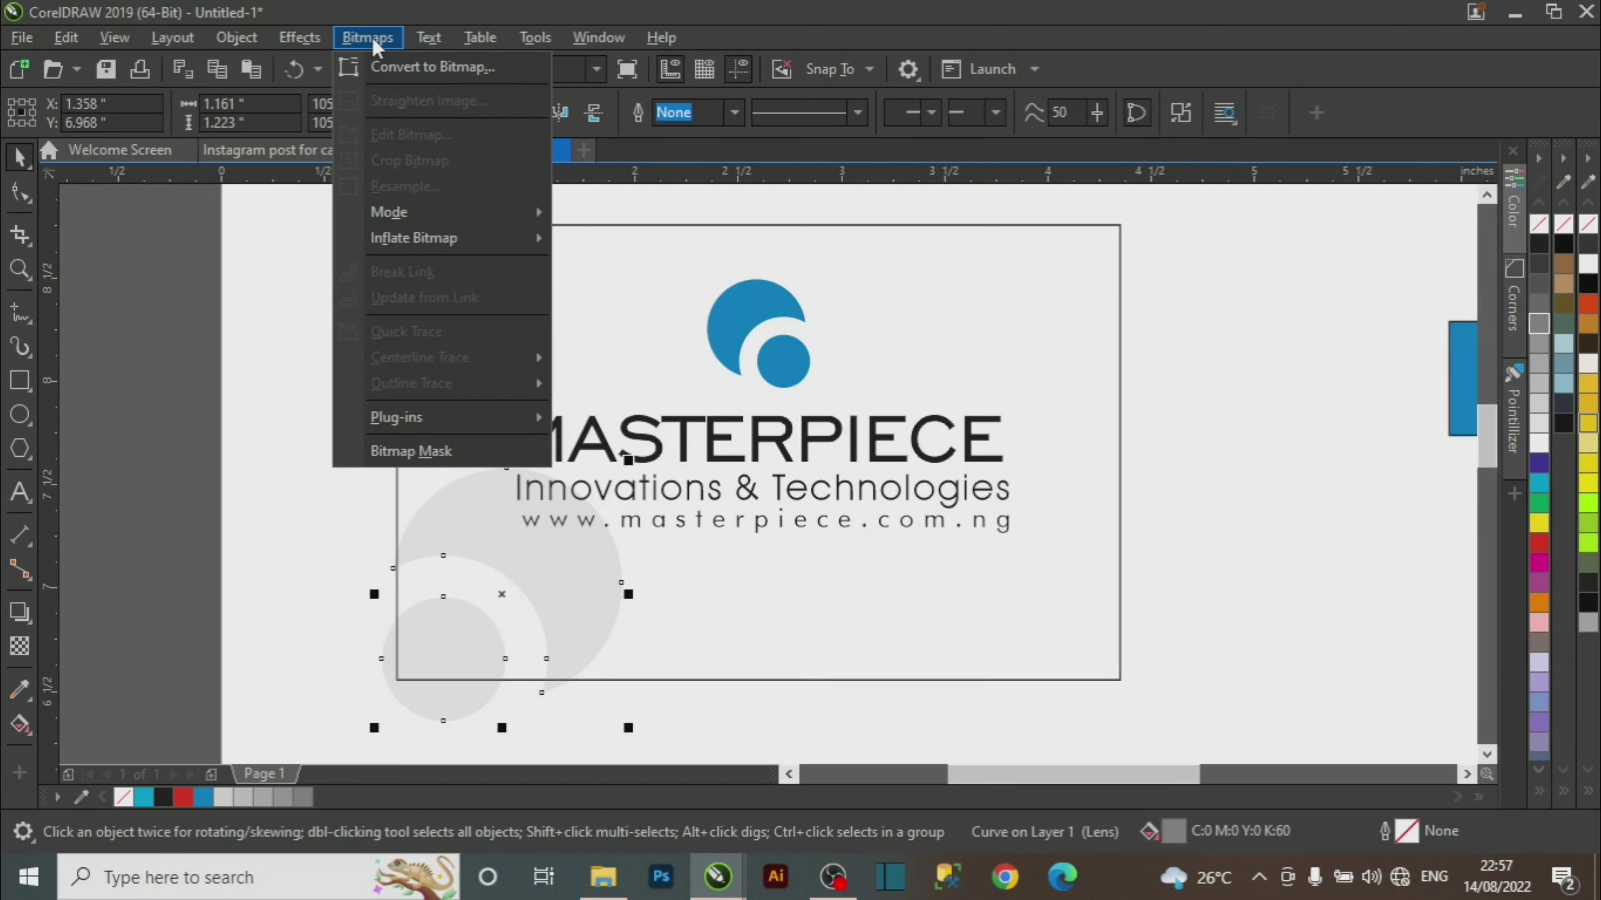
{"action": "mouse_move", "coordinate": [308, 46]}
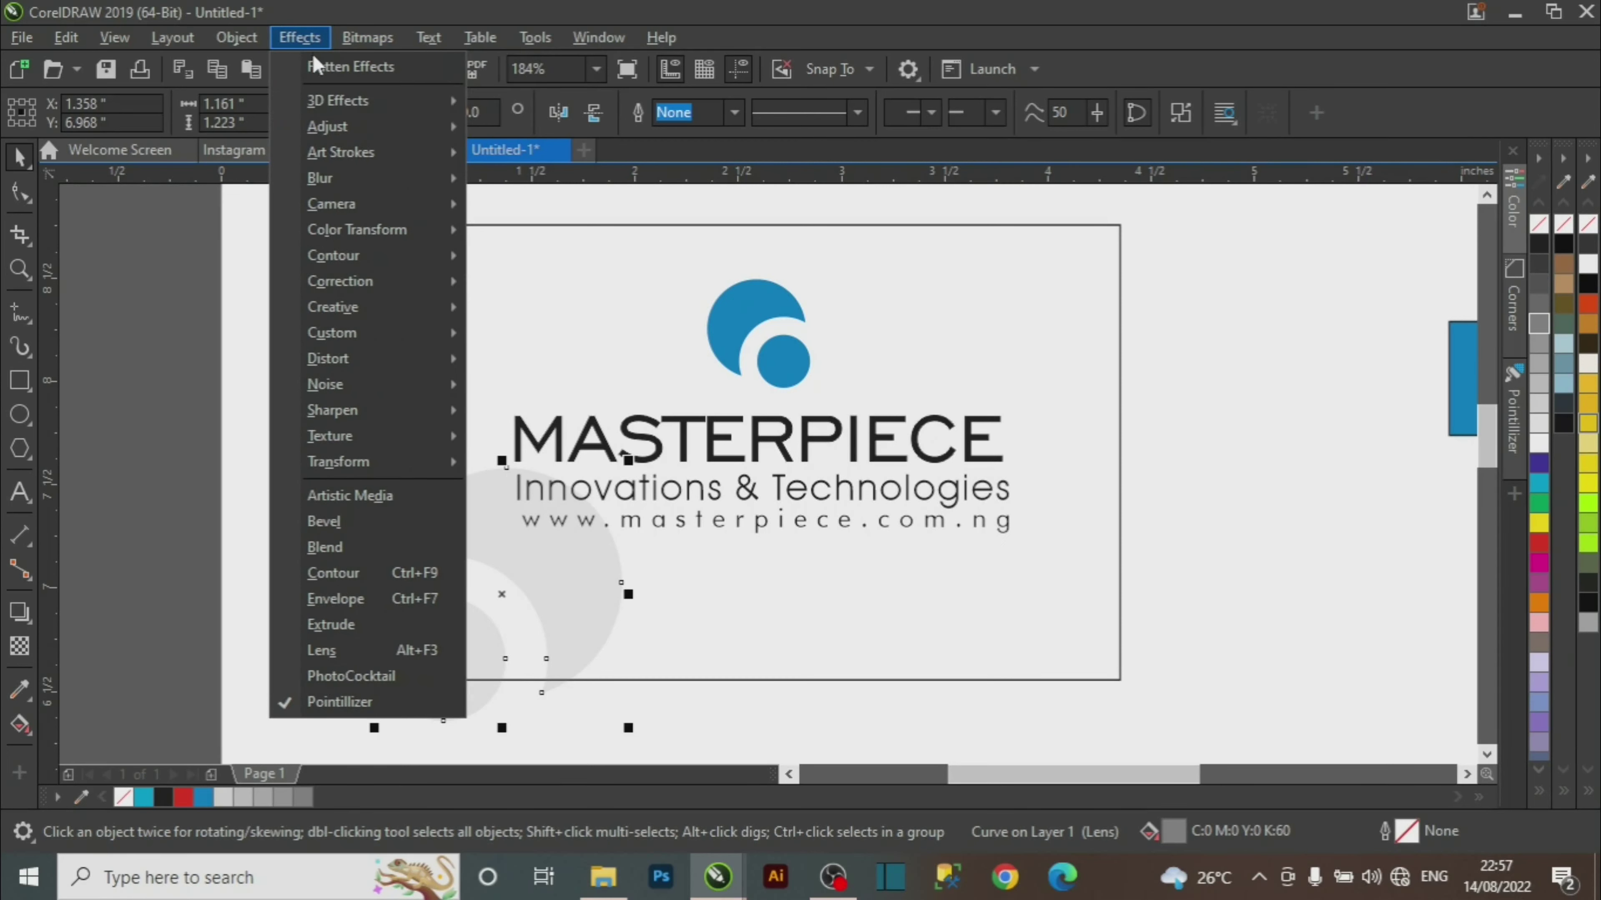
{"action": "mouse_move", "coordinate": [251, 46]}
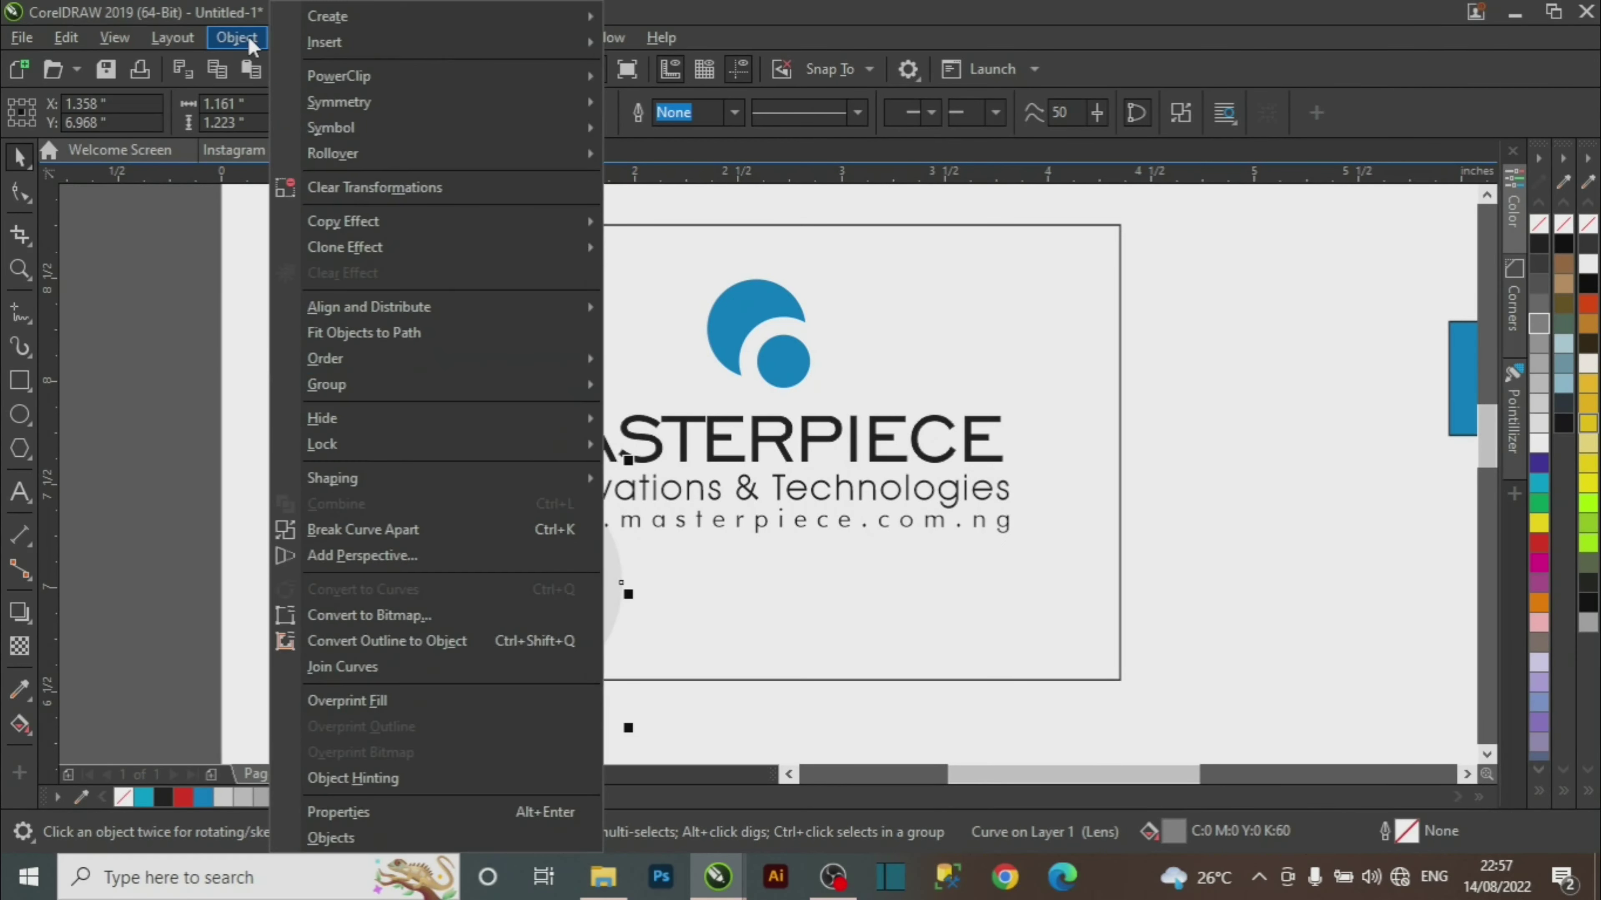
{"action": "left_click", "coordinate": [127, 356]}
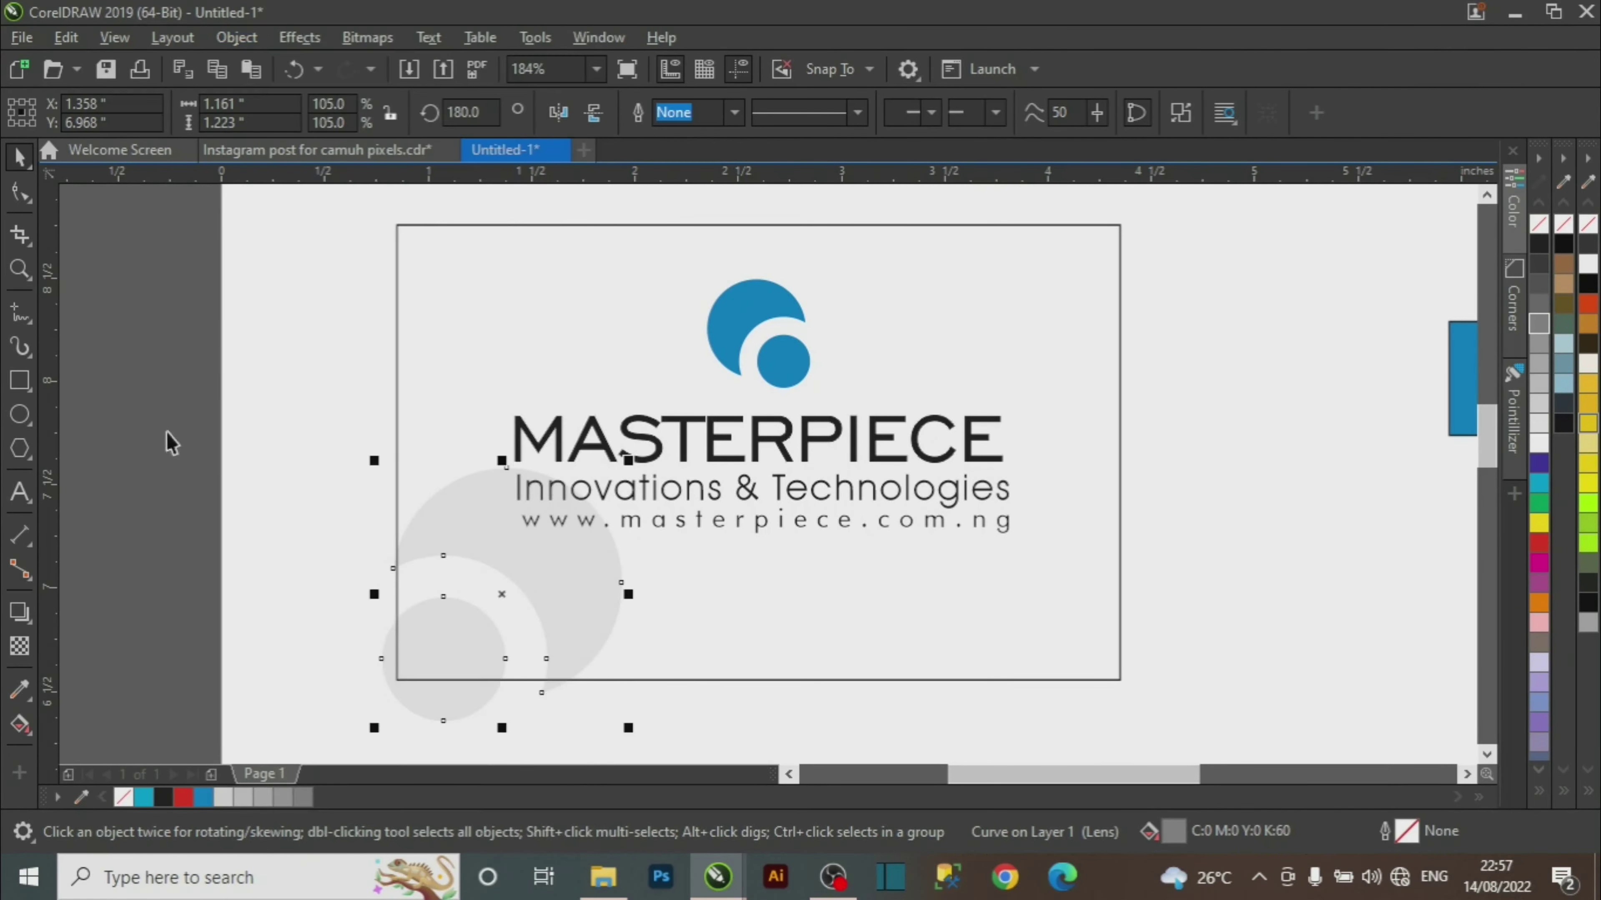
Use PowerClip Place Inside Frame to clip the grey logo inside the card rectangle.
{"action": "left_click", "coordinate": [241, 42]}
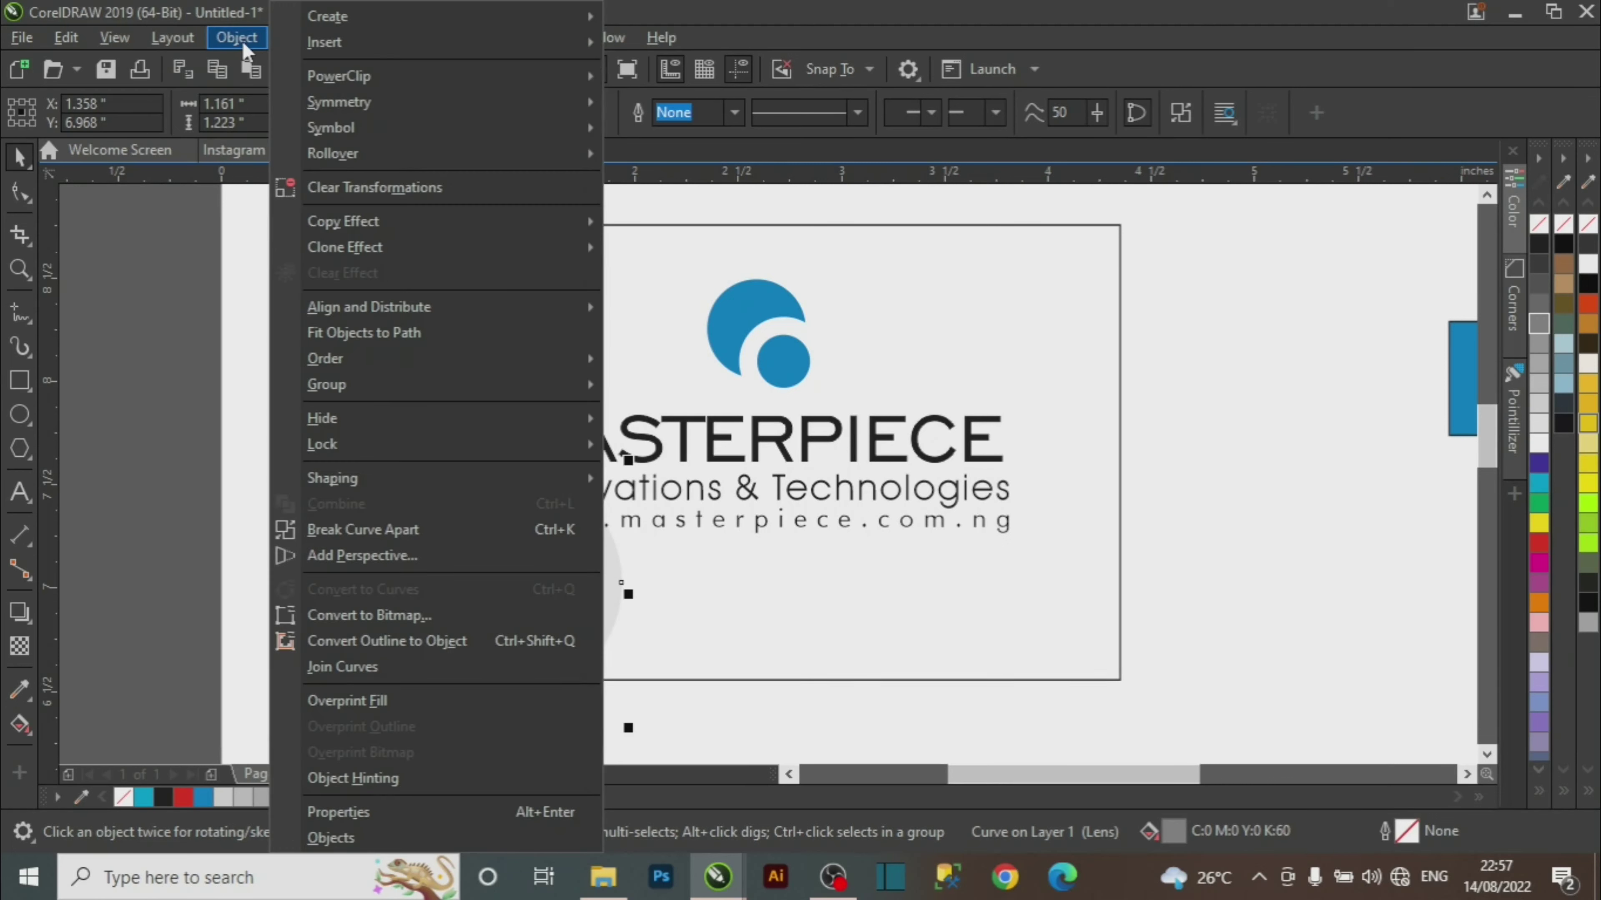
{"action": "mouse_move", "coordinate": [378, 77]}
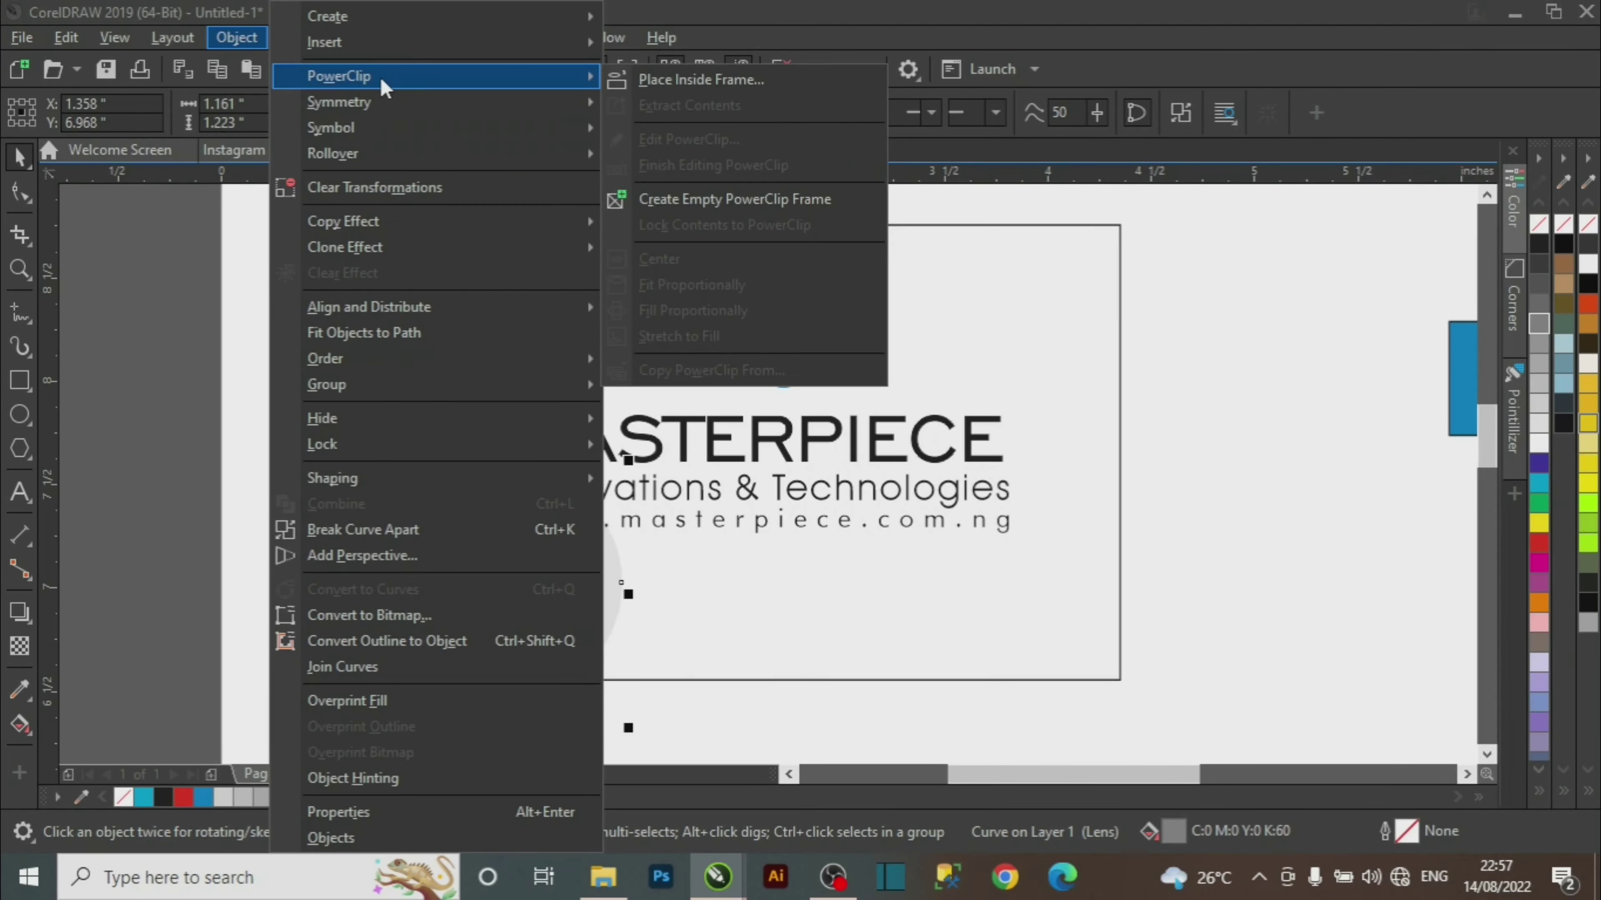
{"action": "left_click", "coordinate": [731, 81]}
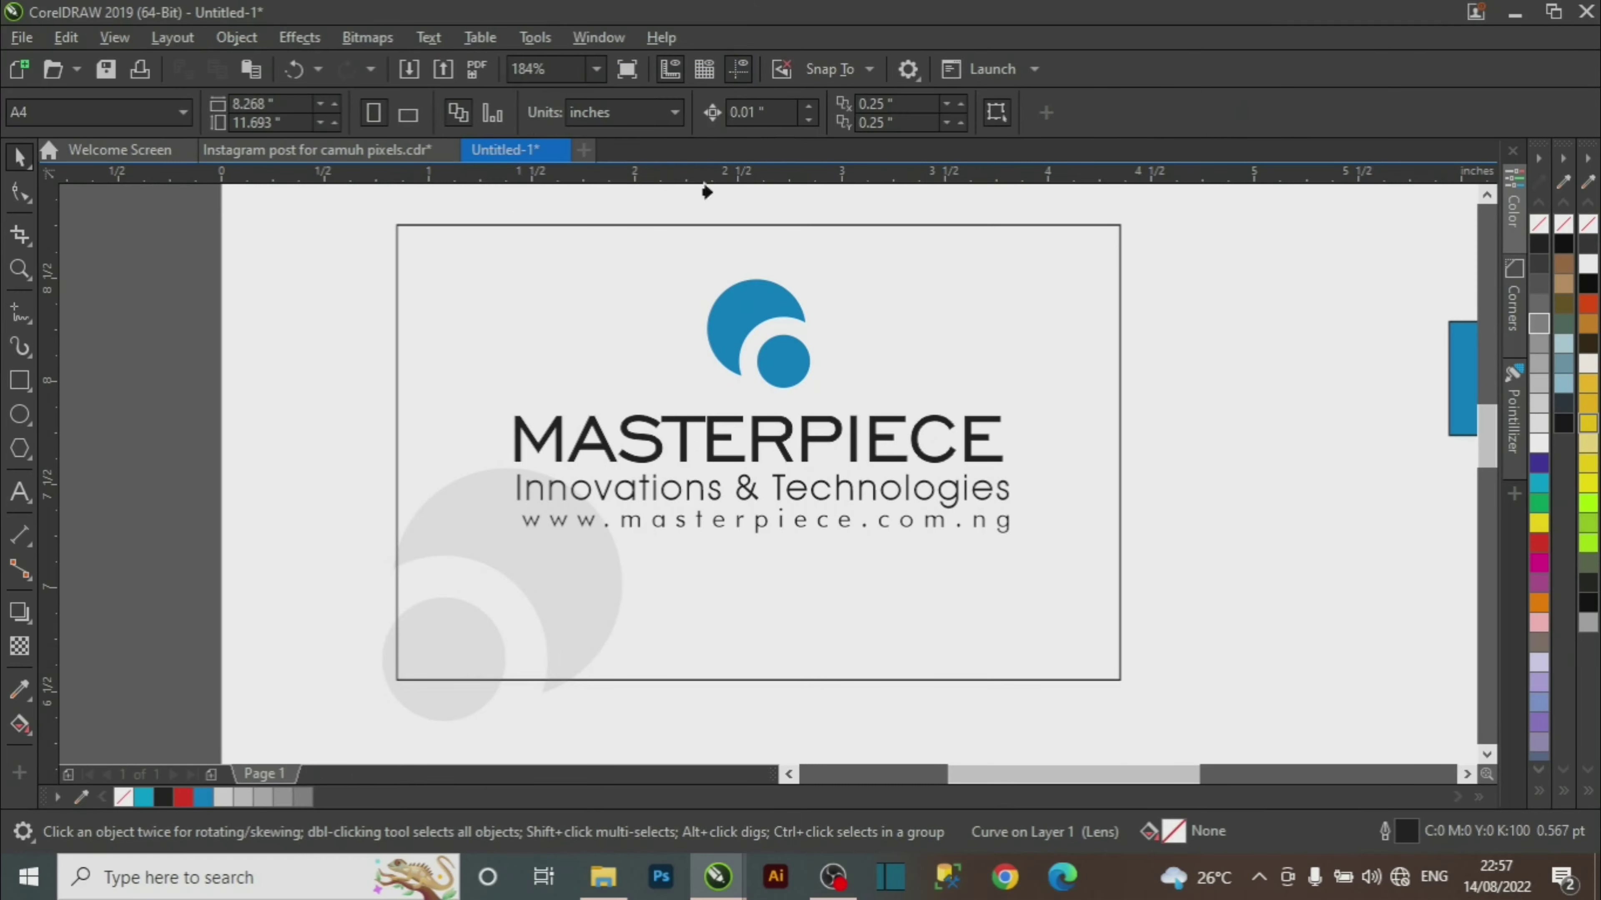
{"action": "left_click", "coordinate": [494, 254]}
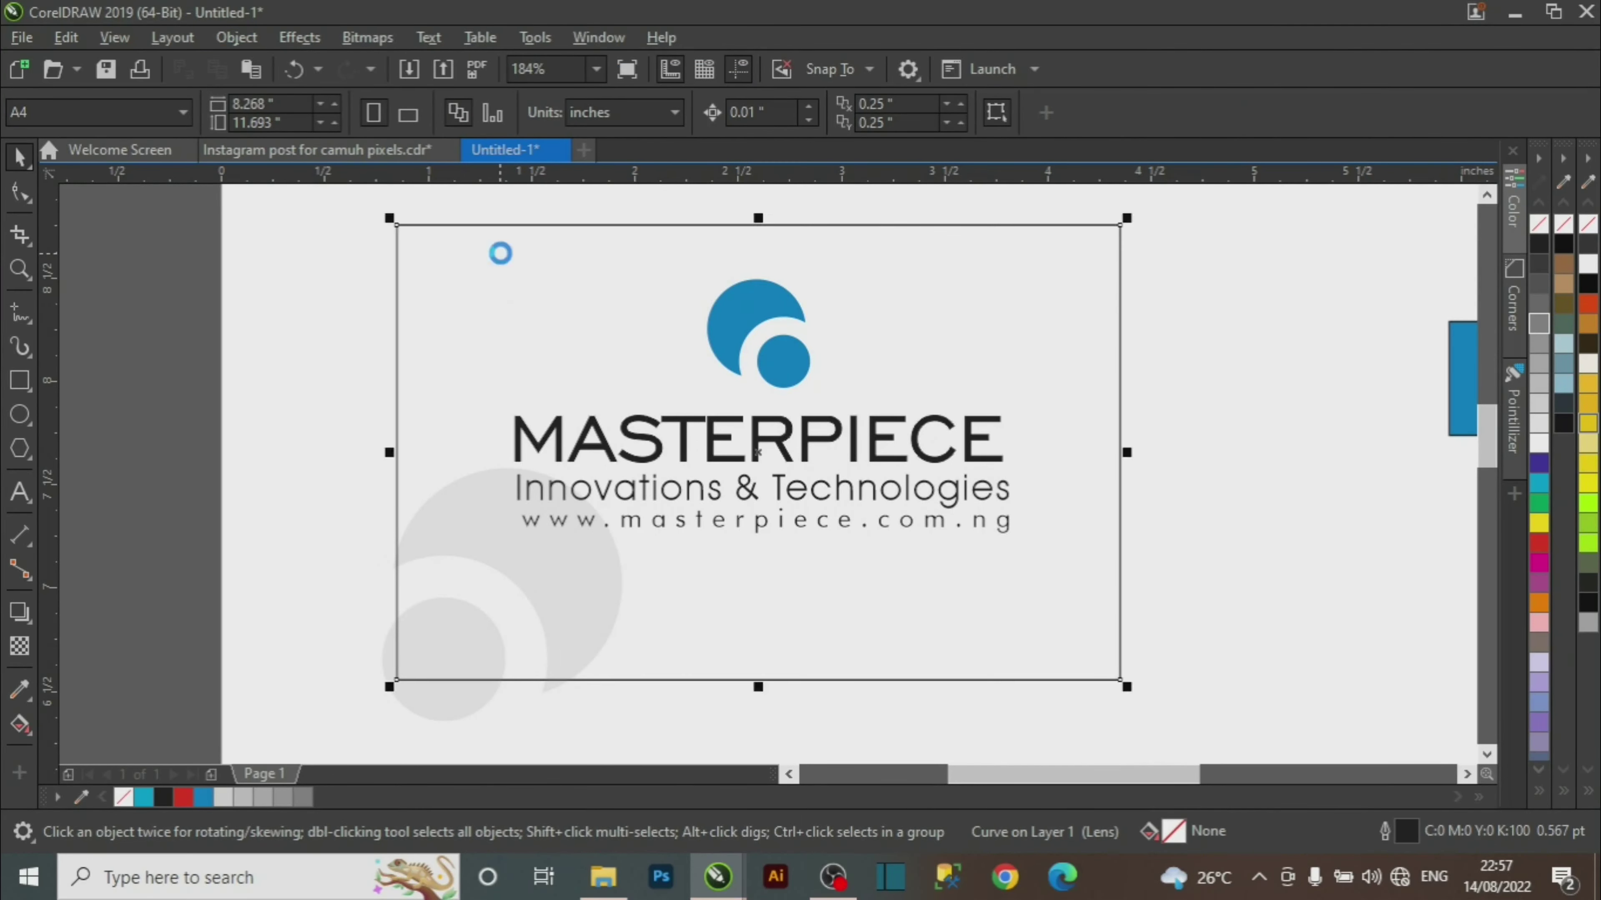
{"action": "left_click", "coordinate": [265, 517]}
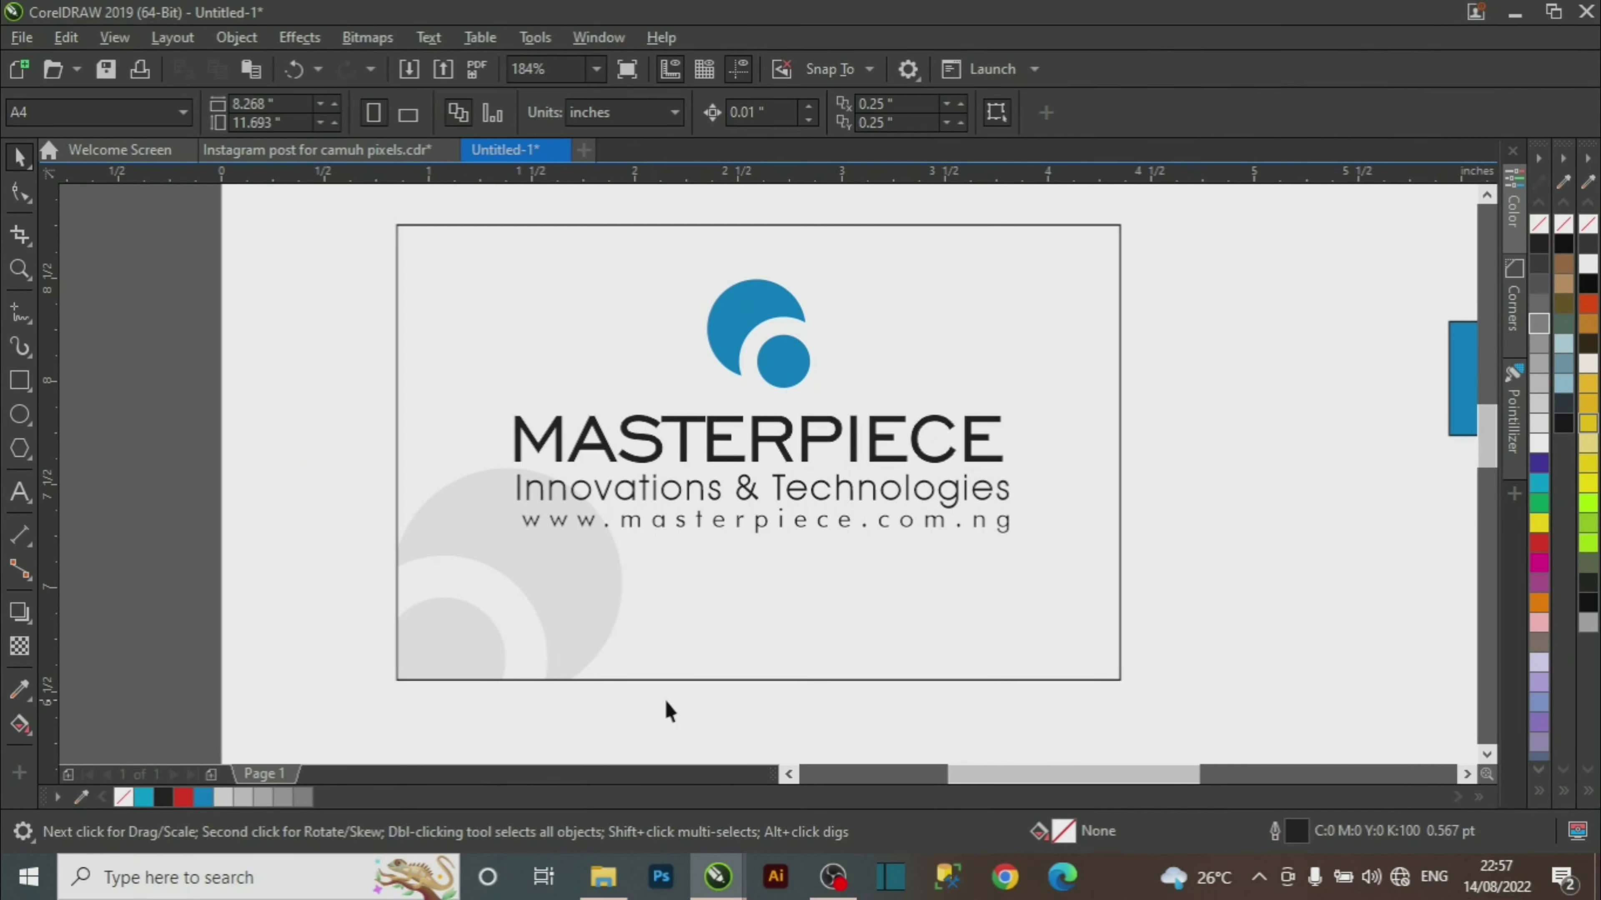
Zoom around the card and select the MASTERPIECE wordmark, tagline and website text.
{"action": "key", "text": "z"}
{"action": "right_click", "coordinate": [732, 561]}
{"action": "left_click_drag", "start_coordinate": [382, 233], "coordinate": [983, 640]}
{"action": "key", "text": "space"}
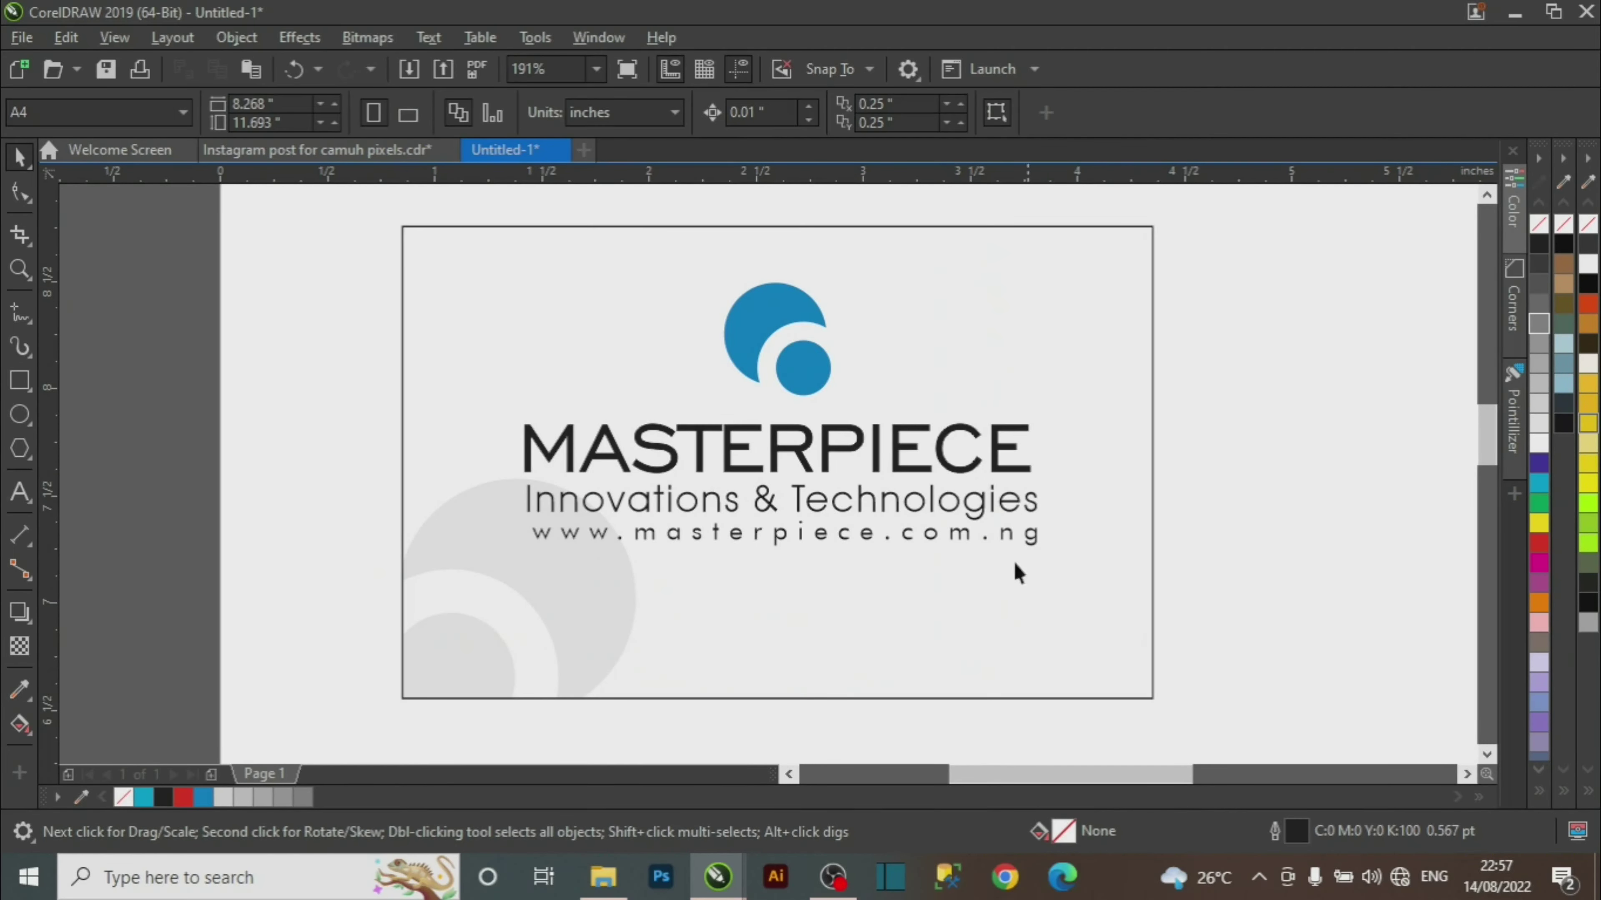
{"action": "key", "text": "z"}
{"action": "right_click", "coordinate": [981, 476]}
{"action": "key", "text": "space"}
{"action": "left_click_drag", "start_coordinate": [1197, 295], "coordinate": [1387, 527]}
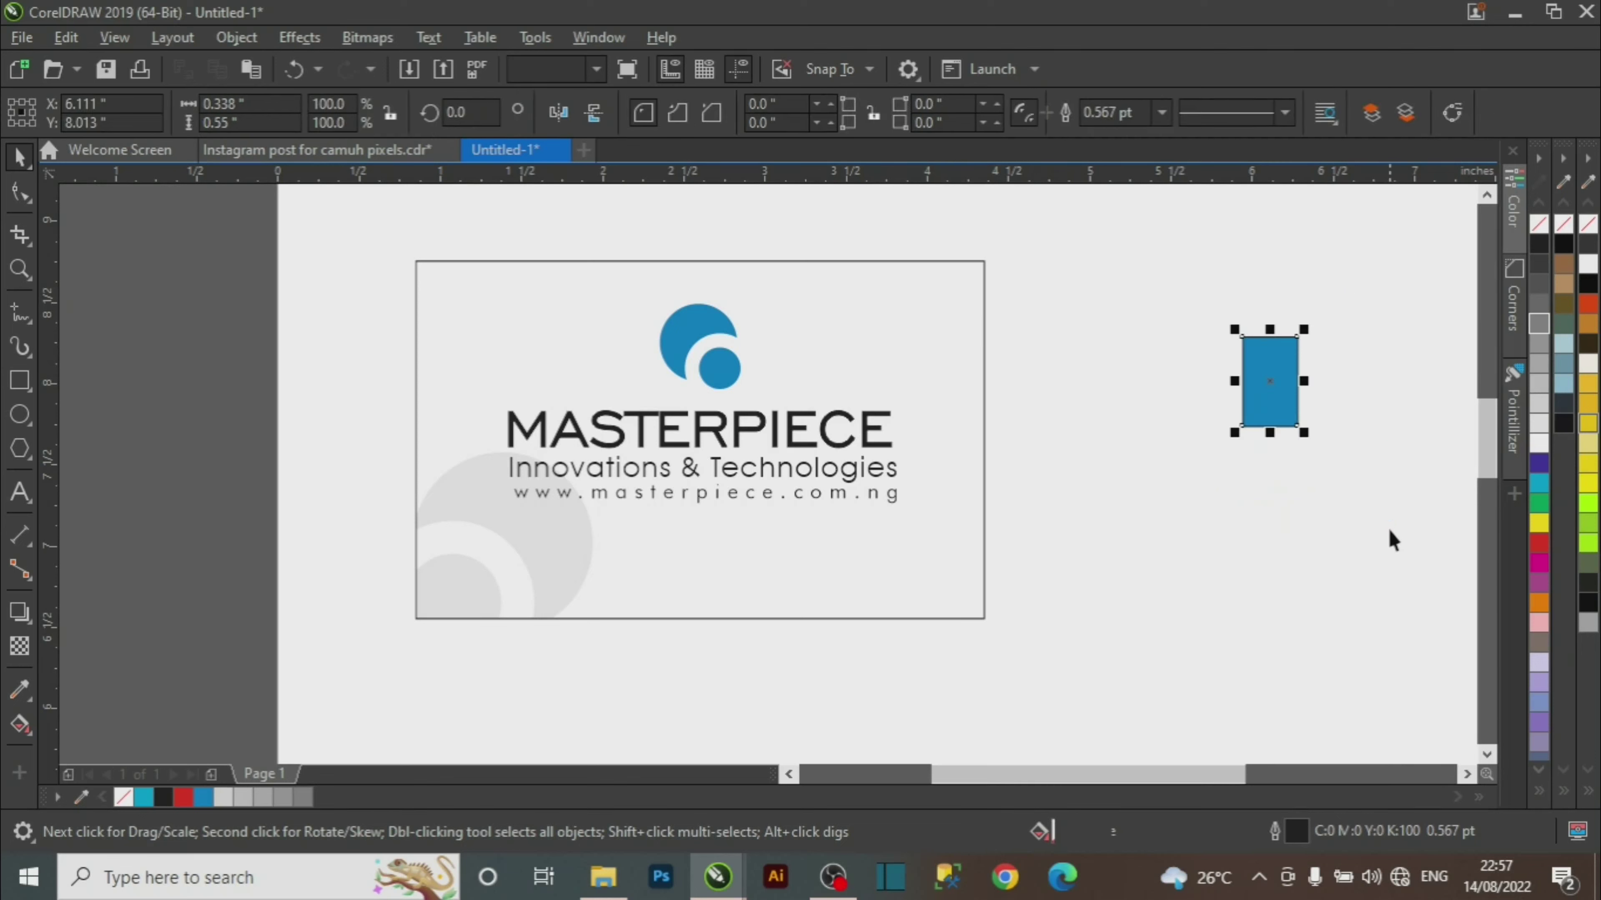
{"action": "left_click", "coordinate": [1378, 530]}
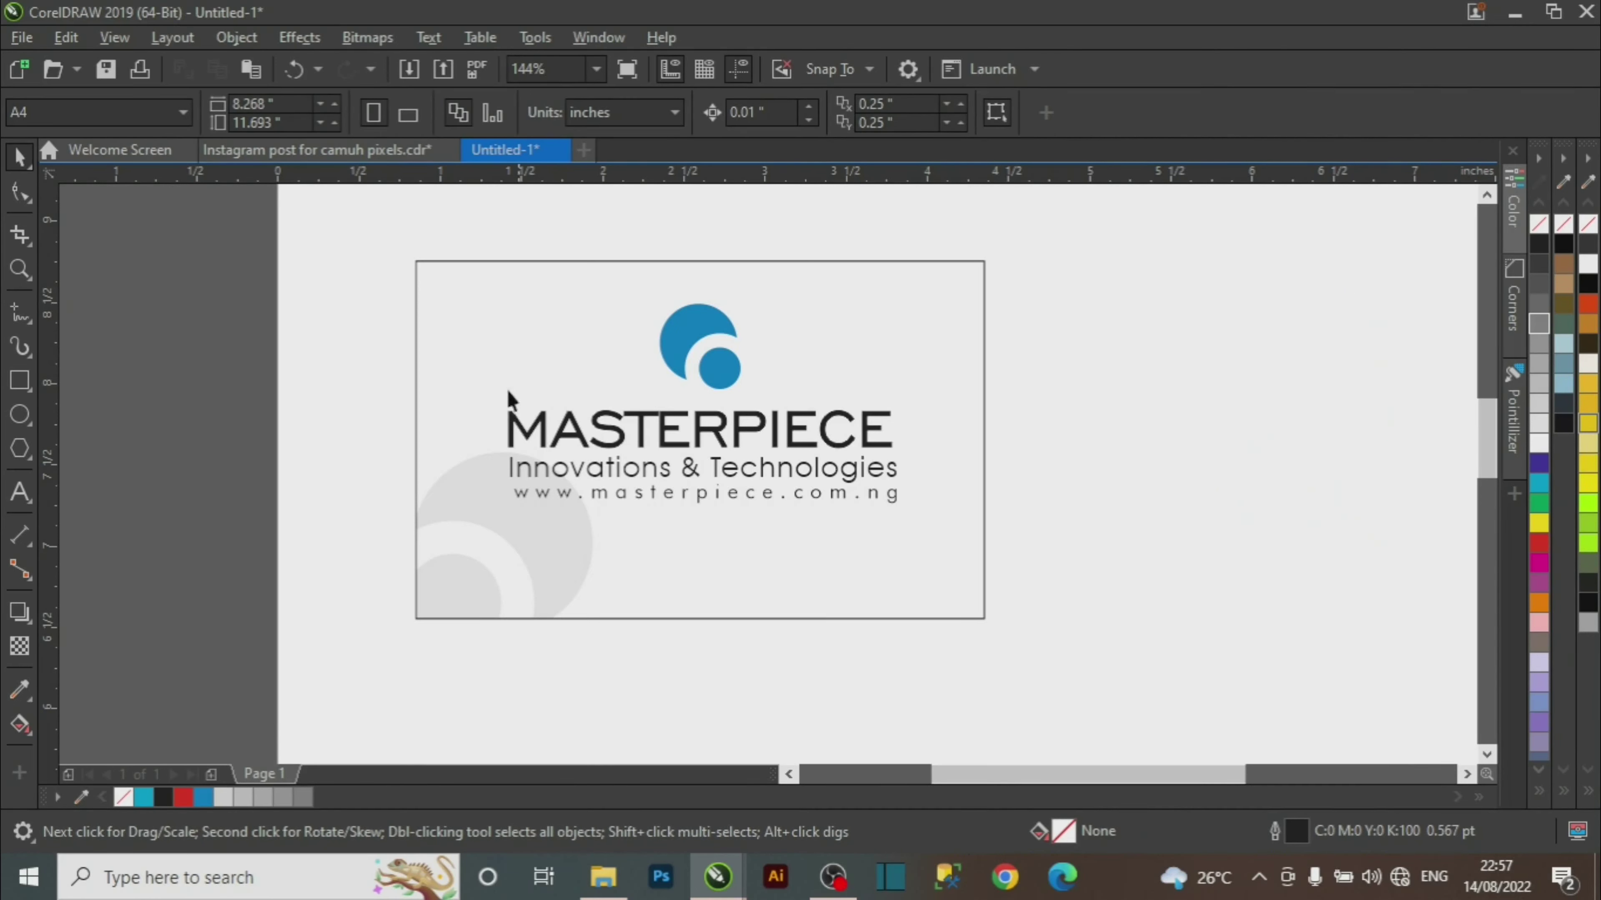
{"action": "left_click_drag", "start_coordinate": [302, 400], "coordinate": [496, 498]}
{"action": "left_click_drag", "start_coordinate": [985, 554], "coordinate": [992, 555]}
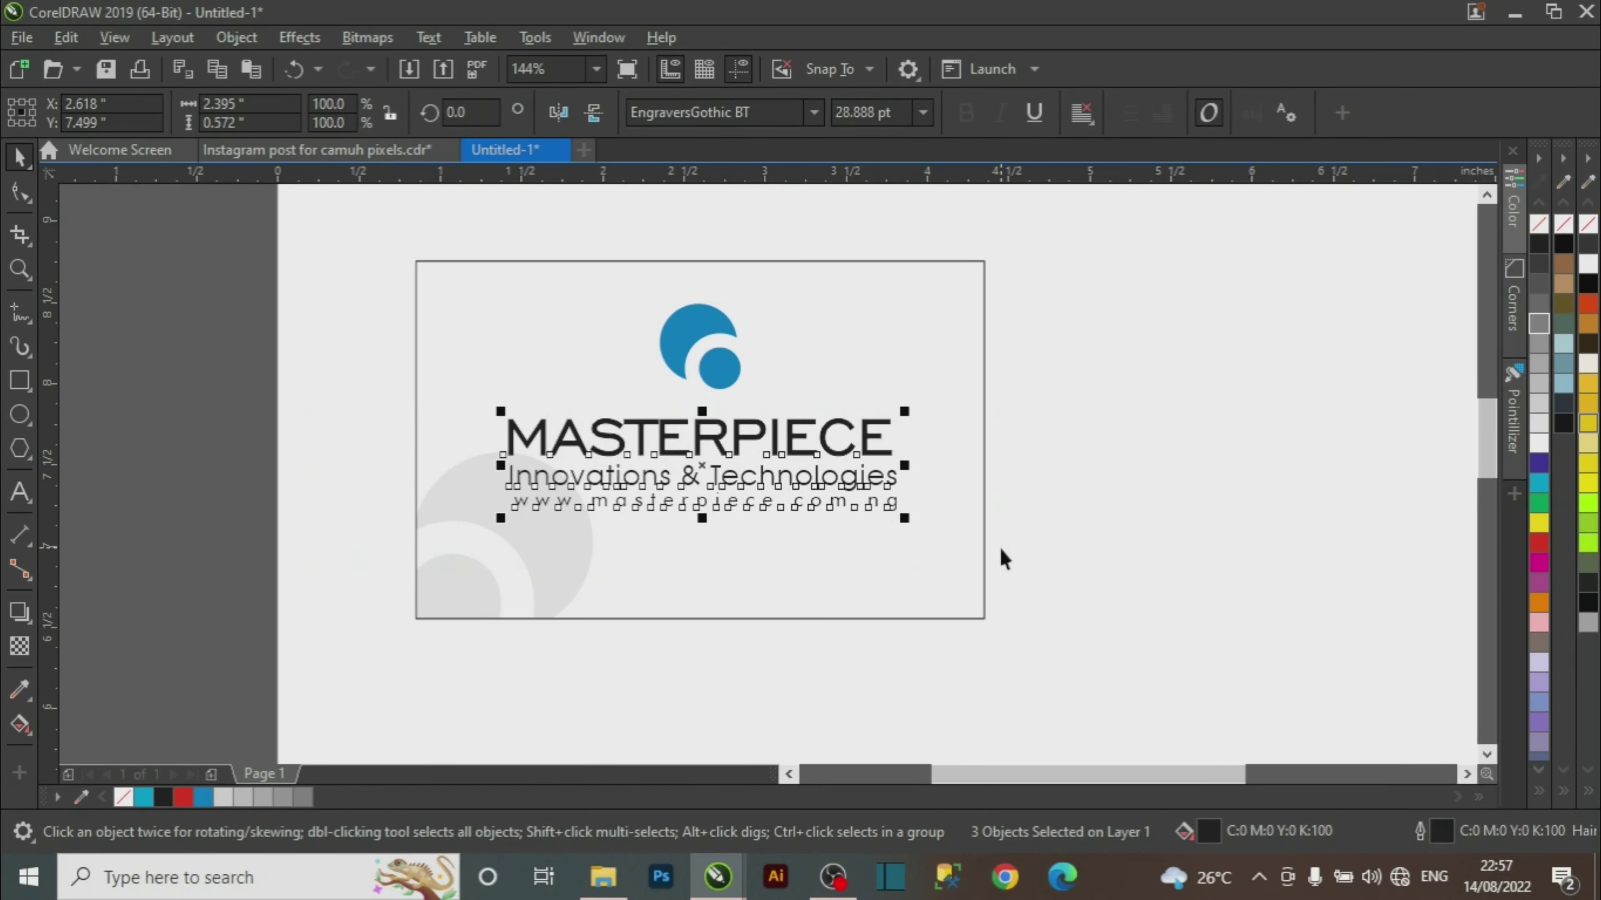
Combine the blue logo into one curve, enlarge it and centre it horizontally on the card.
{"action": "key", "text": "z"}
{"action": "left_click_drag", "start_coordinate": [372, 242], "coordinate": [1034, 554]}
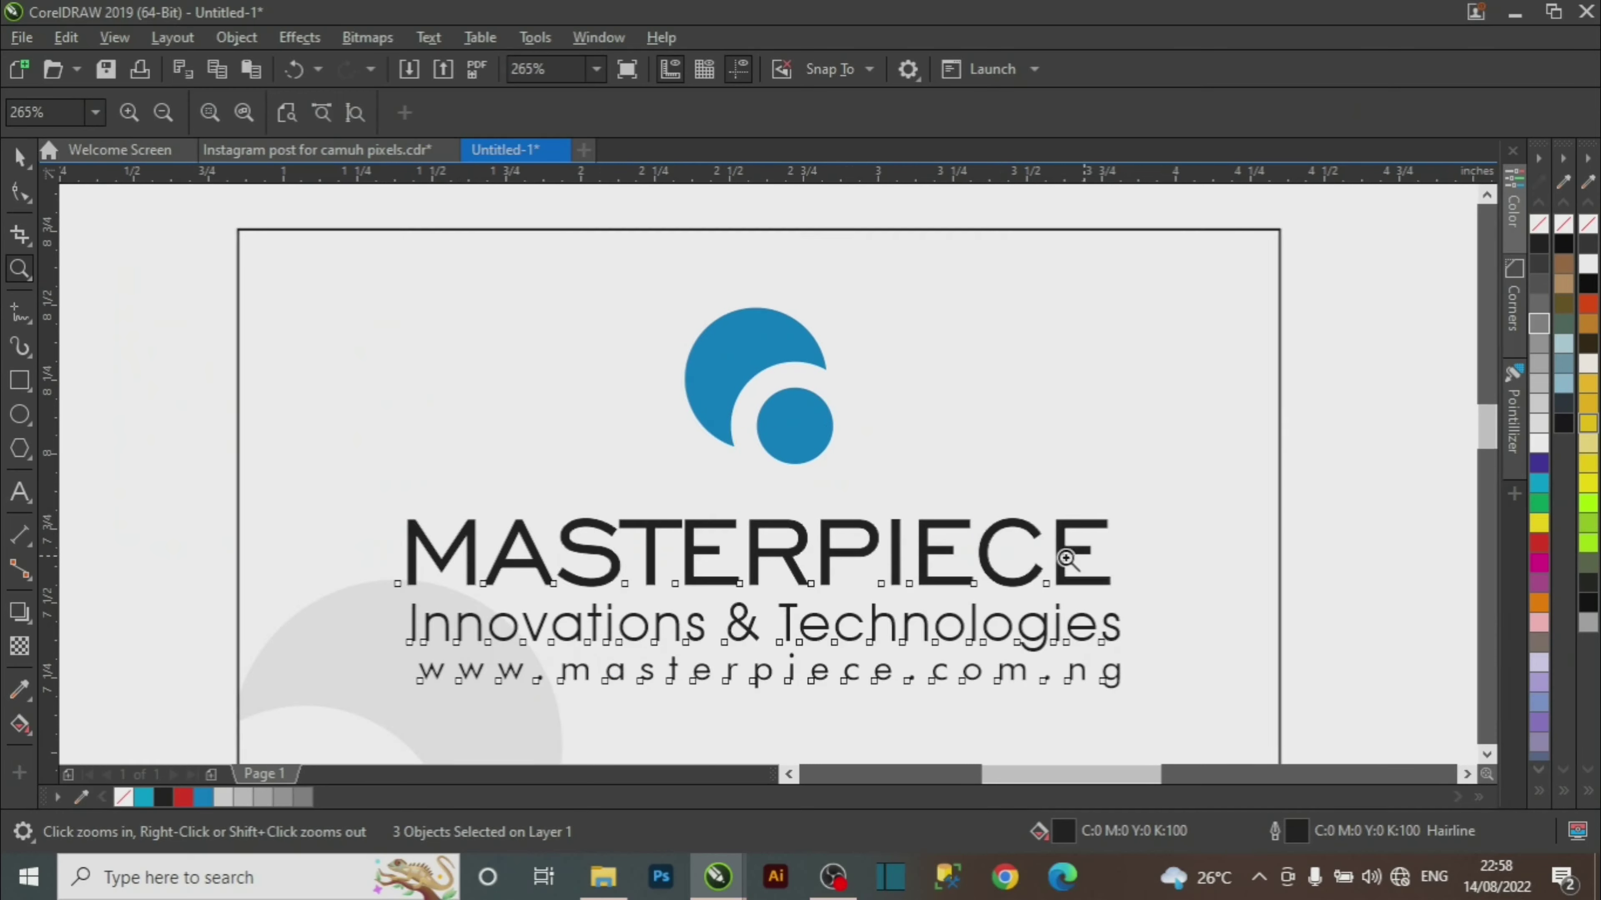
{"action": "key", "text": "space"}
{"action": "left_click", "coordinate": [781, 404]}
{"action": "key", "text": "ctrl+l"}
{"action": "left_click_drag", "start_coordinate": [839, 470], "coordinate": [869, 479]}
{"action": "left_click_drag", "start_coordinate": [738, 370], "coordinate": [747, 386]}
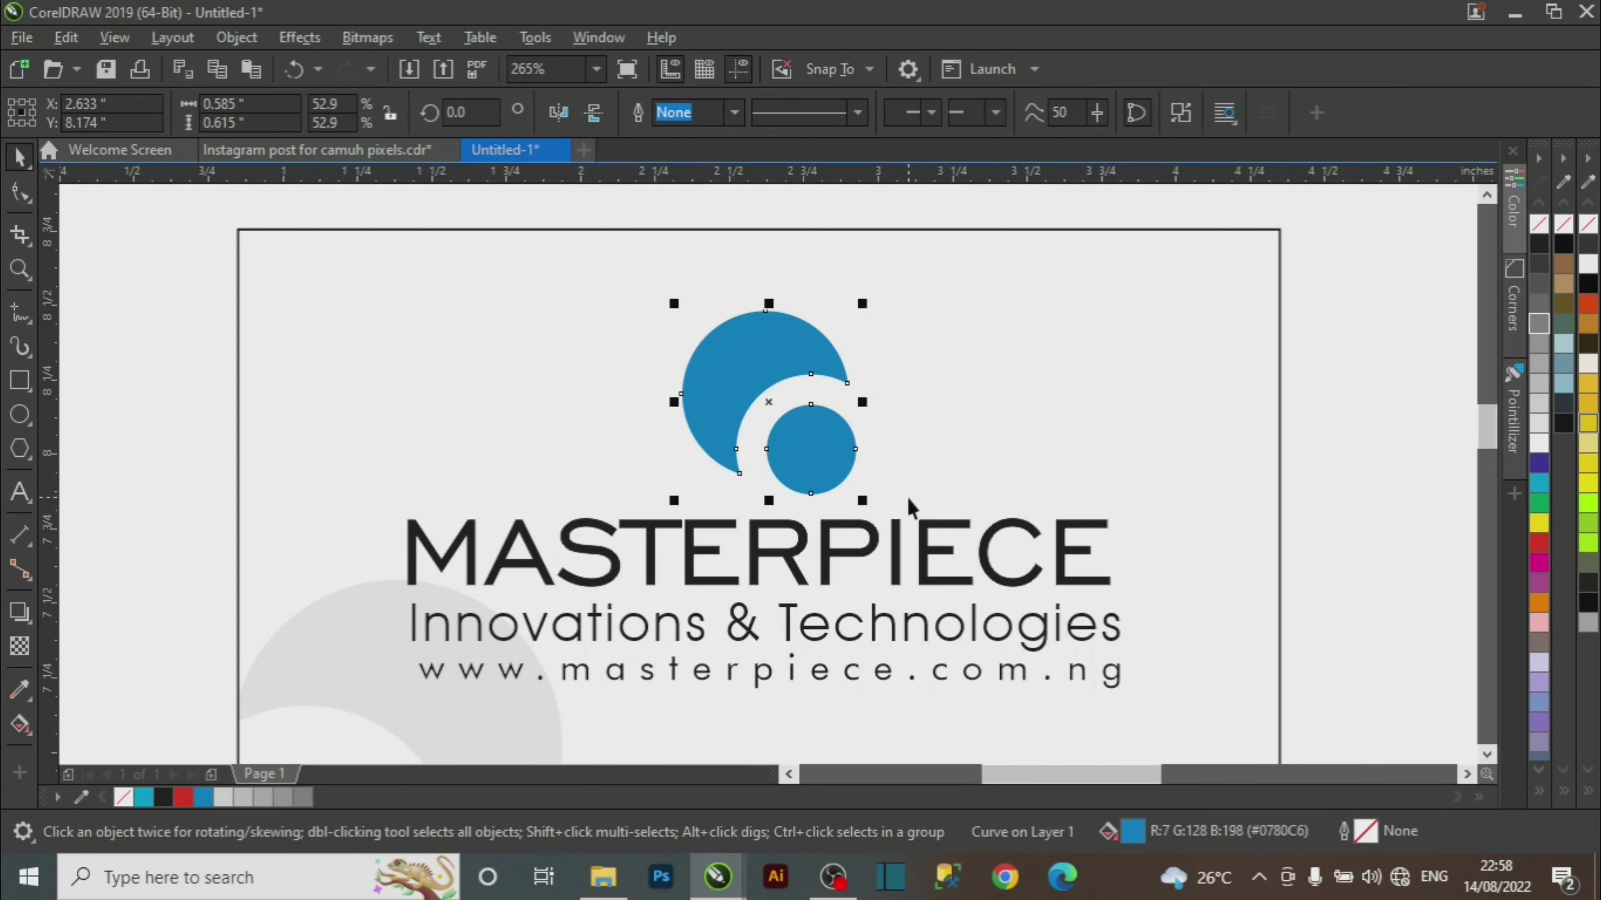
{"action": "left_click", "coordinate": [1088, 458], "text": "shift"}
{"action": "key", "text": "c"}
Nudge the three text lines slightly lower on the card.
{"action": "key", "text": "Escape"}
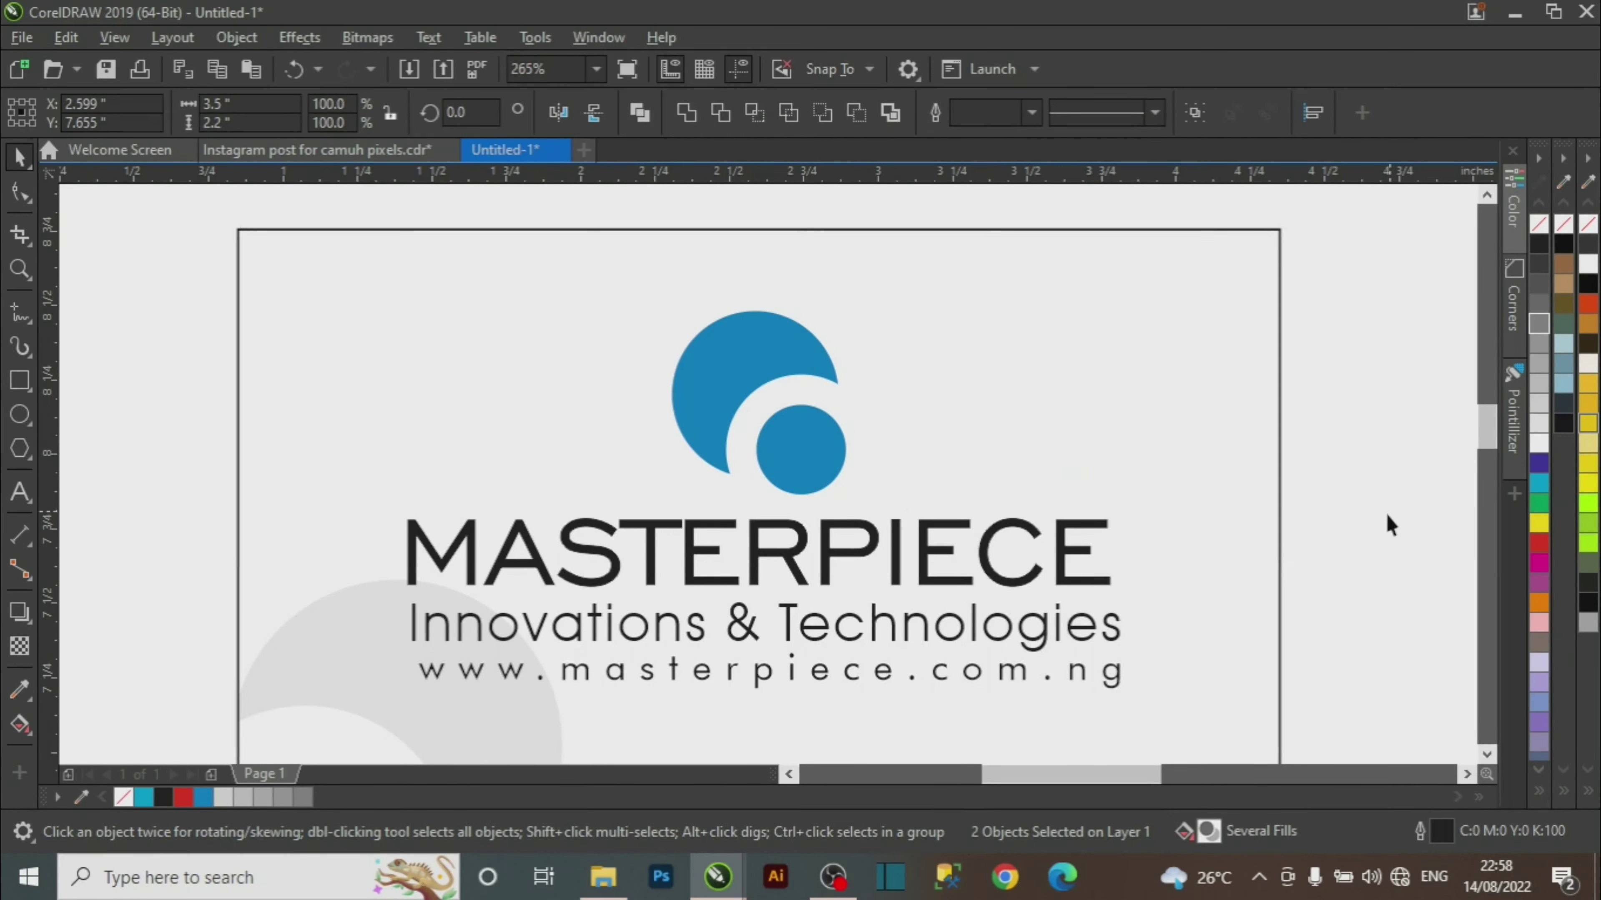
{"action": "key", "text": "z"}
{"action": "right_click", "coordinate": [950, 454]}
{"action": "left_click_drag", "start_coordinate": [341, 244], "coordinate": [1095, 688]}
{"action": "key", "text": "space"}
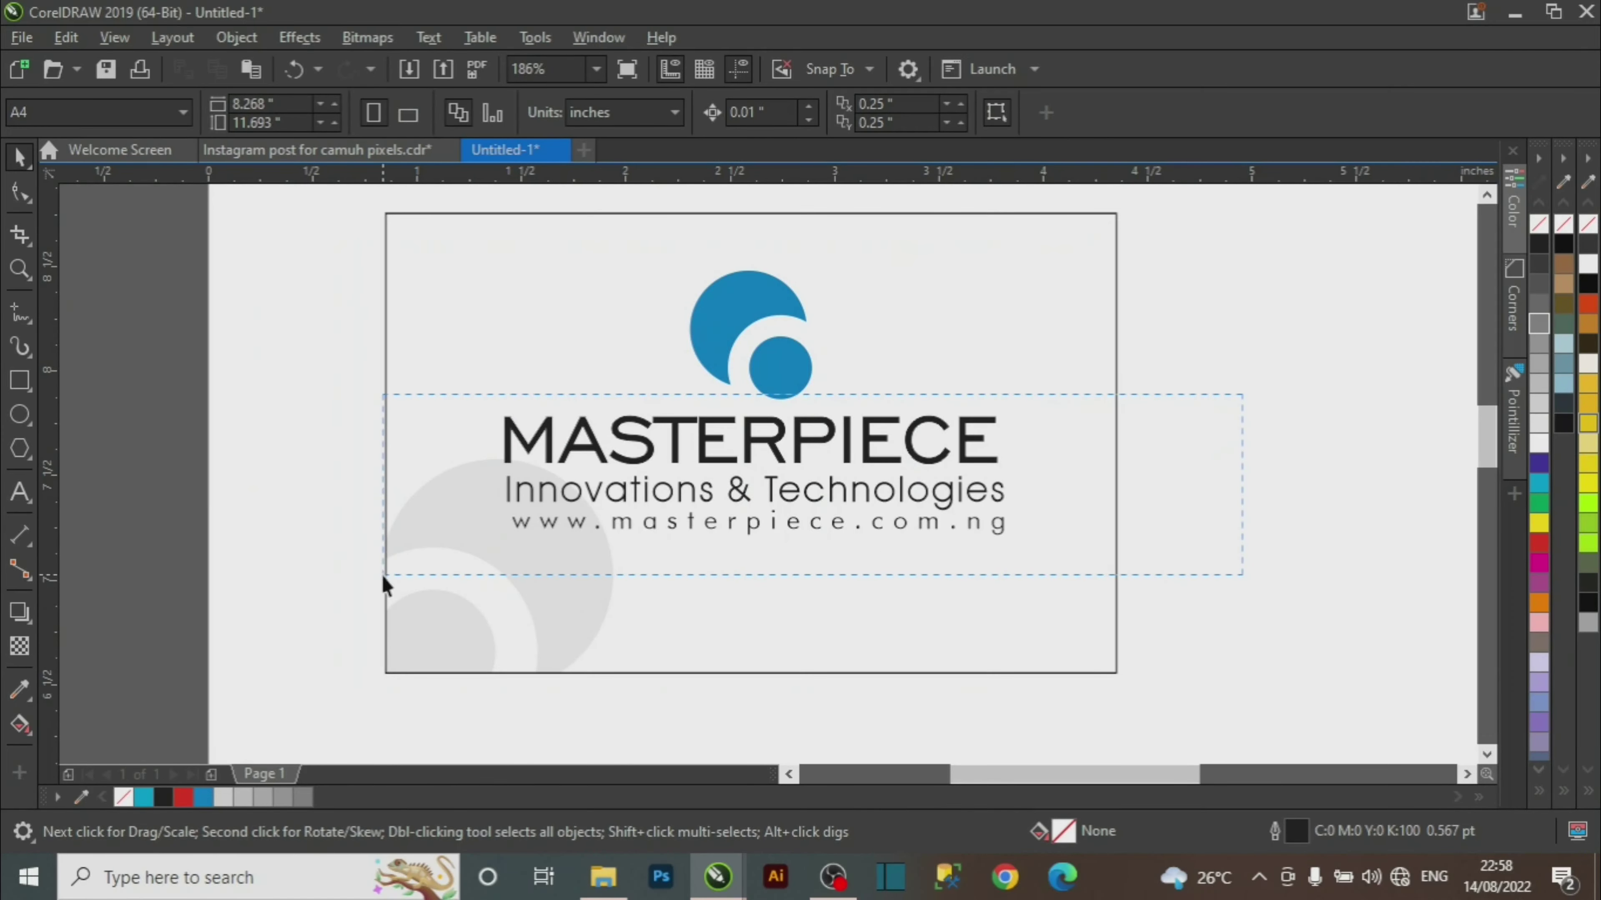
{"action": "left_click_drag", "start_coordinate": [383, 576], "coordinate": [404, 572]}
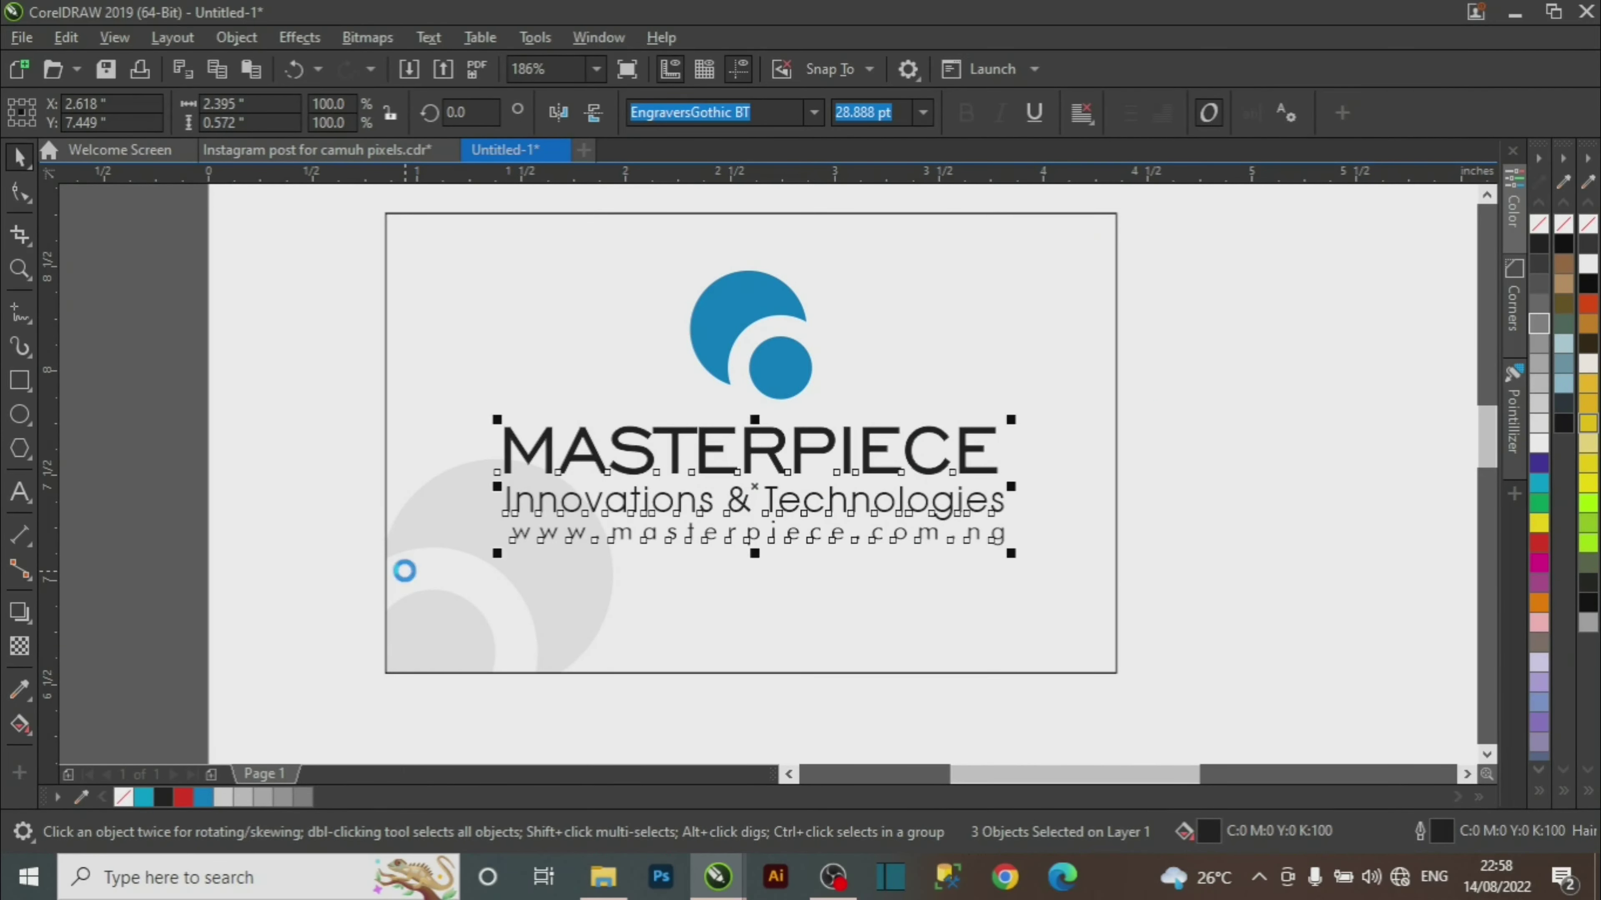
{"action": "key", "text": "Down"}
{"action": "key", "text": "Down"}
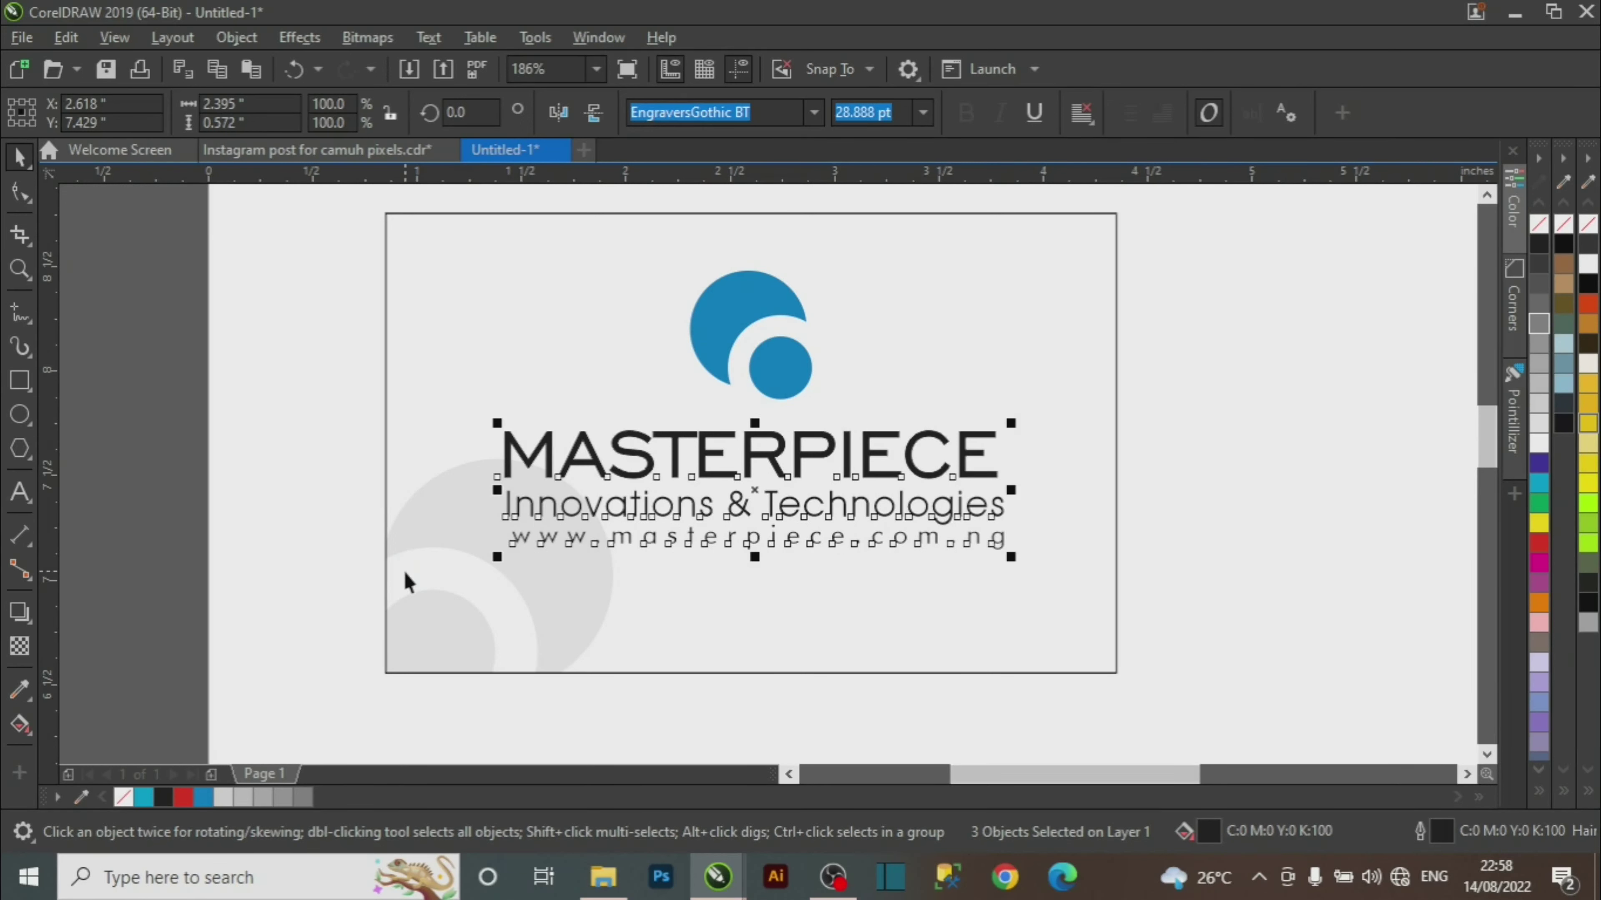
Enlarge the logo a bit more and nudge the whole logo-and-text lockup two steps lower.
{"action": "left_click", "coordinate": [729, 329]}
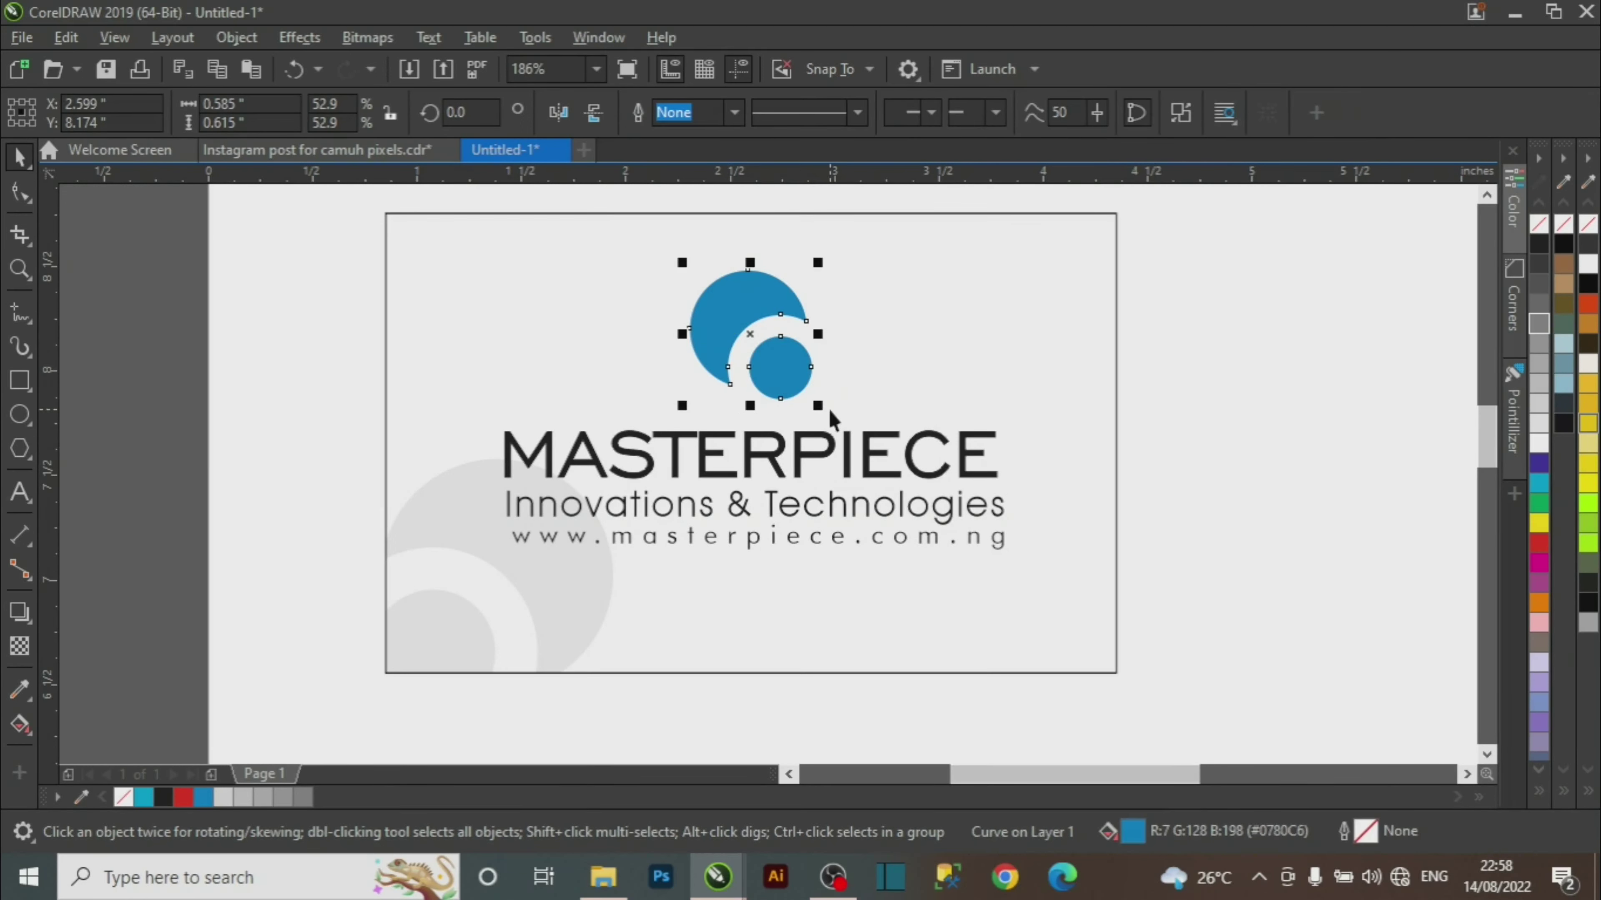
{"action": "left_click_drag", "start_coordinate": [820, 406], "coordinate": [829, 421]}
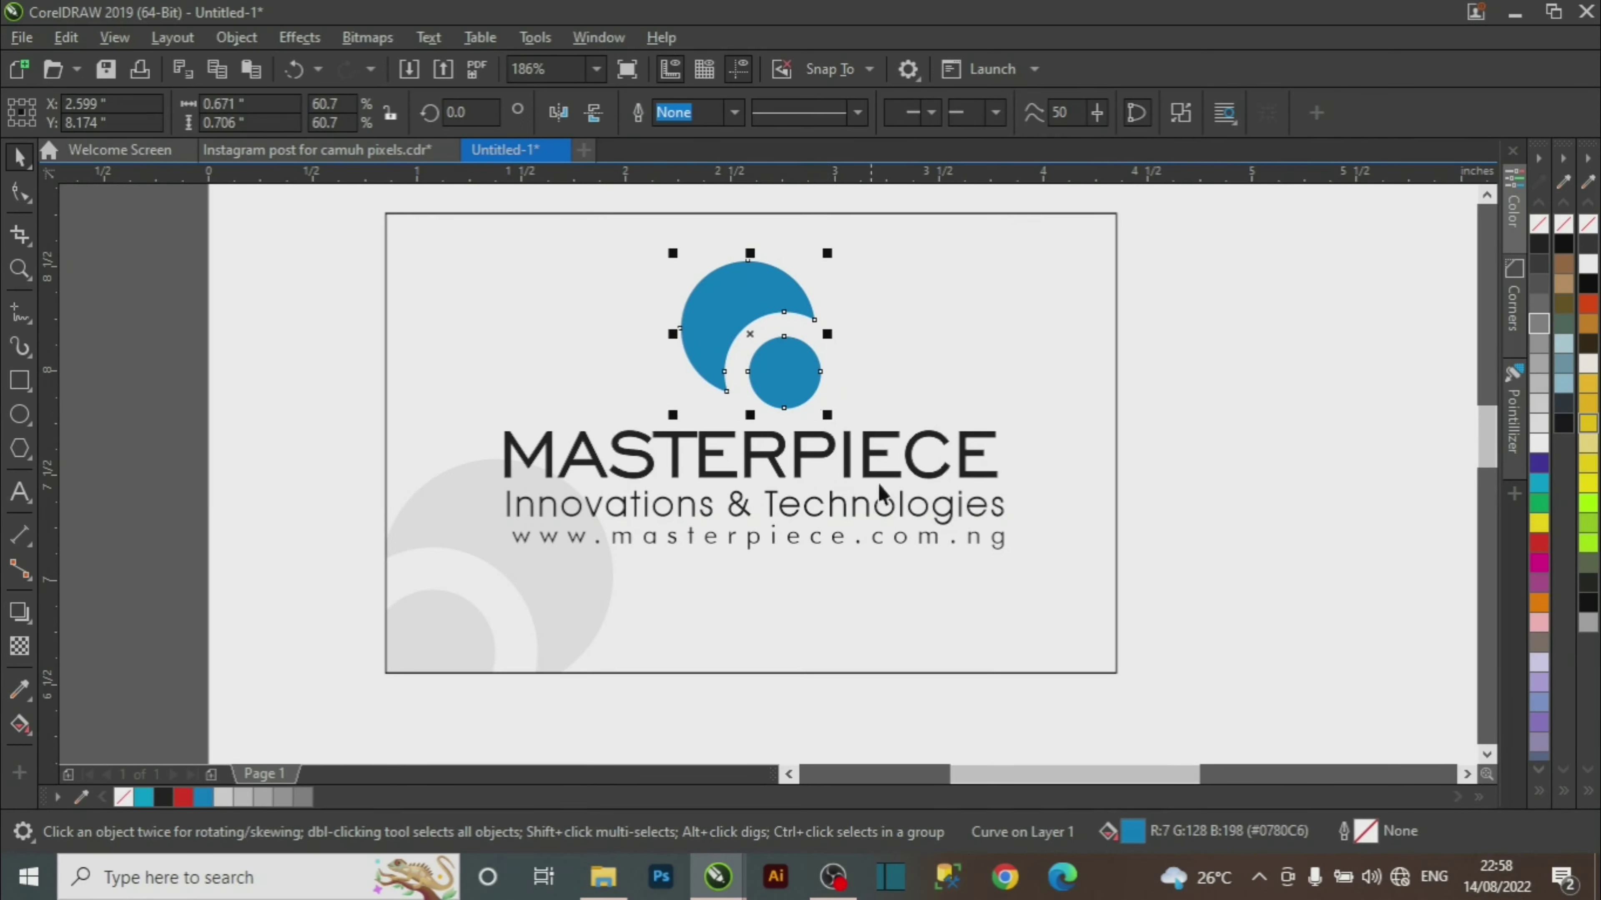
{"action": "left_click", "coordinate": [1178, 287]}
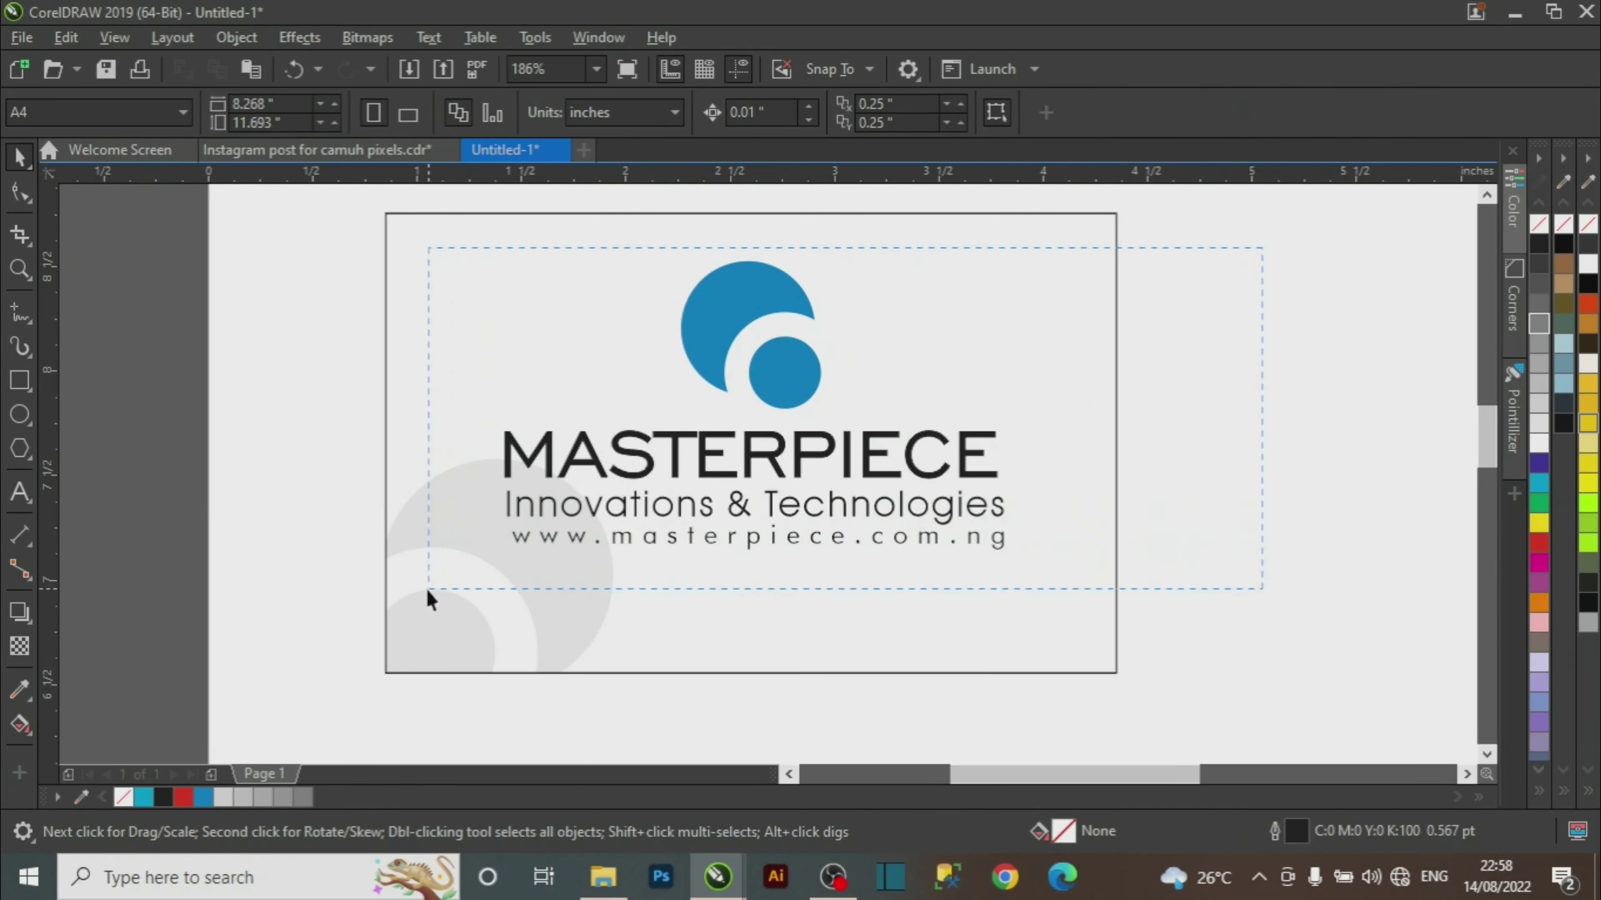
{"action": "left_click_drag", "start_coordinate": [426, 589], "coordinate": [398, 608]}
{"action": "key", "text": "Down"}
{"action": "key", "text": "Down"}
{"action": "key", "text": "Down"}
{"action": "key", "text": "Down"}
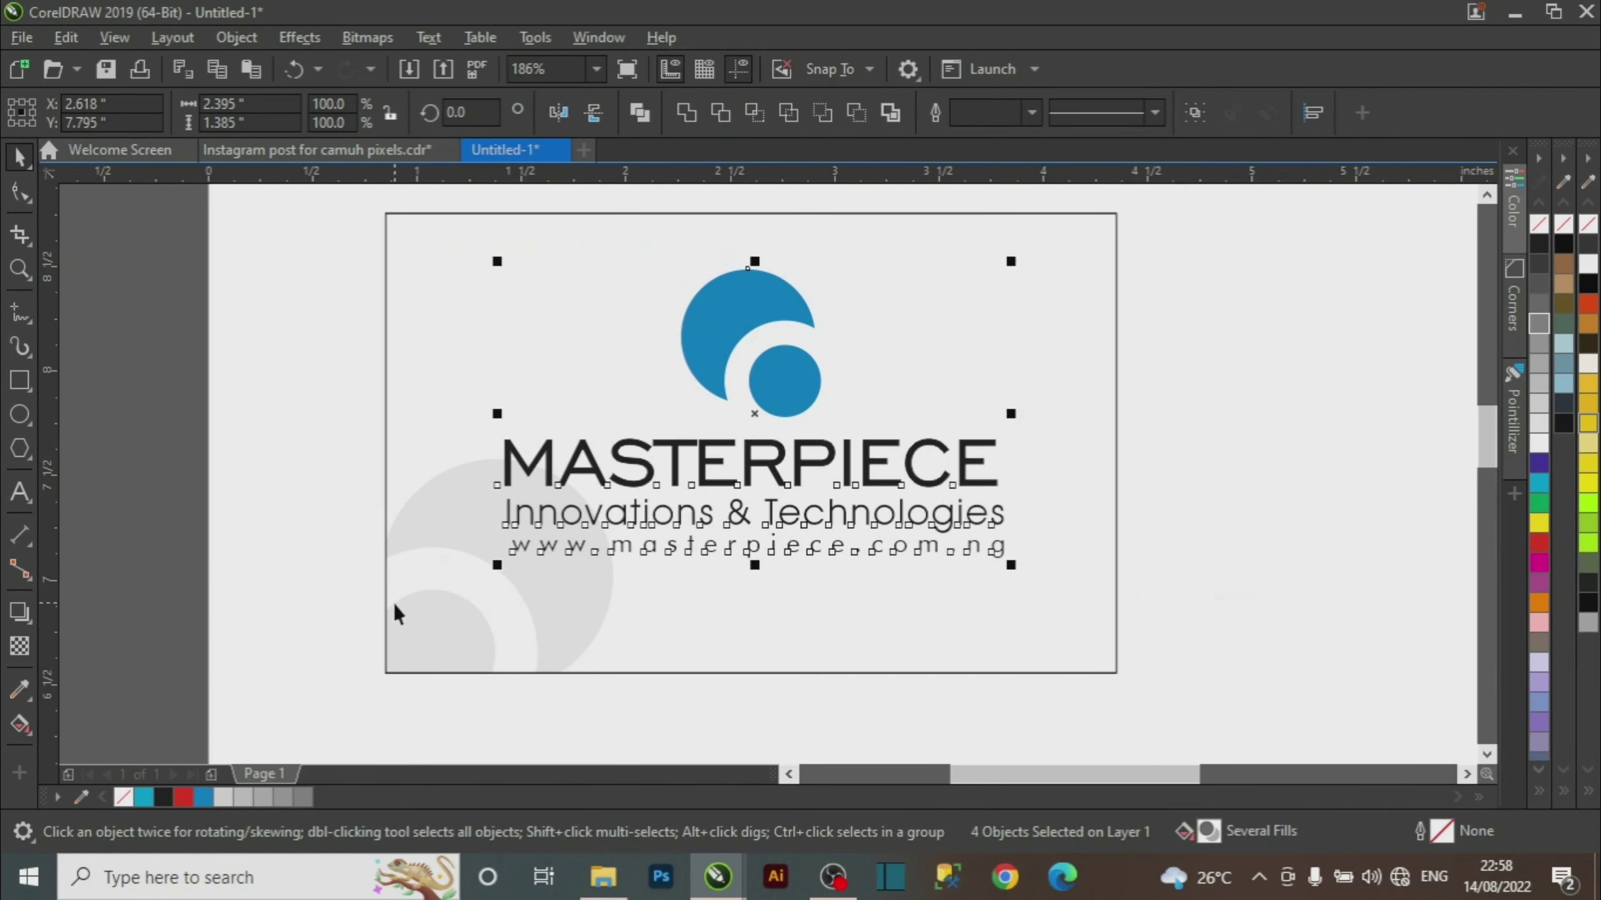
{"action": "key", "text": "Down"}
{"action": "key", "text": "Down"}
{"action": "key", "text": "Down"}
{"action": "key", "text": "Down"}
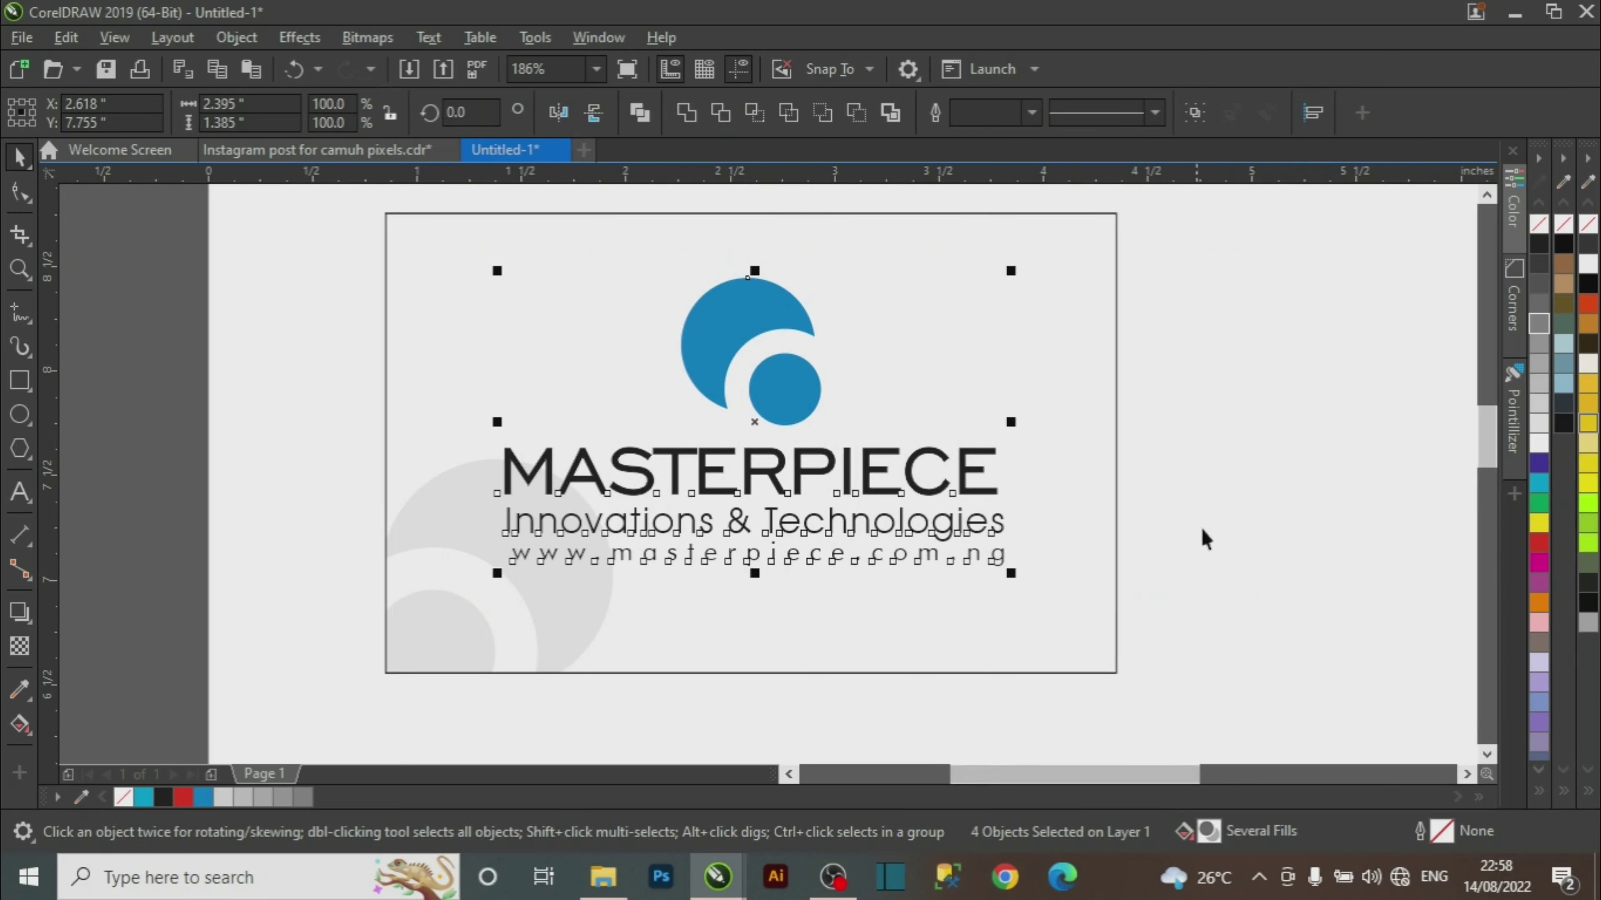
{"action": "left_click", "coordinate": [1197, 501]}
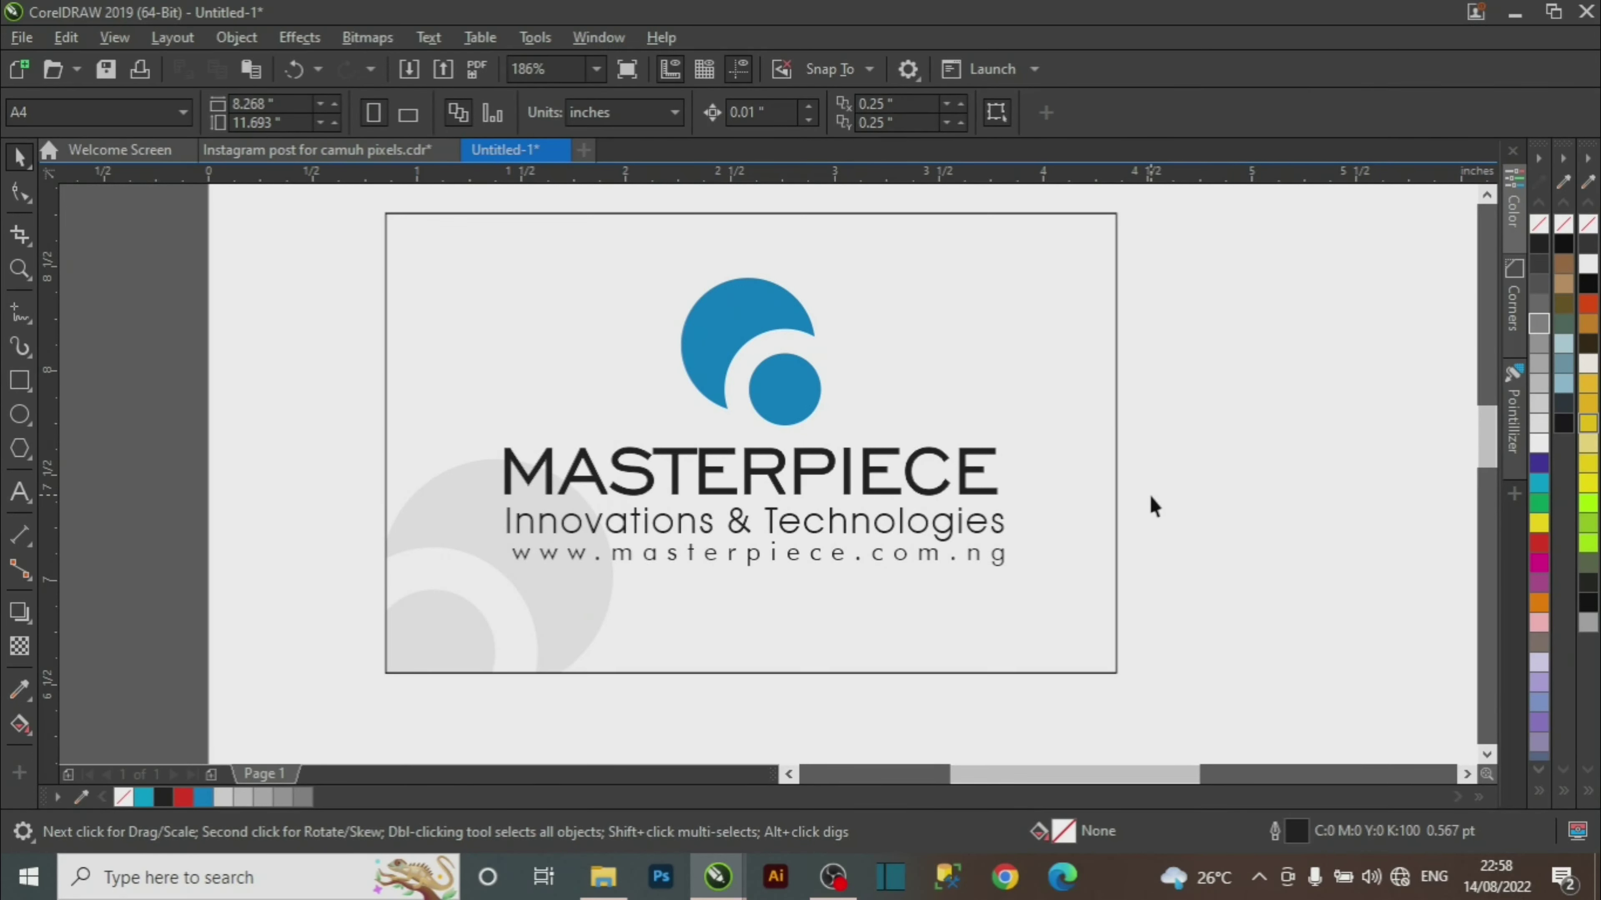
{"action": "key", "text": "z"}
{"action": "right_click", "coordinate": [886, 512]}
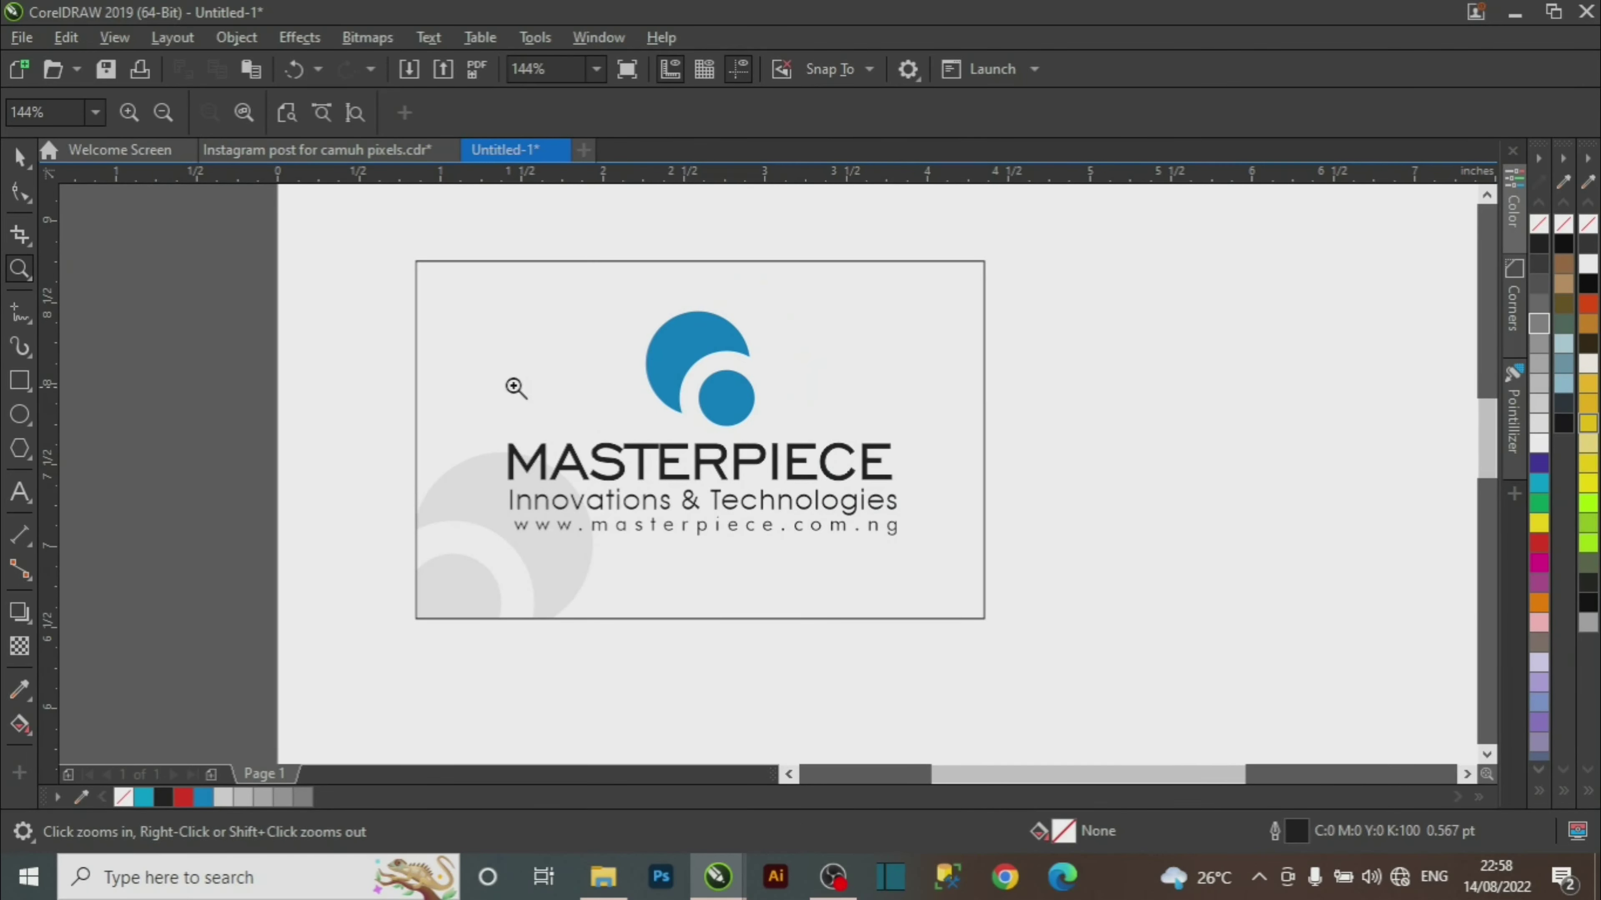
Drop a copy of the card frame right beside the original as the back card.
{"action": "left_click_drag", "start_coordinate": [364, 229], "coordinate": [1124, 691]}
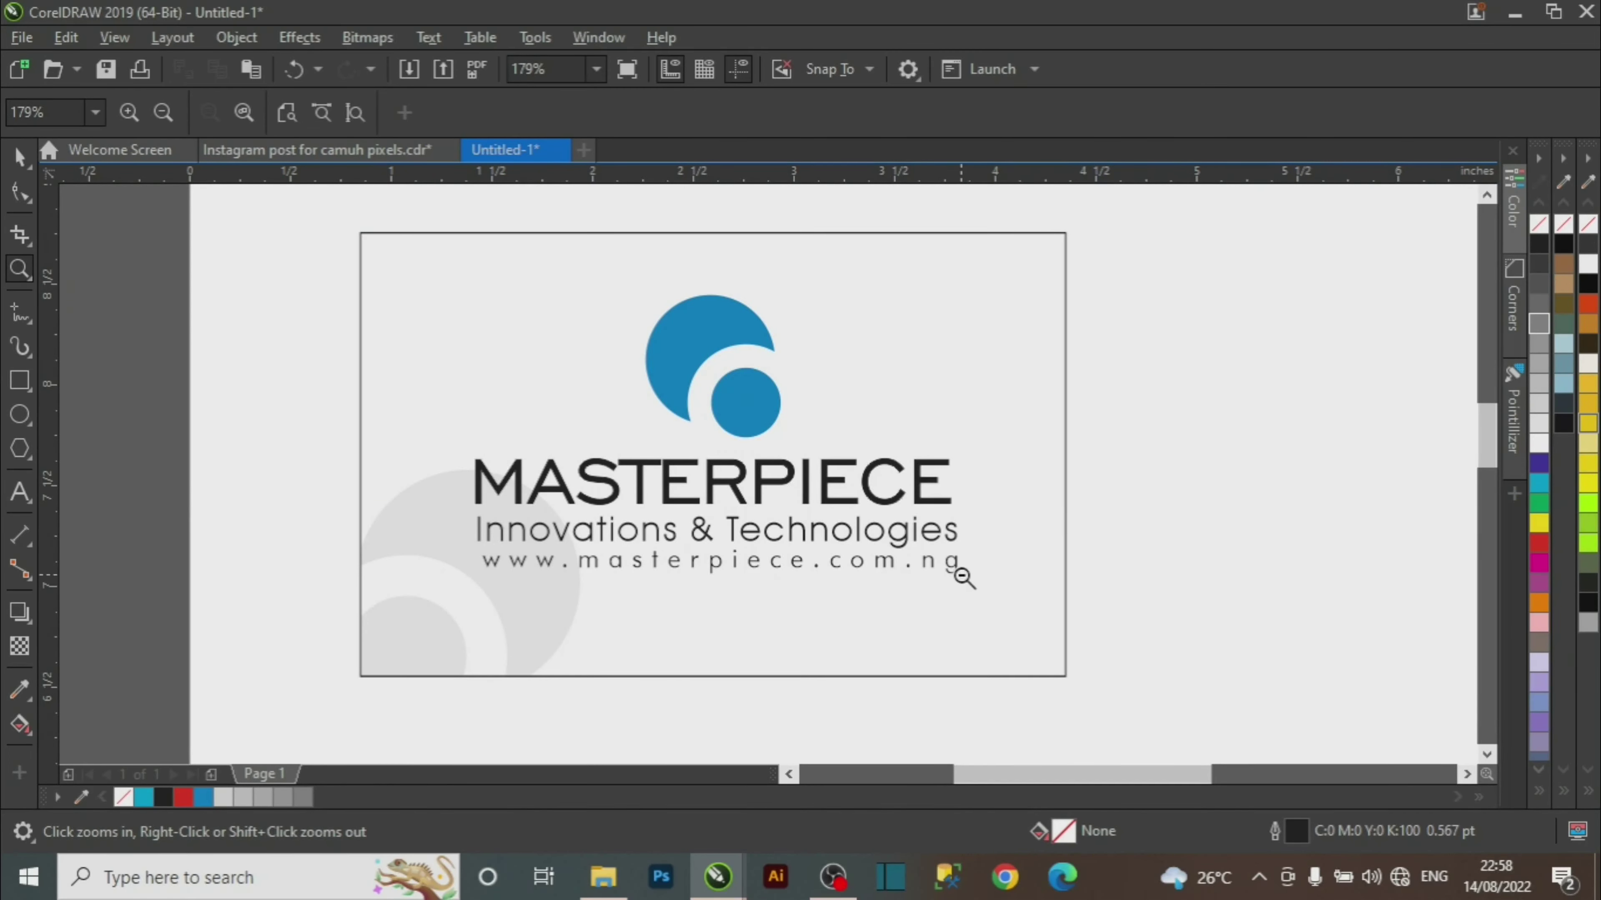
{"action": "right_click", "coordinate": [967, 607]}
{"action": "left_click", "coordinate": [1466, 774]}
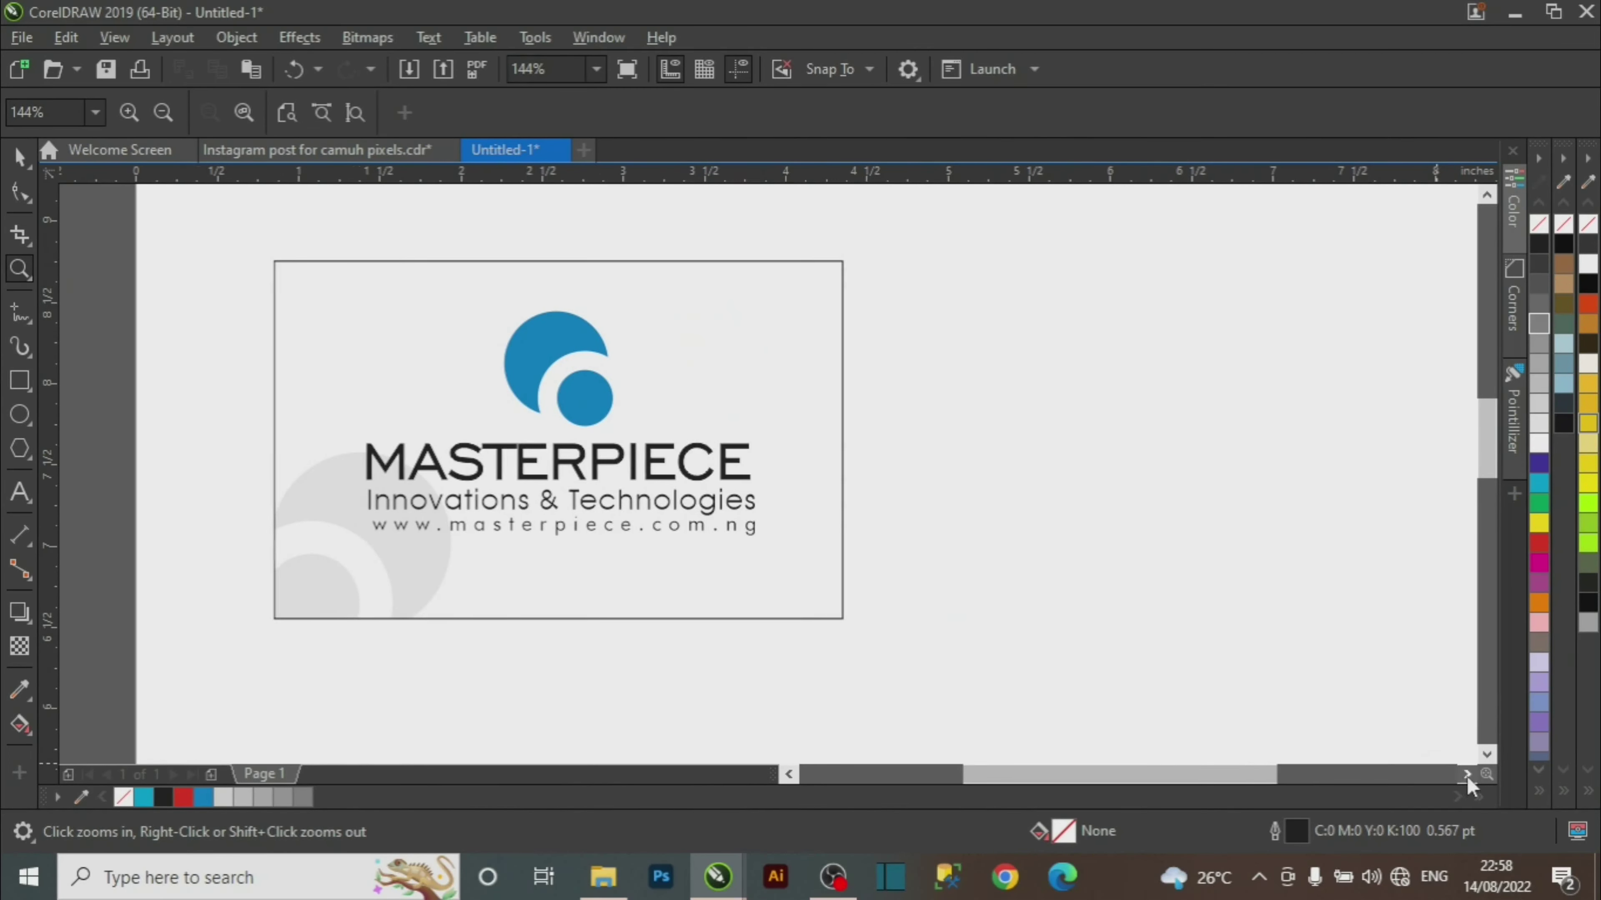
{"action": "key", "text": "space"}
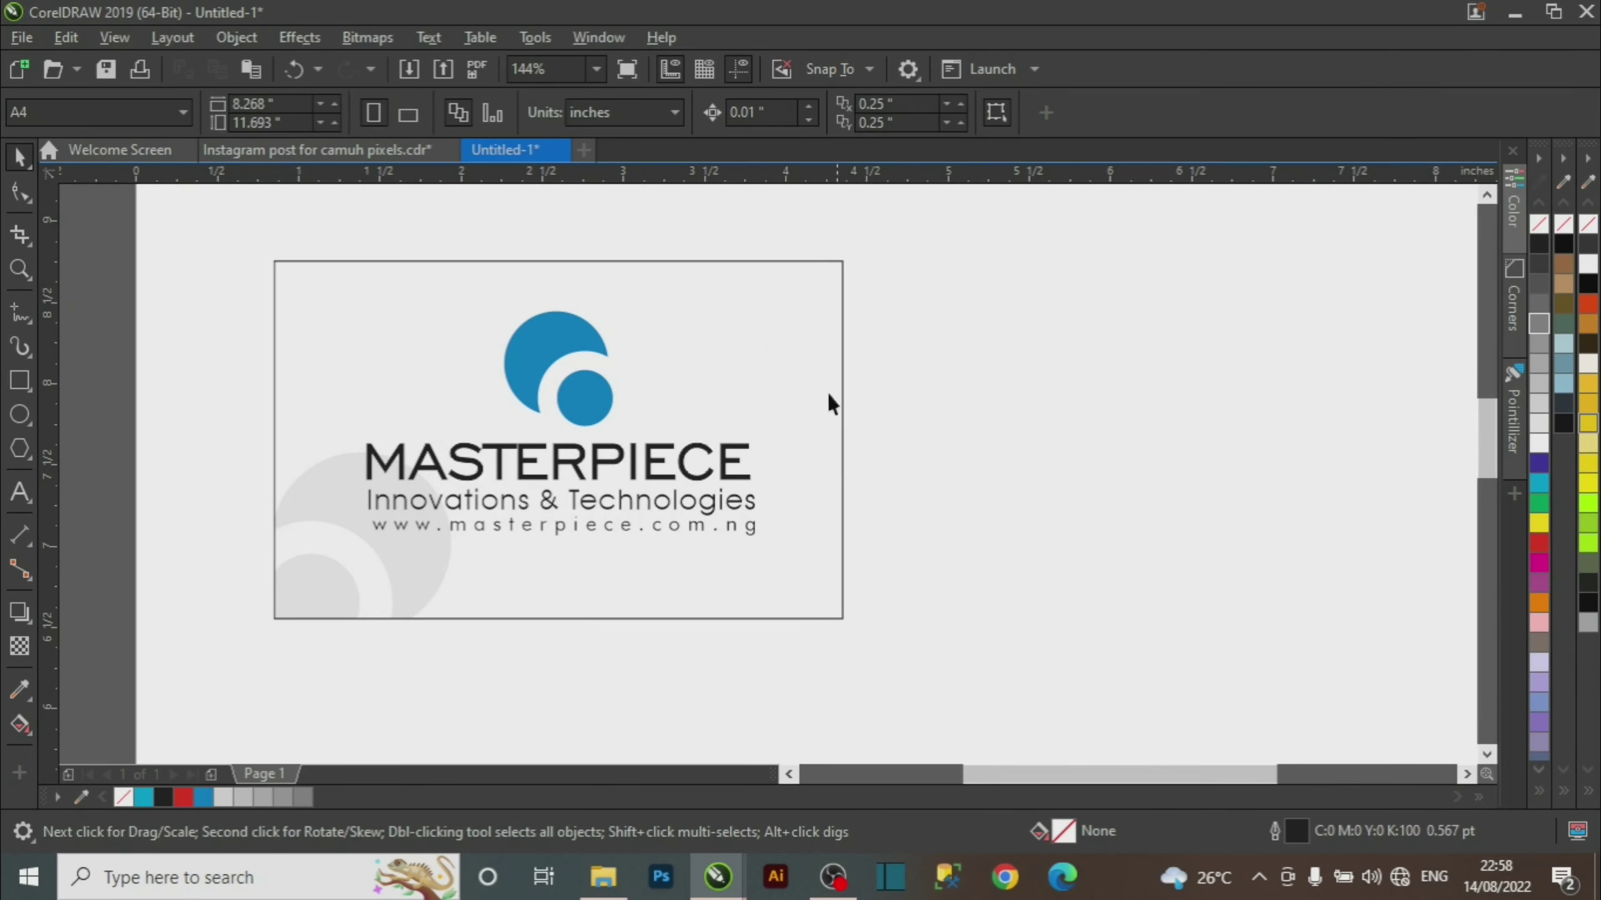
{"action": "left_click", "coordinate": [807, 317]}
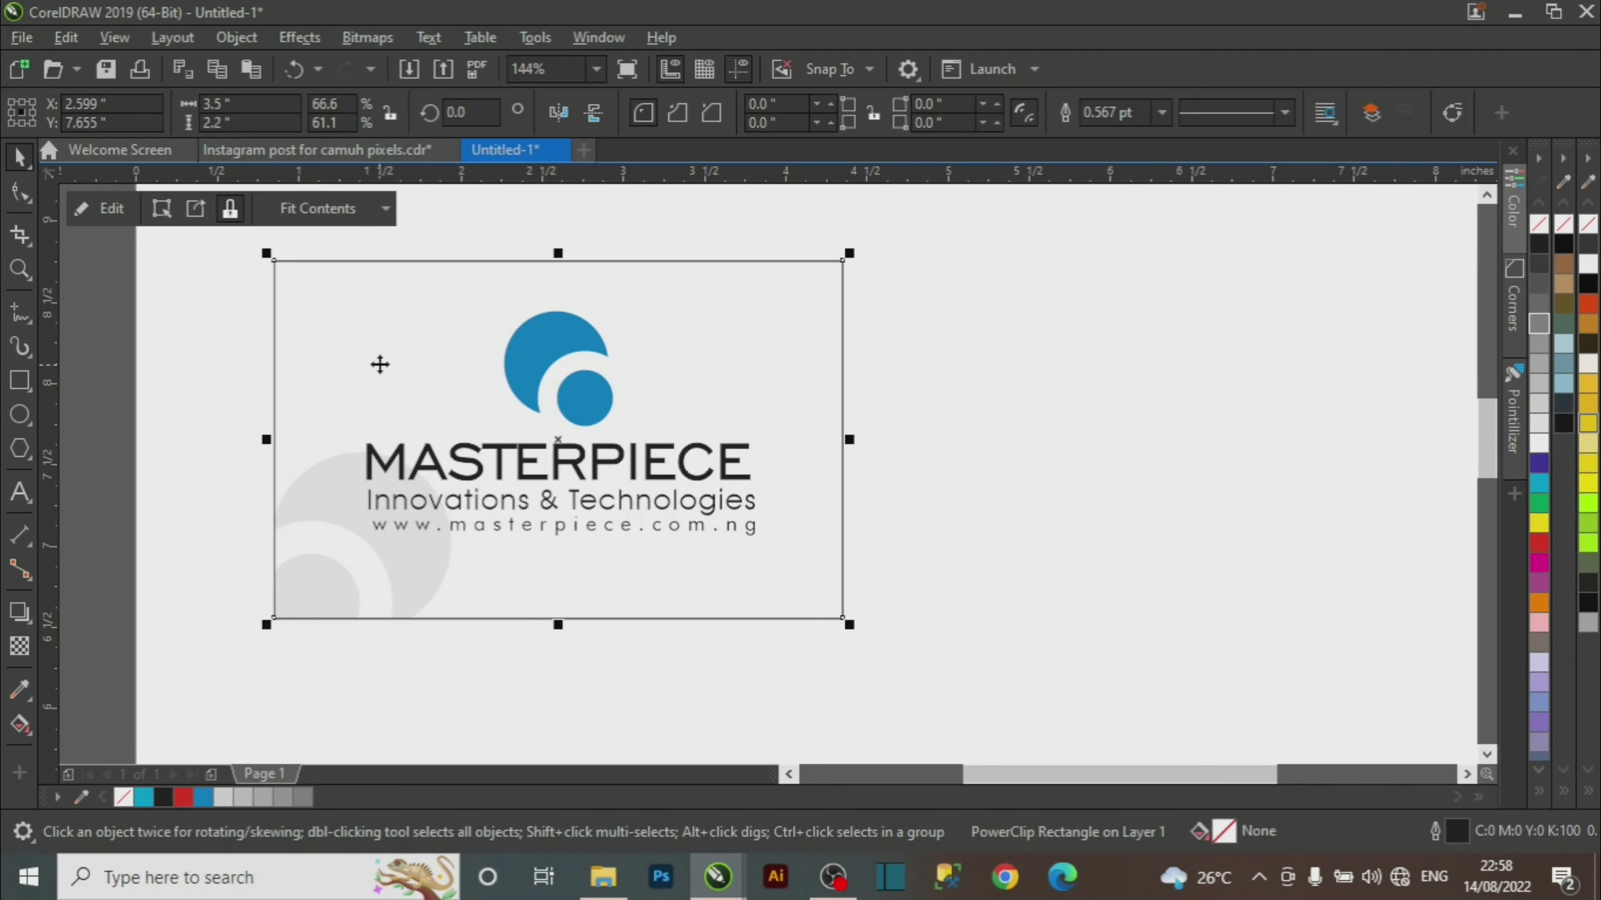
{"action": "left_click_drag", "start_coordinate": [379, 362], "coordinate": [999, 411]}
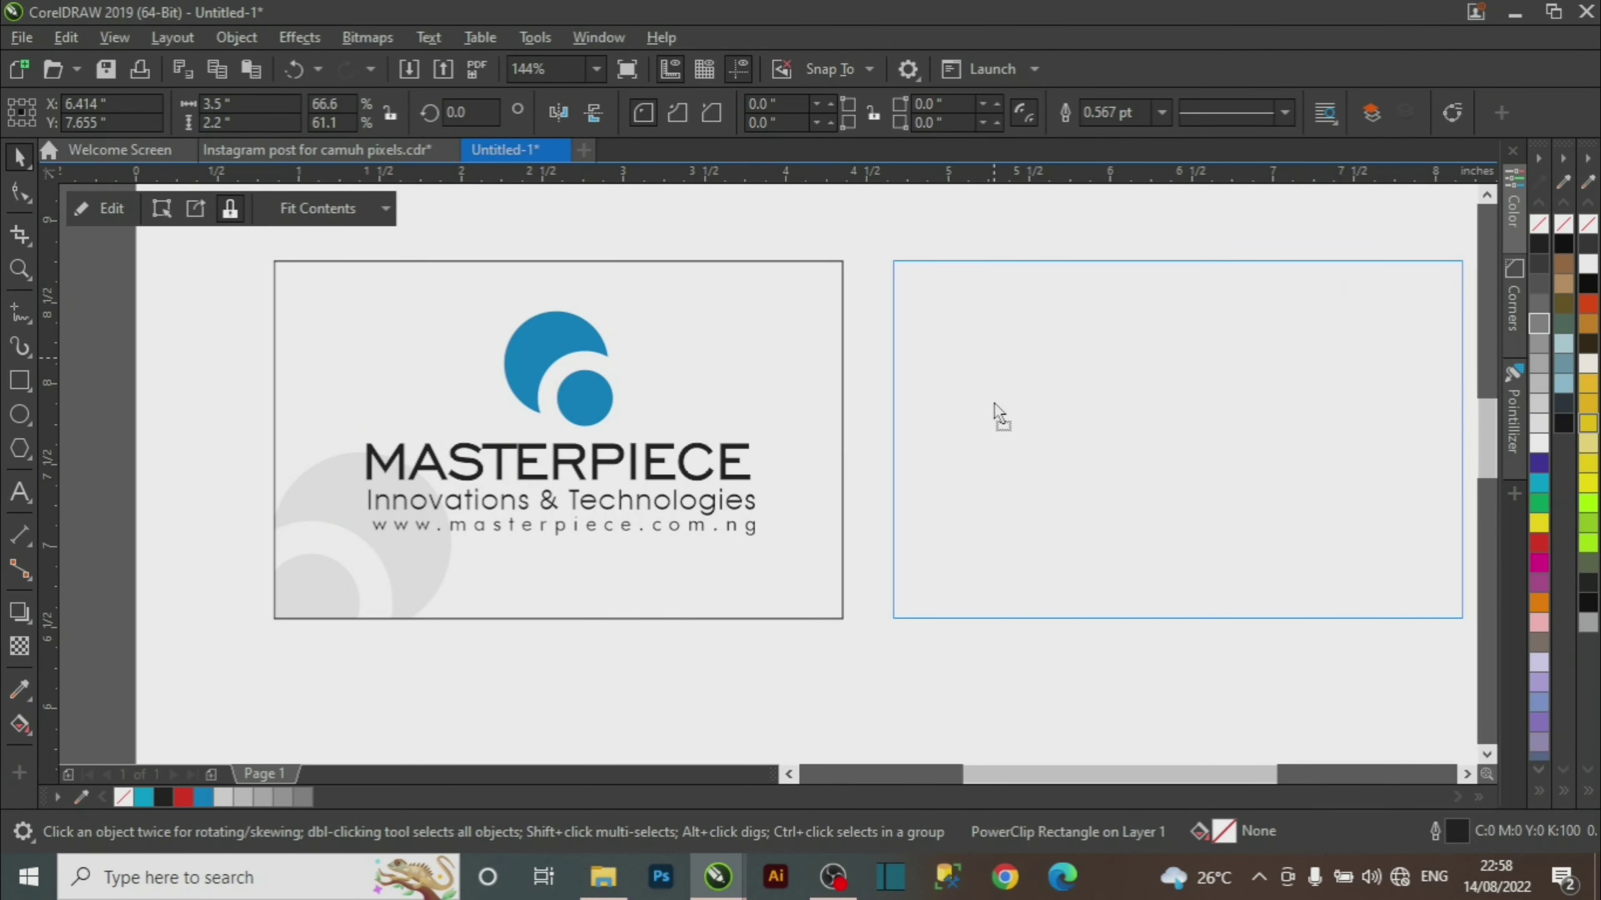
{"action": "left_click_drag", "start_coordinate": [995, 403], "coordinate": [972, 395]}
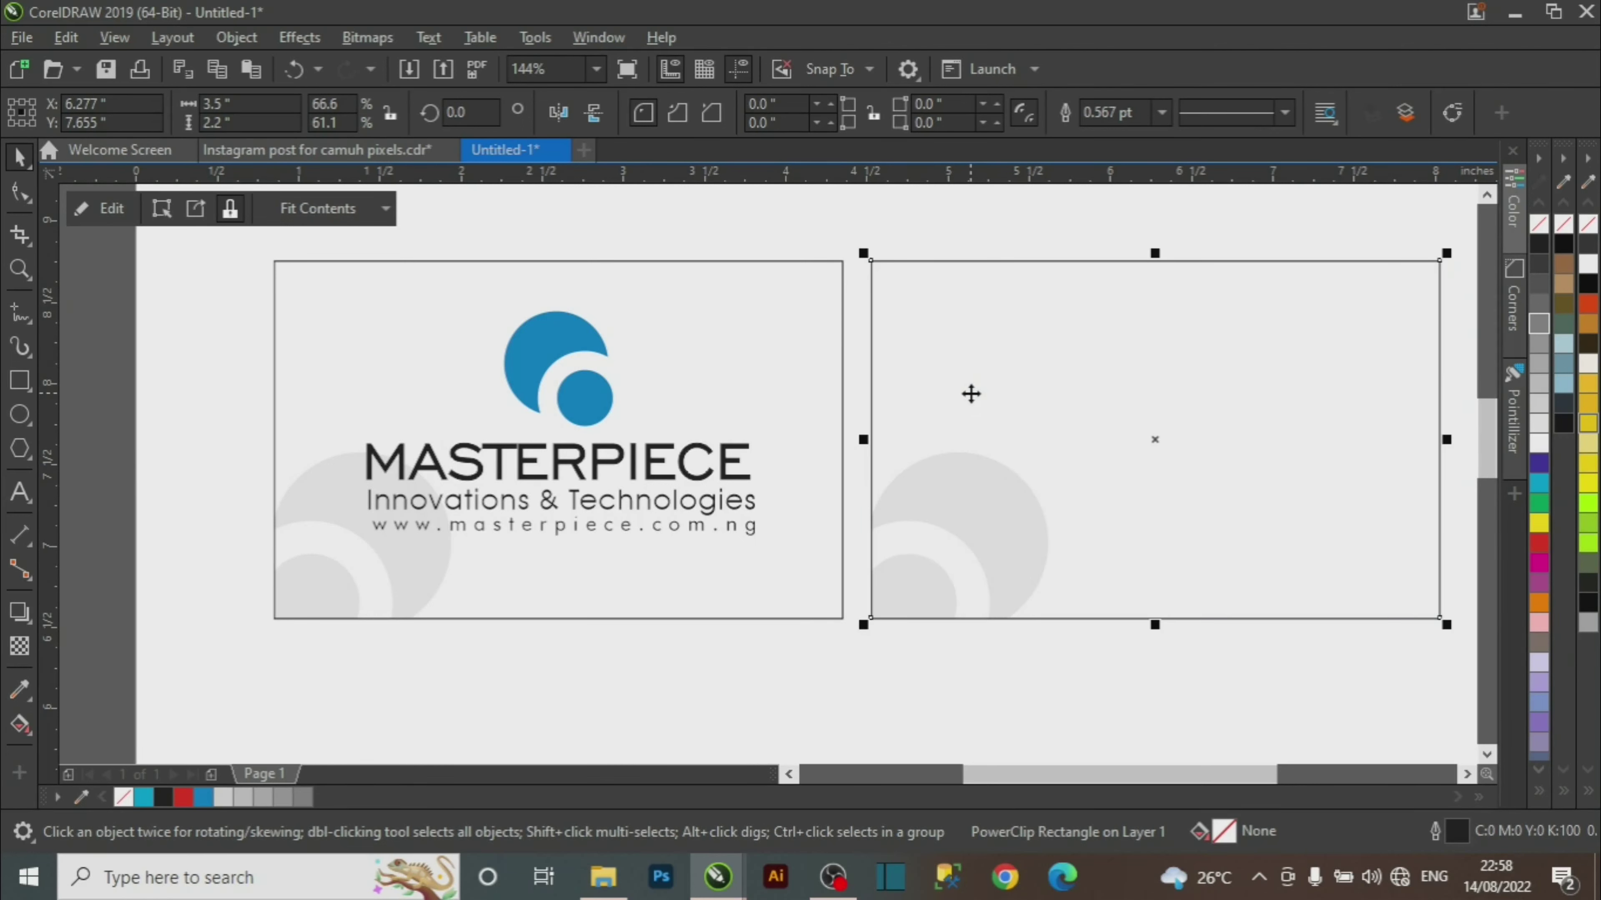
{"action": "left_click", "coordinate": [1136, 705]}
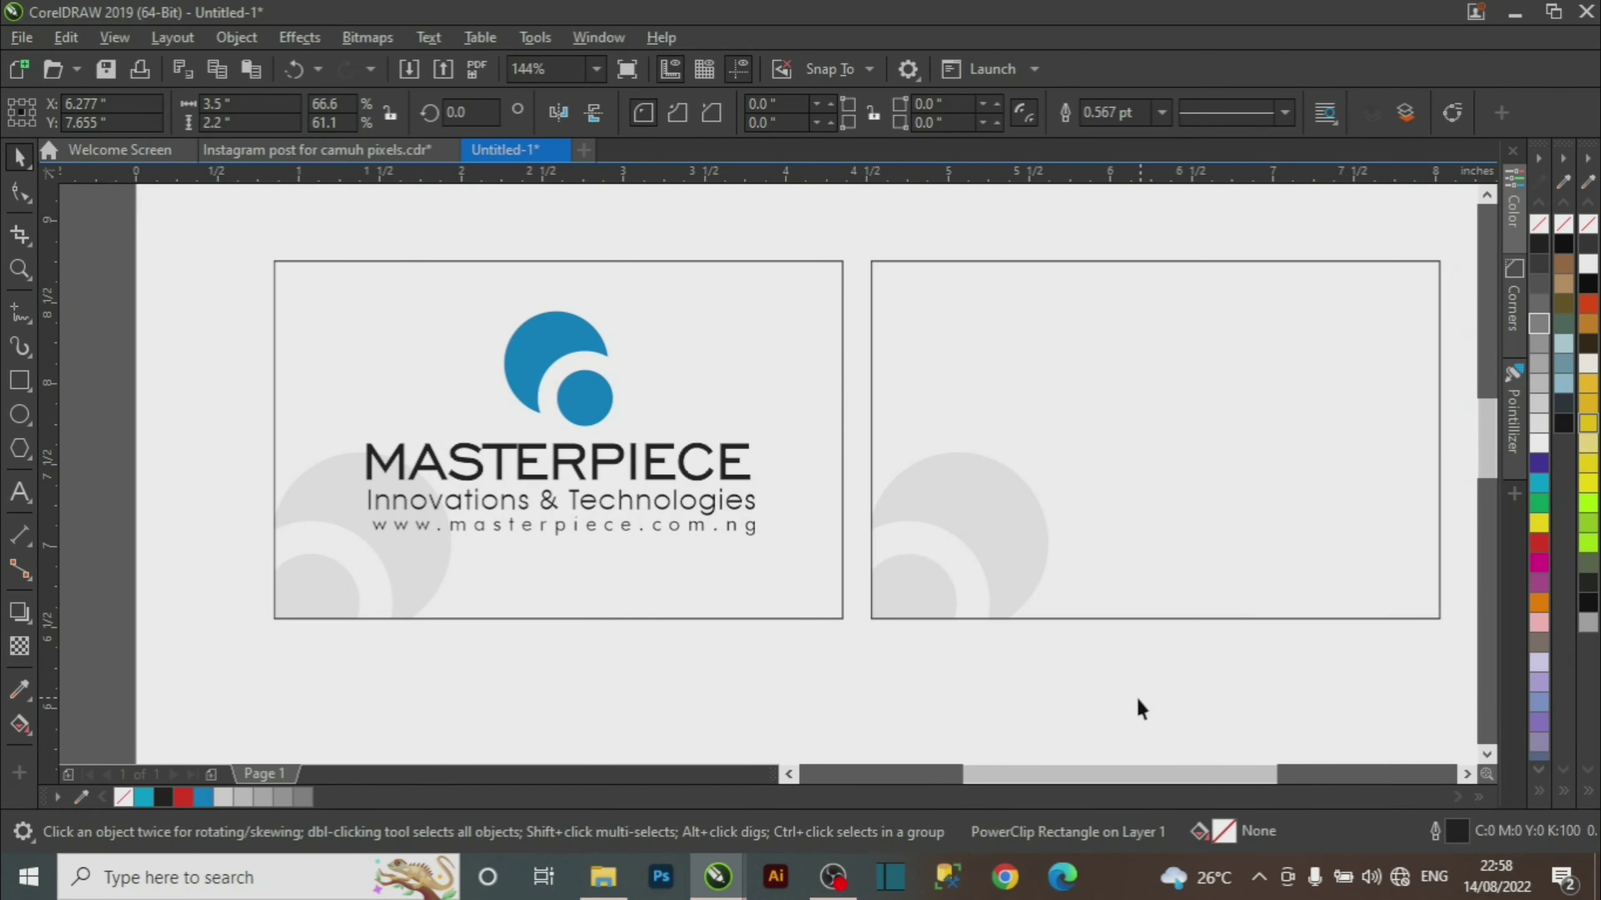
Select the new back card and check its PowerClip contents options without changing anything.
{"action": "left_click", "coordinate": [1045, 526]}
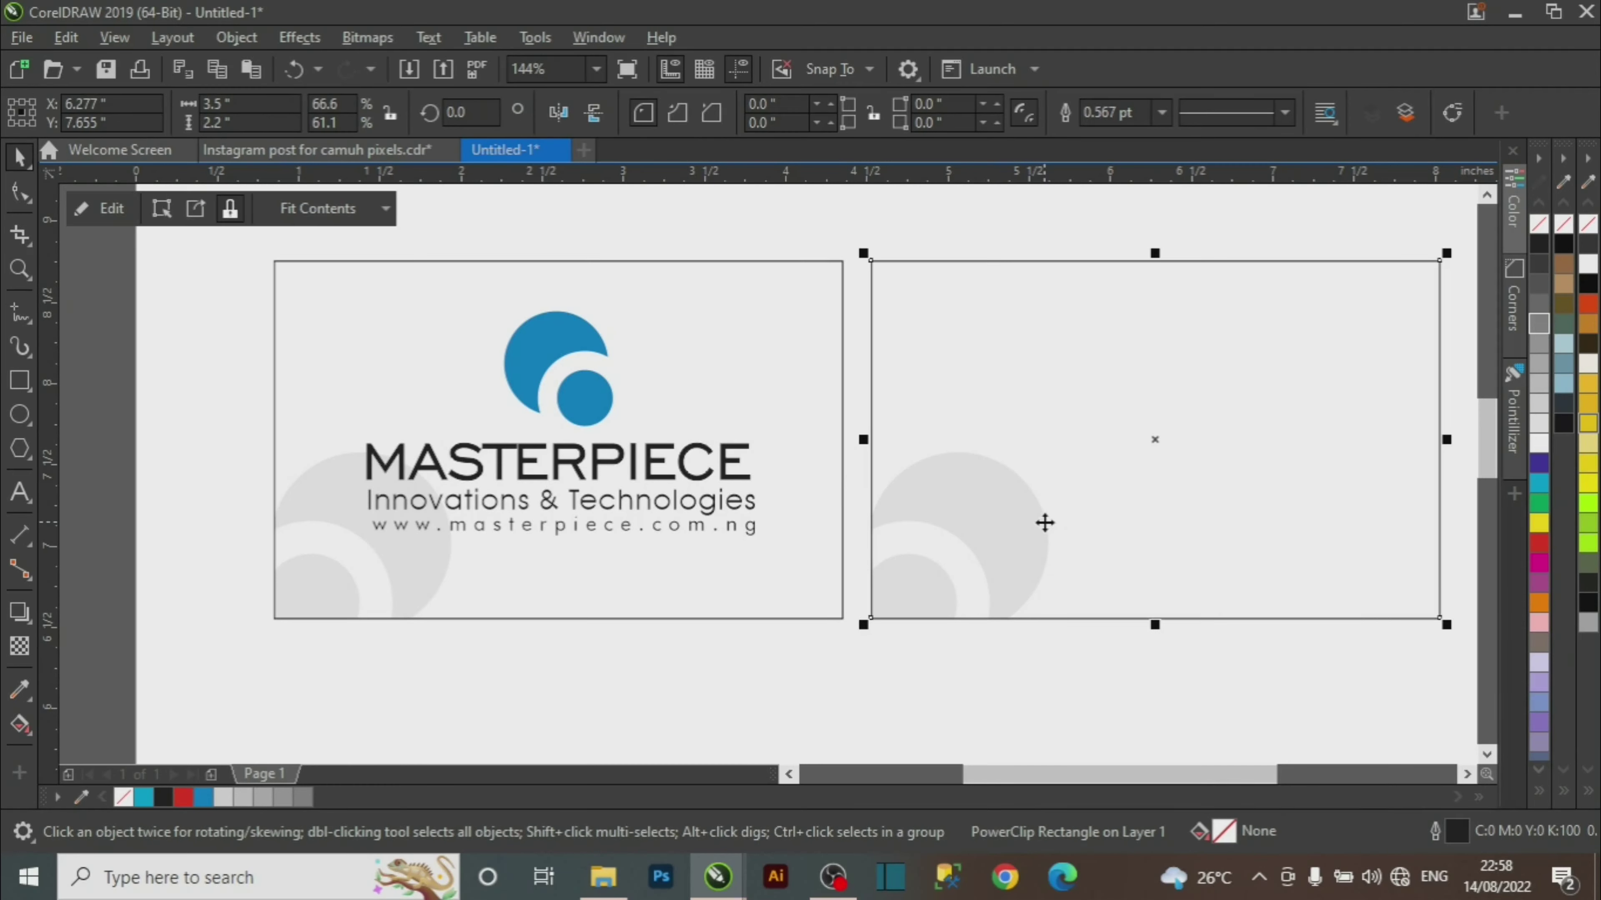
{"action": "left_click", "coordinate": [965, 725]}
{"action": "left_click", "coordinate": [973, 548]}
{"action": "right_click", "coordinate": [1015, 520]}
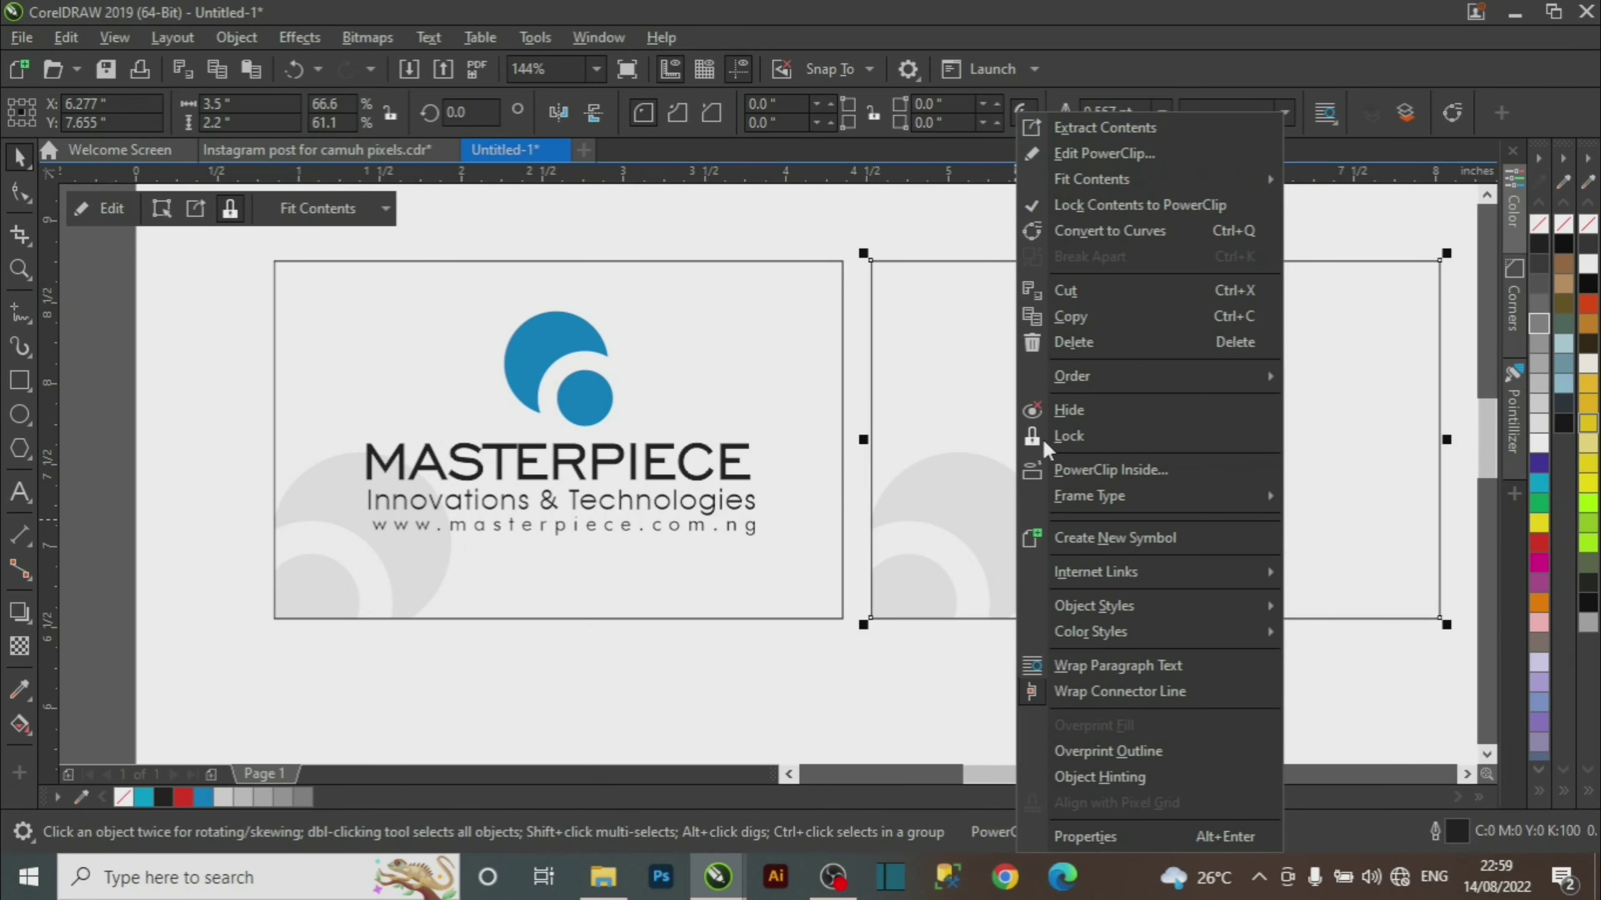
{"action": "left_click", "coordinate": [901, 682]}
{"action": "left_click", "coordinate": [1151, 703]}
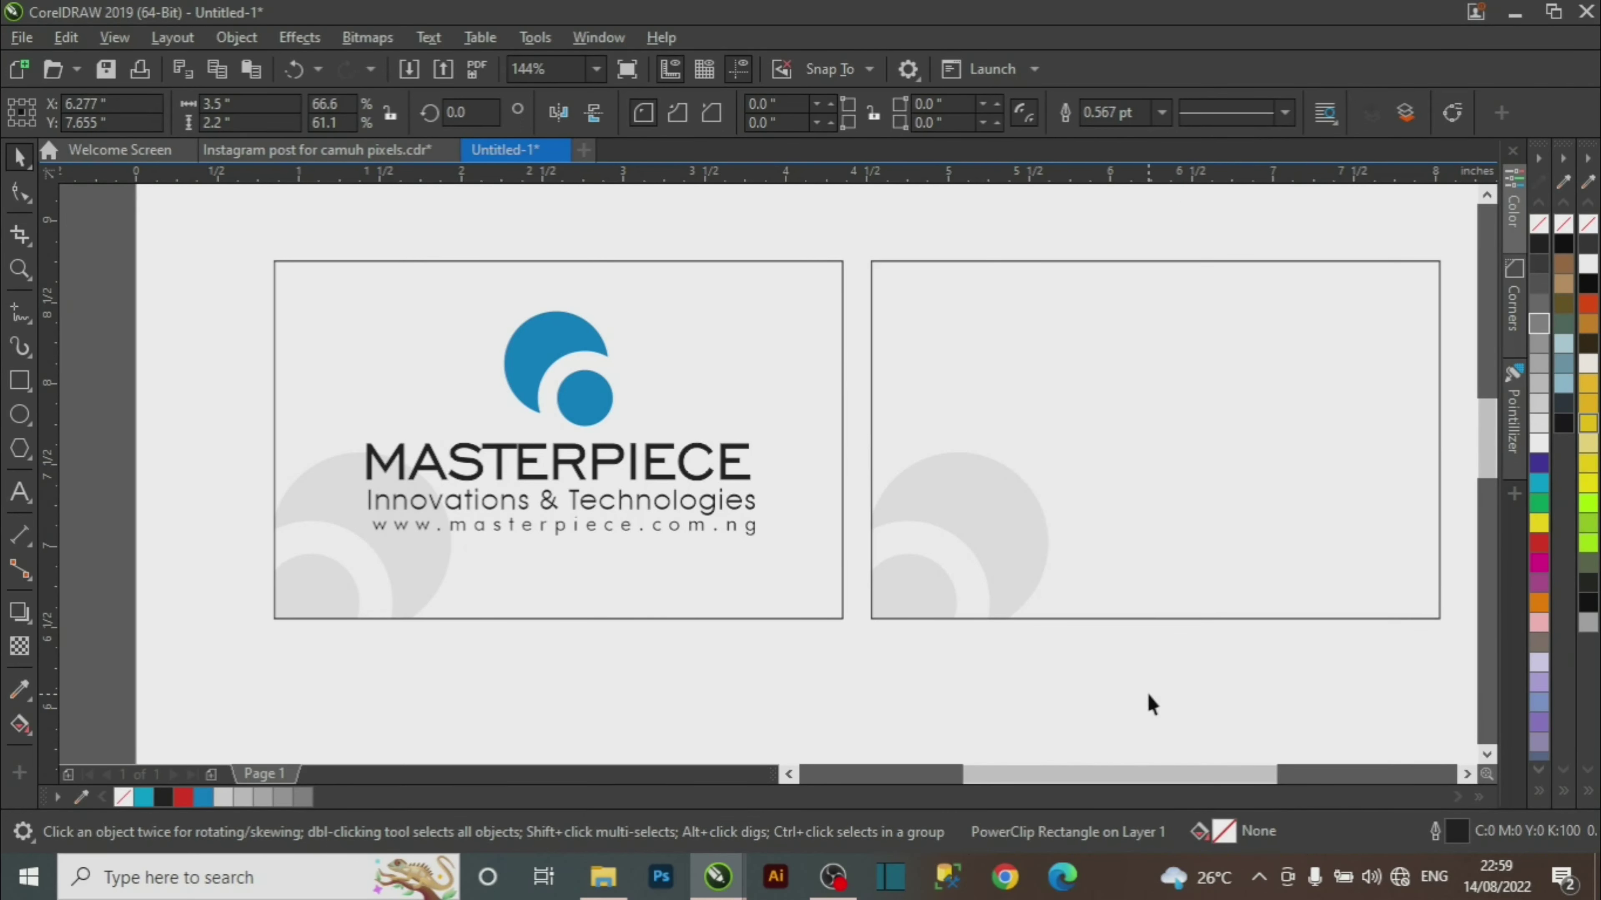
{"action": "left_click", "coordinate": [1159, 527]}
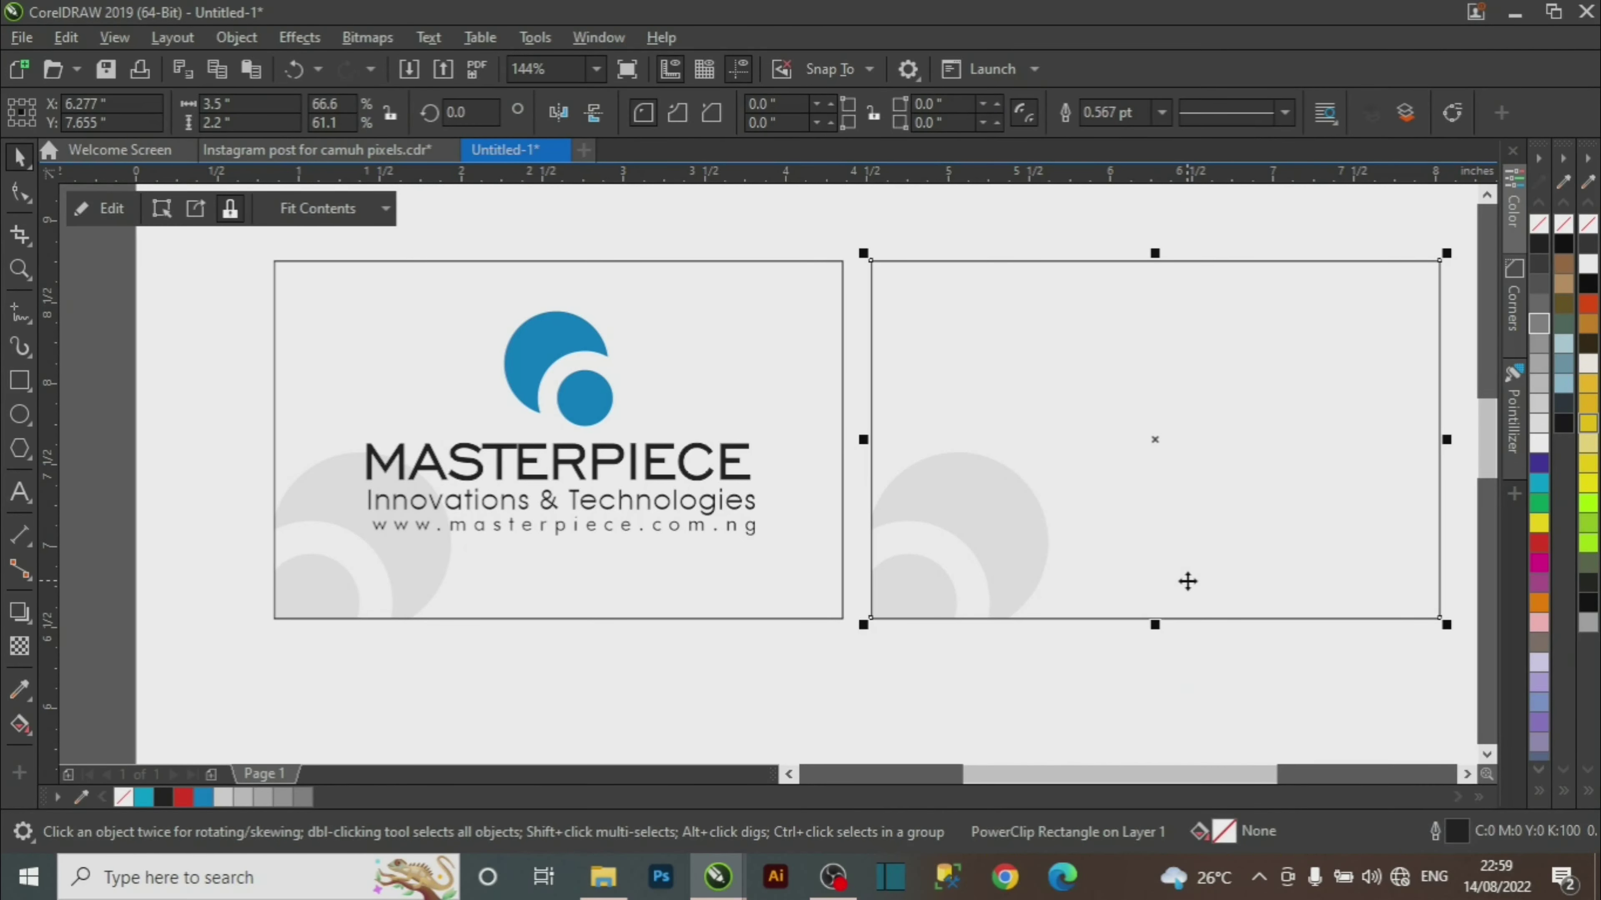
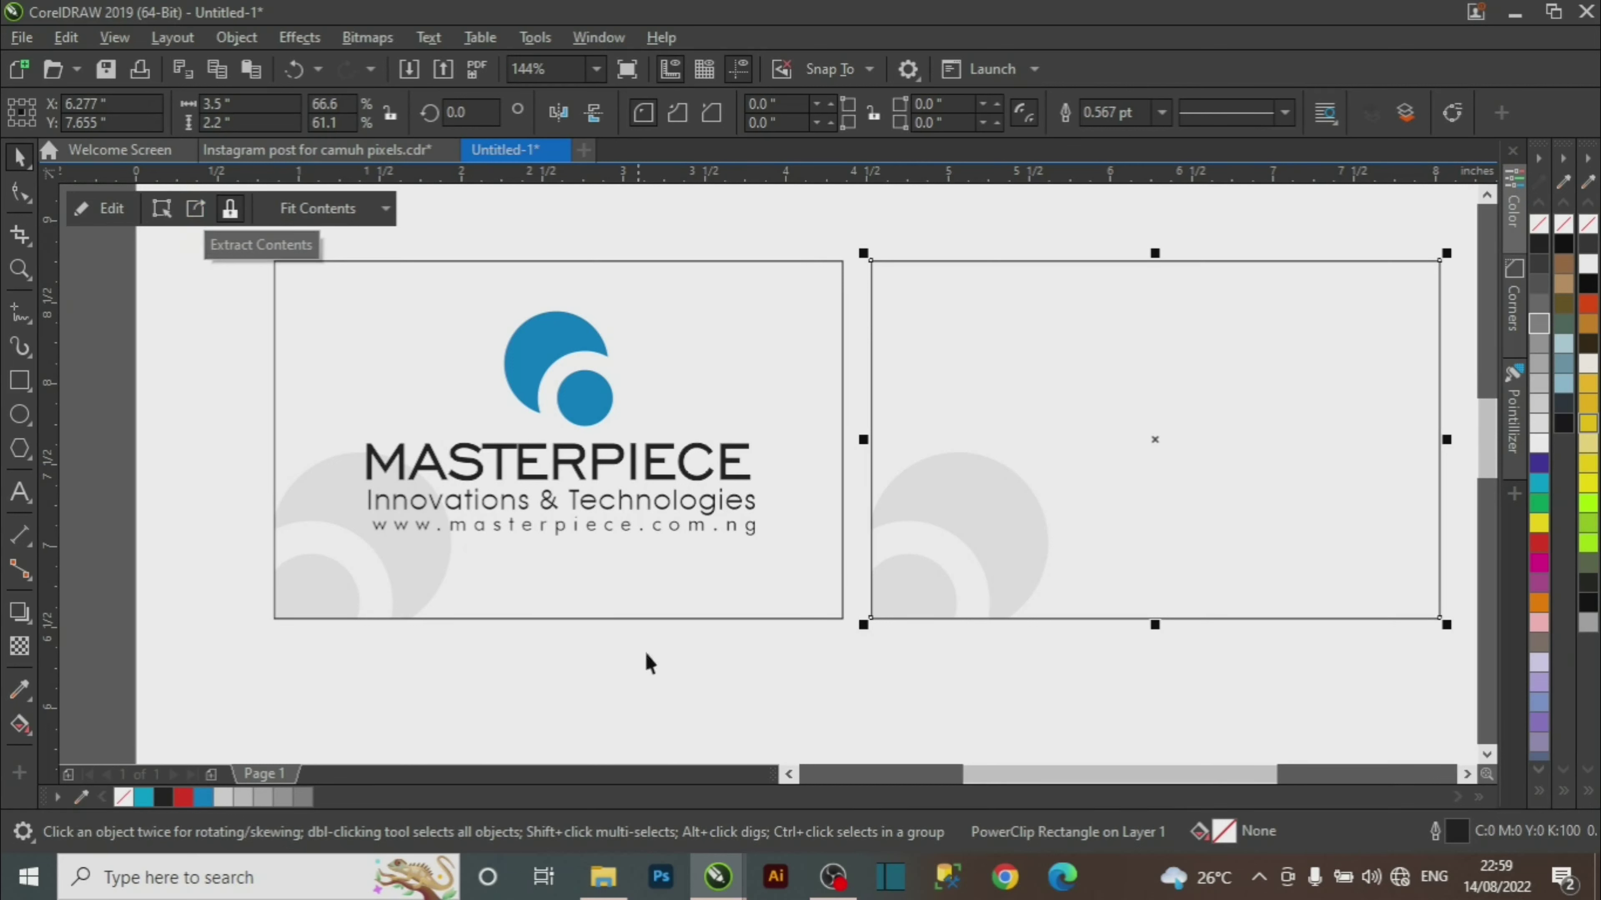
Extract the back card's PowerClip contents and delete the grey circle.
{"action": "left_click", "coordinate": [1007, 715]}
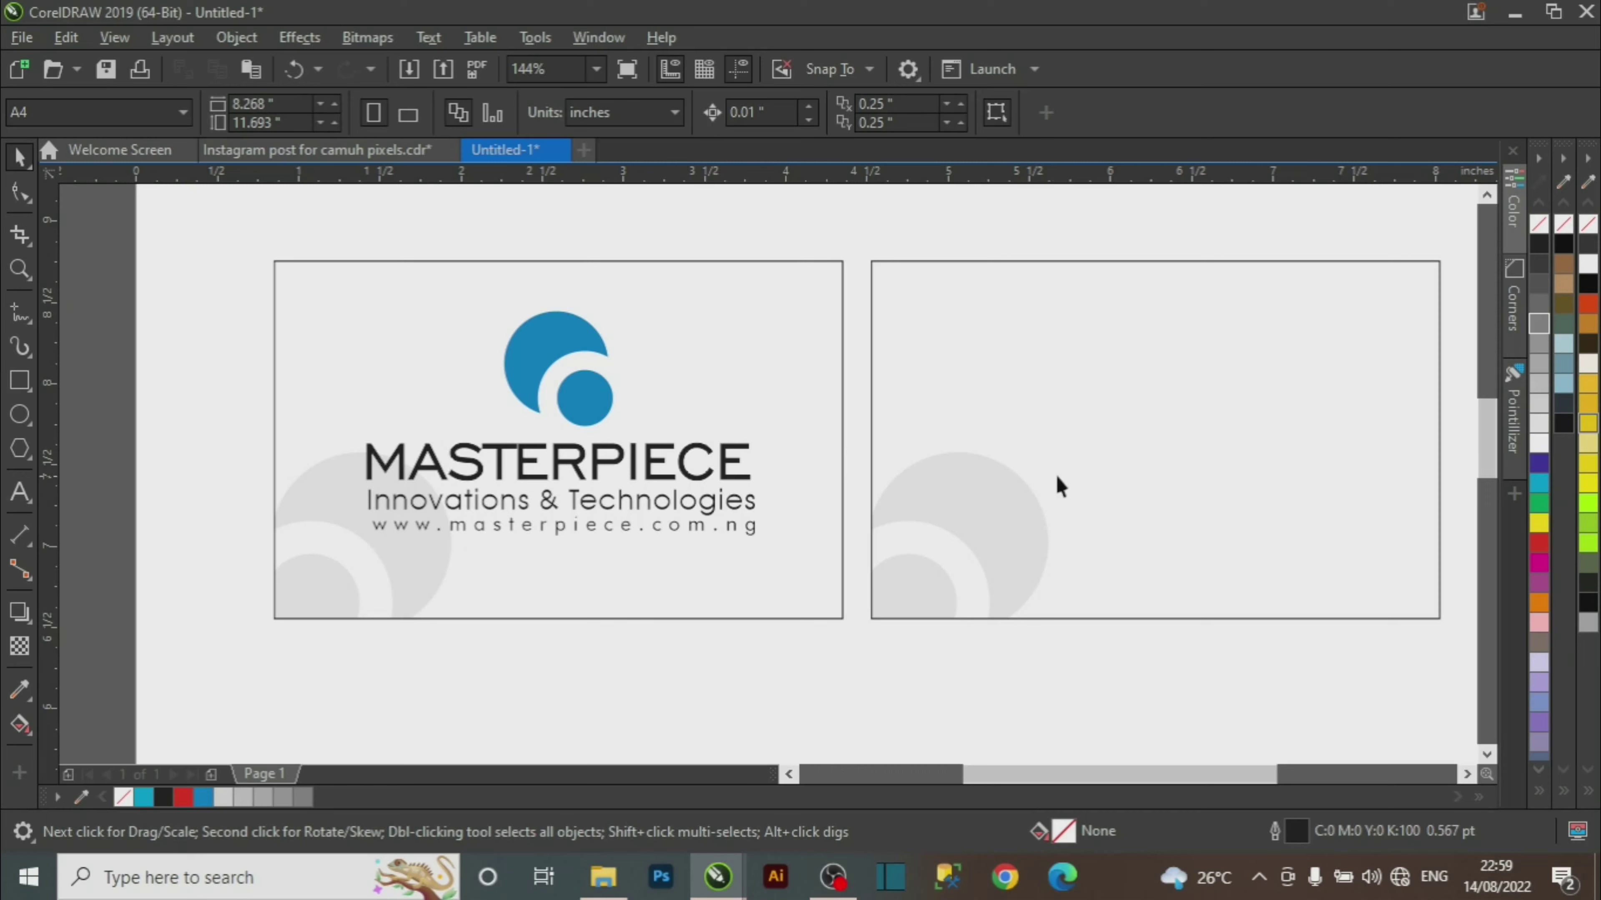
{"action": "left_click", "coordinate": [1092, 463]}
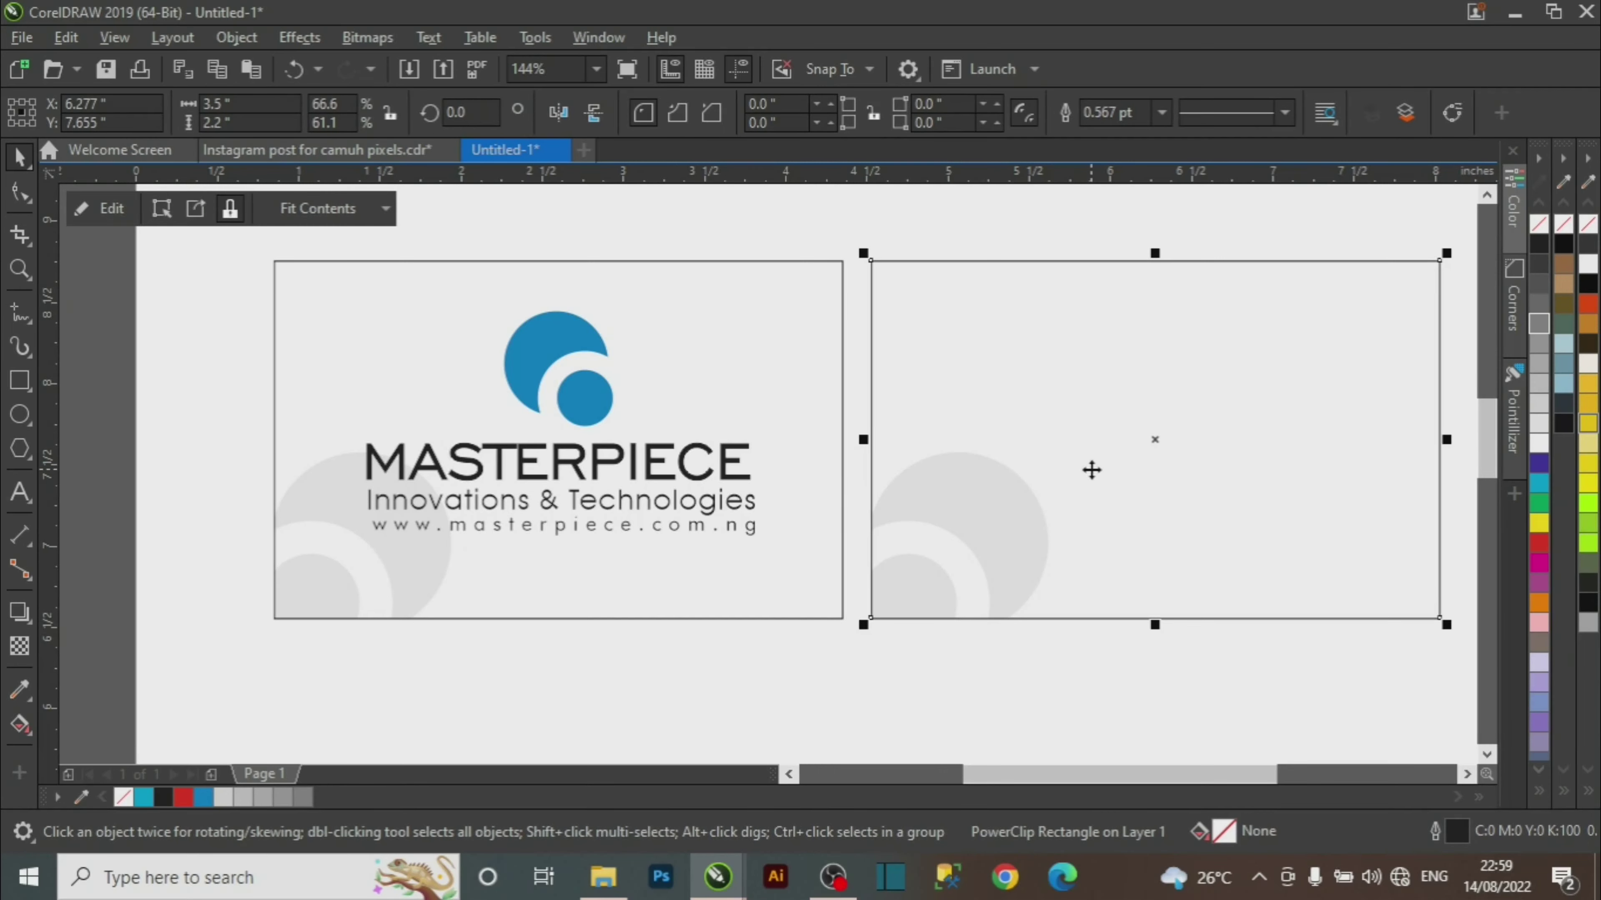
{"action": "right_click", "coordinate": [1092, 470]}
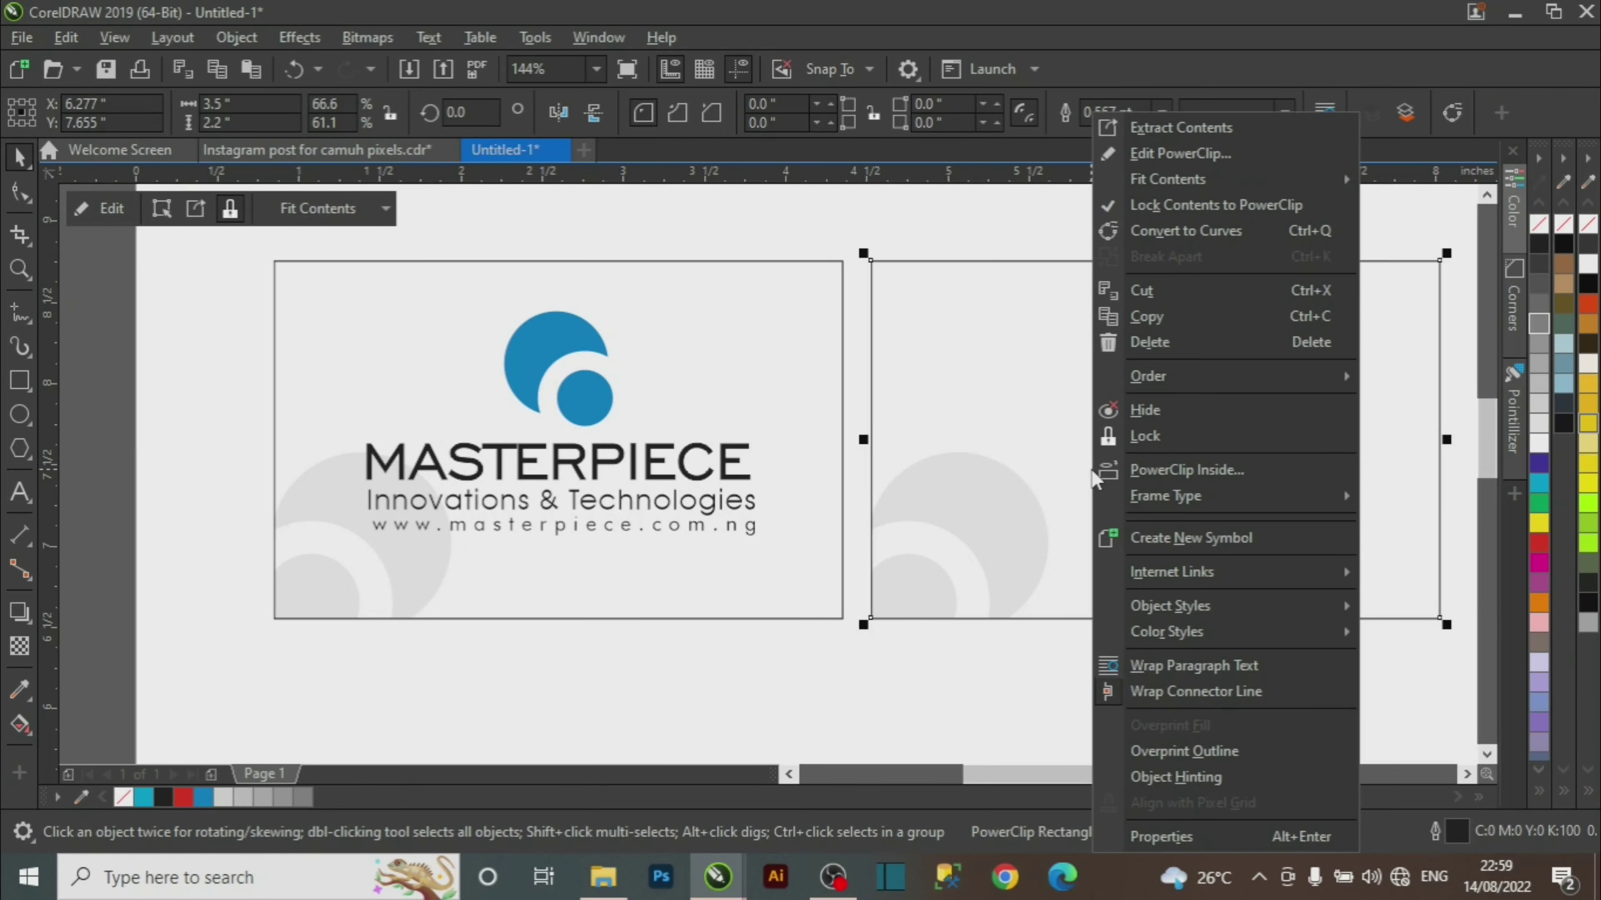
{"action": "left_click", "coordinate": [1219, 129]}
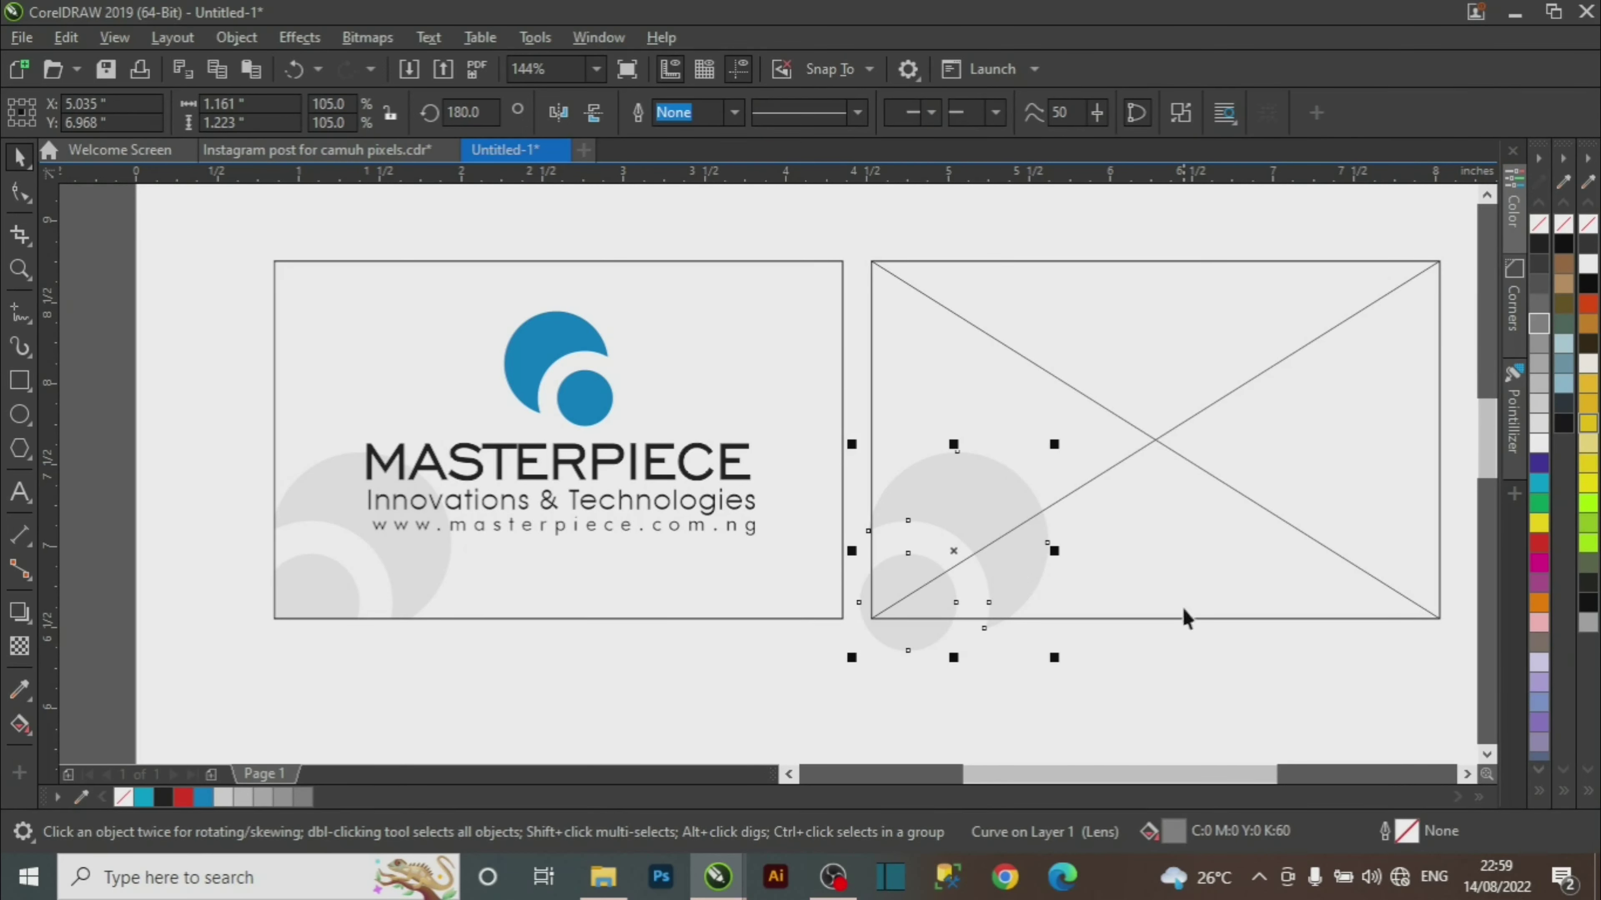
{"action": "left_click", "coordinate": [1059, 706]}
{"action": "left_click", "coordinate": [918, 649]}
{"action": "key", "text": "Delete"}
Remove the PowerClip frame so the back card is a plain empty rectangle.
{"action": "left_click", "coordinate": [1137, 434]}
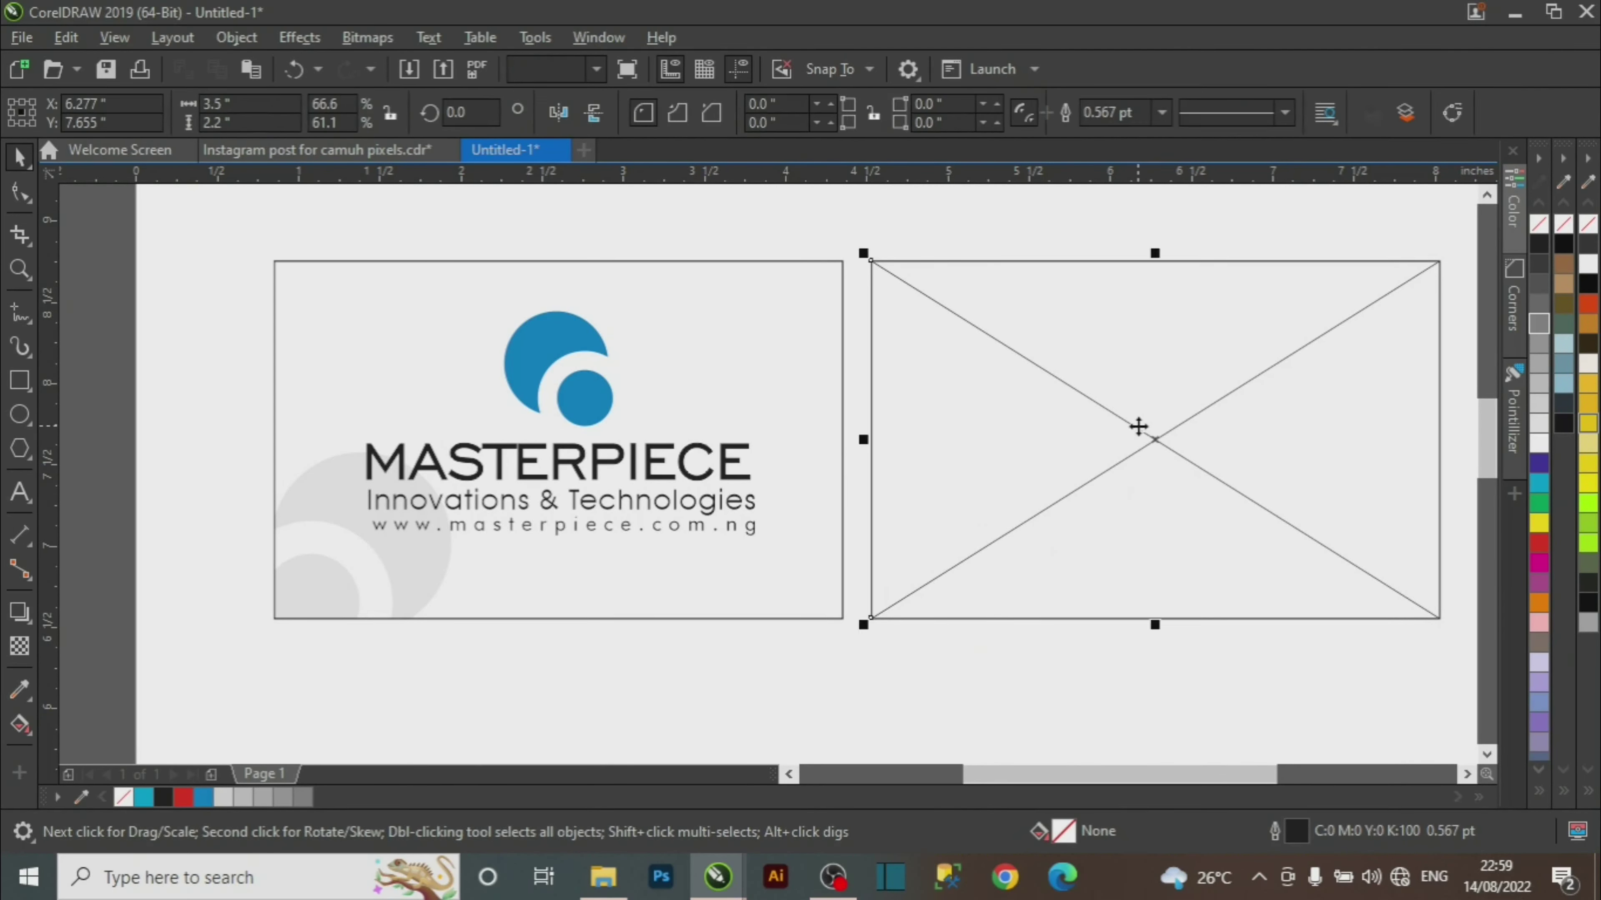
{"action": "right_click", "coordinate": [1137, 434]}
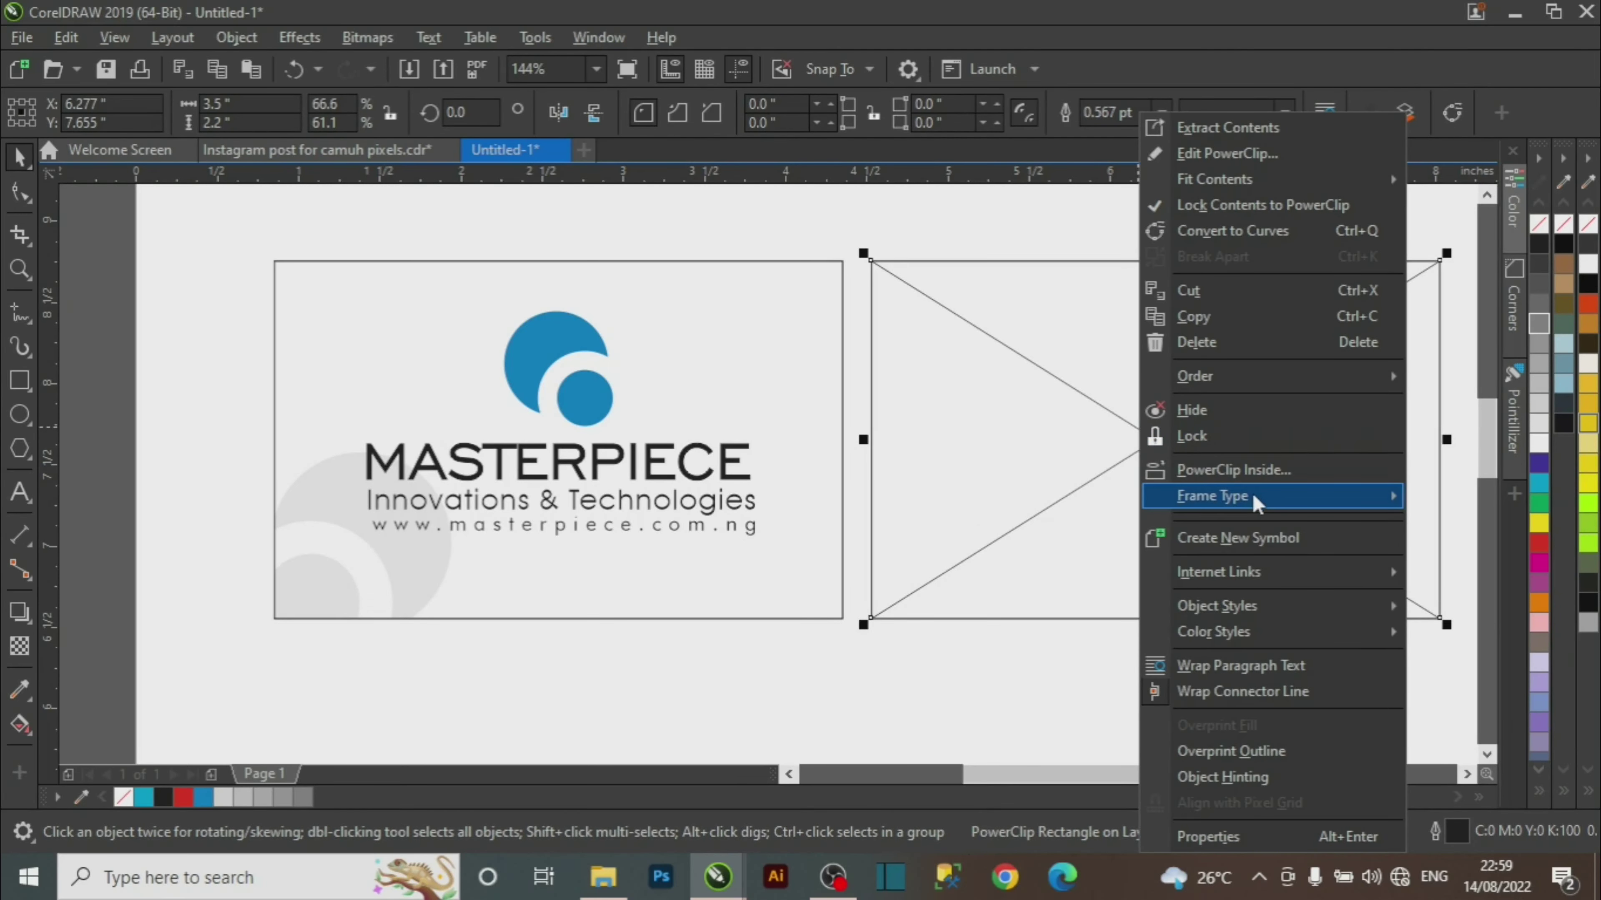
{"action": "mouse_move", "coordinate": [1258, 502]}
{"action": "left_click", "coordinate": [970, 560]}
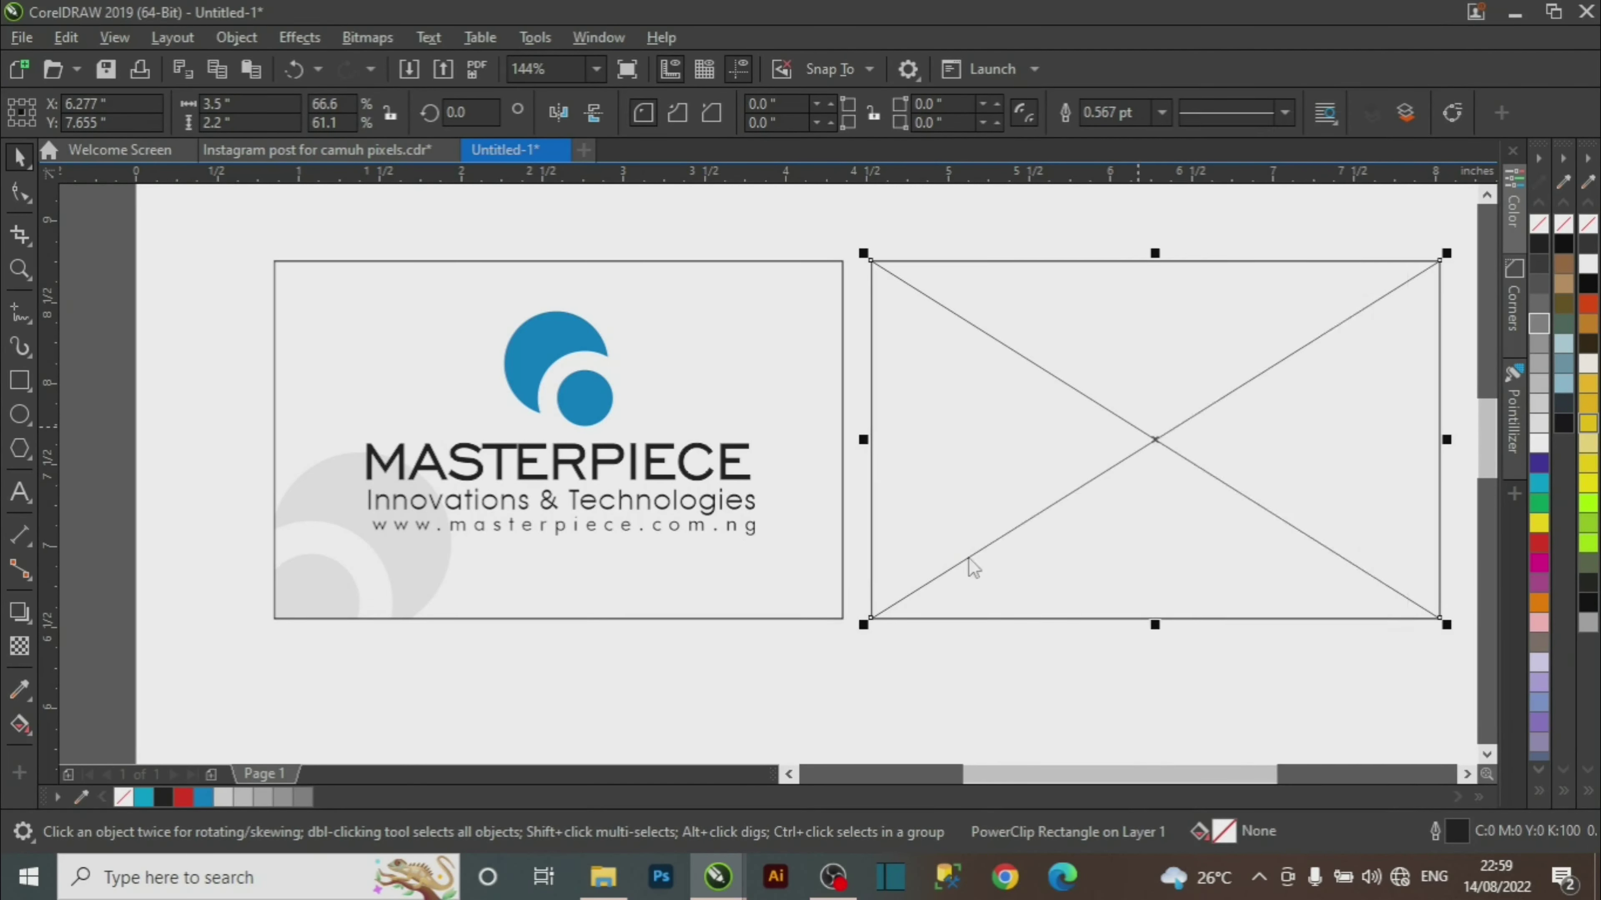
{"action": "left_click", "coordinate": [1054, 717]}
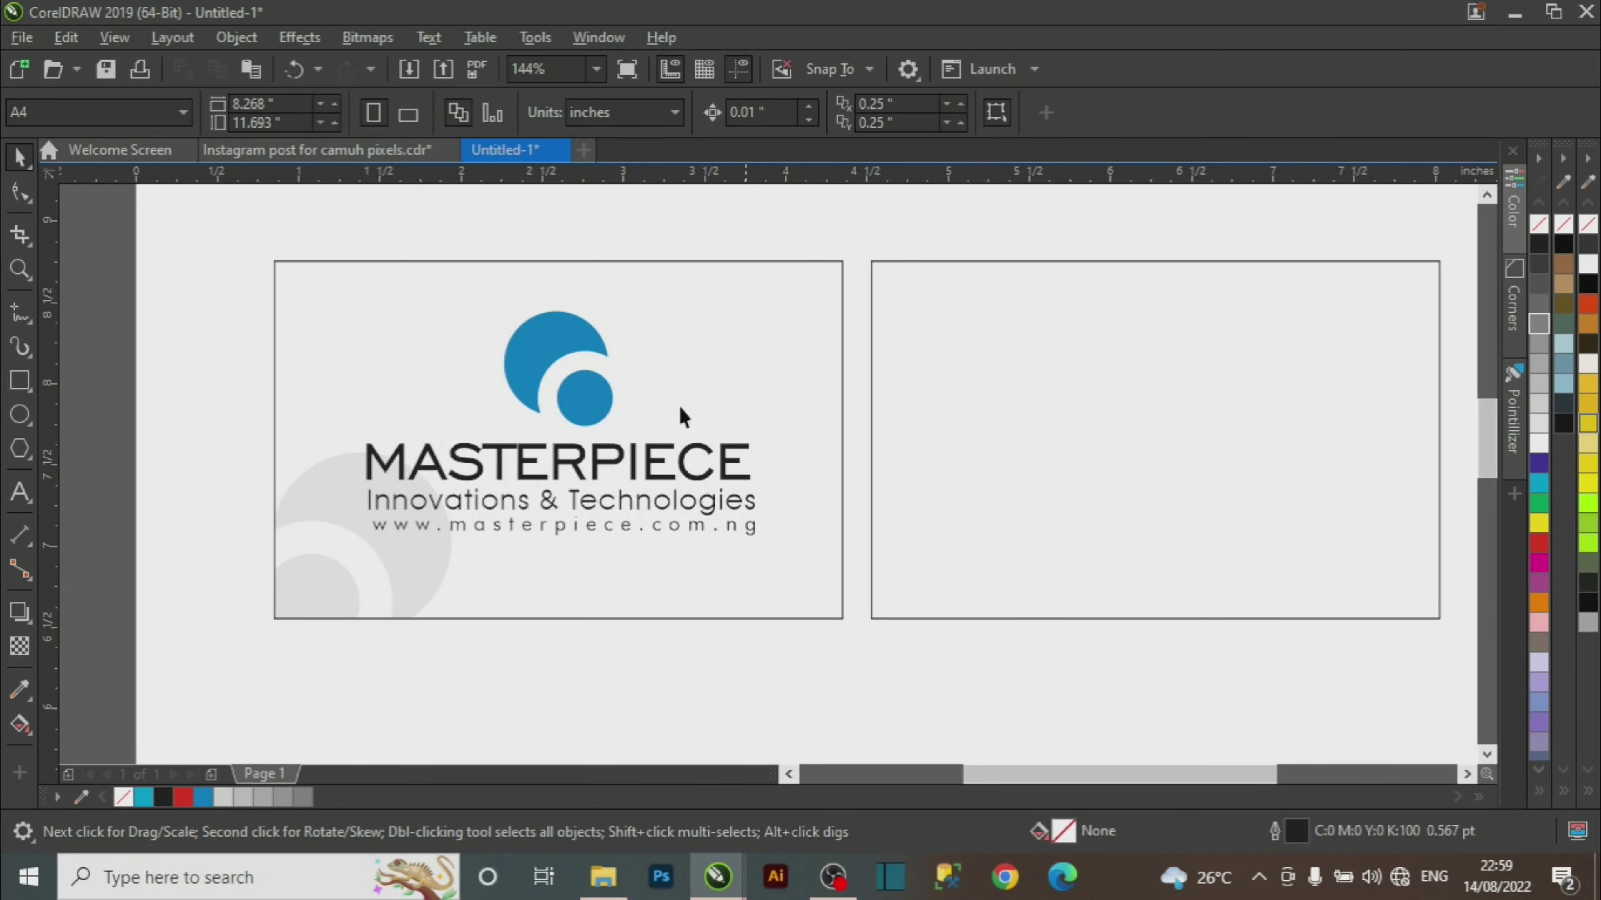
{"action": "left_click", "coordinate": [375, 152]}
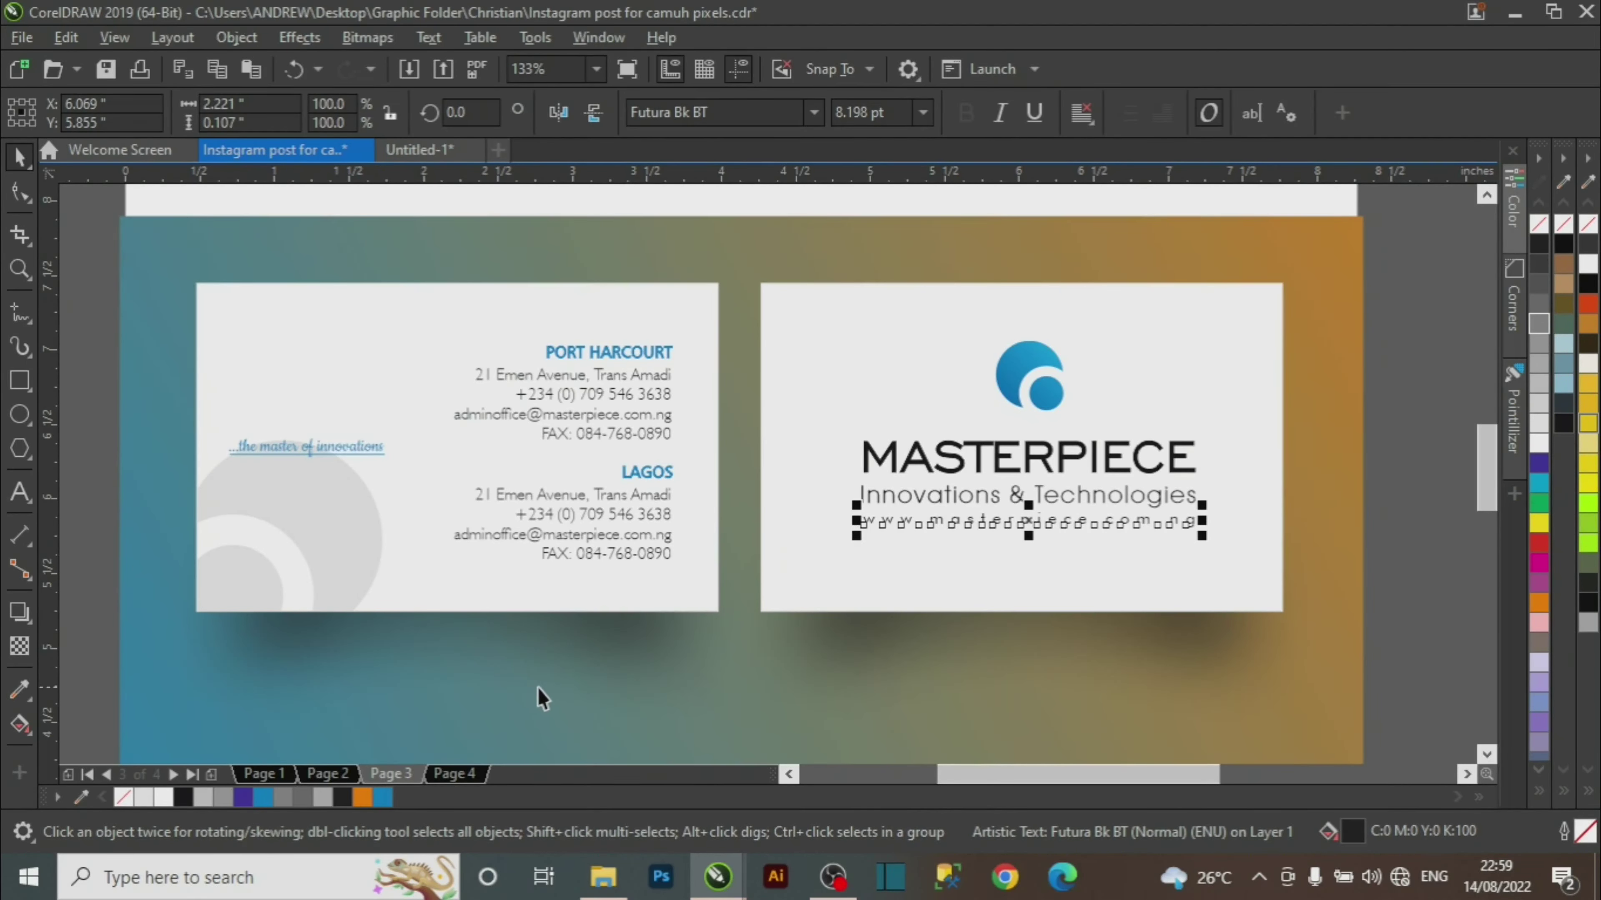
Deselect the website text in the Instagram post reference file, then return to Untitled-1.
{"action": "left_click", "coordinate": [1389, 470]}
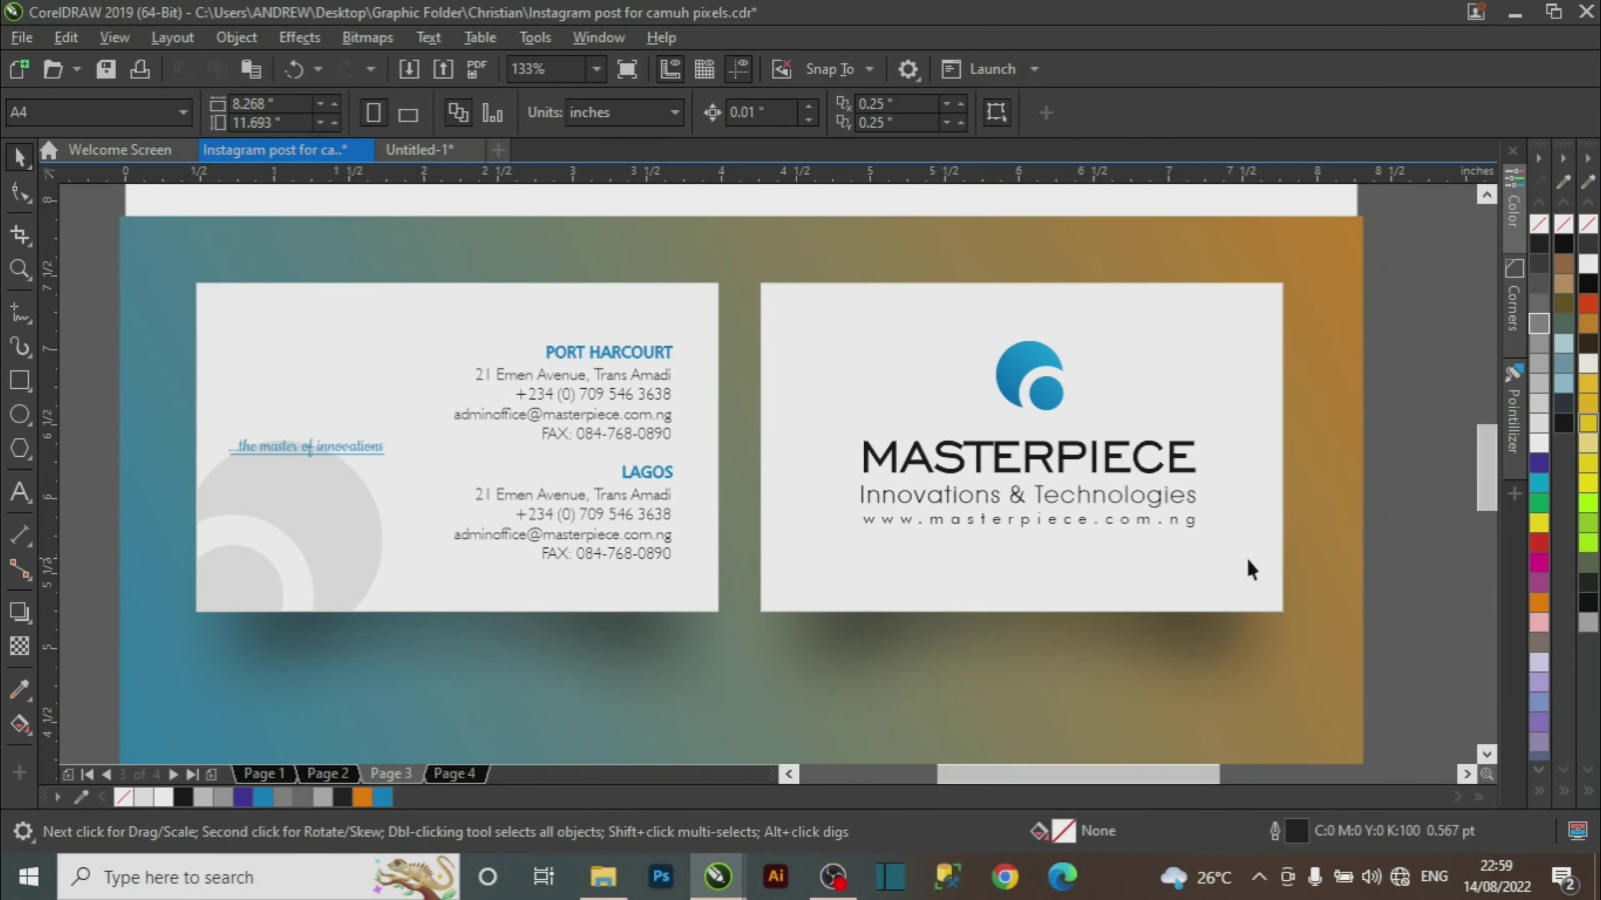
{"action": "left_click", "coordinate": [427, 150]}
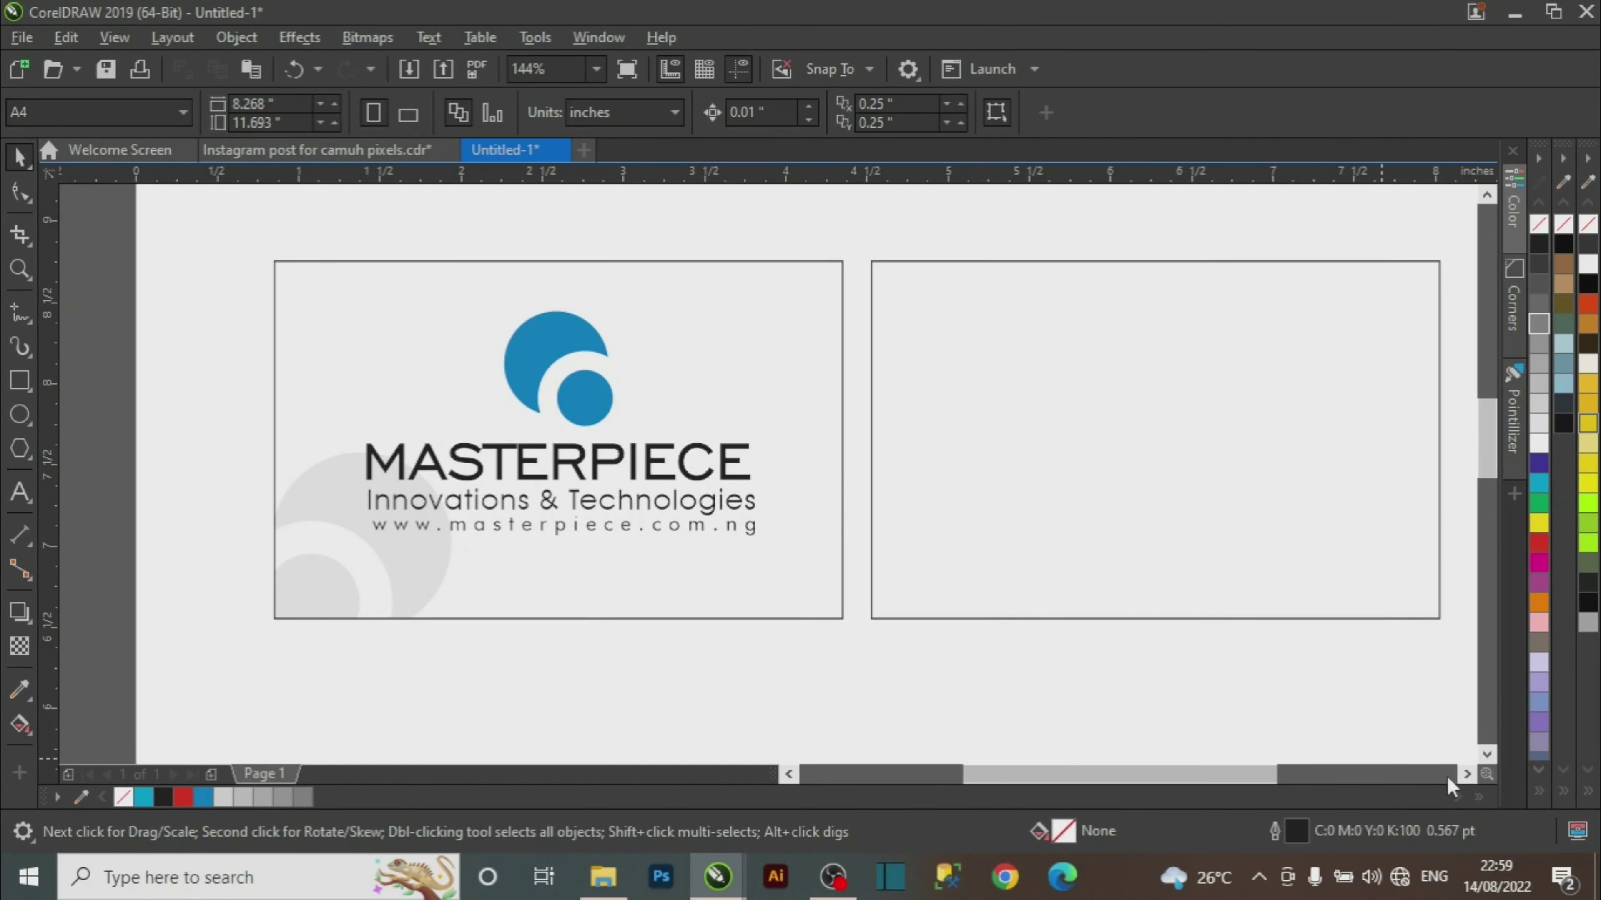
Place a horizontally mirrored copy of the logo swirl on the back card, enlarged to 132%.
{"action": "left_click", "coordinate": [1466, 775]}
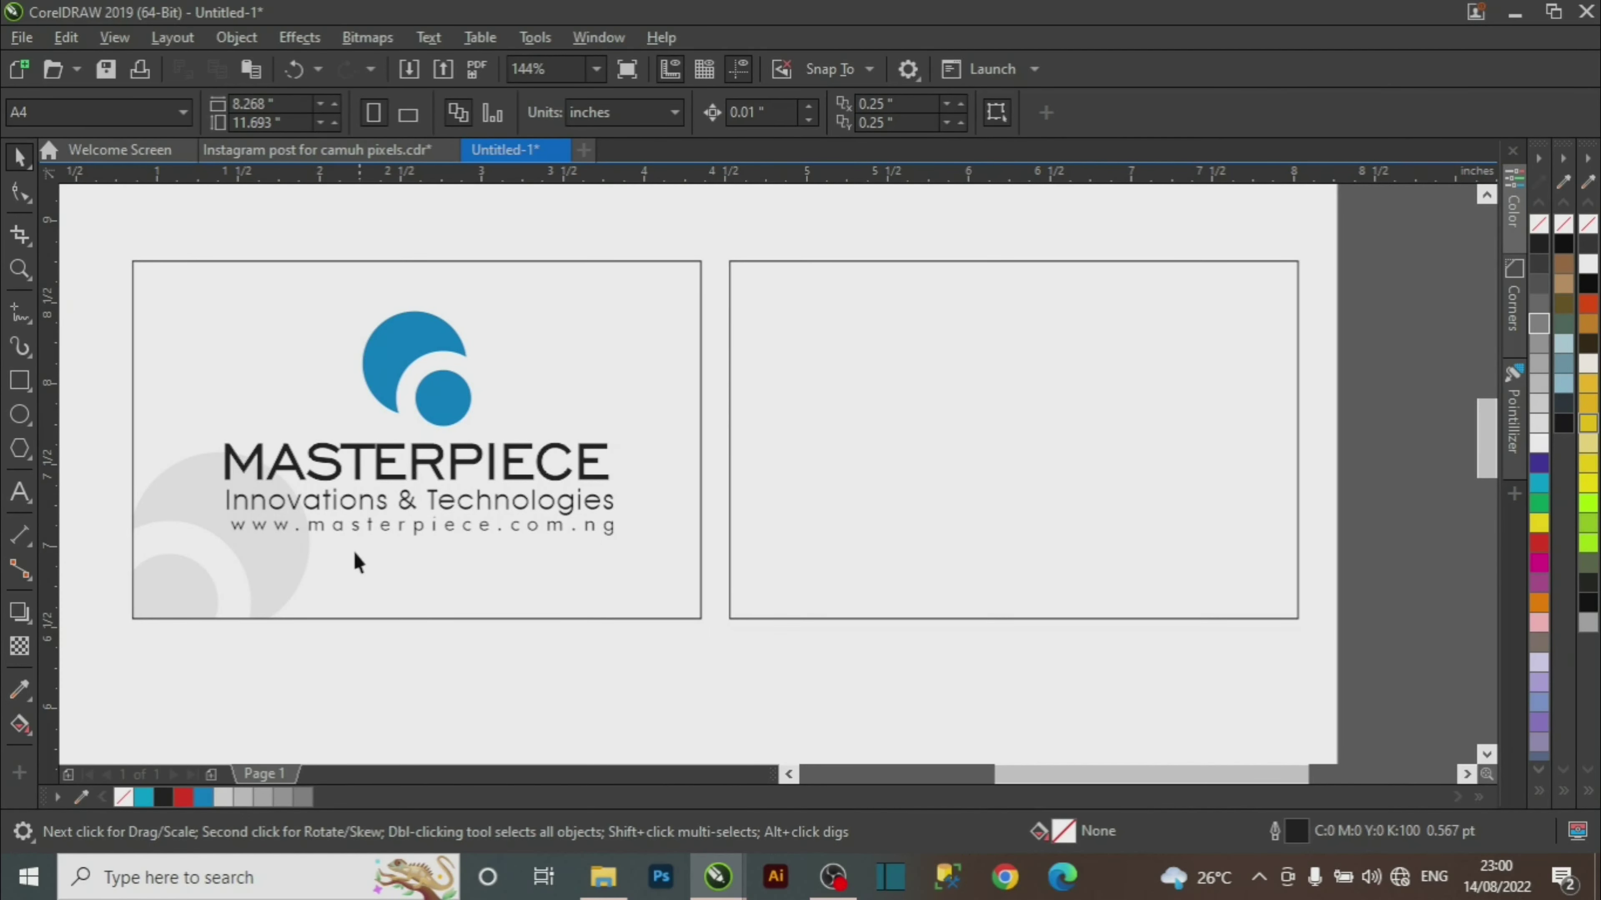
{"action": "left_click_drag", "start_coordinate": [403, 363], "coordinate": [845, 498]}
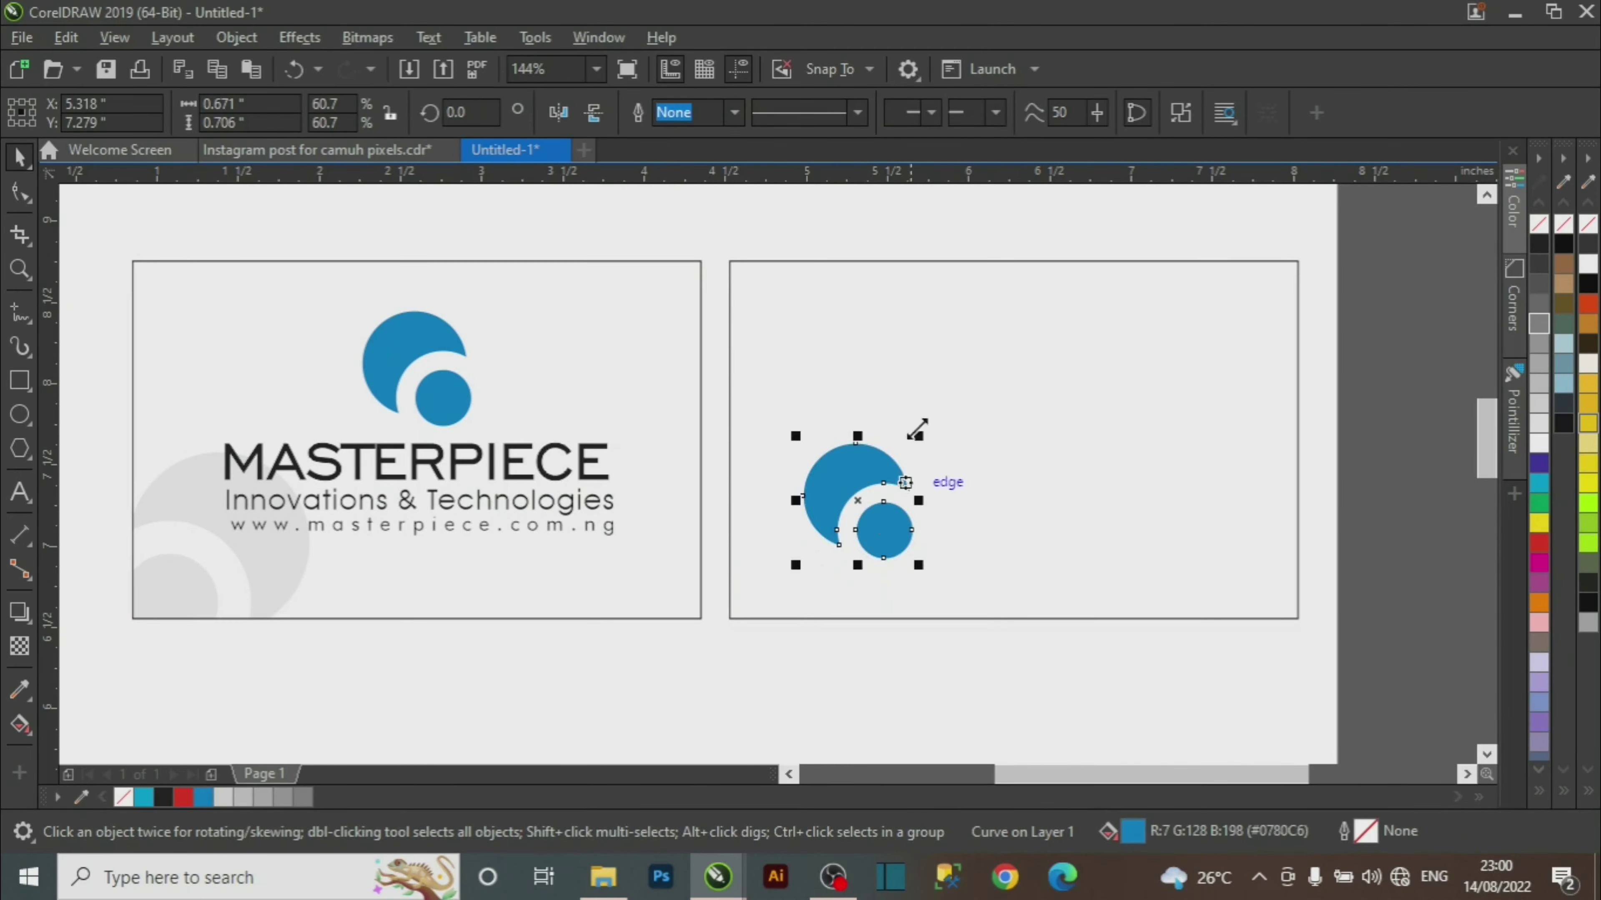
{"action": "left_click", "coordinate": [558, 113]}
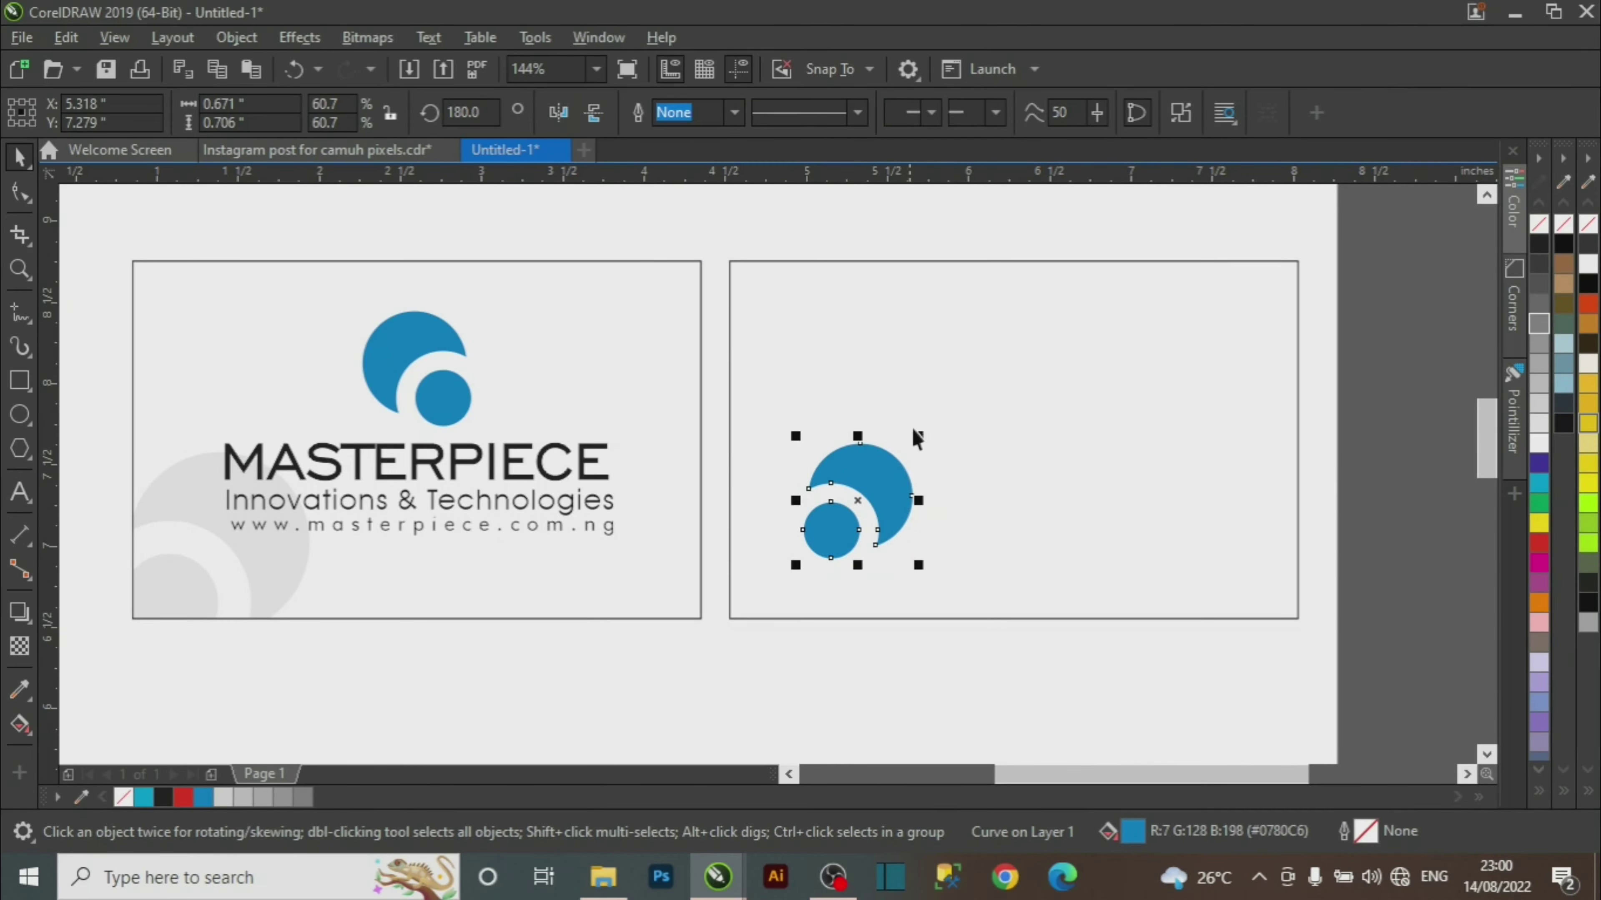
{"action": "left_click_drag", "start_coordinate": [922, 437], "coordinate": [1052, 302]}
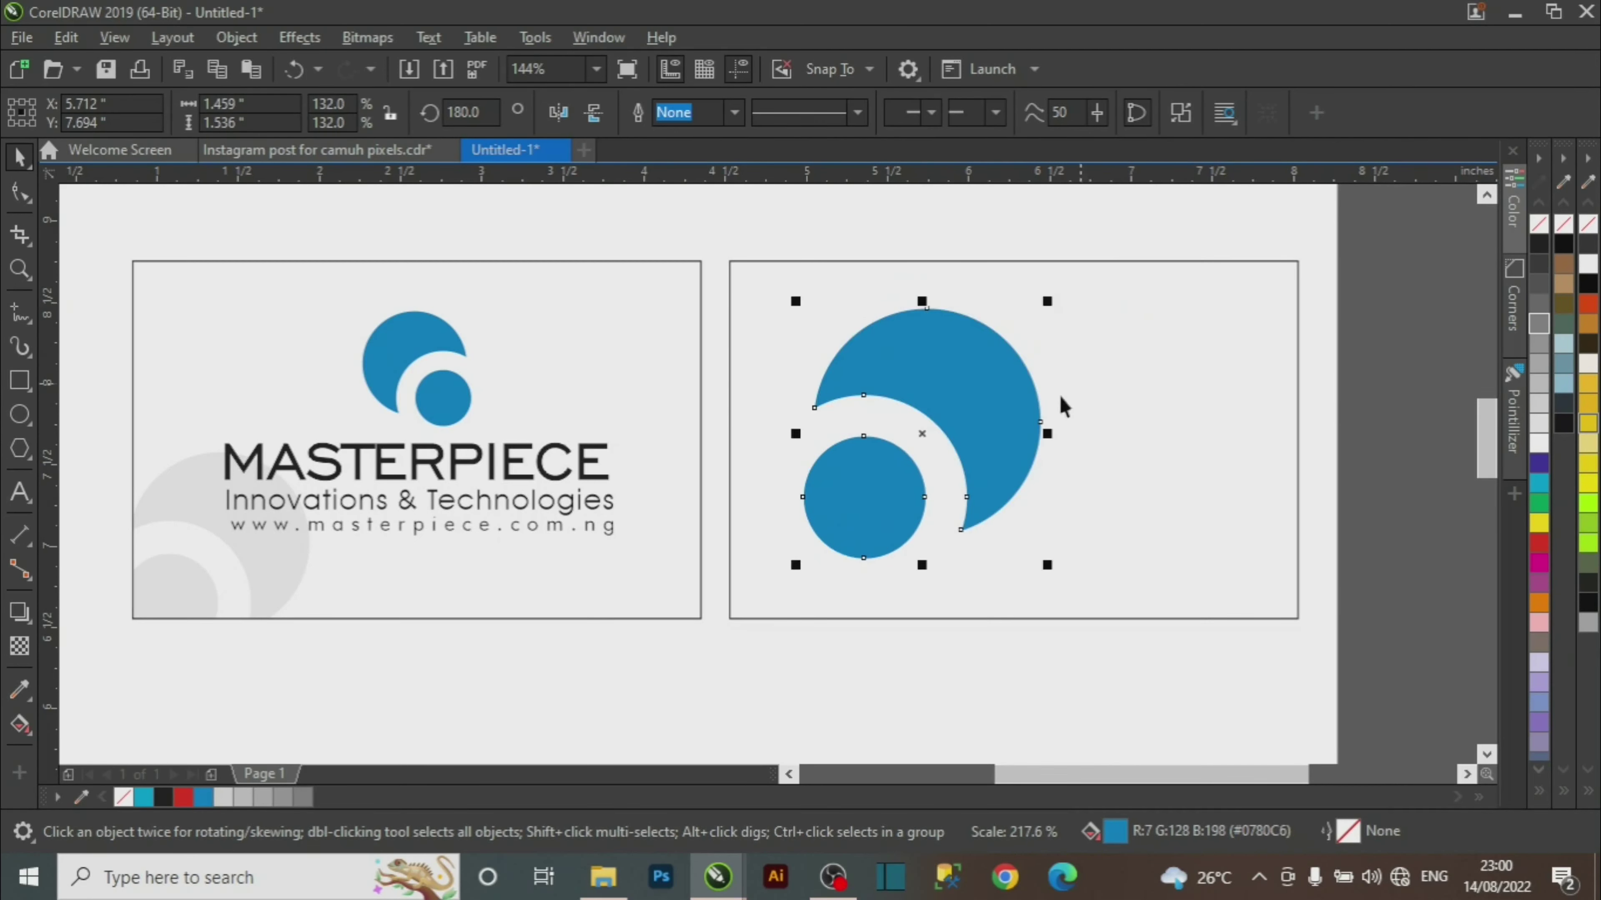
Fill the swirl with 40% grey and give it 80% transparency.
{"action": "left_click", "coordinate": [1539, 364]}
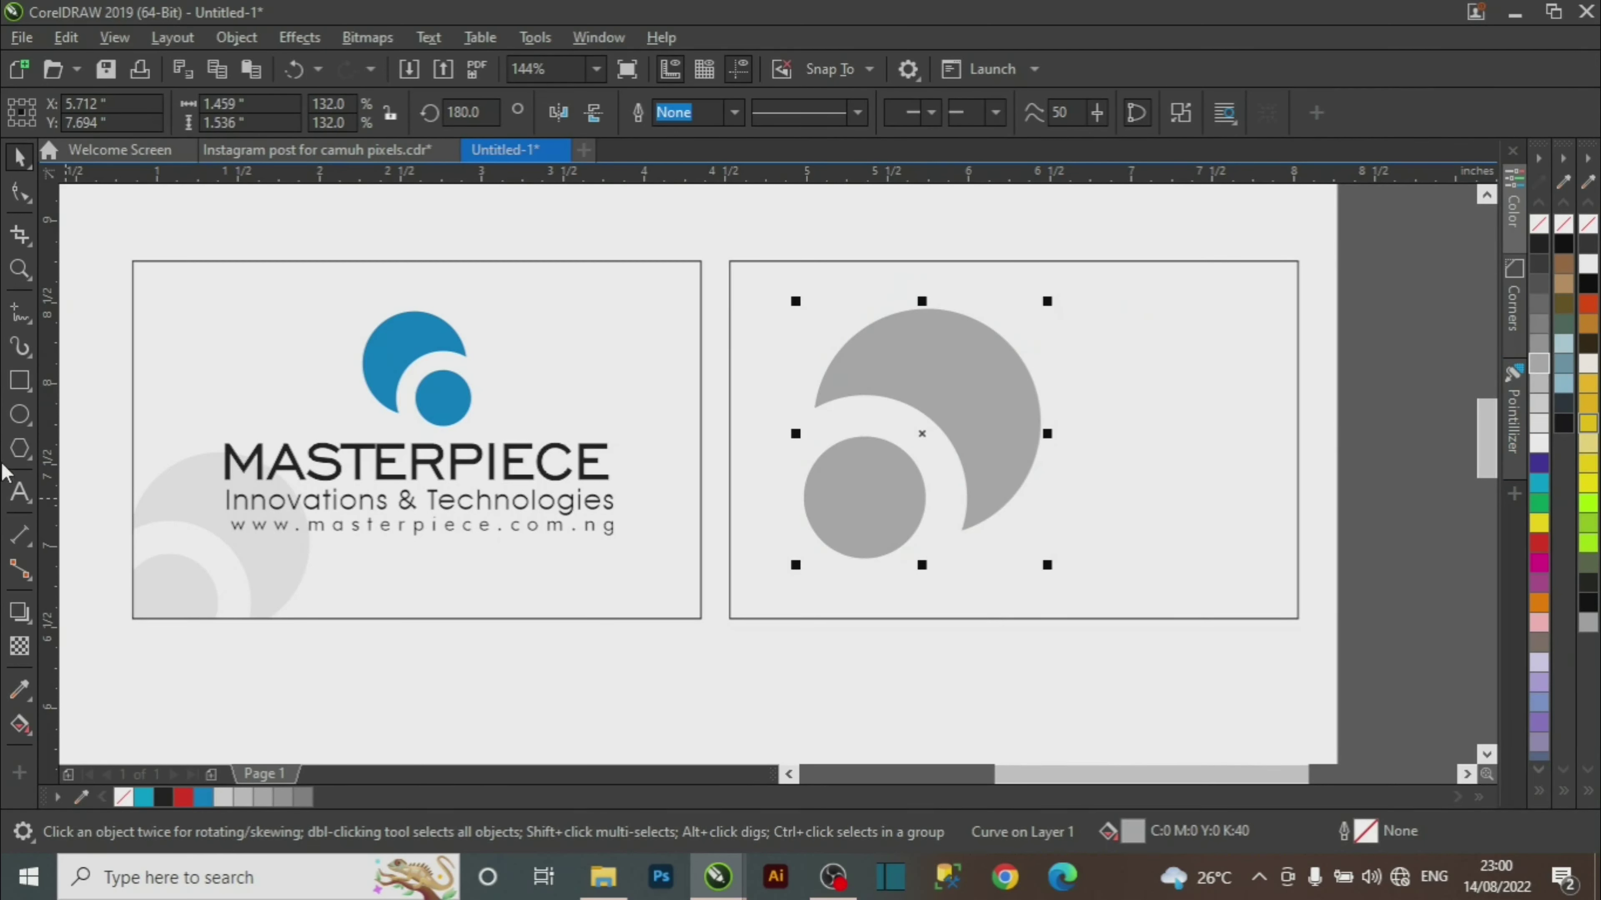
{"action": "left_click", "coordinate": [19, 646]}
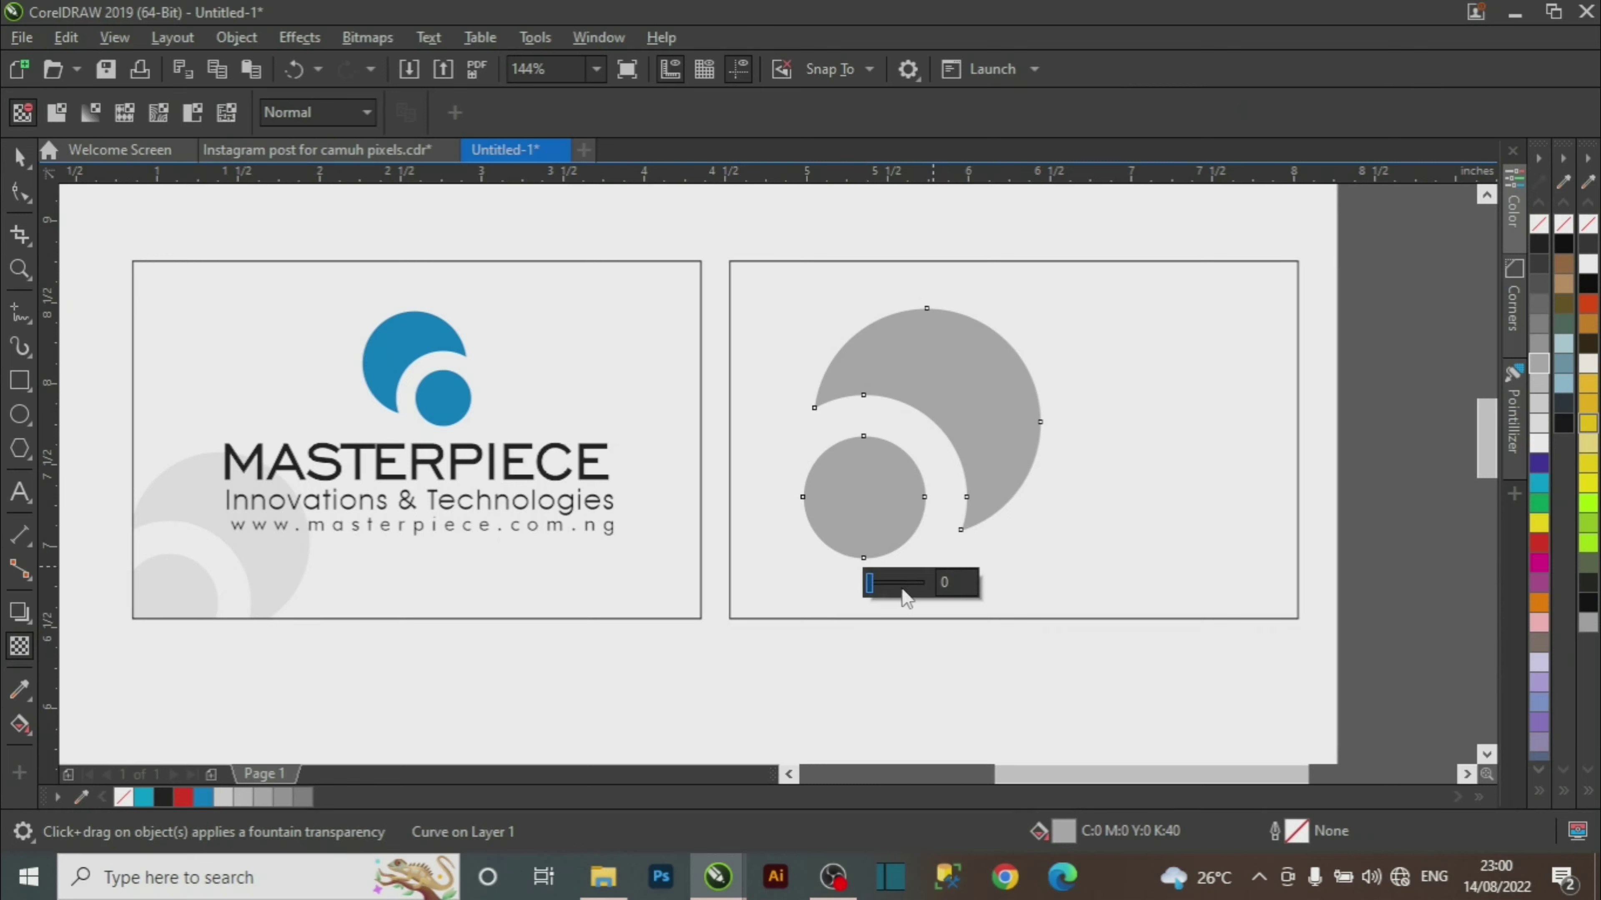
{"action": "left_click", "coordinate": [908, 583]}
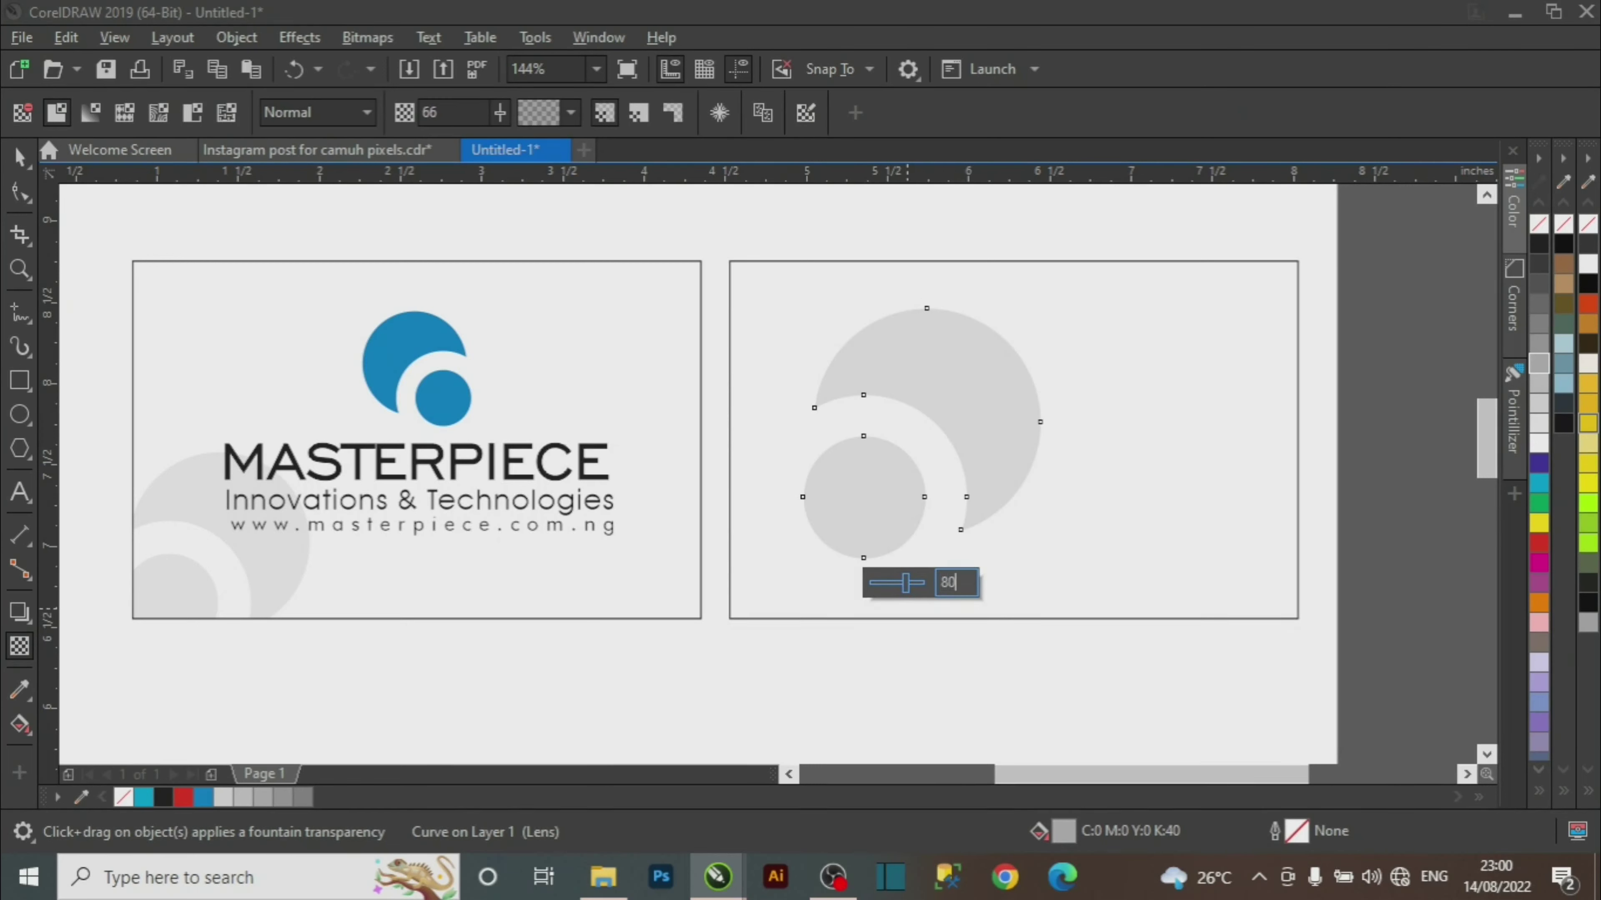
{"action": "key", "text": "Return"}
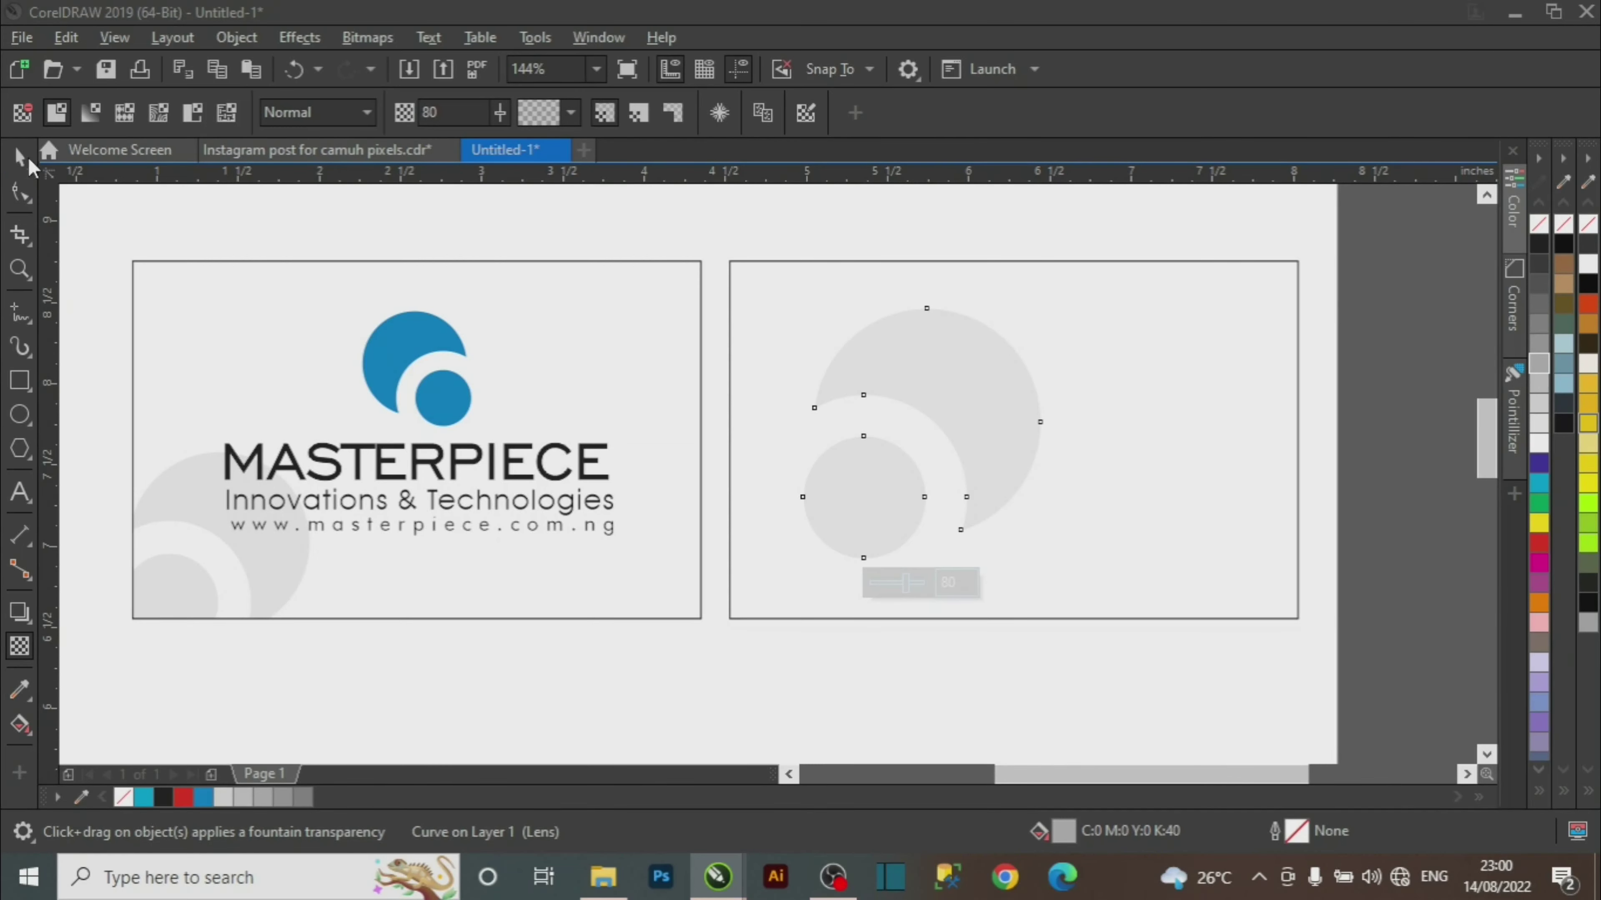
{"action": "left_click", "coordinate": [20, 158]}
{"action": "key", "text": "space"}
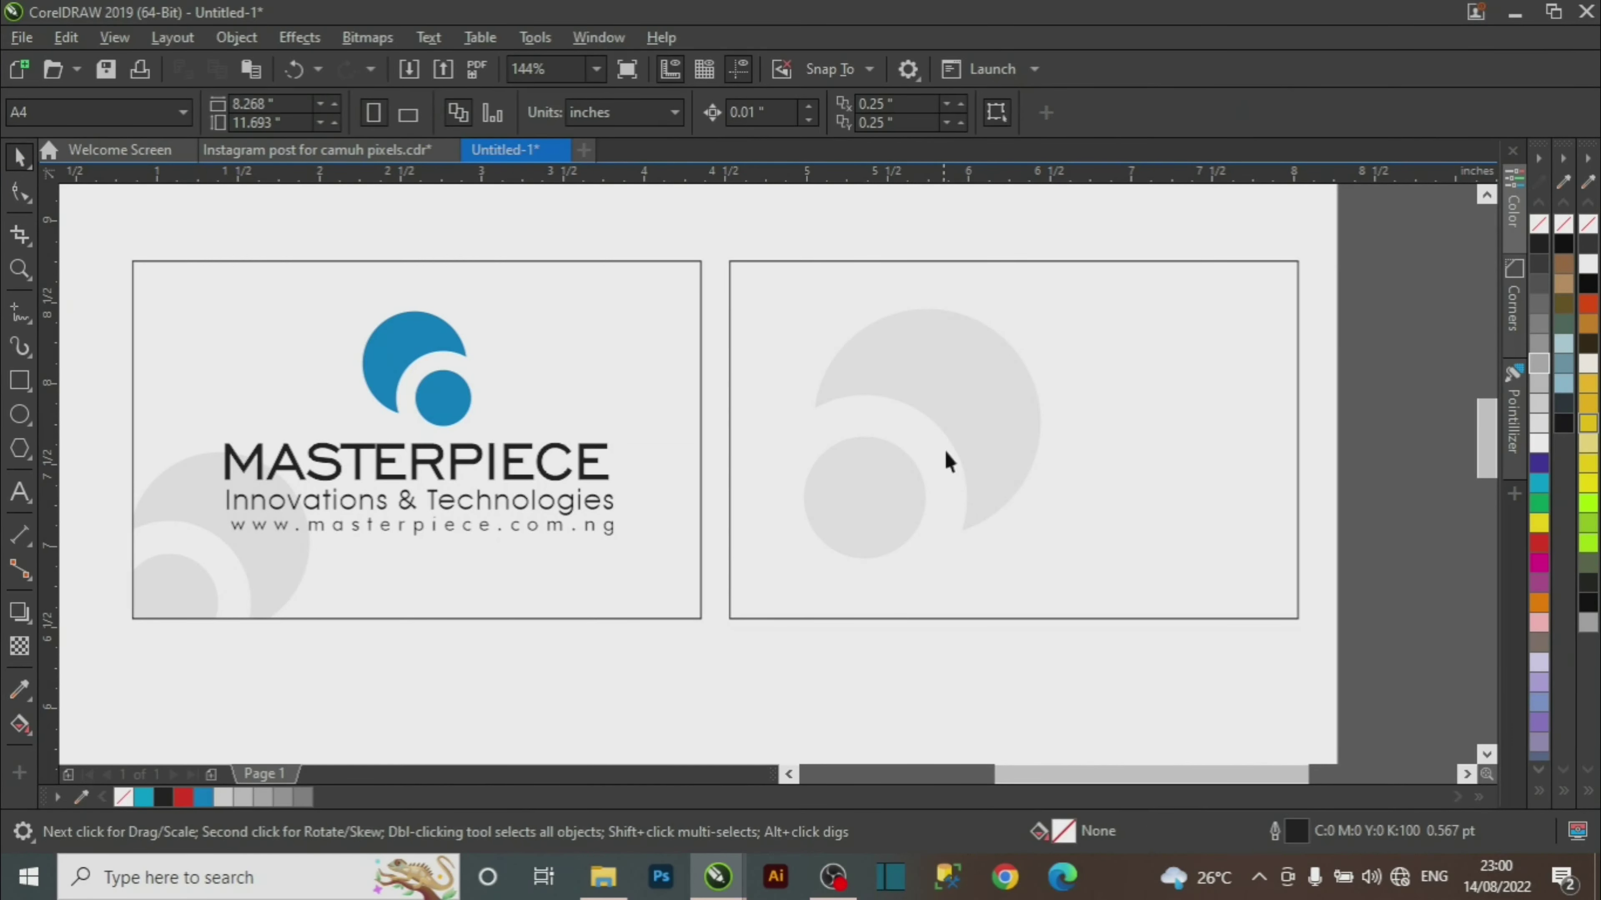
Move the swirl toward the back card's lower-left corner, enlarged to 137.5%.
{"action": "left_click_drag", "start_coordinate": [943, 448], "coordinate": [875, 537]}
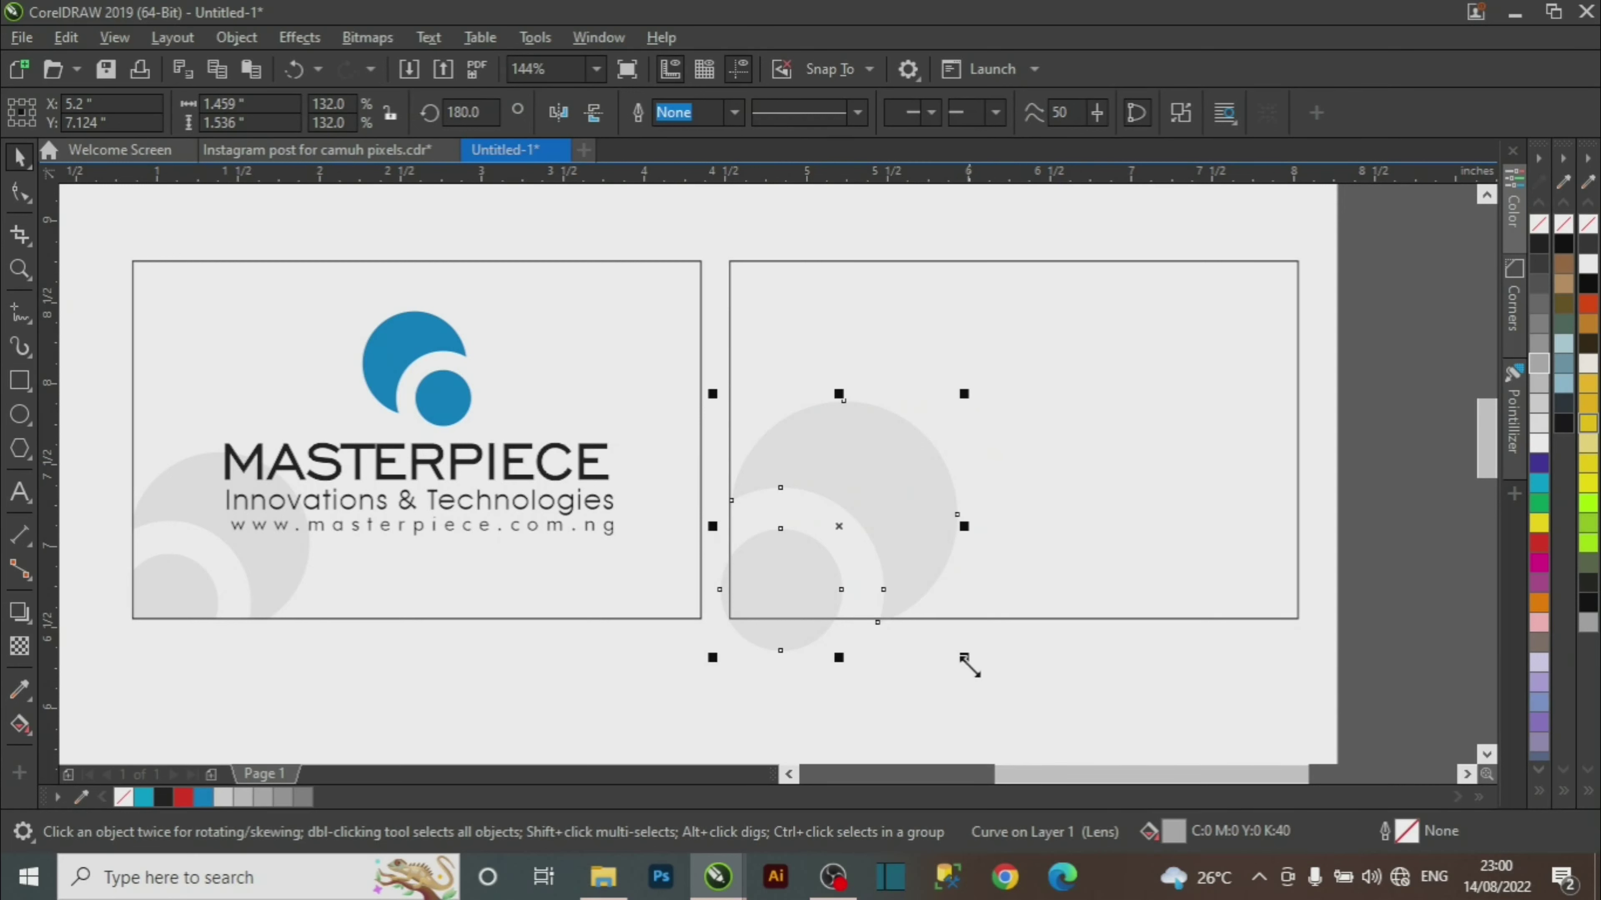
{"action": "left_click_drag", "start_coordinate": [965, 661], "coordinate": [977, 670]}
{"action": "left_click_drag", "start_coordinate": [904, 557], "coordinate": [886, 526]}
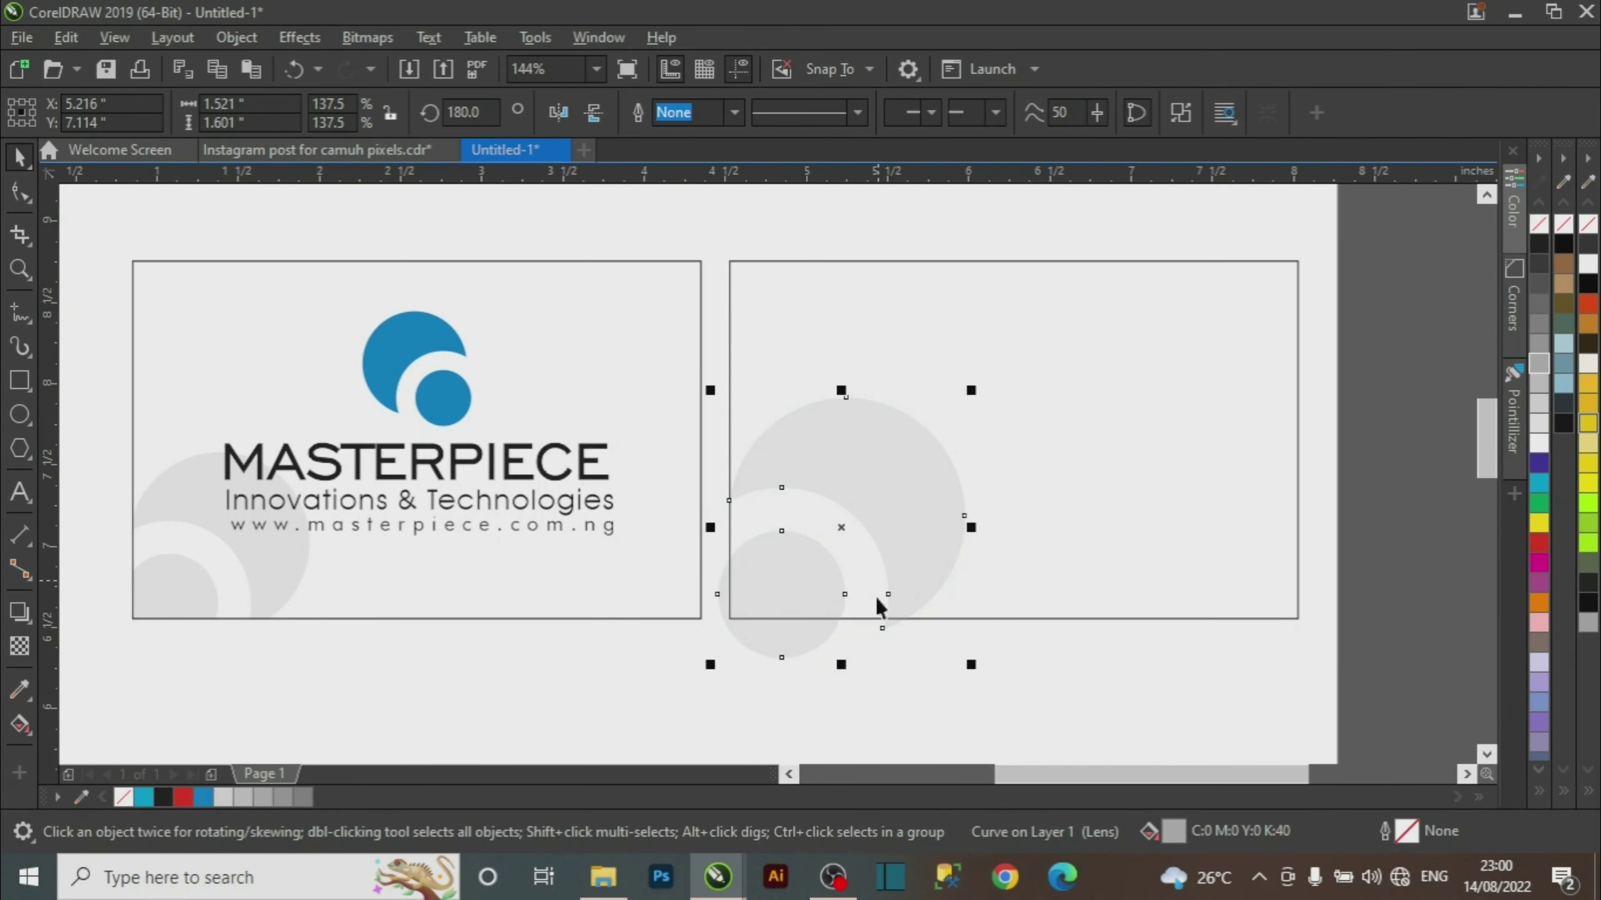
{"action": "left_click", "coordinate": [237, 38]}
{"action": "mouse_move", "coordinate": [340, 78]}
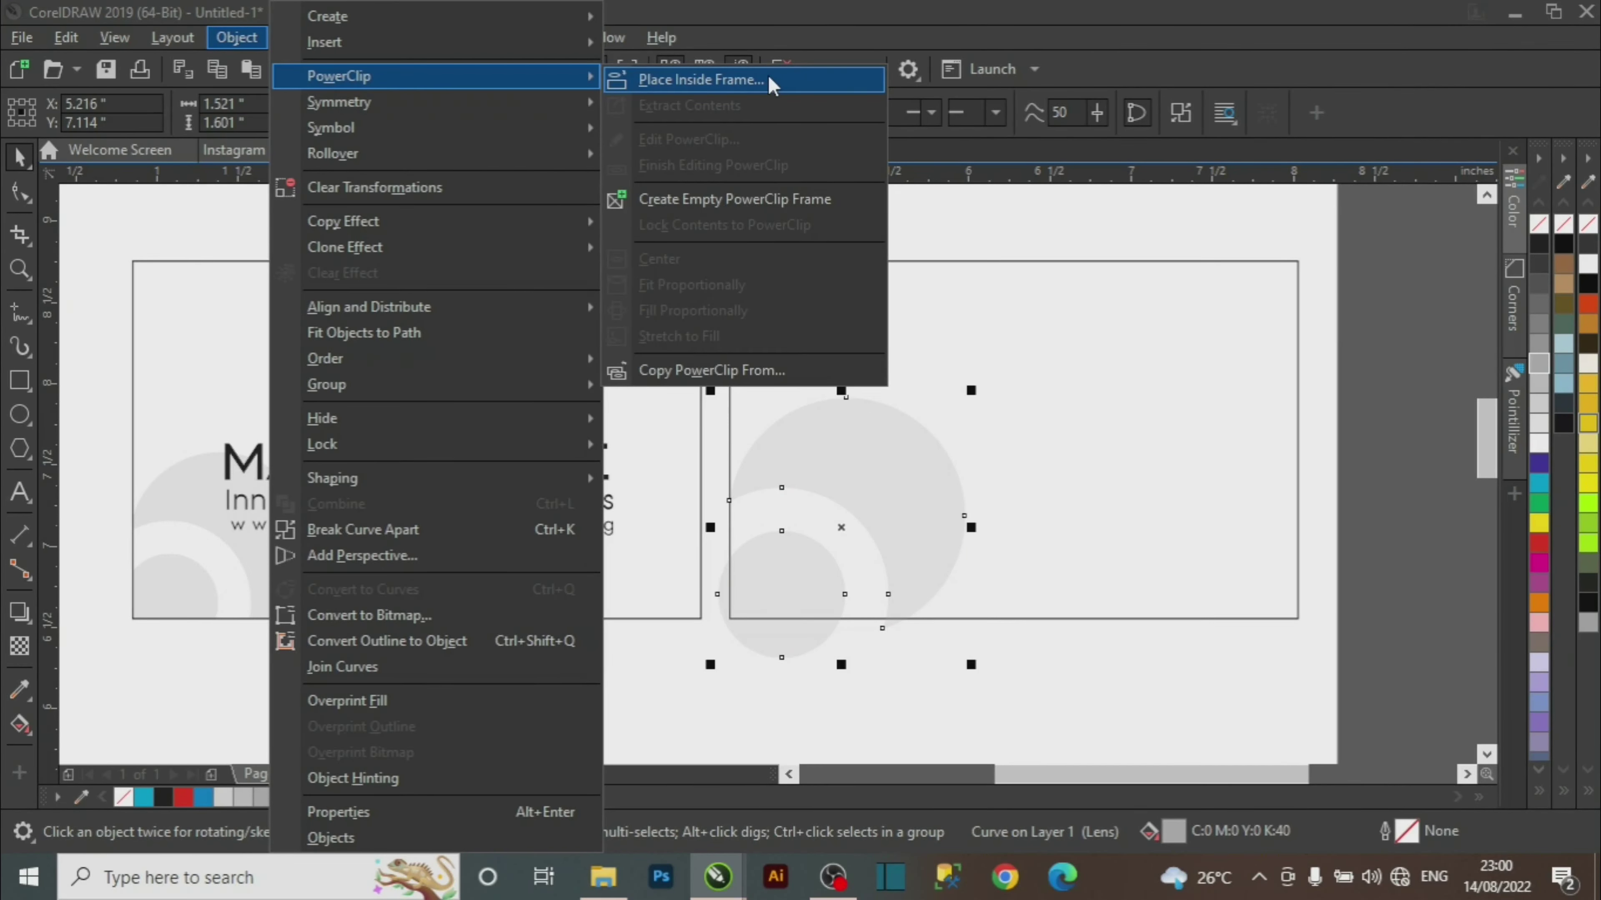
{"action": "left_click", "coordinate": [1374, 303]}
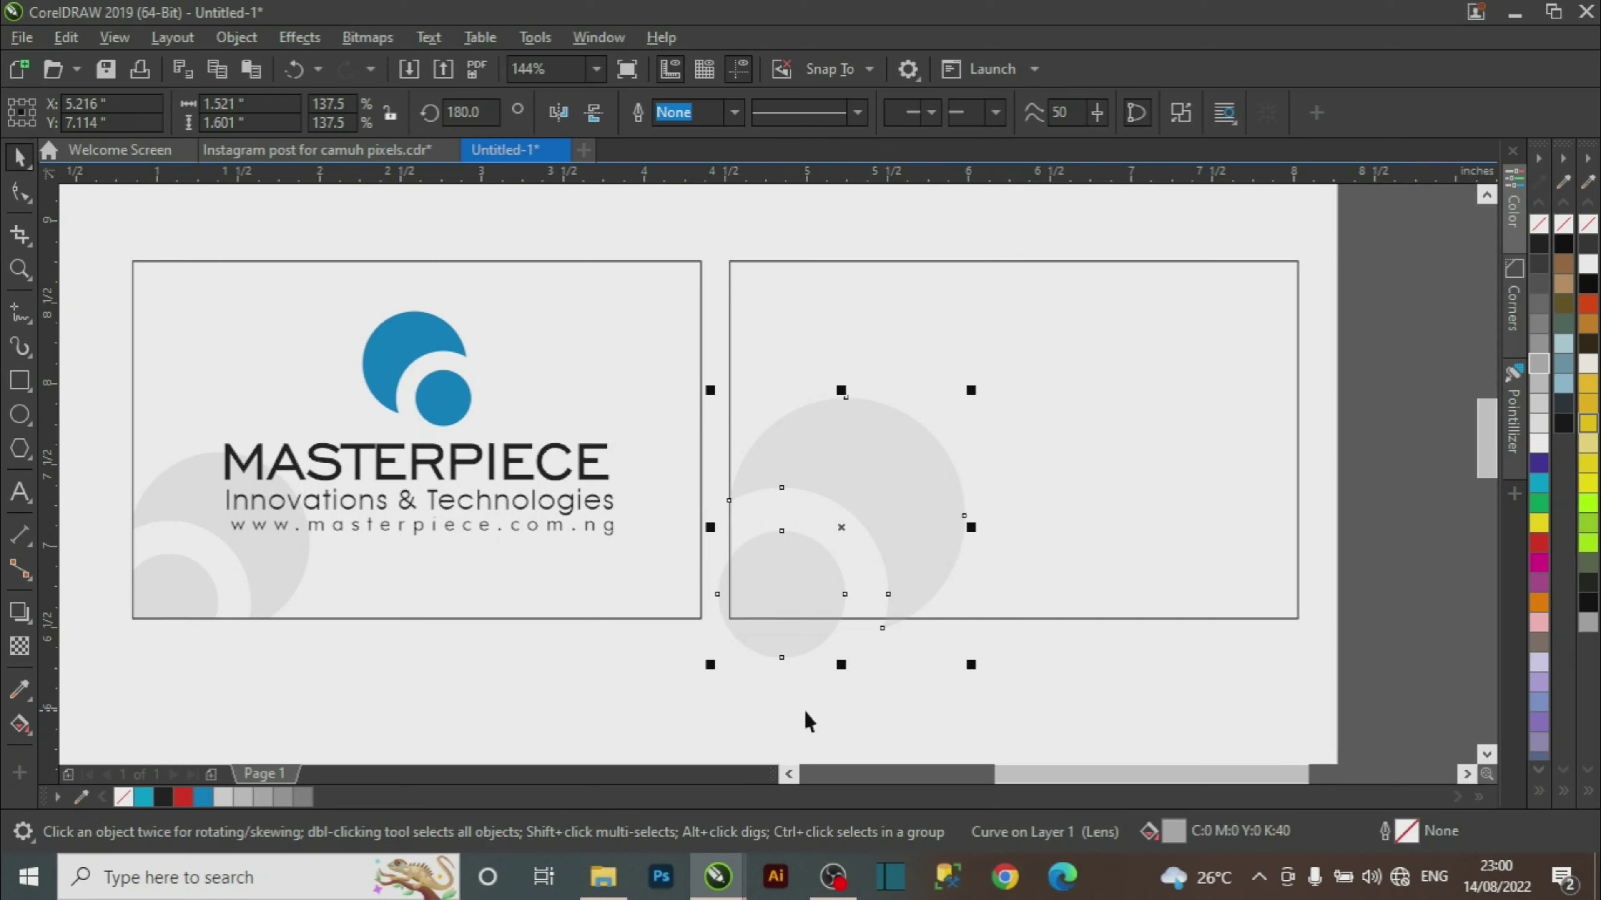
Reselect the swirl and fine-tune its position over the lower-left corner.
{"action": "left_click", "coordinate": [771, 630]}
{"action": "left_click", "coordinate": [788, 656]}
{"action": "left_click", "coordinate": [811, 700]}
{"action": "left_click", "coordinate": [783, 659]}
{"action": "left_click", "coordinate": [782, 646]}
{"action": "left_click_drag", "start_coordinate": [783, 645], "coordinate": [814, 602]}
{"action": "left_click", "coordinate": [945, 673]}
{"action": "left_click_drag", "start_coordinate": [896, 469], "coordinate": [887, 482]}
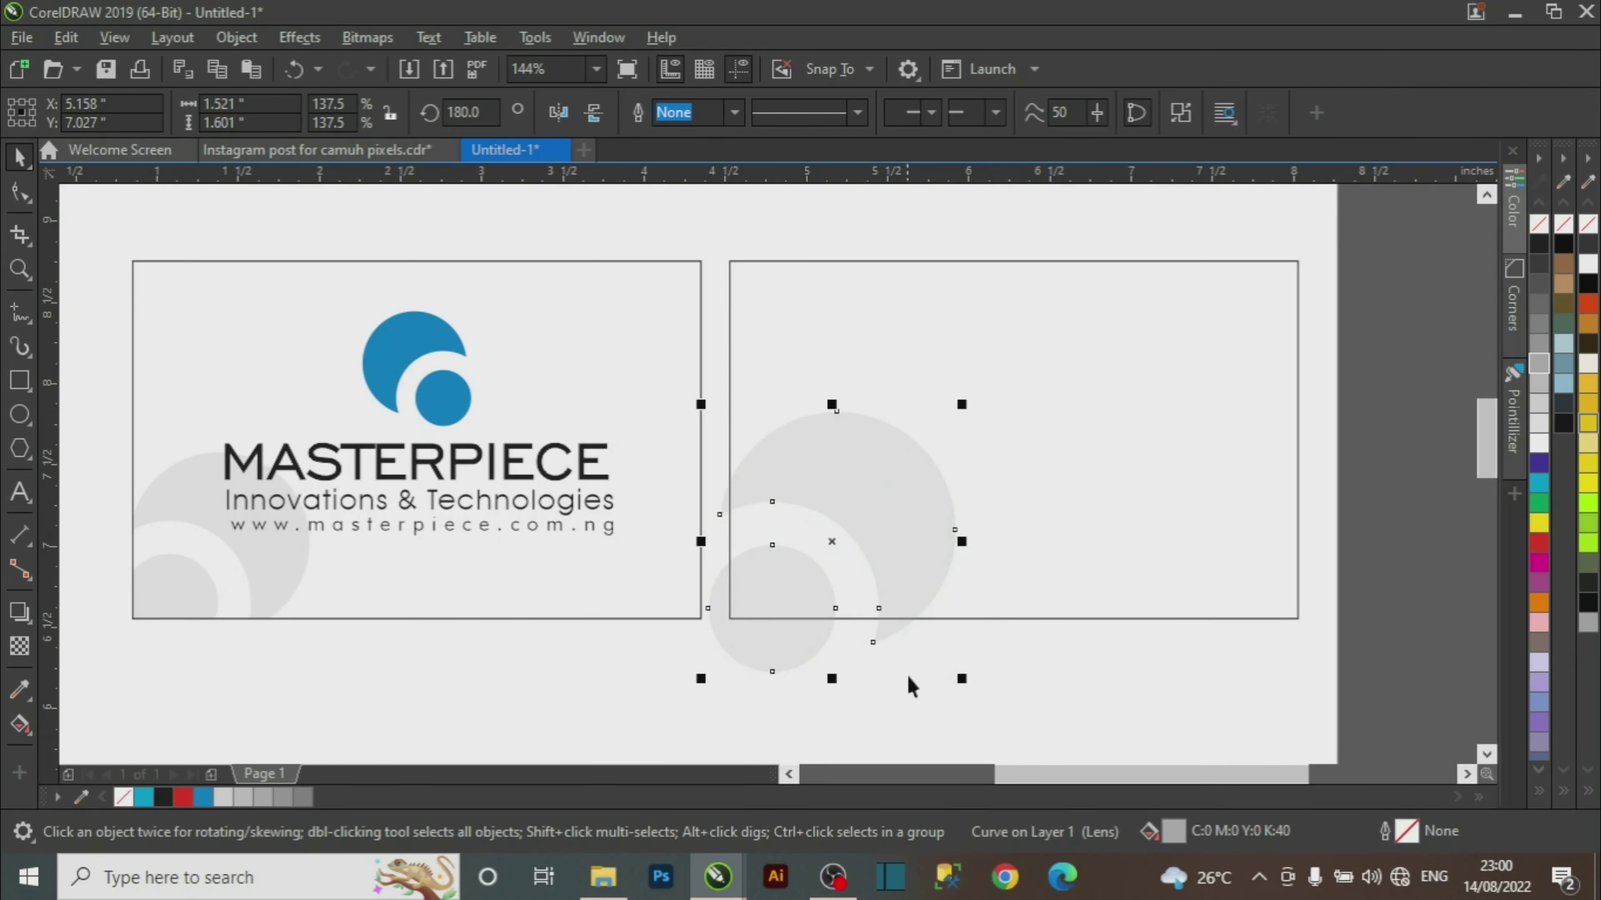
PowerClip the swirl inside the back card rectangle.
{"action": "left_click_drag", "start_coordinate": [864, 547], "coordinate": [917, 537]}
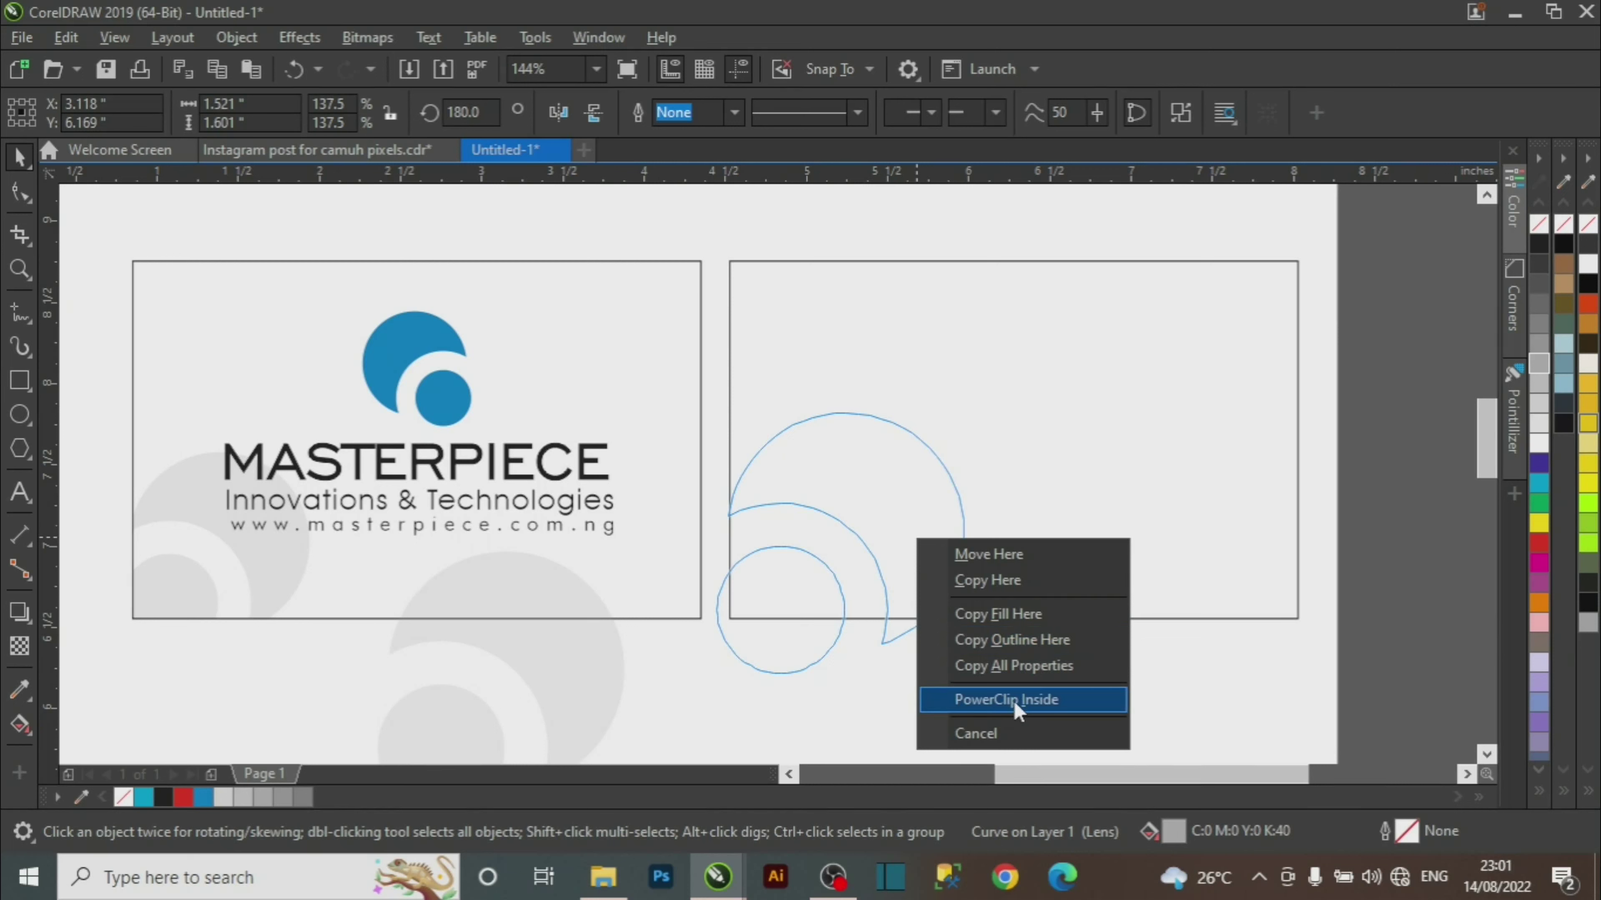
{"action": "left_click", "coordinate": [1039, 700]}
{"action": "left_click", "coordinate": [995, 693]}
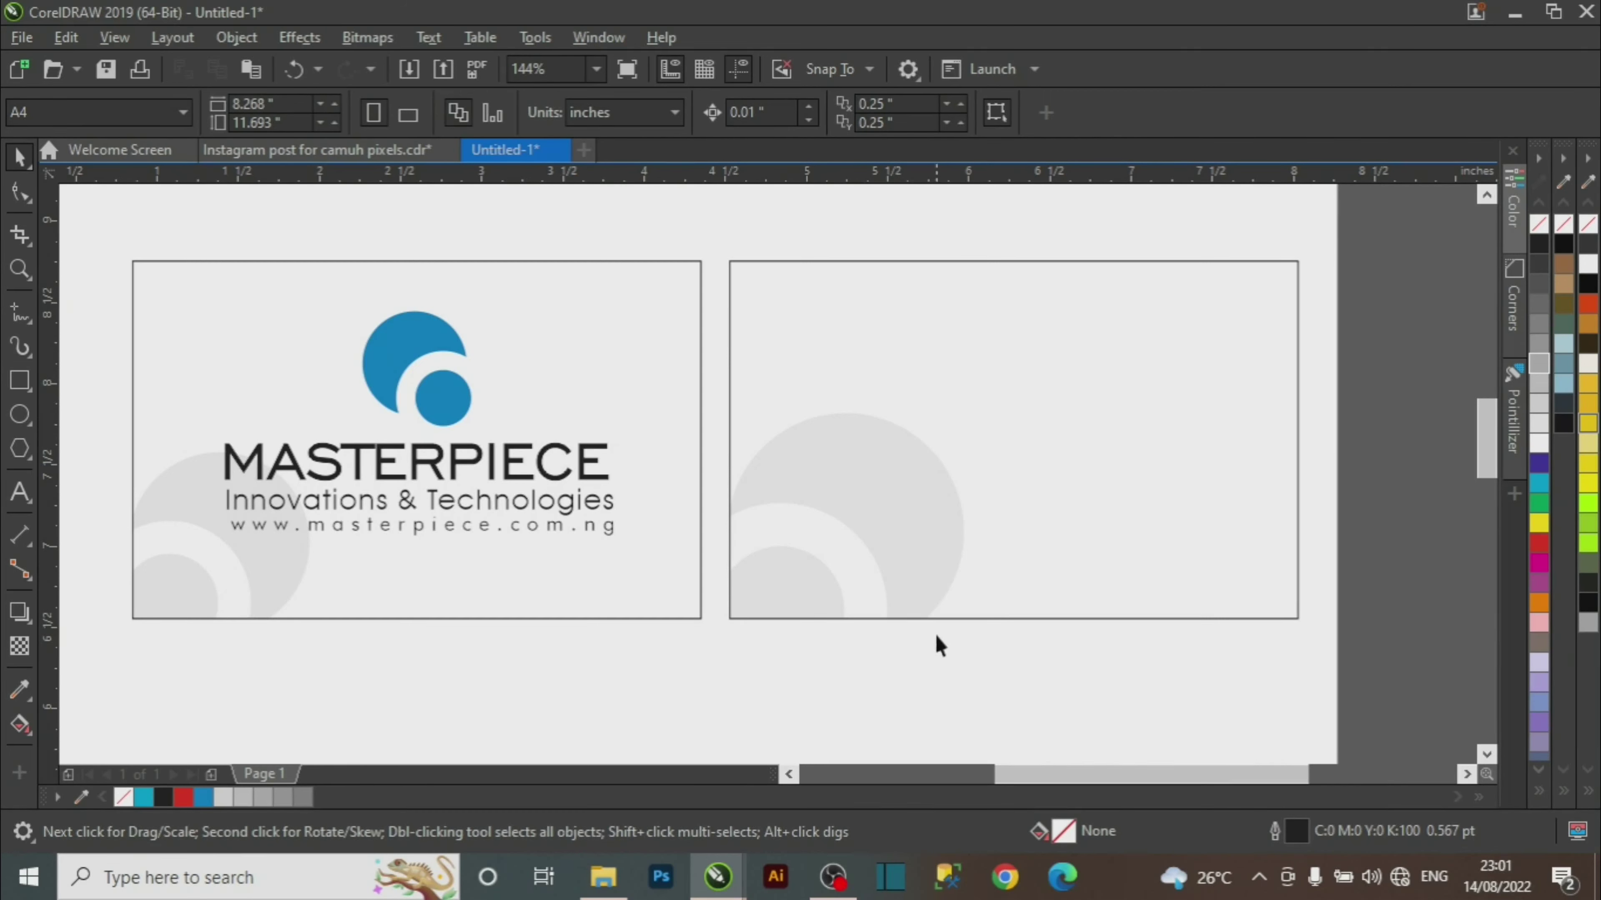
{"action": "left_click", "coordinate": [852, 504]}
Select the grey circle shape inside the back card's PowerClip.
{"action": "right_click", "coordinate": [852, 502]}
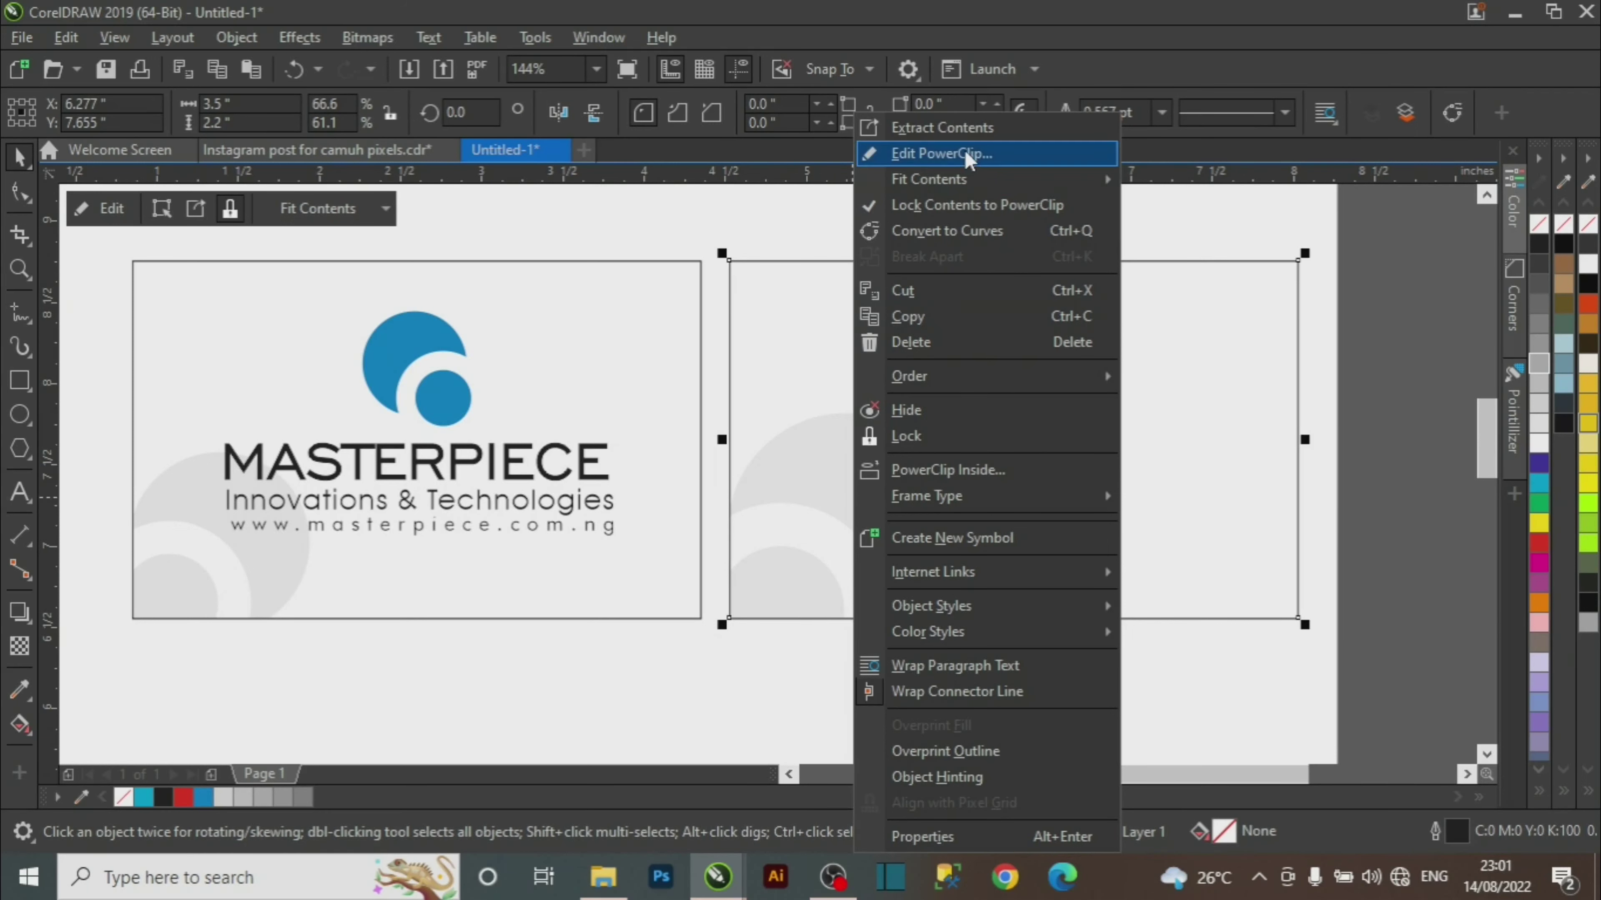
{"action": "left_click", "coordinate": [761, 700]}
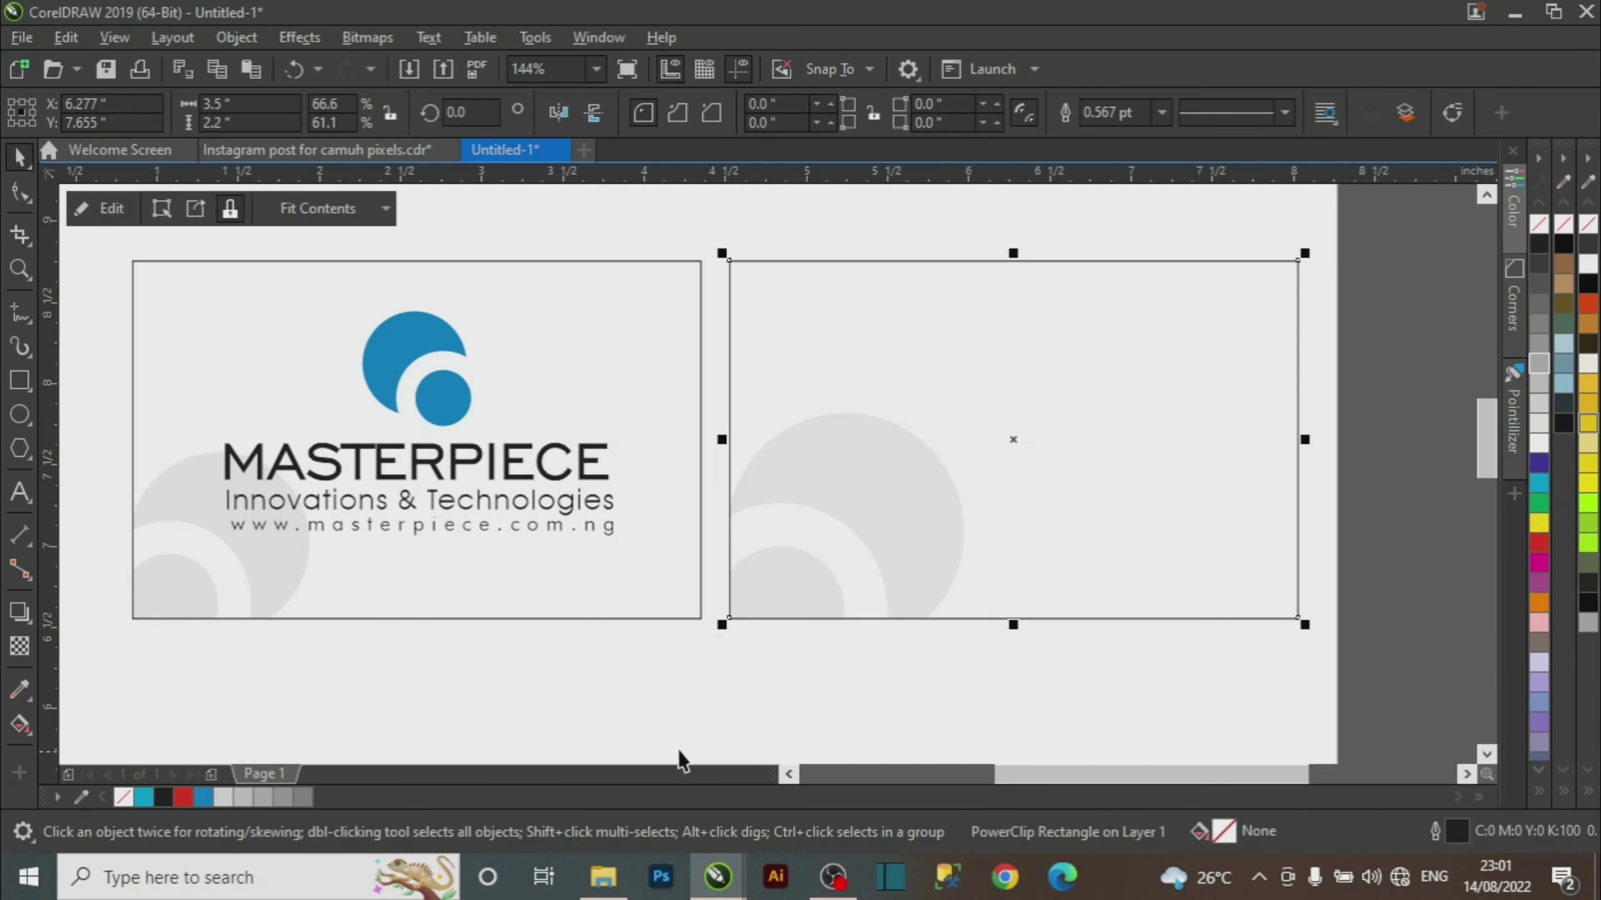
{"action": "left_click", "coordinate": [658, 734]}
{"action": "left_click", "coordinate": [868, 531]}
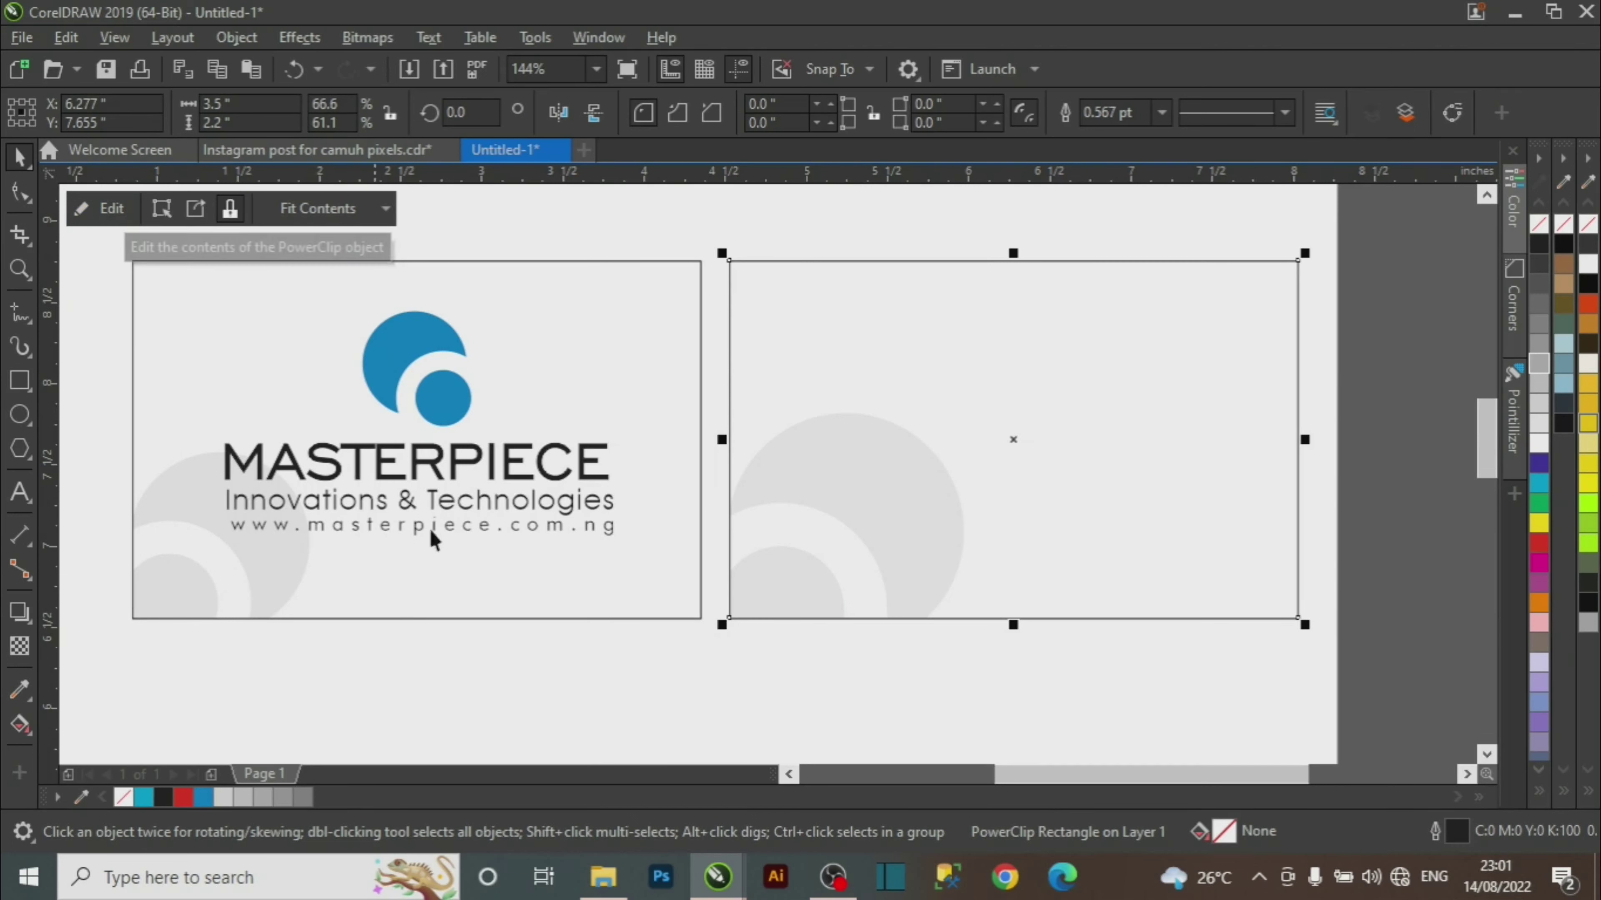
{"action": "left_click", "coordinate": [783, 701]}
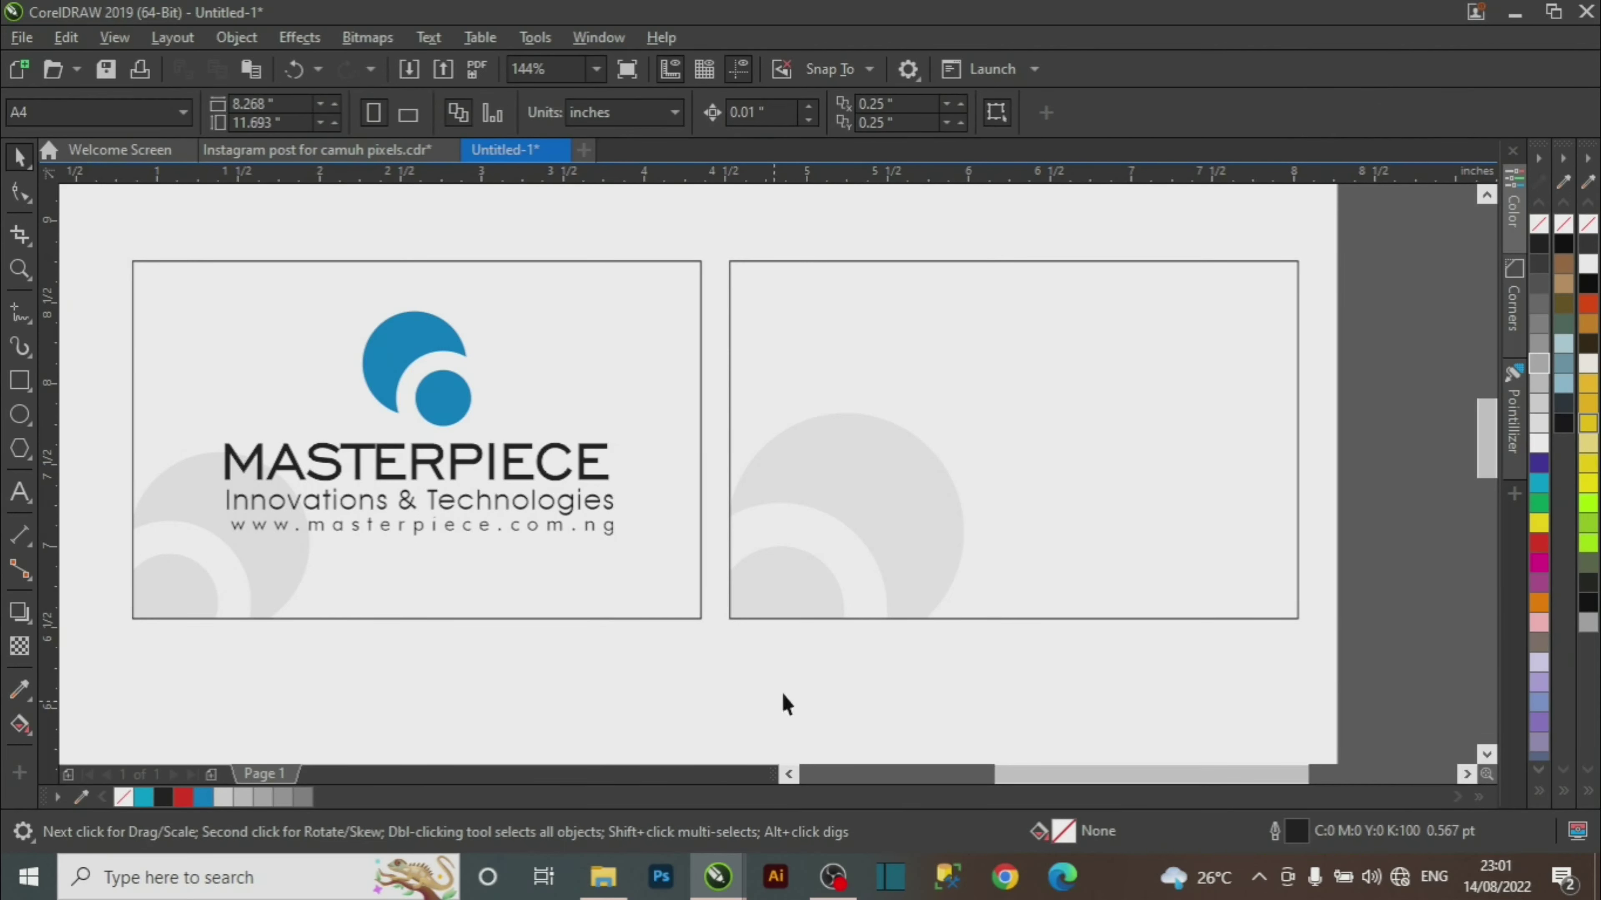
{"action": "left_click", "coordinate": [870, 504]}
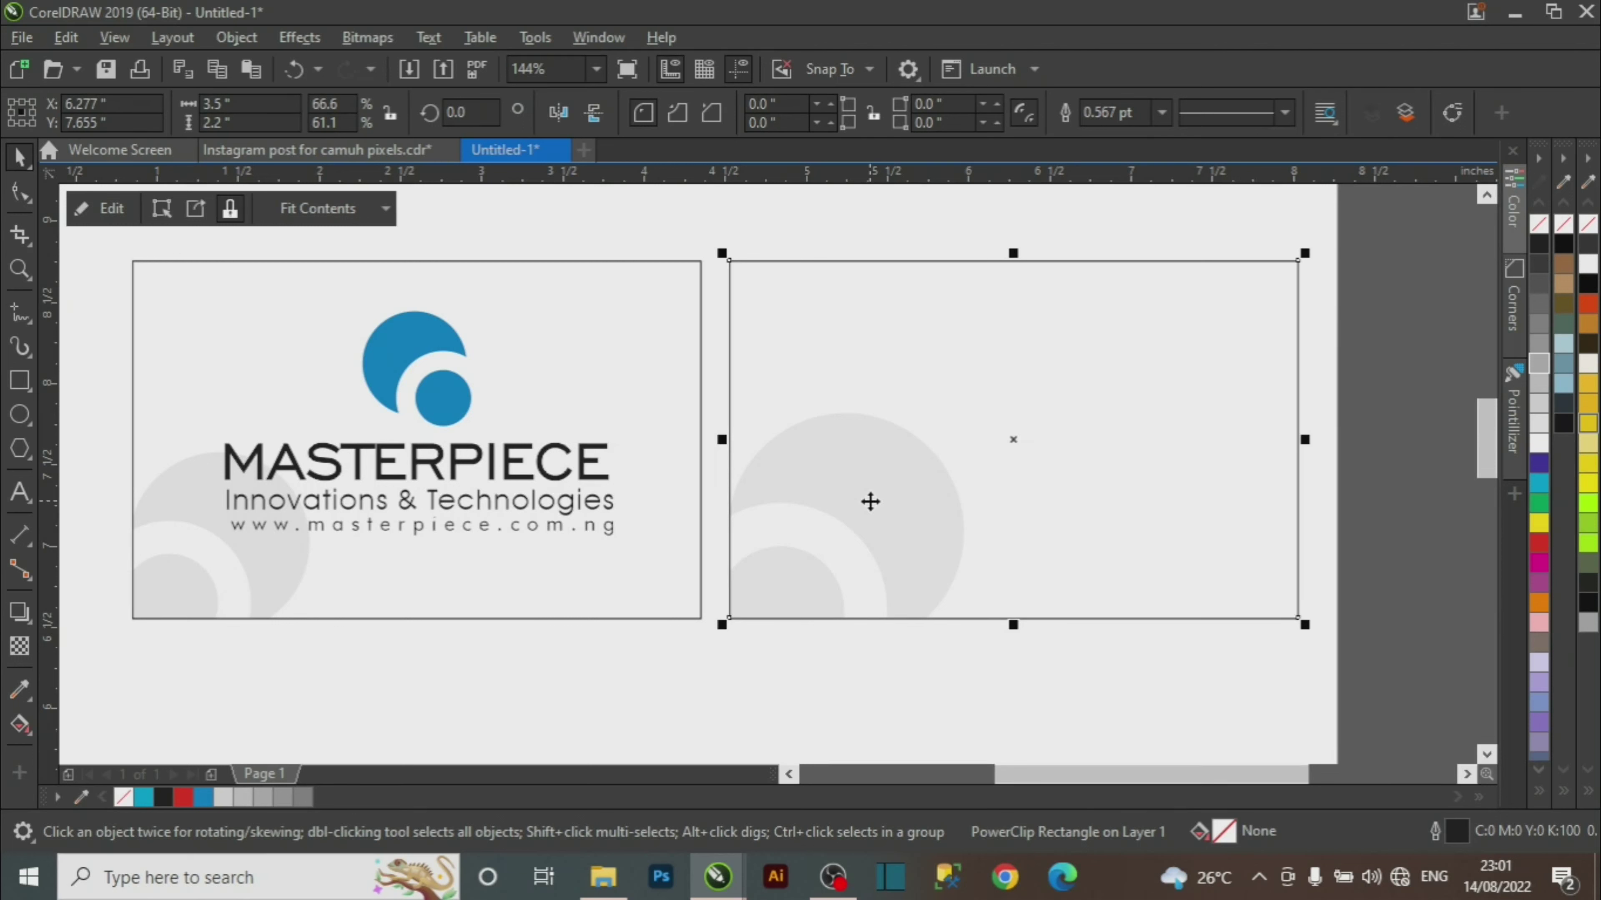
{"action": "left_click", "coordinate": [882, 502], "text": "ctrl"}
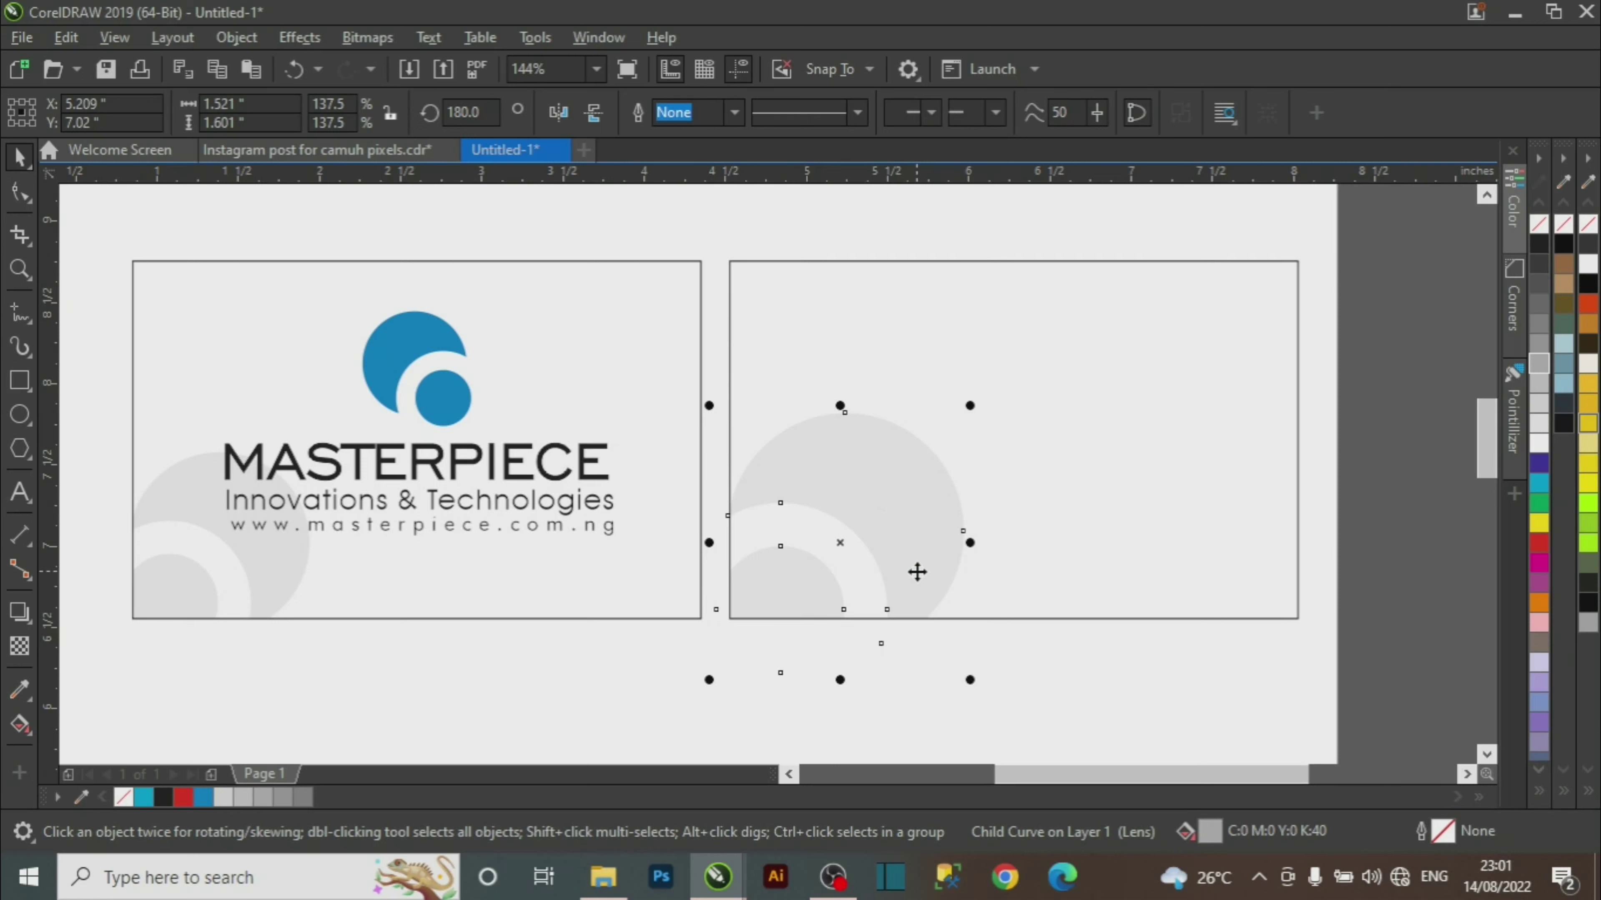
Enlarge the clipped swirl to 149.2% and shift it slightly upward.
{"action": "left_click_drag", "start_coordinate": [908, 540], "coordinate": [905, 521]}
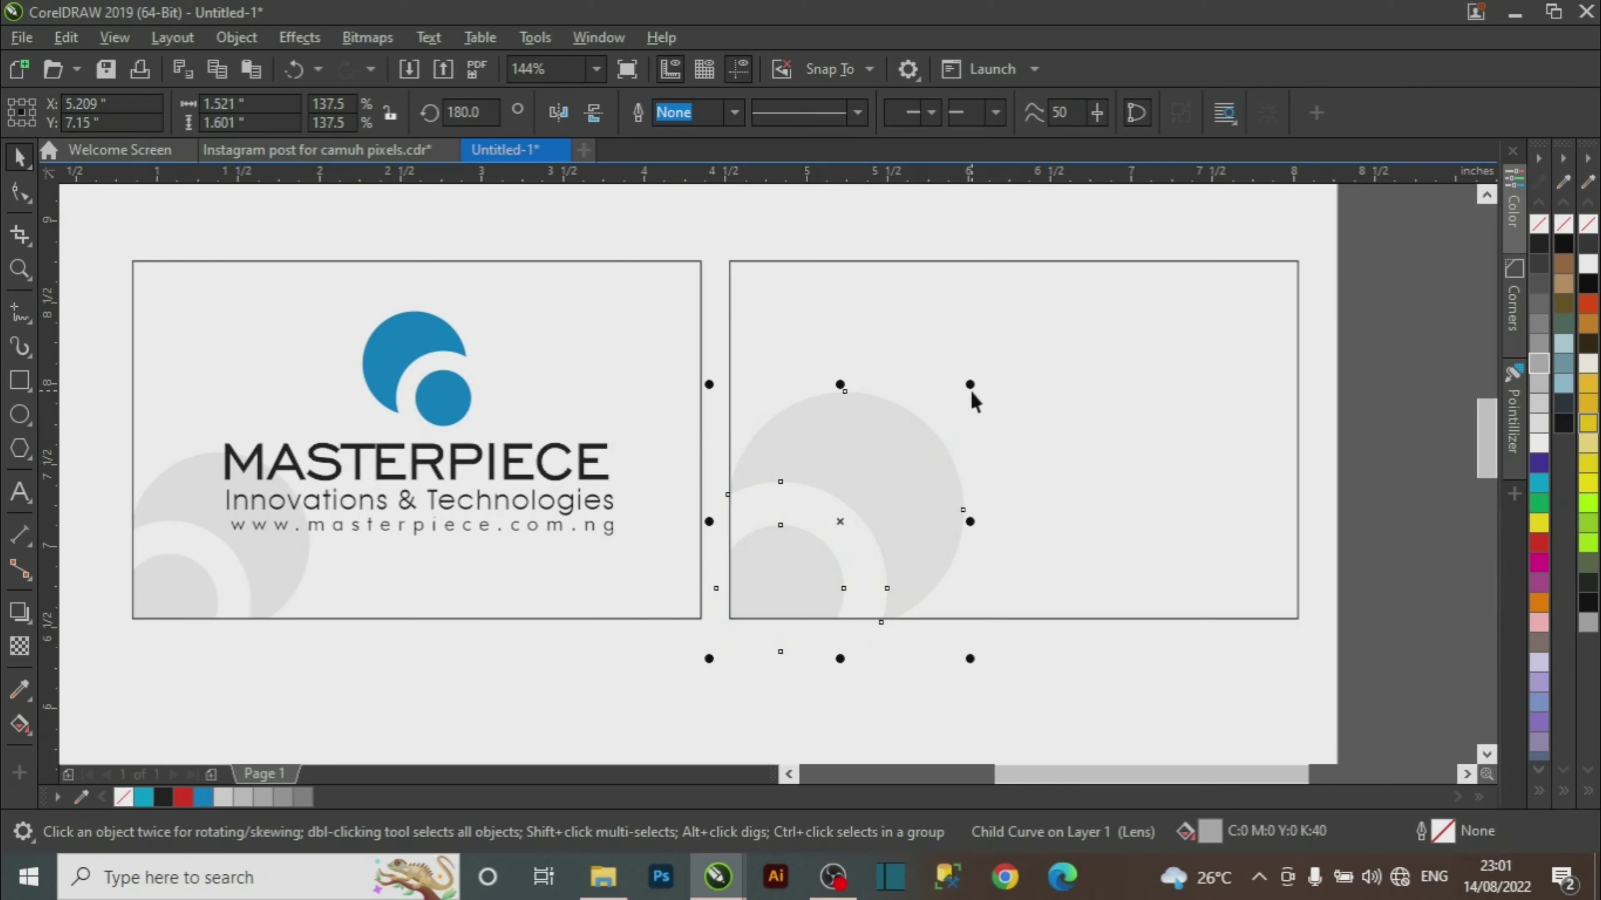
{"action": "left_click_drag", "start_coordinate": [969, 387], "coordinate": [991, 363]}
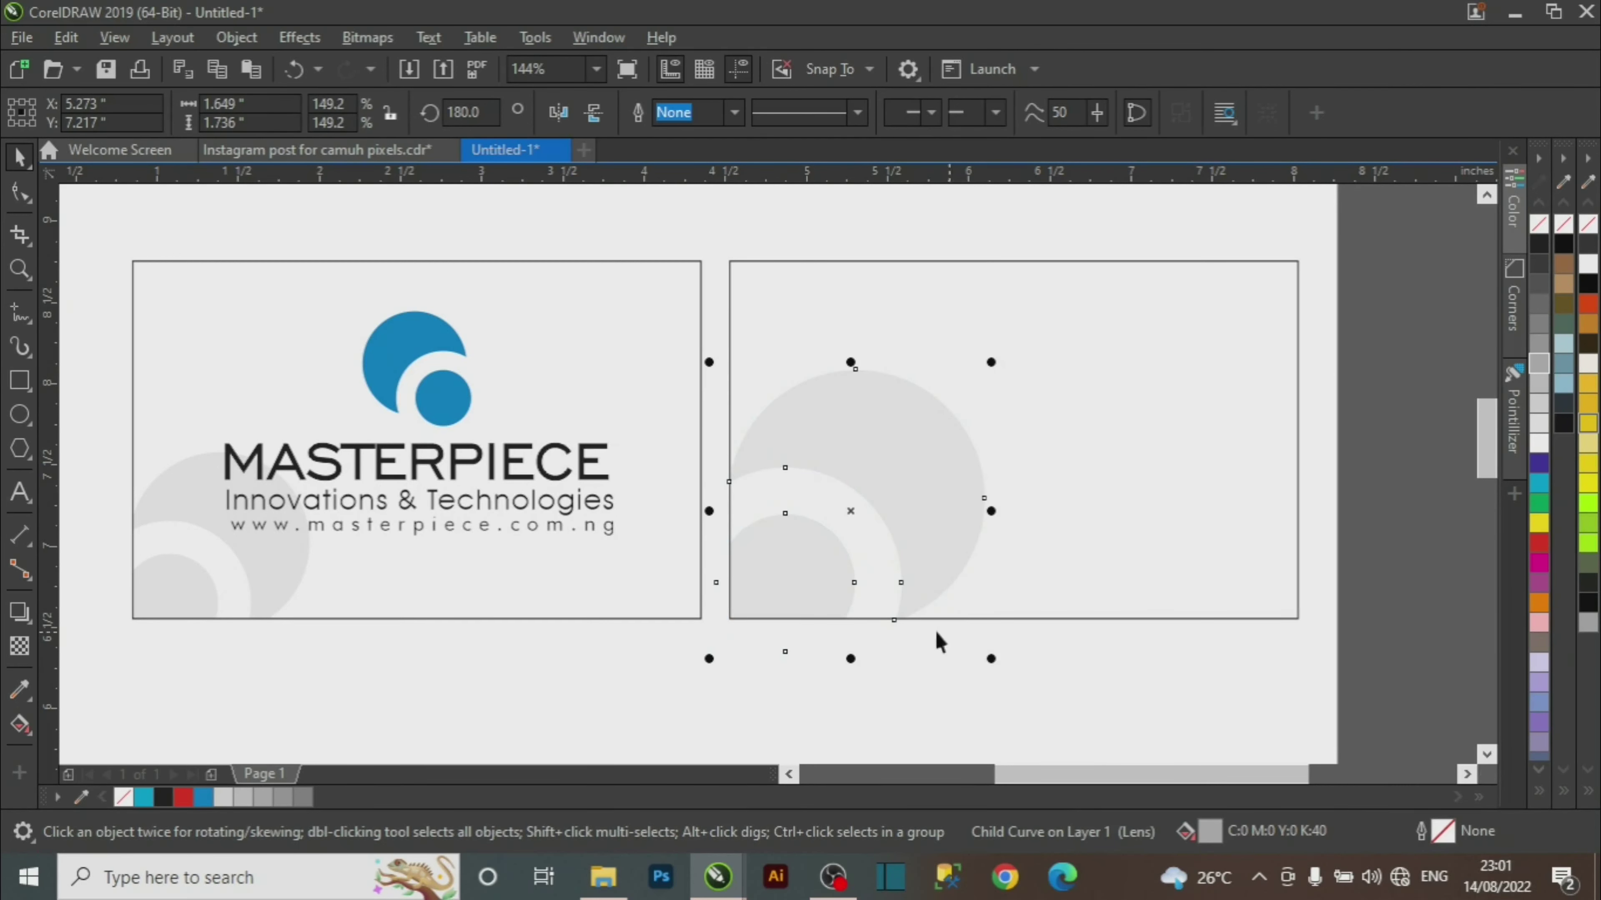
{"action": "left_click_drag", "start_coordinate": [913, 519], "coordinate": [918, 561]}
{"action": "left_click", "coordinate": [1147, 699]}
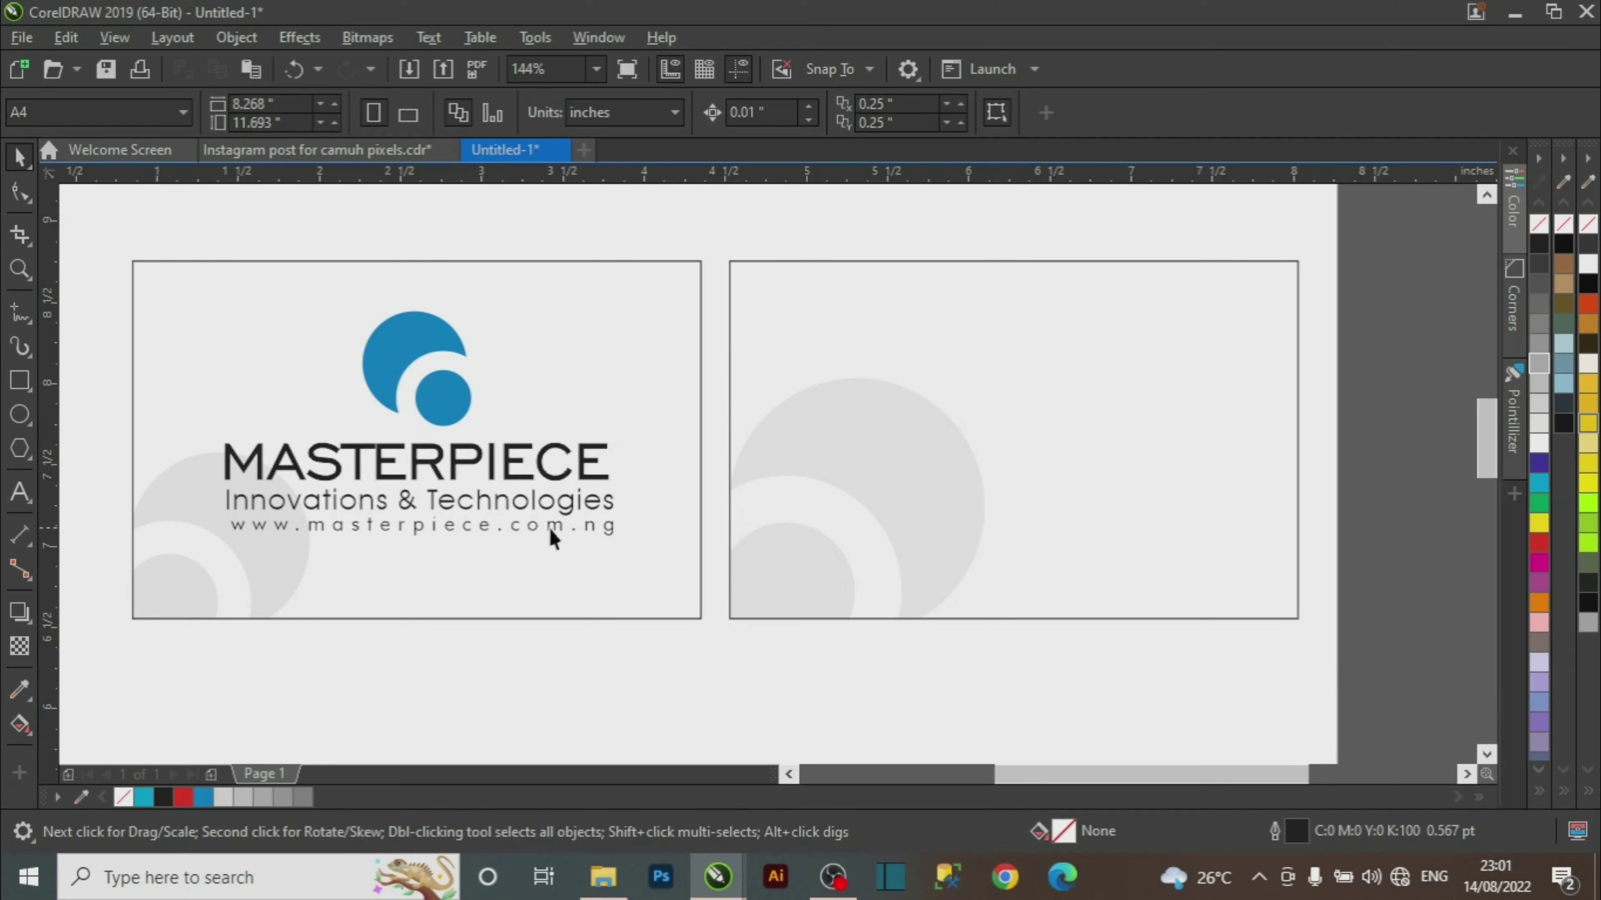
Type 'PORT HARCOURT' as a new text line on the back card.
{"action": "key", "text": "i"}
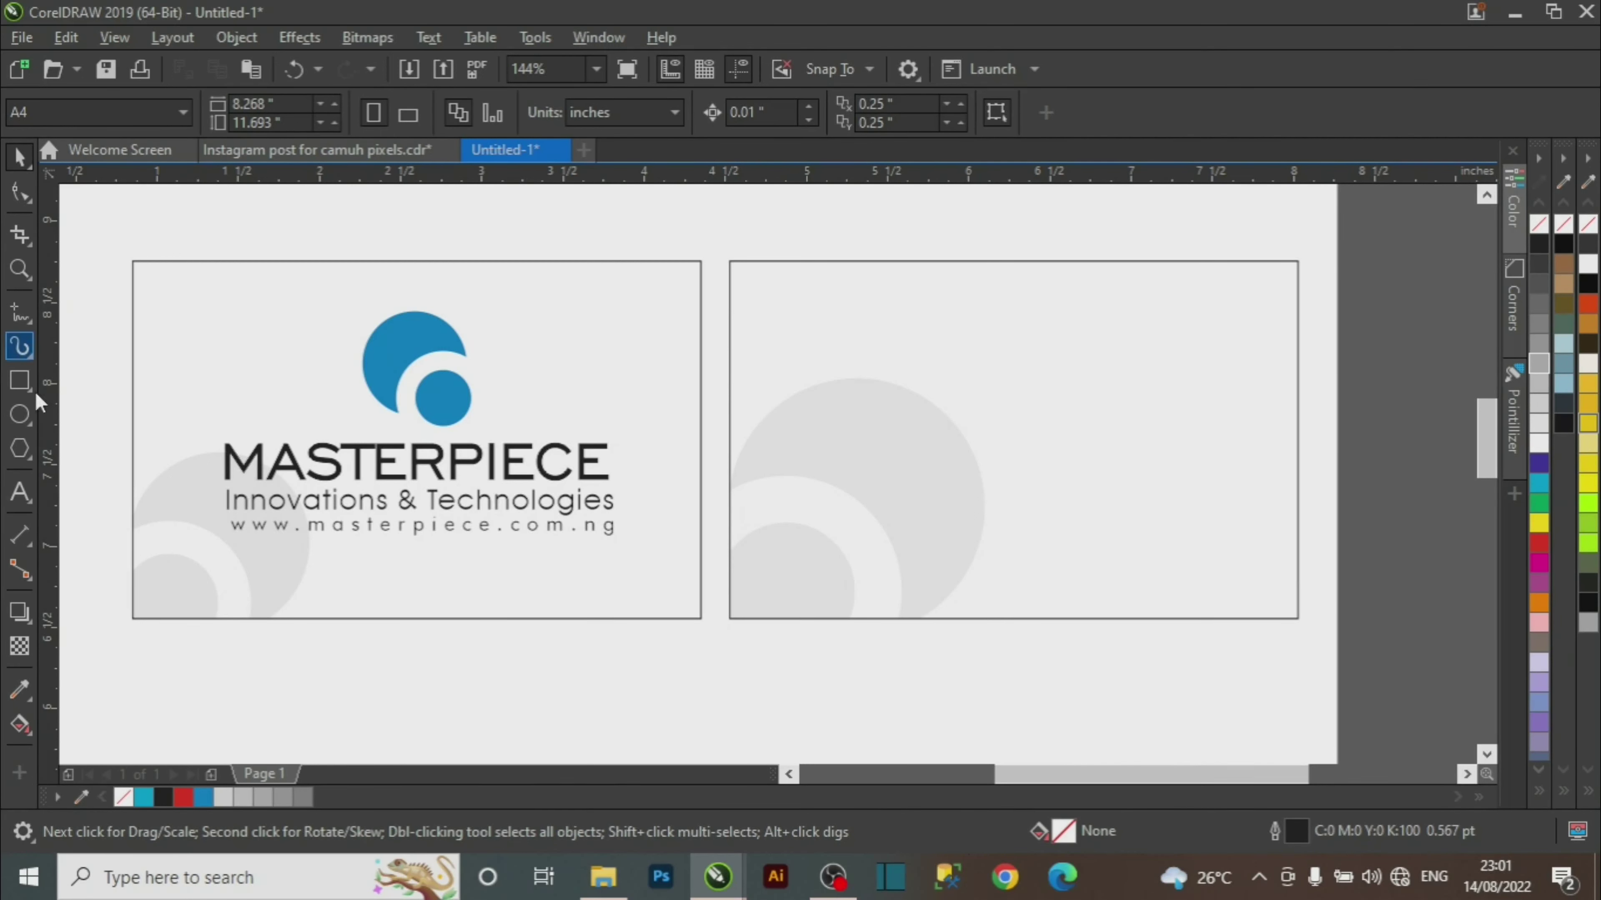
{"action": "left_click", "coordinate": [33, 493]}
{"action": "left_click", "coordinate": [961, 357]}
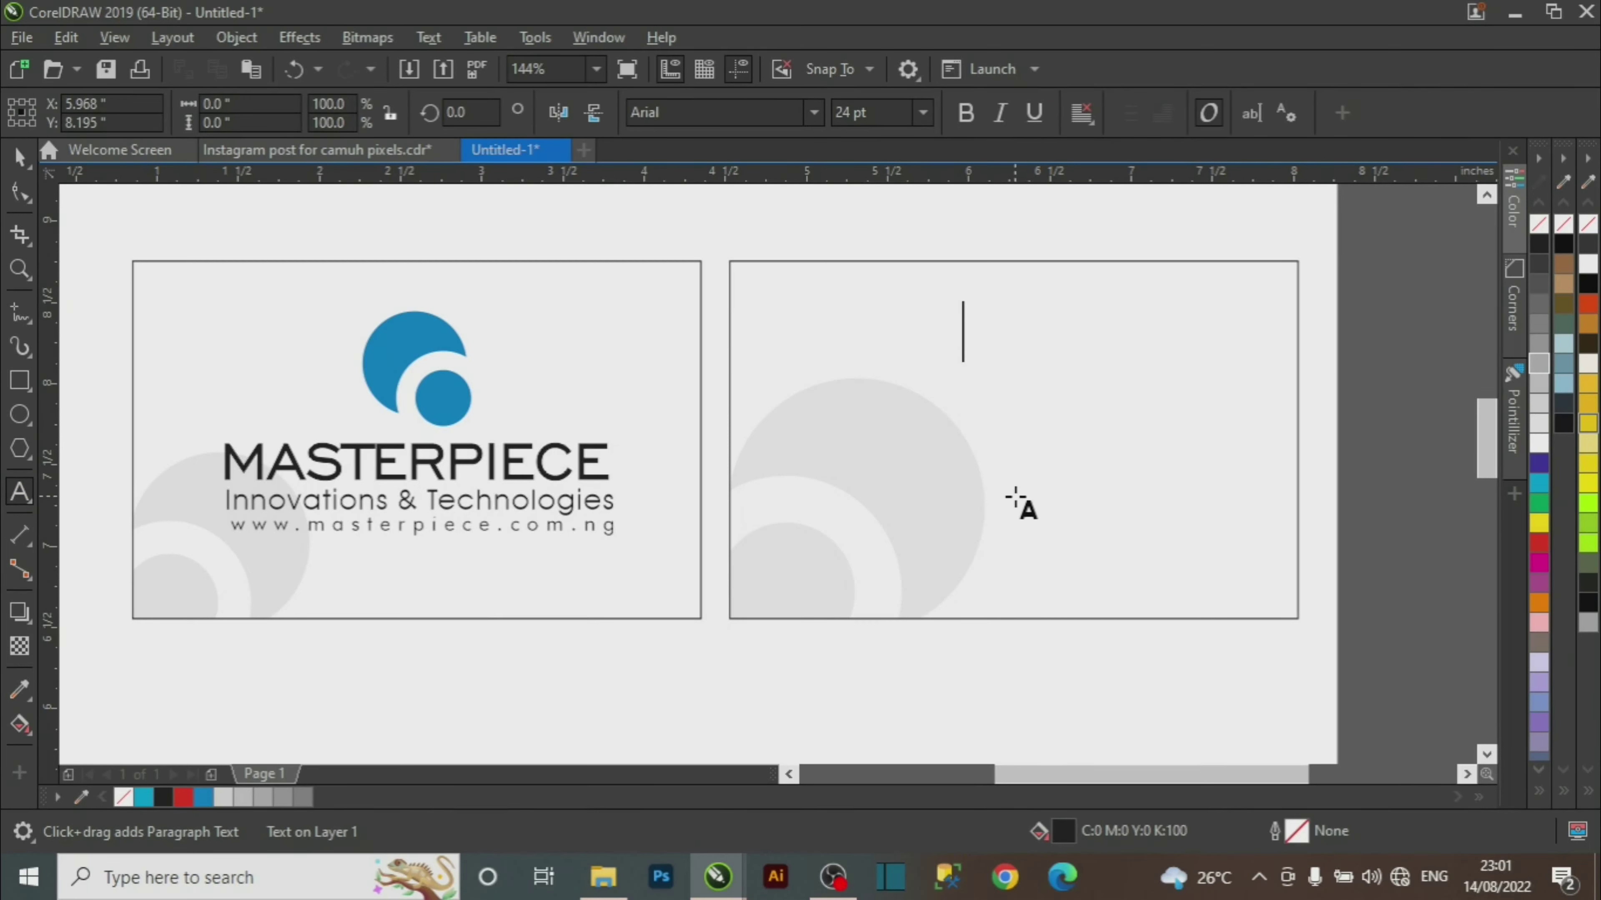
{"action": "type", "text": "PORT"}
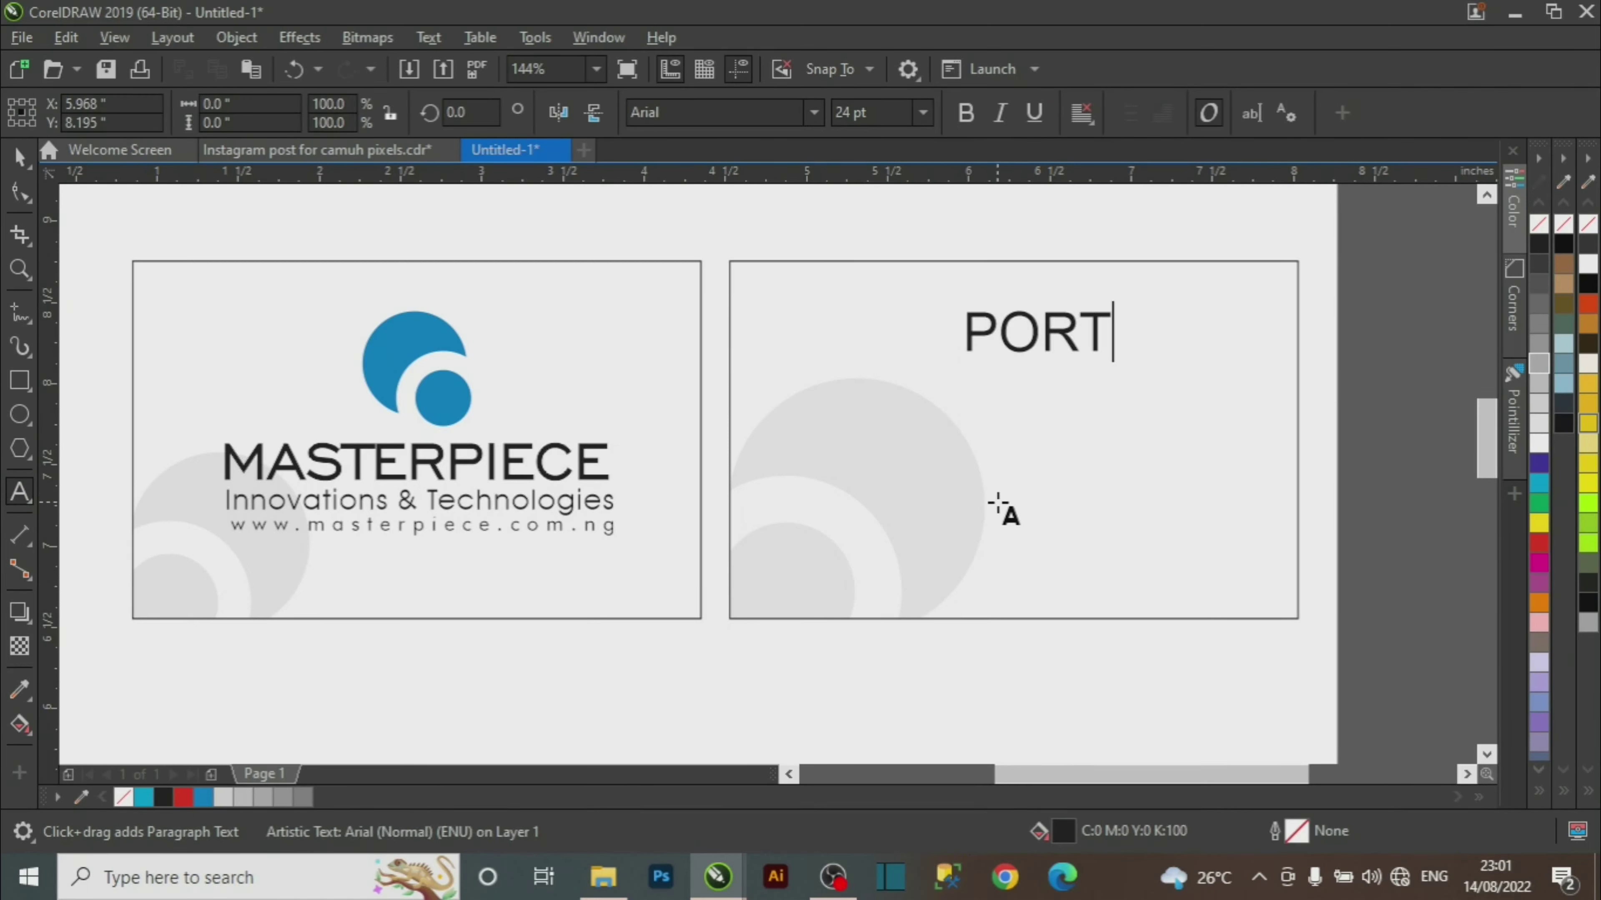
{"action": "type", "text": " HARCOURT"}
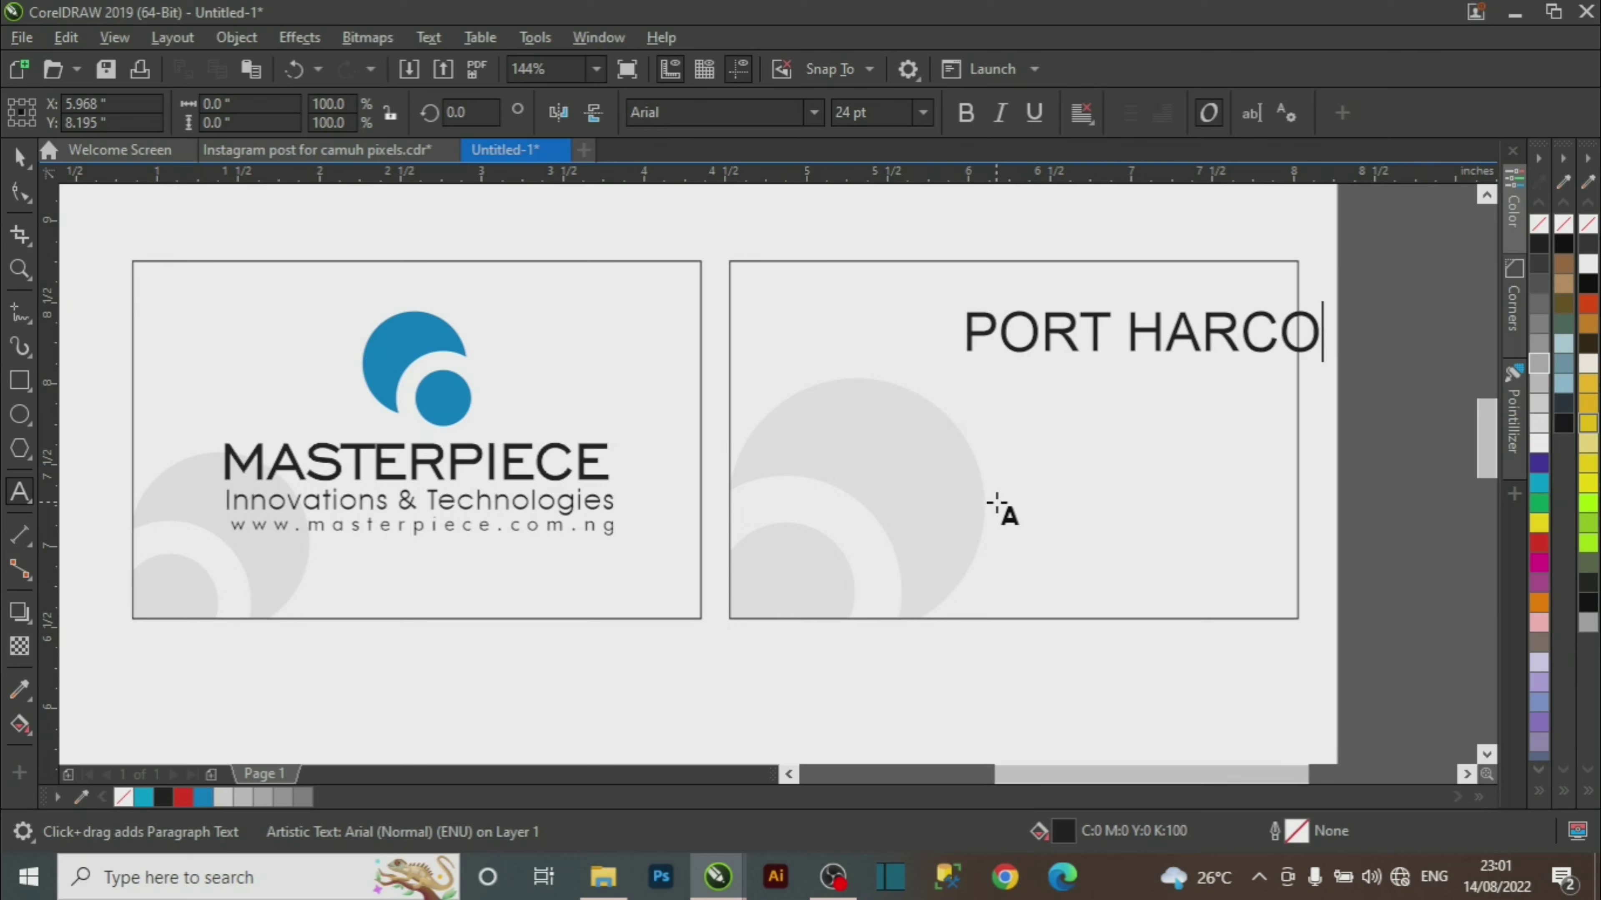
{"action": "key", "text": "Escape"}
Colour PORT HARCOURT blue, set it to 9 pt and move it to the card's top right.
{"action": "key", "text": "ctrl+space"}
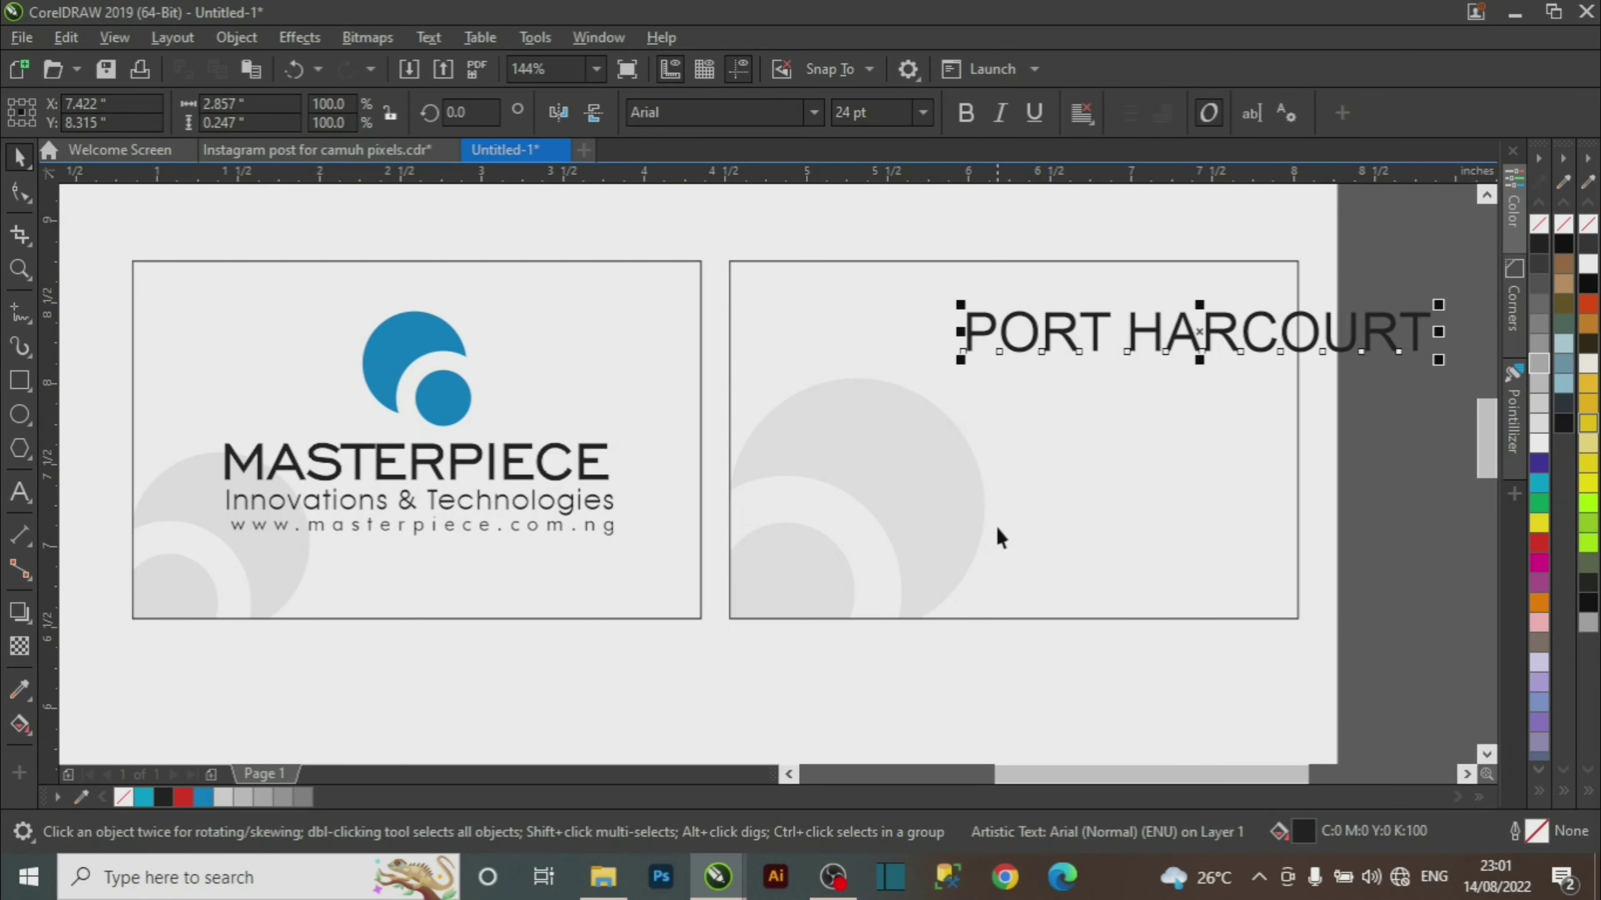
{"action": "left_click", "coordinate": [203, 798]}
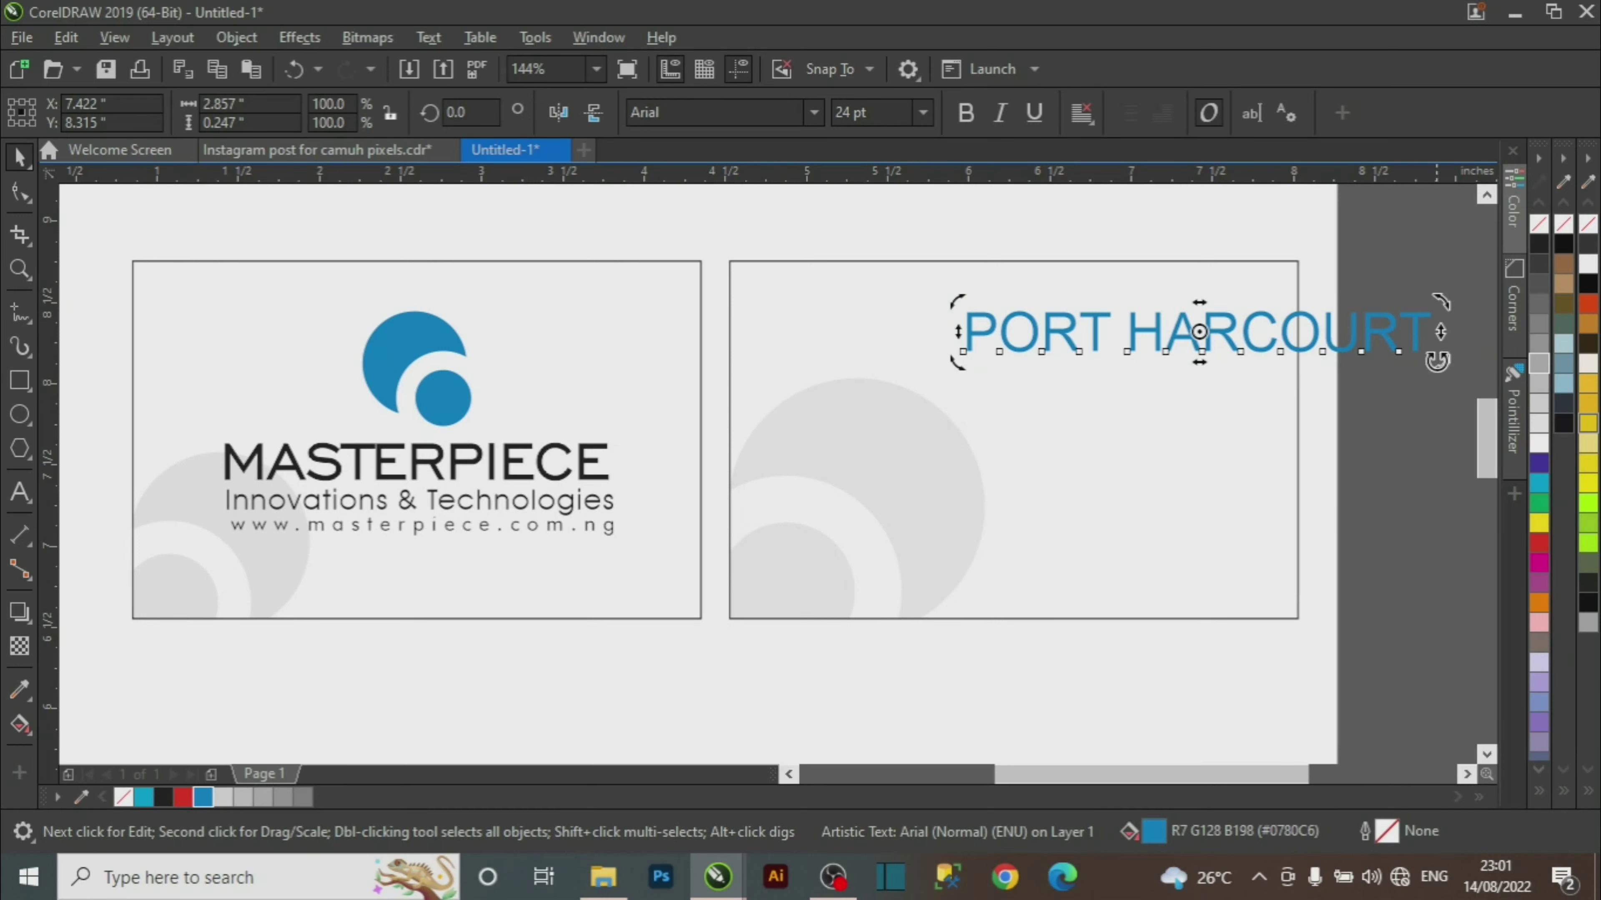
{"action": "left_click_drag", "start_coordinate": [1437, 368], "coordinate": [1125, 373]}
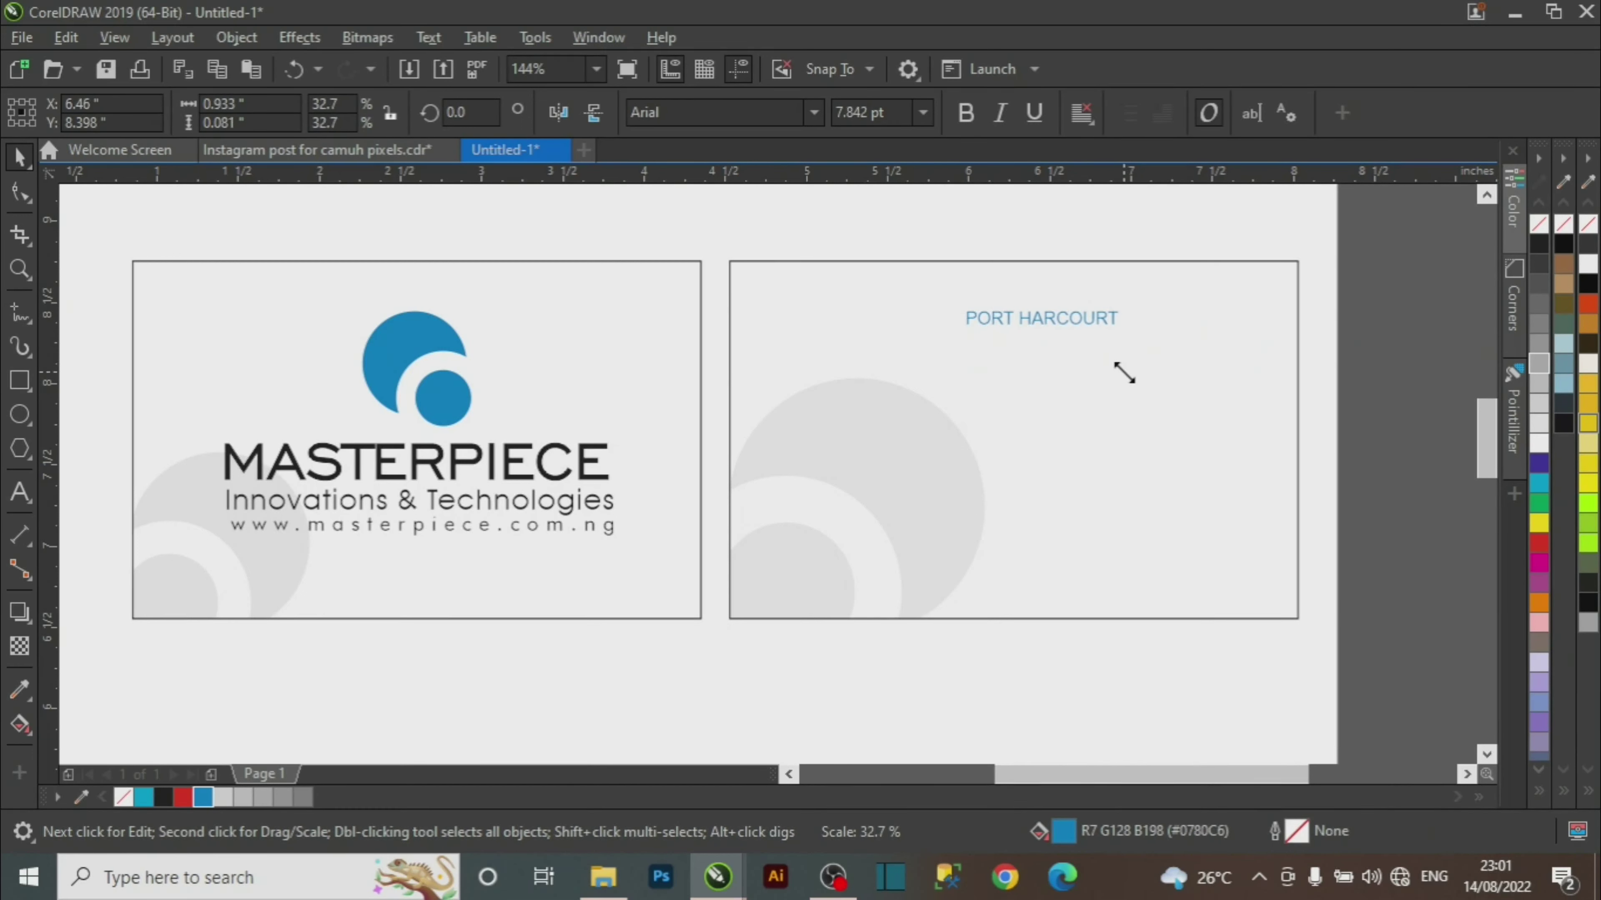
{"action": "left_click", "coordinate": [922, 112]}
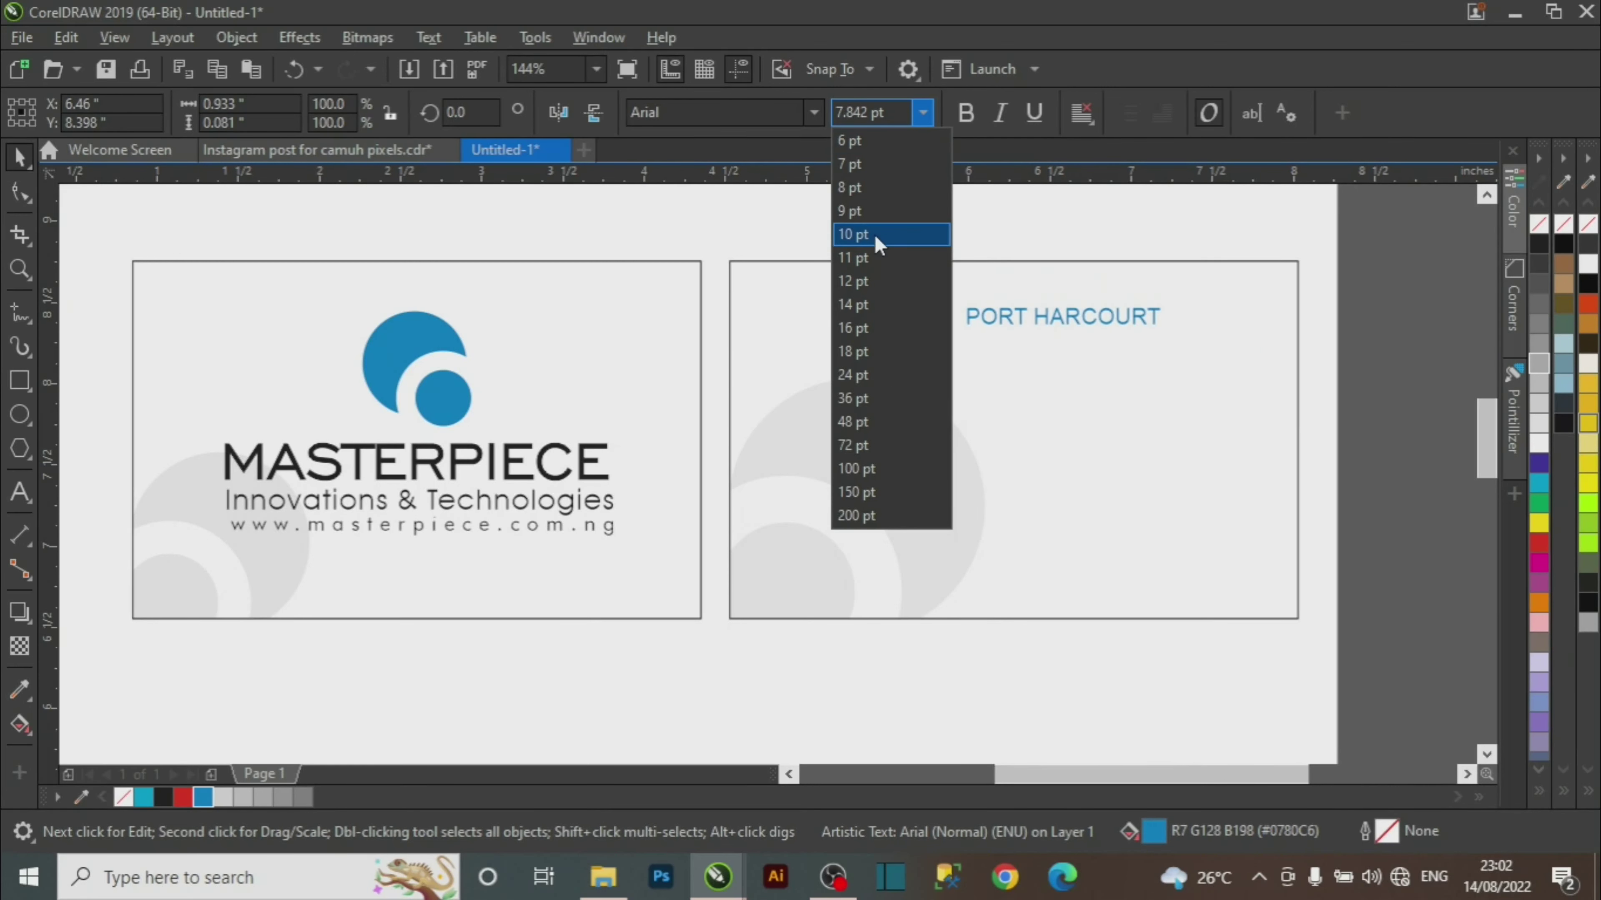
{"action": "left_click", "coordinate": [875, 214]}
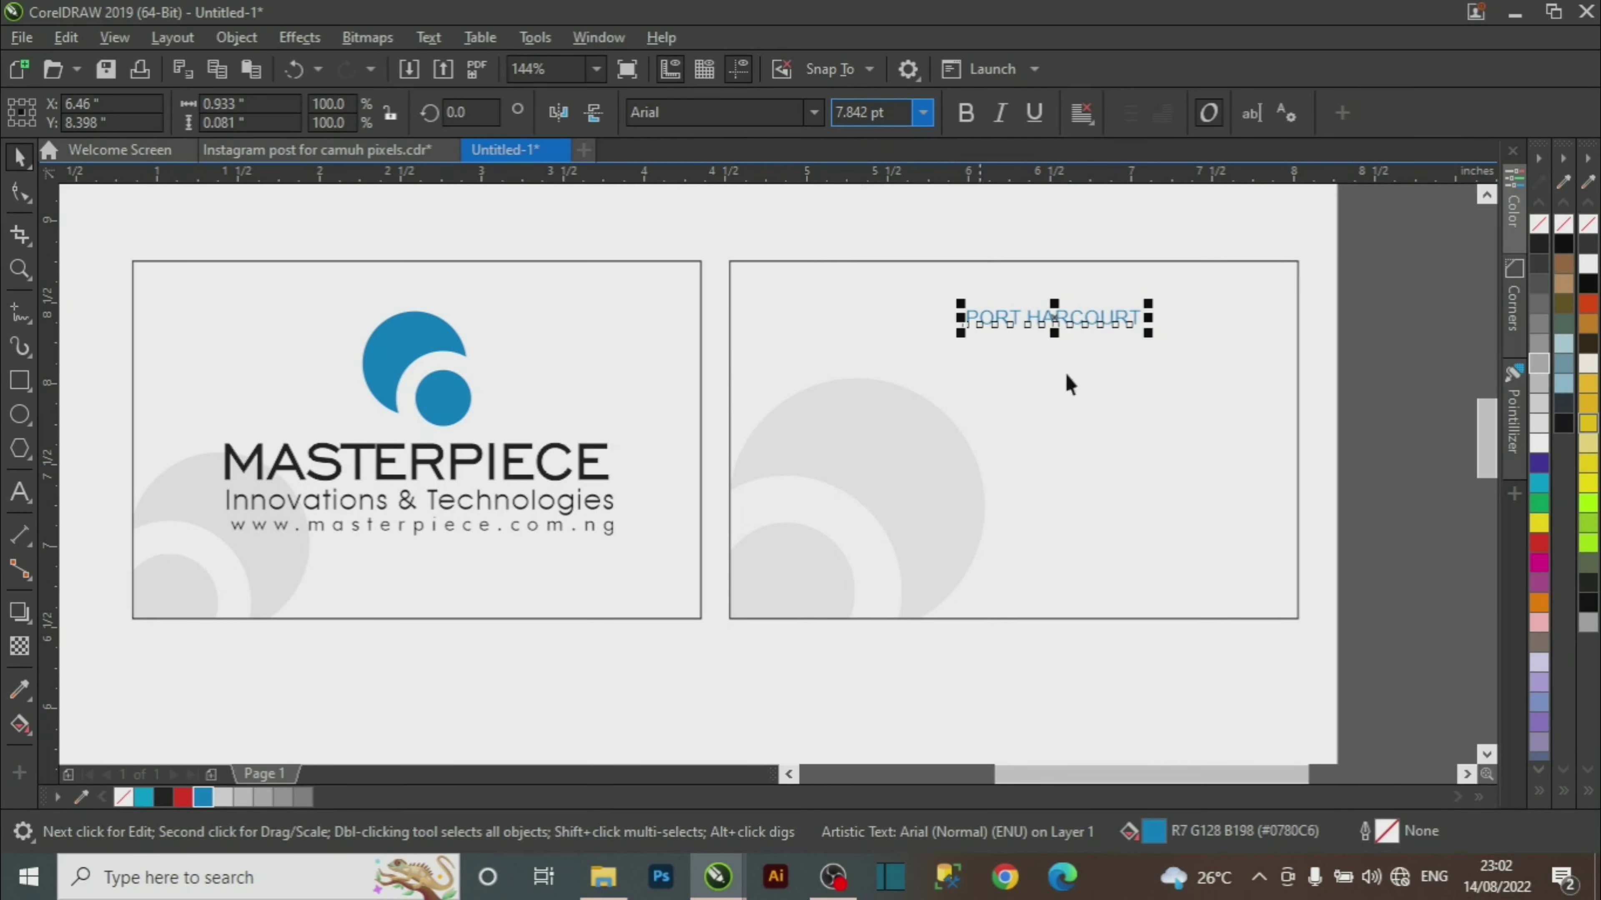
{"action": "left_click_drag", "start_coordinate": [1059, 318], "coordinate": [1153, 313]}
{"action": "left_click", "coordinate": [1386, 378]}
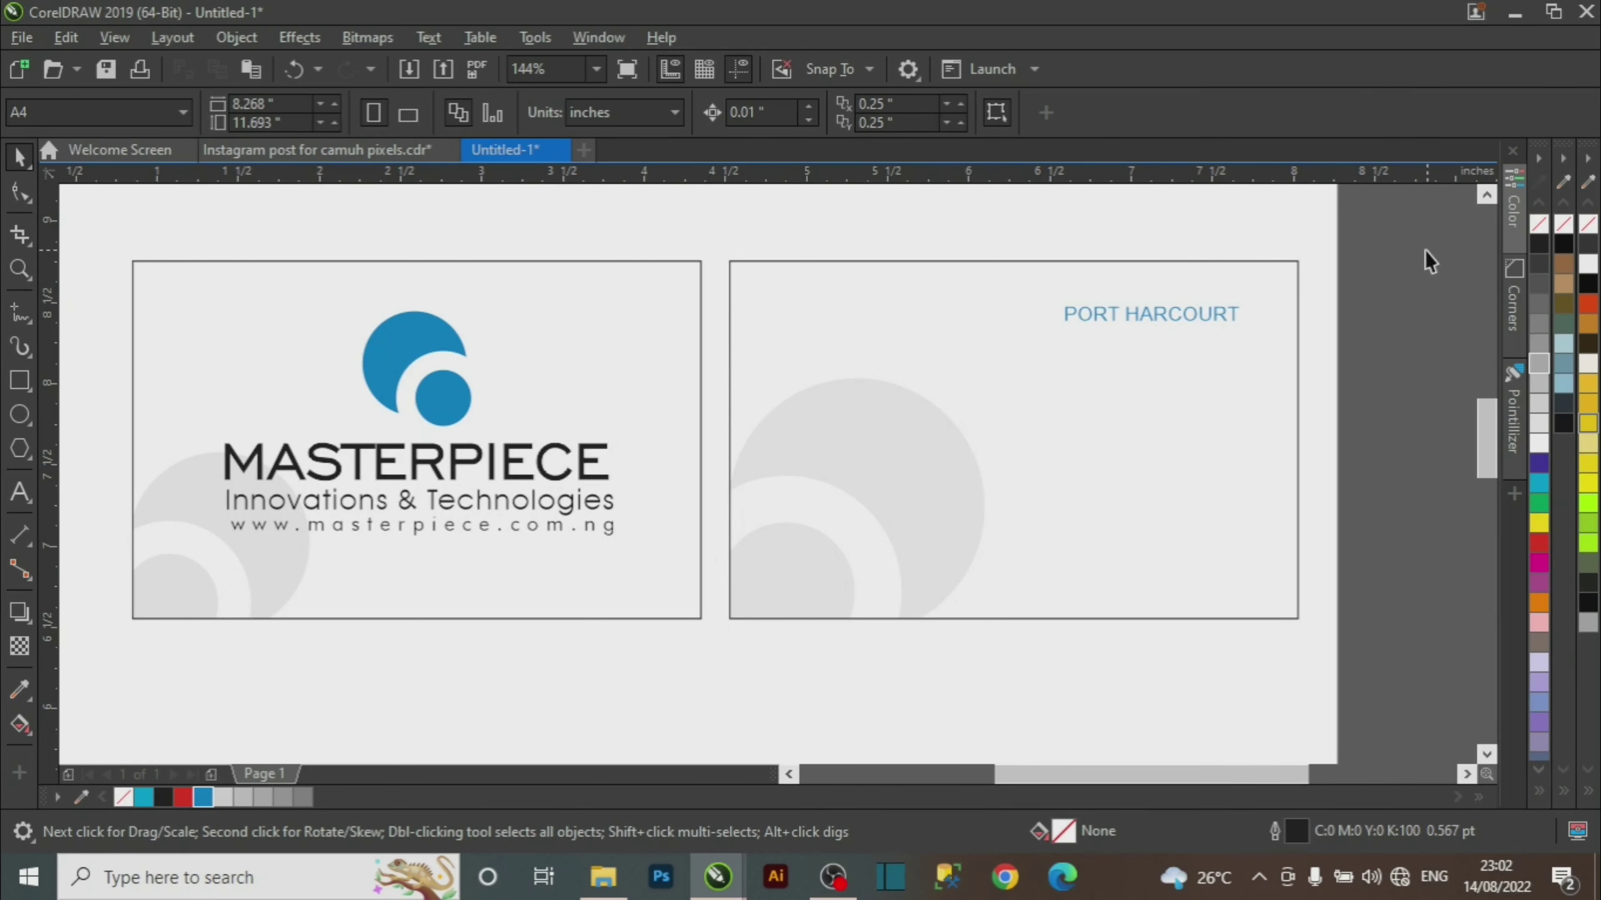
Try PORT HARCOURT at 7 pt, then set it back to 9 pt.
{"action": "left_click_drag", "start_coordinate": [1426, 250], "coordinate": [980, 416]}
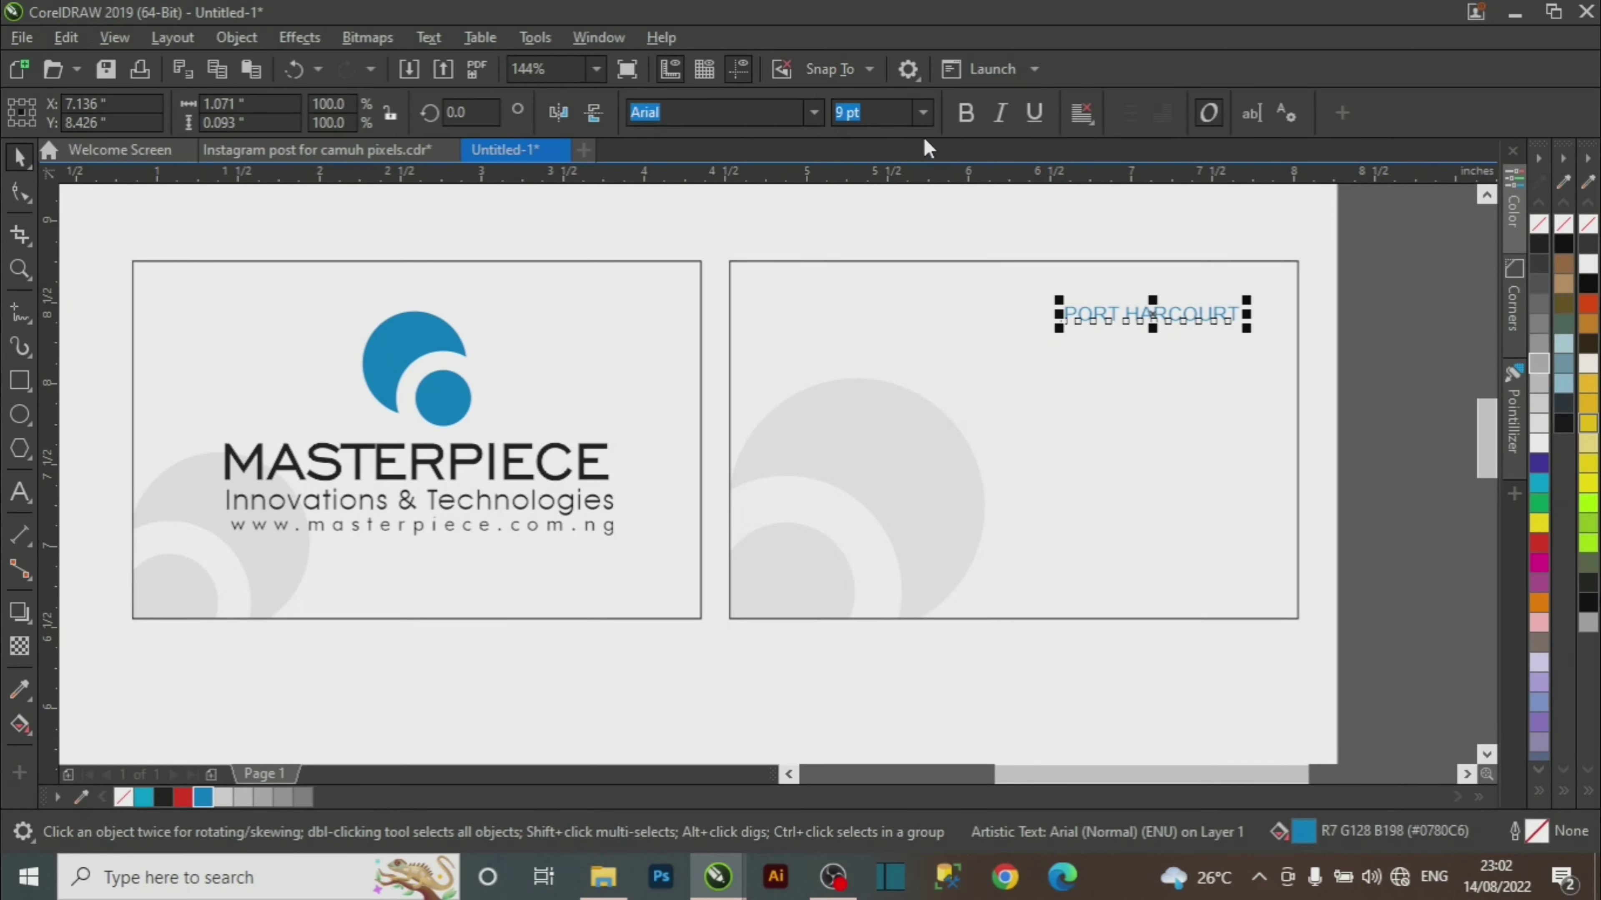
{"action": "left_click", "coordinate": [923, 113]}
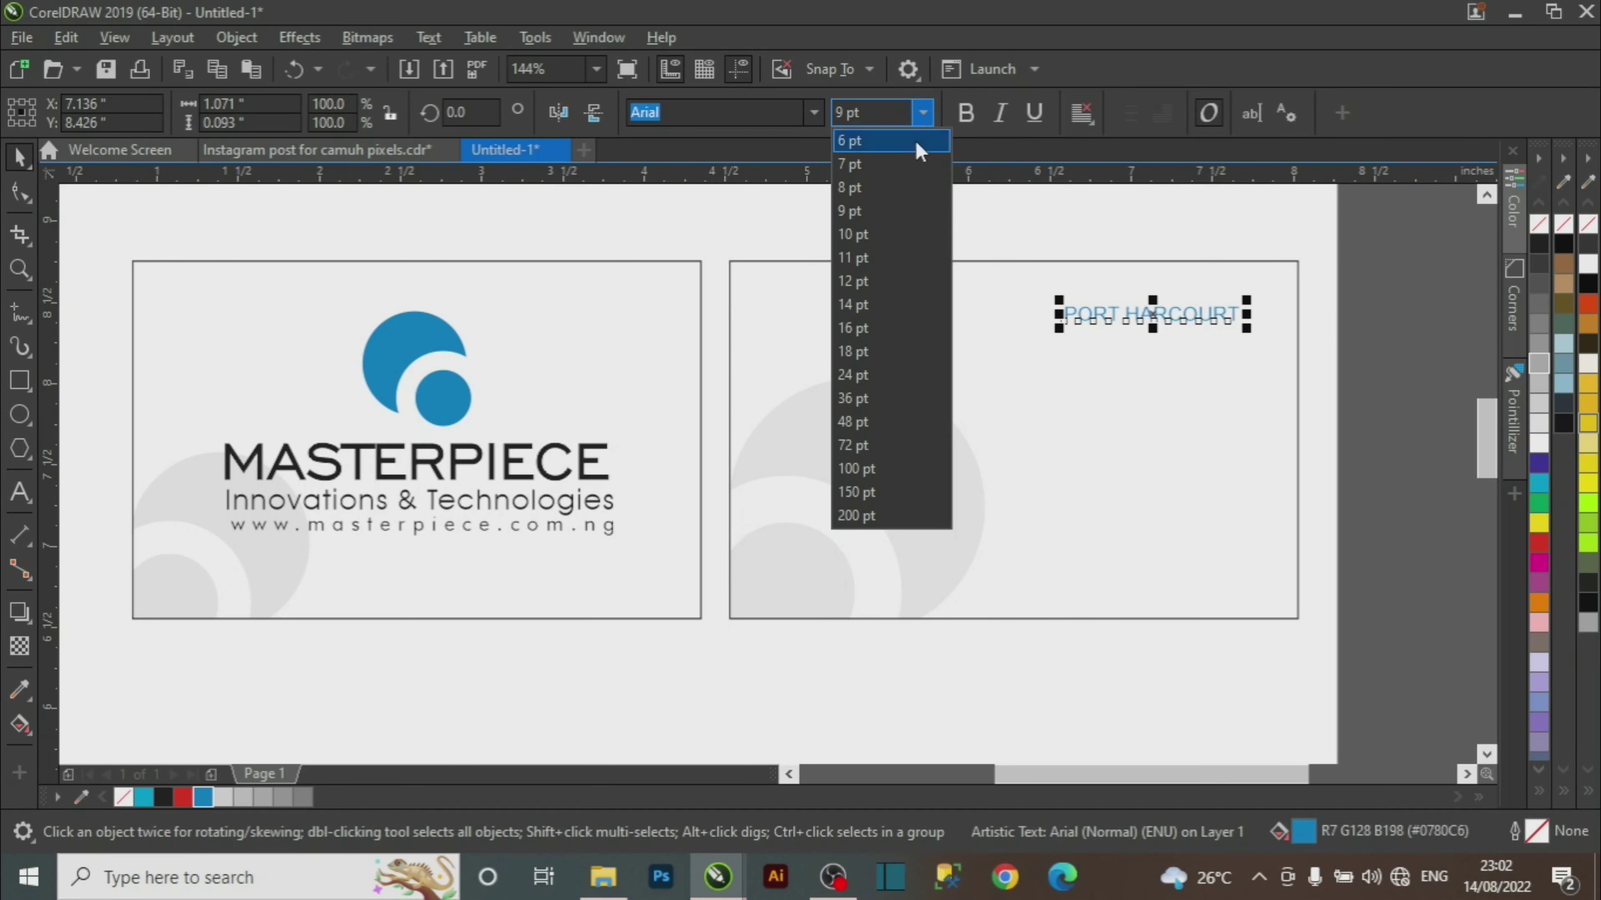
{"action": "left_click", "coordinate": [876, 165]}
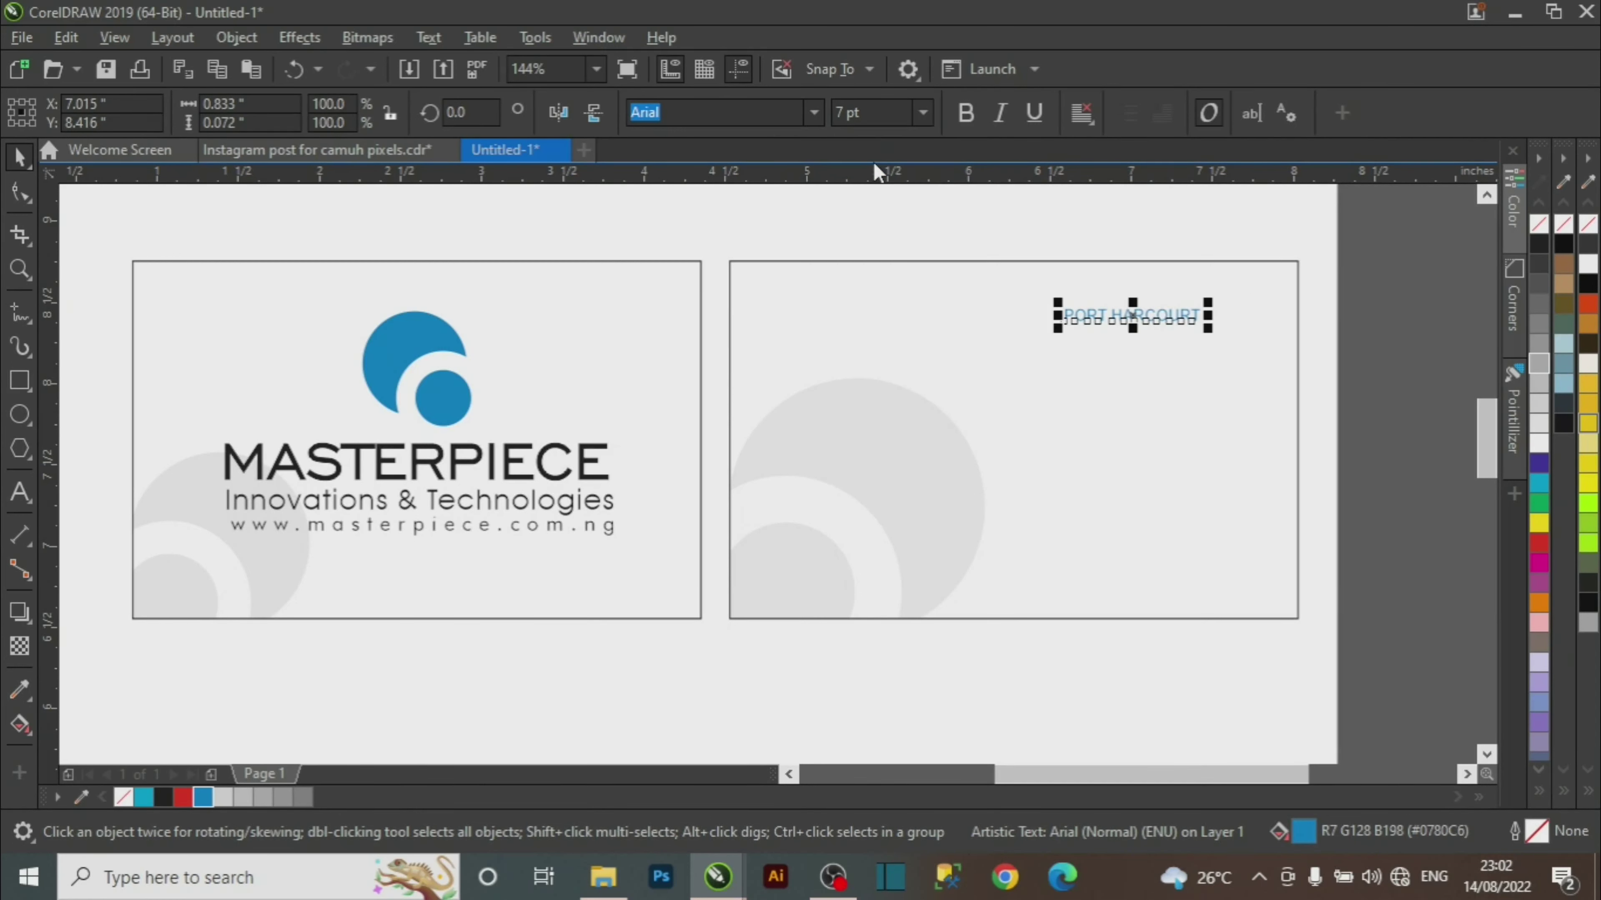
{"action": "left_click", "coordinate": [923, 116]}
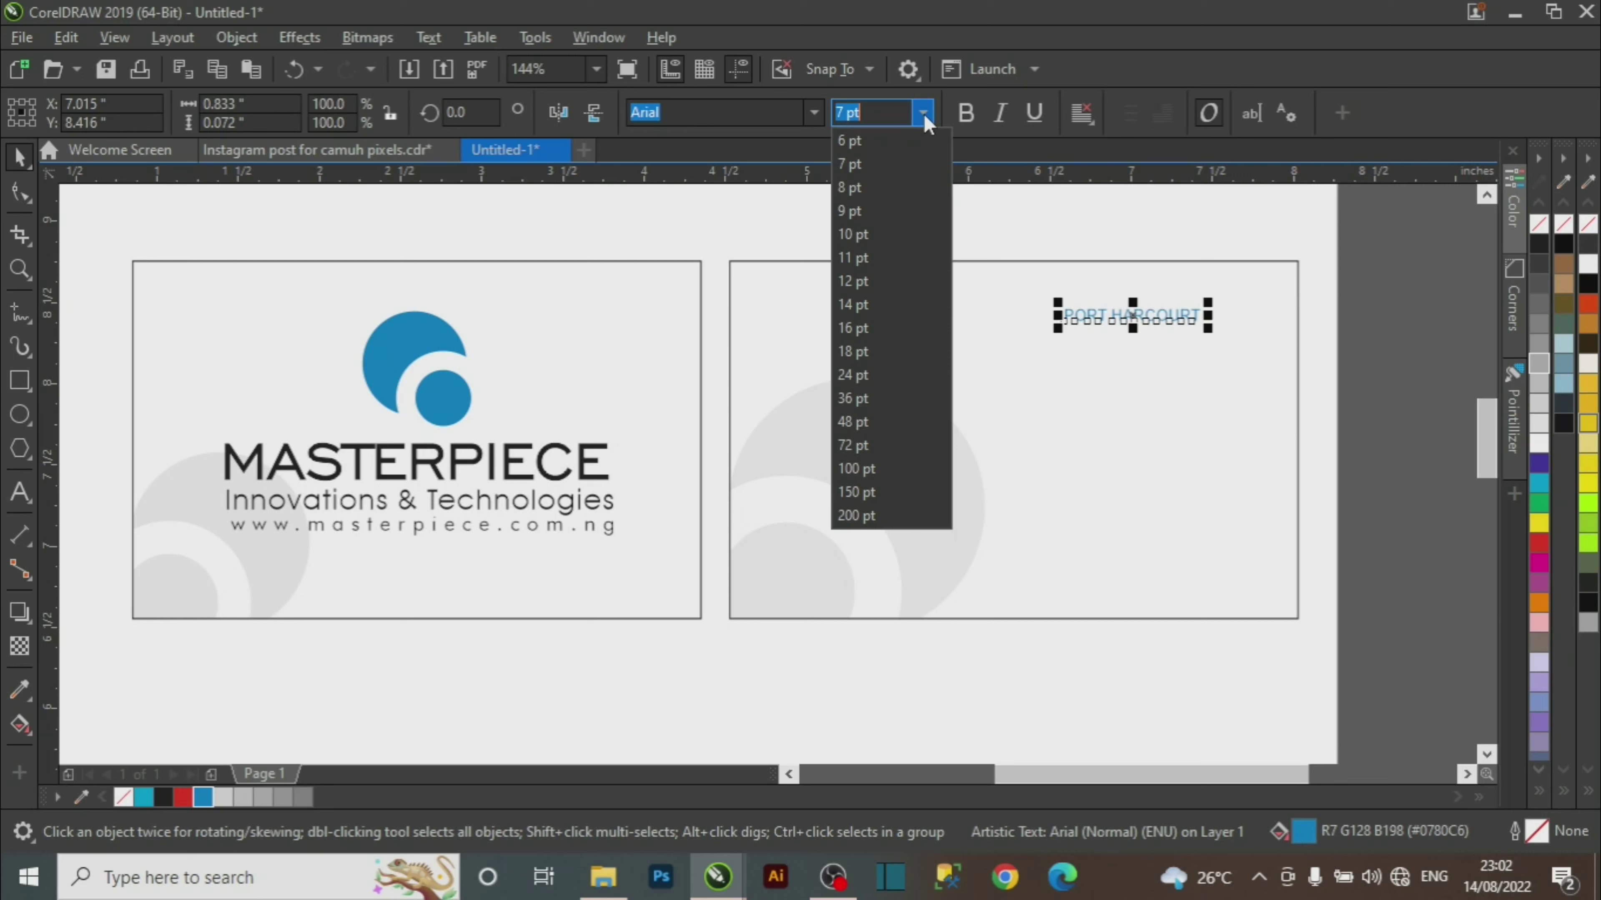
{"action": "left_click", "coordinate": [876, 211]}
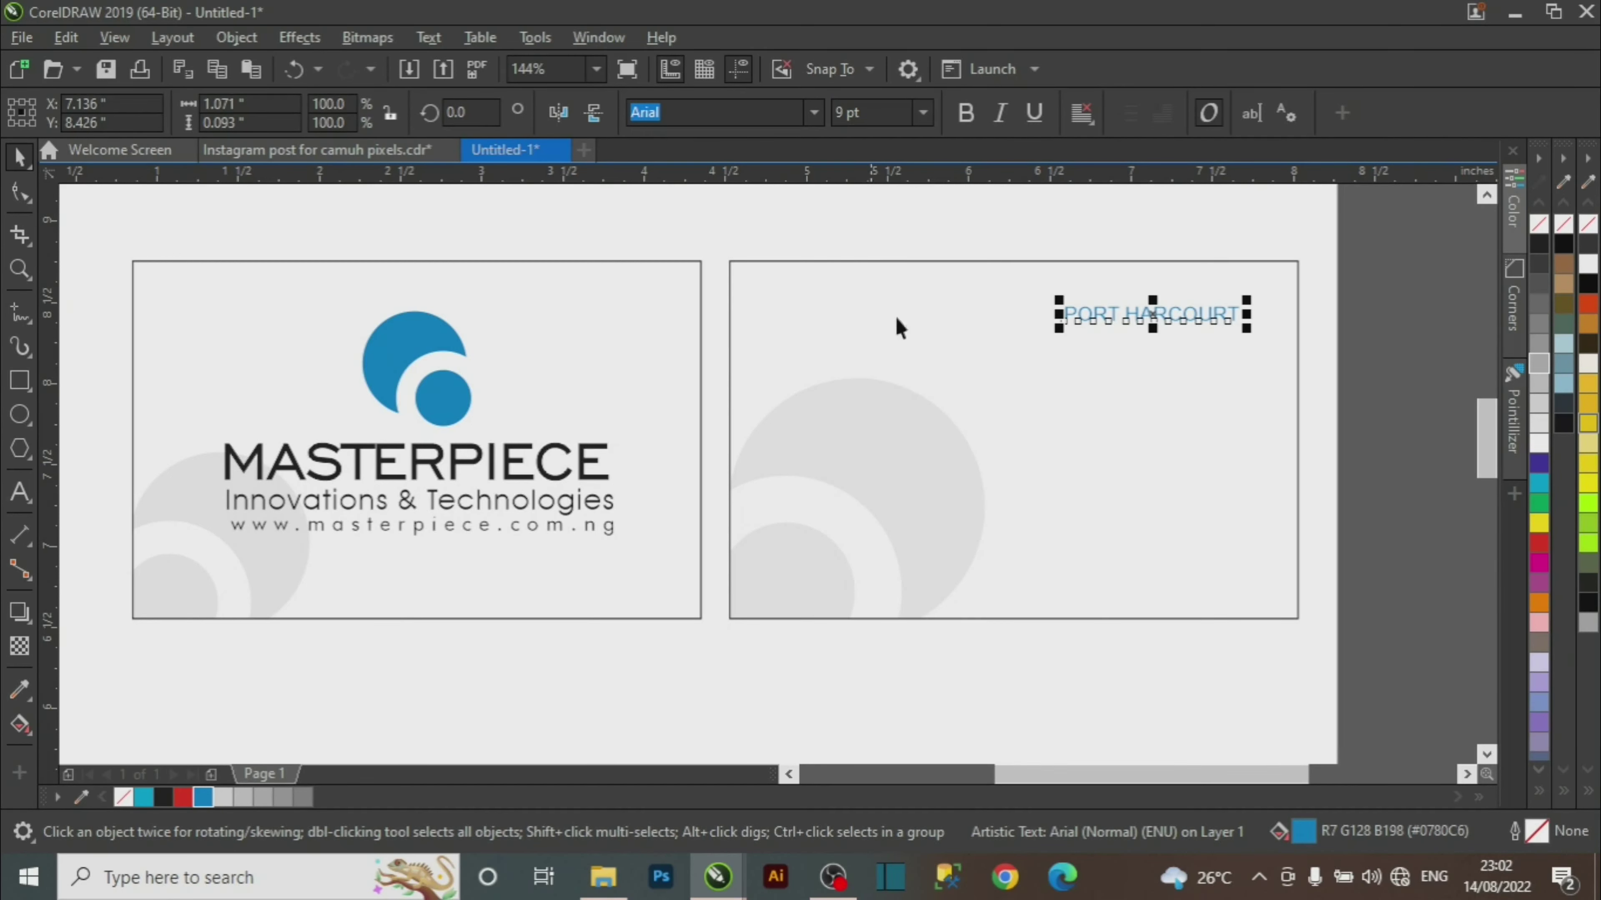
Check the fonts of the front card's MASTERPIECE, Innovations & Technologies and website texts.
{"action": "left_click", "coordinate": [611, 528]}
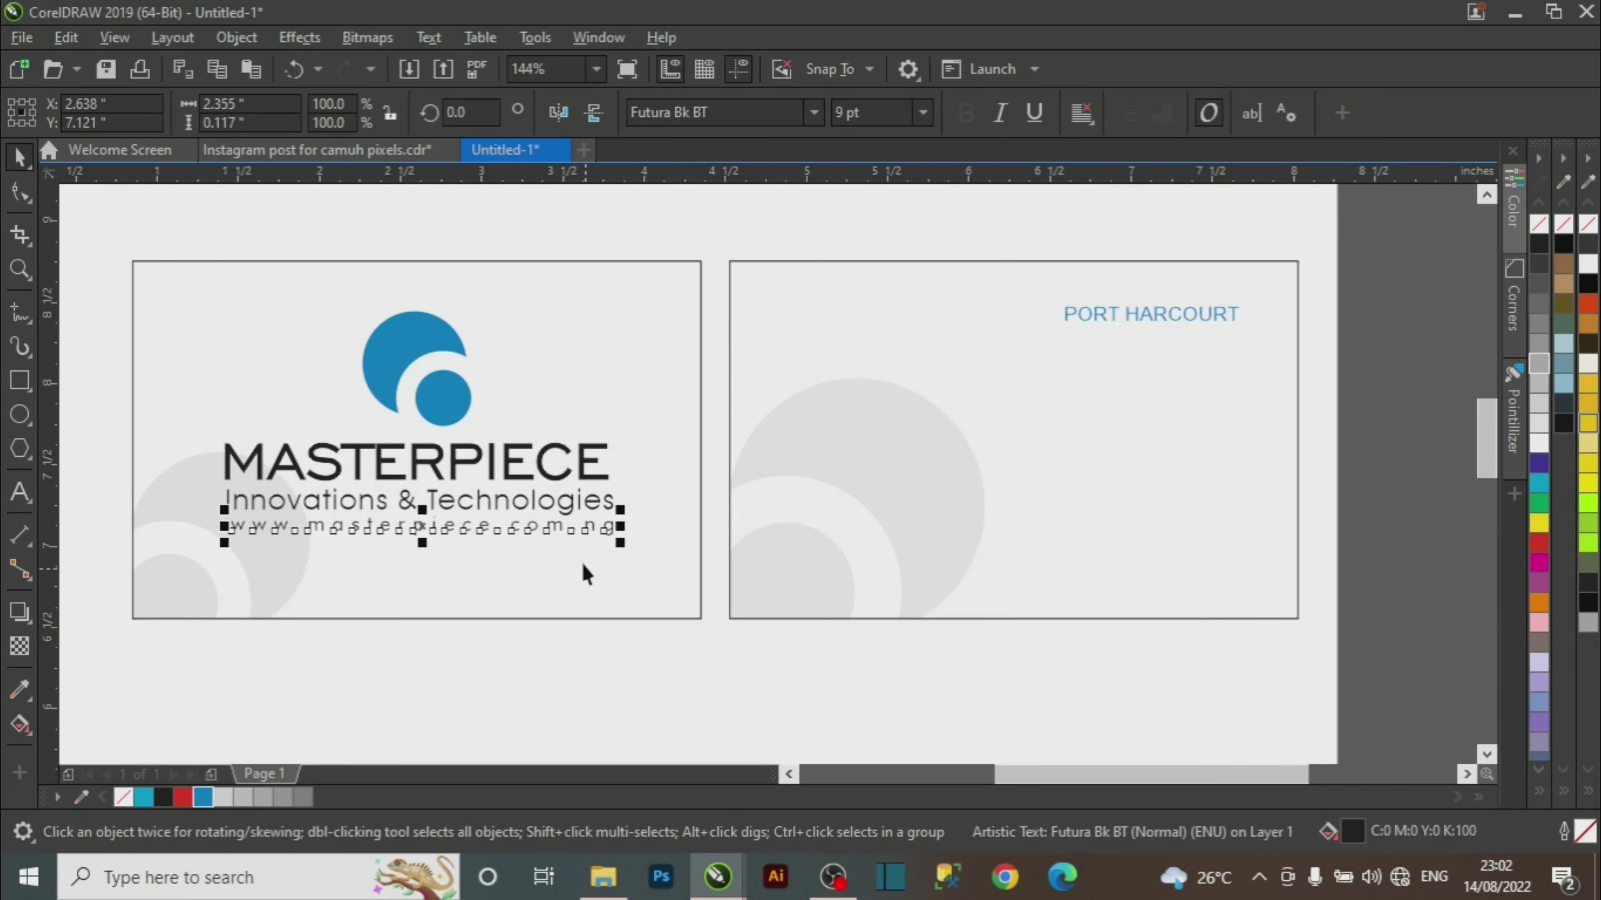
{"action": "left_click", "coordinate": [569, 507]}
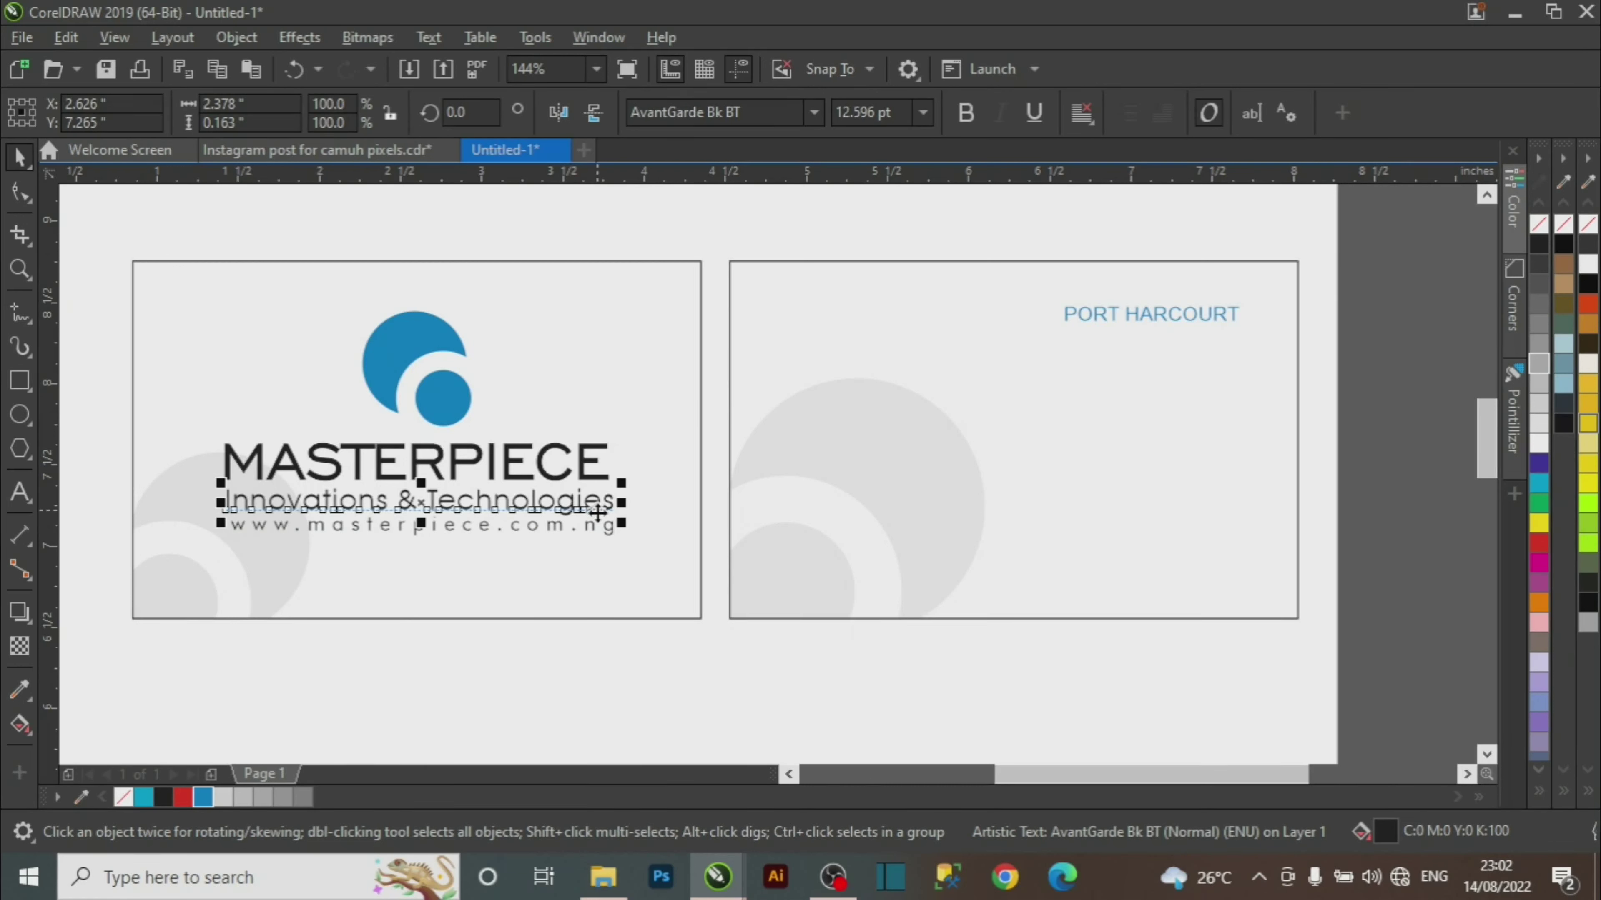
{"action": "left_click", "coordinate": [585, 476]}
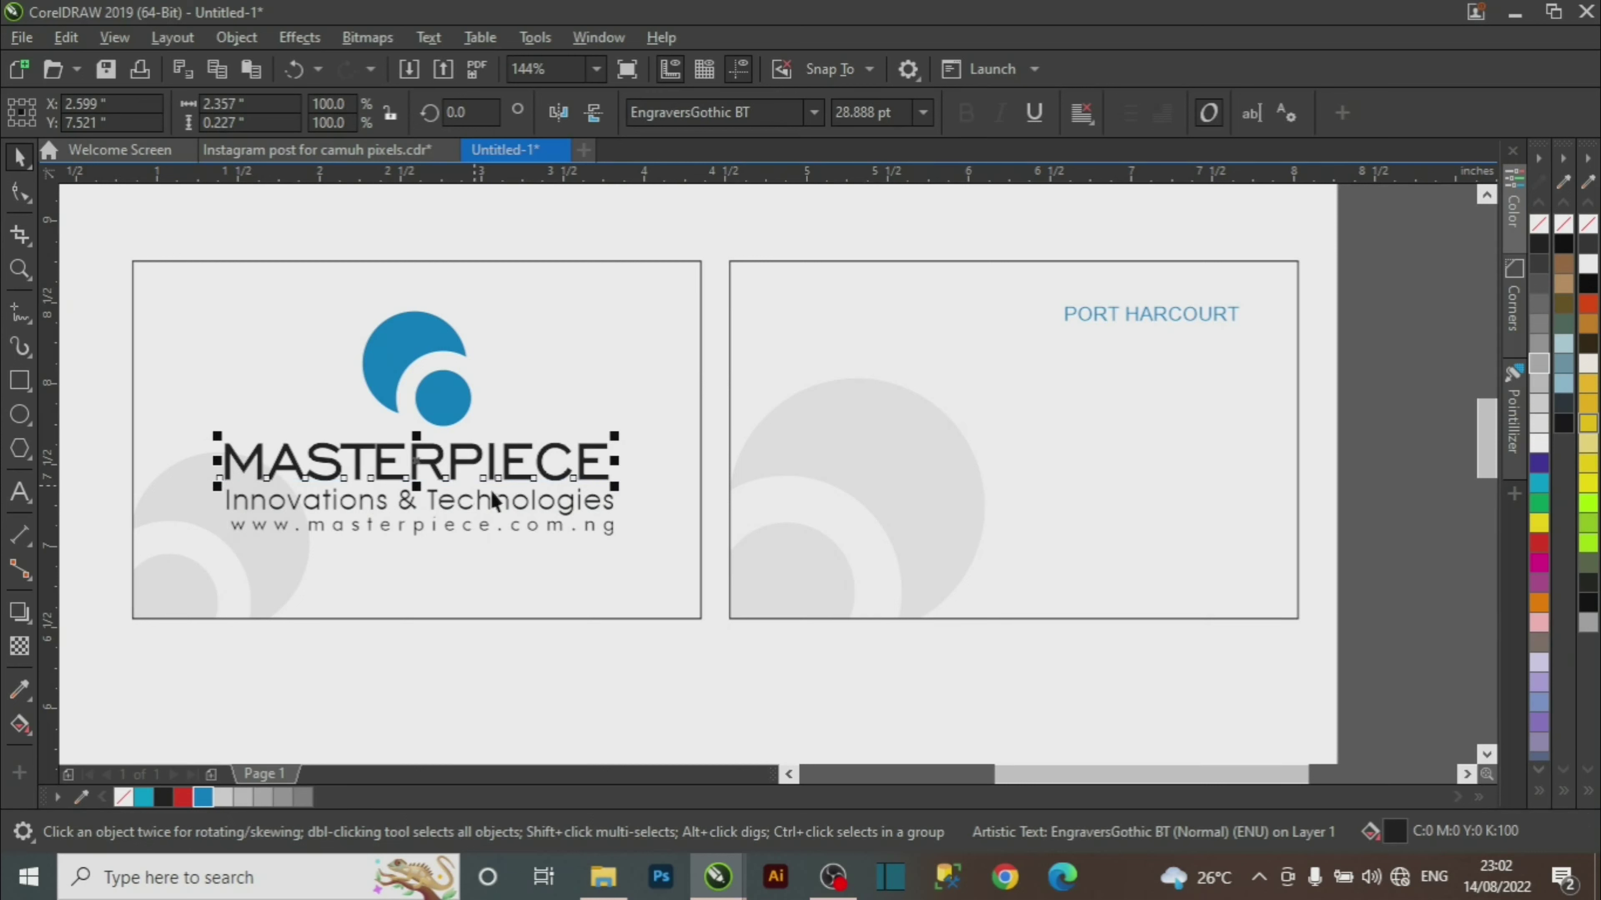
{"action": "left_click", "coordinate": [512, 662]}
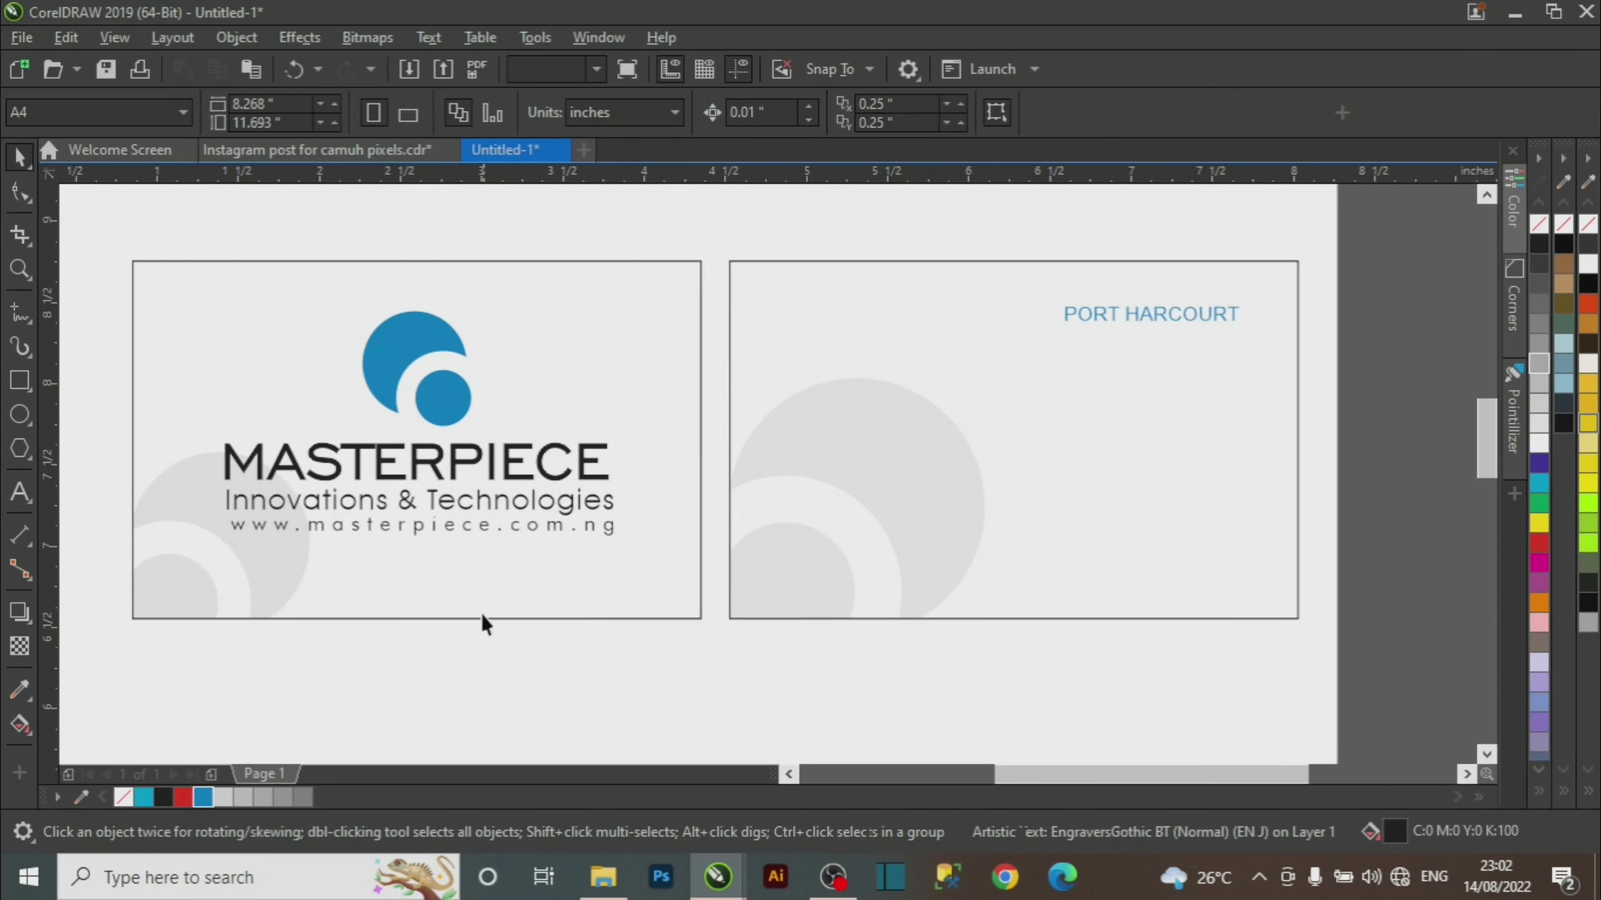
{"action": "left_click", "coordinate": [468, 530]}
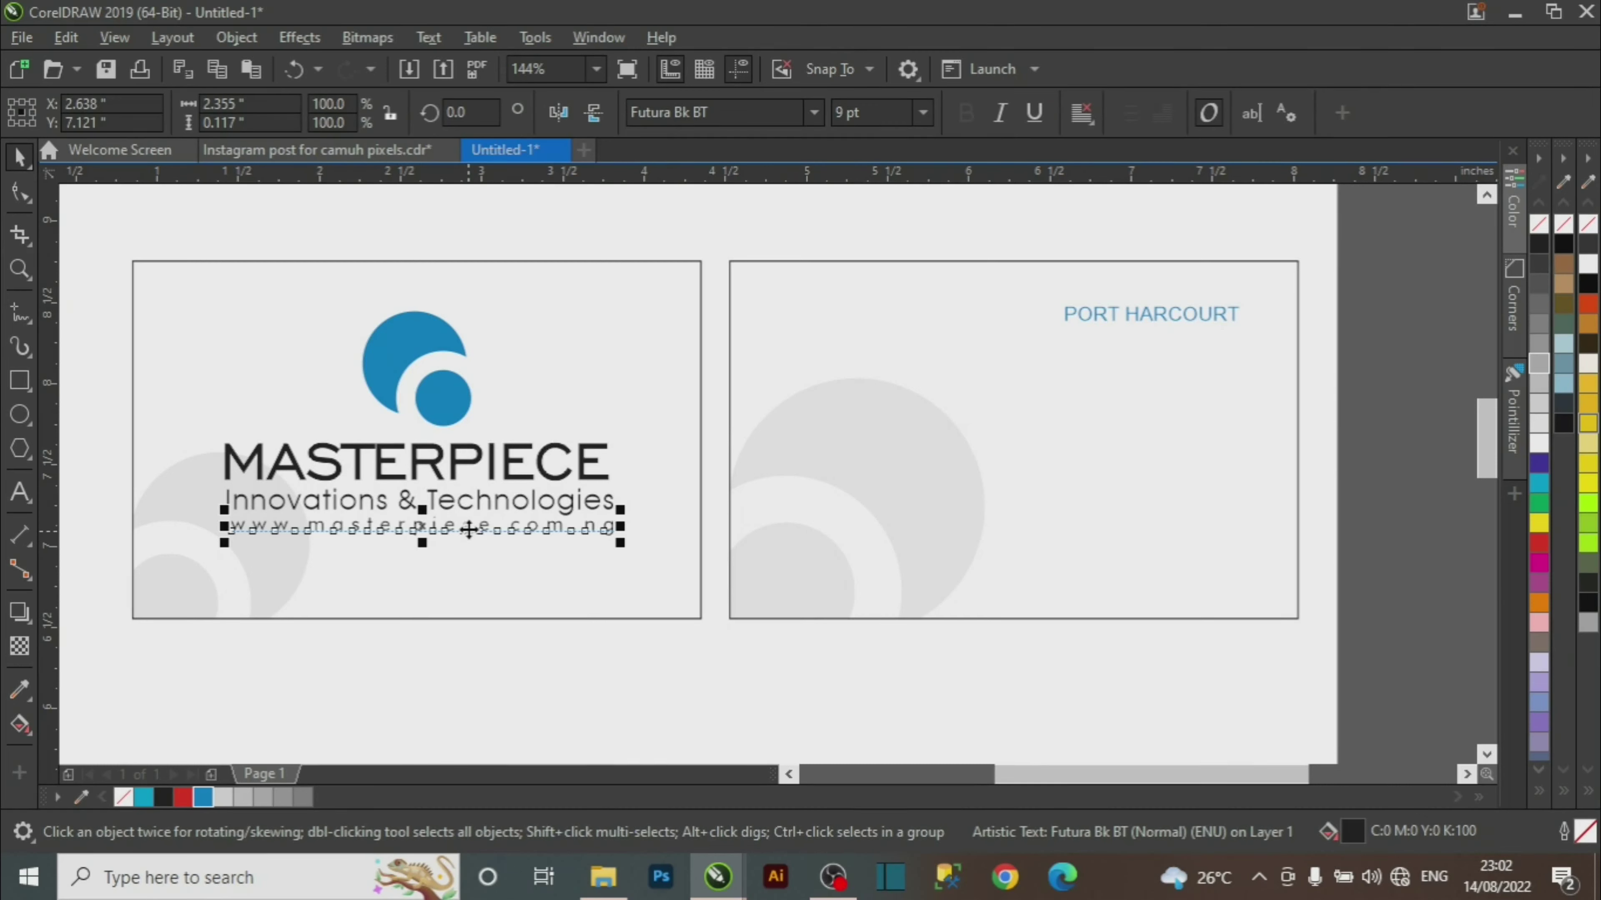
Set PORT HARCOURT to Humanst521 BT and nudge it slightly into place.
{"action": "left_click_drag", "start_coordinate": [1441, 241], "coordinate": [939, 403]}
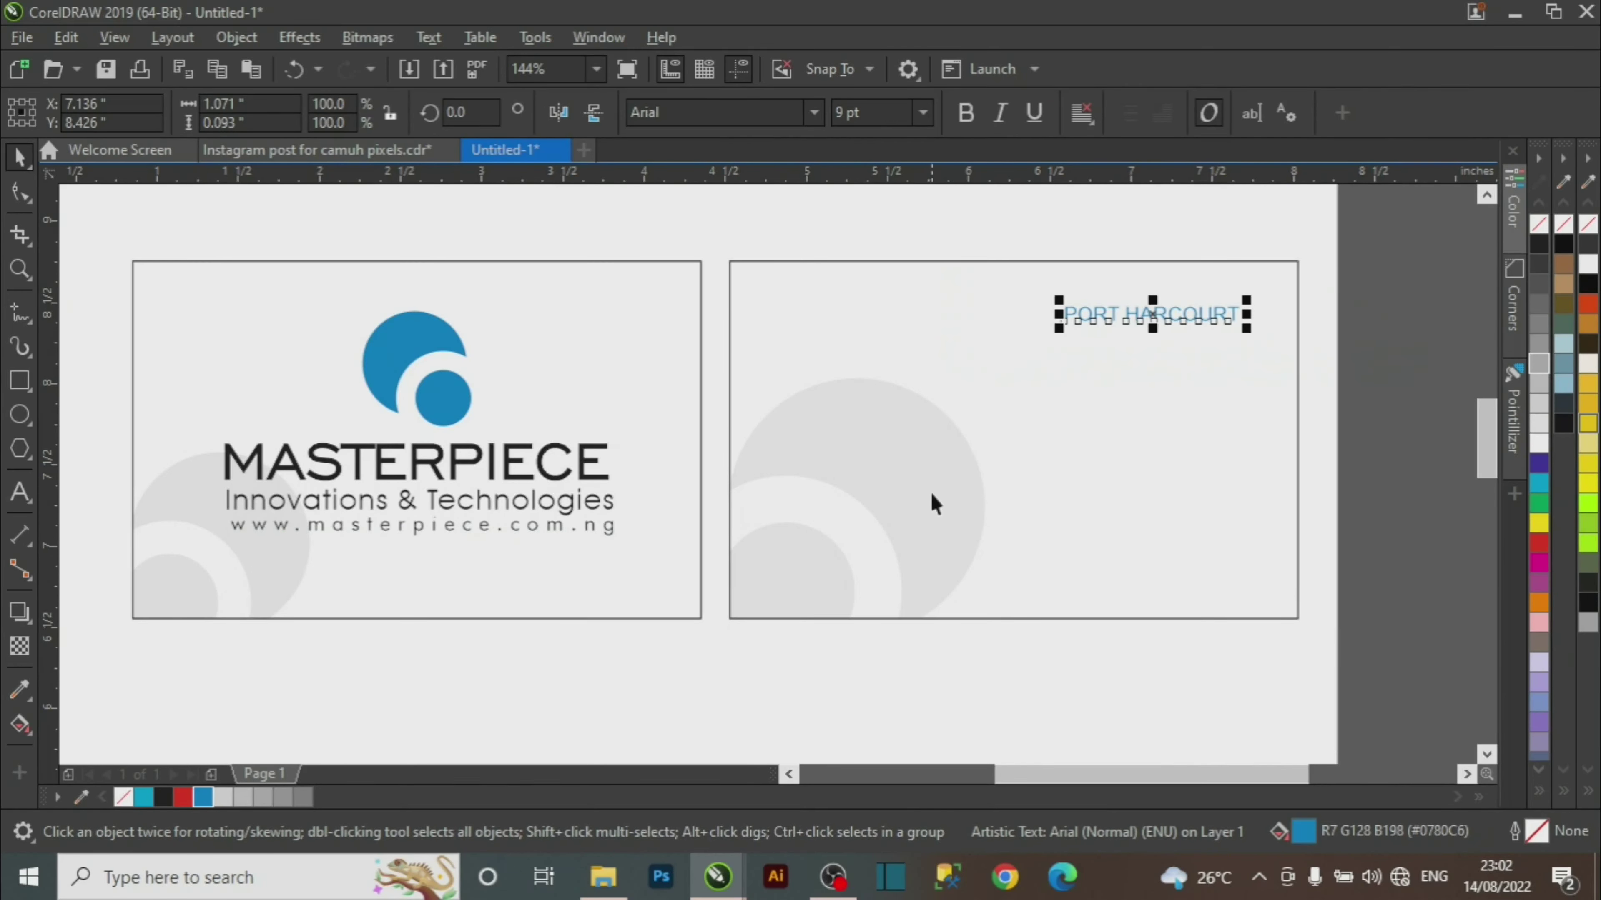
{"action": "left_click", "coordinate": [824, 113]}
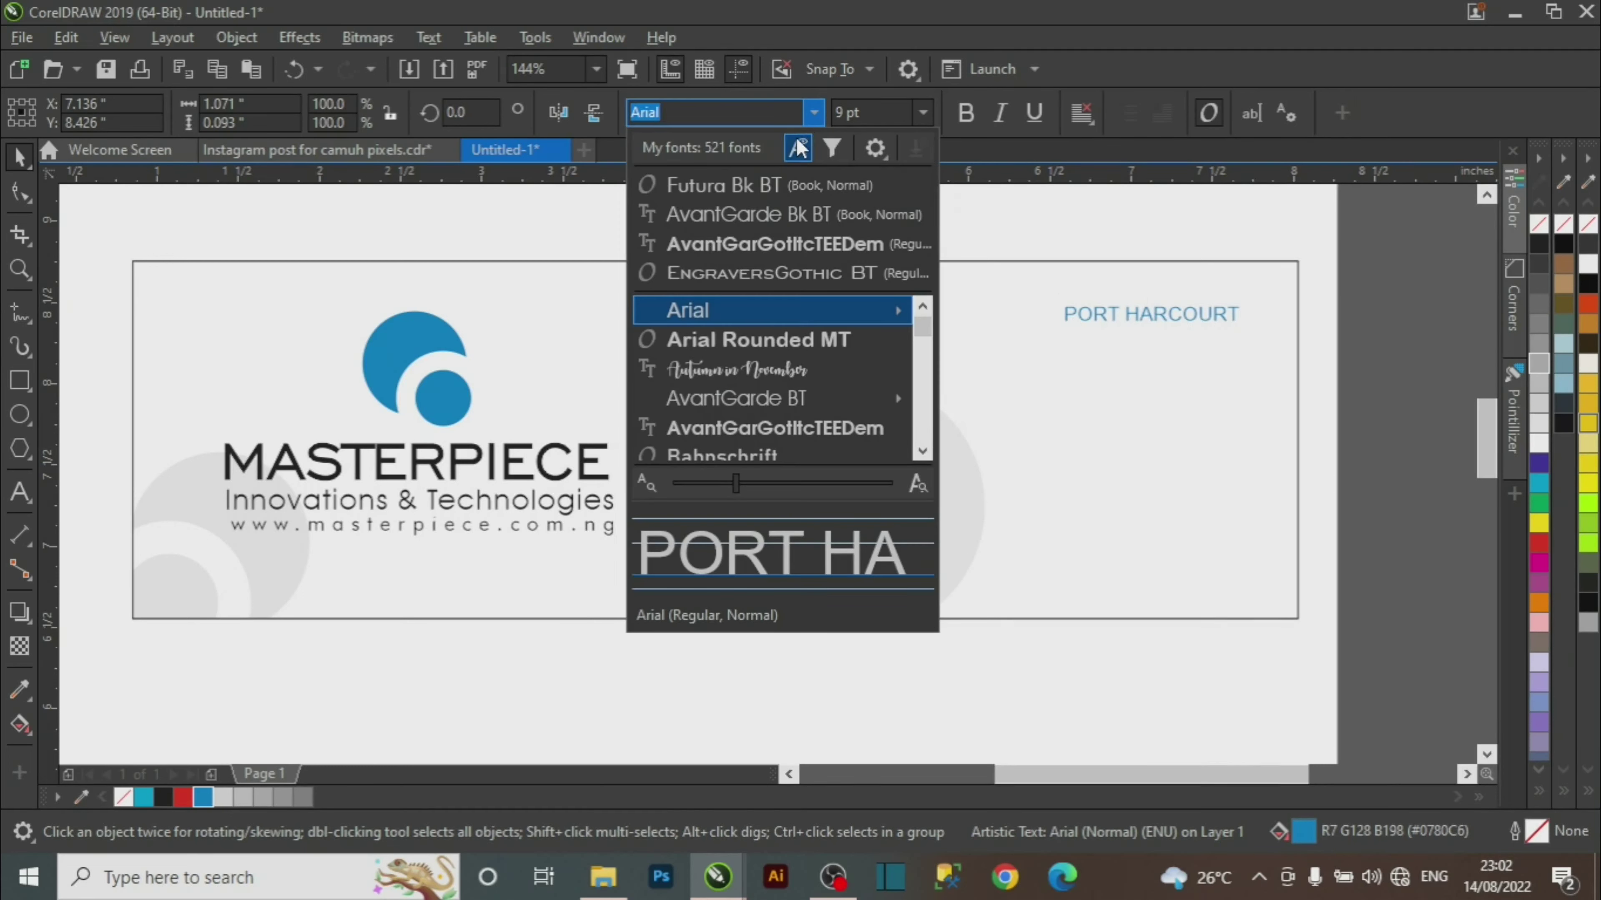
{"action": "type", "text": "HUMA"}
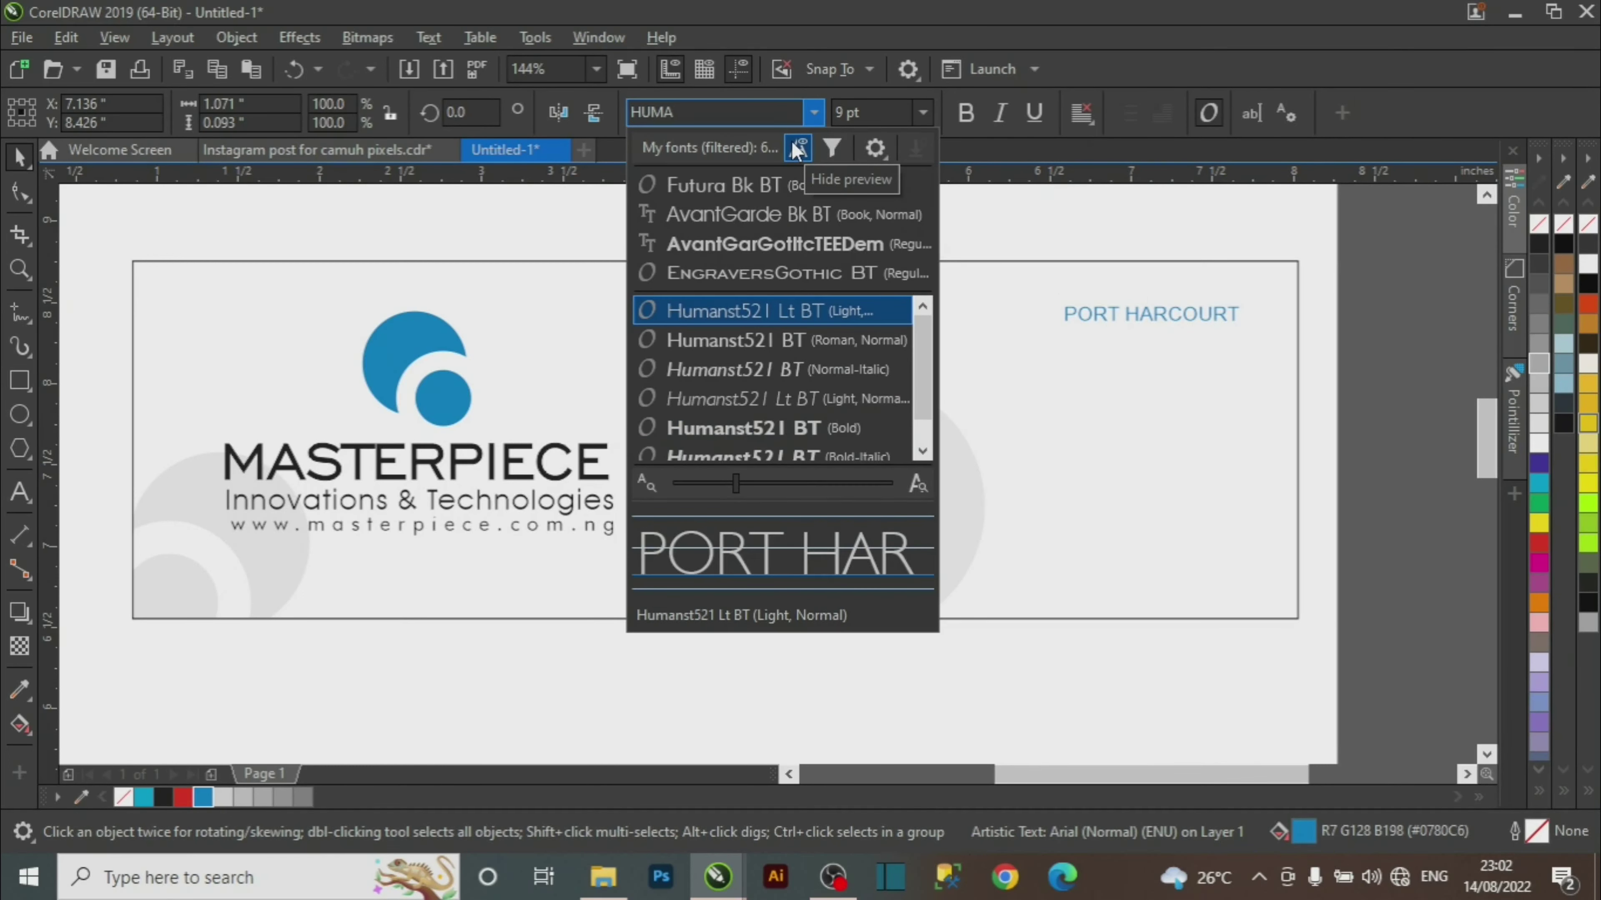
{"action": "left_click", "coordinate": [784, 341]}
{"action": "mouse_move", "coordinate": [1148, 323]}
{"action": "left_mouse_down"}
{"action": "mouse_move", "coordinate": [1164, 328]}
{"action": "mouse_move", "coordinate": [1158, 305]}
{"action": "left_mouse_up"}
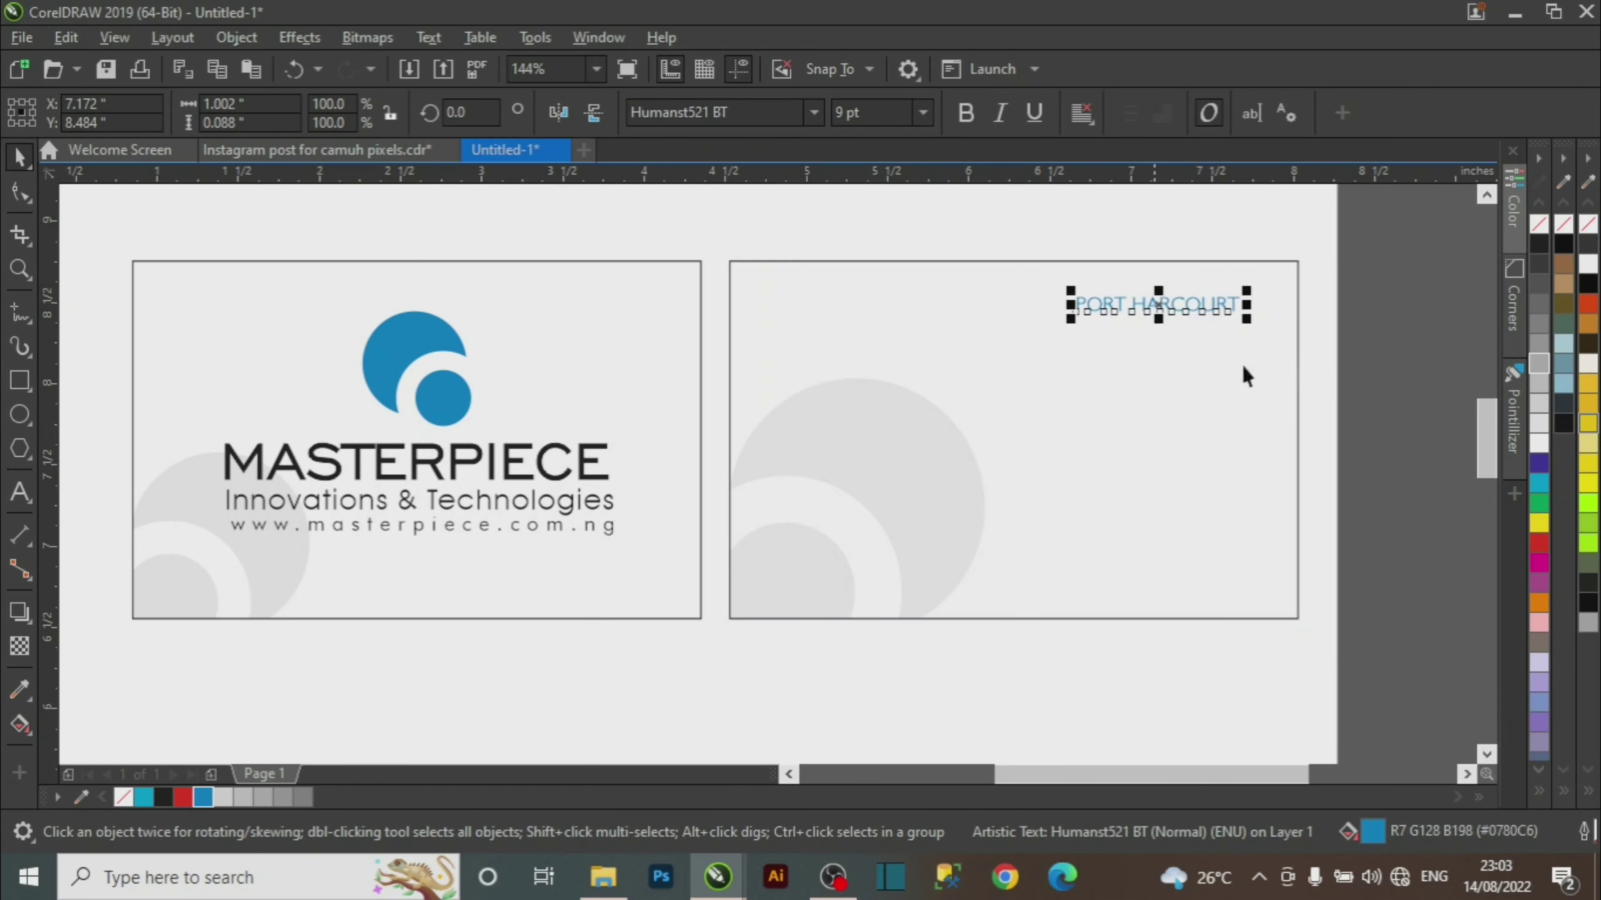
{"action": "left_click", "coordinate": [1376, 311]}
Place a copy of the PORT HARCOURT line directly beneath the original.
{"action": "left_click_drag", "start_coordinate": [1391, 220], "coordinate": [800, 536]}
{"action": "left_click_drag", "start_coordinate": [916, 341], "coordinate": [883, 378]}
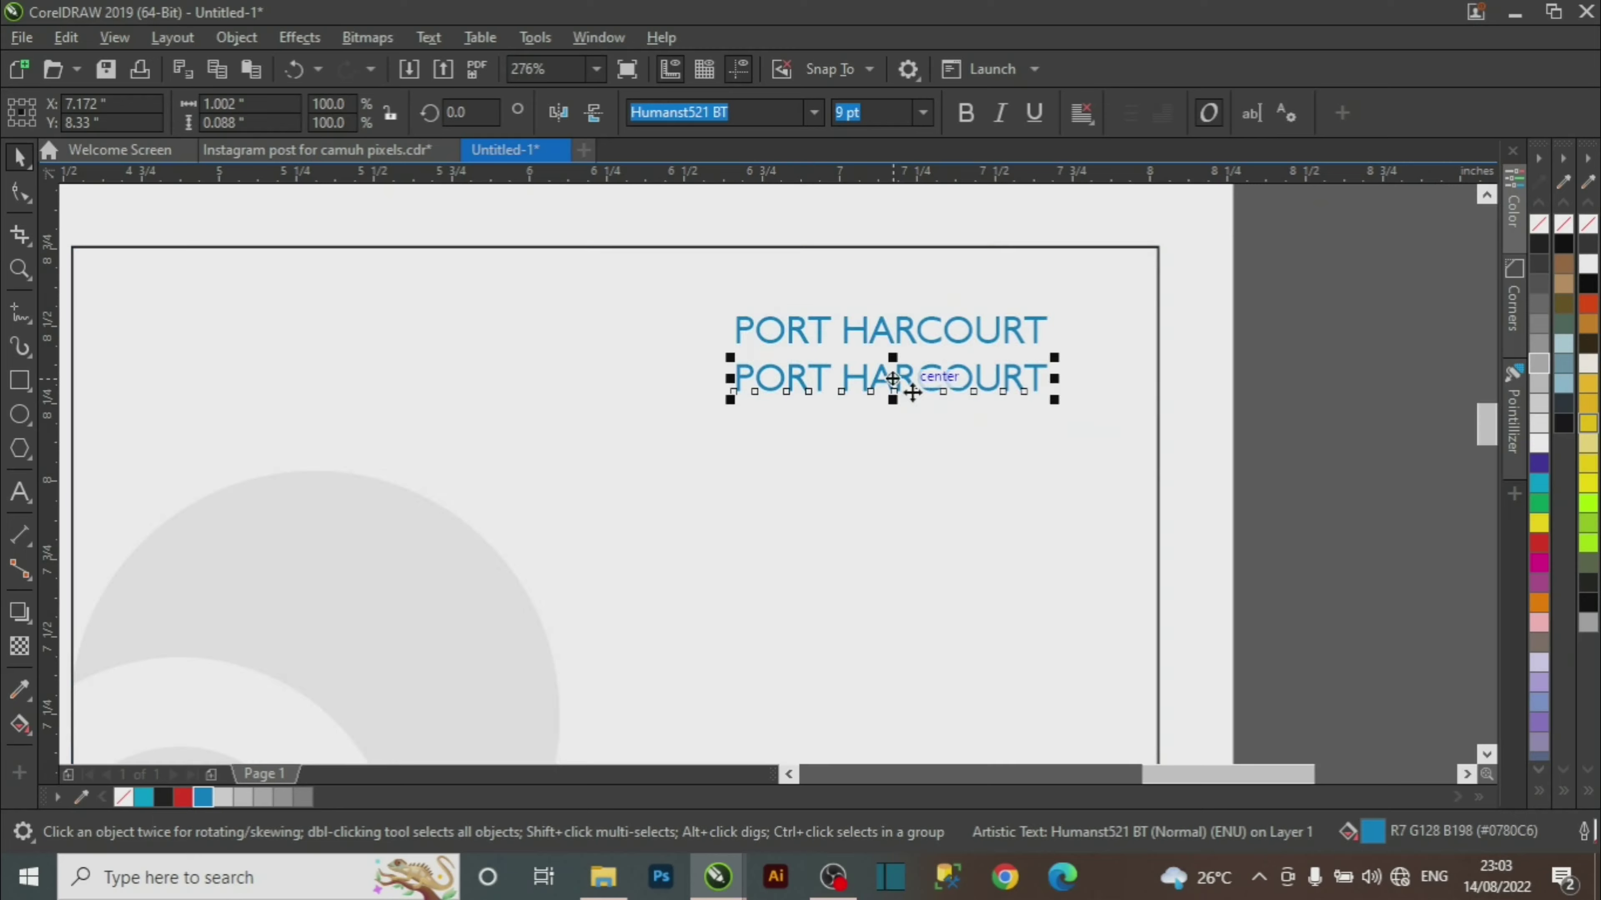
{"action": "left_click", "coordinate": [954, 384]}
{"action": "left_click", "coordinate": [975, 401], "text": "ctrl"}
{"action": "left_click", "coordinate": [1158, 415]}
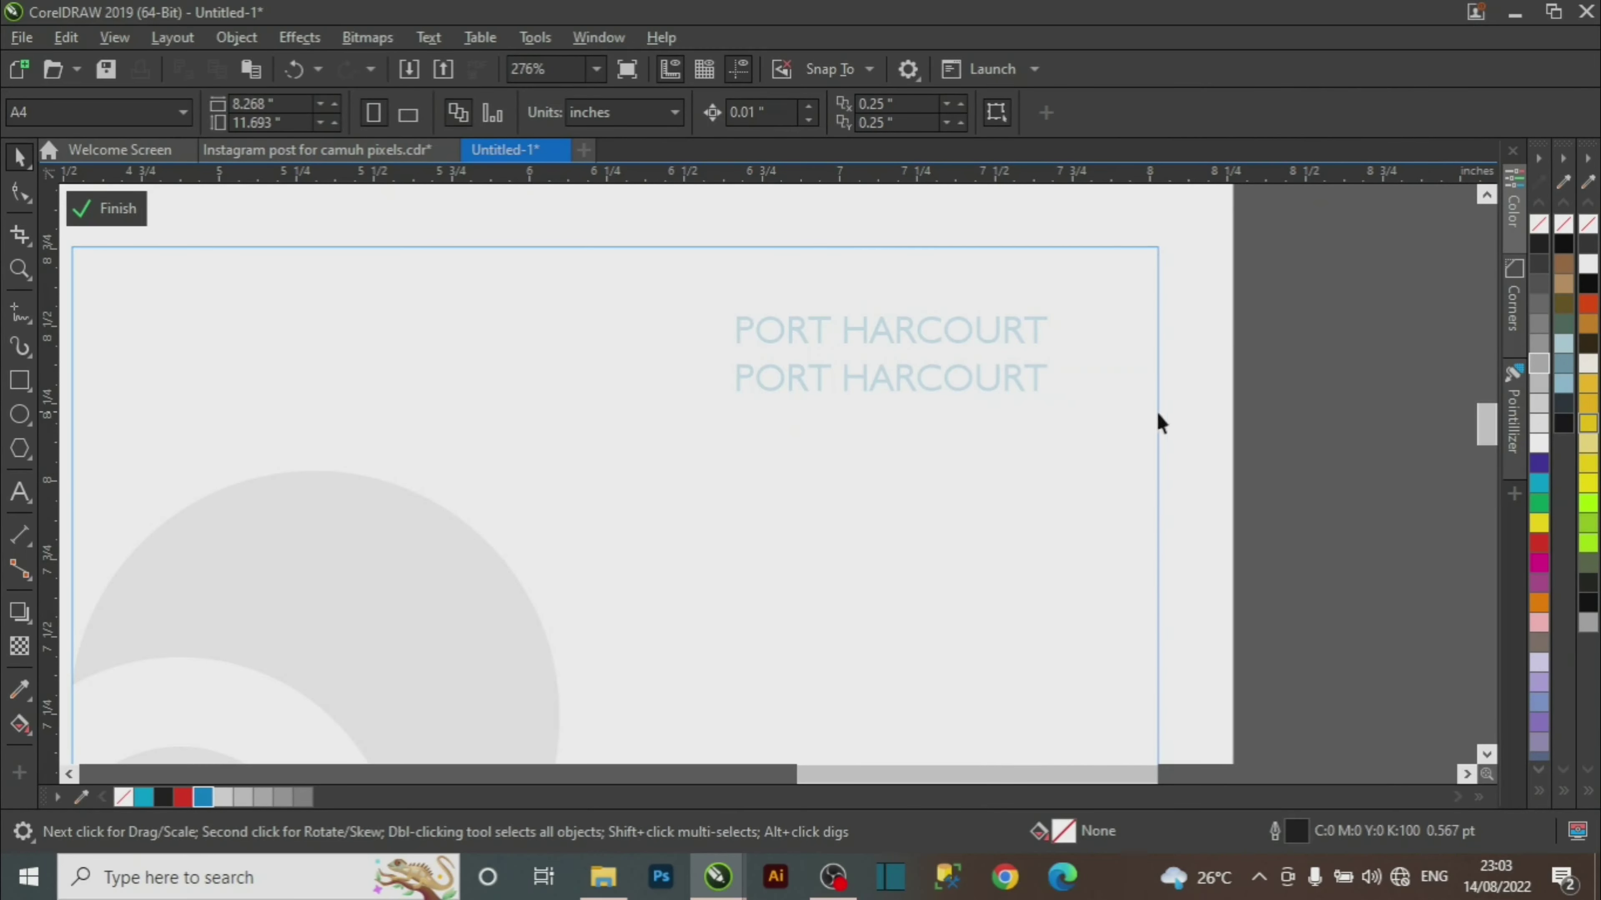
{"action": "left_click", "coordinate": [144, 209]}
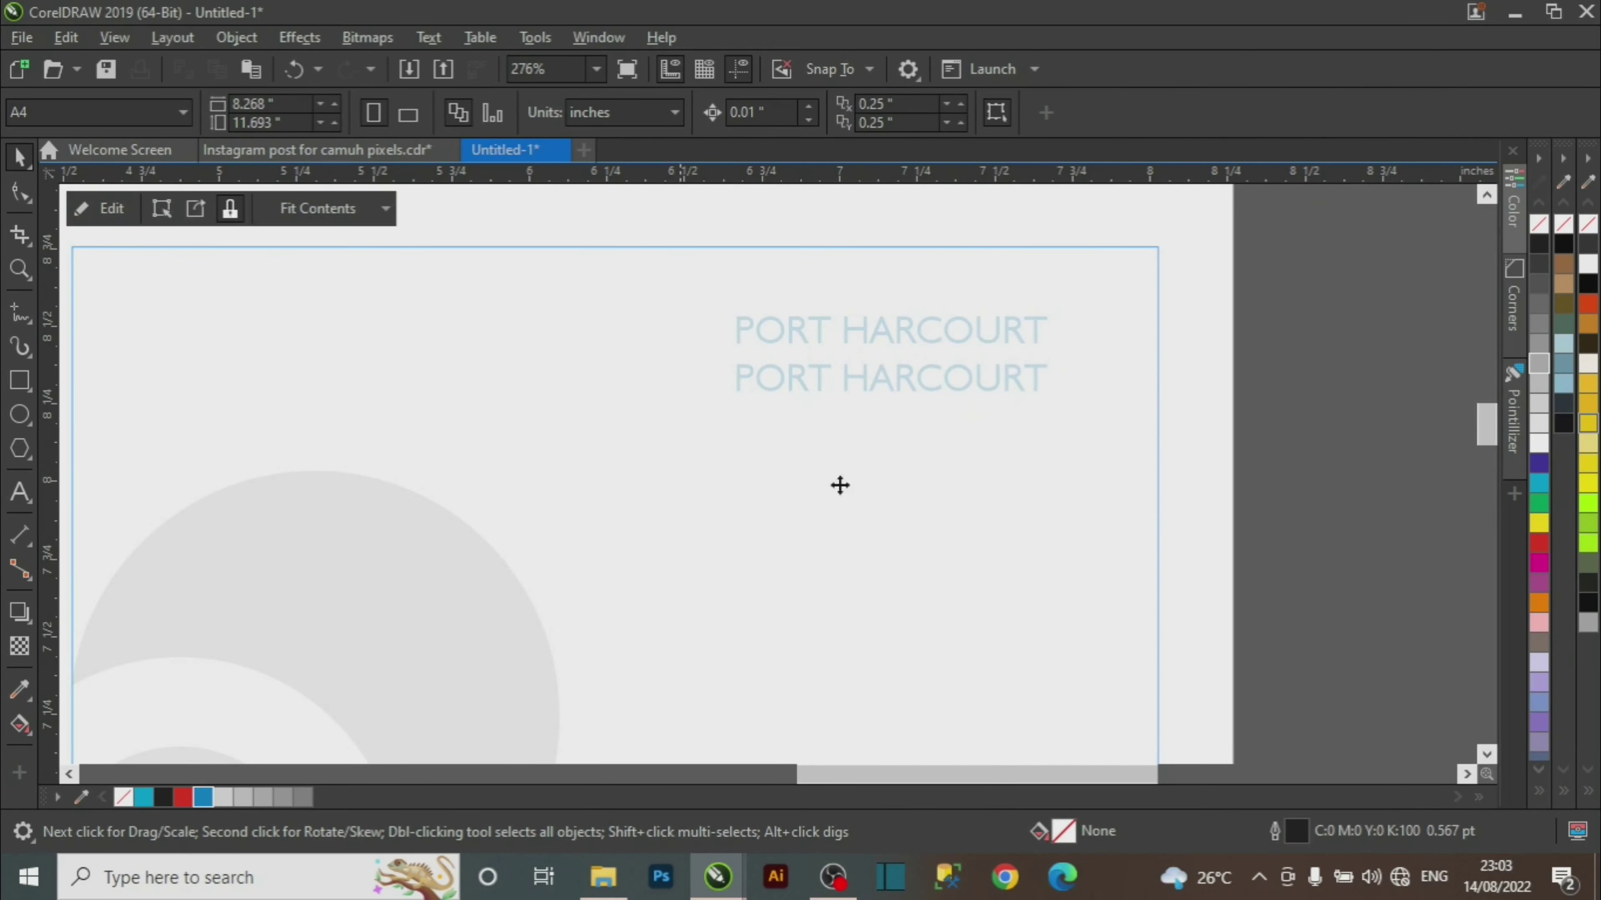
{"action": "left_click", "coordinate": [1059, 399]}
{"action": "double_click", "coordinate": [1034, 380]}
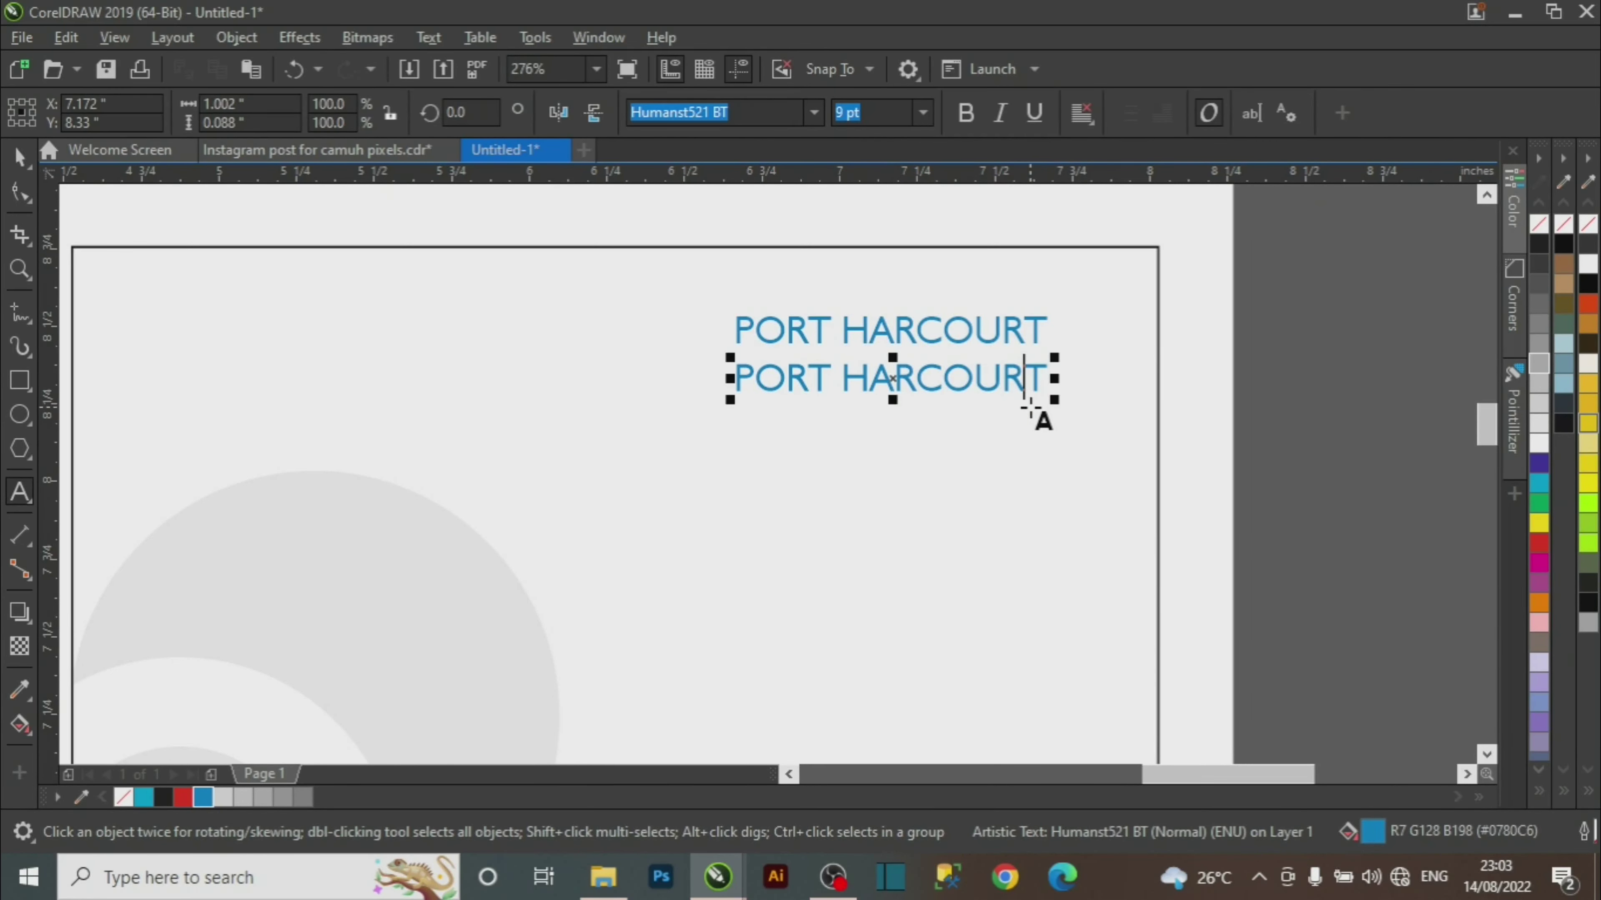
{"action": "key", "text": "BackSpace"}
{"action": "key", "text": "BackSpace"}
{"action": "key", "text": "BackSpace"}
{"action": "key", "text": "BackSpace"}
{"action": "key", "text": "BackSpace"}
{"action": "key", "text": "BackSpace"}
{"action": "key", "text": "BackSpace"}
{"action": "key", "text": "BackSpace"}
{"action": "key", "text": "BackSpace"}
{"action": "key", "text": "BackSpace"}
{"action": "key", "text": "BackSpace"}
{"action": "key", "text": "BackSpace"}
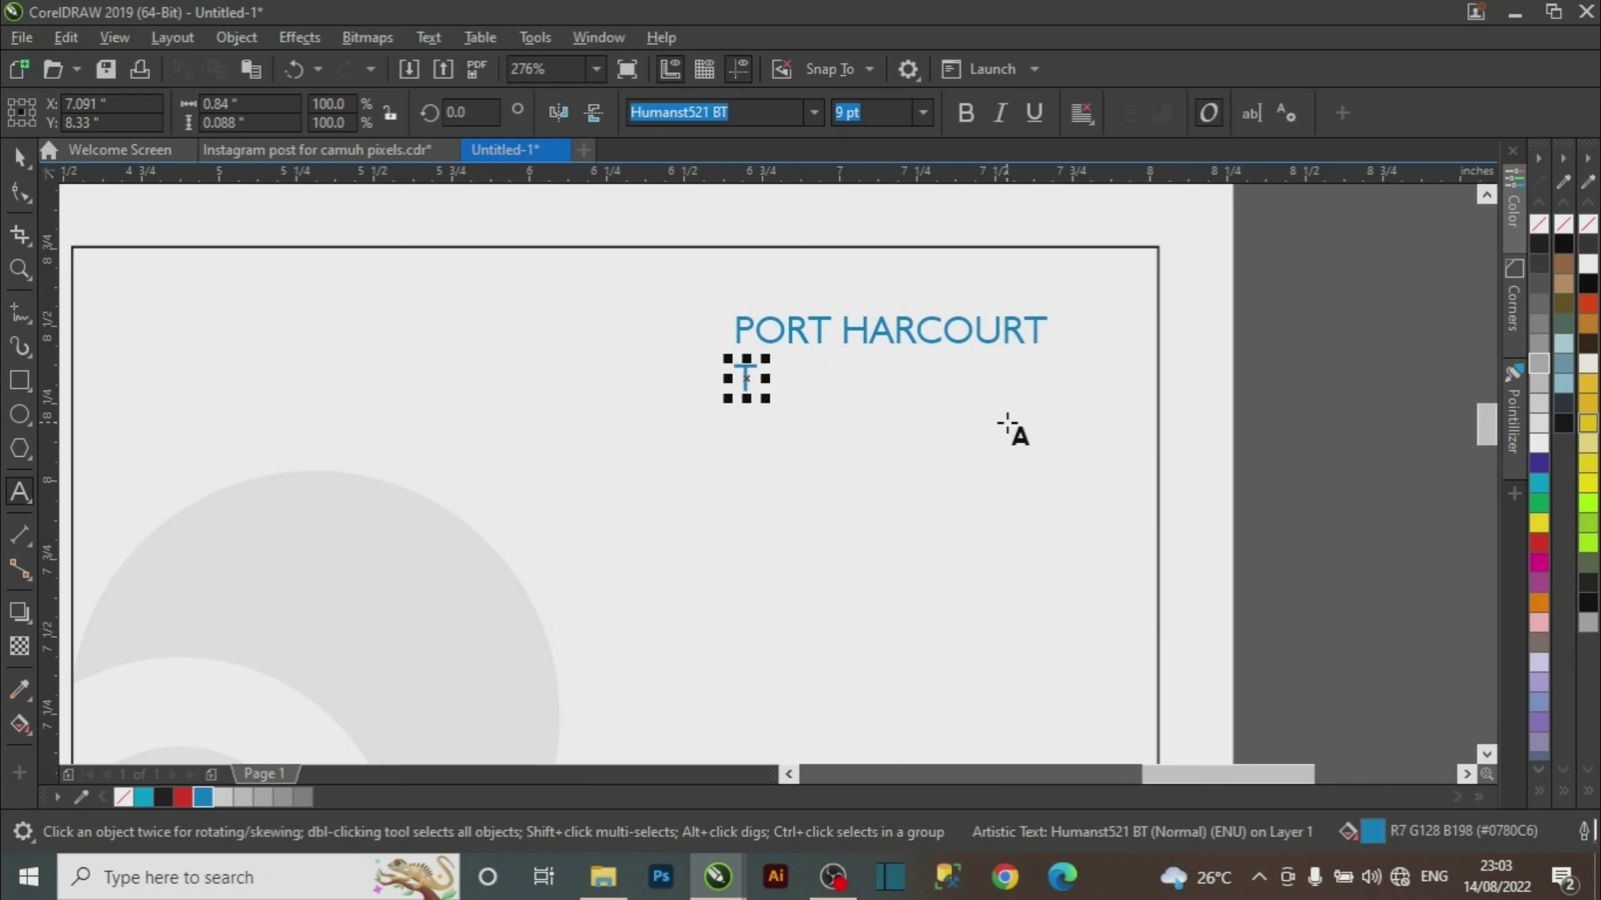
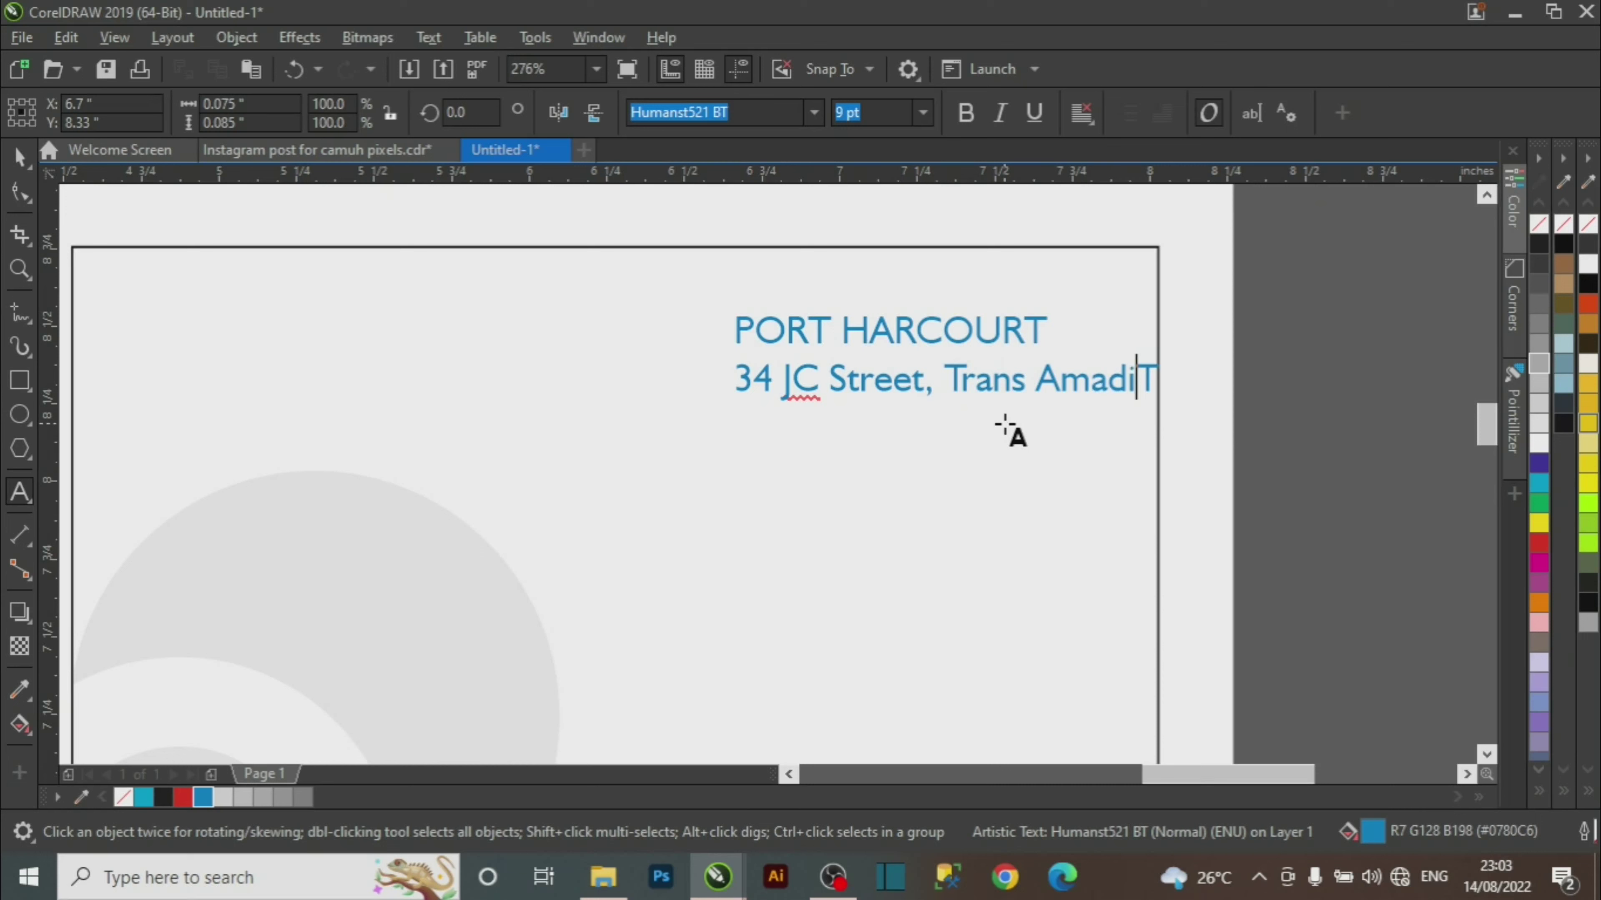
{"action": "key", "text": "Delete"}
{"action": "key", "text": "Left"}
{"action": "key", "text": "Left"}
{"action": "key", "text": "Left"}
{"action": "key", "text": "Left"}
{"action": "key", "text": "Left"}
{"action": "key", "text": "Left"}
{"action": "key", "text": "Left"}
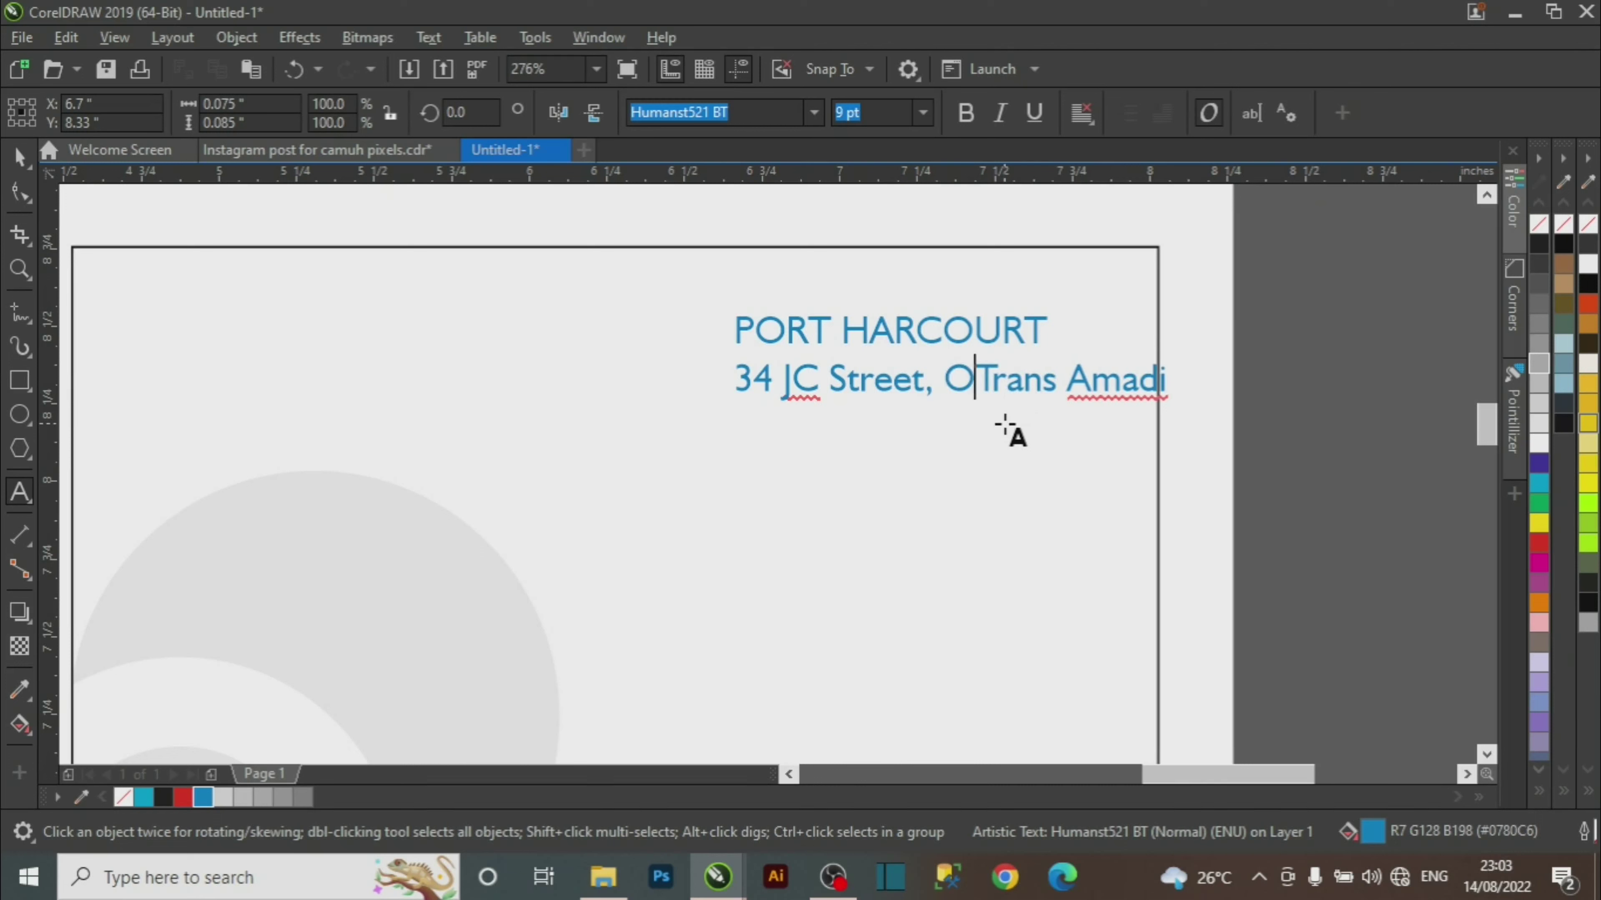
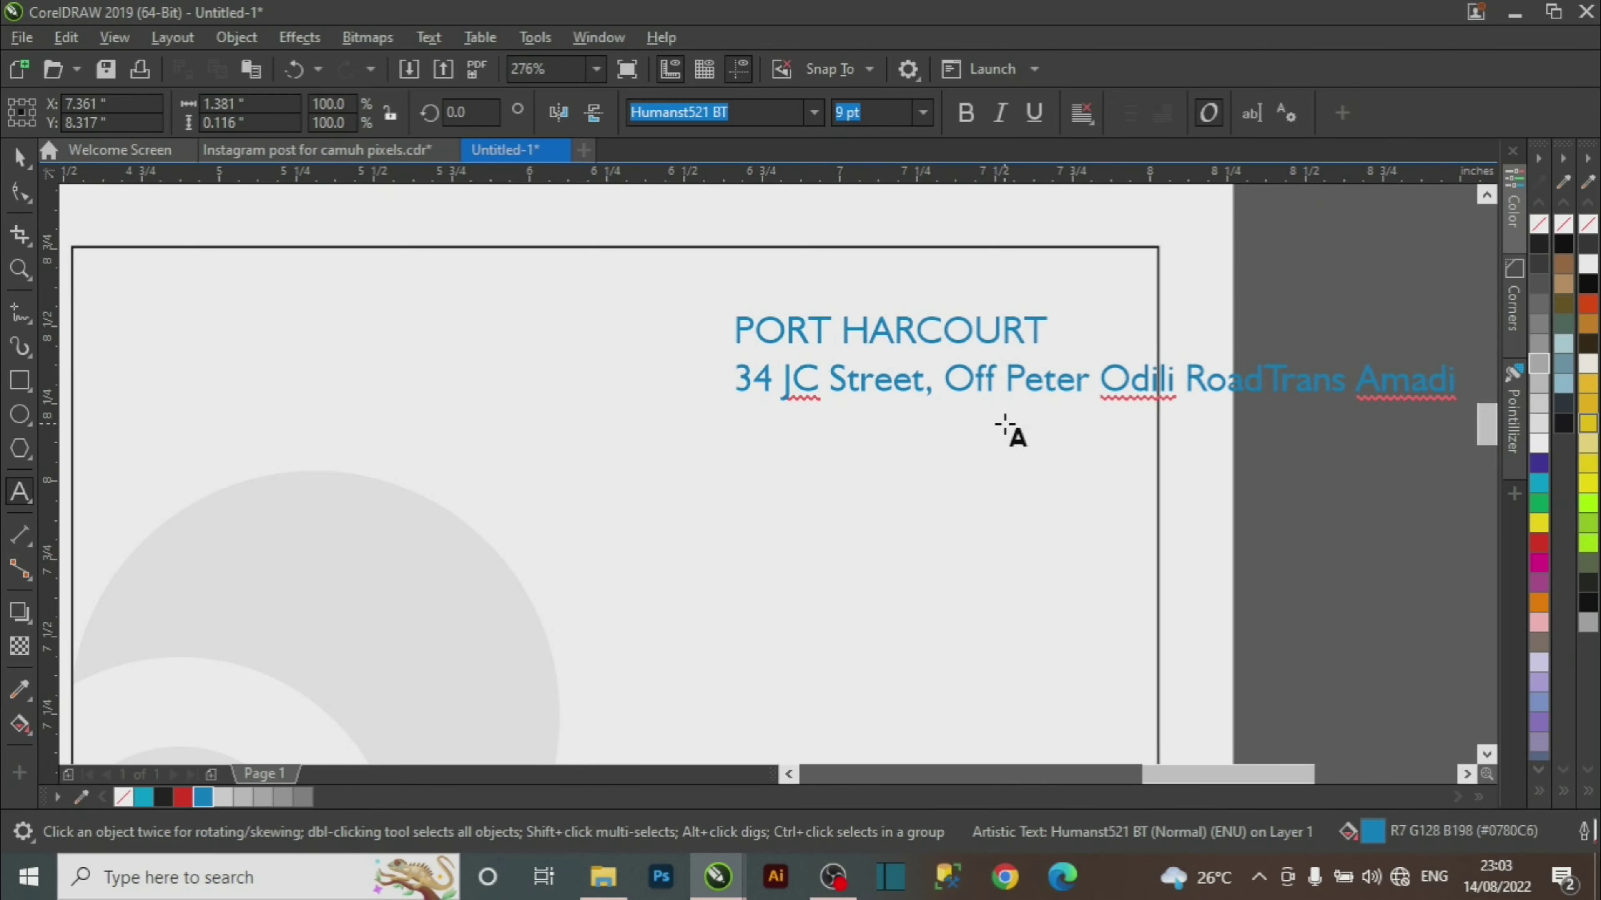
Put 'Trans Amadi Industrial Area' on its own second line and select the address text.
{"action": "key", "text": "Return"}
{"action": "key", "text": "Right"}
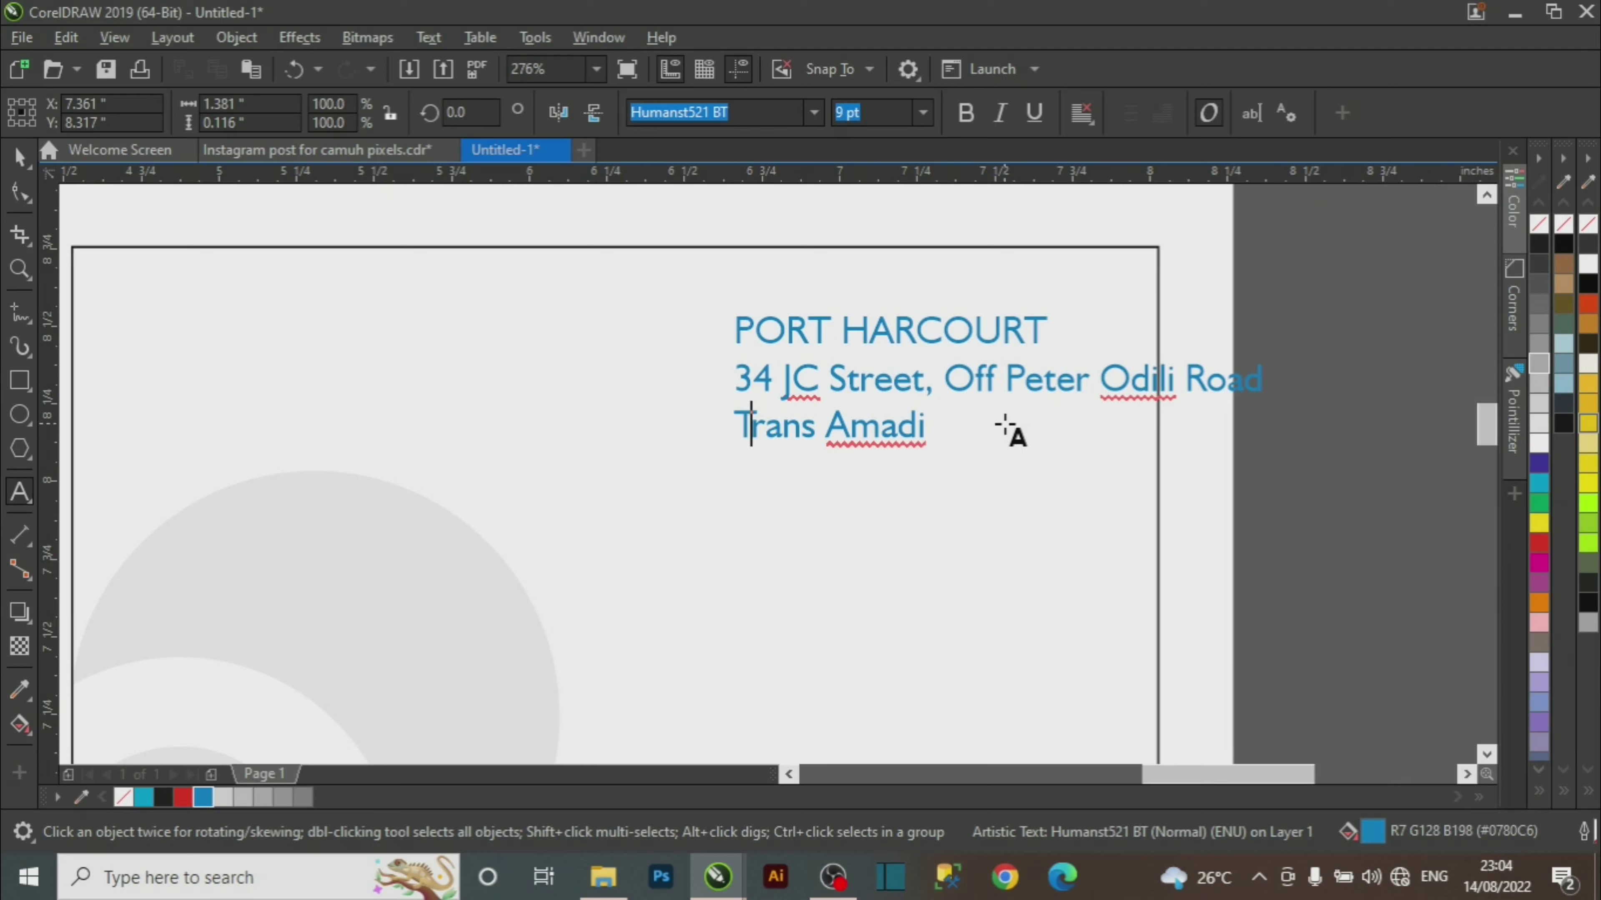
{"action": "key", "text": "Right"}
{"action": "key", "text": "Right"}
{"action": "key", "text": "Right"}
{"action": "key", "text": "Right"}
{"action": "key", "text": "Right"}
{"action": "key", "text": "Right"}
{"action": "key", "text": "Right"}
{"action": "key", "text": "Right"}
{"action": "key", "text": "Right"}
{"action": "key", "text": "Right"}
{"action": "type", "text": "Industrail"}
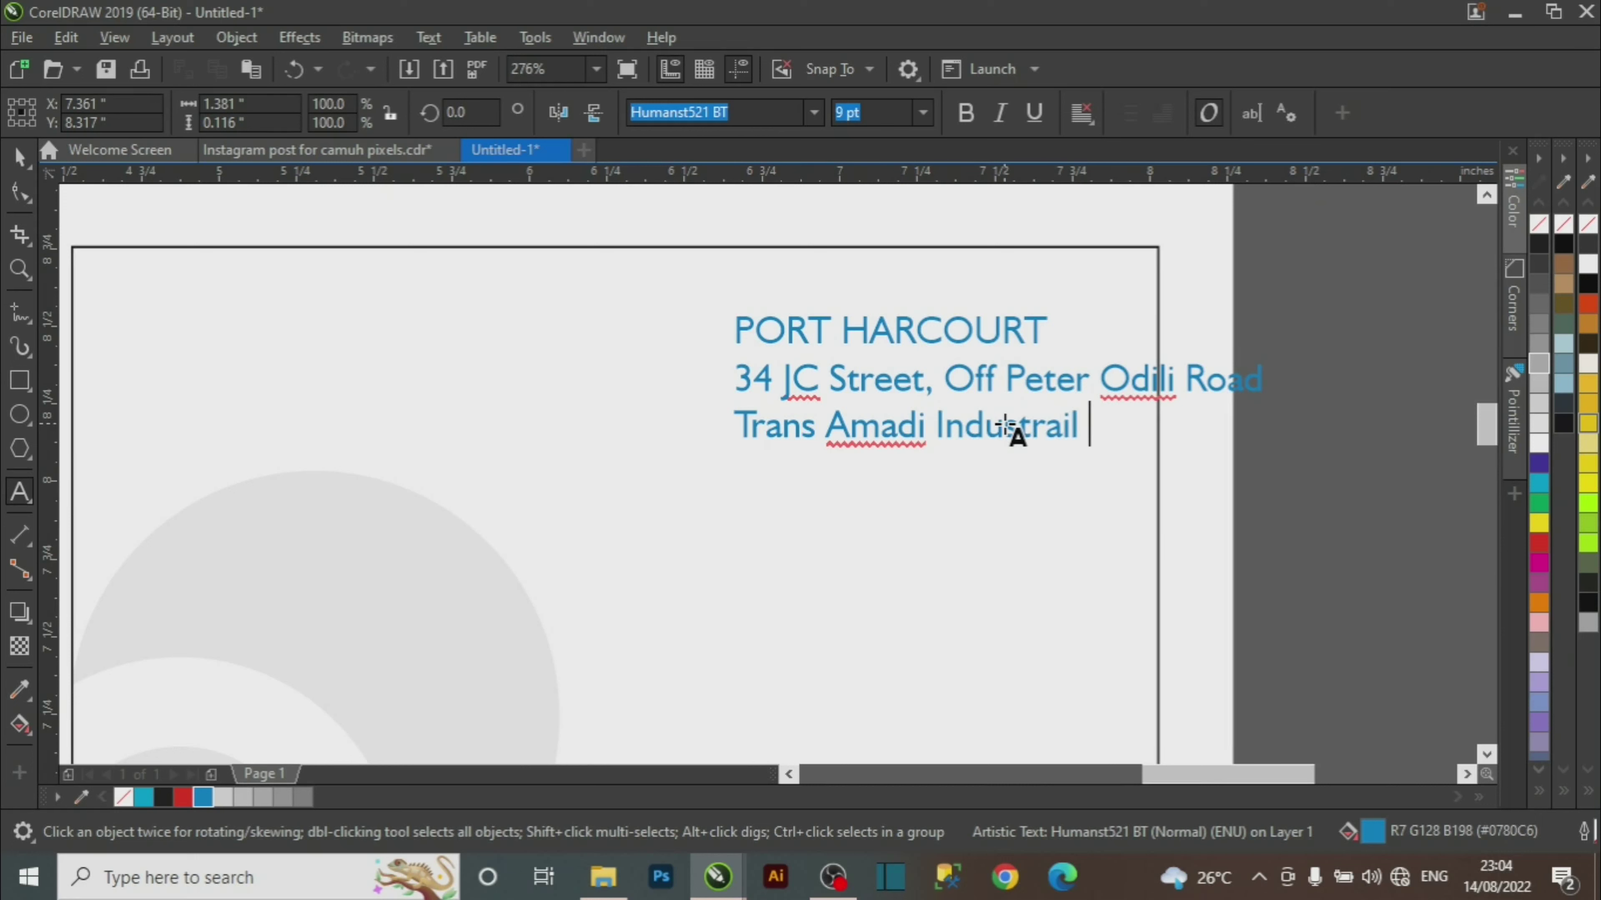
{"action": "key", "text": "BackSpace"}
{"action": "key", "text": "BackSpace"}
{"action": "key", "text": "BackSpace"}
{"action": "key", "text": "BackSpace"}
{"action": "type", "text": "ial Area"}
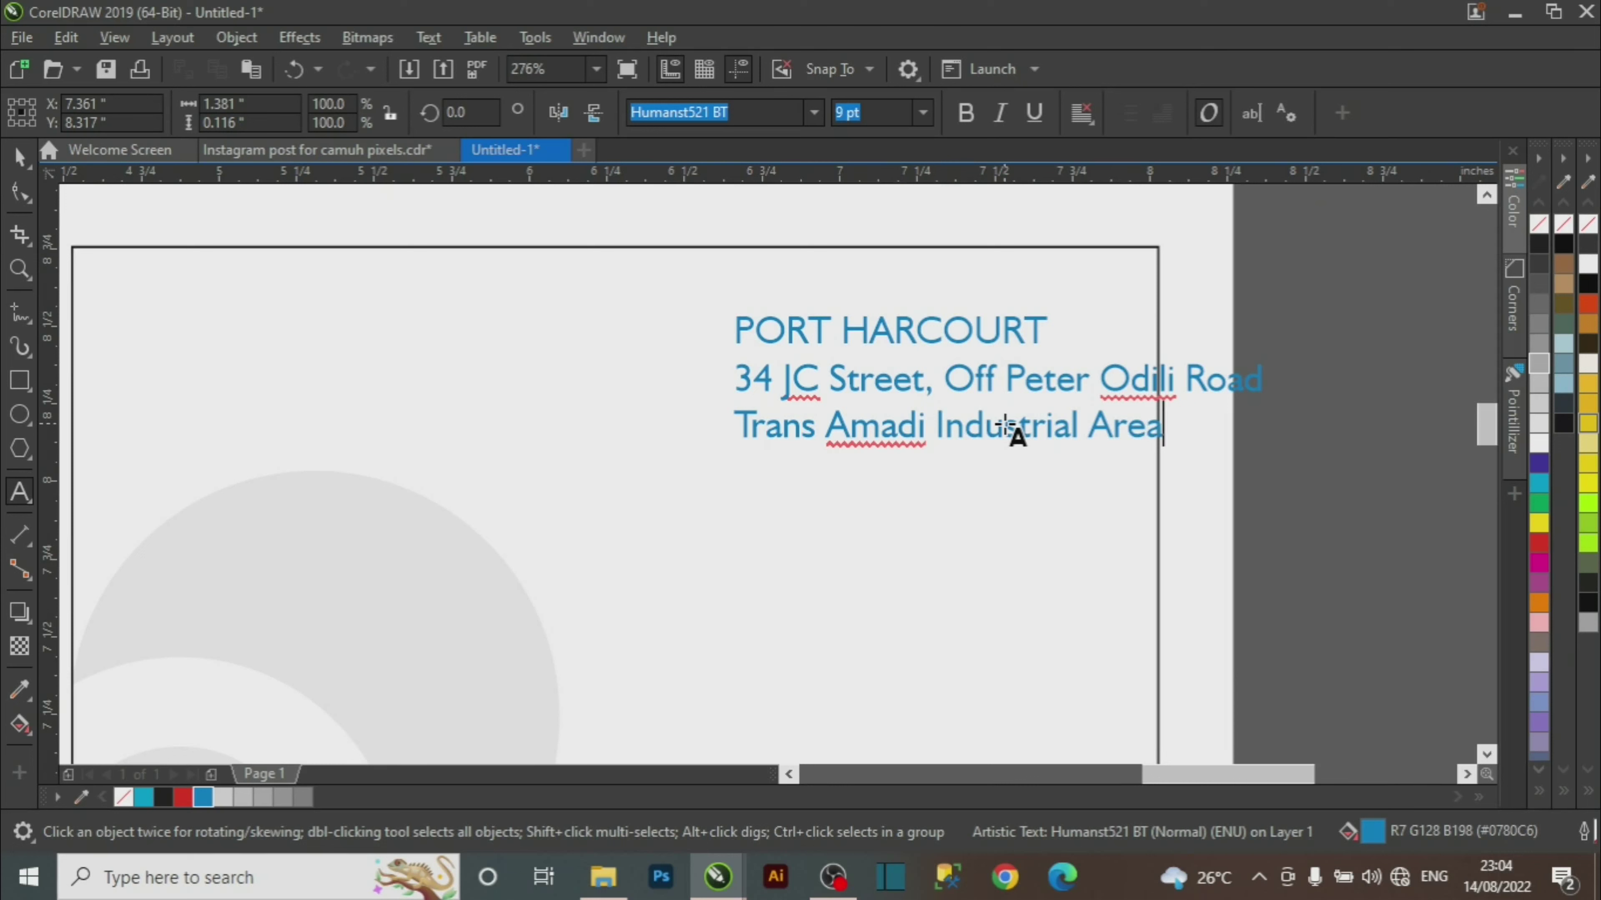
{"action": "key", "text": "ctrl+space"}
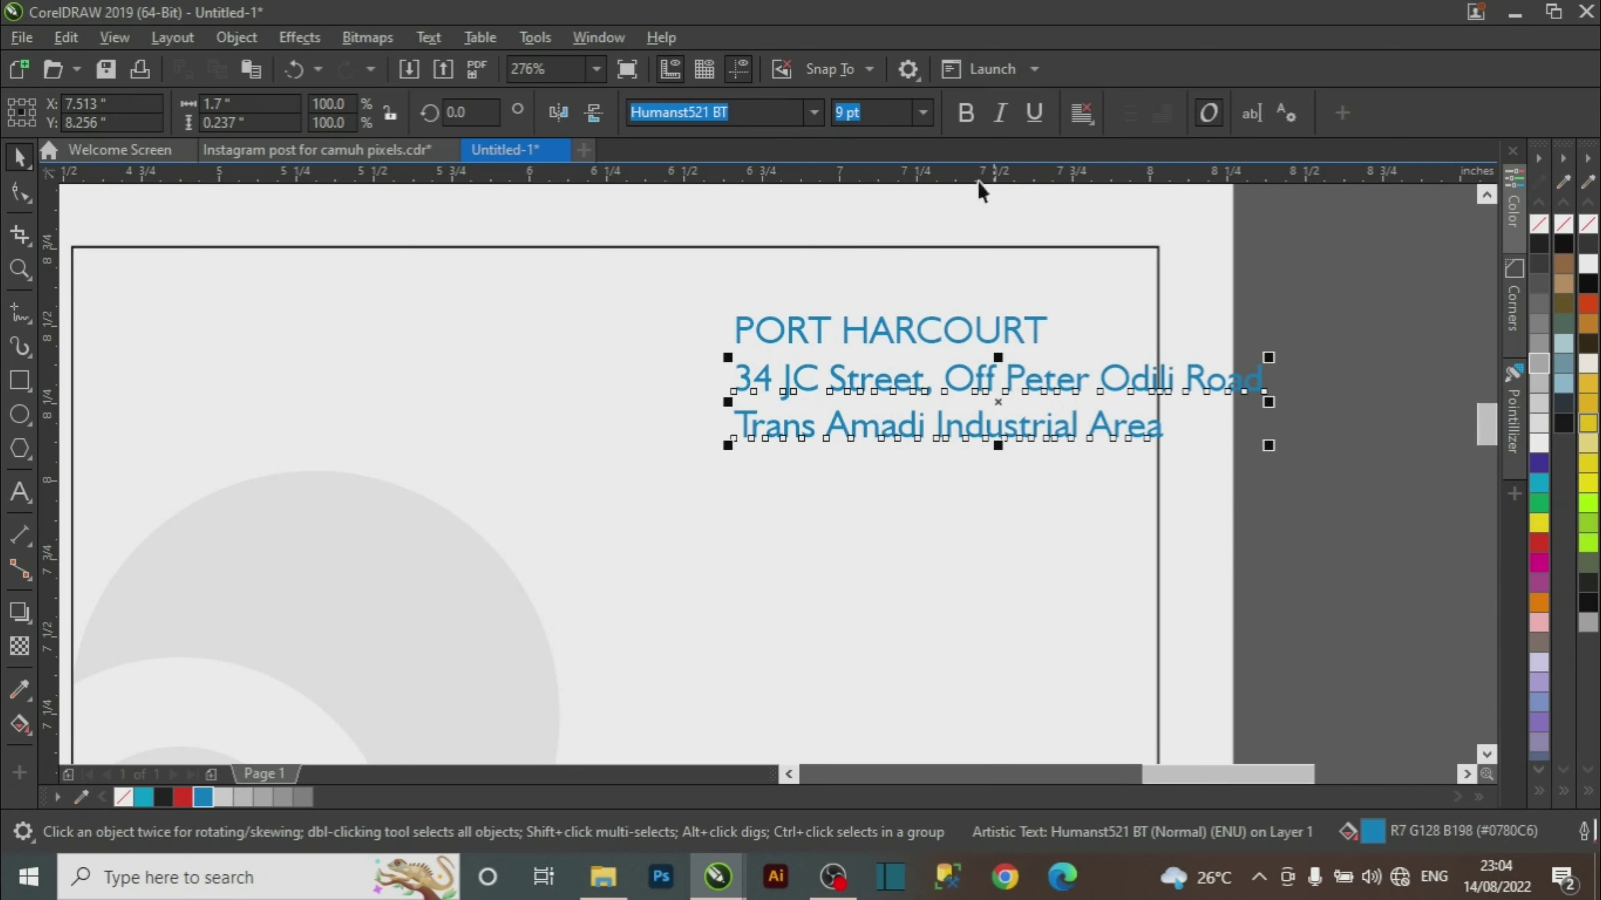
Set the address text to 8 pt and select it together with the PORT HARCOURT heading.
{"action": "left_click", "coordinate": [922, 111]}
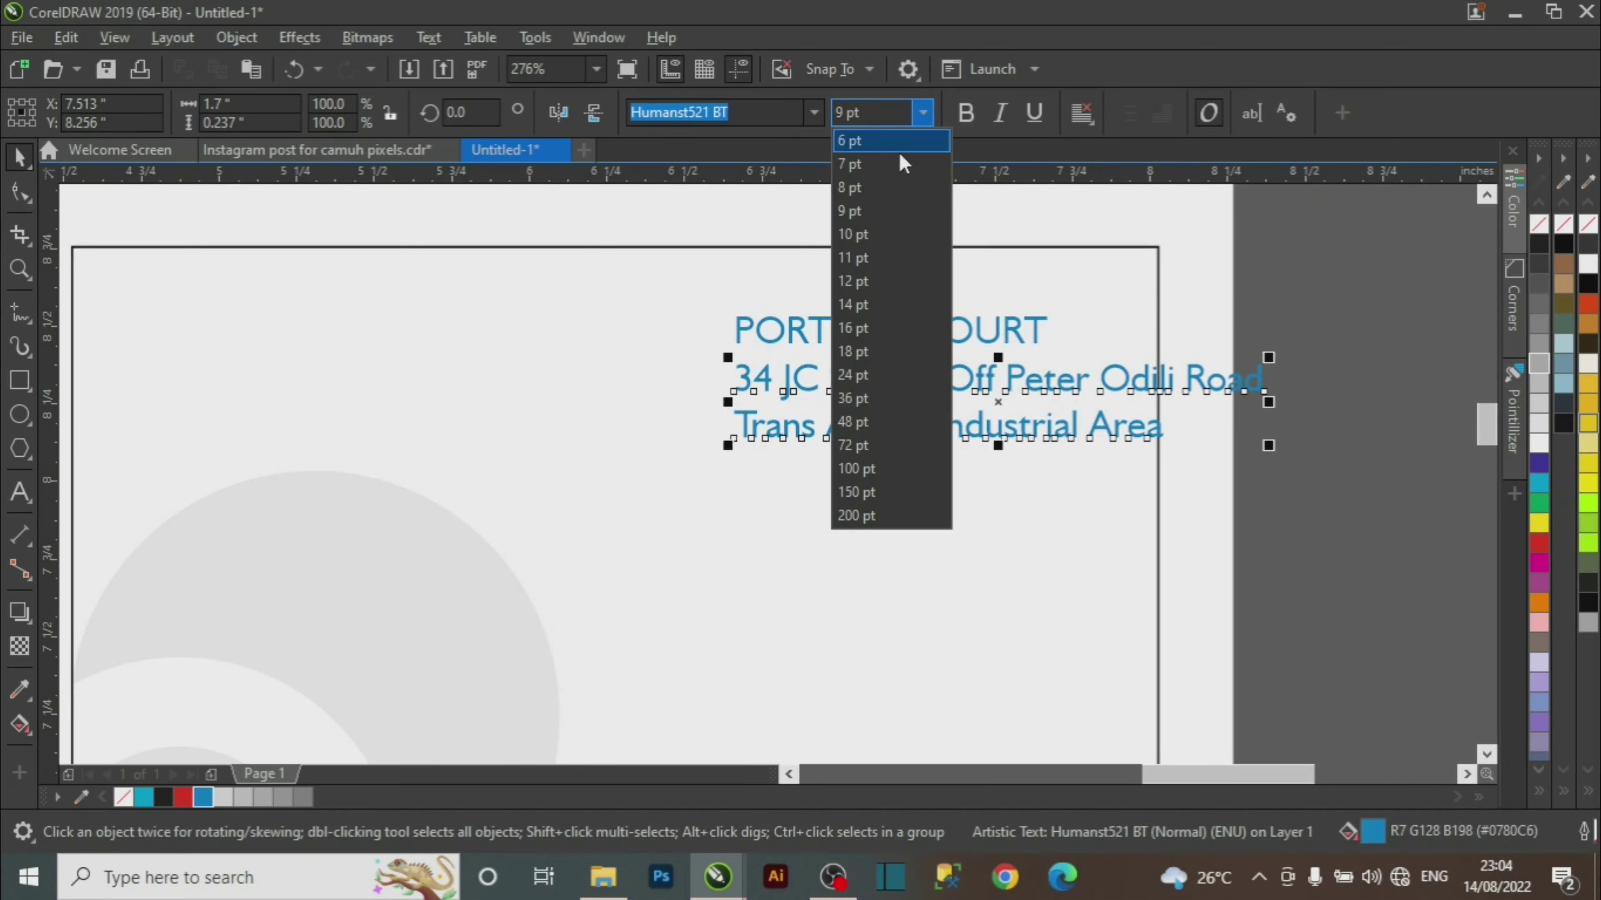
{"action": "left_click", "coordinate": [881, 190]}
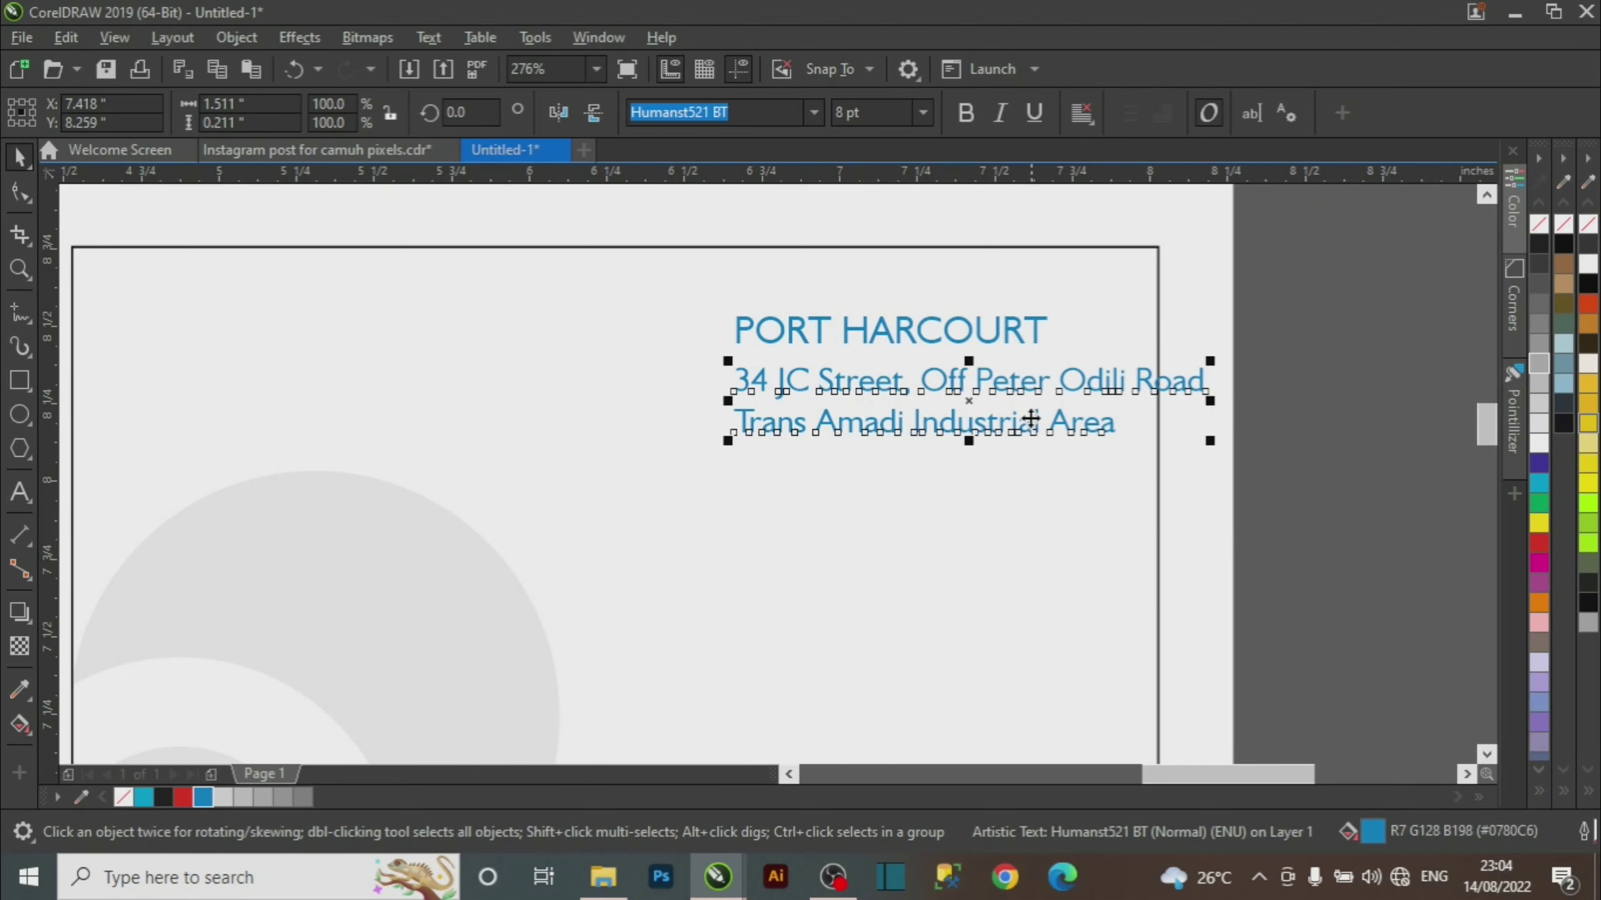
{"action": "scroll", "coordinate": [1080, 582], "scroll_direction": "down", "scroll_amount": 3}
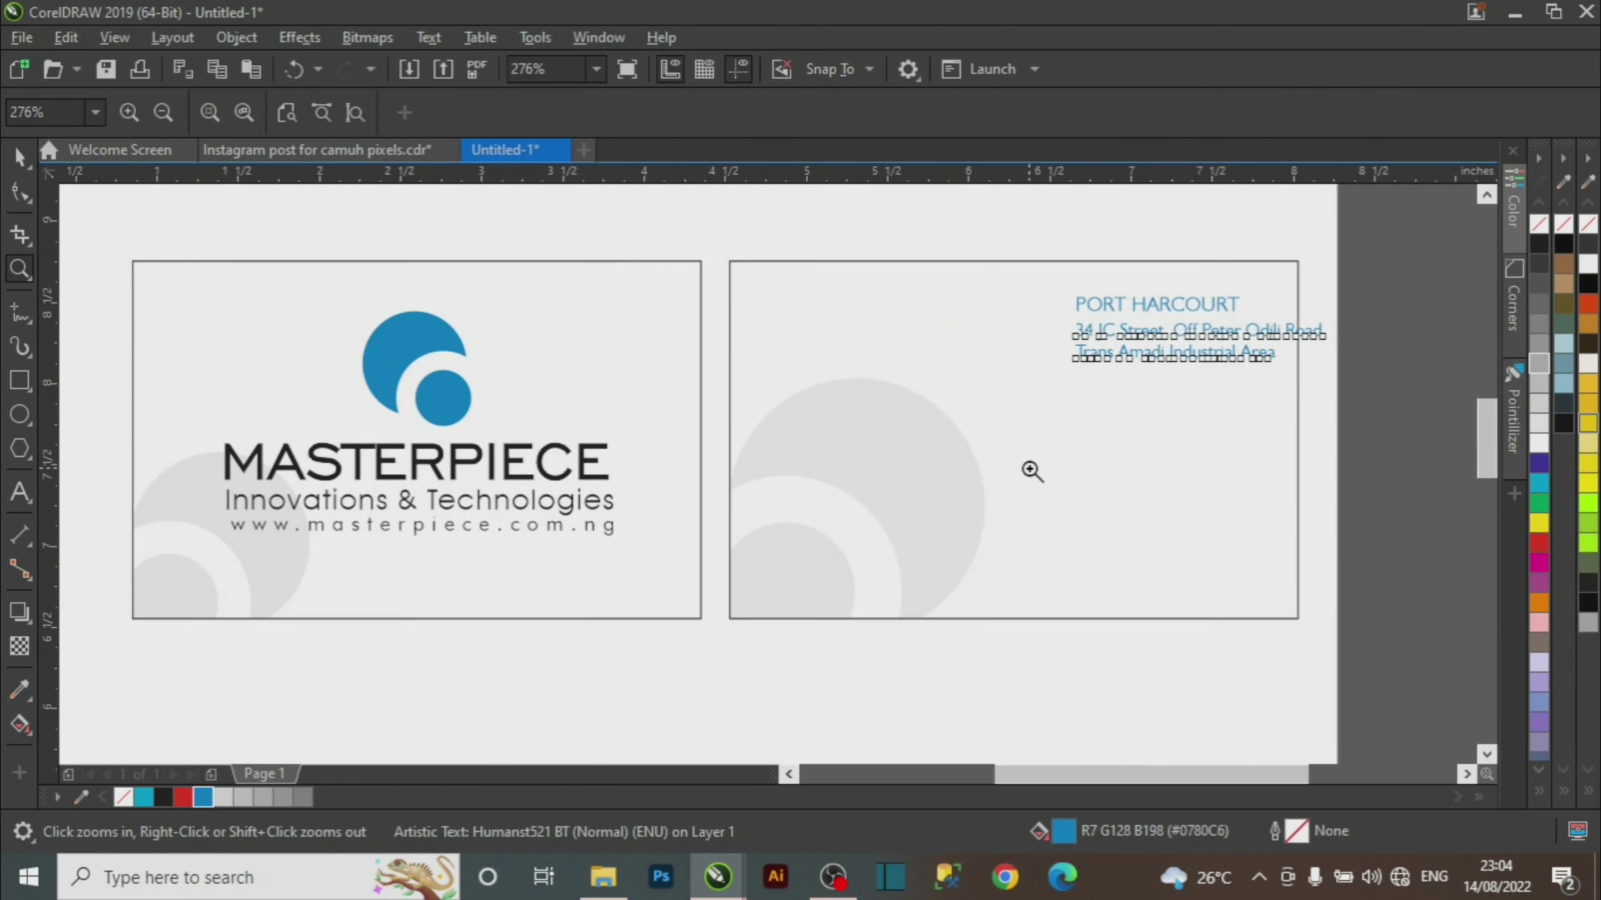
{"action": "left_click_drag", "start_coordinate": [1421, 226], "coordinate": [1022, 464]}
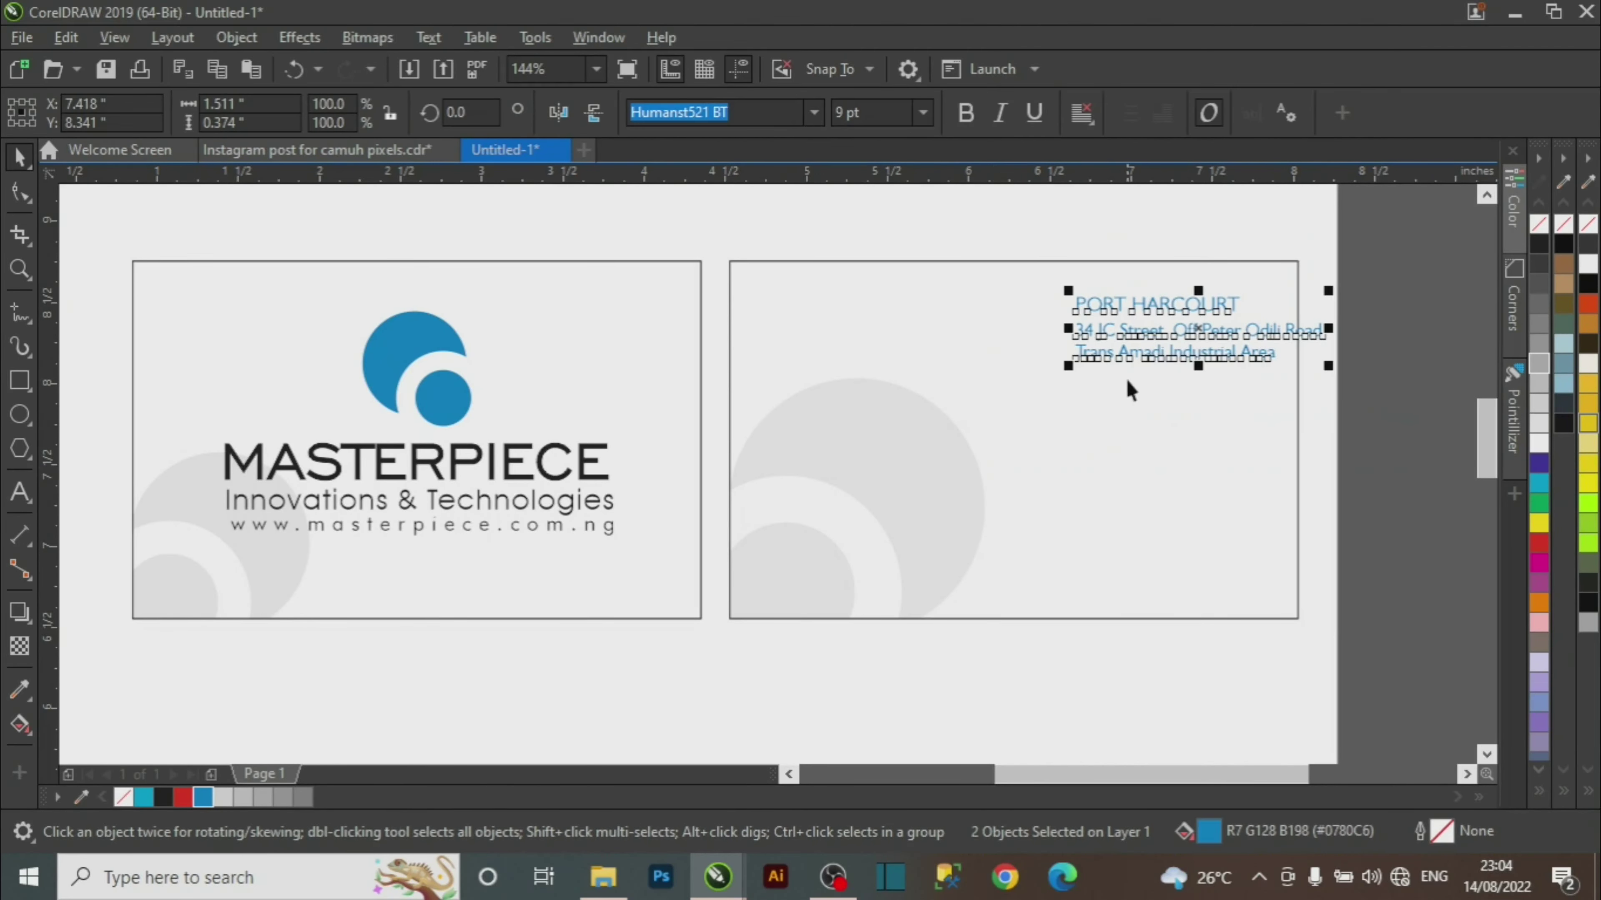
{"action": "mouse_move", "coordinate": [1129, 382]}
{"action": "left_mouse_down"}
{"action": "mouse_move", "coordinate": [1178, 340]}
{"action": "mouse_move", "coordinate": [1152, 375]}
{"action": "left_mouse_up"}
{"action": "left_click_drag", "start_coordinate": [1423, 251], "coordinate": [886, 442]}
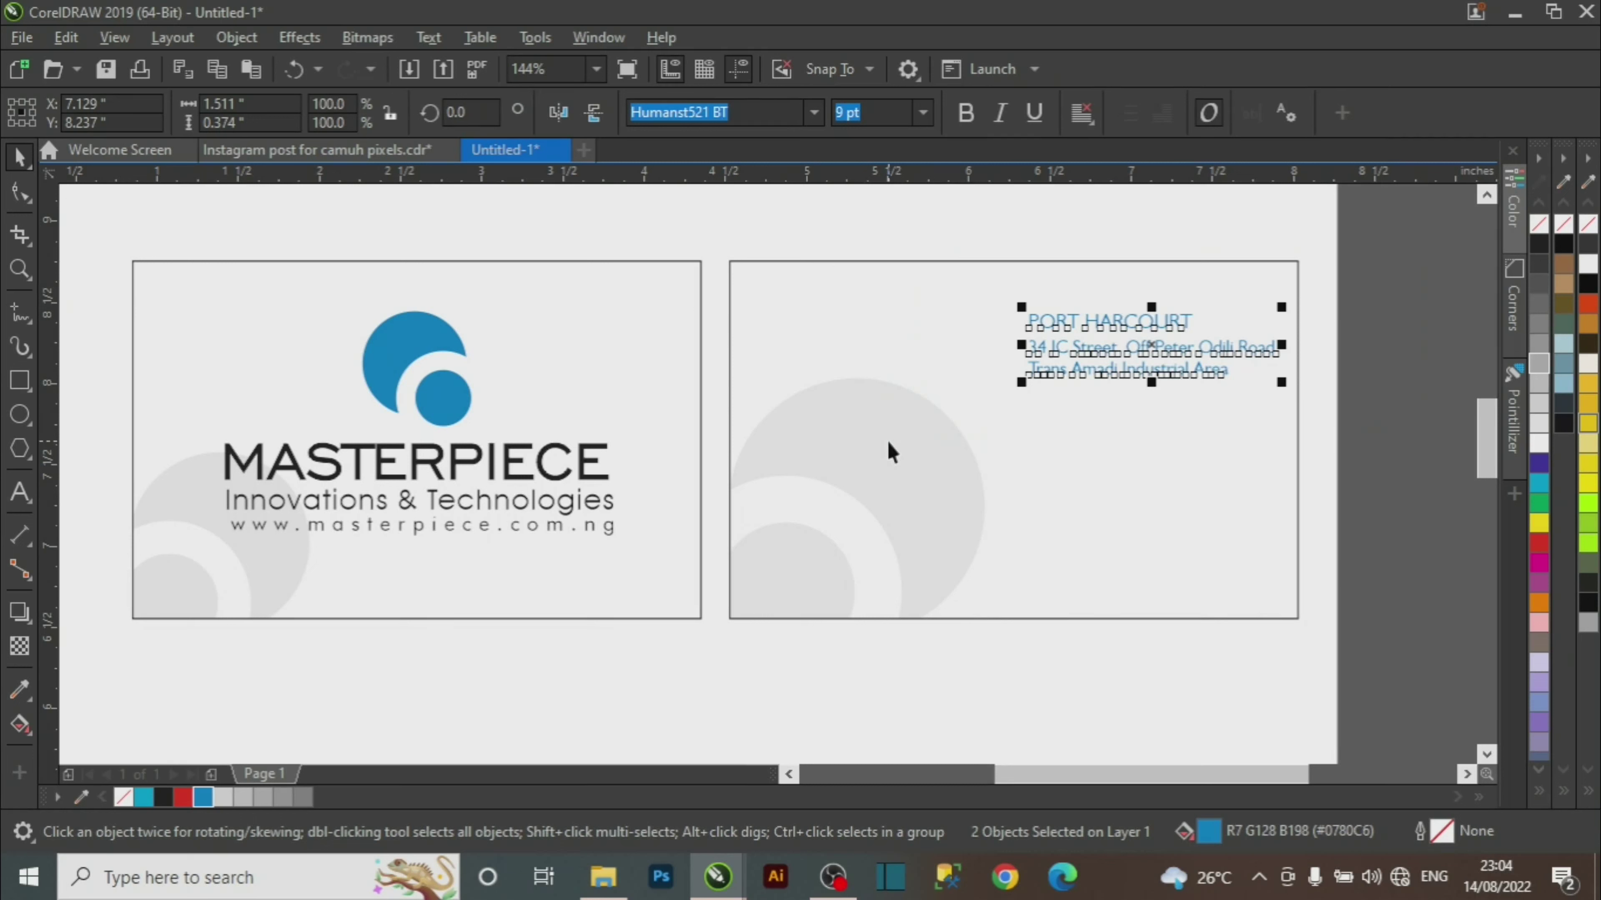
Nudge the text block 0.5 inch left and bring up alignment options for the address lines.
{"action": "key", "text": "Left"}
{"action": "key", "text": "Left"}
{"action": "key", "text": "Left"}
{"action": "key", "text": "Left"}
{"action": "key", "text": "Left"}
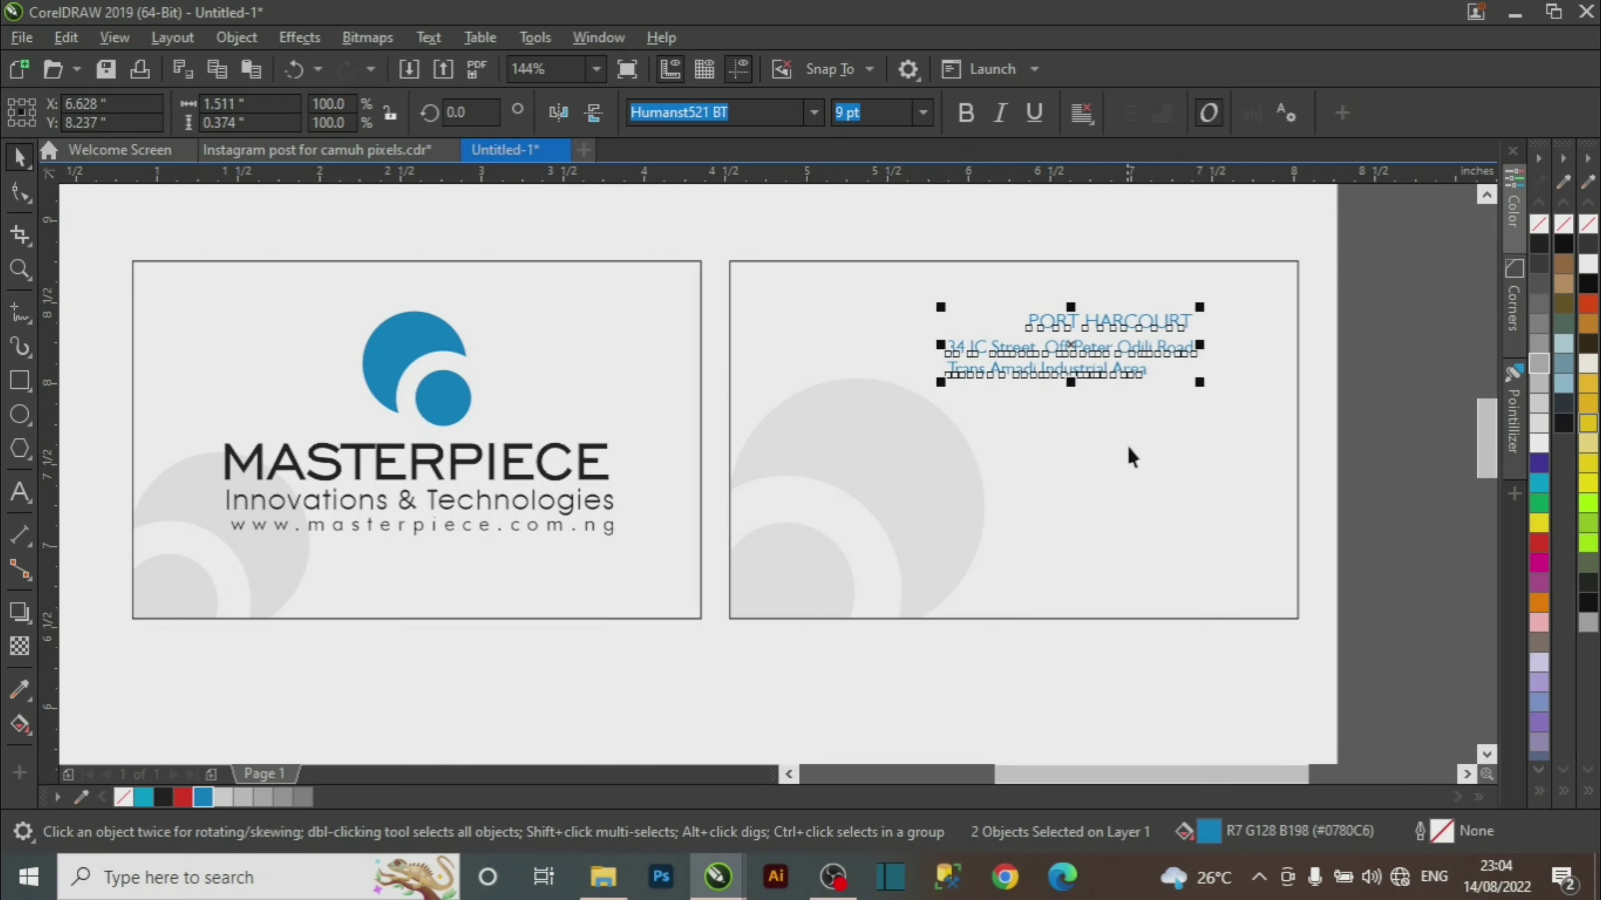
{"action": "left_click", "coordinate": [1354, 322]}
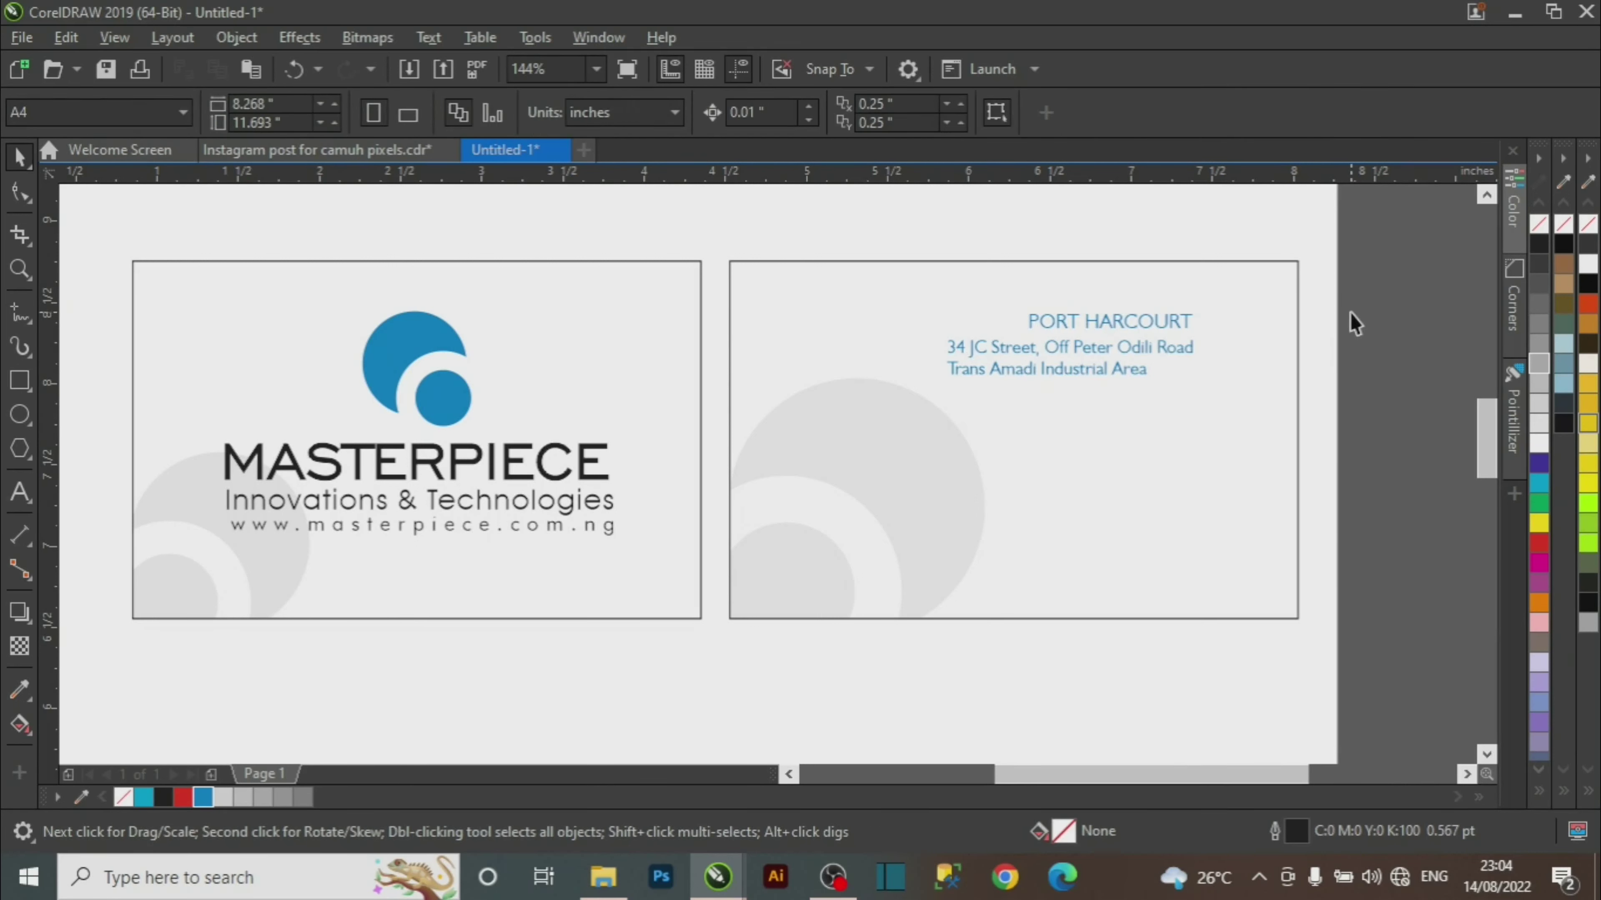
{"action": "left_click", "coordinate": [1146, 349]}
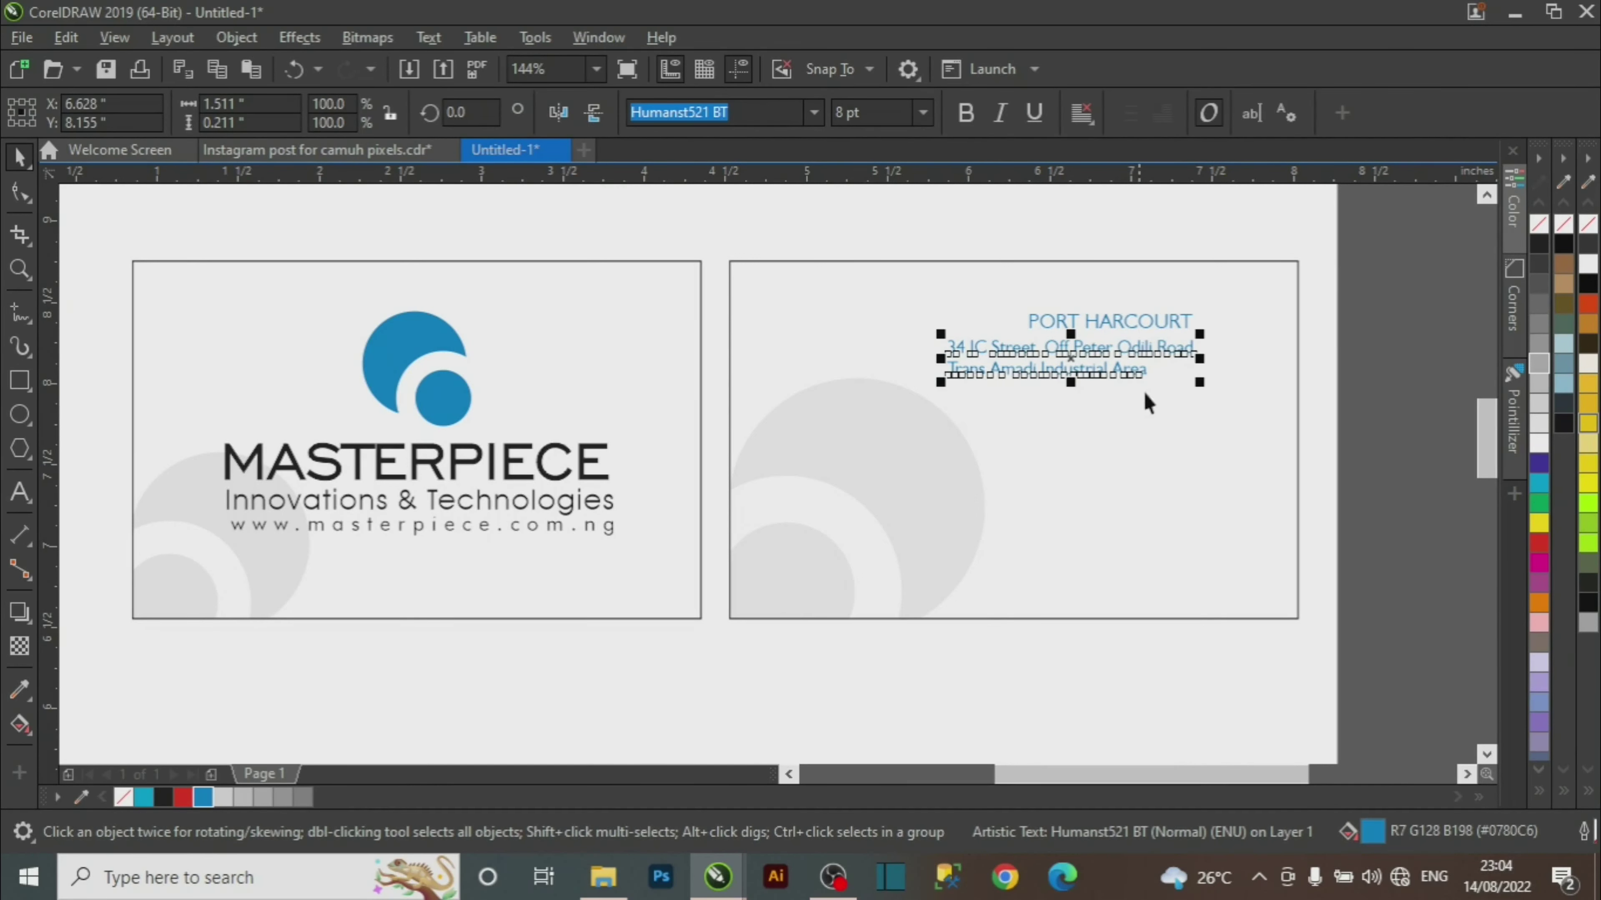
{"action": "left_click_drag", "start_coordinate": [1390, 224], "coordinate": [926, 371]}
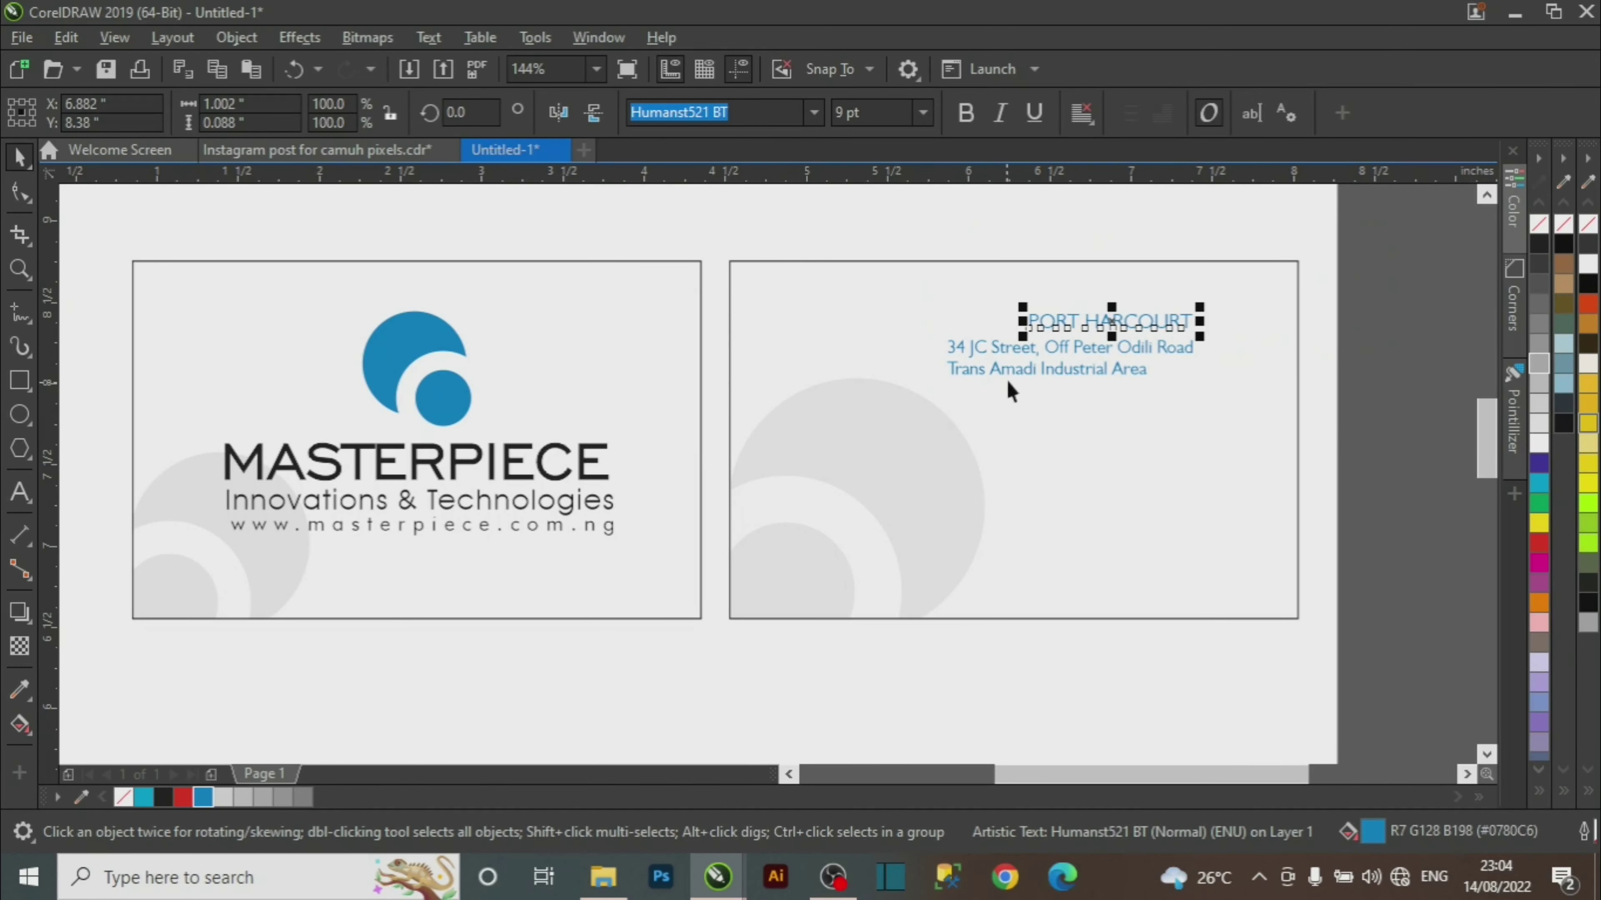
{"action": "left_click", "coordinate": [1009, 351]}
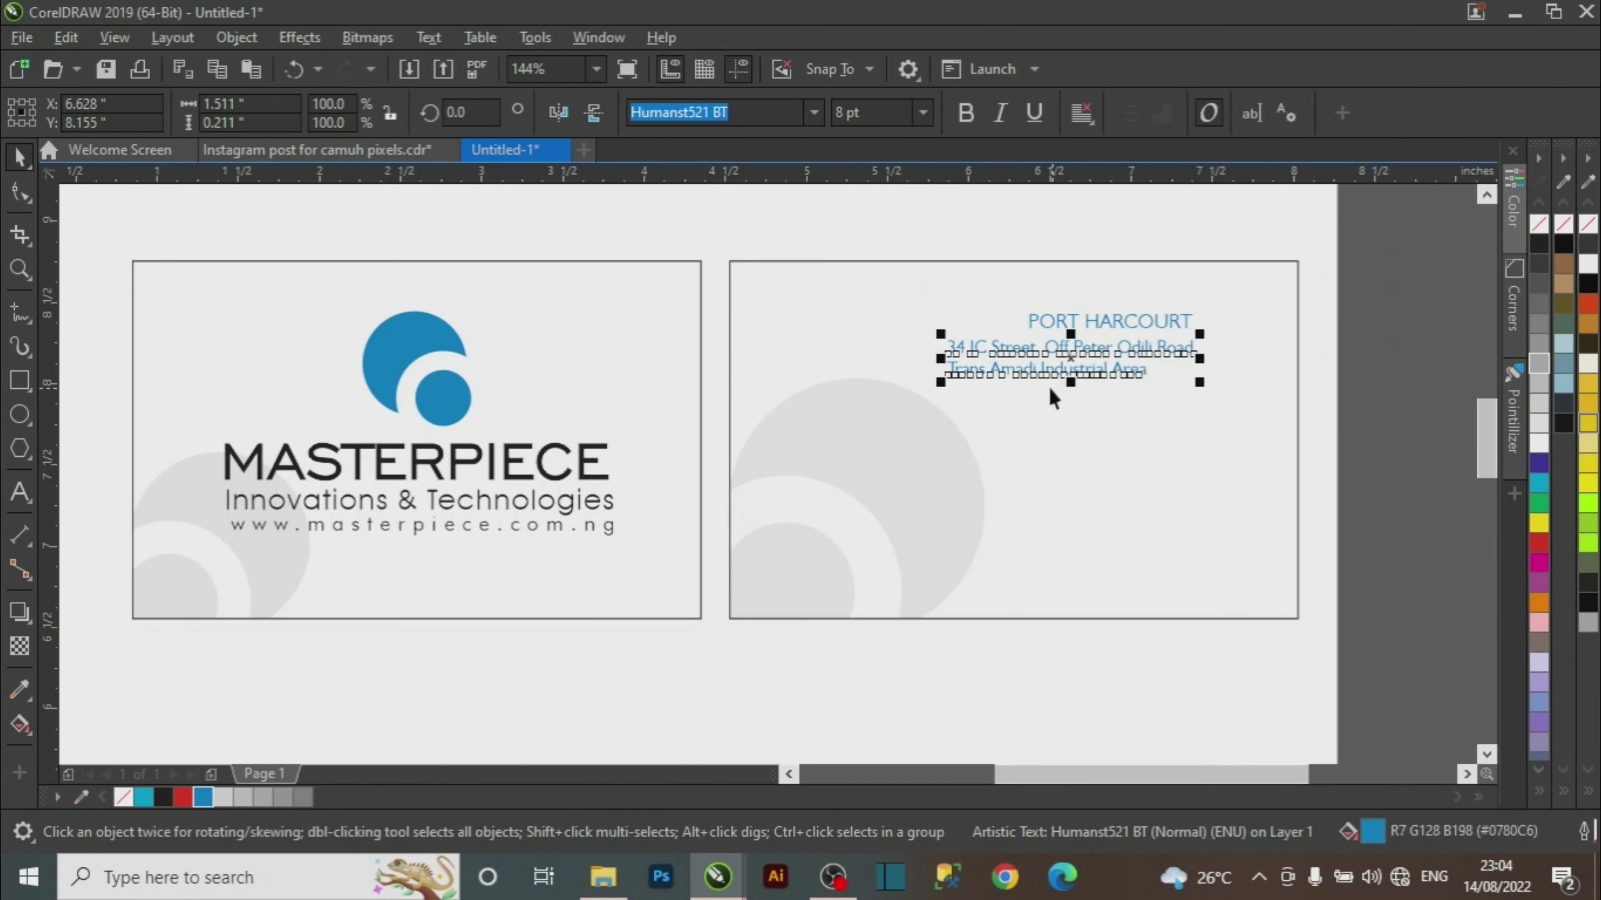
{"action": "left_click", "coordinate": [1081, 113]}
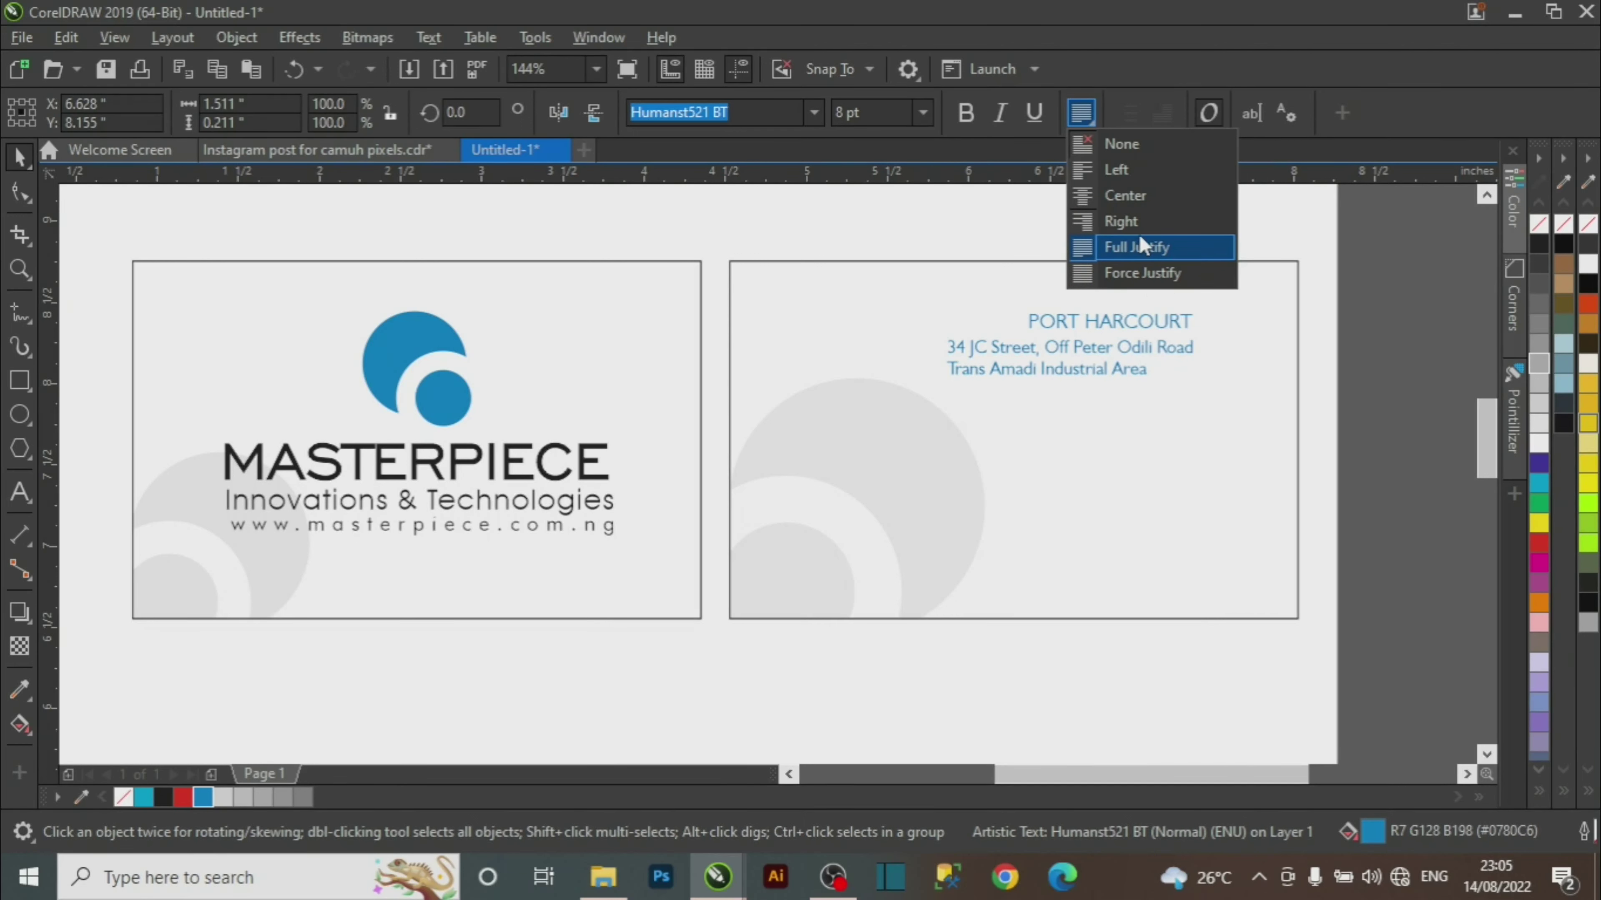
{"action": "left_click", "coordinate": [1132, 218]}
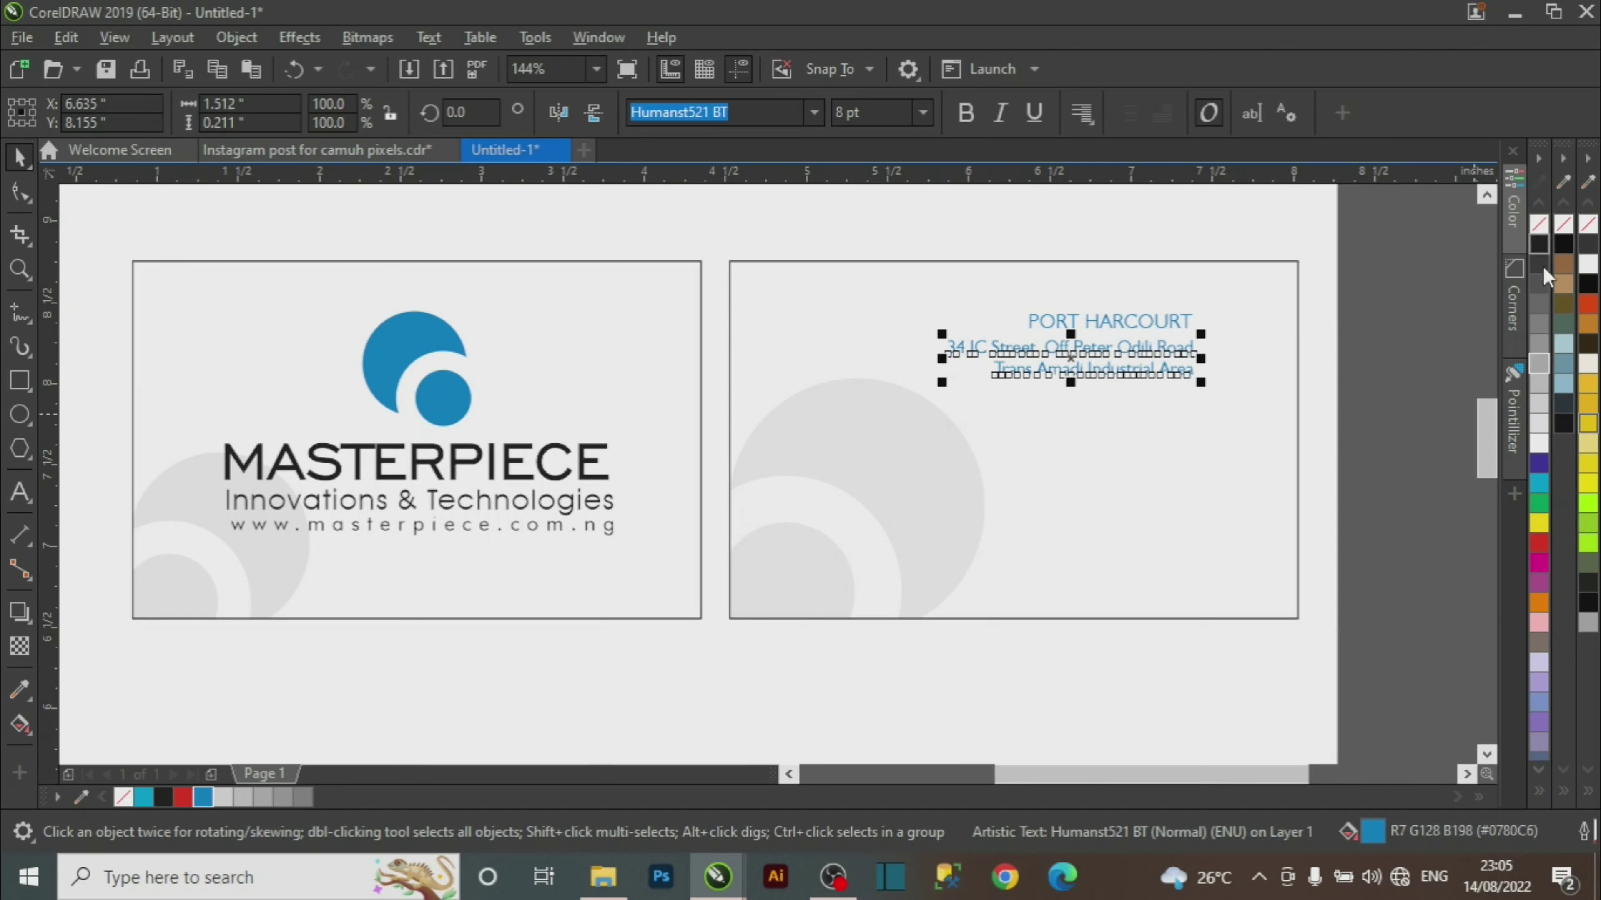
{"action": "left_click", "coordinate": [1362, 354]}
{"action": "left_click_drag", "start_coordinate": [1197, 386], "coordinate": [807, 464]}
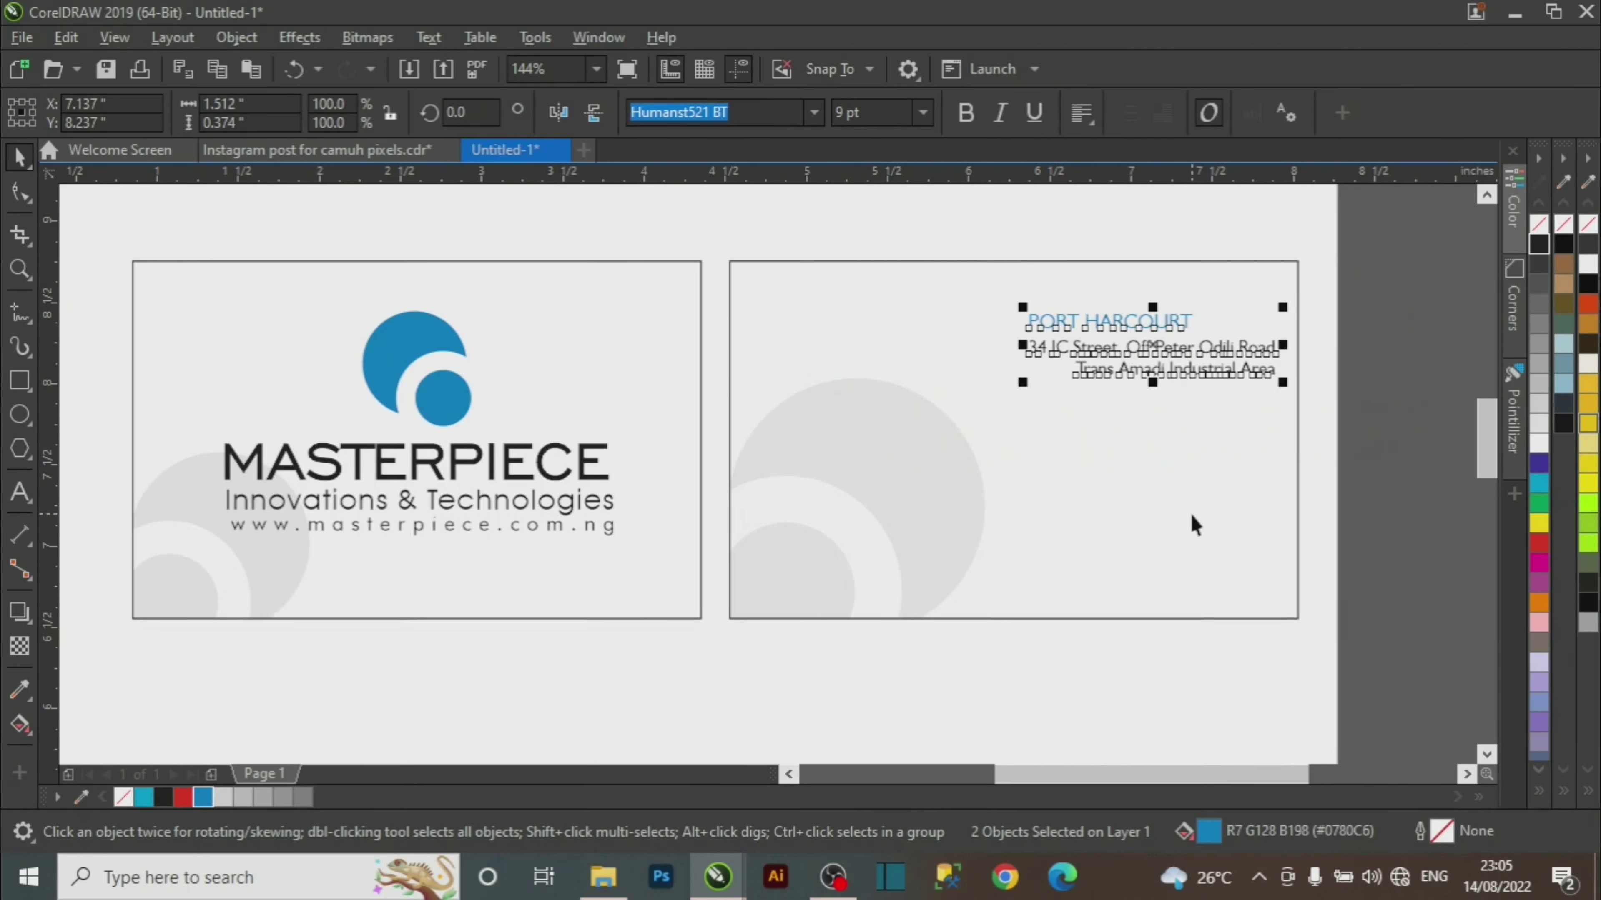
{"action": "key", "text": "r"}
{"action": "left_click_drag", "start_coordinate": [1086, 344], "coordinate": [1127, 358]}
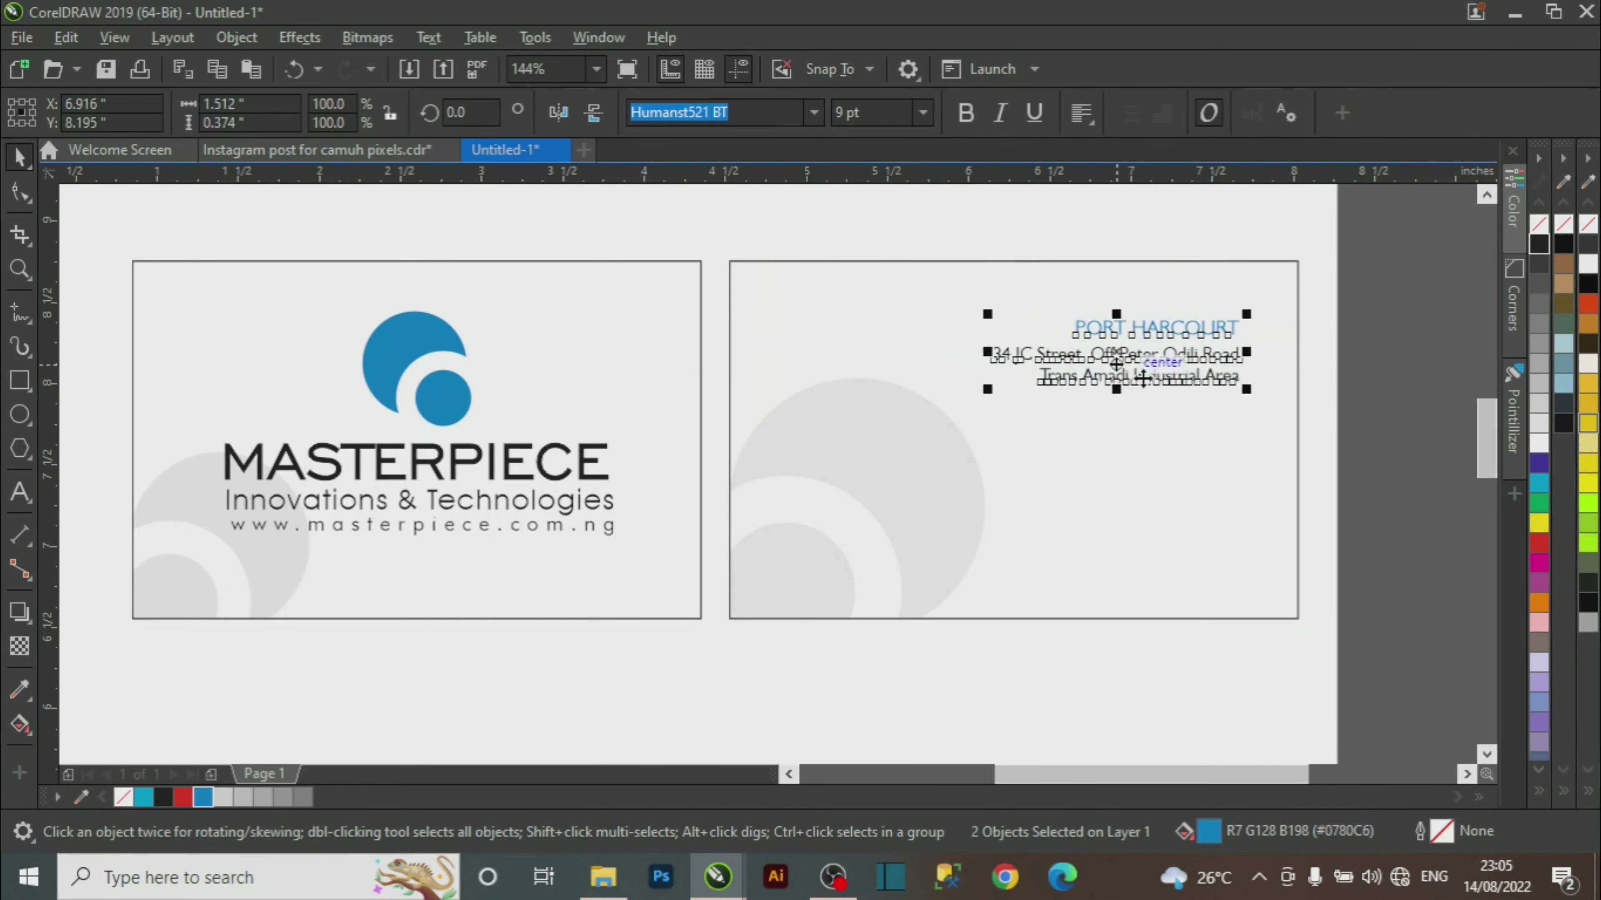
{"action": "key", "text": "z"}
{"action": "left_click_drag", "start_coordinate": [1421, 259], "coordinate": [685, 618]}
{"action": "left_click_drag", "start_coordinate": [1354, 343], "coordinate": [793, 486]}
{"action": "left_click_drag", "start_coordinate": [1317, 323], "coordinate": [563, 533]}
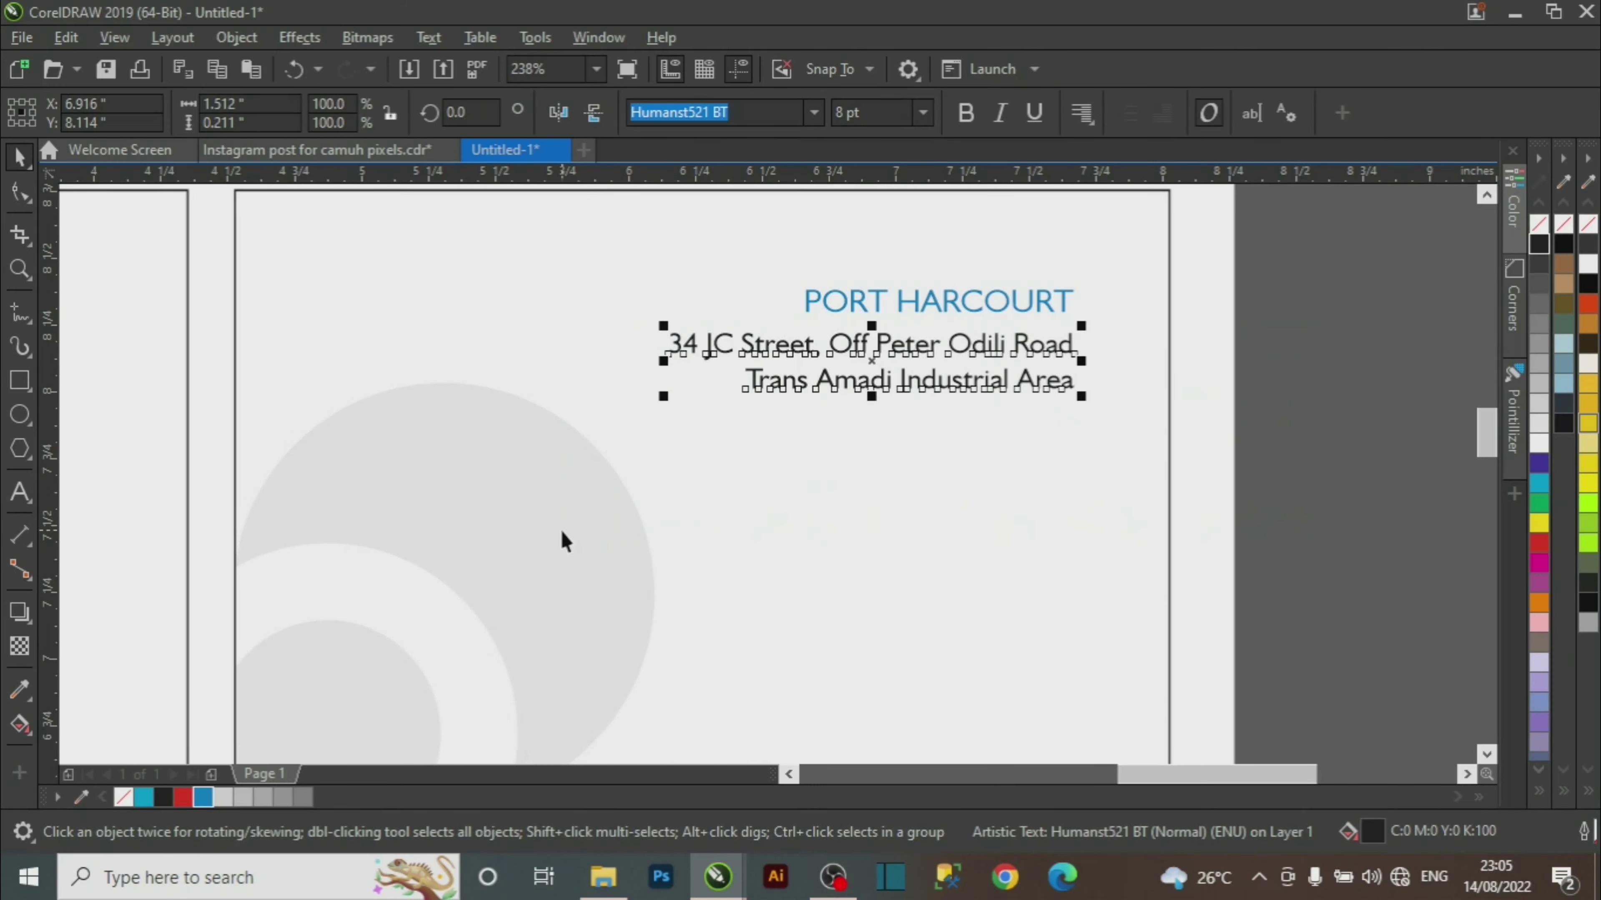
{"action": "key", "text": "Up"}
{"action": "key", "text": "Up"}
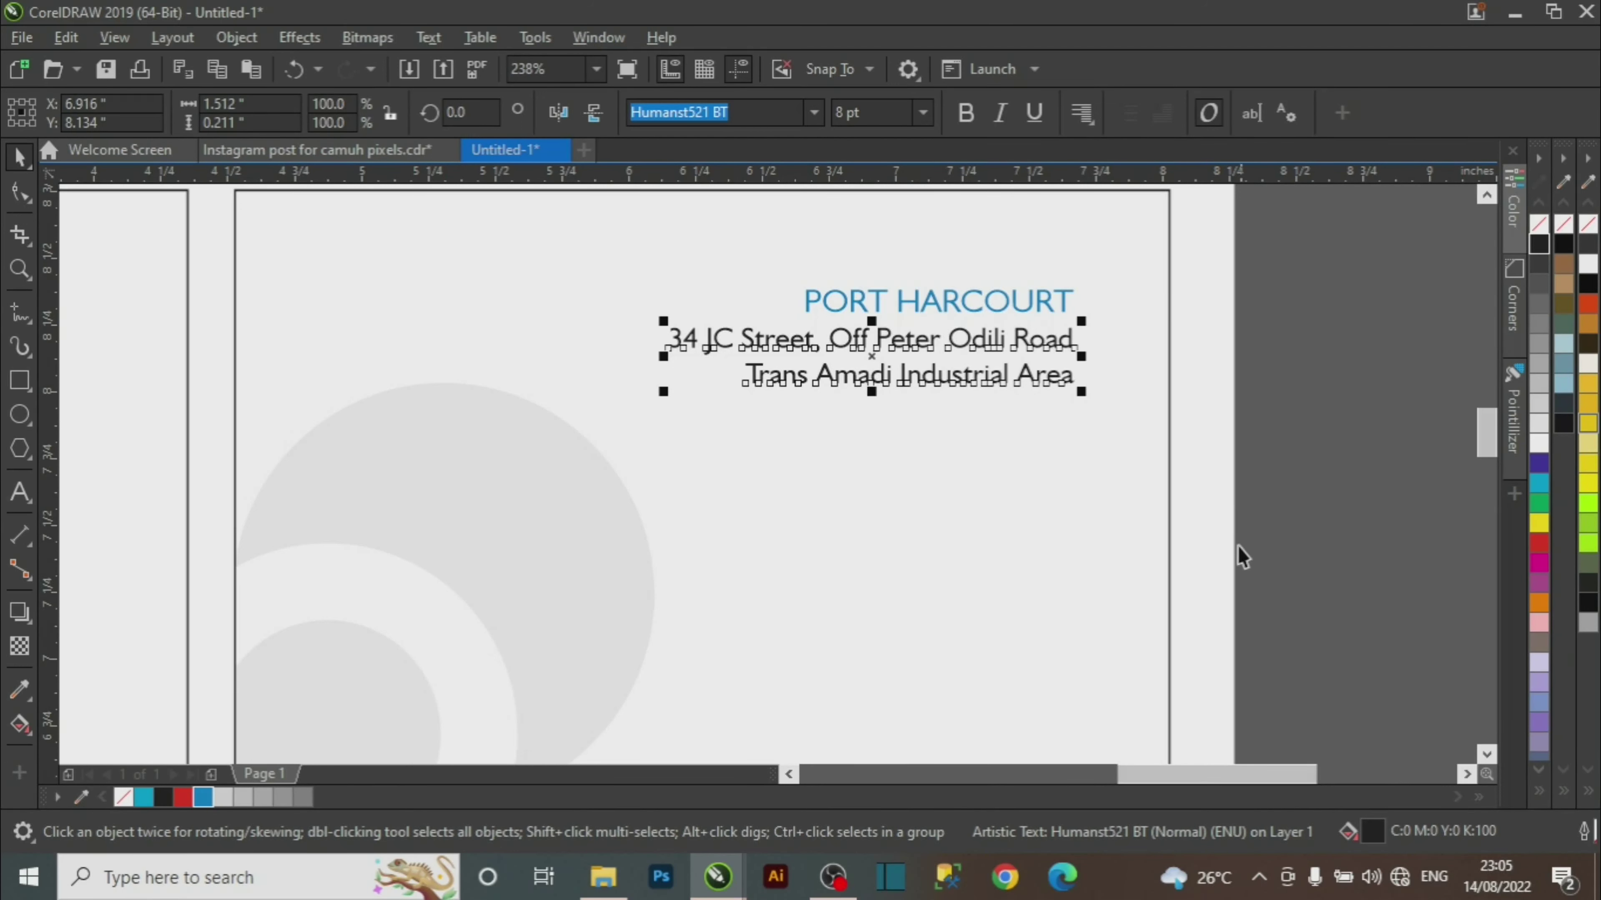
{"action": "left_click", "coordinate": [1244, 412]}
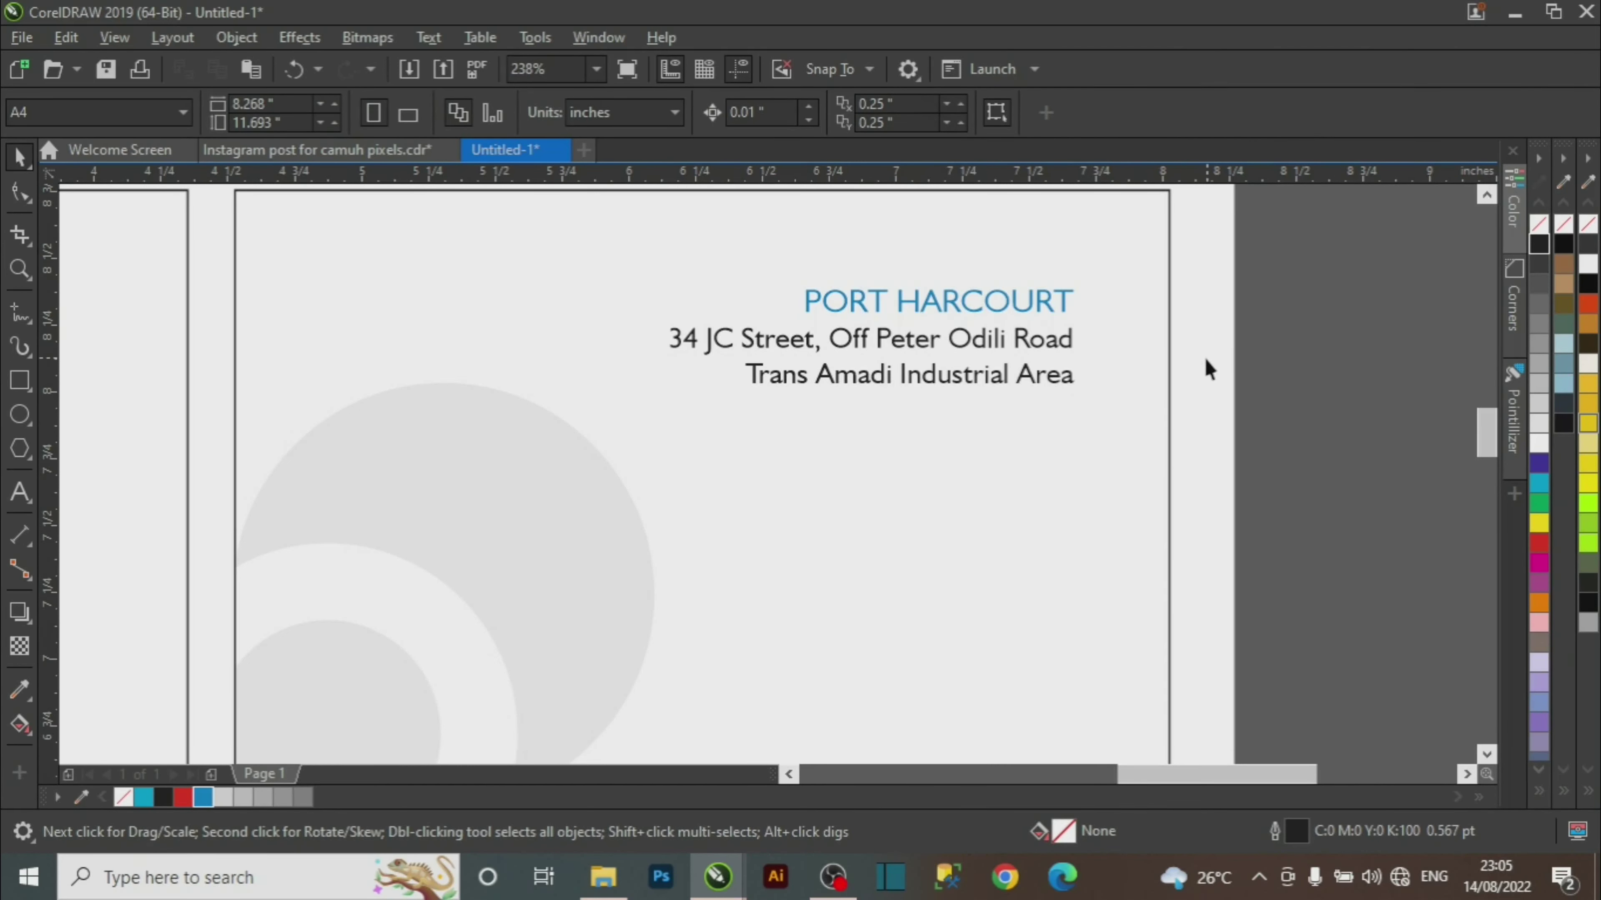
{"action": "key", "text": "z"}
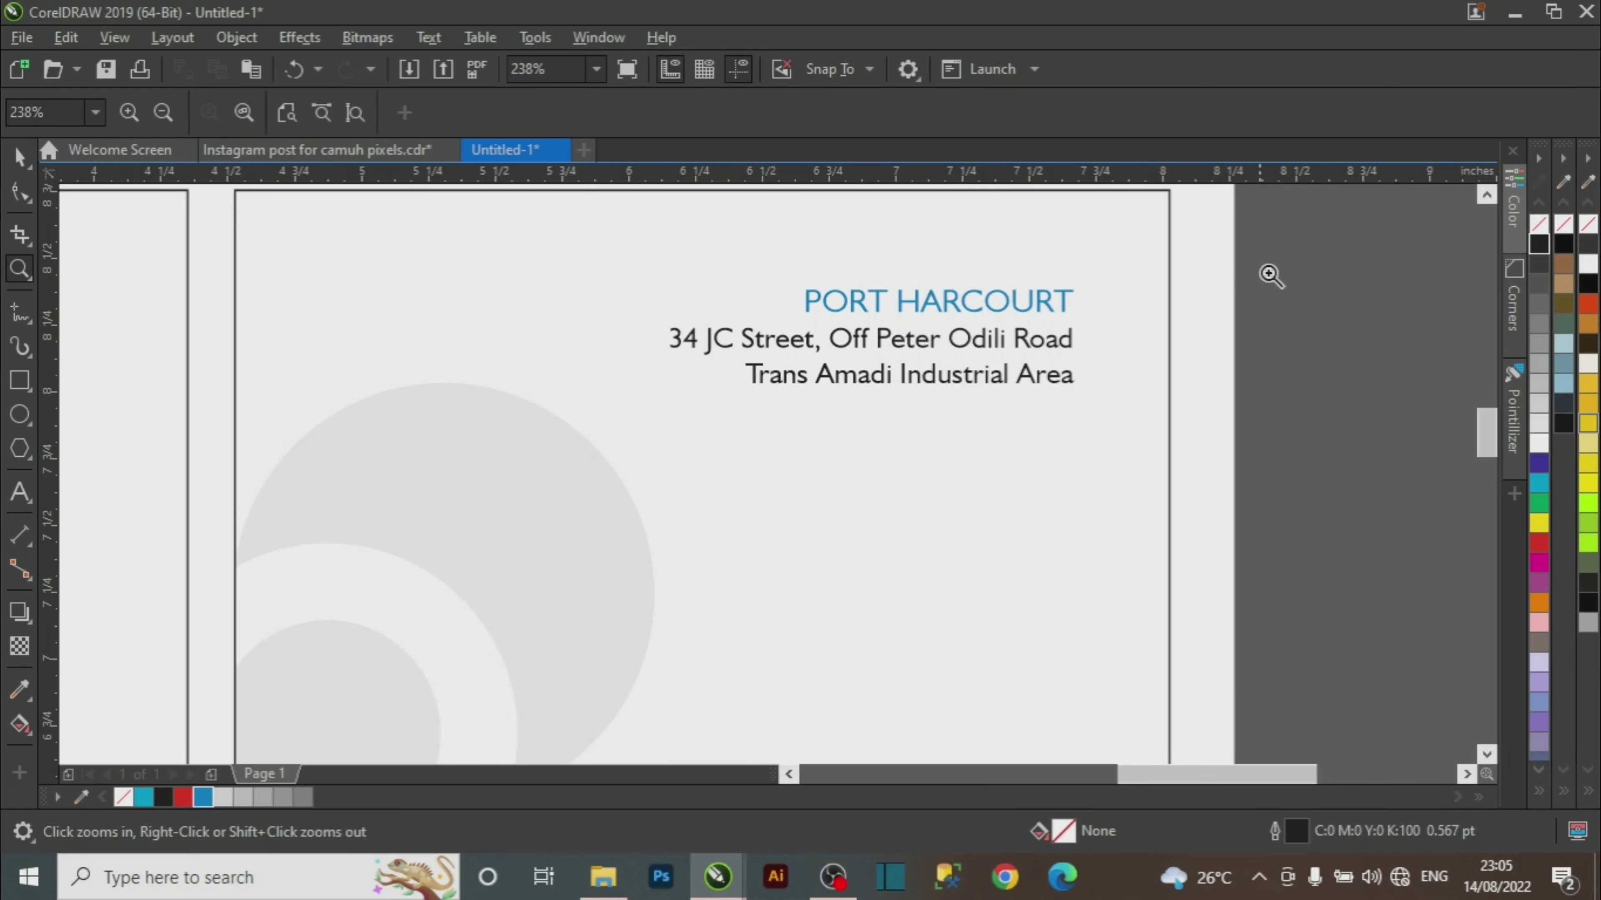
{"action": "left_click_drag", "start_coordinate": [1308, 258], "coordinate": [557, 493]}
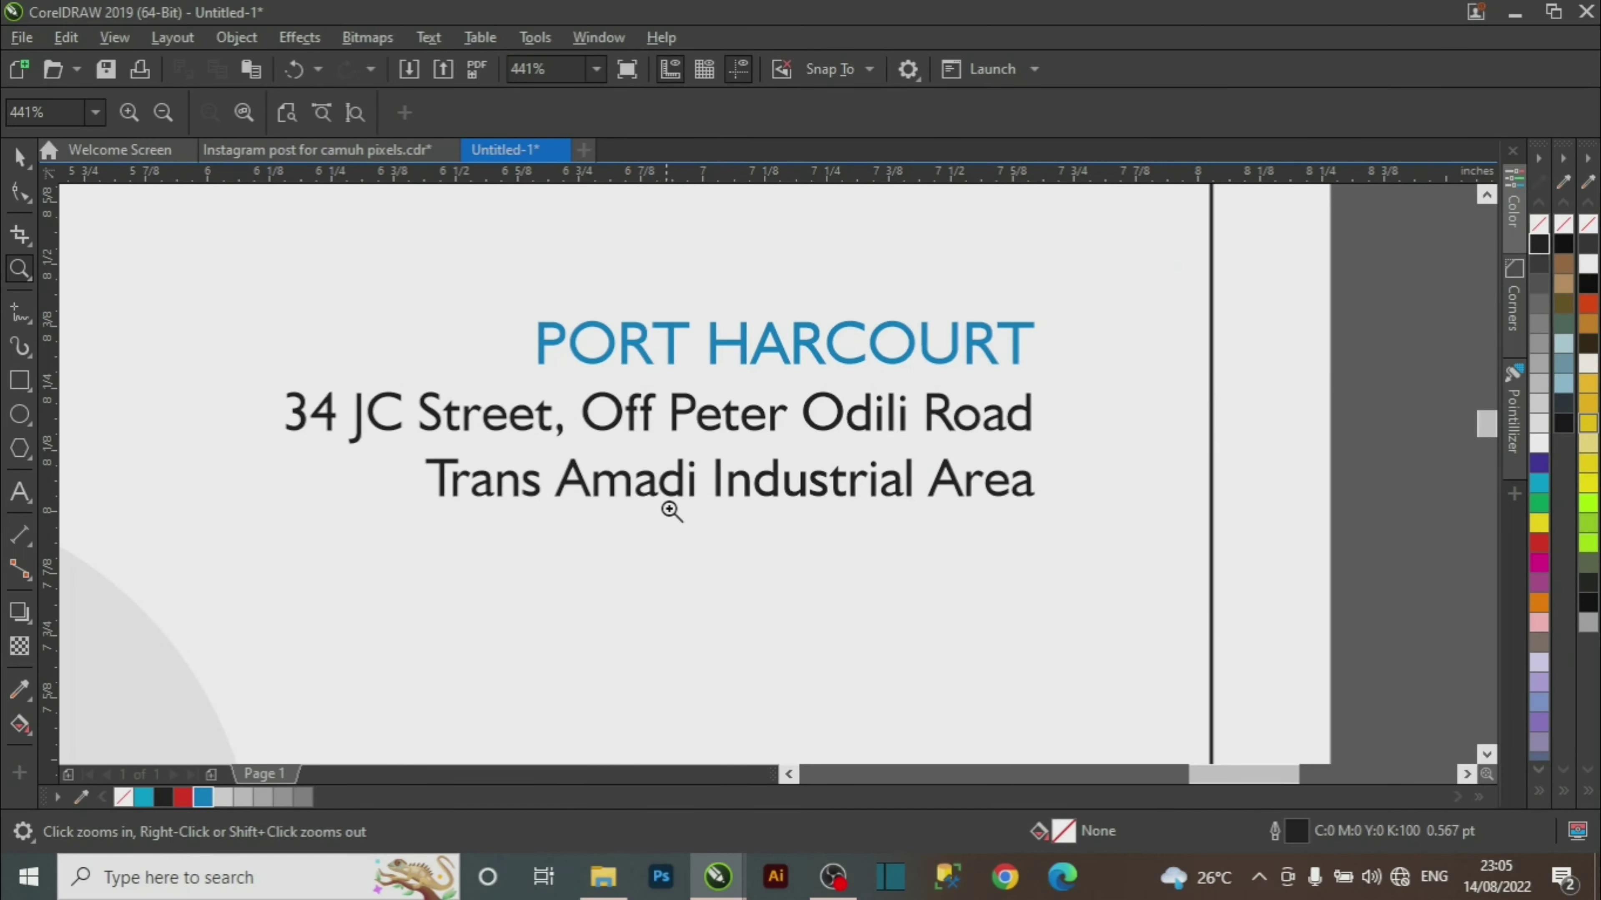
{"action": "left_click", "coordinate": [736, 483], "text": "shift"}
{"action": "left_click", "coordinate": [844, 493], "text": "shift"}
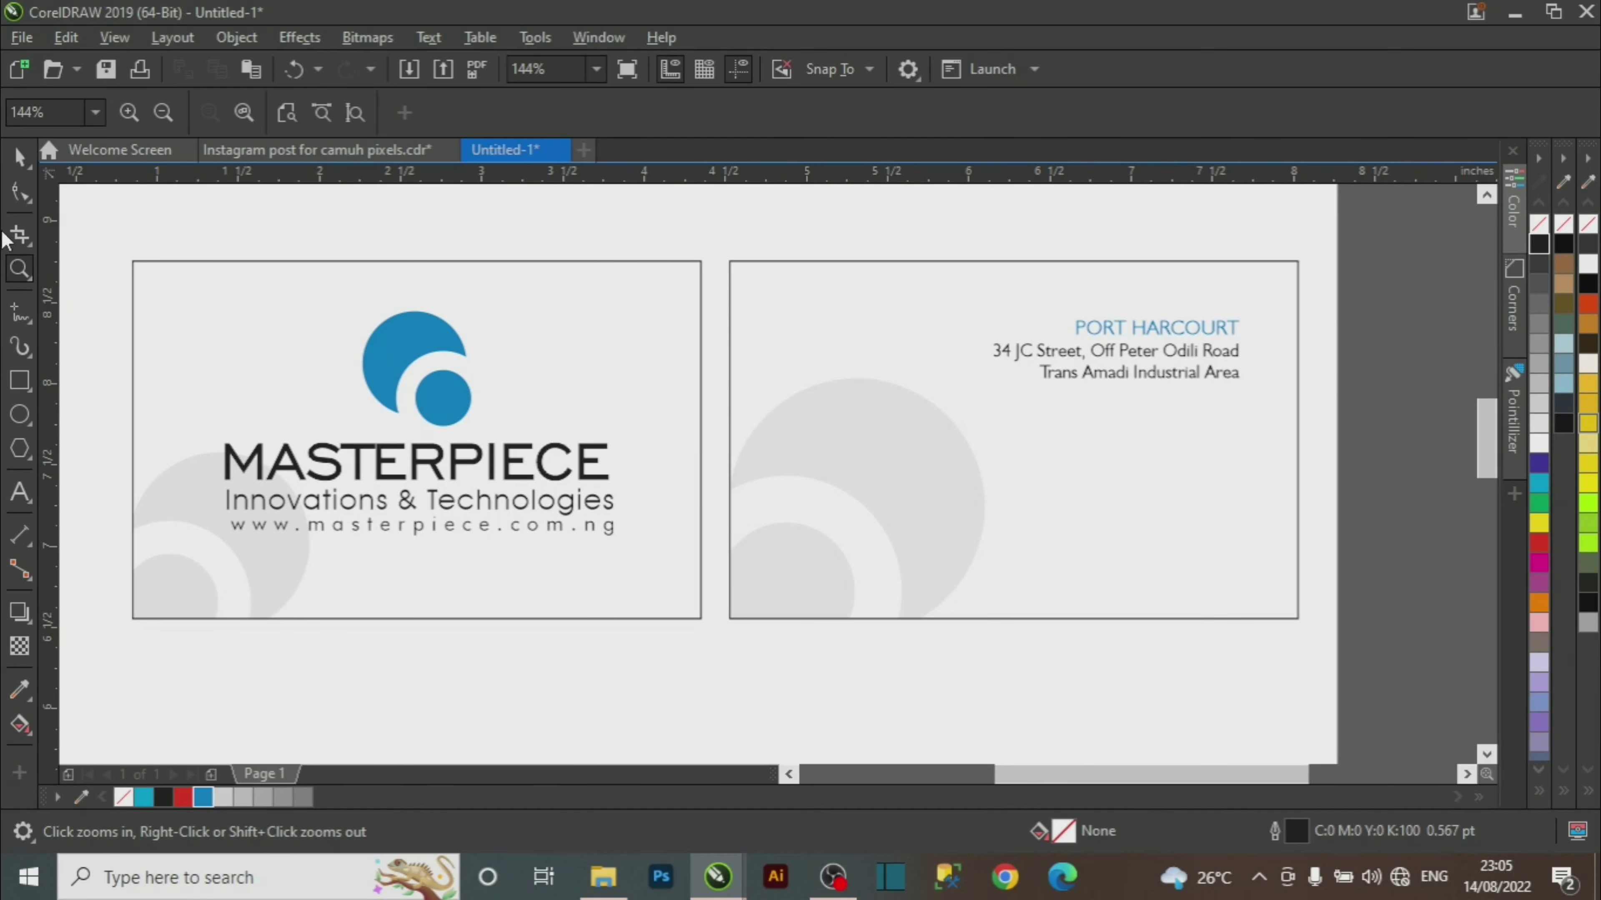
{"action": "key", "text": "space"}
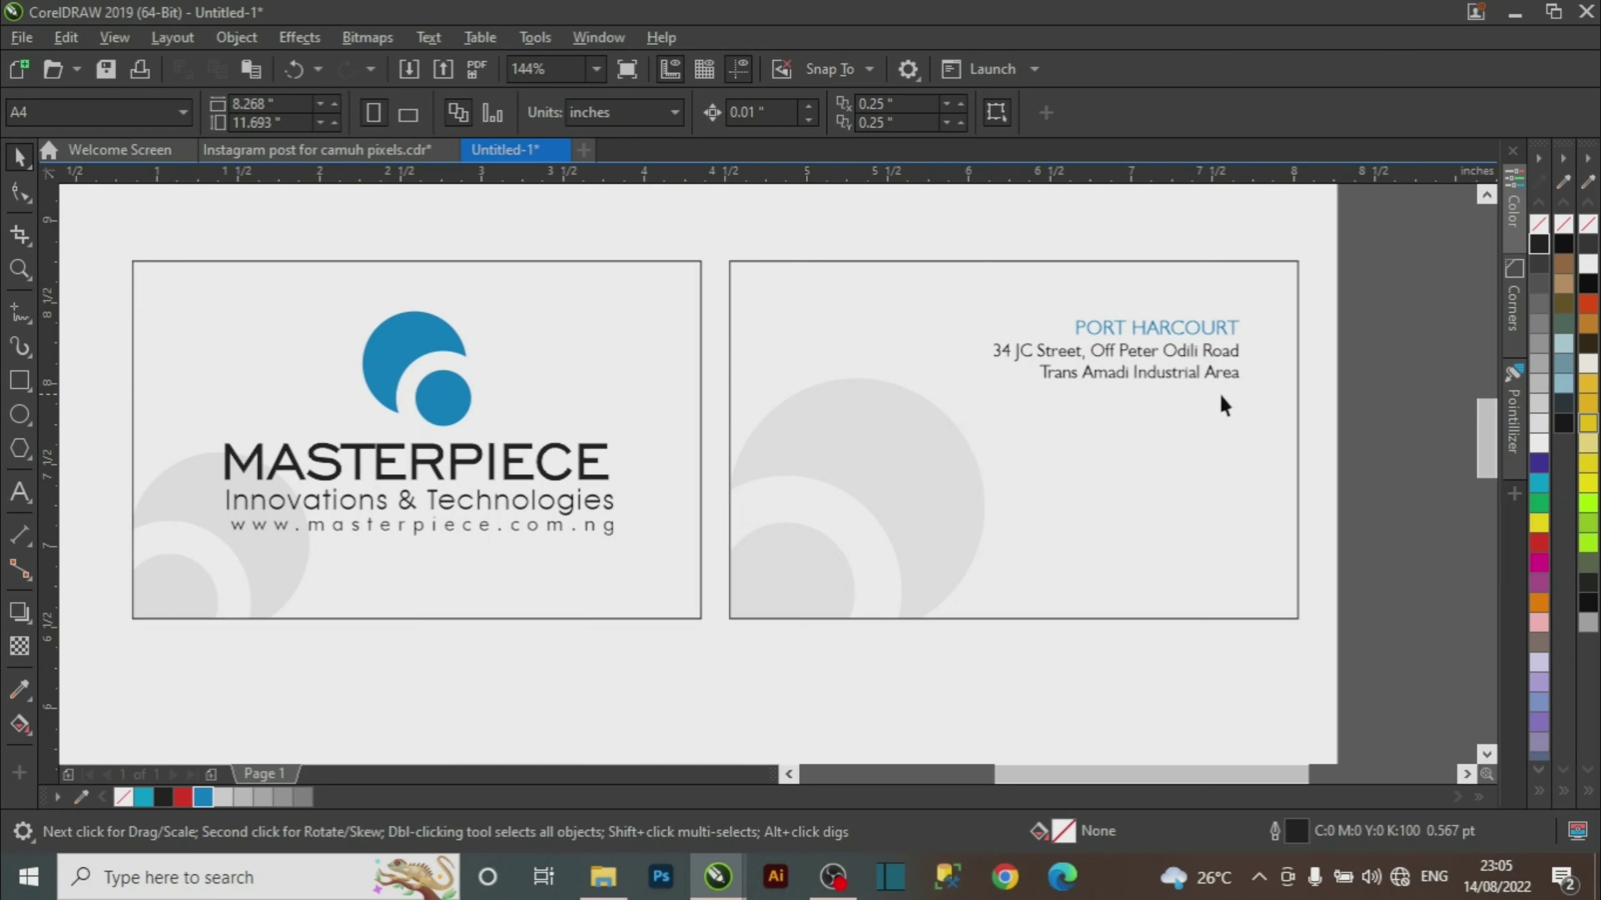
Type the company phone number and e-mail address as two new lines below the Port Harcourt address.
{"action": "double_click", "coordinate": [1237, 377]}
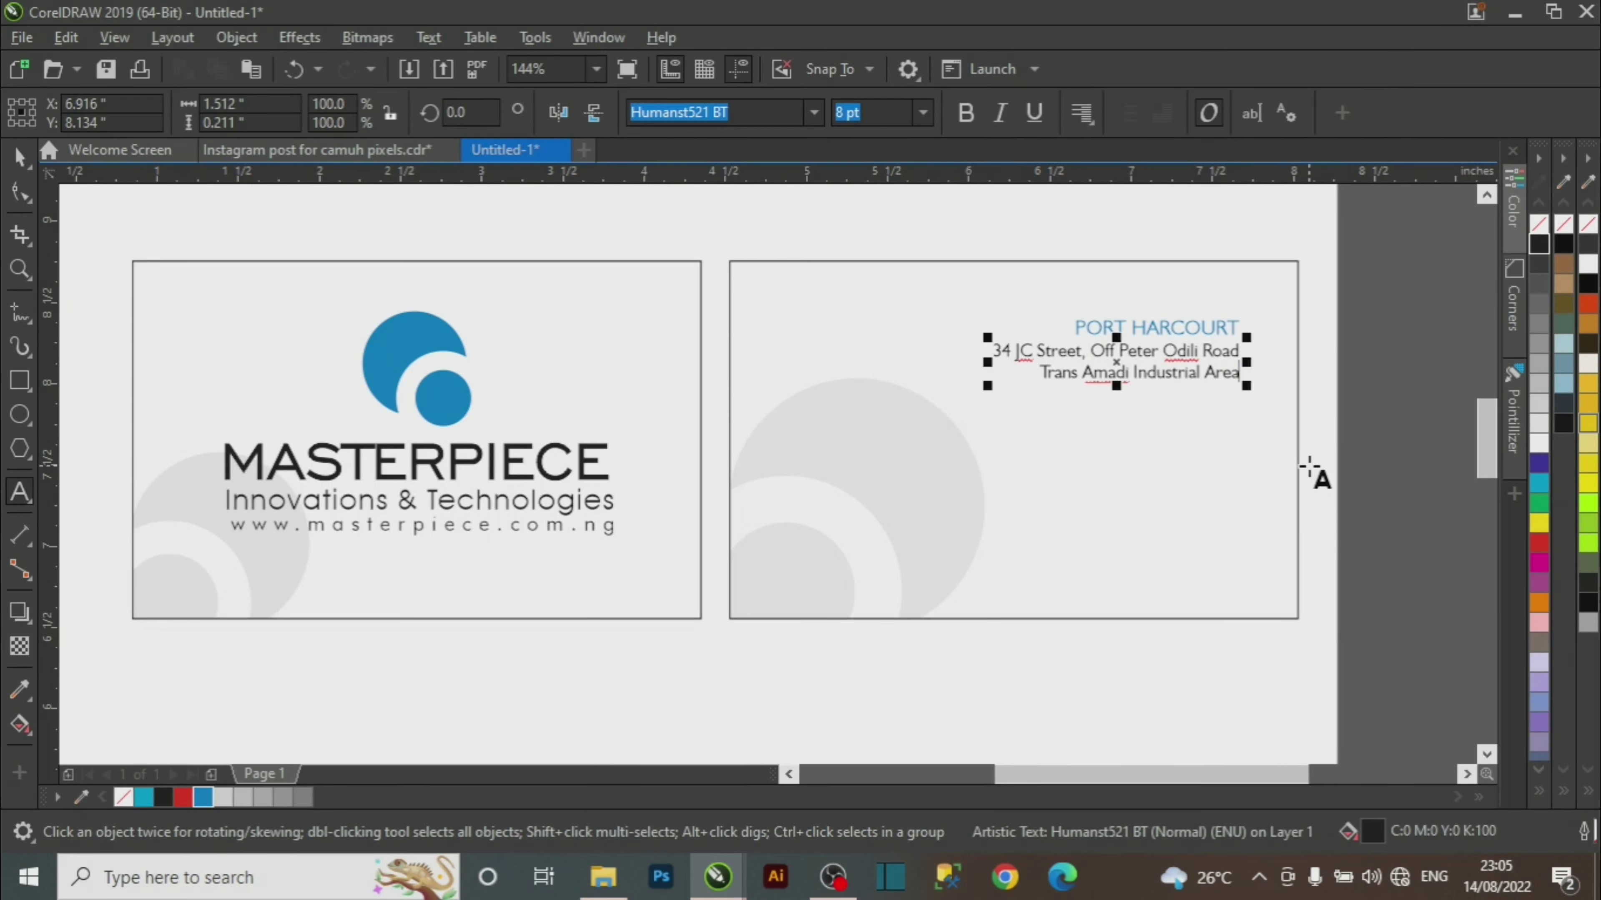
{"action": "key", "text": "Return"}
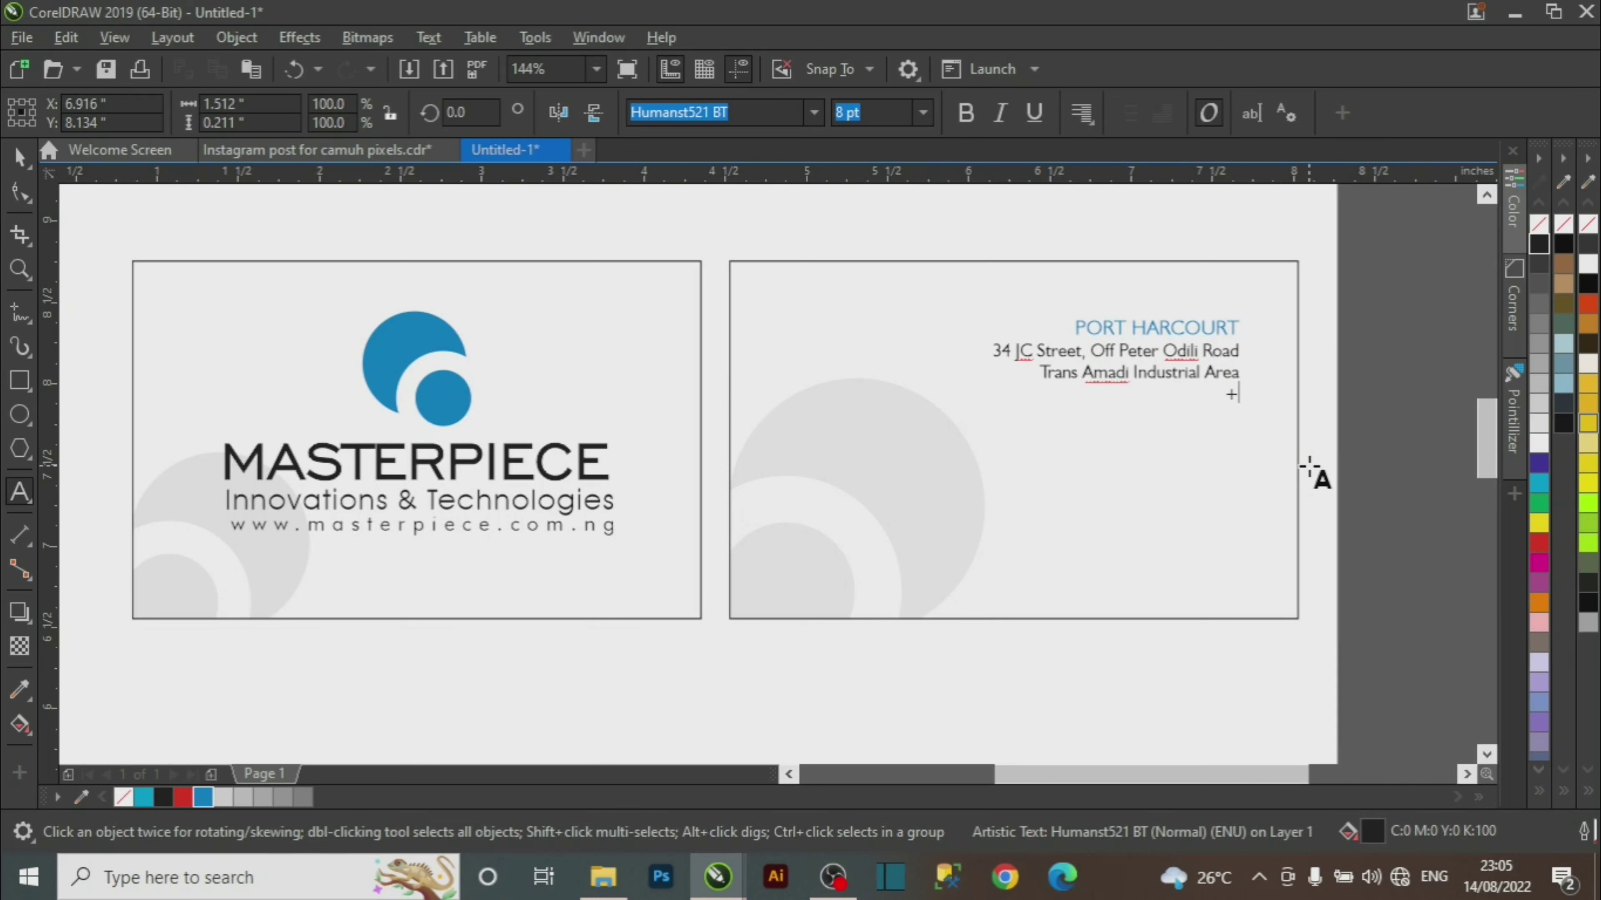
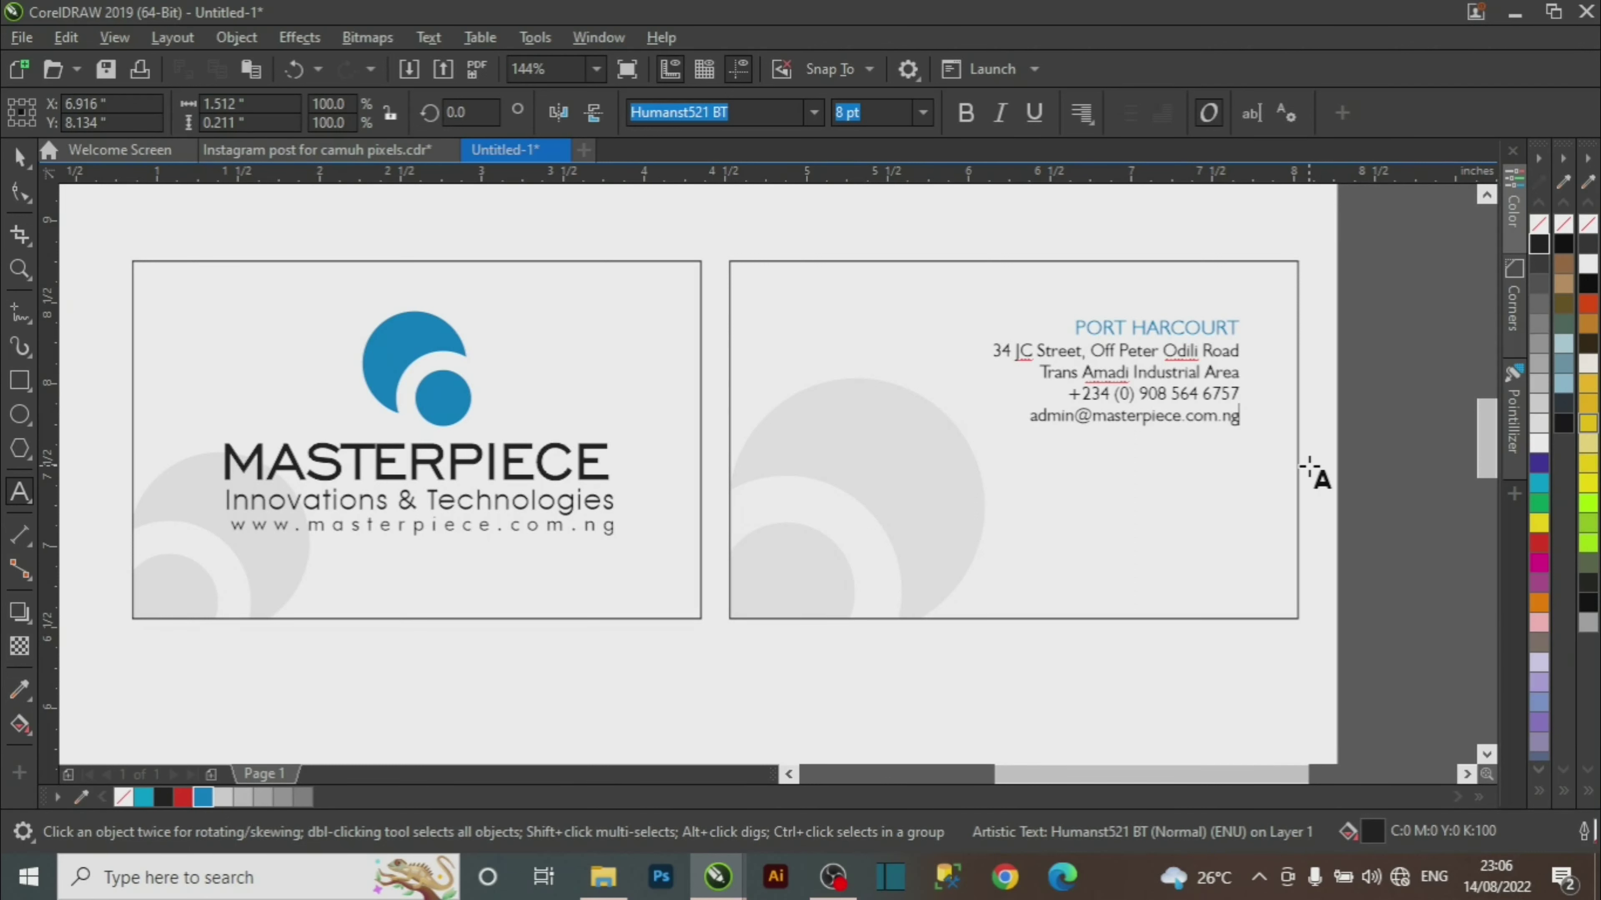
{"action": "key", "text": "ctrl+space"}
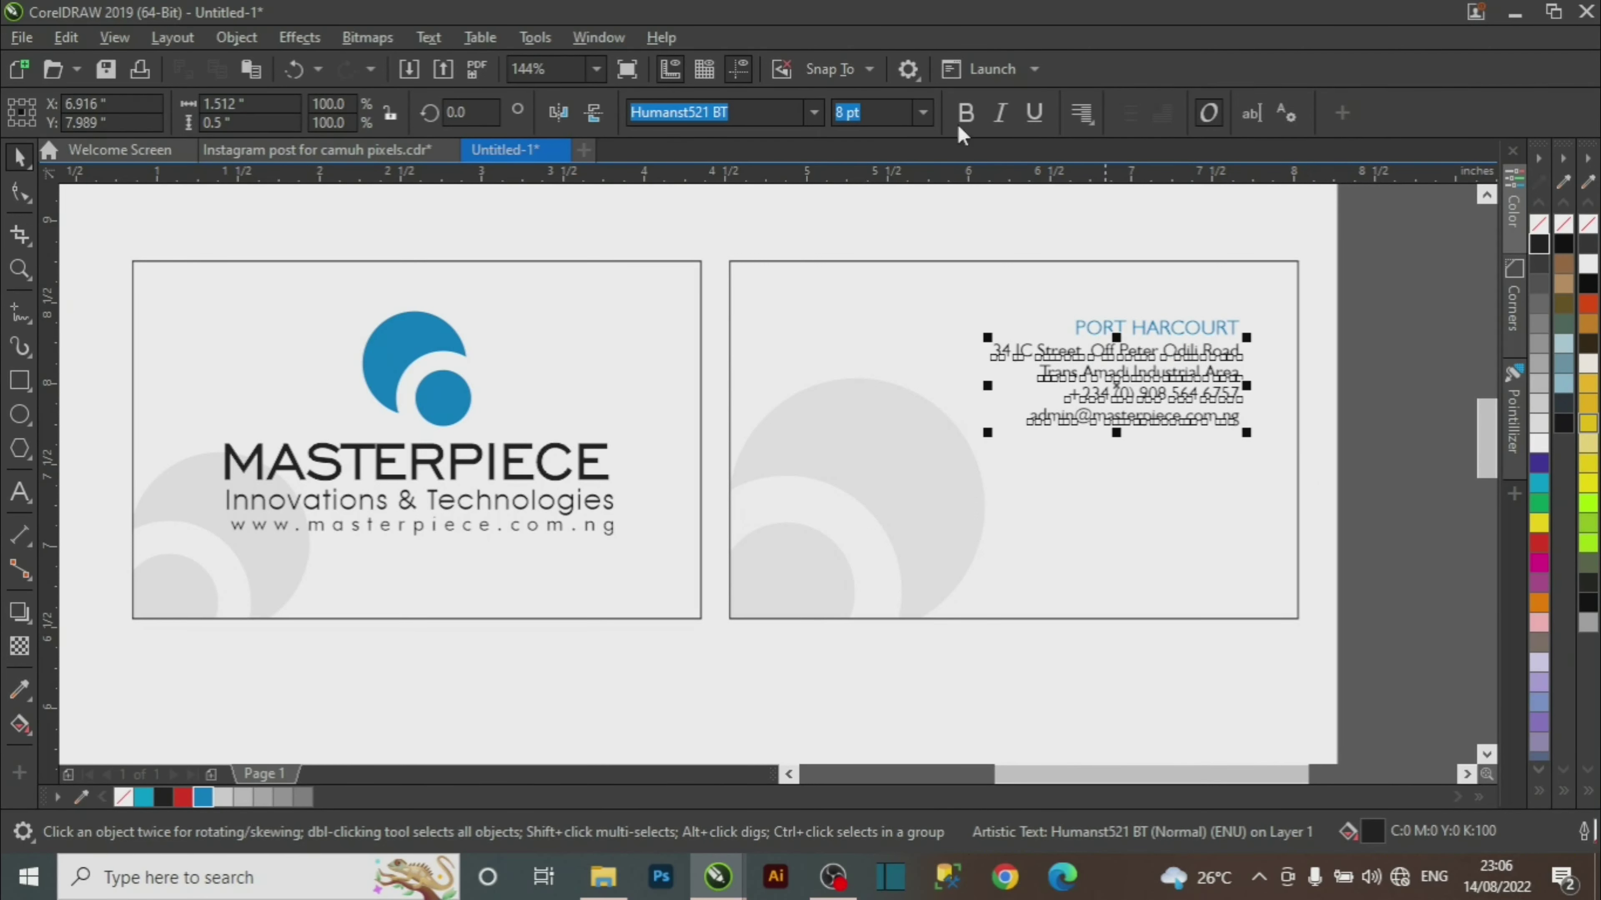
After checking the reference card, bold the PORT HARCOURT heading and right-align the address under it.
{"action": "left_click", "coordinate": [357, 152]}
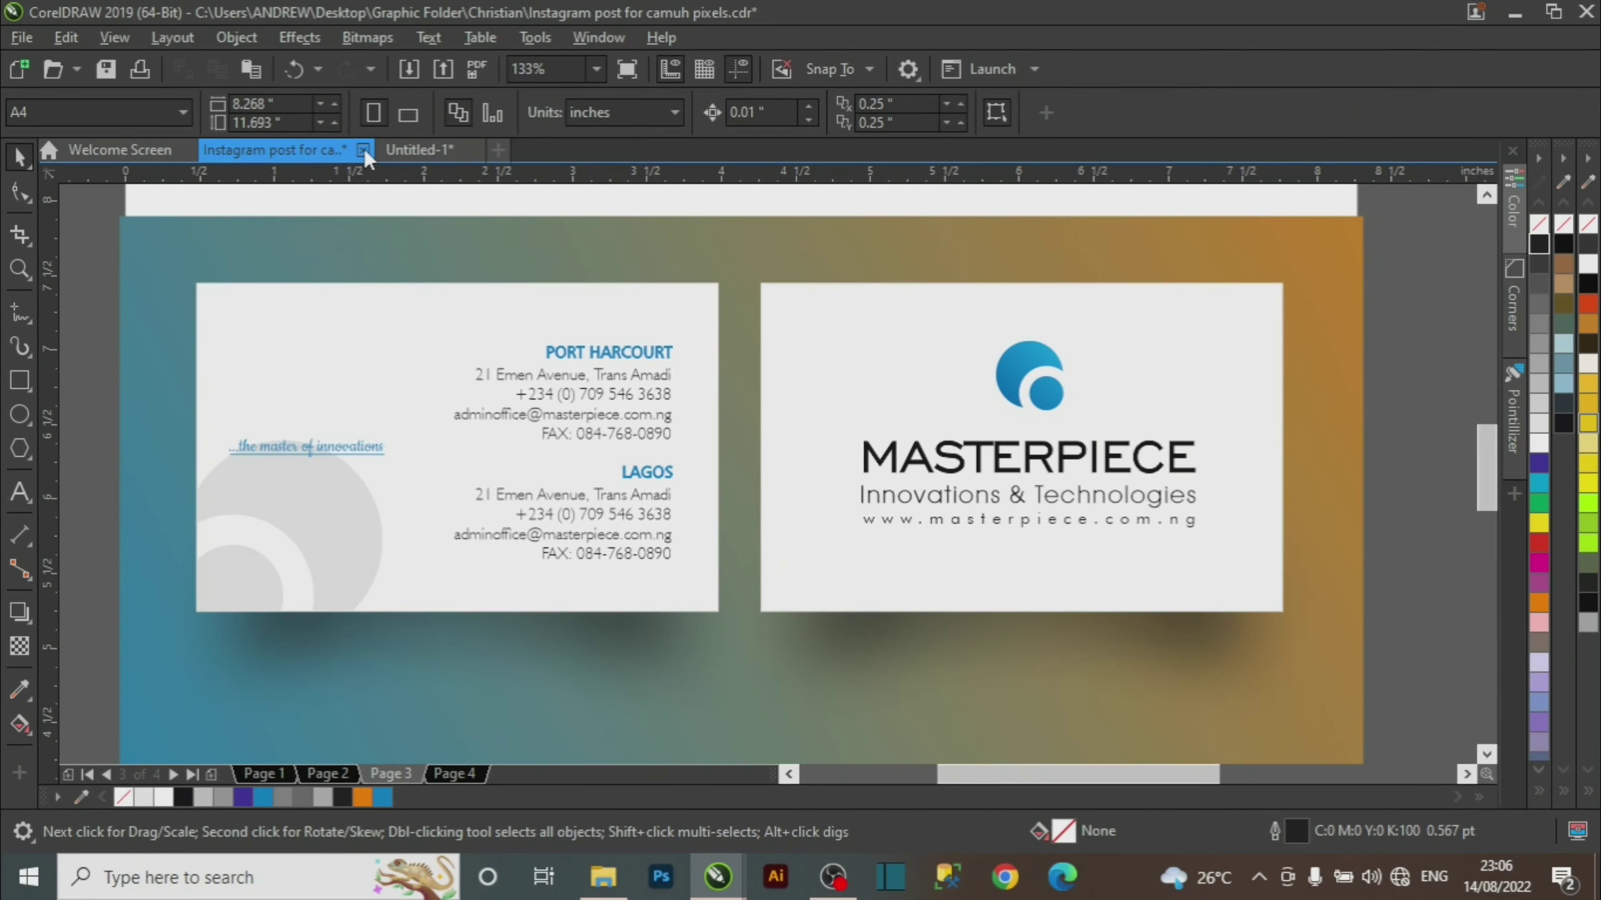
{"action": "left_click", "coordinate": [429, 151]}
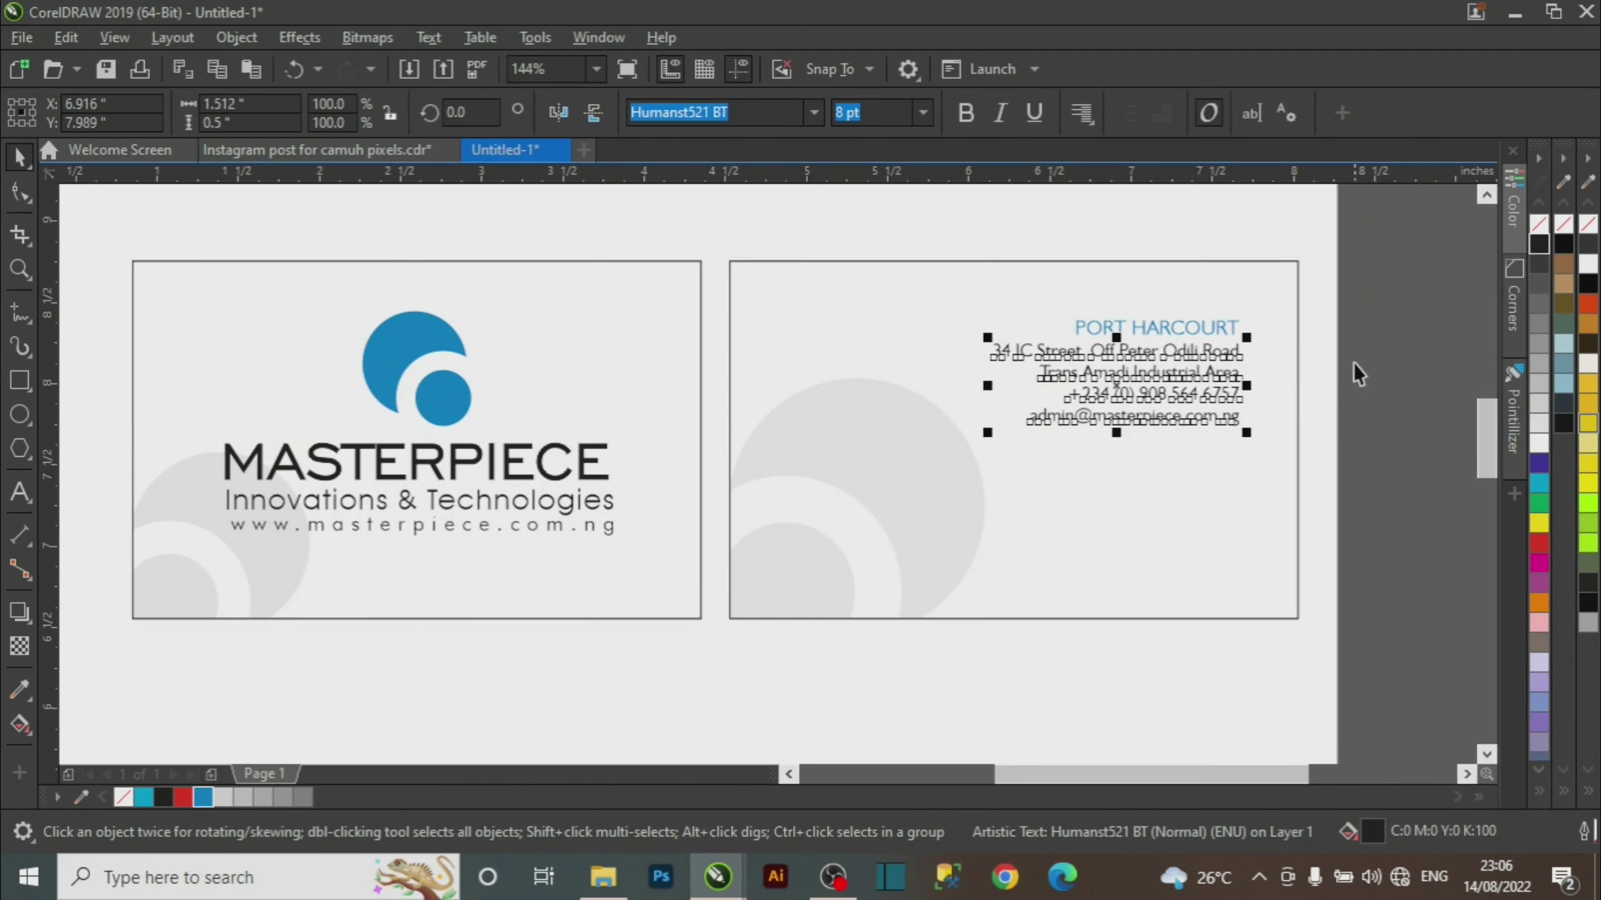
{"action": "left_click", "coordinate": [1396, 316]}
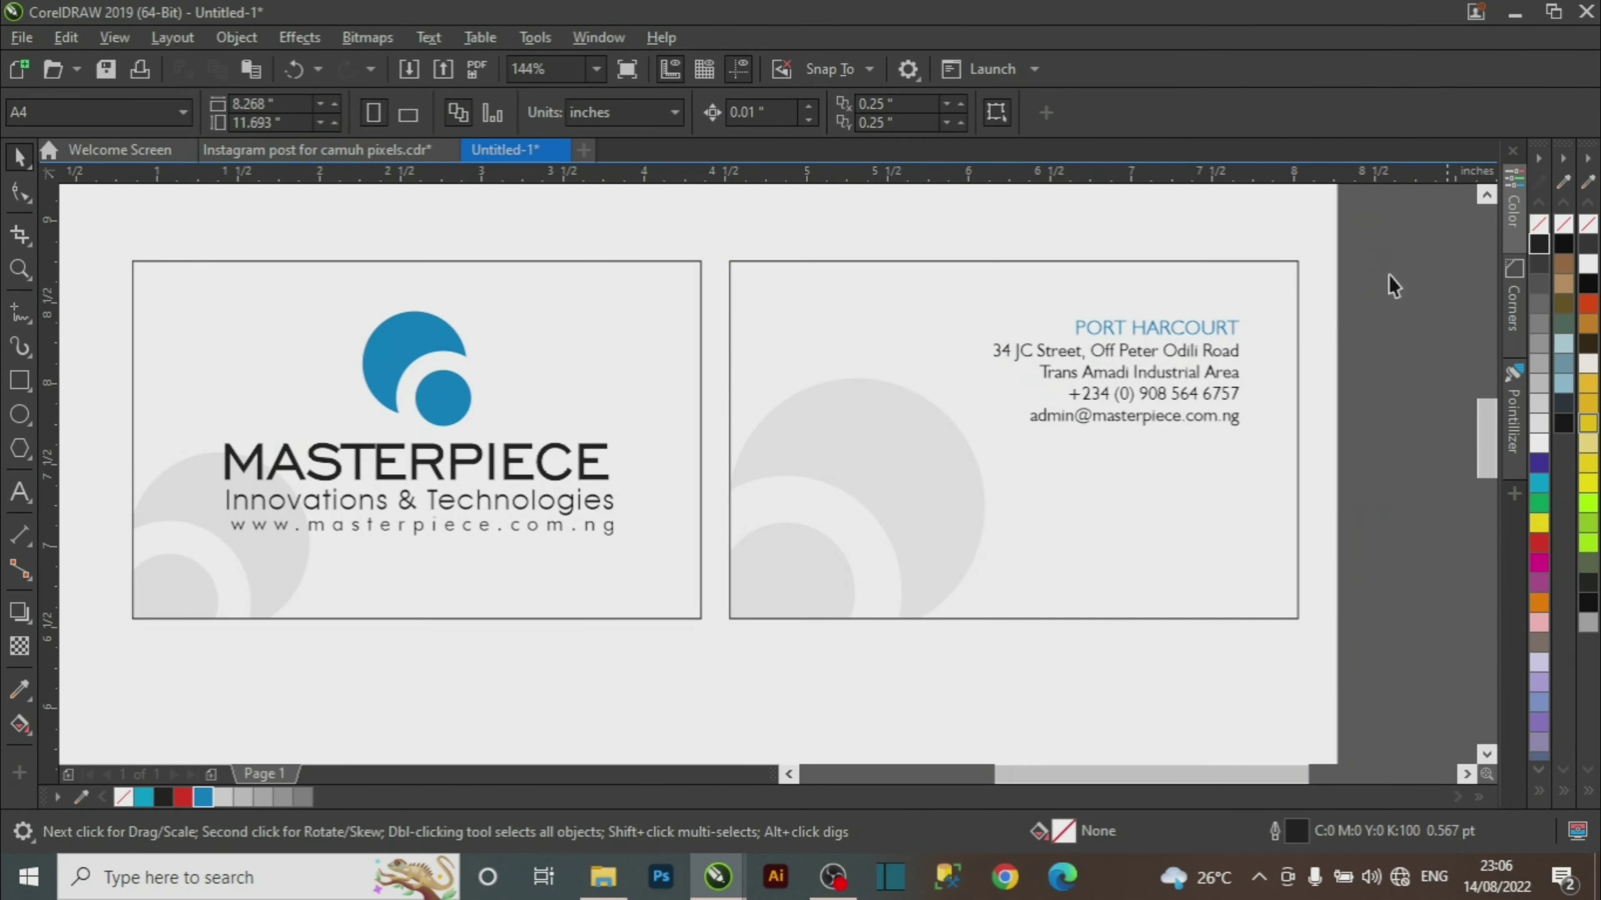
{"action": "left_click_drag", "start_coordinate": [1448, 252], "coordinate": [956, 349]}
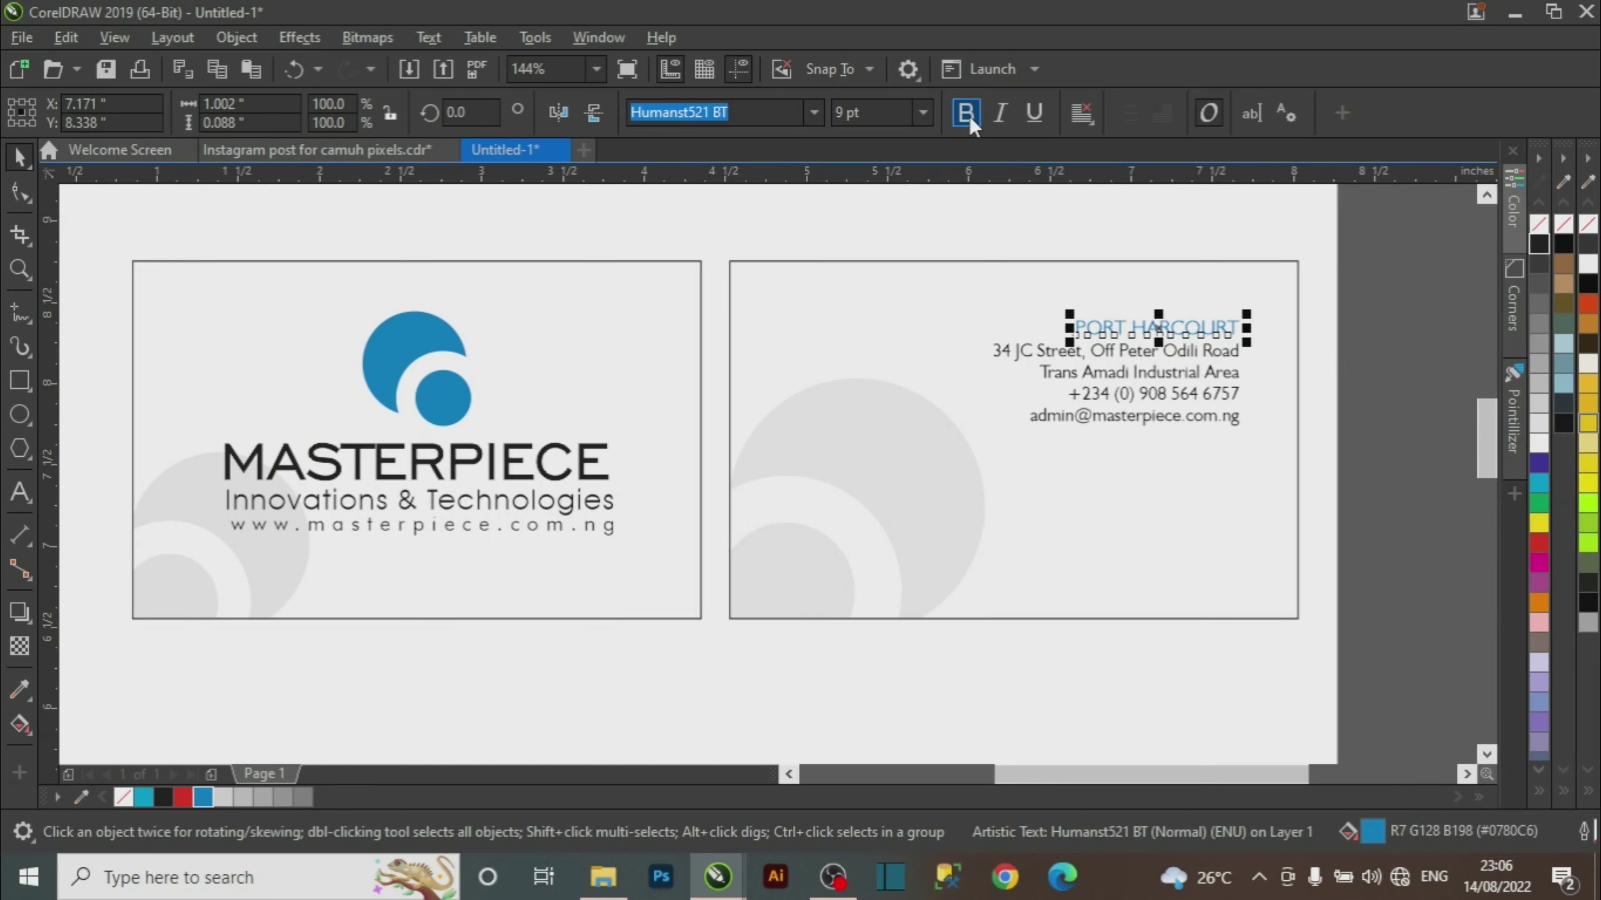
{"action": "key", "text": "ctrl+b"}
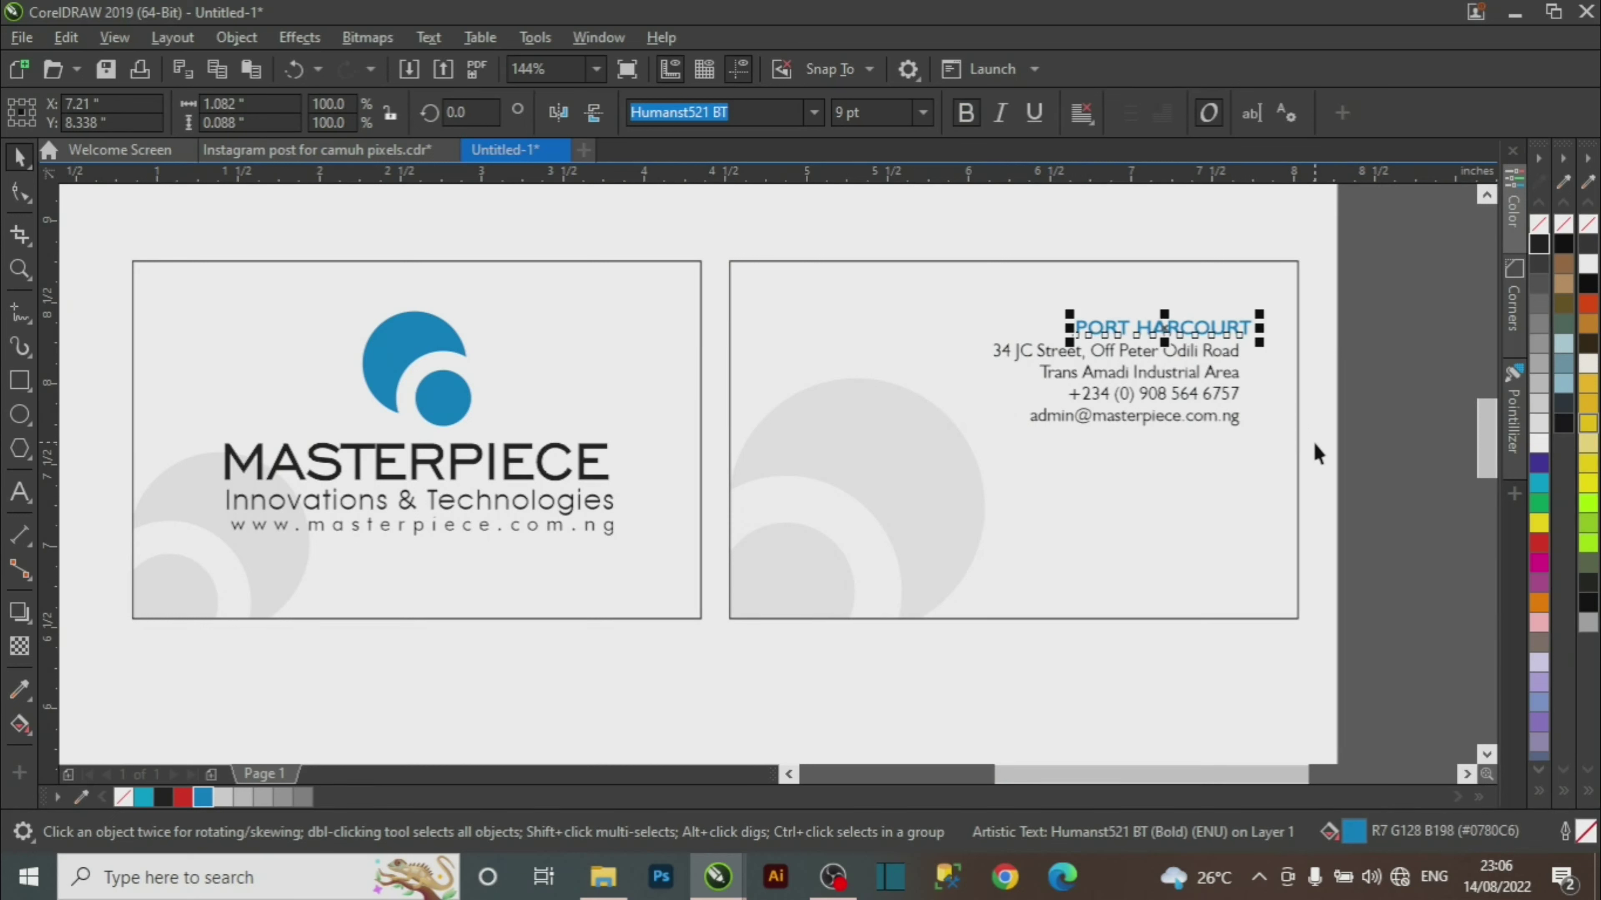
{"action": "left_click_drag", "start_coordinate": [1341, 272], "coordinate": [891, 479]}
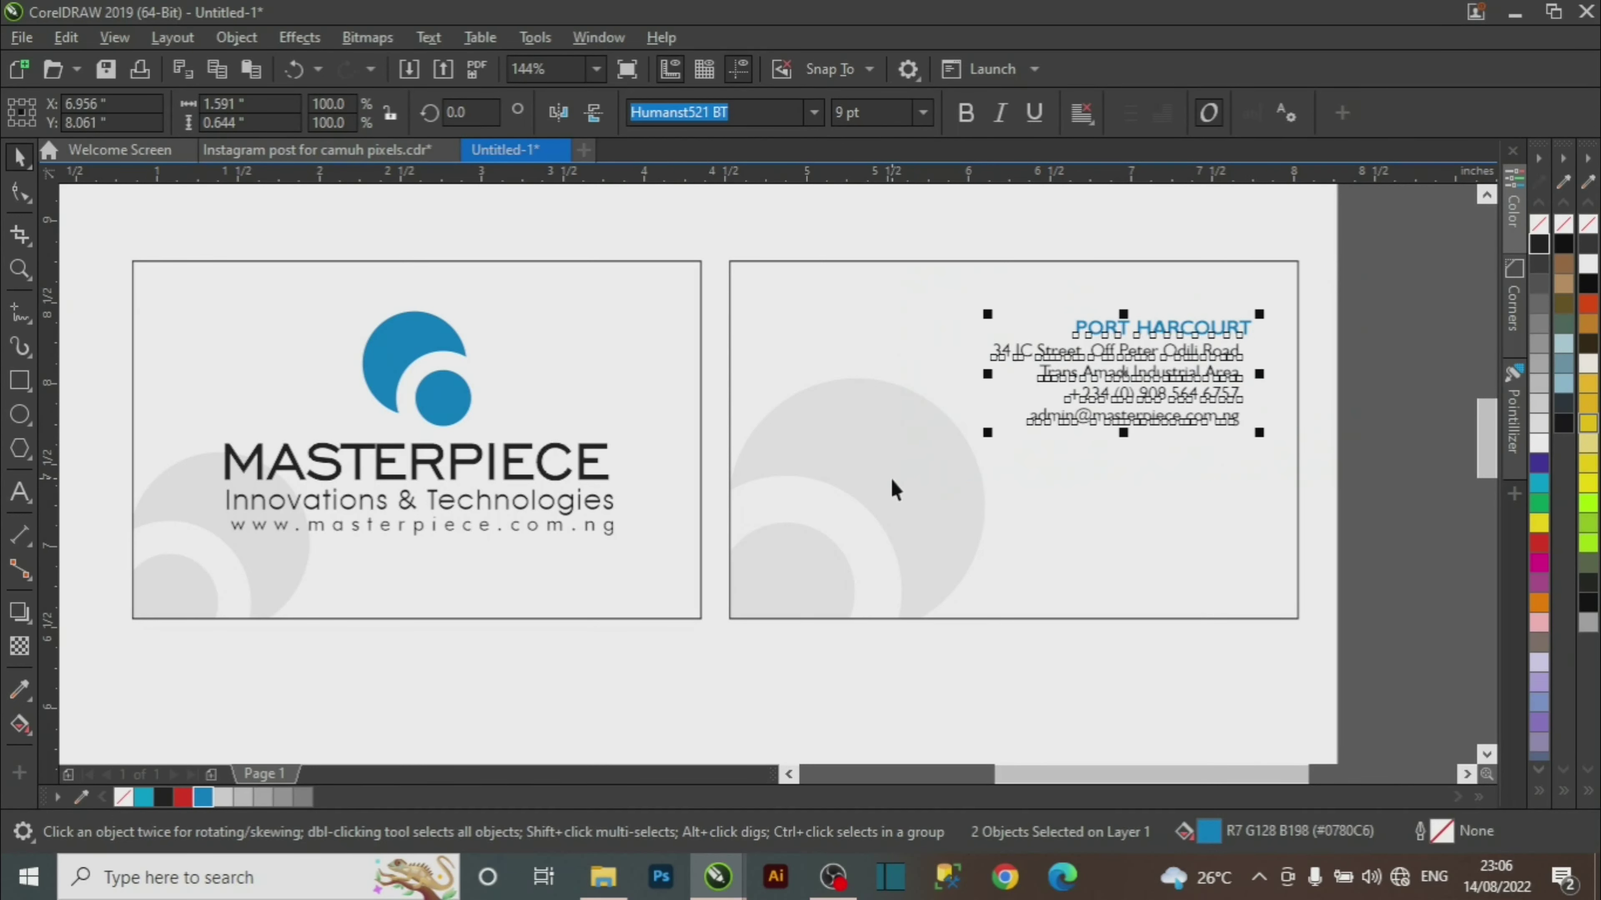
{"action": "key", "text": "r"}
Set the PORT HARCOURT heading to 8 pt.
{"action": "left_click_drag", "start_coordinate": [1385, 273], "coordinate": [1012, 358]}
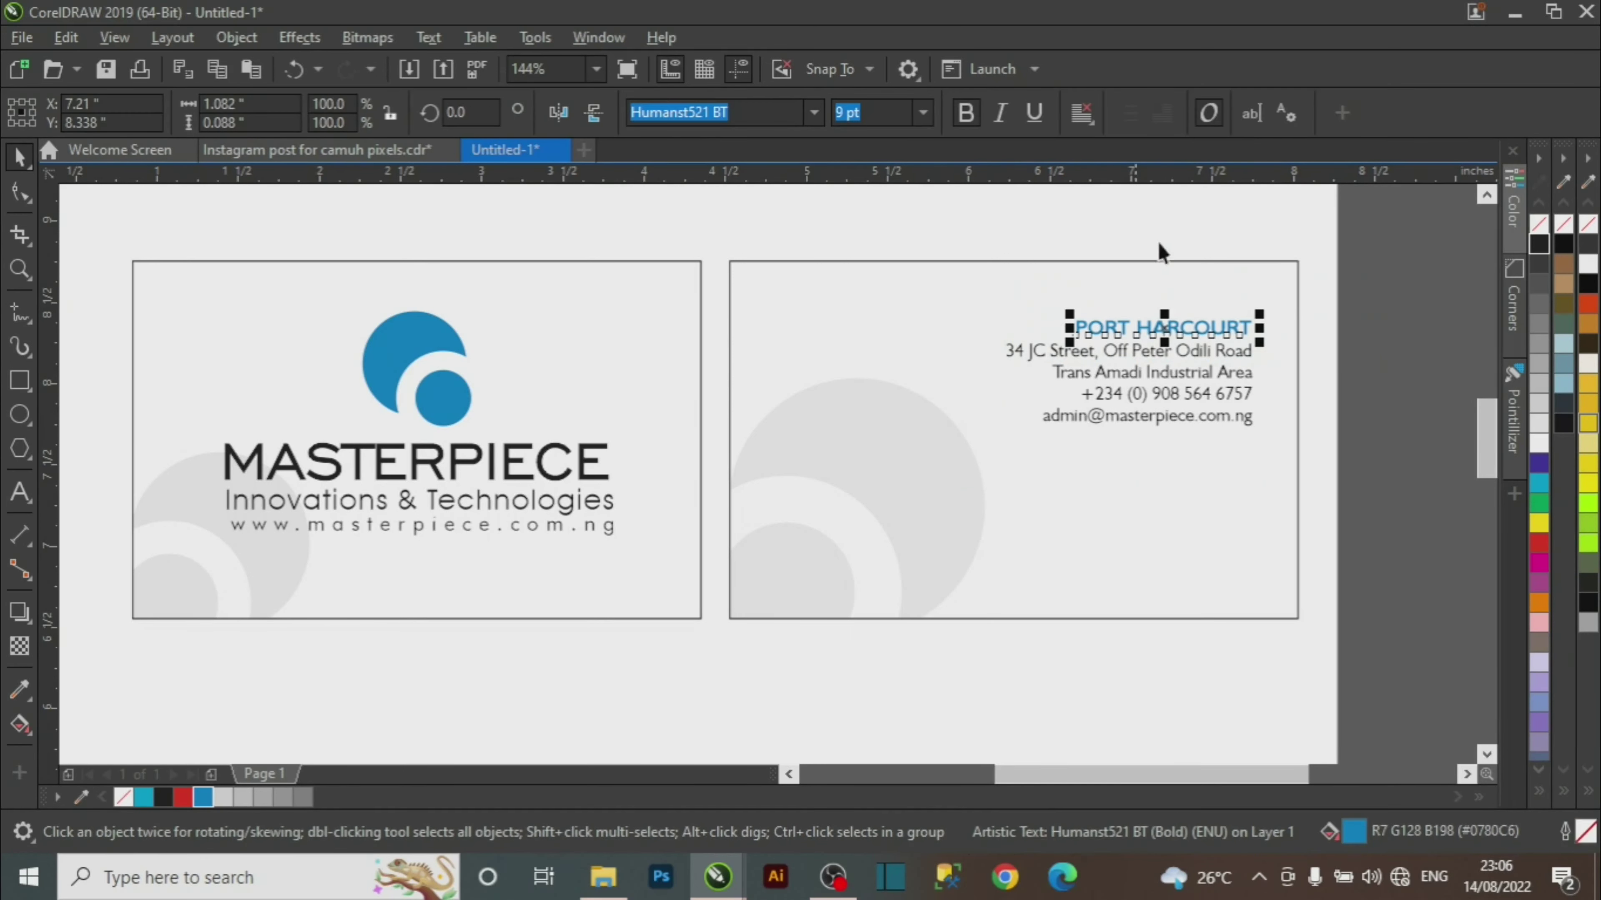
{"action": "left_click", "coordinate": [924, 113]}
{"action": "left_click", "coordinate": [879, 190]}
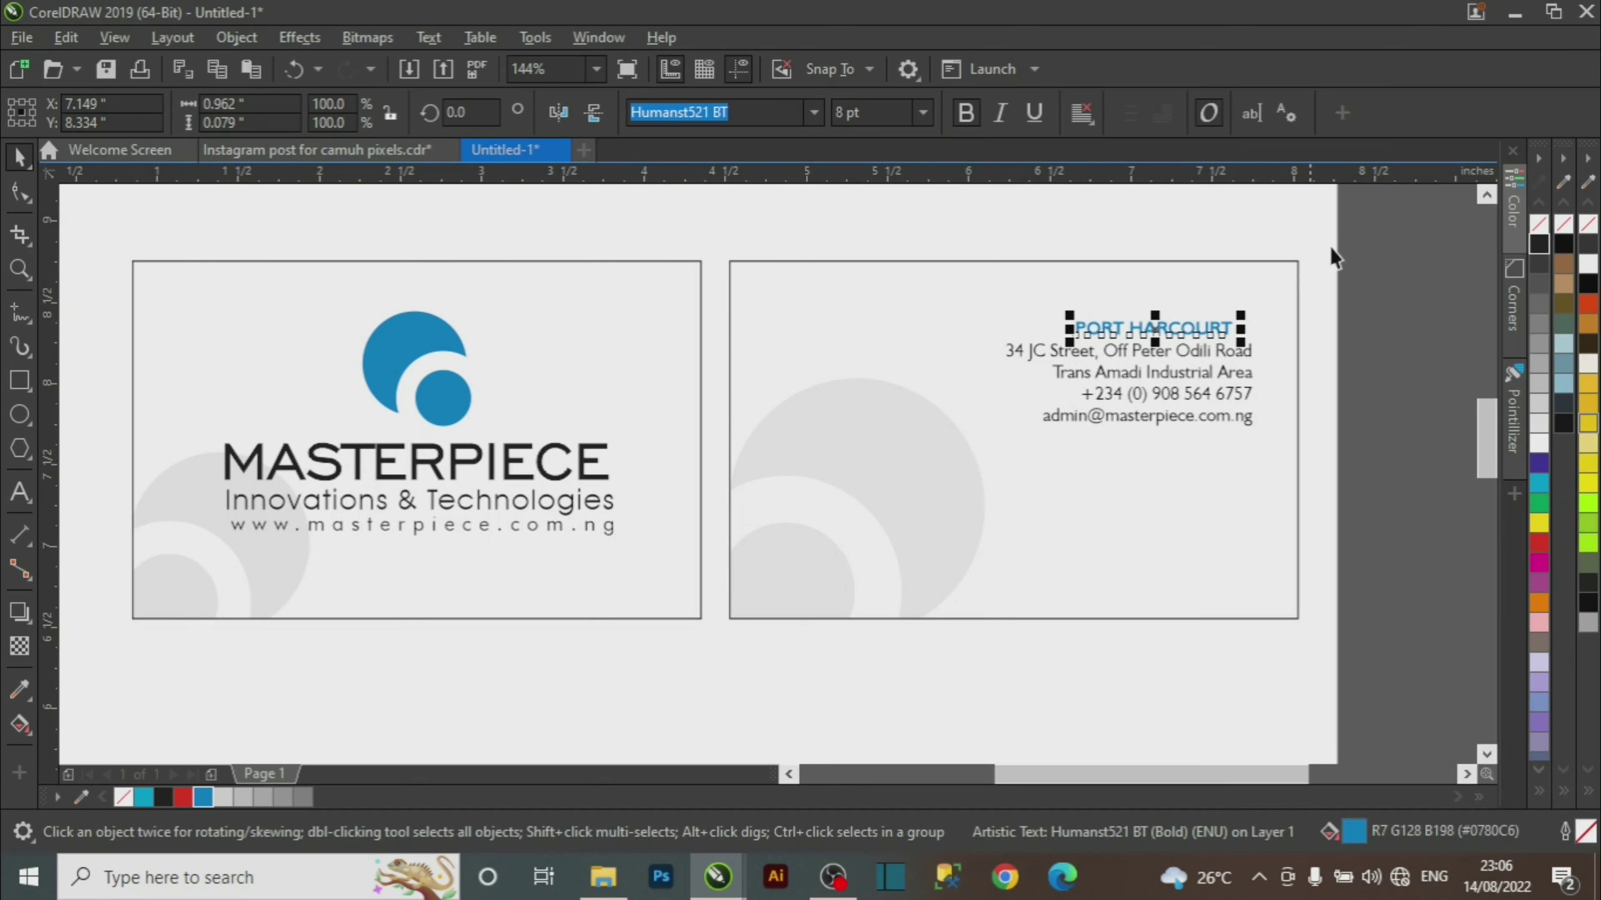
{"action": "left_click_drag", "start_coordinate": [1334, 259], "coordinate": [869, 491]}
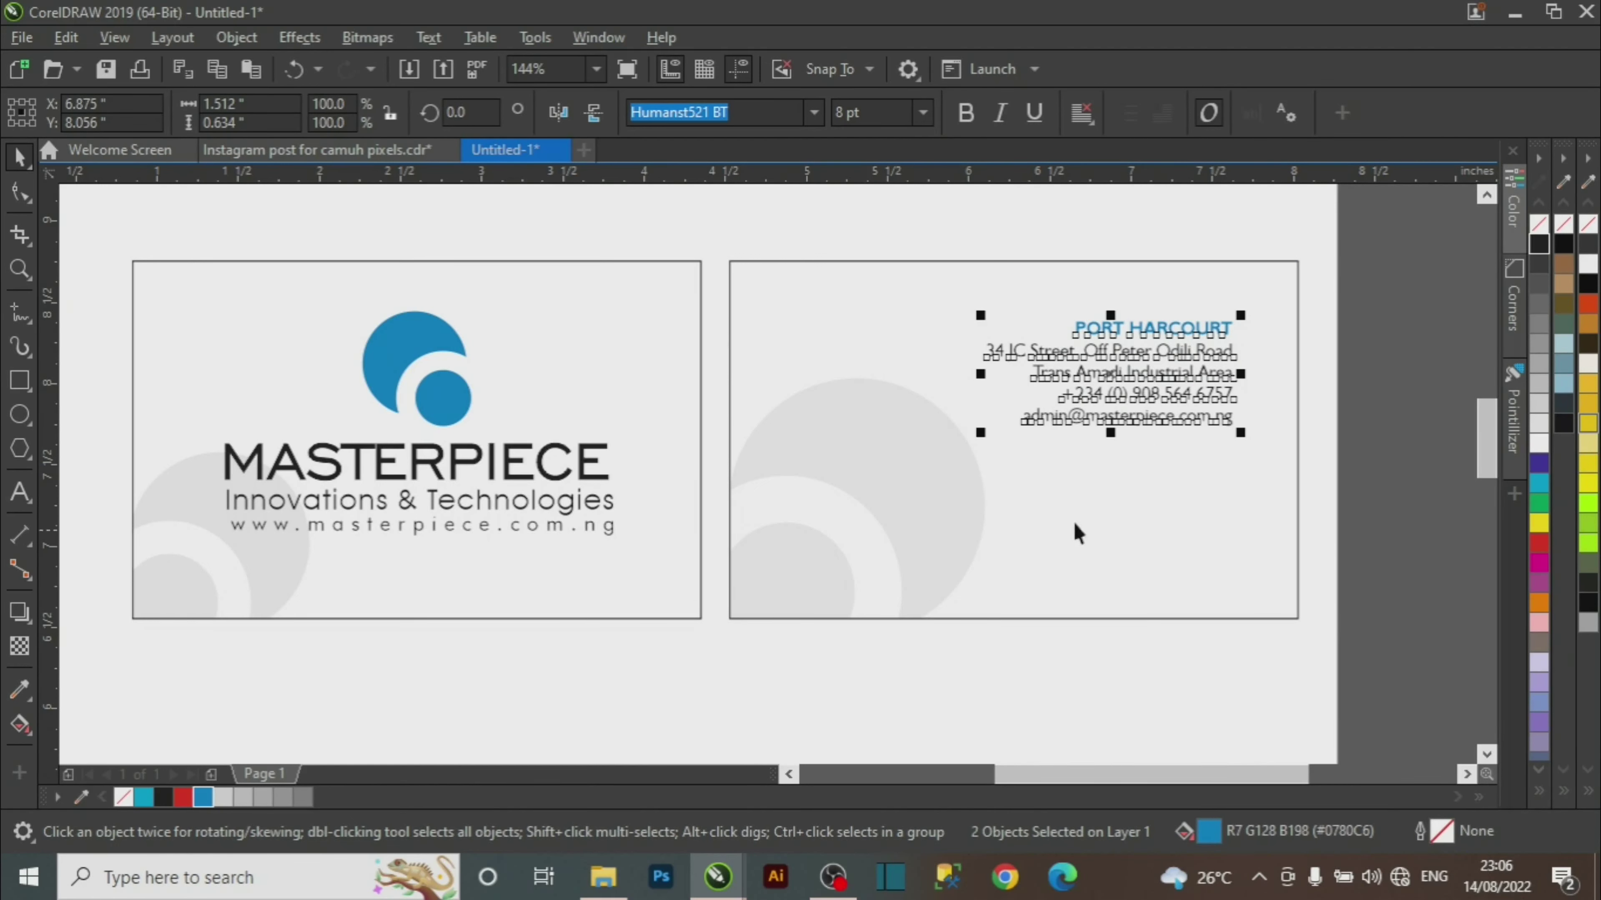
Select the whole contact block and drag a copy downward.
{"action": "left_click", "coordinate": [1380, 309]}
{"action": "left_click_drag", "start_coordinate": [1391, 275], "coordinate": [905, 507]}
{"action": "left_click_drag", "start_coordinate": [1121, 381], "coordinate": [1129, 505]}
Drop the contact block copy below the first and change its heading to LAGOS.
{"action": "left_click", "coordinate": [1367, 412]}
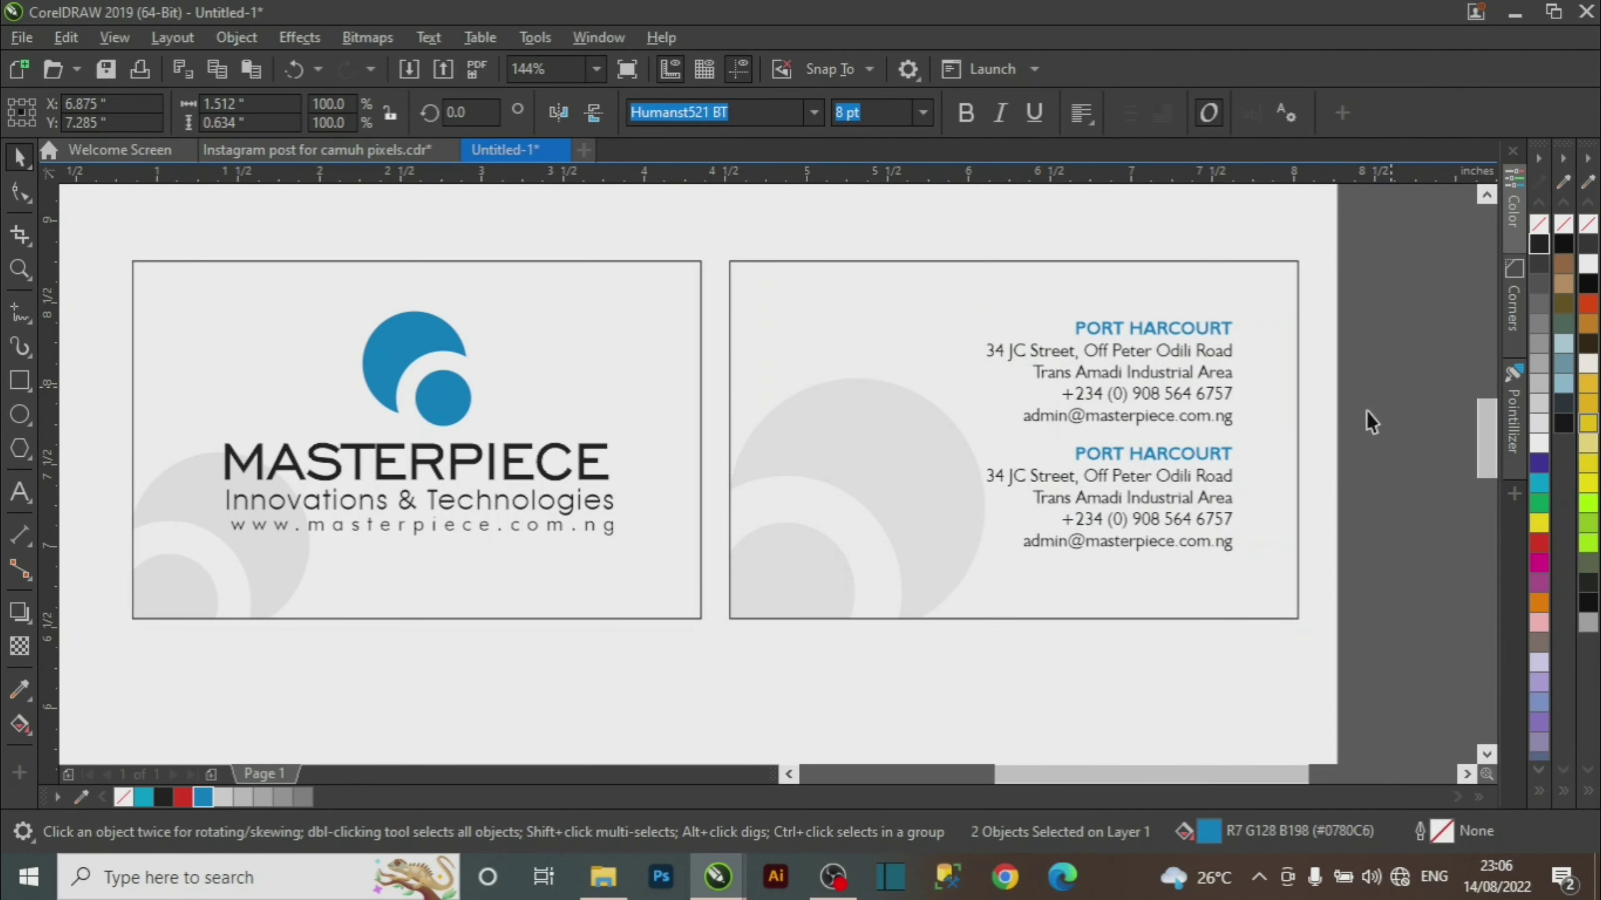
{"action": "double_click", "coordinate": [1165, 459]}
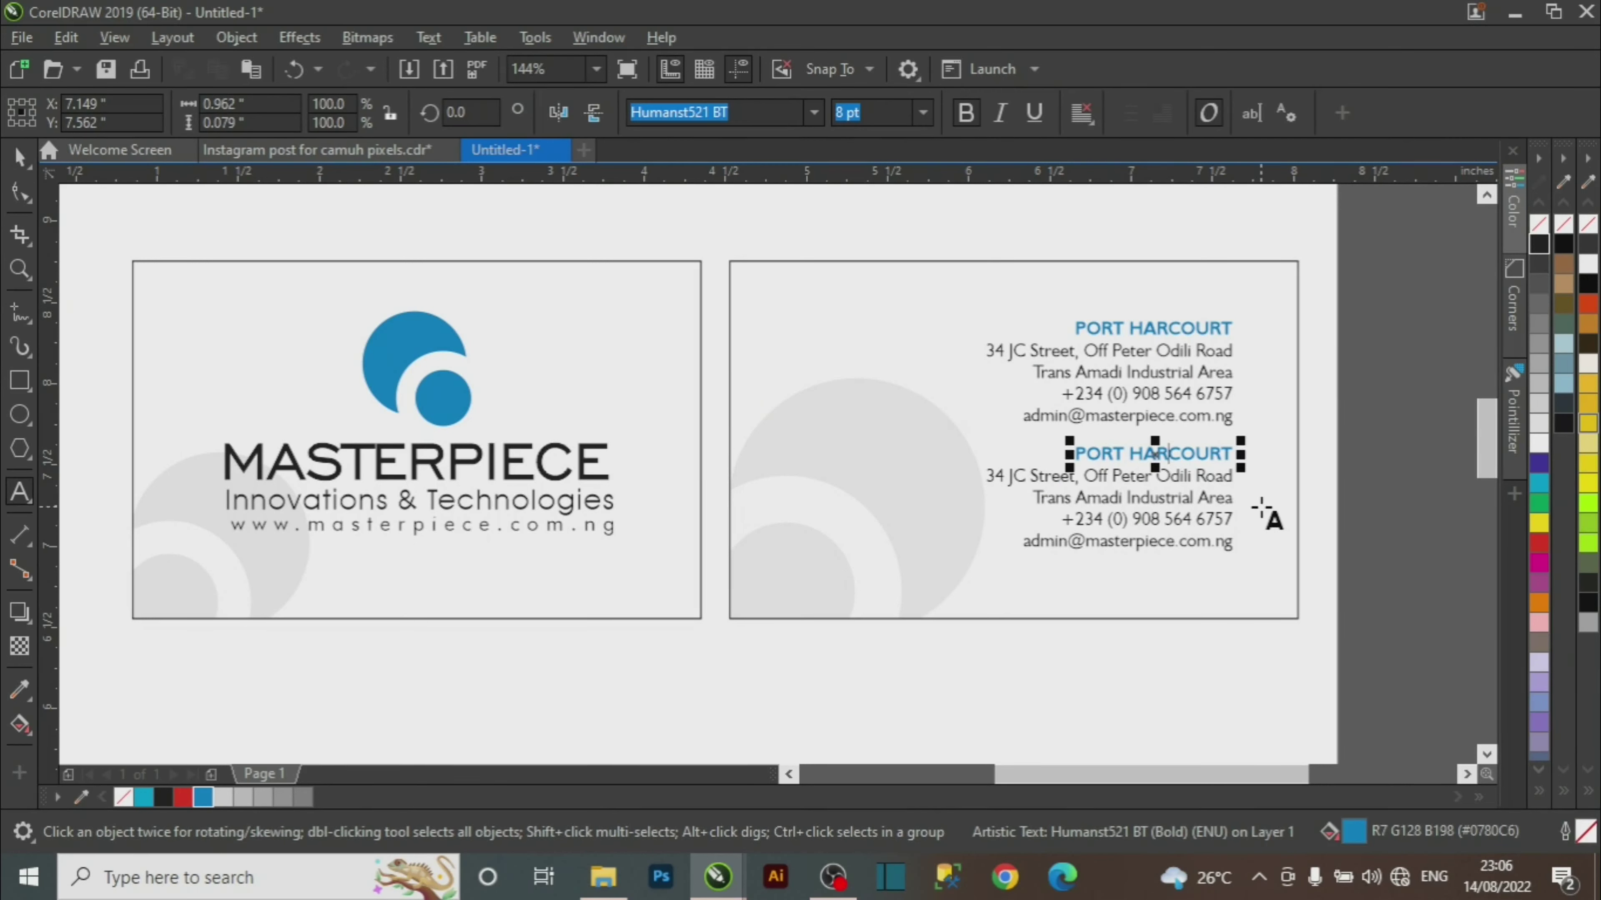
{"action": "key", "text": "BackSpace"}
{"action": "key", "text": "BackSpace"}
{"action": "key", "text": "BackSpace"}
{"action": "key", "text": "BackSpace"}
{"action": "key", "text": "BackSpace"}
{"action": "key", "text": "BackSpace"}
{"action": "key", "text": "BackSpace"}
{"action": "key", "text": "BackSpace"}
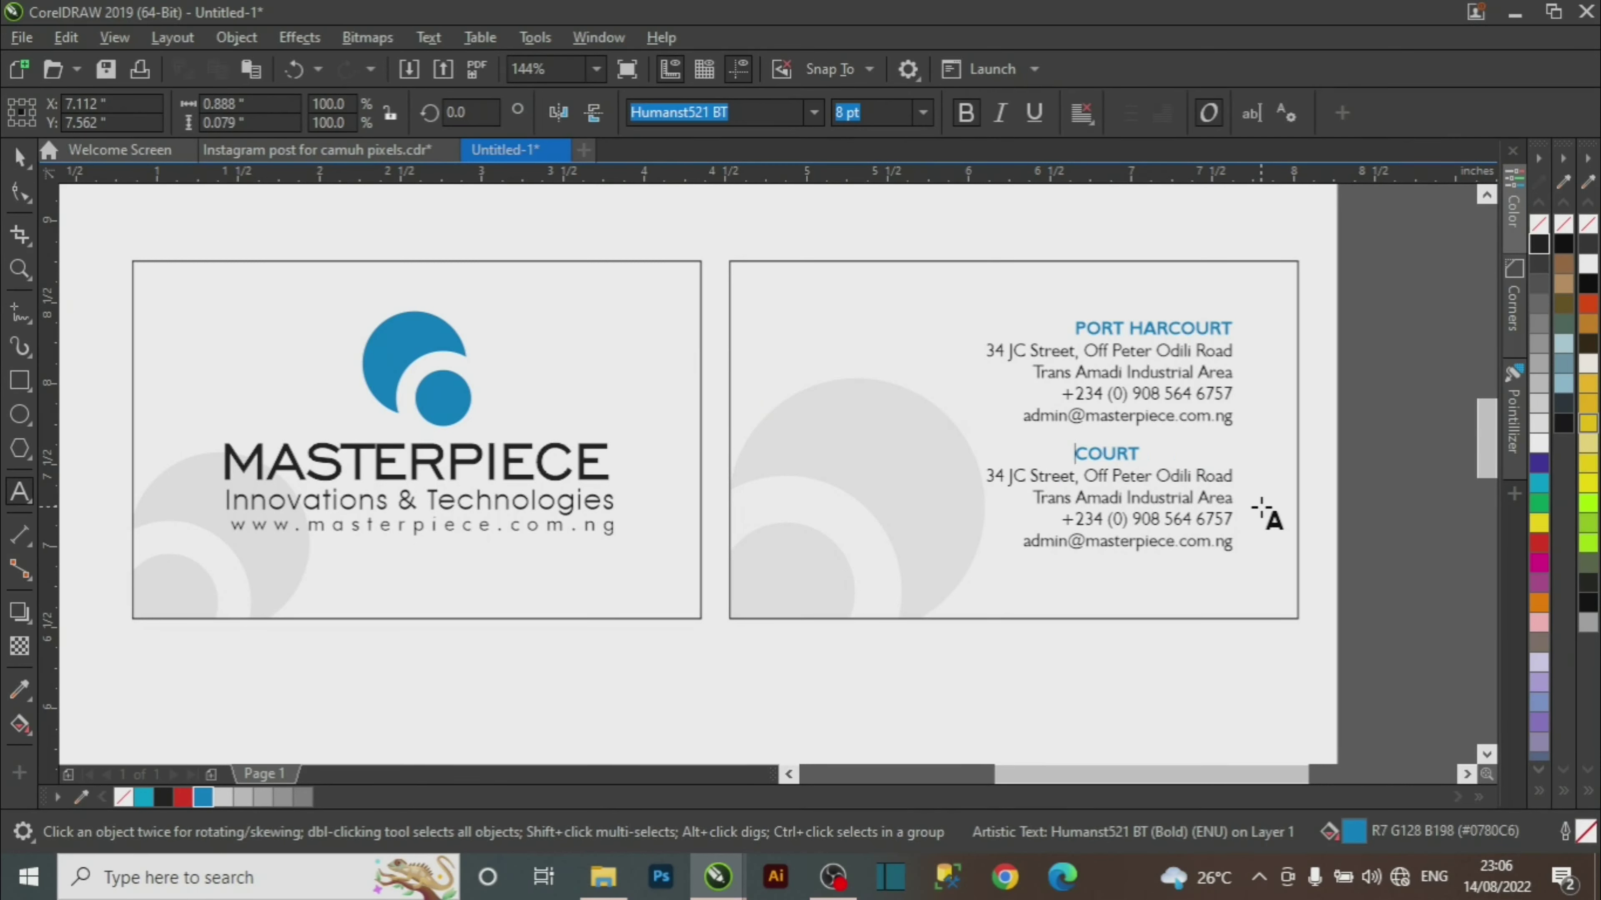
{"action": "type", "text": "LAGOS"}
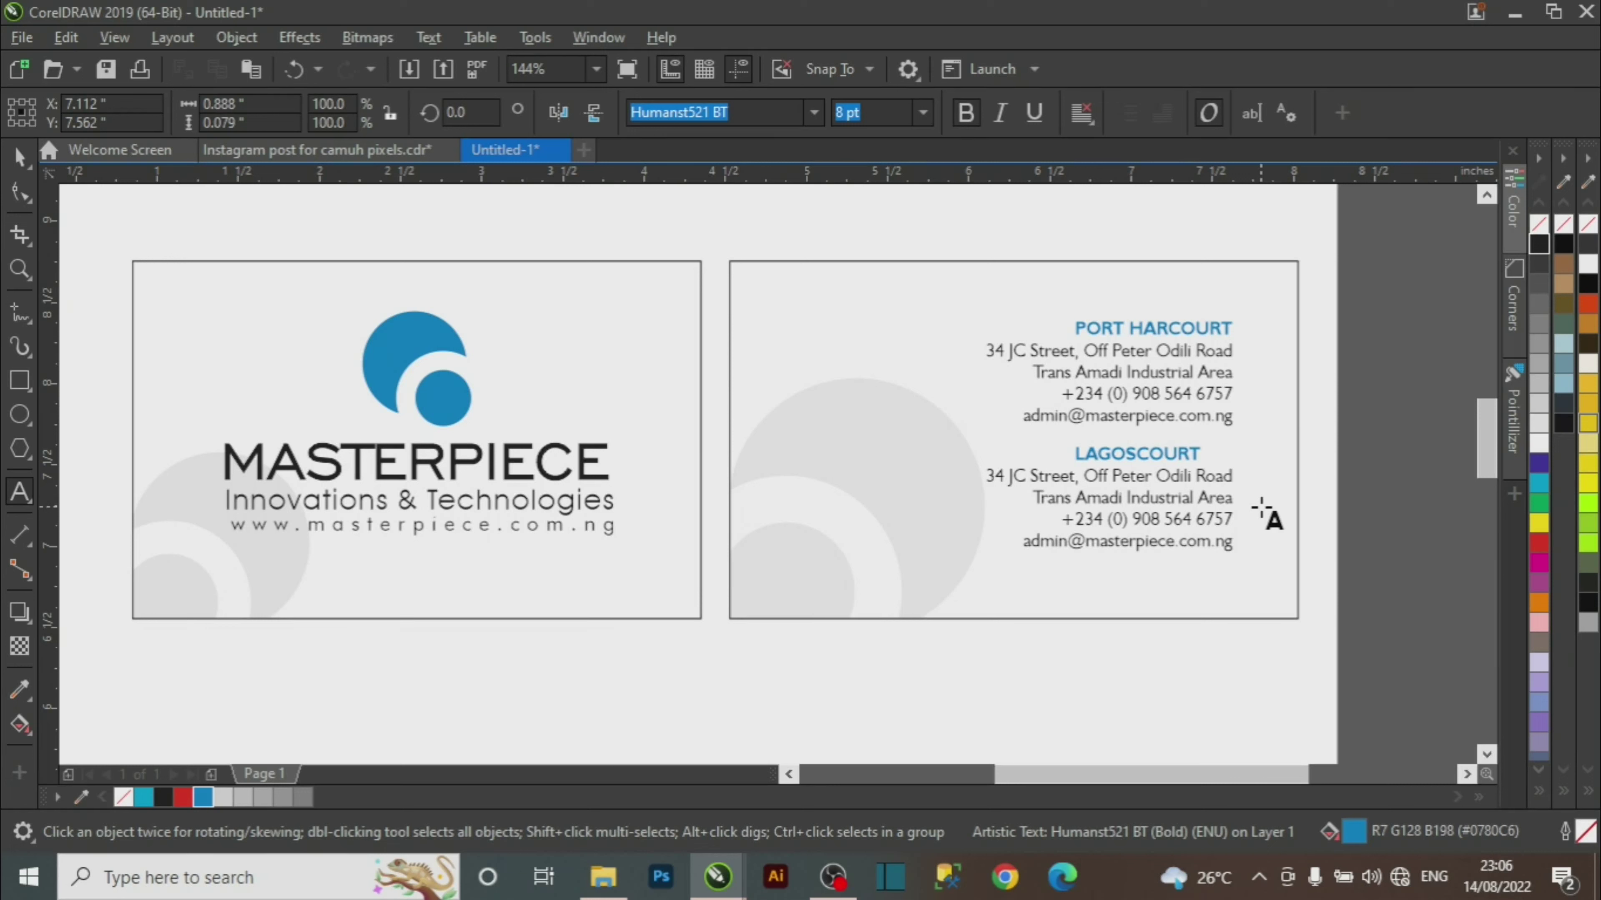
{"action": "key", "text": "Home"}
{"action": "key", "text": "BackSpace"}
{"action": "key", "text": "BackSpace"}
{"action": "key", "text": "BackSpace"}
{"action": "key", "text": "BackSpace"}
{"action": "key", "text": "BackSpace"}
{"action": "key", "text": "ctrl+space"}
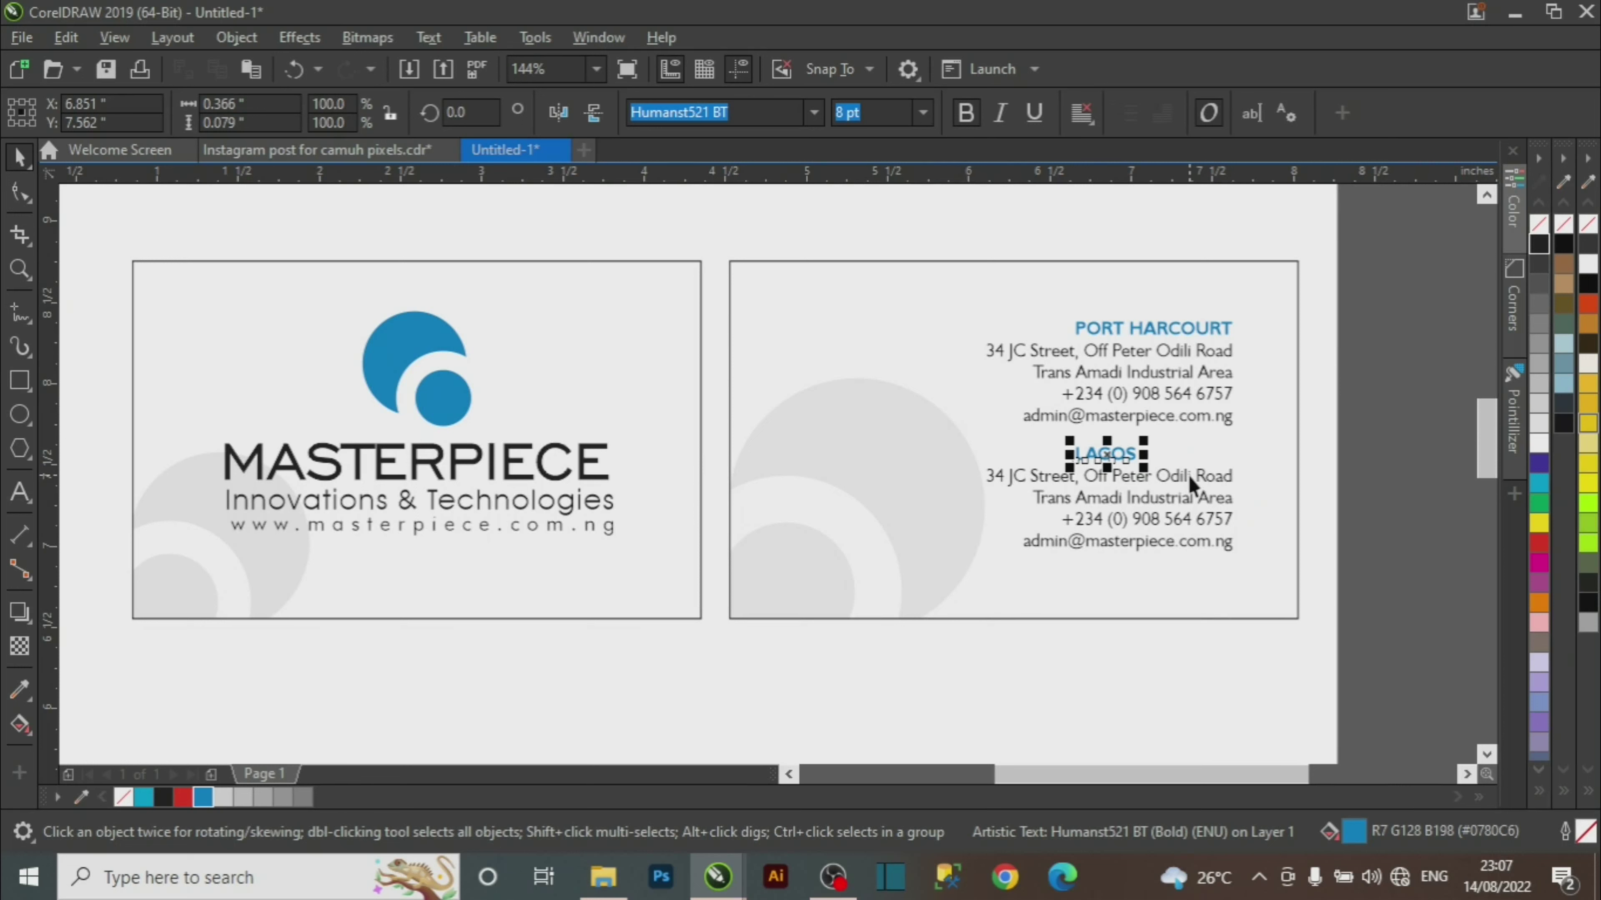
Right-align LAGOS with its address, nudge both contact blocks down, then view the reference card.
{"action": "left_click", "coordinate": [1188, 475], "text": "shift"}
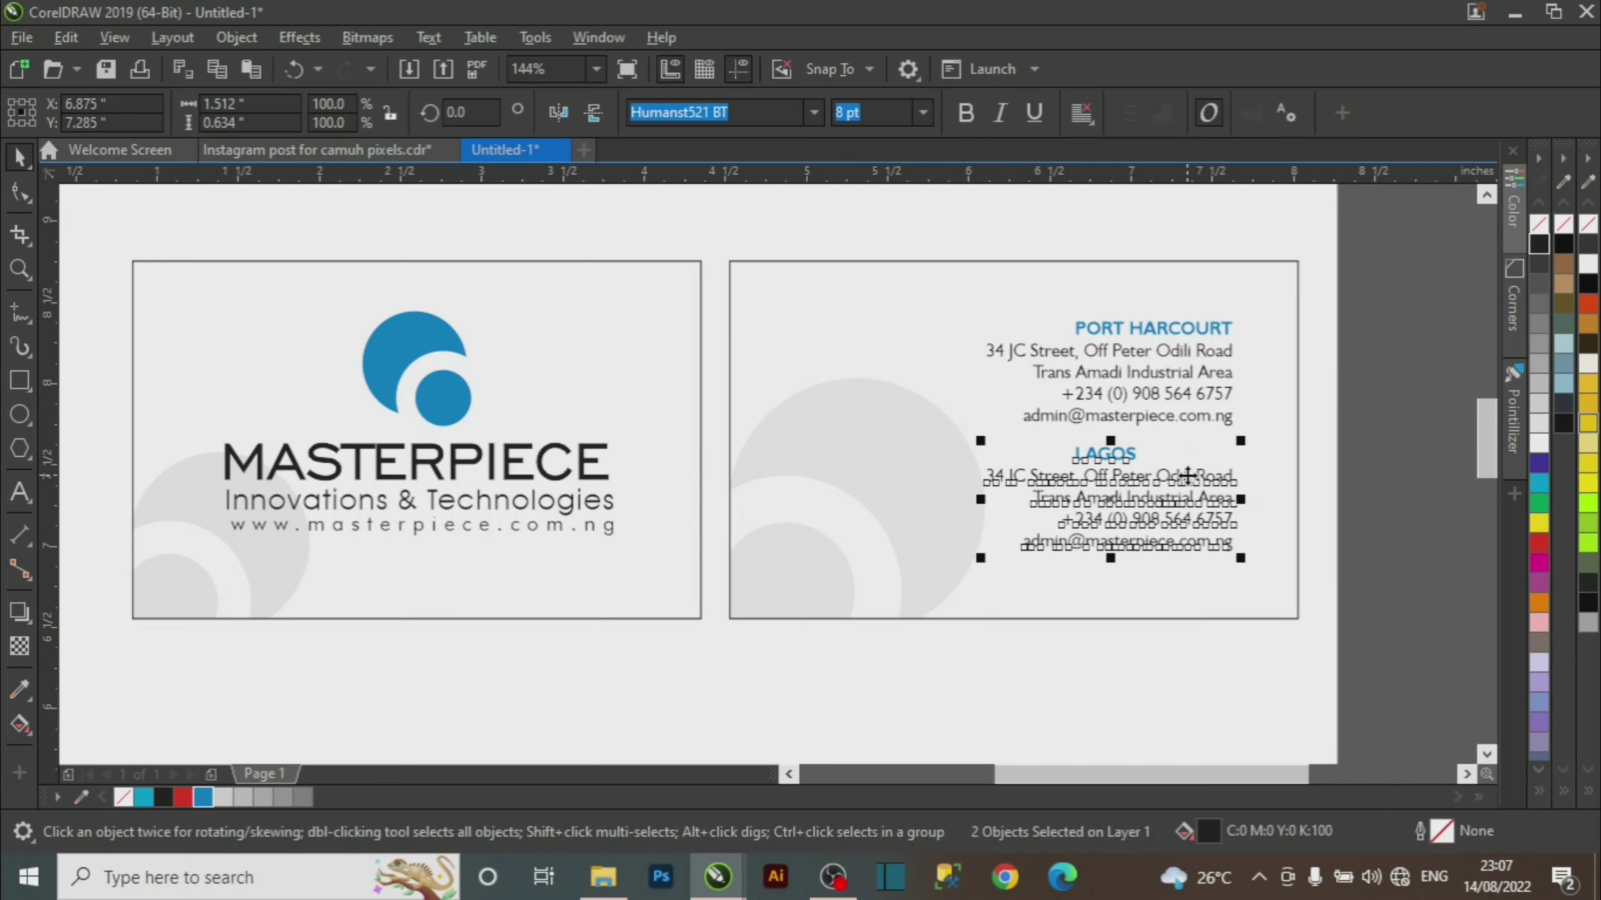
{"action": "key", "text": "r"}
{"action": "left_click", "coordinate": [1347, 560]}
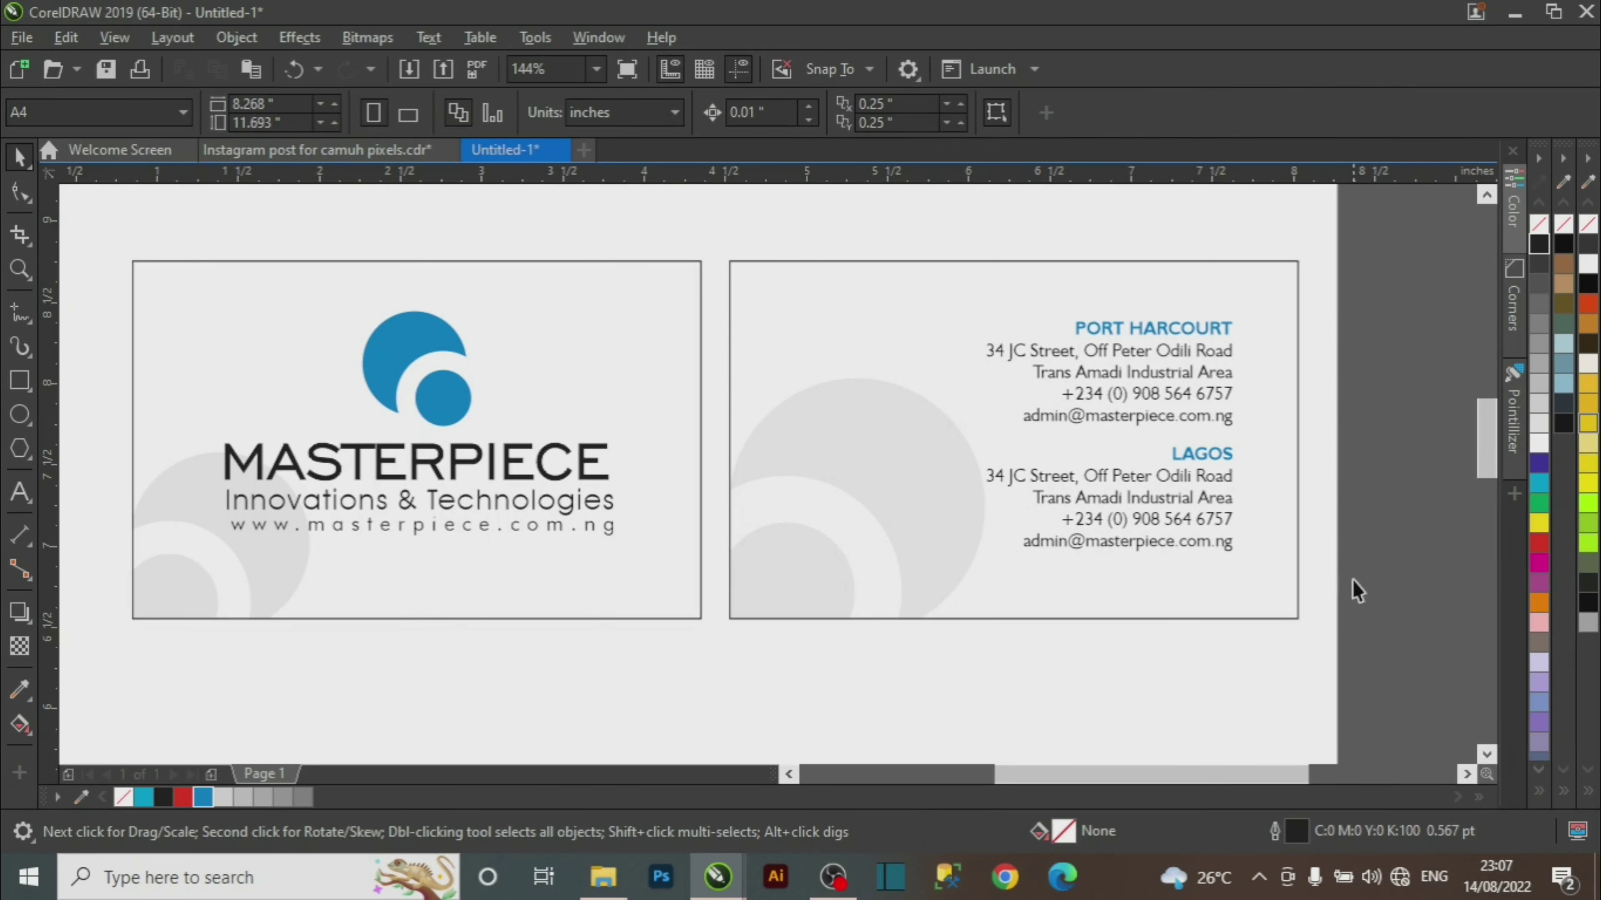
{"action": "left_click_drag", "start_coordinate": [1393, 261], "coordinate": [914, 606]}
{"action": "key", "text": "Down"}
{"action": "key", "text": "Down"}
{"action": "key", "text": "Down"}
{"action": "key", "text": "Down"}
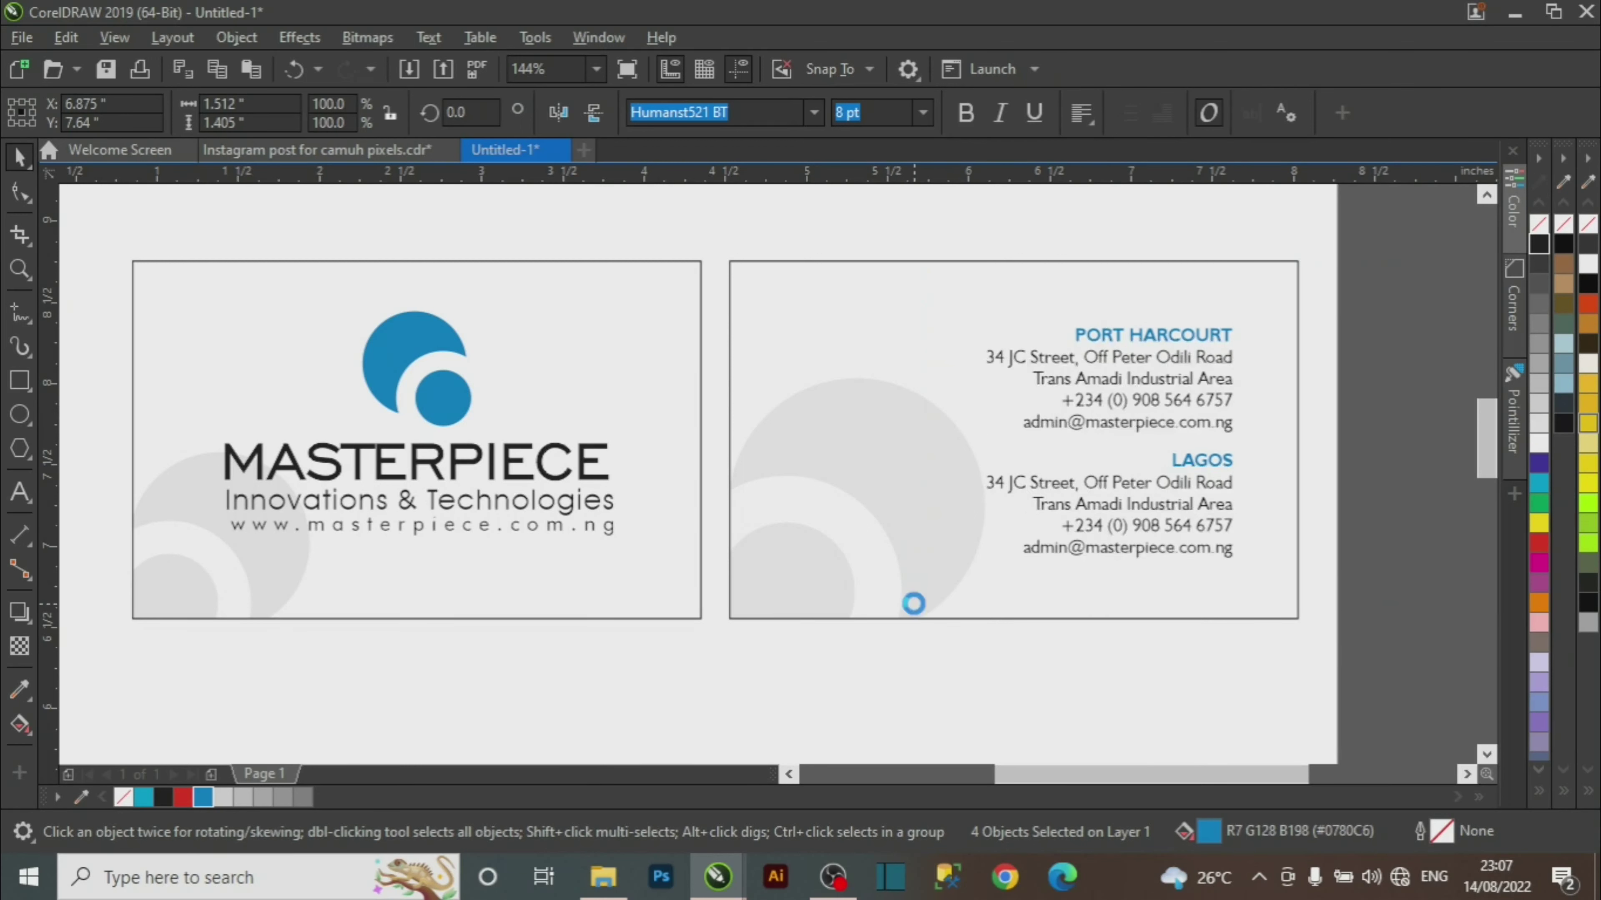
{"action": "left_click", "coordinate": [316, 152]}
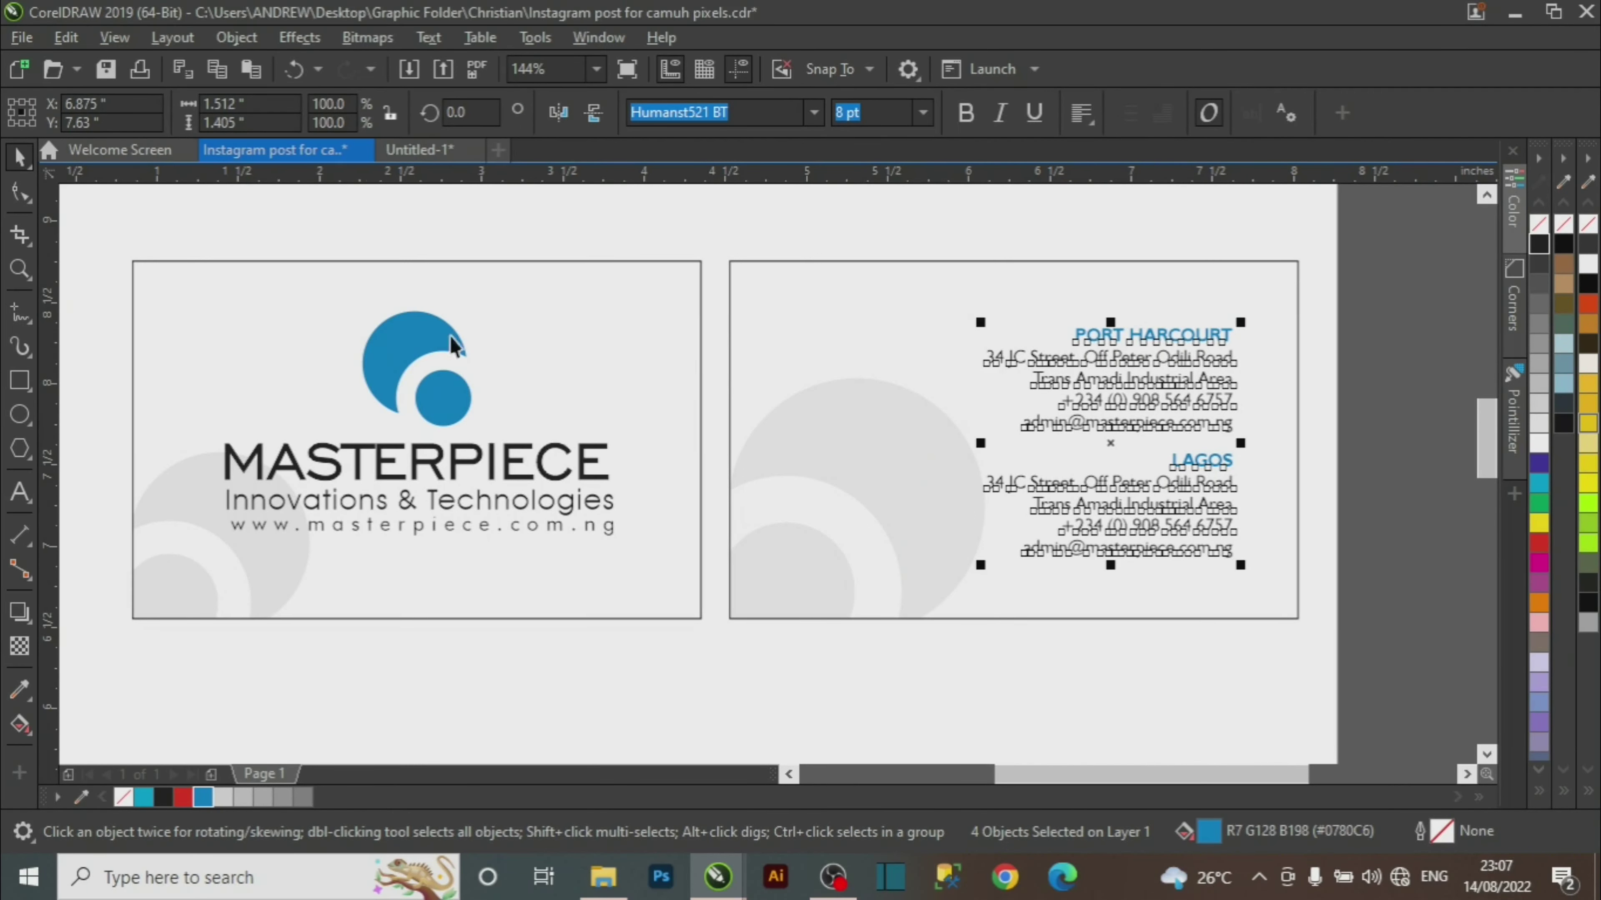
Zoom in on the reference card's 'master of innovations' tagline, then zoom back out.
{"action": "key", "text": "z"}
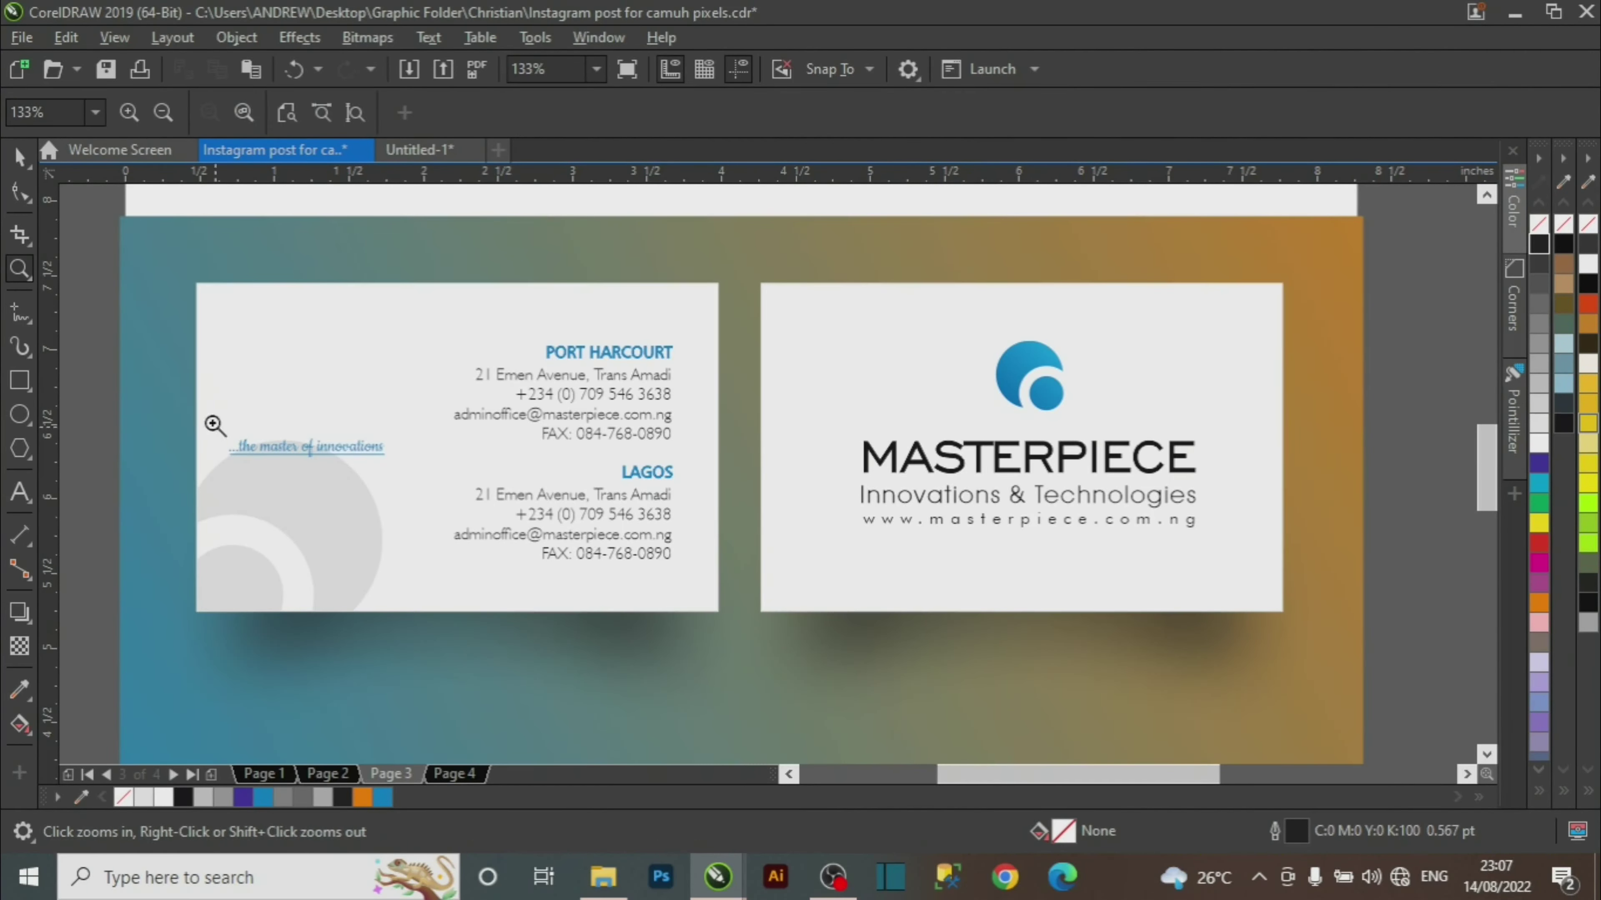
{"action": "left_click_drag", "start_coordinate": [215, 422], "coordinate": [430, 496]}
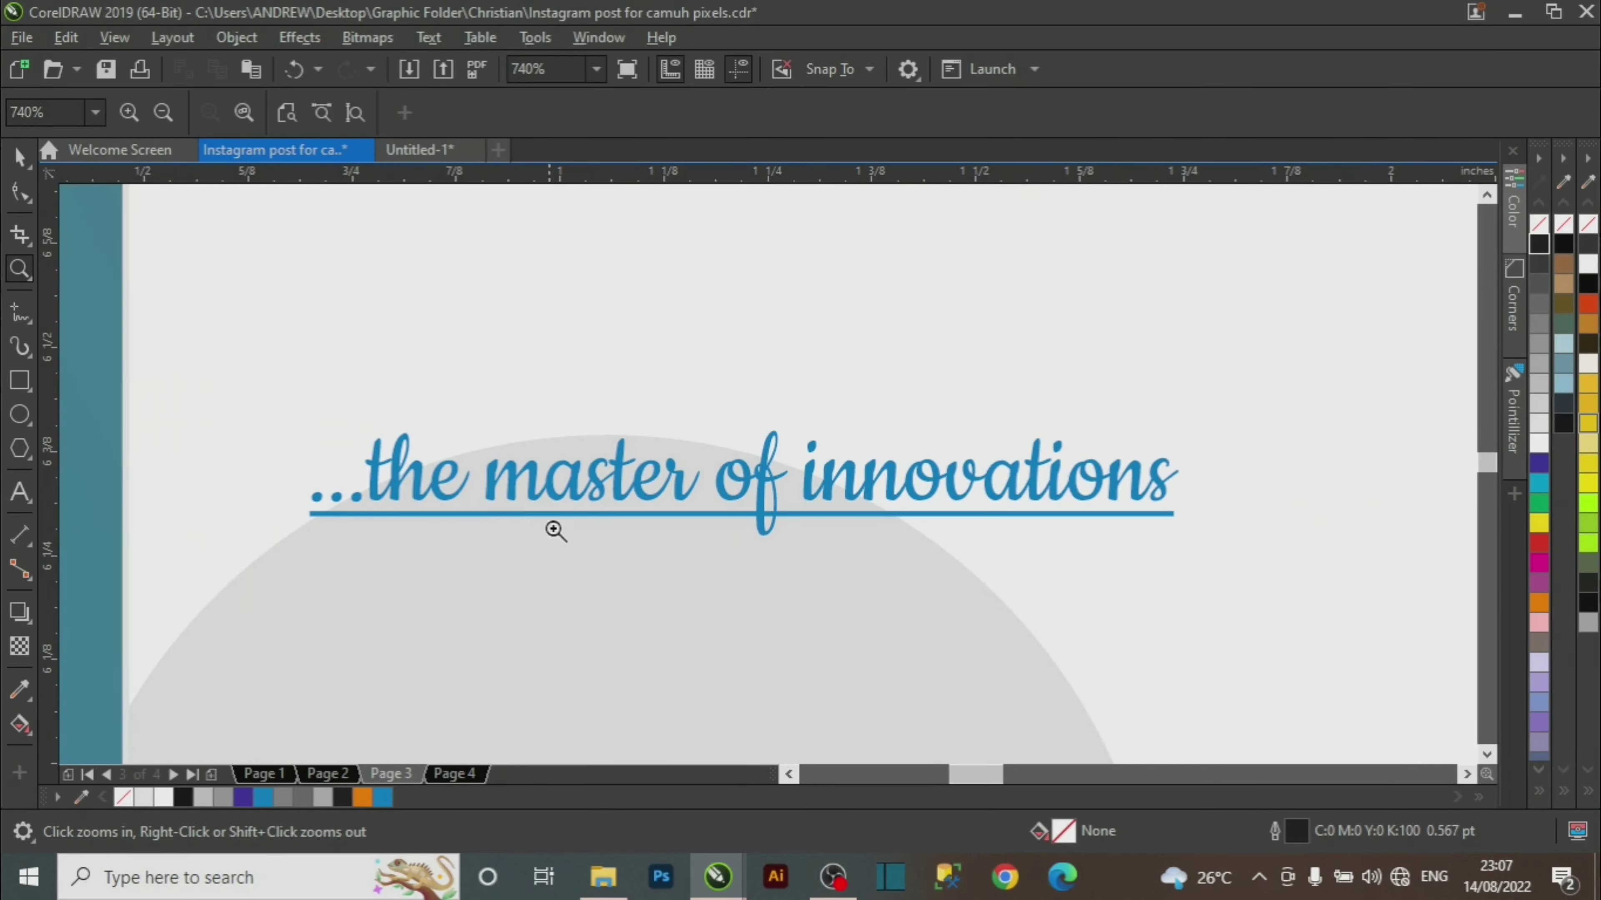
{"action": "left_click", "coordinate": [947, 536], "text": "shift"}
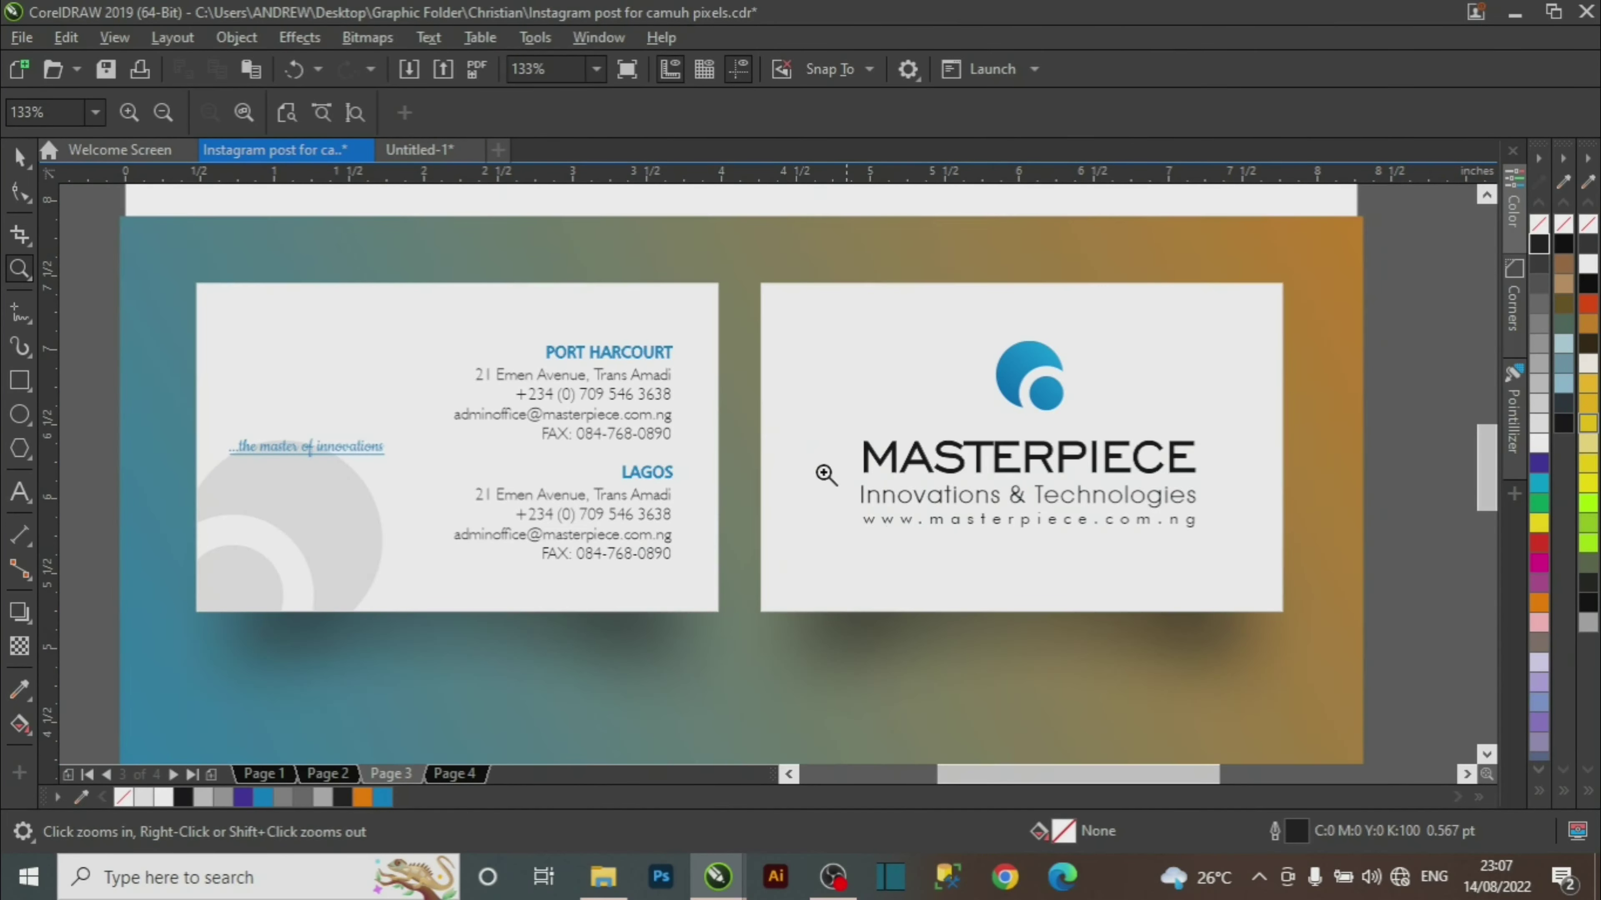
In Untitled-1, move the back card's two address blocks slightly to the right.
{"action": "left_click", "coordinate": [421, 150]}
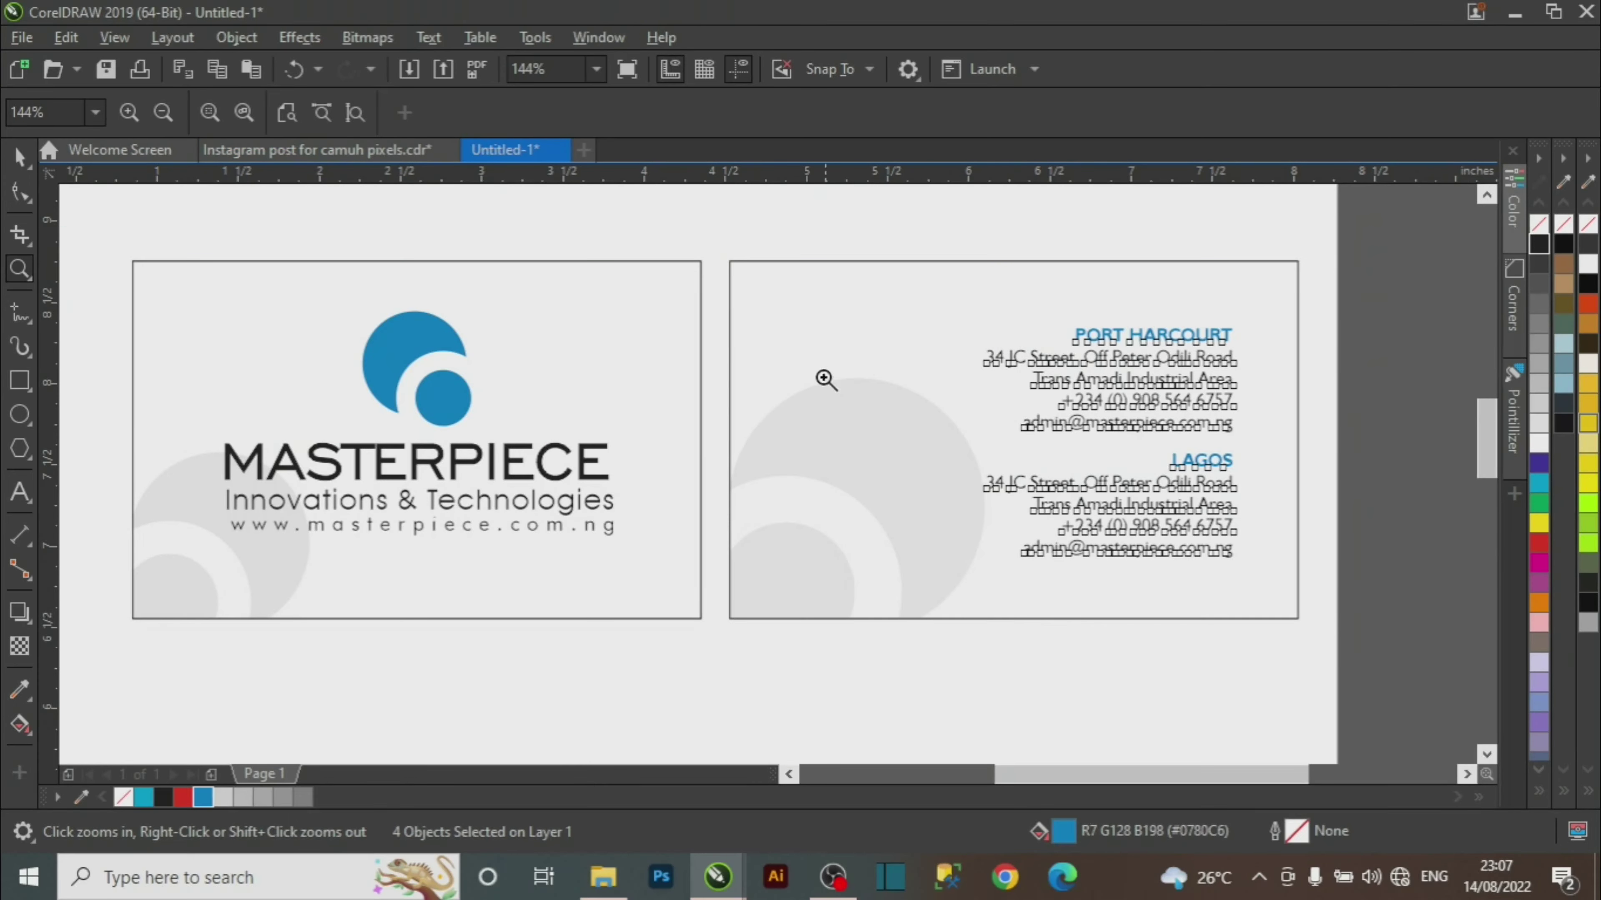
{"action": "left_click_drag", "start_coordinate": [537, 251], "coordinate": [1384, 679]}
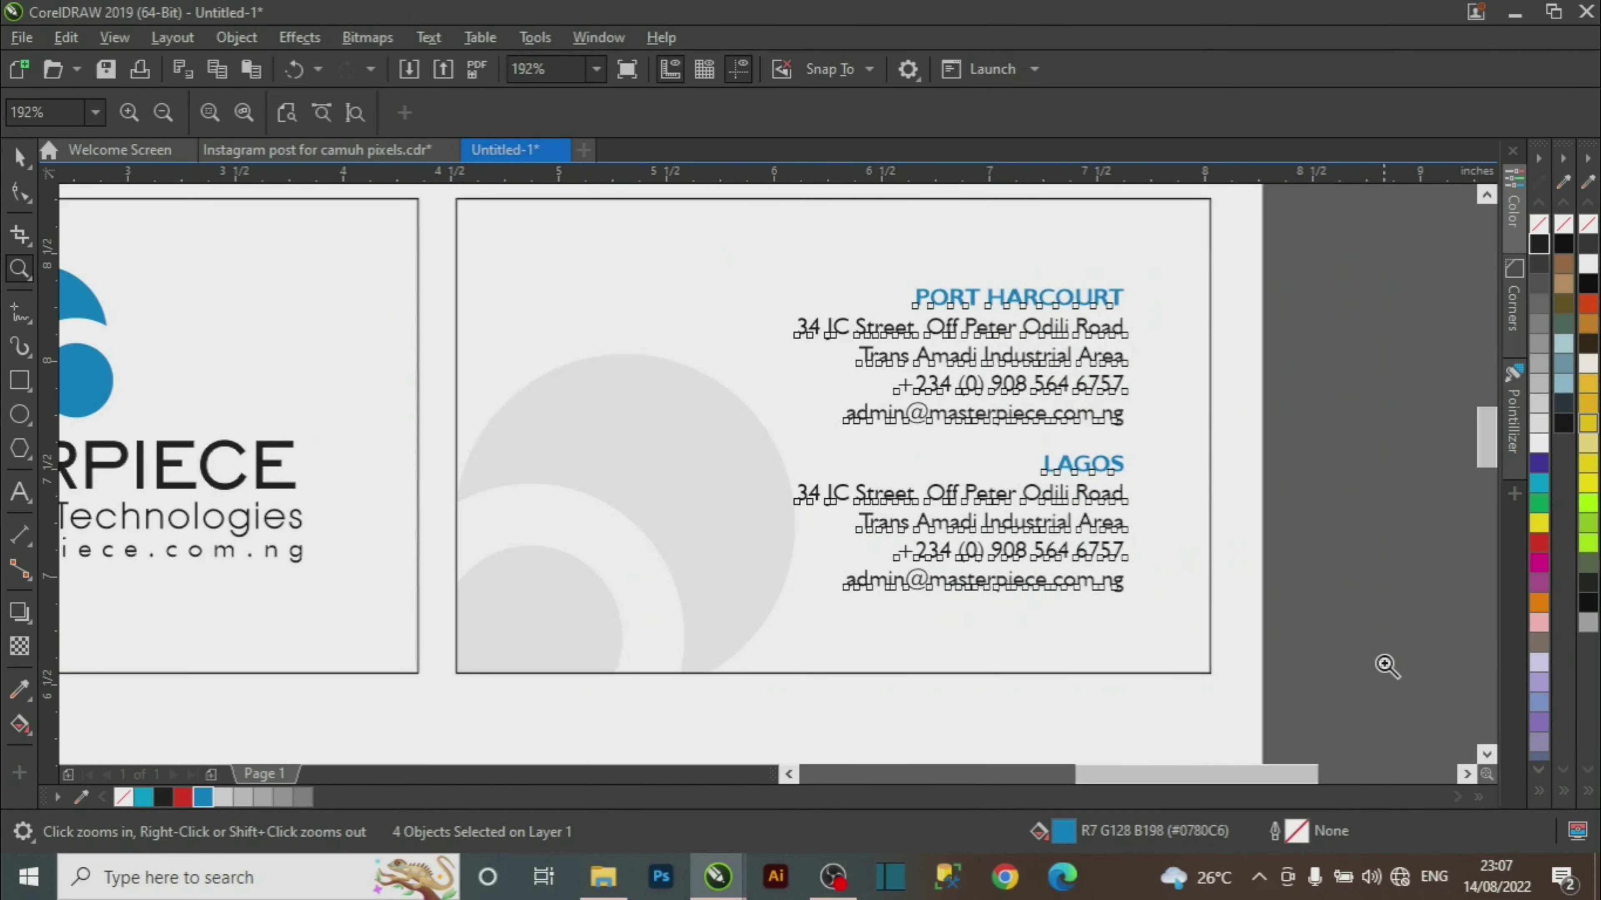
{"action": "key", "text": "space"}
{"action": "left_click_drag", "start_coordinate": [1361, 235], "coordinate": [636, 662]}
{"action": "left_click_drag", "start_coordinate": [963, 446], "coordinate": [984, 446]}
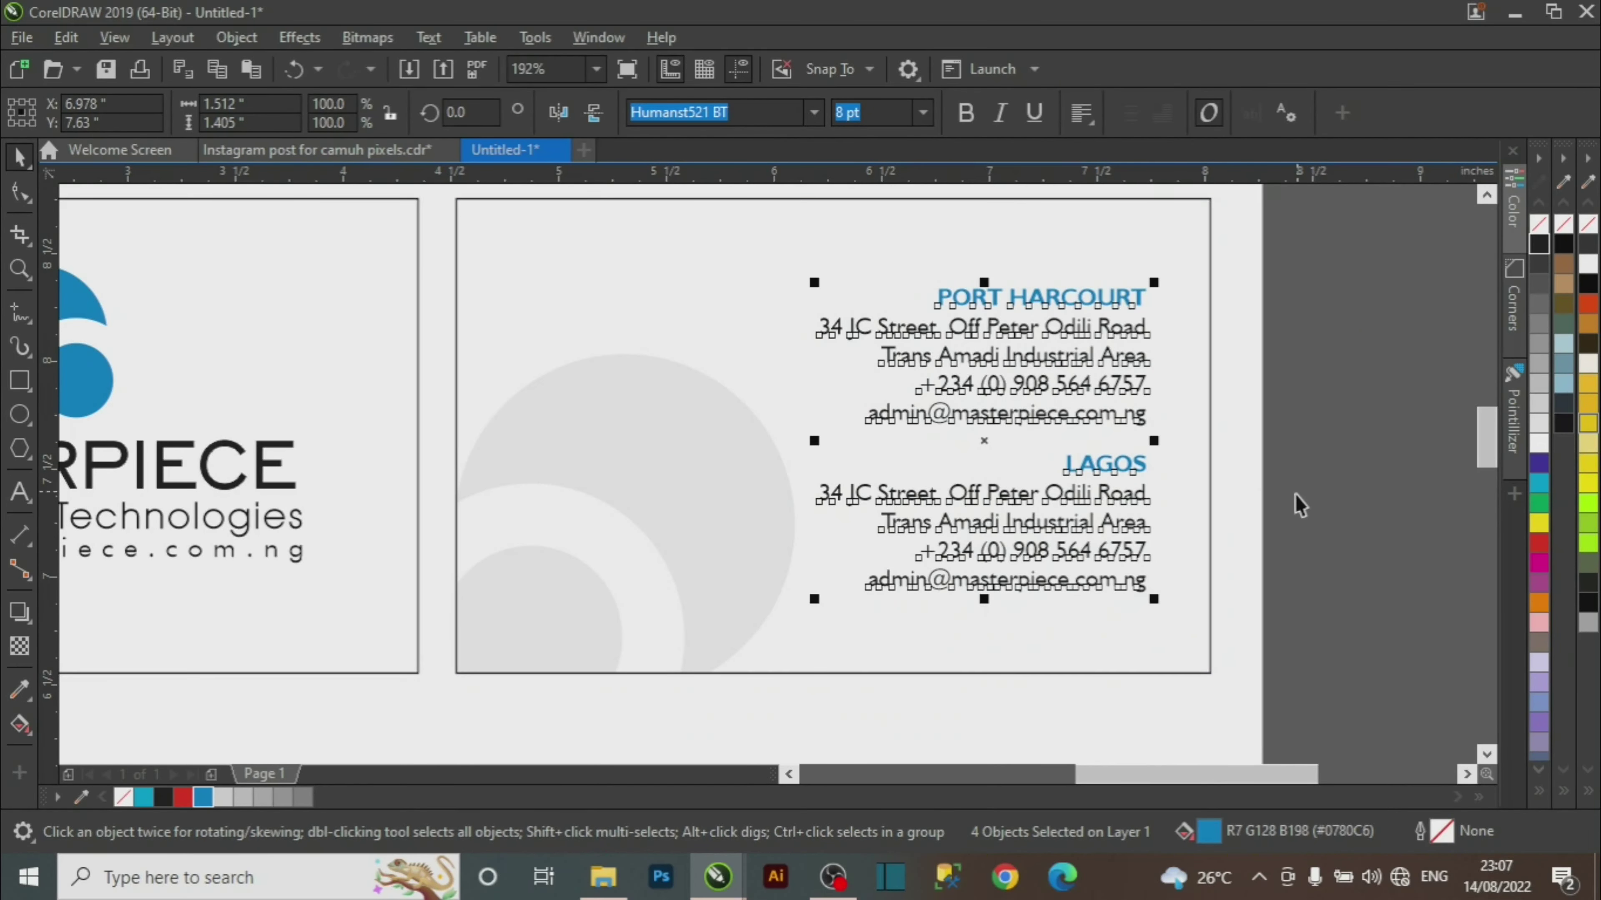
{"action": "key", "text": "Right"}
{"action": "key", "text": "Right"}
{"action": "key", "text": "Right"}
{"action": "key", "text": "Right"}
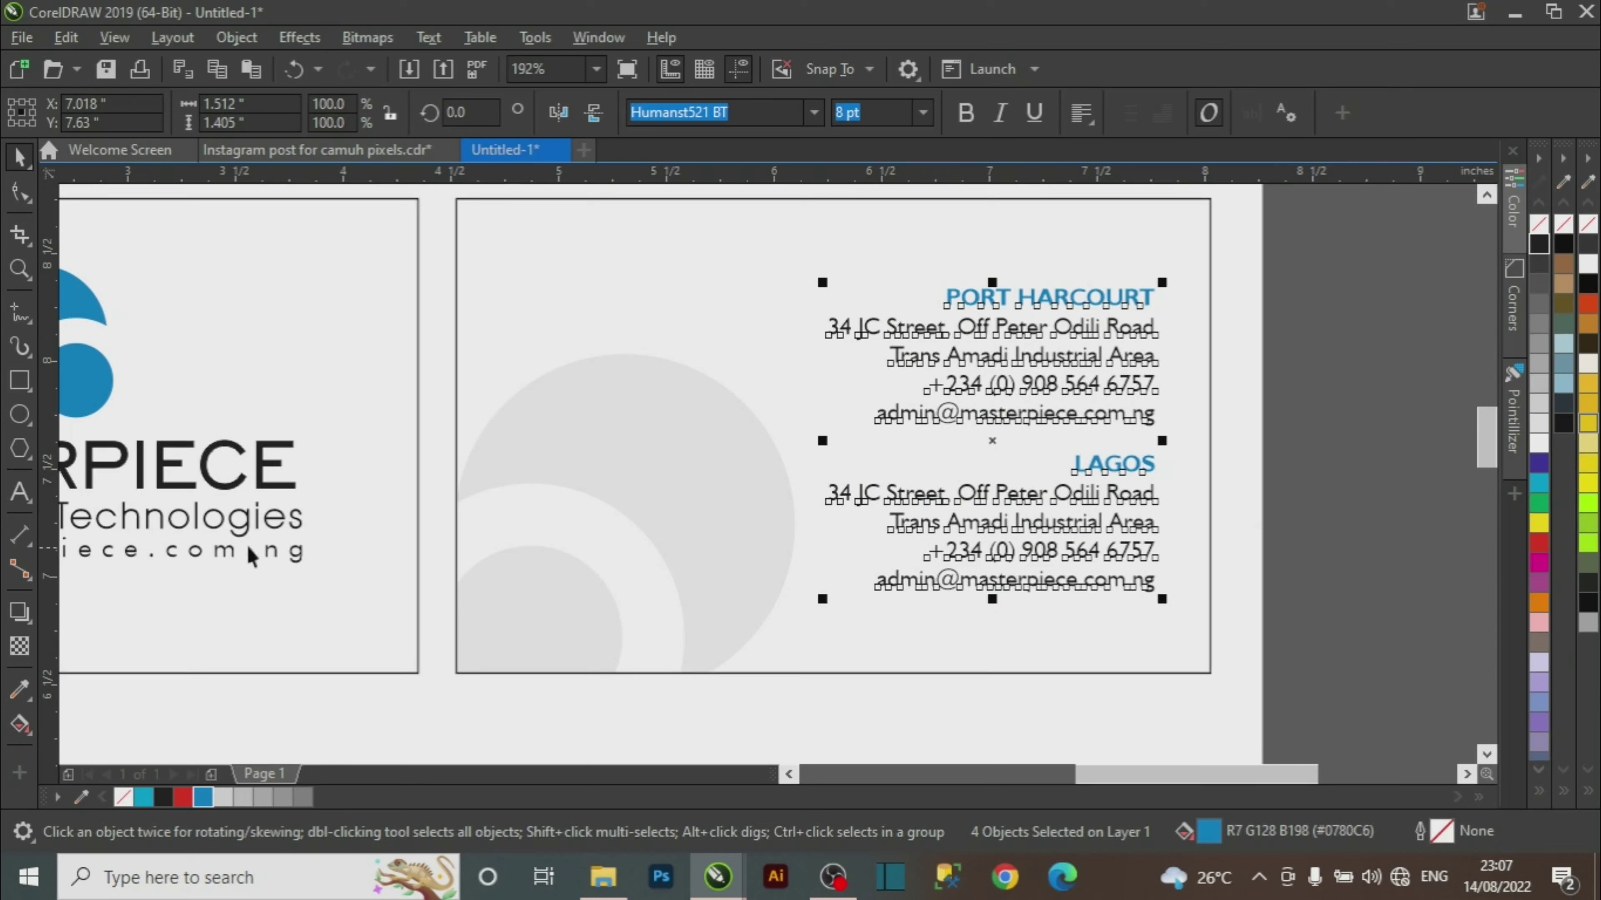
{"action": "left_click", "coordinate": [18, 492]}
Type the tagline '...masters of innovations' on the left of the back card.
{"action": "left_click", "coordinate": [502, 435]}
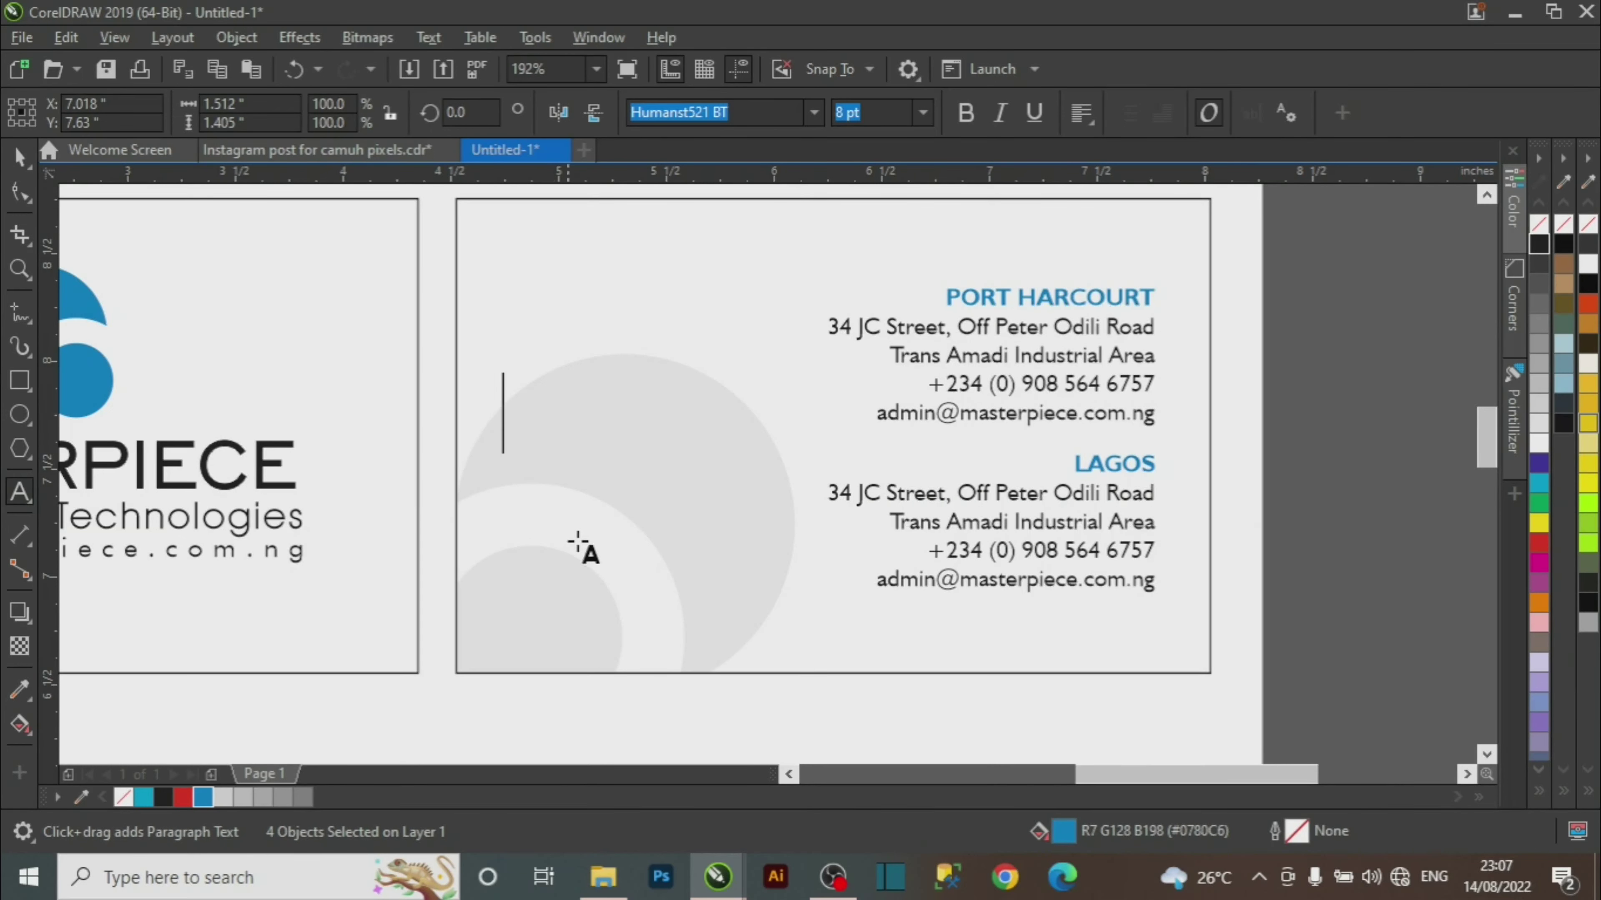
{"action": "type", "text": "..."}
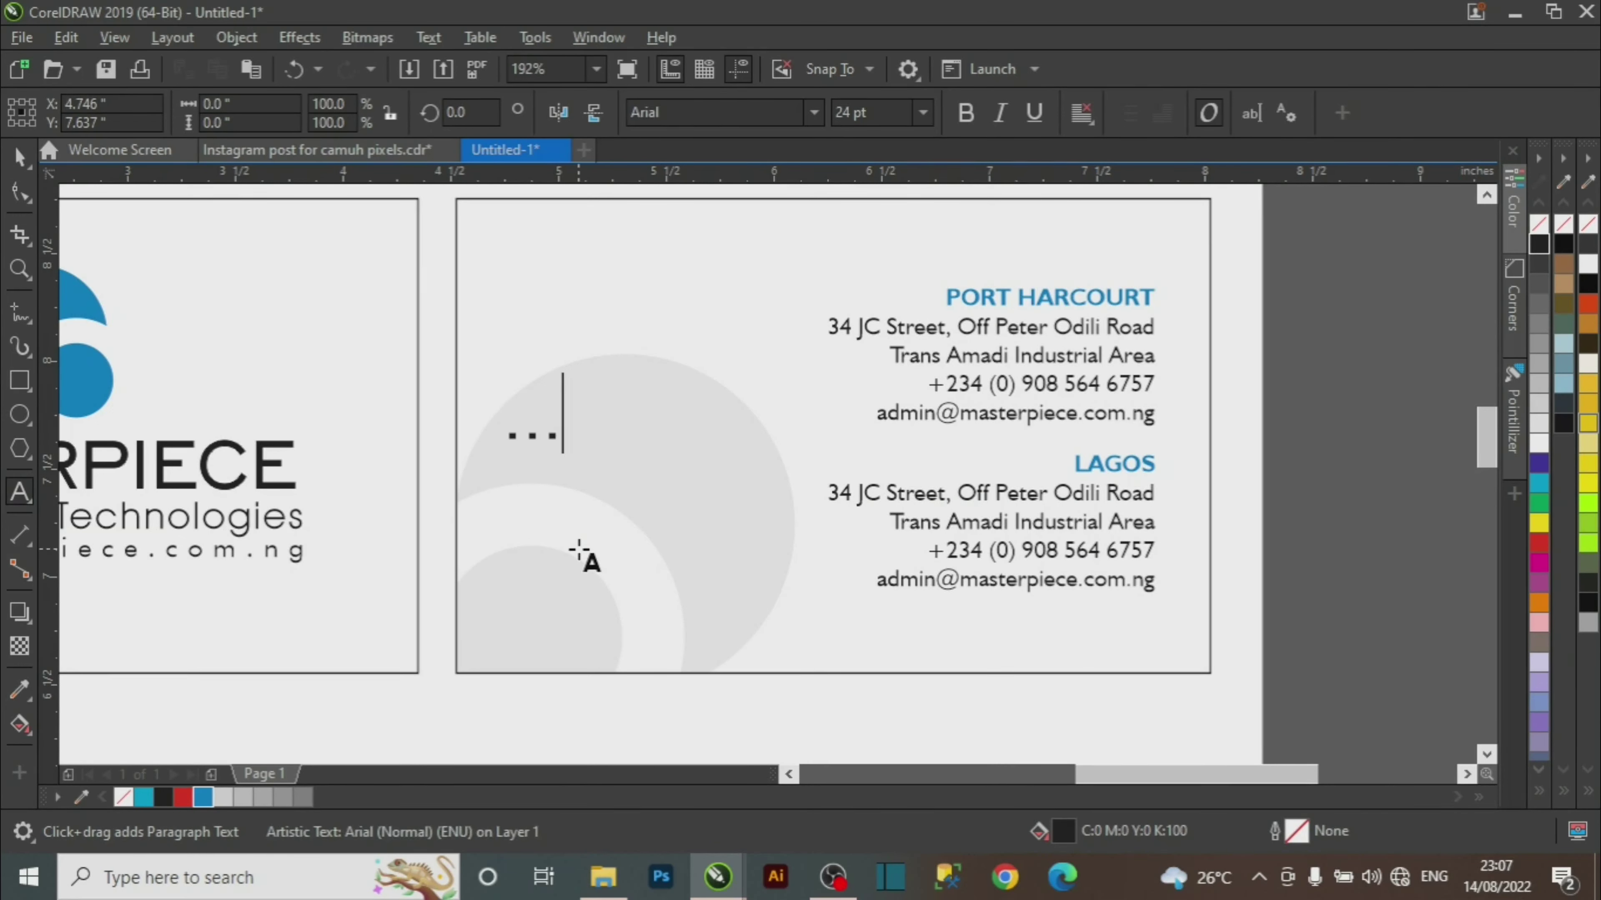
{"action": "type", "text": "MASTER"}
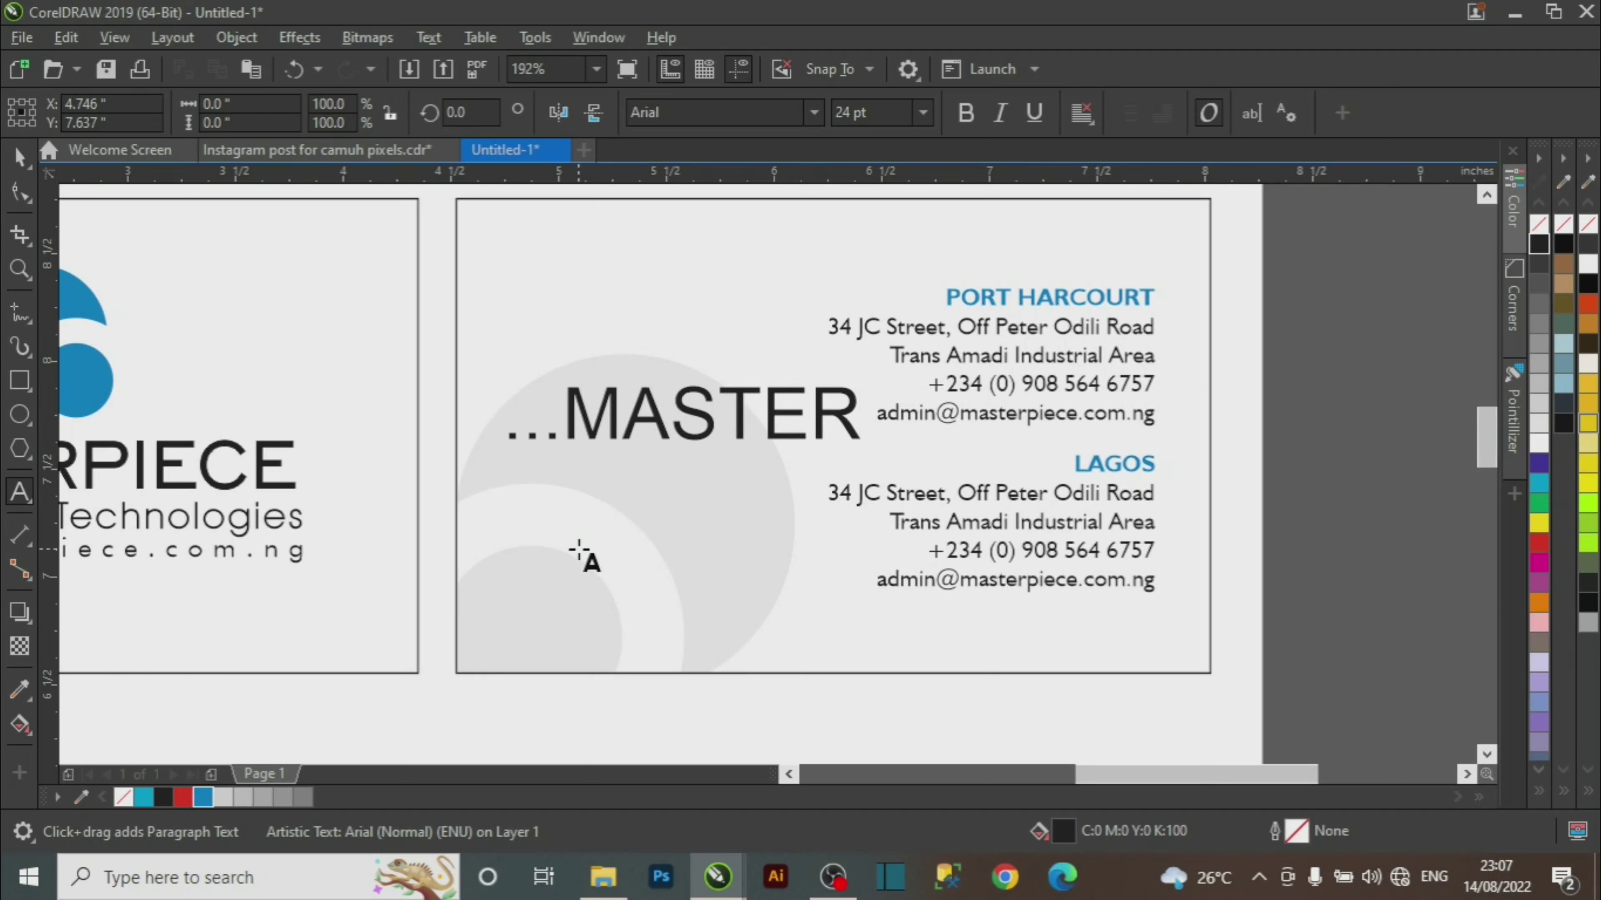
{"action": "key", "text": "BackSpace"}
{"action": "key", "text": "BackSpace"}
{"action": "key", "text": "BackSpace"}
{"action": "key", "text": "BackSpace"}
{"action": "key", "text": "BackSpace"}
{"action": "key", "text": "BackSpace"}
{"action": "type", "text": "m"}
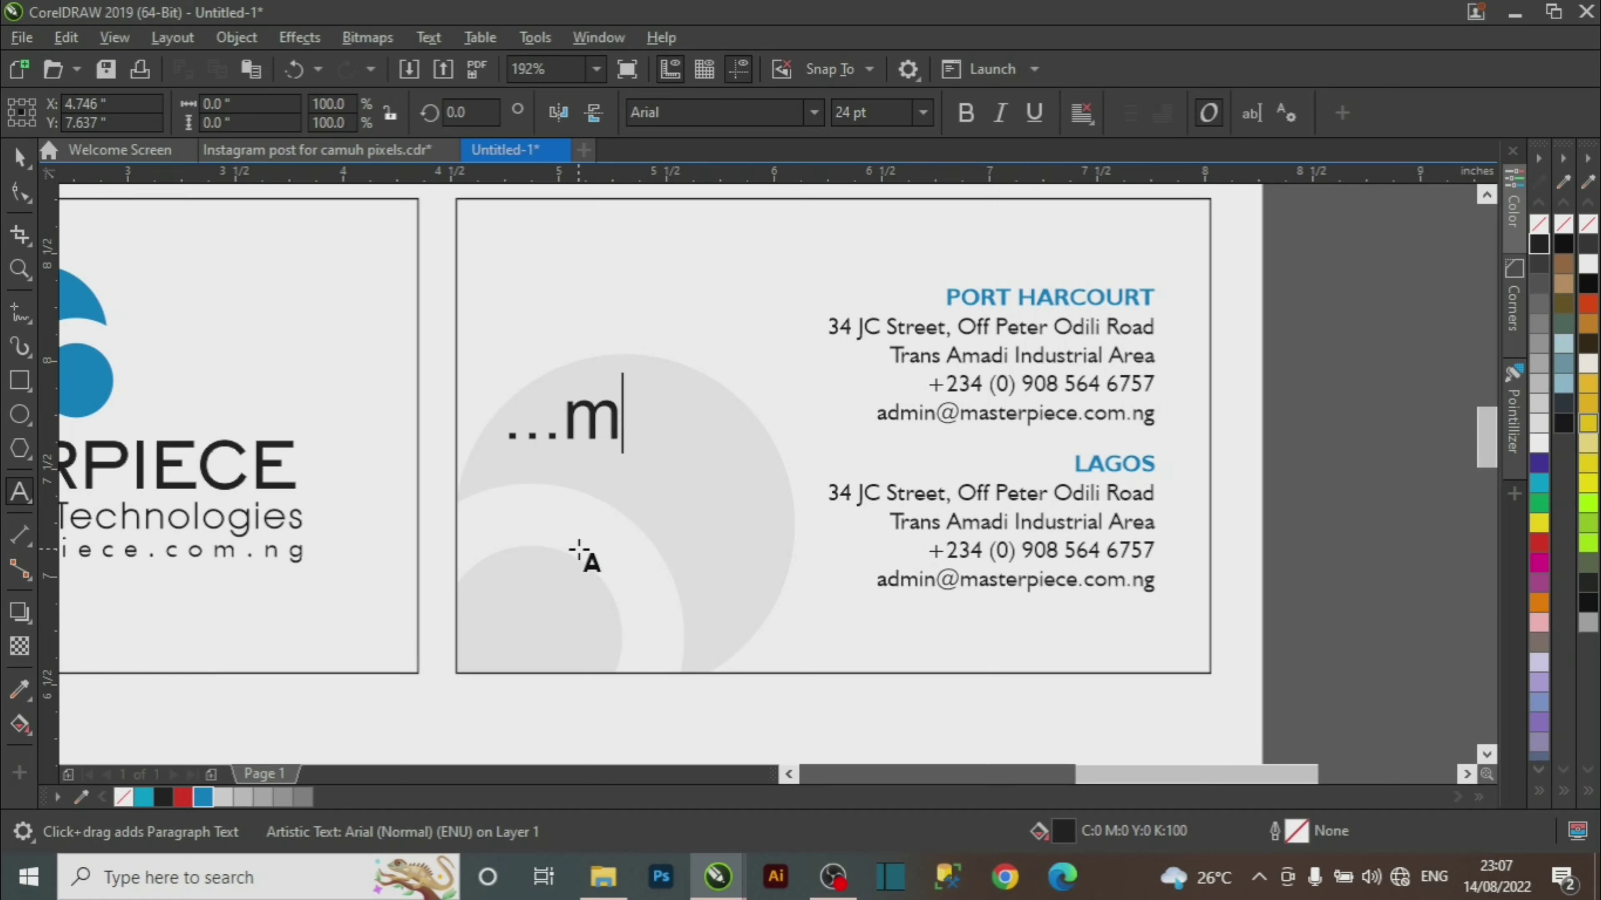
{"action": "type", "text": "aster"}
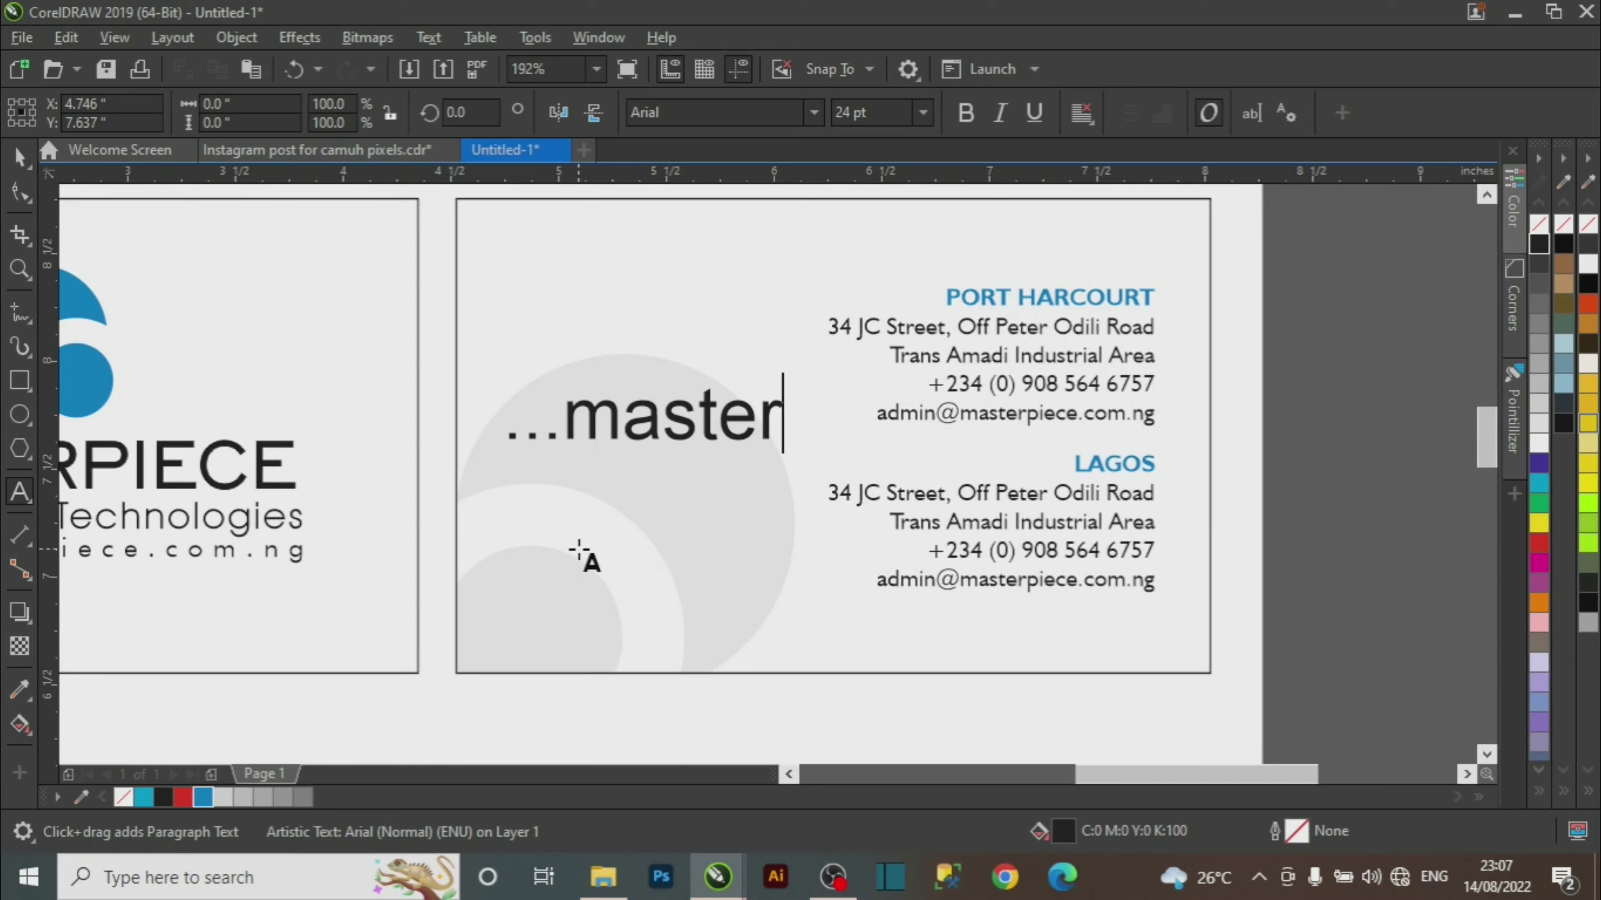
{"action": "type", "text": "s of "}
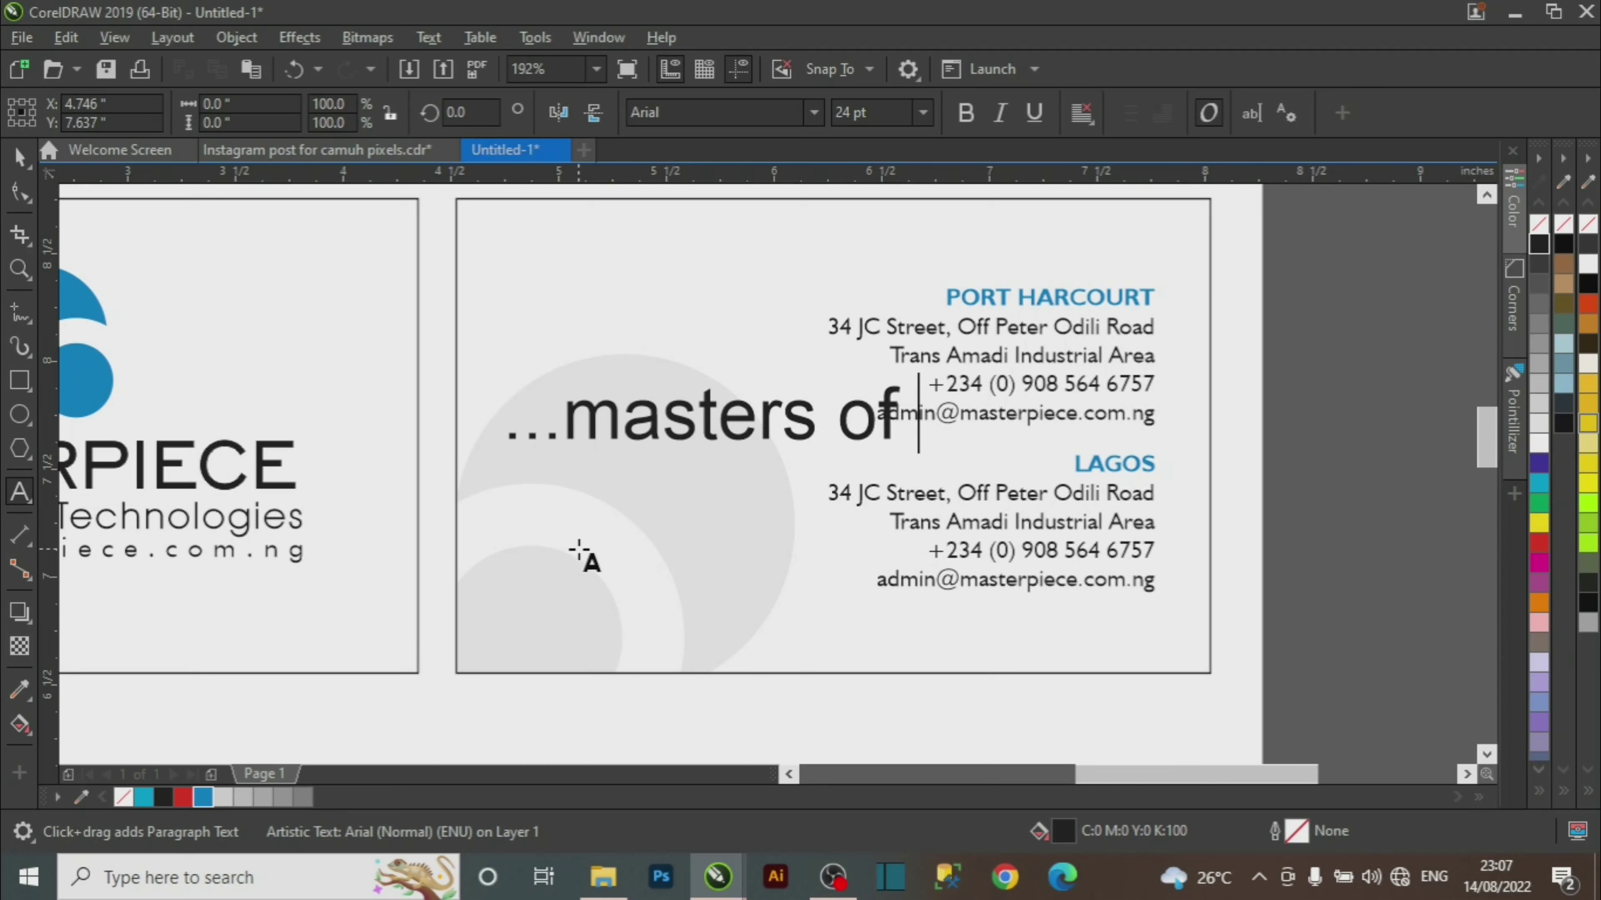
{"action": "type", "text": "innovation"}
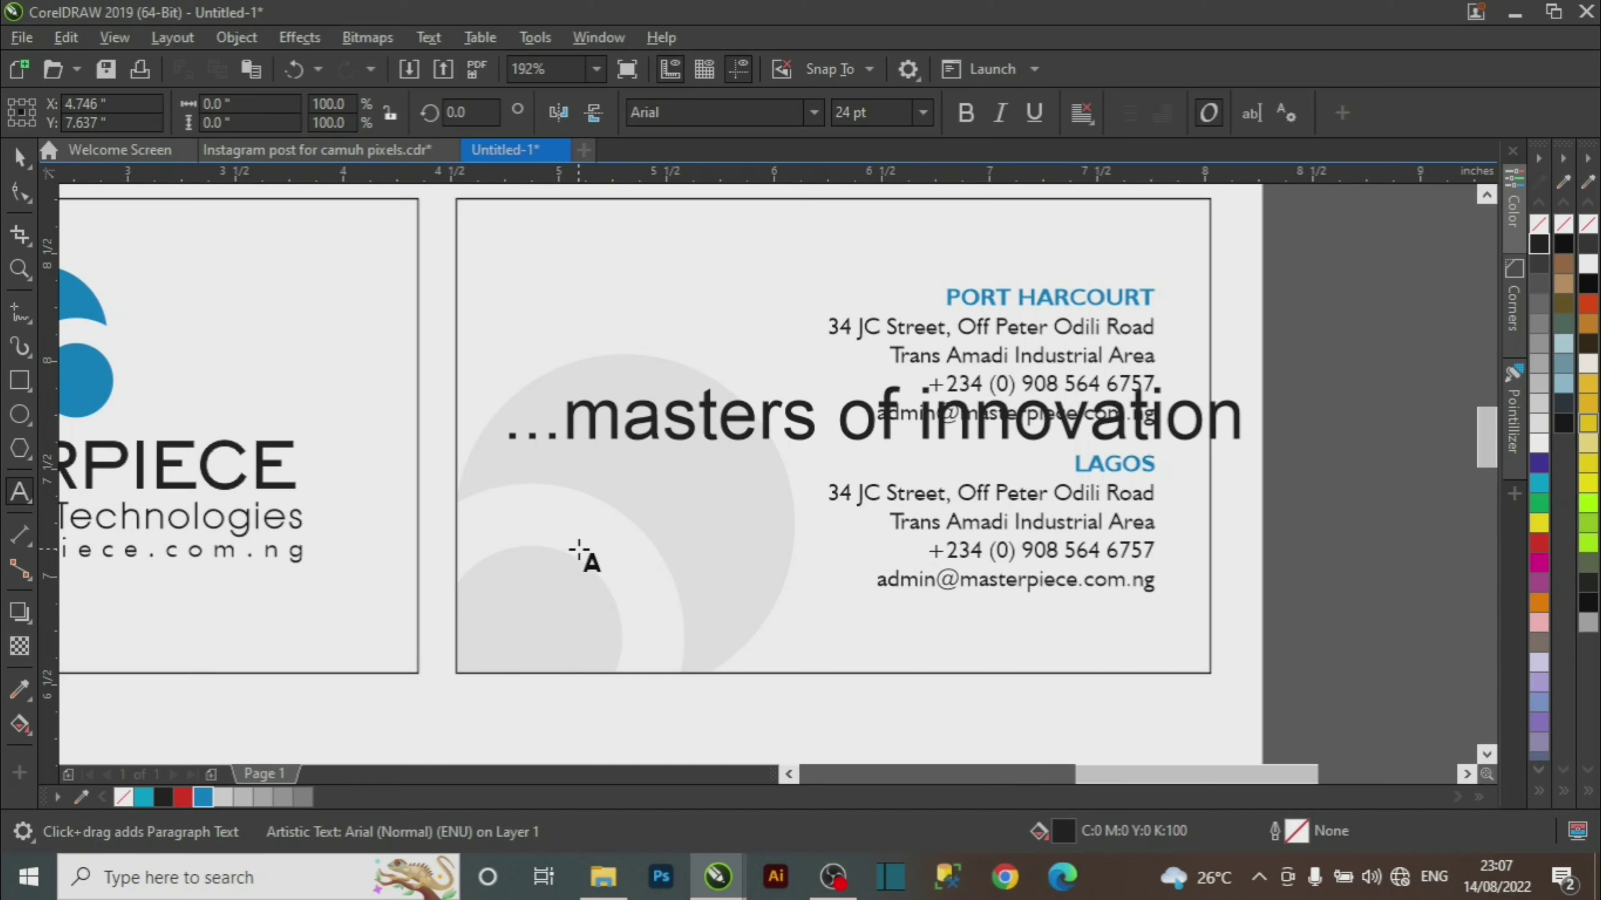
{"action": "type", "text": "s"}
{"action": "key", "text": "ctrl+space"}
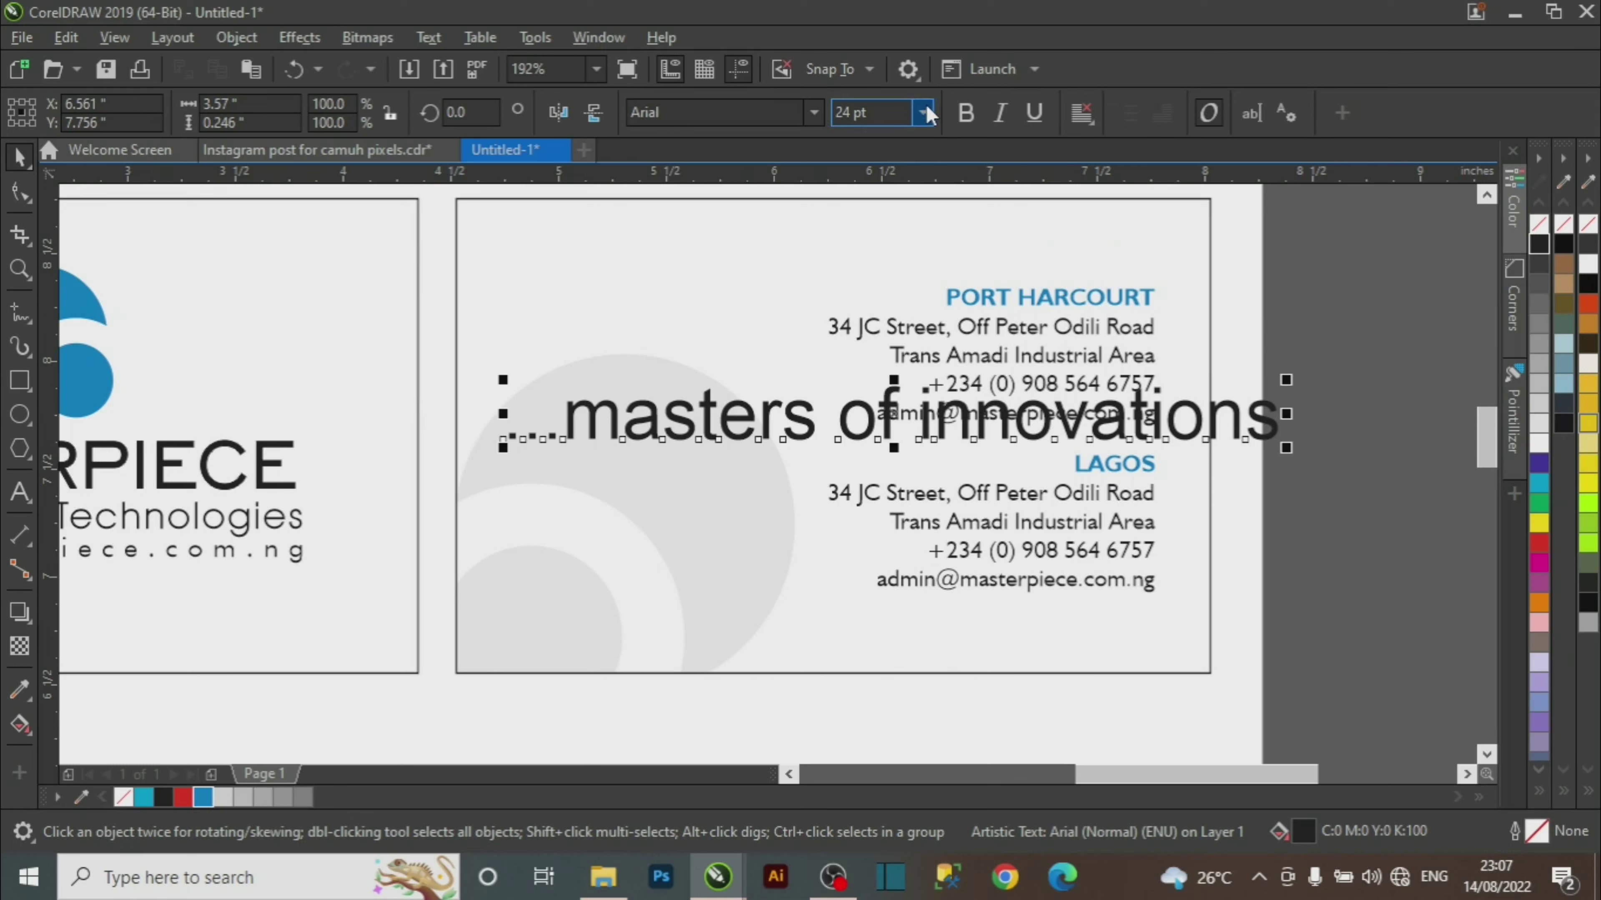
Set the tagline in Cookie at 9 pt, place it over the gray circle, and colour it blue.
{"action": "left_click", "coordinate": [923, 114]}
{"action": "left_click", "coordinate": [864, 192]}
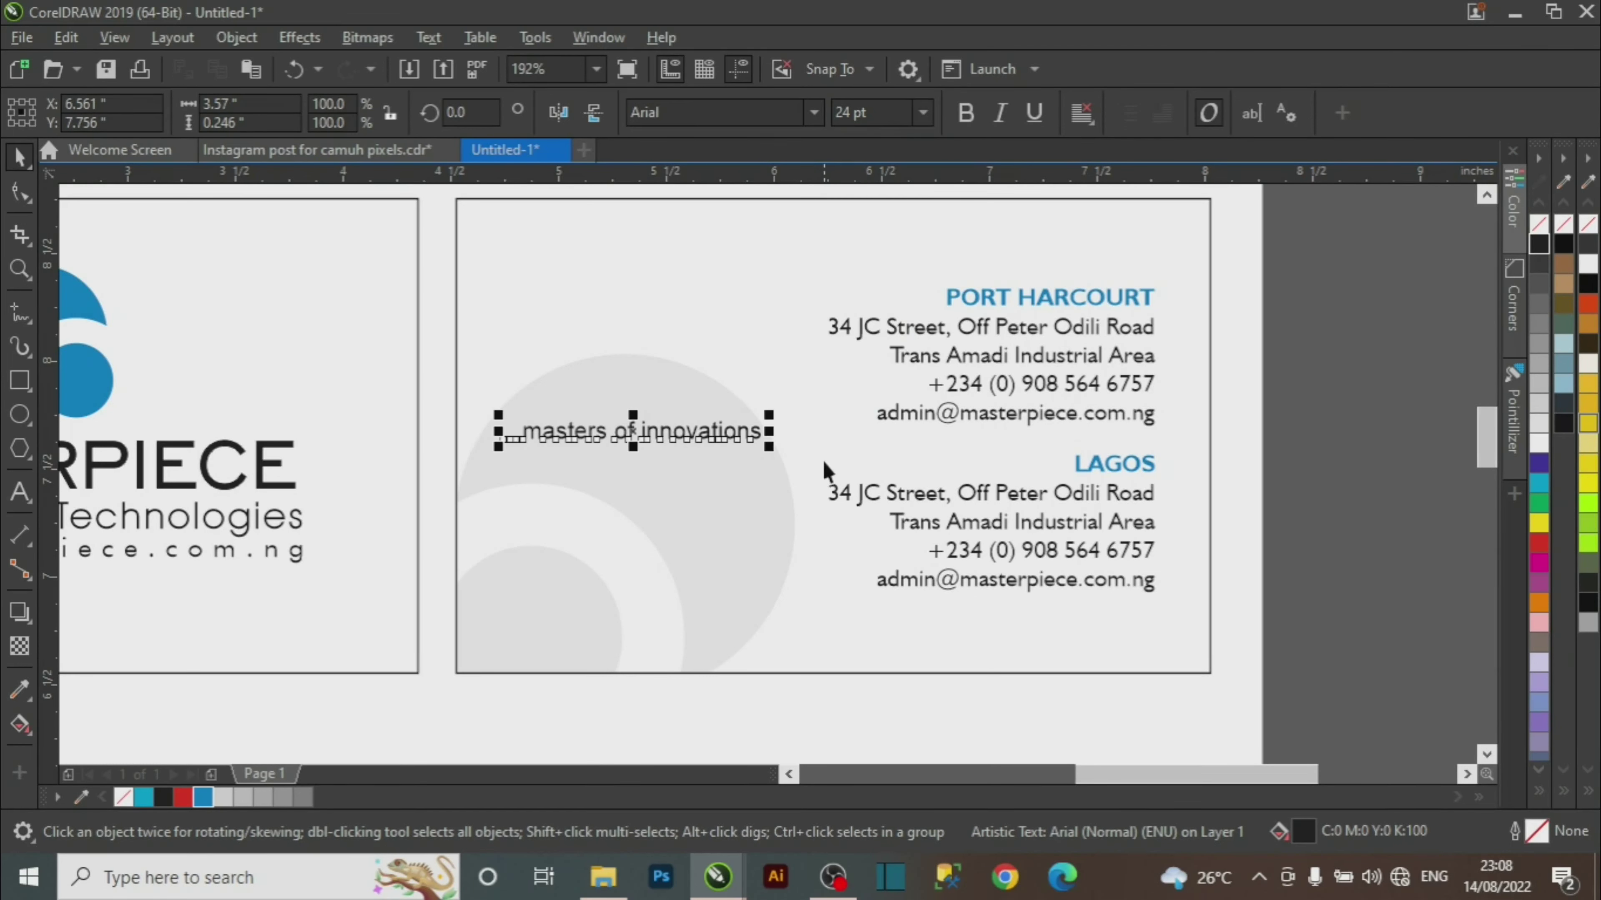
{"action": "left_click", "coordinate": [814, 112]}
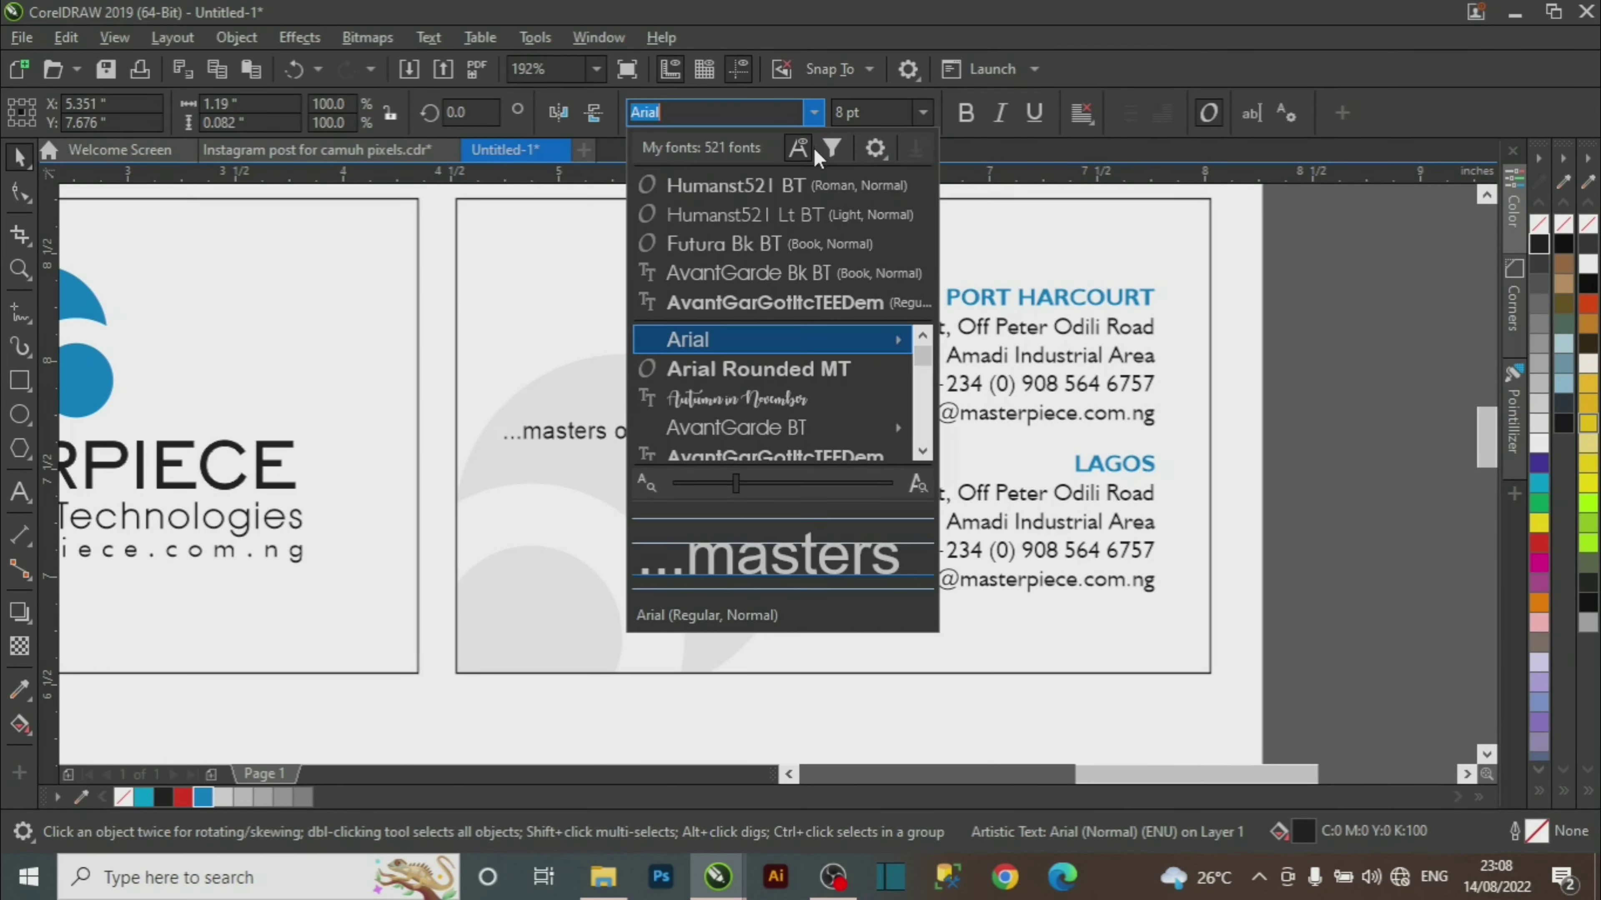
{"action": "type", "text": "cook"}
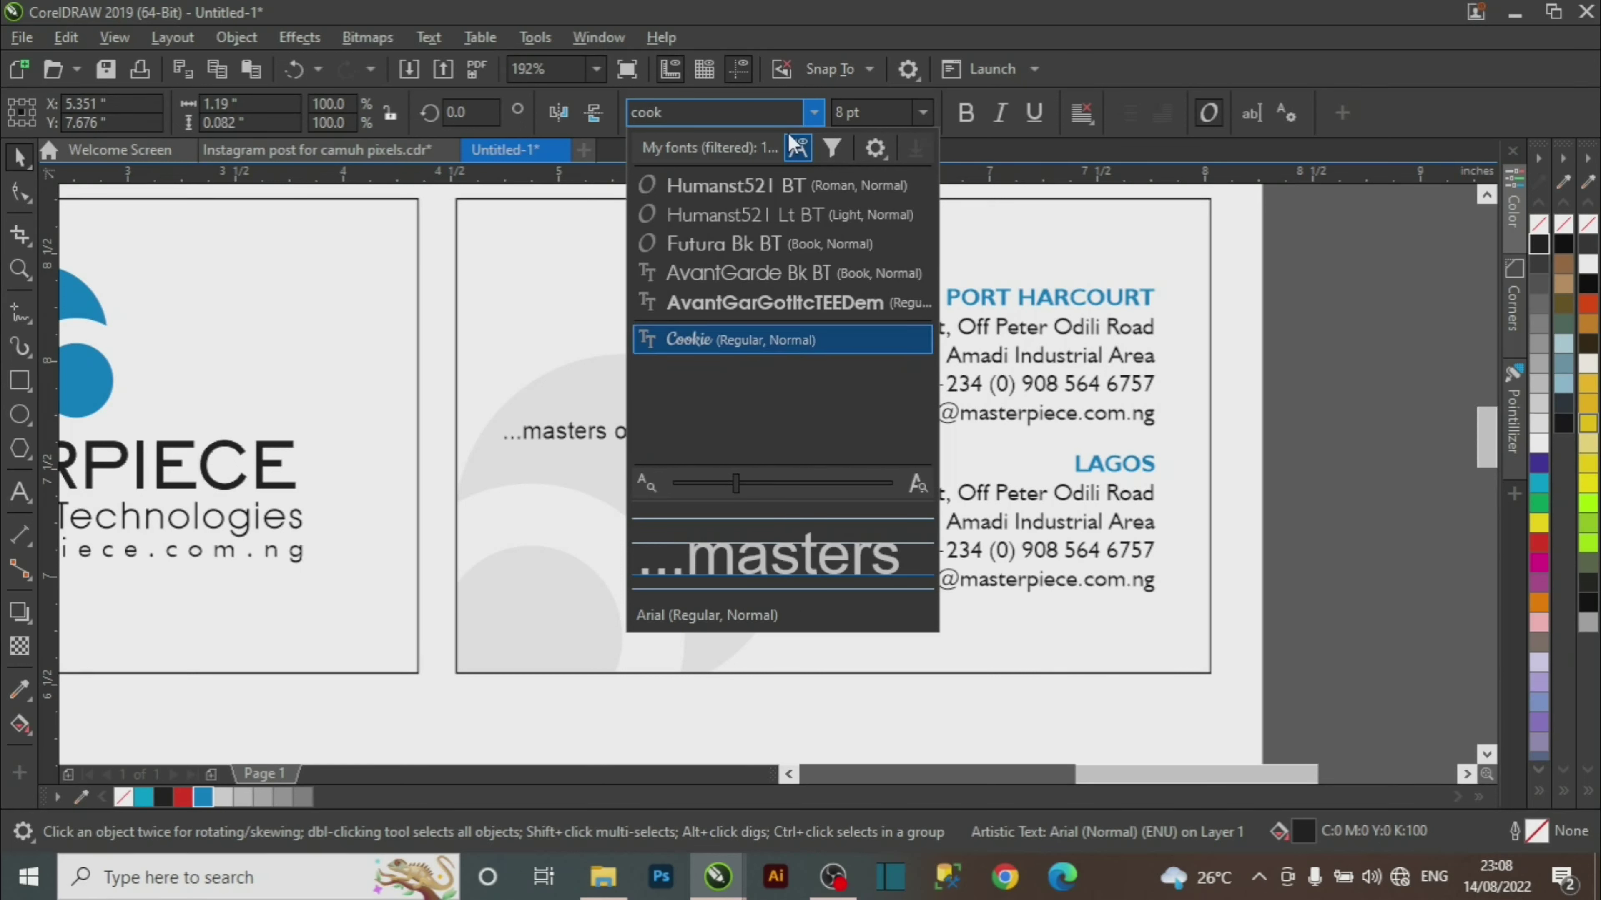
{"action": "left_click", "coordinate": [803, 346]}
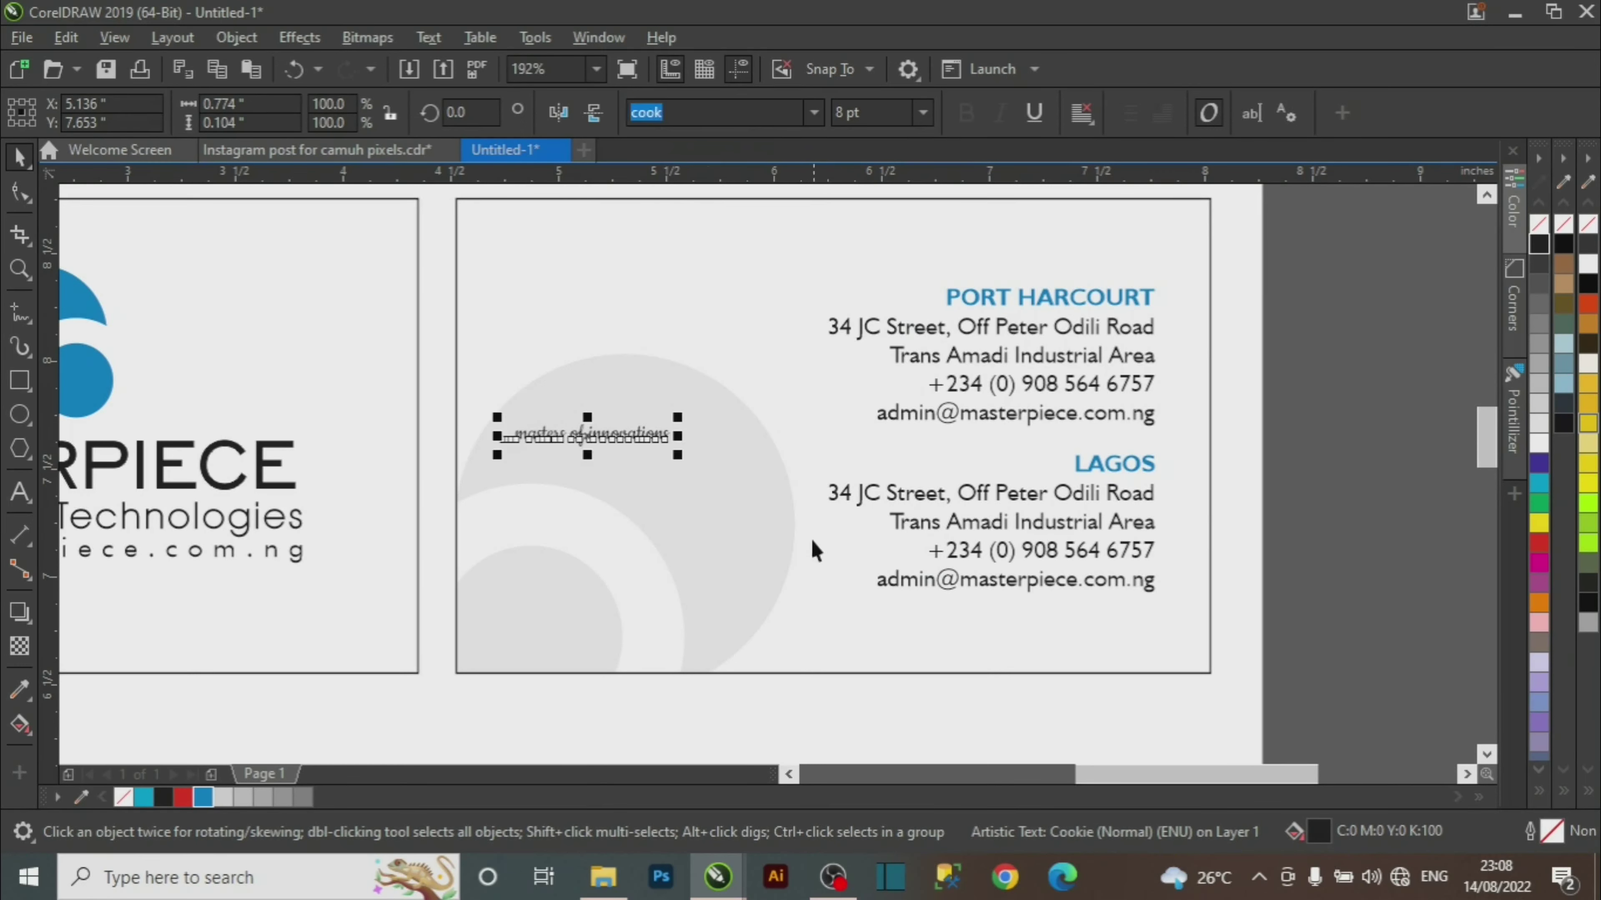
{"action": "left_click_drag", "start_coordinate": [677, 454], "coordinate": [702, 420]}
{"action": "left_click", "coordinate": [923, 112]}
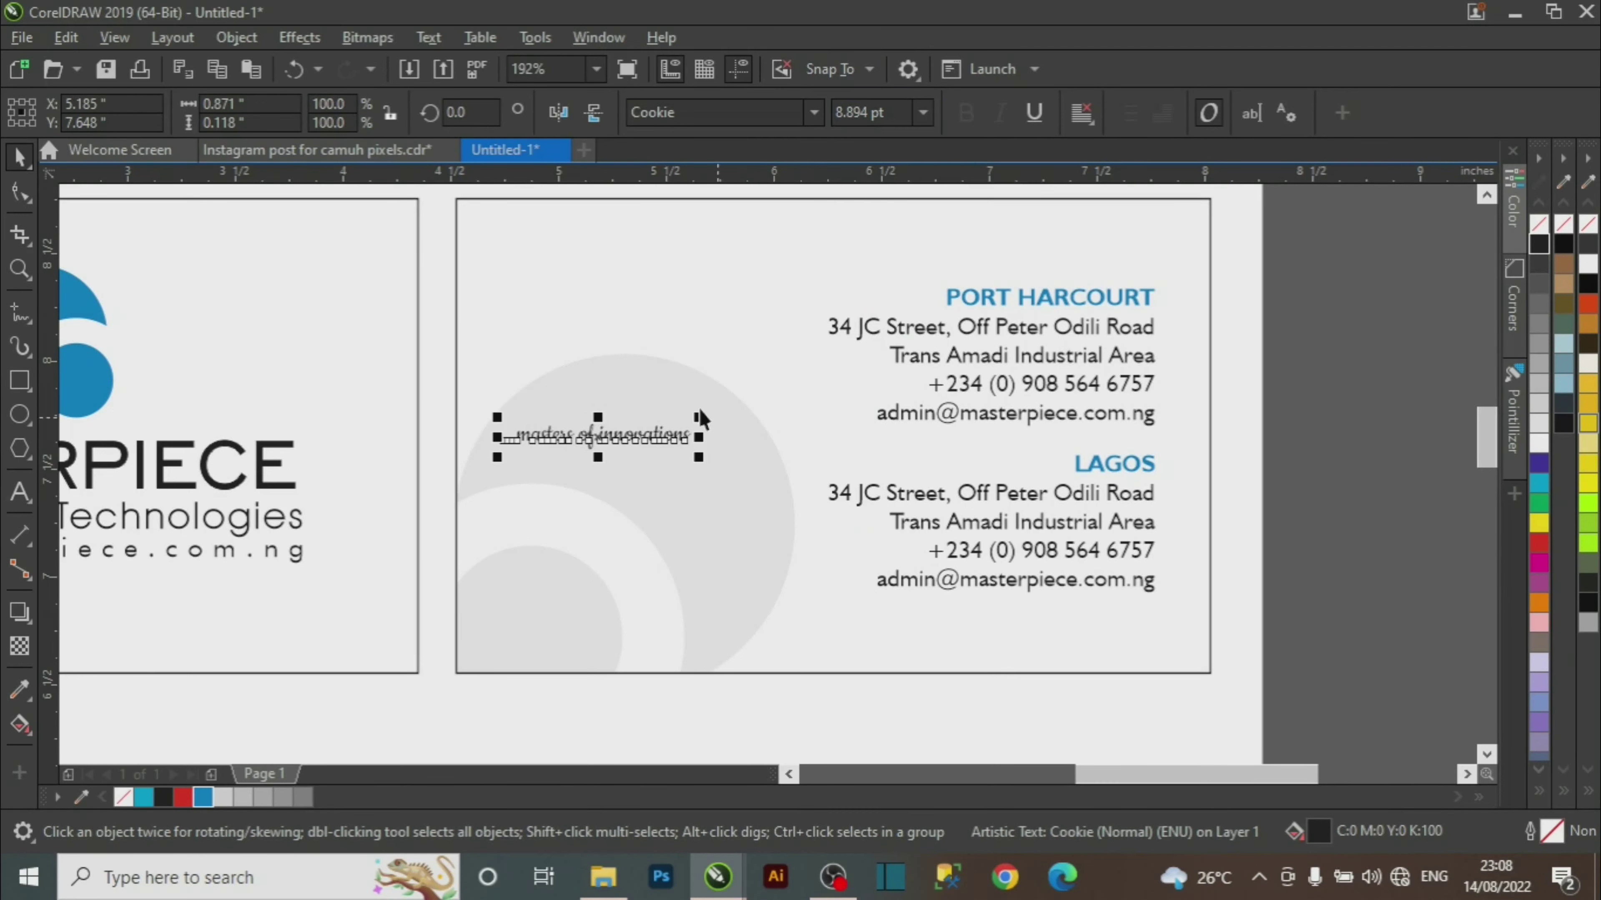
{"action": "left_click_drag", "start_coordinate": [598, 438], "coordinate": [624, 435]}
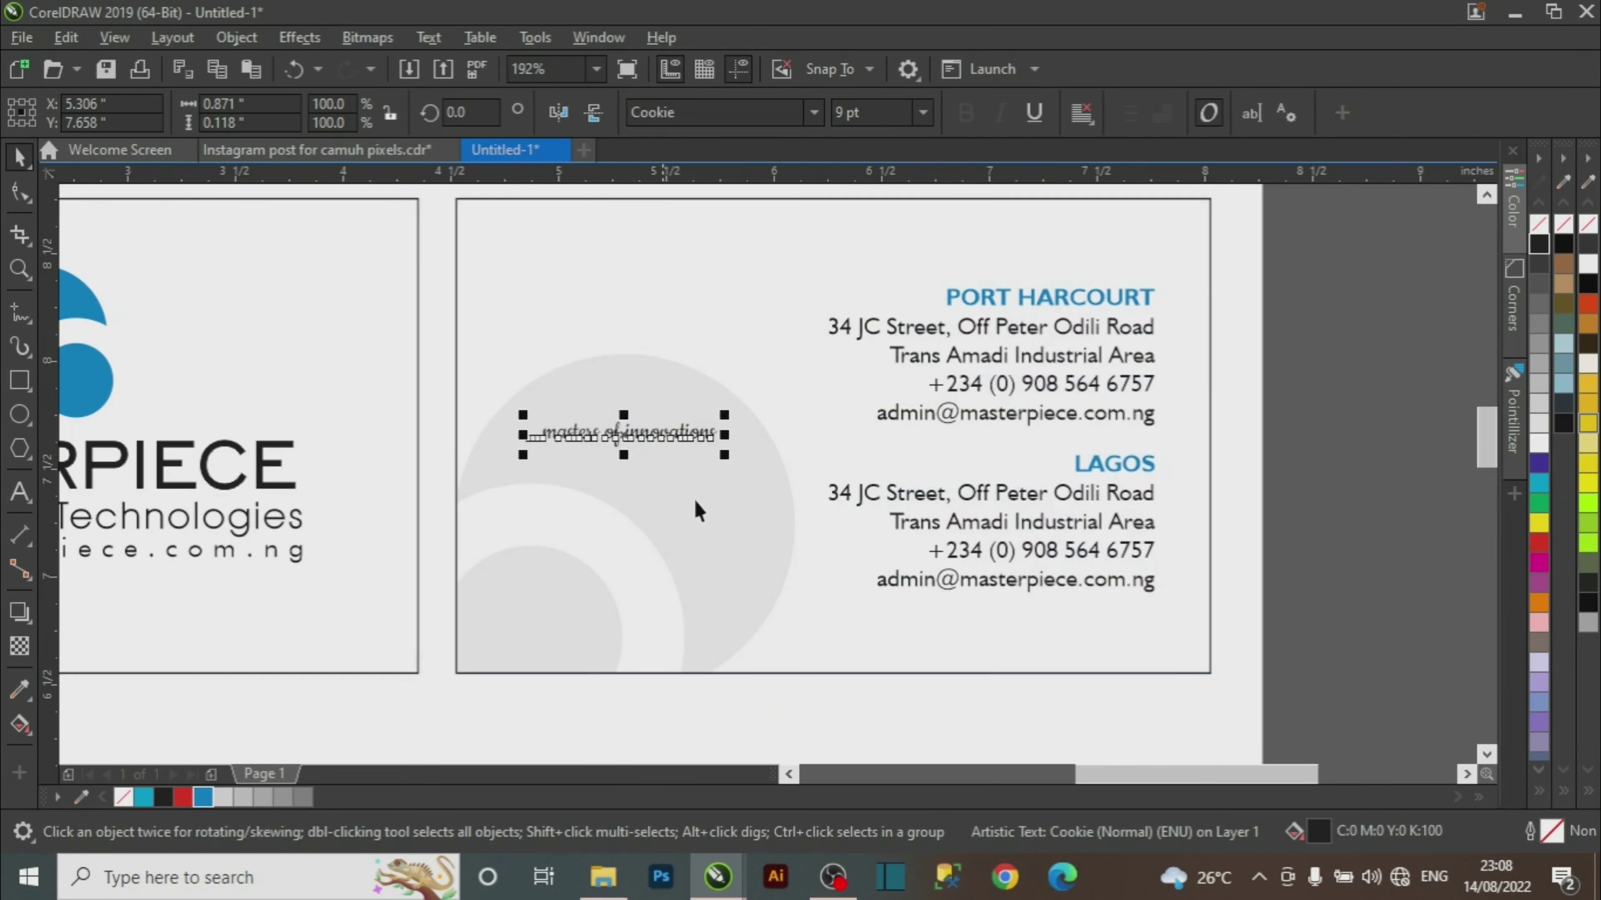
{"action": "left_click", "coordinate": [201, 797]}
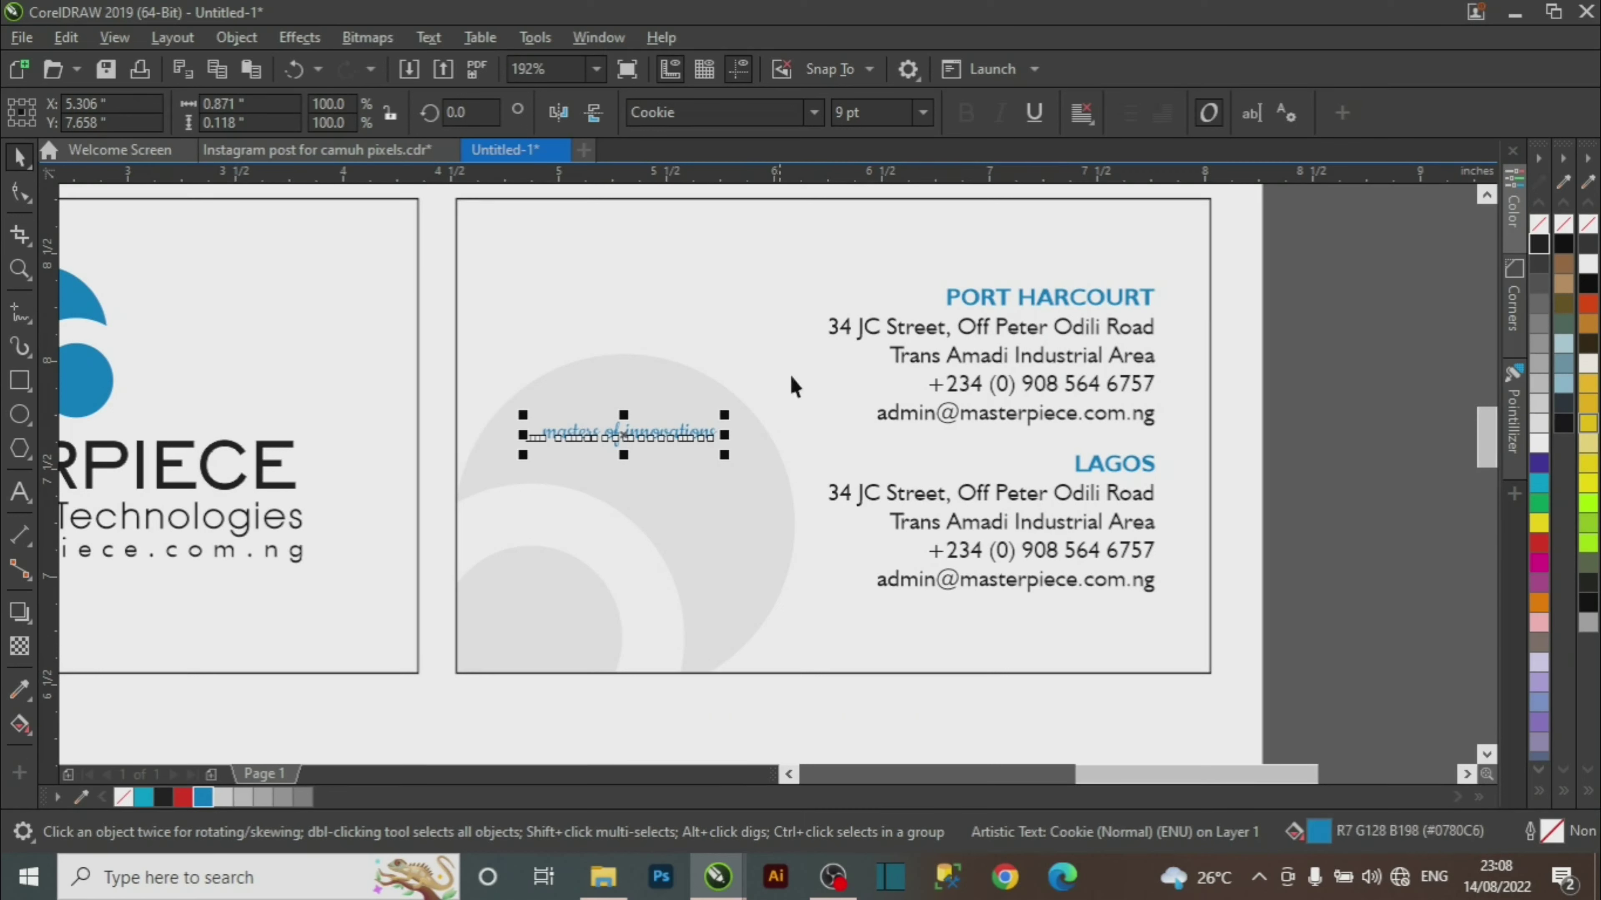
{"action": "left_click", "coordinate": [1269, 418]}
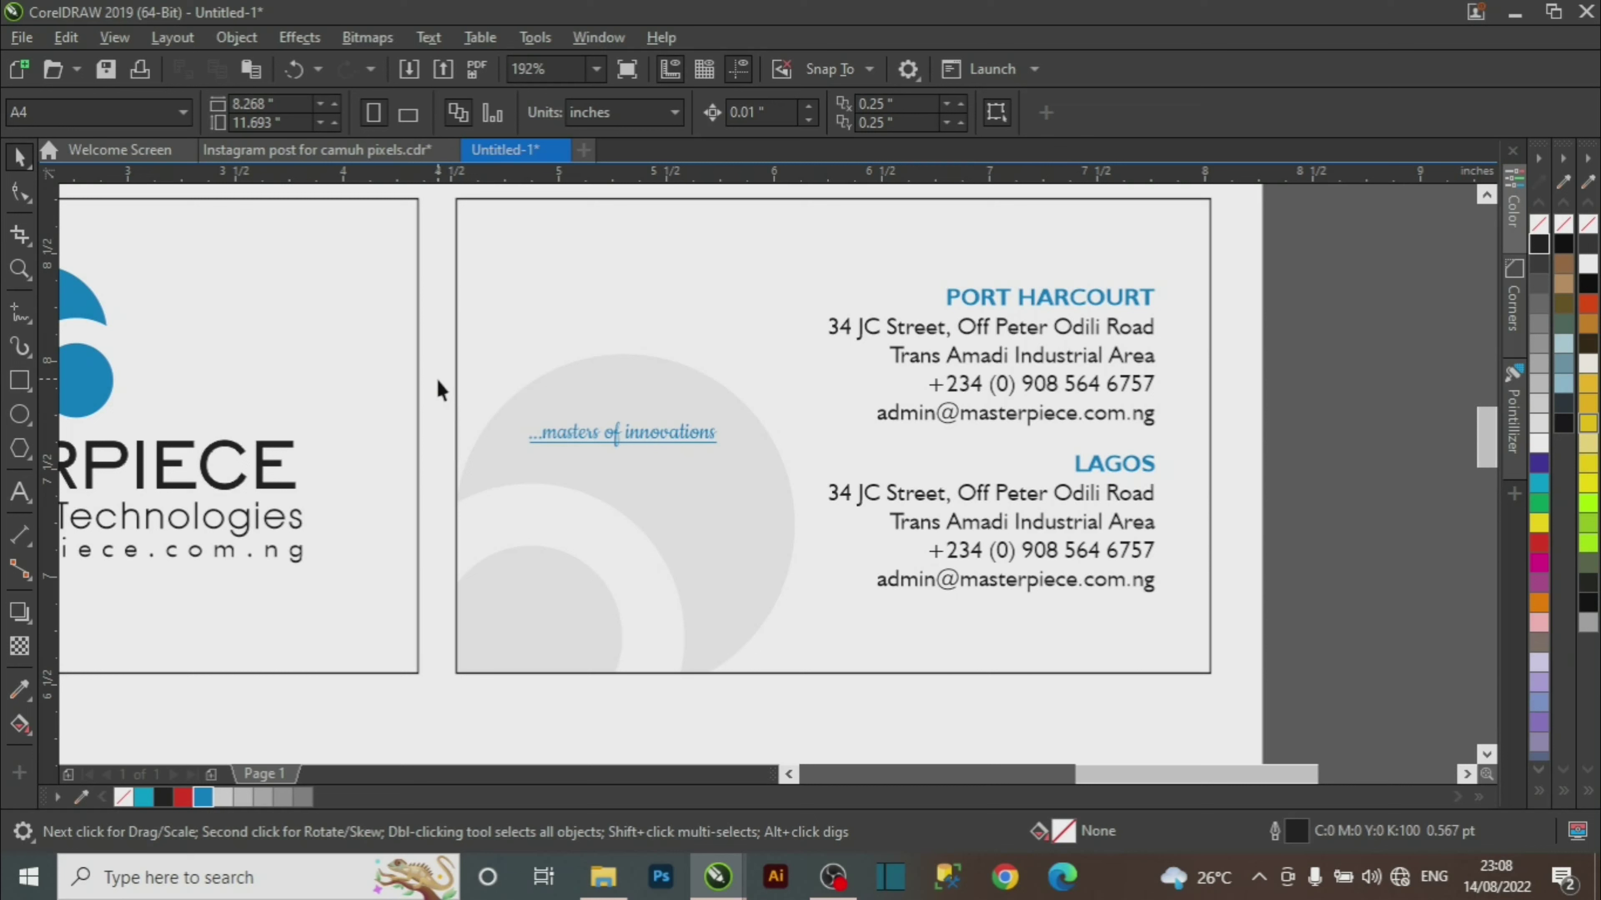
Nudge the tagline slightly right and the address blocks slightly left.
{"action": "left_click_drag", "start_coordinate": [739, 512], "coordinate": [726, 515]}
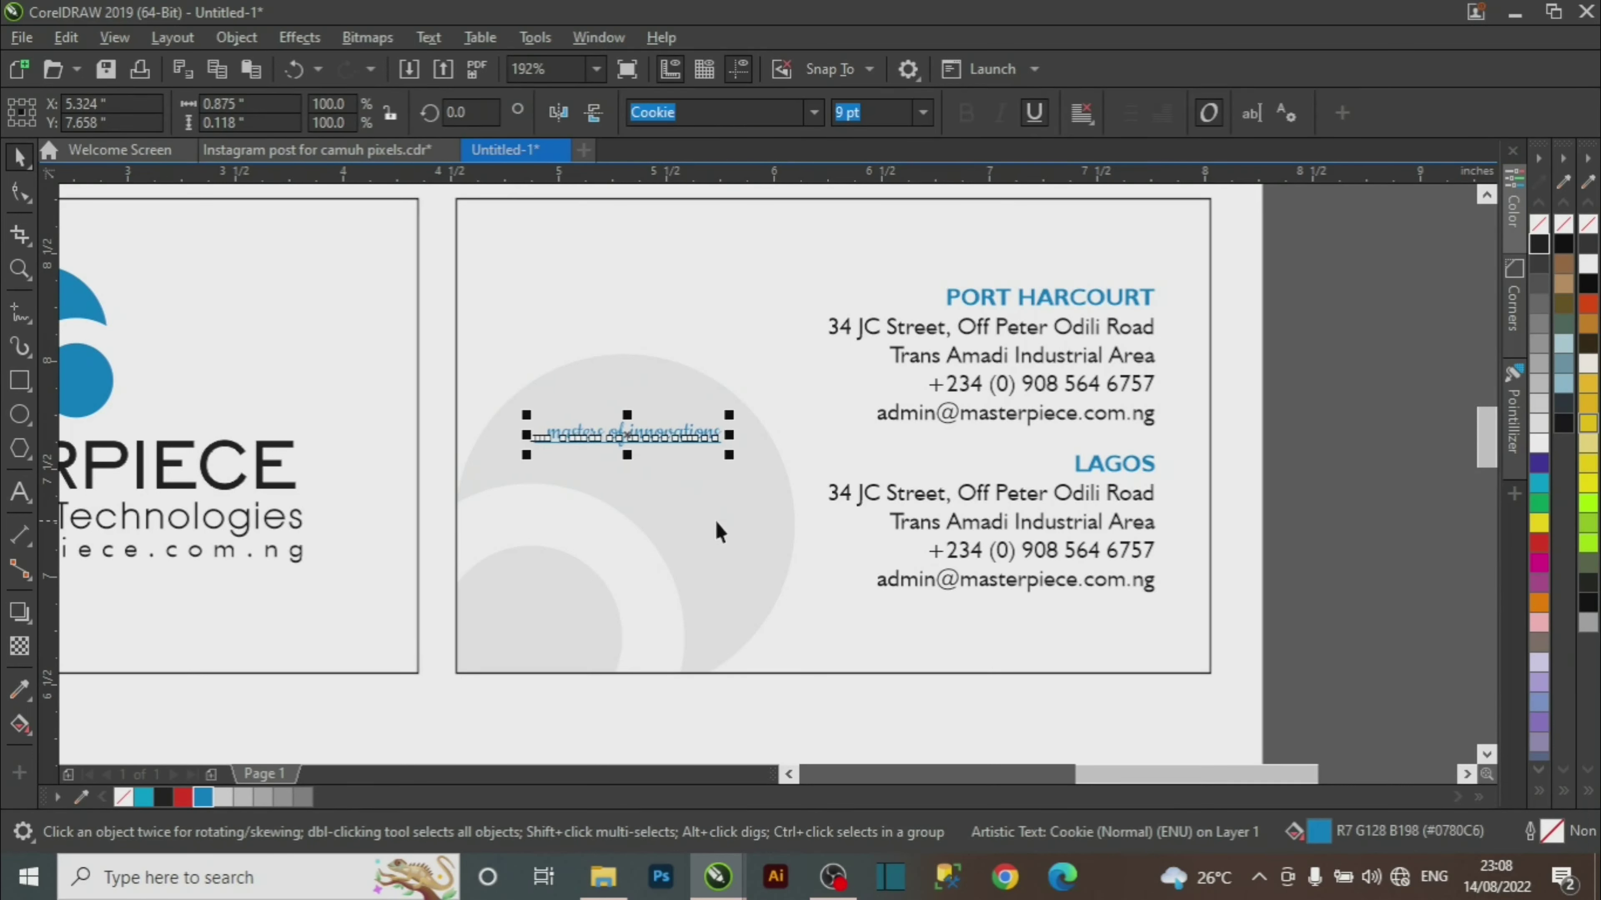
{"action": "key", "text": "ctrl+Right"}
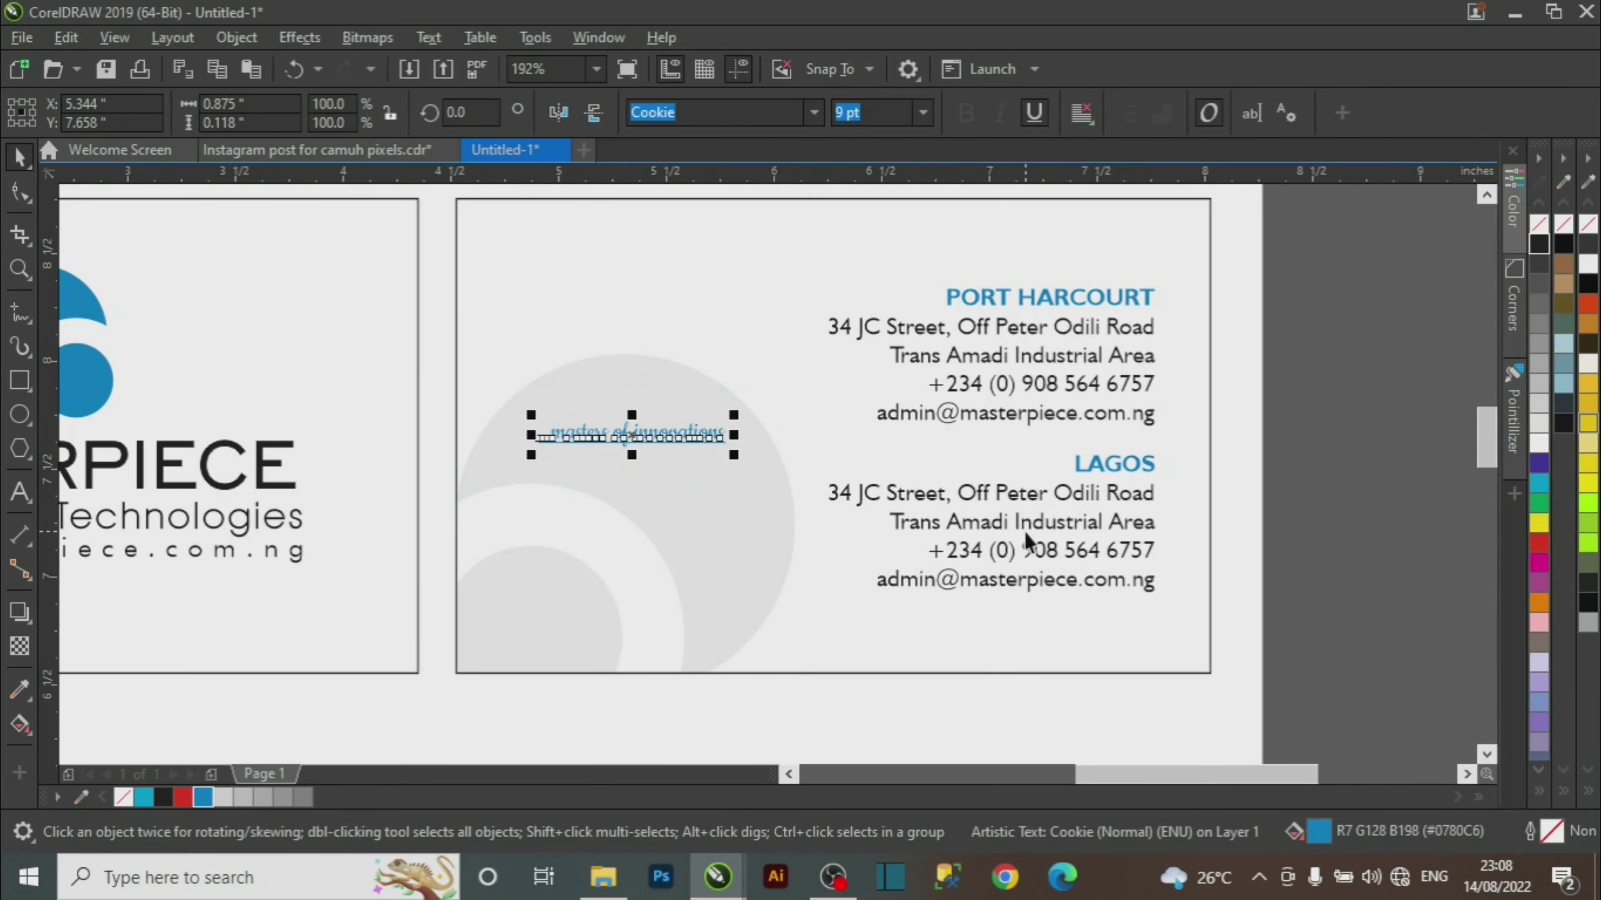
{"action": "left_click_drag", "start_coordinate": [1316, 251], "coordinate": [771, 622]}
{"action": "key", "text": "ctrl+Left"}
{"action": "key", "text": "ctrl+Left"}
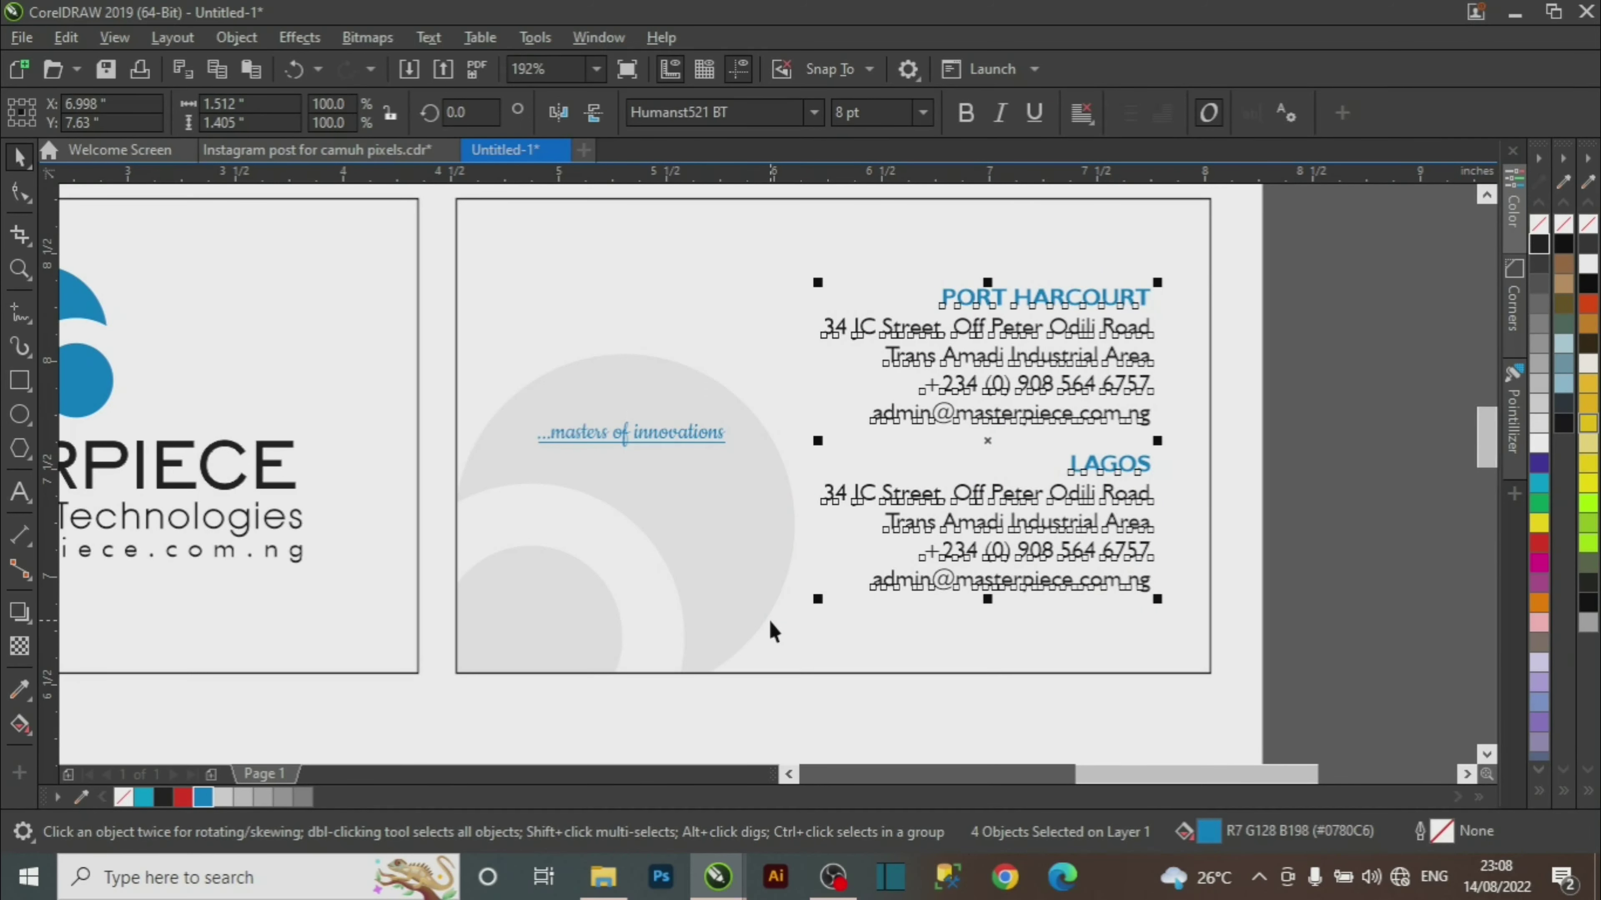
Select everything on both cards and move them left on the page.
{"action": "key", "text": "z"}
{"action": "right_click", "coordinate": [821, 519]}
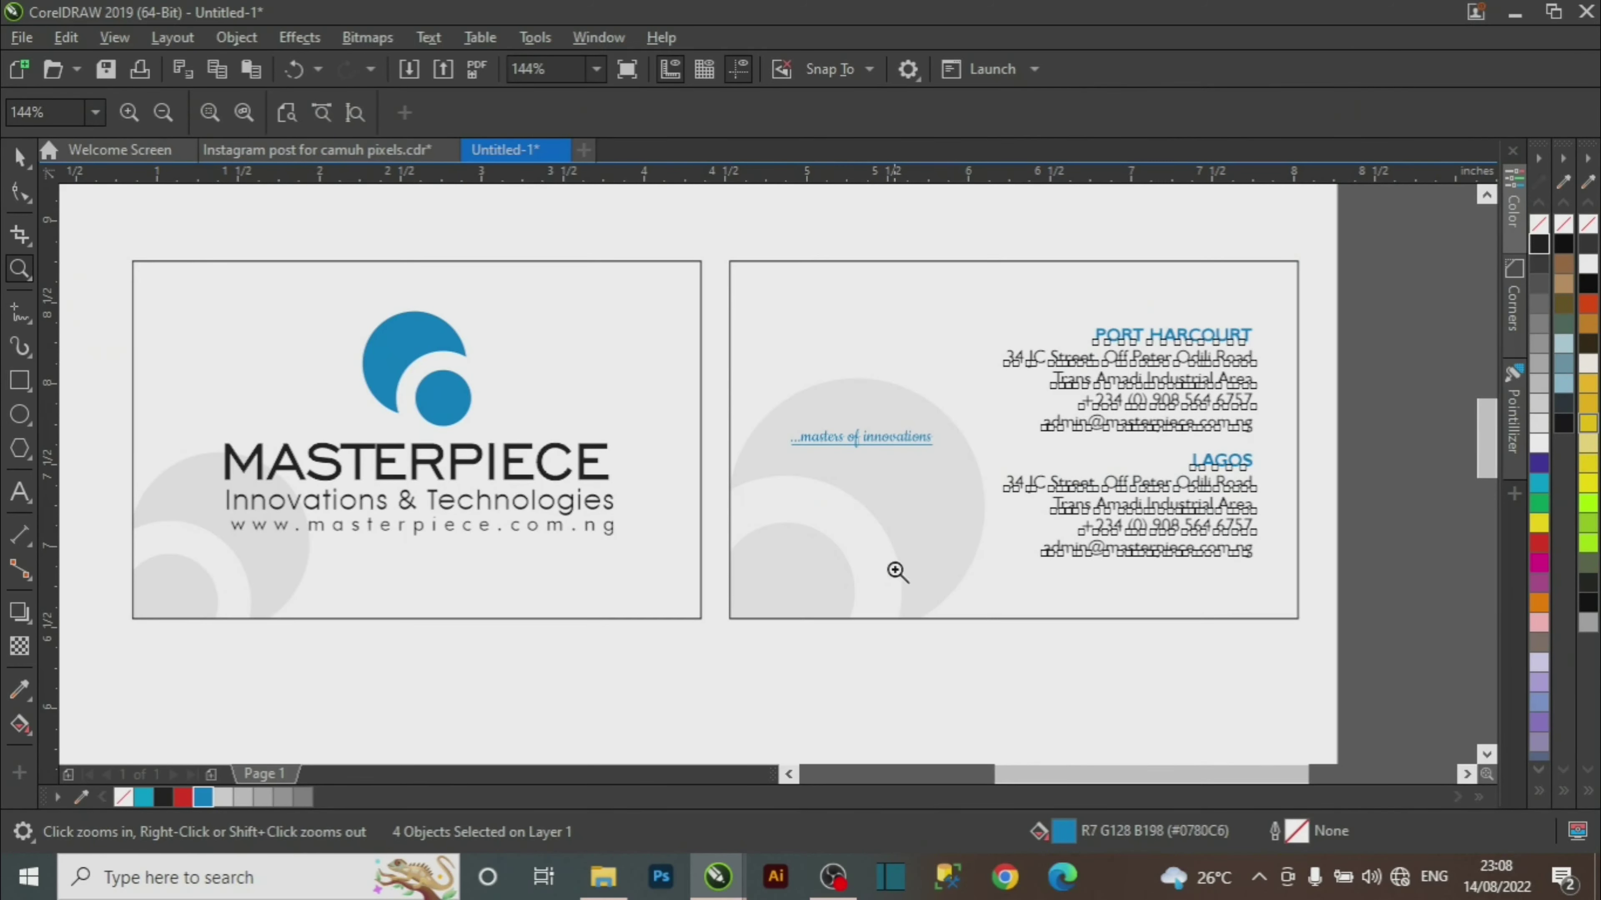
{"action": "right_click", "coordinate": [964, 538]}
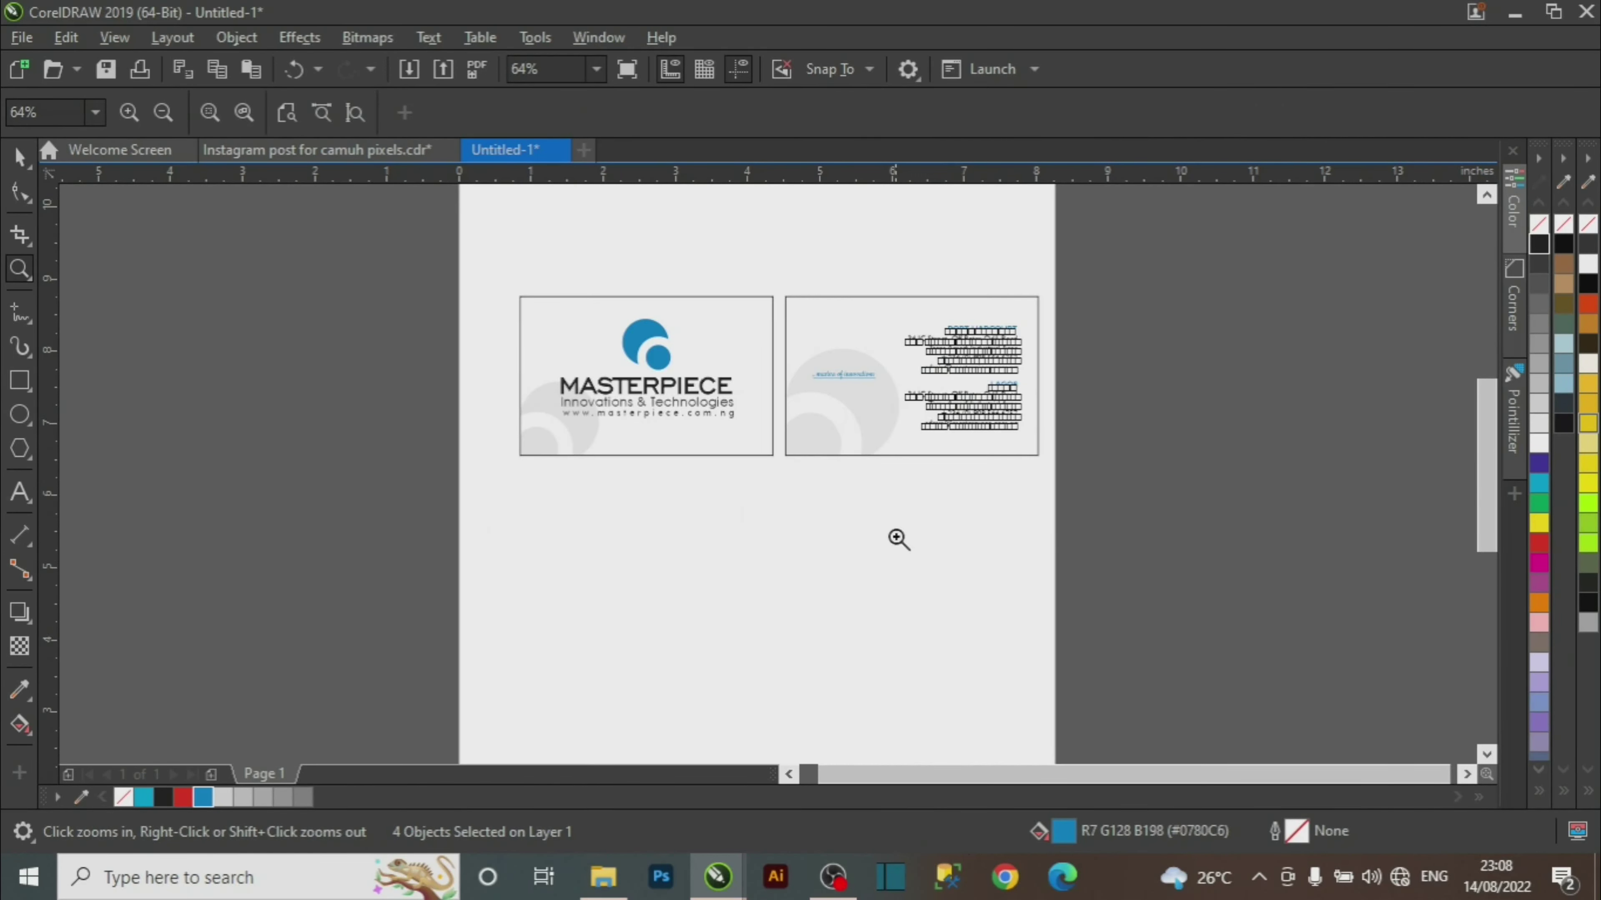
{"action": "key", "text": "space"}
{"action": "left_click_drag", "start_coordinate": [454, 298], "coordinate": [1107, 543]}
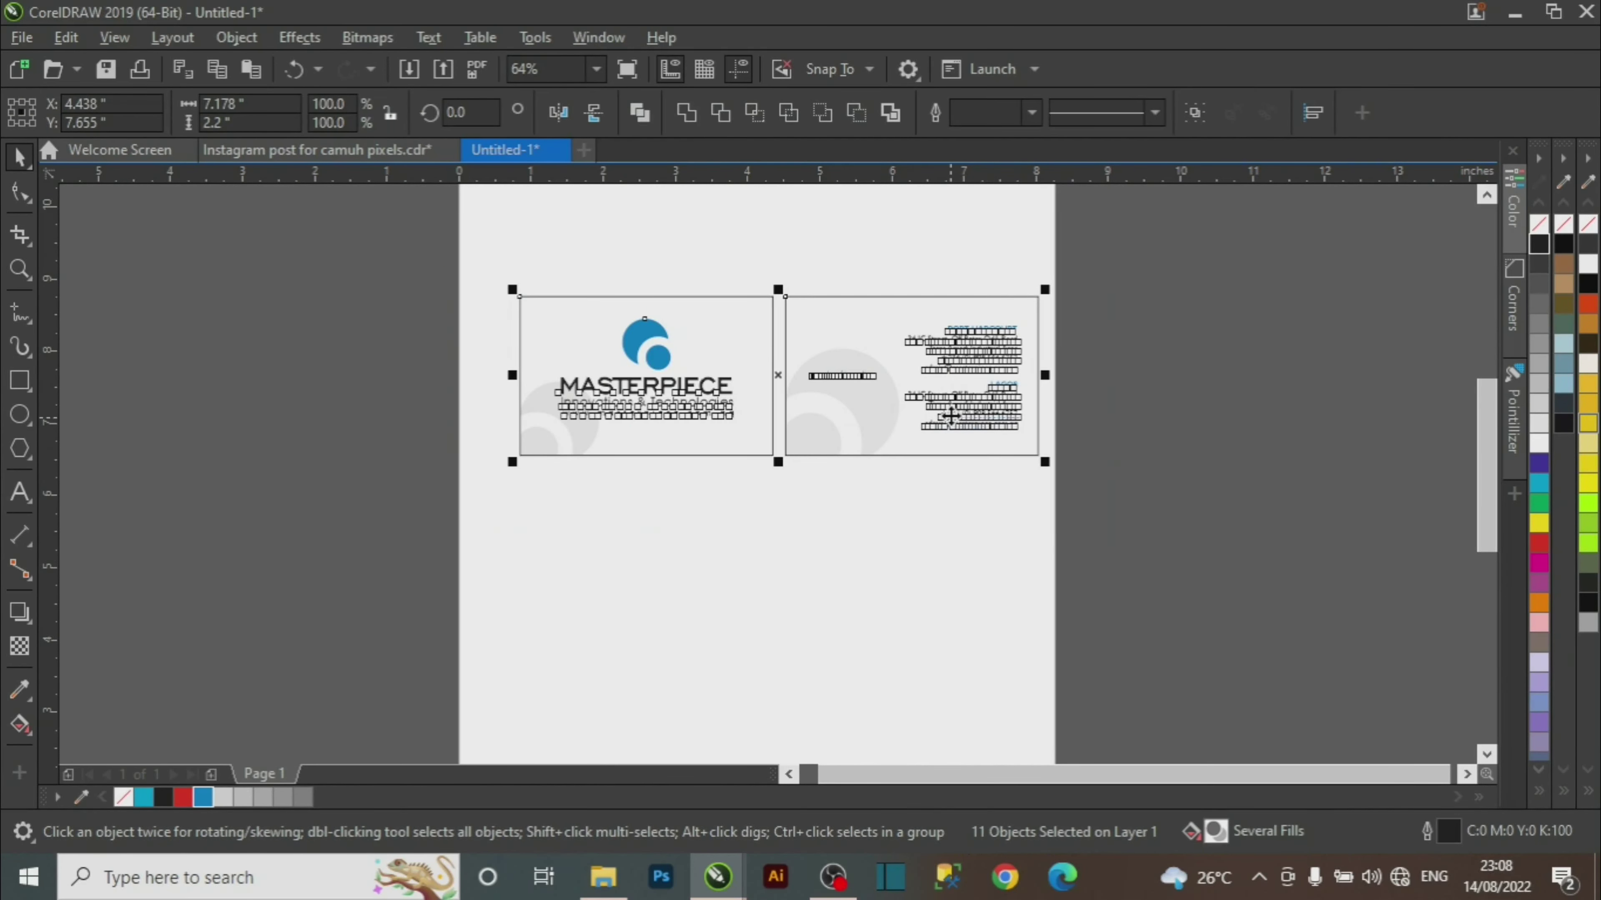
{"action": "left_click_drag", "start_coordinate": [955, 433], "coordinate": [932, 437]}
{"action": "left_click", "coordinate": [929, 567]}
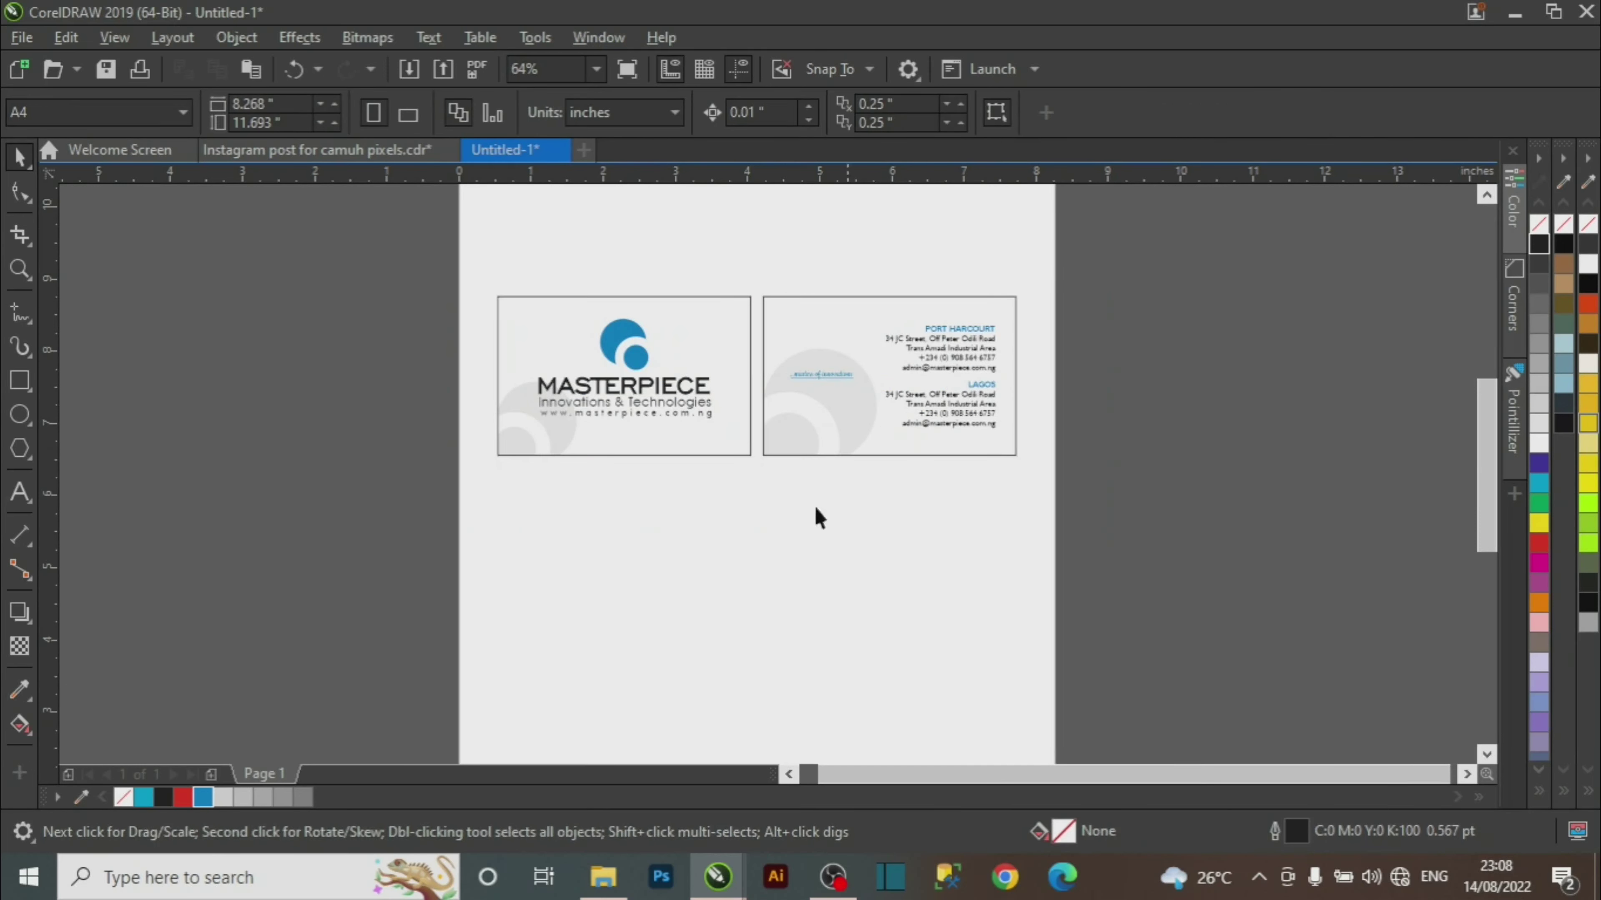
{"action": "key", "text": "z"}
{"action": "left_click_drag", "start_coordinate": [438, 268], "coordinate": [1114, 507]}
{"action": "key", "text": "space"}
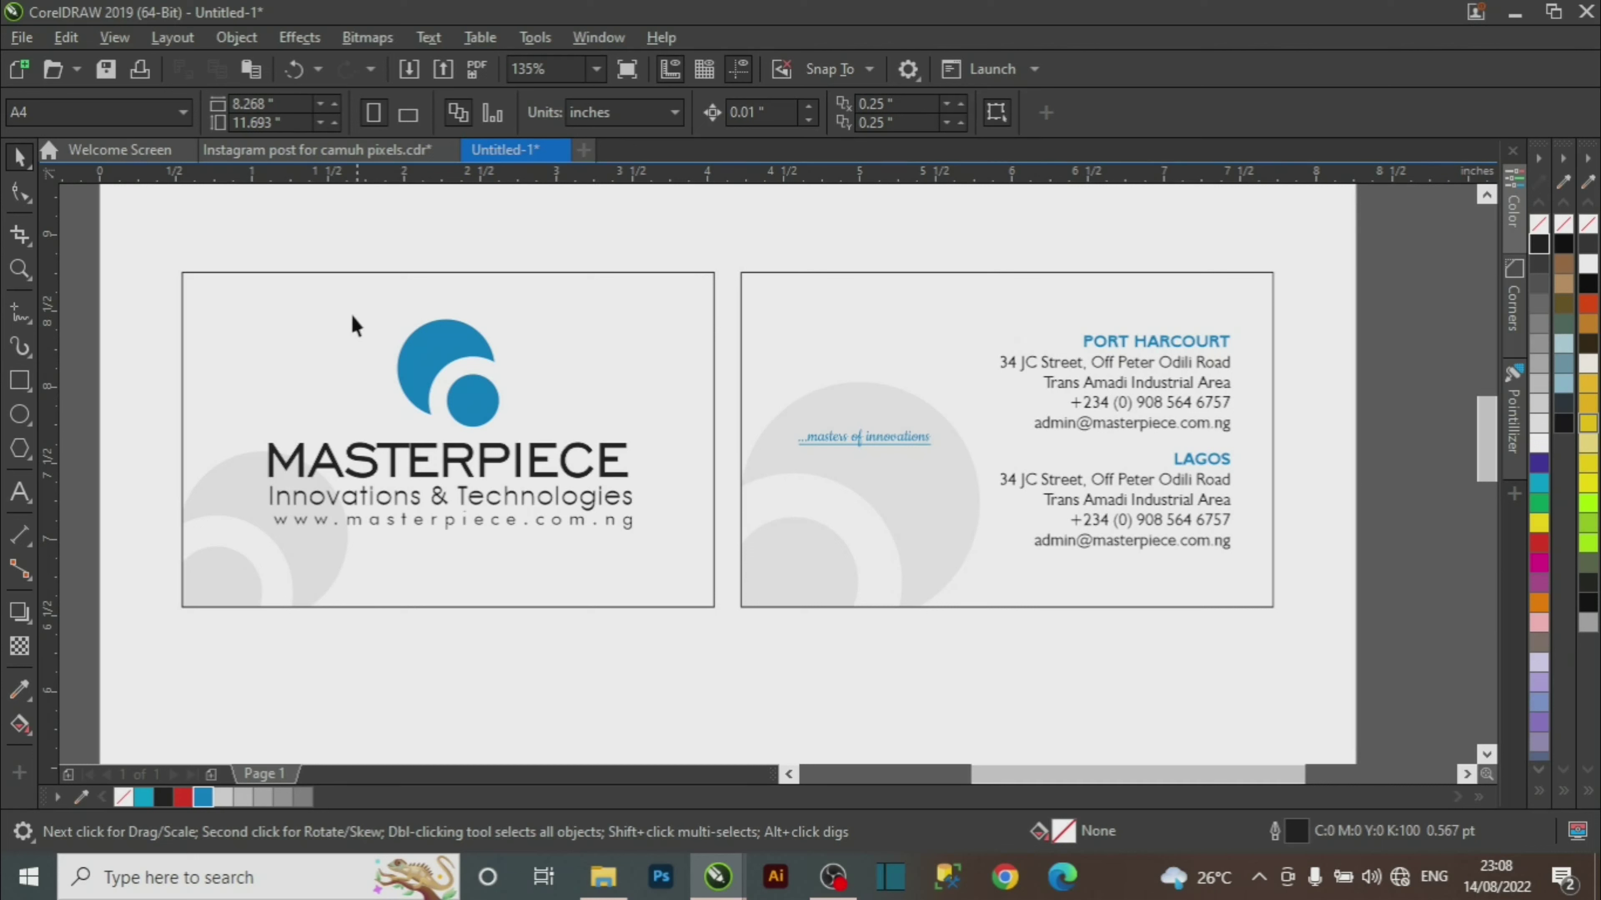
{"action": "left_click", "coordinate": [340, 303]}
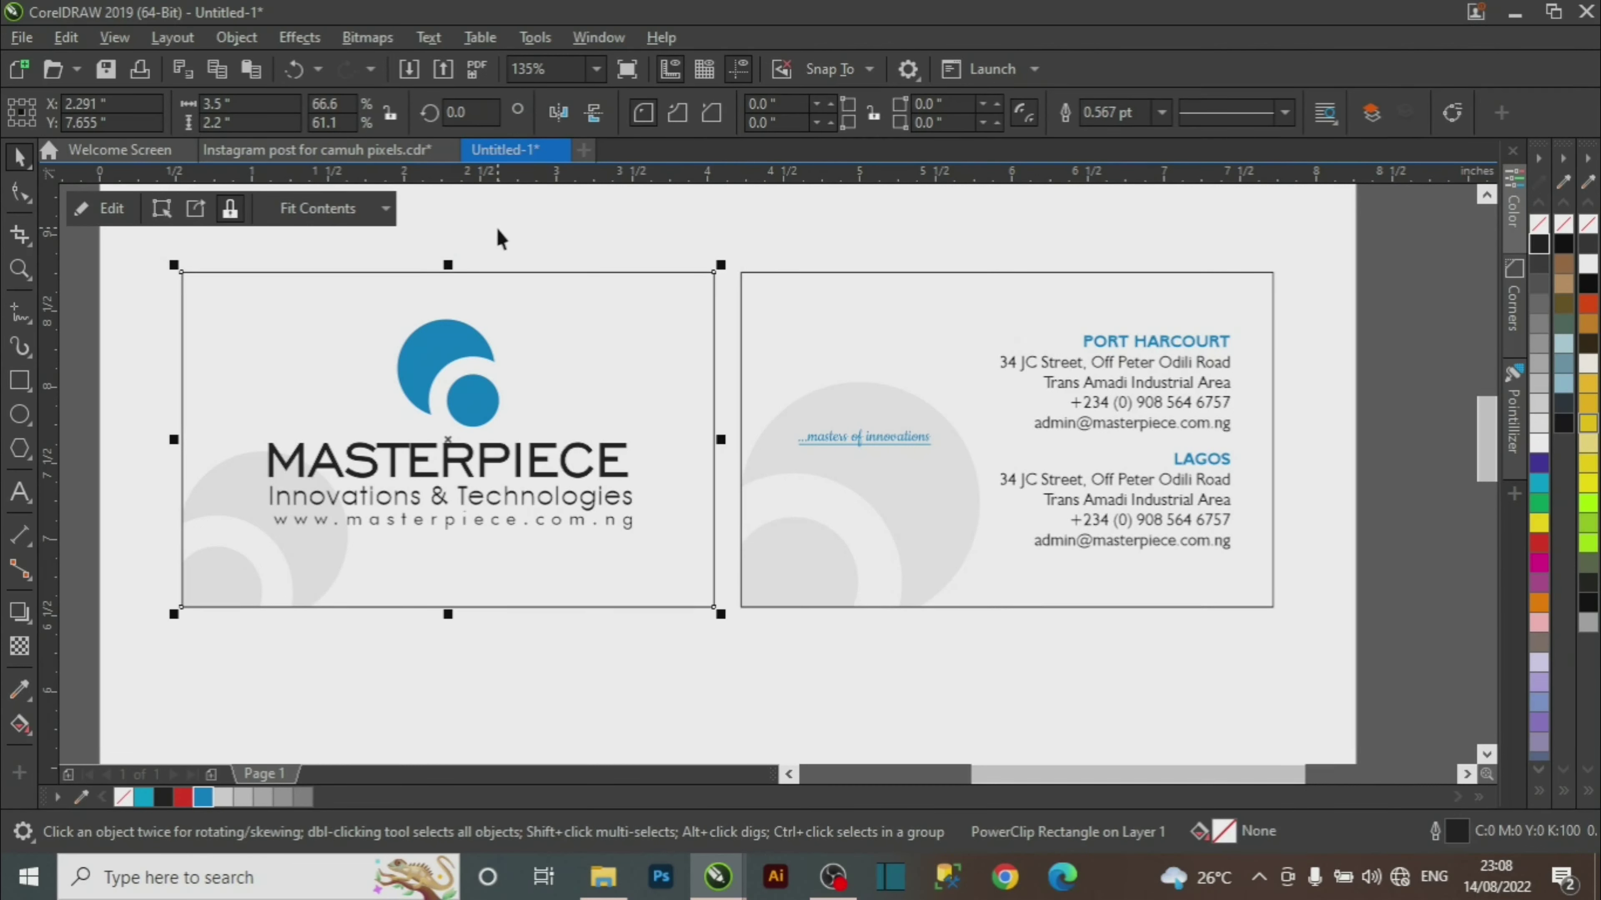
{"action": "left_click", "coordinate": [512, 227]}
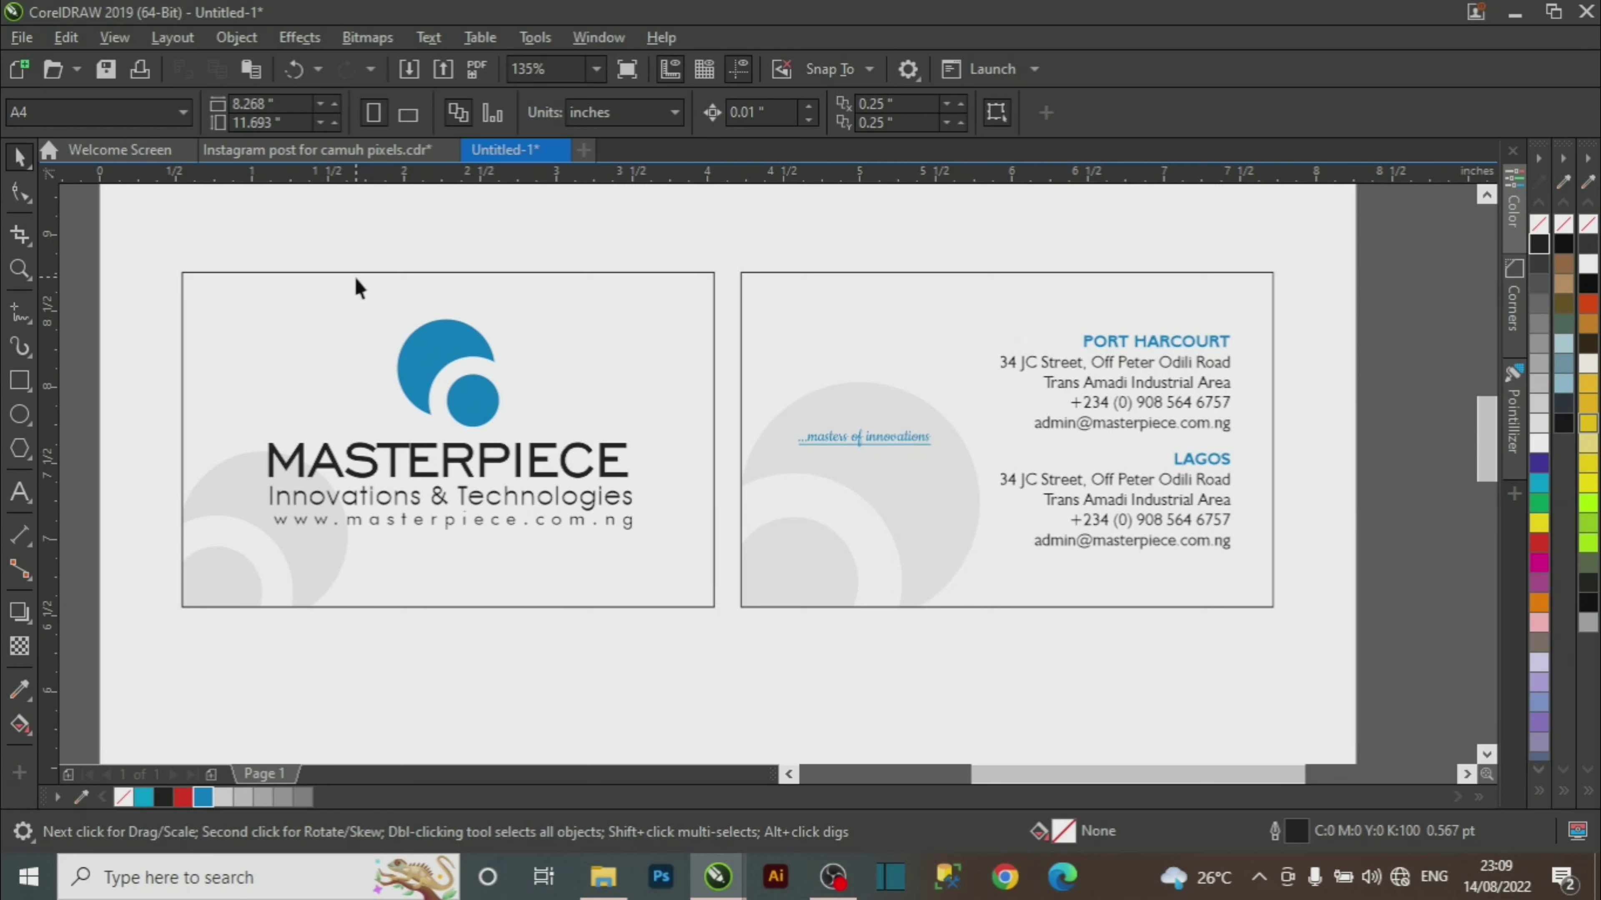
{"action": "key", "text": "z"}
{"action": "key", "text": "space"}
{"action": "left_click_drag", "start_coordinate": [439, 178], "coordinate": [486, 296]}
{"action": "key", "text": "F2"}
{"action": "left_click_drag", "start_coordinate": [374, 251], "coordinate": [573, 335]}
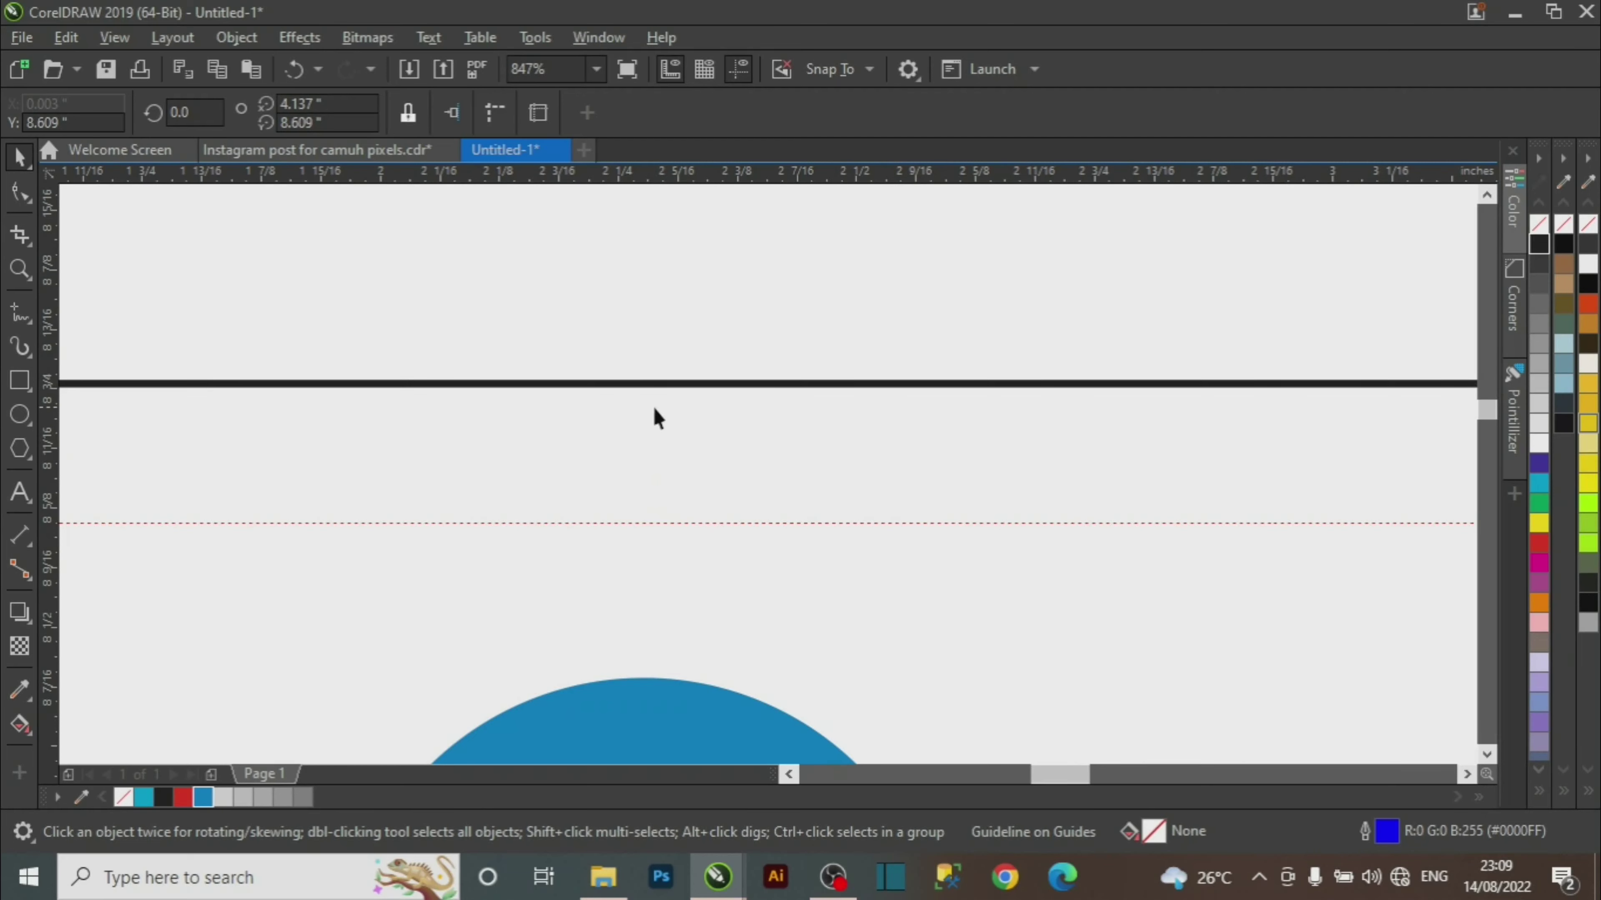
{"action": "key", "text": "z"}
{"action": "key", "text": "F3"}
{"action": "key", "text": "space"}
{"action": "key", "text": "Escape"}
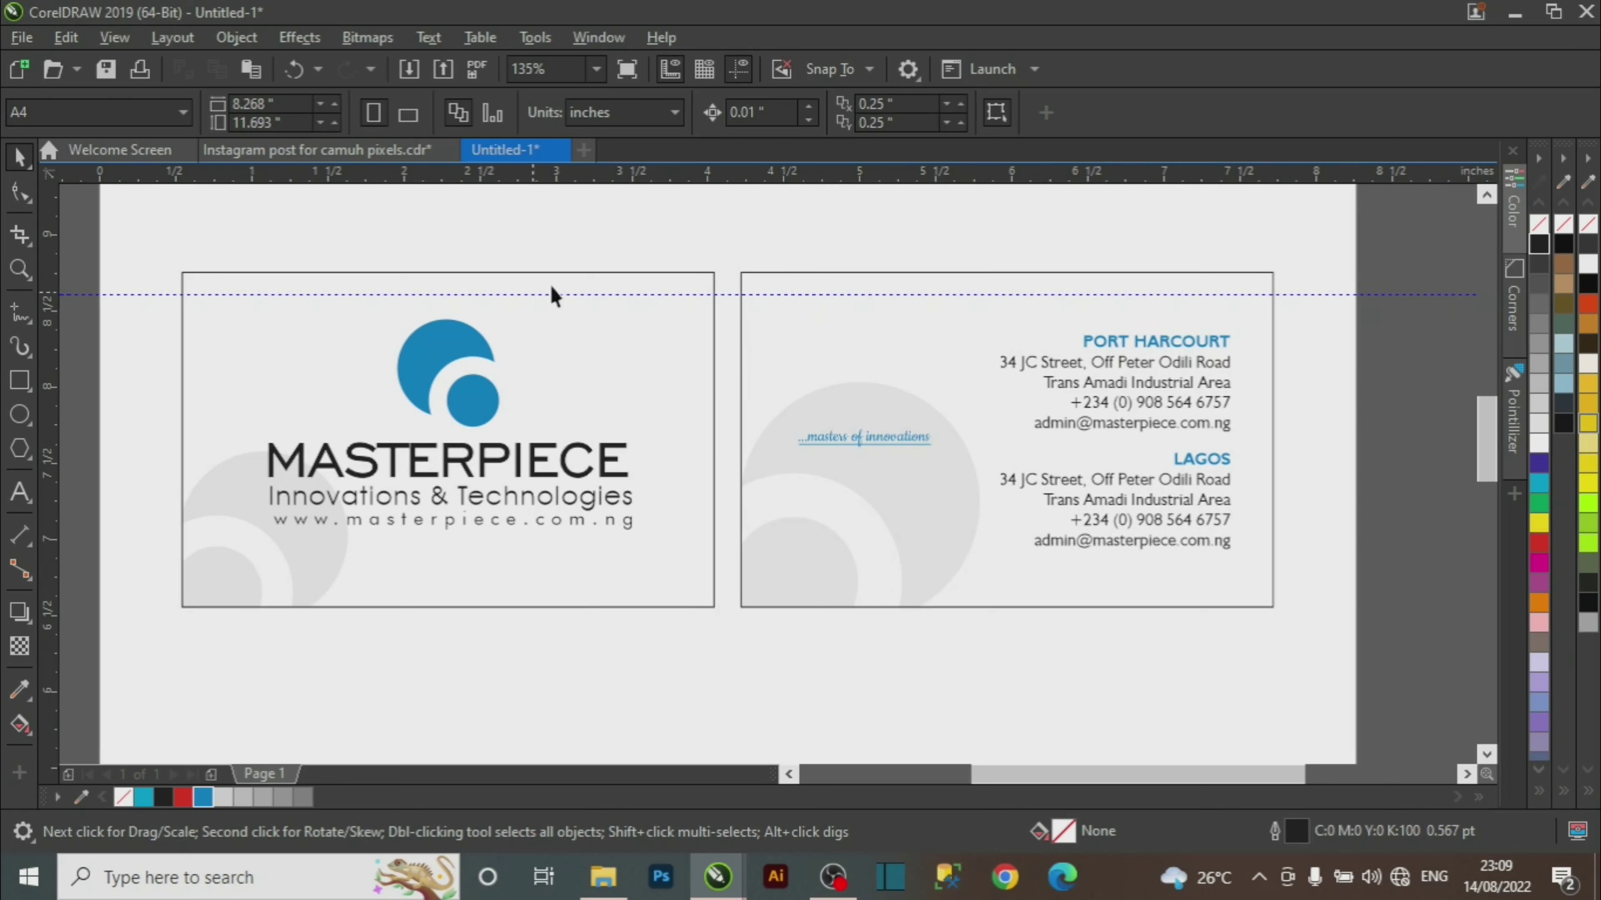
Switch document units to centimeters and draw a 0.3 x 0.3 cm square.
{"action": "left_click", "coordinate": [676, 112]}
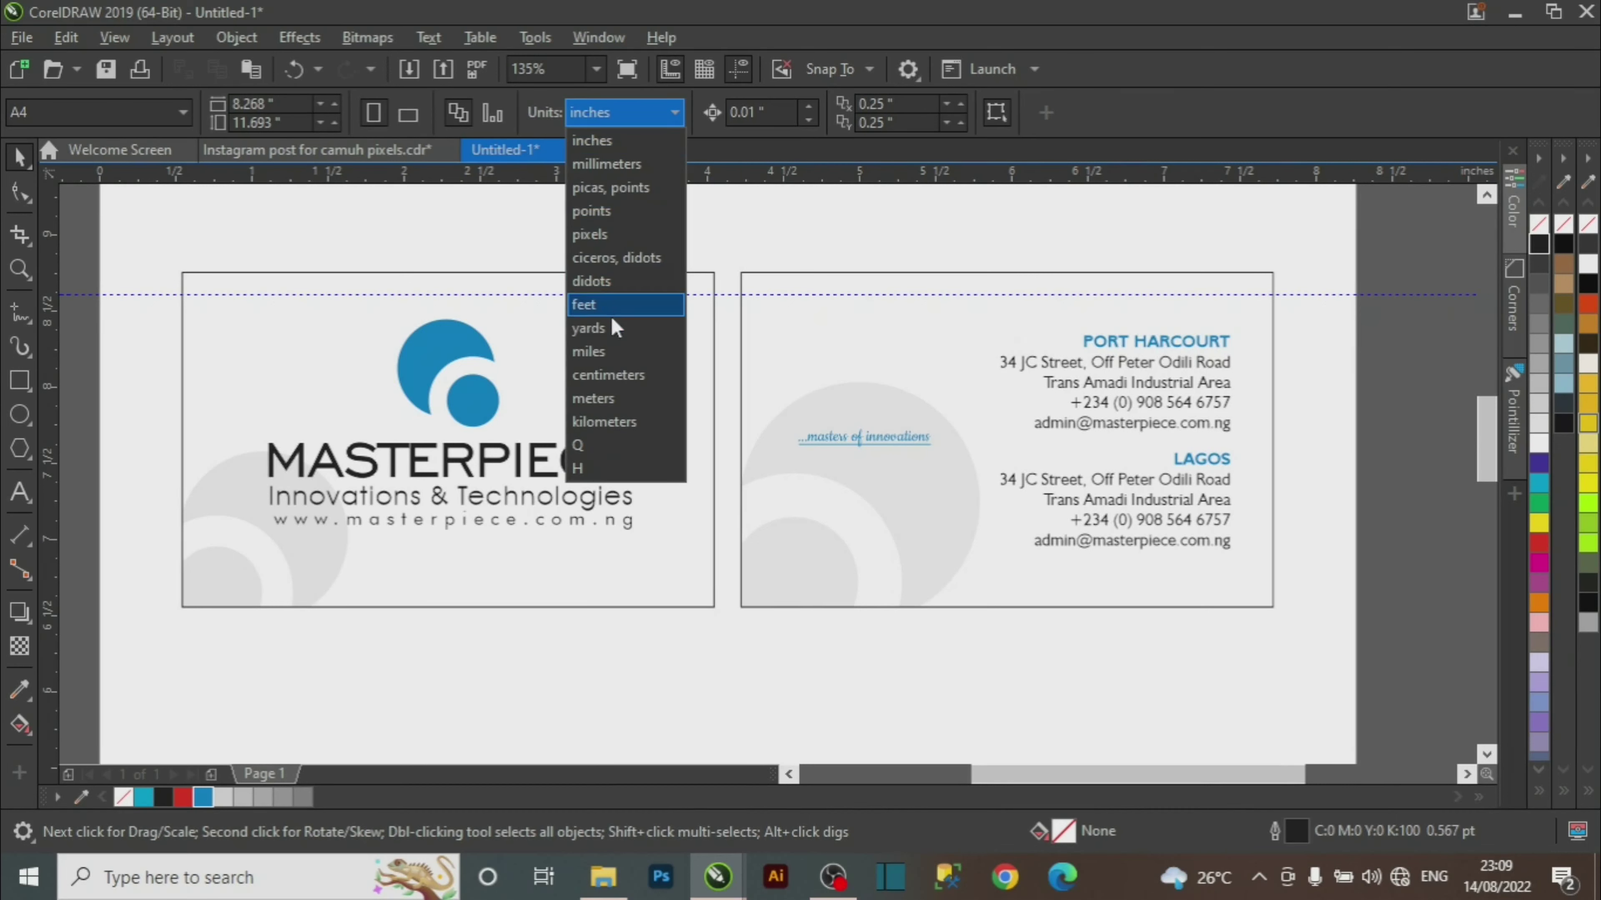
{"action": "left_click", "coordinate": [624, 374]}
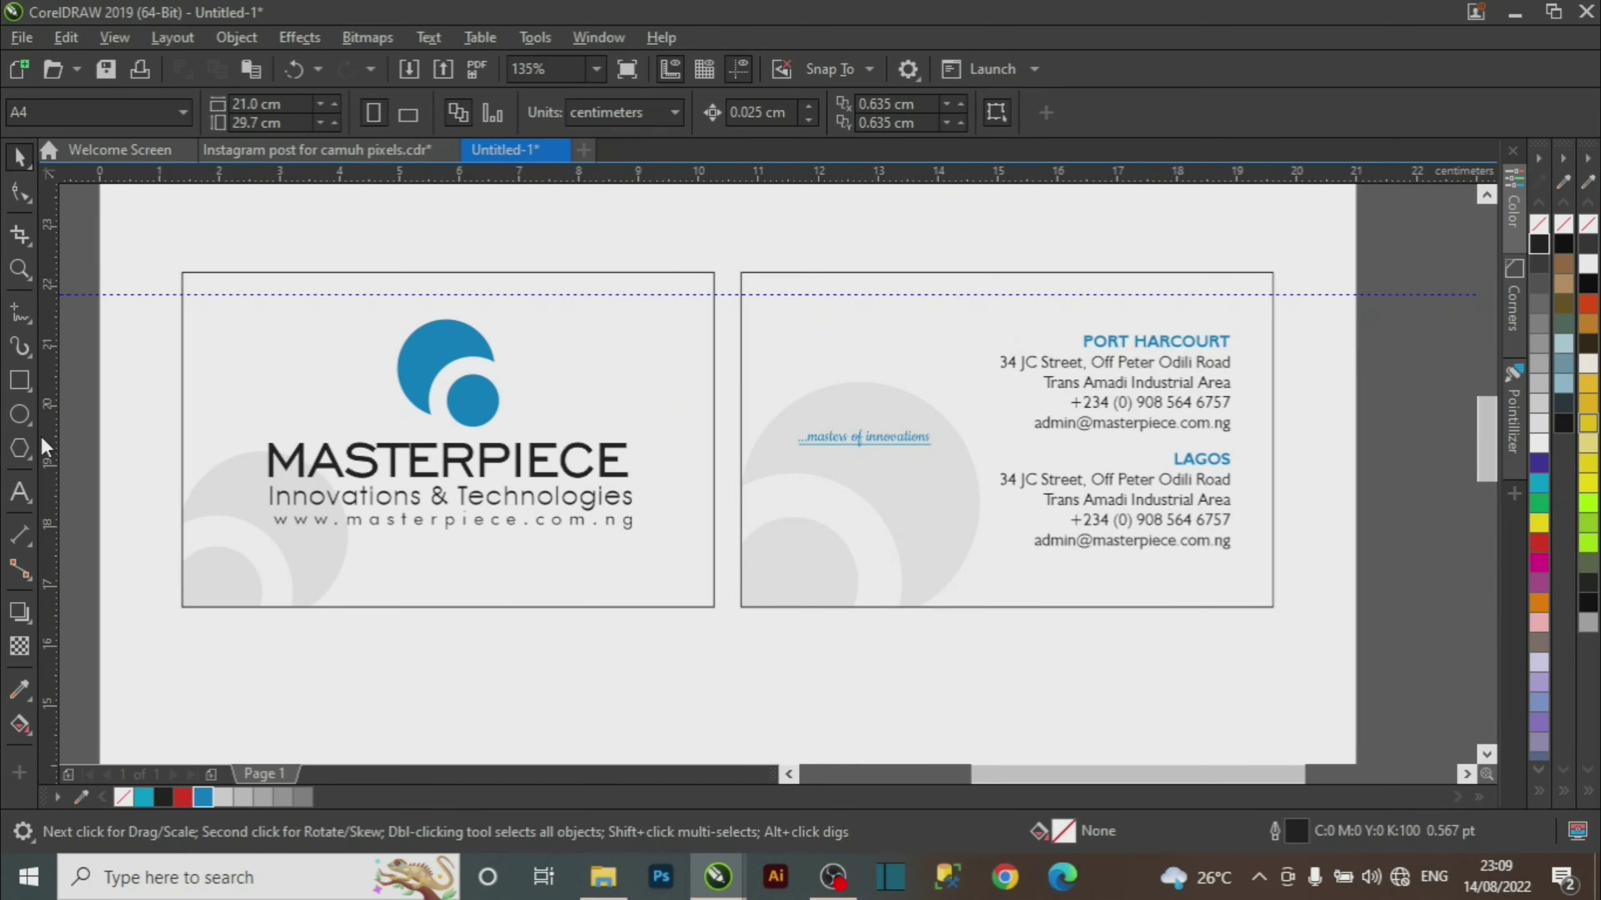
{"action": "left_click", "coordinate": [18, 379]}
{"action": "left_click_drag", "start_coordinate": [287, 224], "coordinate": [311, 272]}
{"action": "left_click", "coordinate": [19, 157]}
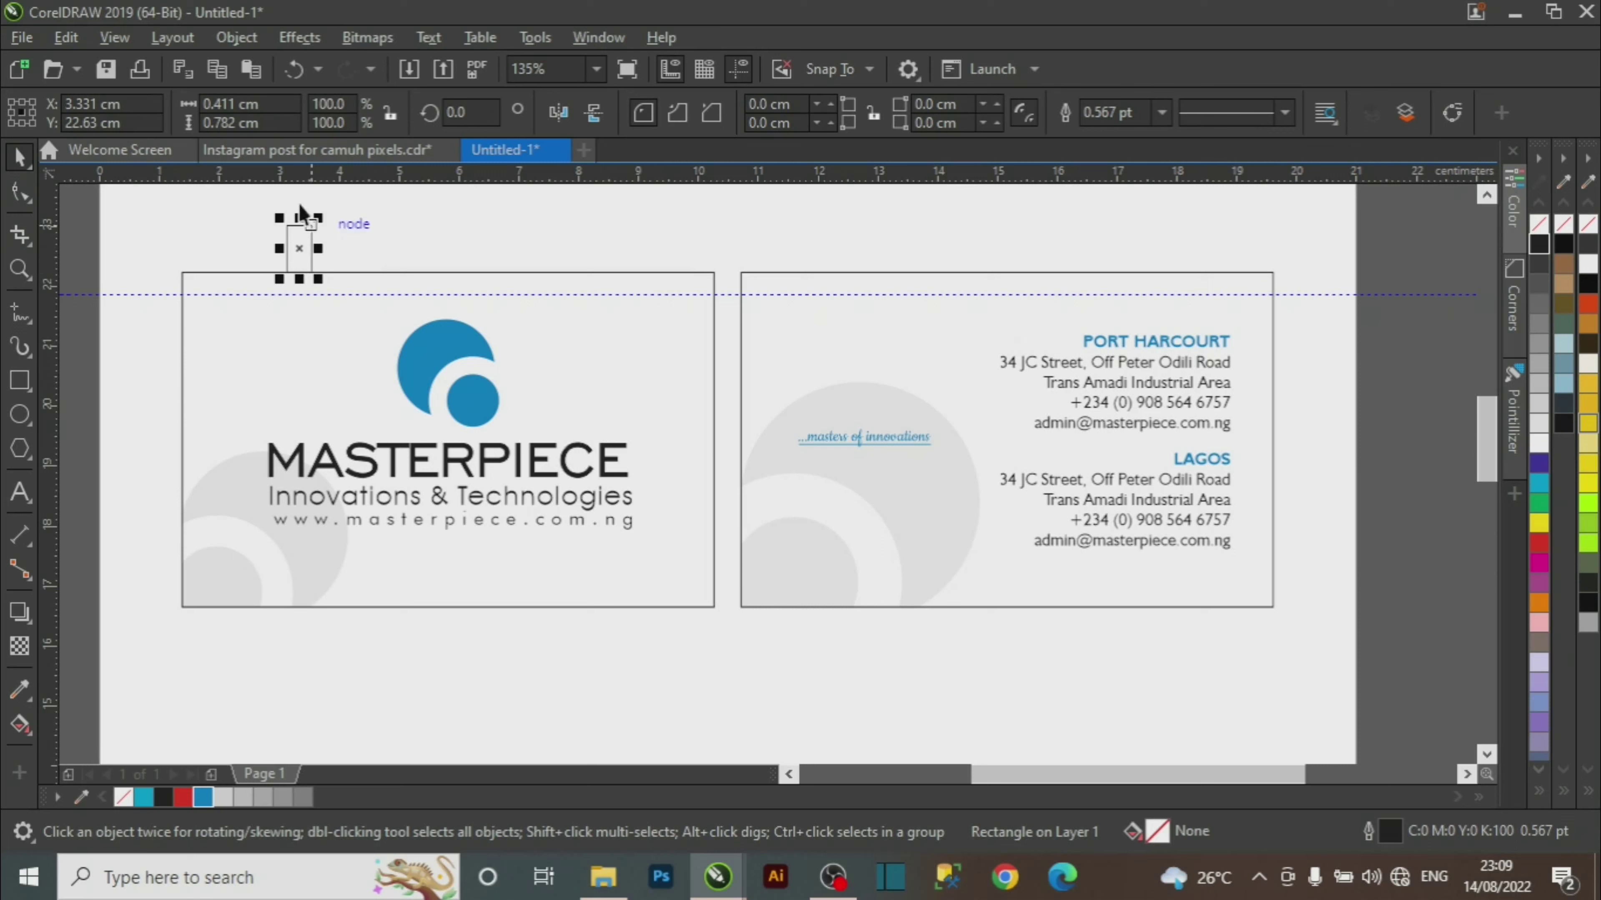
{"action": "left_click", "coordinate": [387, 214]}
{"action": "left_click", "coordinate": [296, 249]}
{"action": "key", "text": "BackSpace"}
{"action": "key", "text": "BackSpace"}
{"action": "key", "text": "BackSpace"}
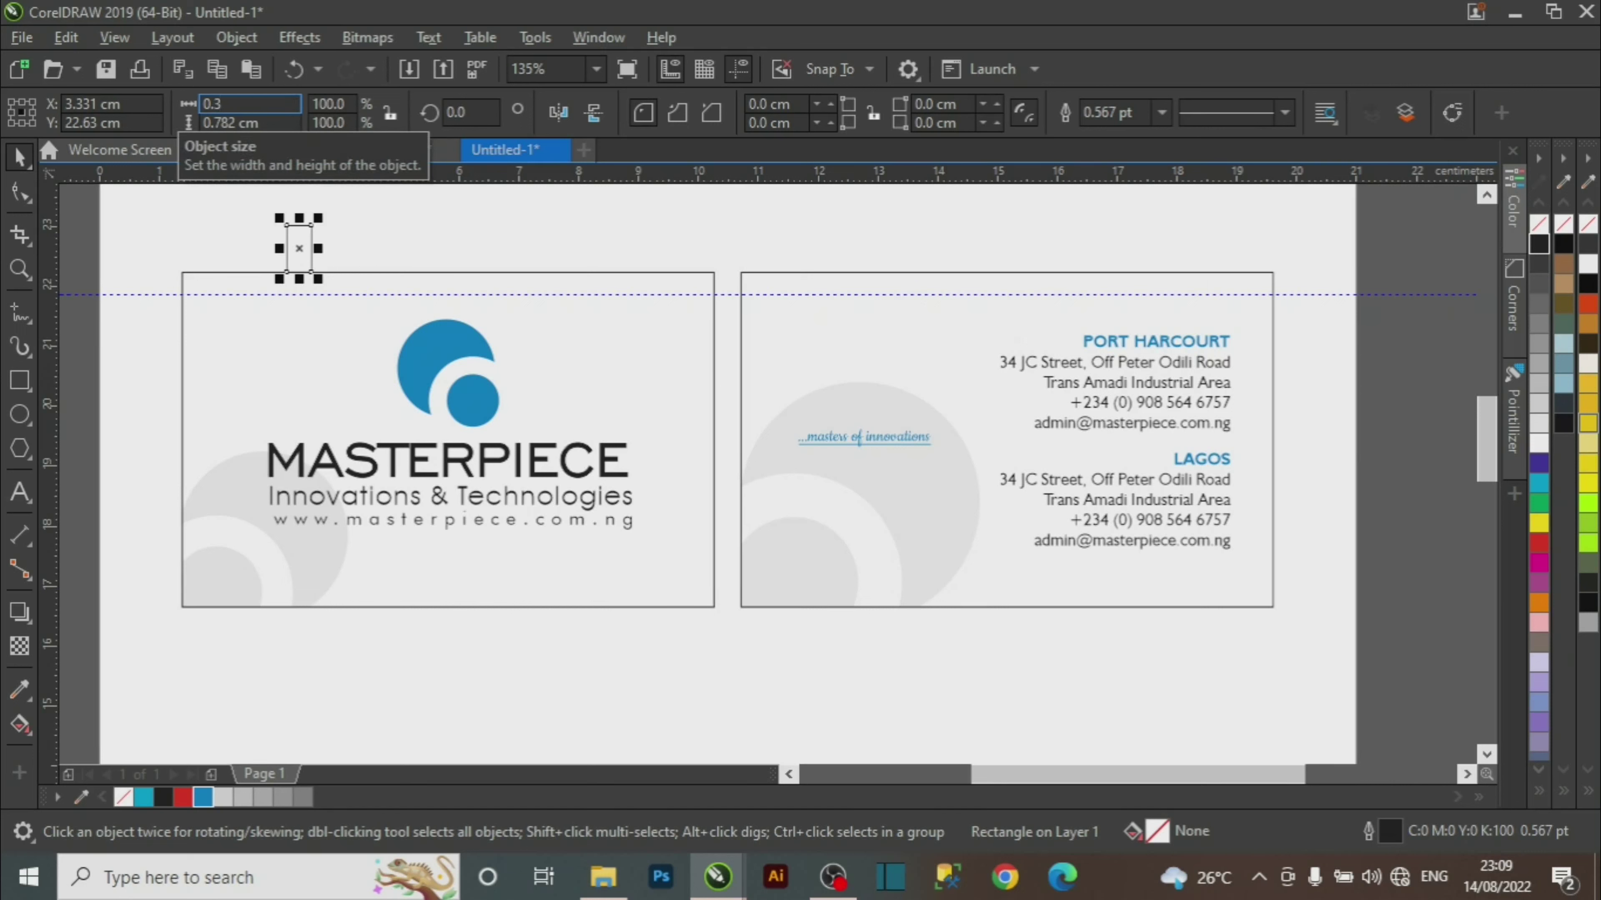
{"action": "key", "text": "Tab"}
{"action": "type", "text": "0.3"}
{"action": "key", "text": "Return"}
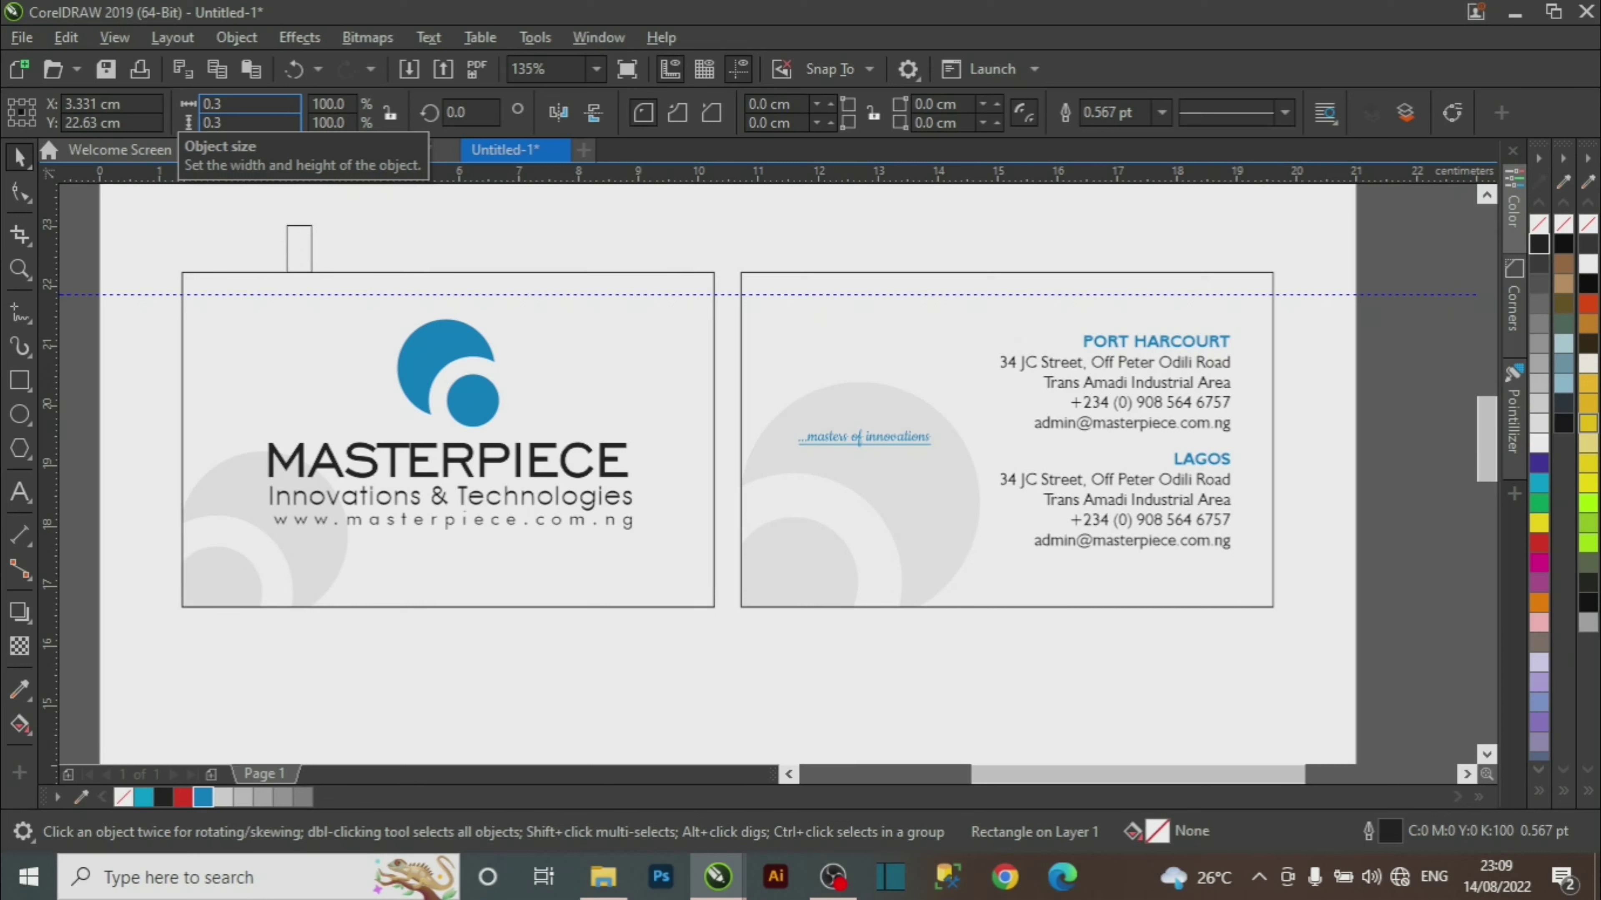
Align the square to the left card's top-left corner.
{"action": "left_click", "coordinate": [330, 346], "text": "shift"}
{"action": "left_click", "coordinate": [321, 242]}
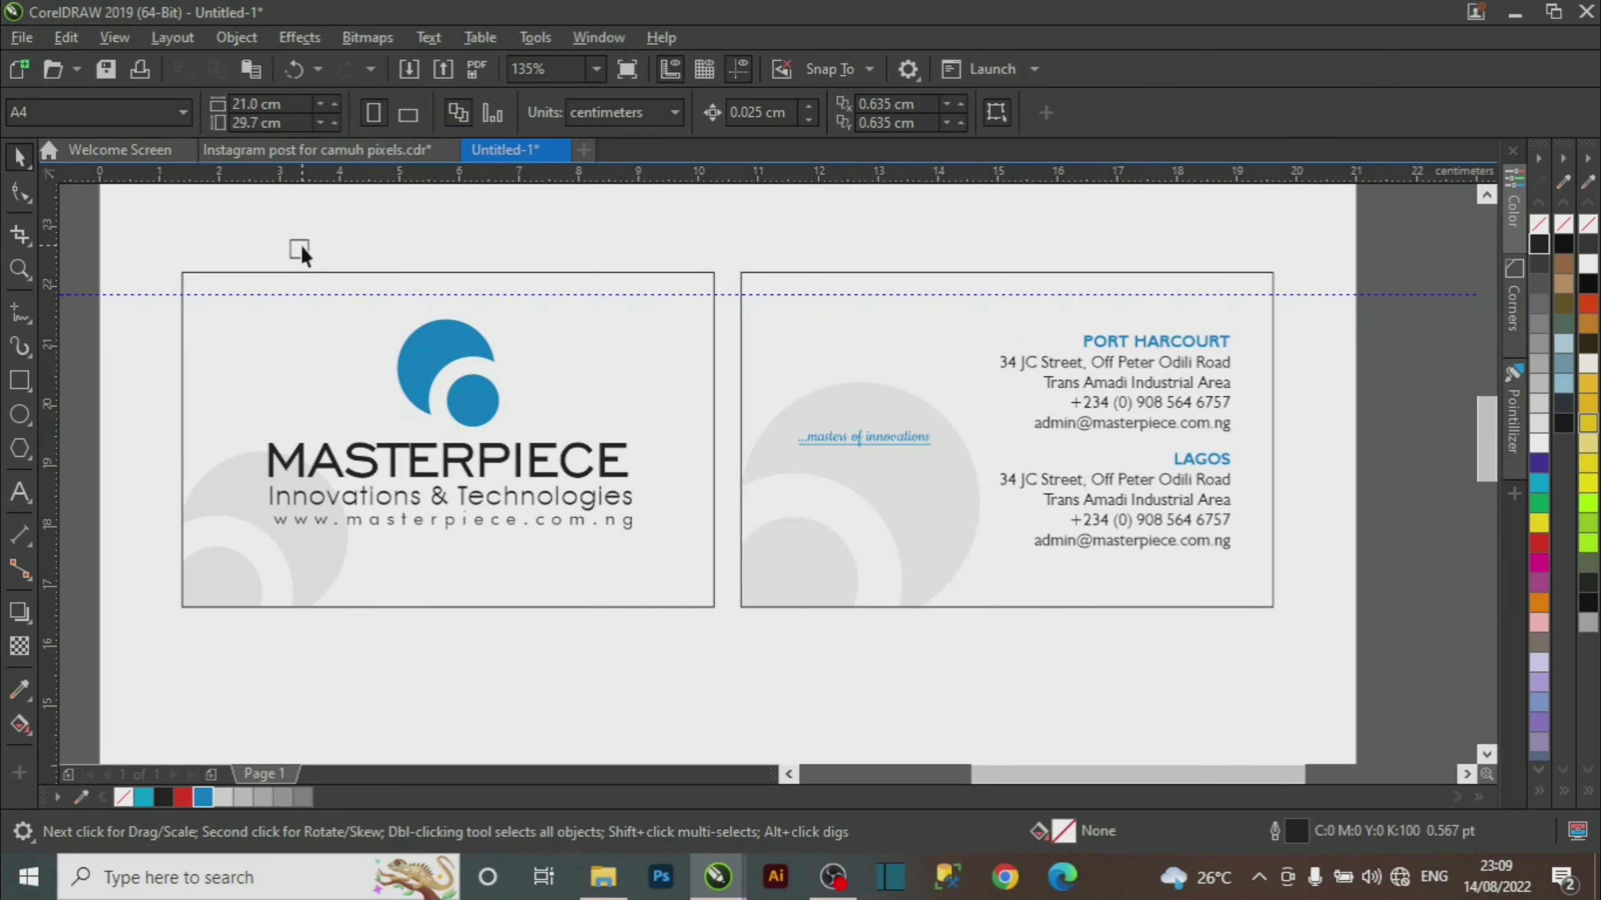
{"action": "left_click", "coordinate": [302, 247]}
{"action": "left_click", "coordinate": [309, 324], "text": "shift"}
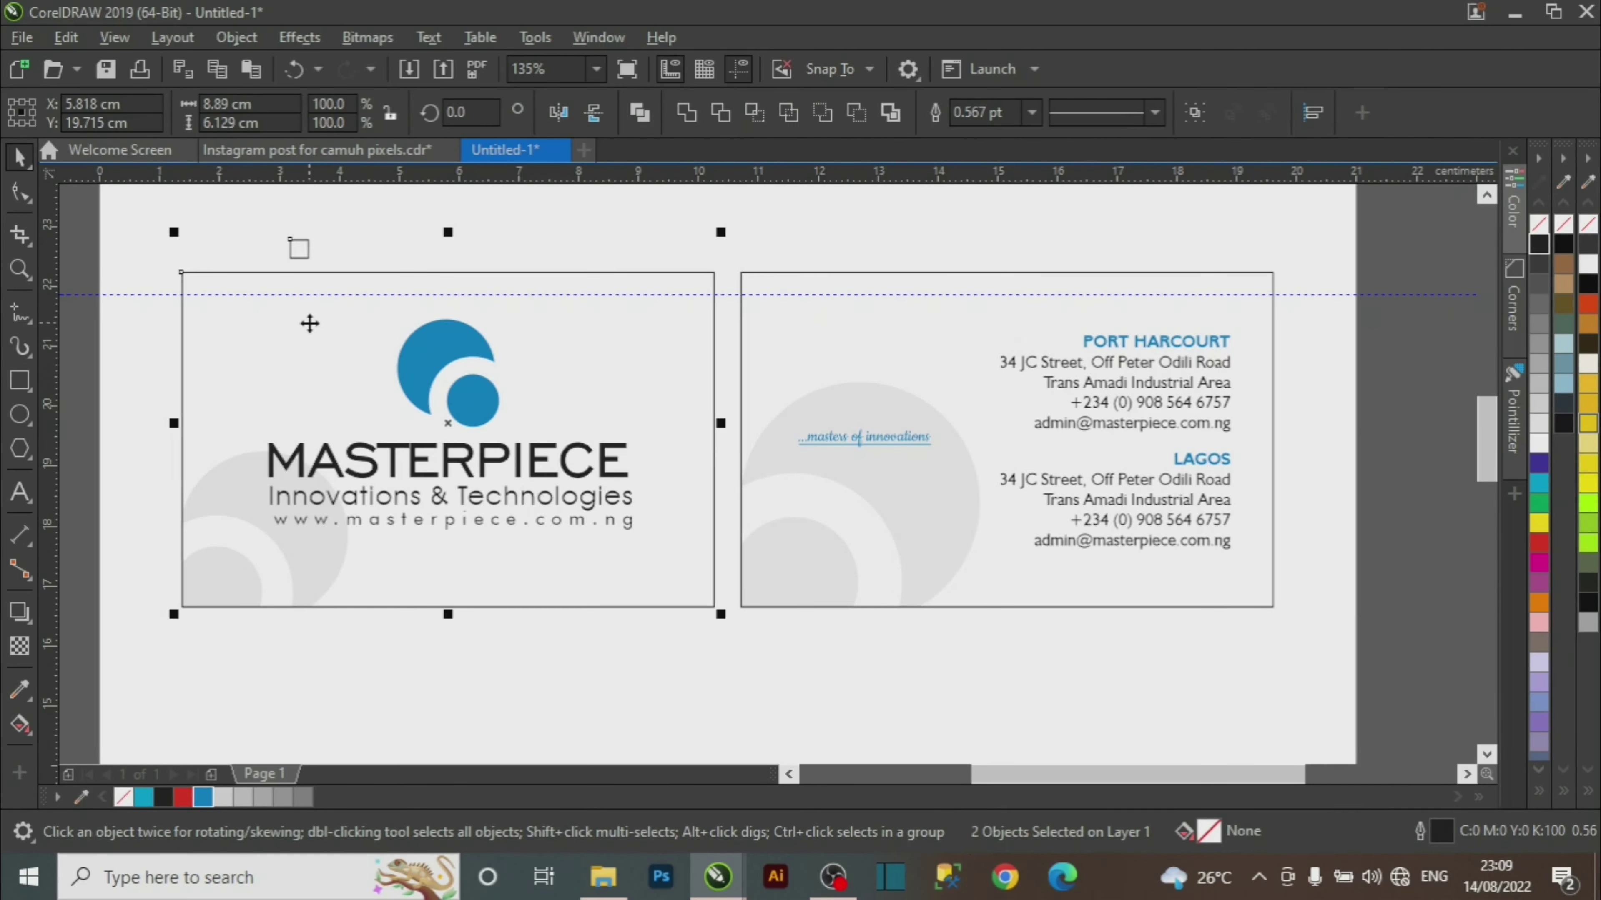
{"action": "key", "text": "l"}
{"action": "key", "text": "t"}
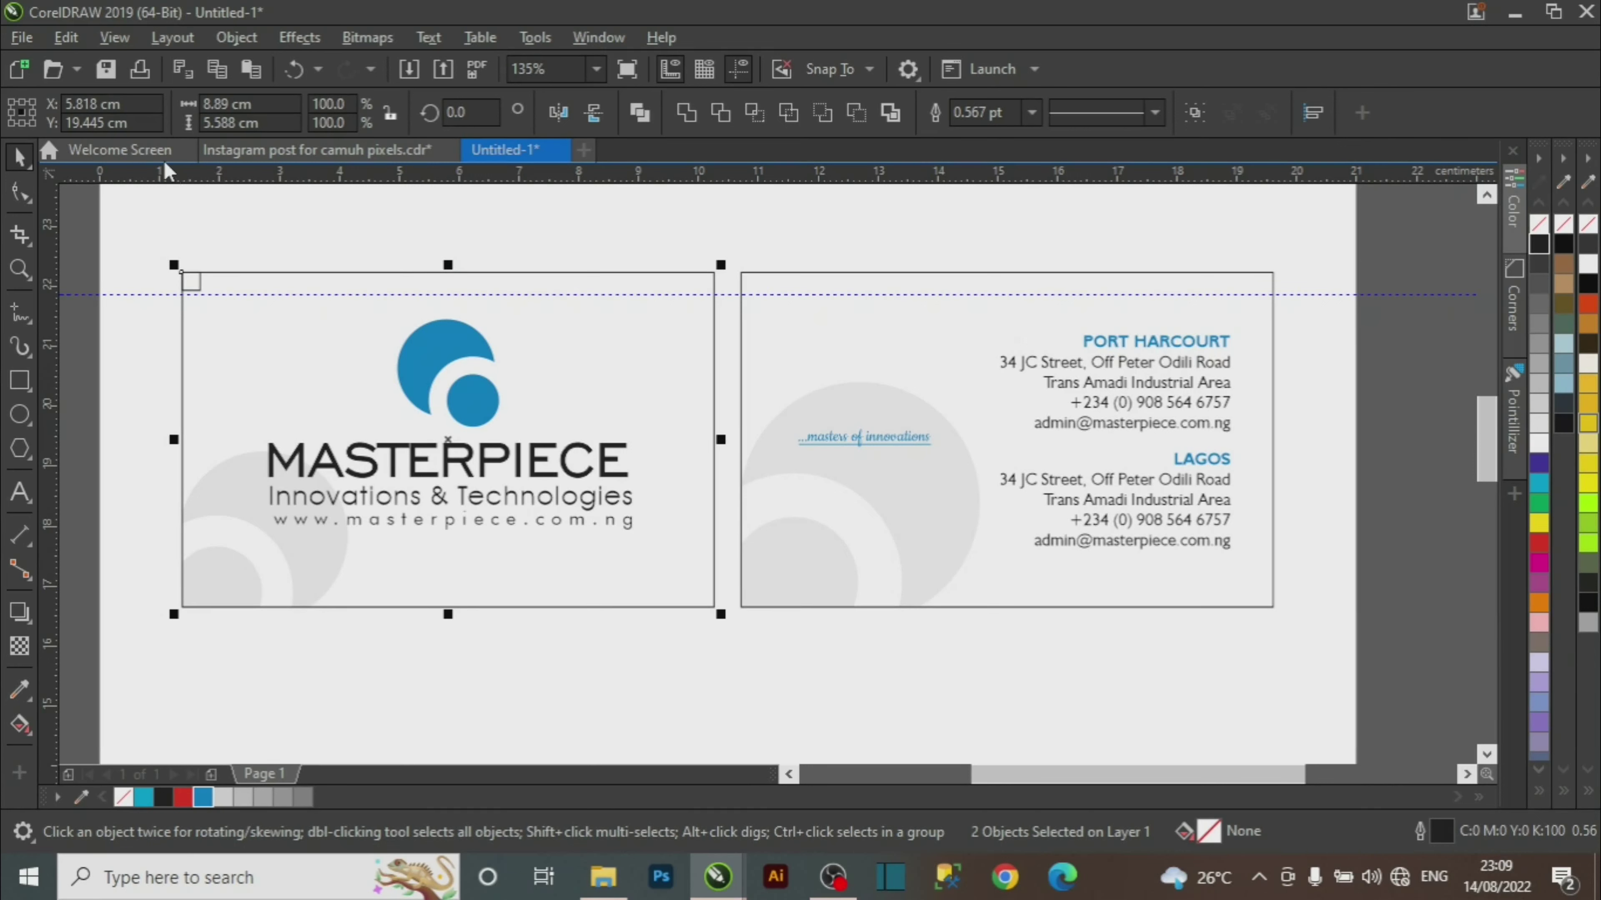
{"action": "key", "text": "z"}
{"action": "left_click_drag", "start_coordinate": [163, 248], "coordinate": [226, 339]}
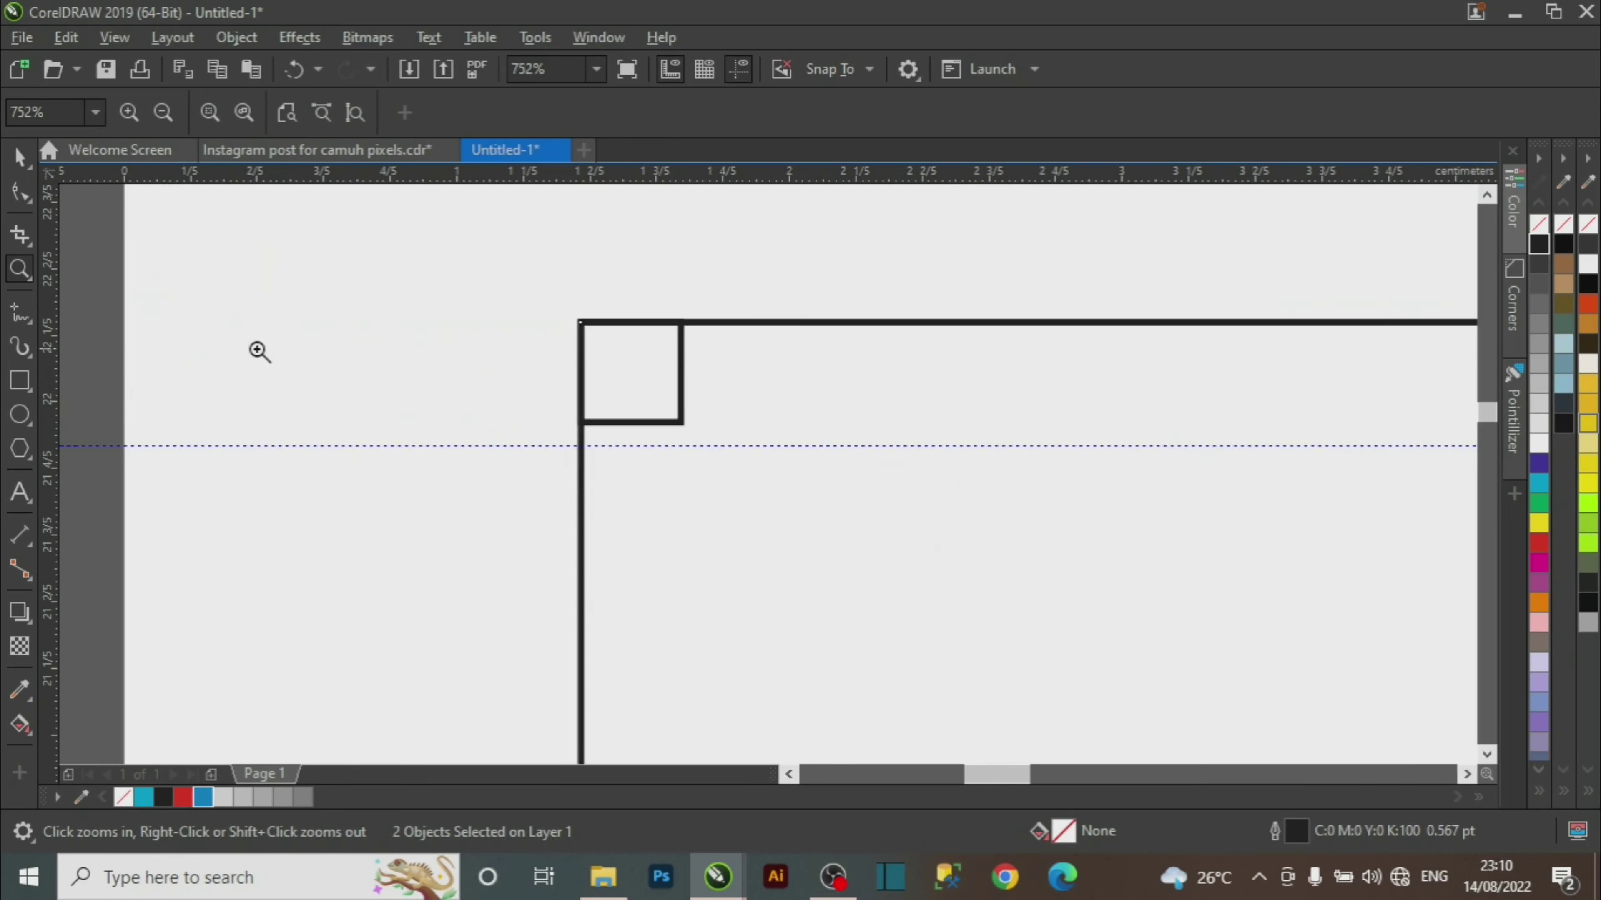
{"action": "key", "text": "space"}
Place horizontal and vertical guides along the square's bottom and right edges.
{"action": "left_click", "coordinate": [687, 291]}
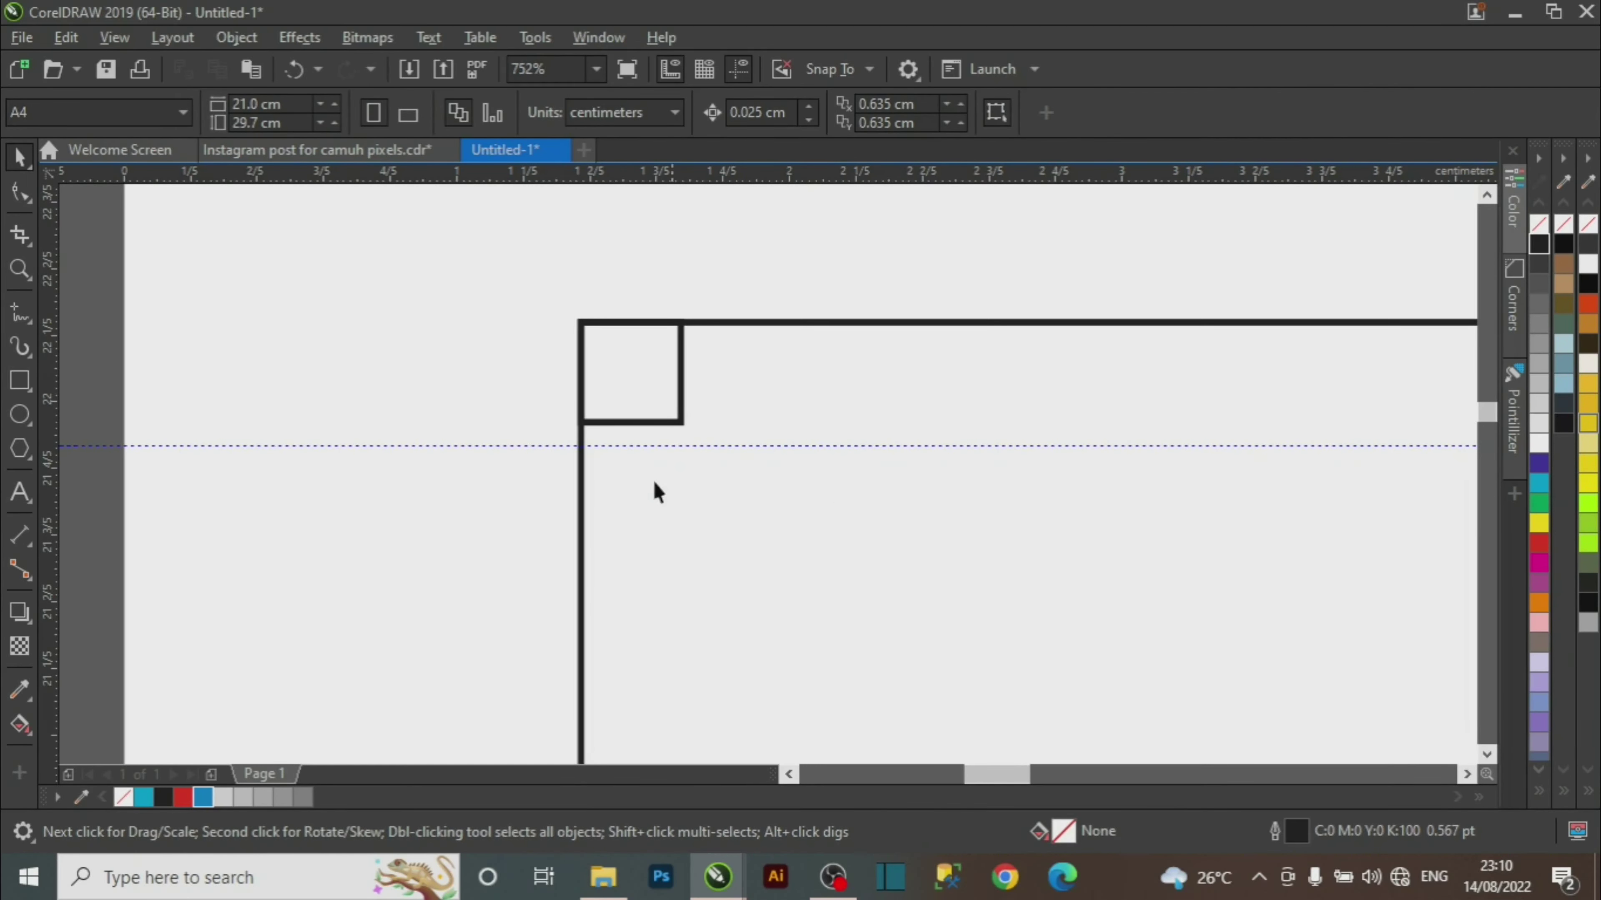
{"action": "left_click_drag", "start_coordinate": [644, 446], "coordinate": [643, 421]}
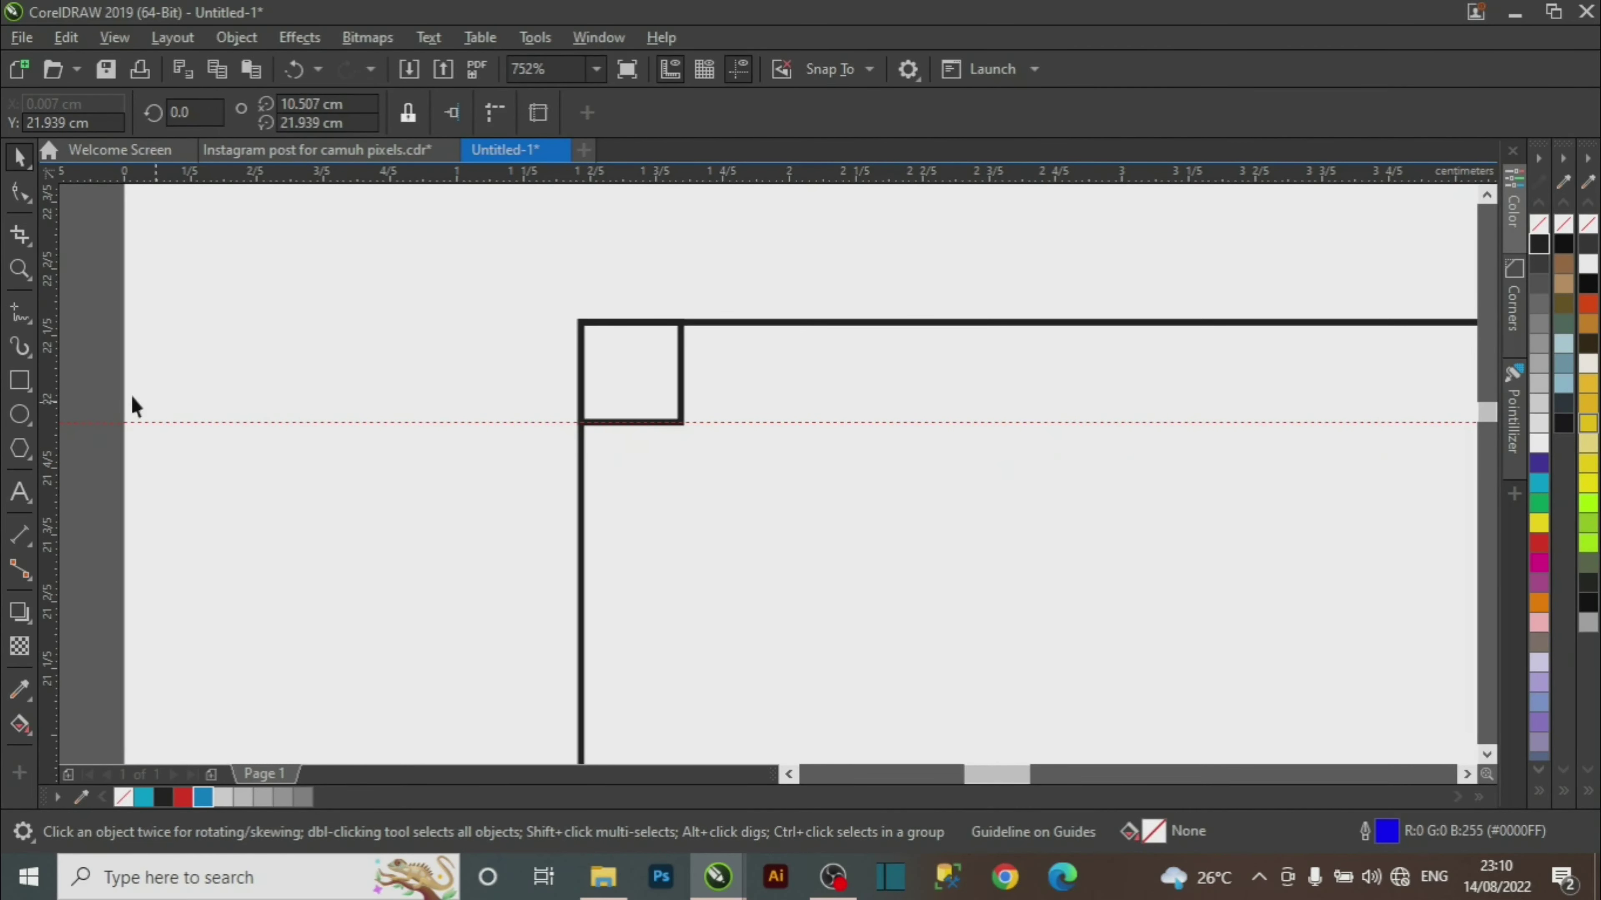
{"action": "left_click_drag", "start_coordinate": [54, 370], "coordinate": [680, 399]}
{"action": "left_click_drag", "start_coordinate": [680, 399], "coordinate": [680, 398]}
{"action": "left_click", "coordinate": [342, 321]}
{"action": "key", "text": "z"}
{"action": "right_click", "coordinate": [637, 406]}
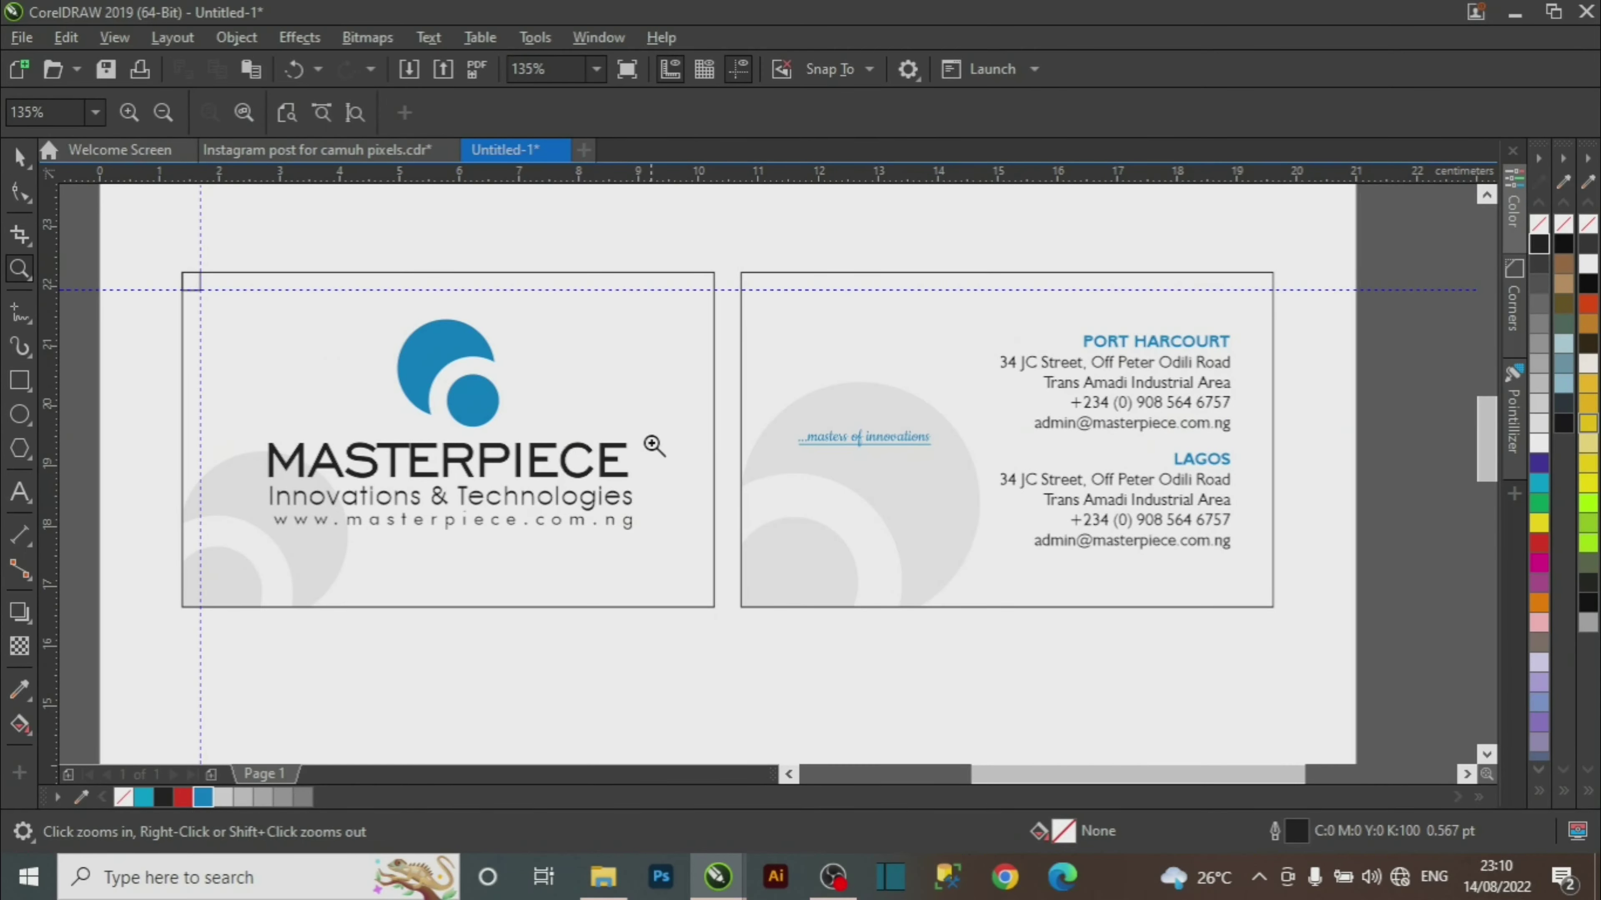
Align the small square to the left card's bottom-right corner.
{"action": "key", "text": "space"}
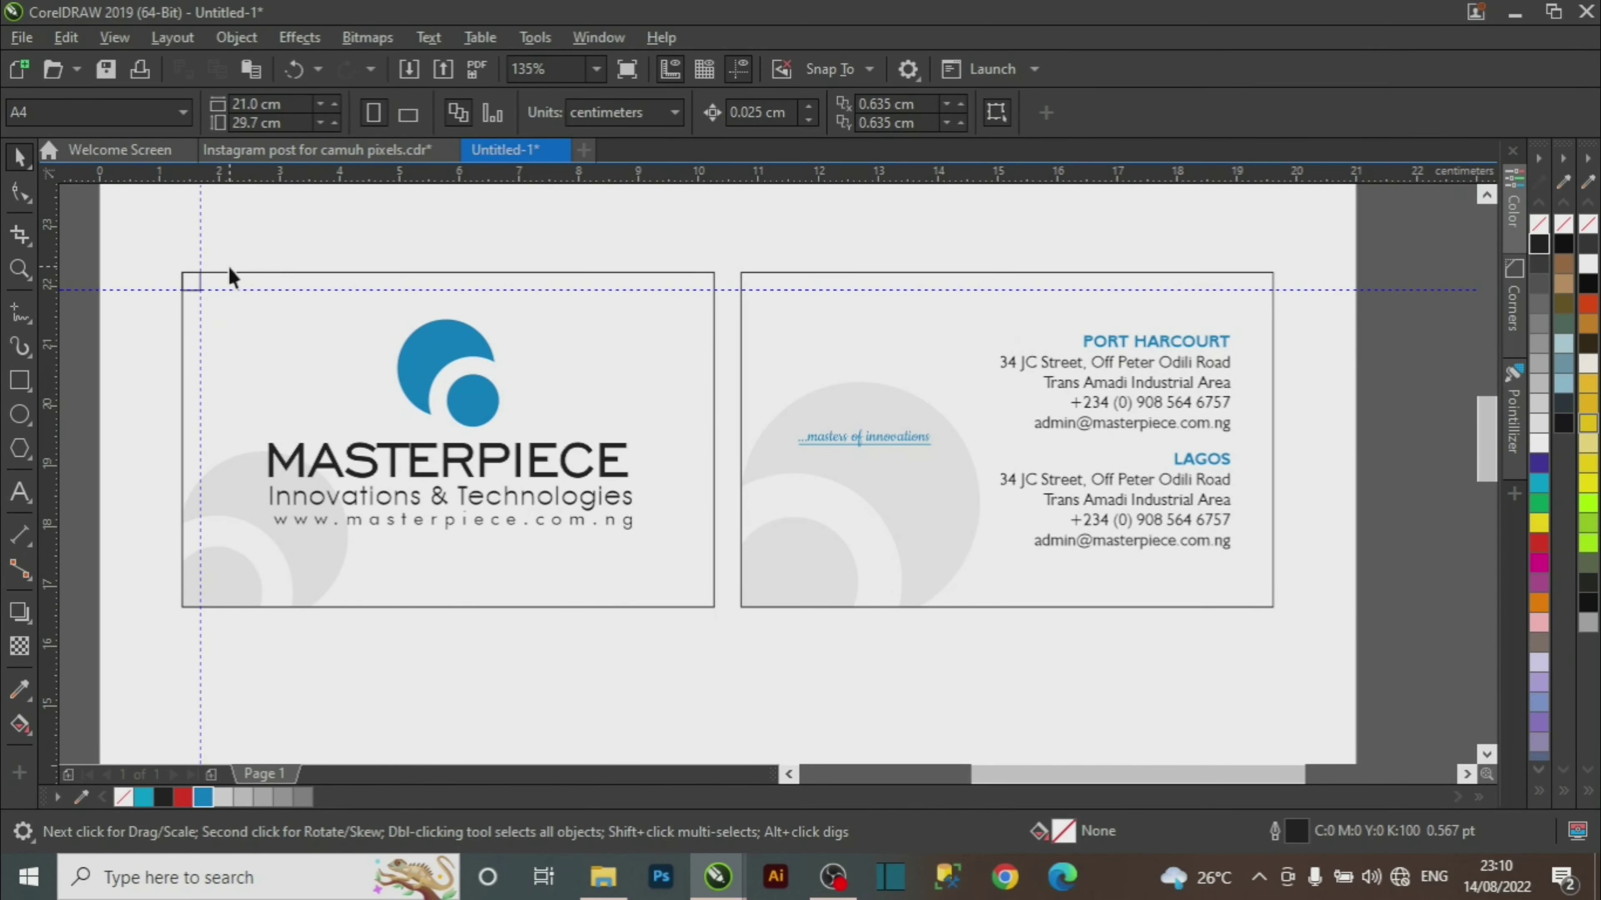
{"action": "left_click_drag", "start_coordinate": [157, 247], "coordinate": [255, 361]}
{"action": "left_click", "coordinate": [288, 379], "text": "shift"}
{"action": "left_click_drag", "start_coordinate": [245, 329], "coordinate": [247, 332]}
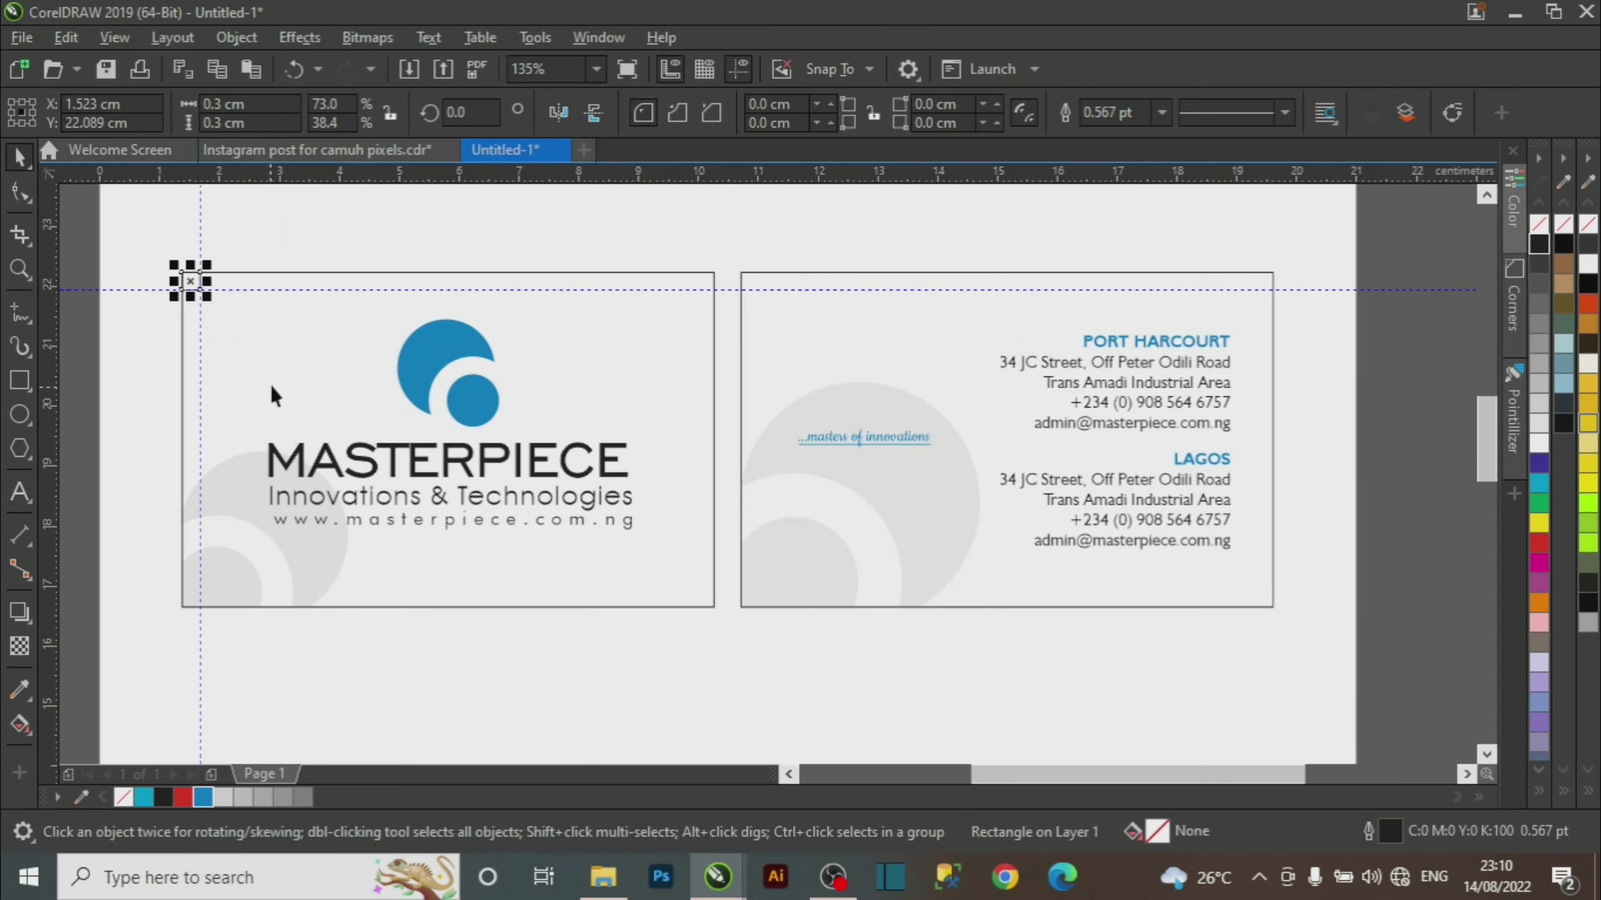
{"action": "left_click", "coordinate": [280, 363], "text": "shift"}
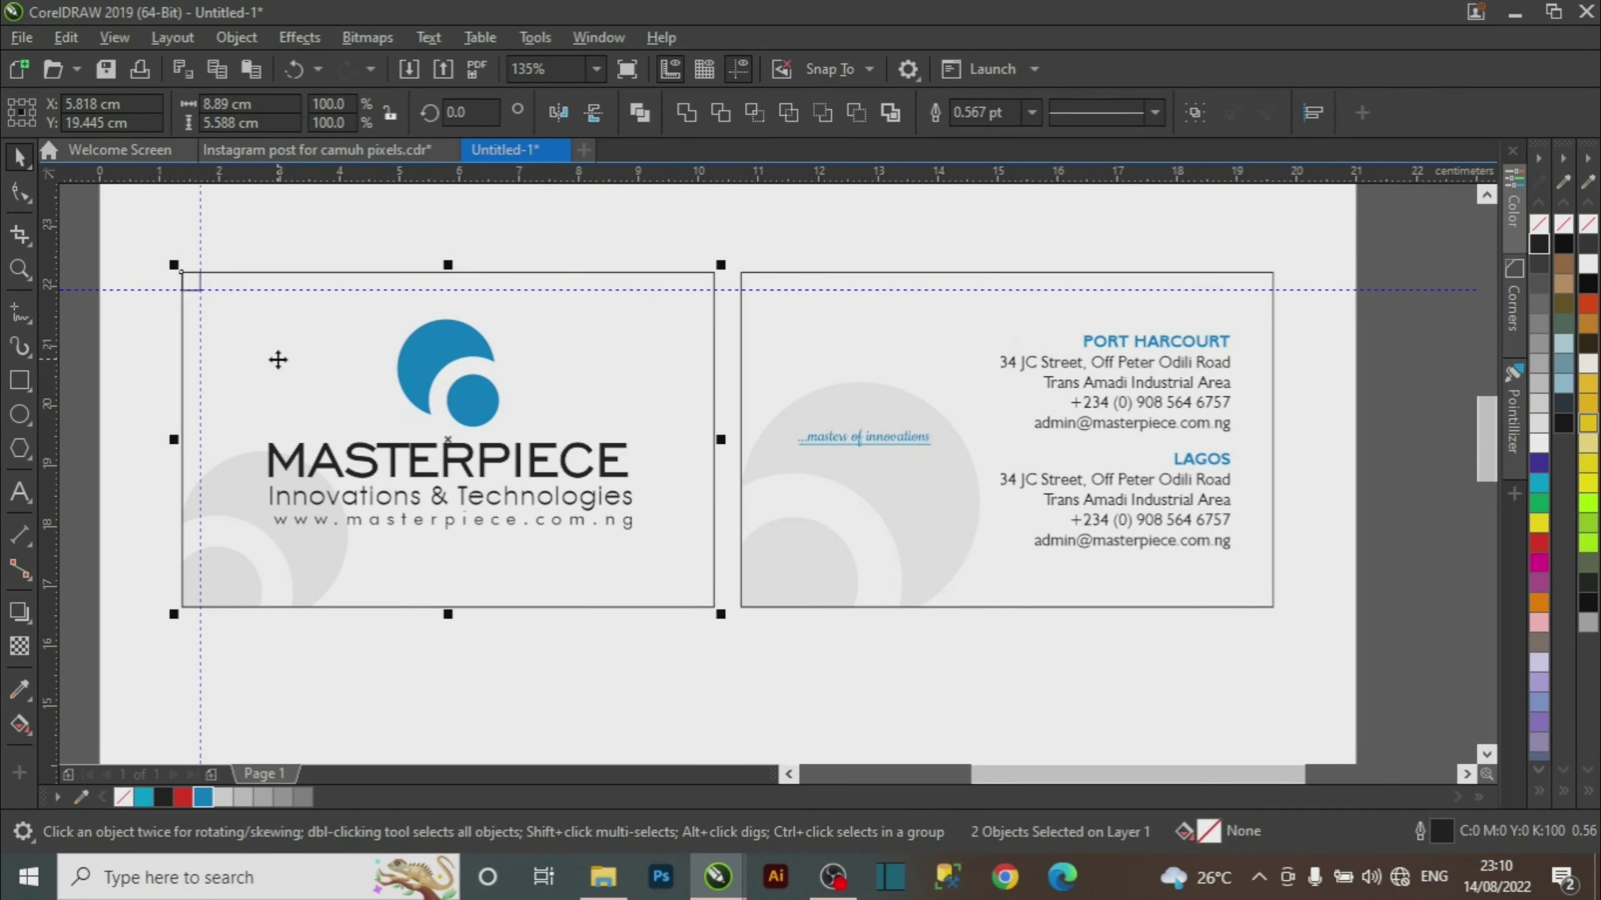
{"action": "key", "text": "b"}
{"action": "key", "text": "r"}
Place guides along the square's top and left edges, then zoom out to both cards.
{"action": "key", "text": "z"}
{"action": "left_click_drag", "start_coordinate": [655, 555], "coordinate": [750, 627]}
{"action": "key", "text": "space"}
{"action": "left_click", "coordinate": [945, 360]}
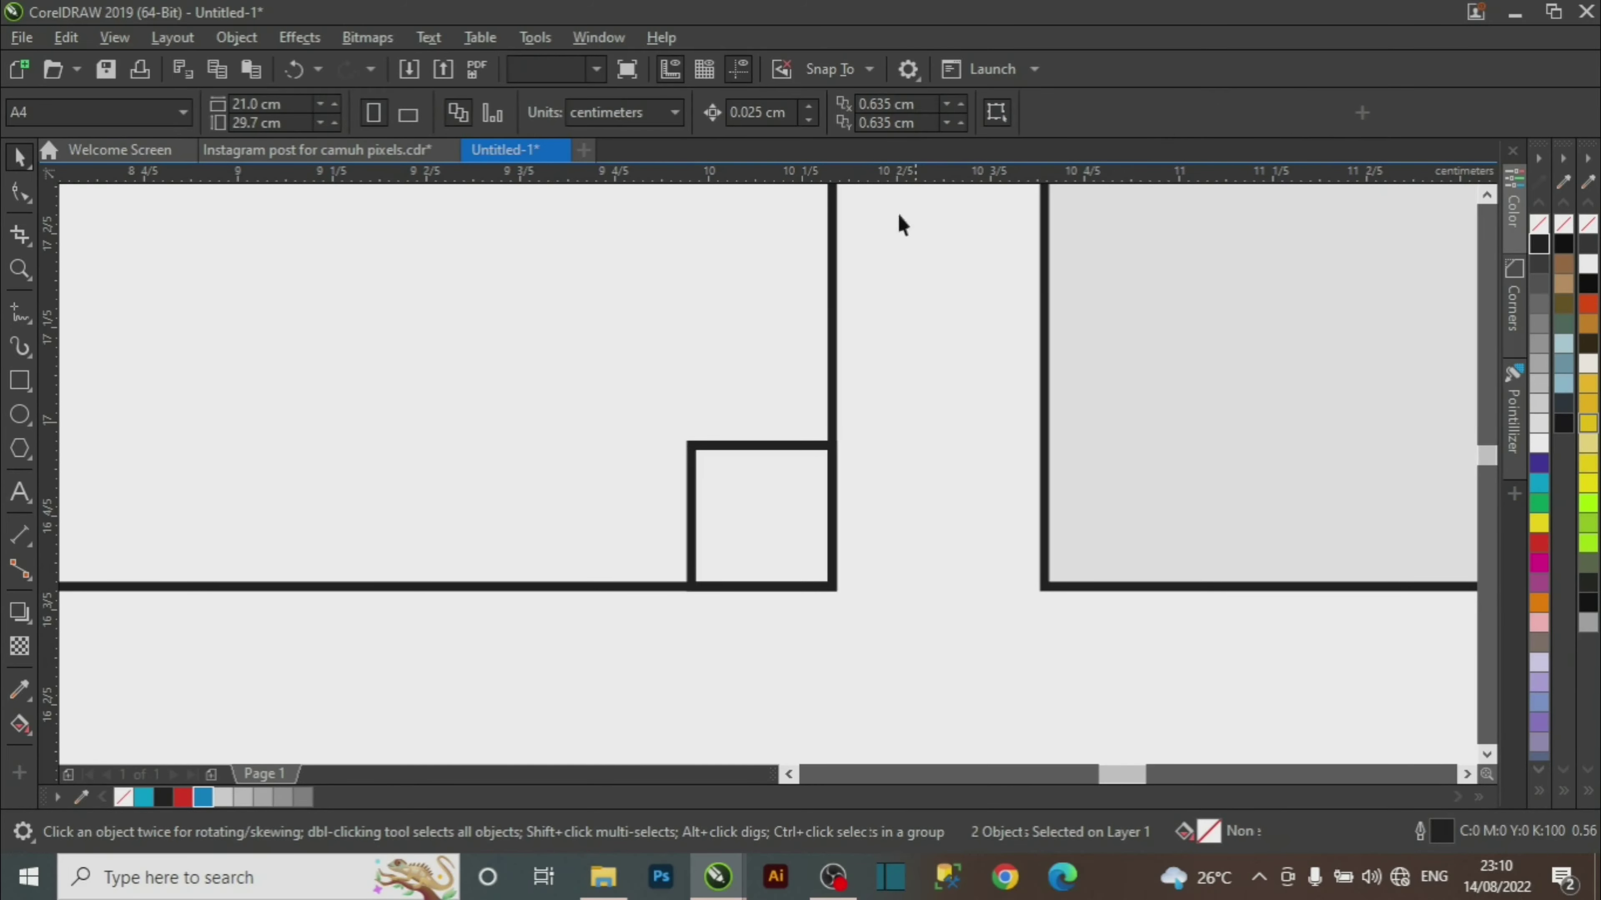
{"action": "left_click_drag", "start_coordinate": [872, 440], "coordinate": [875, 447]}
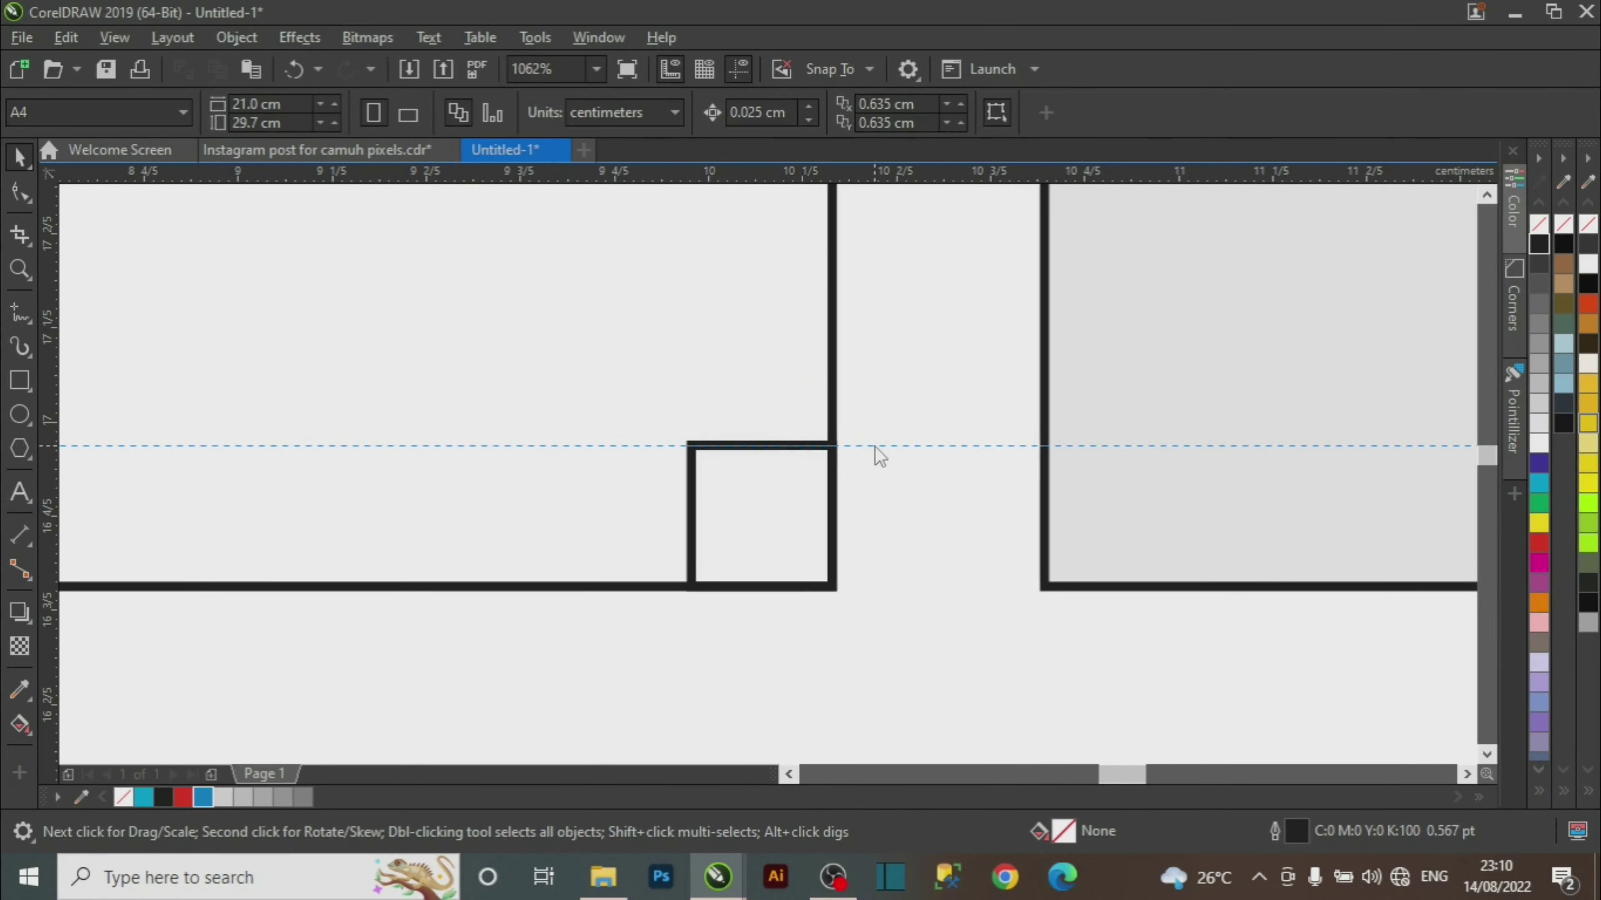
{"action": "left_click_drag", "start_coordinate": [58, 508], "coordinate": [691, 575]}
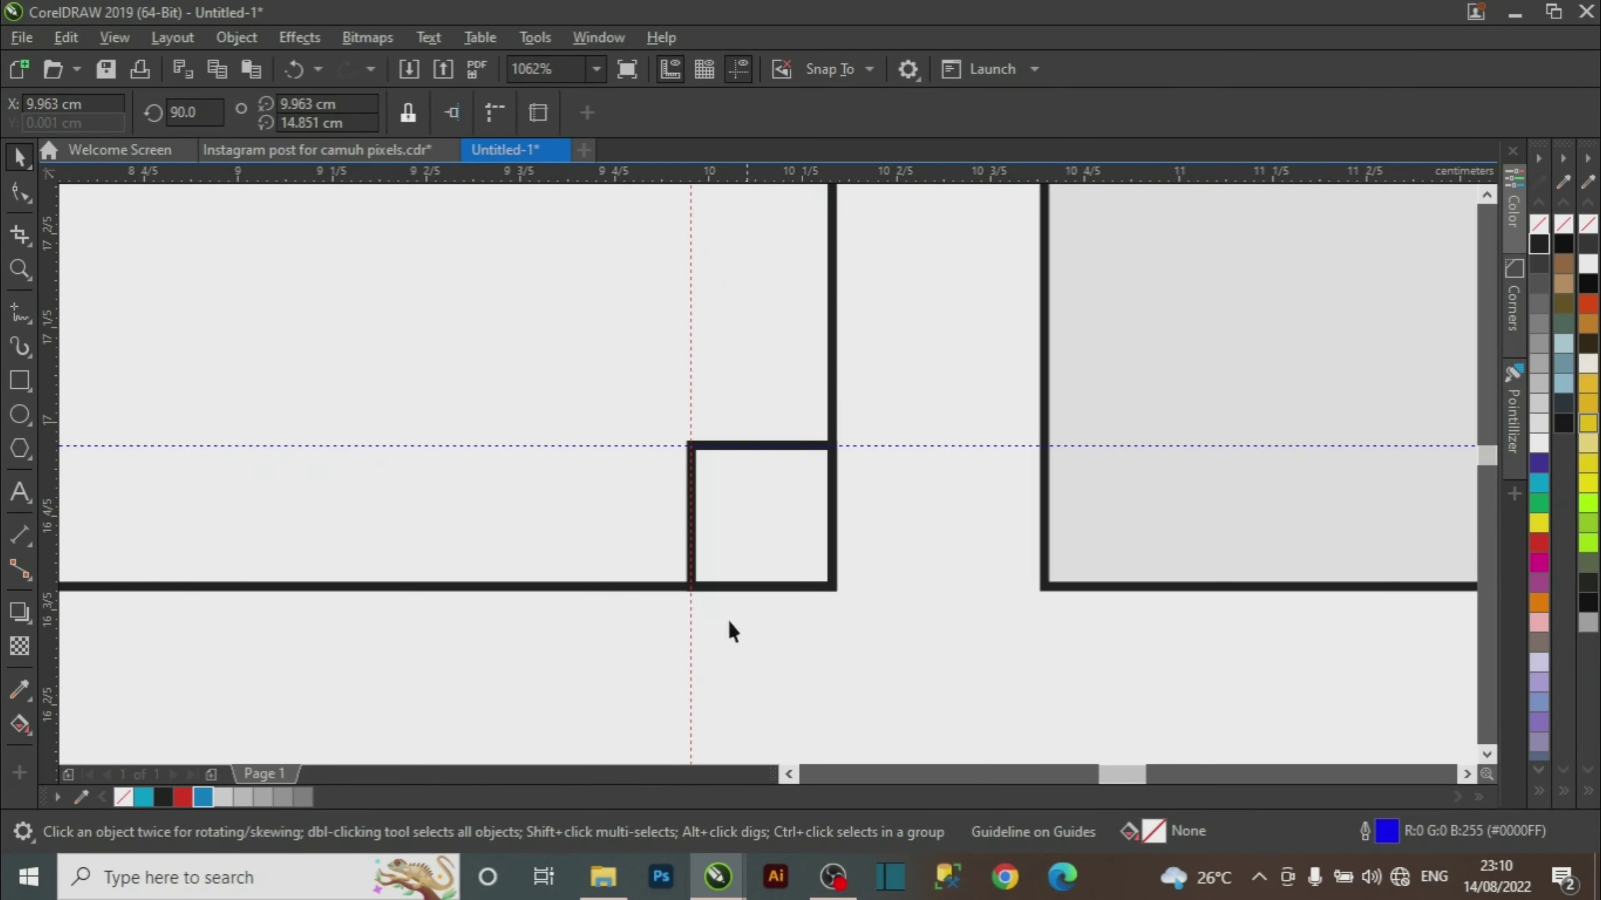
{"action": "key", "text": "space"}
{"action": "key", "text": "F4"}
{"action": "key", "text": "space"}
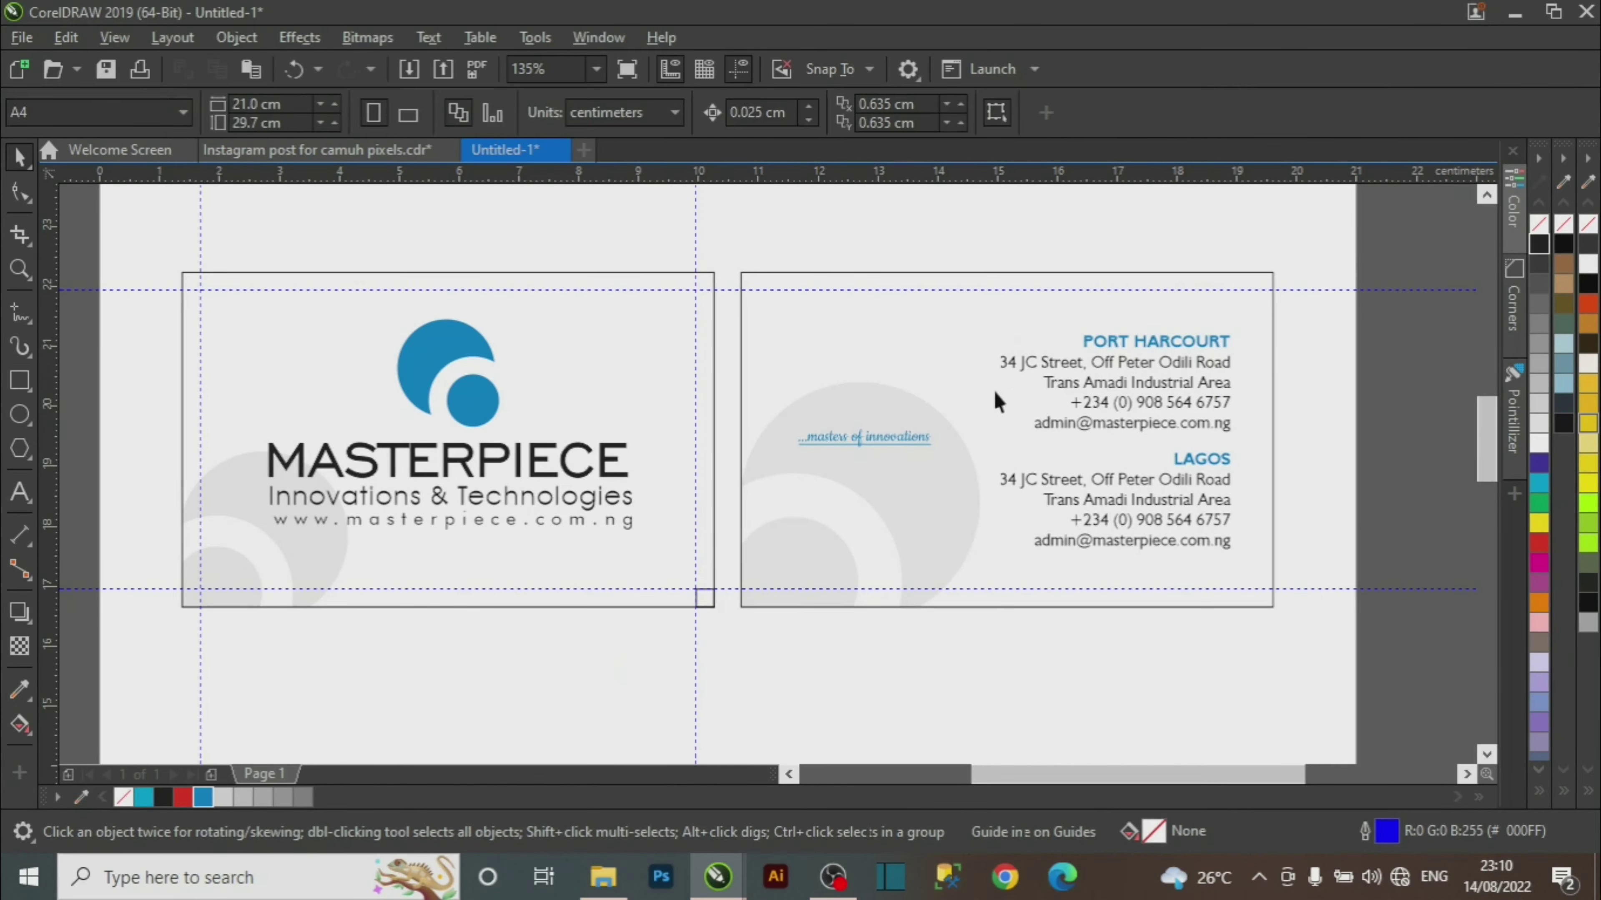
{"action": "key", "text": "Escape"}
Align the helper square to the right card's left edge and add a vertical guide at its inner edge.
{"action": "left_click_drag", "start_coordinate": [635, 648], "coordinate": [766, 608]}
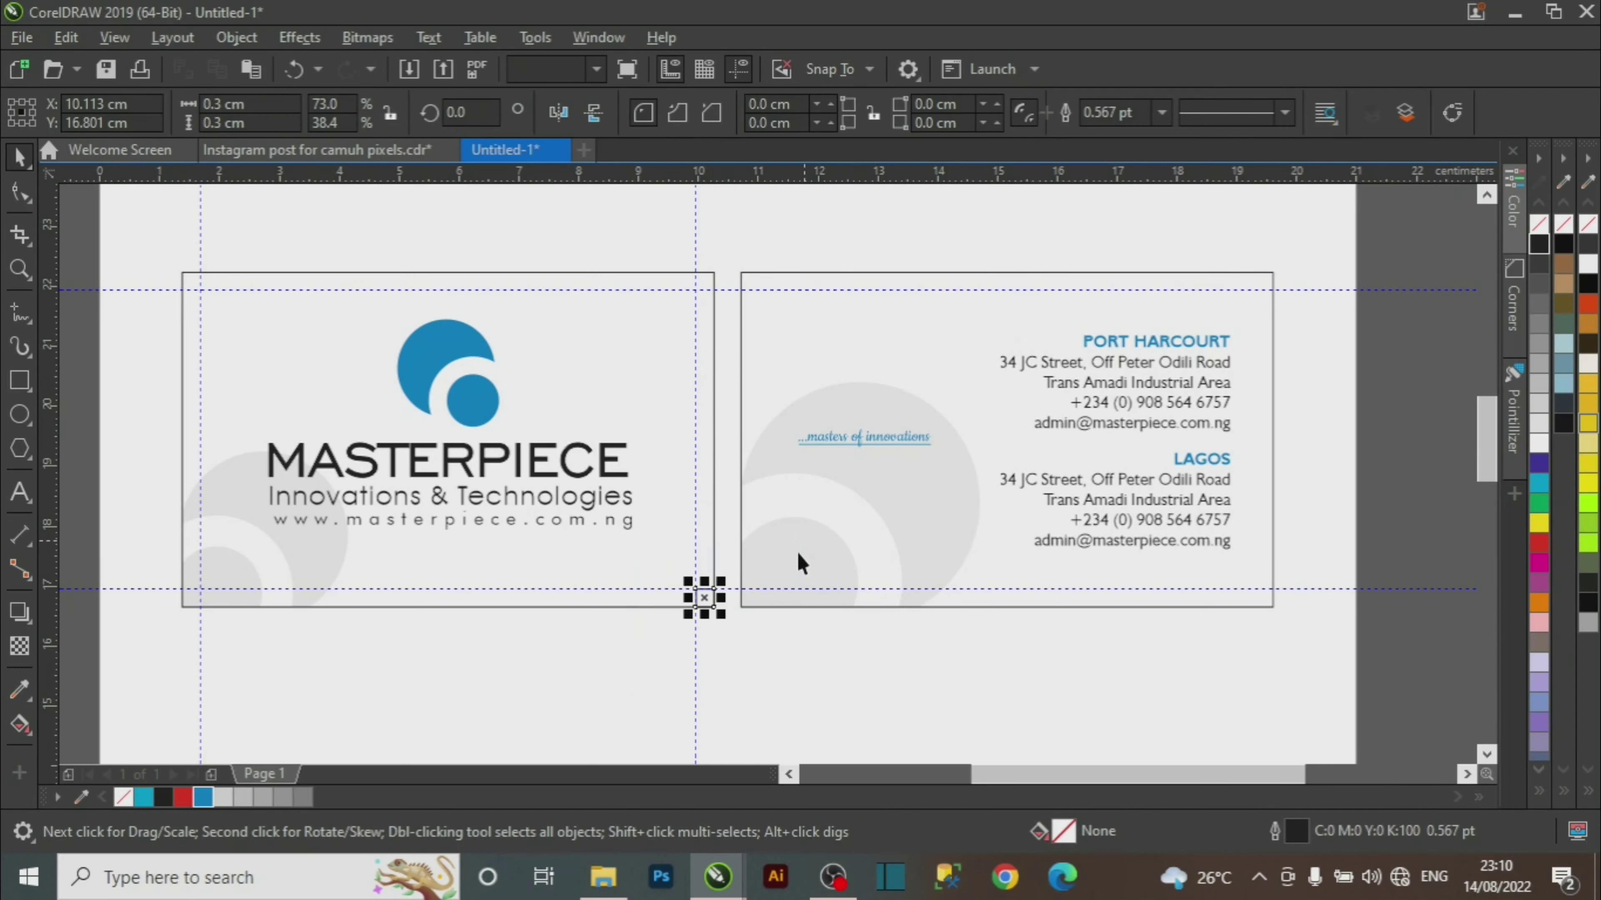
{"action": "left_click", "coordinate": [945, 563], "text": "shift"}
{"action": "key", "text": "l"}
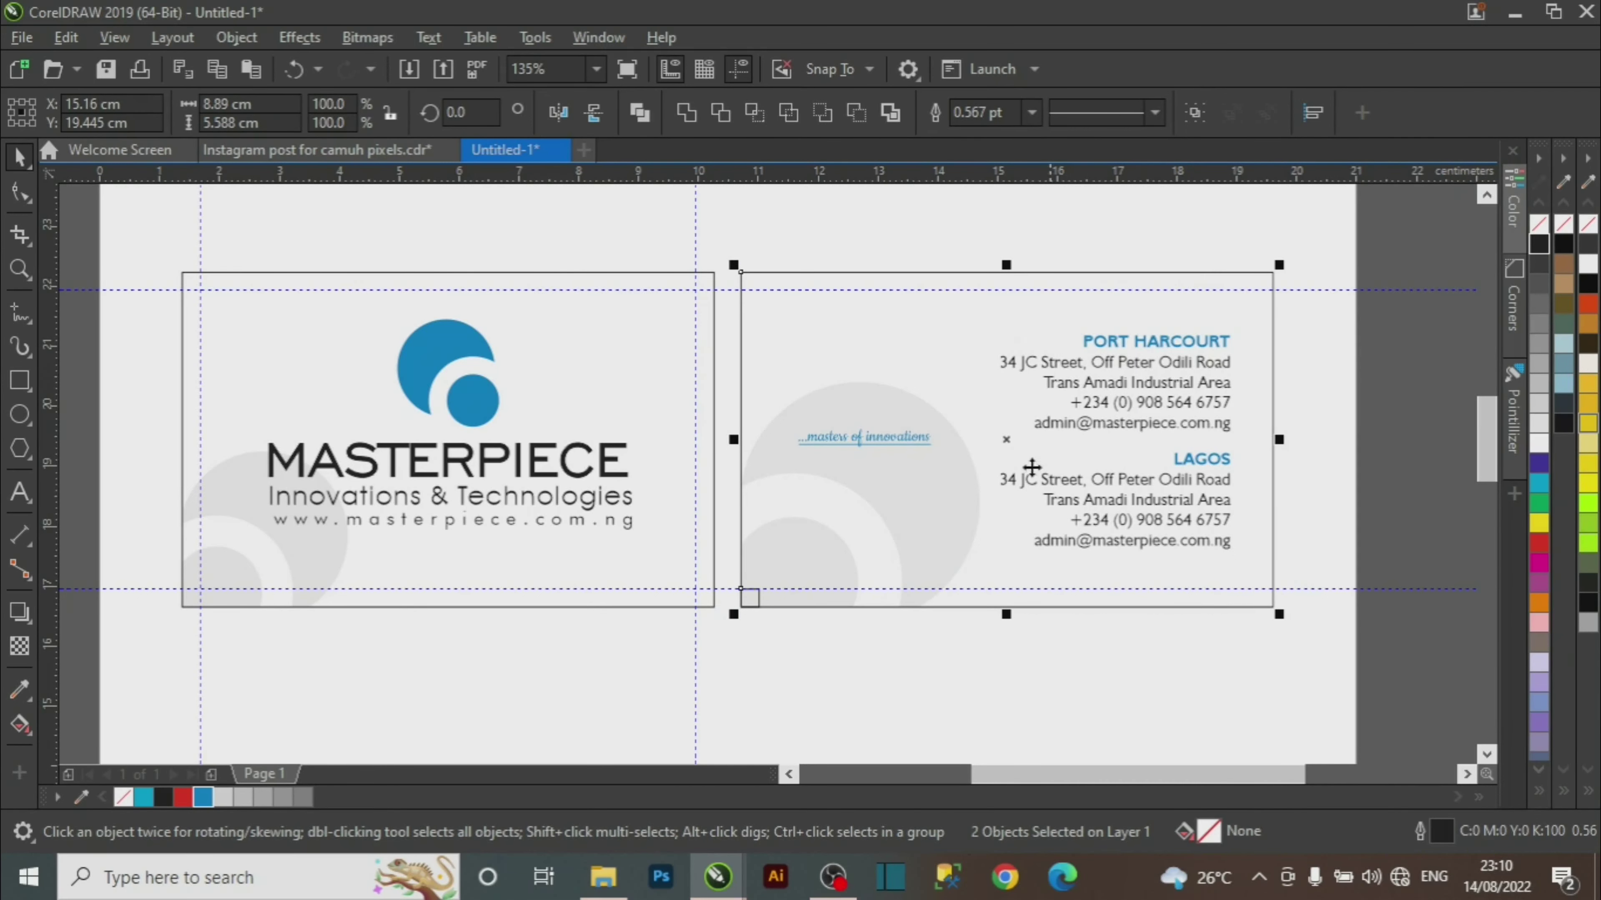
{"action": "key", "text": "z"}
{"action": "left_click_drag", "start_coordinate": [697, 554], "coordinate": [813, 659]}
{"action": "key", "text": "space"}
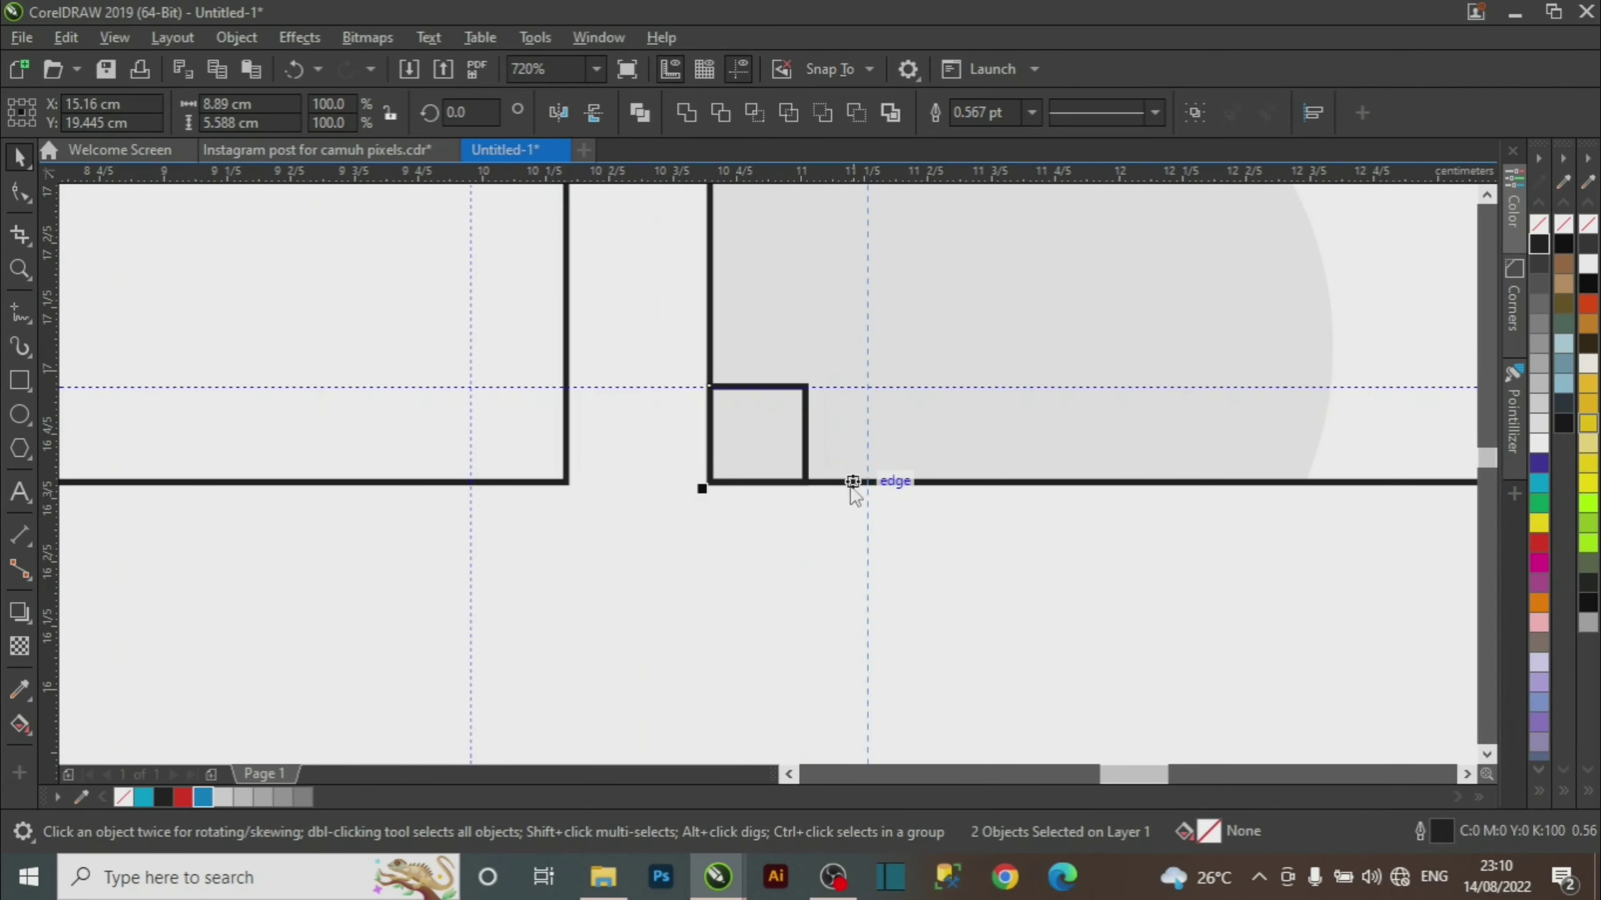
{"action": "left_click_drag", "start_coordinate": [806, 472], "coordinate": [805, 472]}
{"action": "key", "text": "z"}
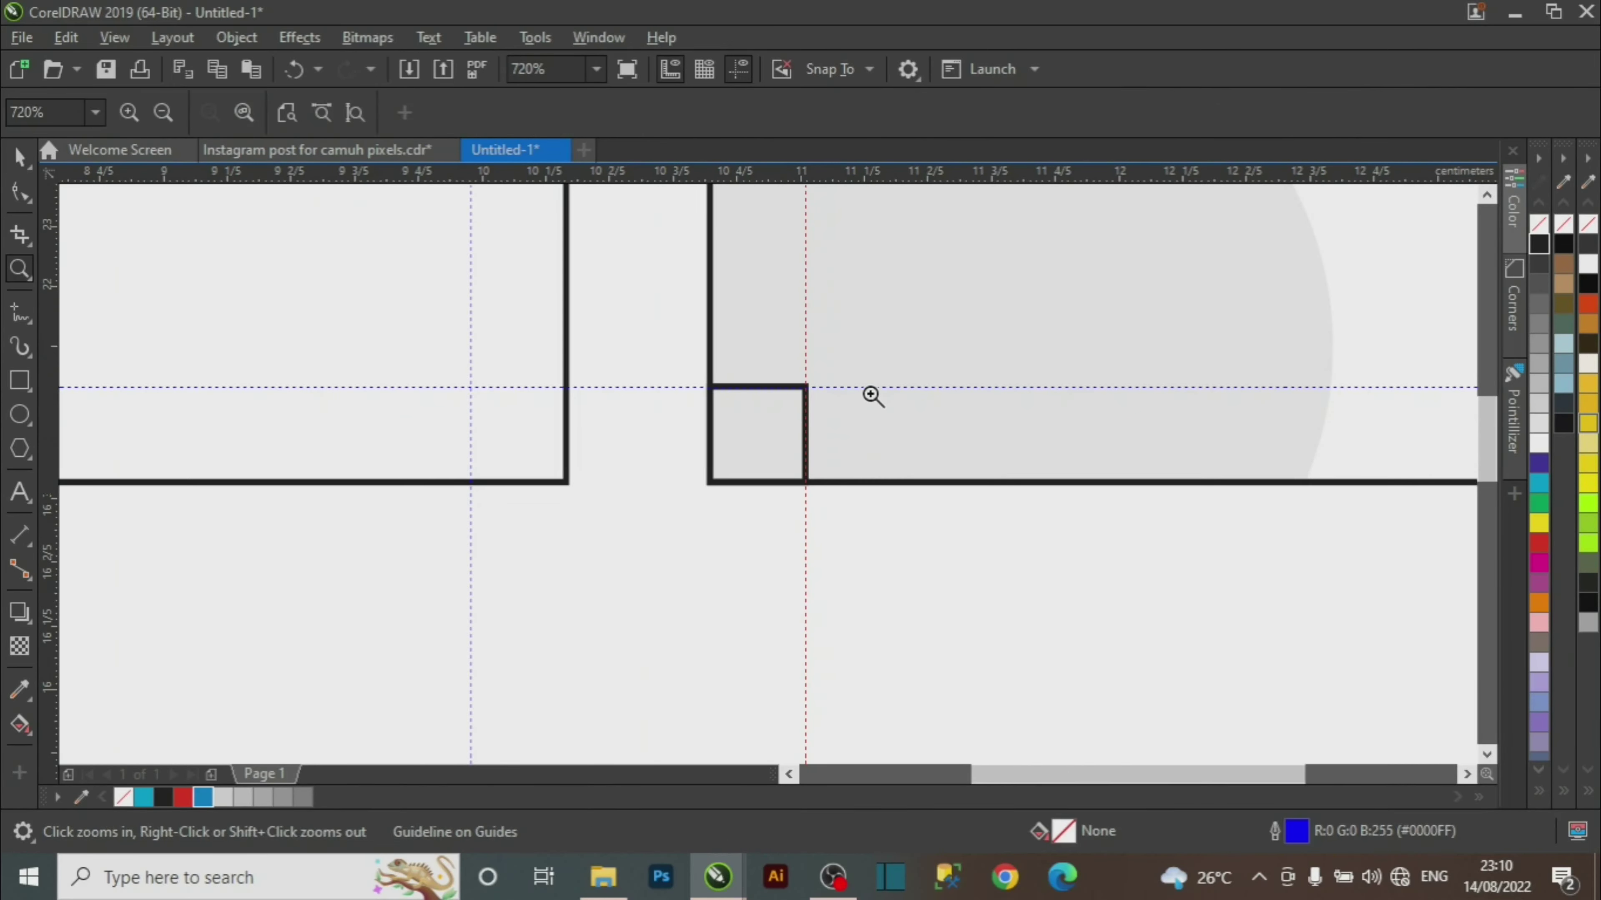
{"action": "right_click", "coordinate": [870, 396]}
{"action": "key", "text": "space"}
Align the square to the right card's right edge and add a vertical guide at its inner edge.
{"action": "left_click_drag", "start_coordinate": [742, 653], "coordinate": [807, 586]}
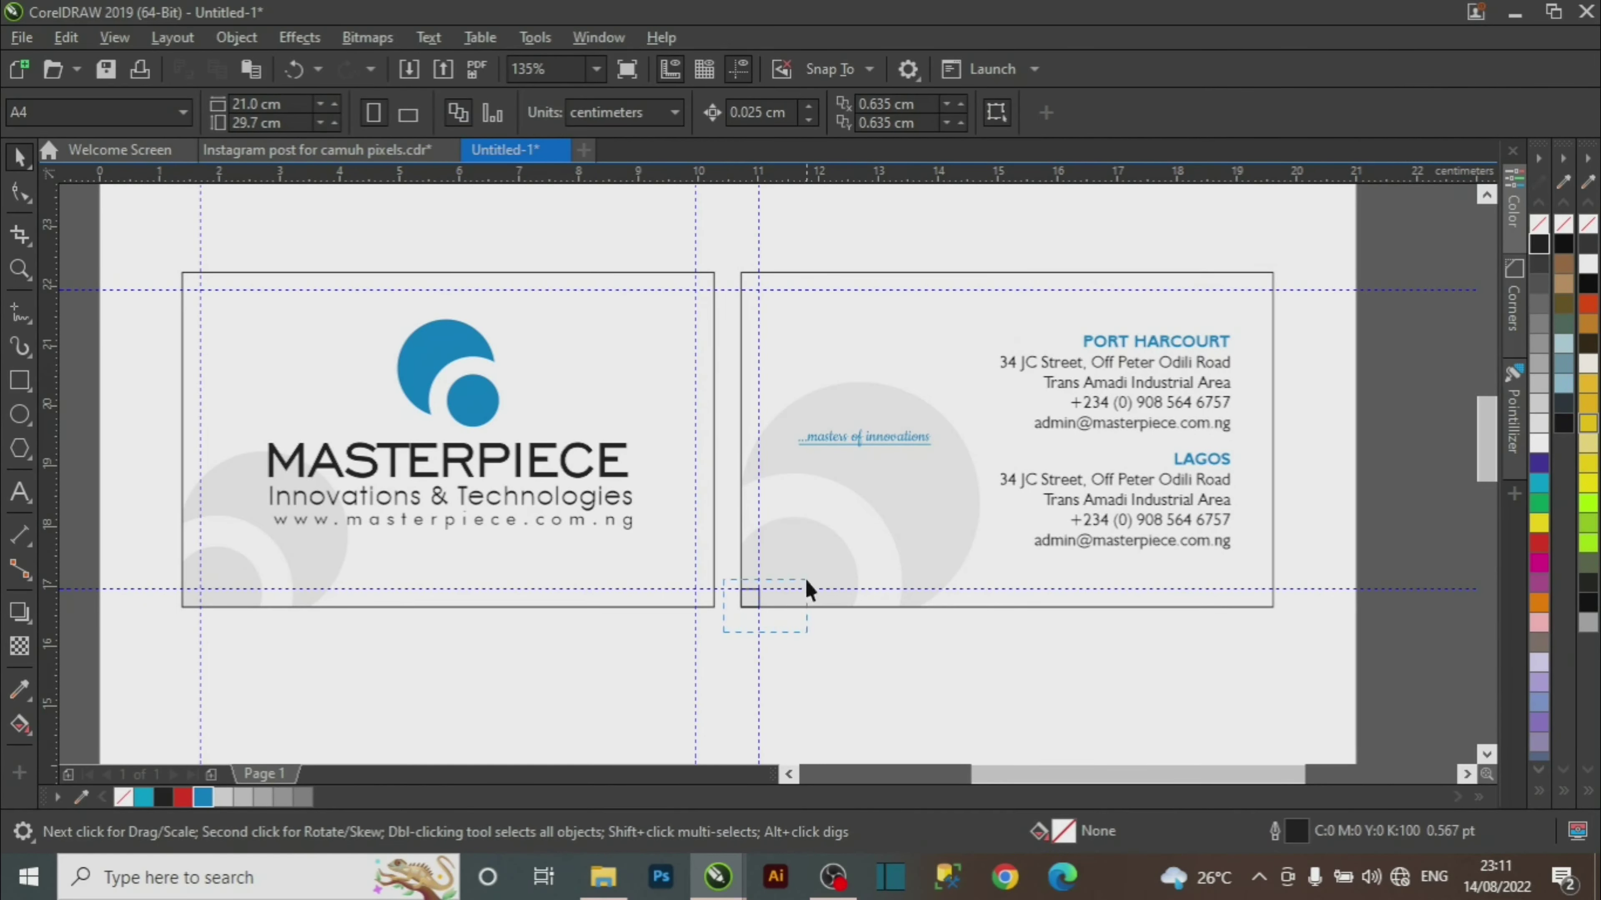
{"action": "left_click", "coordinate": [861, 548], "text": "shift"}
{"action": "key", "text": "r"}
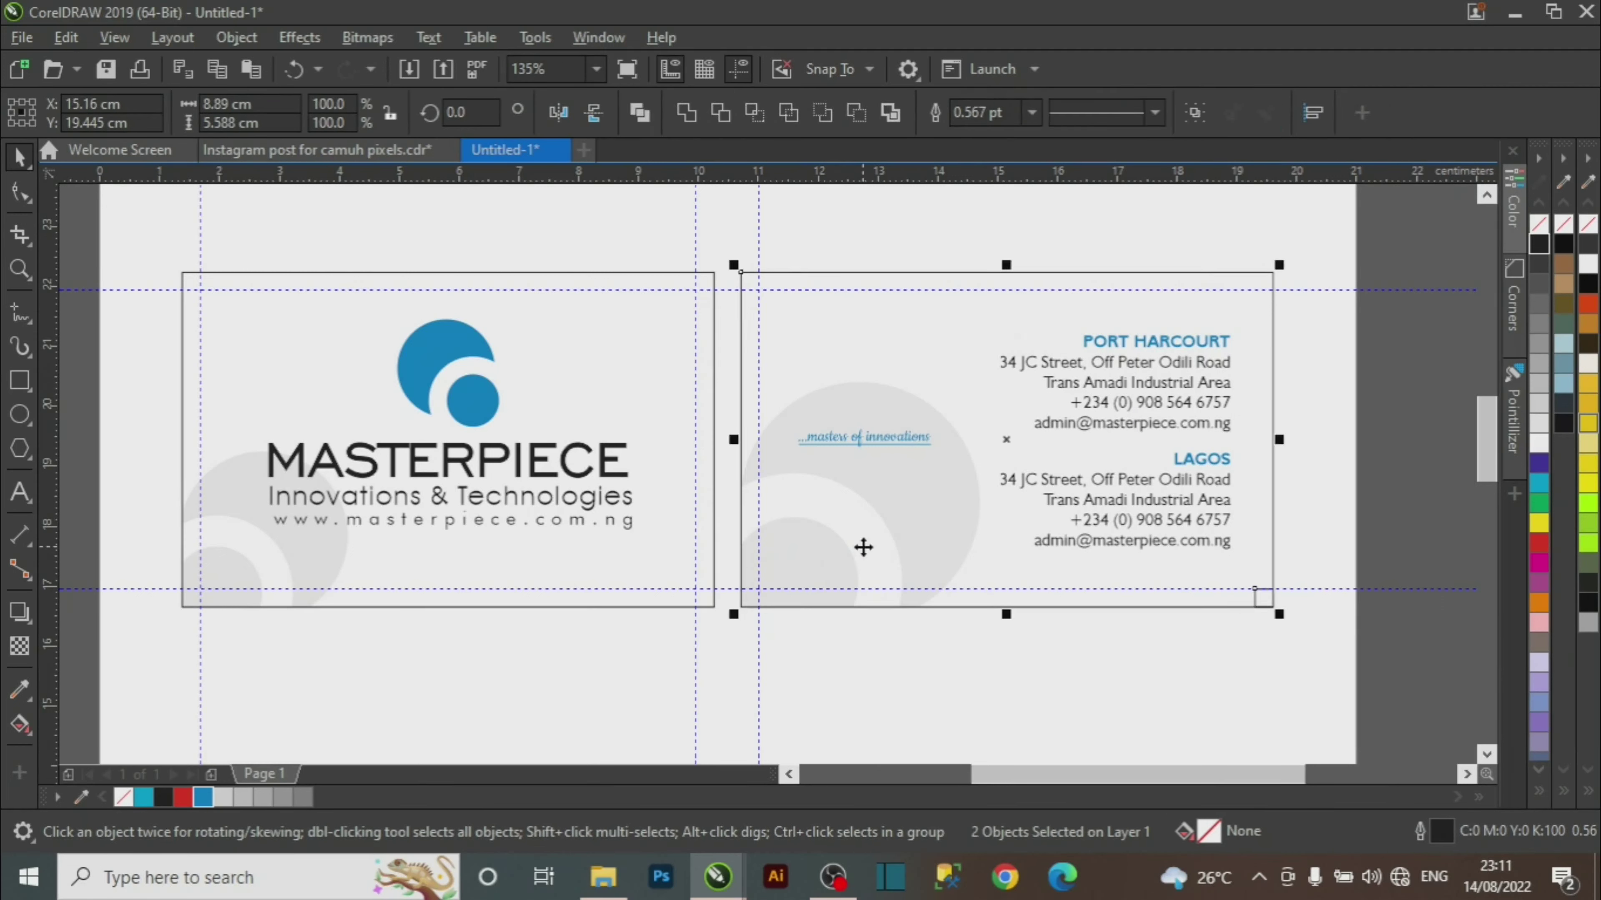
{"action": "key", "text": "z"}
{"action": "left_click_drag", "start_coordinate": [1203, 560], "coordinate": [1306, 645]}
{"action": "key", "text": "space"}
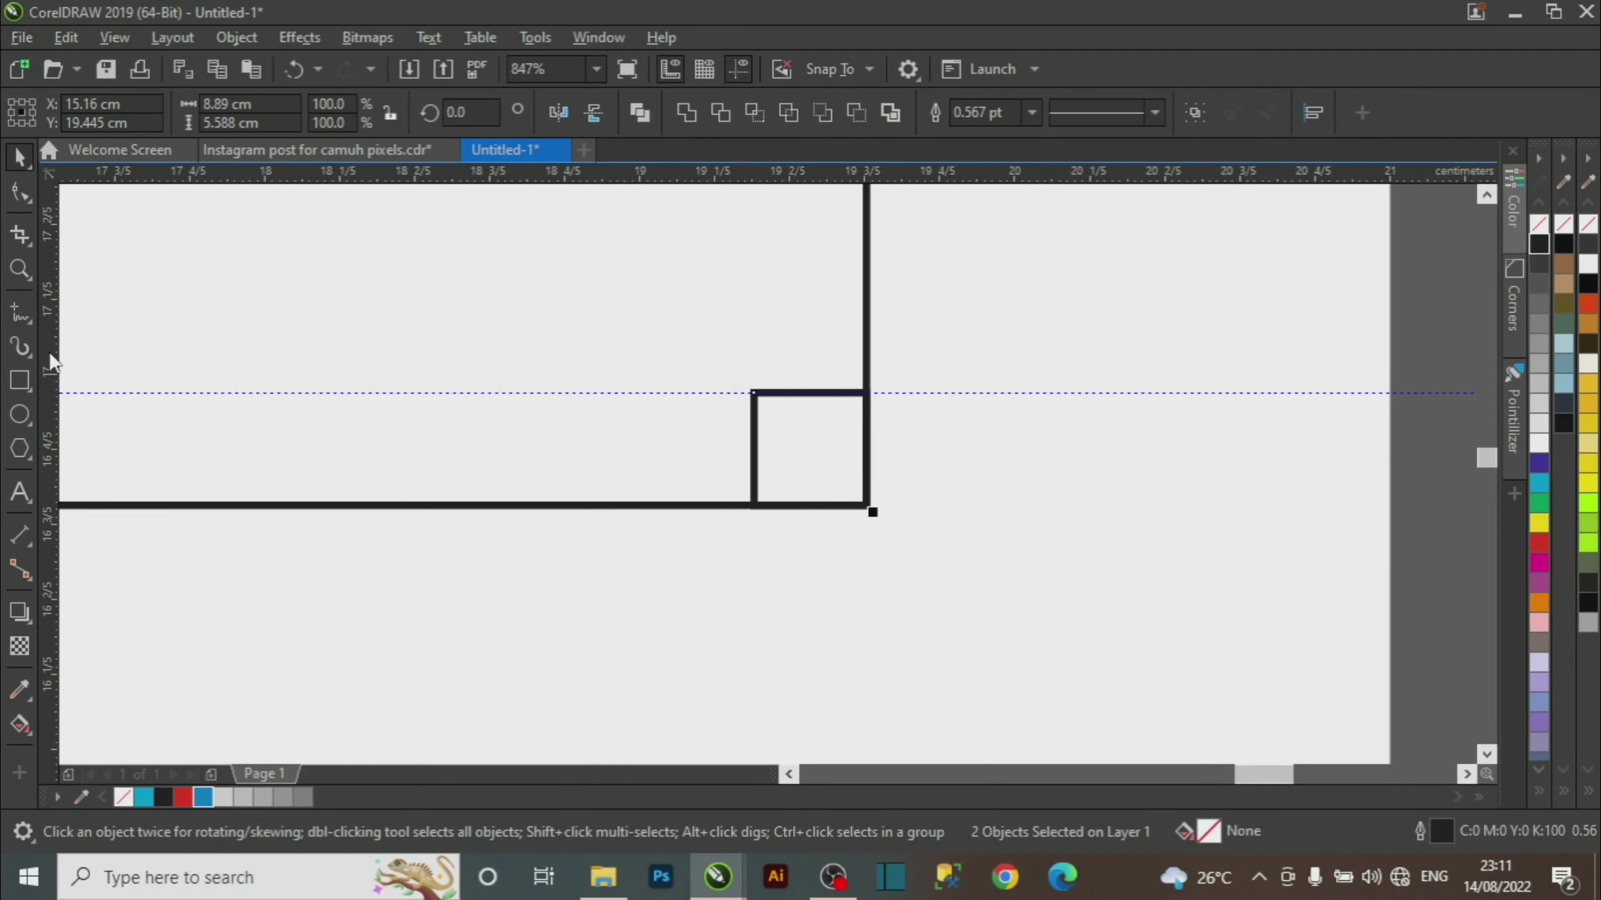
{"action": "mouse_move", "coordinate": [54, 362]}
{"action": "left_mouse_down"}
{"action": "mouse_move", "coordinate": [559, 449]}
{"action": "mouse_move", "coordinate": [753, 441]}
{"action": "mouse_move", "coordinate": [787, 518]}
{"action": "left_mouse_up"}
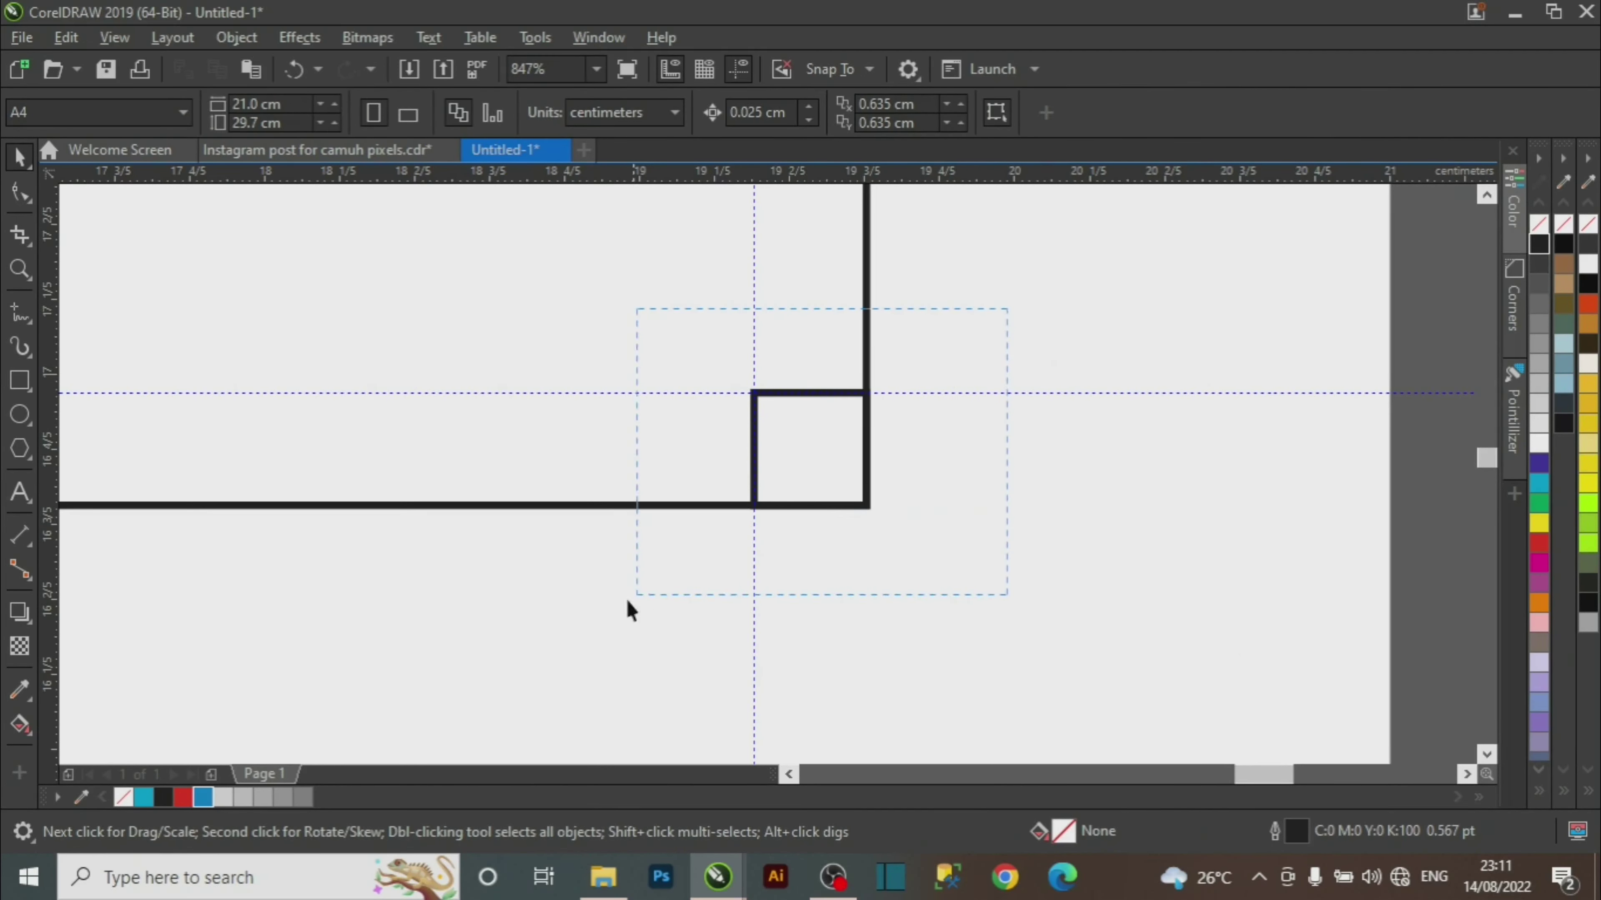
Delete the helper square, zoom out to both cards, and select the rightmost guide.
{"action": "left_click_drag", "start_coordinate": [627, 601], "coordinate": [576, 632]}
{"action": "key", "text": "Delete"}
{"action": "key", "text": "z"}
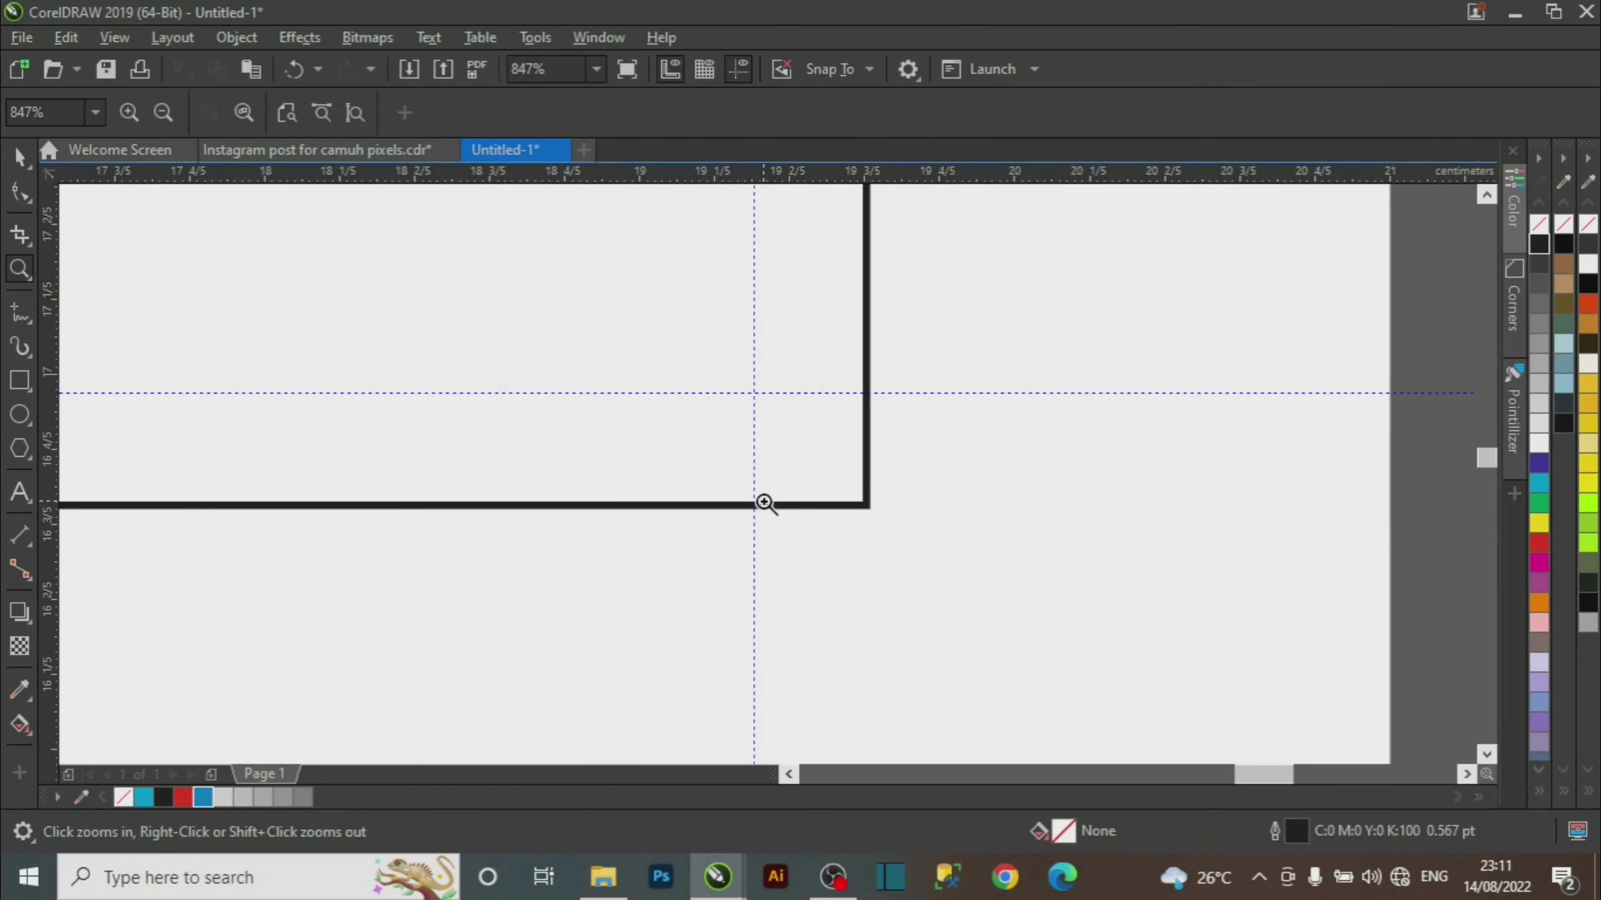
{"action": "key", "text": "F4"}
{"action": "key", "text": "space"}
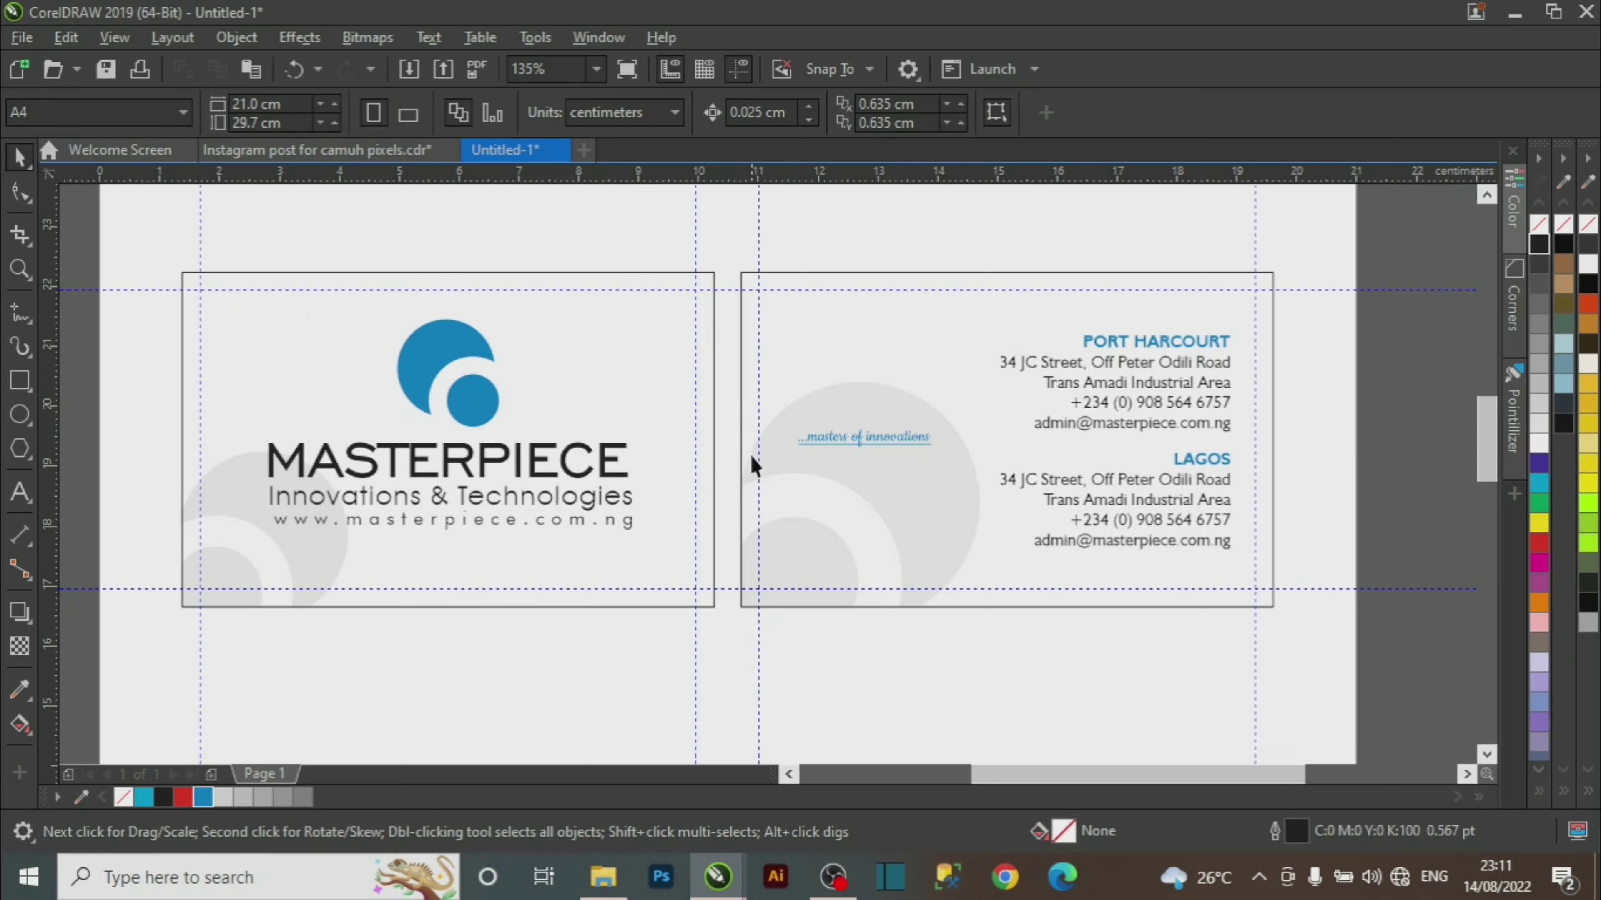
{"action": "left_click", "coordinate": [1255, 380]}
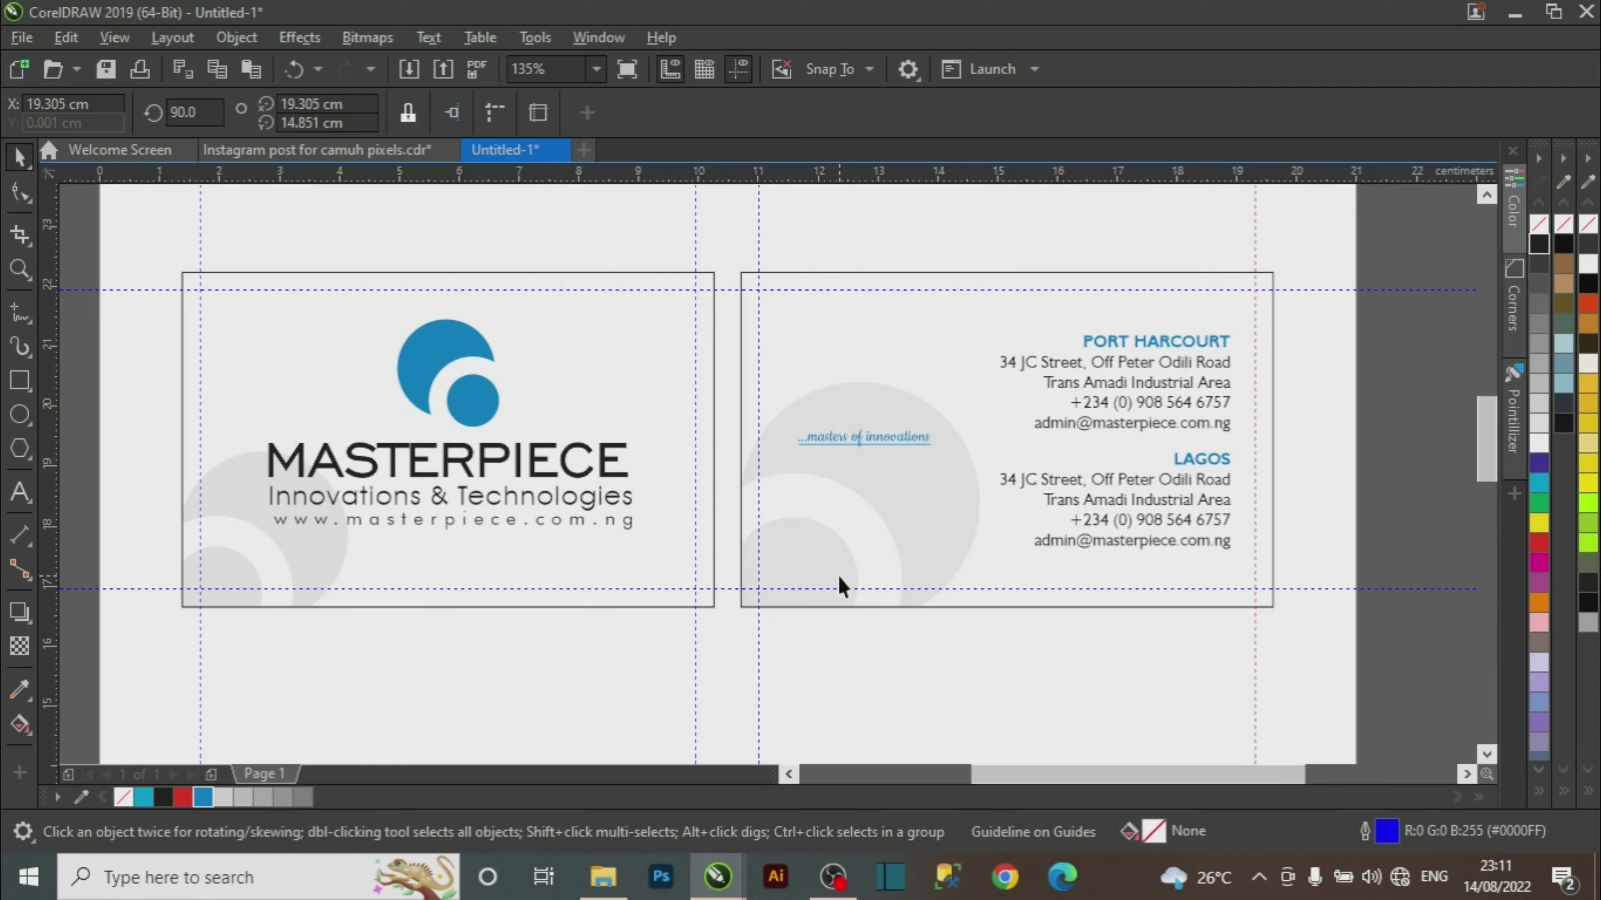
Reach inside the front card's PowerClip and drag the grey circles down and to the left.
{"action": "left_click", "coordinate": [285, 596]}
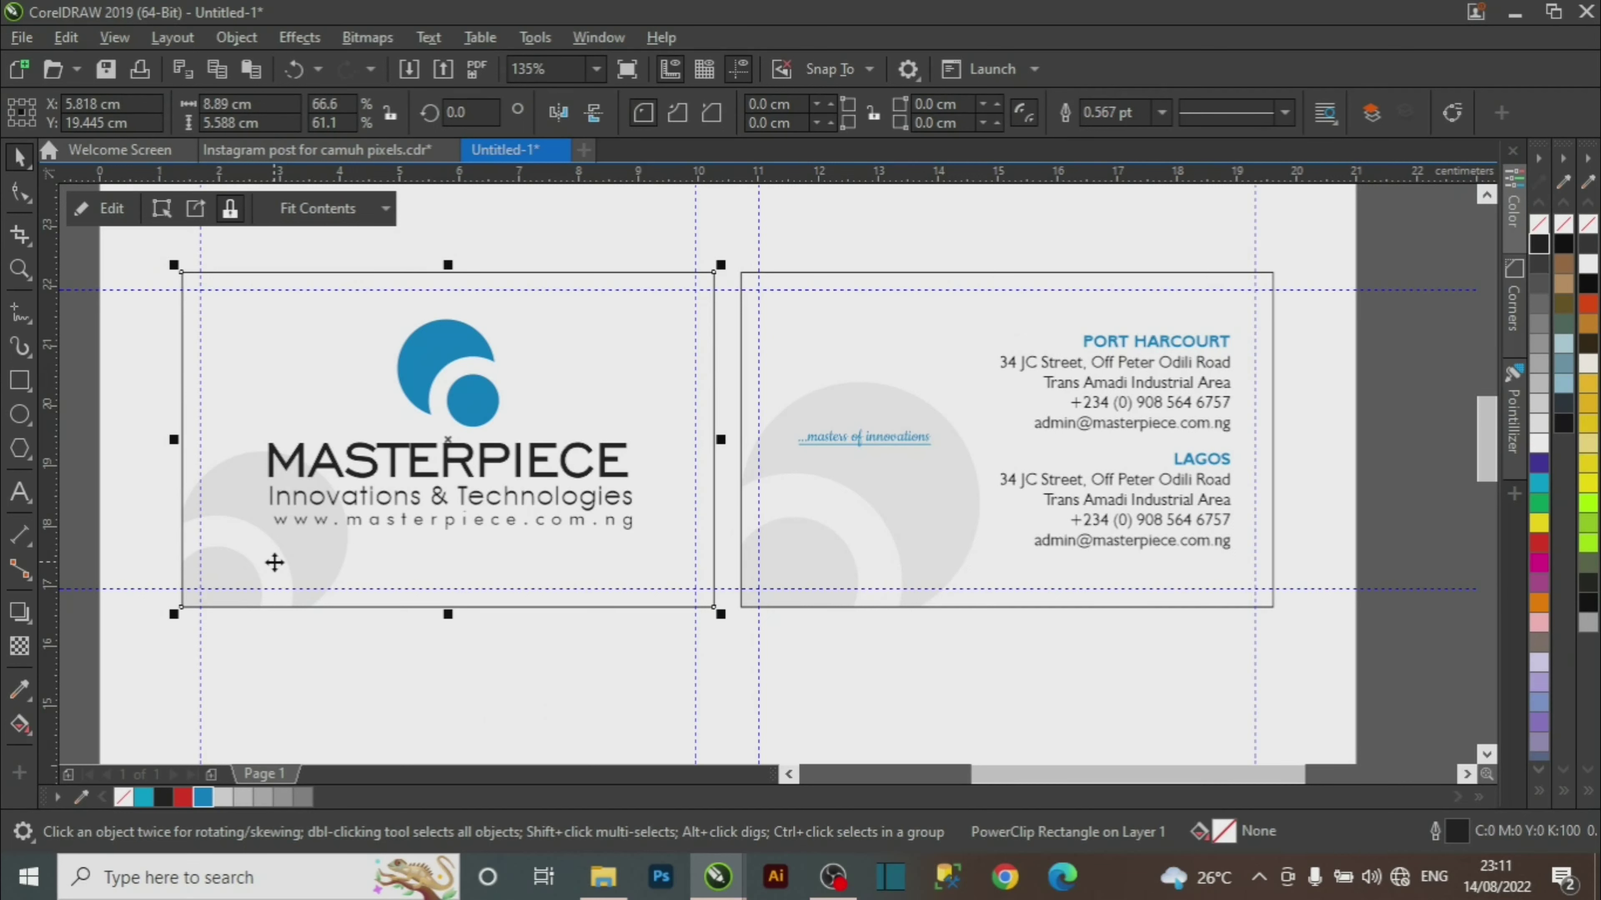
{"action": "right_click", "coordinate": [251, 552]}
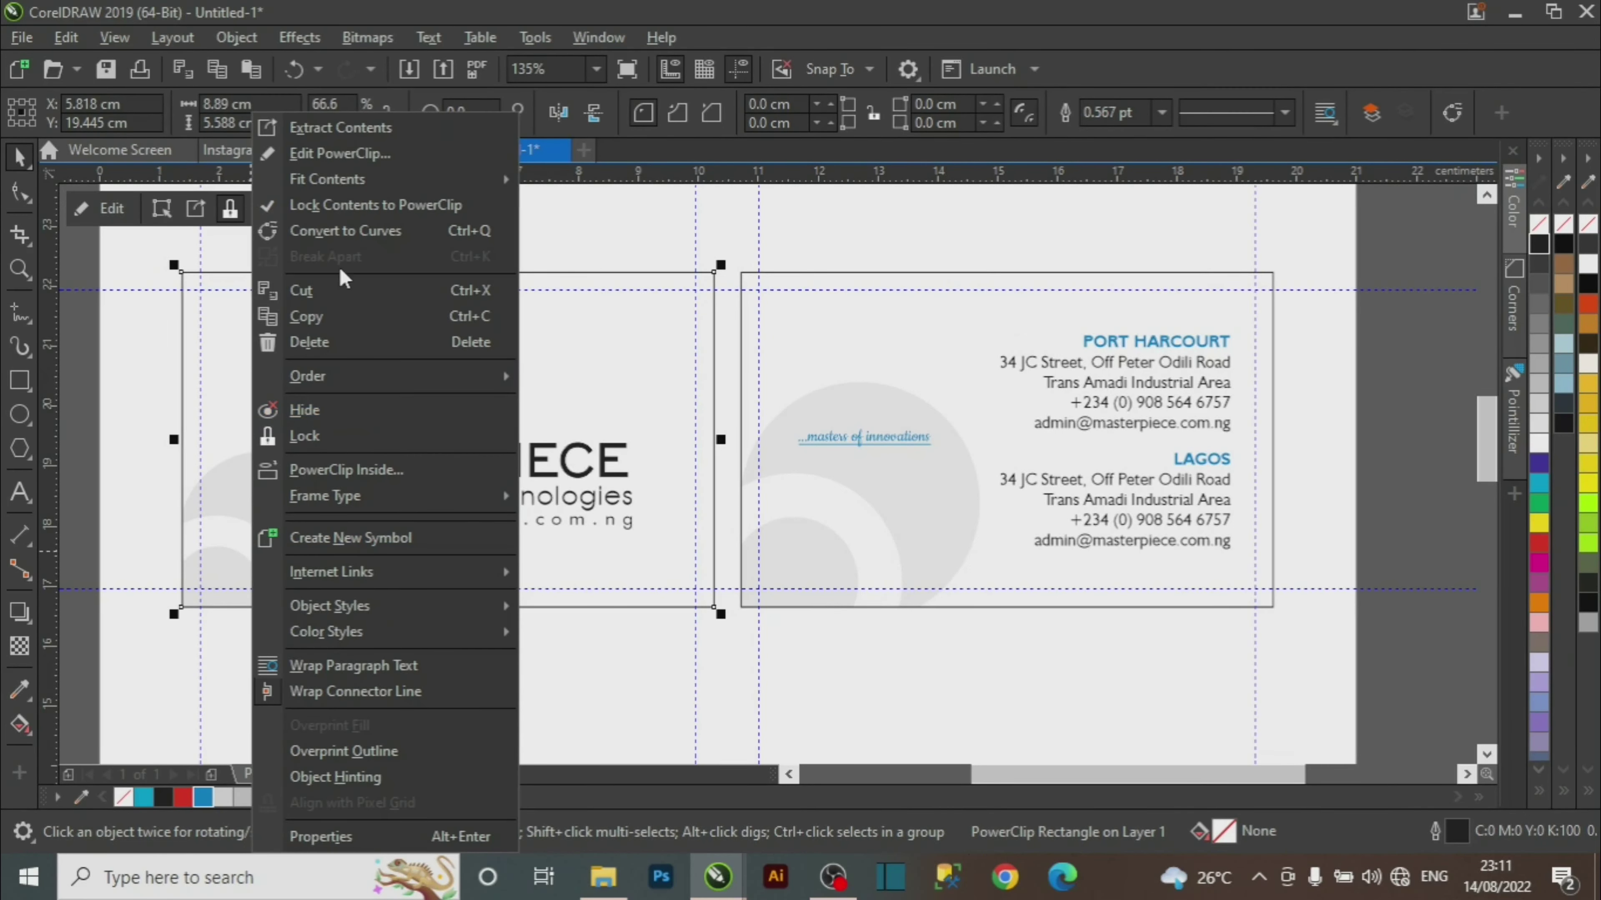
{"action": "left_click", "coordinate": [626, 677]}
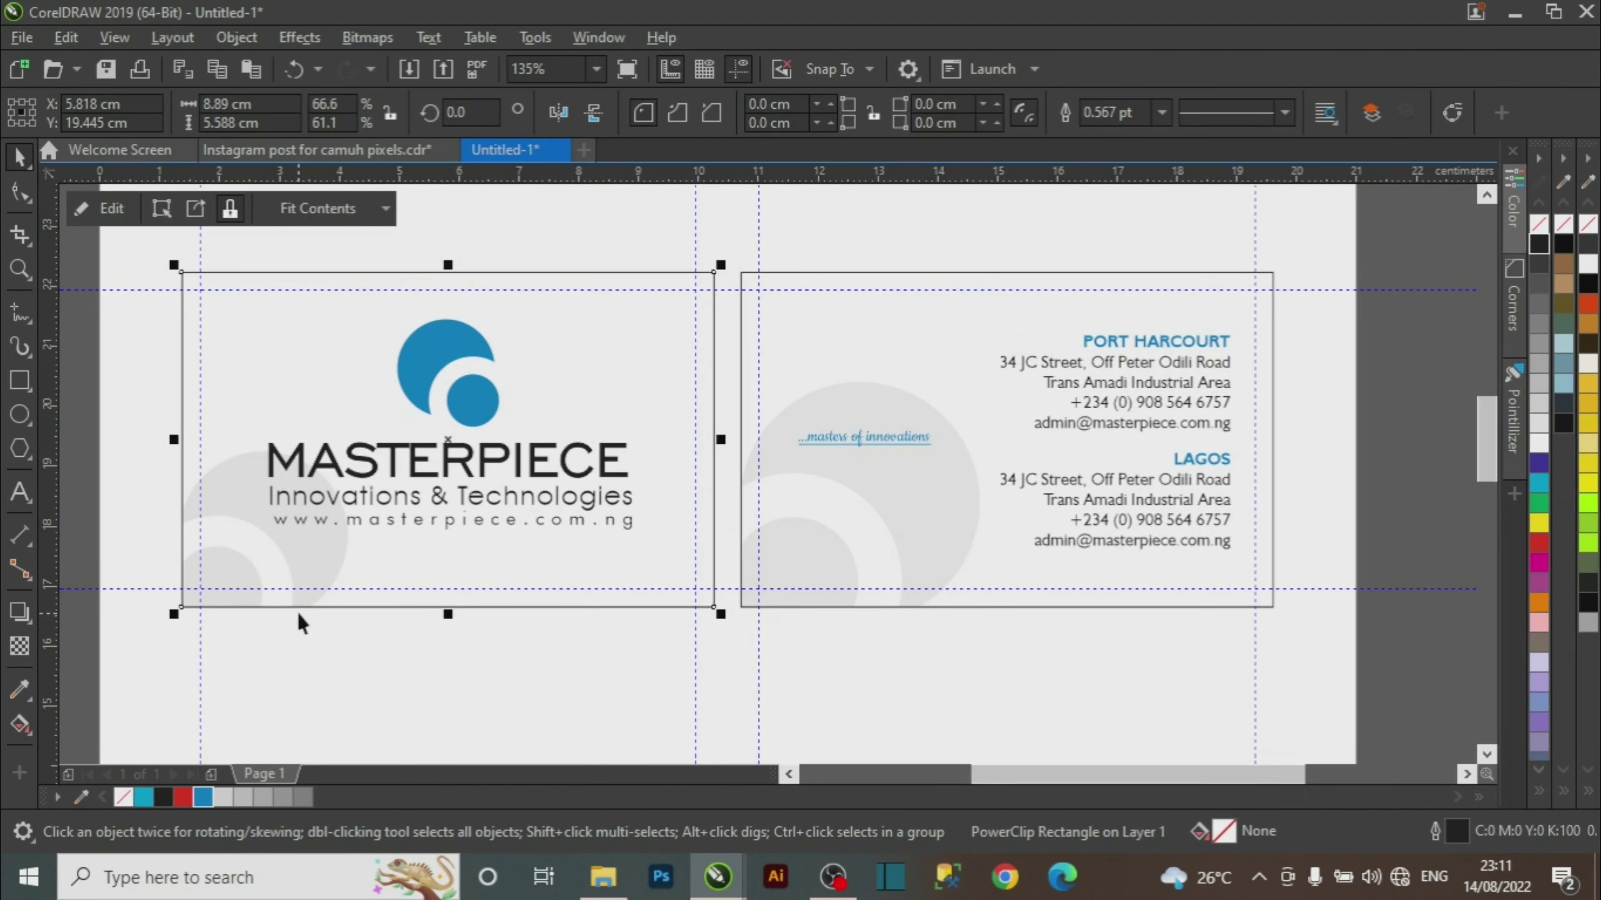
{"action": "left_click", "coordinate": [324, 550]}
{"action": "left_click", "coordinate": [381, 683]}
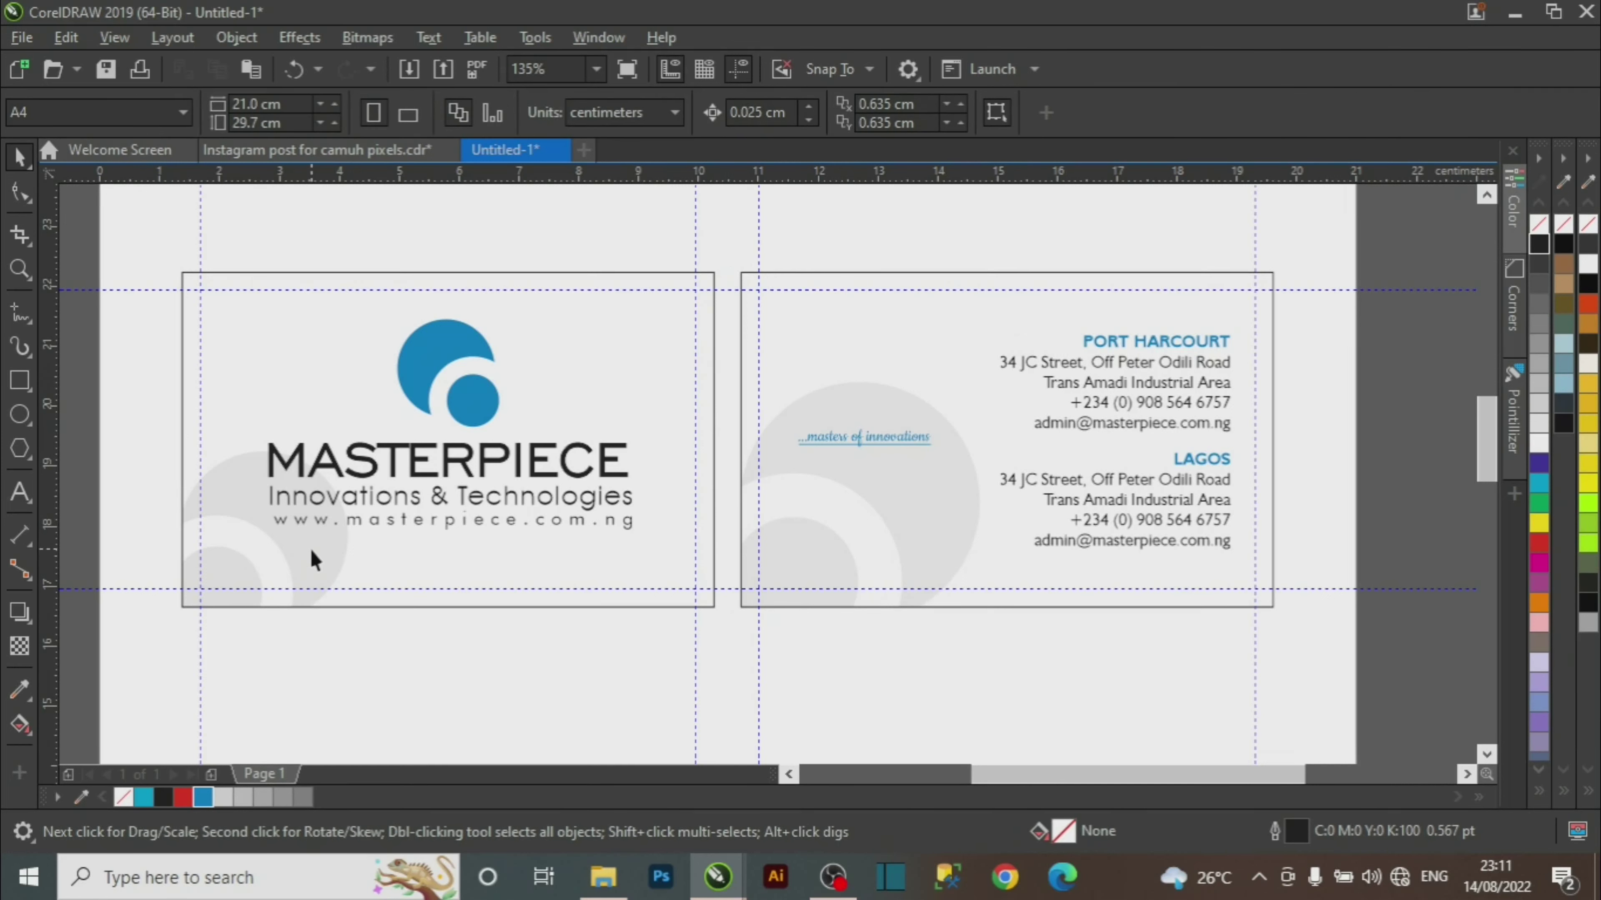
{"action": "left_click", "coordinate": [313, 559]}
{"action": "left_click", "coordinate": [314, 561], "text": "ctrl"}
{"action": "left_click_drag", "start_coordinate": [314, 560], "coordinate": [183, 713]}
{"action": "left_click", "coordinate": [432, 641]}
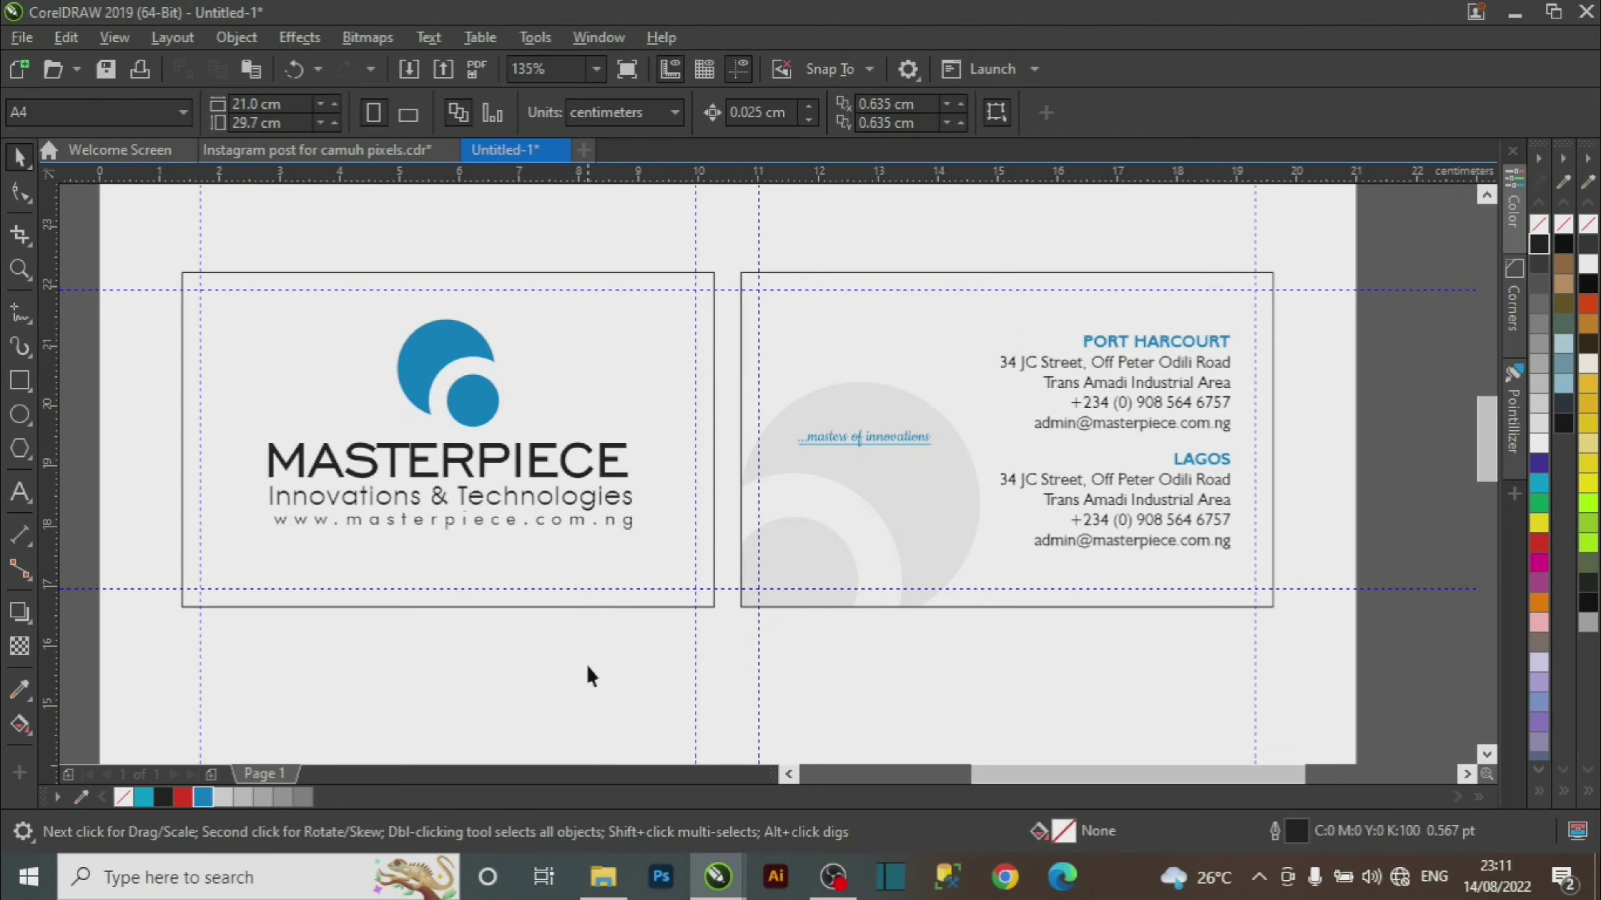
Zoom out, then zoom in to frame both business cards.
{"action": "key", "text": "z"}
{"action": "right_click", "coordinate": [575, 554]}
{"action": "left_click_drag", "start_coordinate": [421, 261], "coordinate": [1111, 531]}
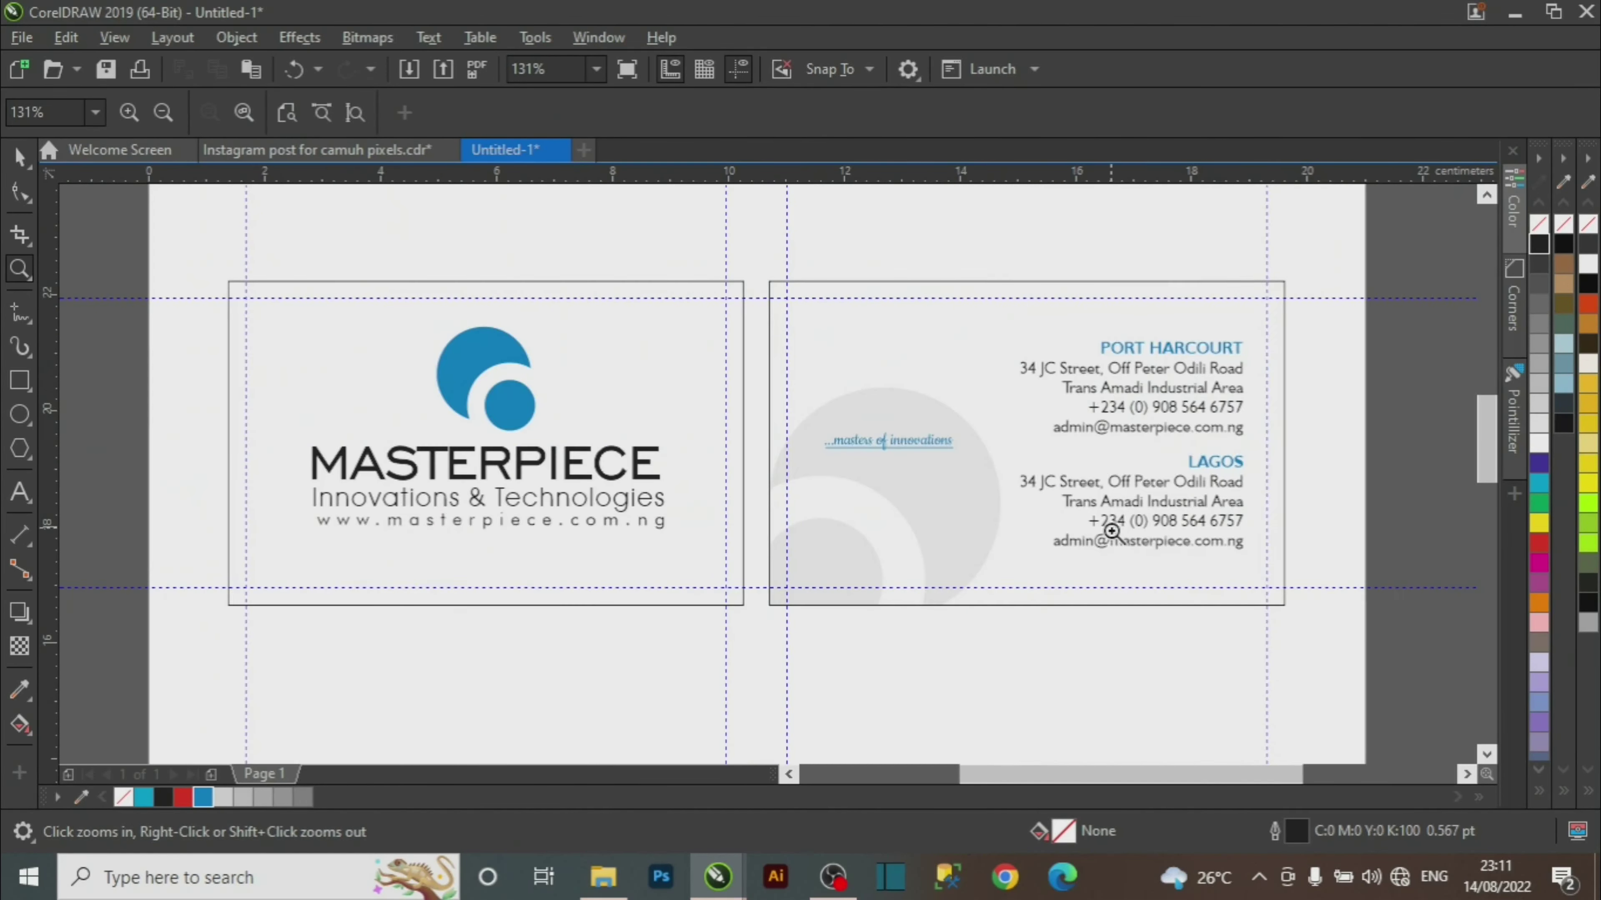
{"action": "key", "text": "space"}
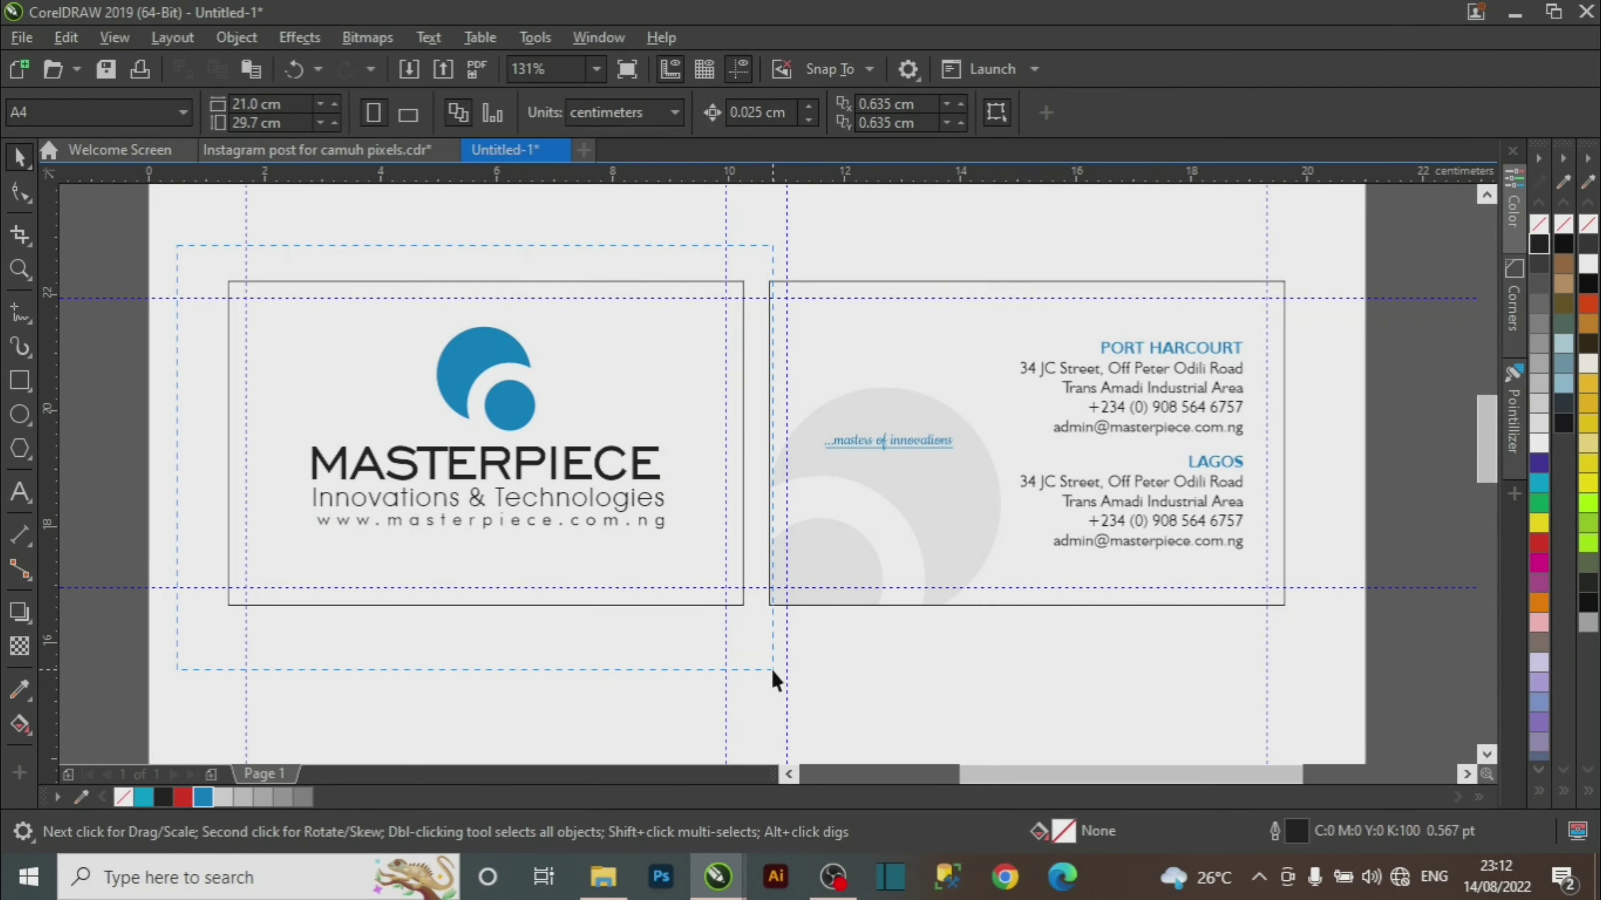
Group the front card's objects, then group the back card's objects.
{"action": "left_click_drag", "start_coordinate": [772, 671], "coordinate": [771, 666]}
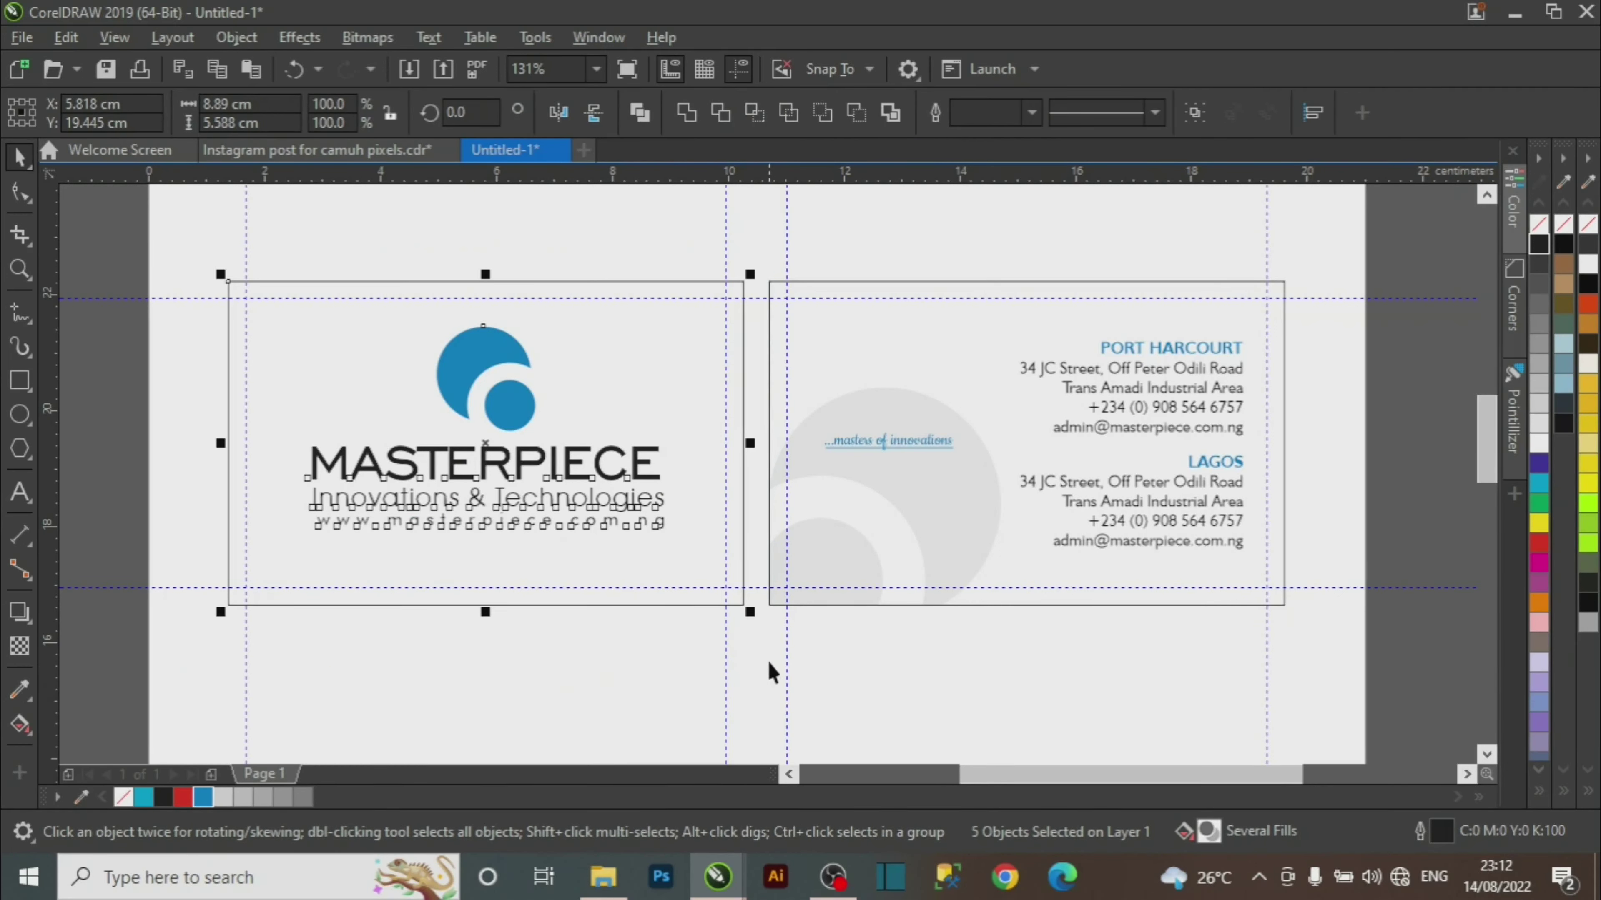
{"action": "key", "text": "ctrl+g"}
{"action": "left_click", "coordinate": [766, 233]}
{"action": "left_click_drag", "start_coordinate": [759, 221], "coordinate": [922, 471]}
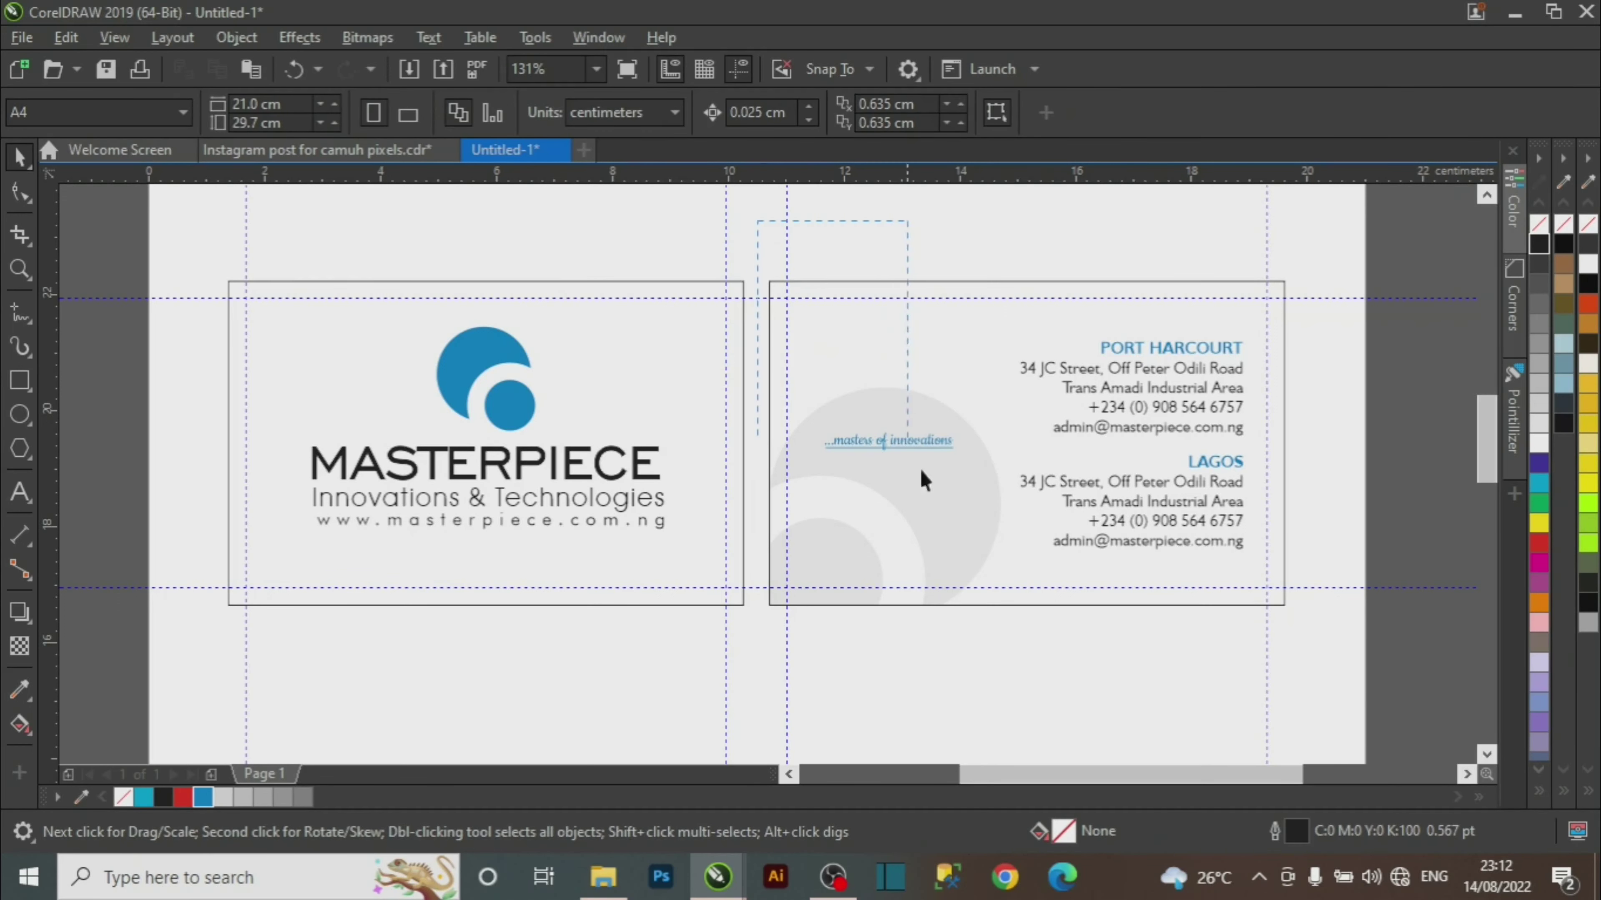
{"action": "left_click_drag", "start_coordinate": [1325, 633], "coordinate": [1320, 667]}
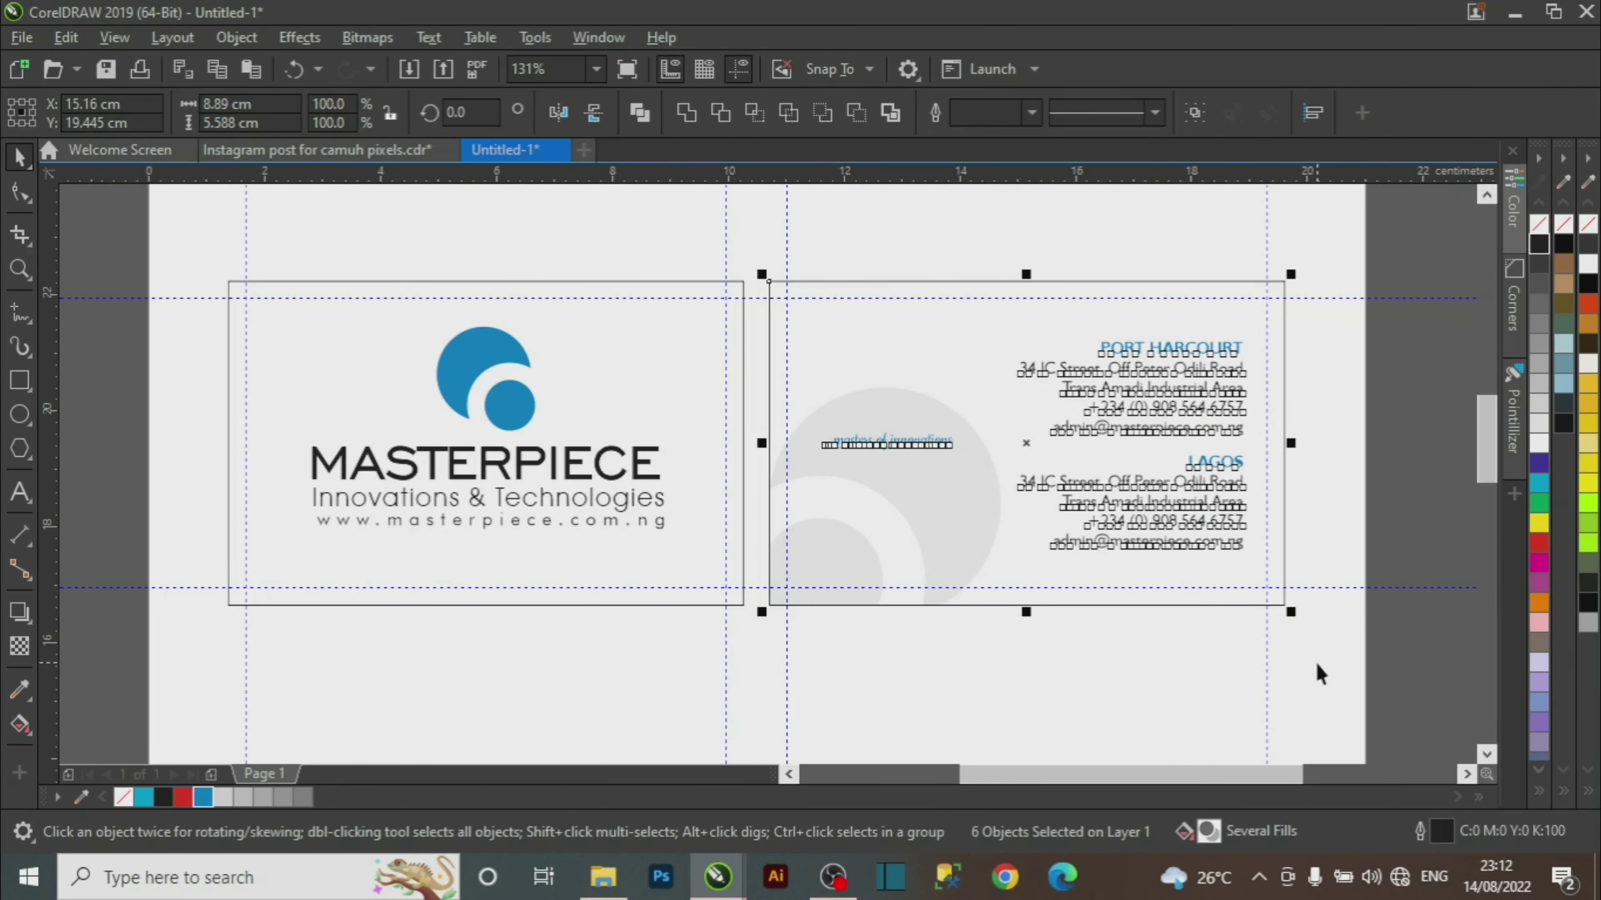
{"action": "key", "text": "ctrl+g"}
Group the front and back cards together into one unit.
{"action": "key", "text": "z"}
{"action": "right_click", "coordinate": [610, 593]}
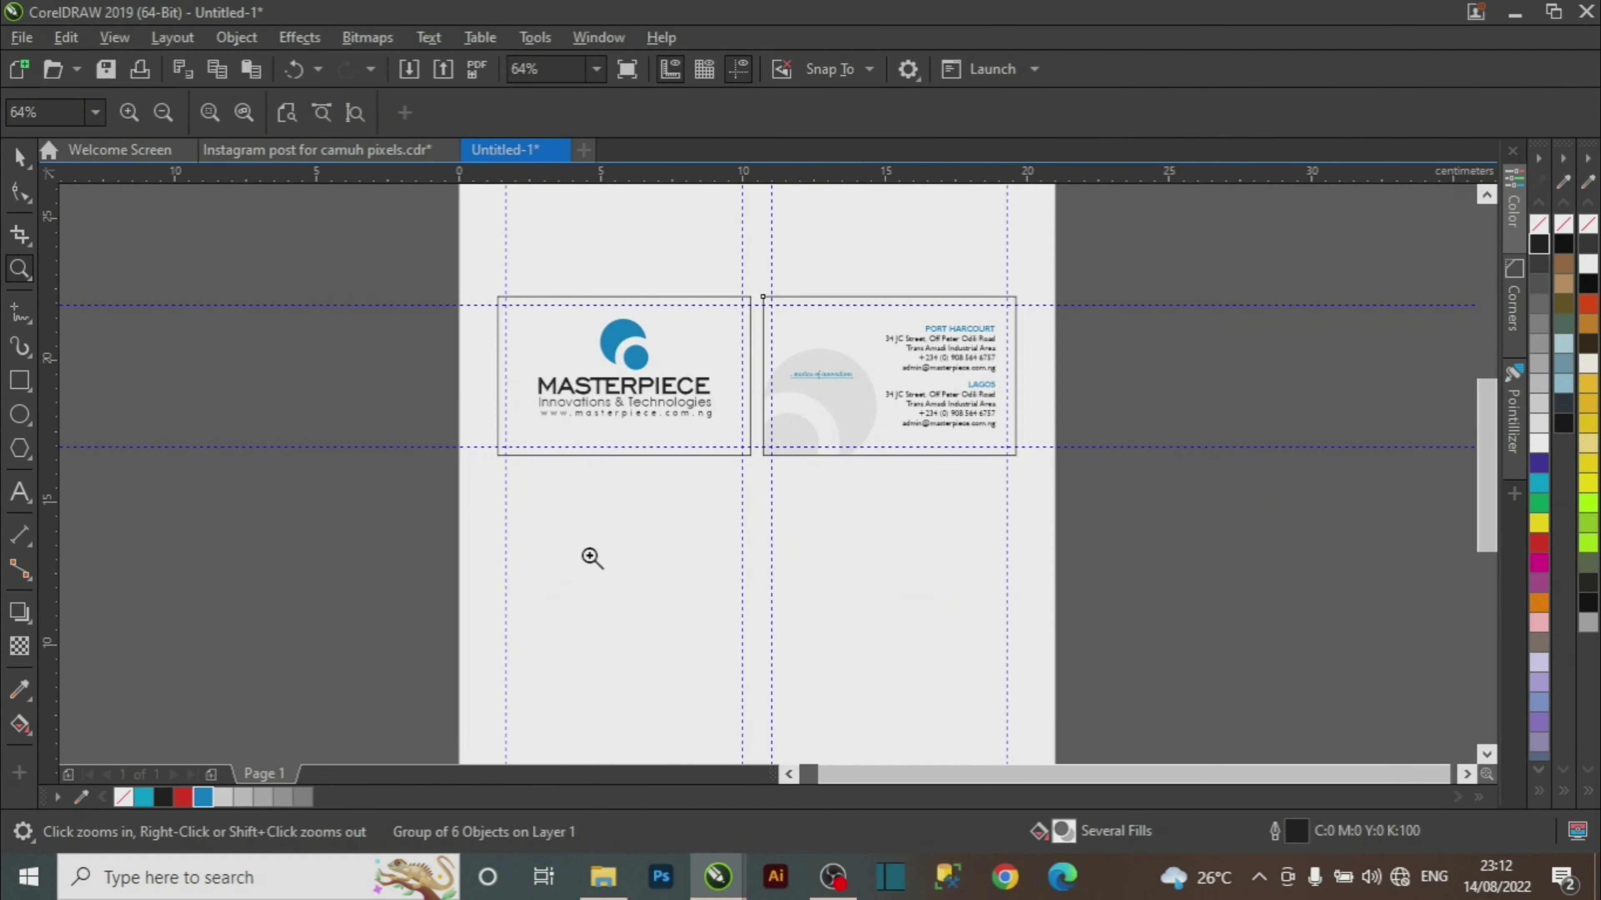
{"action": "key", "text": "space"}
{"action": "left_click", "coordinate": [607, 589]}
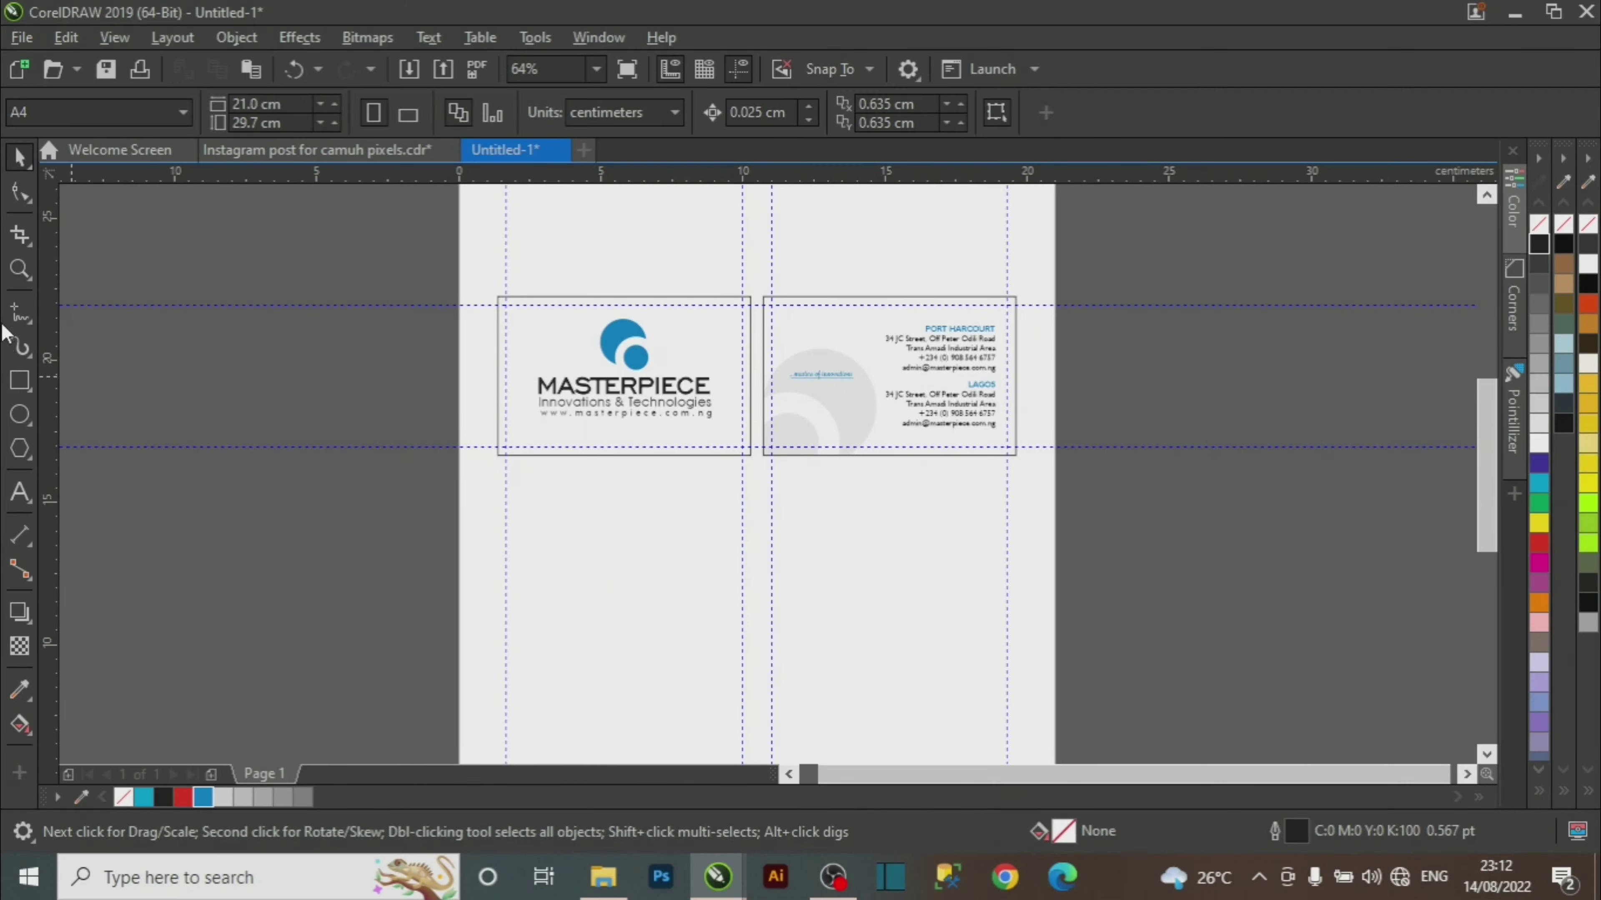
{"action": "left_click", "coordinate": [595, 386]}
{"action": "left_click_drag", "start_coordinate": [415, 253], "coordinate": [1097, 536]}
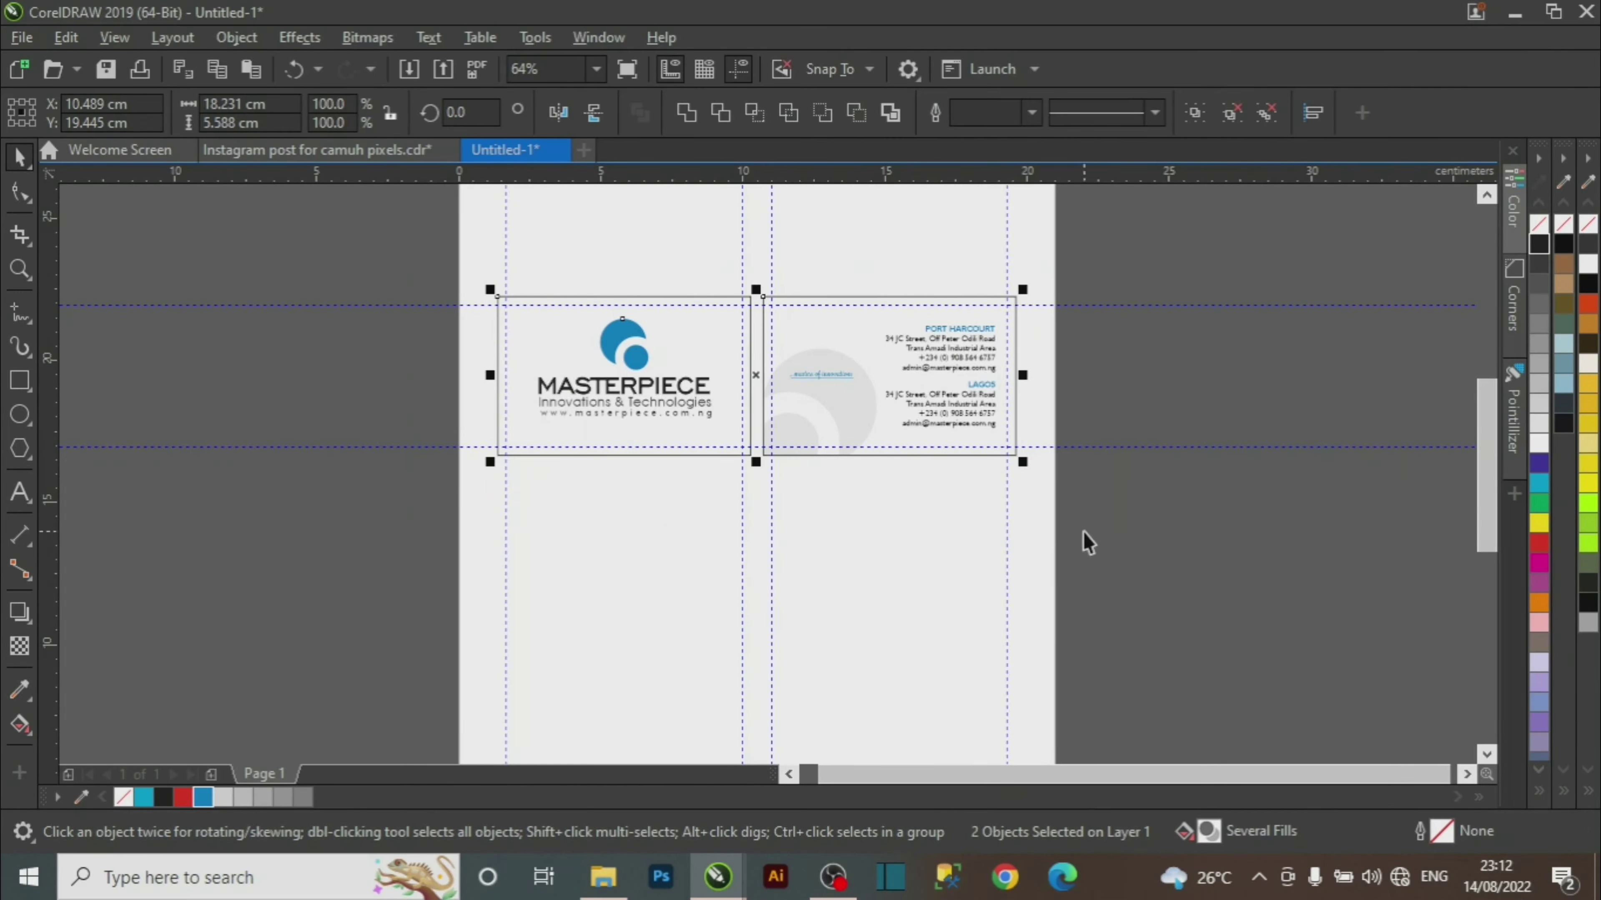
{"action": "key", "text": "ctrl+g"}
{"action": "left_click", "coordinate": [231, 523]}
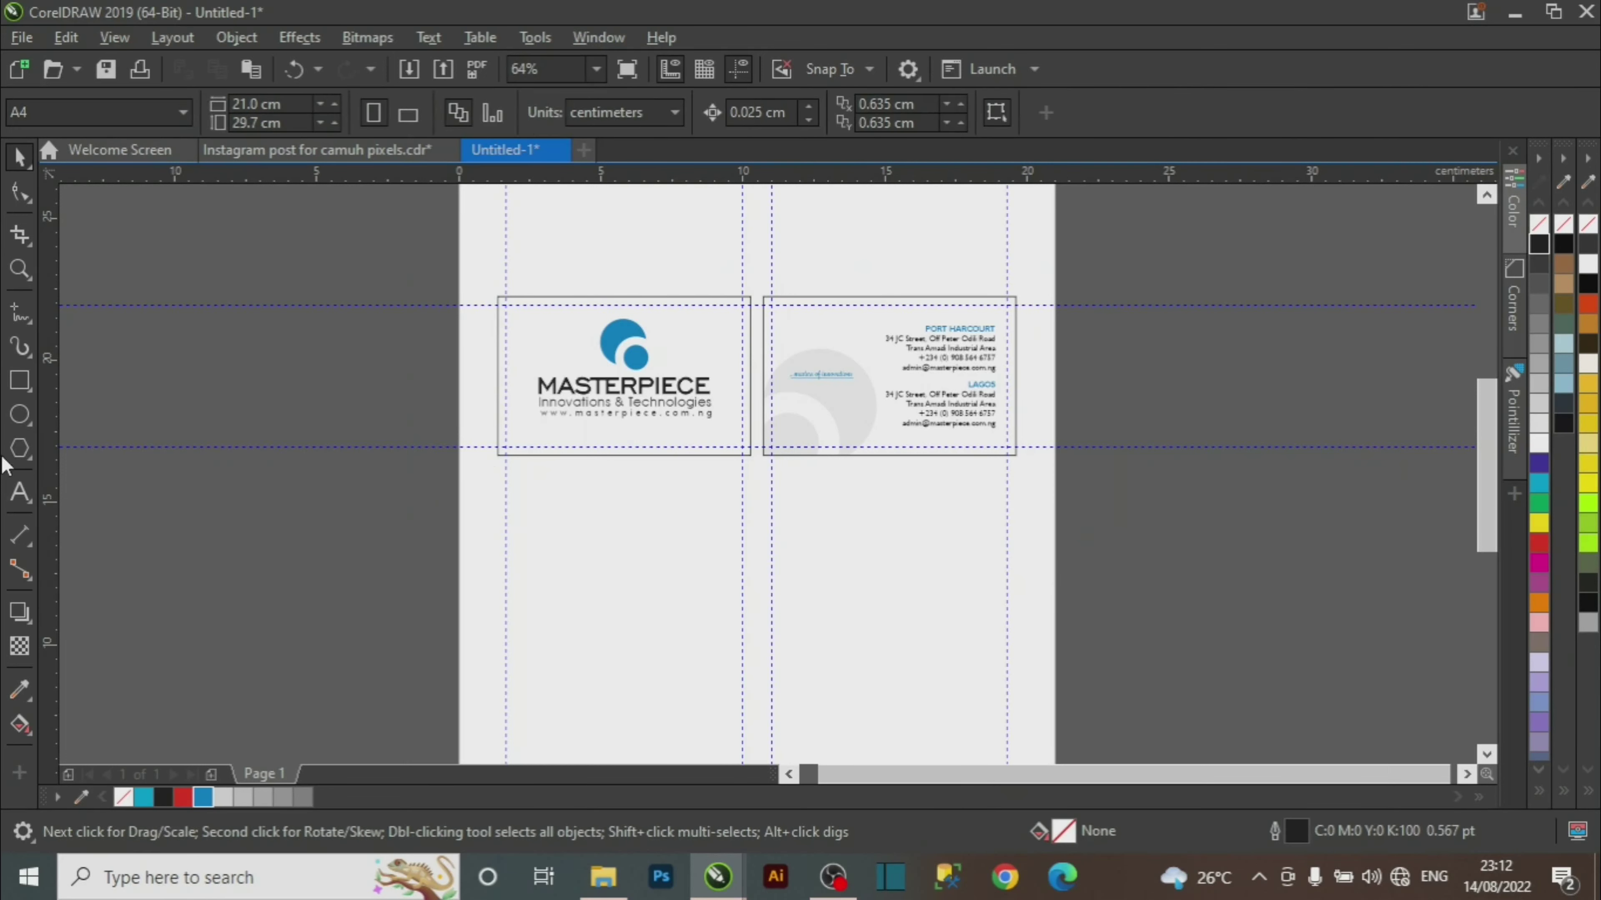
{"action": "left_click", "coordinate": [25, 384]}
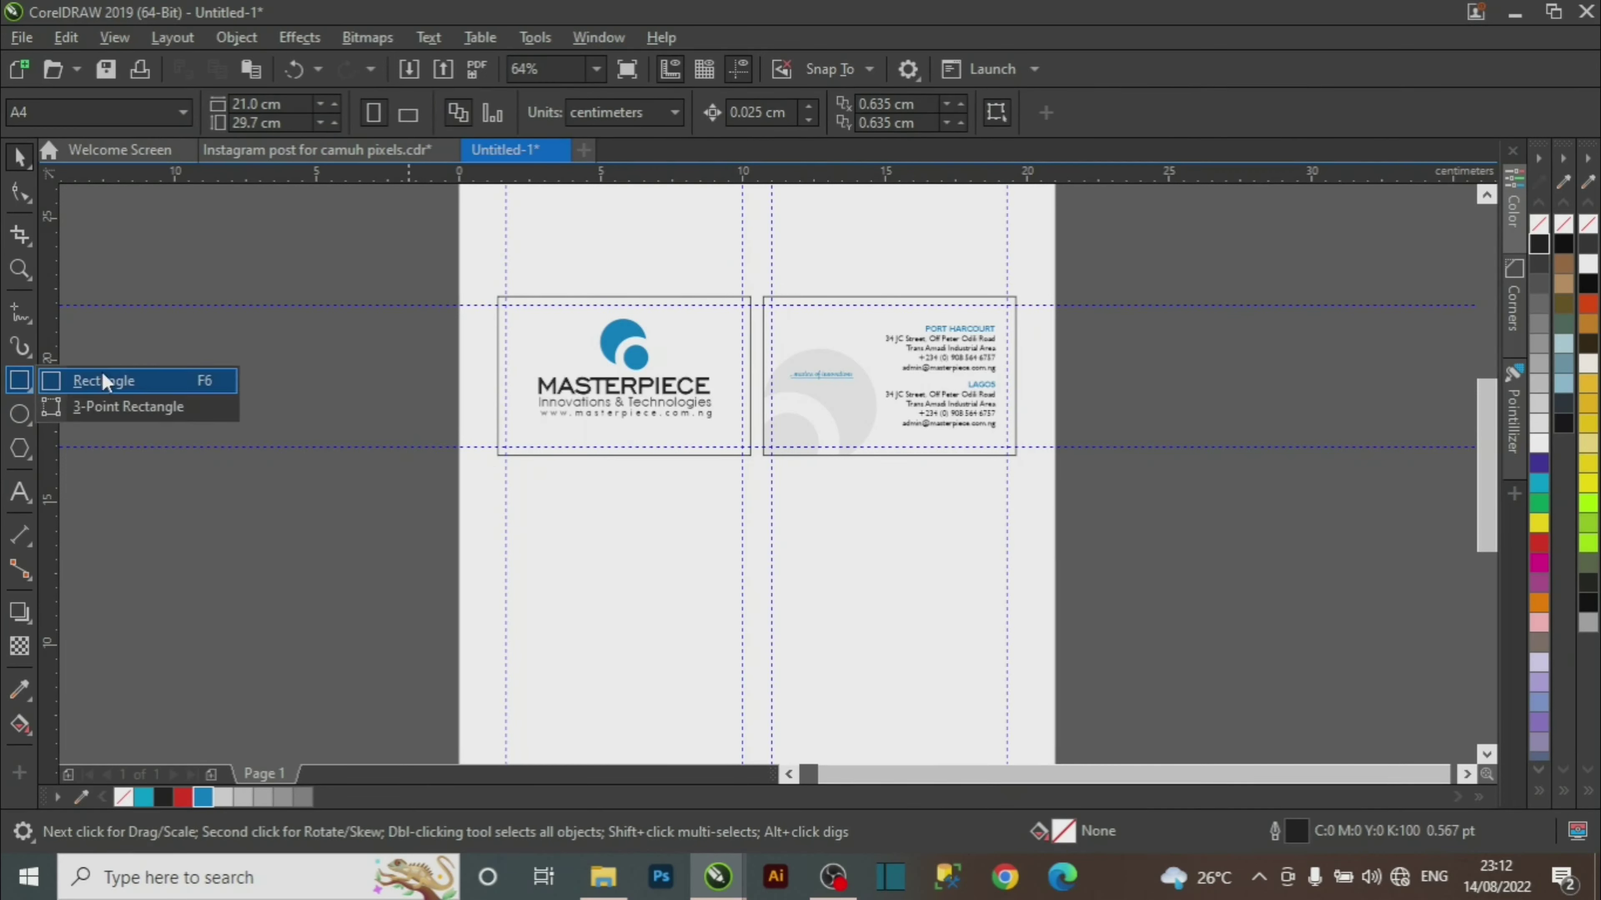
Draw a large rectangle across both cards and fill it with 30% black grey.
{"action": "left_click", "coordinate": [118, 380]}
{"action": "left_click_drag", "start_coordinate": [461, 238], "coordinate": [1051, 614]}
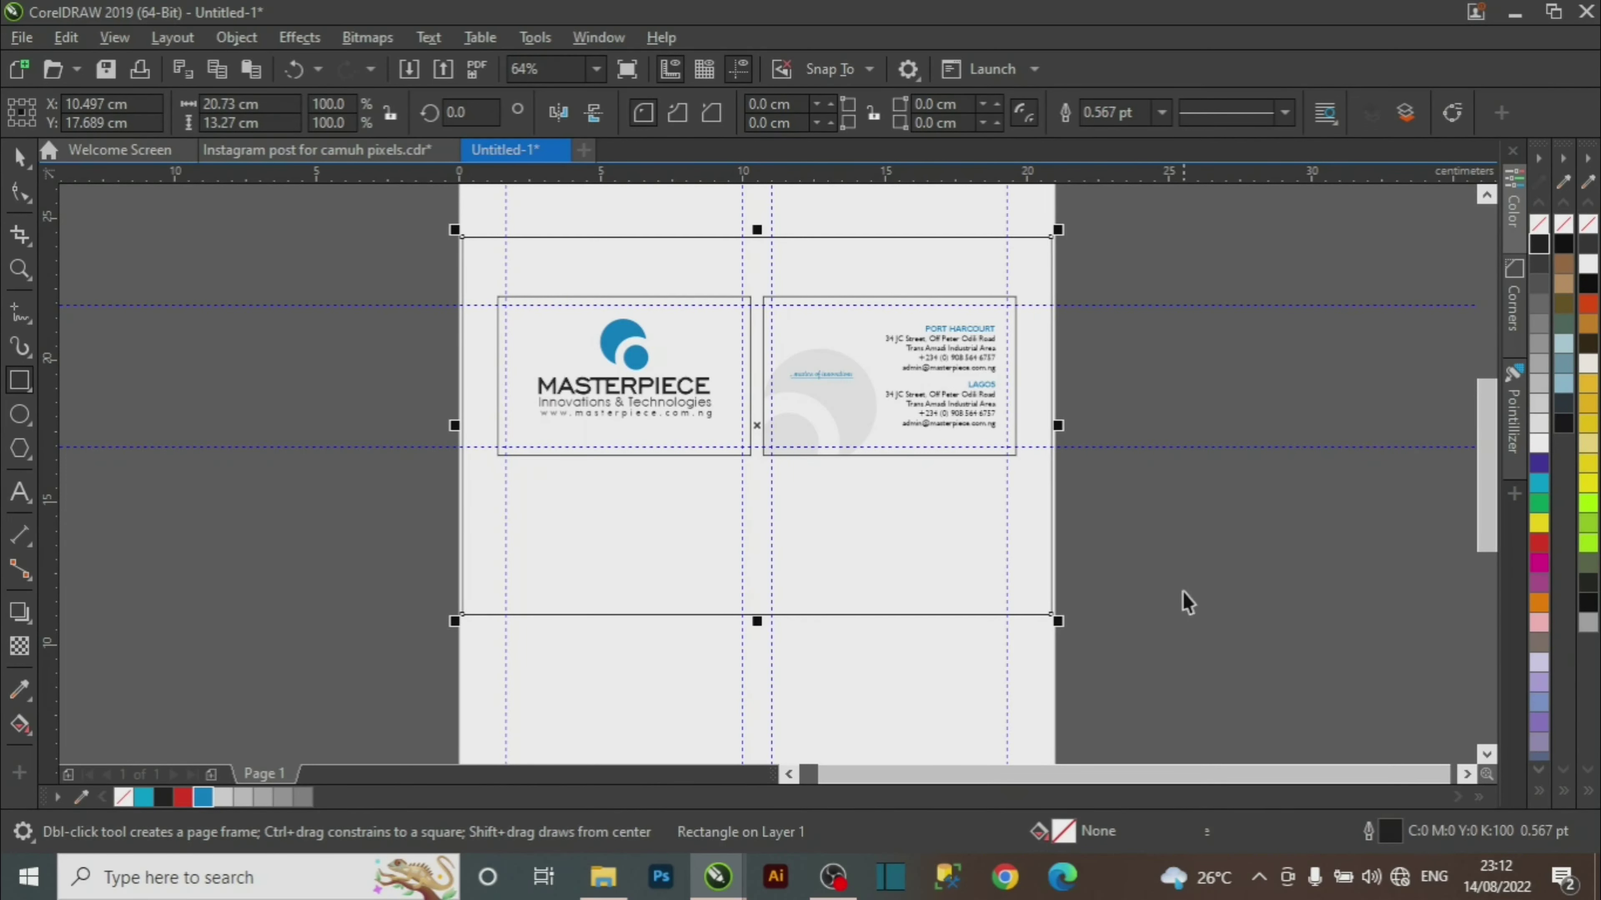
{"action": "key", "text": "space"}
{"action": "left_click", "coordinate": [1538, 404]}
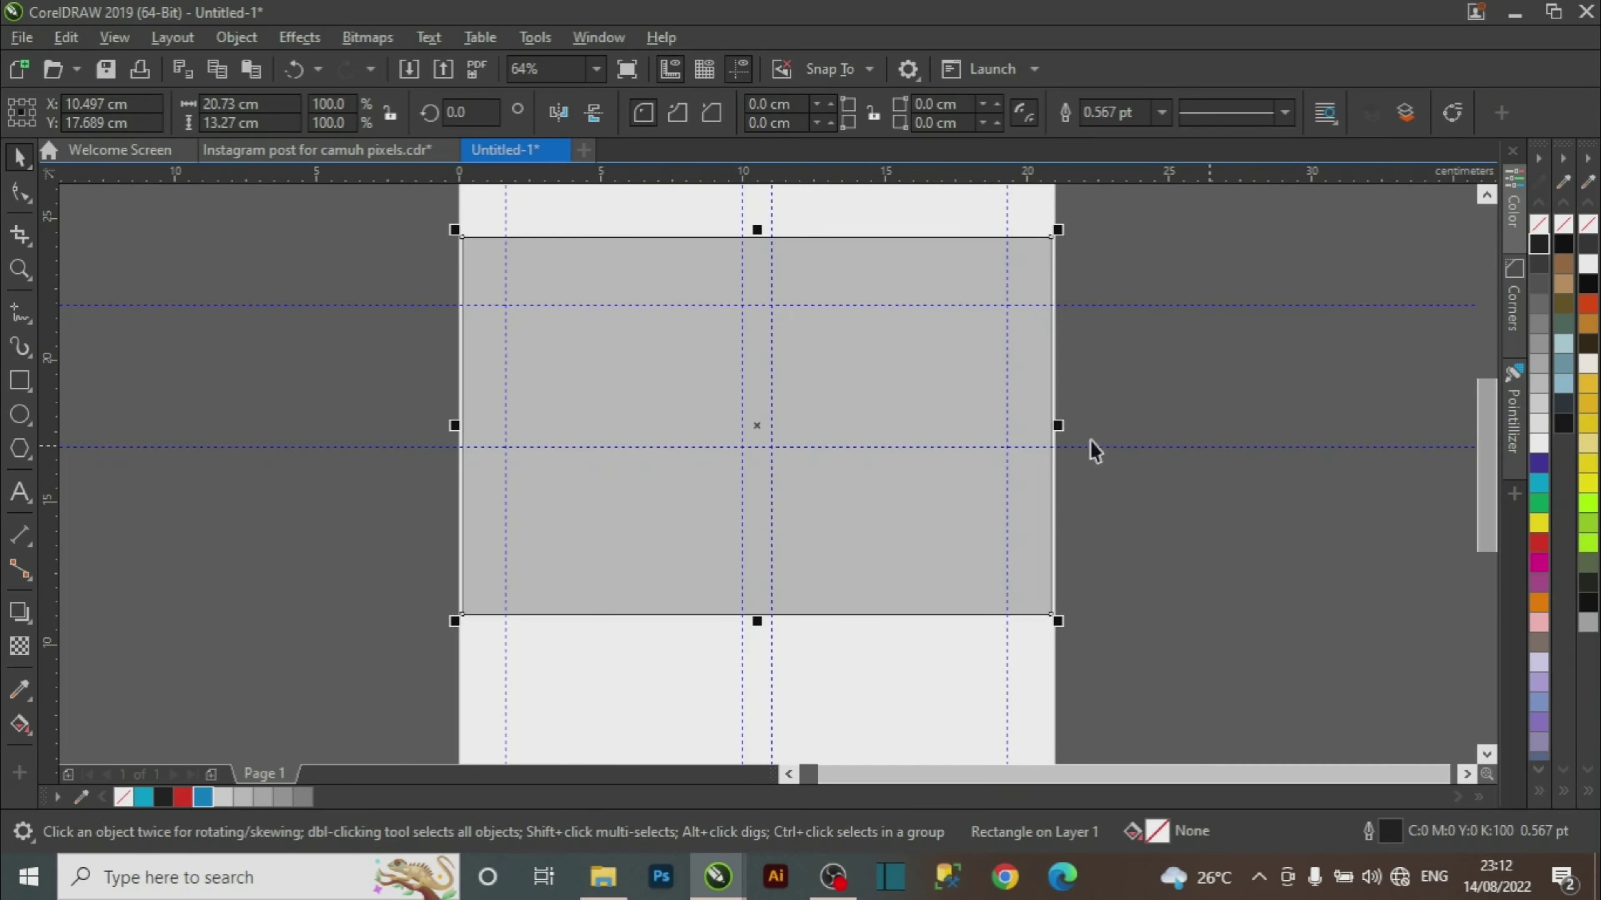
Select the grouped business cards and zoom in on them.
{"action": "left_click_drag", "start_coordinate": [1234, 254], "coordinate": [359, 555]}
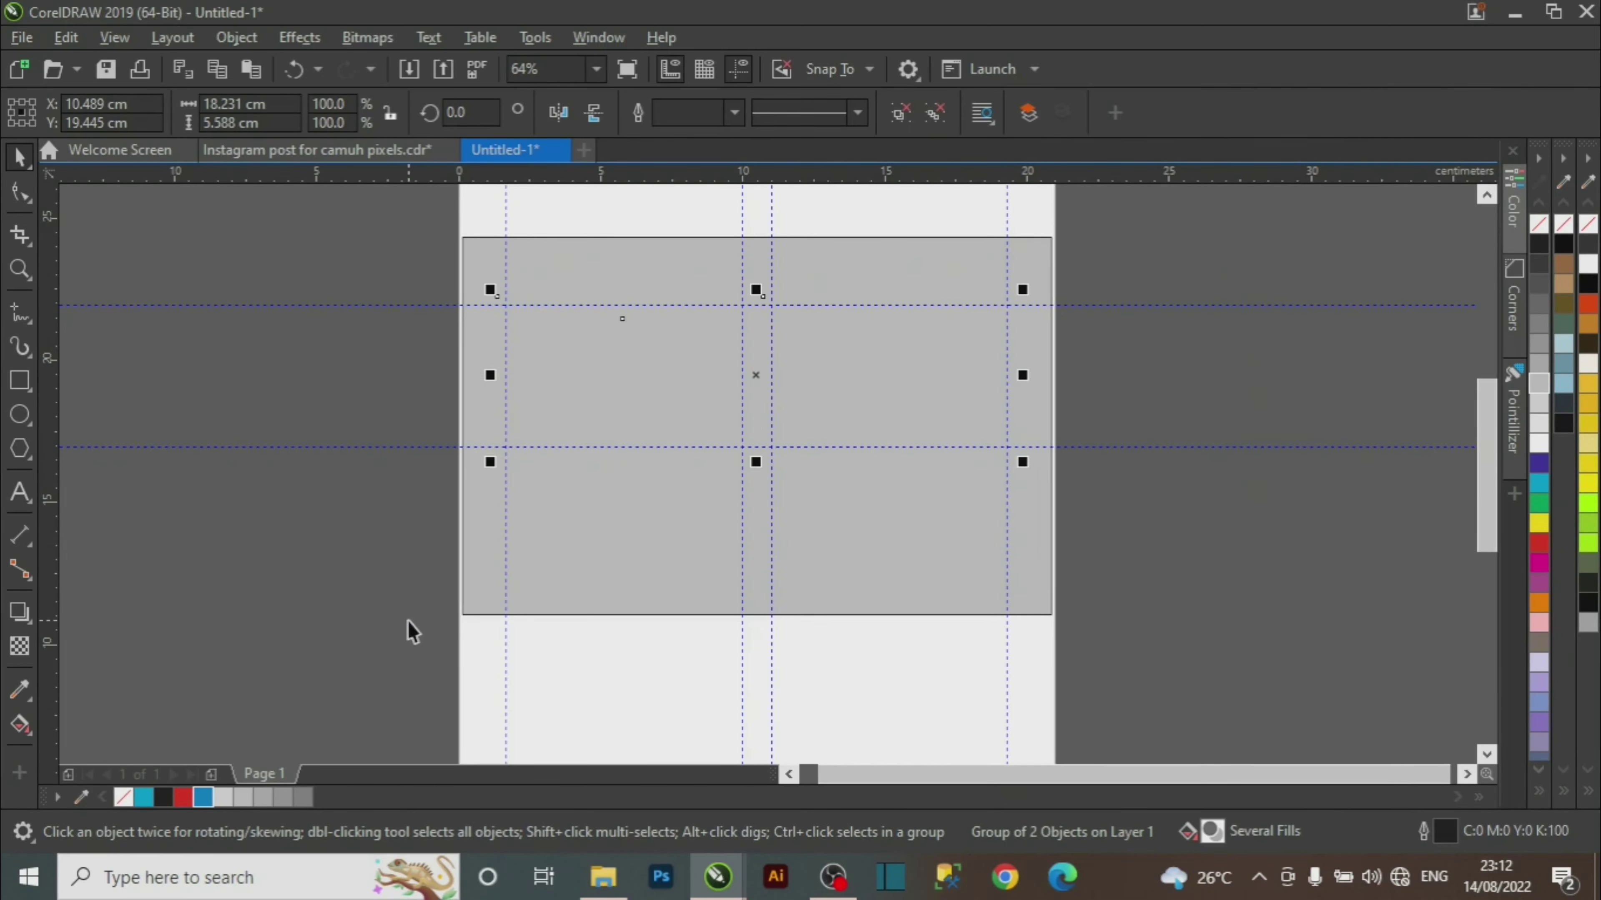
{"action": "left_click_drag", "start_coordinate": [1202, 234], "coordinate": [395, 530]}
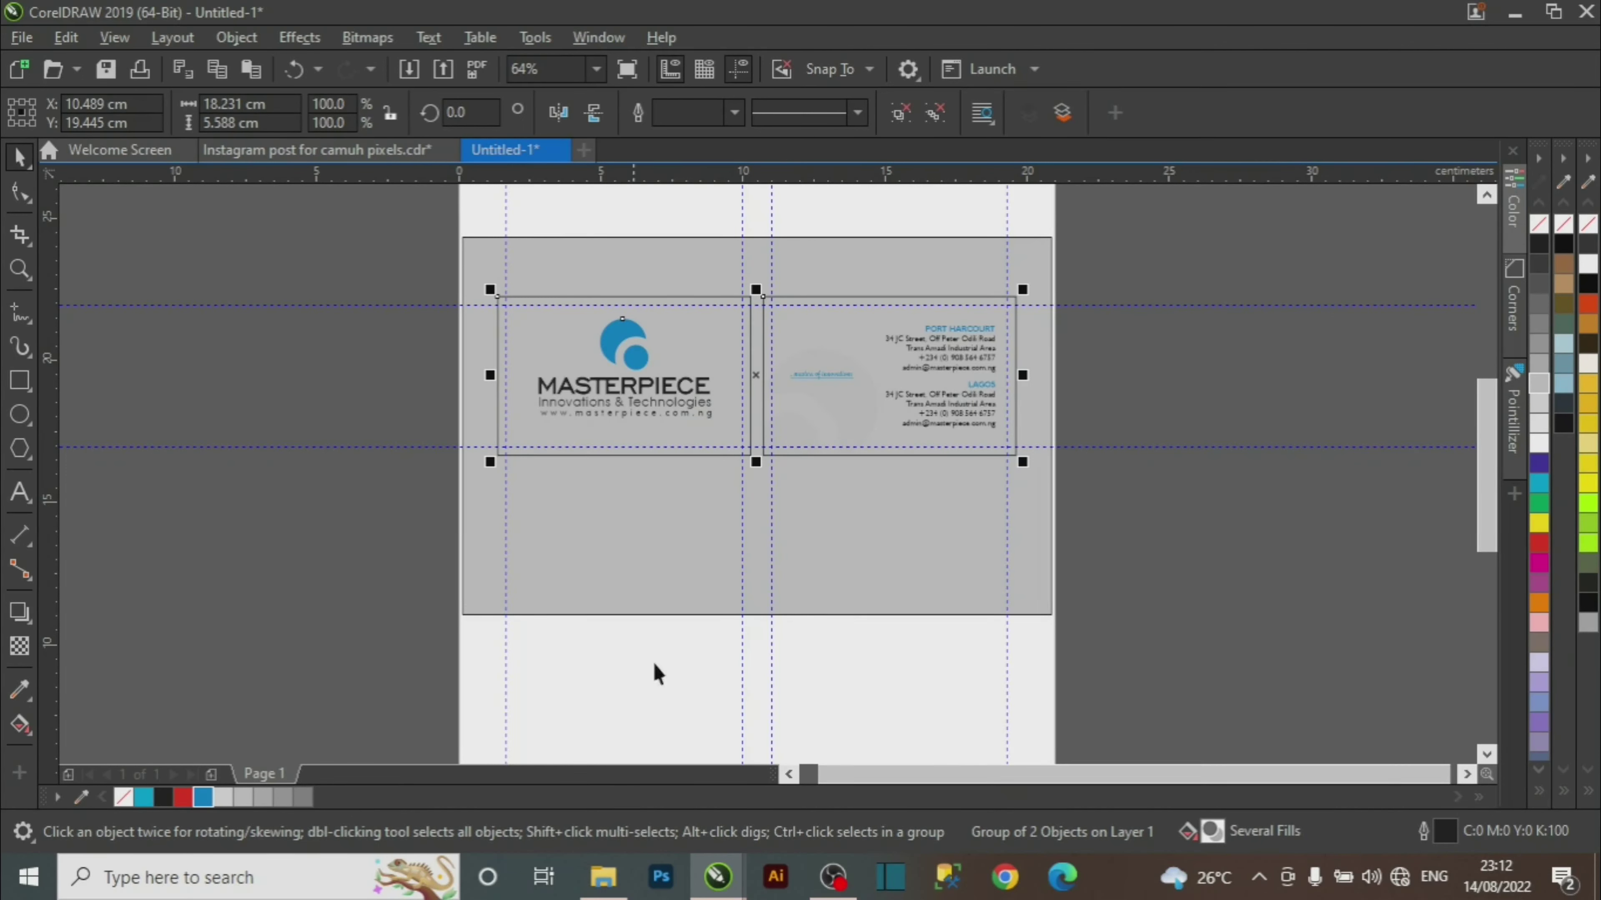
{"action": "key", "text": "z"}
{"action": "left_click_drag", "start_coordinate": [376, 249], "coordinate": [1154, 553]}
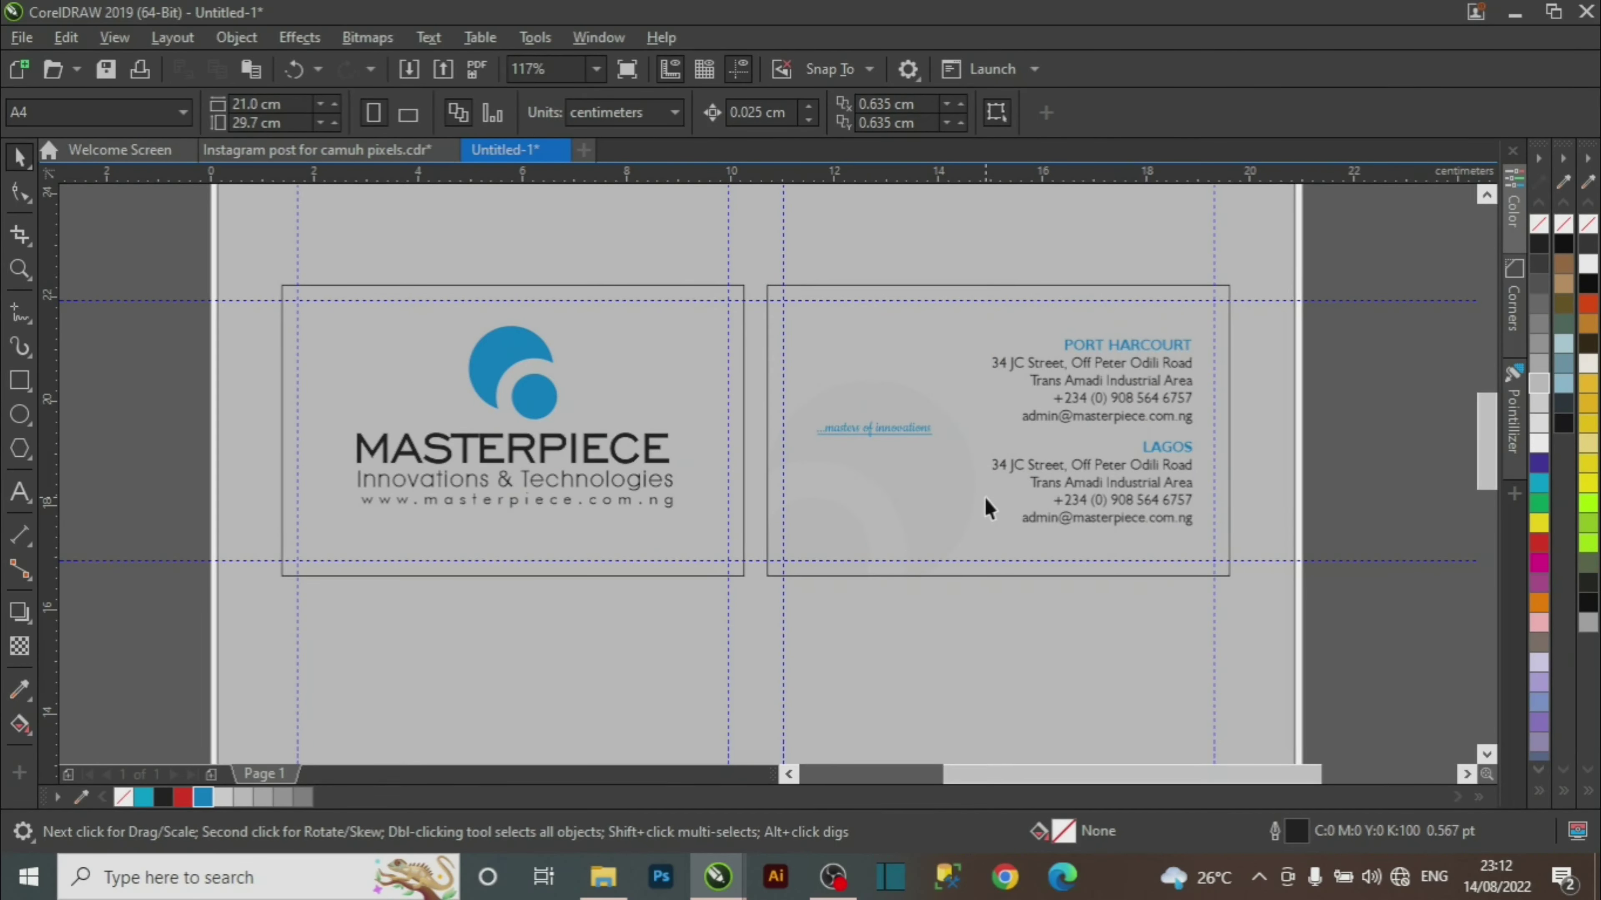
Fill the back and front card frames with white.
{"action": "left_click", "coordinate": [966, 517]}
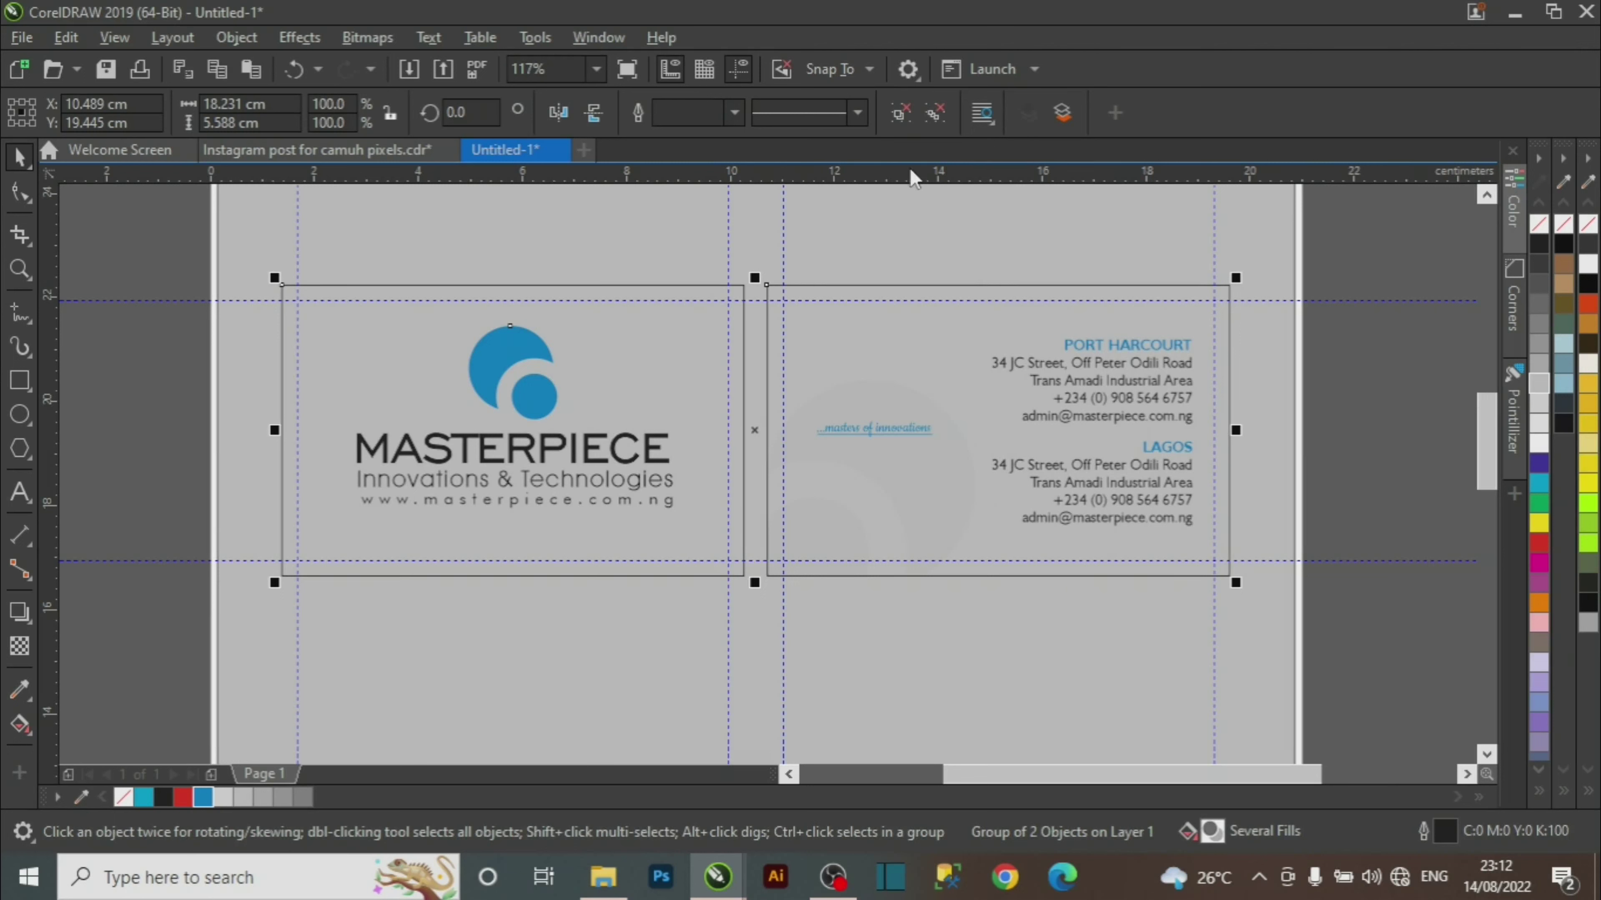
{"action": "left_click", "coordinate": [1443, 458]}
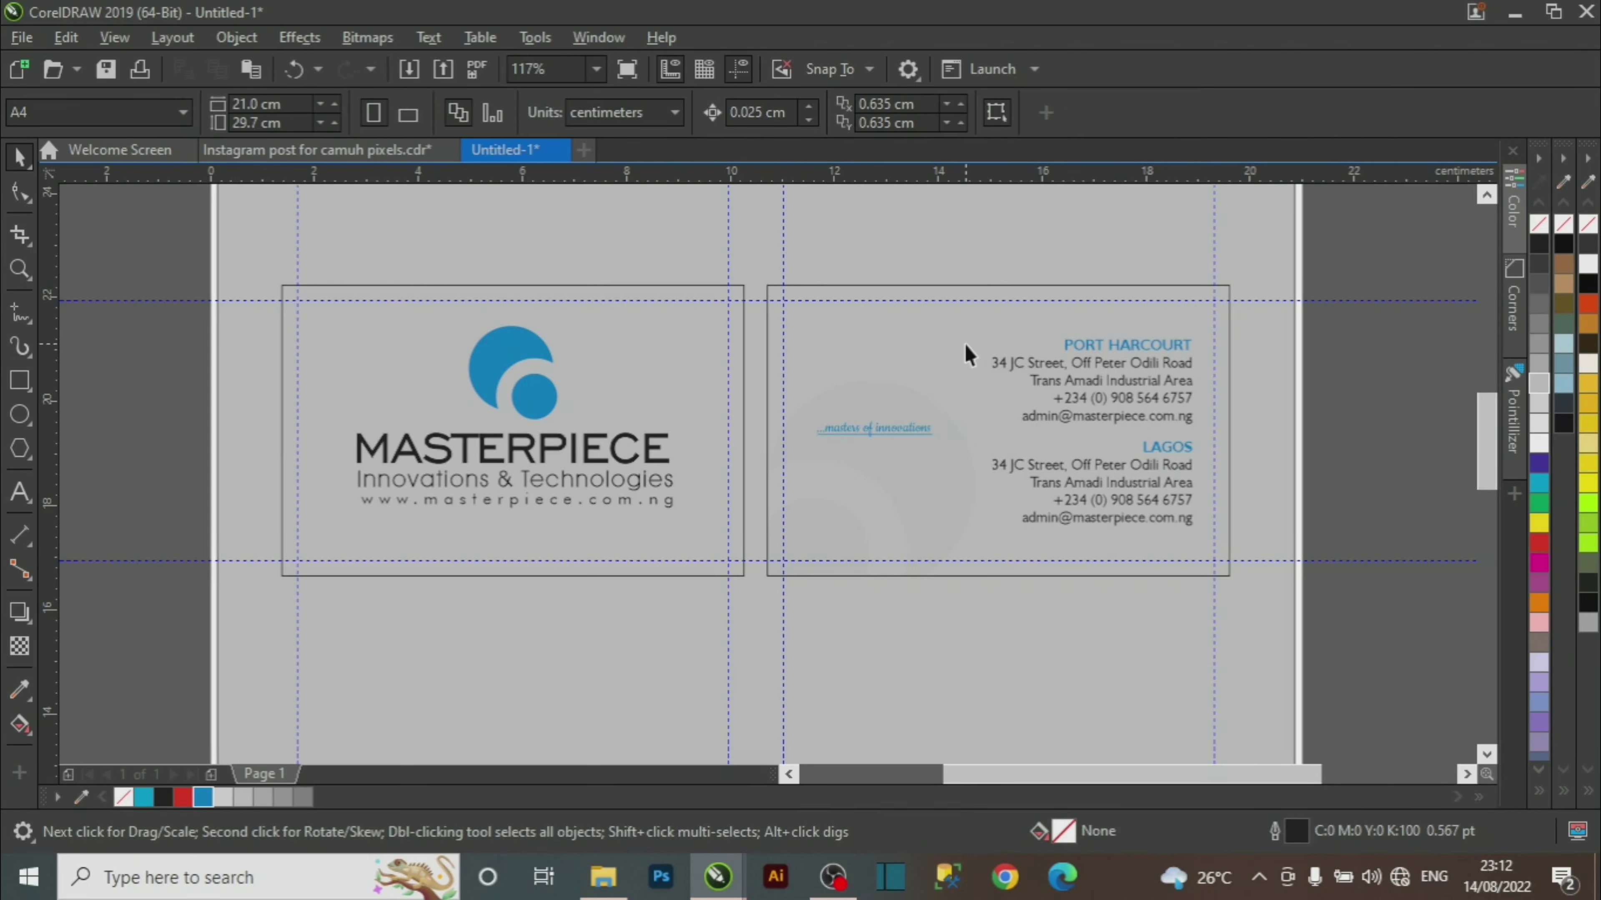
{"action": "left_click", "coordinate": [964, 345]}
{"action": "left_click", "coordinate": [1539, 442]}
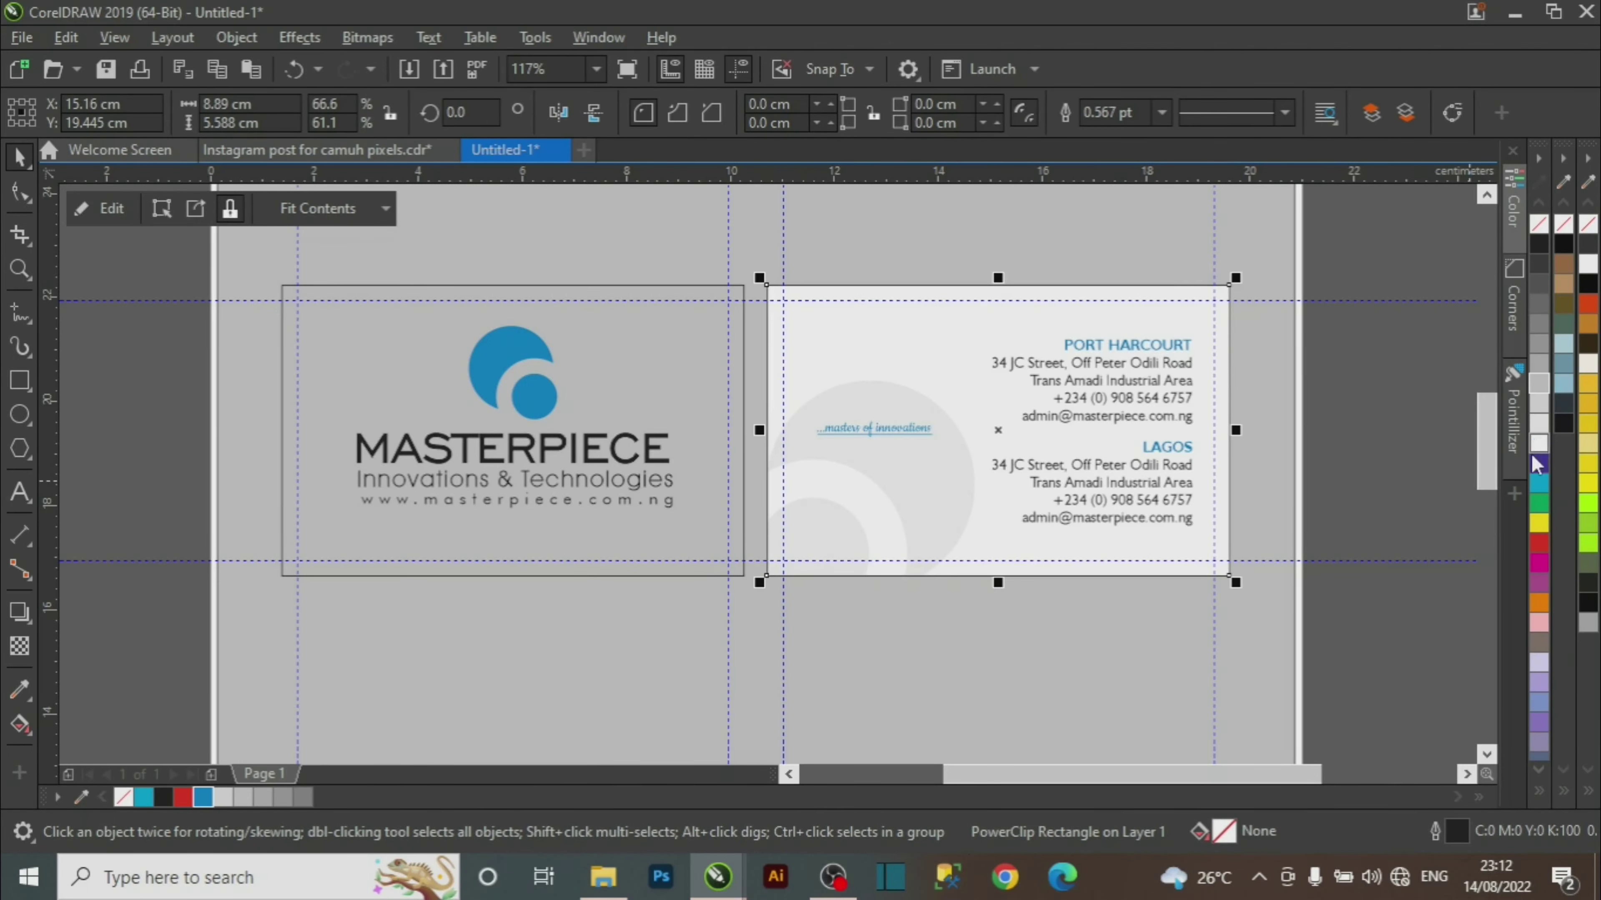
{"action": "key", "text": "Escape"}
{"action": "left_click", "coordinate": [620, 360]}
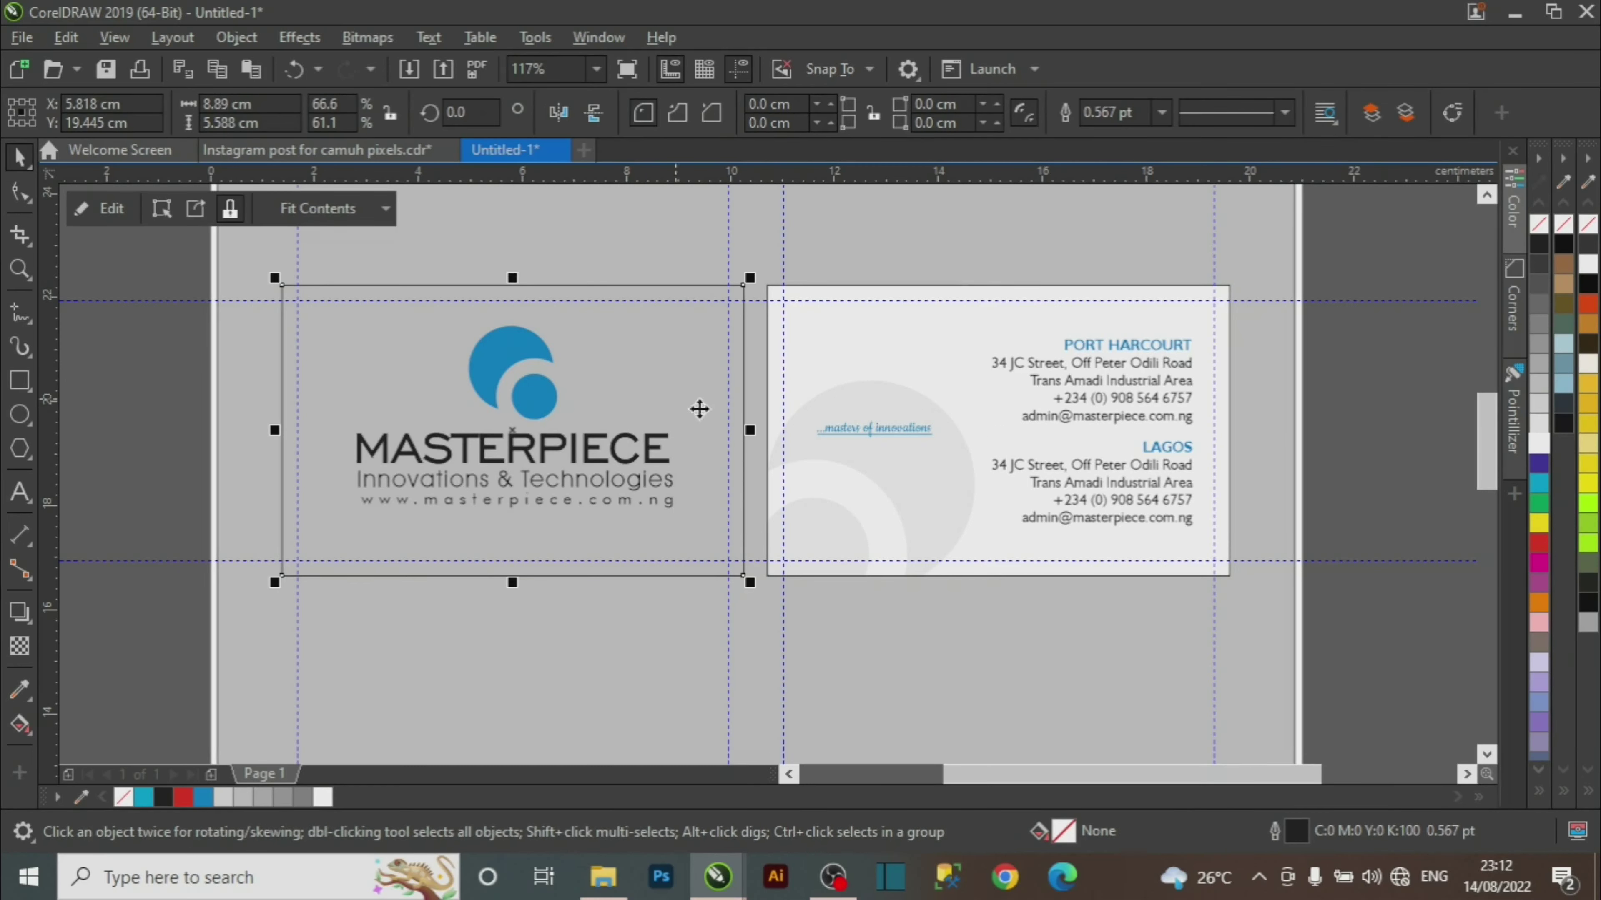
{"action": "left_click", "coordinate": [1538, 443]}
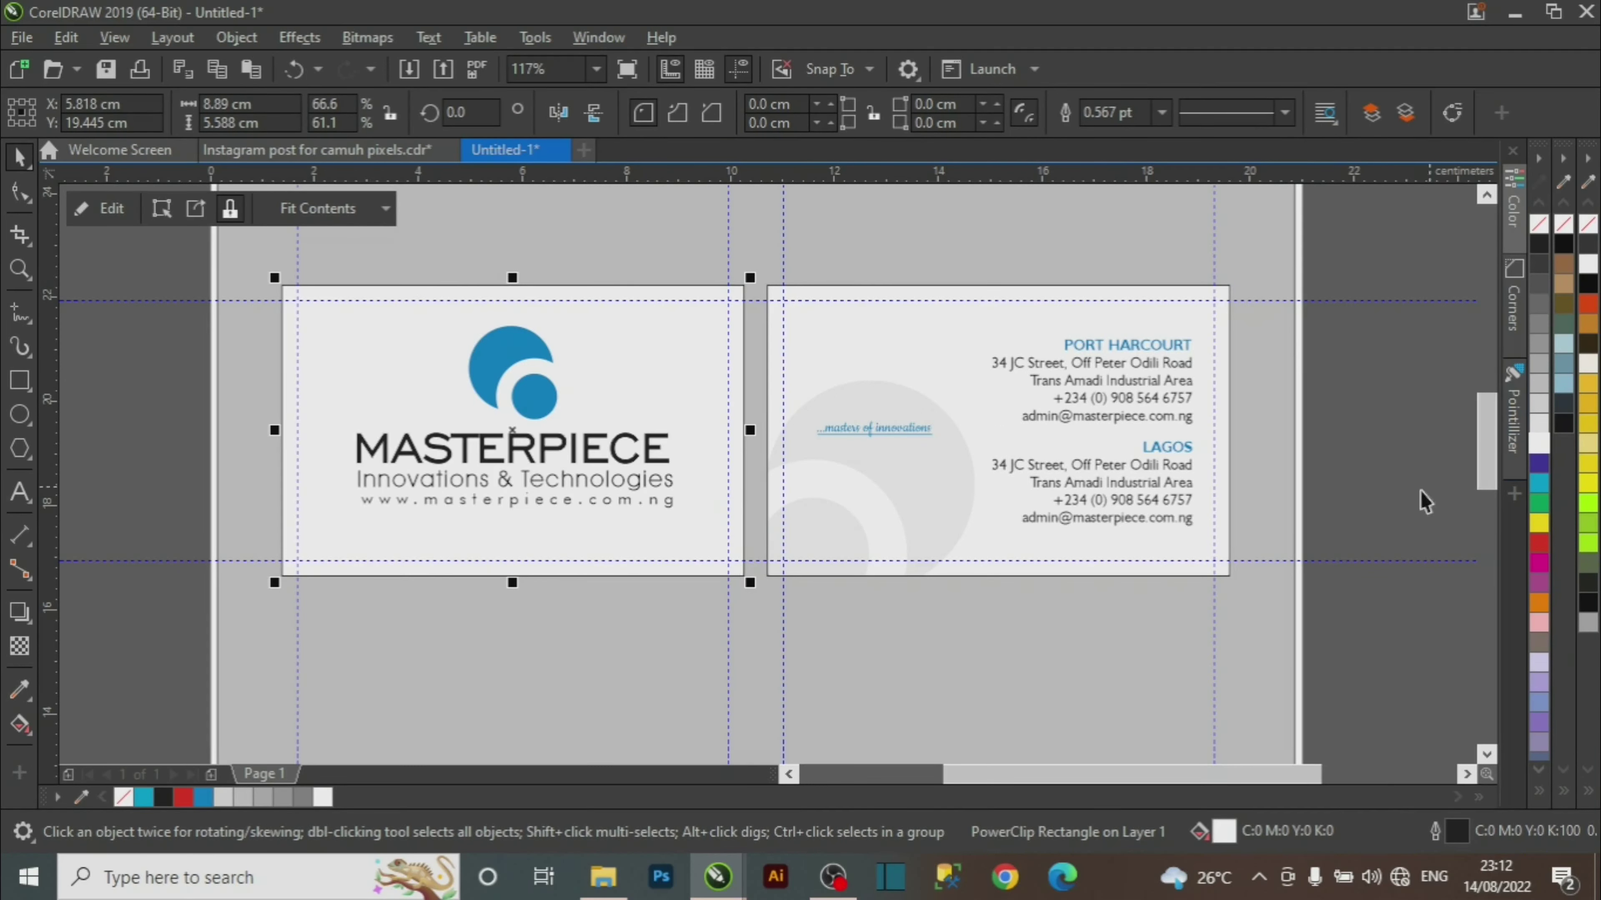
{"action": "left_click", "coordinate": [1381, 434]}
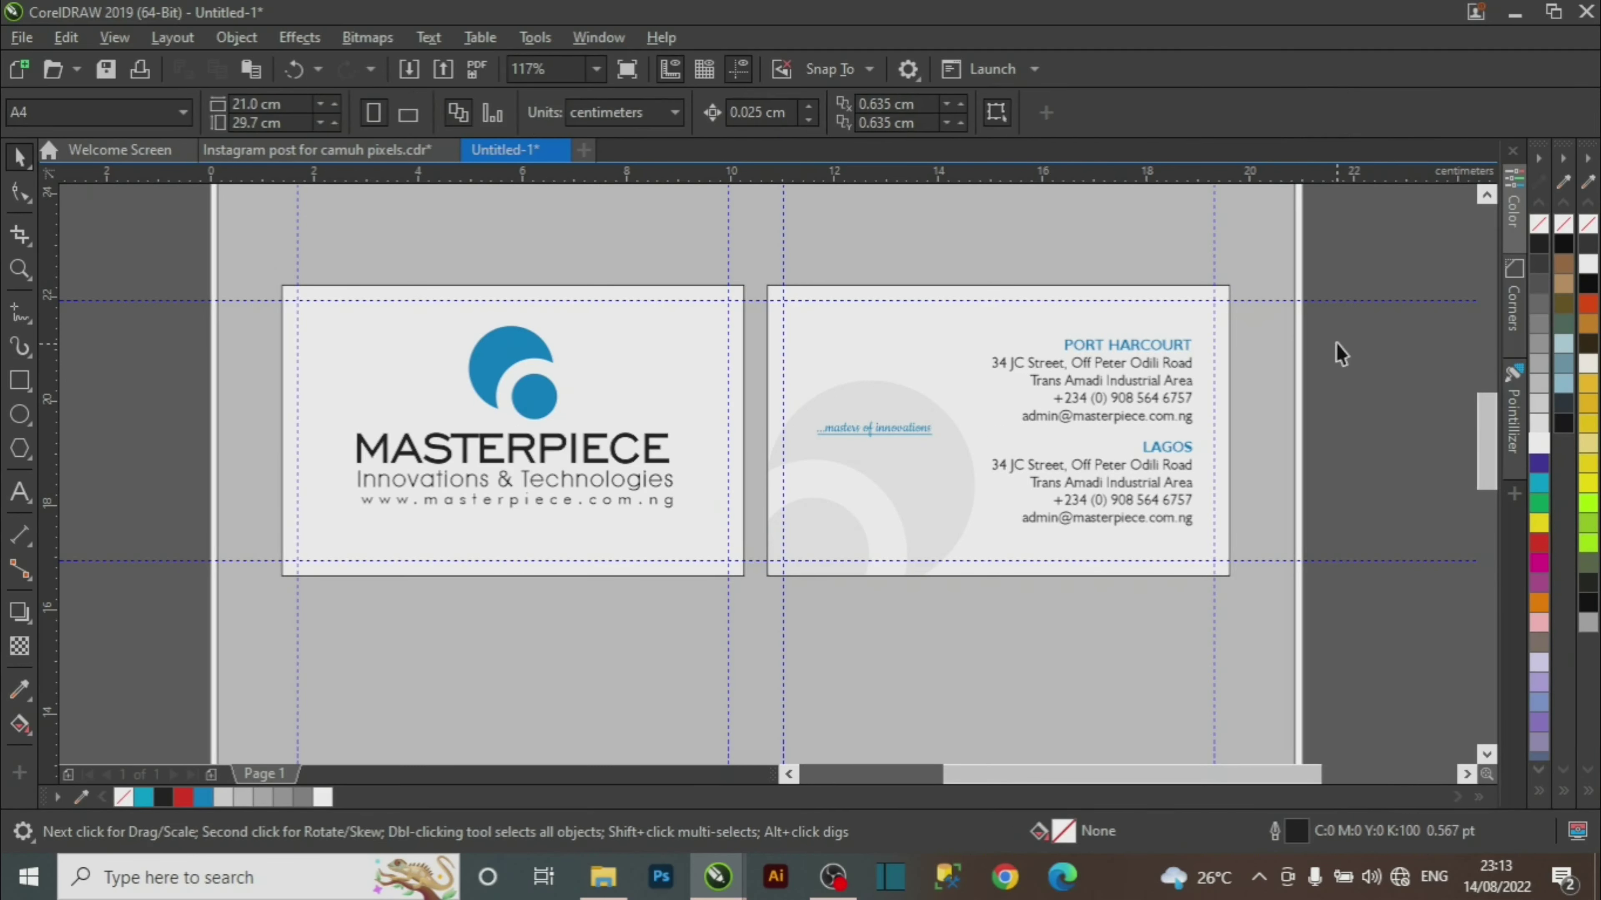
Remove the black outlines from the back and front card frames.
{"action": "left_click", "coordinate": [964, 370]}
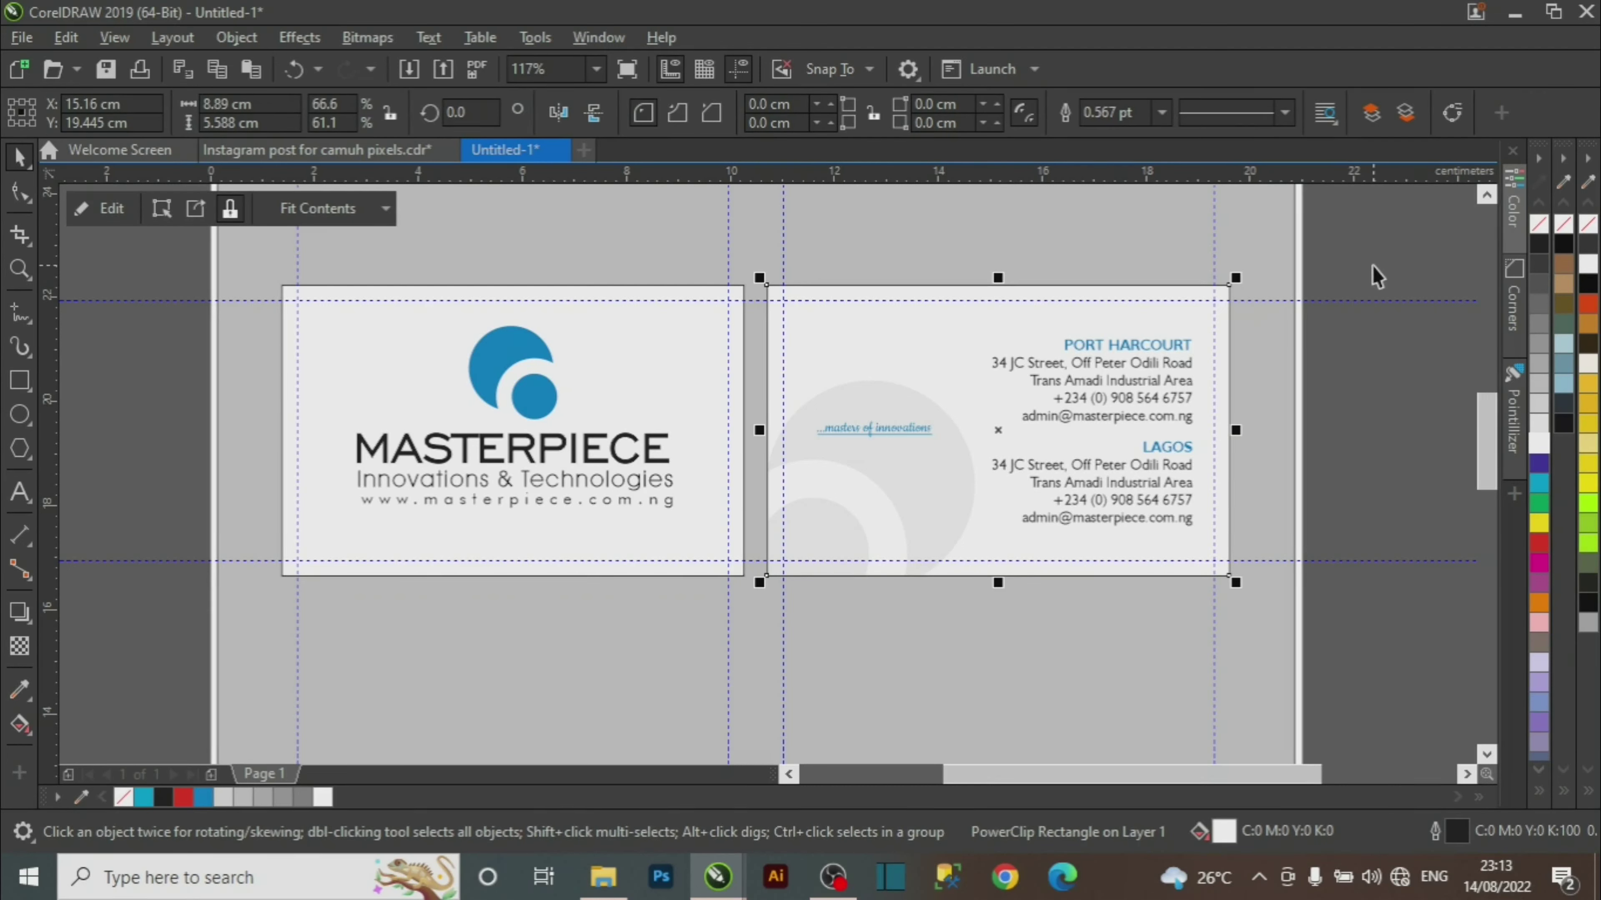
{"action": "right_click", "coordinate": [1541, 236]}
{"action": "left_click", "coordinate": [1404, 261]}
{"action": "left_click", "coordinate": [745, 371]}
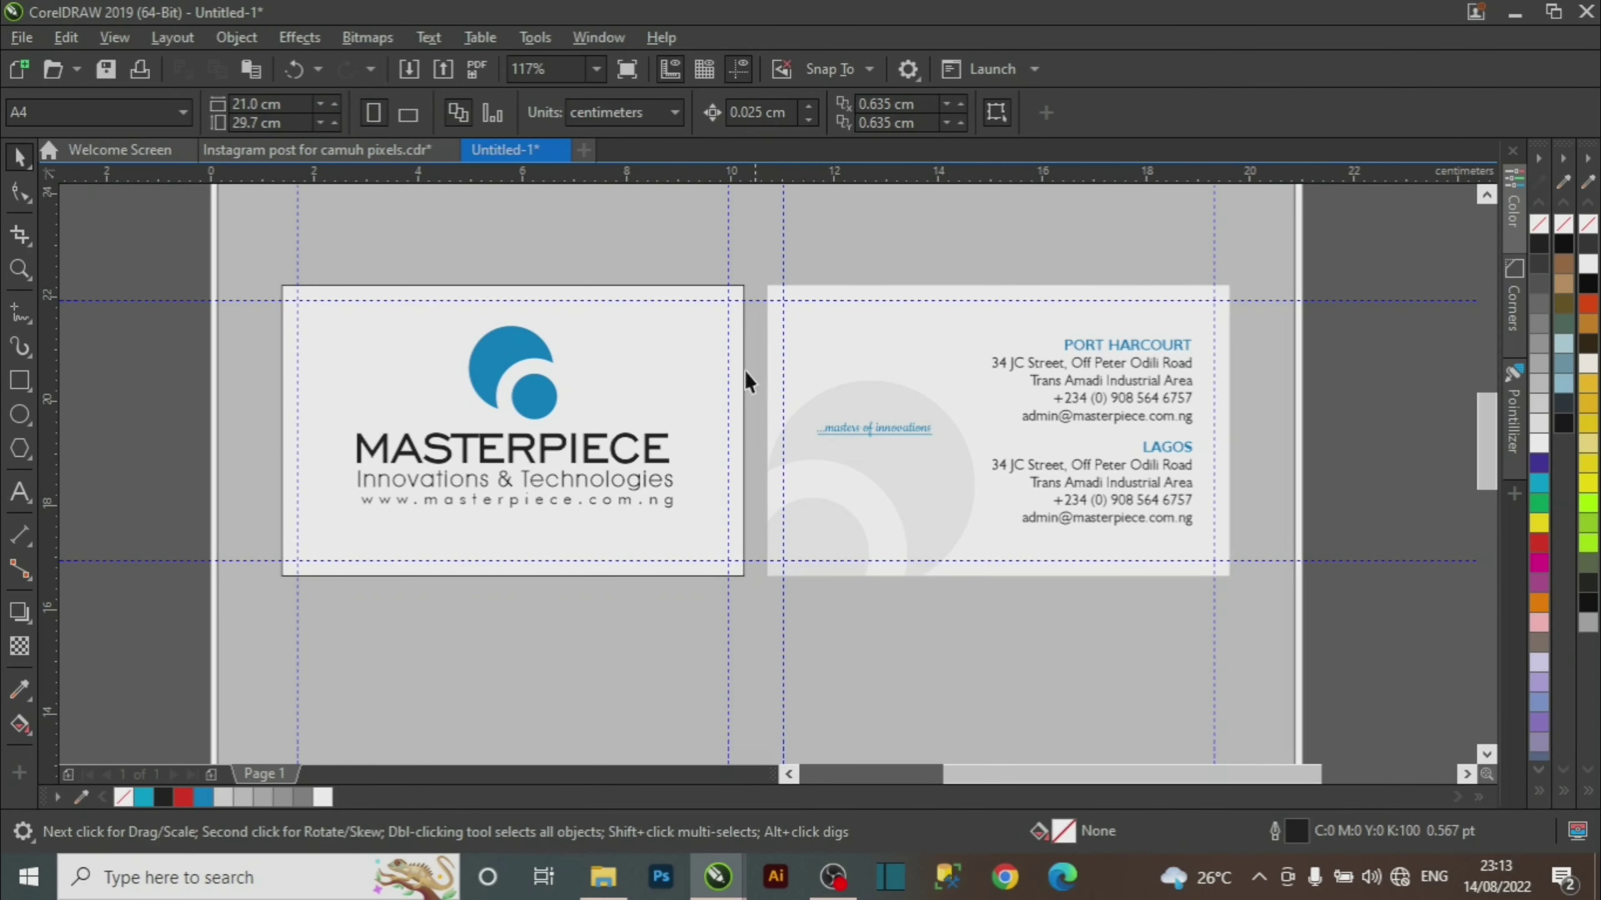
{"action": "right_click", "coordinate": [1542, 235]}
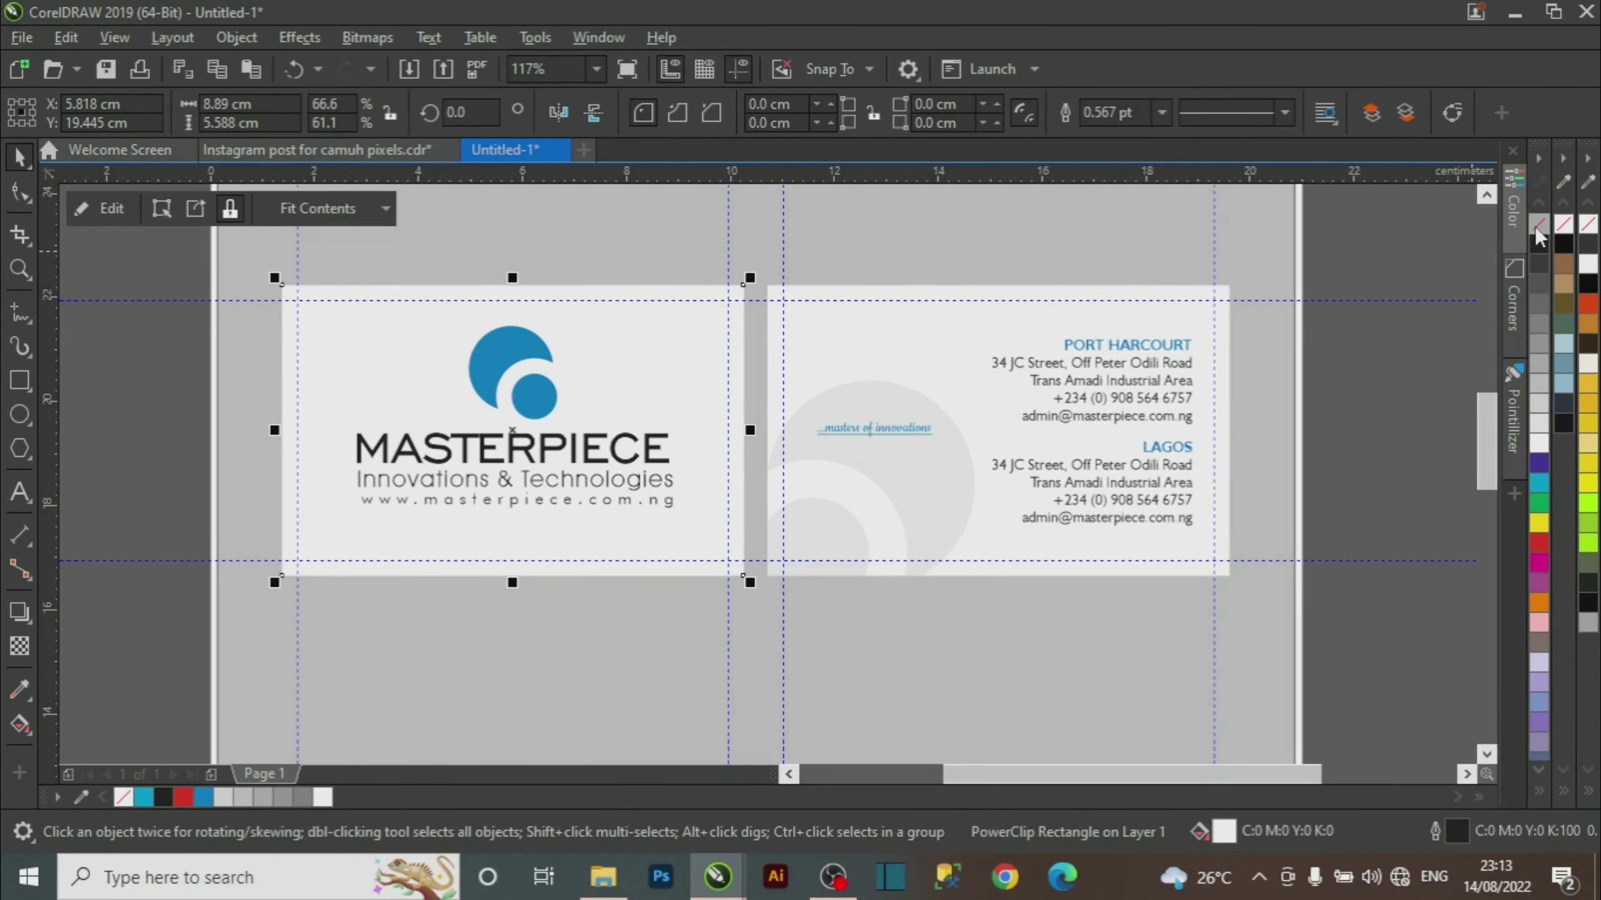
Group the back card's objects, then group the front card's objects.
{"action": "left_click_drag", "start_coordinate": [1400, 251], "coordinate": [738, 598]}
{"action": "key", "text": "ctrl+g"}
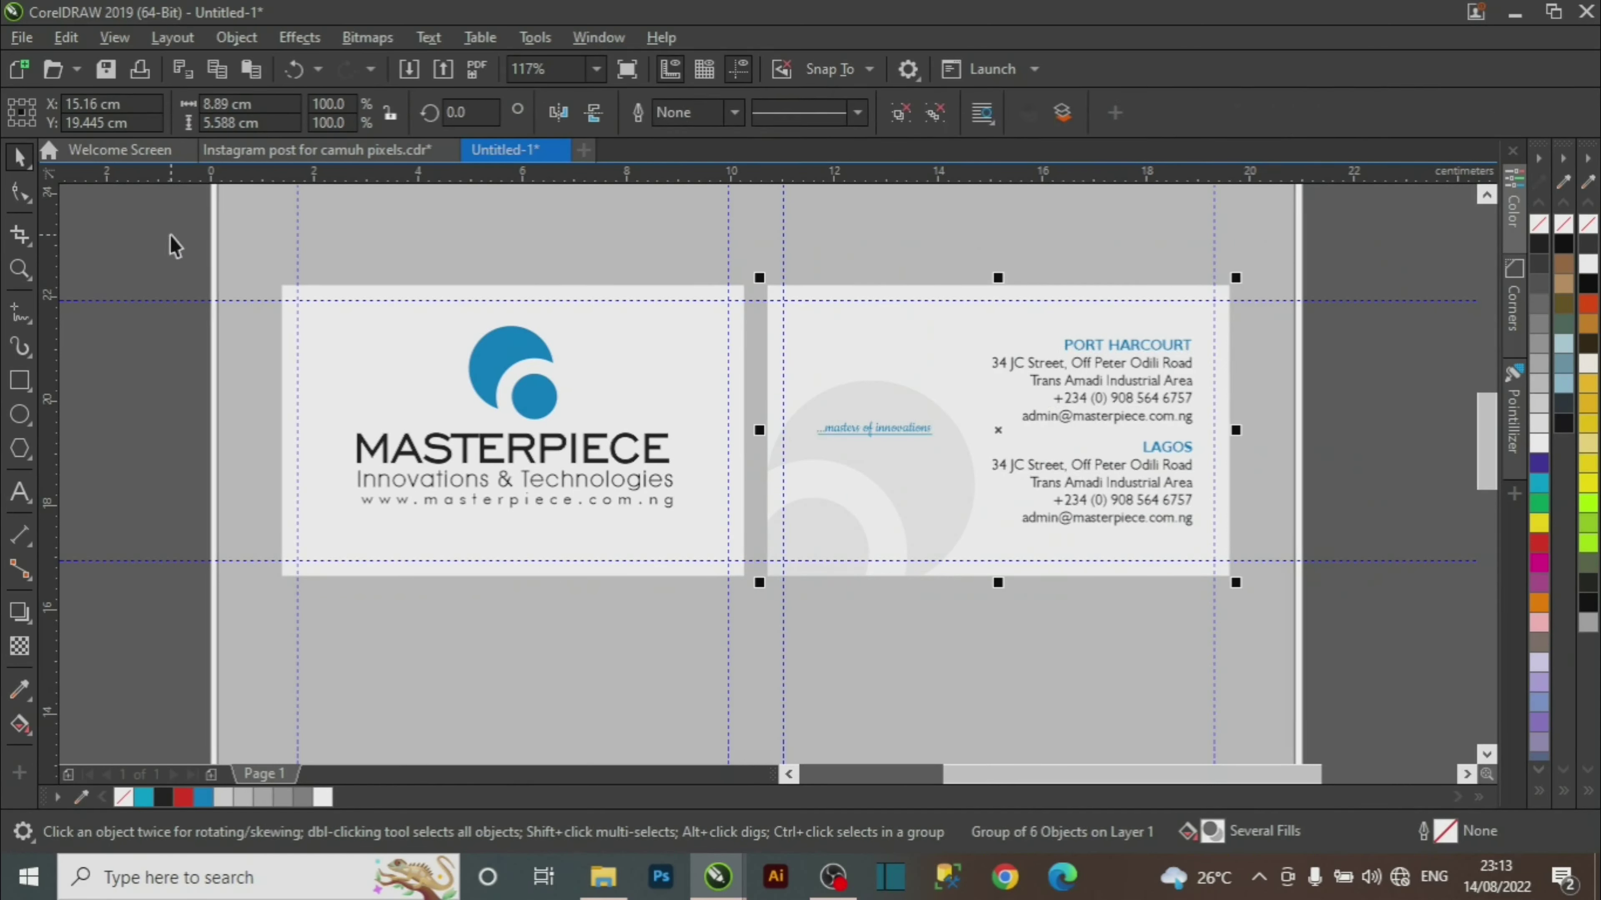
{"action": "left_click_drag", "start_coordinate": [170, 234], "coordinate": [769, 623]}
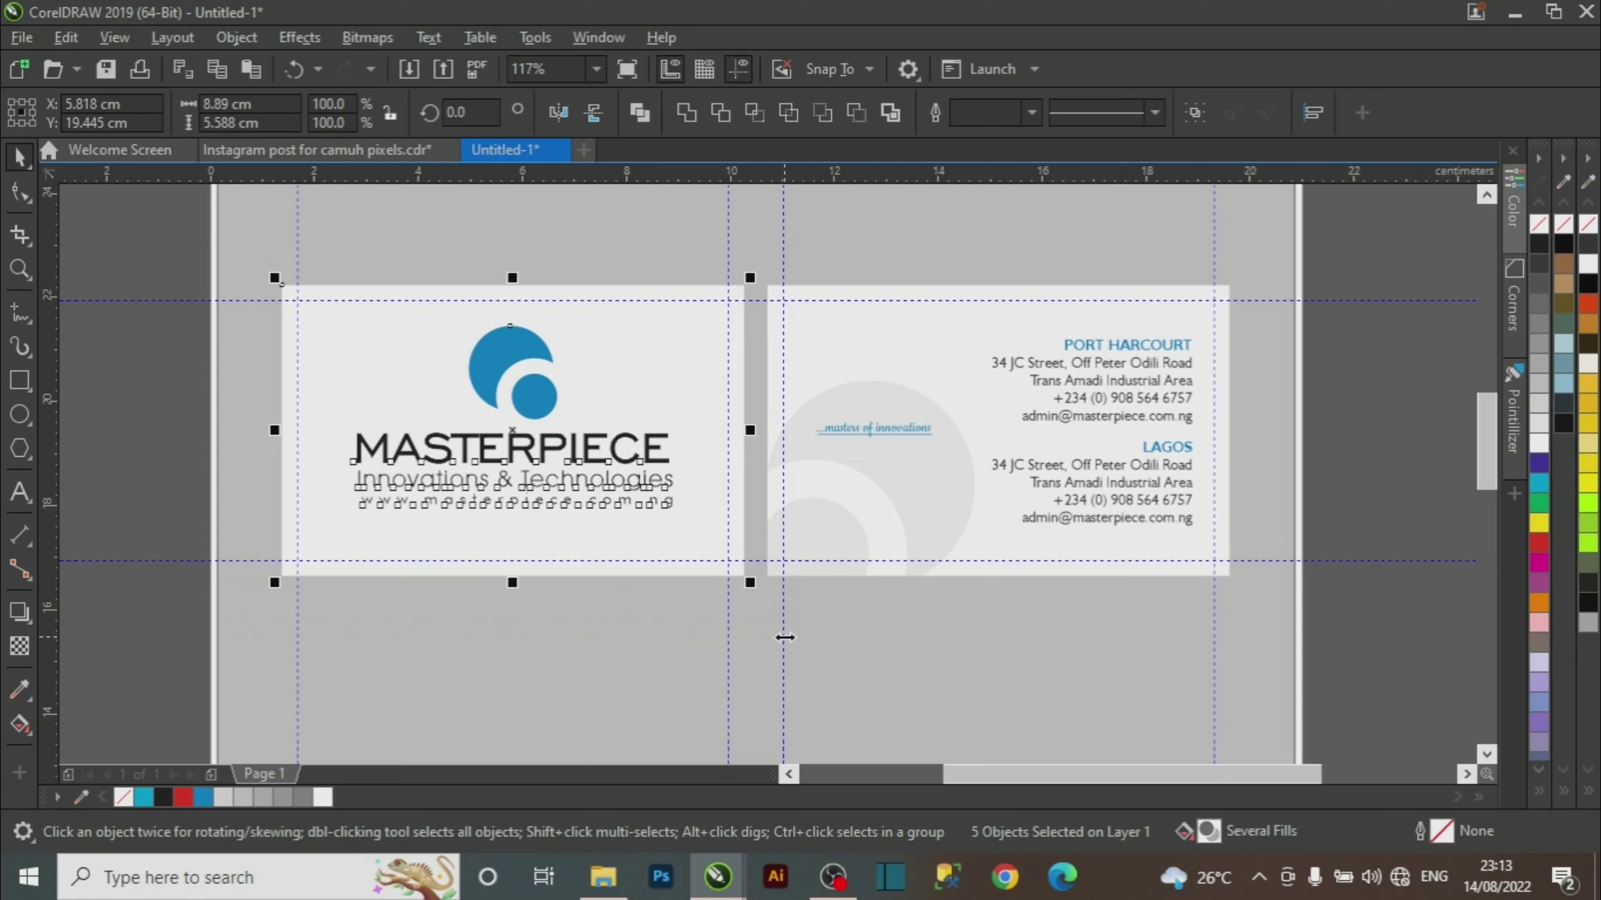
{"action": "key", "text": "ctrl+g"}
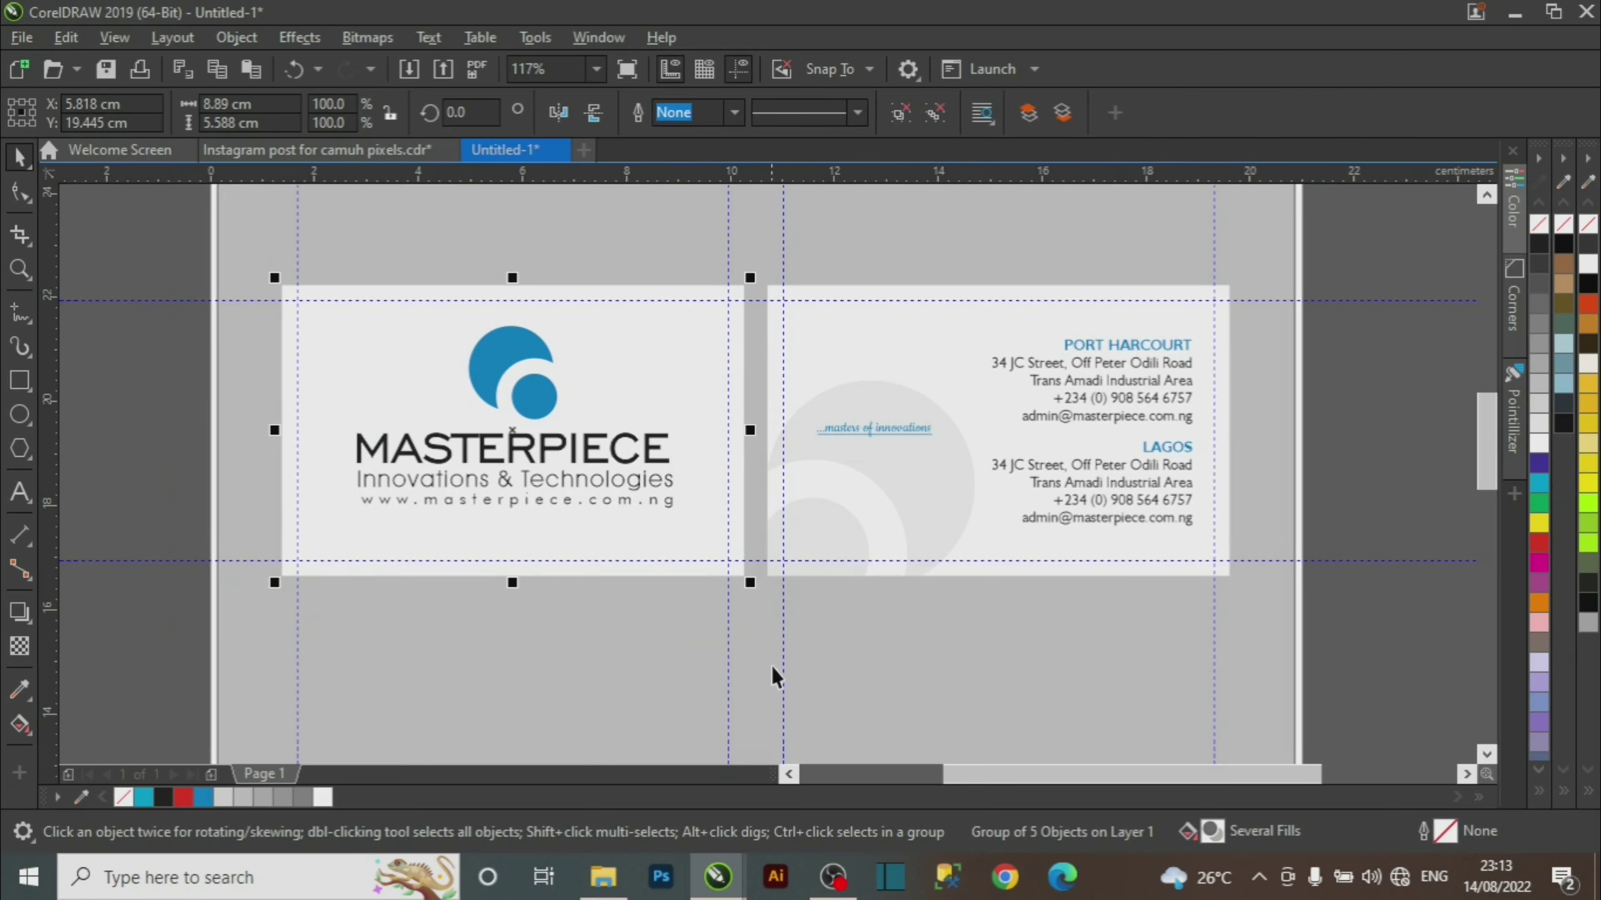
Create a page-sized backdrop rectangle and zoom in on both cards.
{"action": "double_click", "coordinate": [20, 380]}
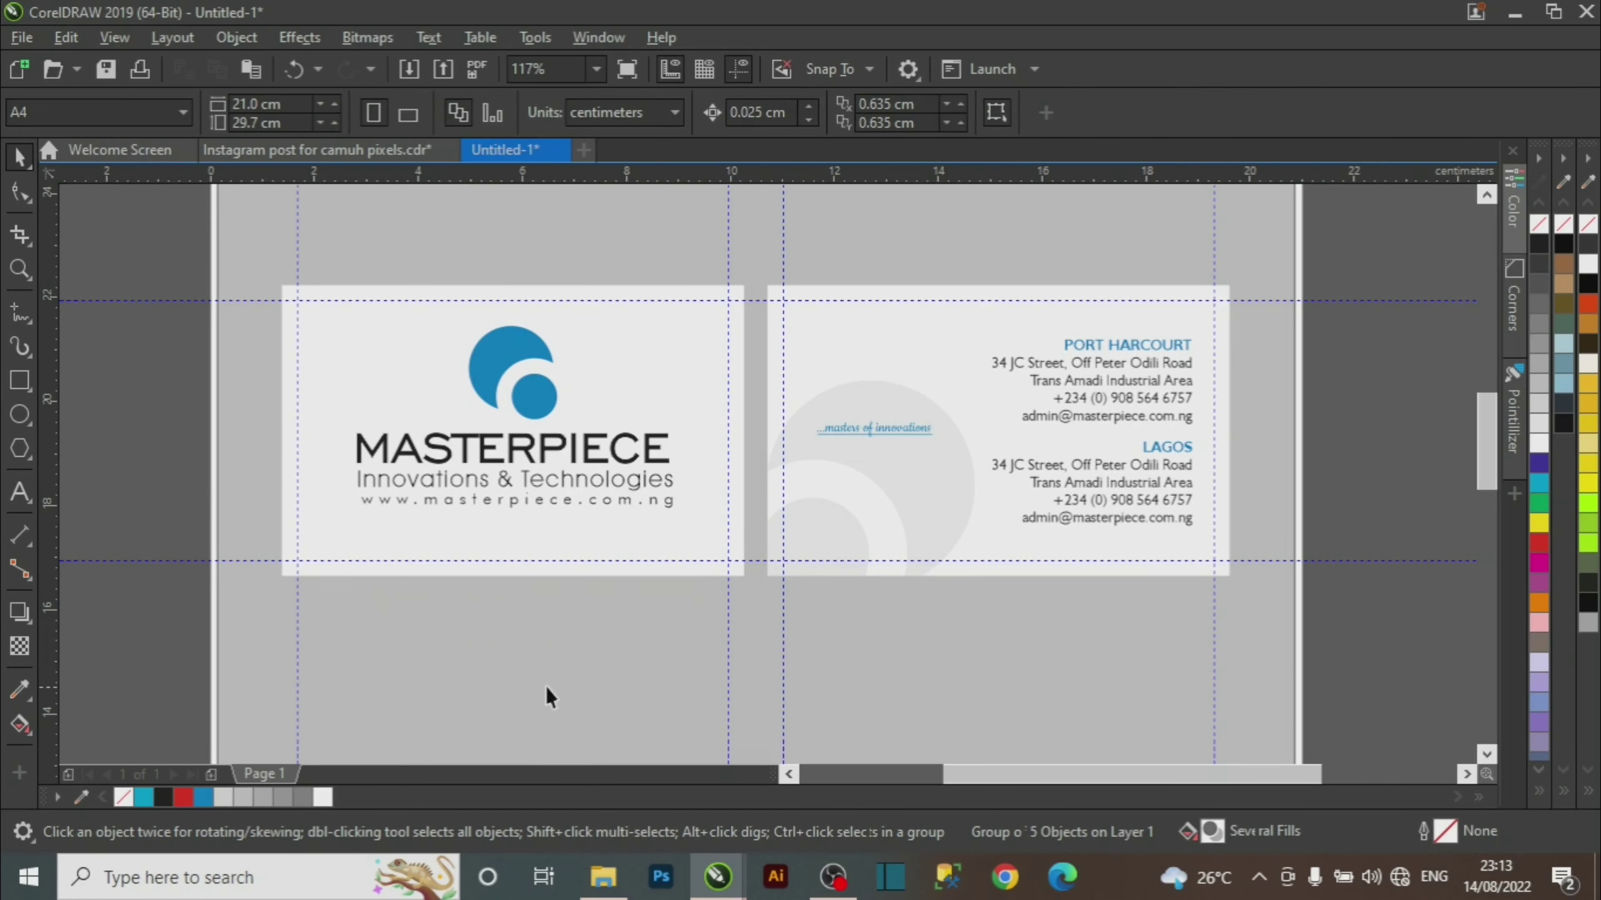
{"action": "left_click", "coordinate": [1435, 439]}
{"action": "key", "text": "z"}
{"action": "right_click", "coordinate": [796, 481]}
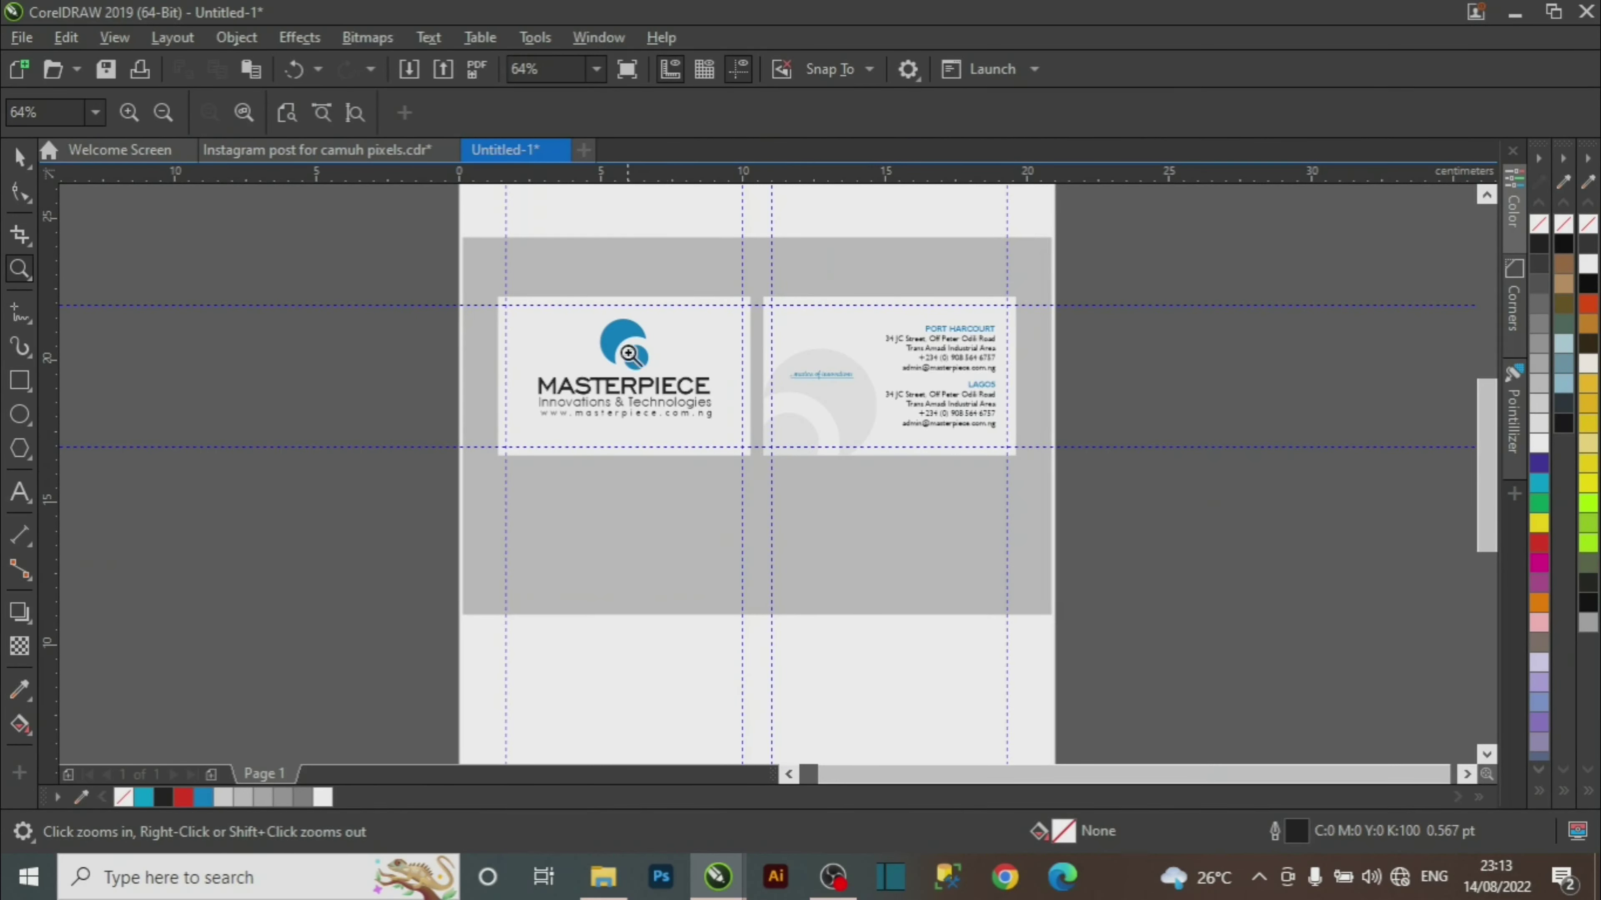
{"action": "left_click_drag", "start_coordinate": [404, 260], "coordinate": [1113, 513]}
{"action": "key", "text": "space"}
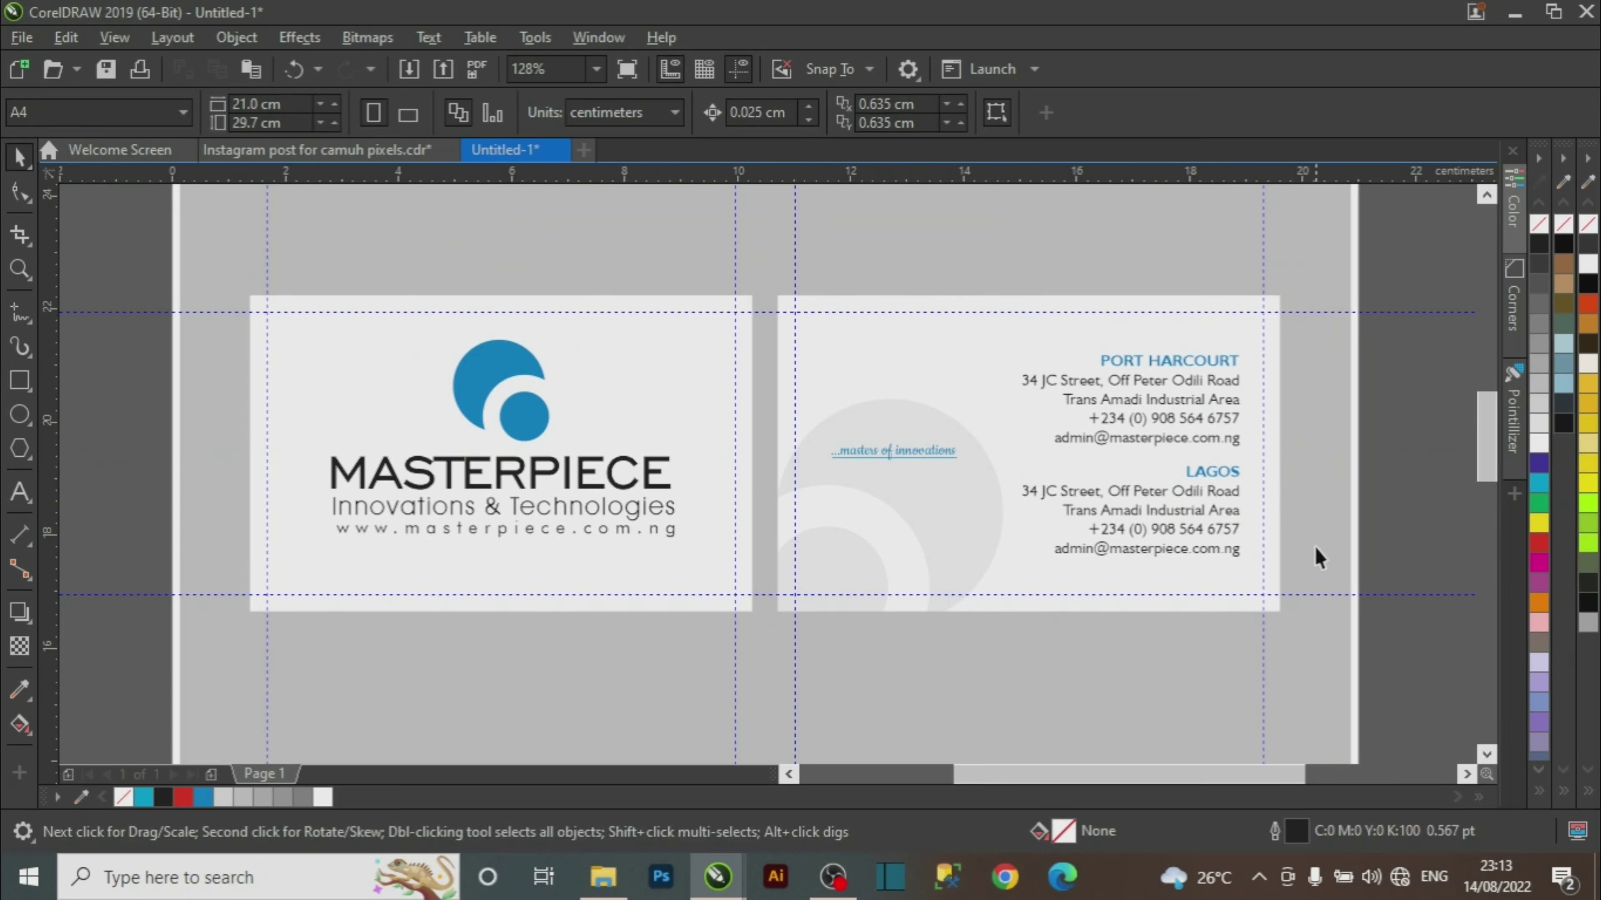
Zoom out to the whole page, then zoom closely around both business cards.
{"action": "key", "text": "z"}
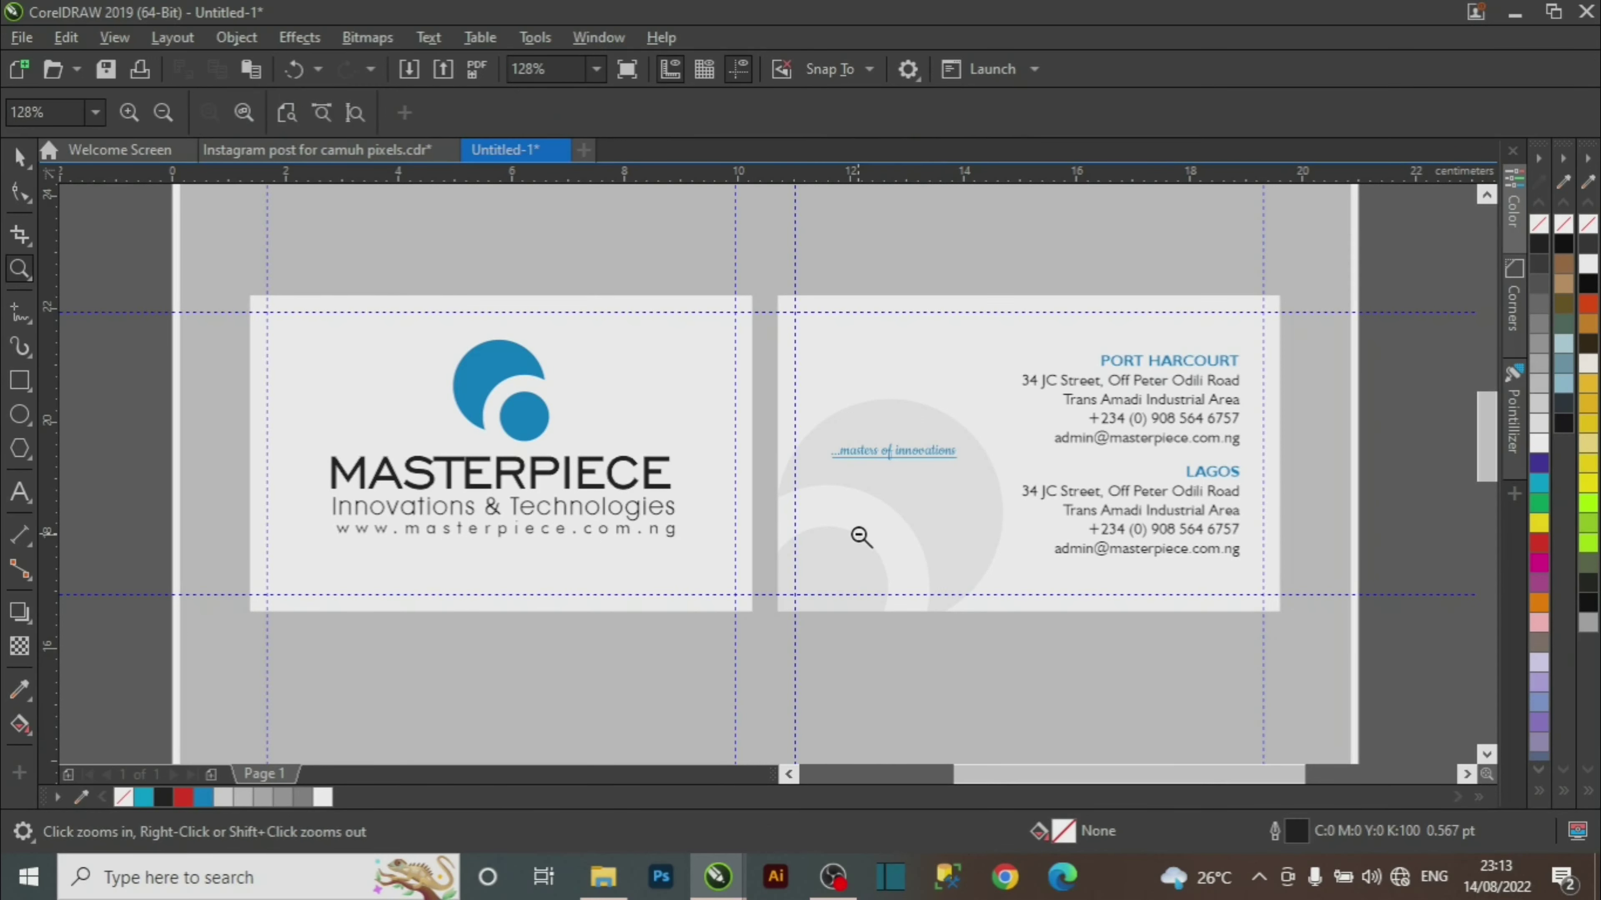
{"action": "right_click", "coordinate": [856, 556]}
{"action": "key", "text": "space"}
{"action": "key", "text": "z"}
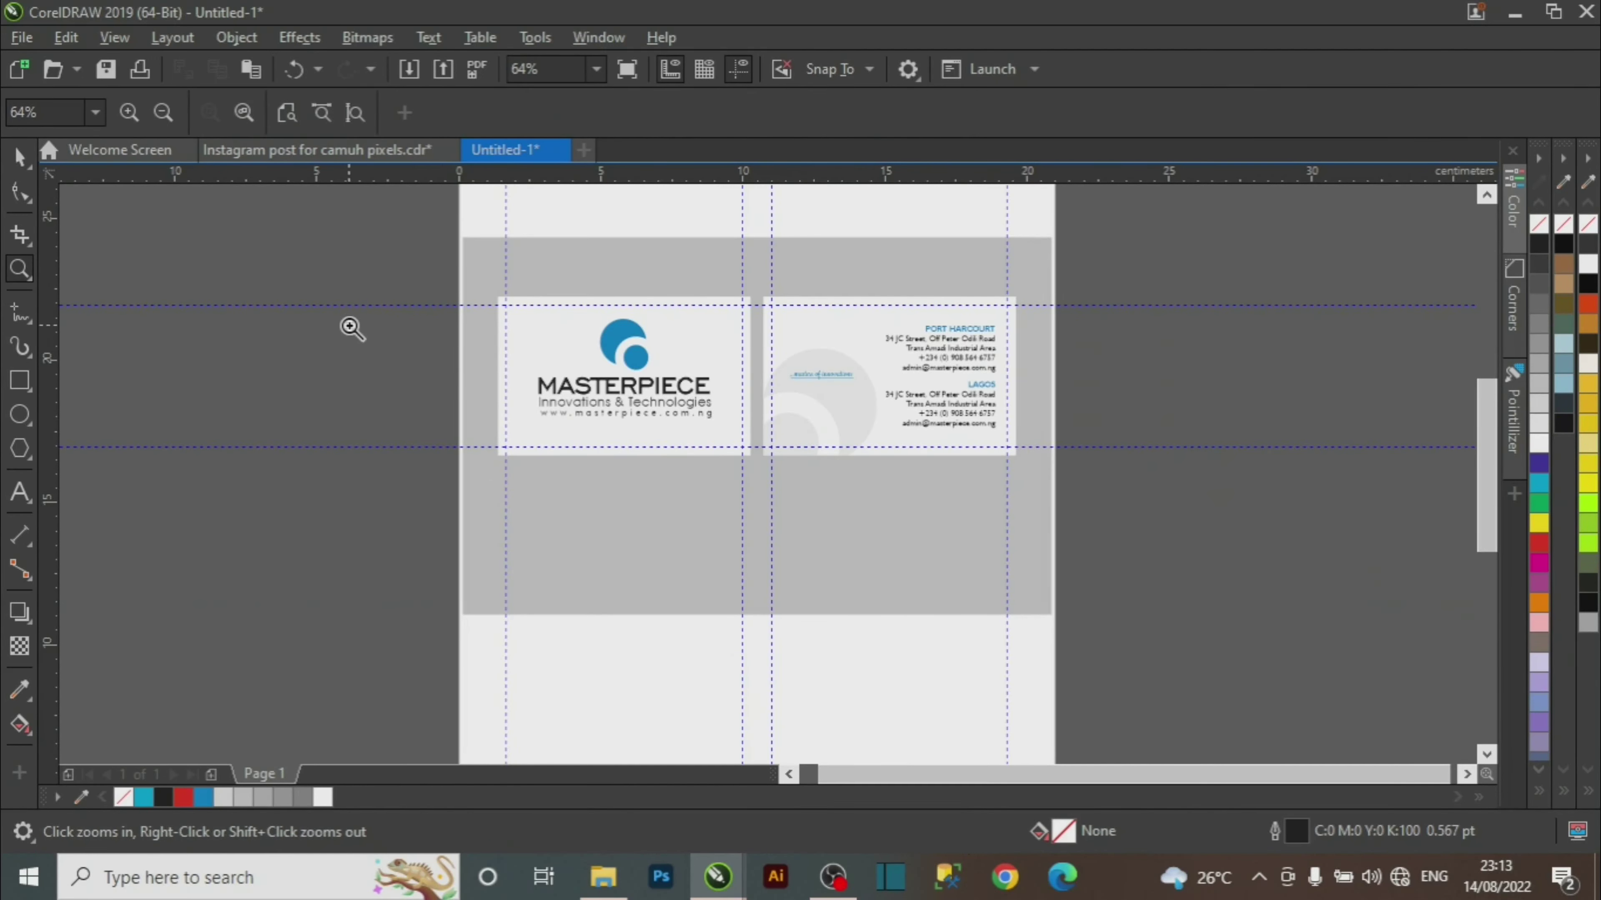
{"action": "left_click_drag", "start_coordinate": [350, 329], "coordinate": [1146, 555]}
{"action": "key", "text": "space"}
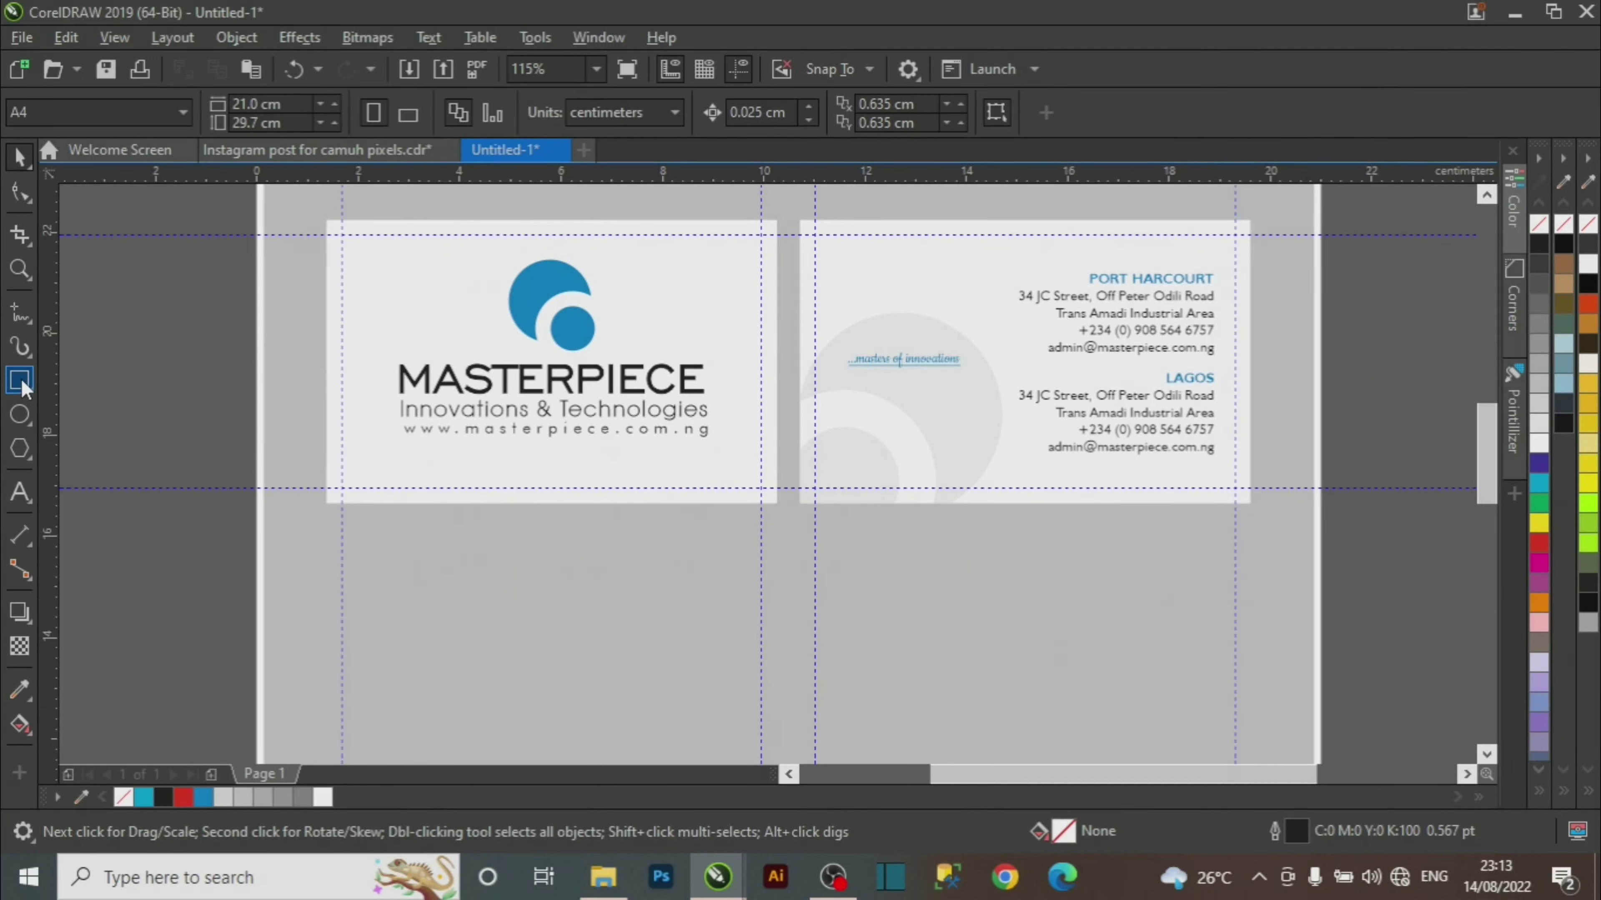
Draw a bar below the front card's web address, filled black with no outline.
{"action": "left_click", "coordinate": [20, 381]}
{"action": "mouse_move", "coordinate": [585, 485]}
{"action": "left_mouse_down"}
{"action": "mouse_move", "coordinate": [700, 452]}
{"action": "mouse_move", "coordinate": [733, 461]}
{"action": "left_mouse_up"}
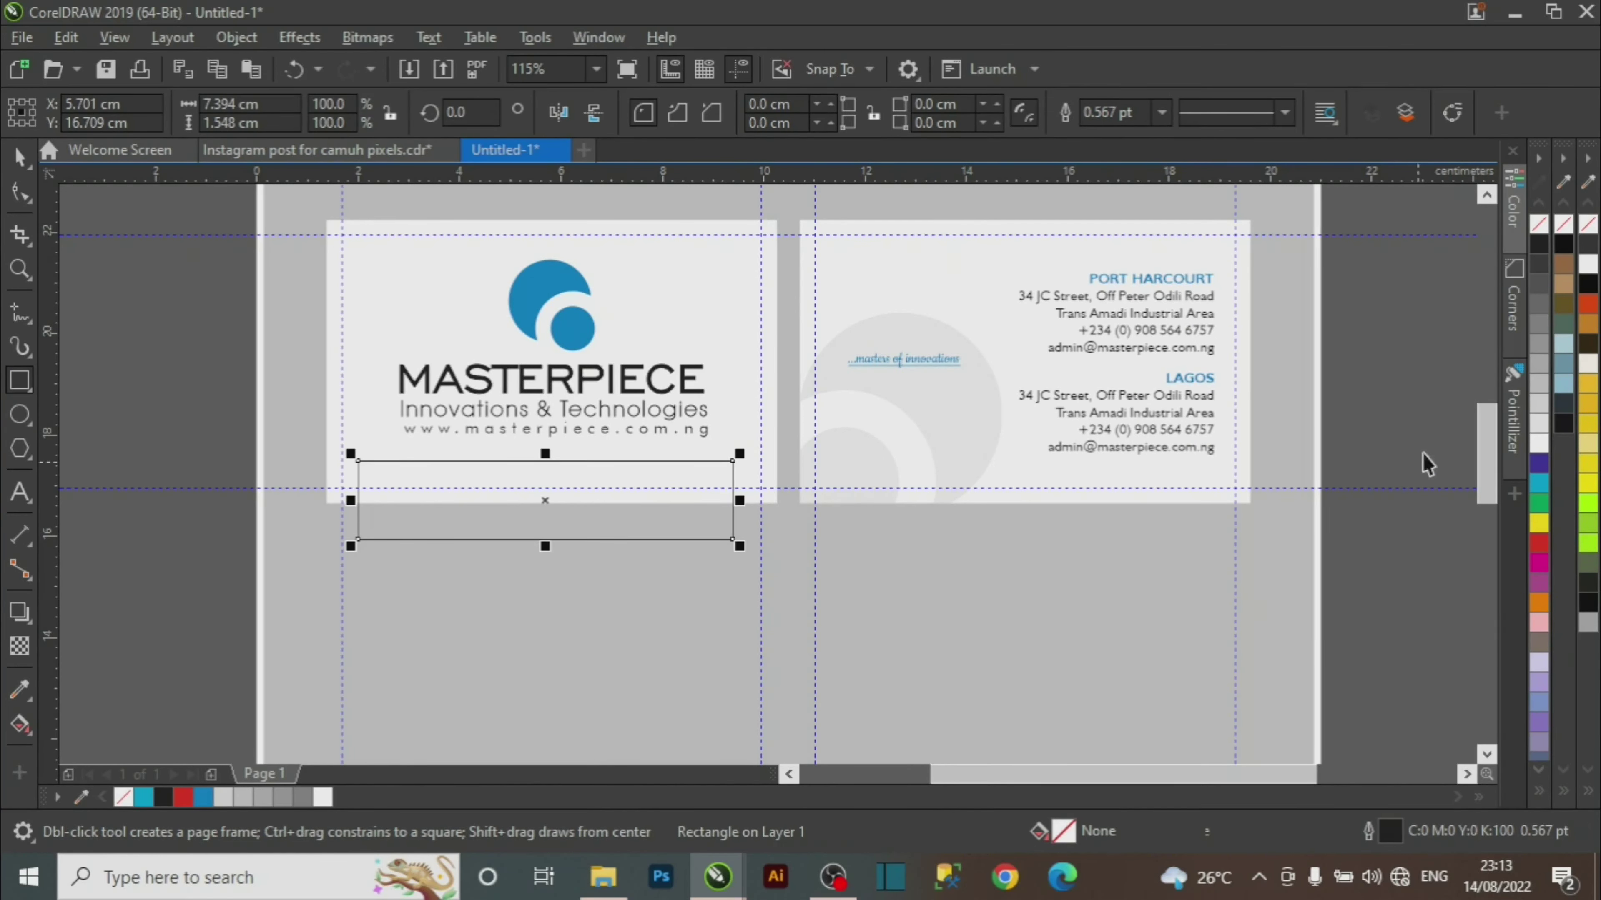
{"action": "key", "text": "space"}
{"action": "left_click", "coordinate": [1539, 246]}
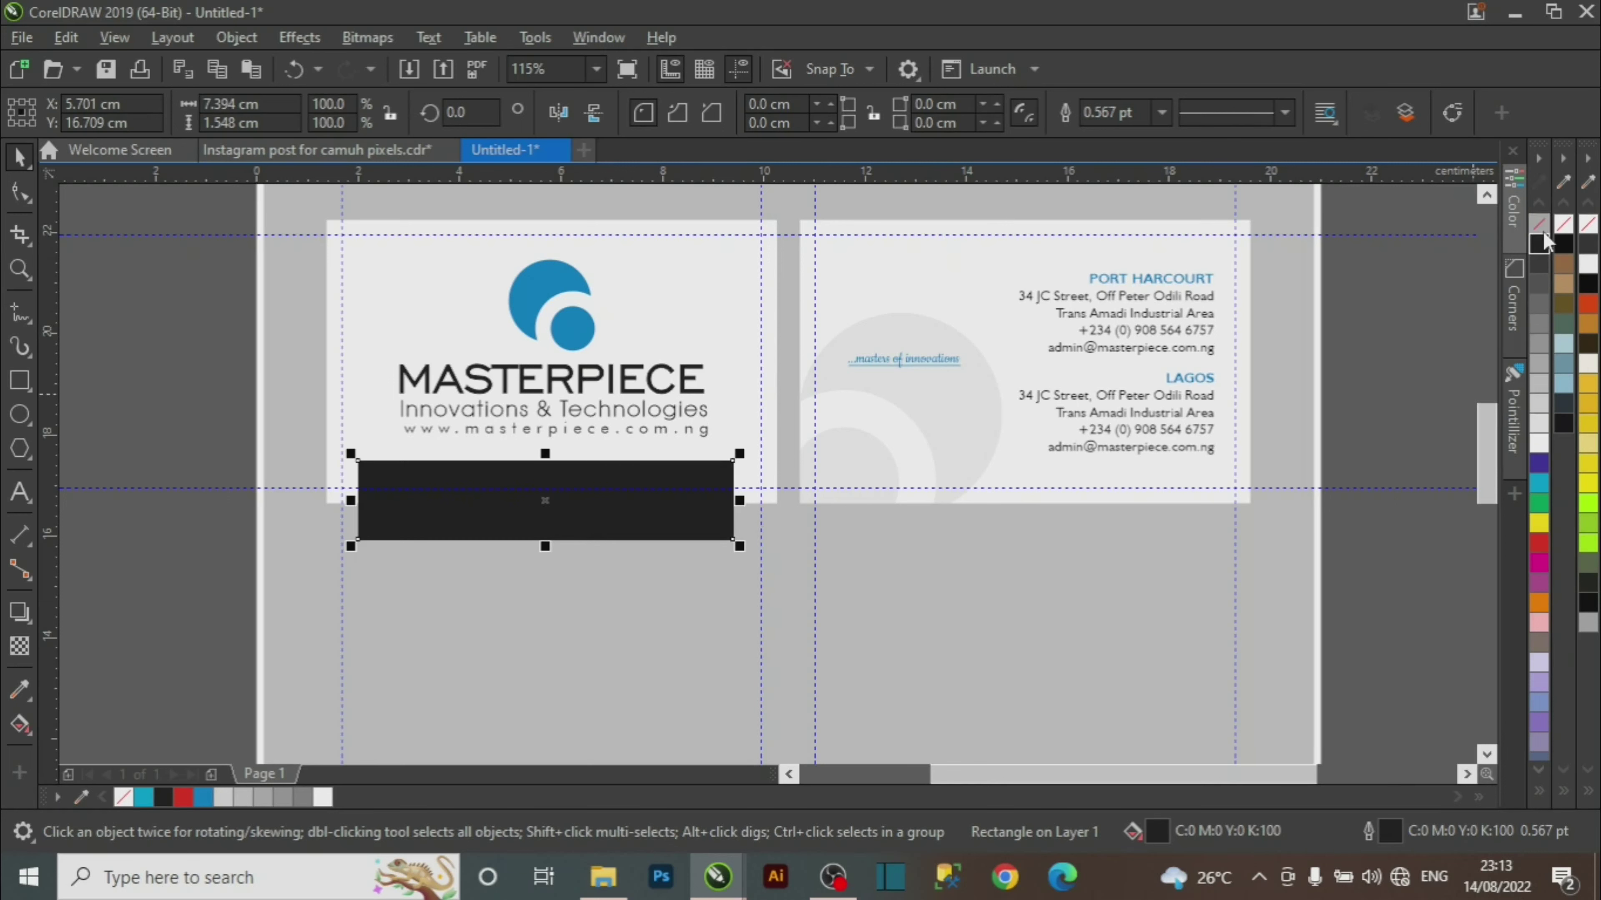
{"action": "right_click", "coordinate": [1541, 225]}
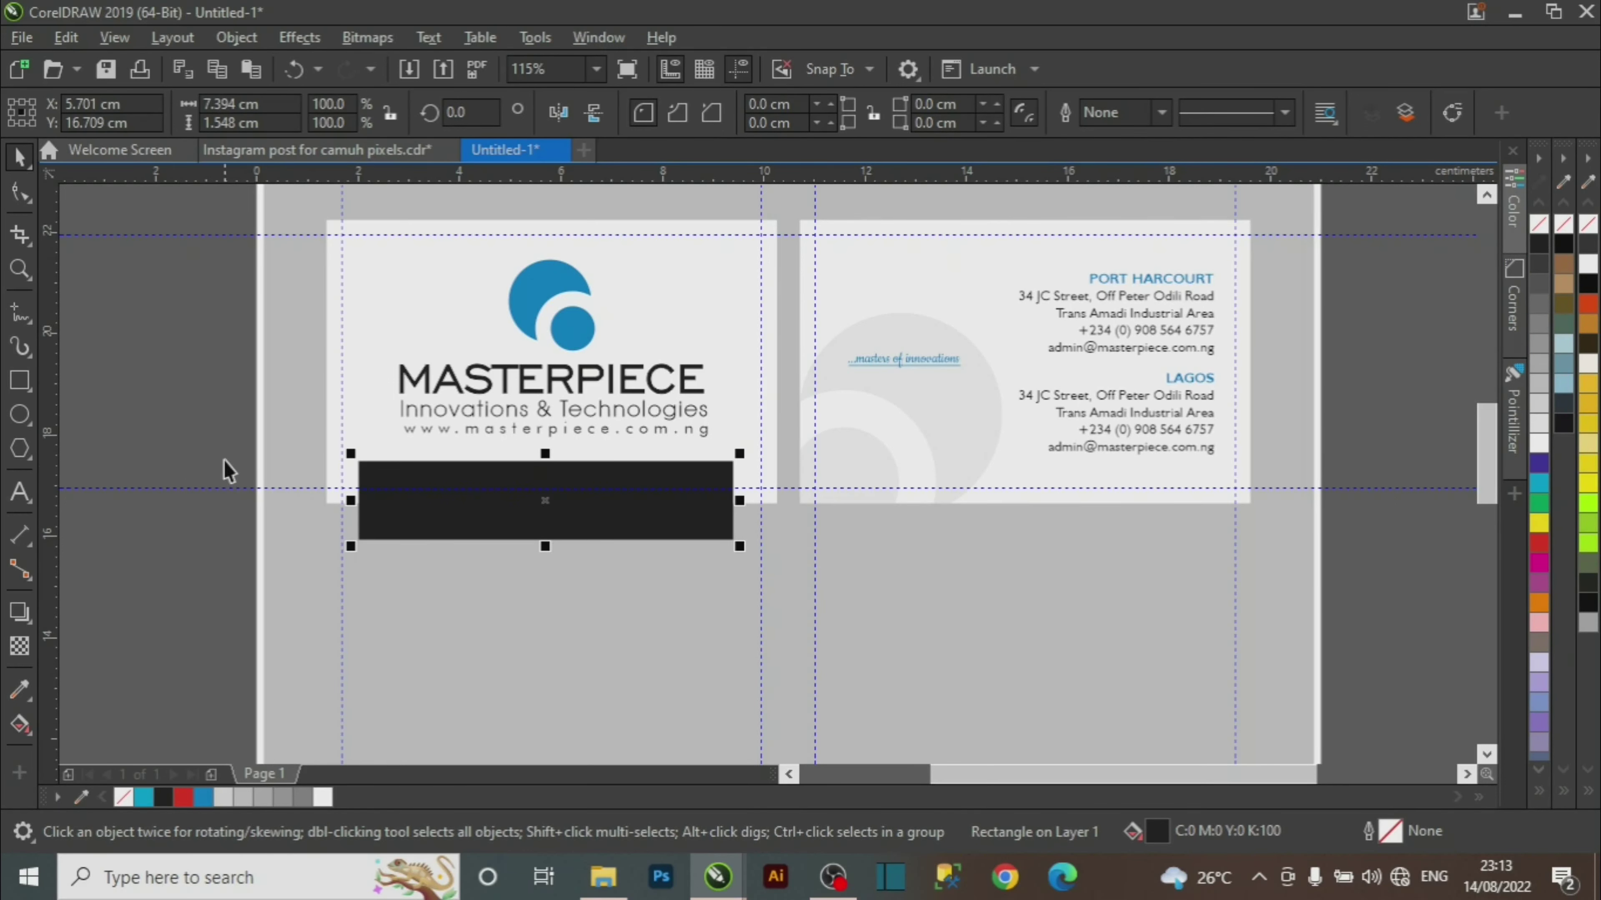
Convert the black bar into a curve object from the Object menu.
{"action": "left_click", "coordinate": [237, 38]}
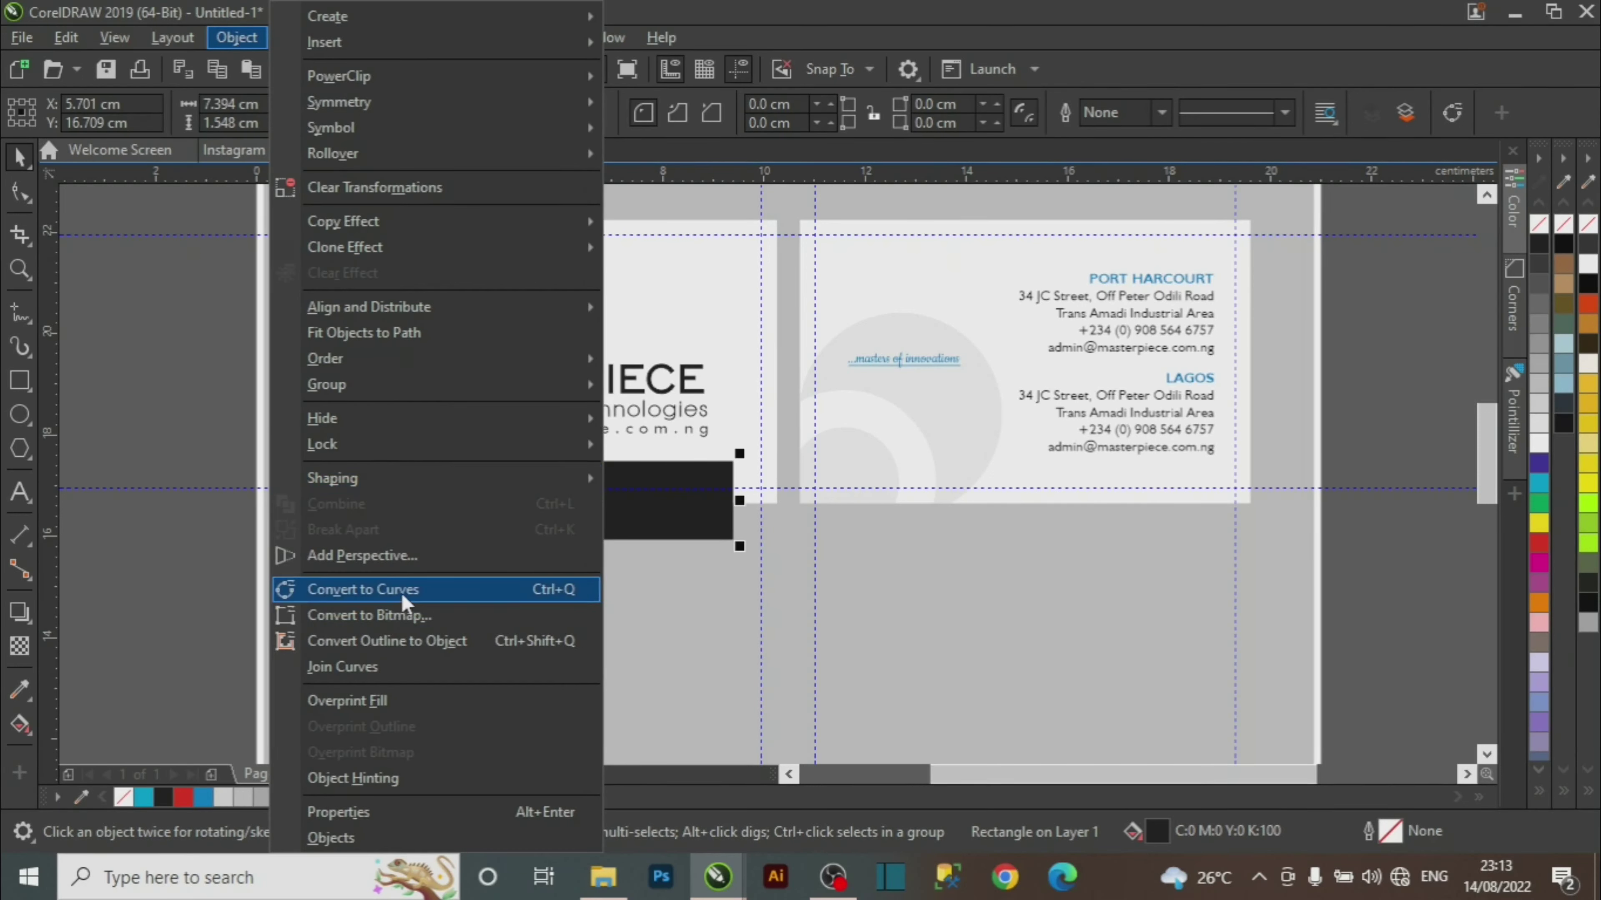
{"action": "left_click", "coordinate": [206, 363]}
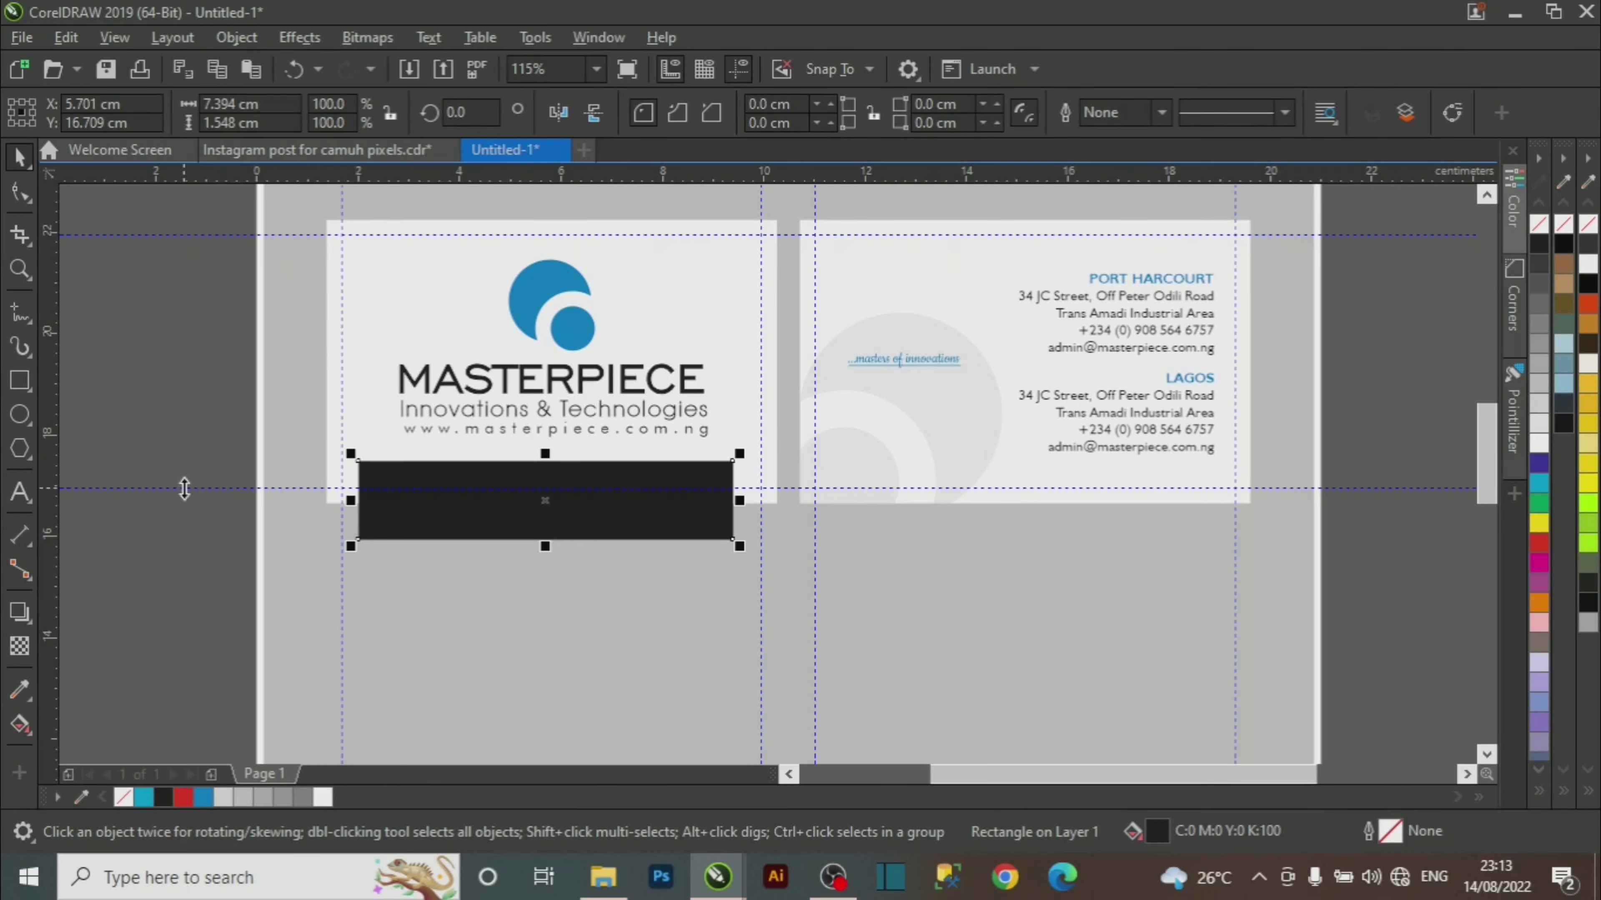
{"action": "left_click", "coordinate": [161, 314]}
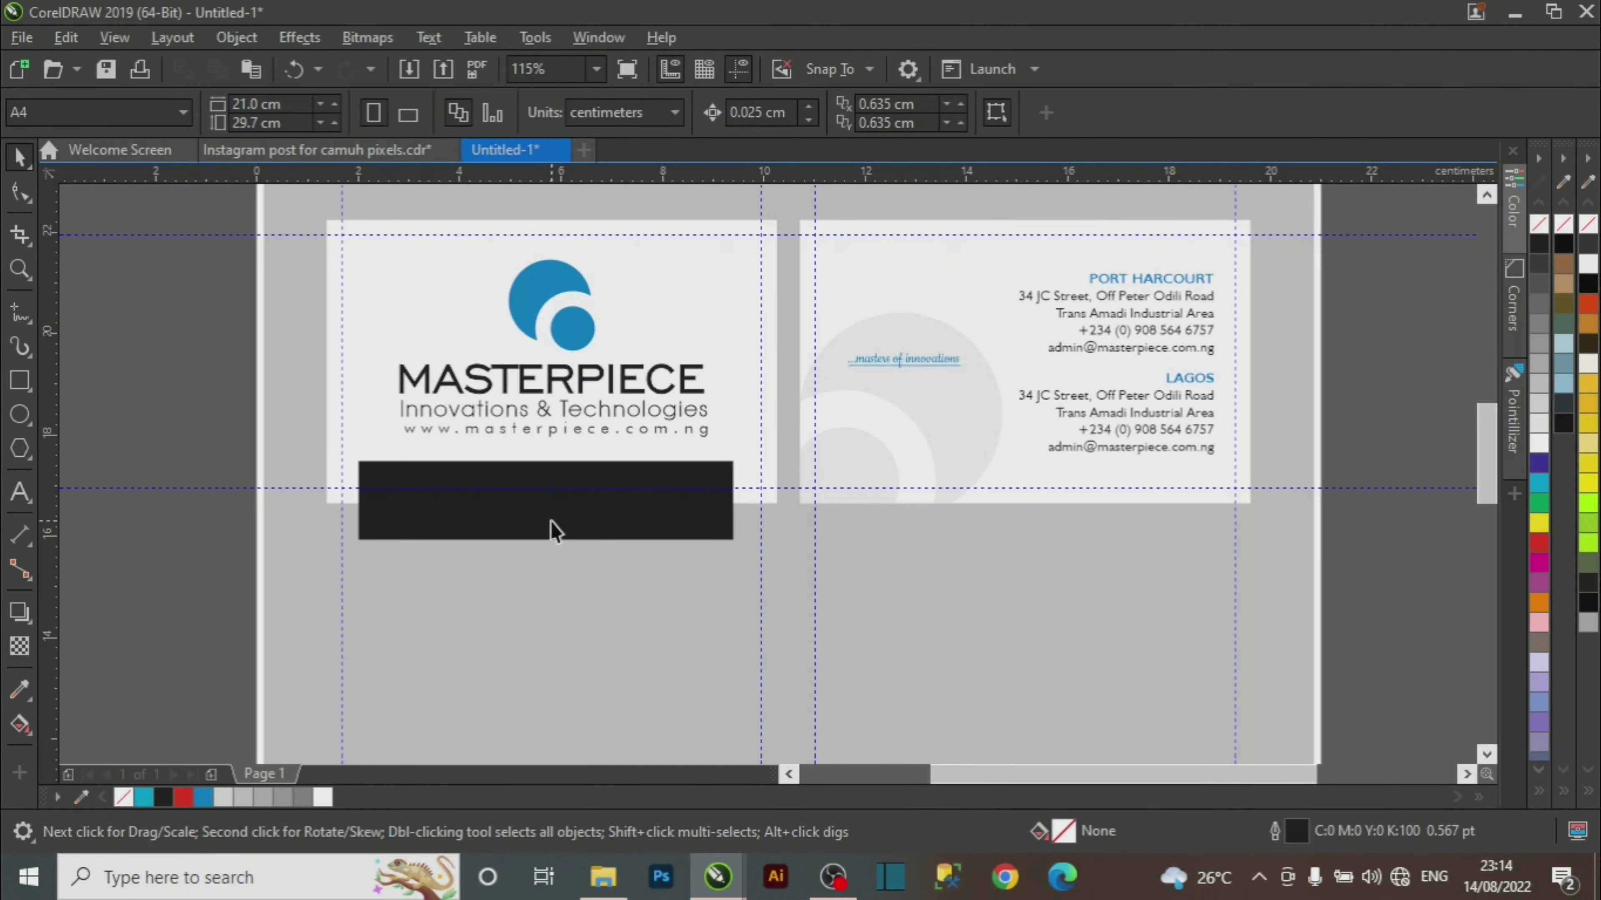
{"action": "left_click", "coordinate": [635, 532]}
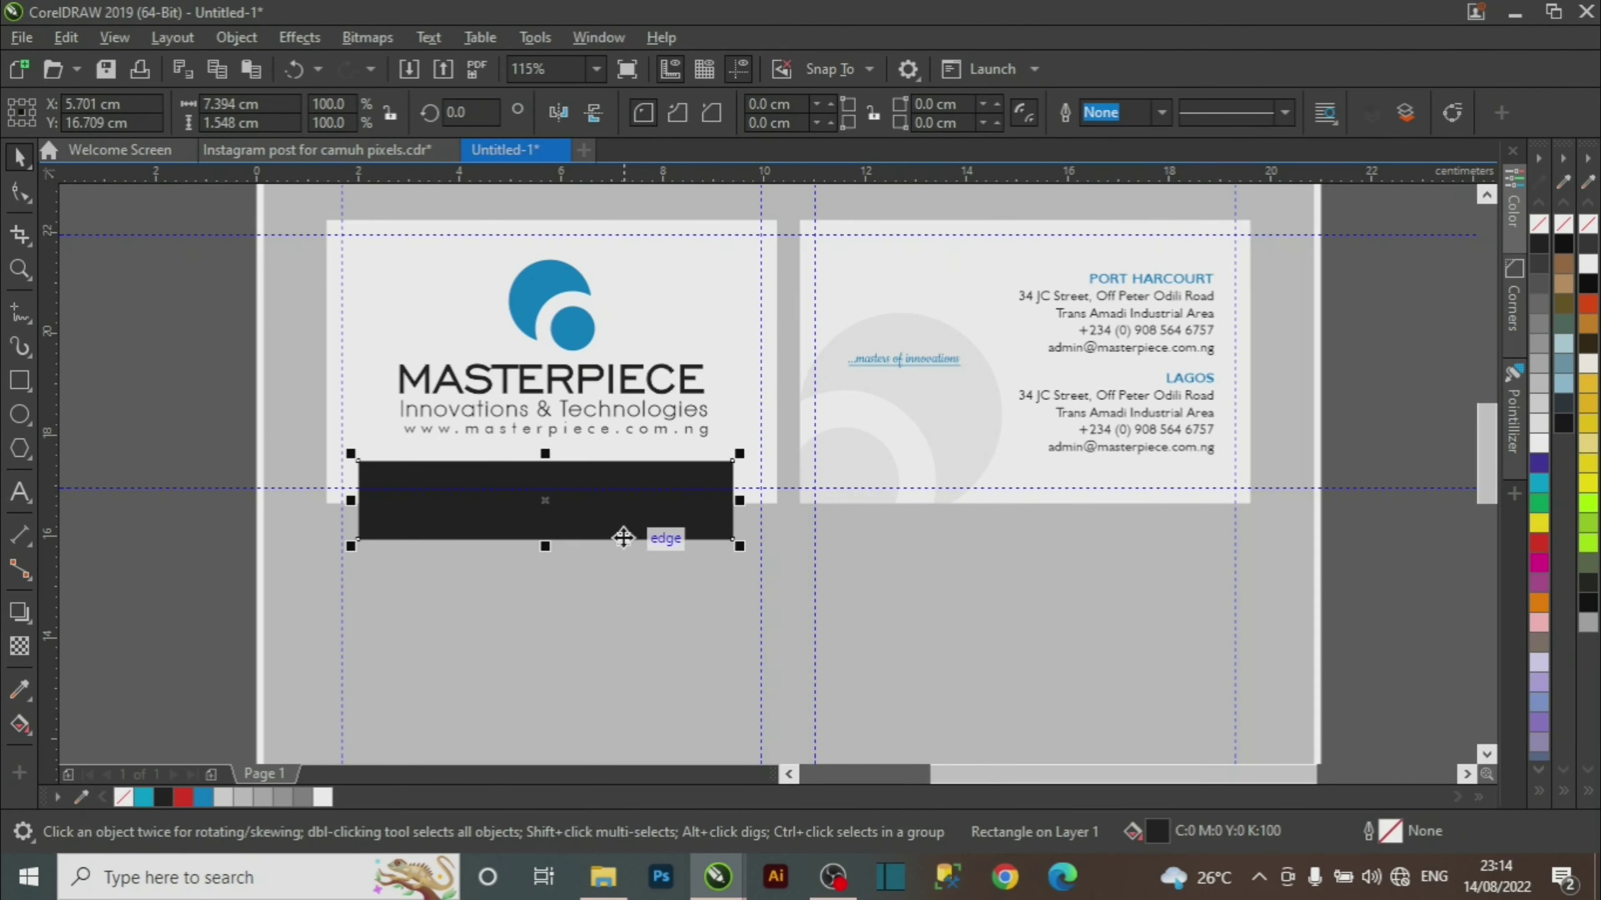
{"action": "left_click", "coordinate": [236, 37]}
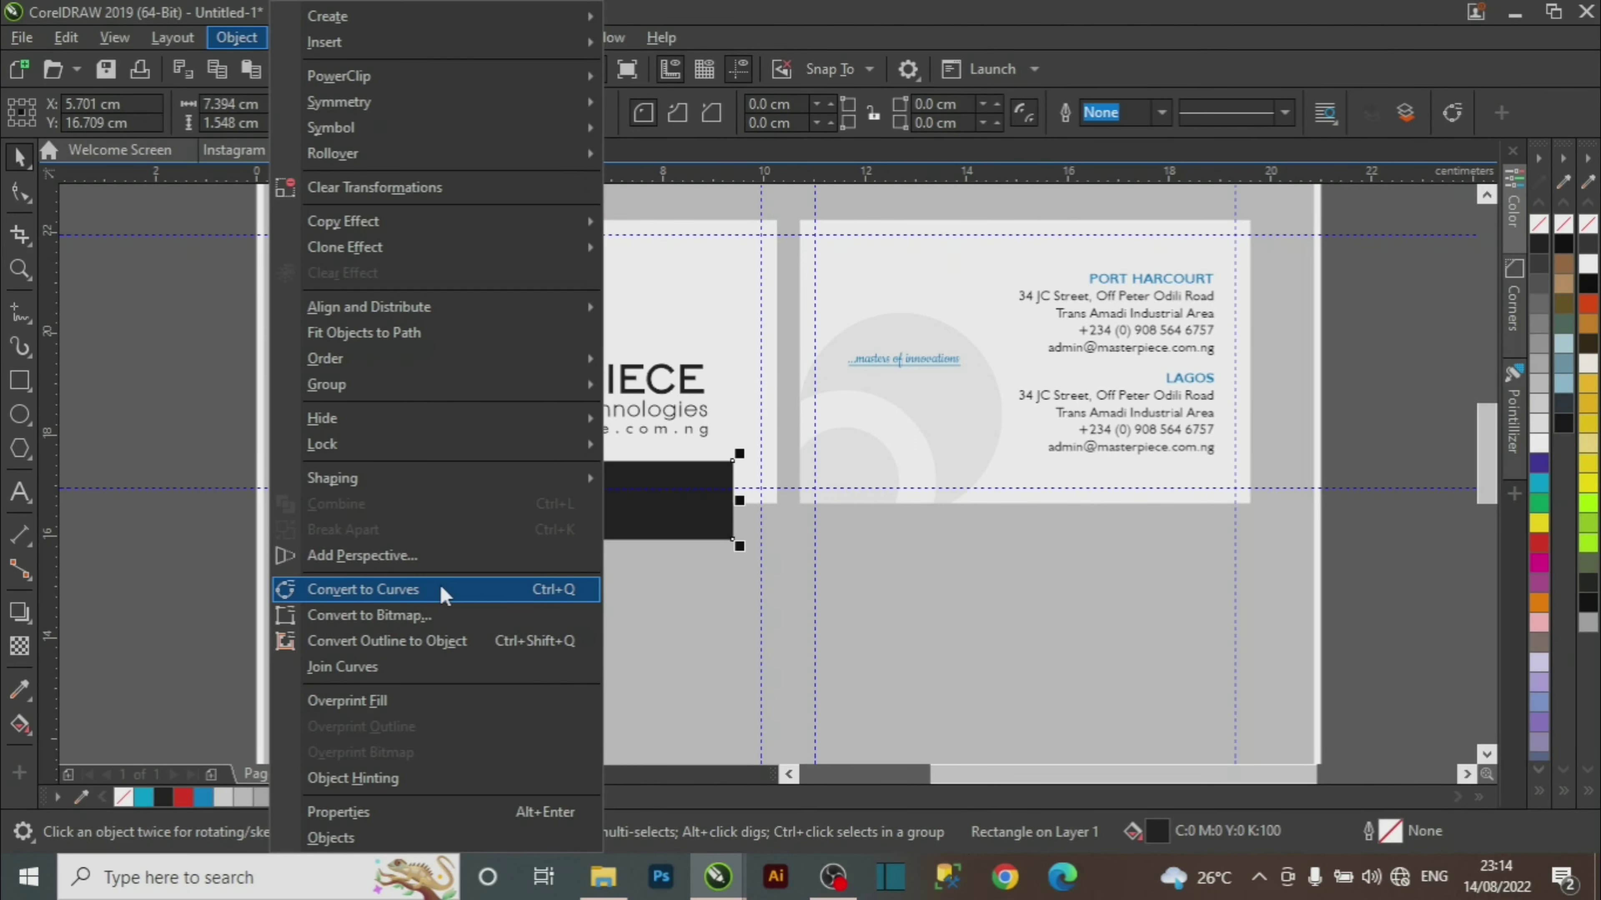
{"action": "left_click", "coordinate": [174, 315]}
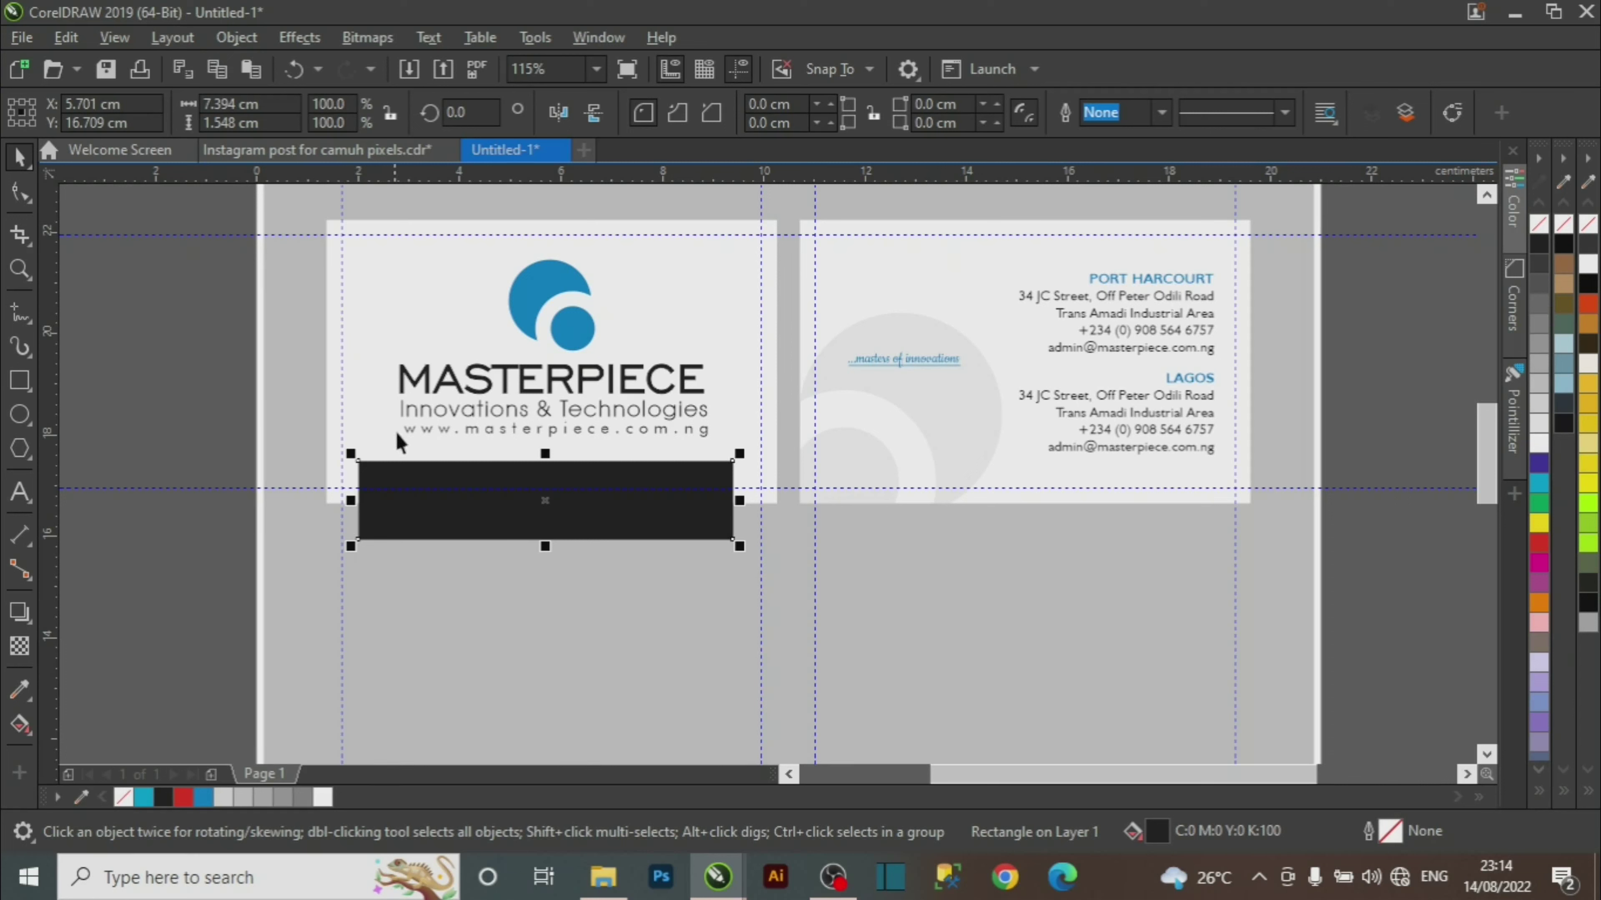
{"action": "left_click", "coordinate": [243, 39]}
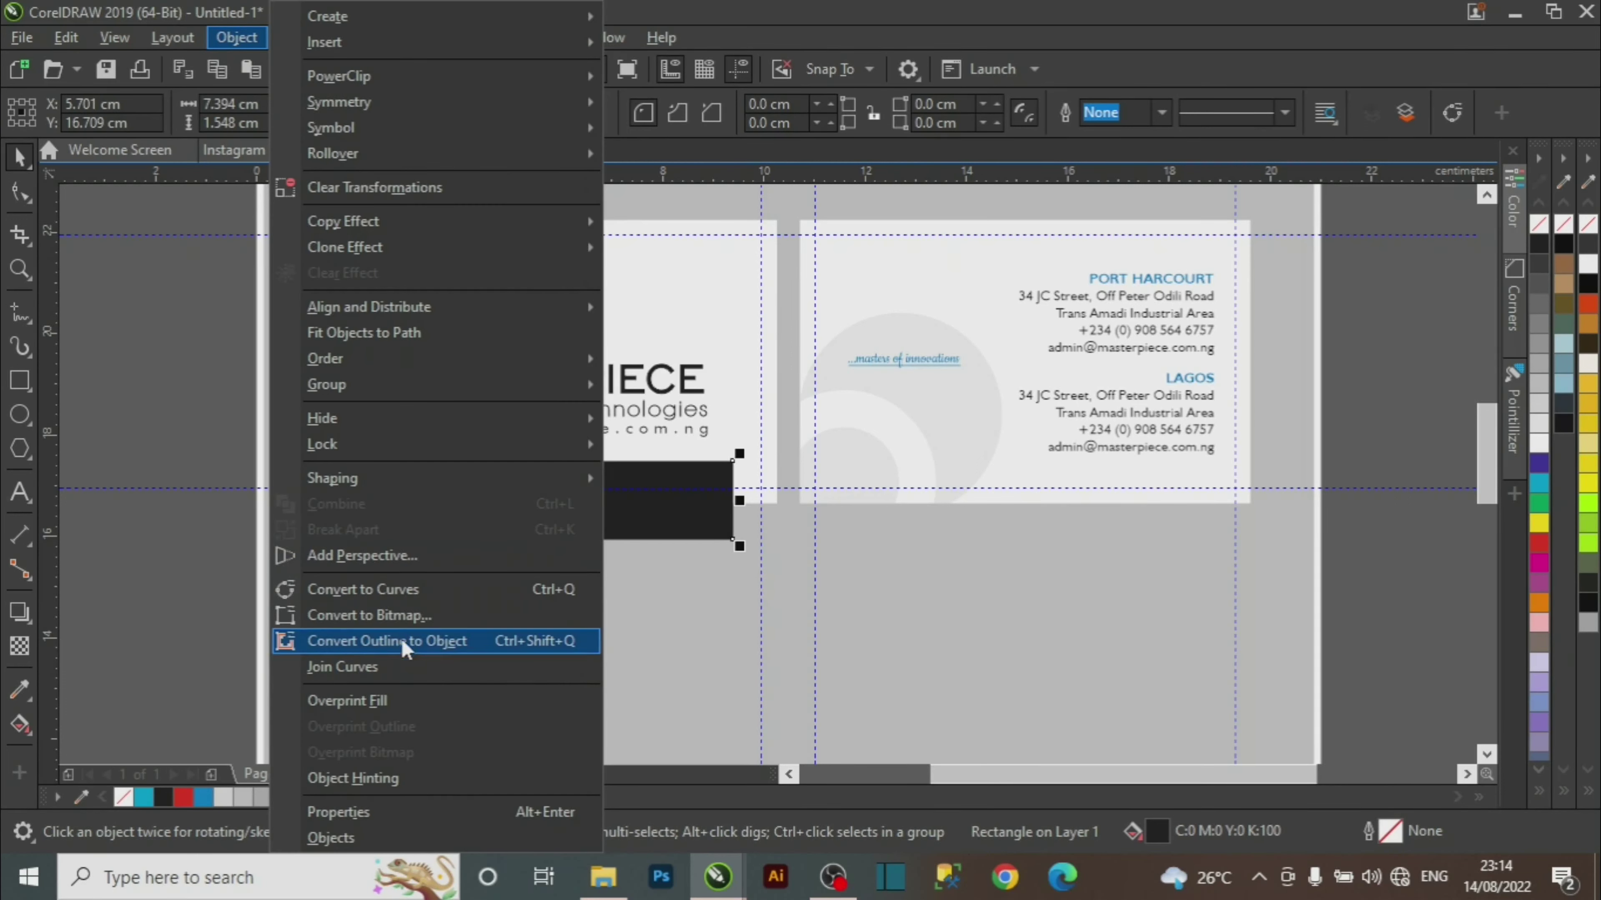
{"action": "left_click", "coordinate": [401, 591]}
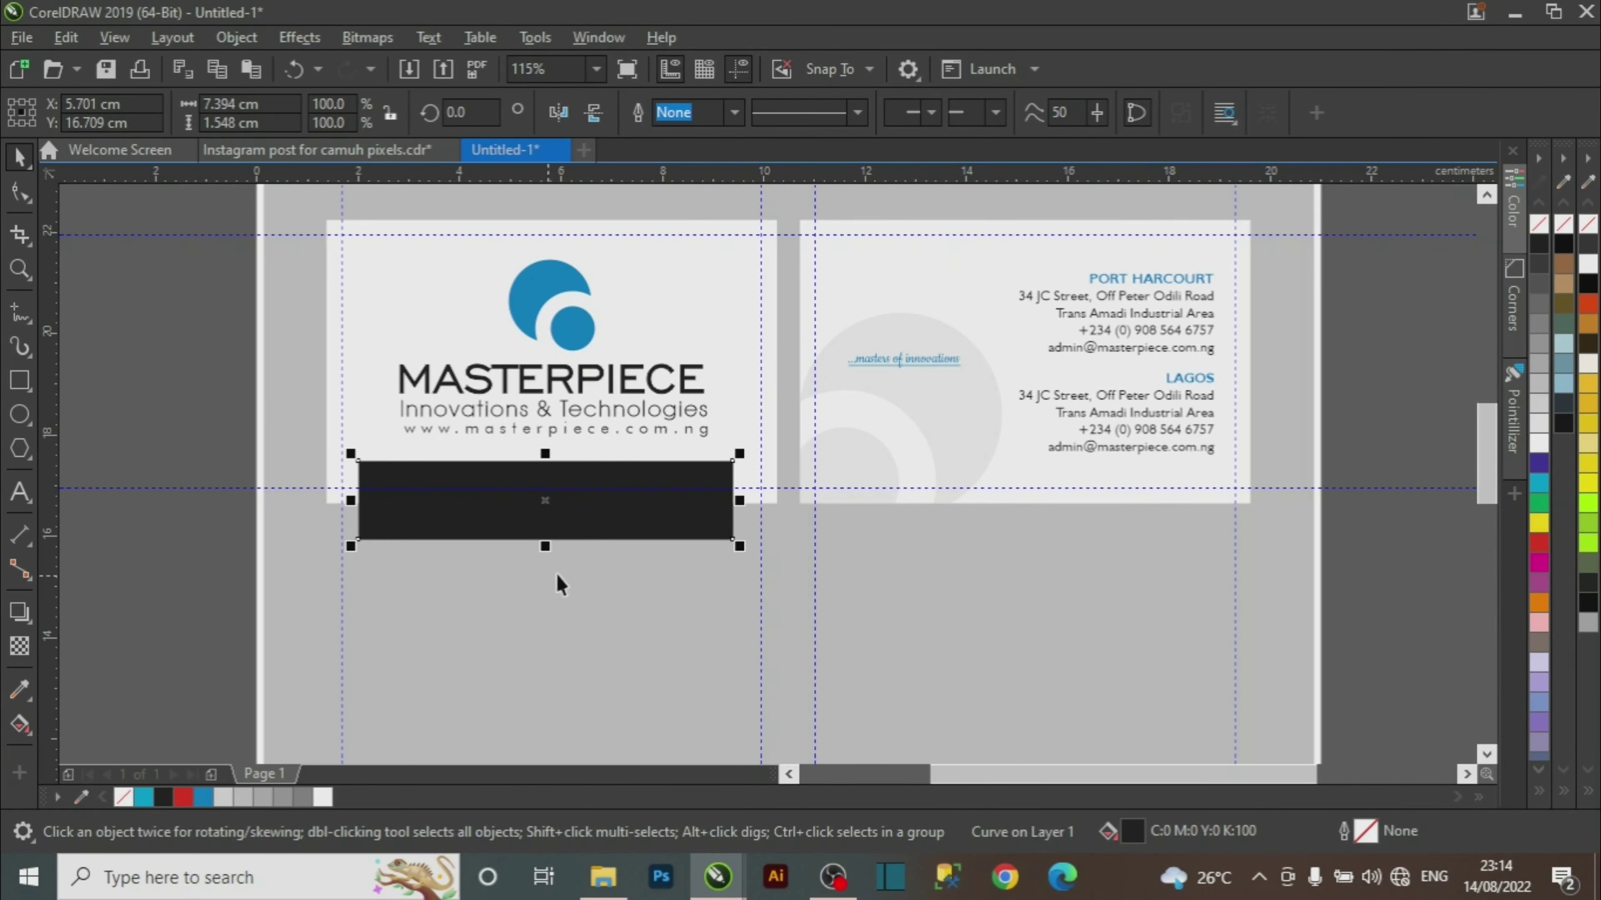
Select the black bar under the logo and zoom in on it.
{"action": "left_click", "coordinate": [433, 564]}
{"action": "left_click", "coordinate": [518, 530]}
{"action": "key", "text": "z"}
{"action": "left_click_drag", "start_coordinate": [249, 396], "coordinate": [876, 615]}
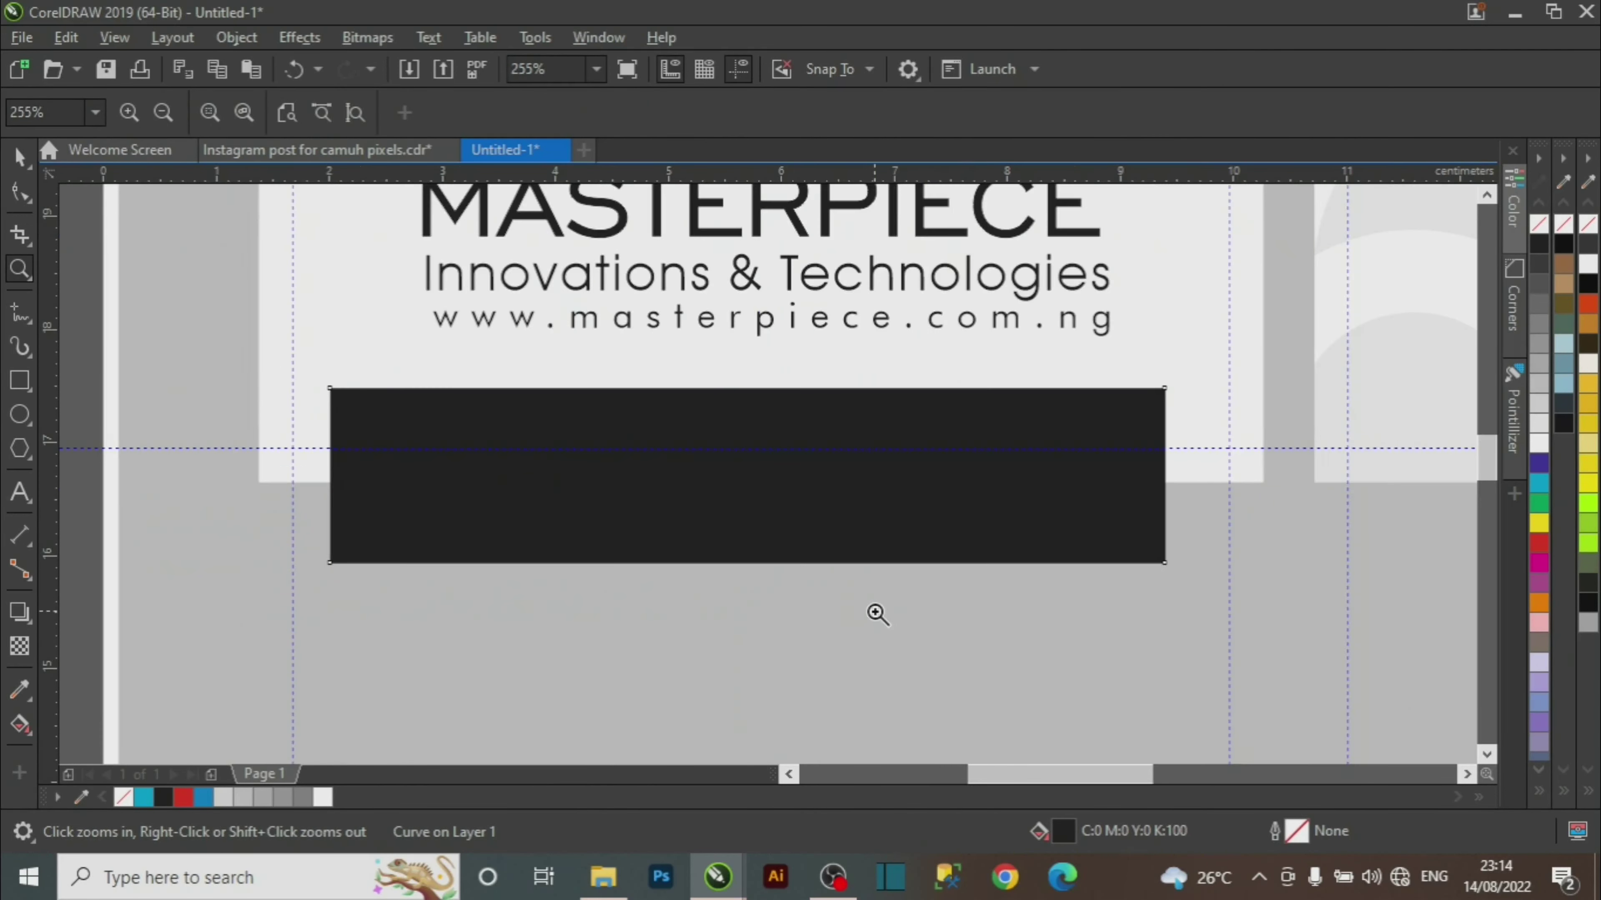
Convert the bar's bottom segment to a curve and drag it upward into an arch.
{"action": "left_click", "coordinate": [19, 193]}
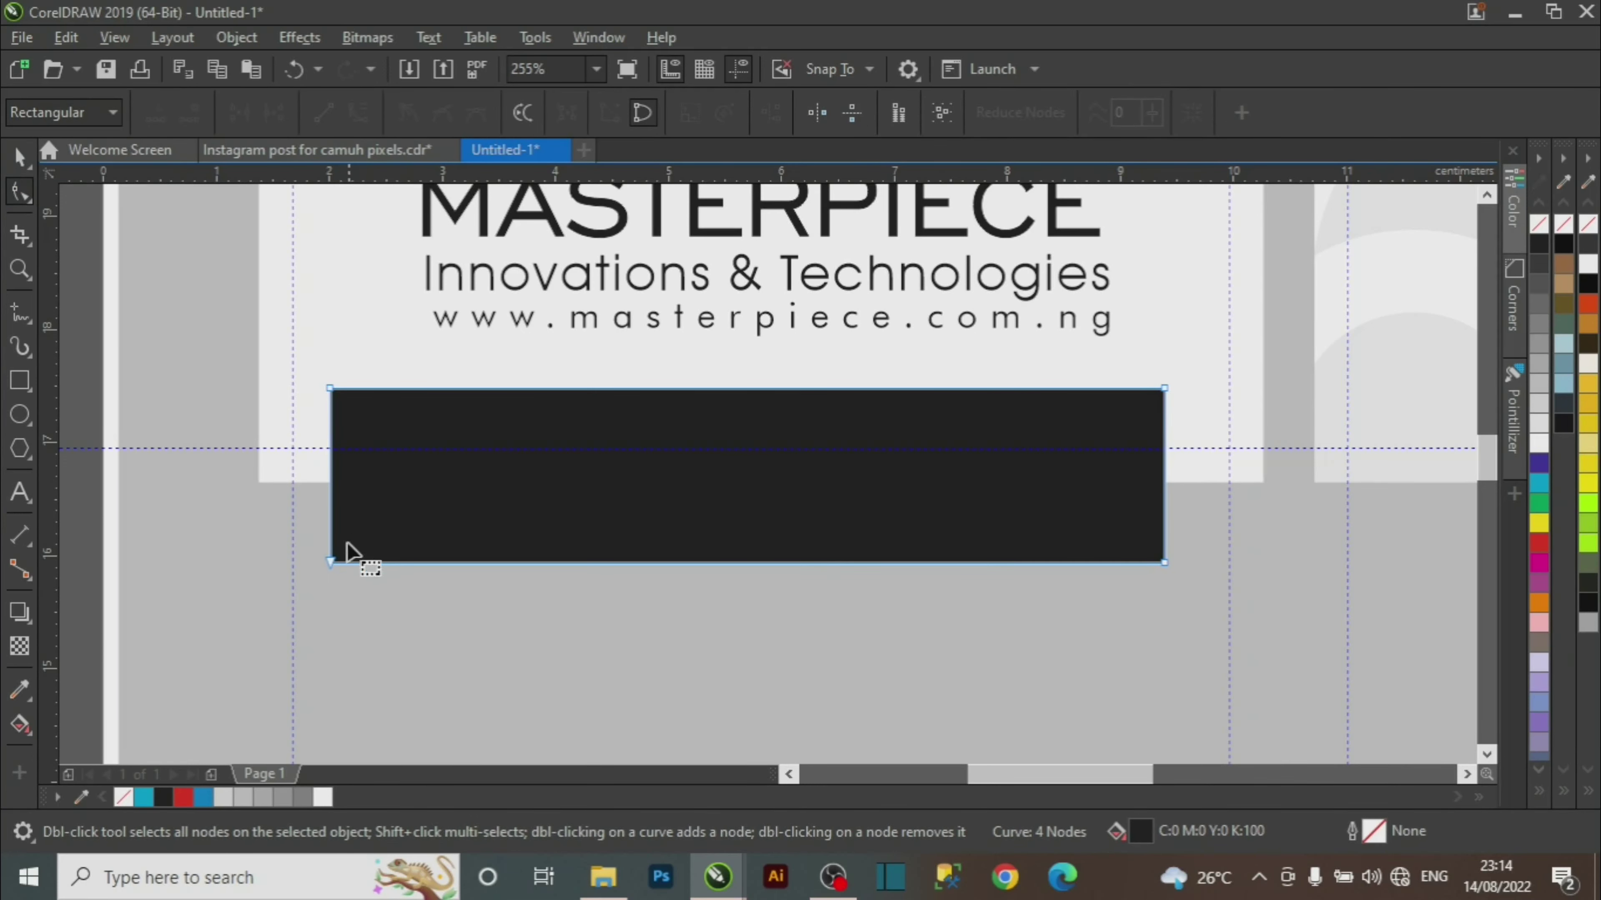
{"action": "left_click_drag", "start_coordinate": [271, 601], "coordinate": [1228, 530]}
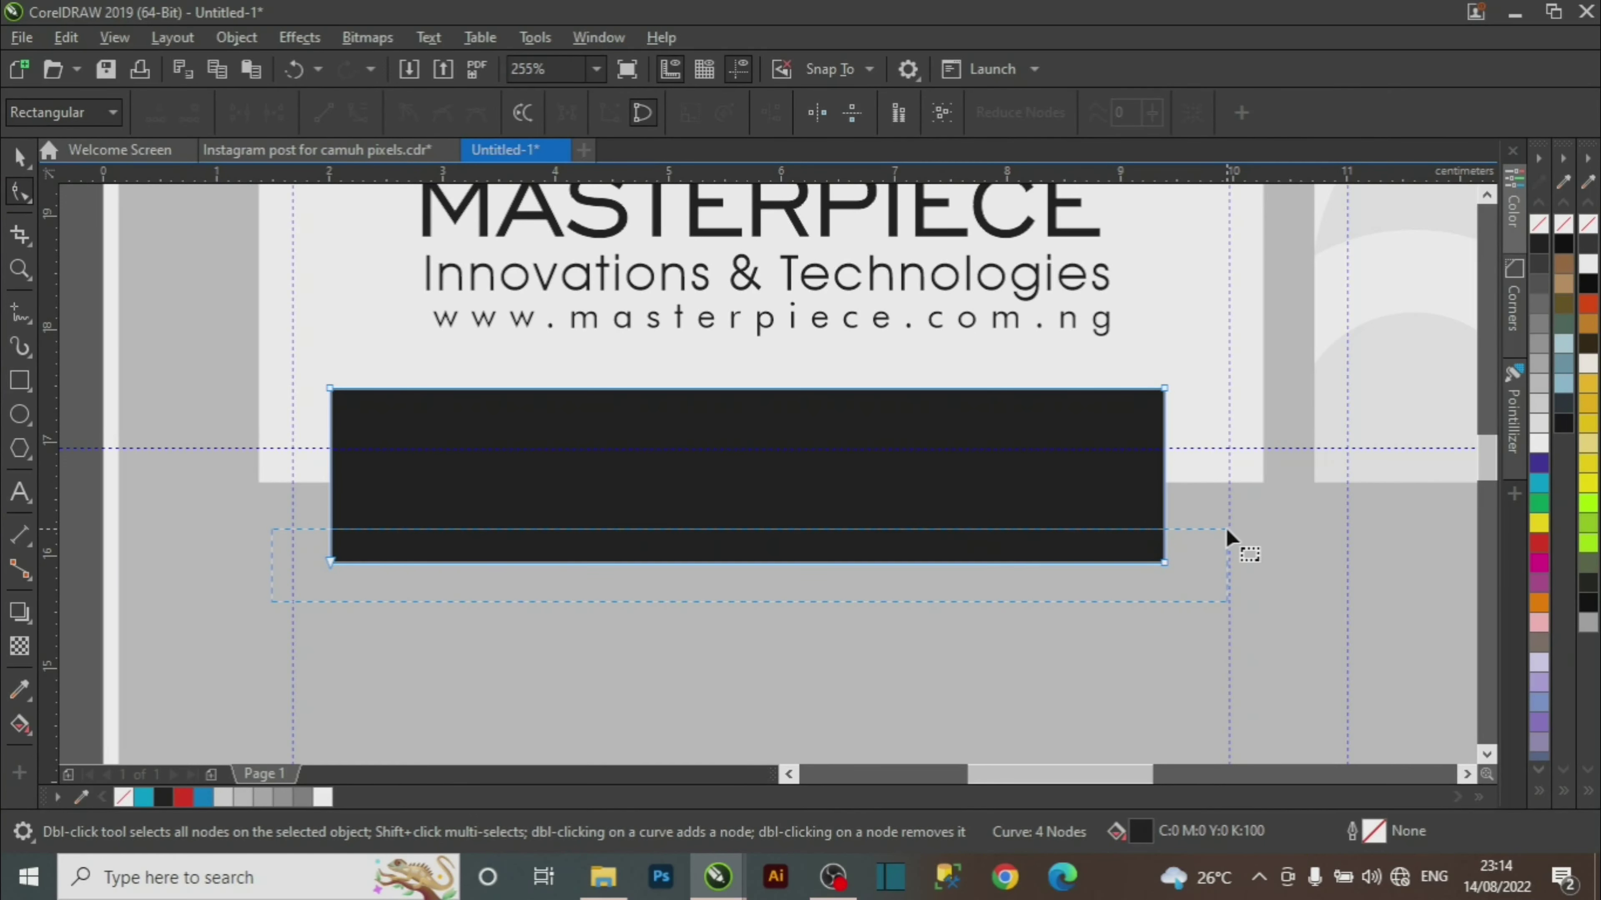
{"action": "mouse_move", "coordinate": [329, 562]}
{"action": "left_mouse_down"}
{"action": "mouse_move", "coordinate": [382, 536]}
{"action": "mouse_move", "coordinate": [330, 569]}
{"action": "left_mouse_up"}
{"action": "left_click", "coordinate": [329, 560]}
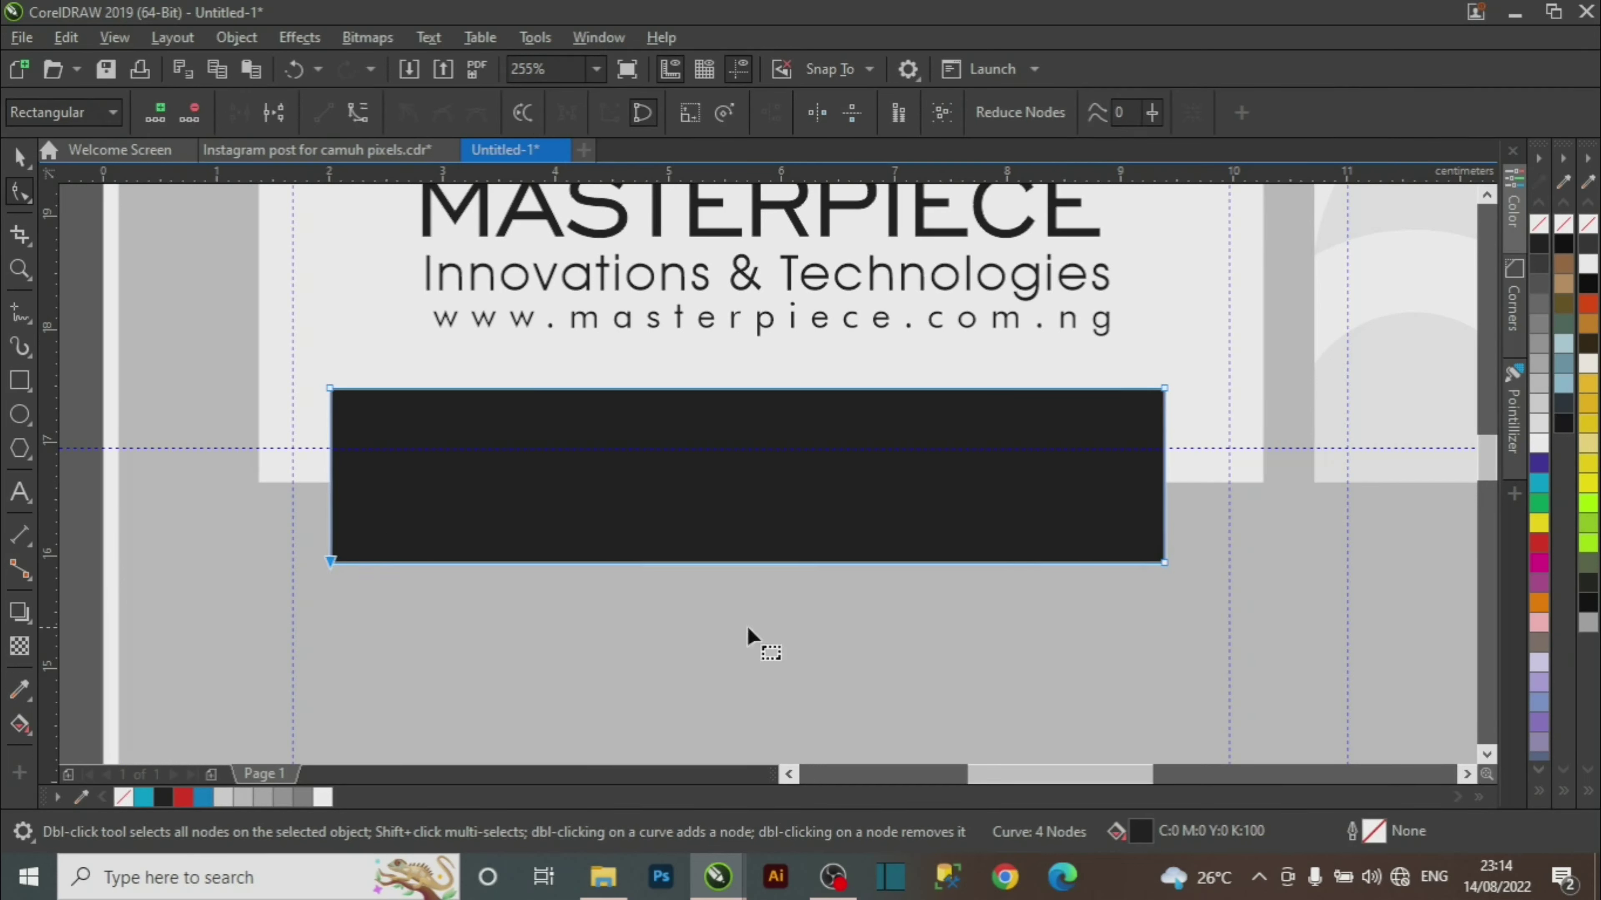
{"action": "left_click", "coordinate": [1163, 562]}
{"action": "left_click_drag", "start_coordinate": [210, 678], "coordinate": [1249, 499]}
{"action": "left_click", "coordinate": [354, 115]}
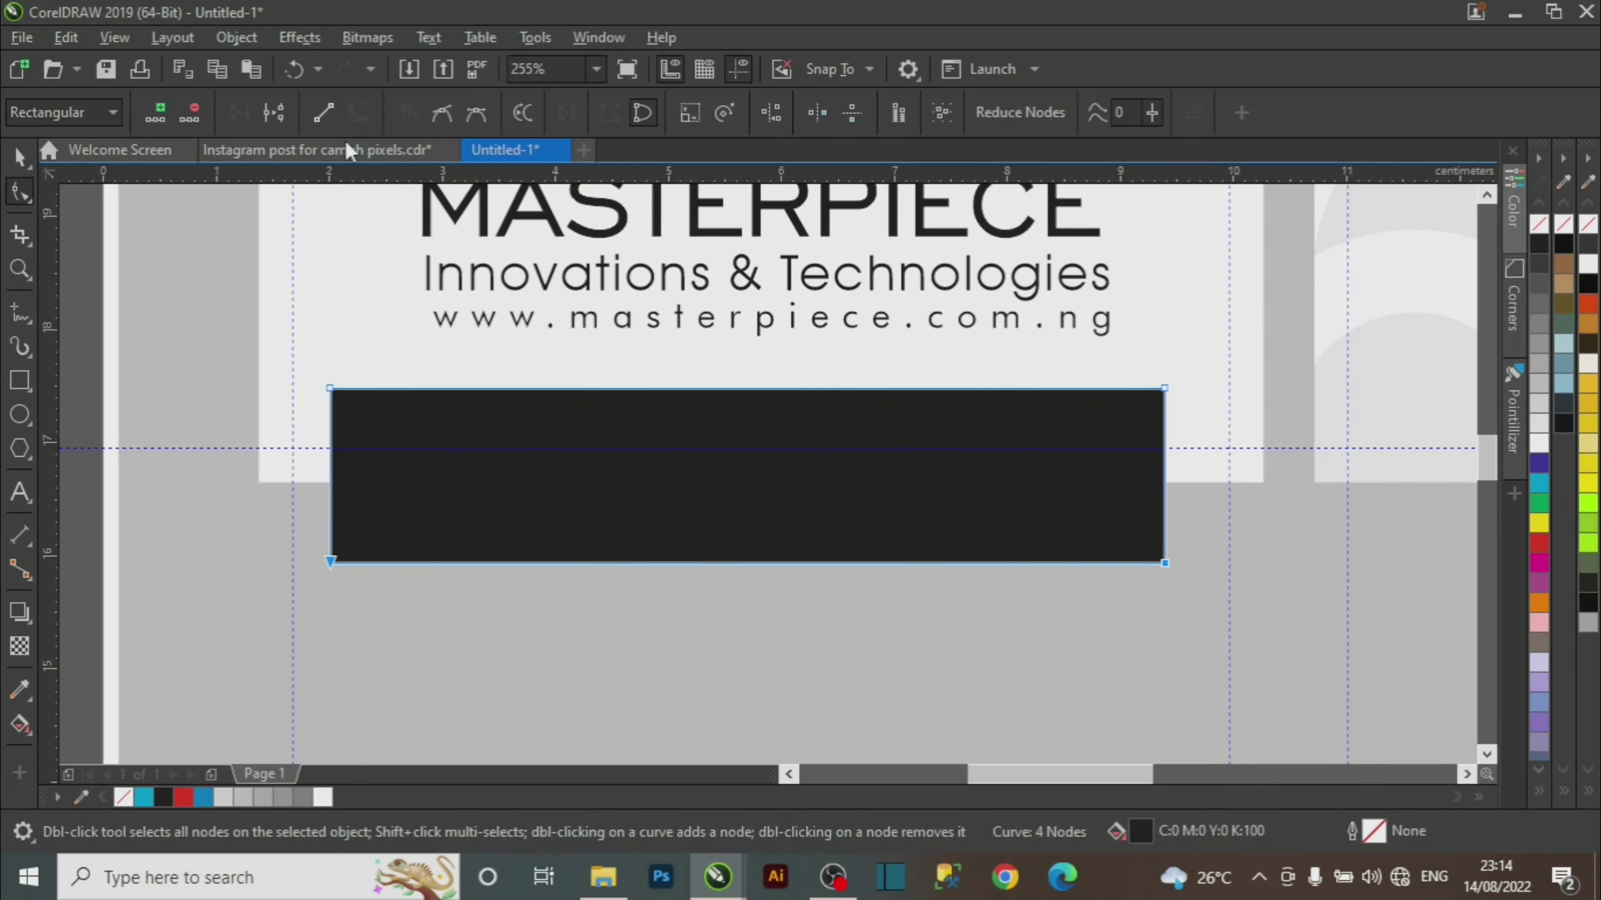
{"action": "left_click_drag", "start_coordinate": [754, 563], "coordinate": [759, 452]}
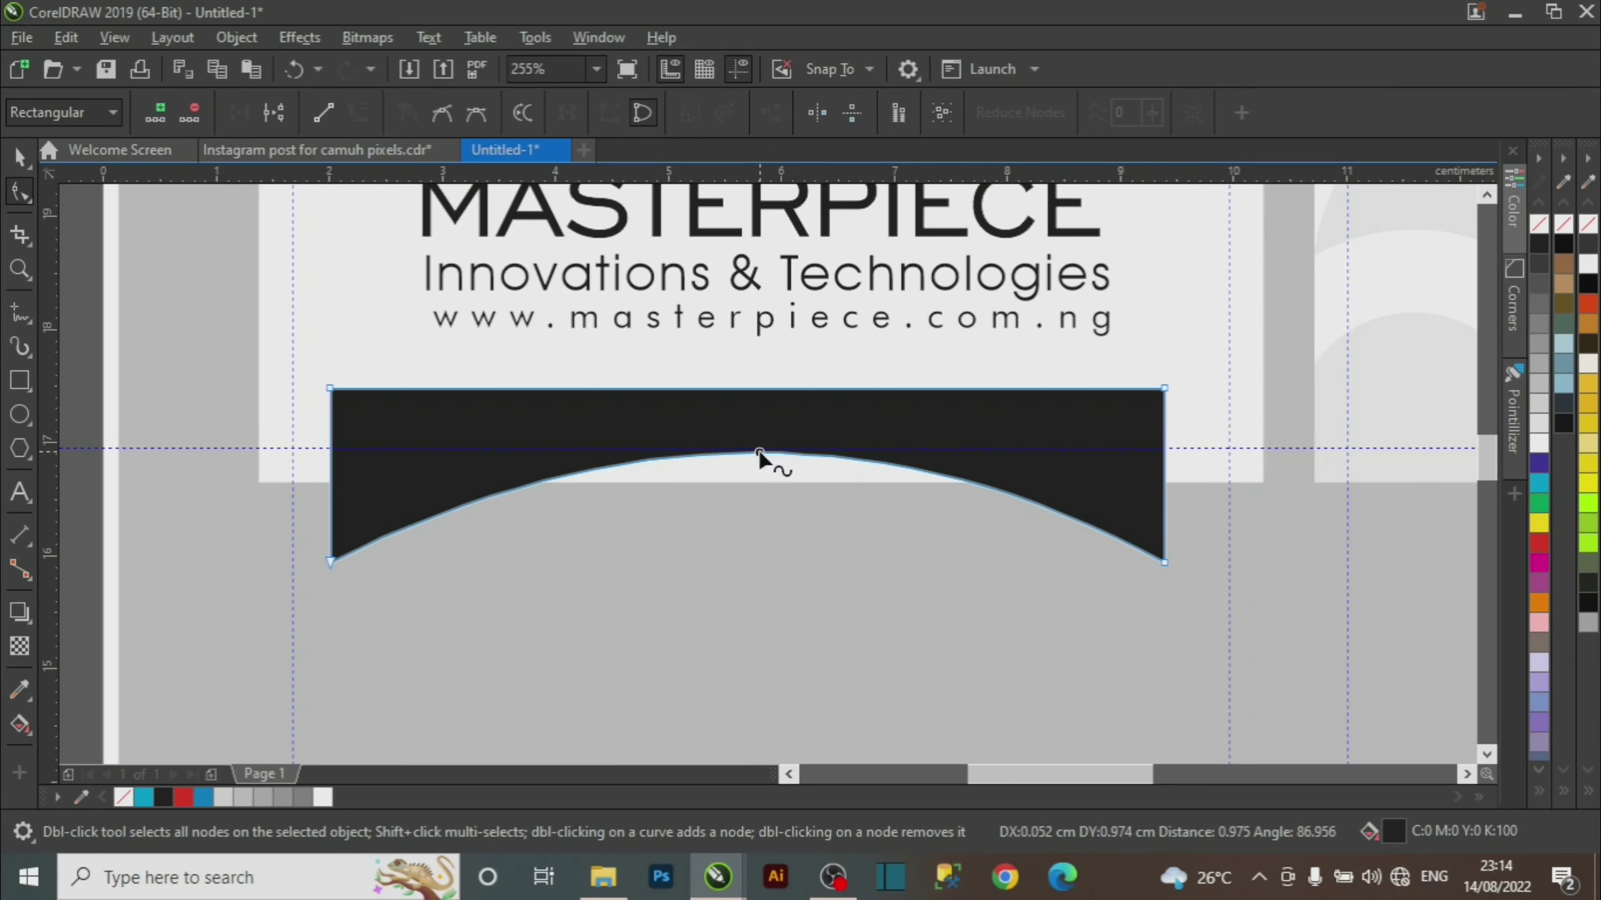
{"action": "left_click", "coordinate": [20, 157]}
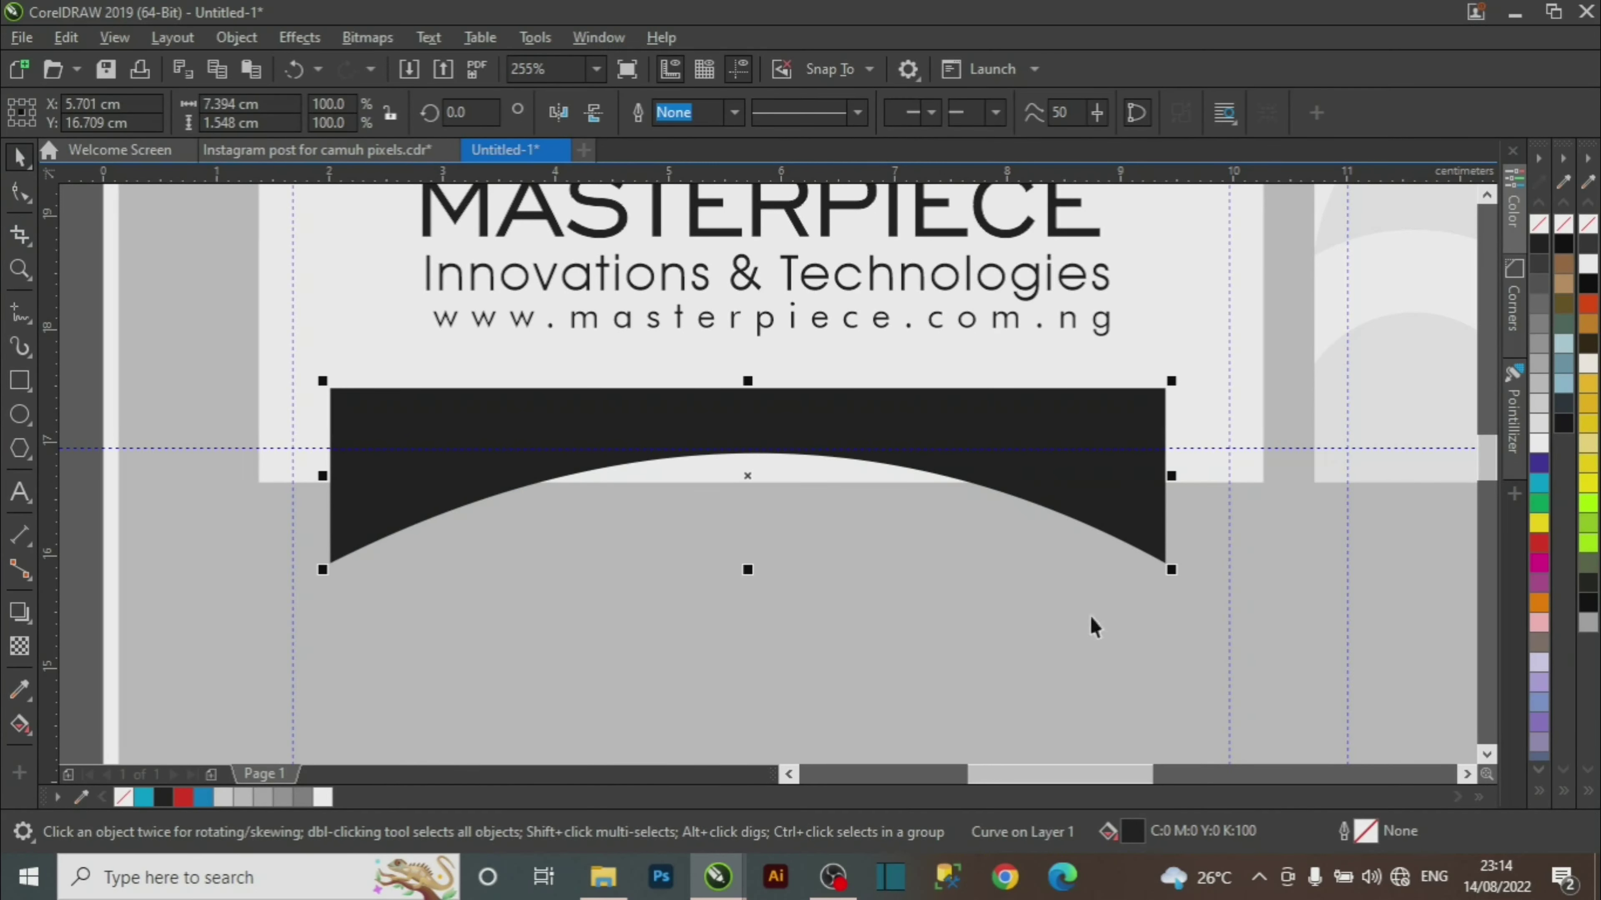
Convert the arched shape to a 300 dpi bitmap, then bring up the Effects > Blur list.
{"action": "left_click", "coordinate": [370, 39]}
{"action": "left_click", "coordinate": [403, 68]}
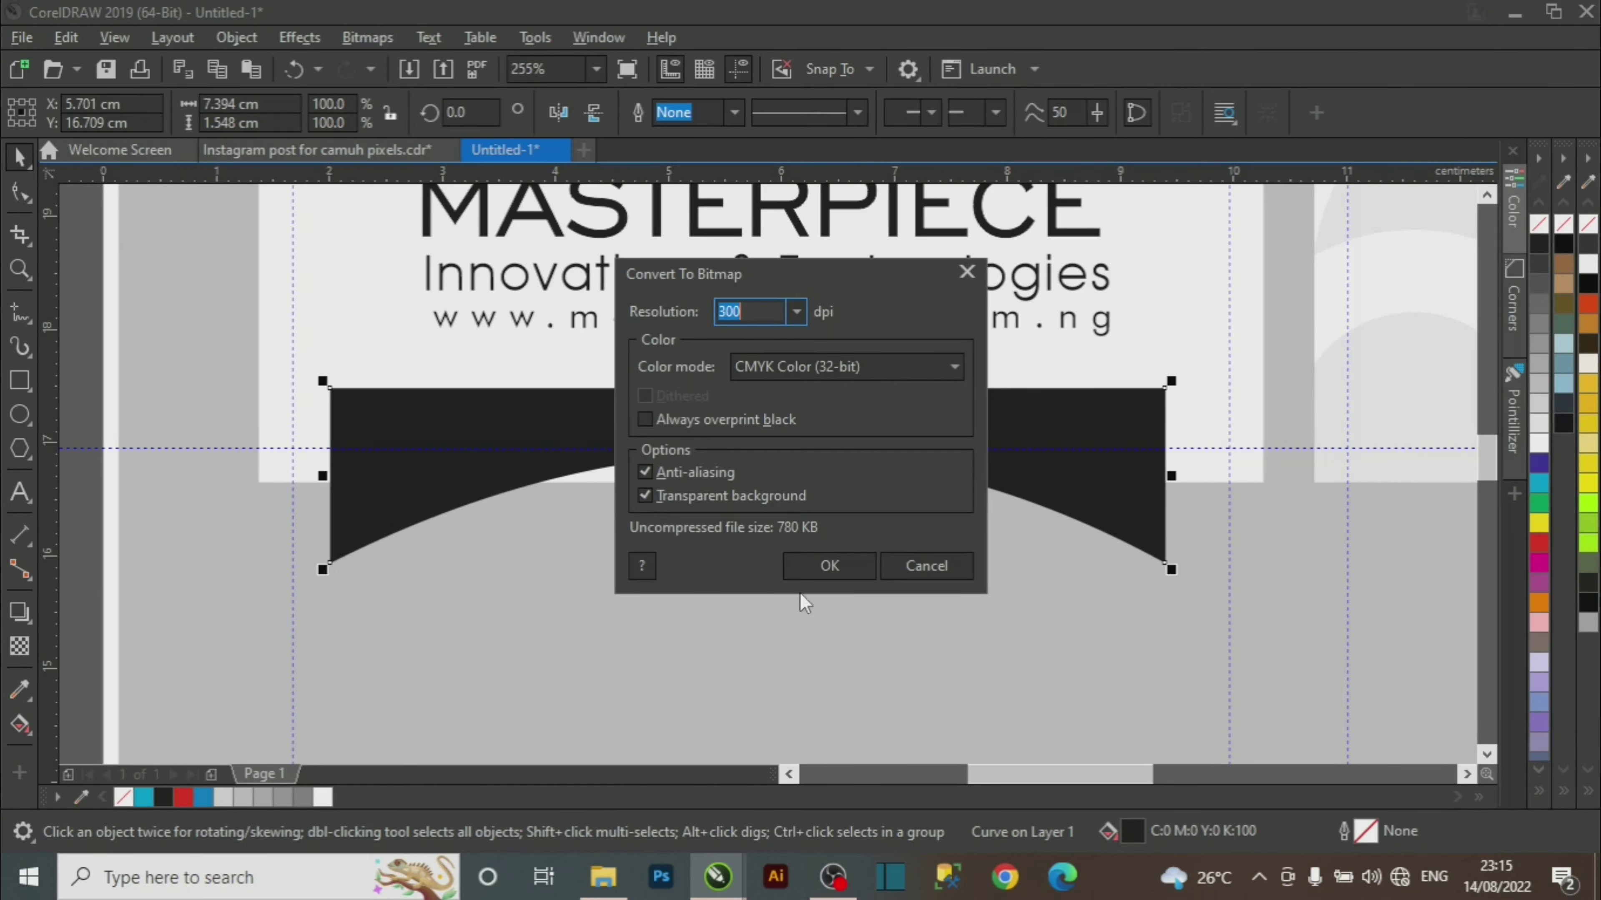
{"action": "left_click", "coordinate": [824, 571]}
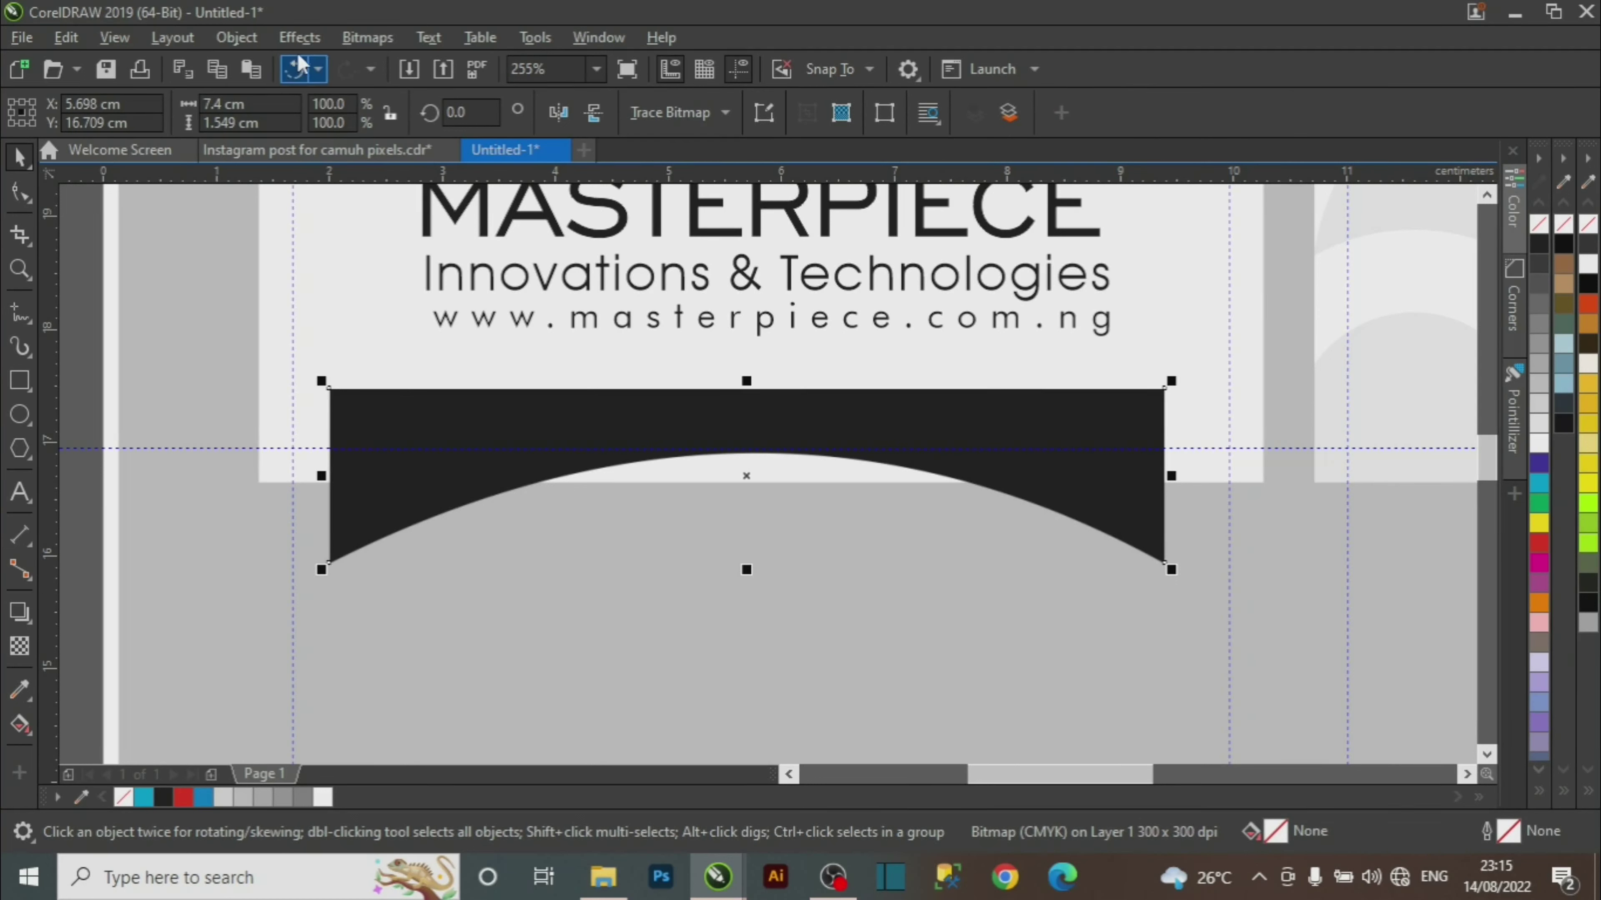
{"action": "left_click", "coordinate": [300, 38]}
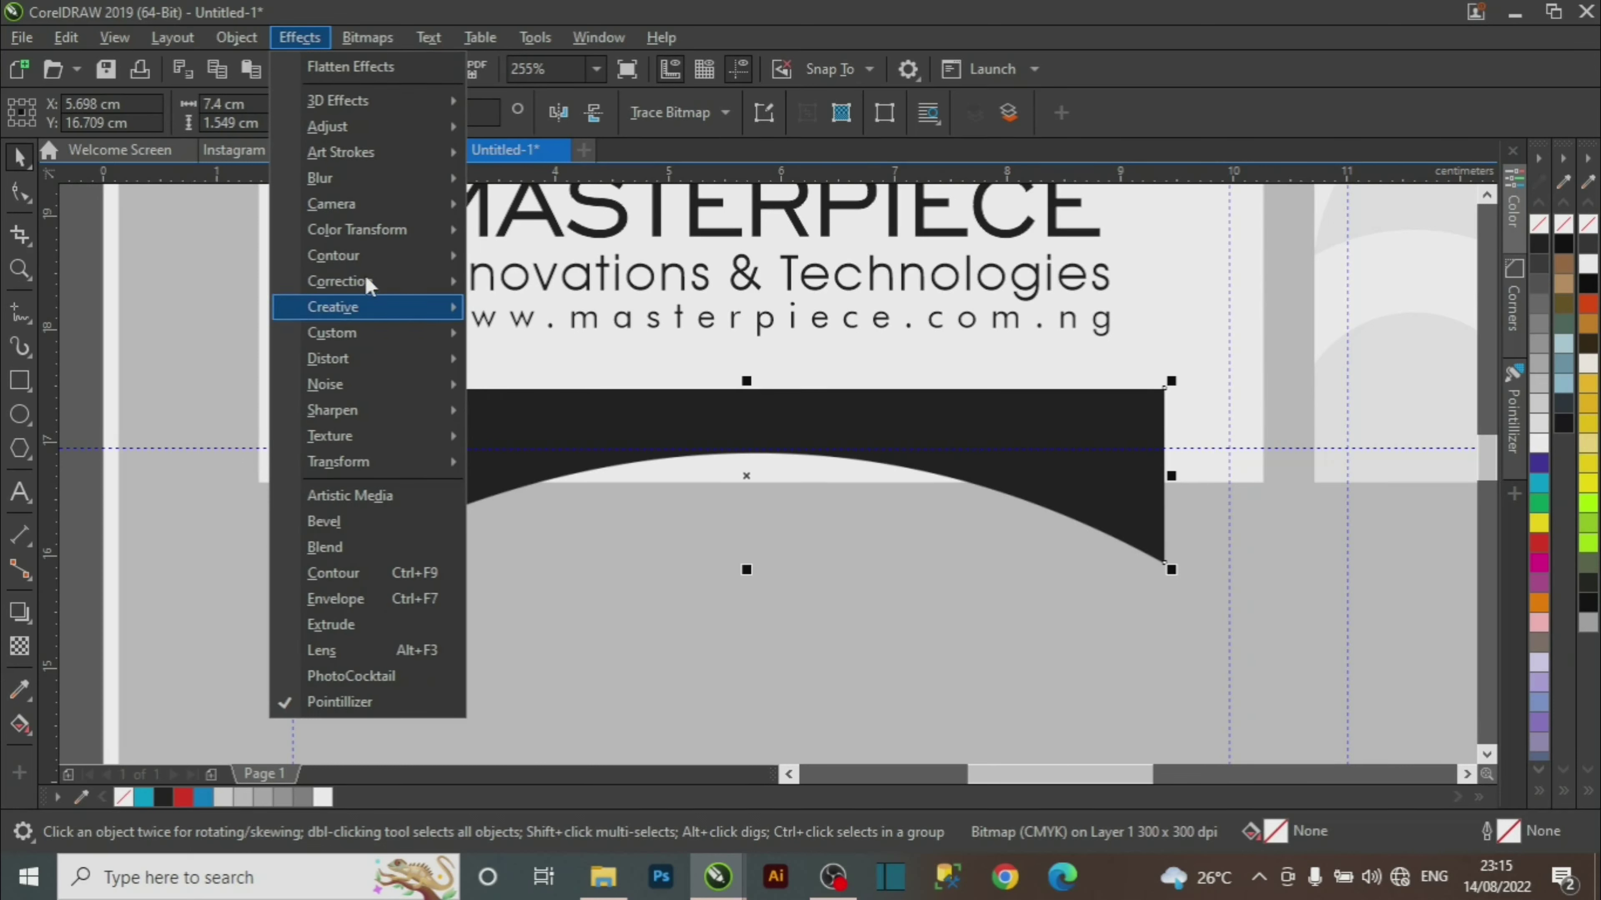
{"action": "mouse_move", "coordinate": [356, 182]}
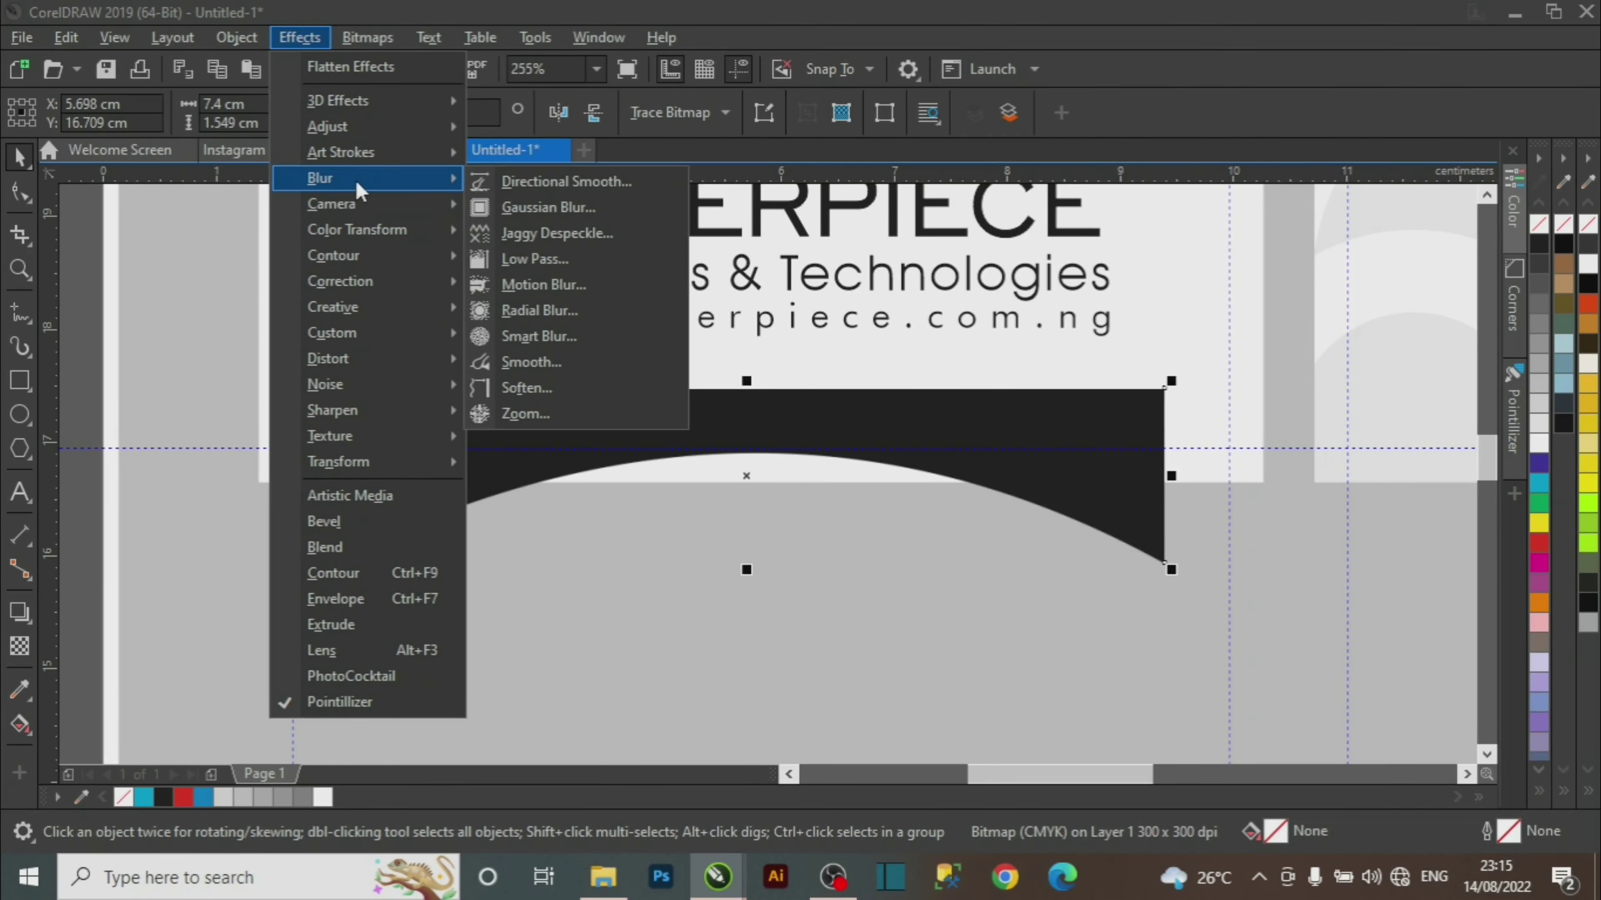
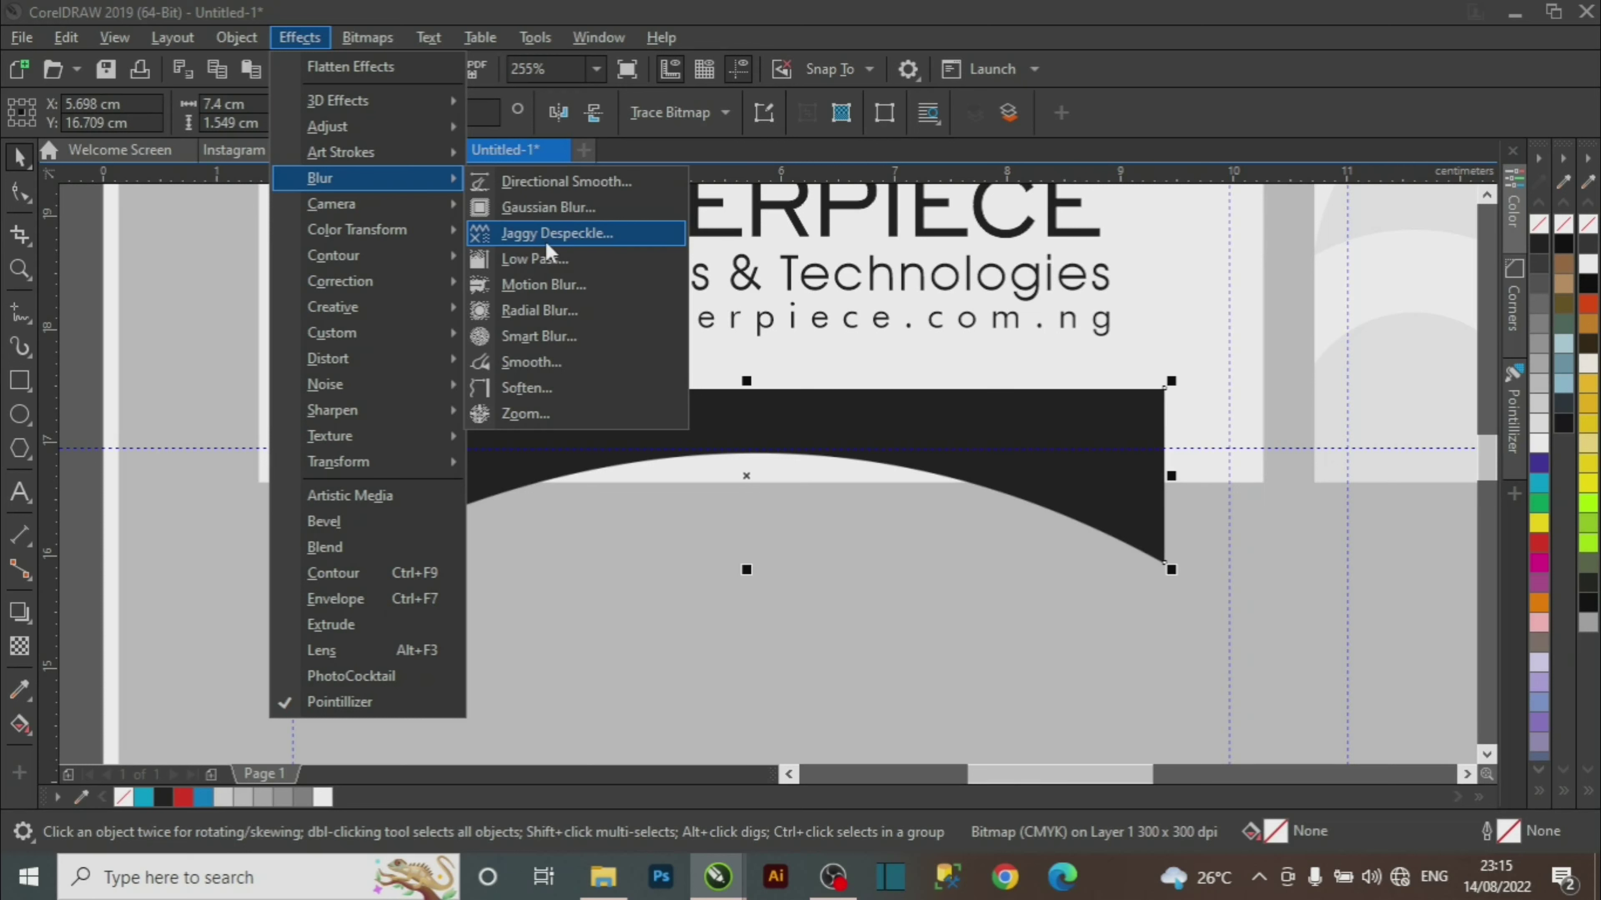
Apply a Gaussian Blur with a radius of about 59.5 pixels to the arched shadow bitmap.
{"action": "left_click", "coordinate": [549, 208]}
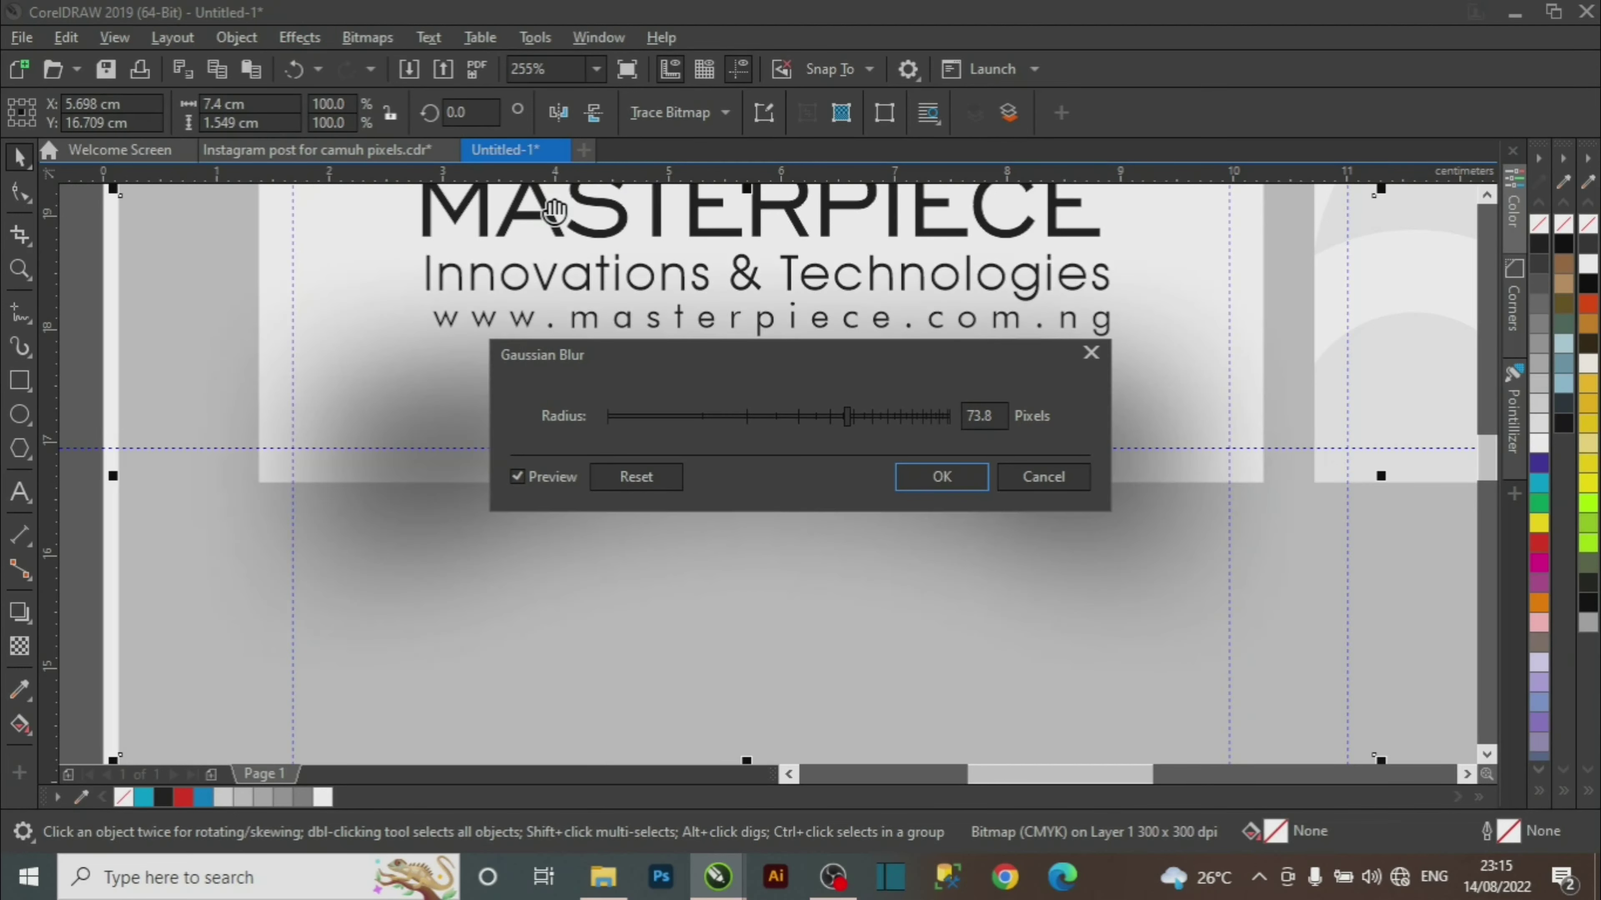
{"action": "left_click_drag", "start_coordinate": [798, 371], "coordinate": [1176, 304]}
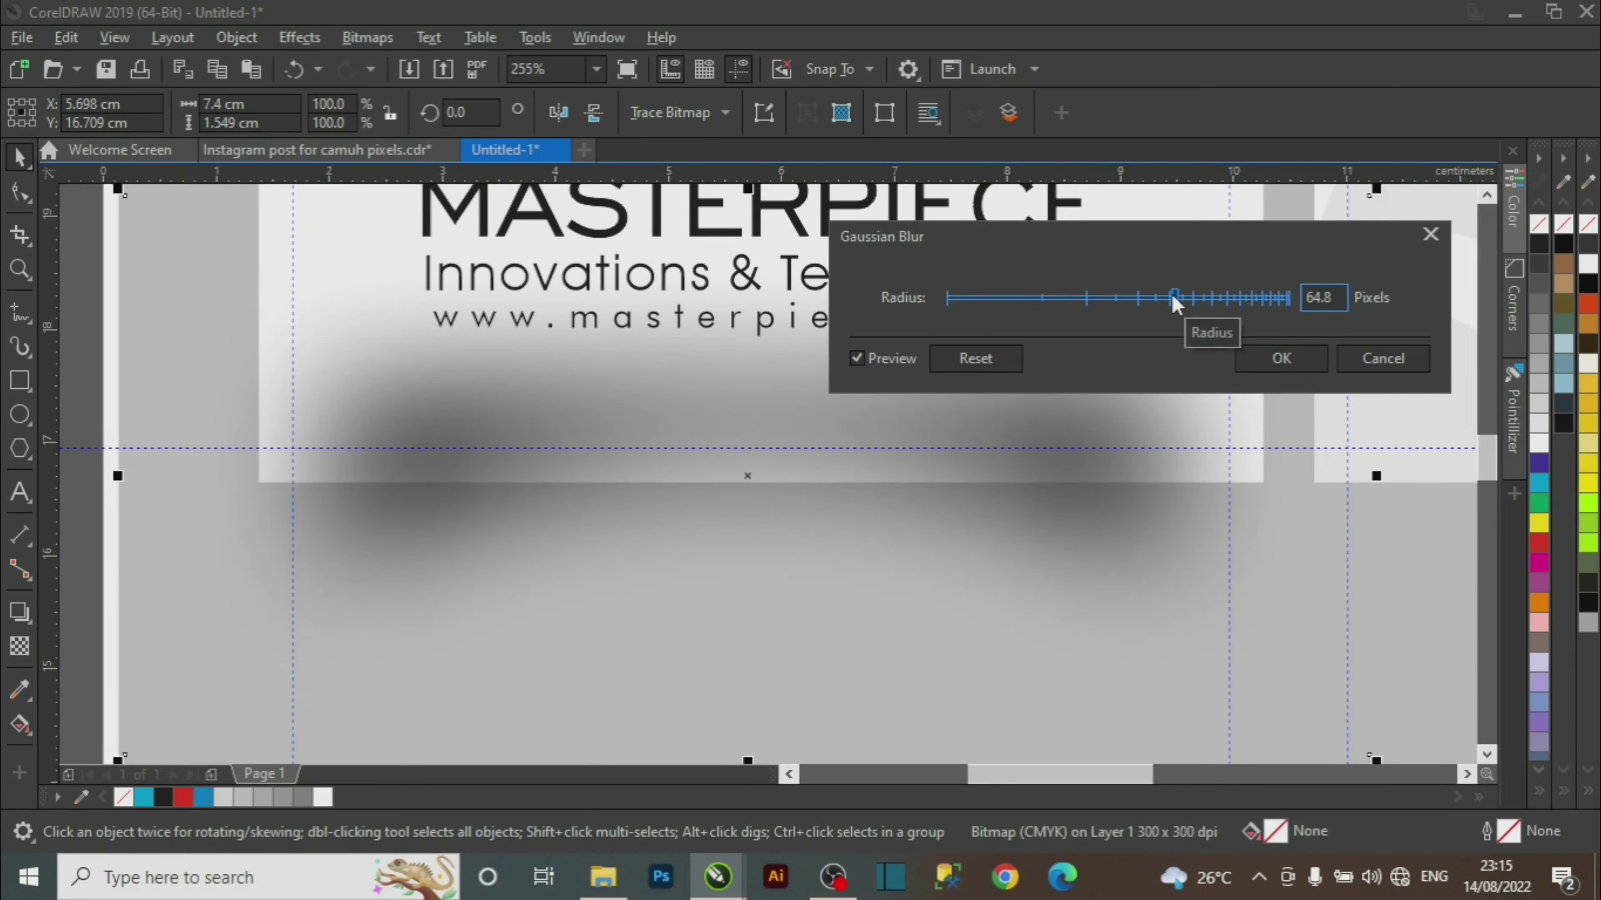
{"action": "left_click", "coordinate": [1161, 301]}
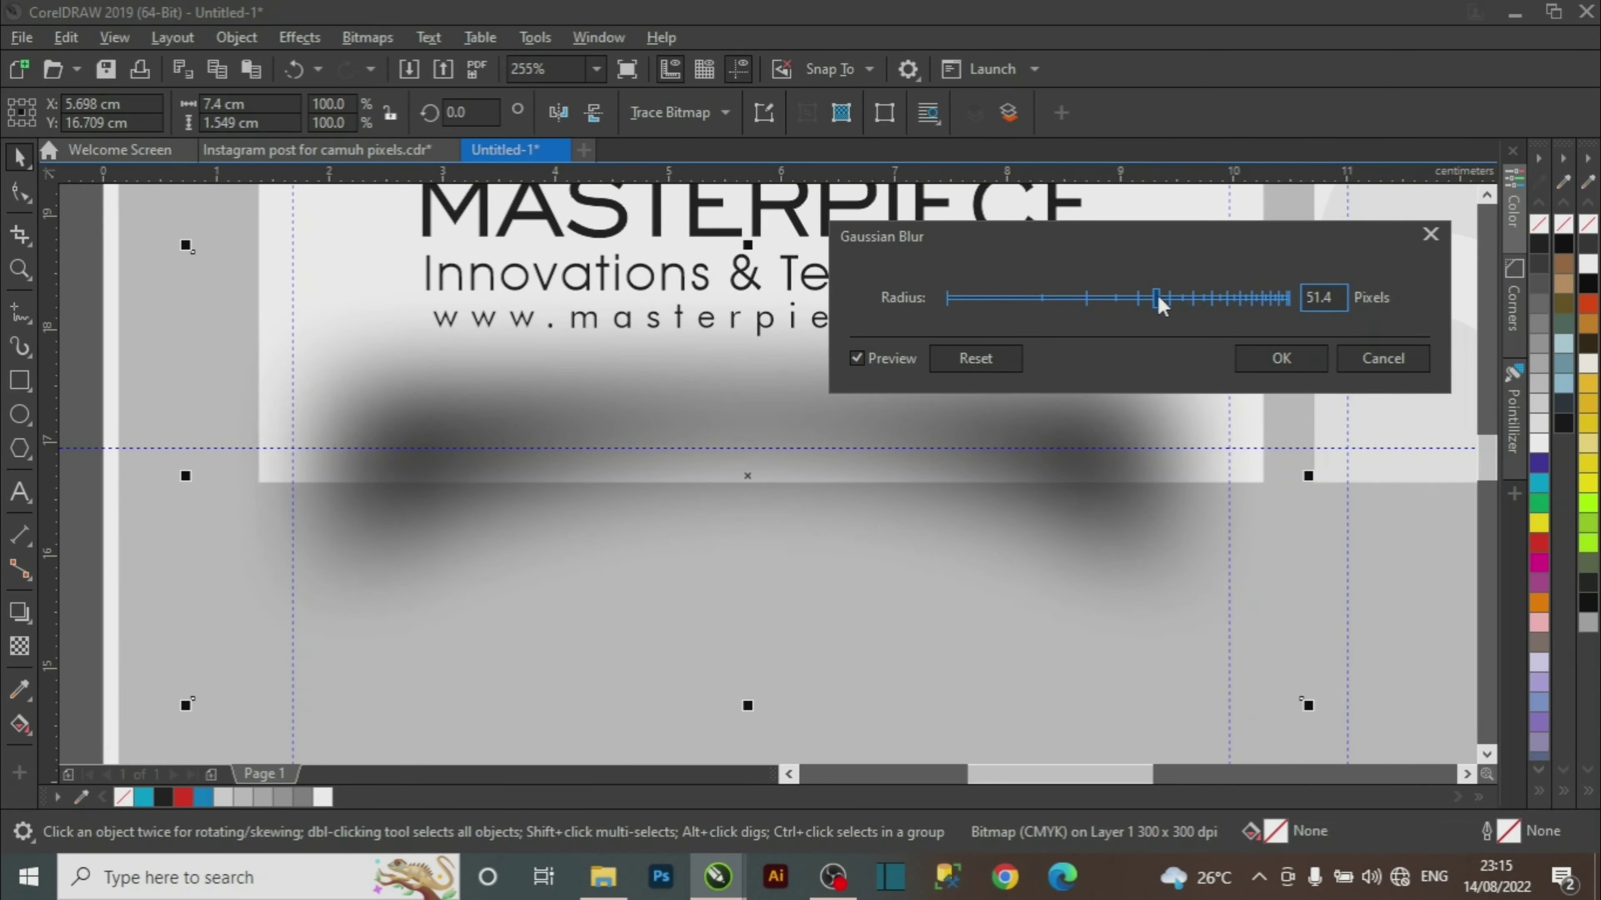
{"action": "left_click", "coordinate": [1170, 300]}
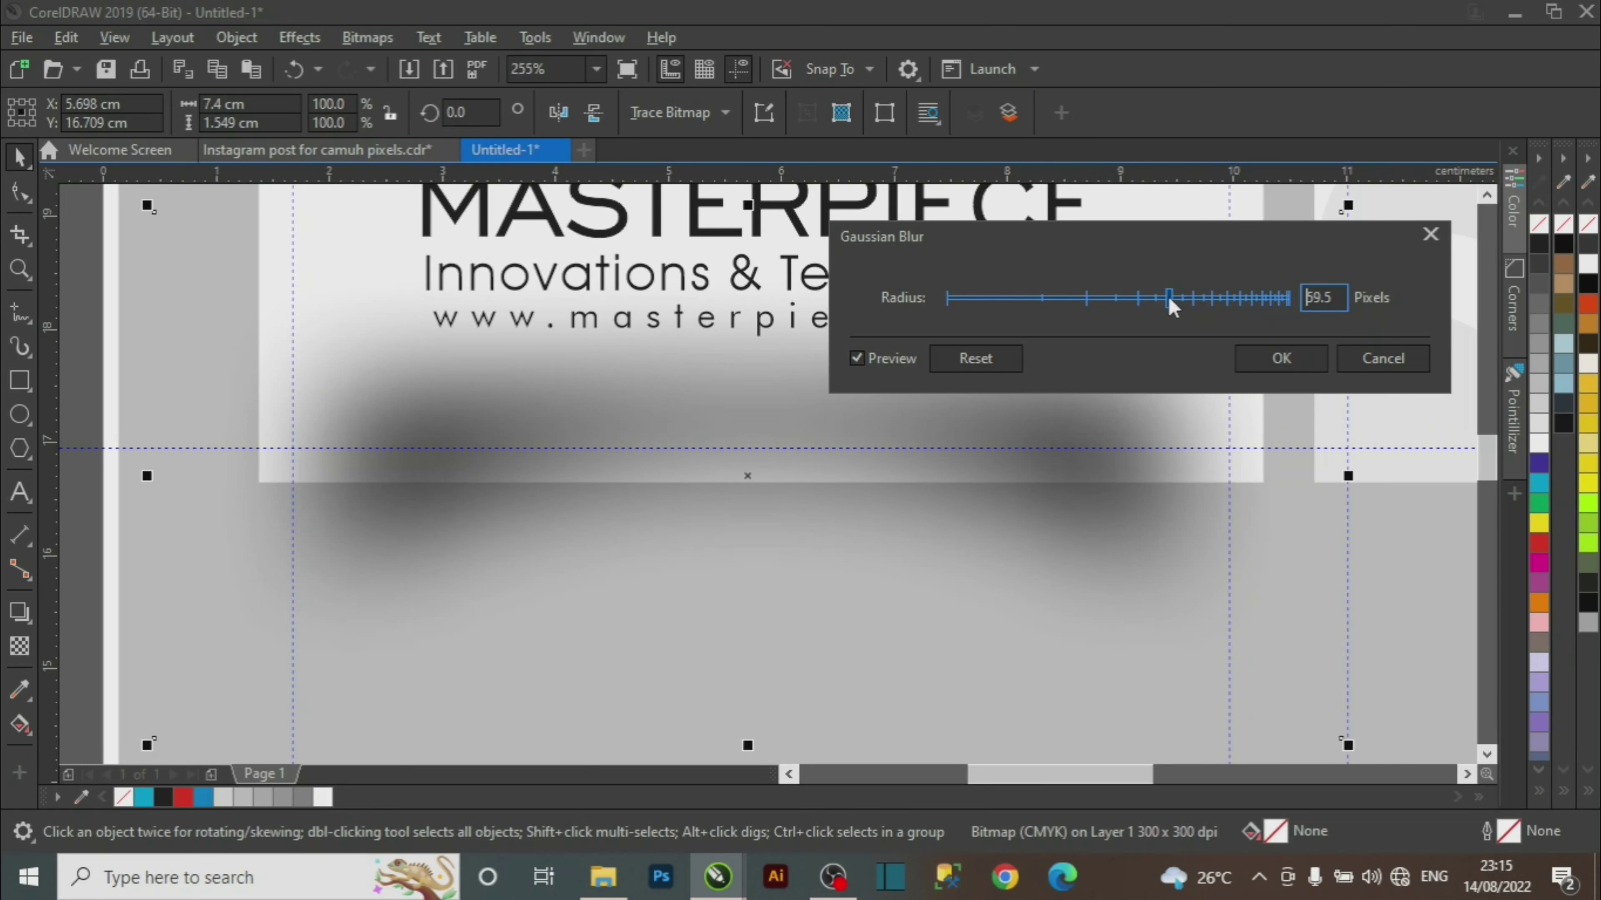
{"action": "left_click", "coordinate": [1282, 359]}
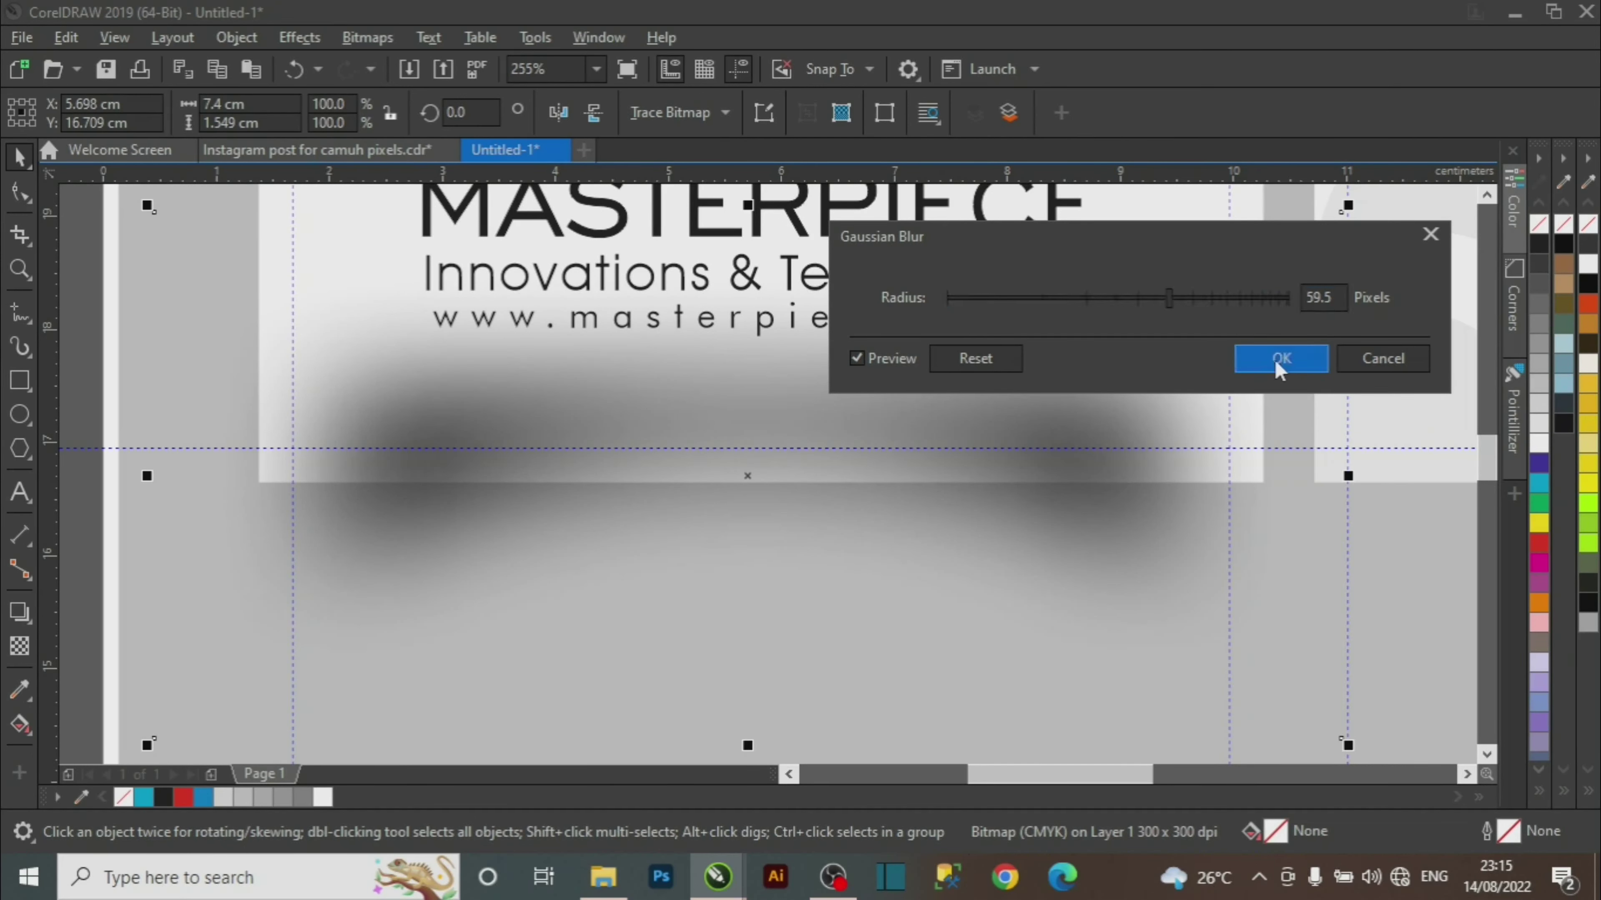
Bring the front card group in front of its blurred shadow with Order > To Front of Page.
{"action": "right_click", "coordinate": [1003, 421]}
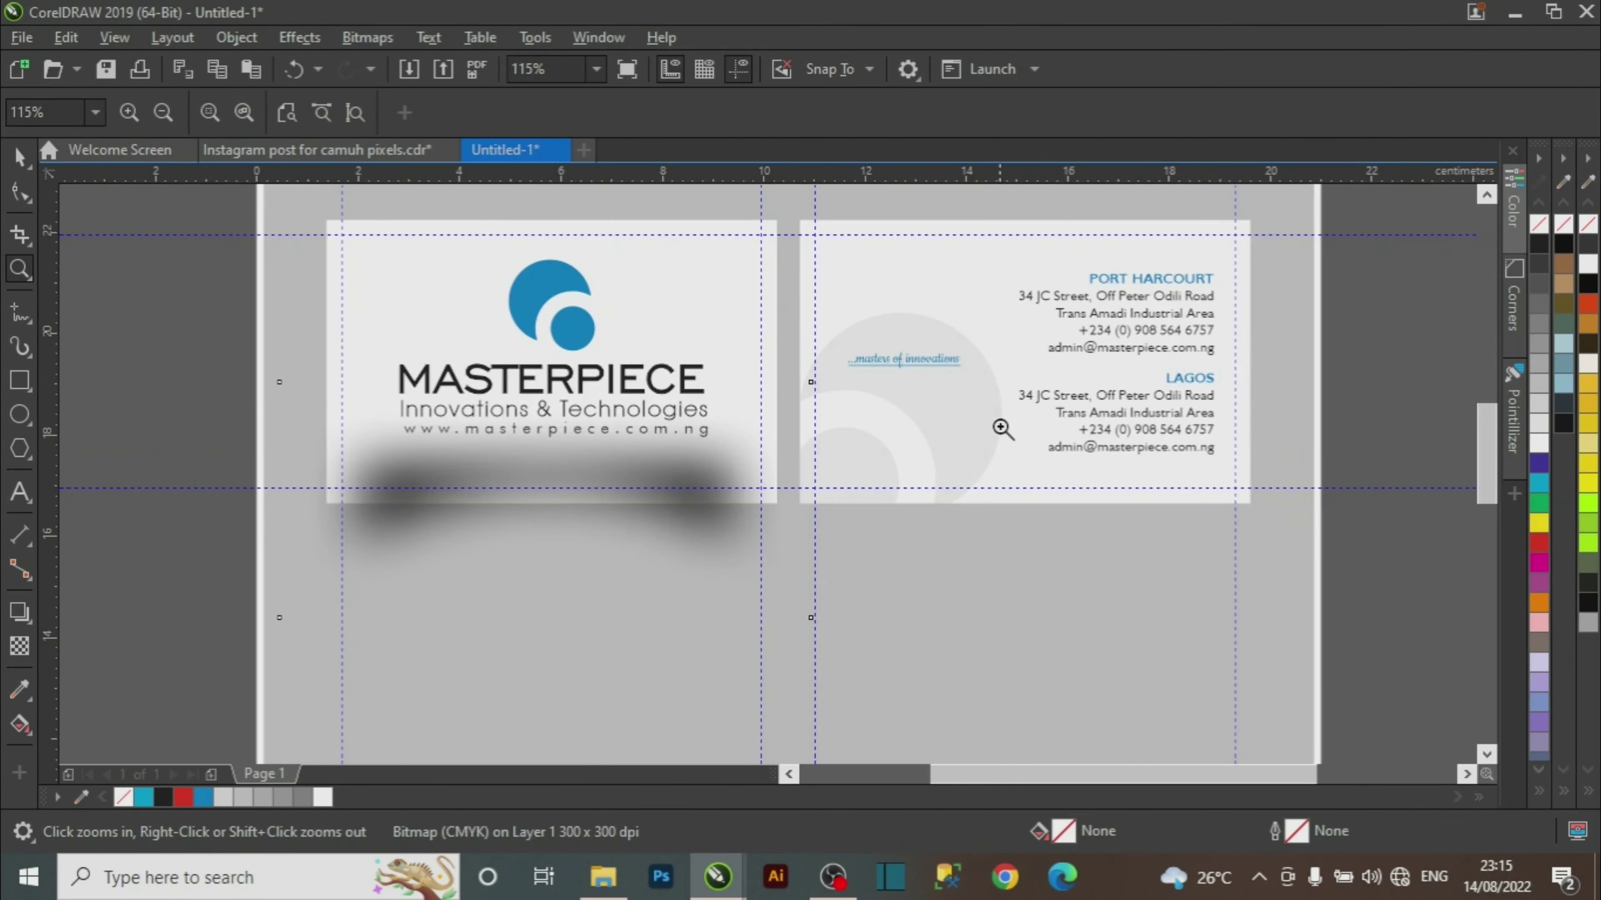
{"action": "key", "text": "space"}
{"action": "left_click", "coordinate": [239, 370]}
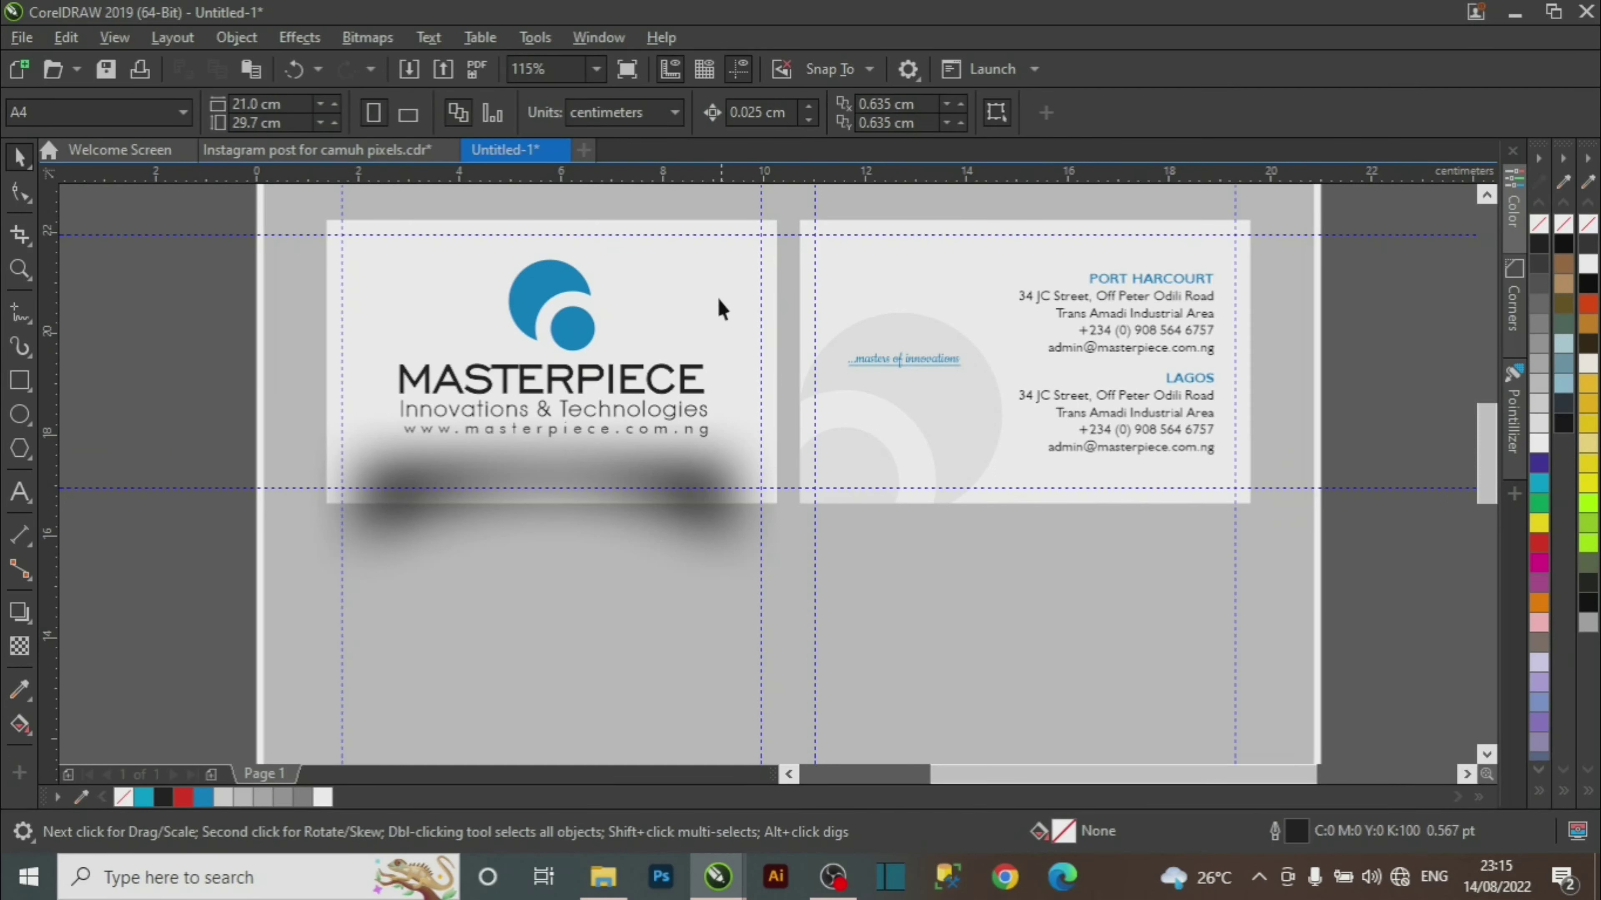
{"action": "left_click", "coordinate": [712, 271]}
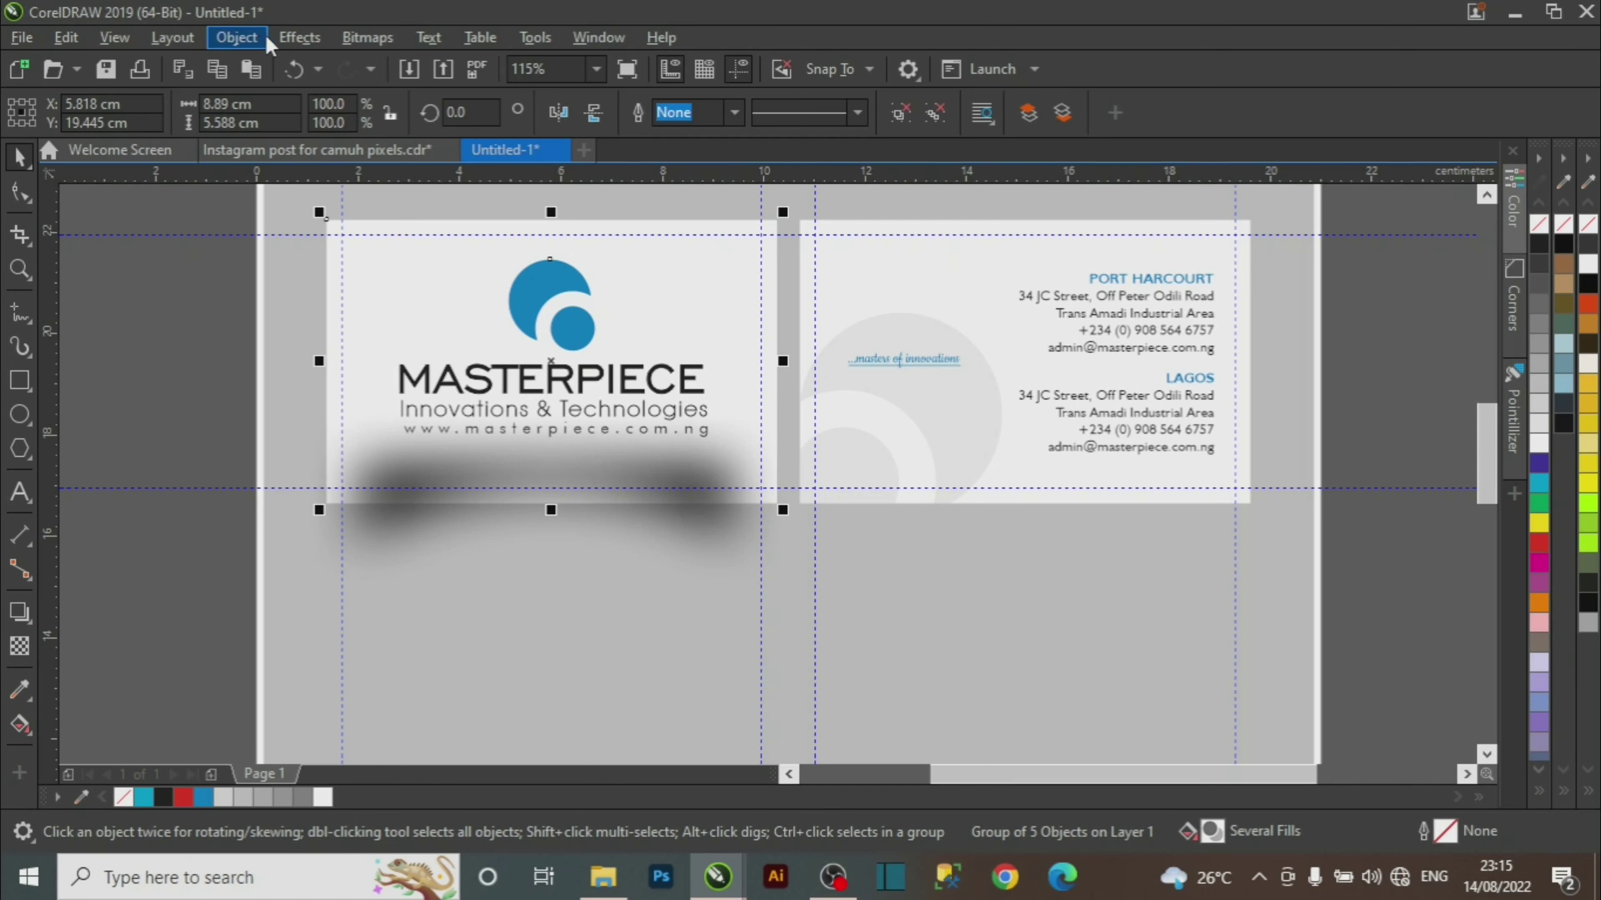
{"action": "left_click", "coordinate": [301, 39]}
{"action": "mouse_move", "coordinate": [251, 46]}
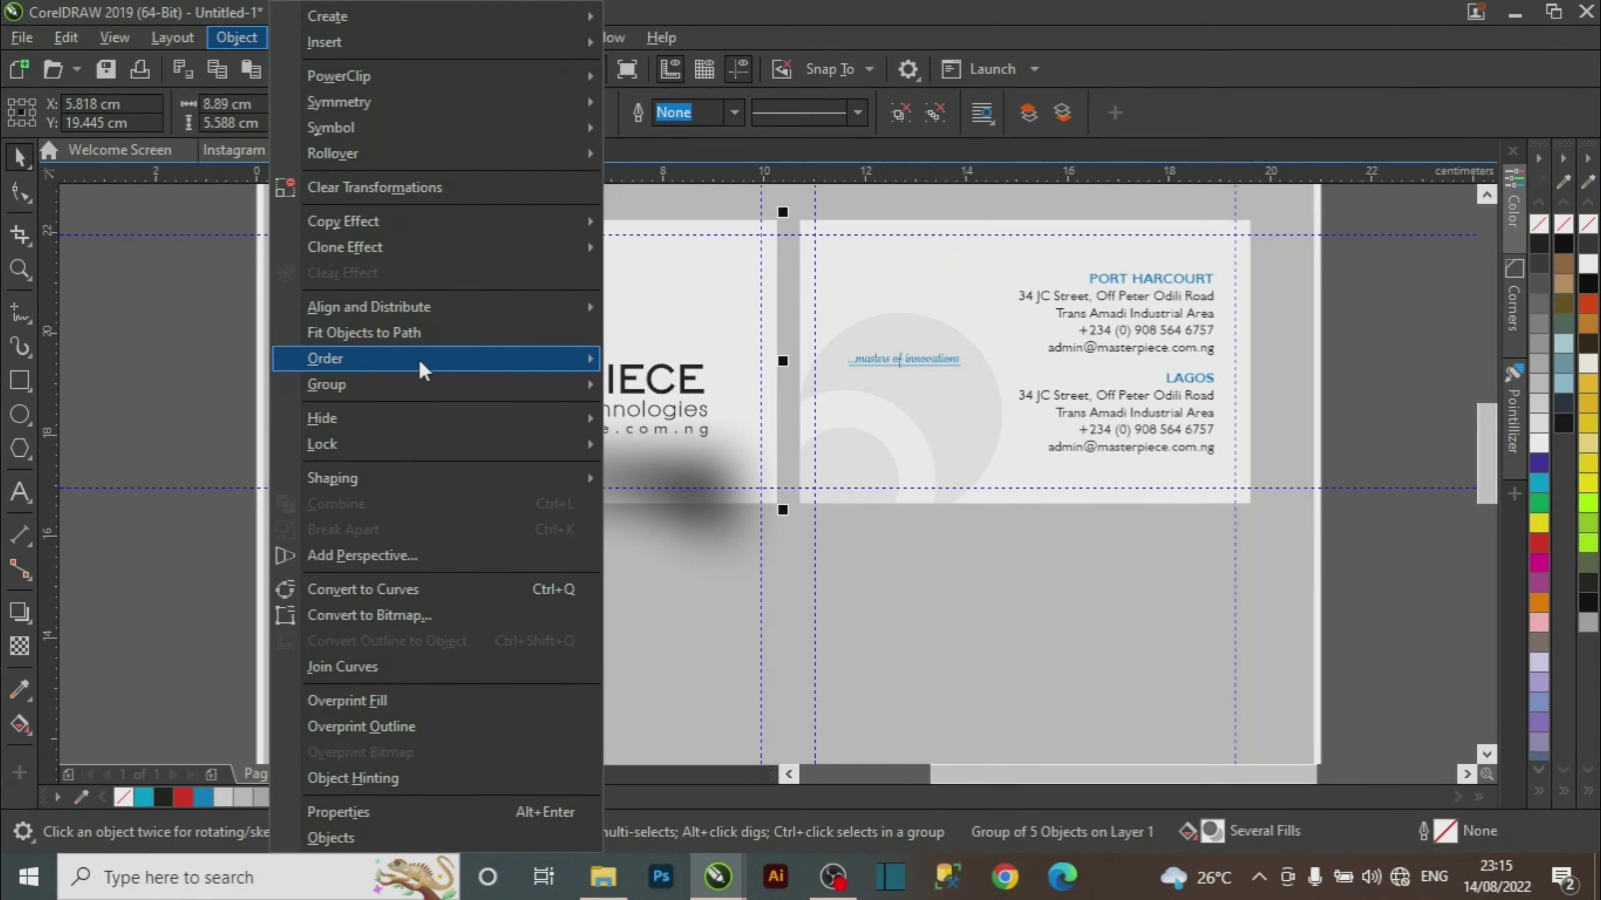
{"action": "mouse_move", "coordinate": [424, 366]}
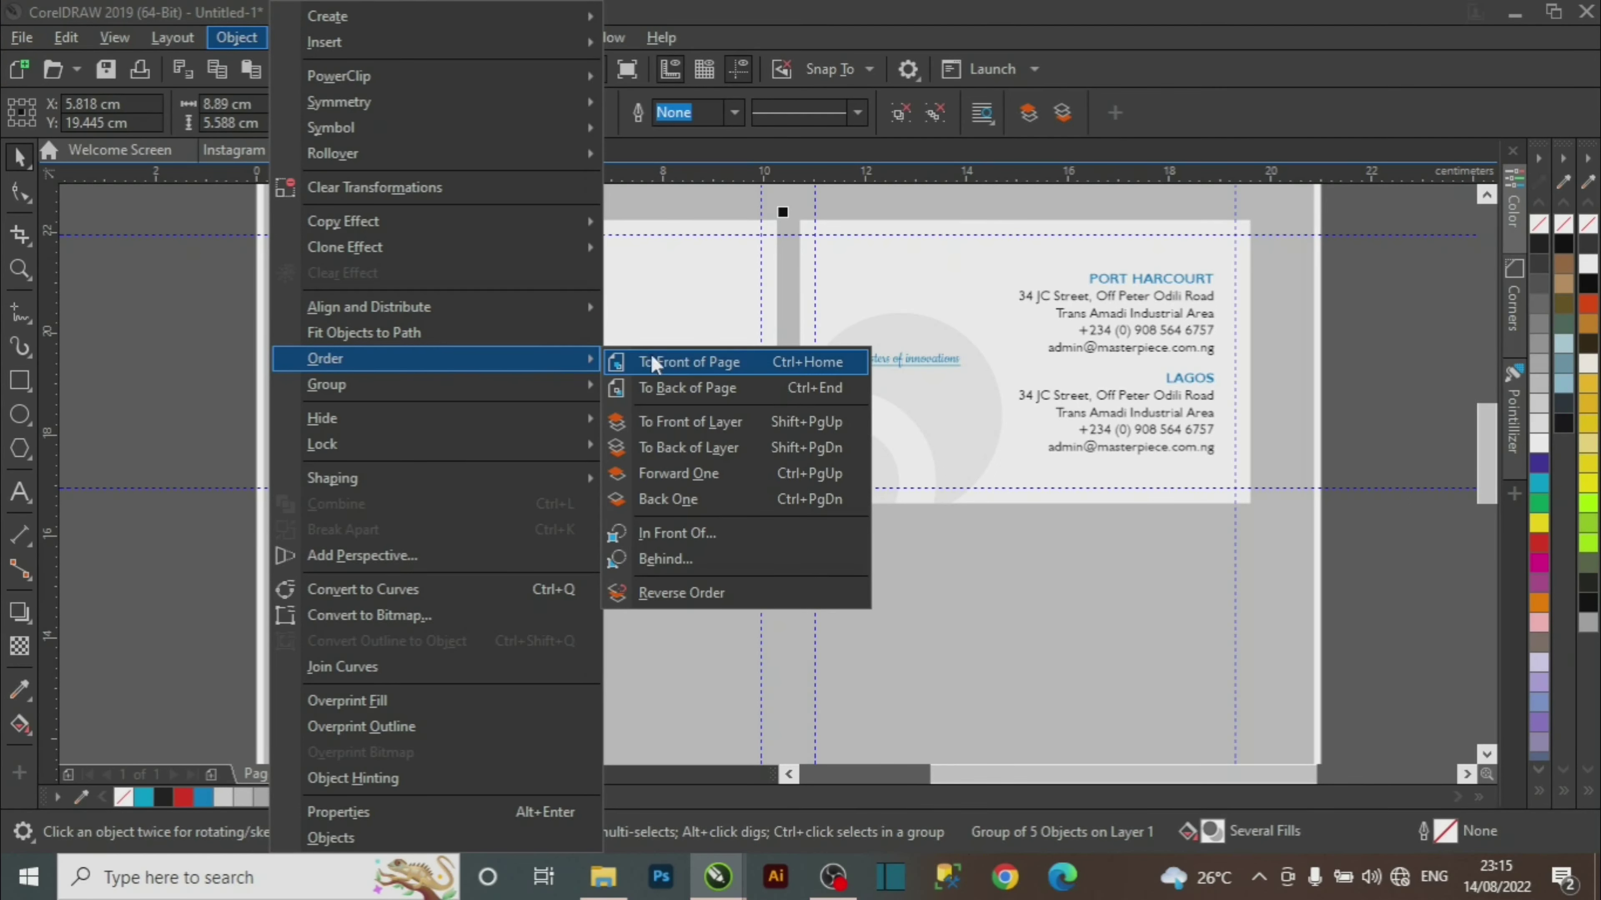
{"action": "left_click", "coordinate": [703, 369]}
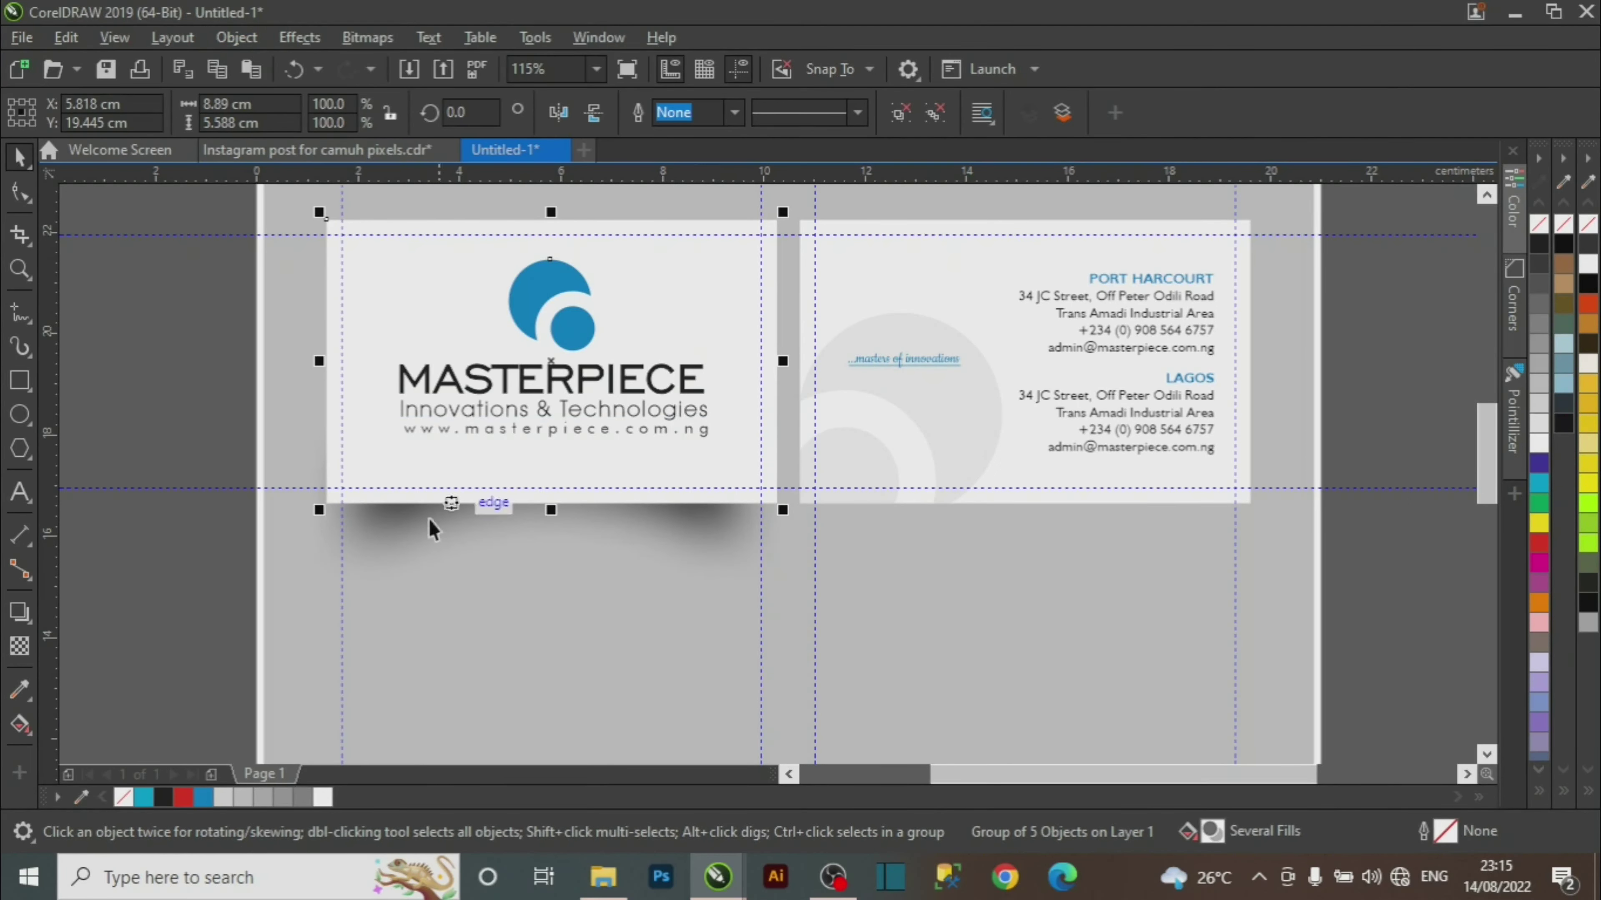
Drag a copy of the blurred shadow over beneath the back card.
{"action": "left_click", "coordinate": [156, 312]}
{"action": "left_click", "coordinate": [388, 547]}
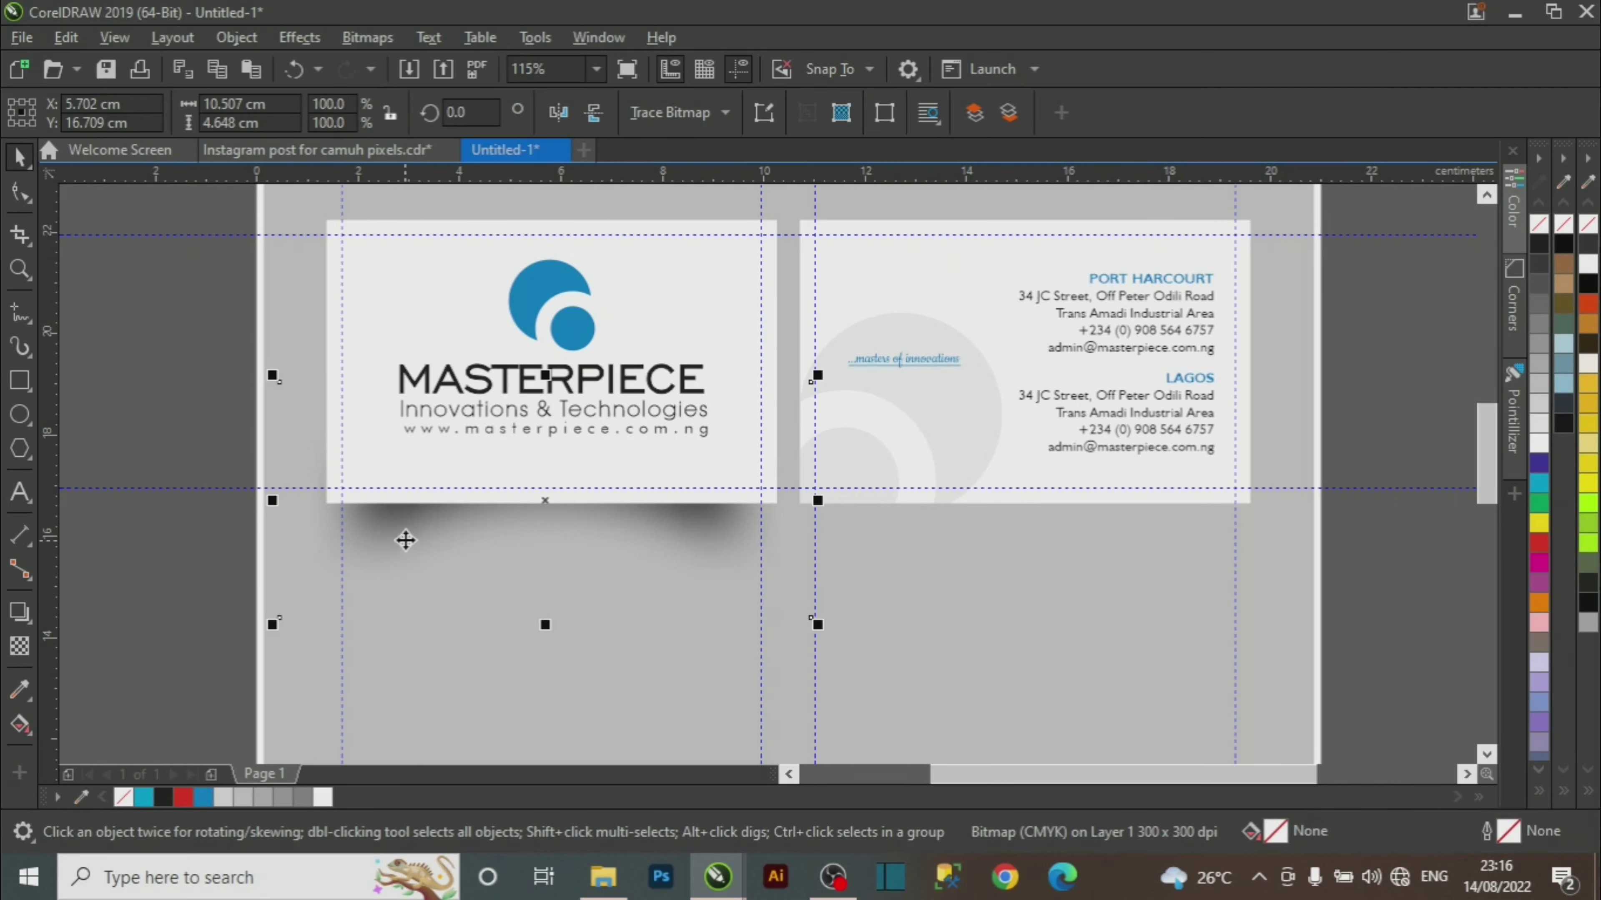
{"action": "left_click_drag", "start_coordinate": [404, 540], "coordinate": [901, 566]}
Drop the shadow copy and bring the back card group in front of it.
{"action": "left_click", "coordinate": [1377, 330]}
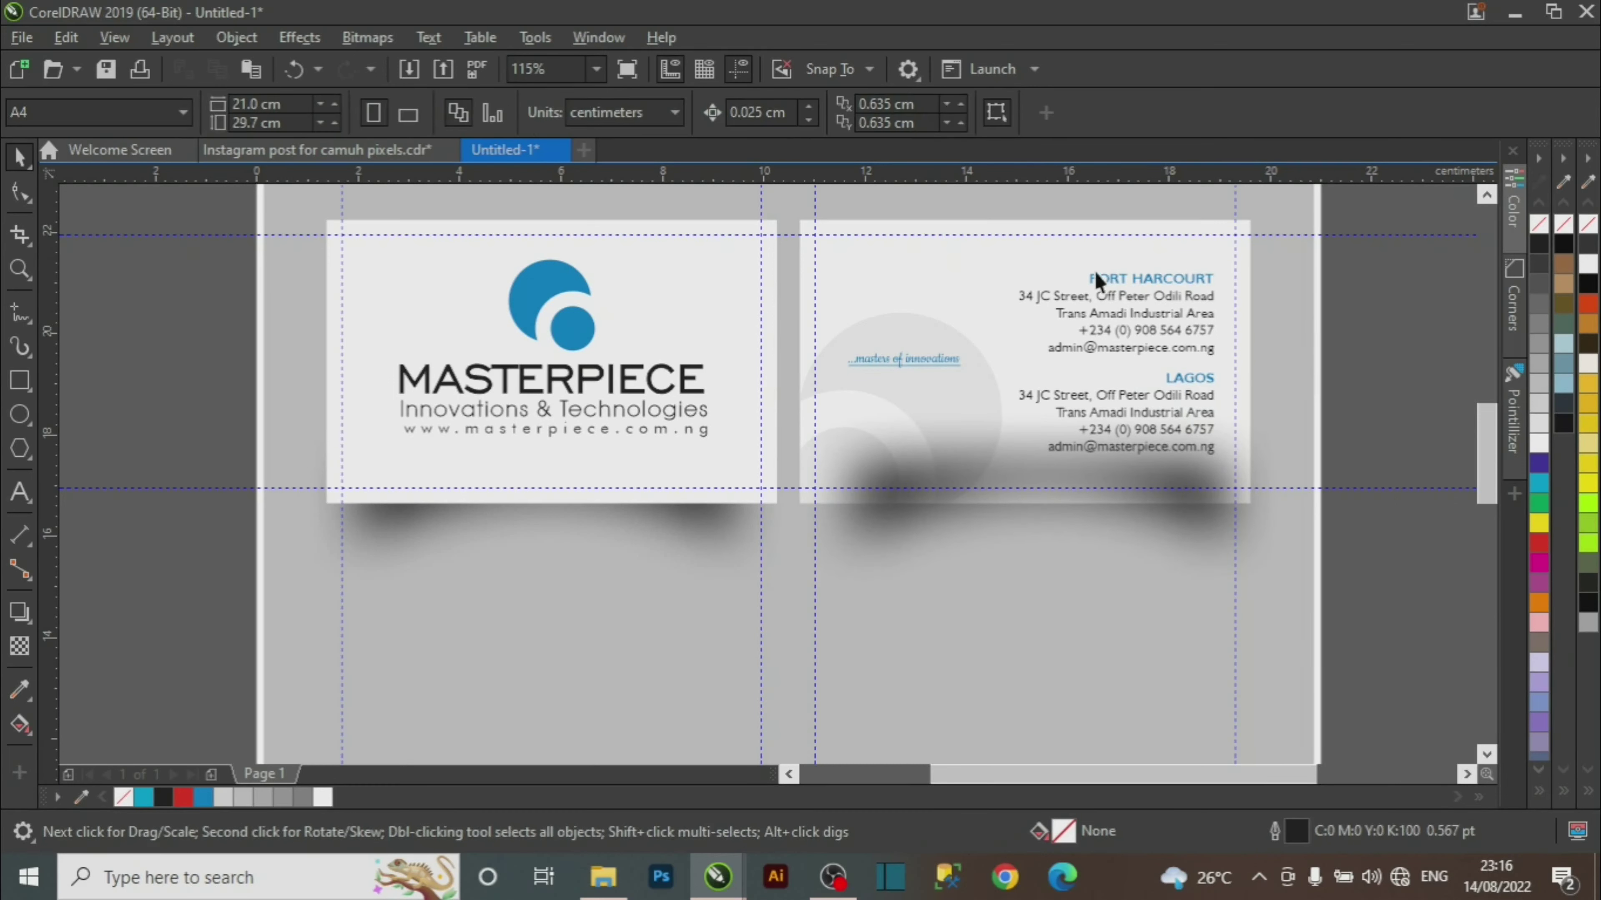
{"action": "left_click", "coordinate": [1083, 260]}
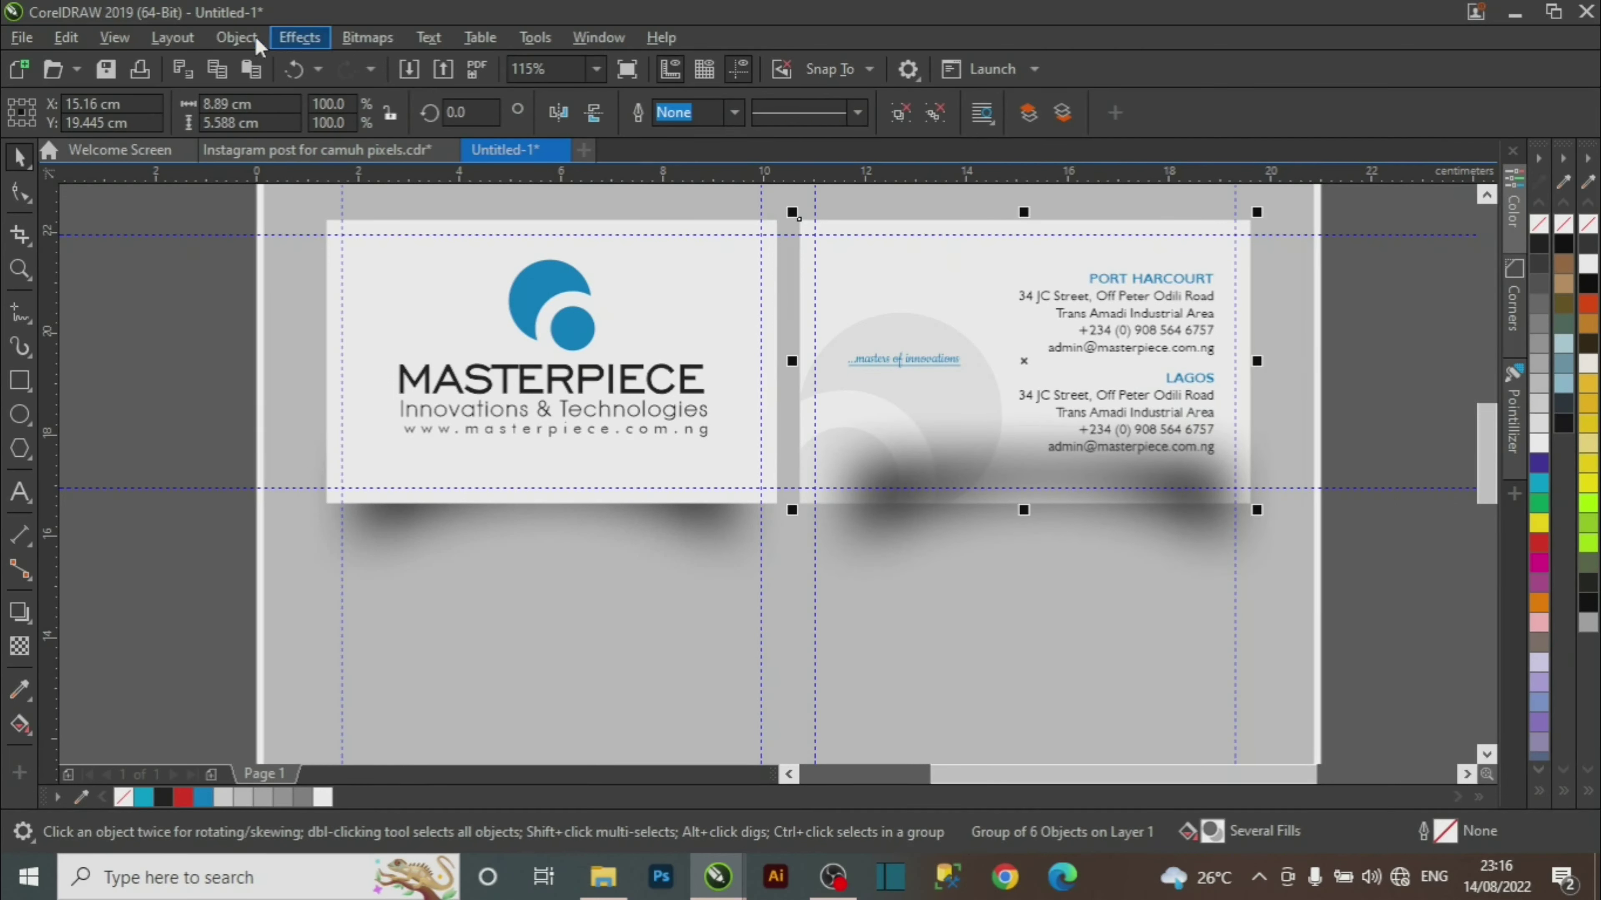
{"action": "left_click", "coordinate": [238, 38]}
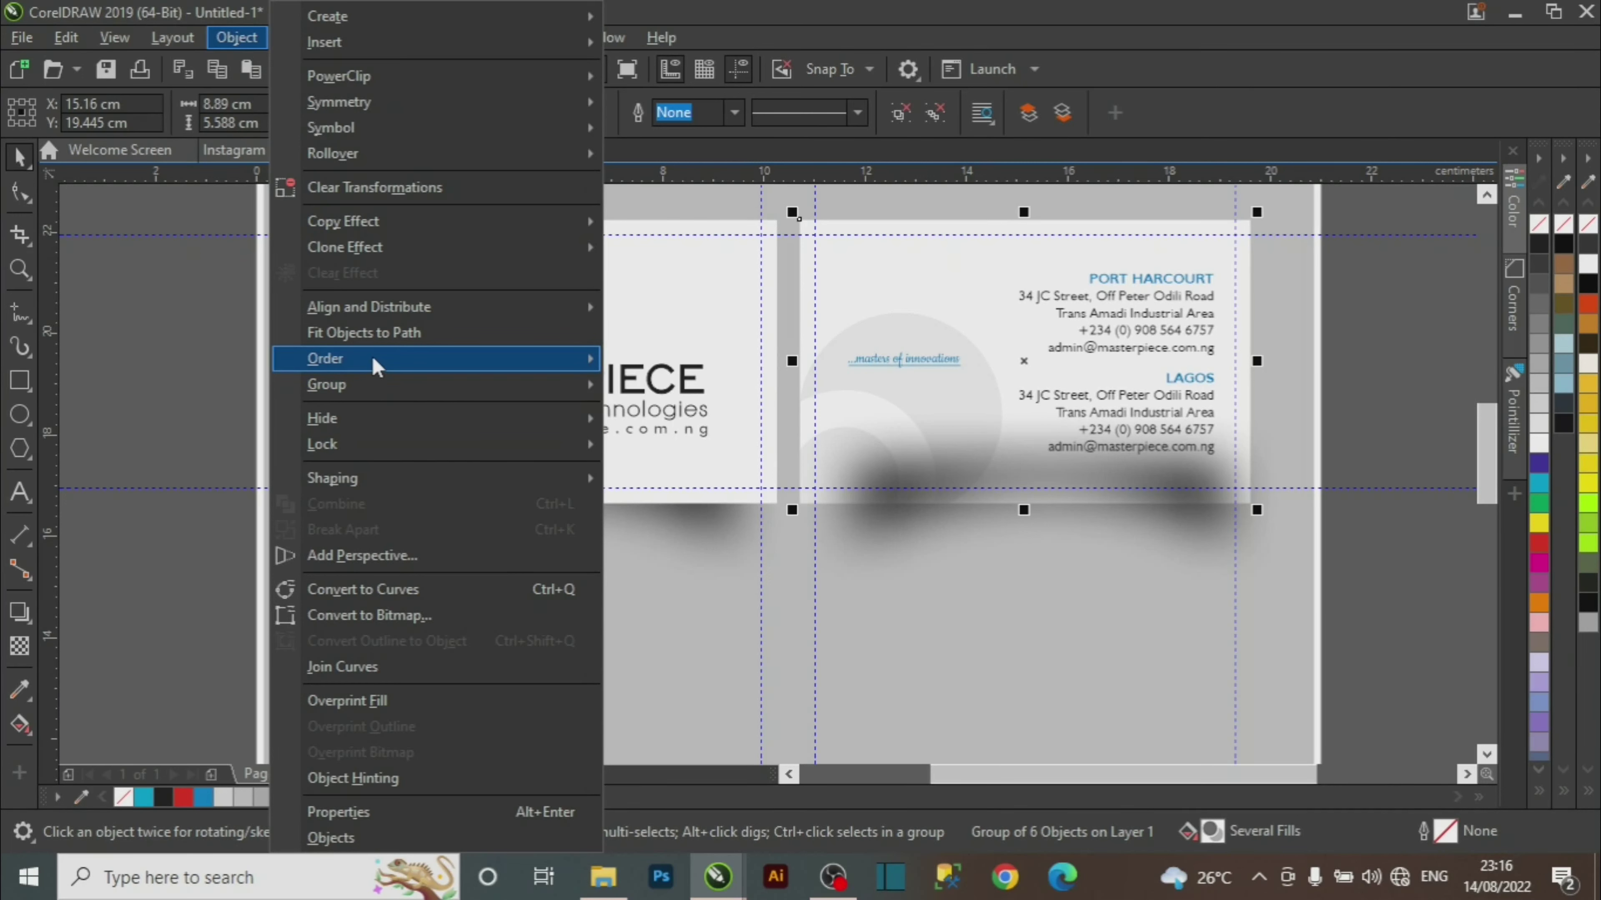
{"action": "mouse_move", "coordinate": [586, 358]}
{"action": "left_click", "coordinate": [733, 357]}
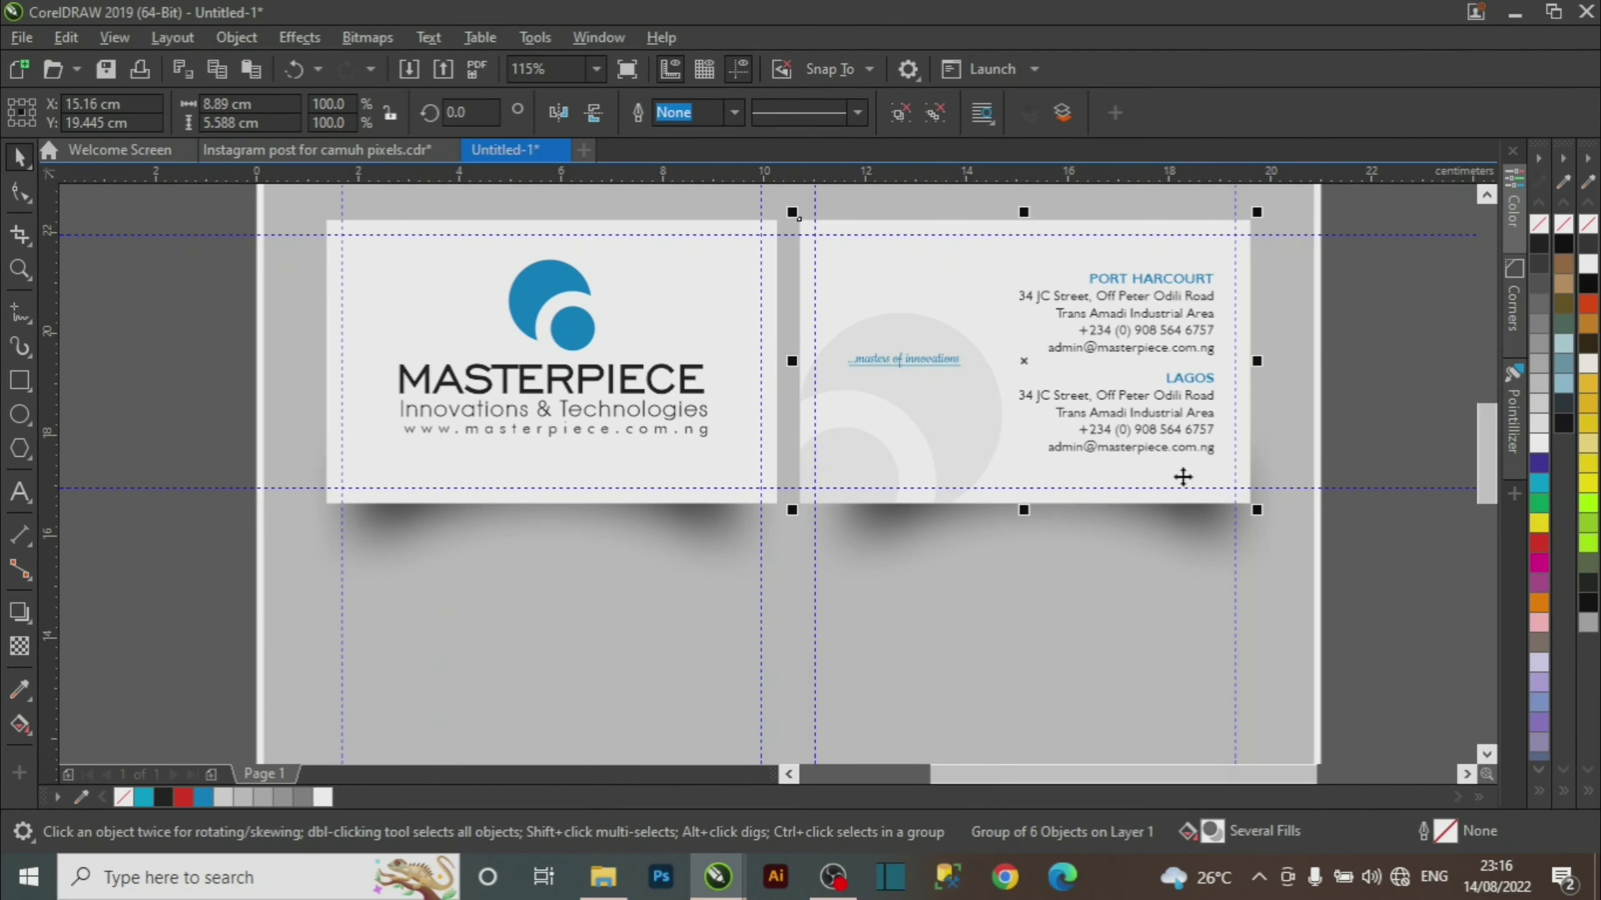
{"action": "left_click", "coordinate": [1418, 391]}
Nudge the back card's shadow two steps to the left.
{"action": "left_click", "coordinate": [907, 549]}
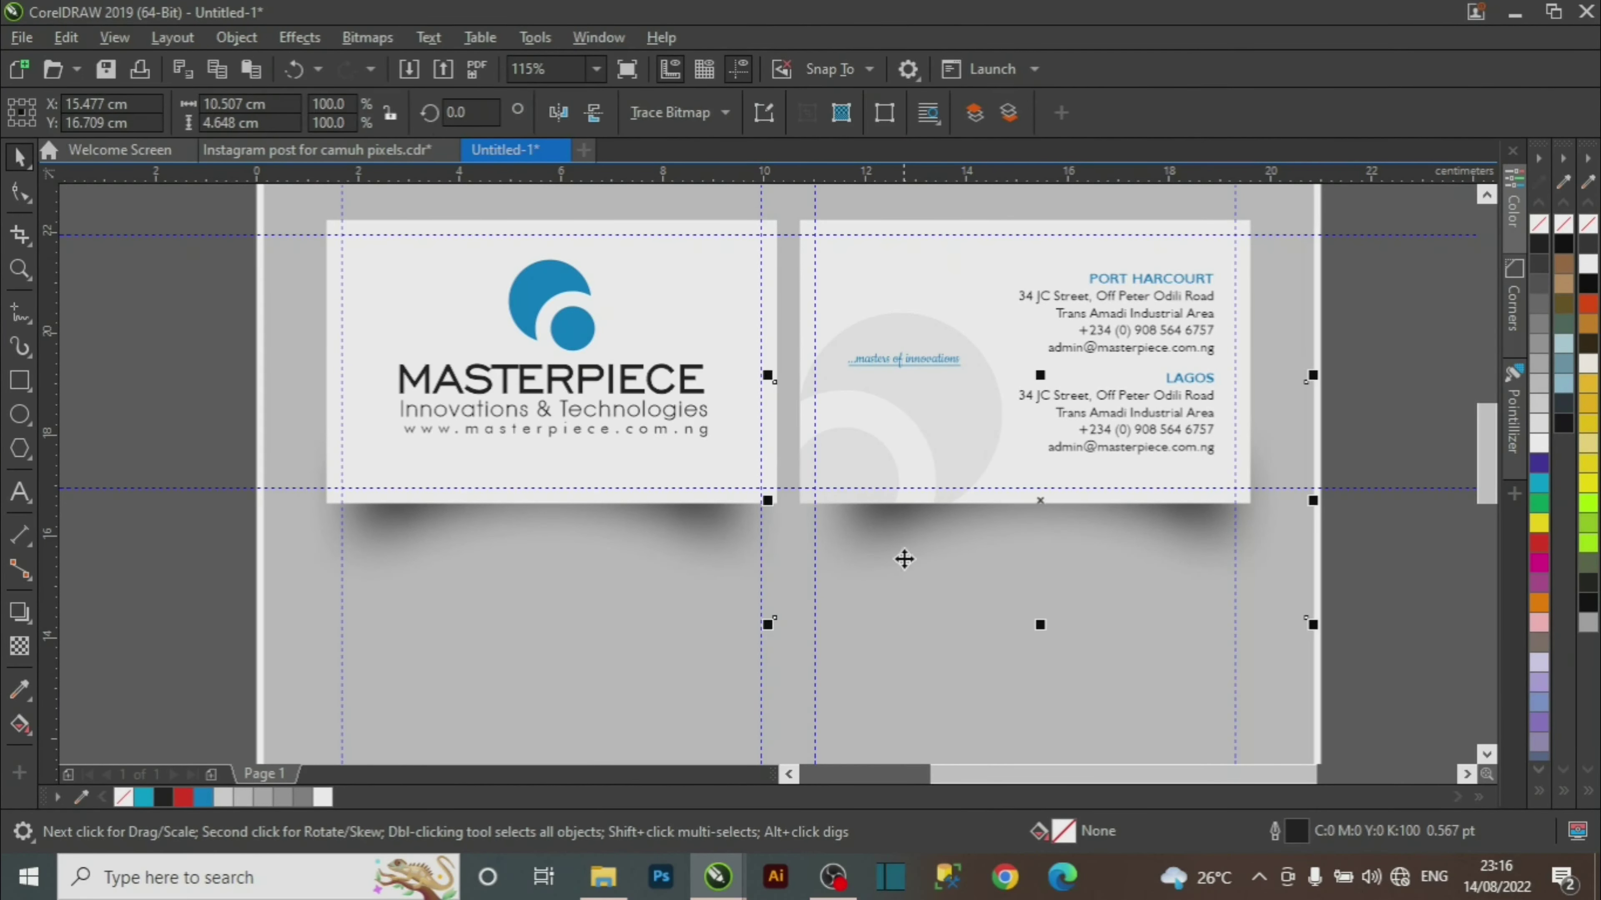
{"action": "key", "text": "Left"}
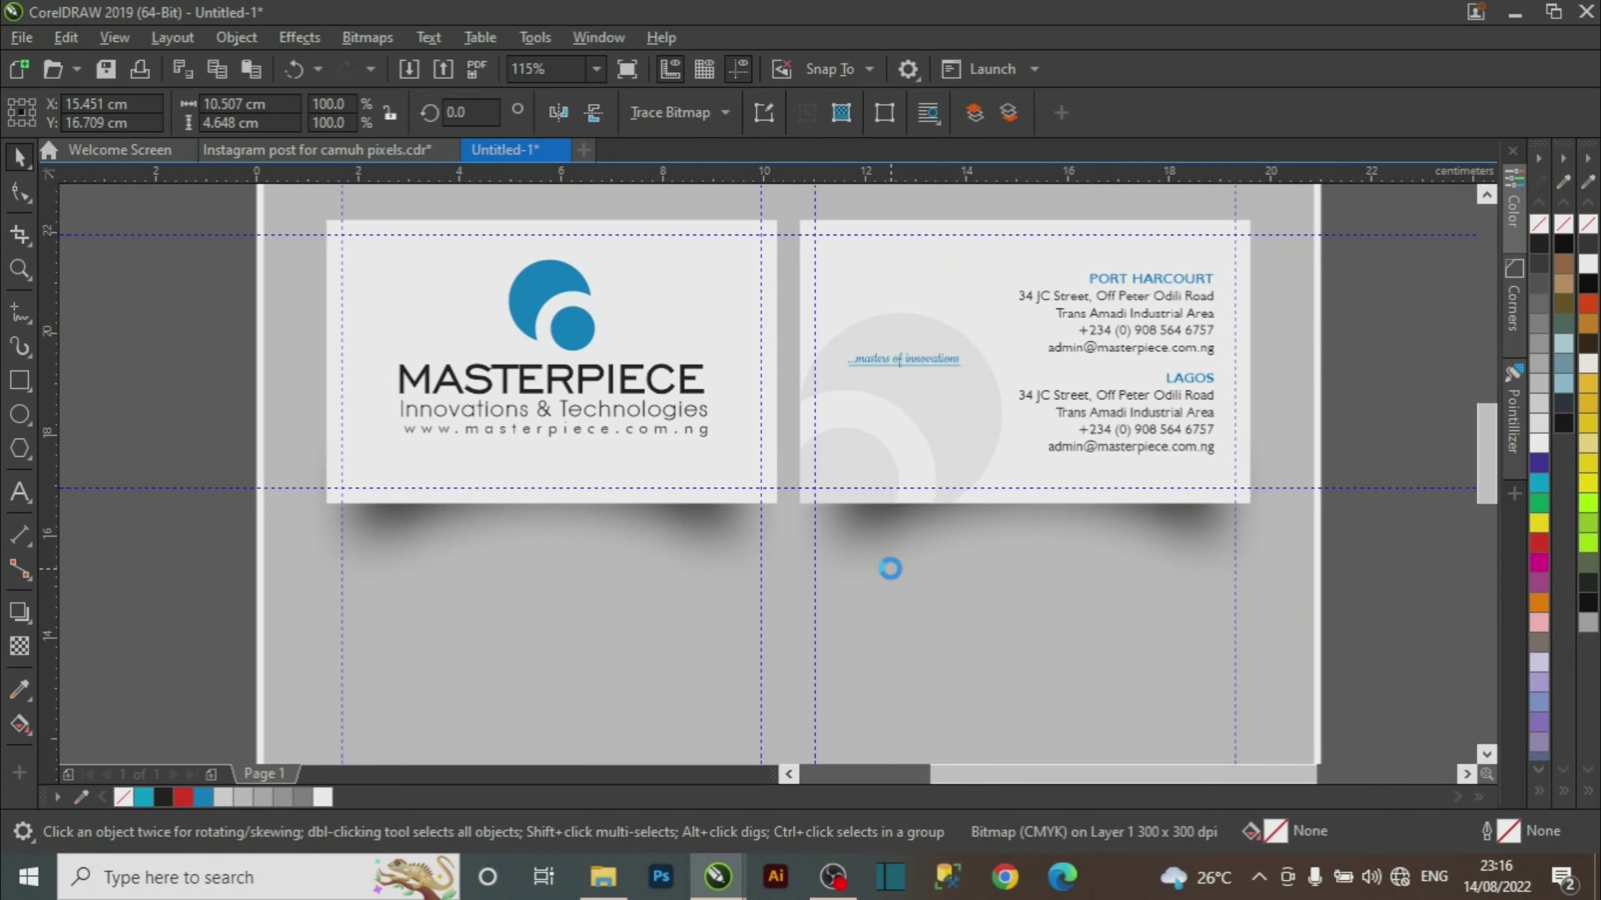
{"action": "key", "text": "Left"}
{"action": "key", "text": "Left"}
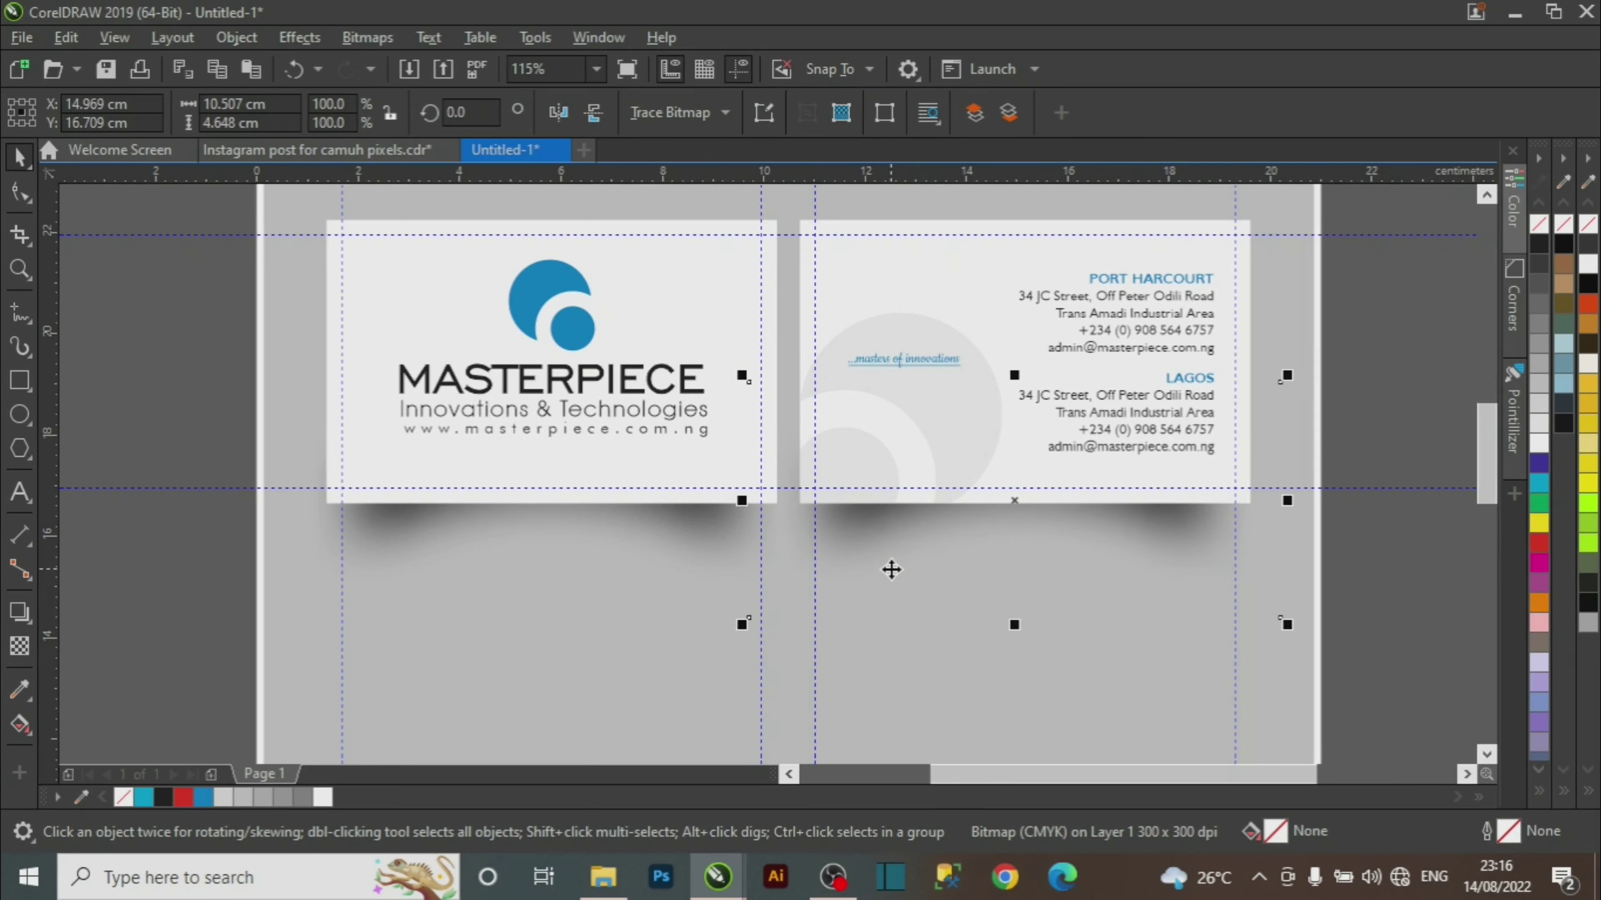
{"action": "key", "text": "z"}
{"action": "right_click", "coordinate": [518, 679]}
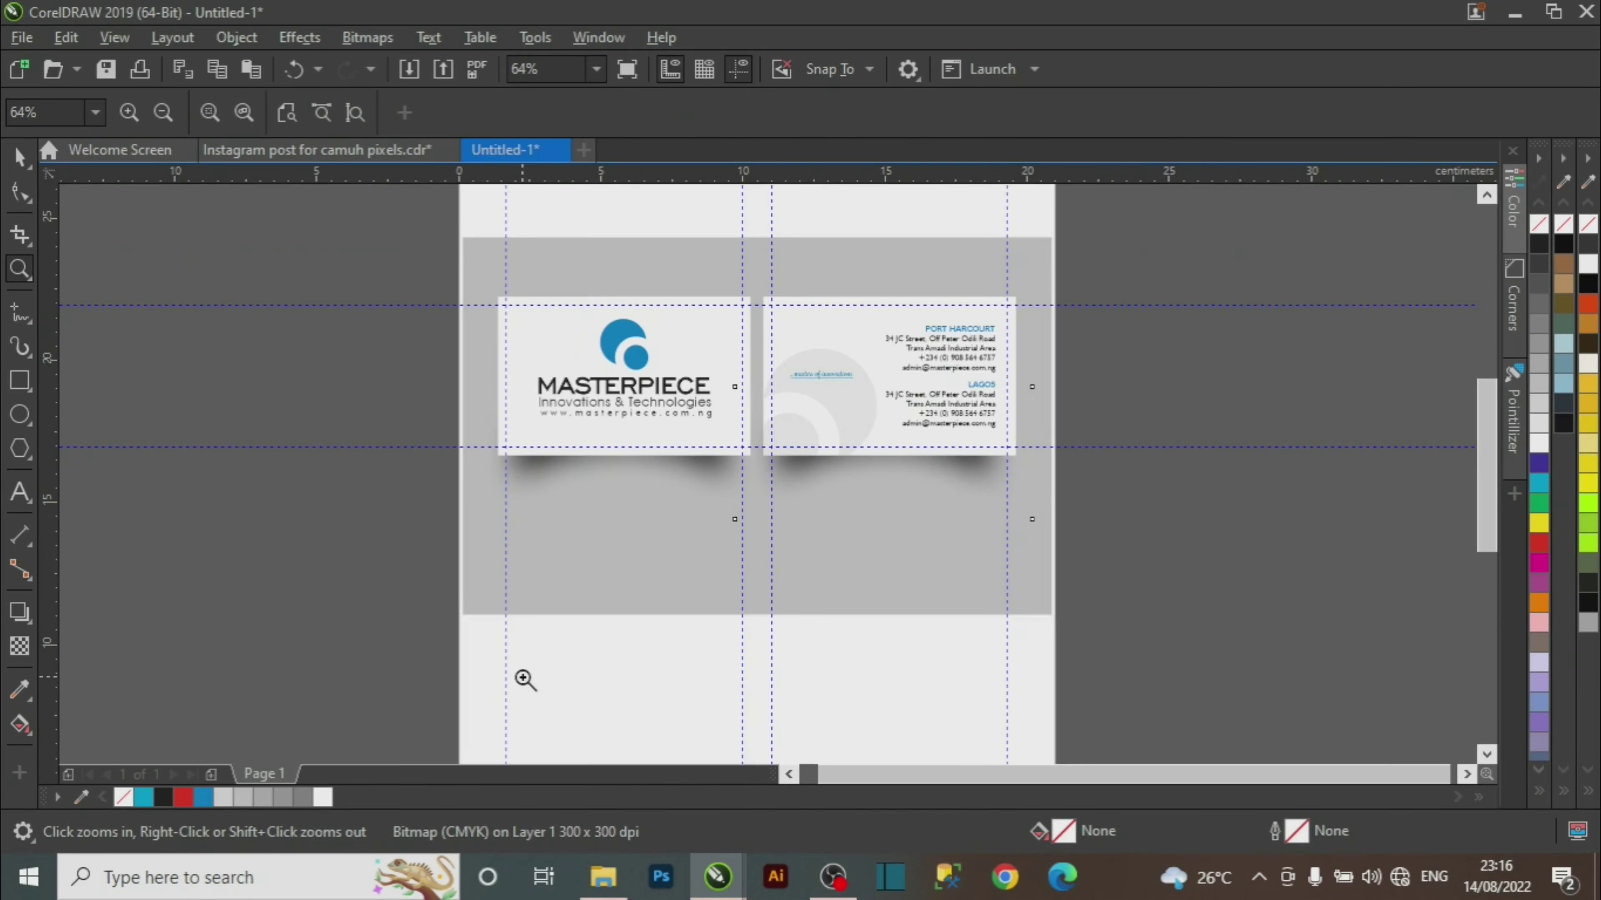
{"action": "left_click_drag", "start_coordinate": [419, 218], "coordinate": [1151, 659]}
{"action": "key", "text": "space"}
Nudge the large background rectangle slightly left and fill it with blue.
{"action": "left_click", "coordinate": [986, 667]}
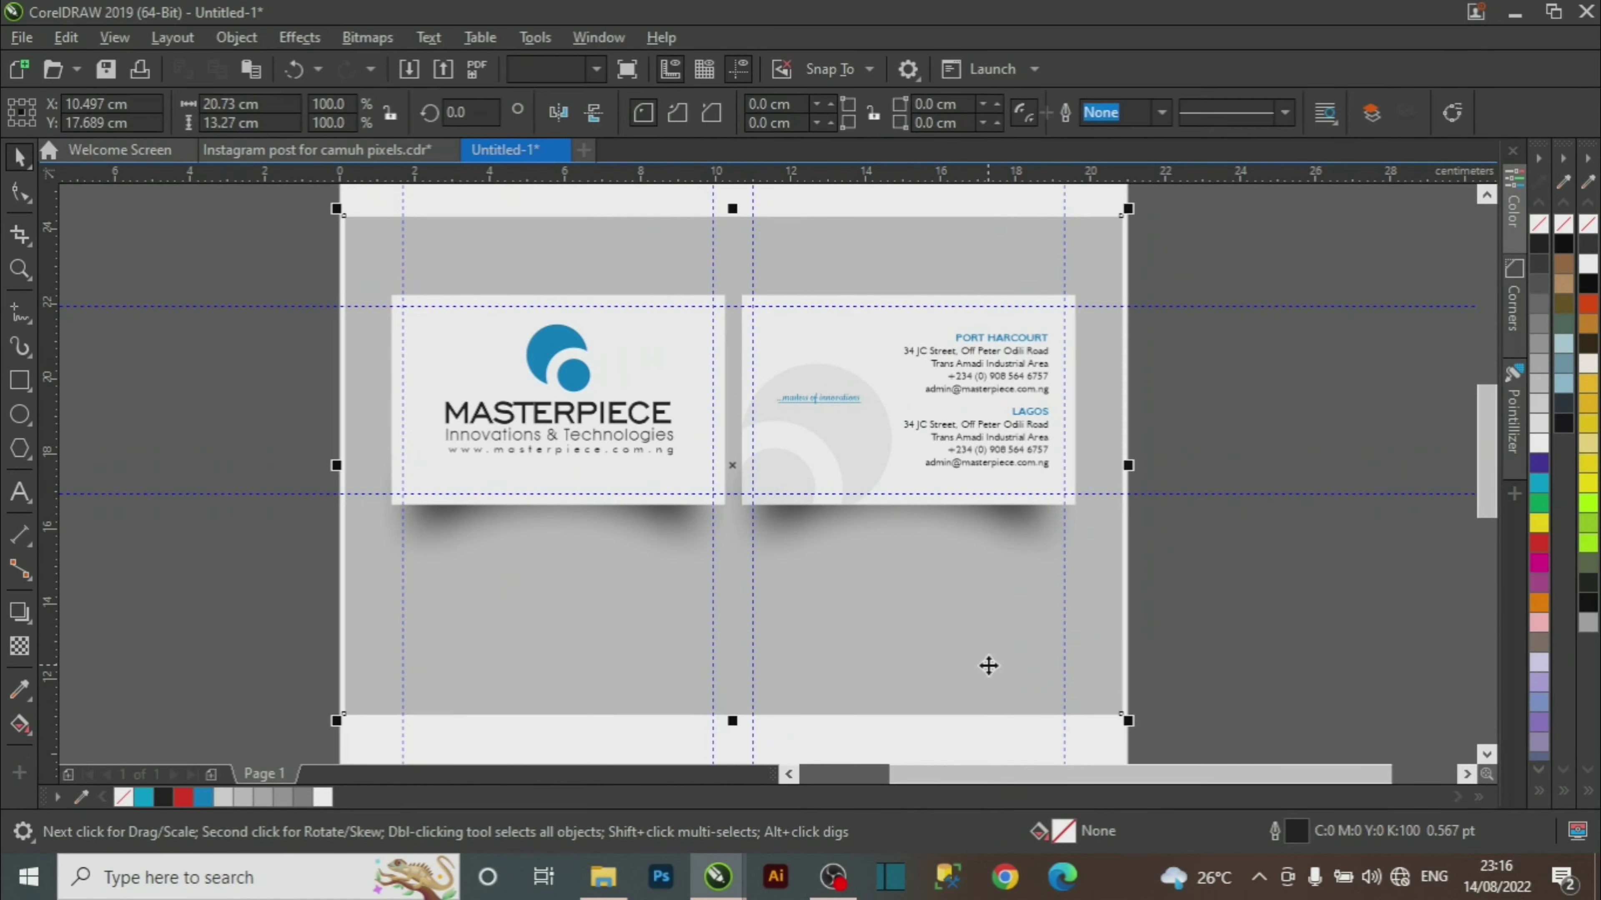
{"action": "key", "text": "Left"}
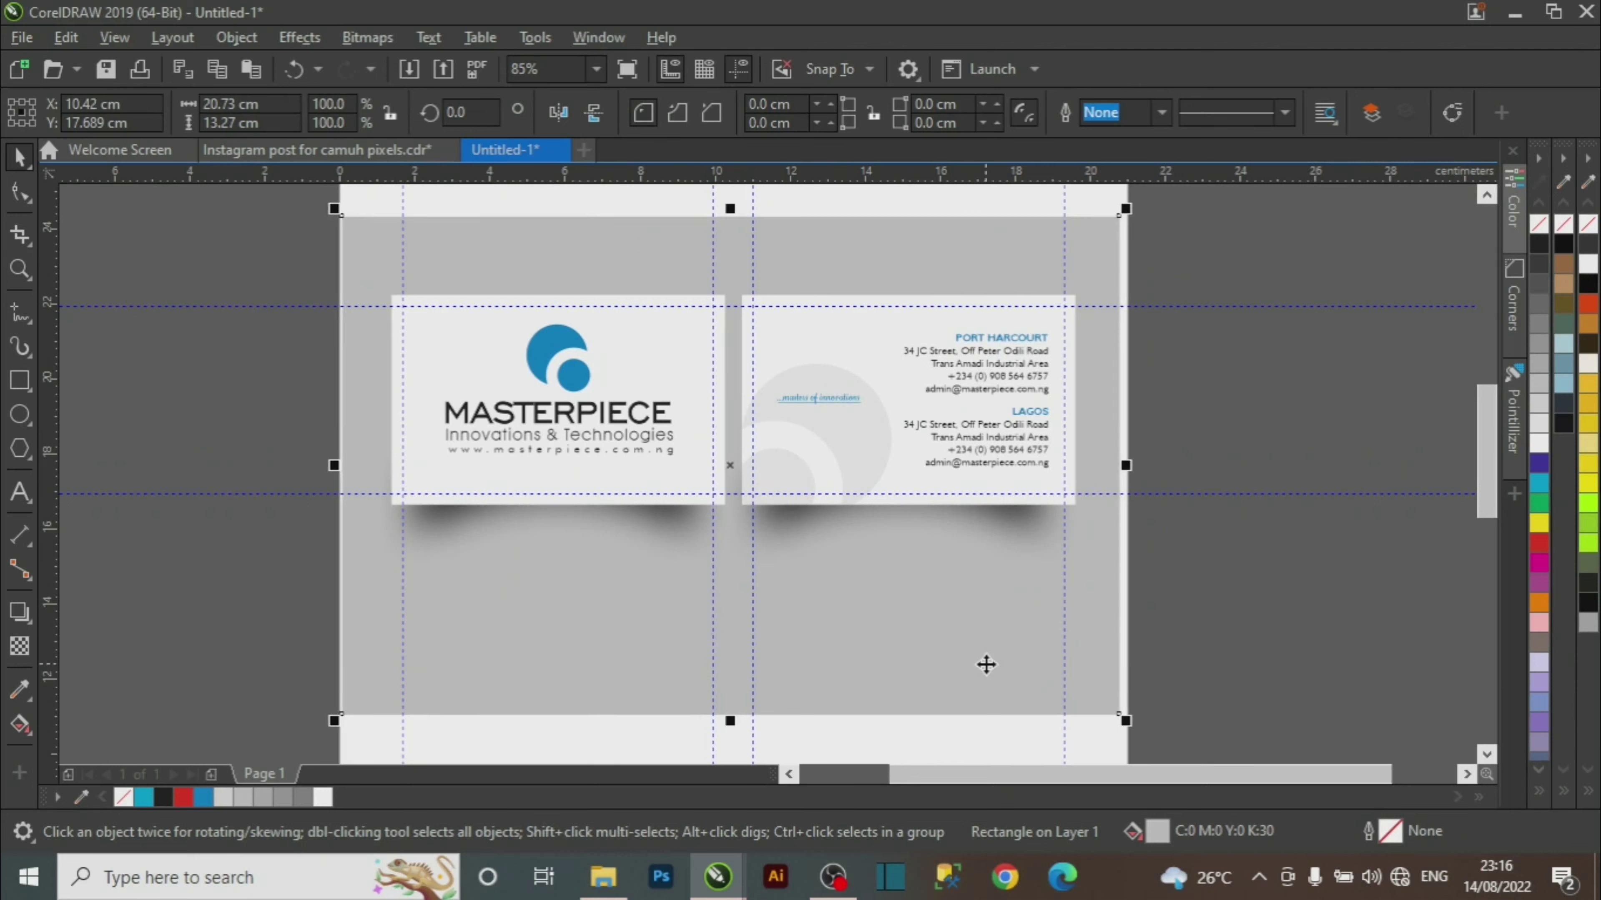
{"action": "left_click", "coordinate": [1234, 600]}
{"action": "left_click", "coordinate": [951, 648]}
{"action": "left_click", "coordinate": [202, 798]}
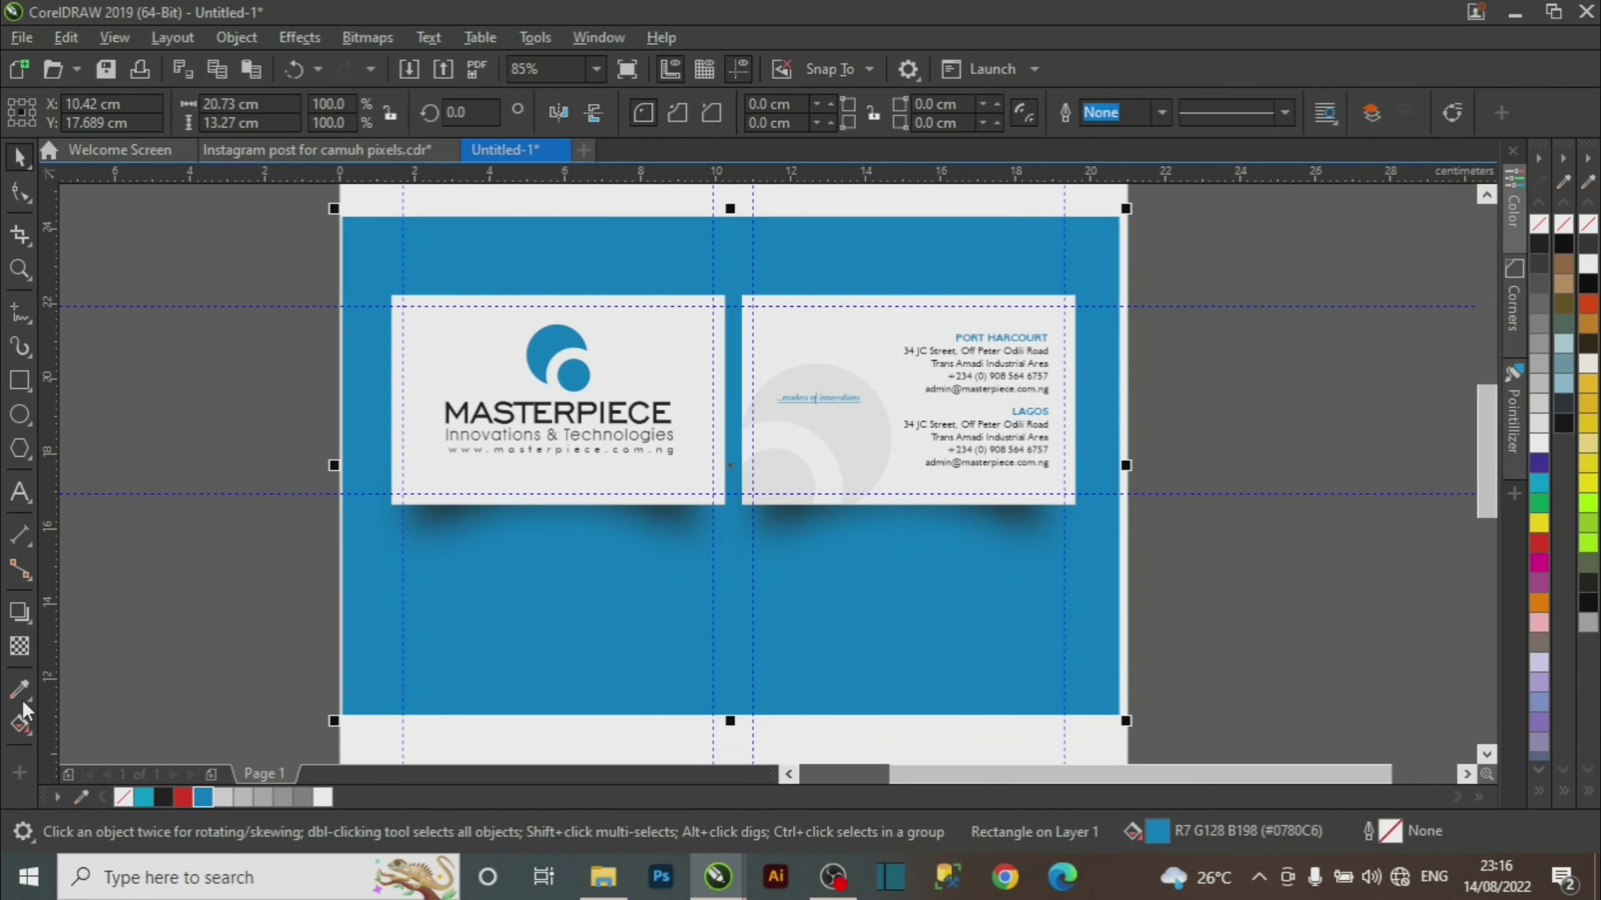
Add a blue-to-white interactive gradient running from lower left to upper right.
{"action": "left_click", "coordinate": [27, 730]}
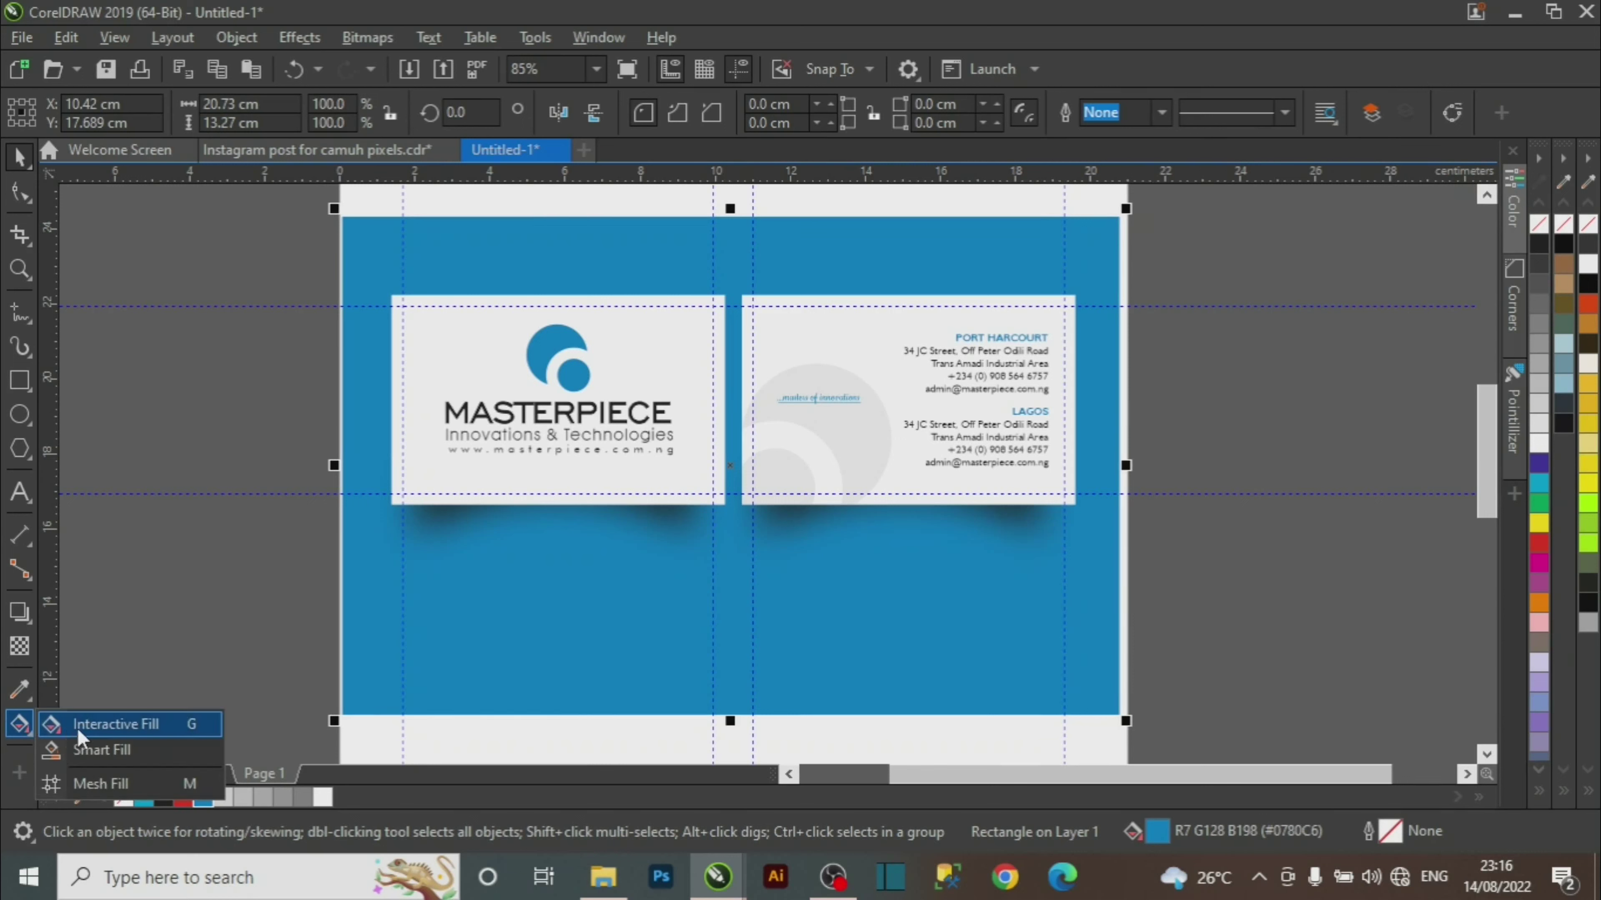
{"action": "left_click", "coordinate": [92, 724]}
{"action": "left_click_drag", "start_coordinate": [368, 695], "coordinate": [1108, 252]}
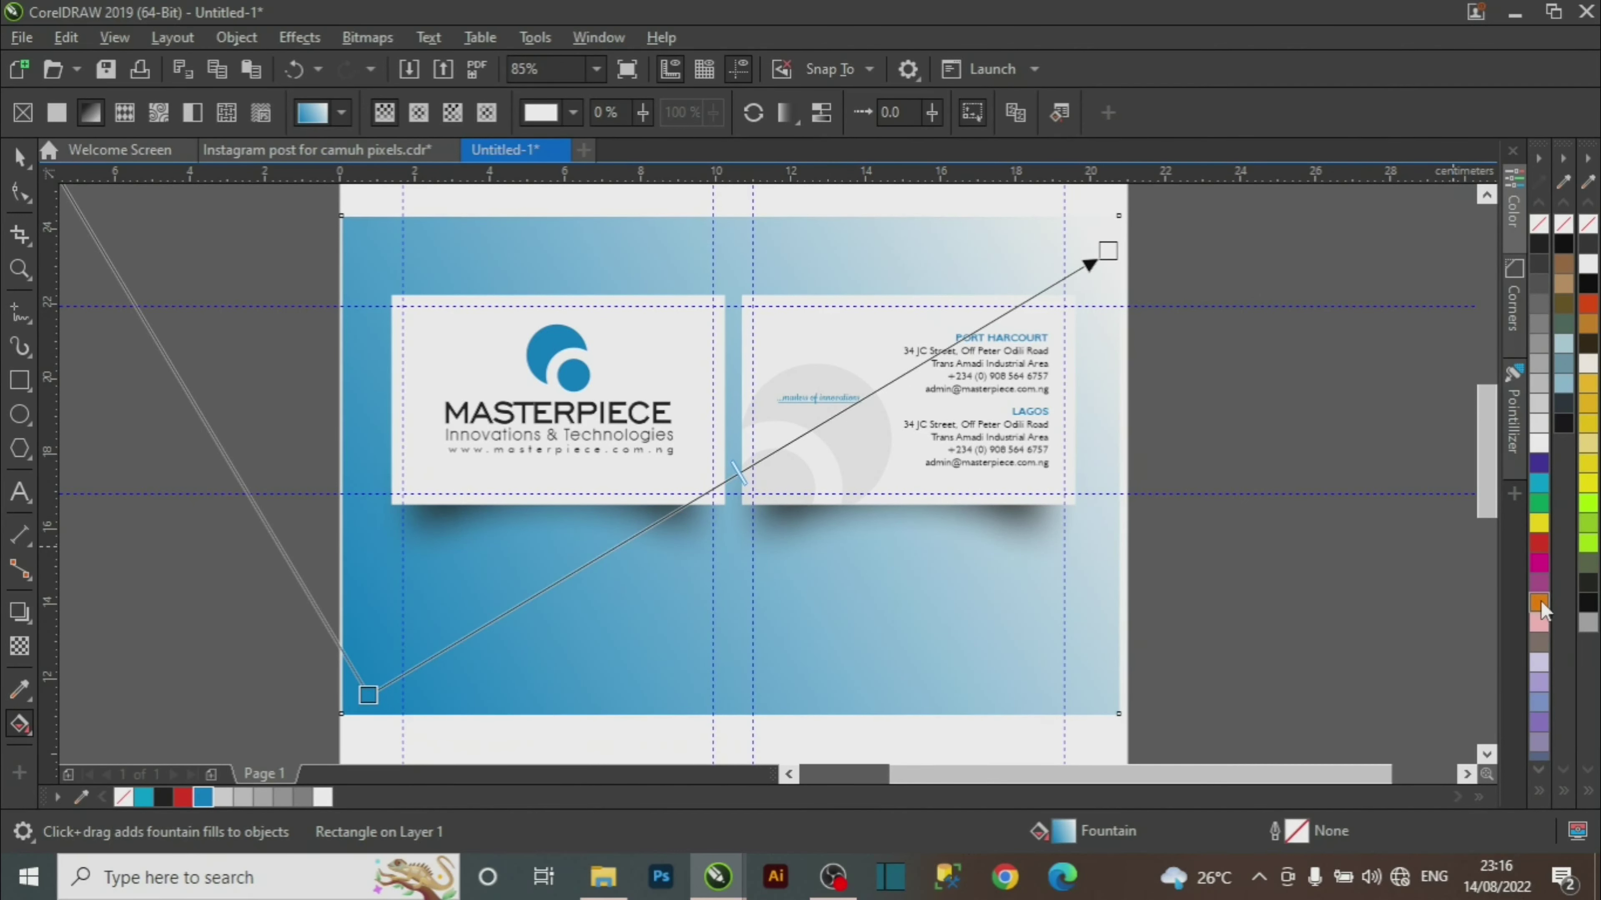
Make the gradient's end colour orange and spread its nodes wider at a new angle.
{"action": "left_click", "coordinate": [1540, 605]}
{"action": "left_click_drag", "start_coordinate": [1108, 251], "coordinate": [1282, 180]}
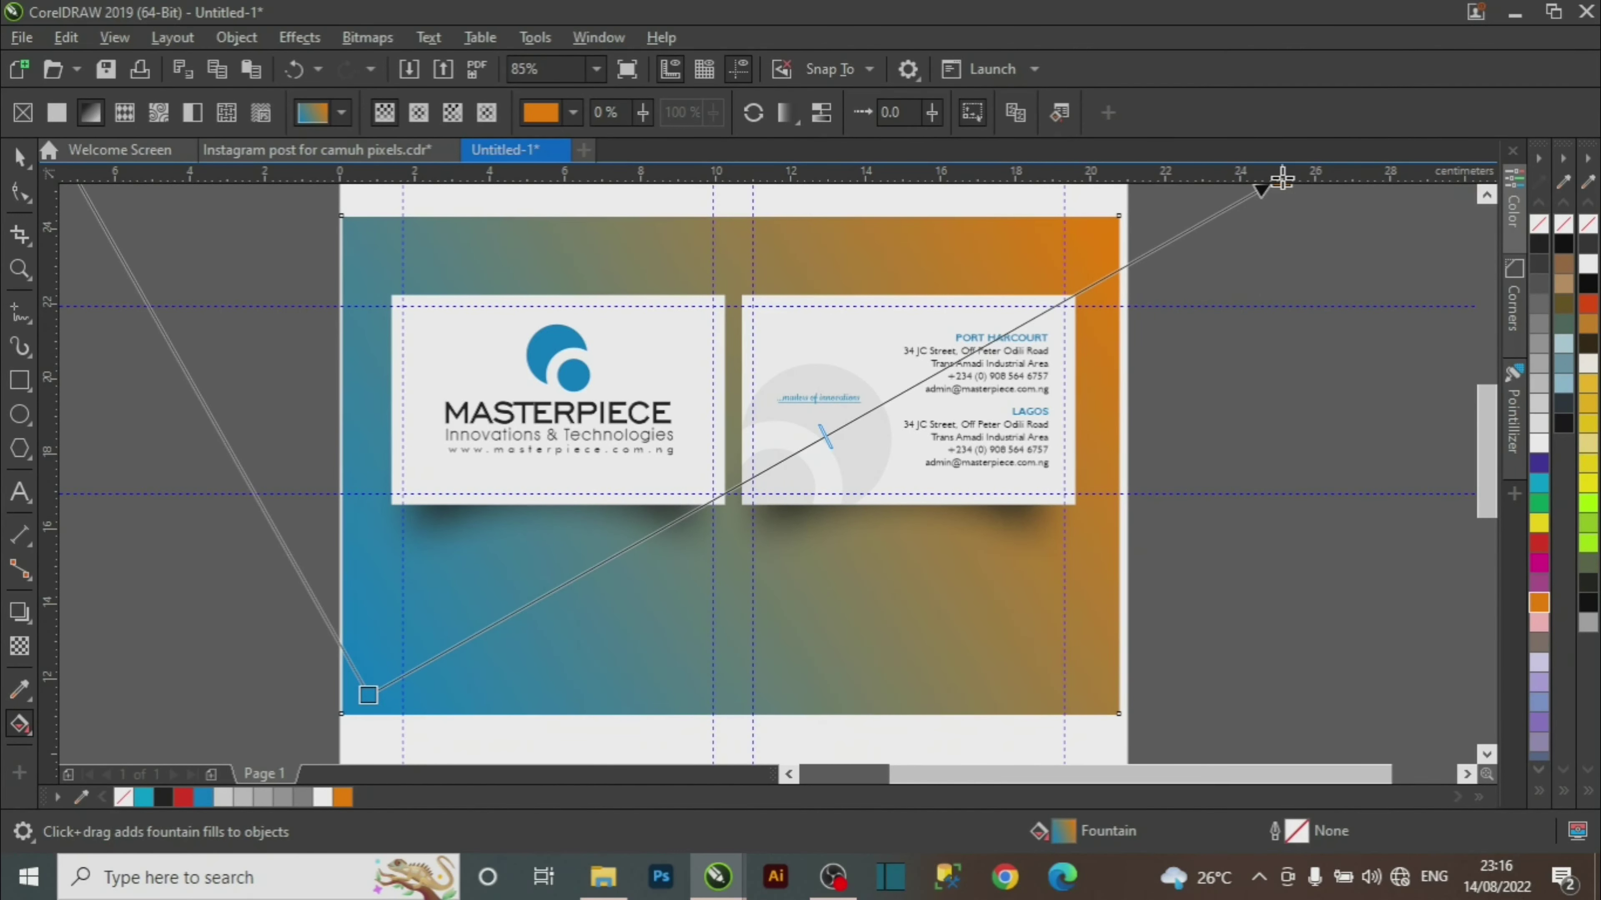
{"action": "key", "text": "z"}
{"action": "scroll", "coordinate": [744, 440], "scroll_direction": "down", "scroll_amount": 1}
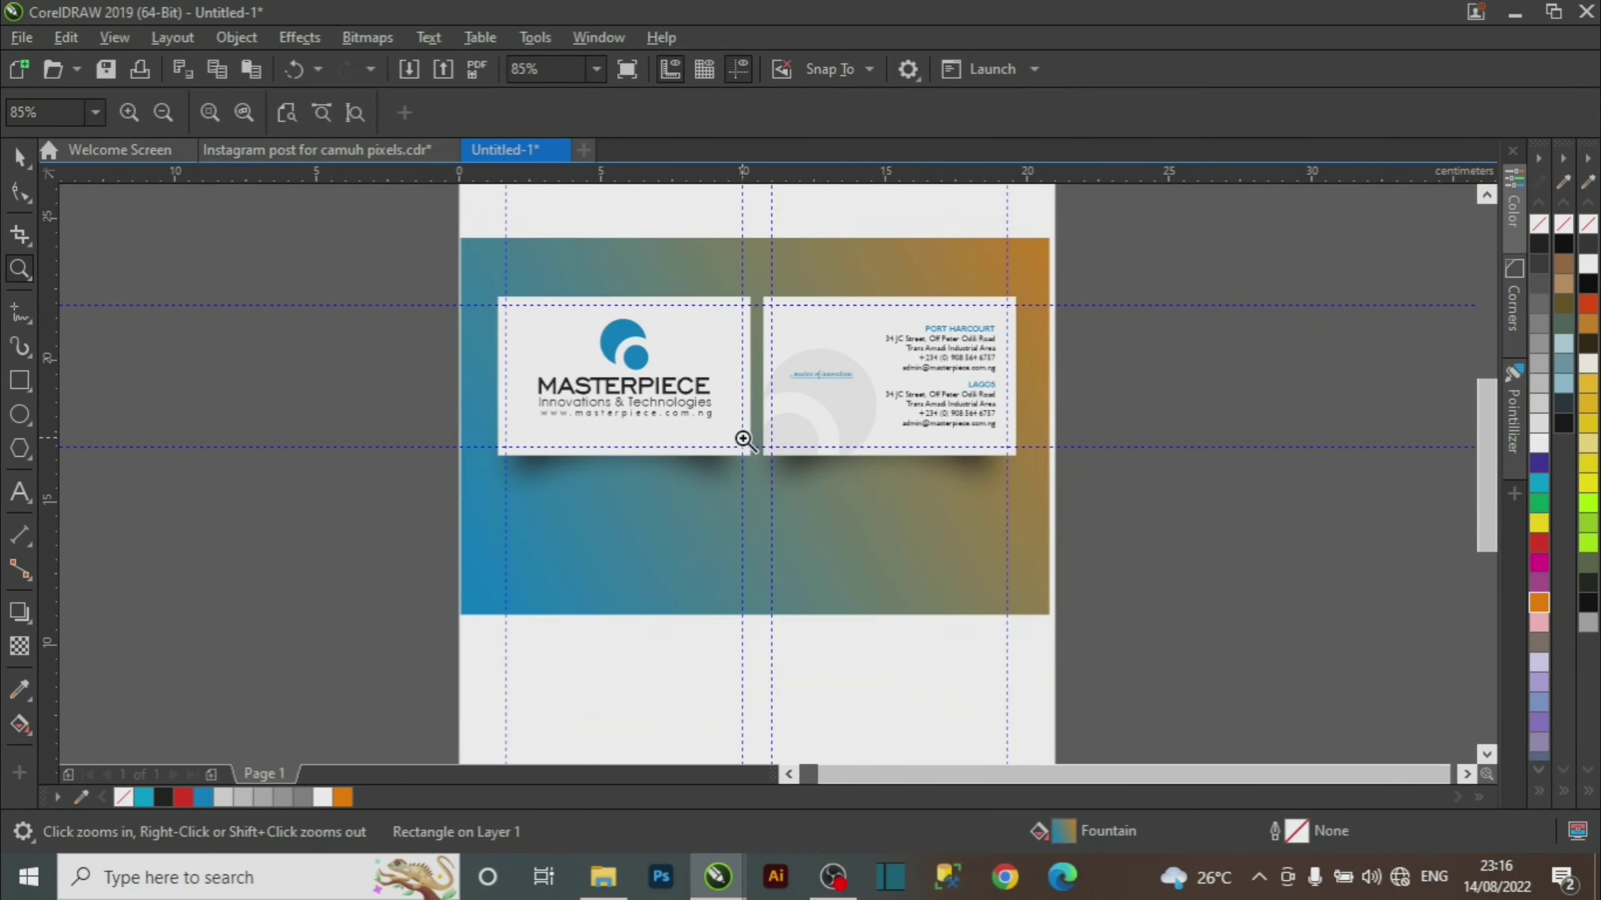
{"action": "key", "text": "space"}
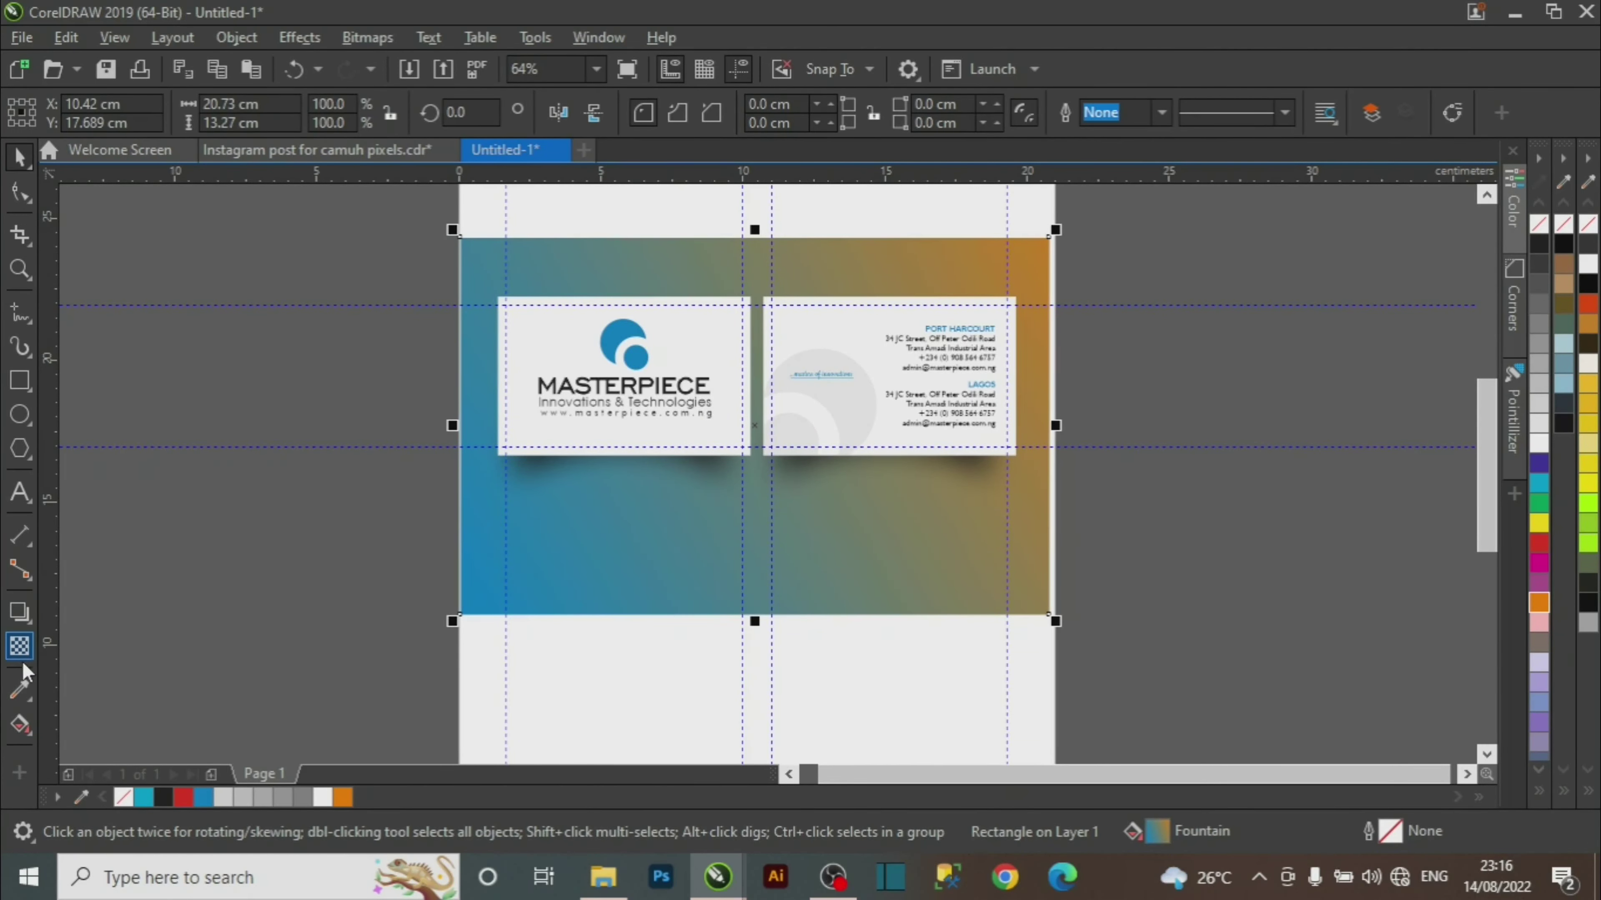
{"action": "left_click", "coordinate": [20, 725]}
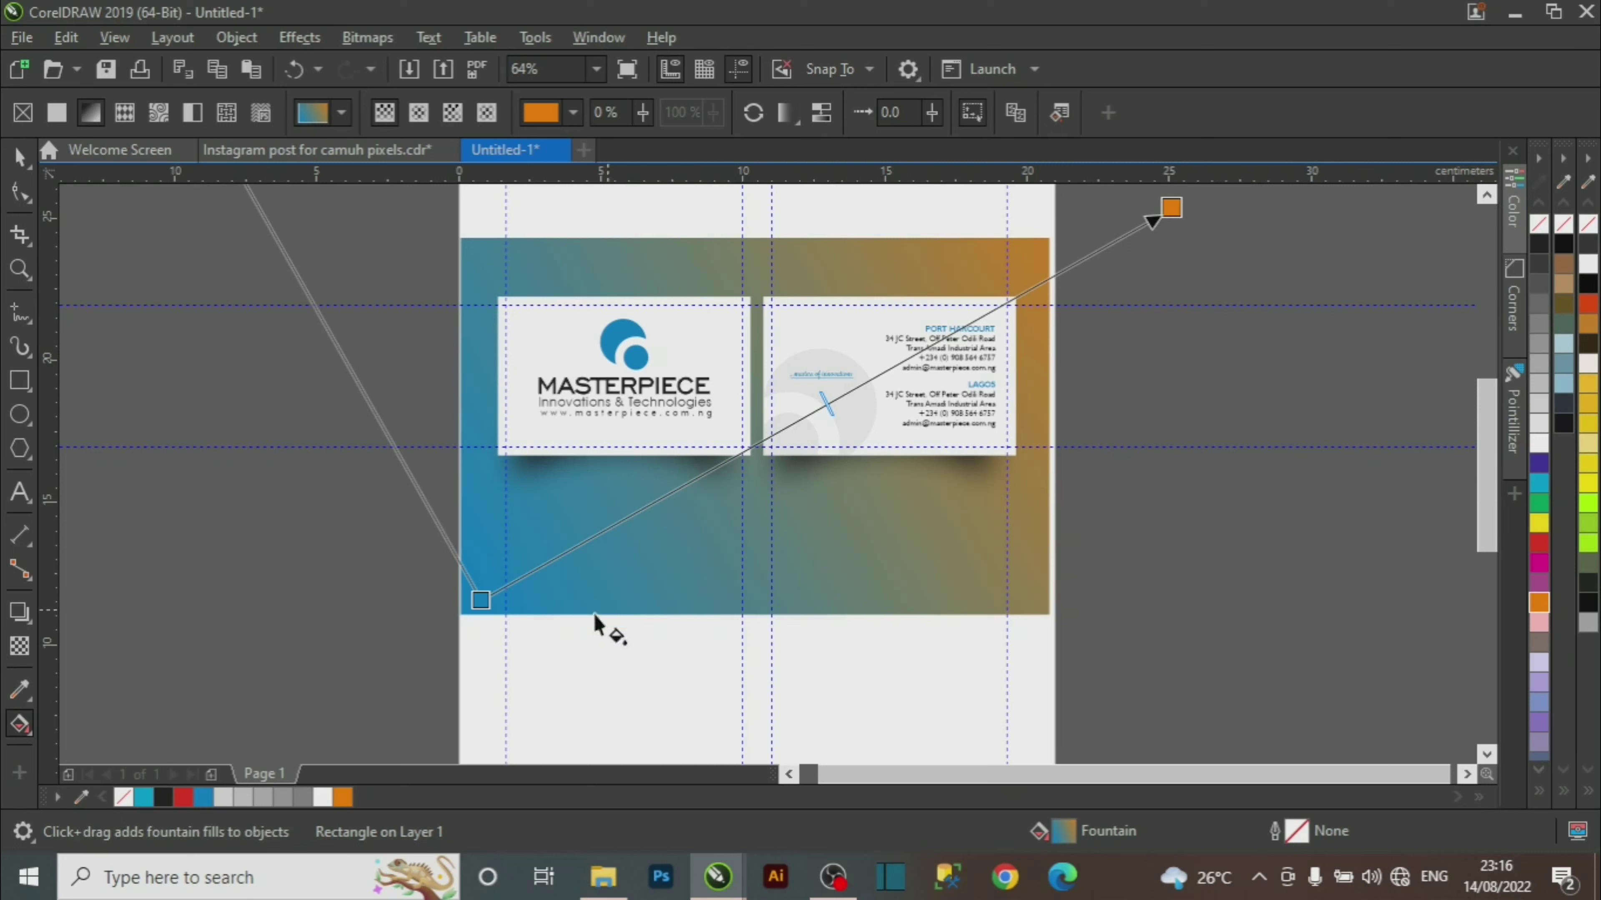
{"action": "left_click_drag", "start_coordinate": [477, 603], "coordinate": [251, 687]}
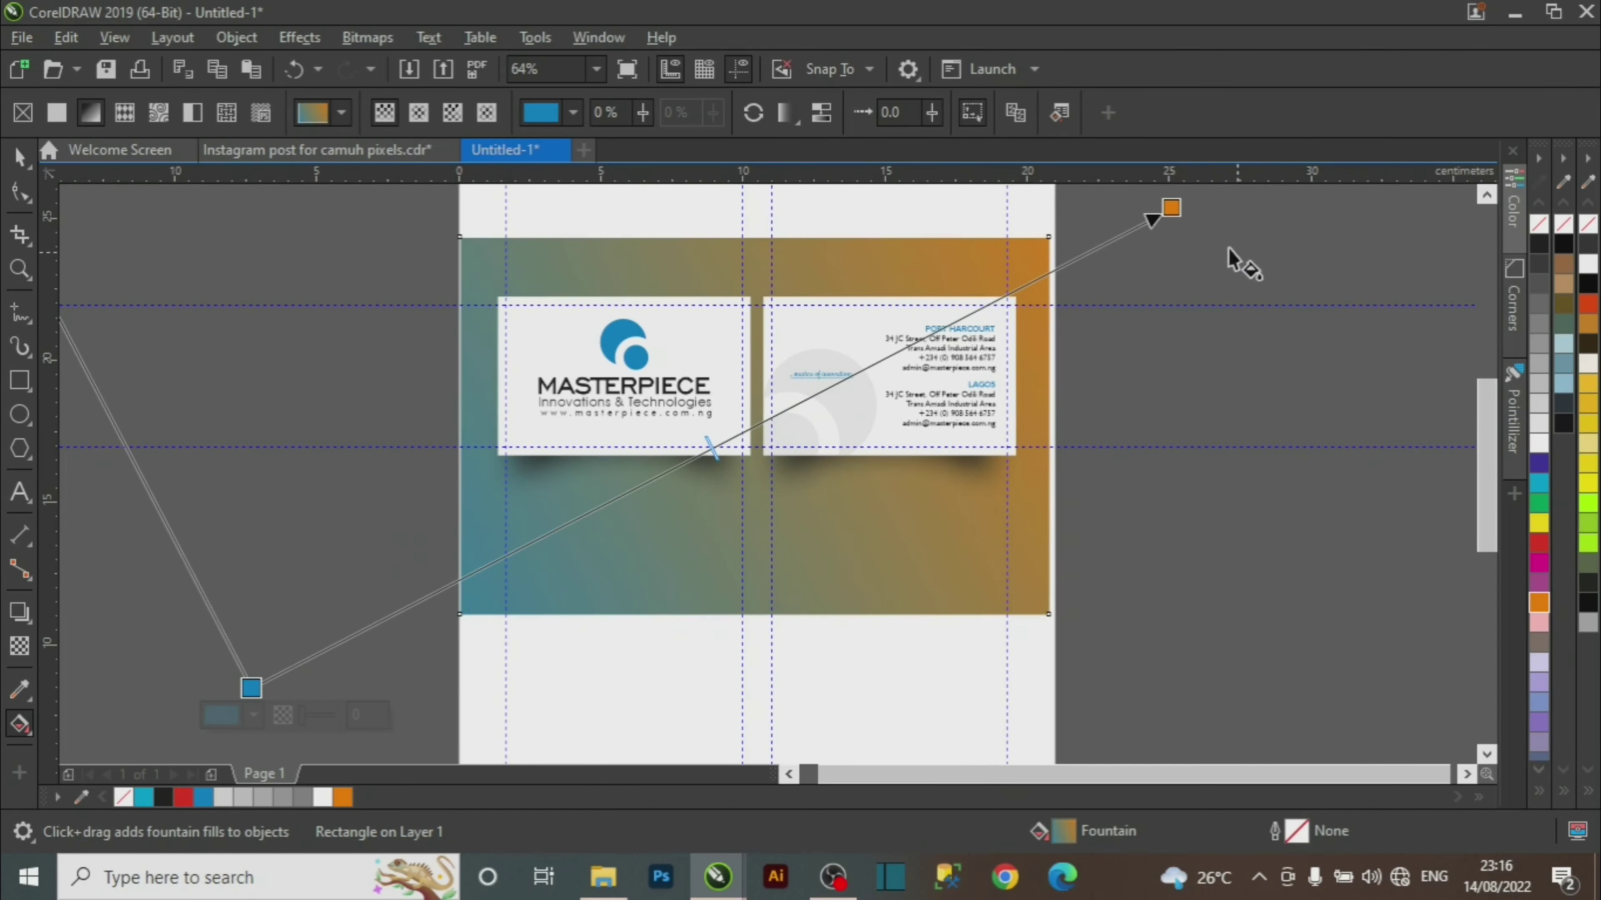
{"action": "left_click_drag", "start_coordinate": [1166, 210], "coordinate": [1340, 101]}
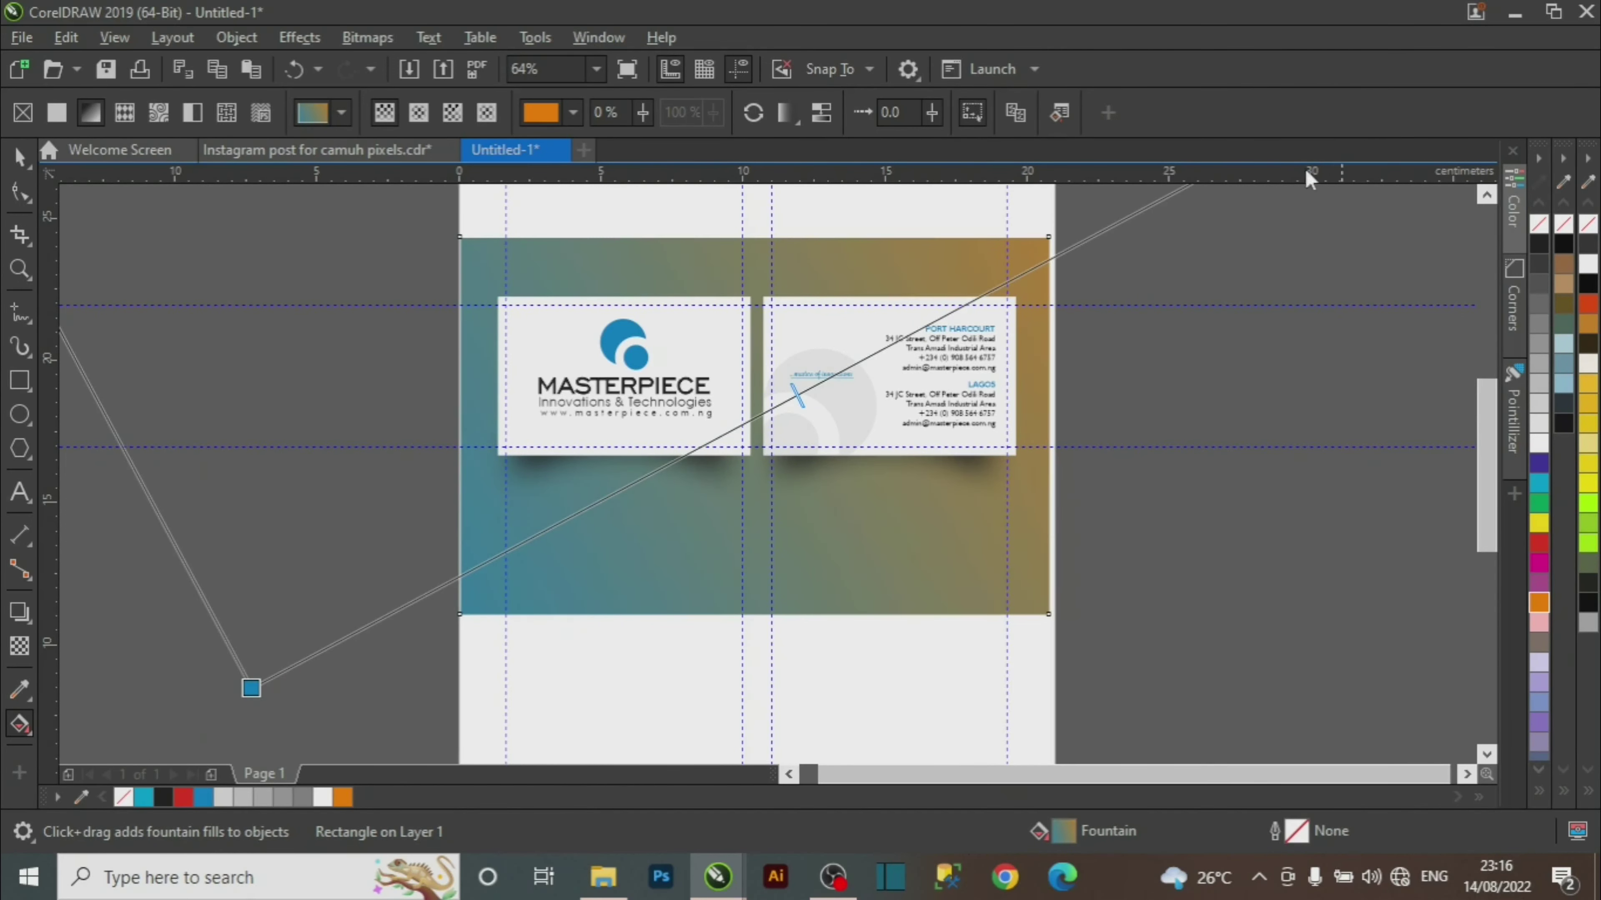
Shorten the background rectangle by dragging its bottom edge upward.
{"action": "left_click", "coordinate": [20, 156]}
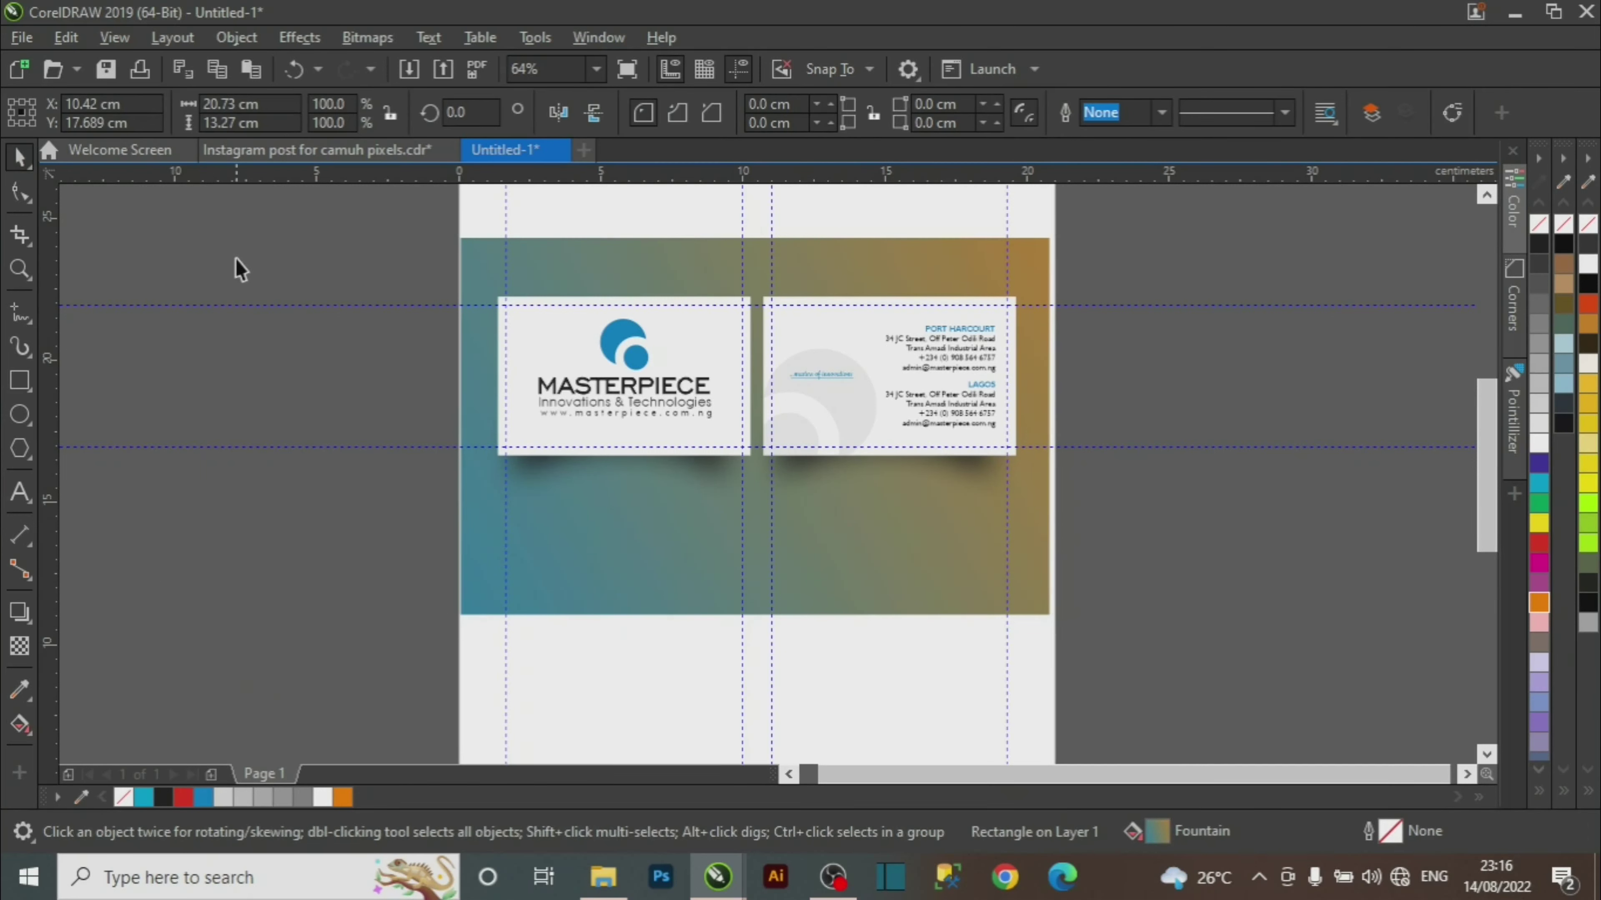
{"action": "left_click", "coordinate": [235, 261]}
{"action": "left_click", "coordinate": [863, 600]}
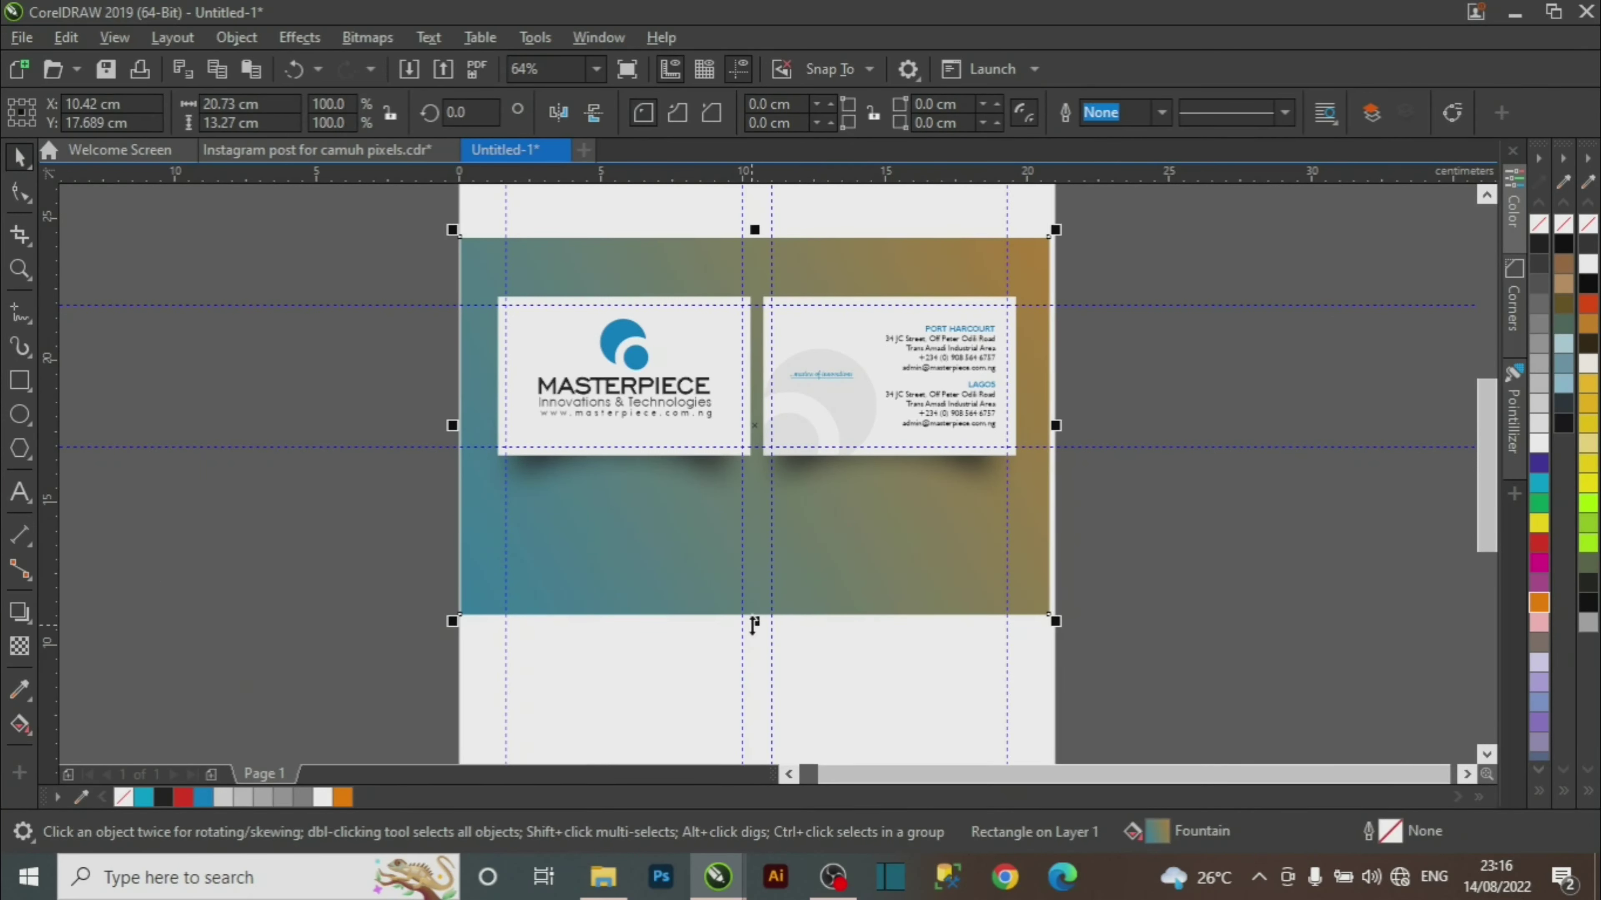
{"action": "left_click_drag", "start_coordinate": [753, 622], "coordinate": [753, 582]}
{"action": "key", "text": "z"}
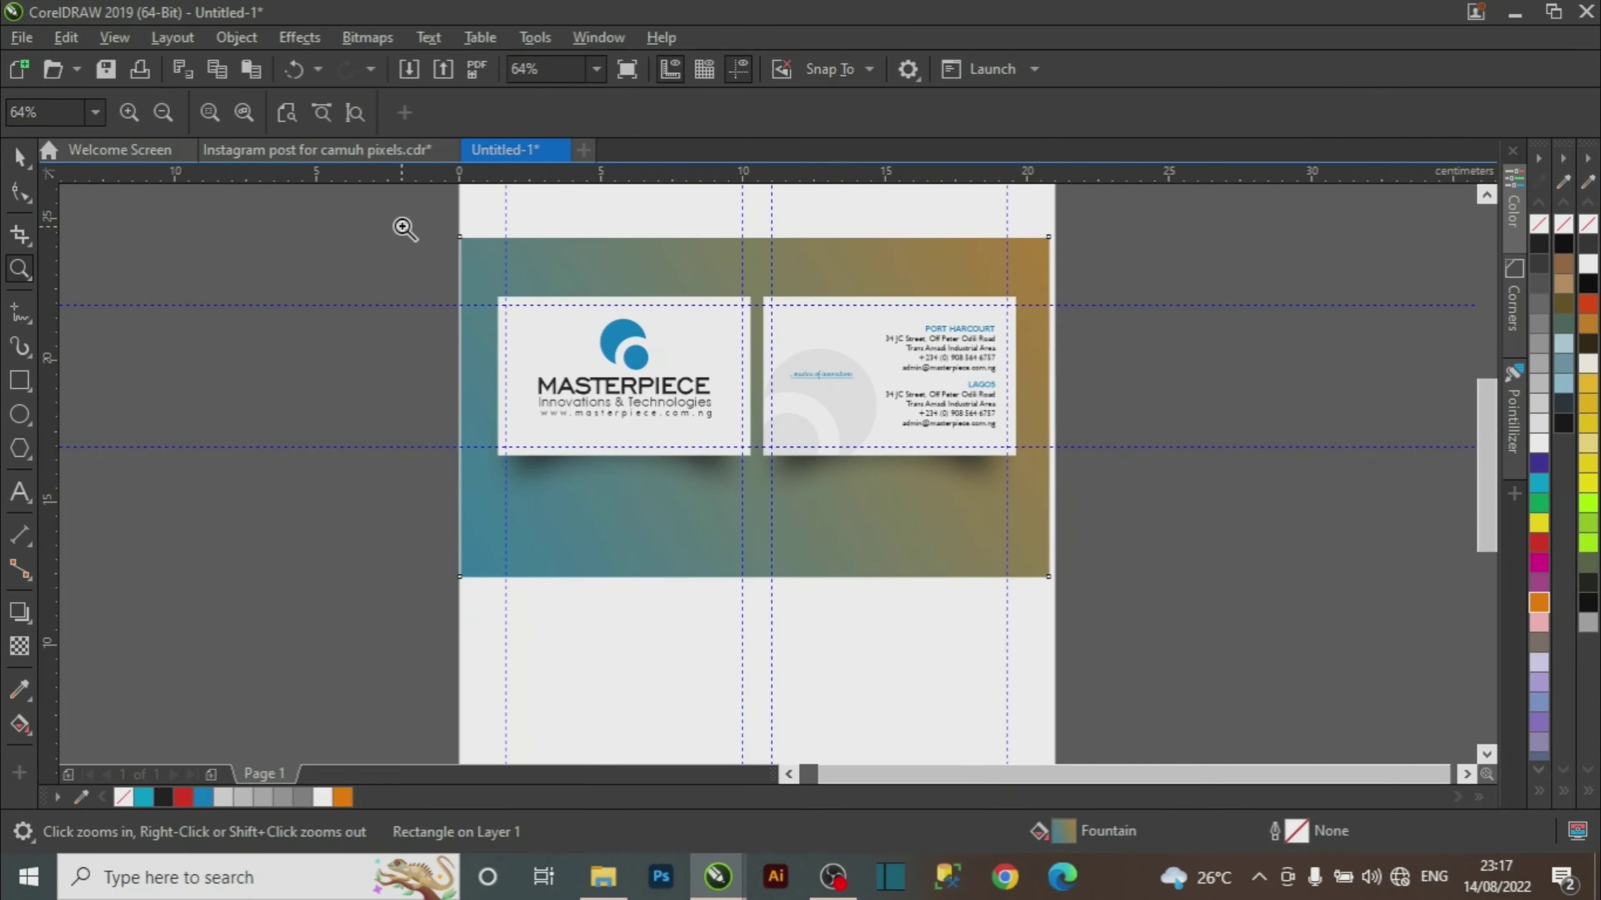
{"action": "left_click_drag", "start_coordinate": [402, 220], "coordinate": [1141, 621]}
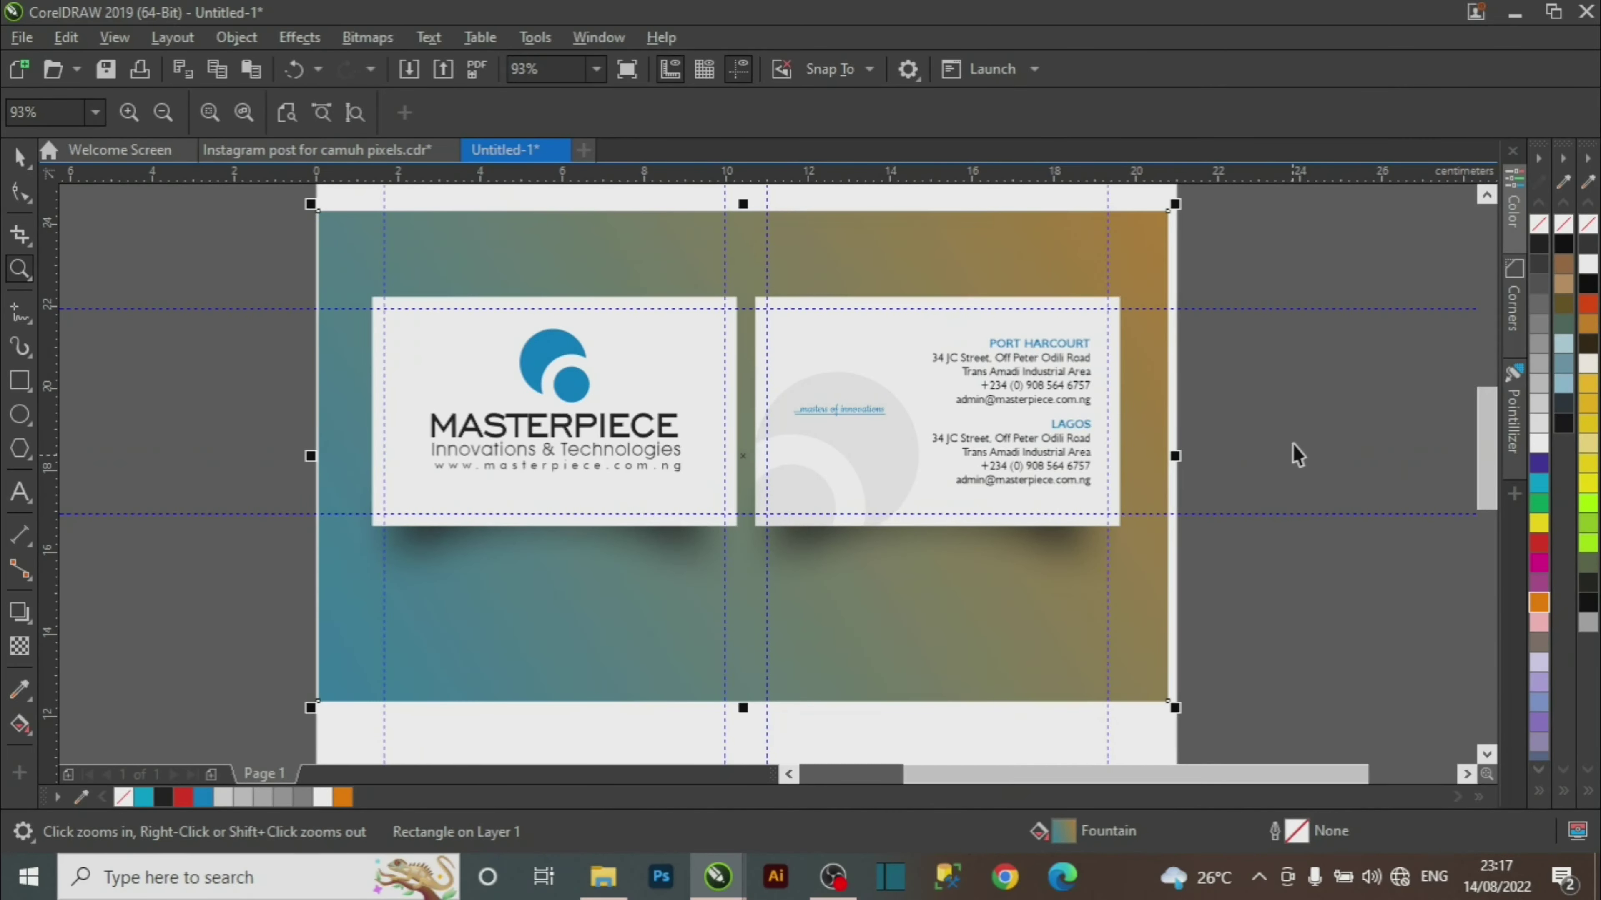
{"action": "key", "text": "space"}
{"action": "left_click", "coordinate": [1221, 483]}
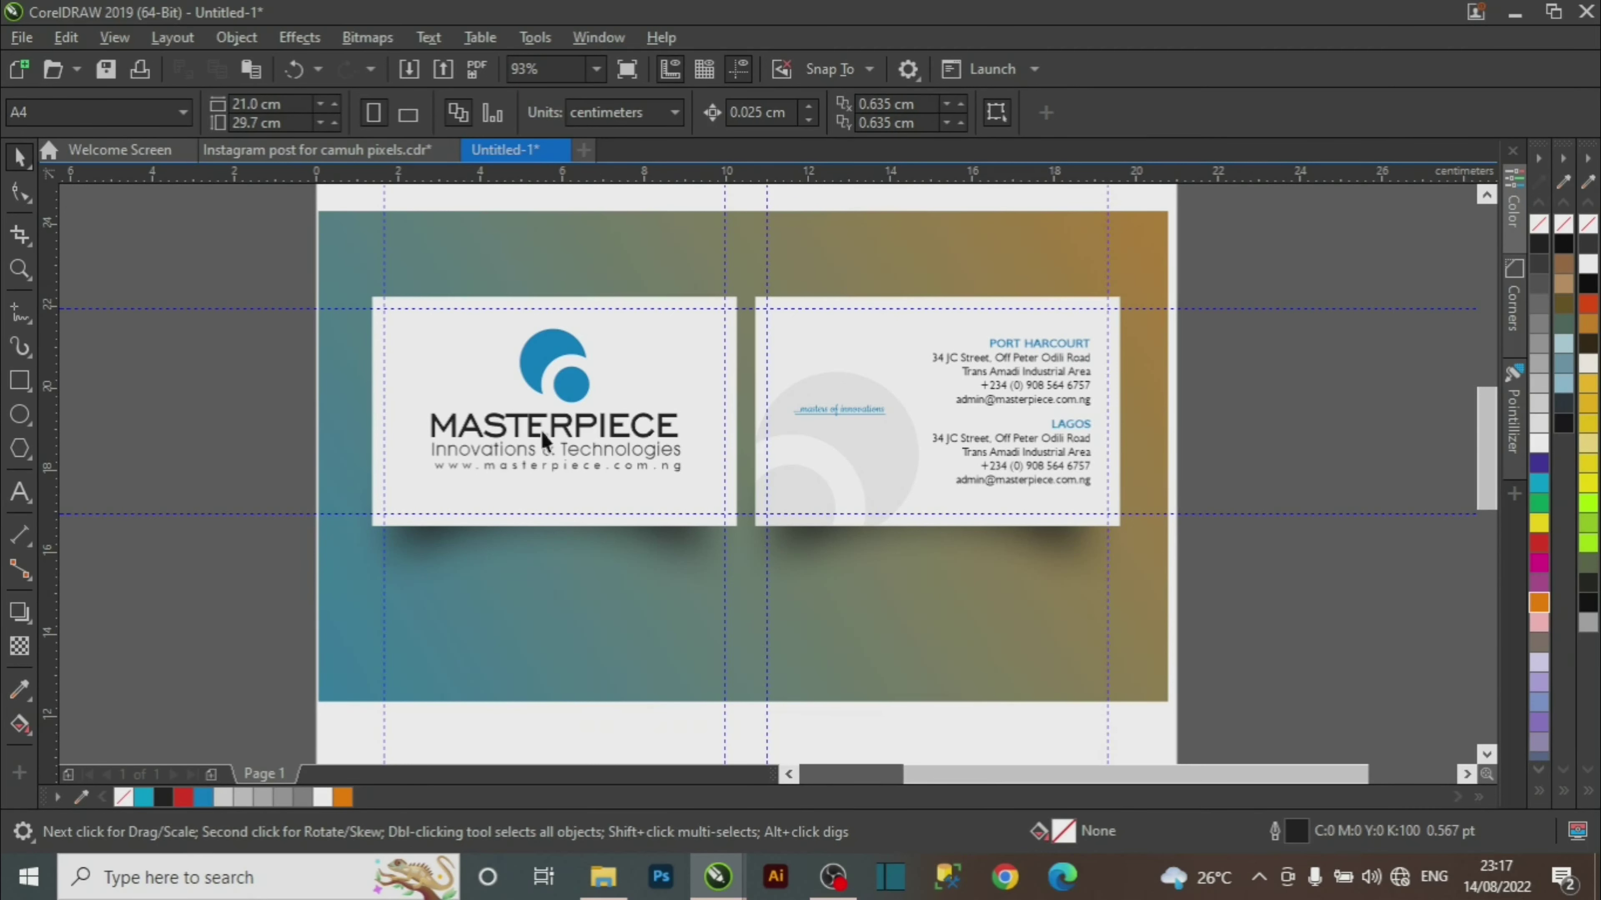
{"action": "key", "text": "z"}
{"action": "left_click_drag", "start_coordinate": [277, 266], "coordinate": [1254, 569]}
{"action": "key", "text": "space"}
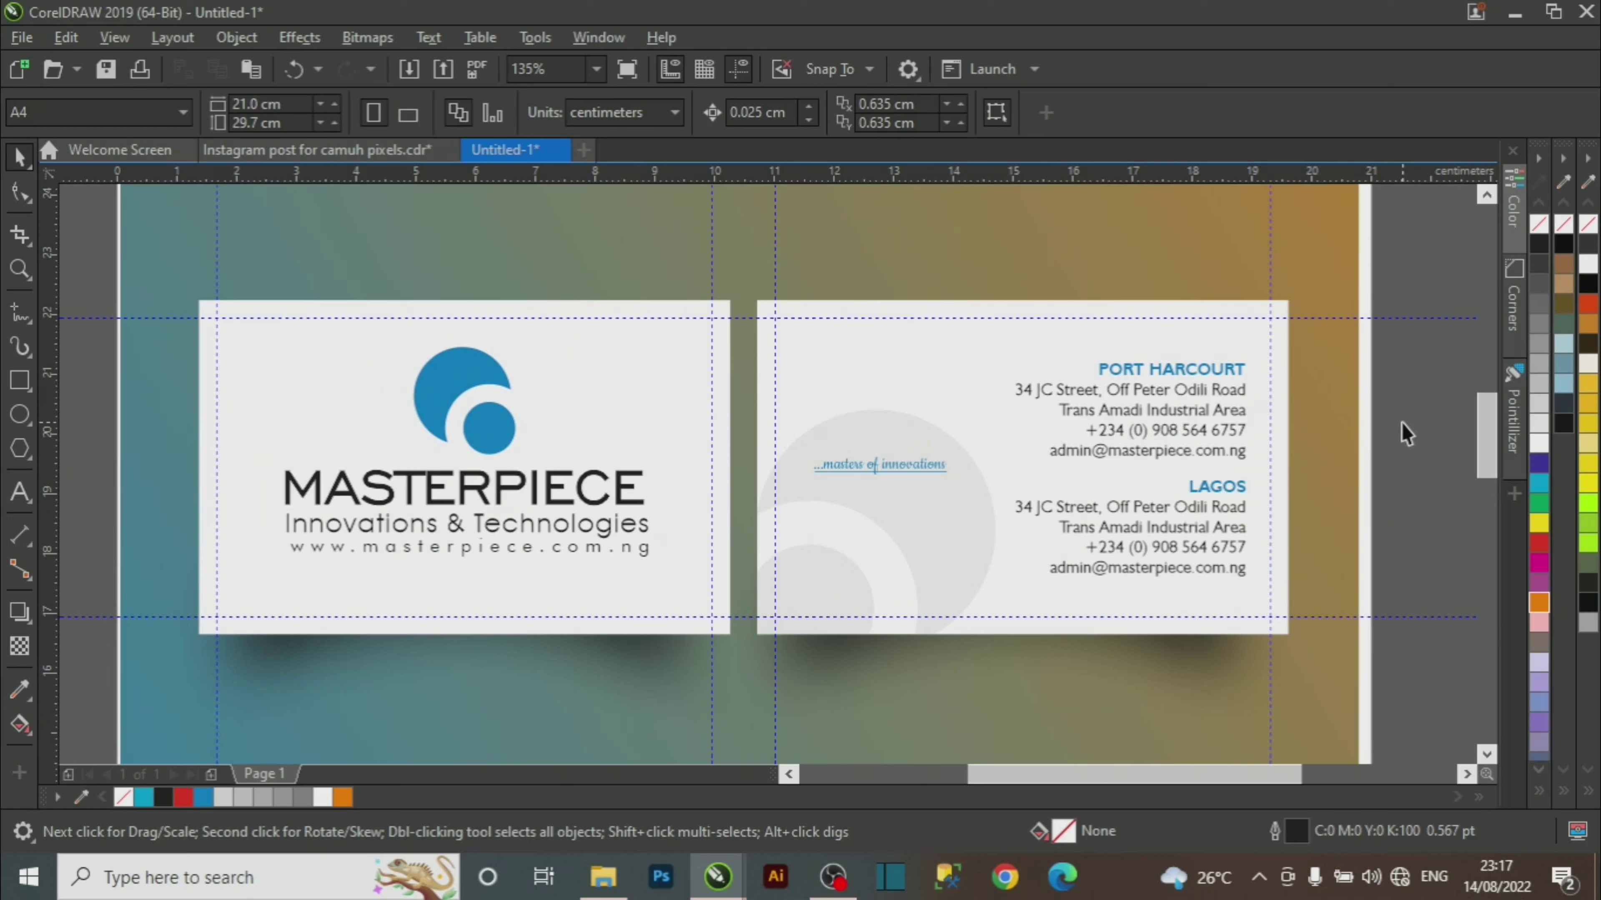